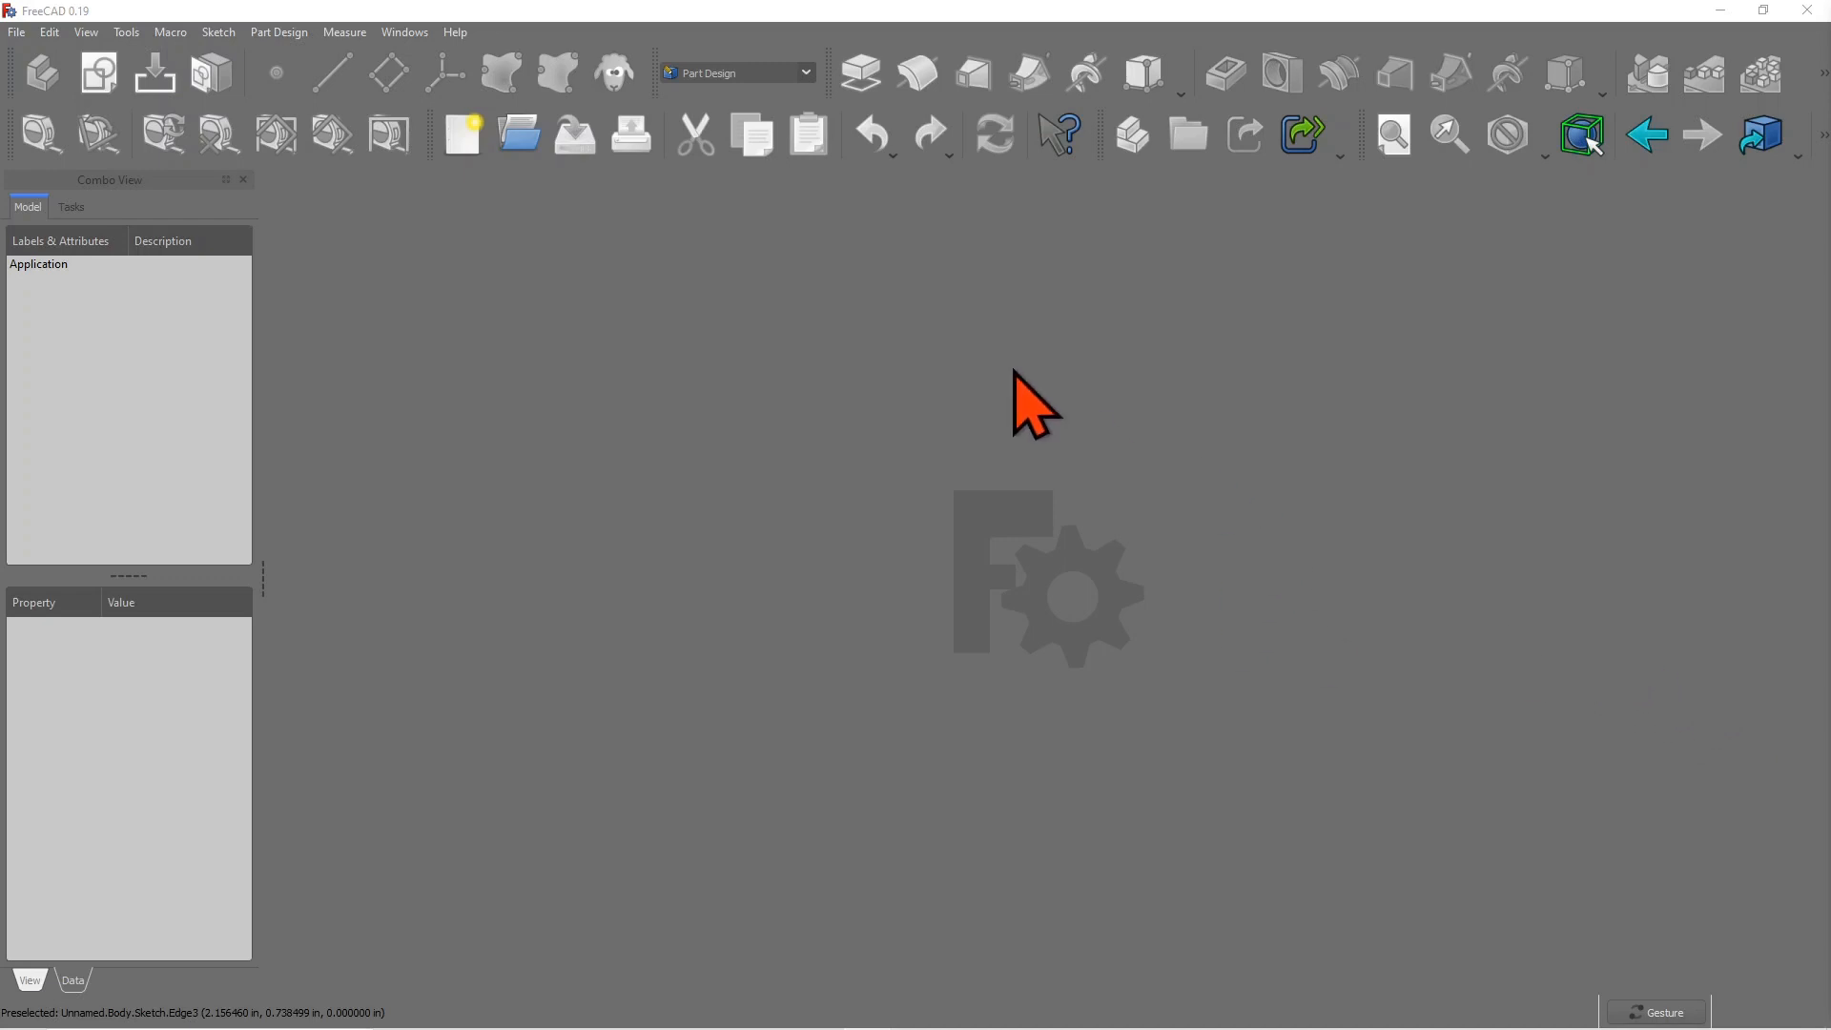
# Step: Create a new empty document
pyautogui.click(21, 33)
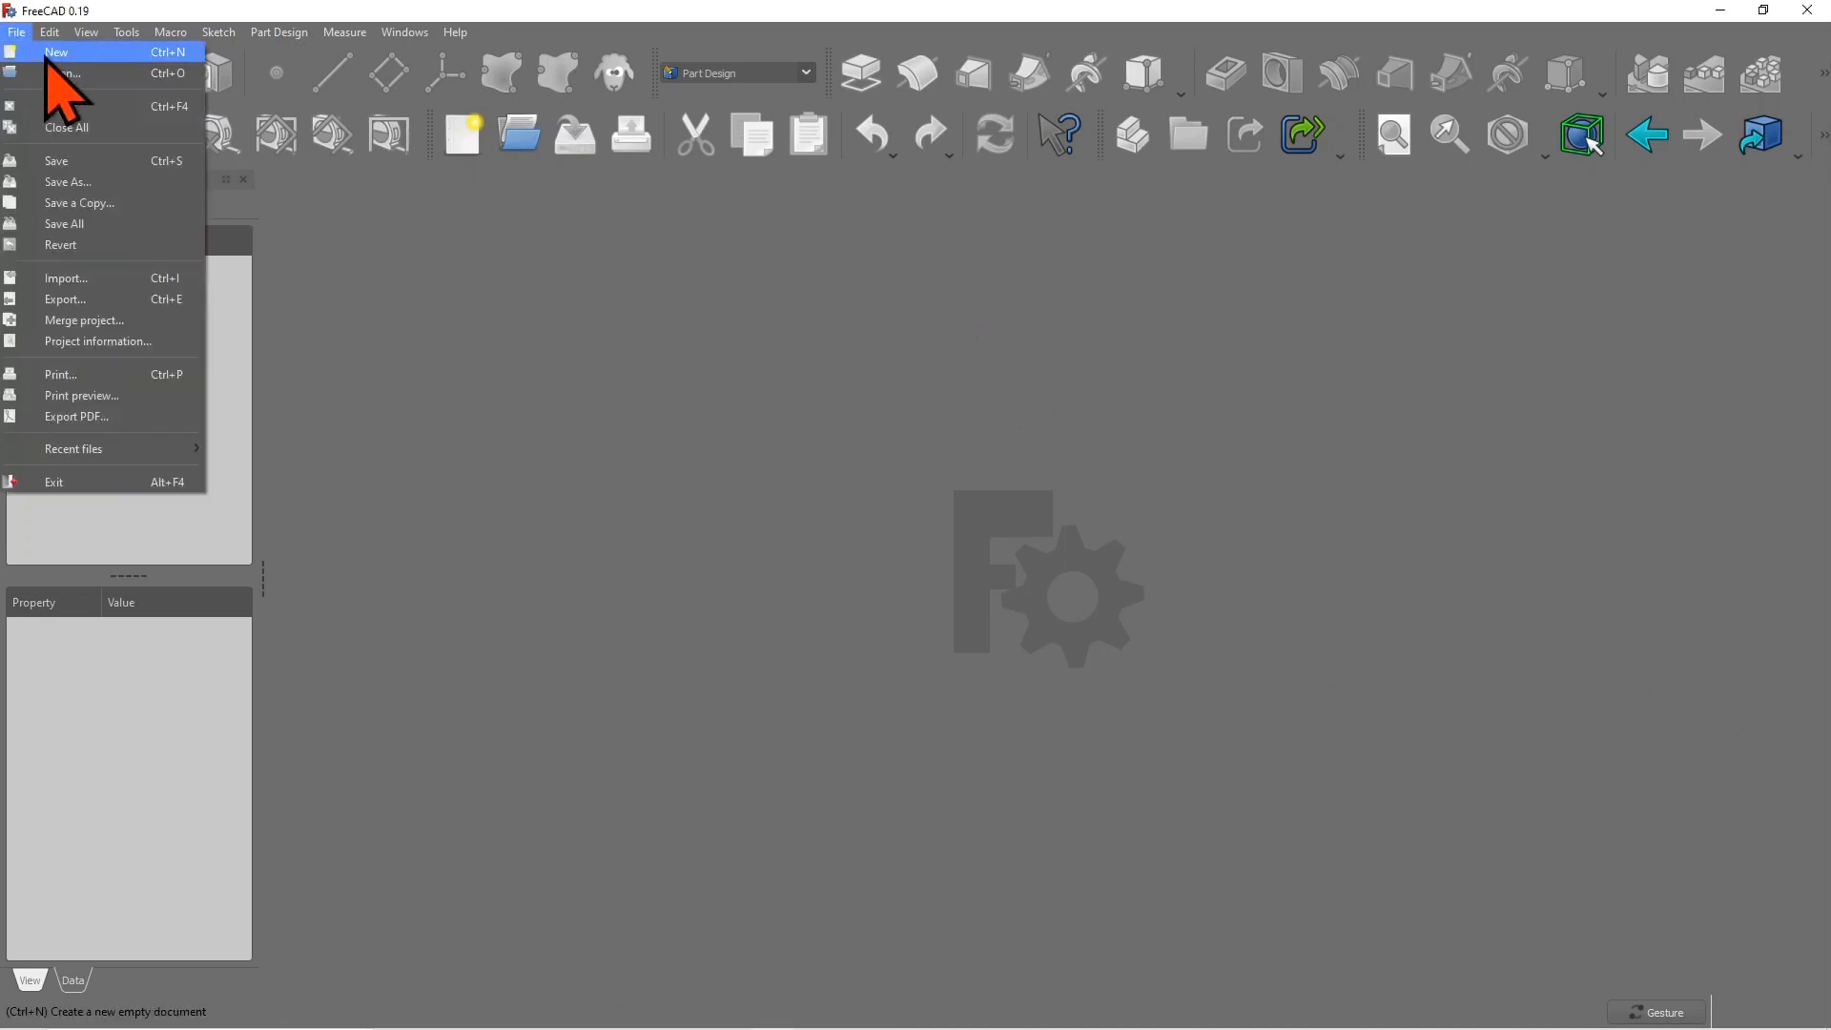
pyautogui.click(53, 53)
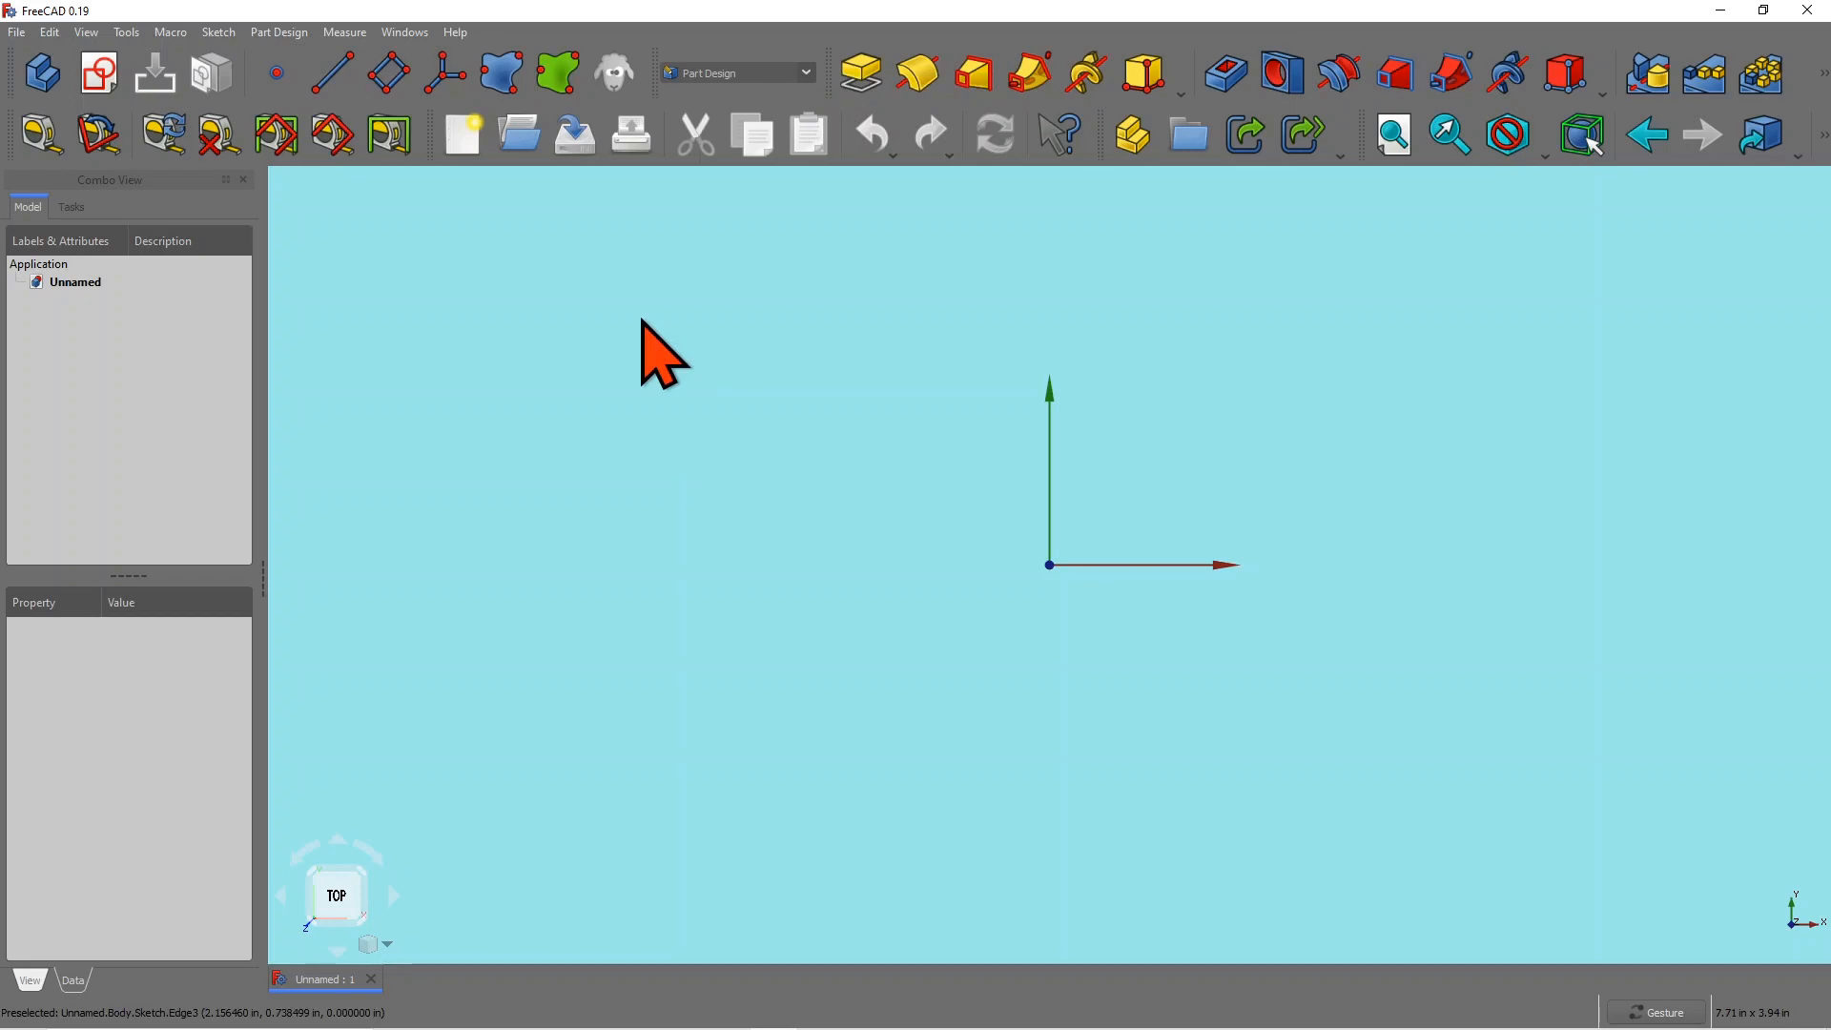
# Step: Check the installation status and description of the Assembly4 workbench in the Addon Manager
pyautogui.click(126, 32)
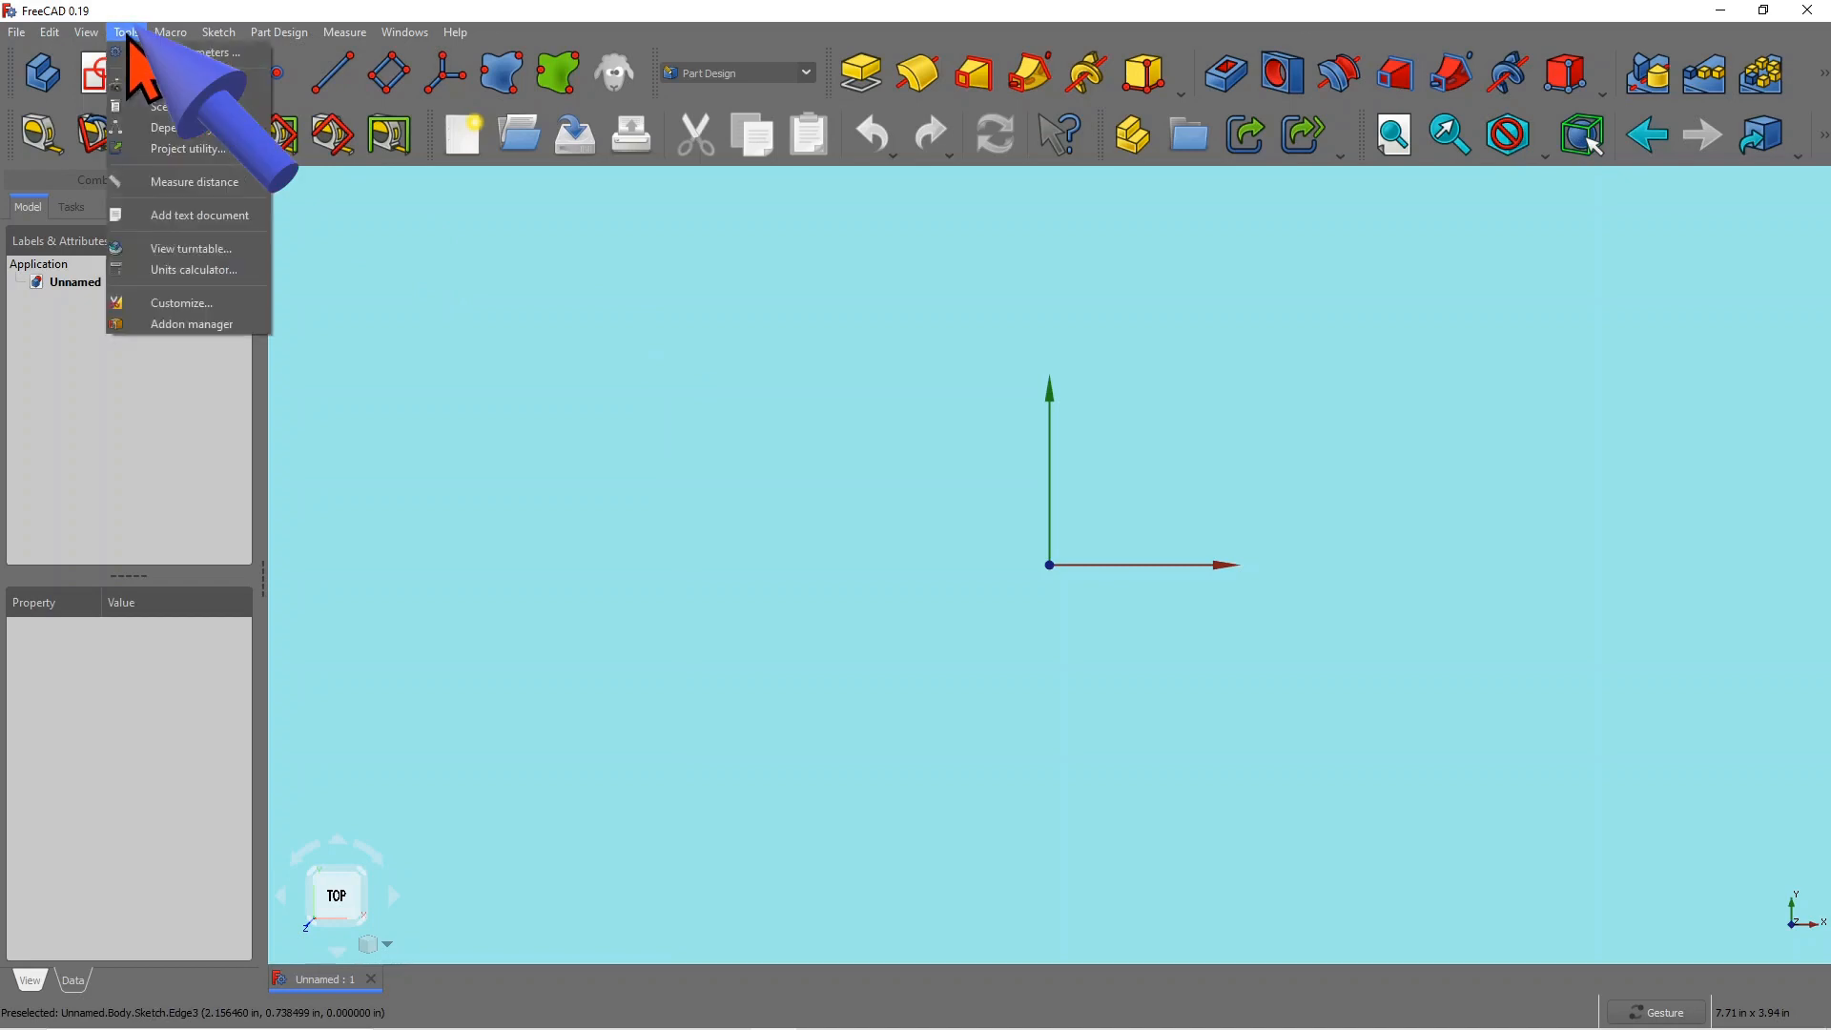
pyautogui.click(174, 324)
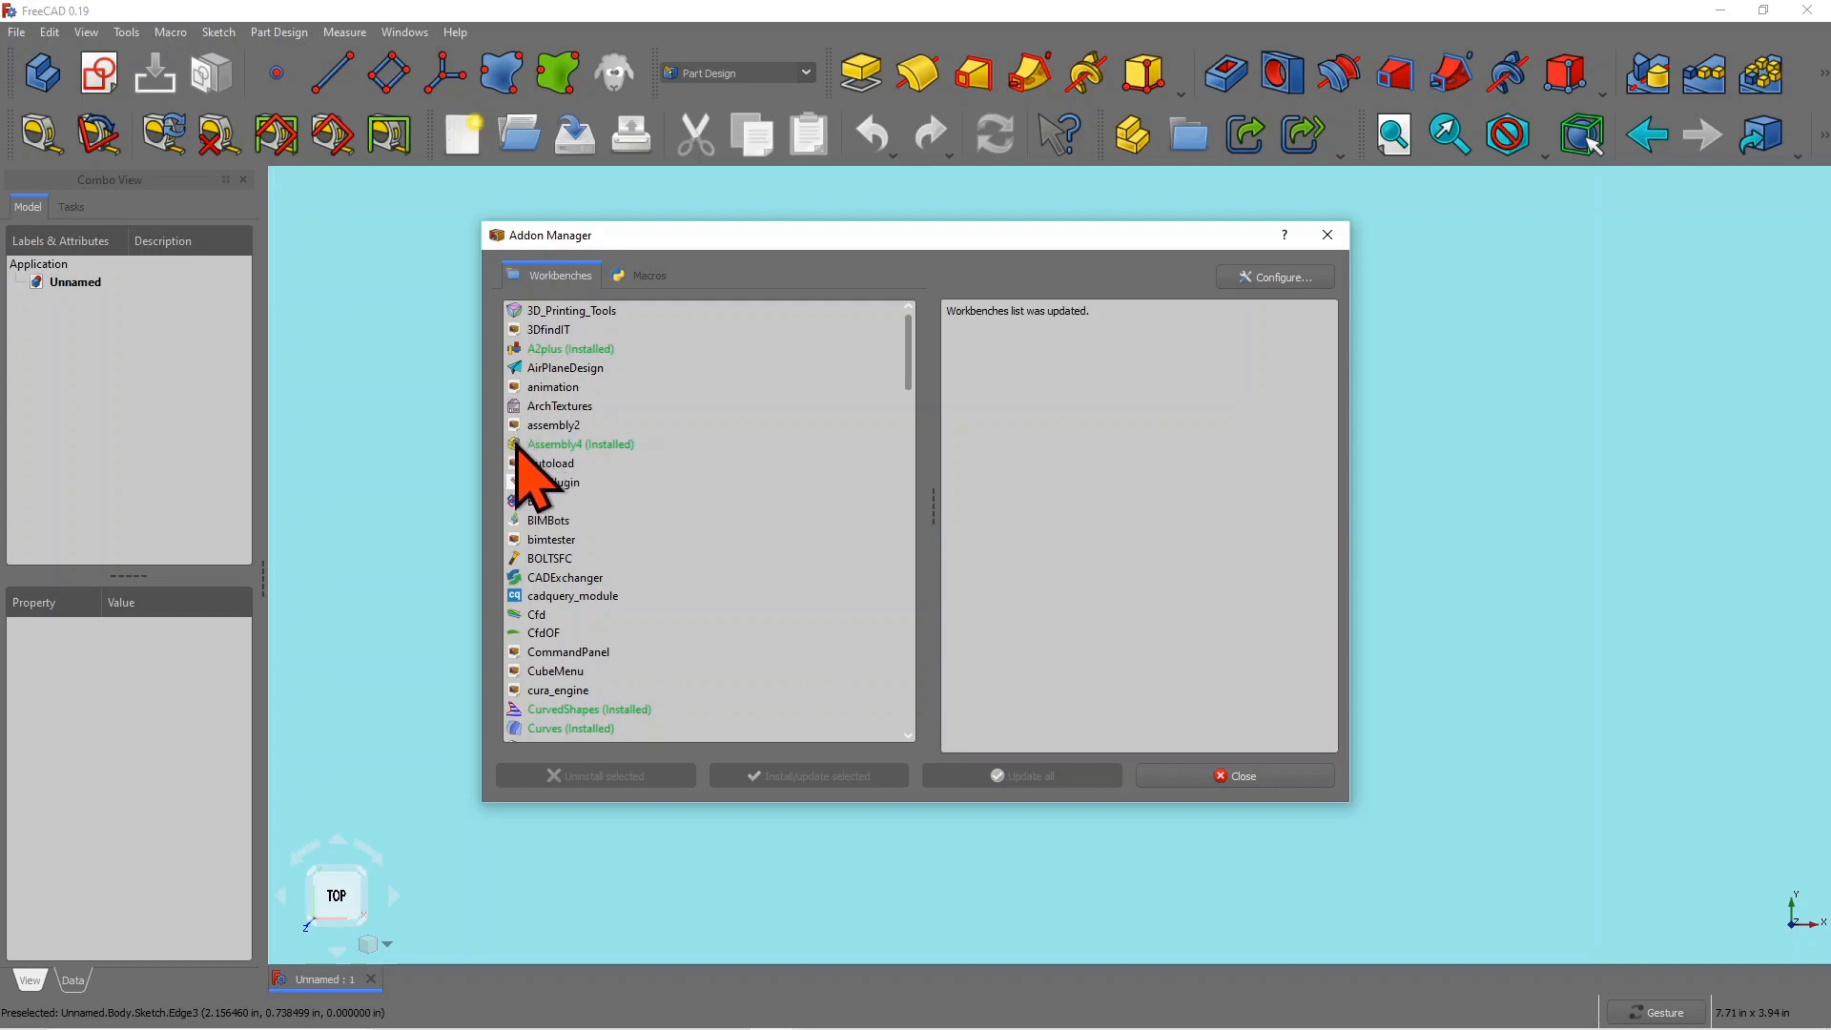
pyautogui.click(577, 444)
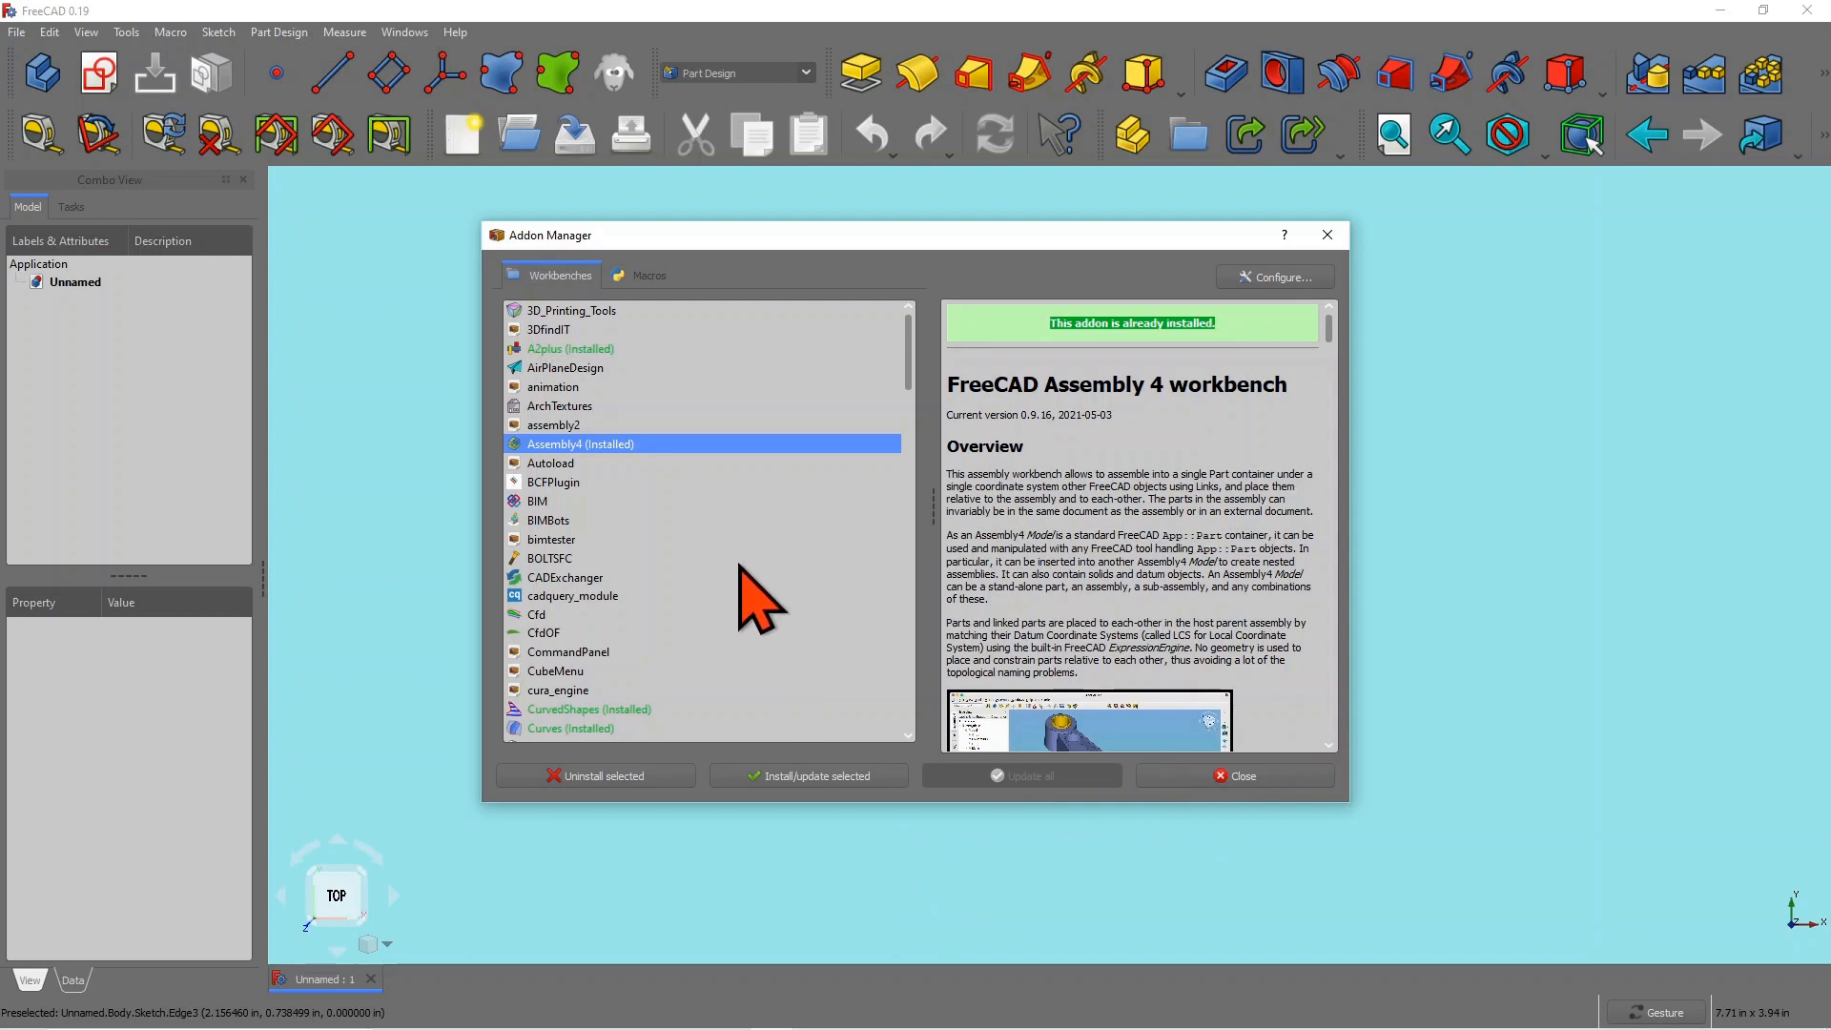
pyautogui.click(1327, 236)
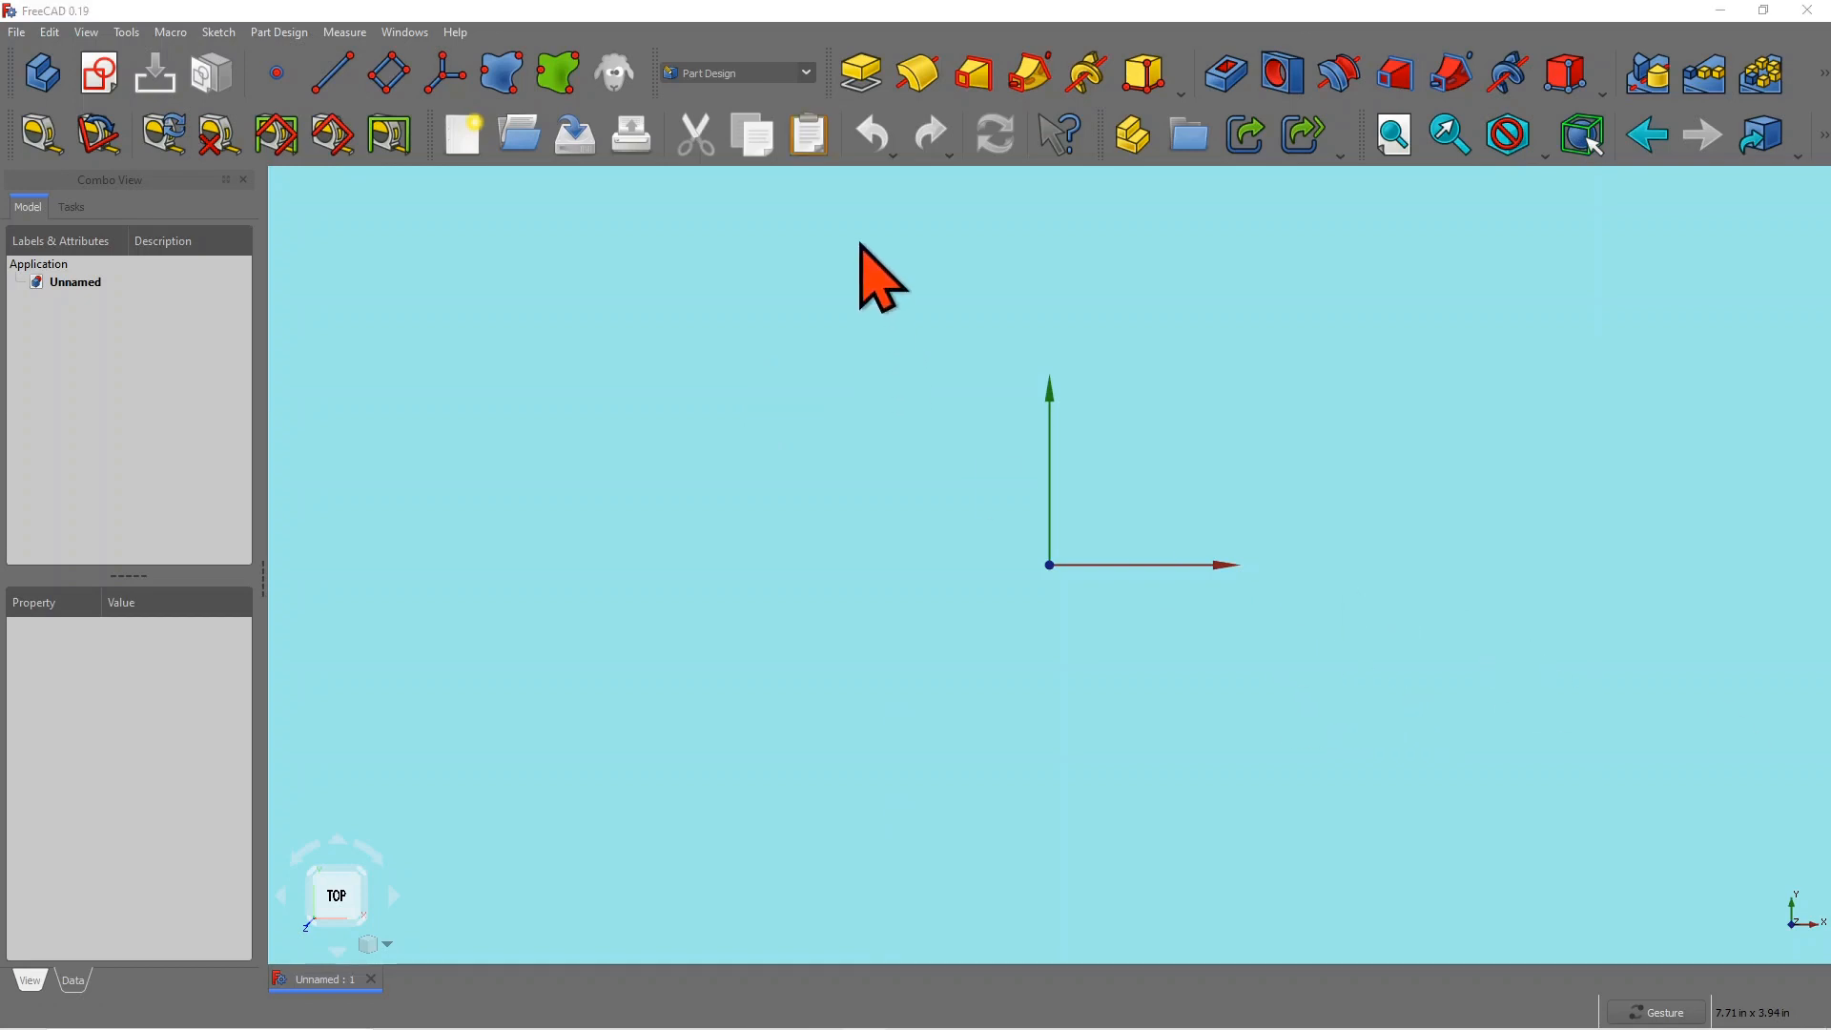
# Step: Switch to the Assembly 4 workbench and create a new Assembly4 model in the document
pyautogui.click(806, 72)
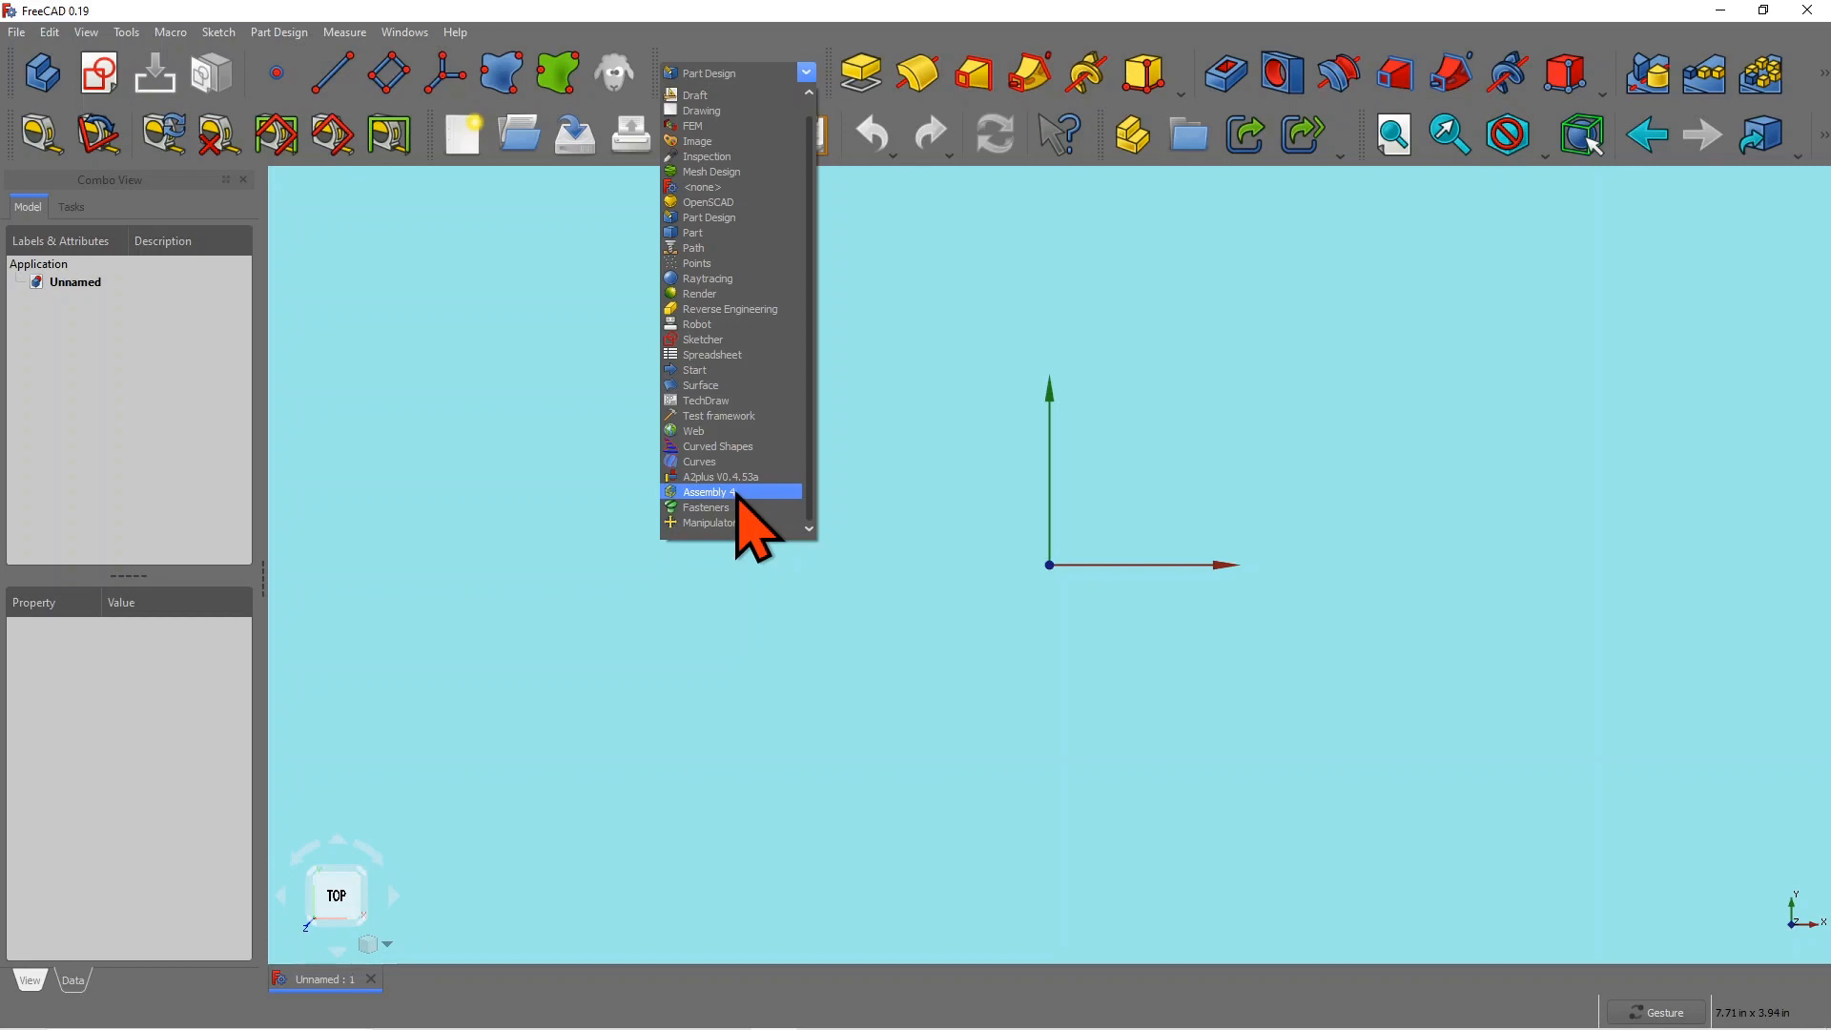
pyautogui.click(740, 492)
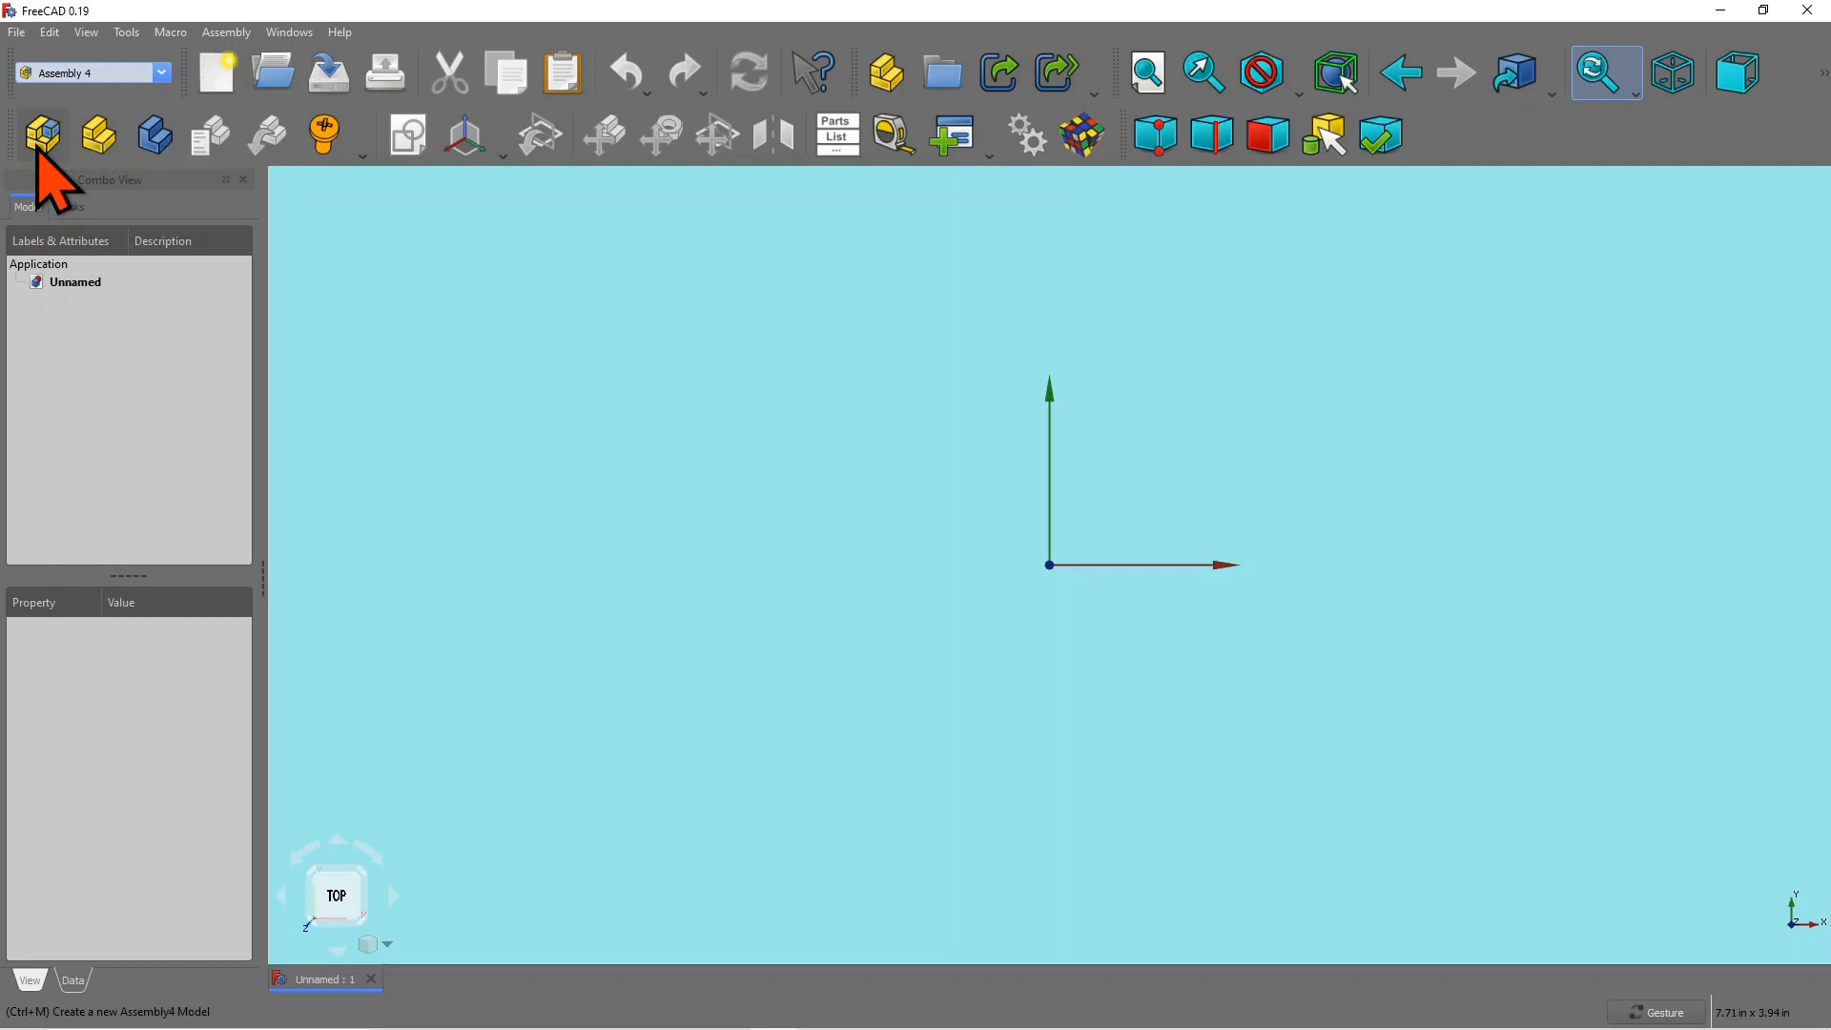
pyautogui.click(39, 149)
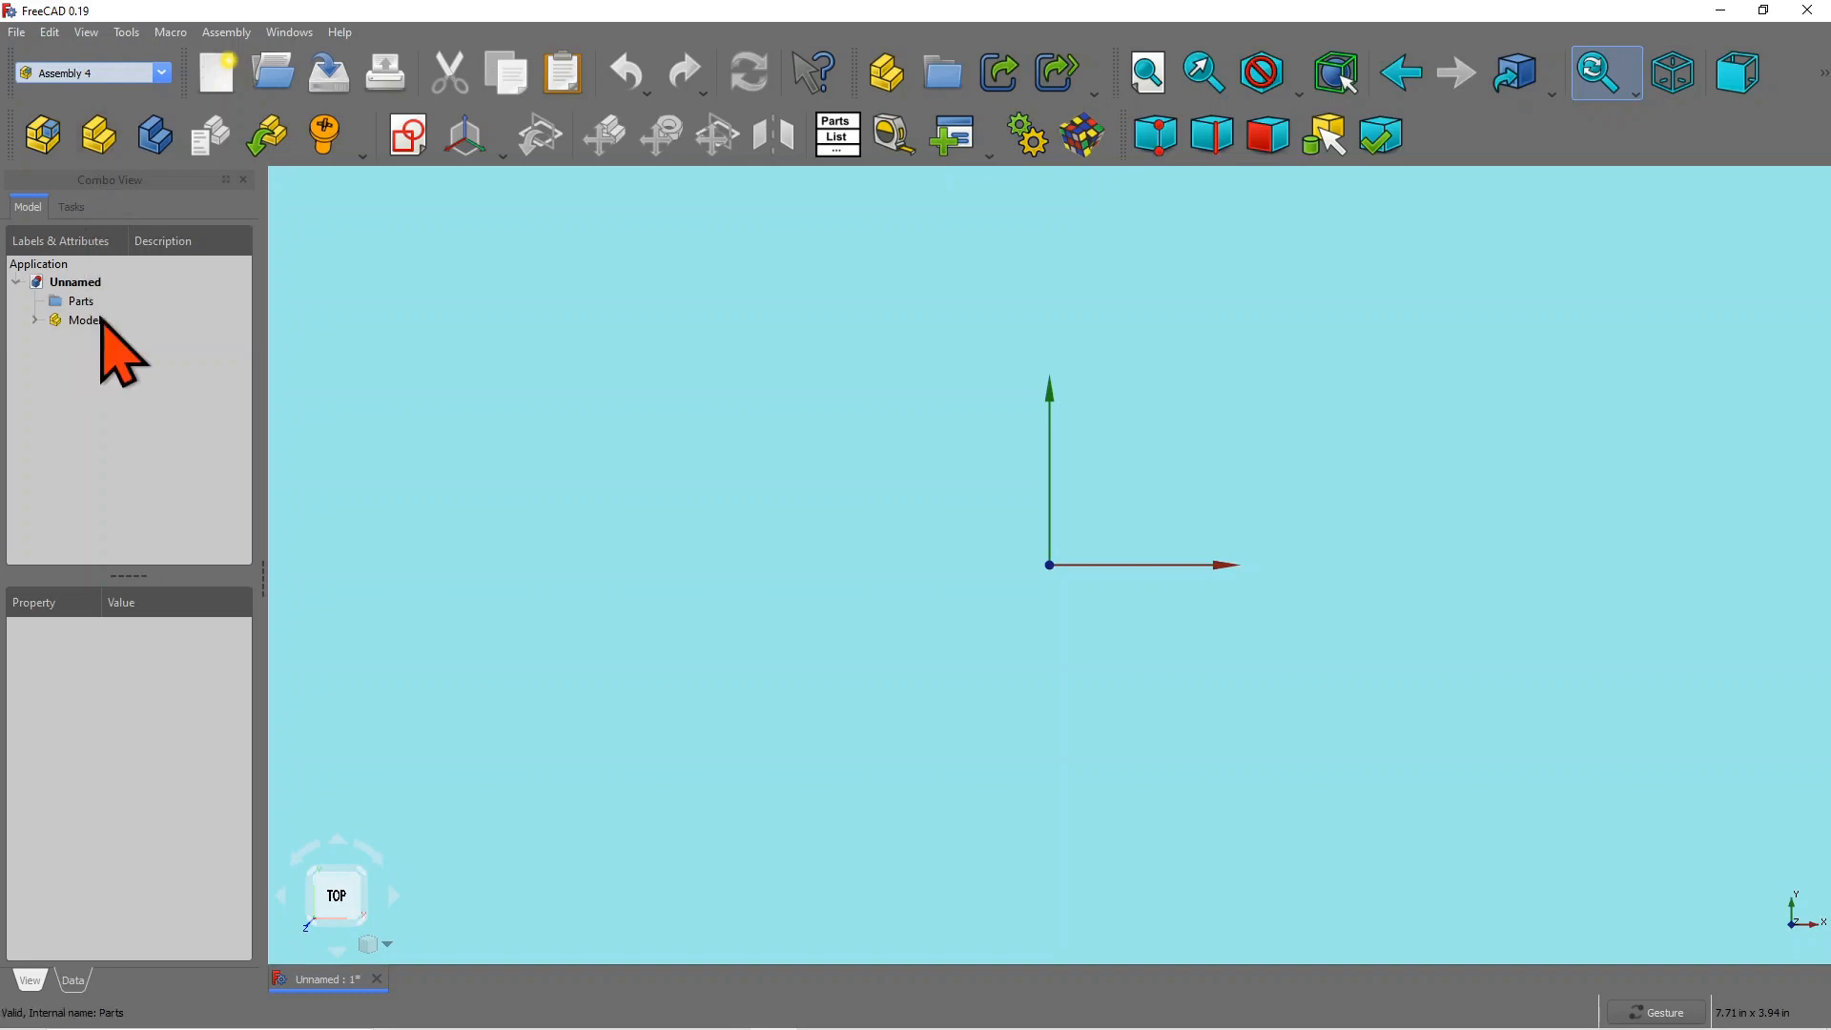
# Step: Try to create a second Assembly4 model in the same document
pyautogui.click(42, 136)
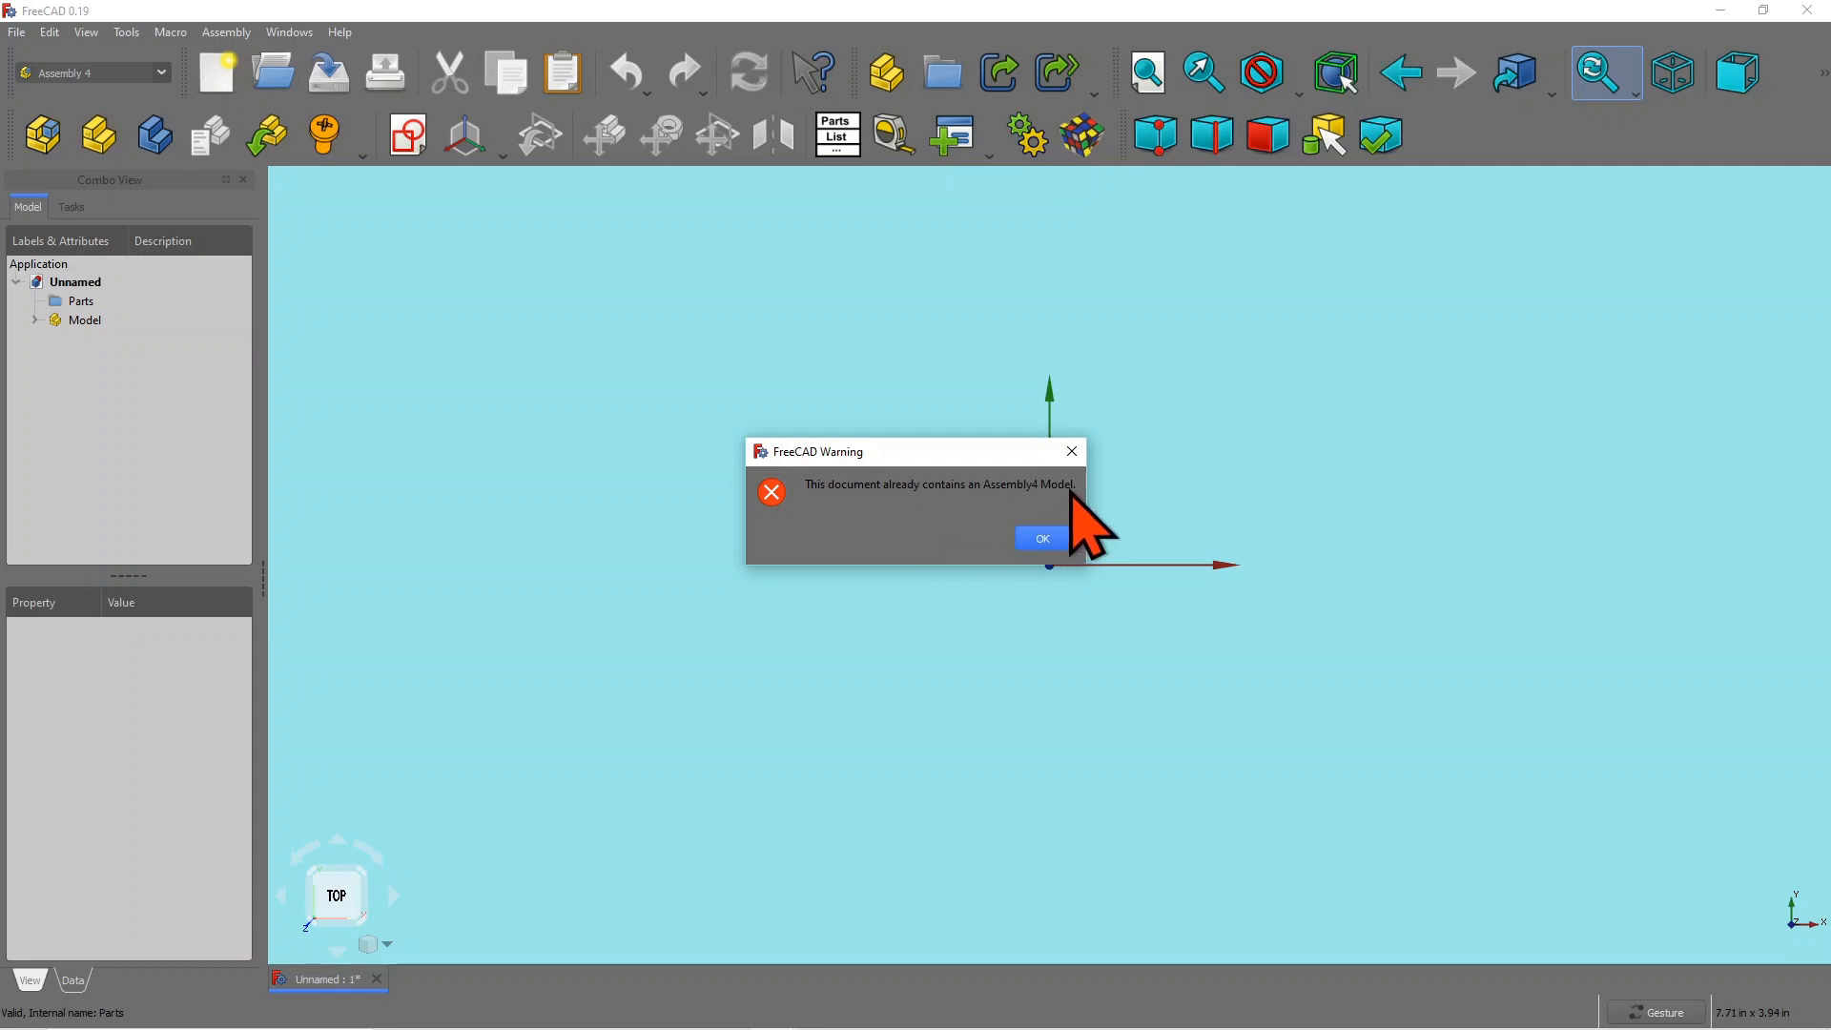
pyautogui.click(1042, 540)
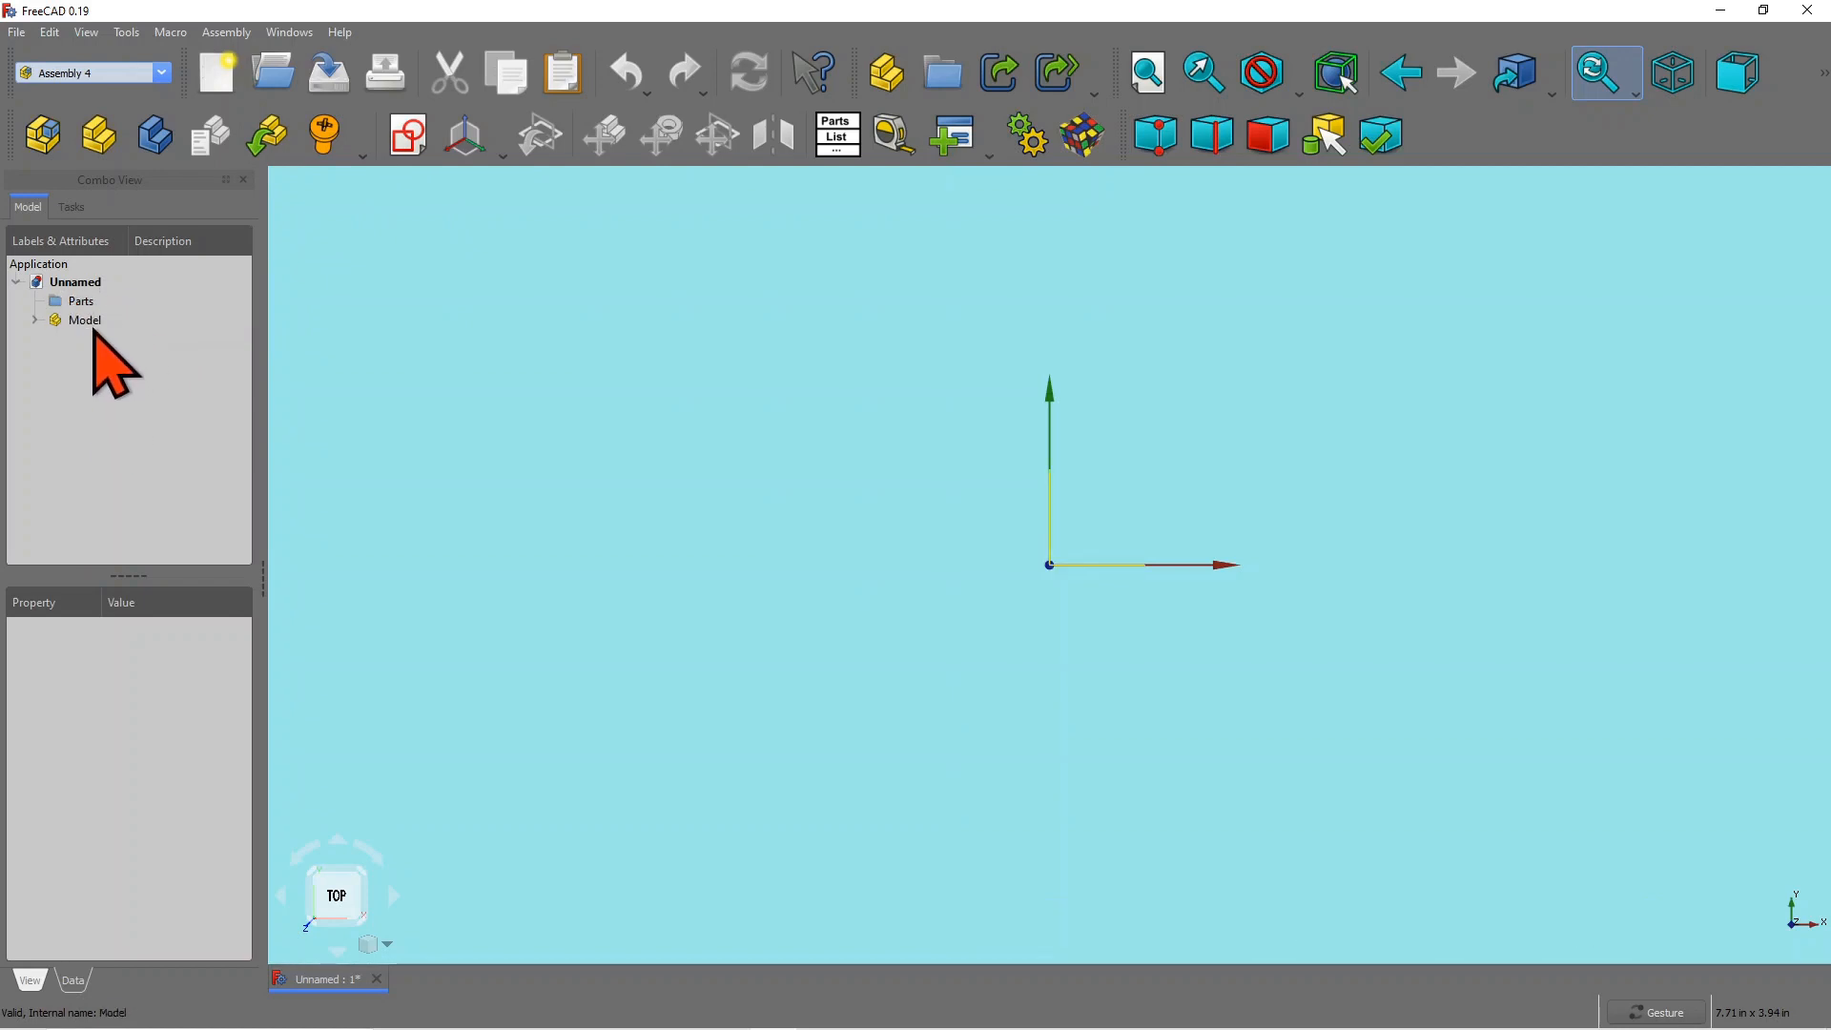
pyautogui.click(503, 155)
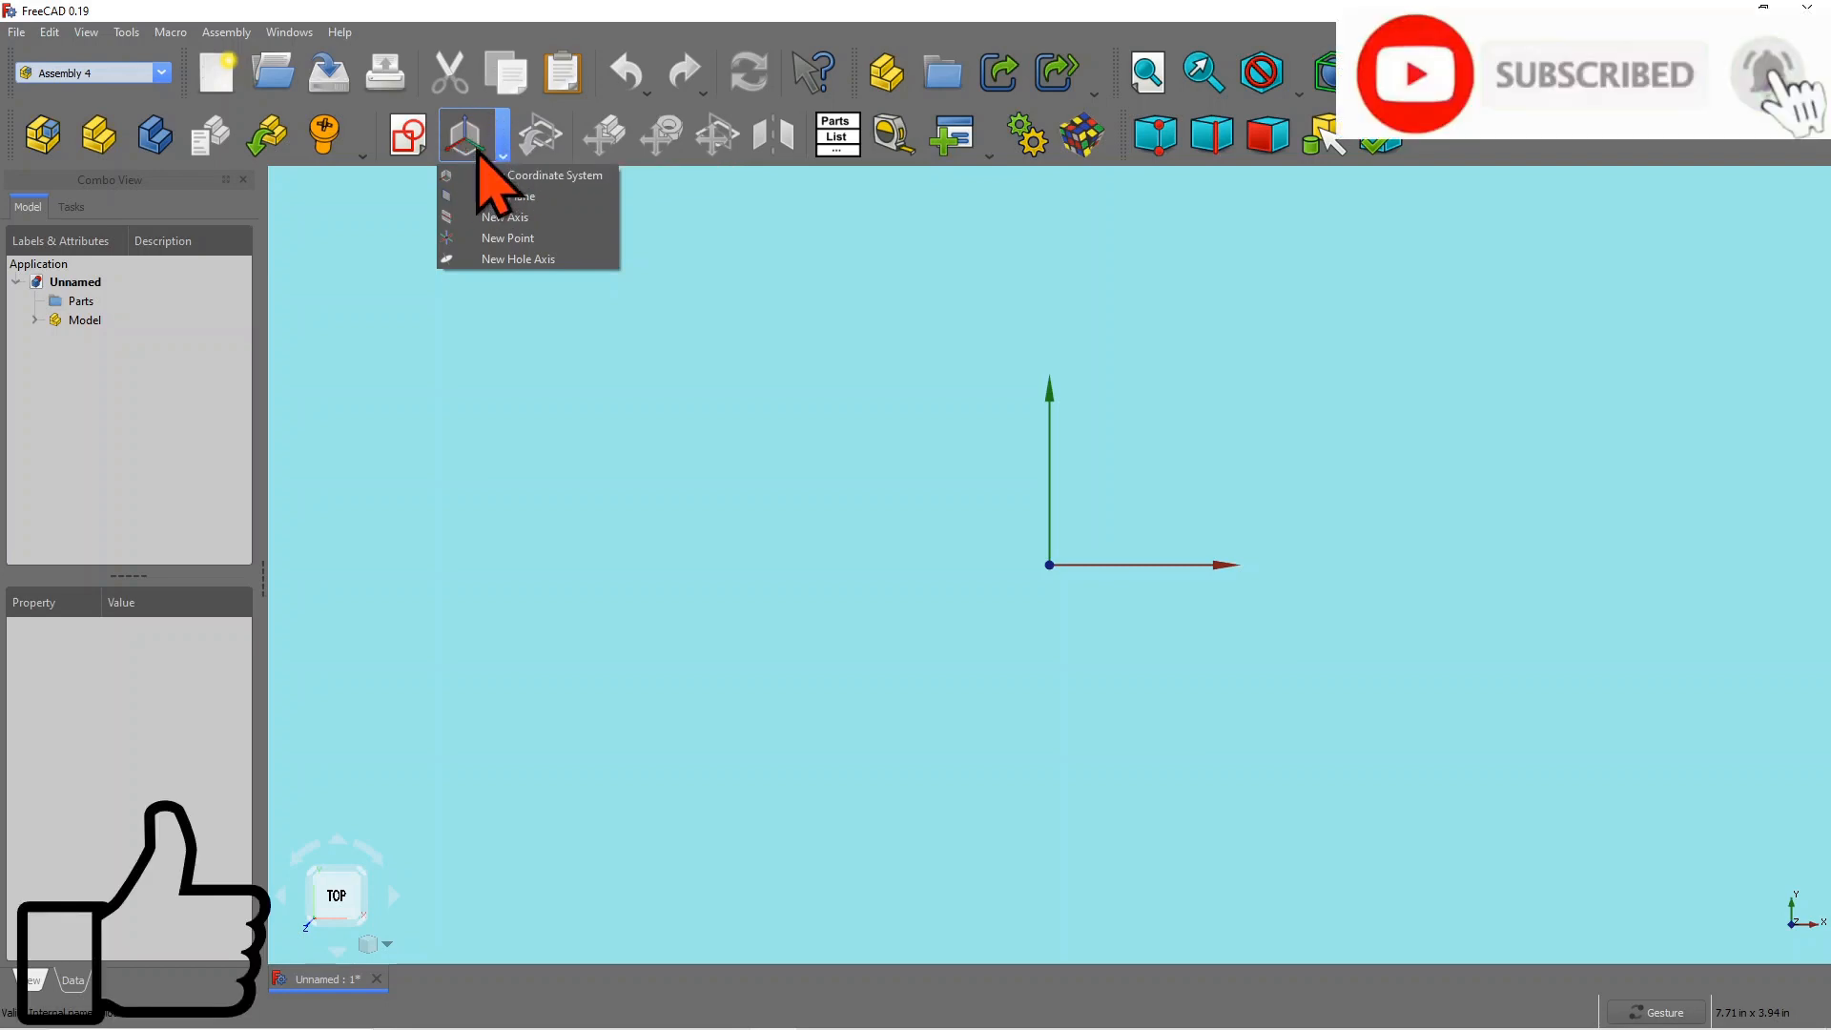
pyautogui.click(703, 485)
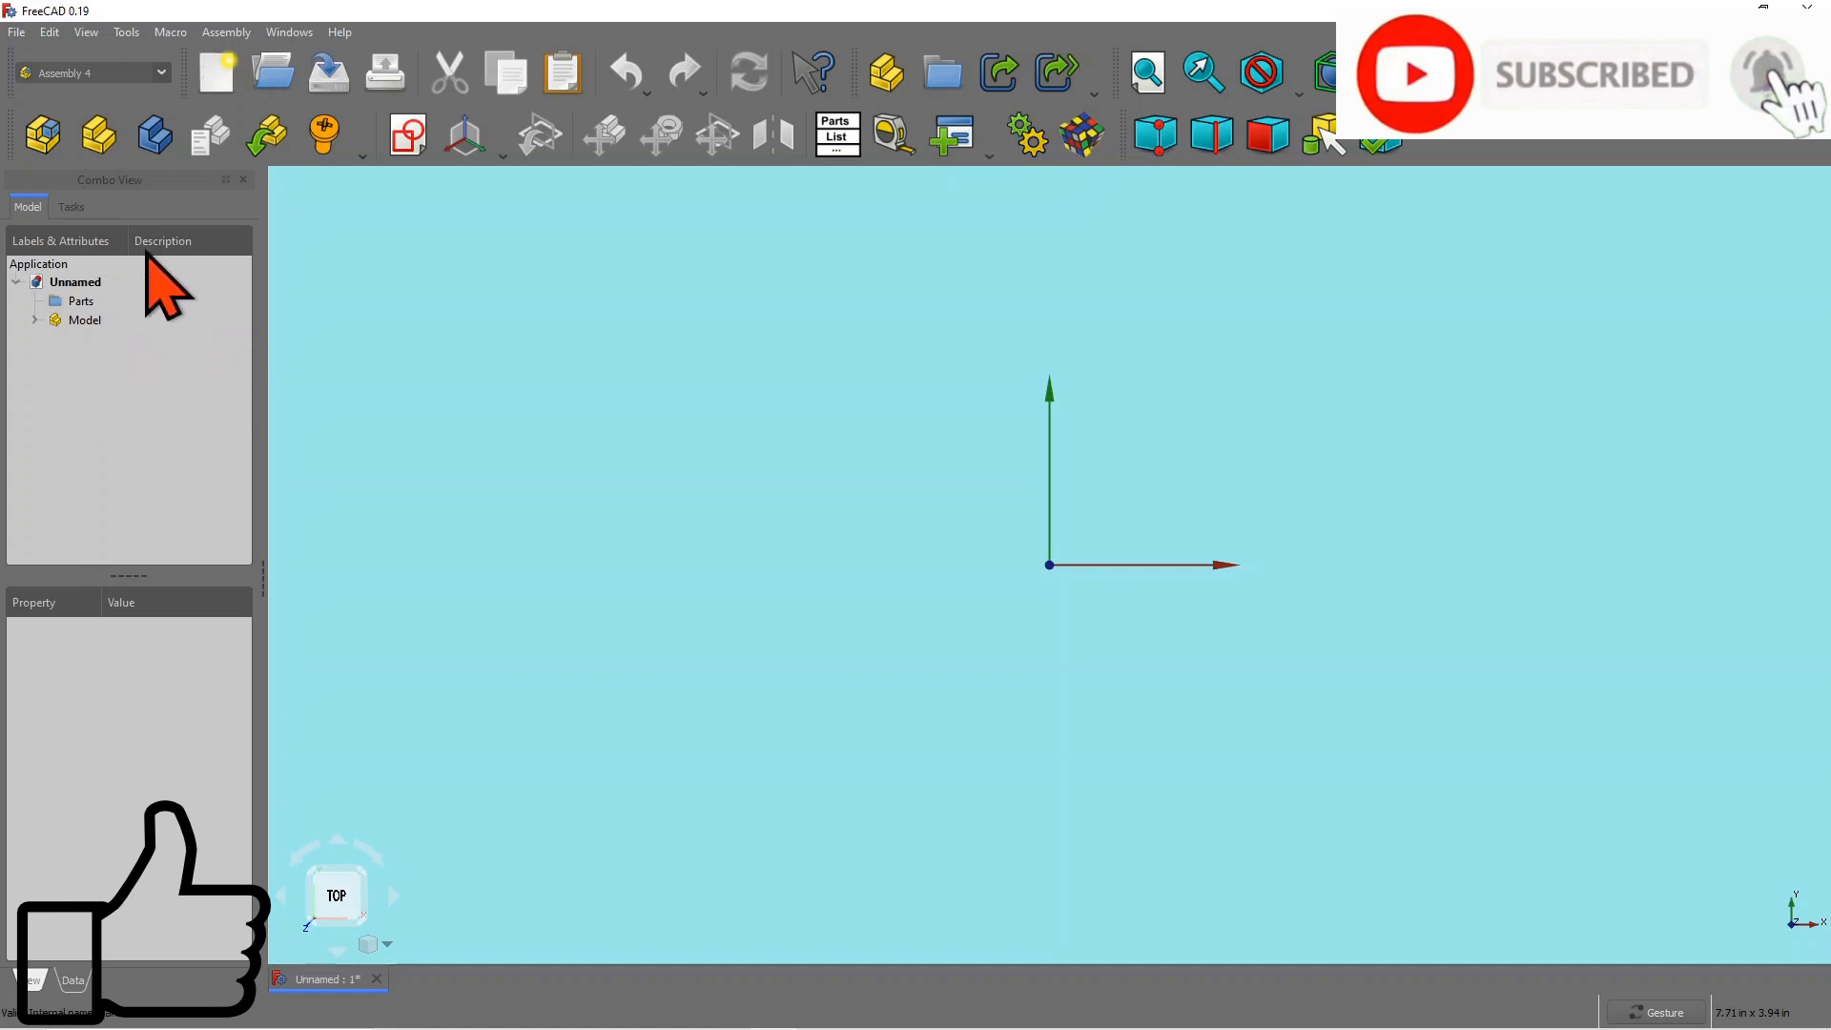
# Step: Create a new body named Body1 in the assembly's Parts group and expand the group
pyautogui.click(34, 320)
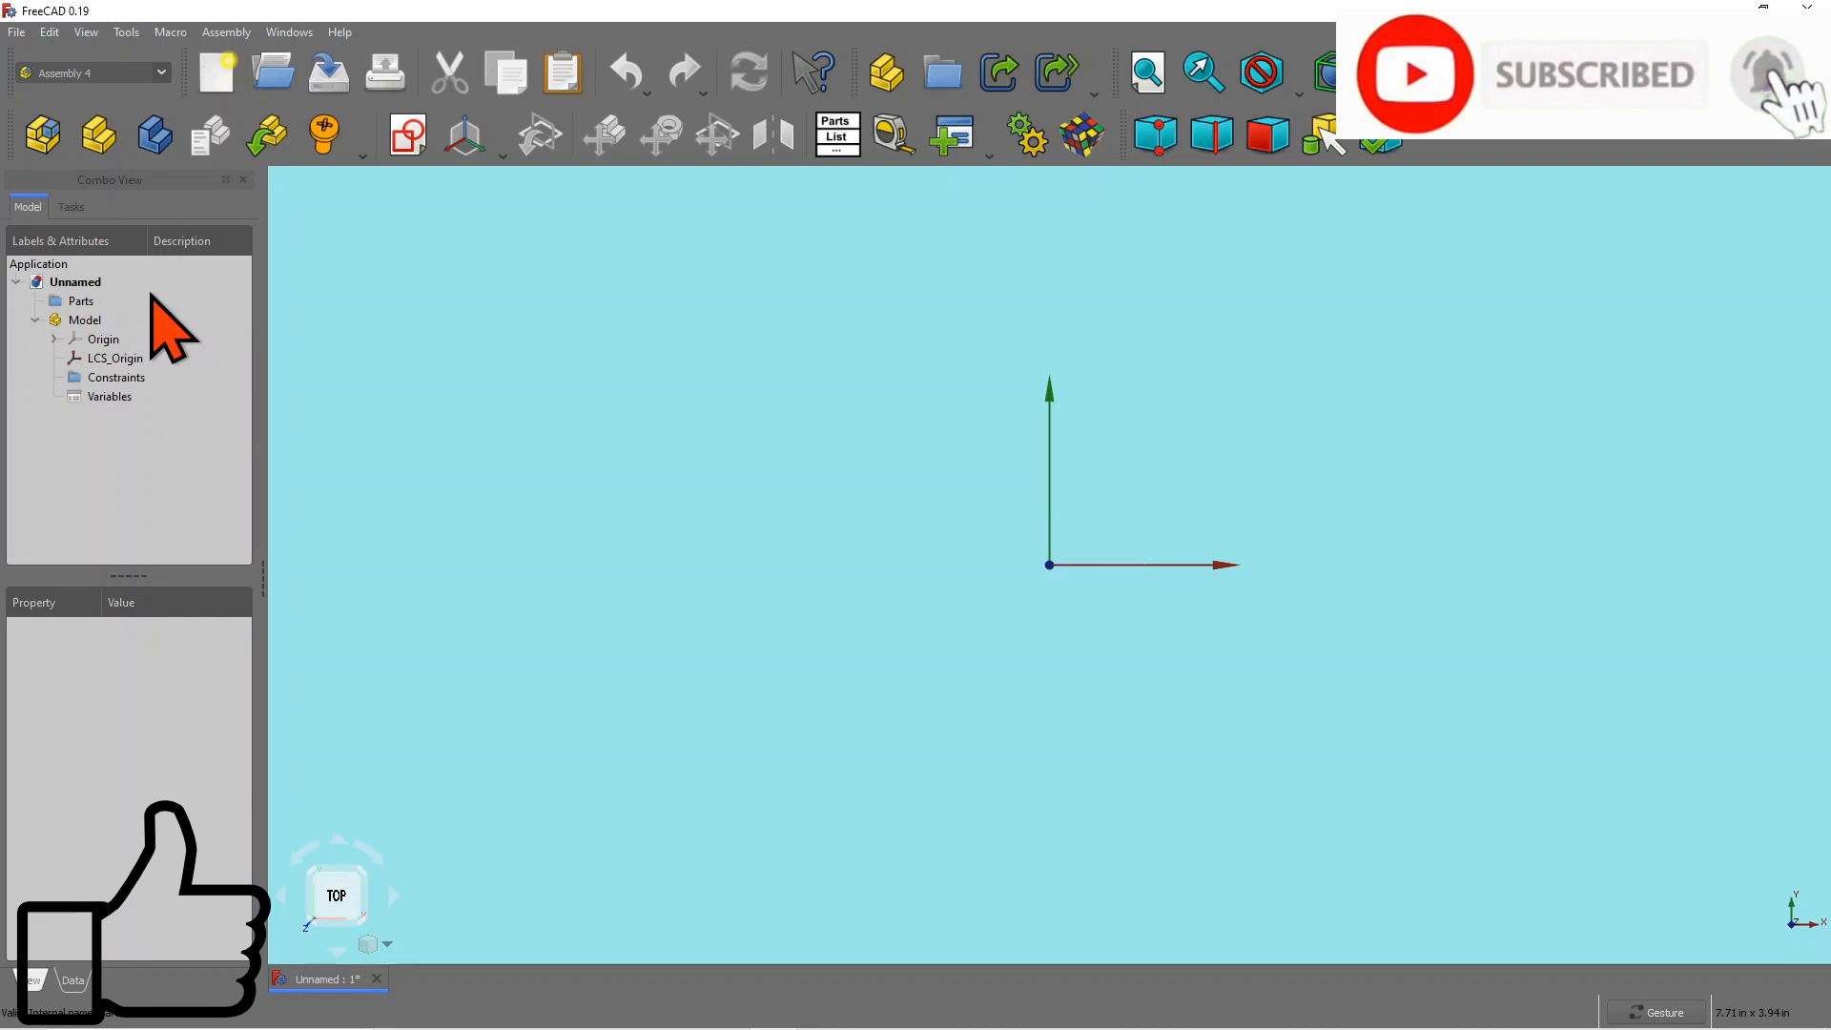
pyautogui.click(90, 302)
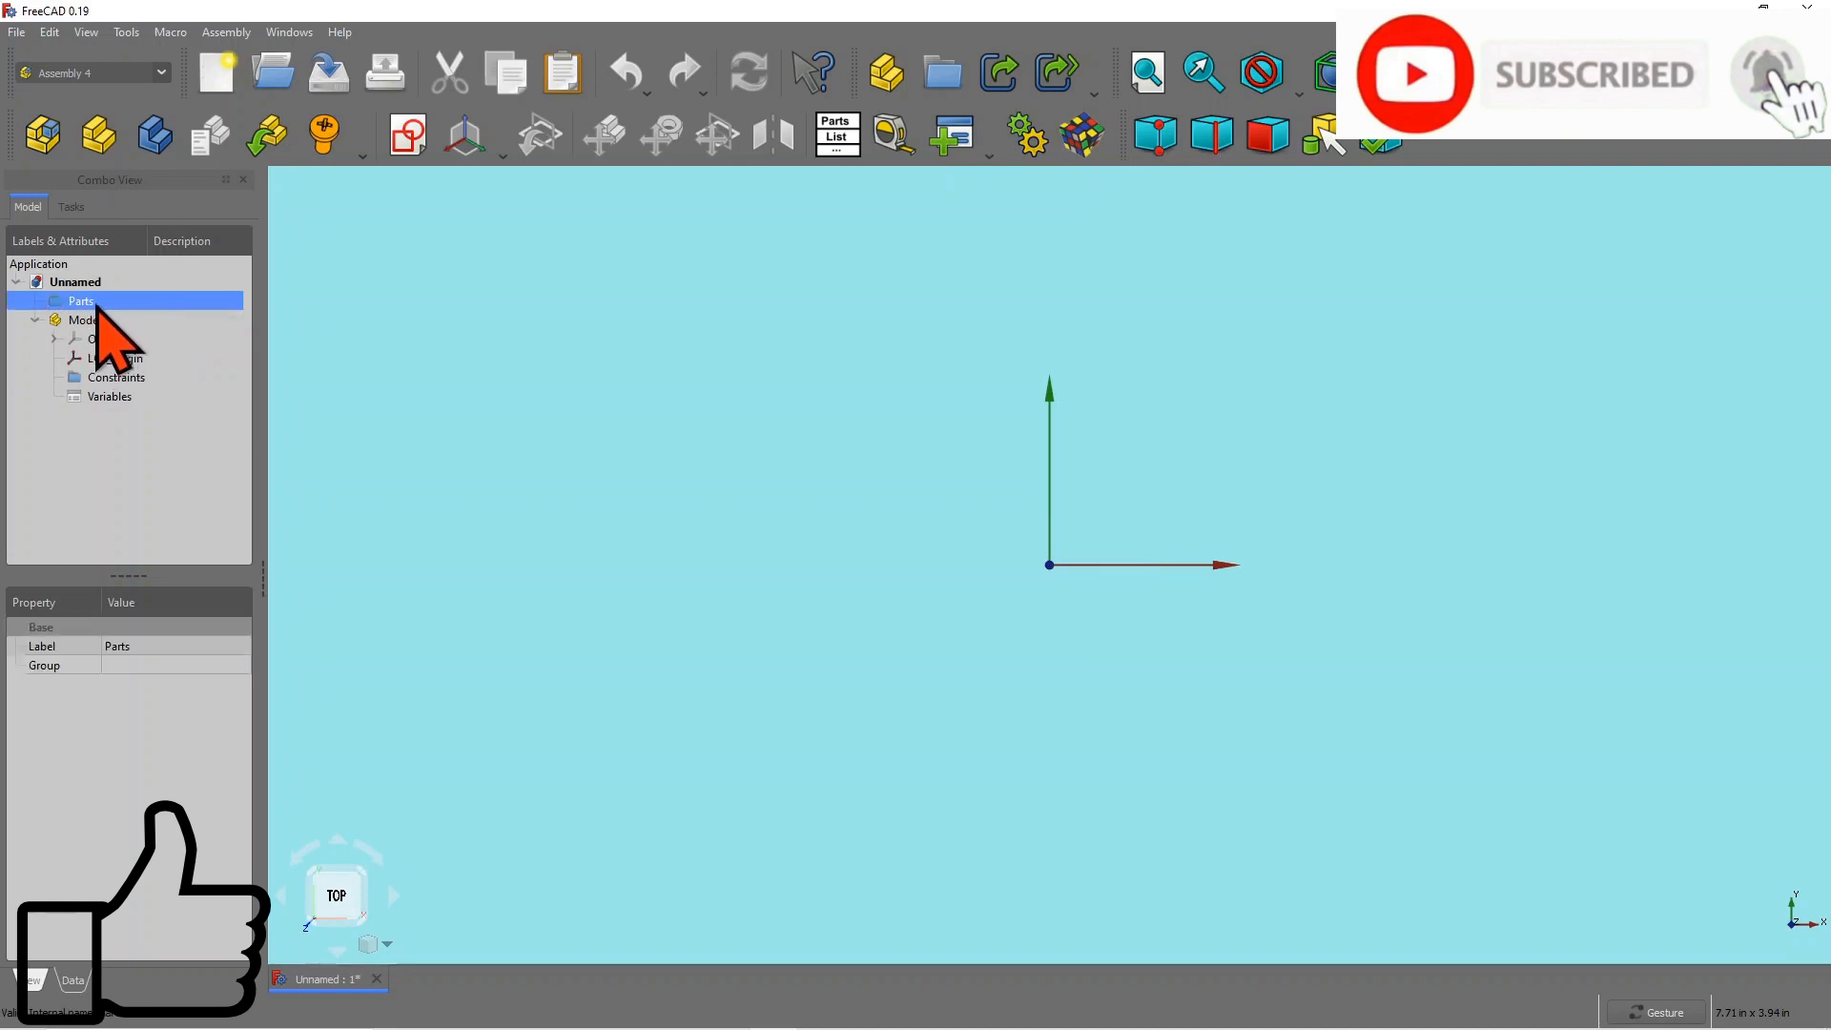
pyautogui.click(156, 139)
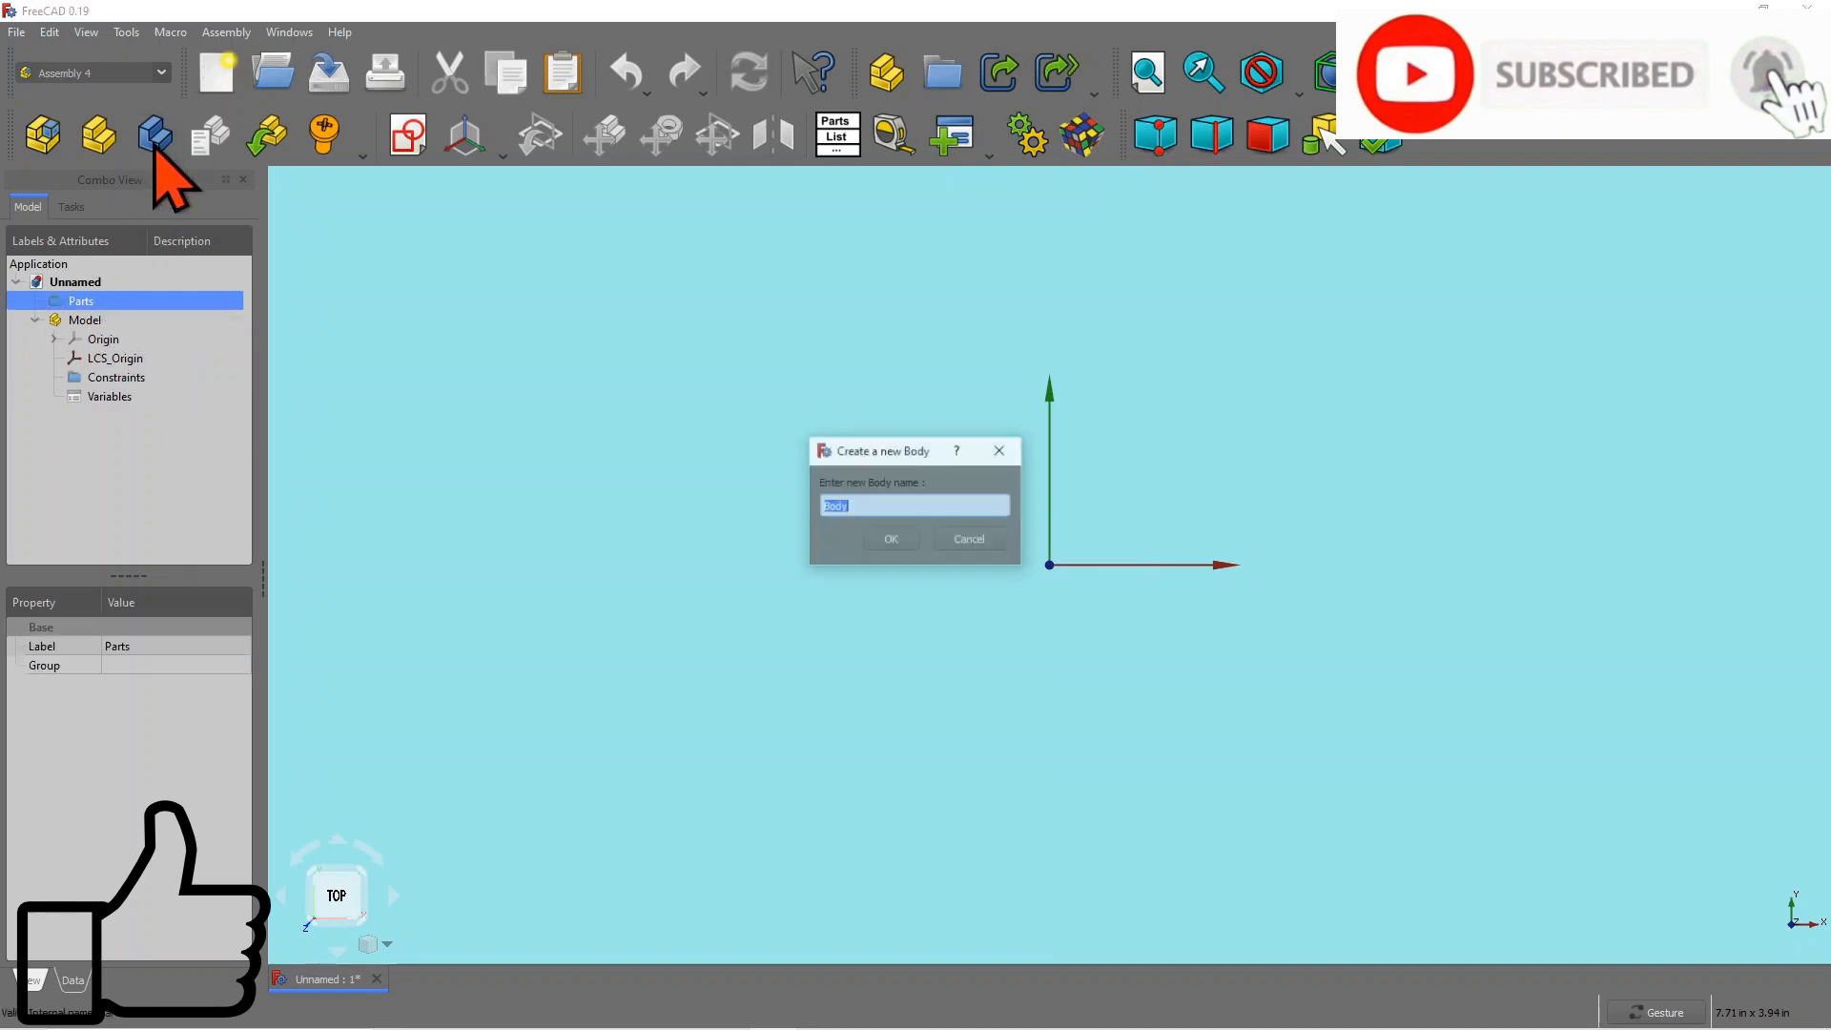
pyautogui.click(855, 511)
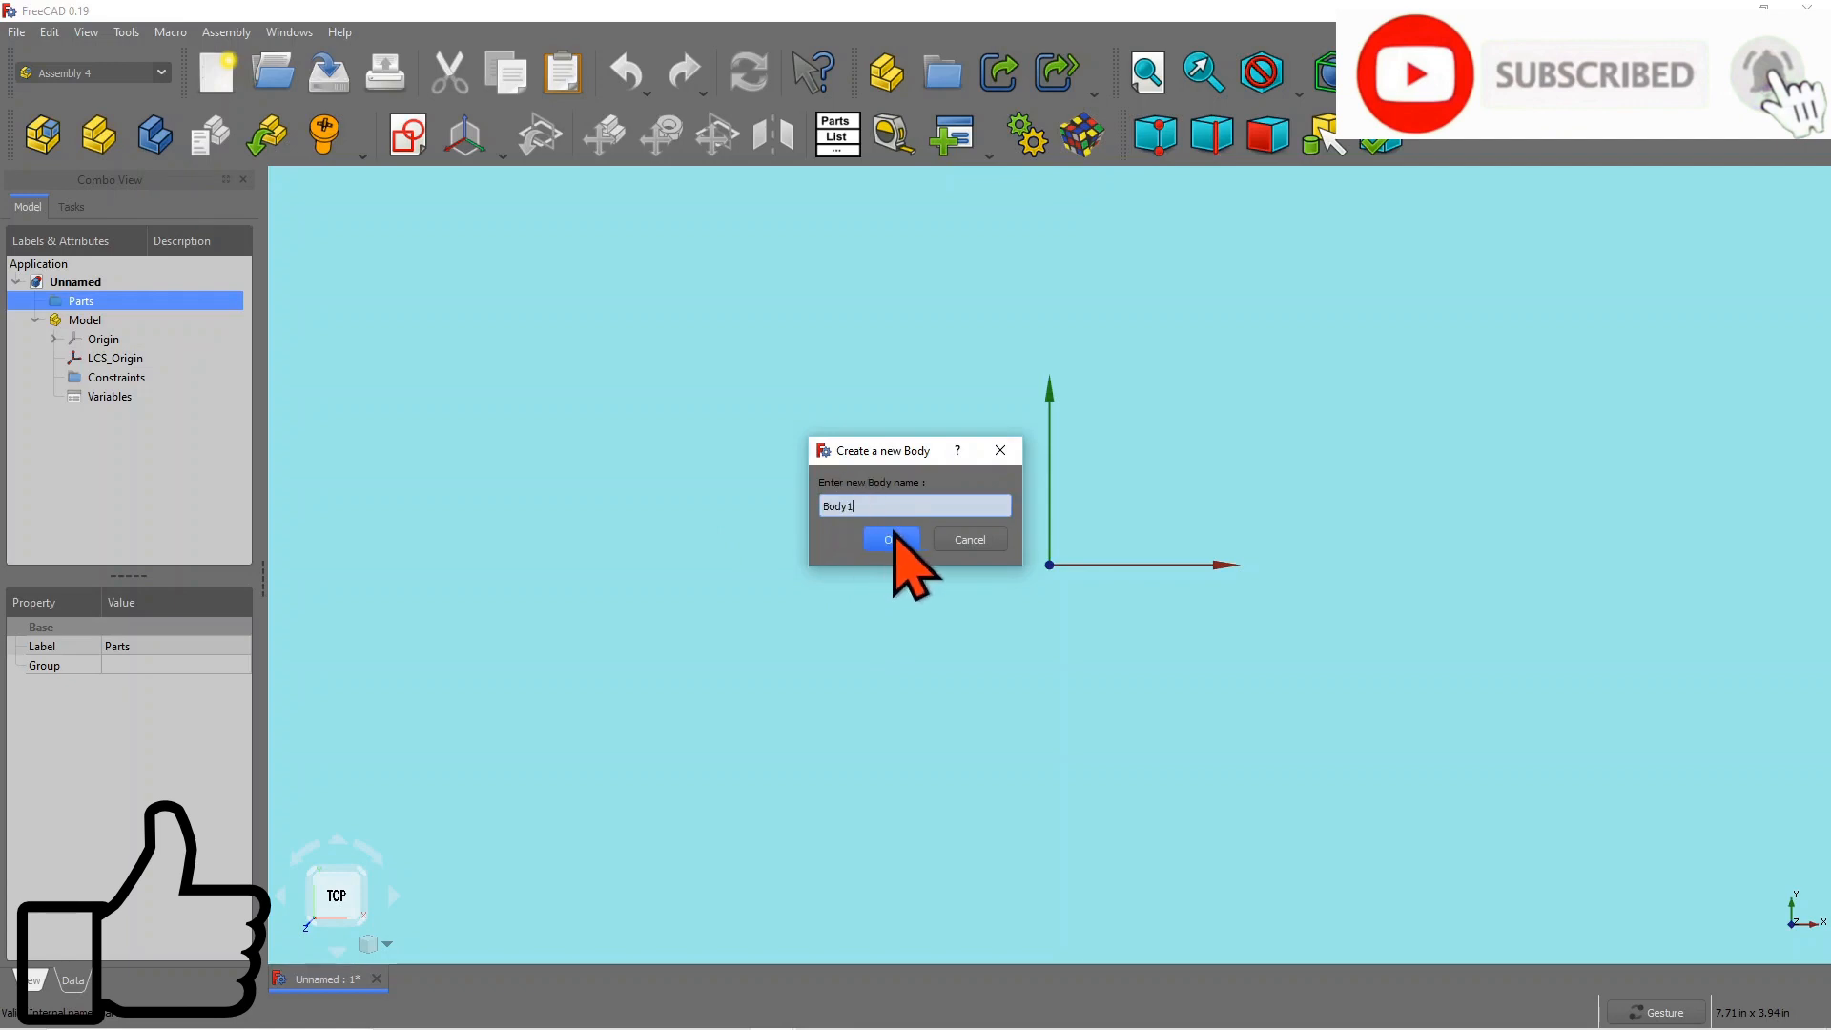
pyautogui.click(889, 539)
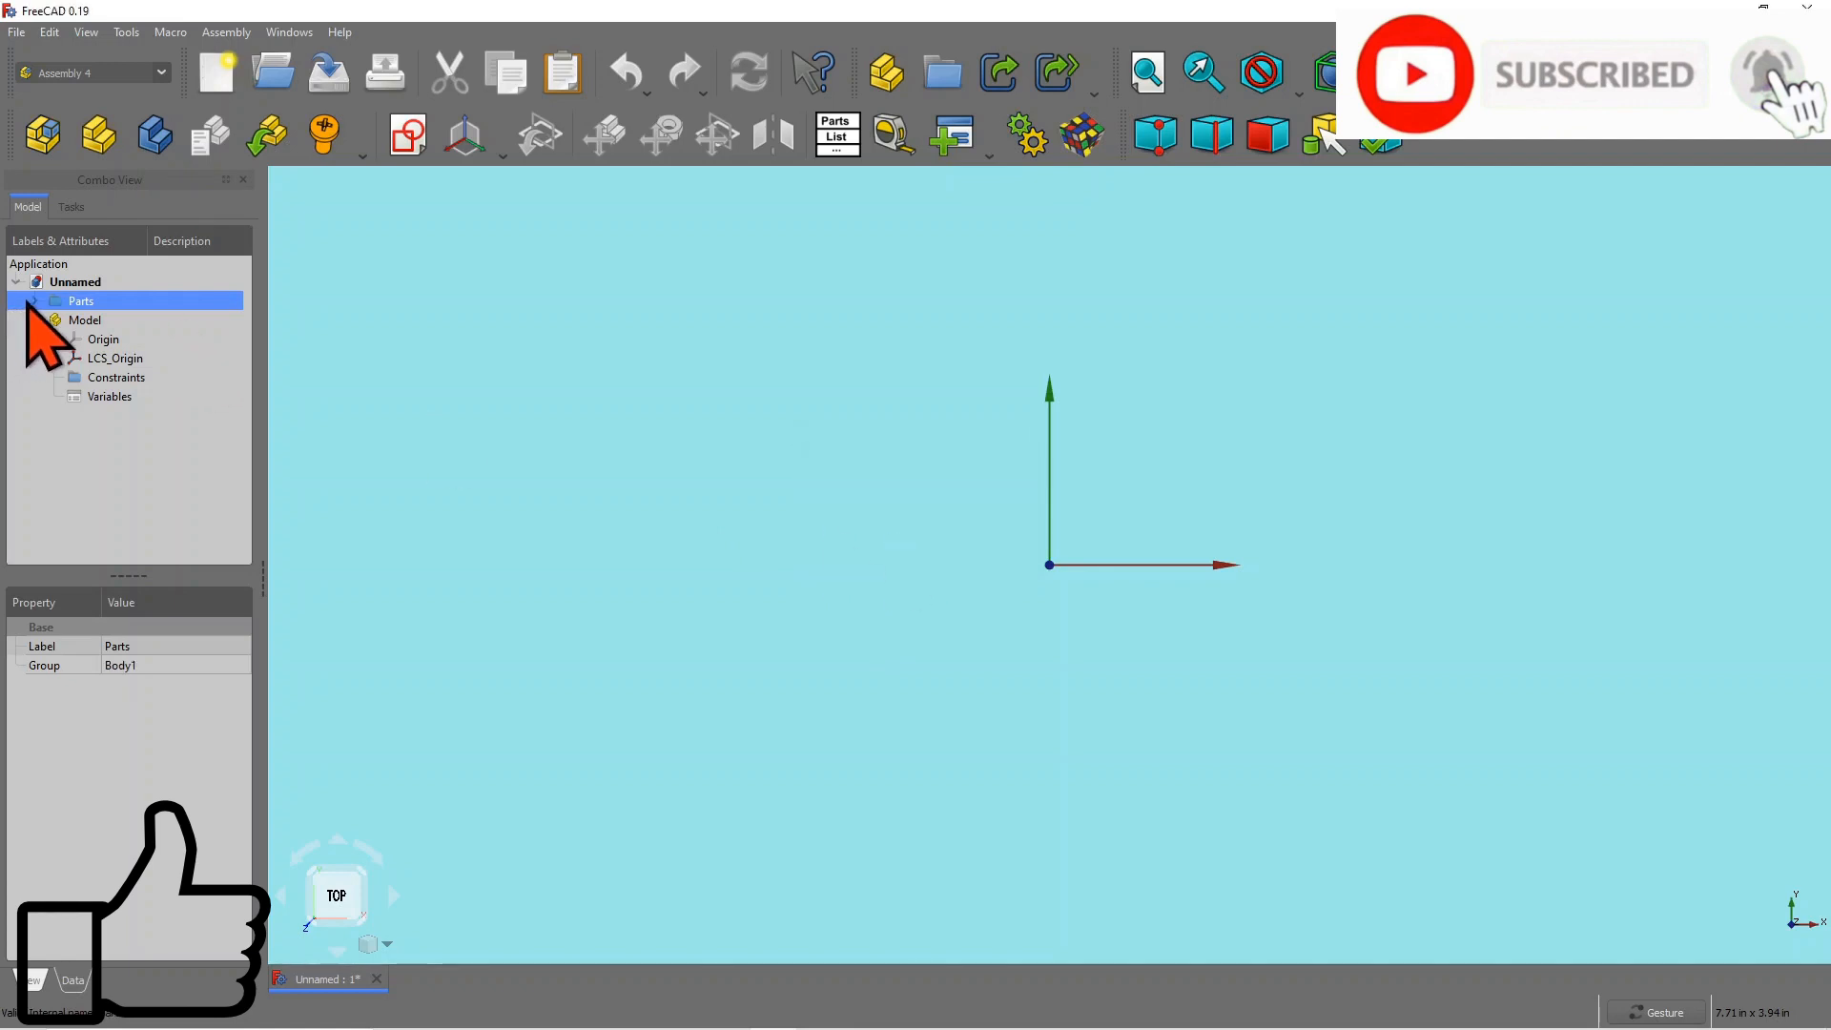
pyautogui.click(34, 300)
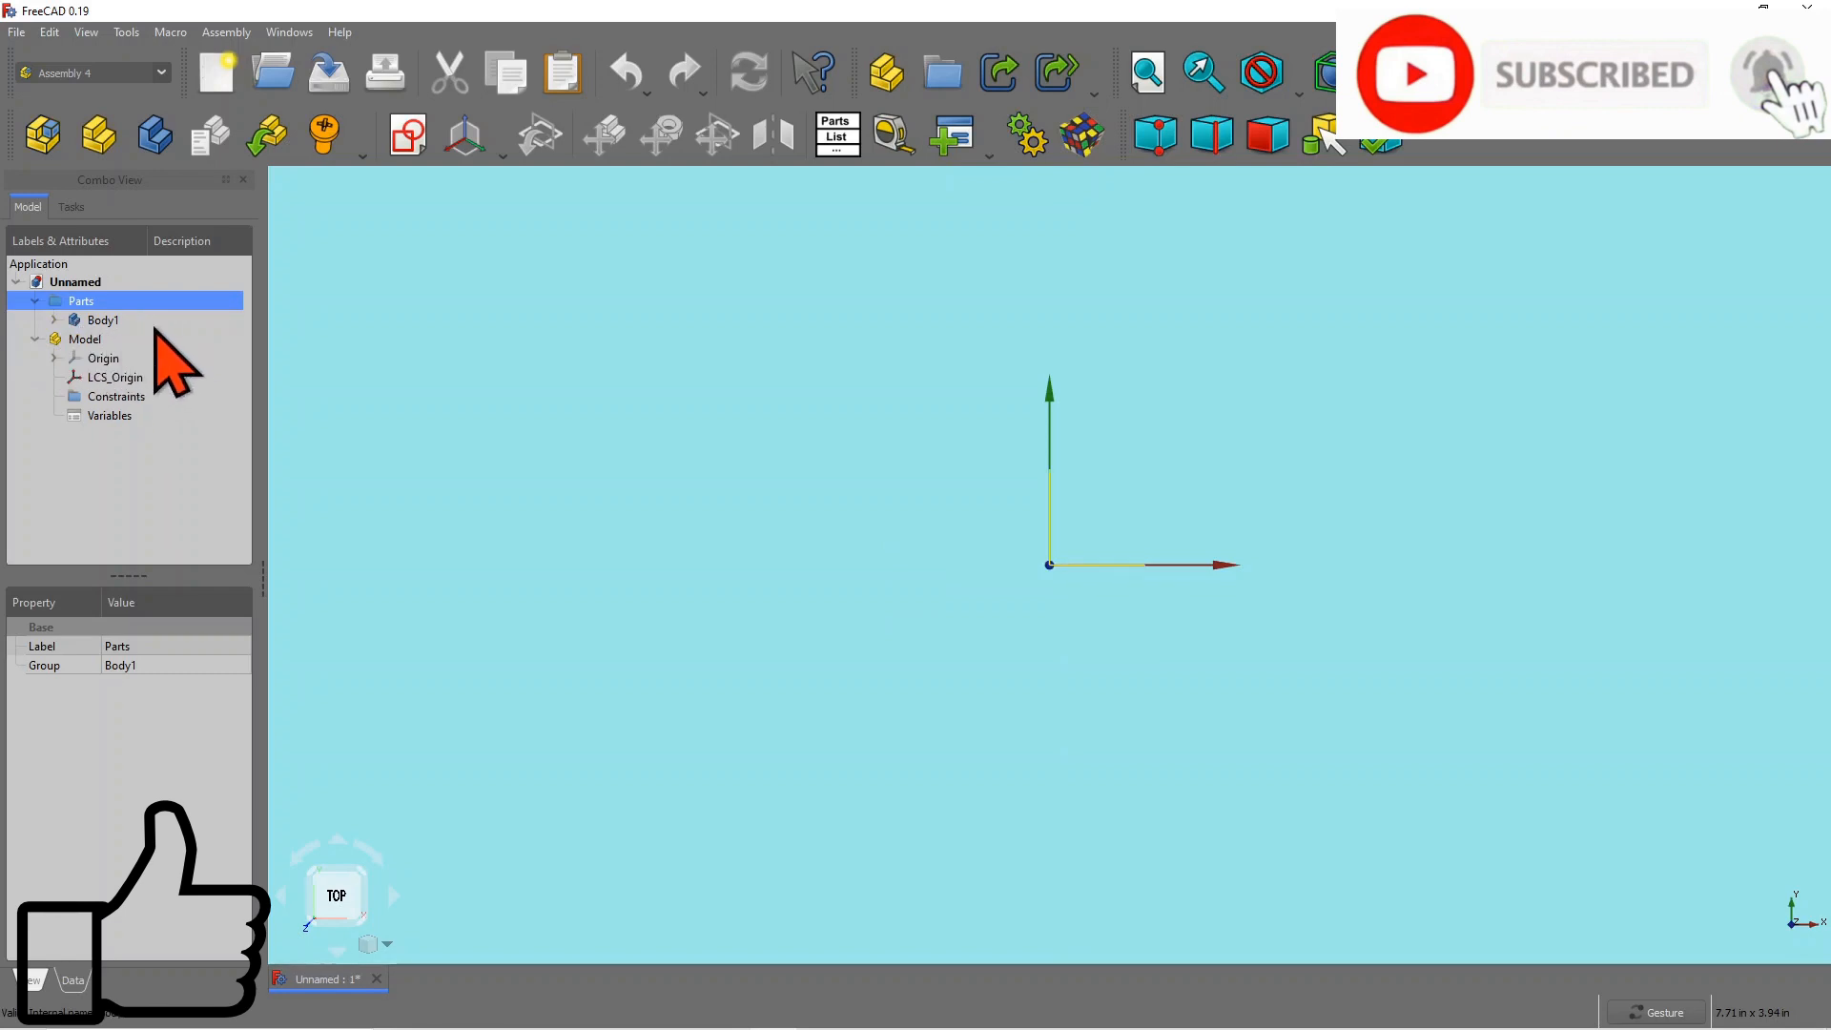
# Step: Create another body named Body2 in the Parts group
pyautogui.click(155, 138)
pyautogui.click(868, 505)
pyautogui.write('2')
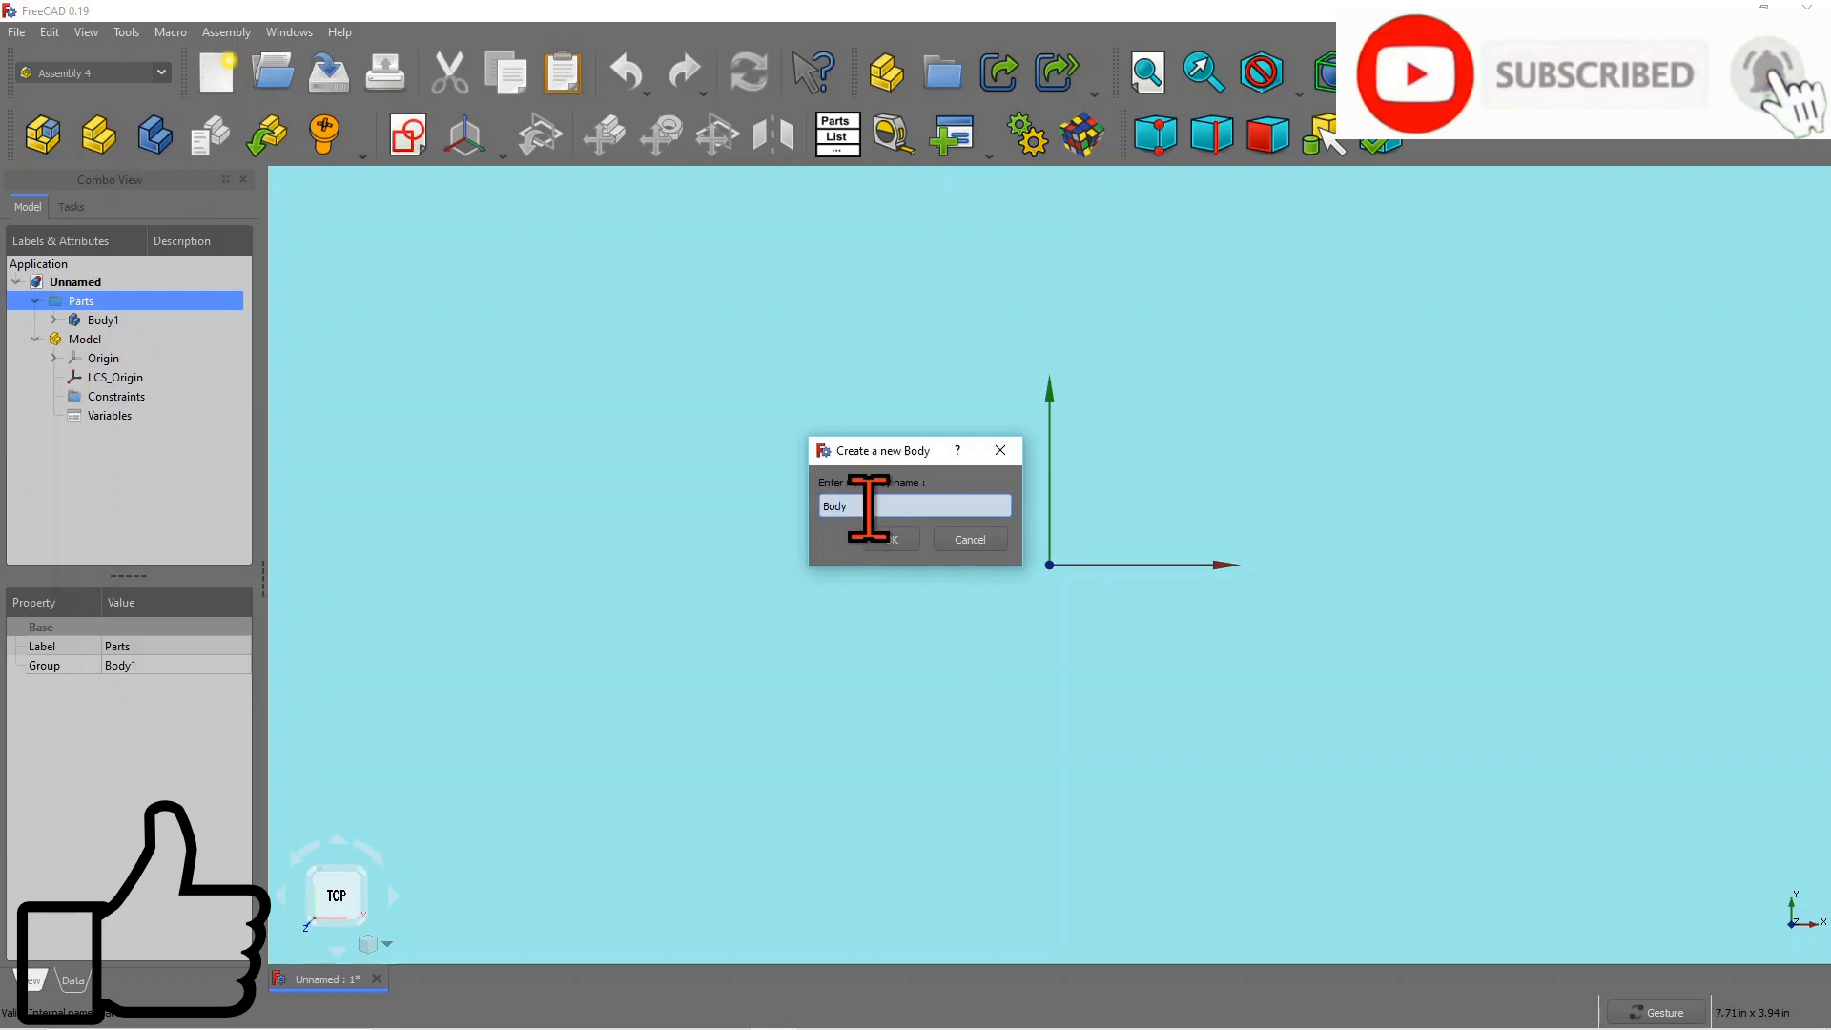
pyautogui.click(890, 540)
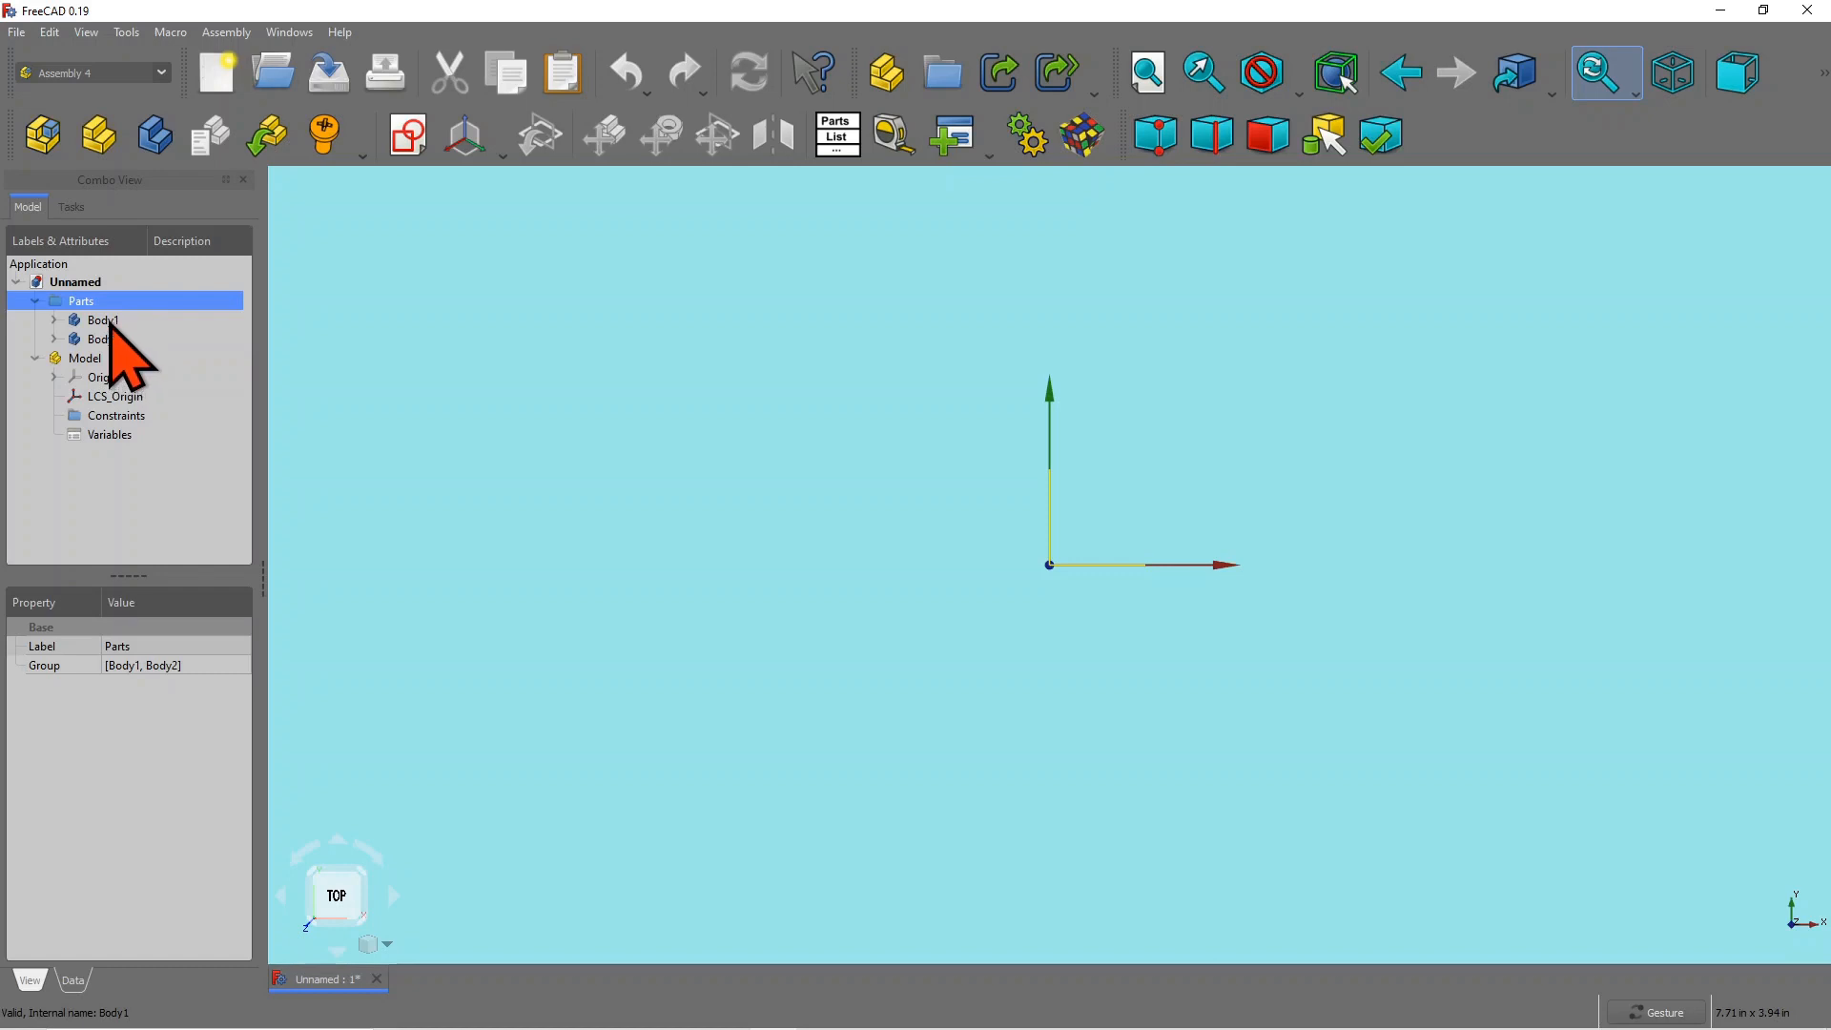
# Step: Select Body1, switch to the Part Design workbench and return to the model tree
pyautogui.click(110, 322)
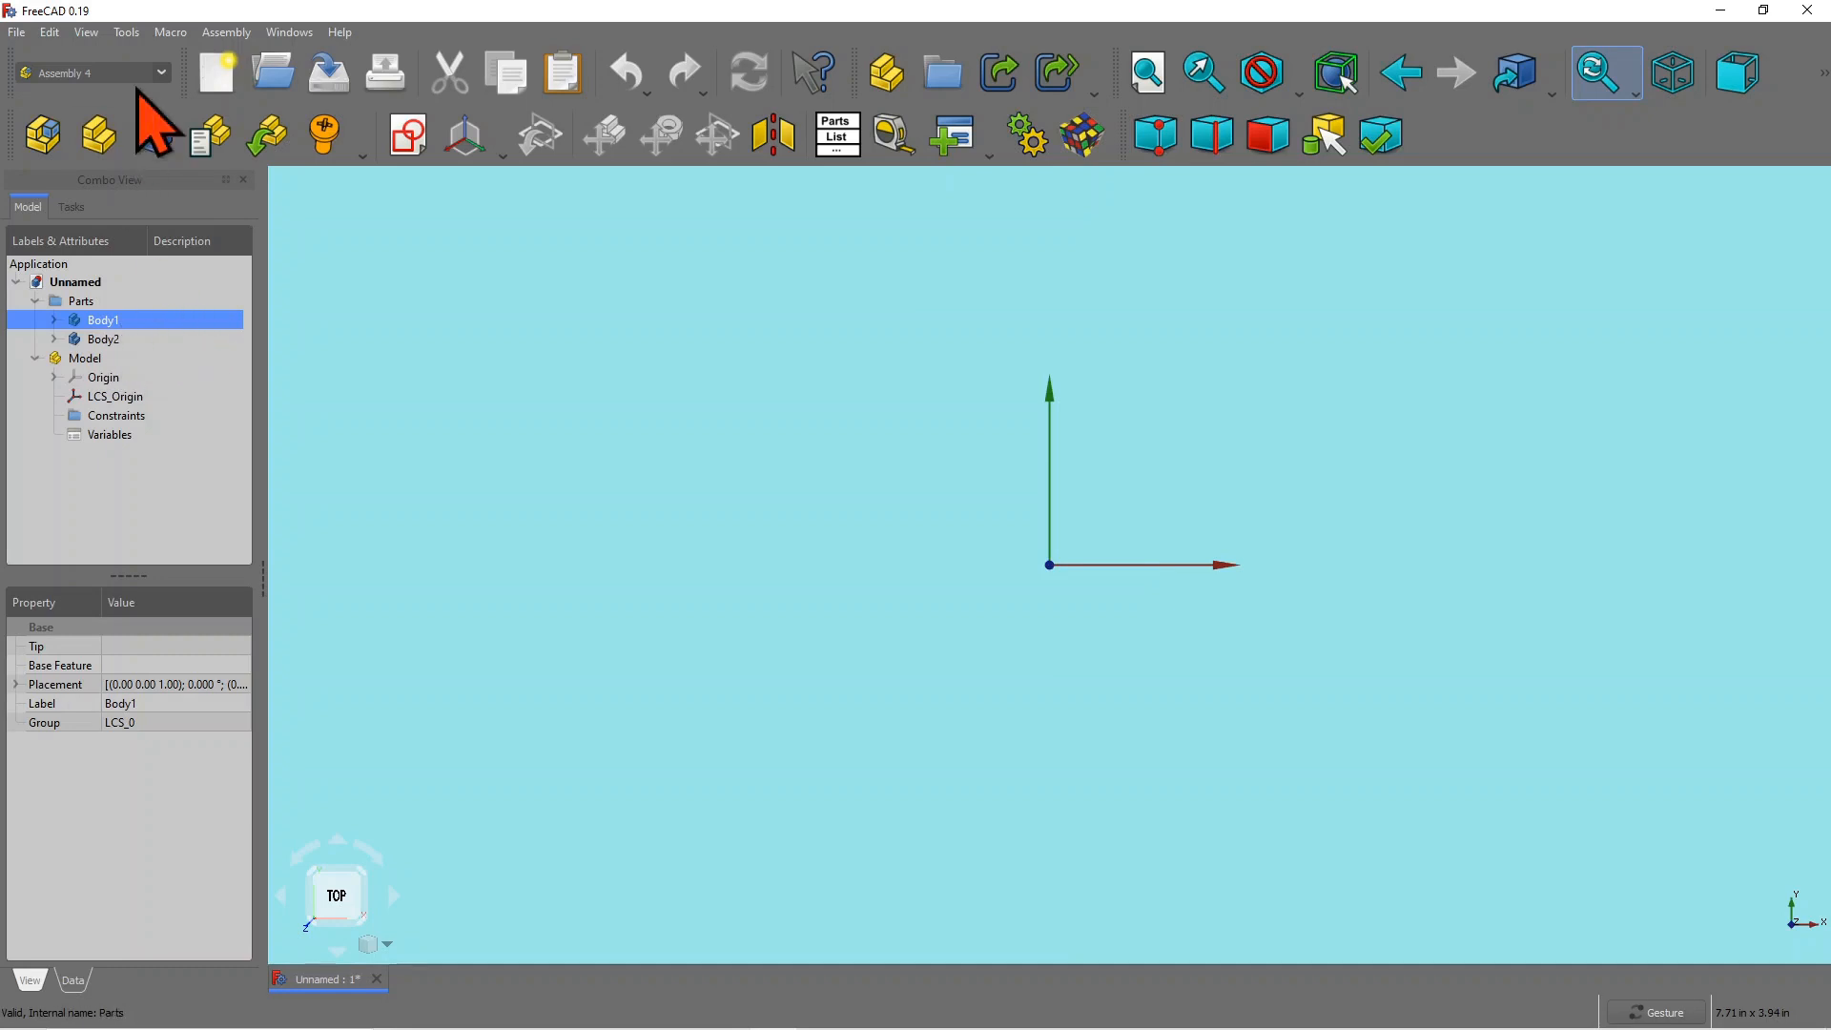
pyautogui.click(161, 73)
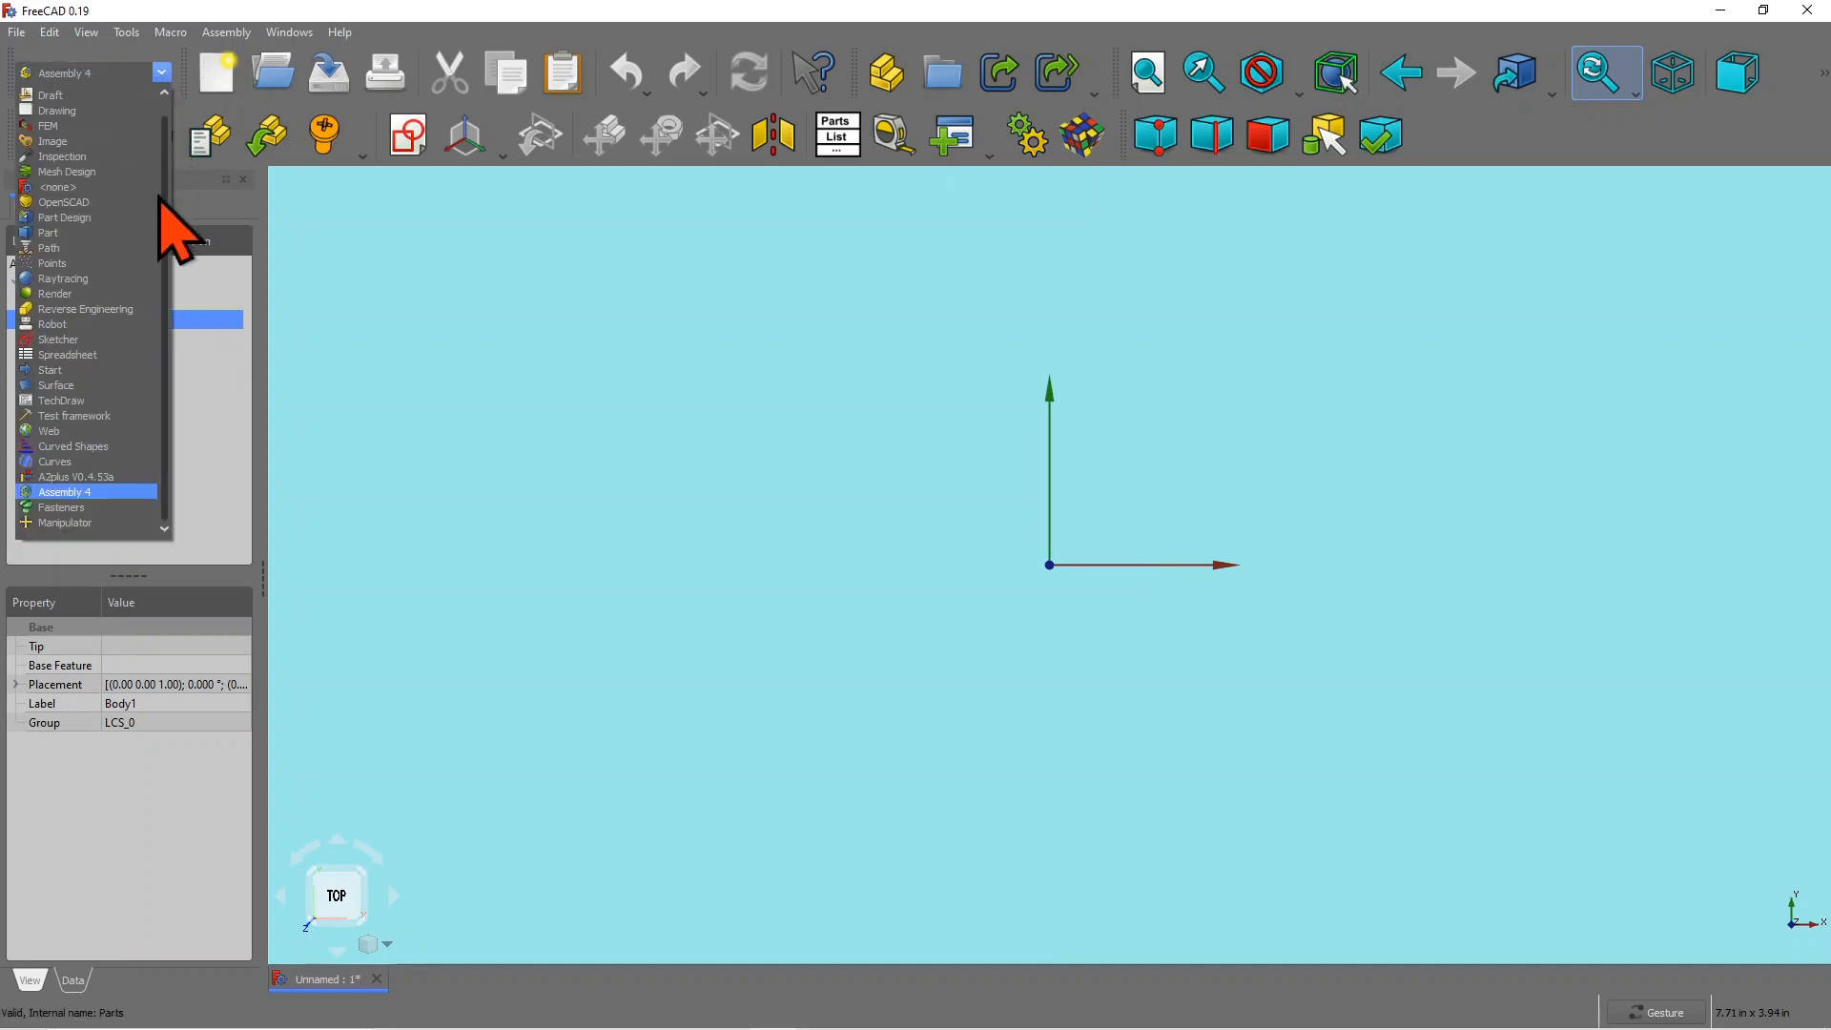
pyautogui.click(91, 218)
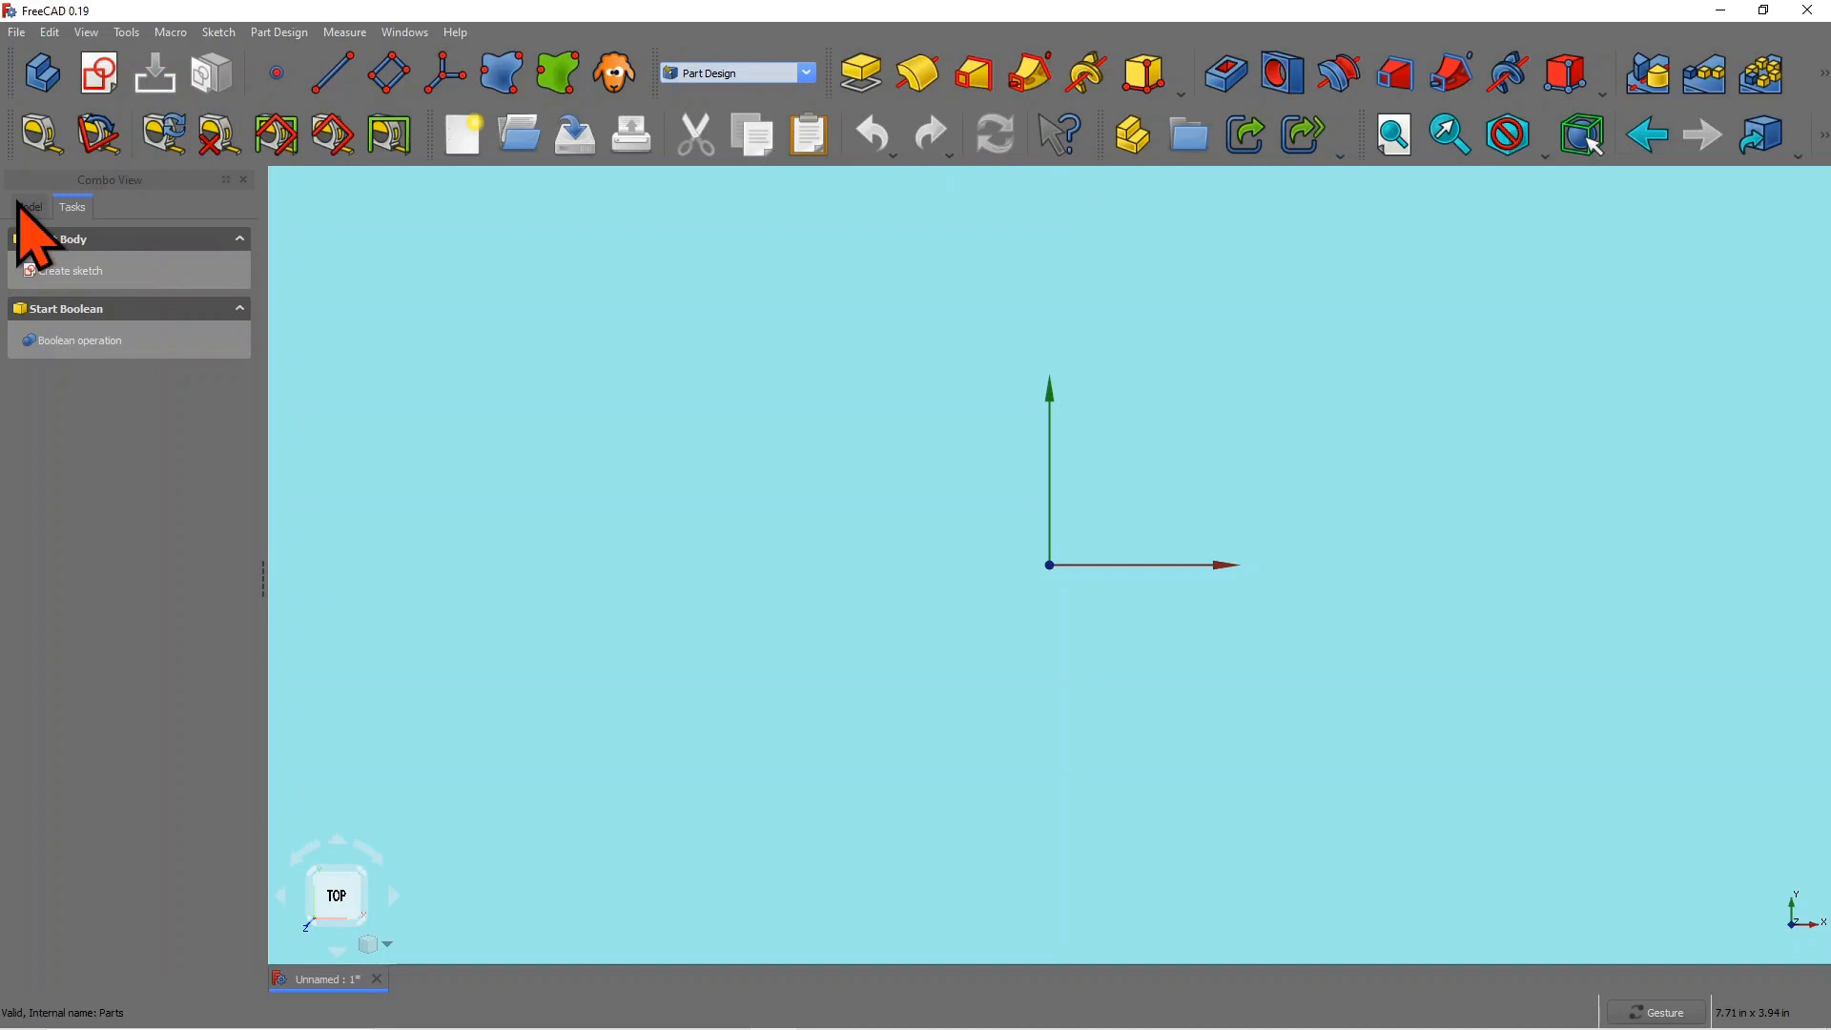
pyautogui.click(21, 206)
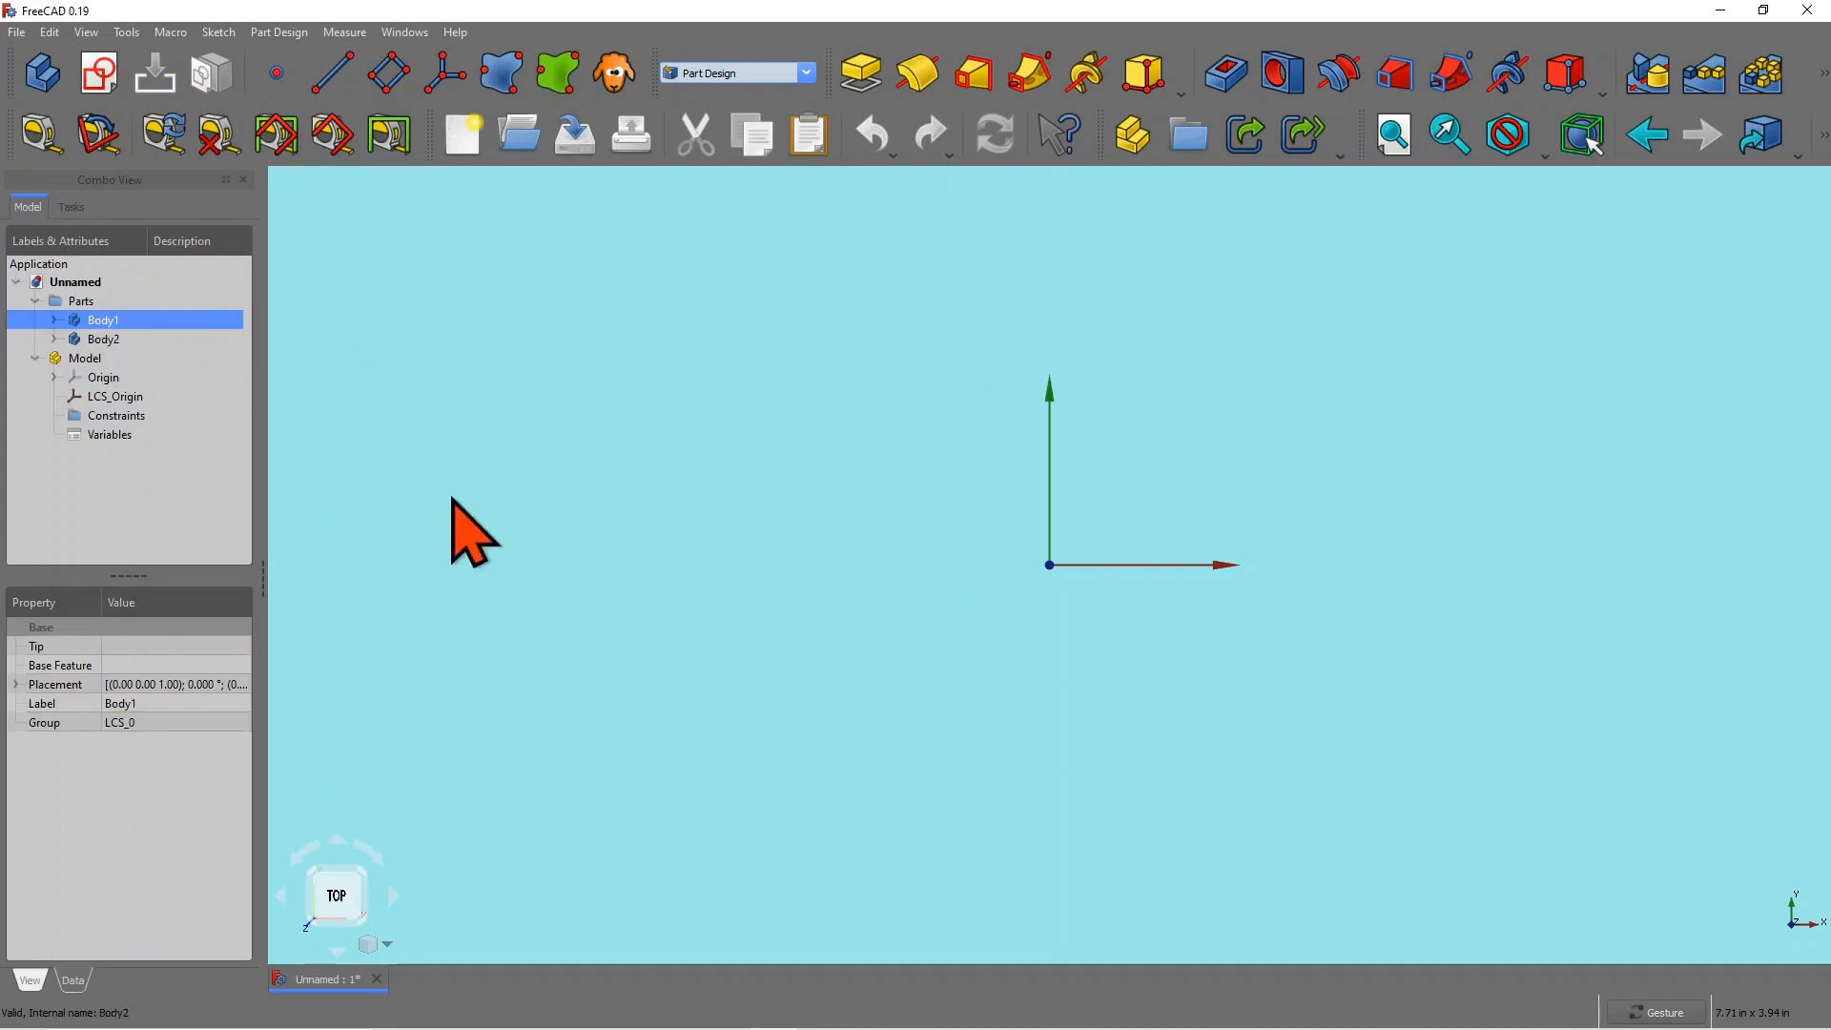
# Step: Try to create a sketch in Body1 while it is only selected and not the active body
pyautogui.click(54, 320)
pyautogui.click(98, 74)
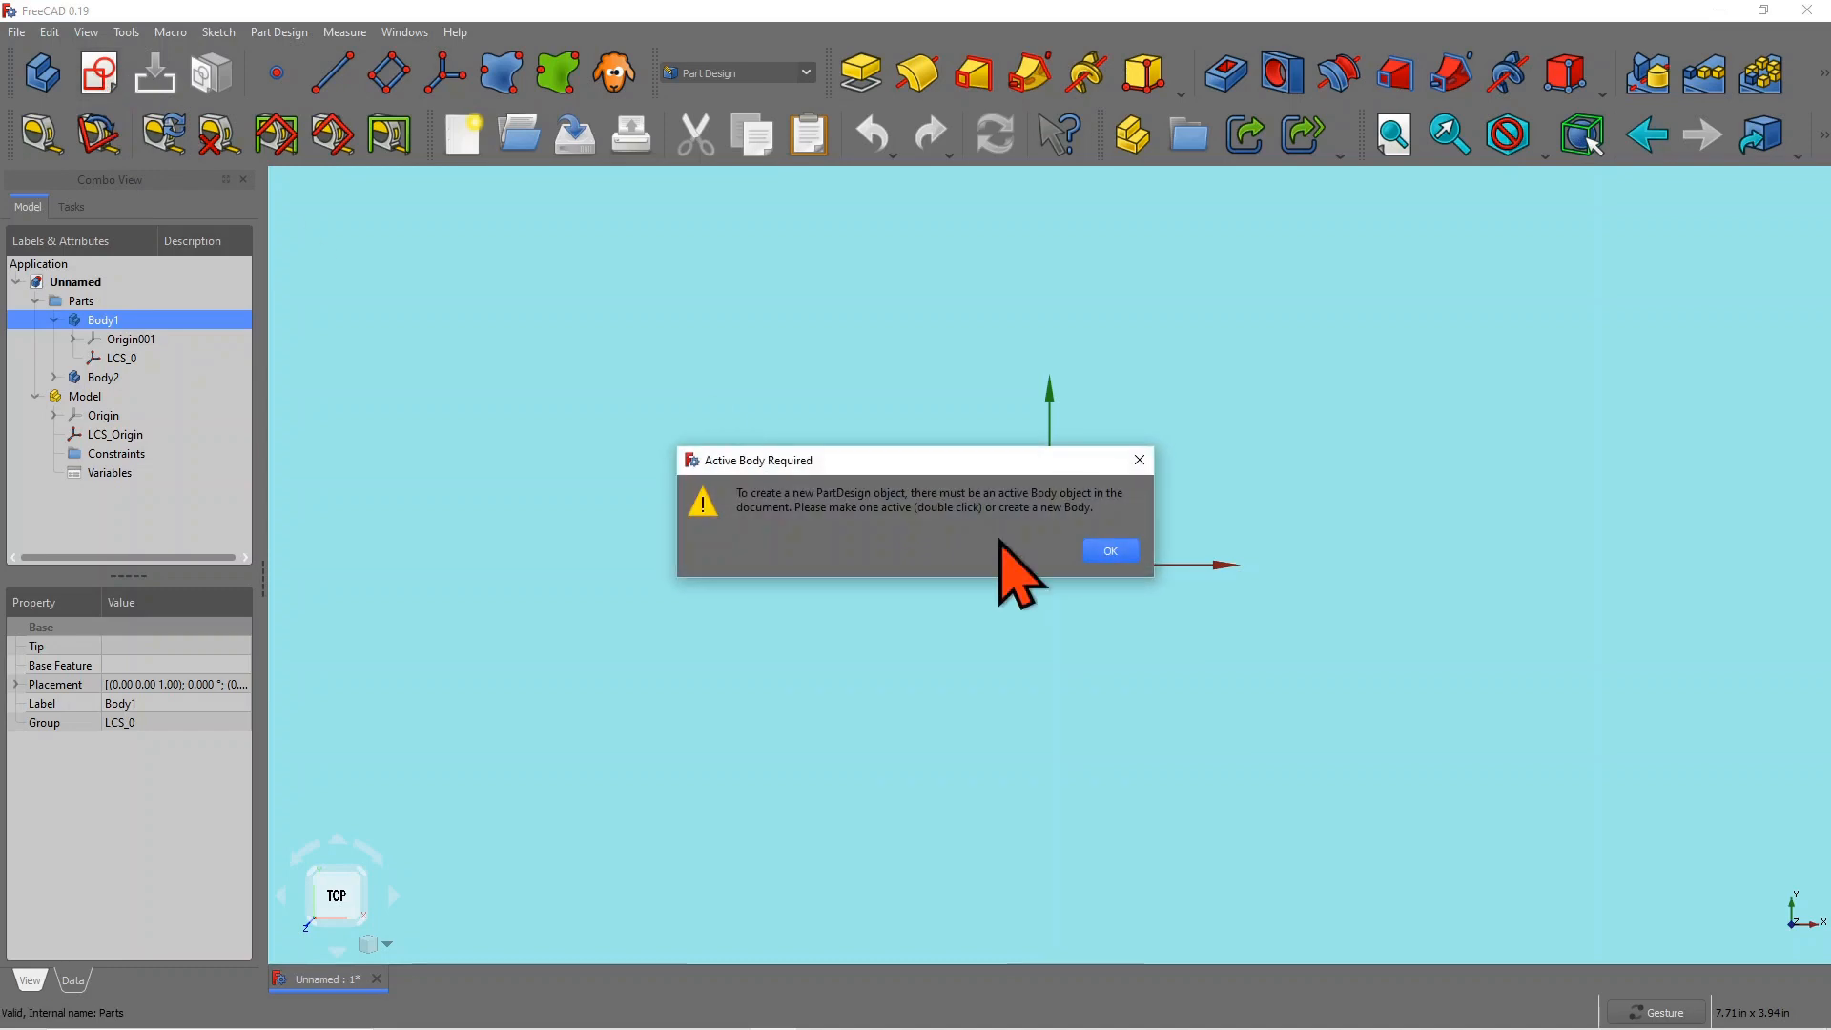
pyautogui.click(1114, 551)
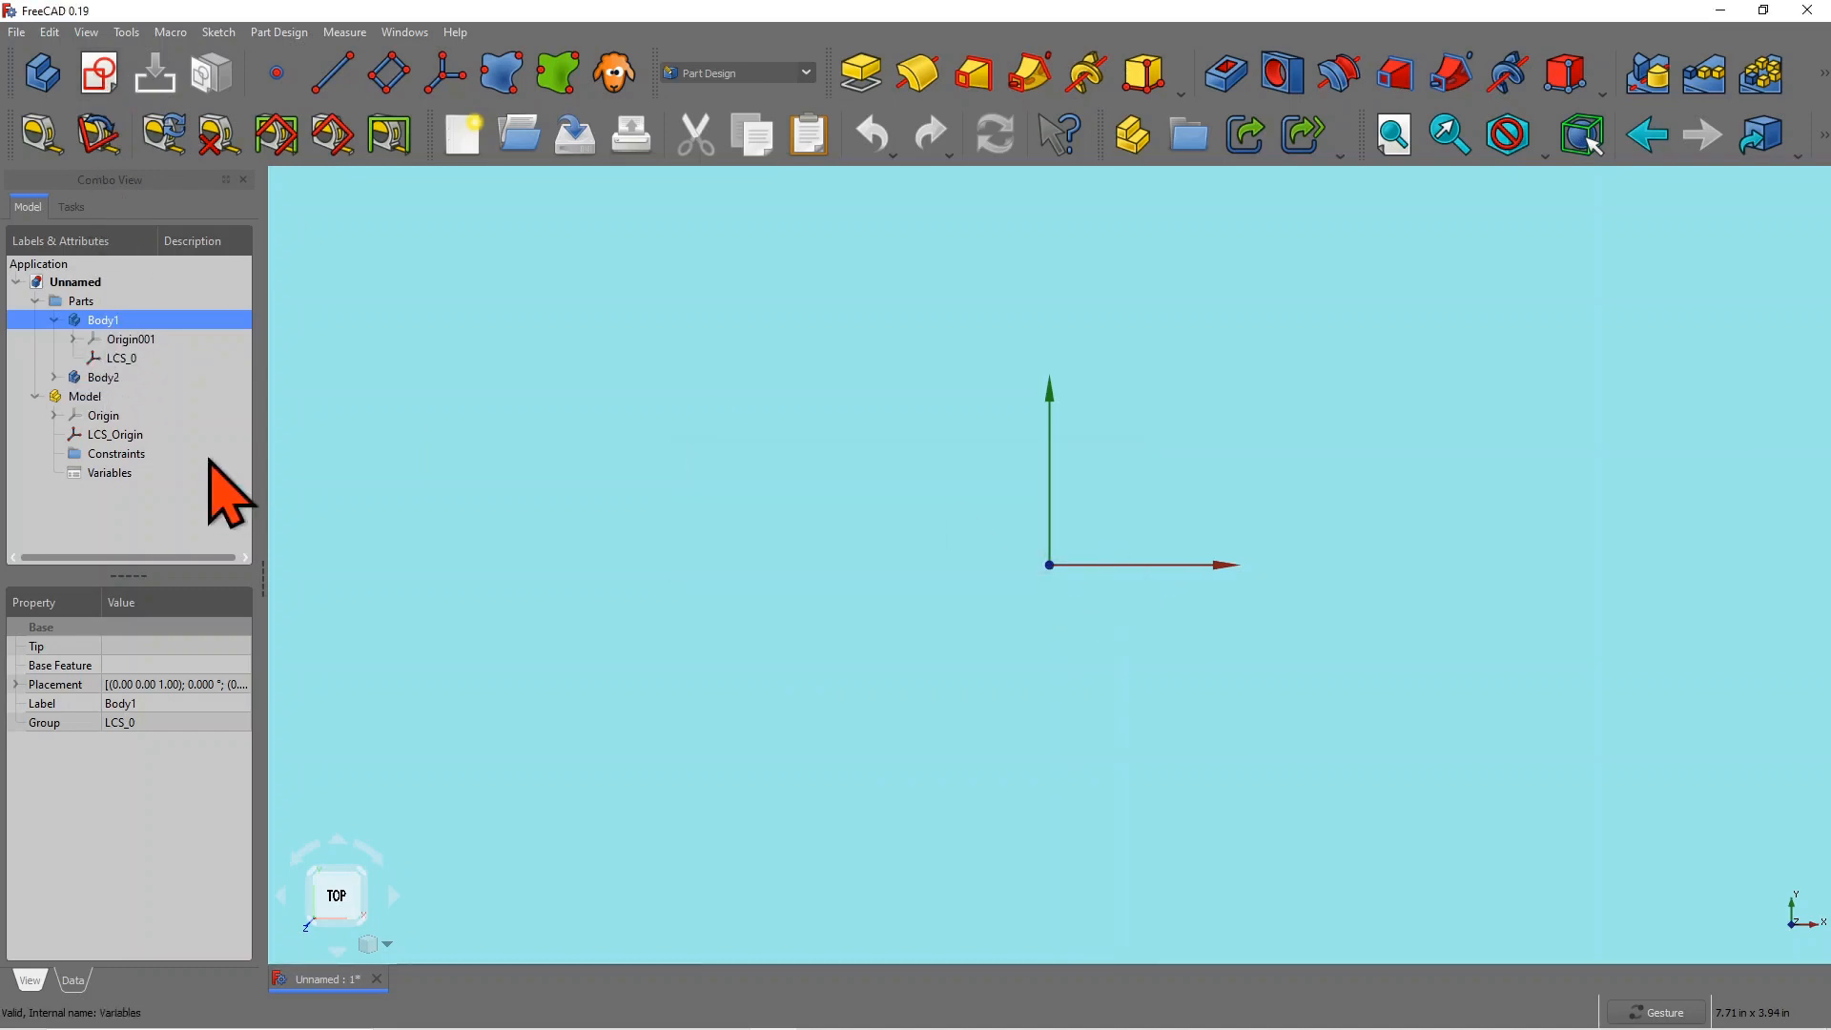
pyautogui.click(101, 76)
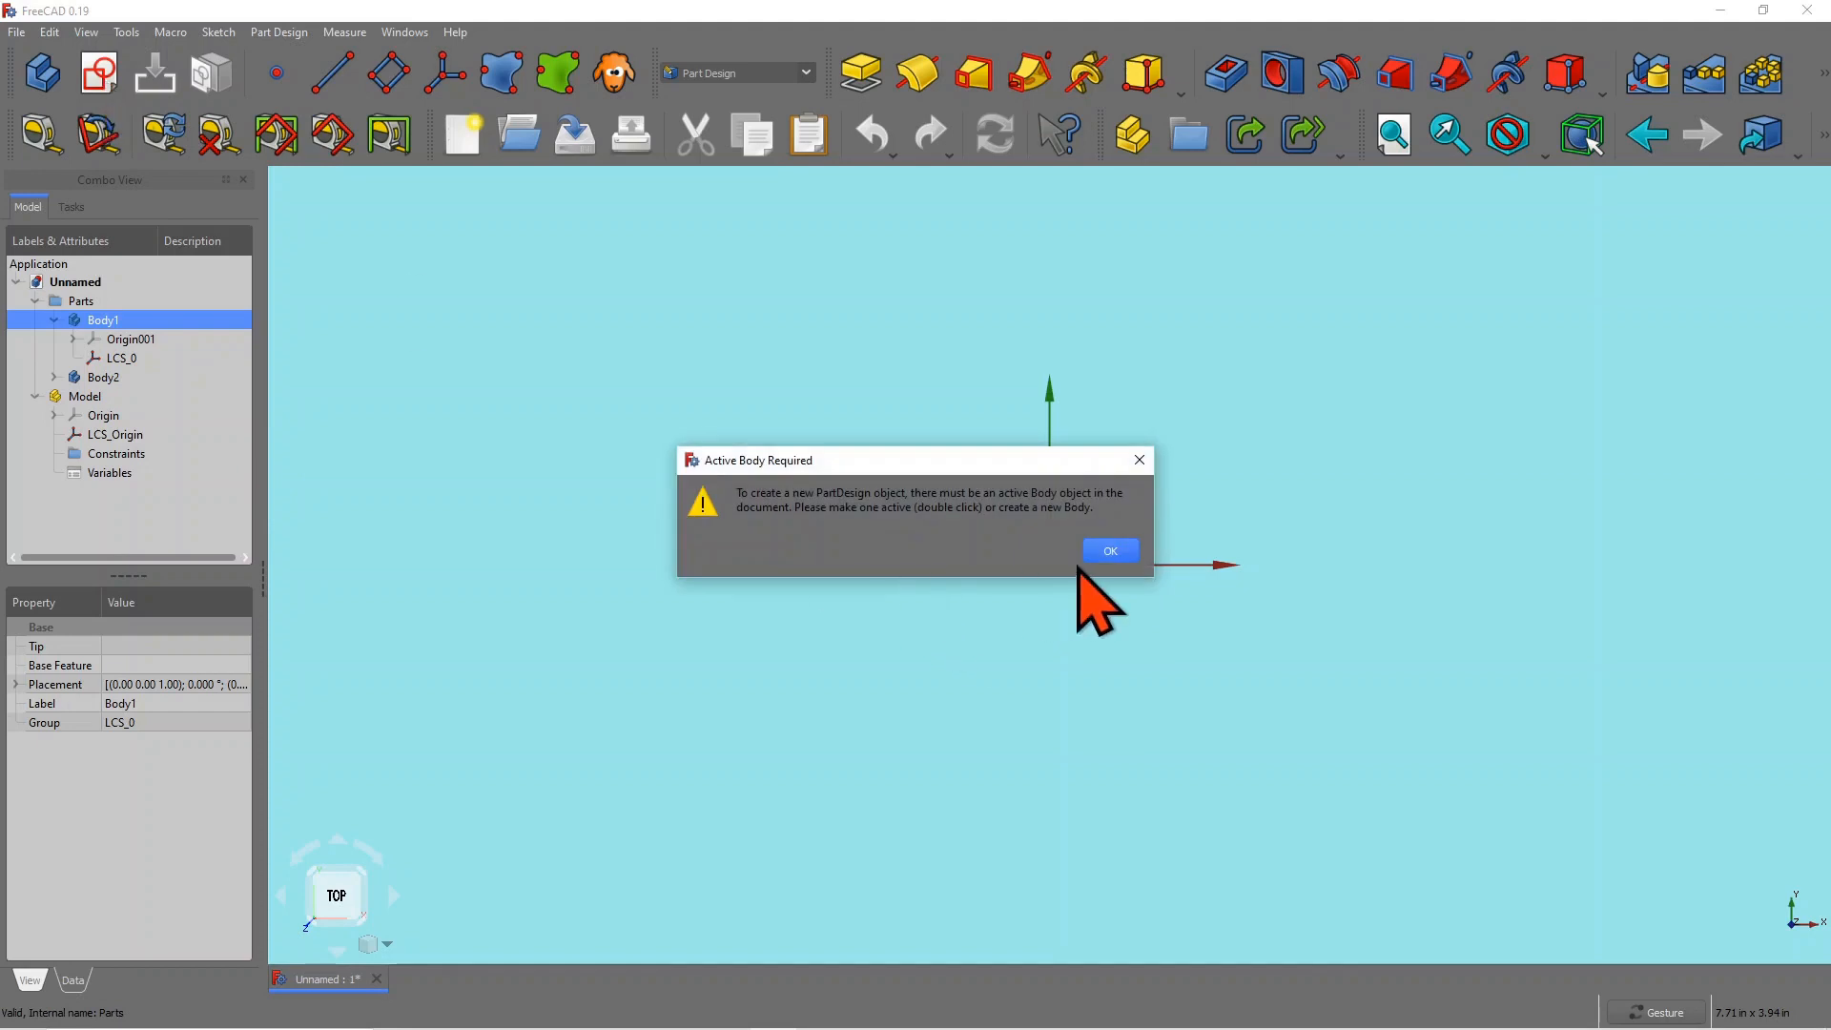
pyautogui.click(1109, 551)
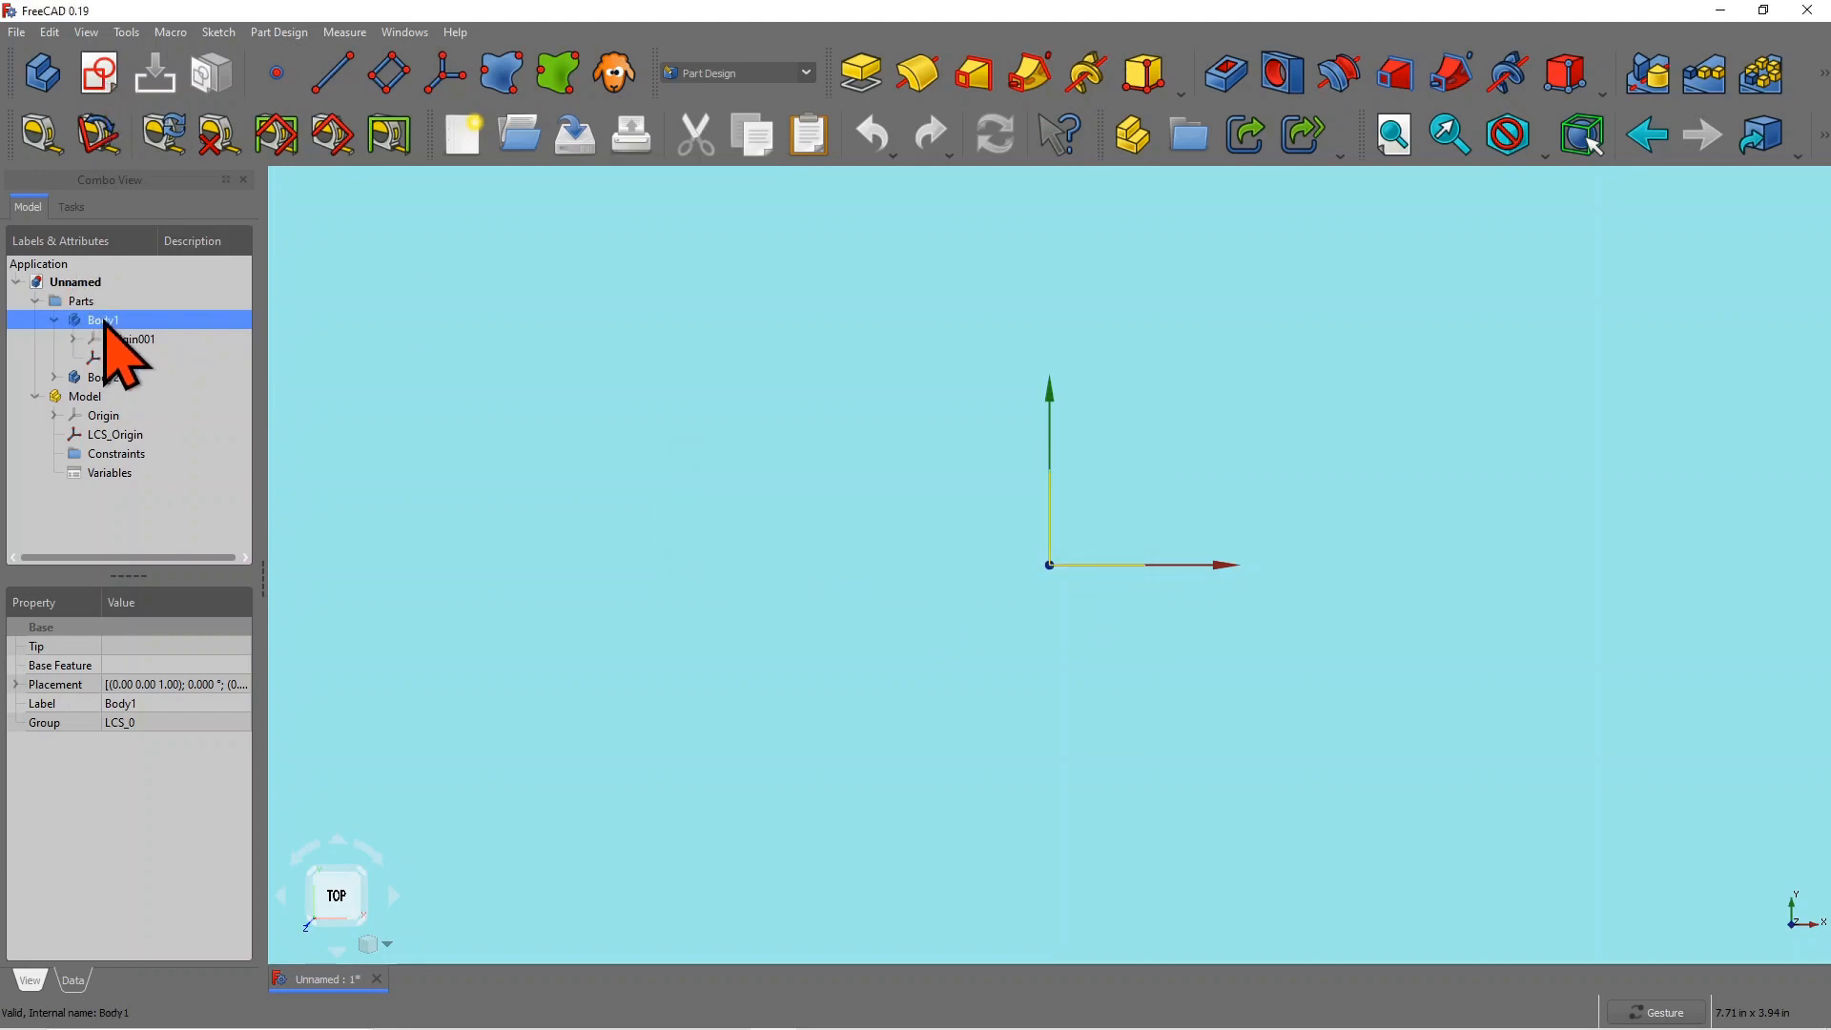
# Step: Make Body1 the active body and start a new sketch on its XY base plane
pyautogui.click(417, 331)
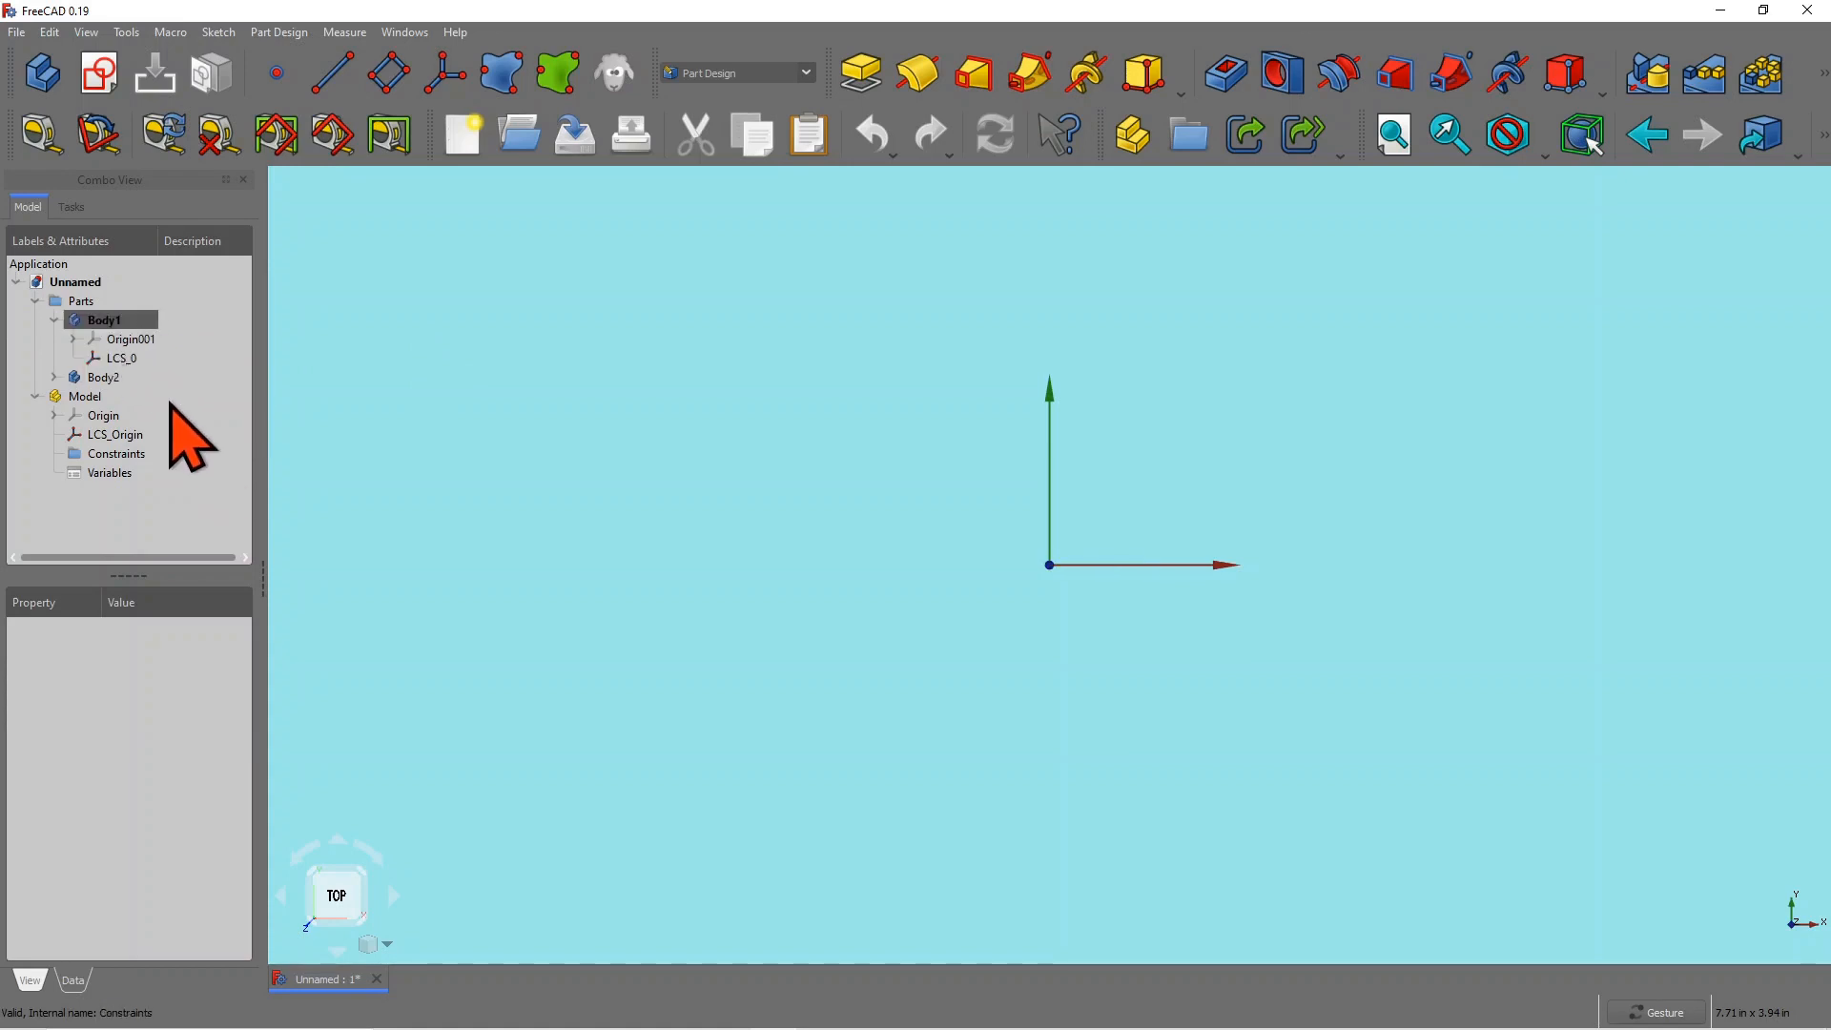
pyautogui.click(94, 80)
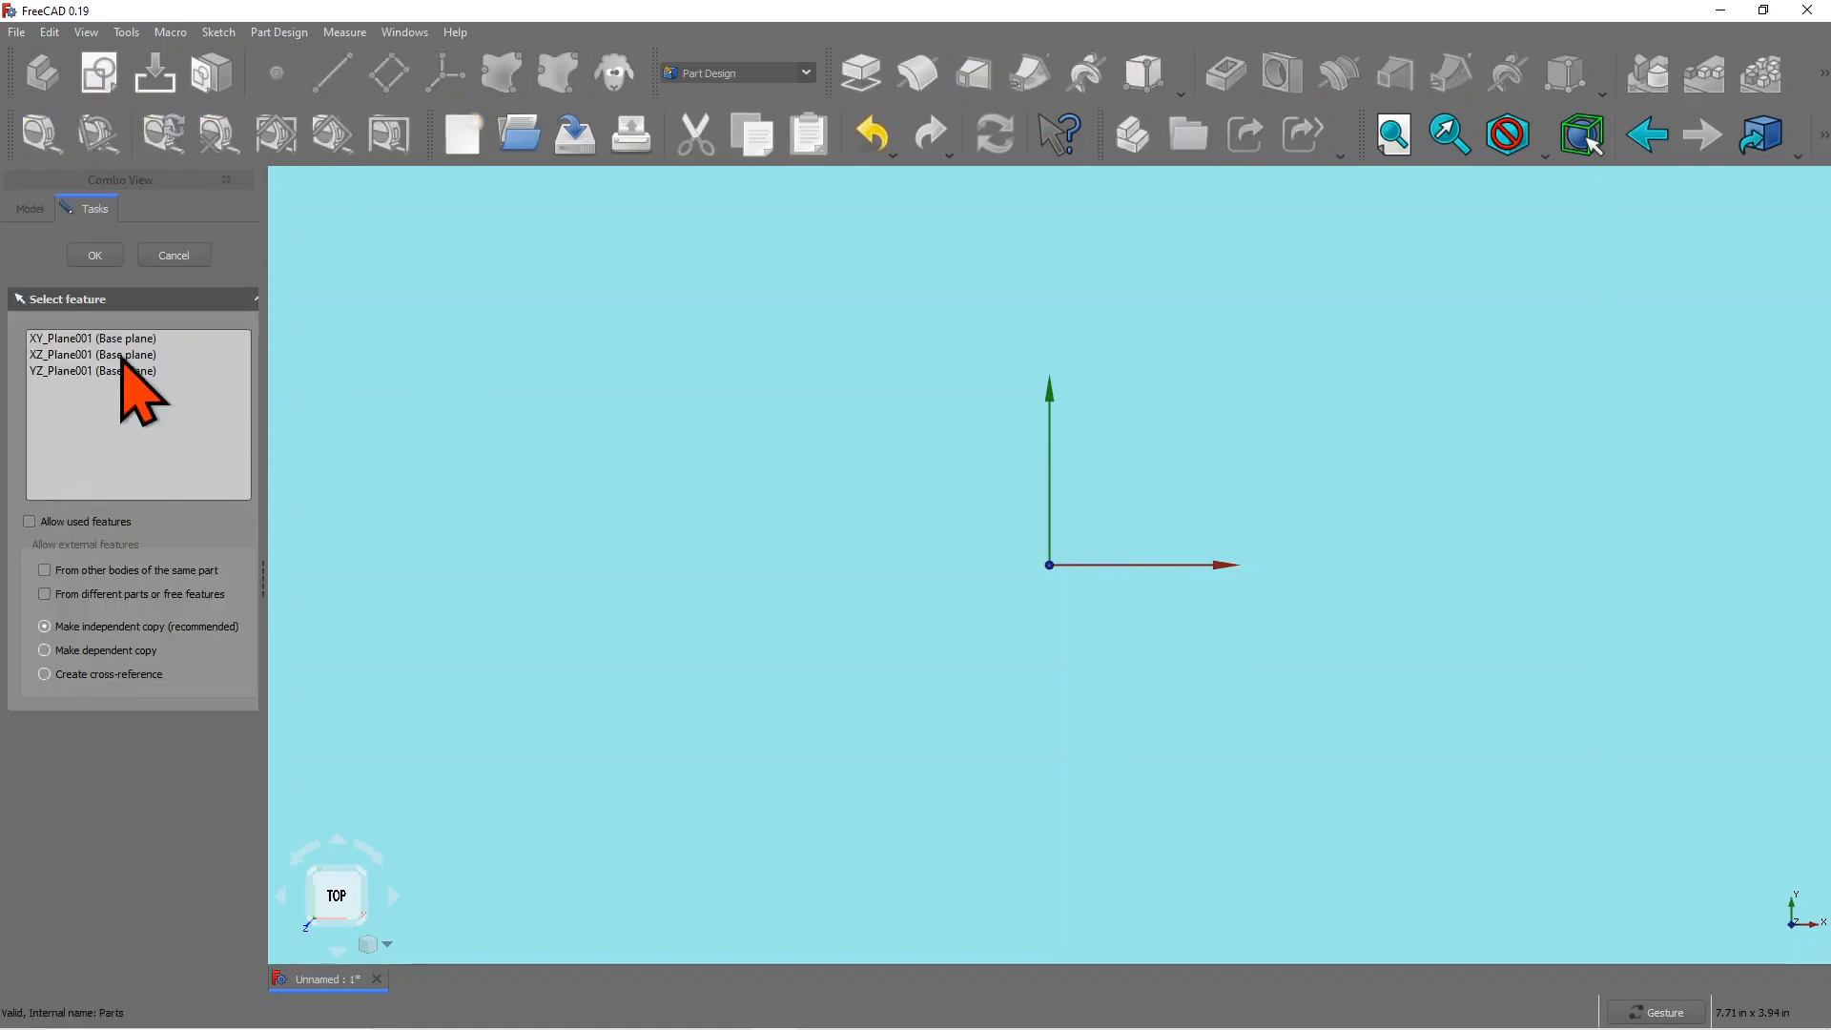
pyautogui.click(110, 338)
pyautogui.click(94, 255)
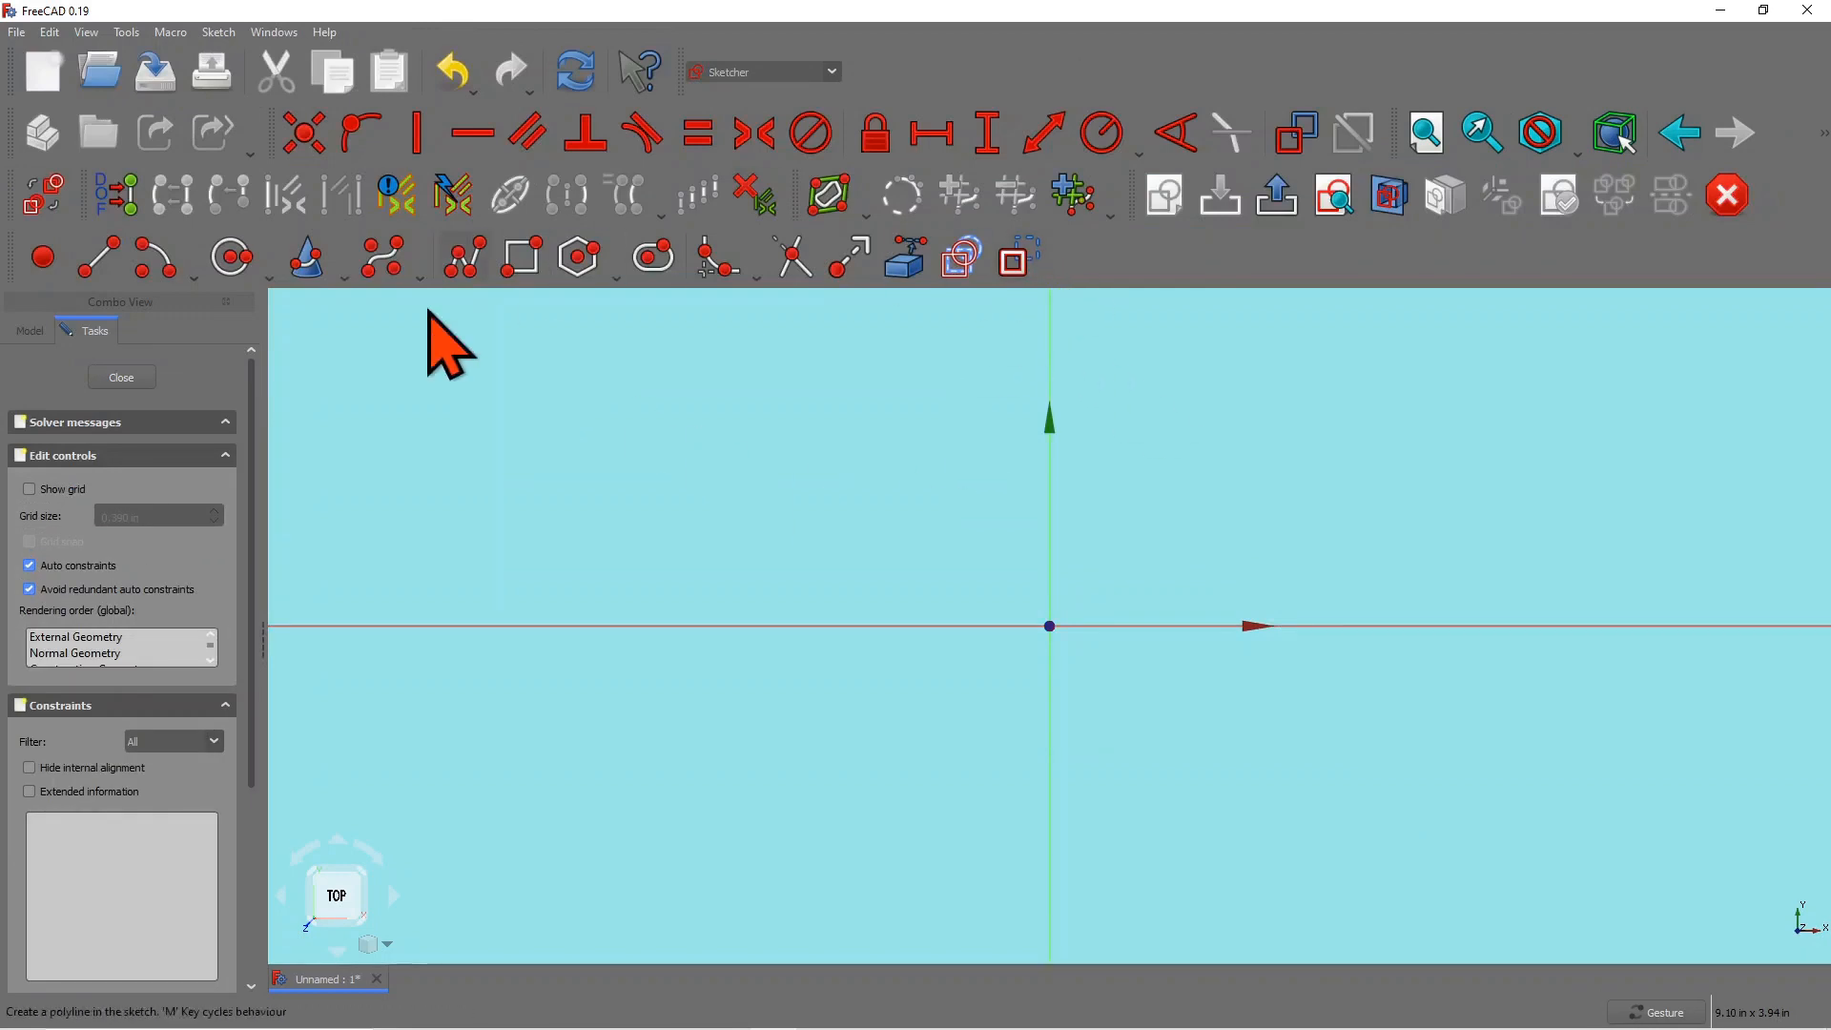
# Step: Sketch a rectangle about 40 by 24 in the quadrant with positive X and Y, and close the sketch
pyautogui.click(520, 257)
pyautogui.click(1149, 401)
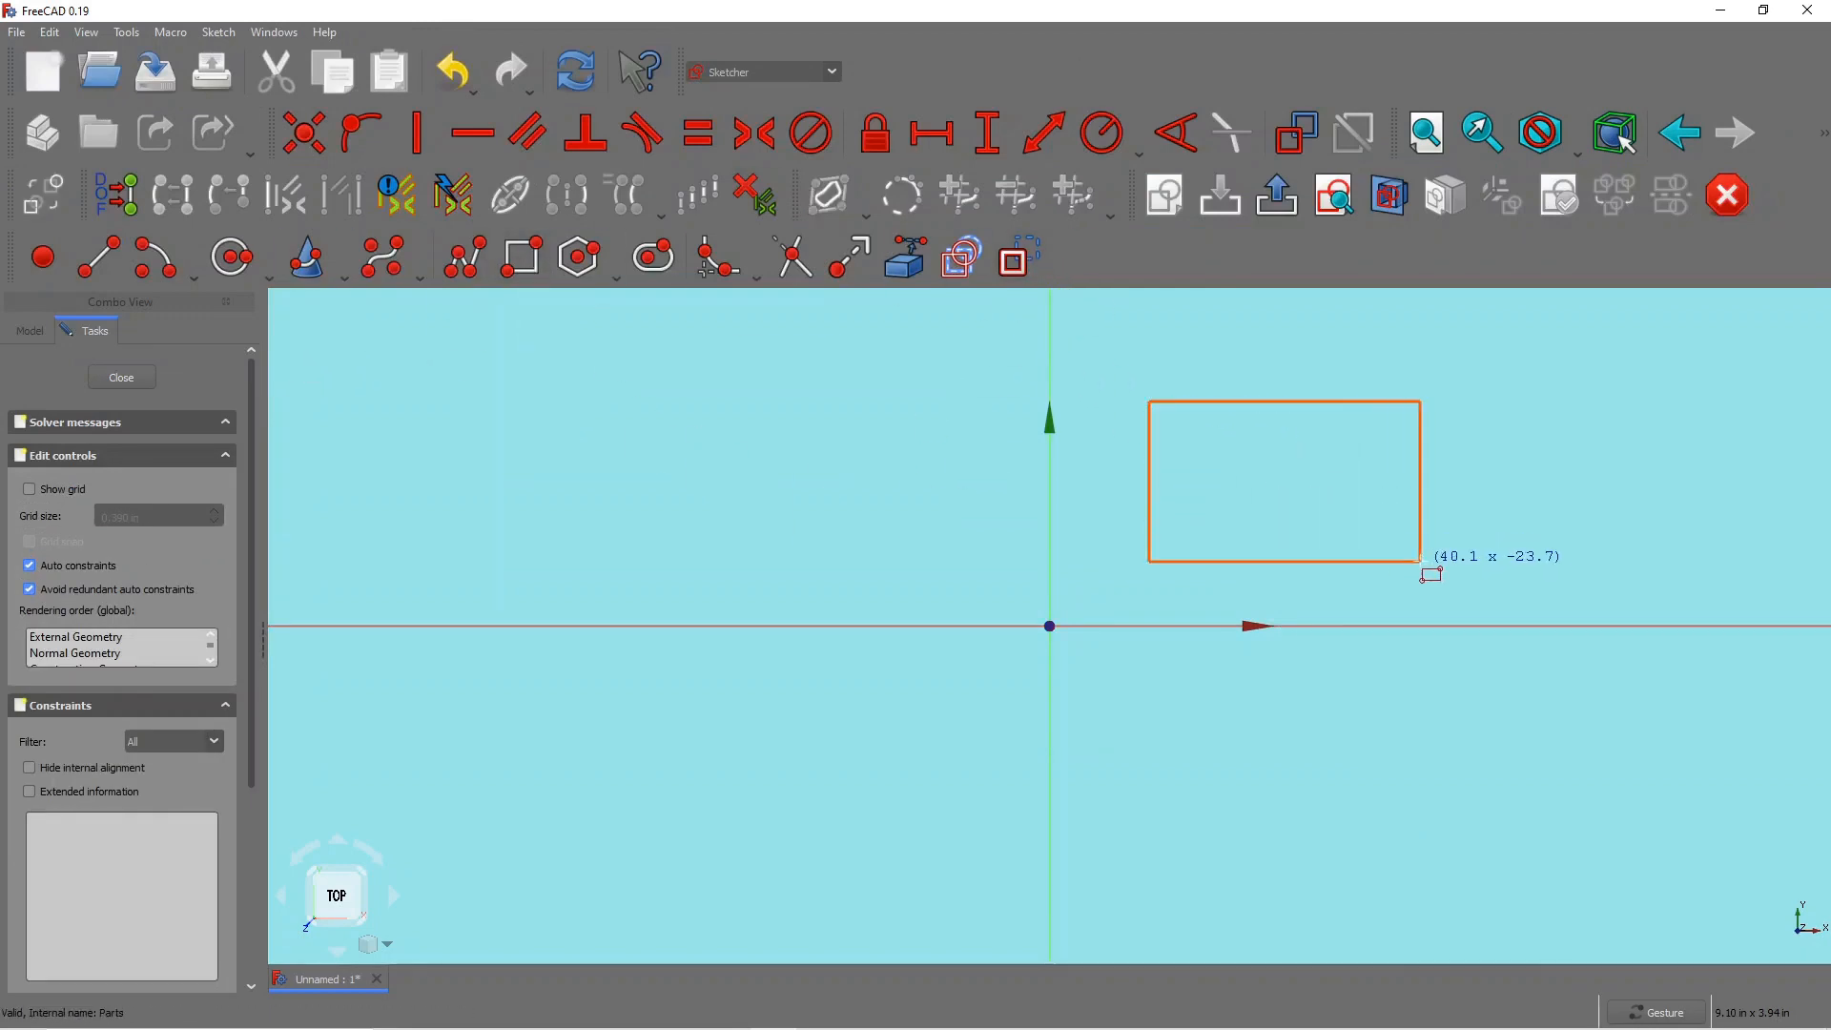
pyautogui.click(1430, 564)
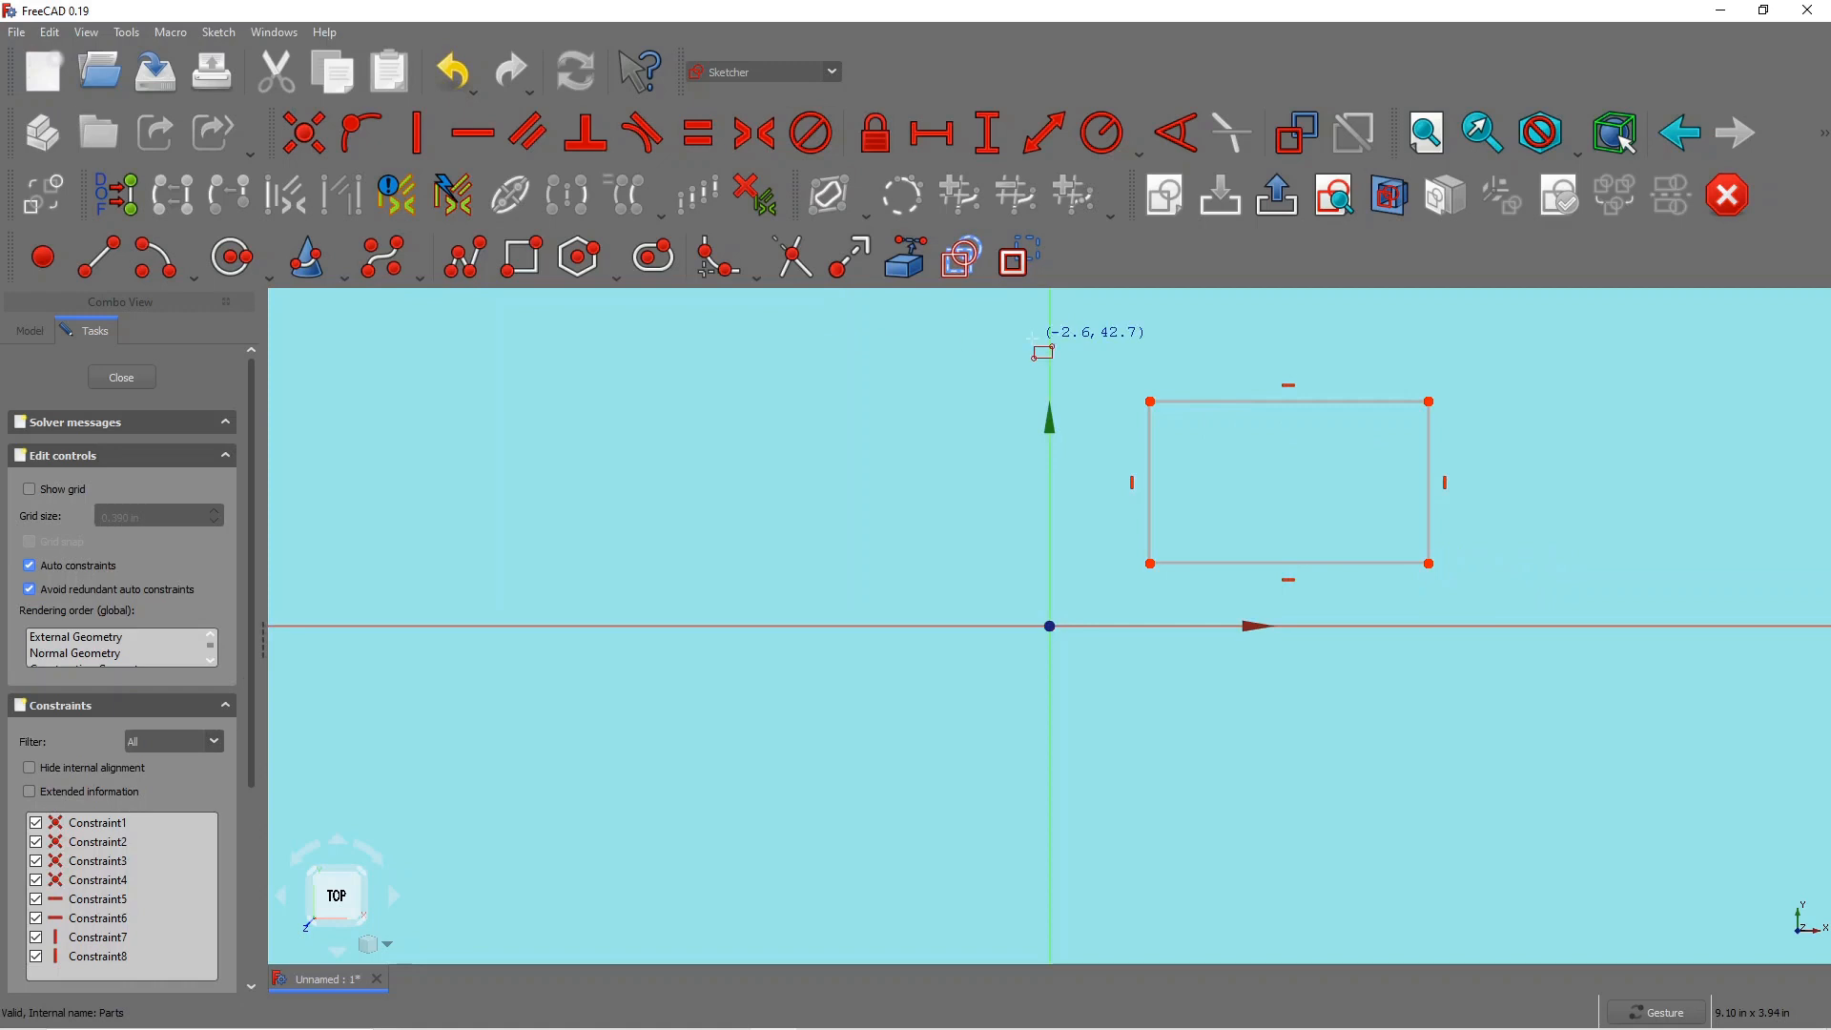
pyautogui.click(116, 379)
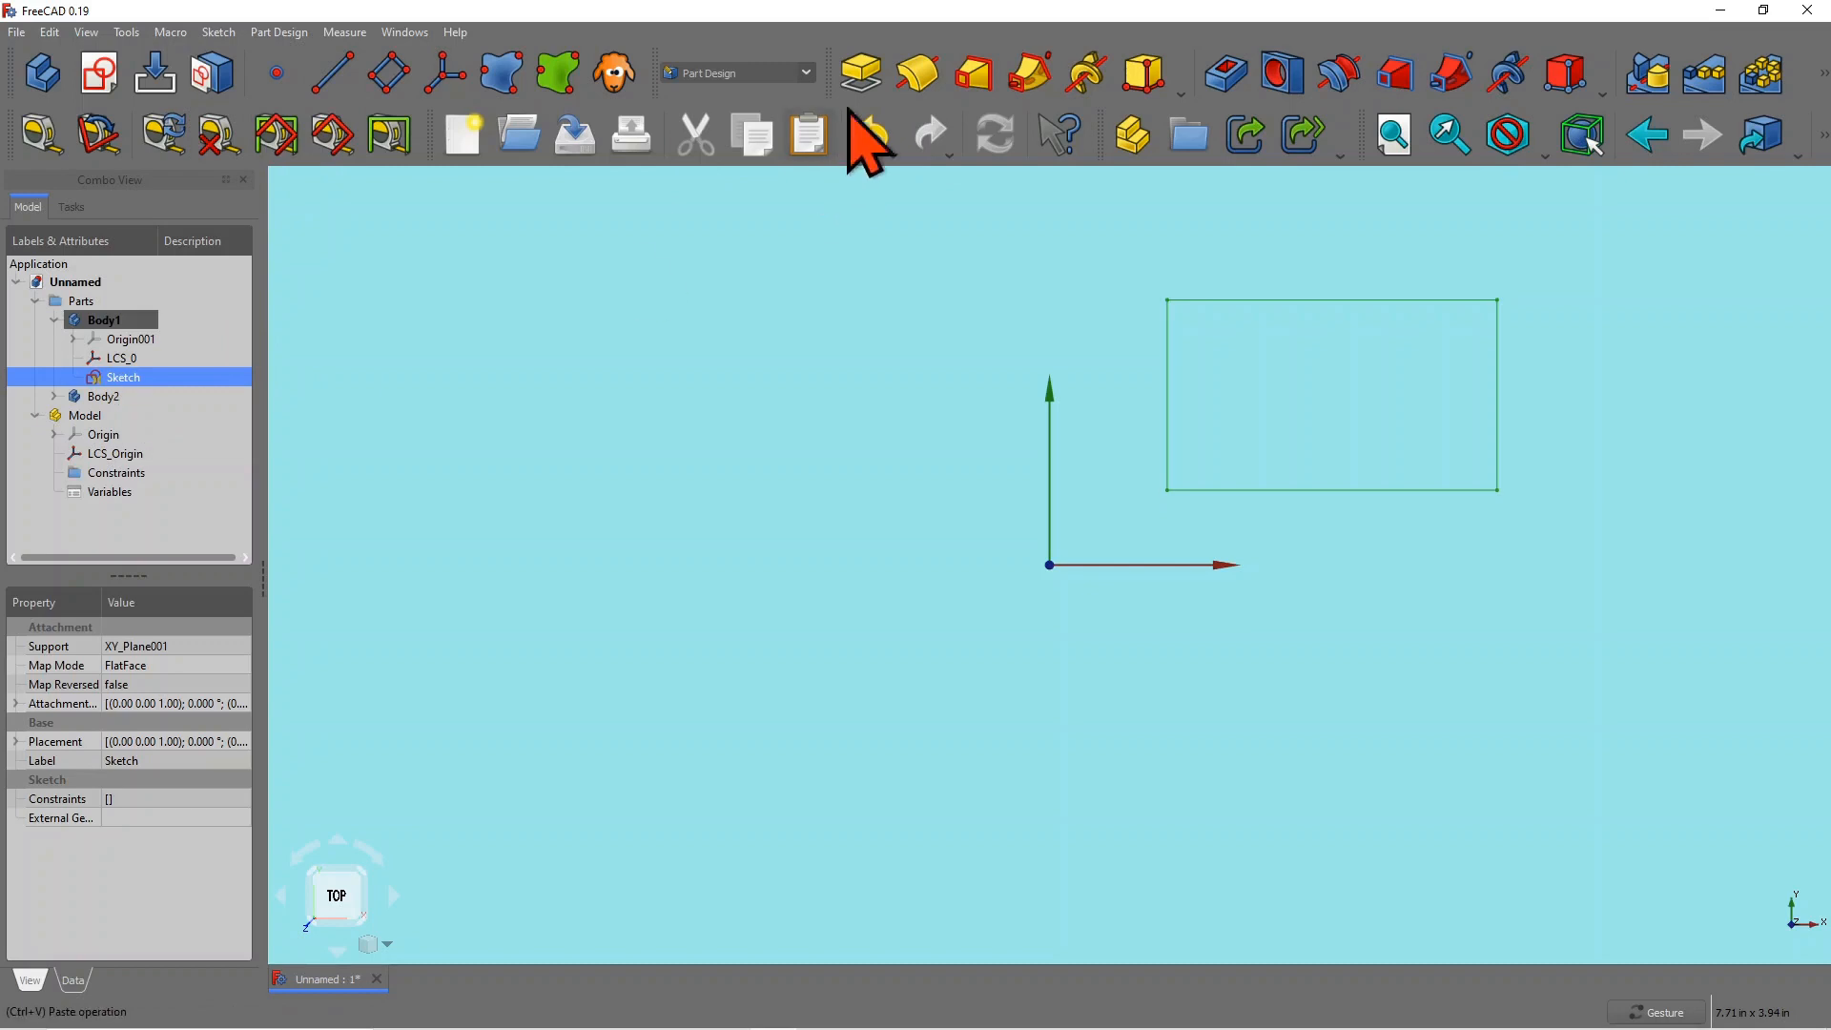
# Step: Pad Body1's rectangle sketch with a length of 0.394 in
pyautogui.click(862, 73)
pyautogui.moveTo(1259, 622)
pyautogui.mouseDown()
pyautogui.moveTo(1470, 603)
pyautogui.moveTo(1398, 621)
pyautogui.moveTo(1316, 576)
pyautogui.moveTo(1263, 654)
pyautogui.moveTo(1353, 623)
pyautogui.moveTo(1381, 584)
pyautogui.mouseUp()
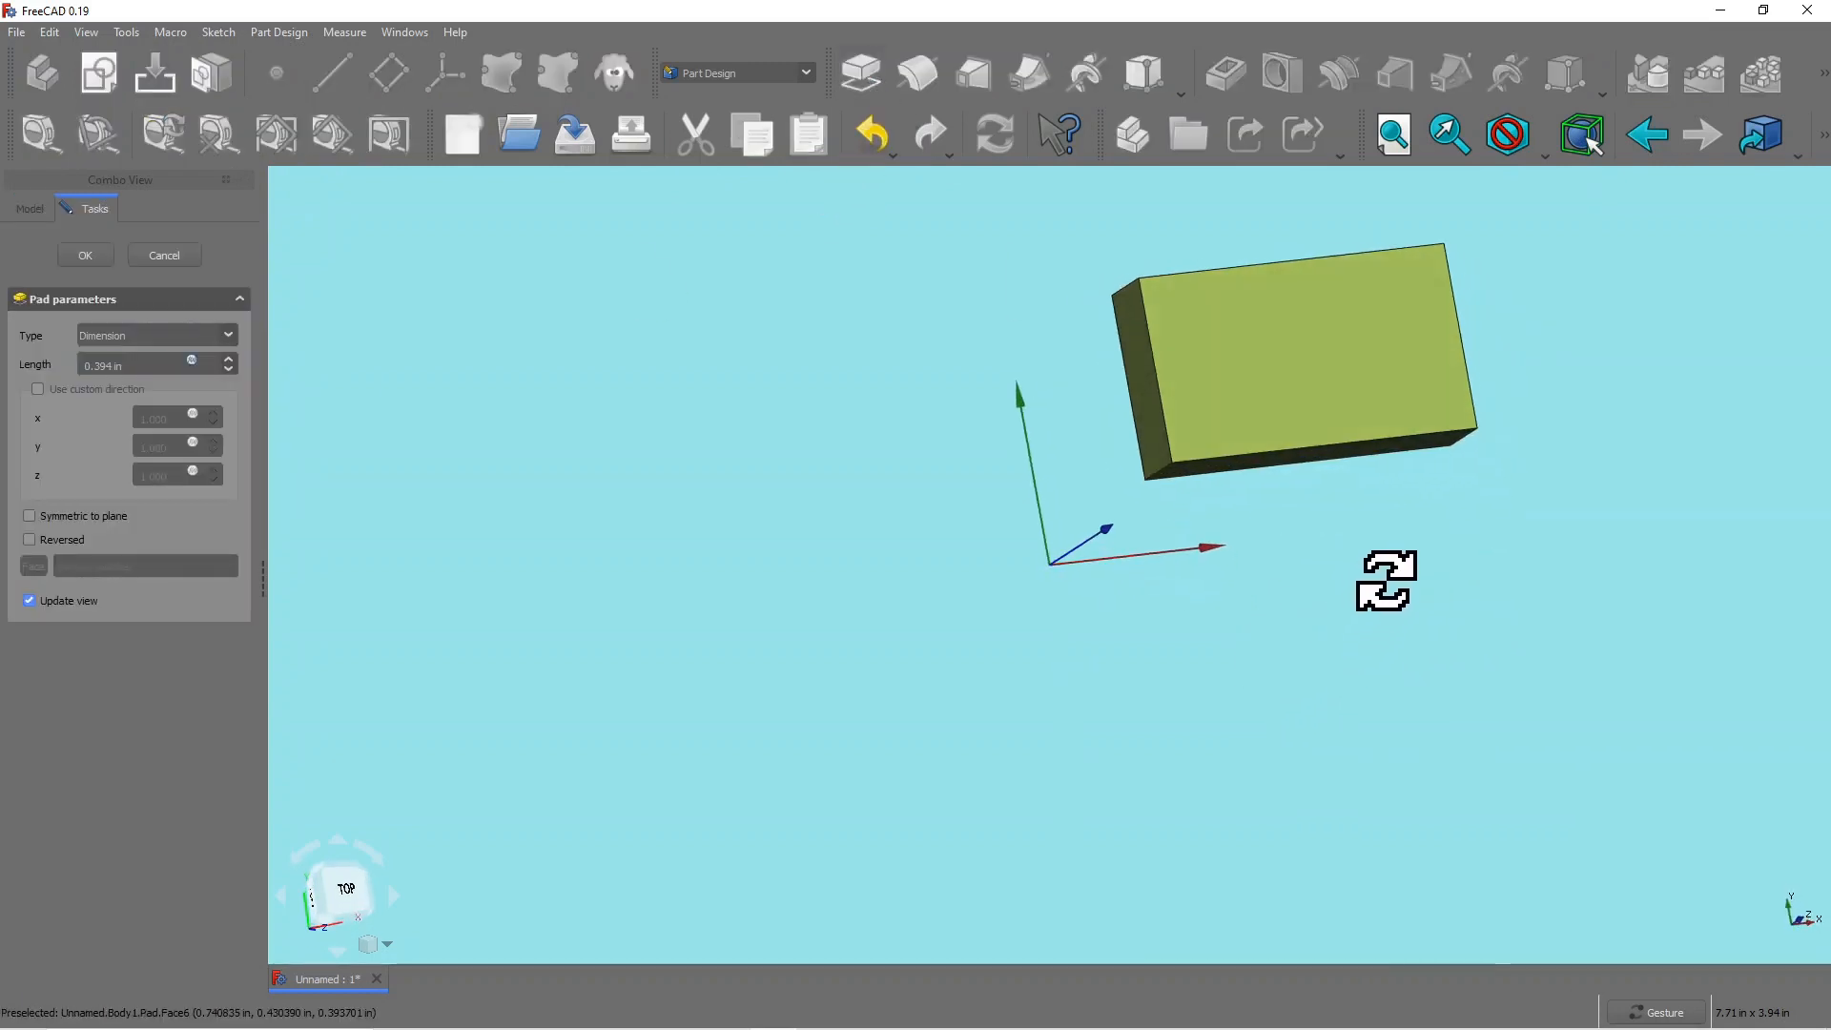
pyautogui.click(85, 256)
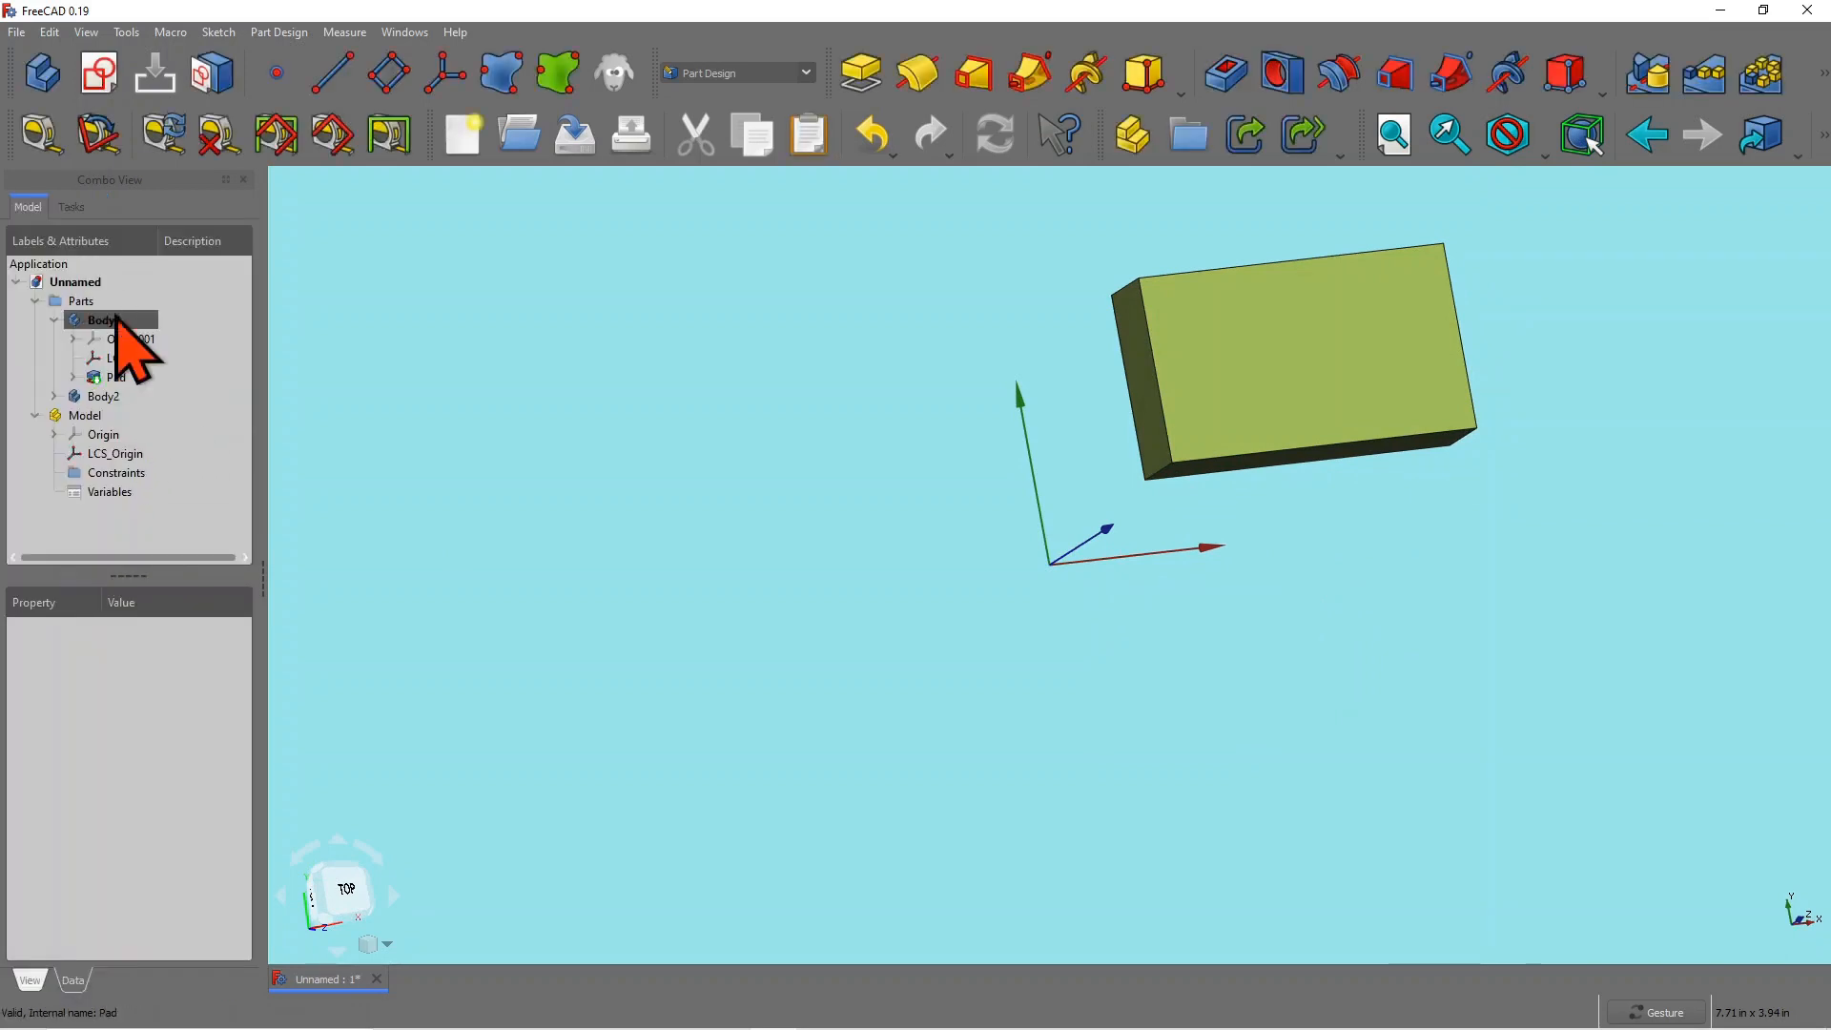
# Step: Make Body2 the active body and start a new sketch on its XZ base plane
pyautogui.click(55, 396)
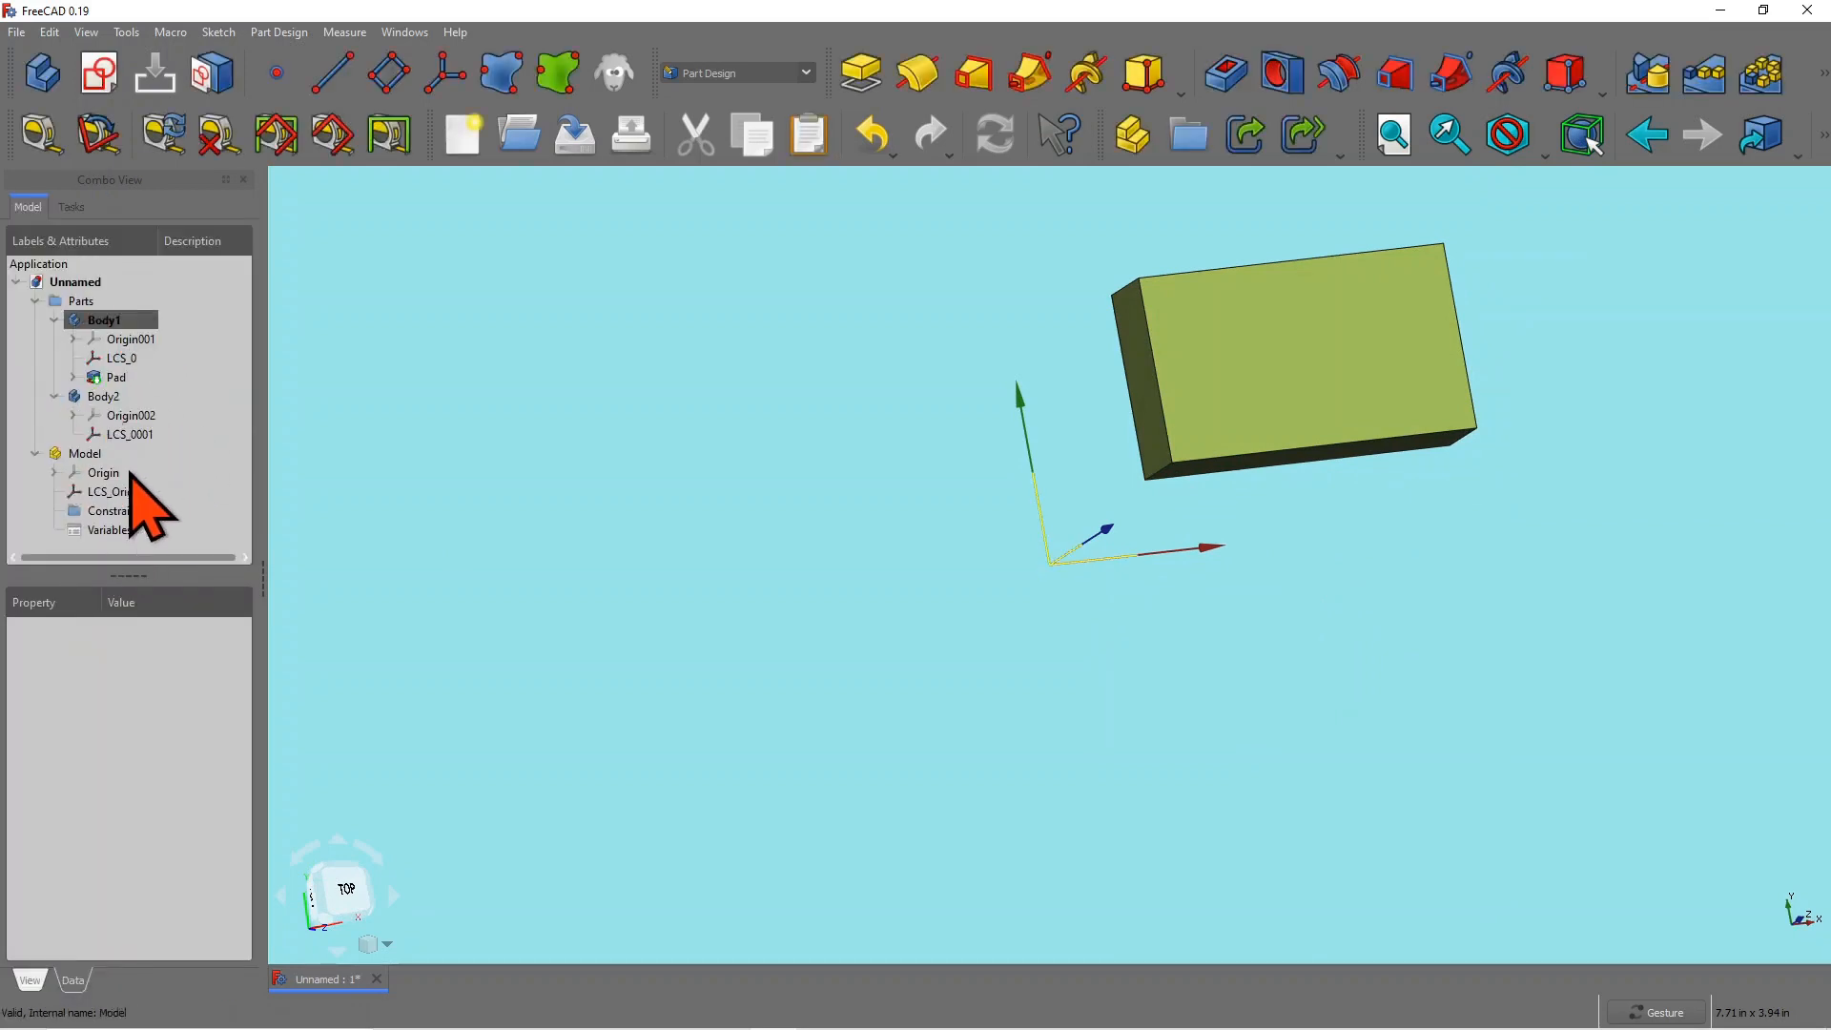
pyautogui.click(112, 401)
pyautogui.doubleClick(110, 397)
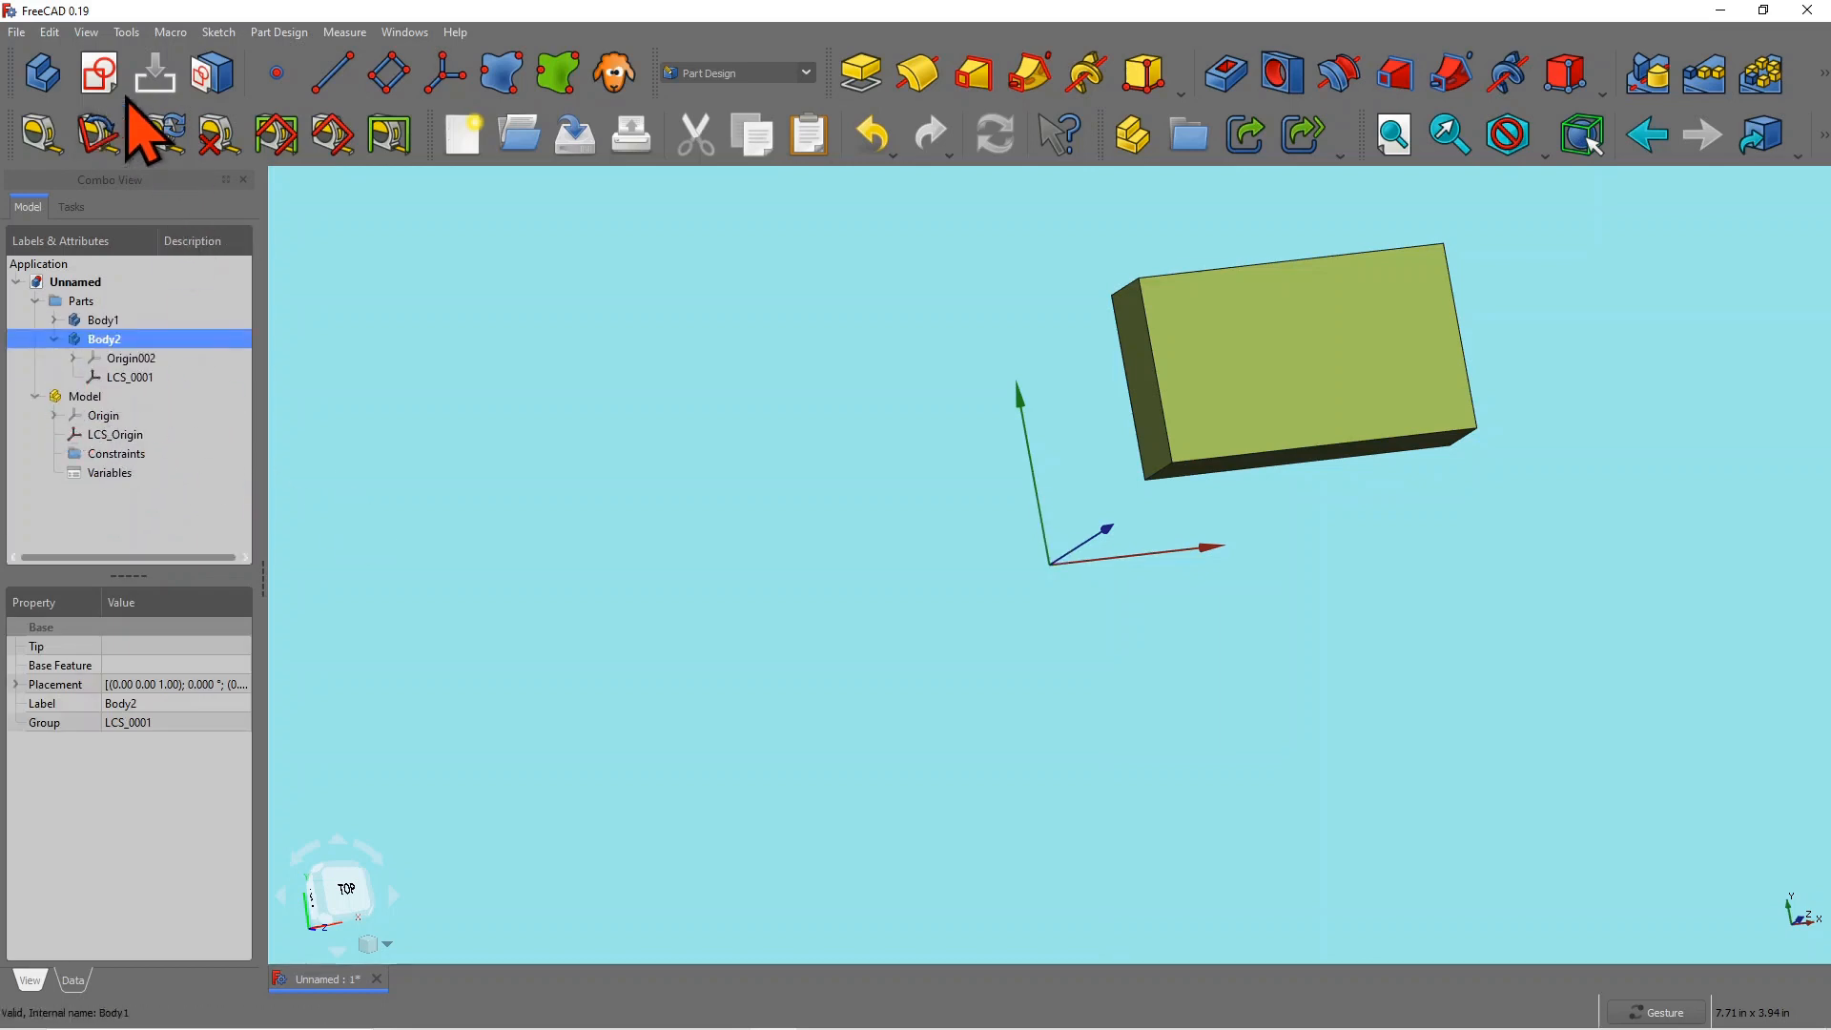
pyautogui.click(101, 77)
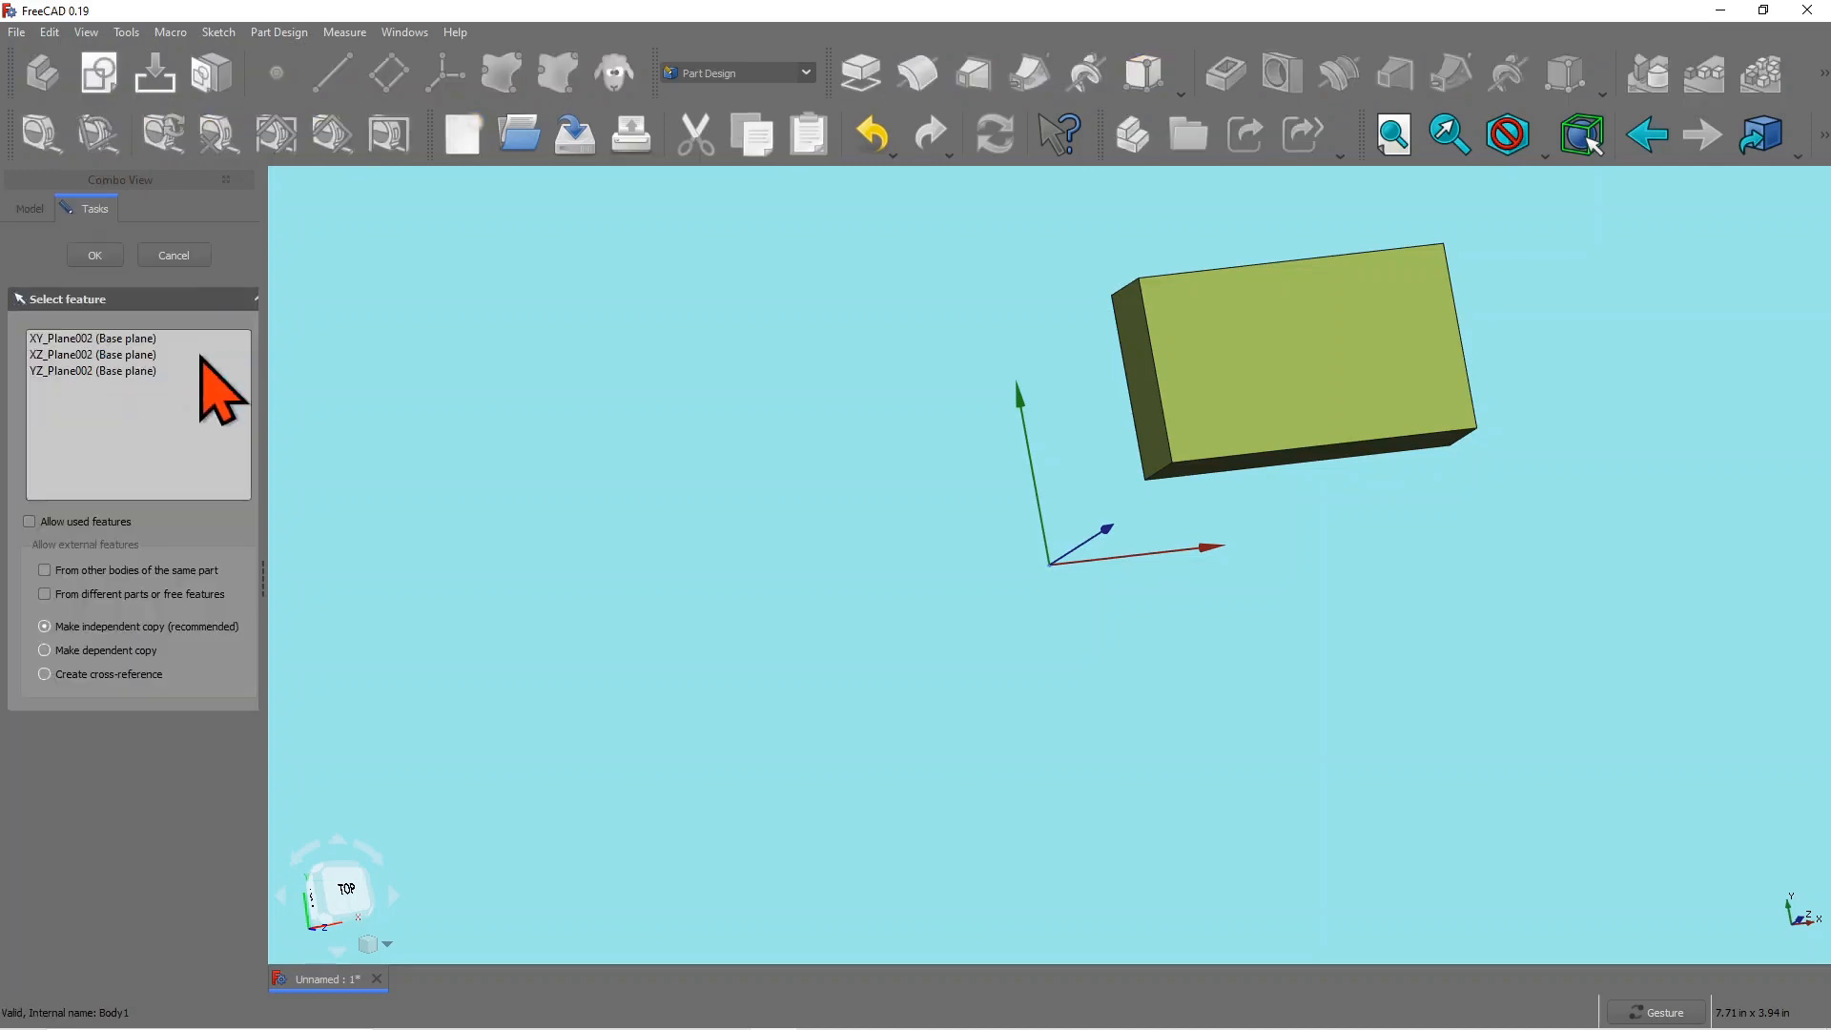
pyautogui.click(89, 355)
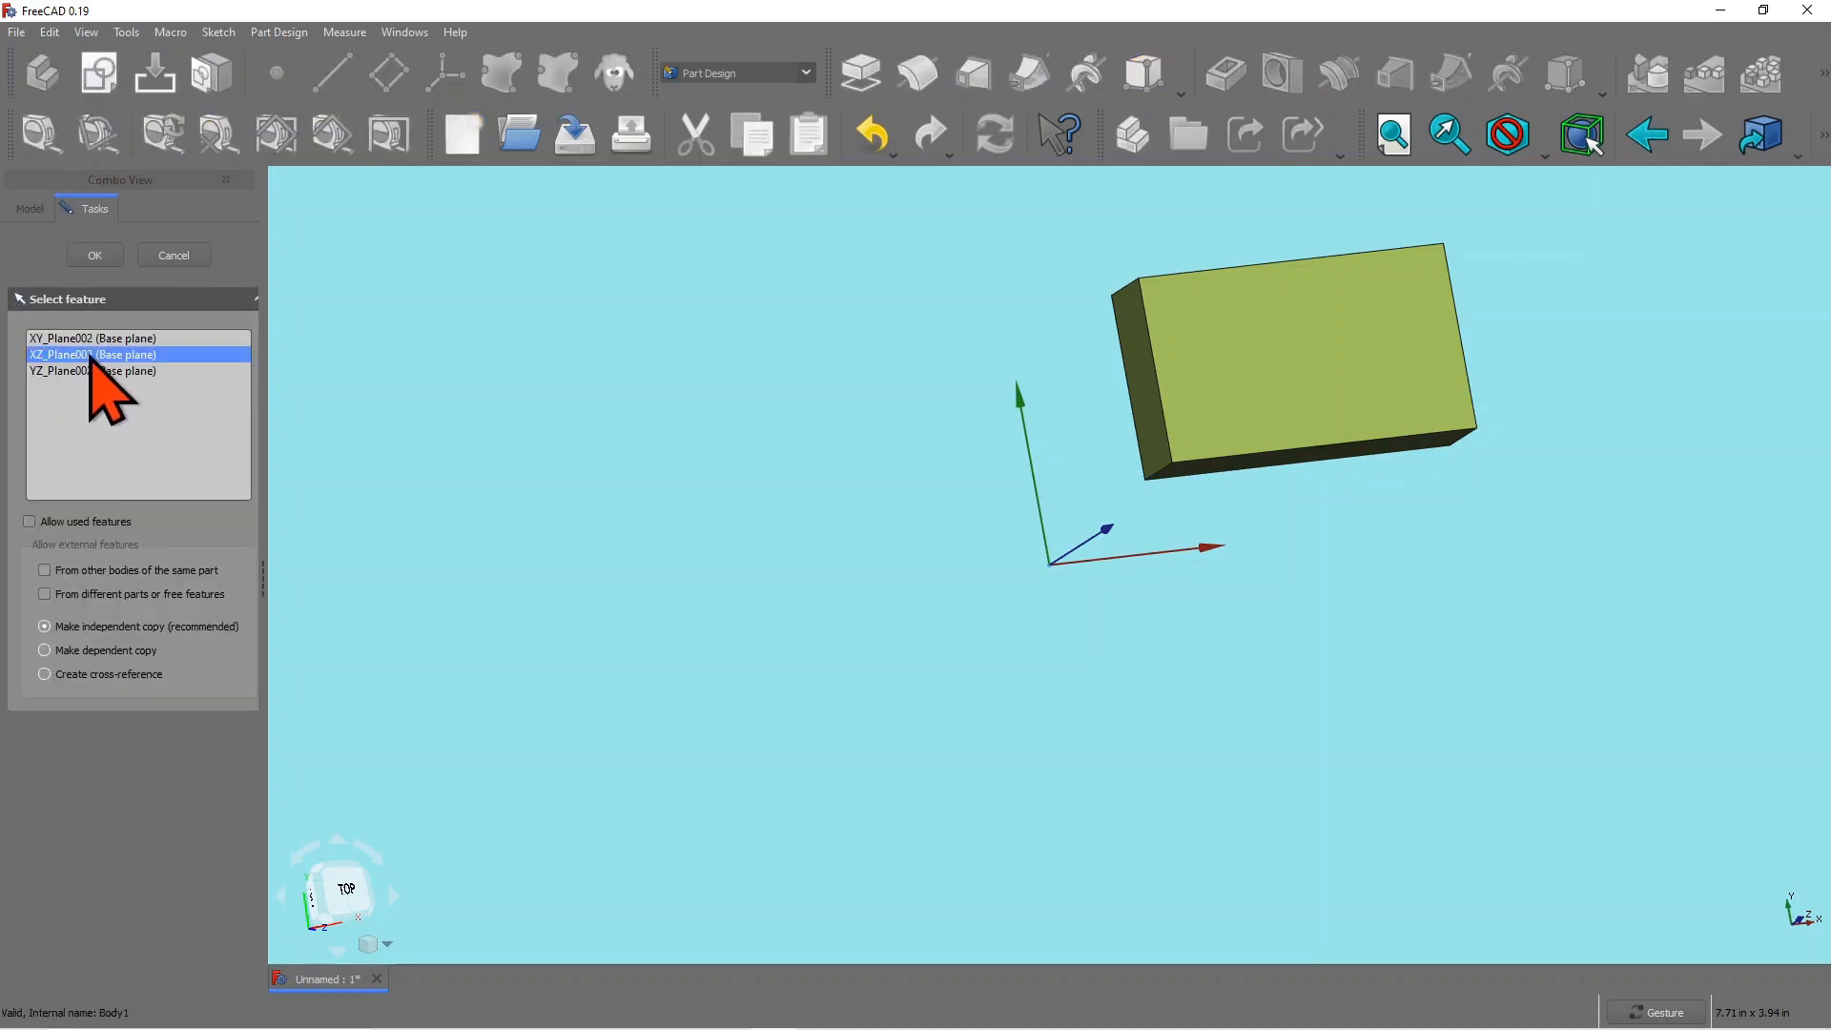
pyautogui.click(99, 257)
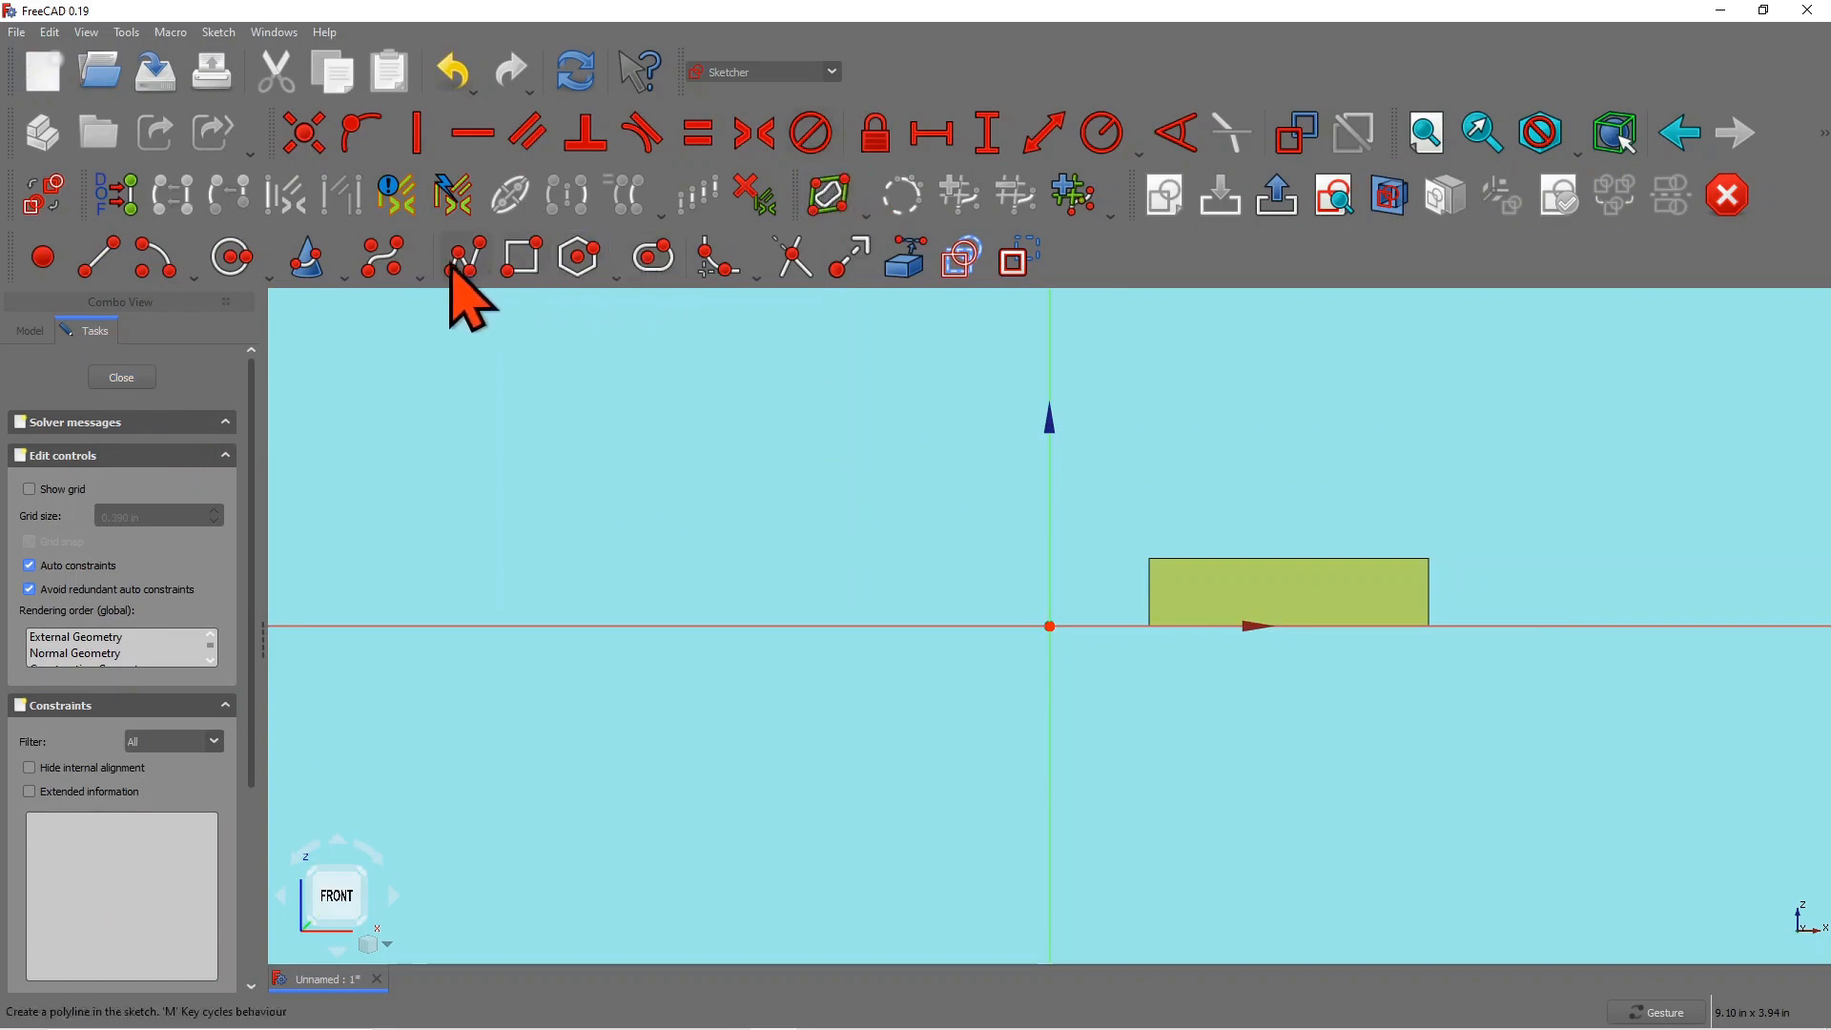
# Step: Sketch a circle with a radius of about 9.3 in the positive X and Z quadrant, and close the sketch
pyautogui.click(253, 259)
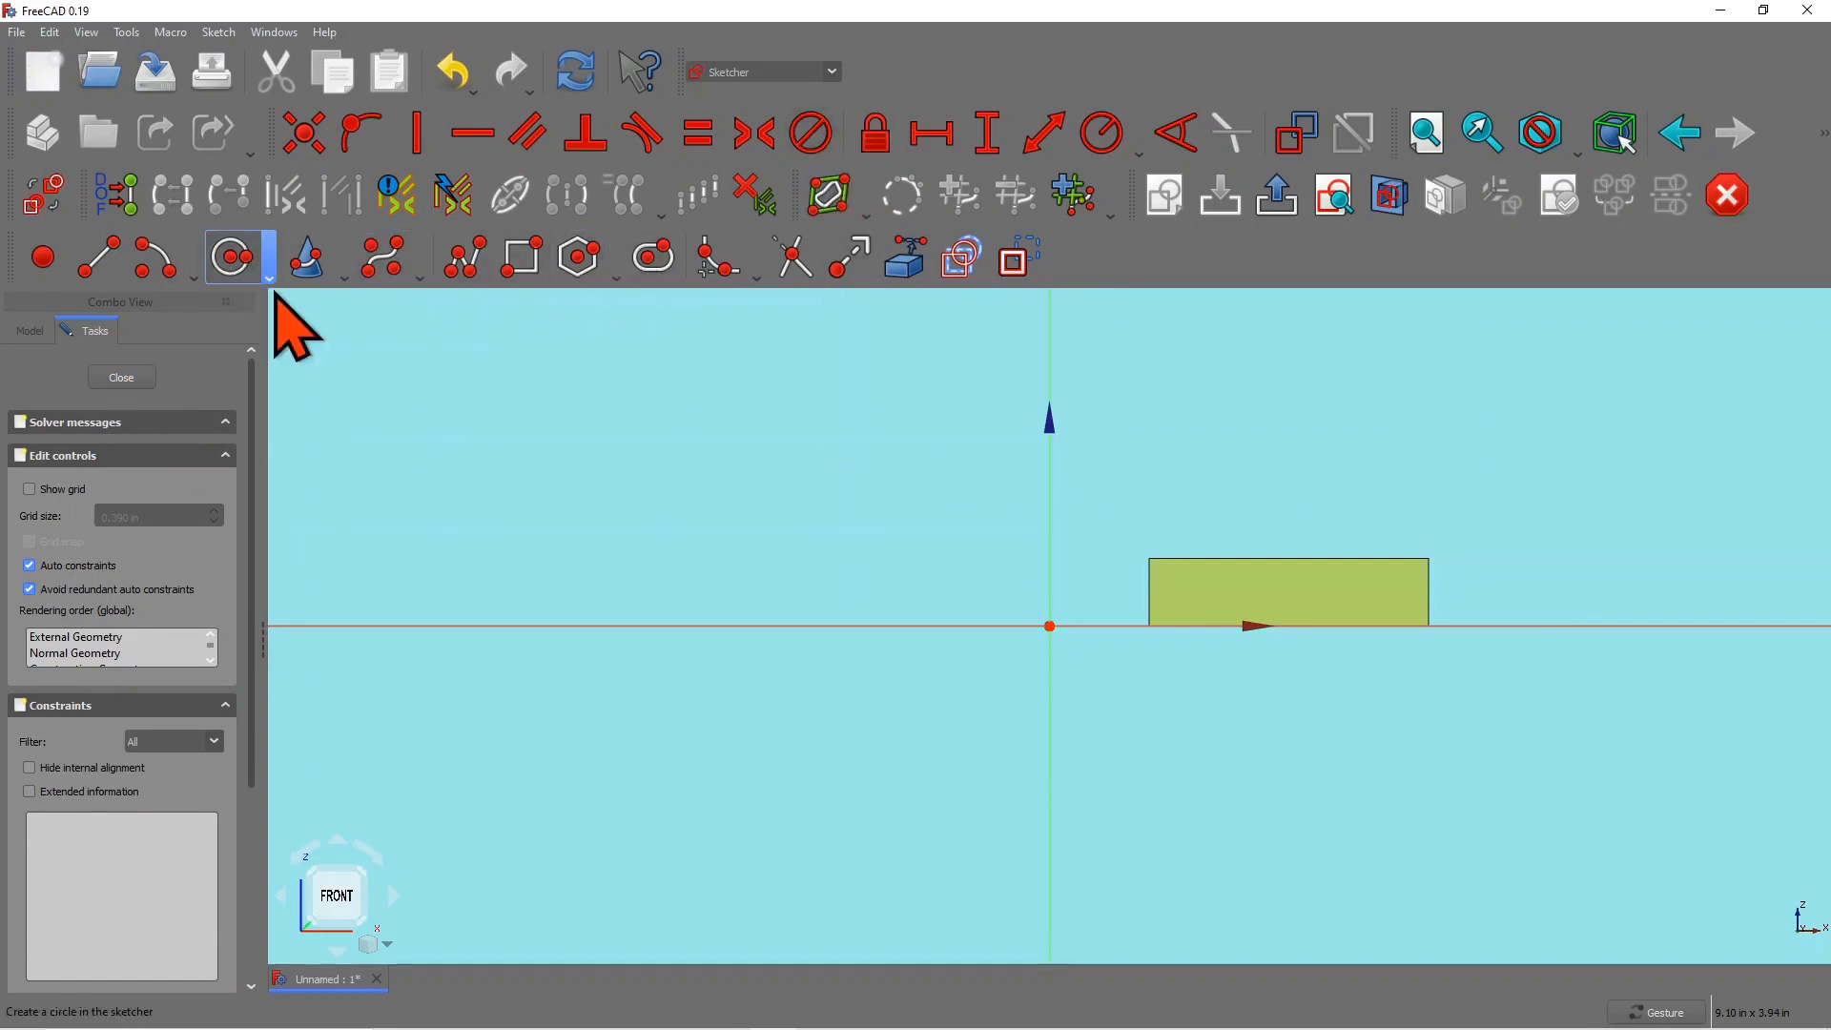
pyautogui.click(1126, 381)
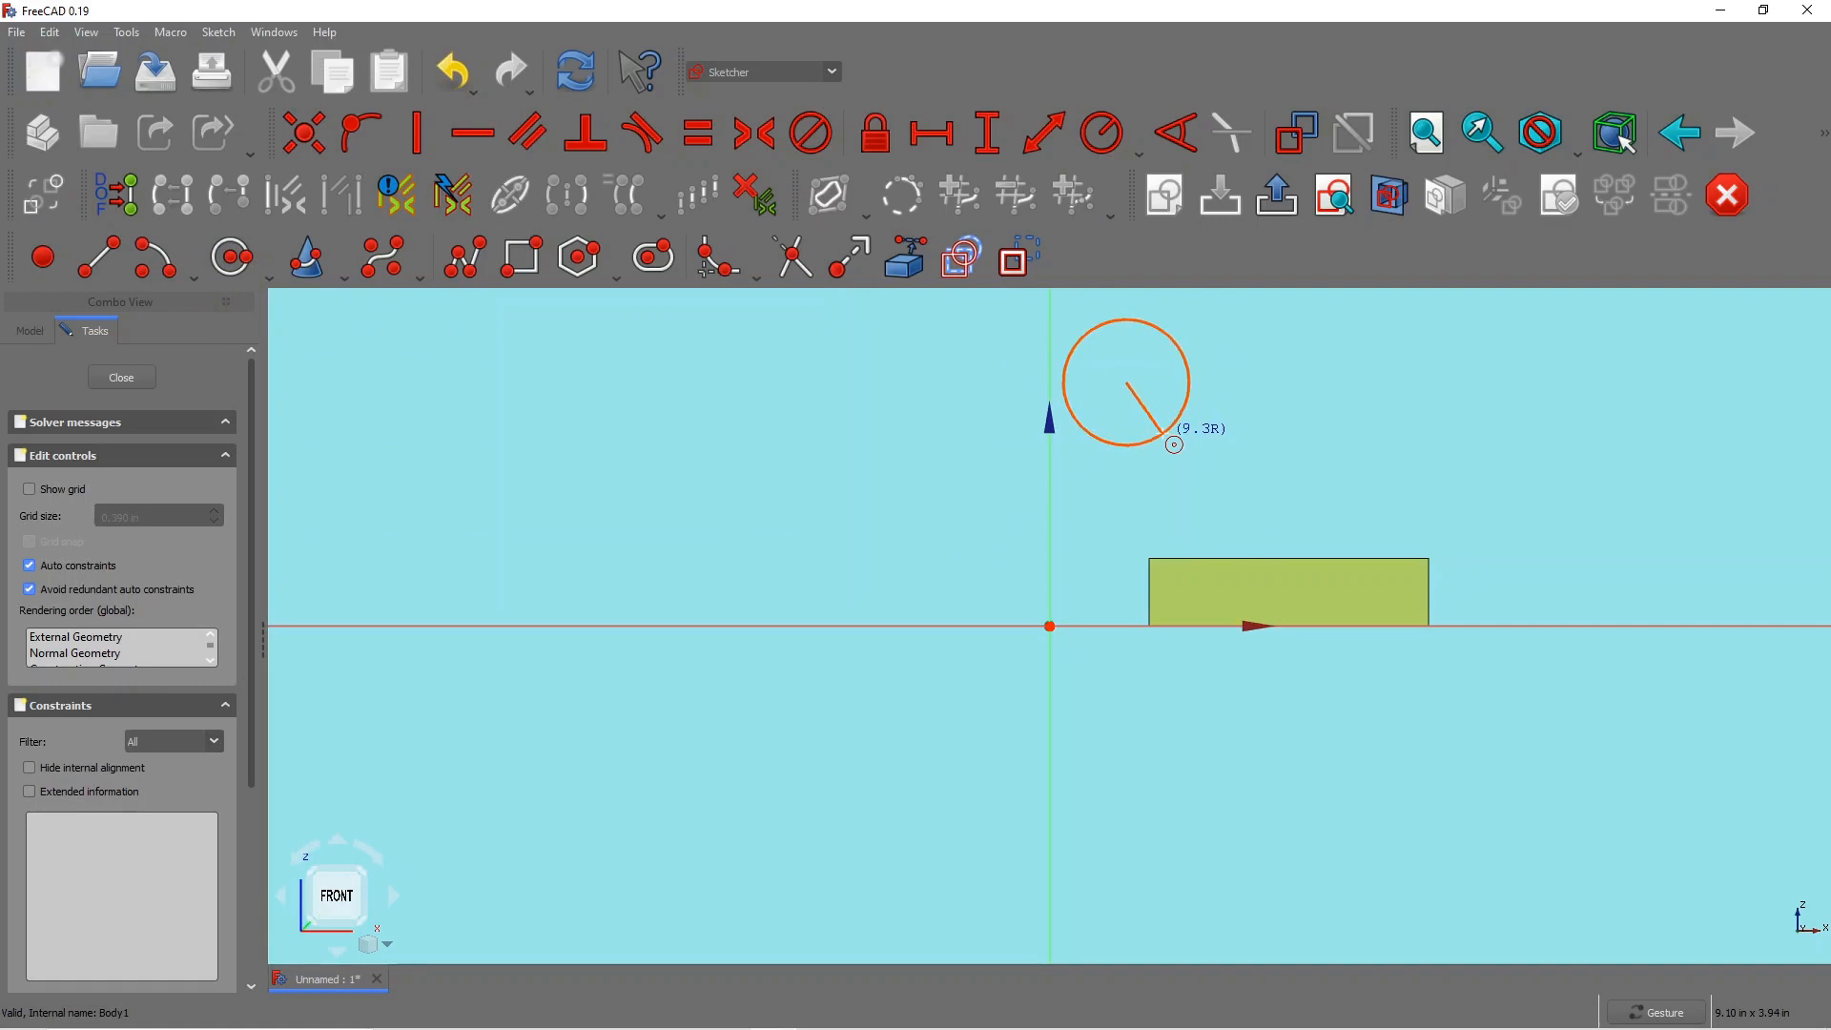
pyautogui.click(1173, 430)
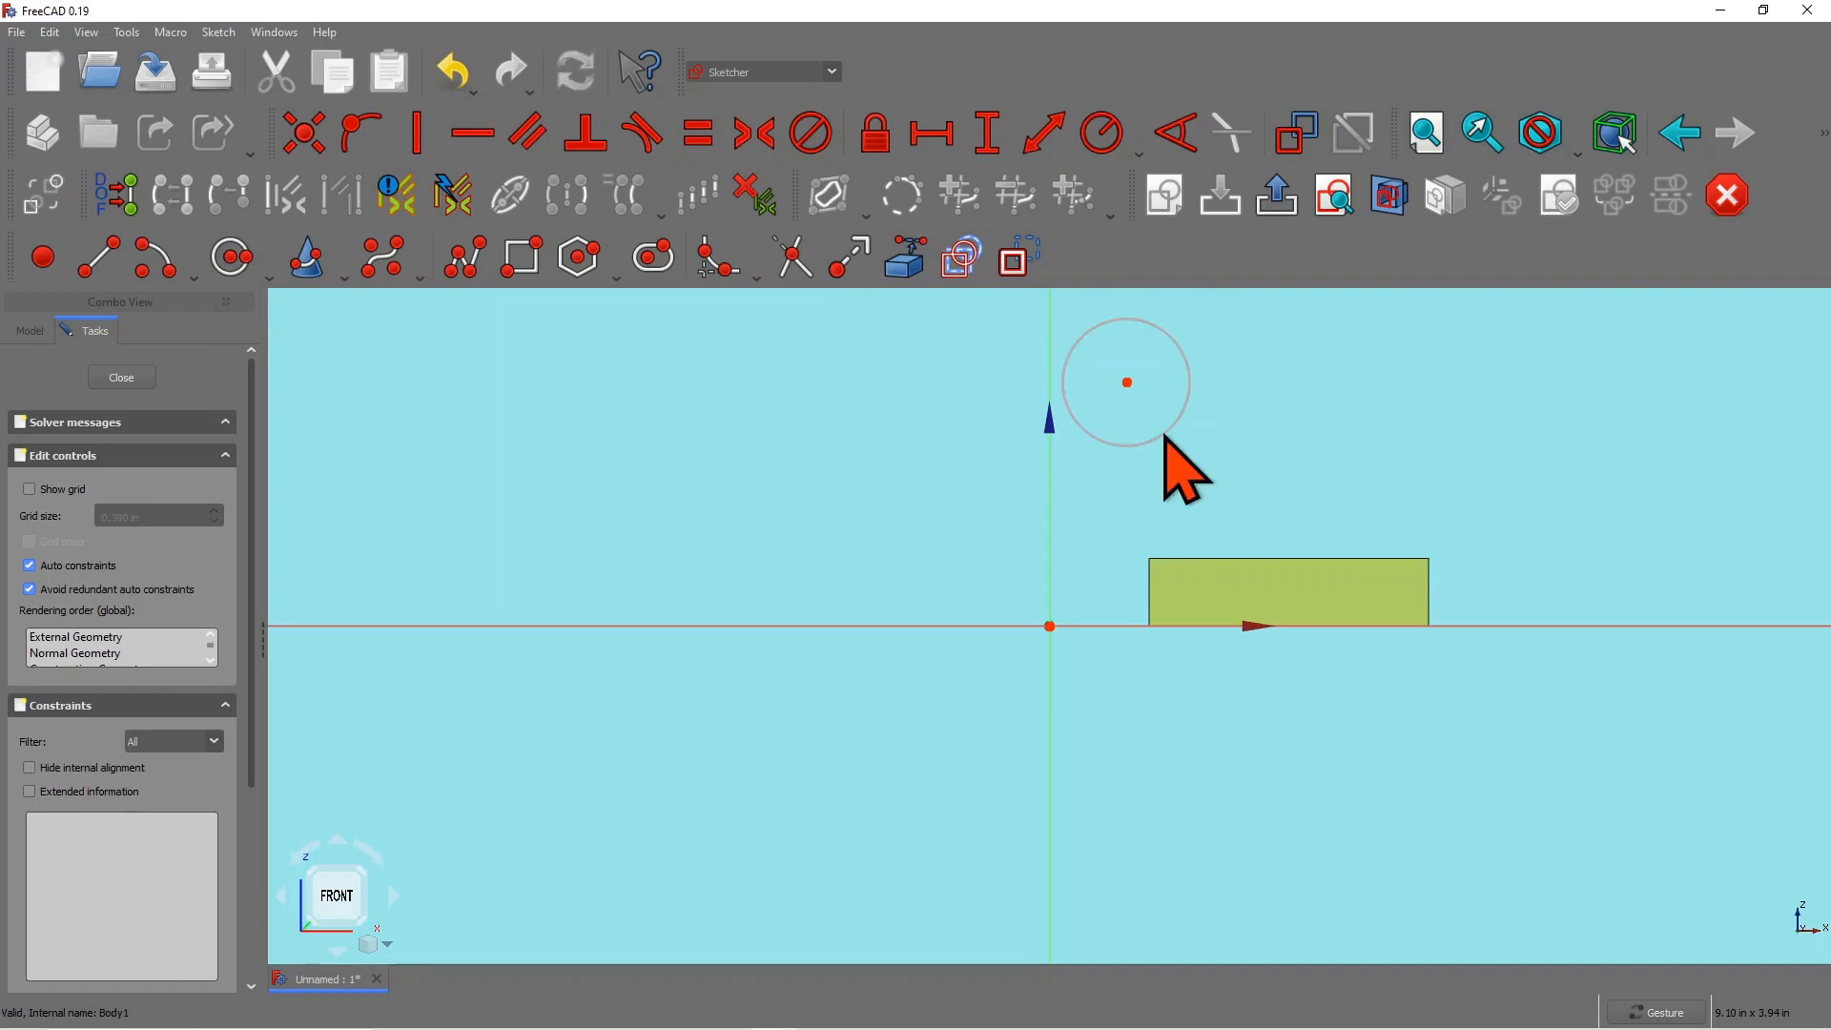
pyautogui.click(122, 380)
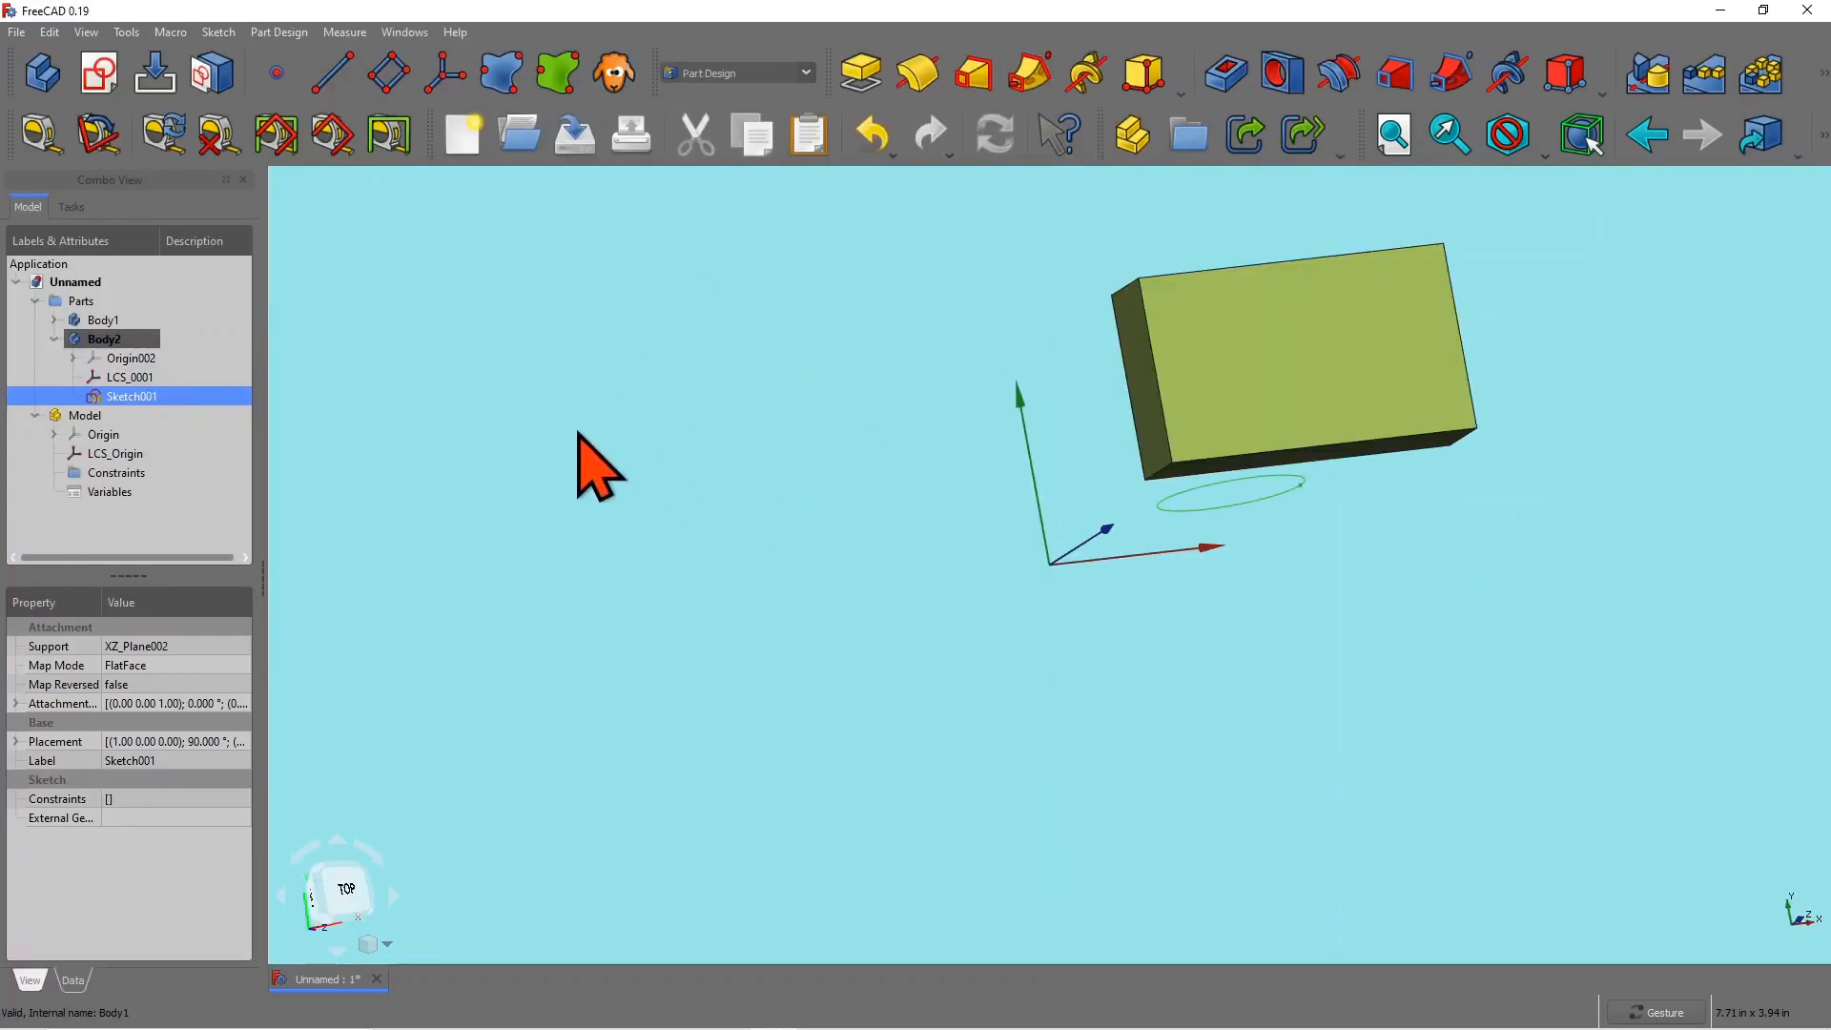
# Step: Pad Body2's circle sketch with a length of 0.394 in
pyautogui.moveTo(577, 431); pyautogui.dragTo(564, 406)
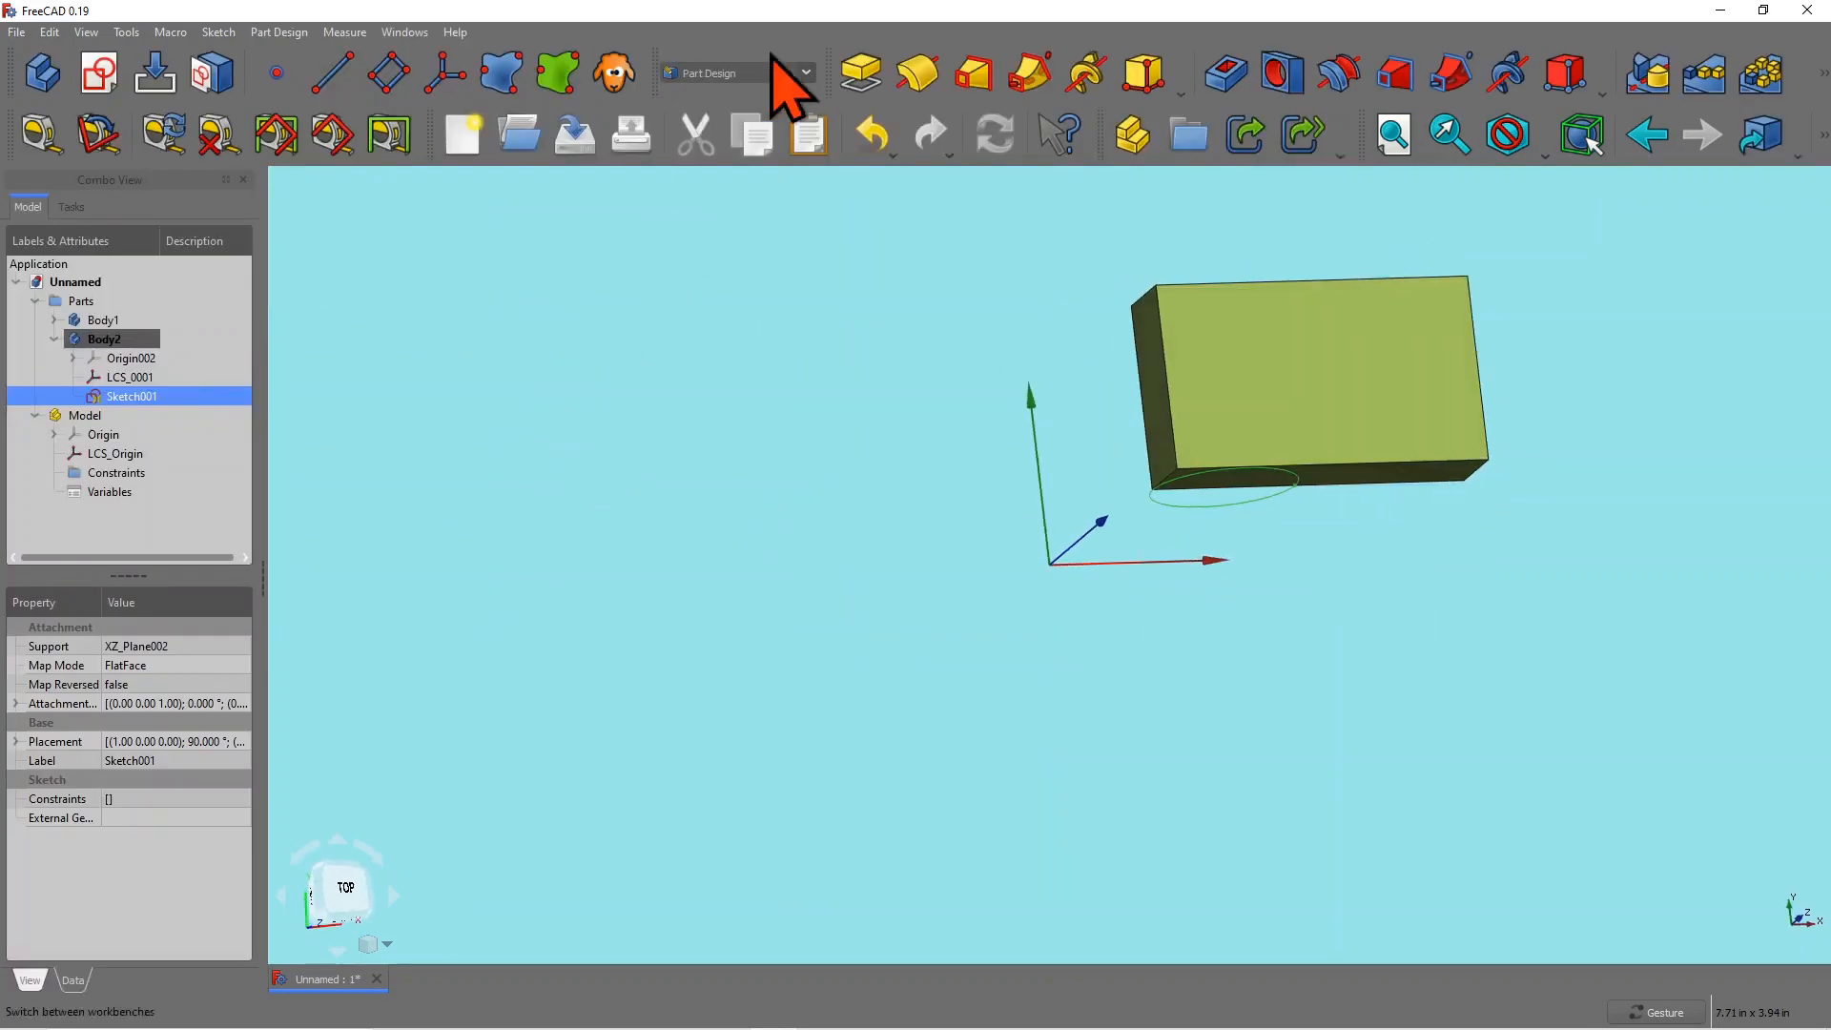
pyautogui.click(862, 74)
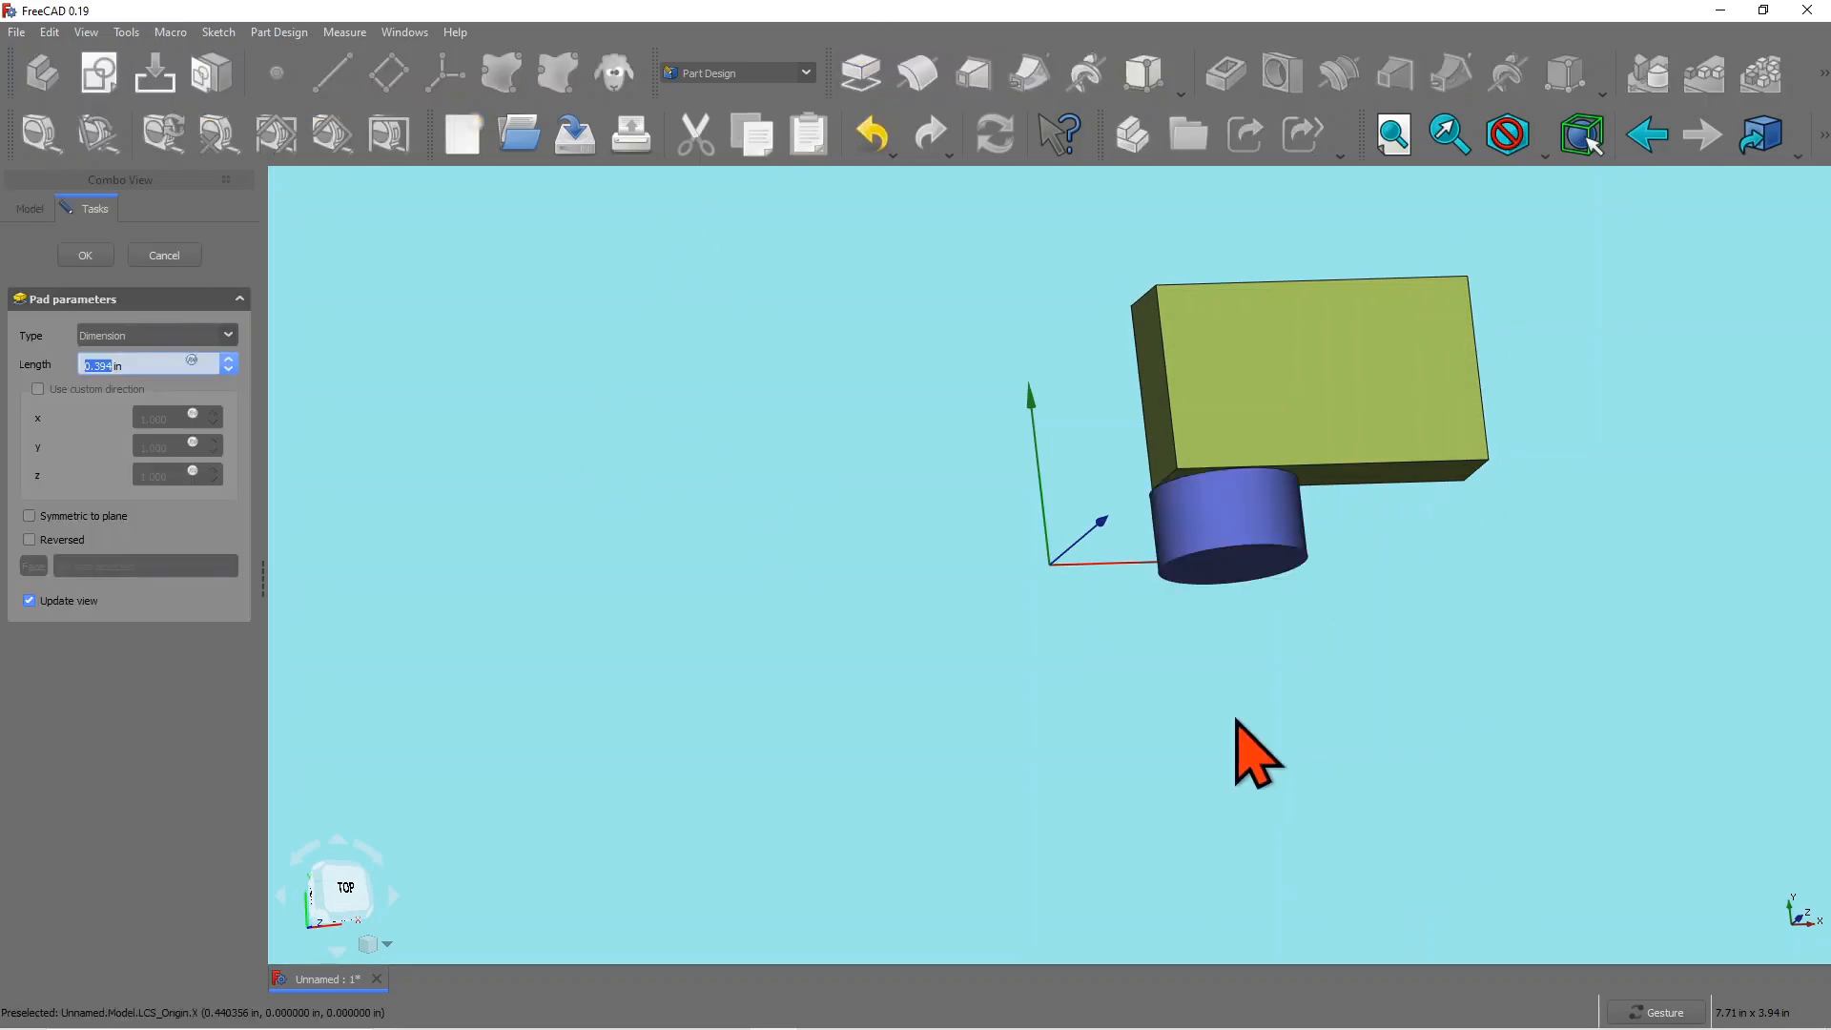
pyautogui.moveTo(1239, 748); pyautogui.dragTo(1087, 569)
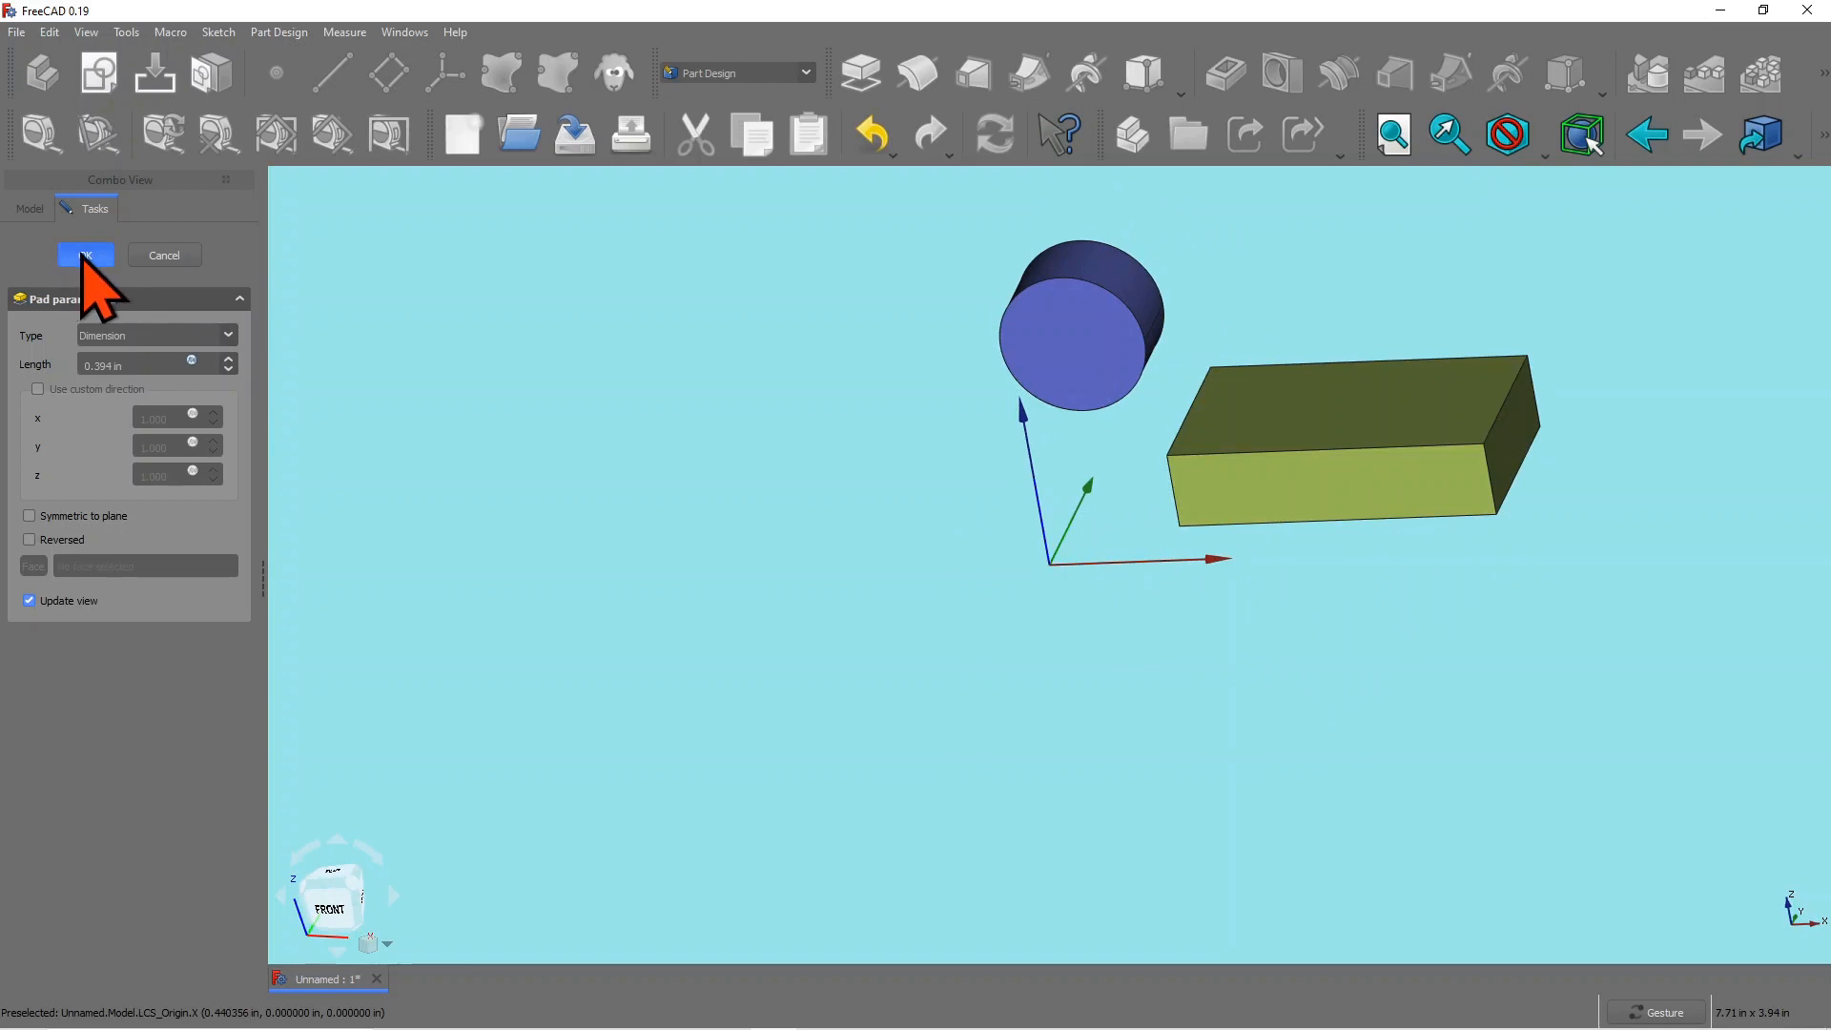
pyautogui.click(82, 256)
# Step: Switch to the Assembly 4 workbench
pyautogui.moveTo(1216, 675); pyautogui.dragTo(1092, 658)
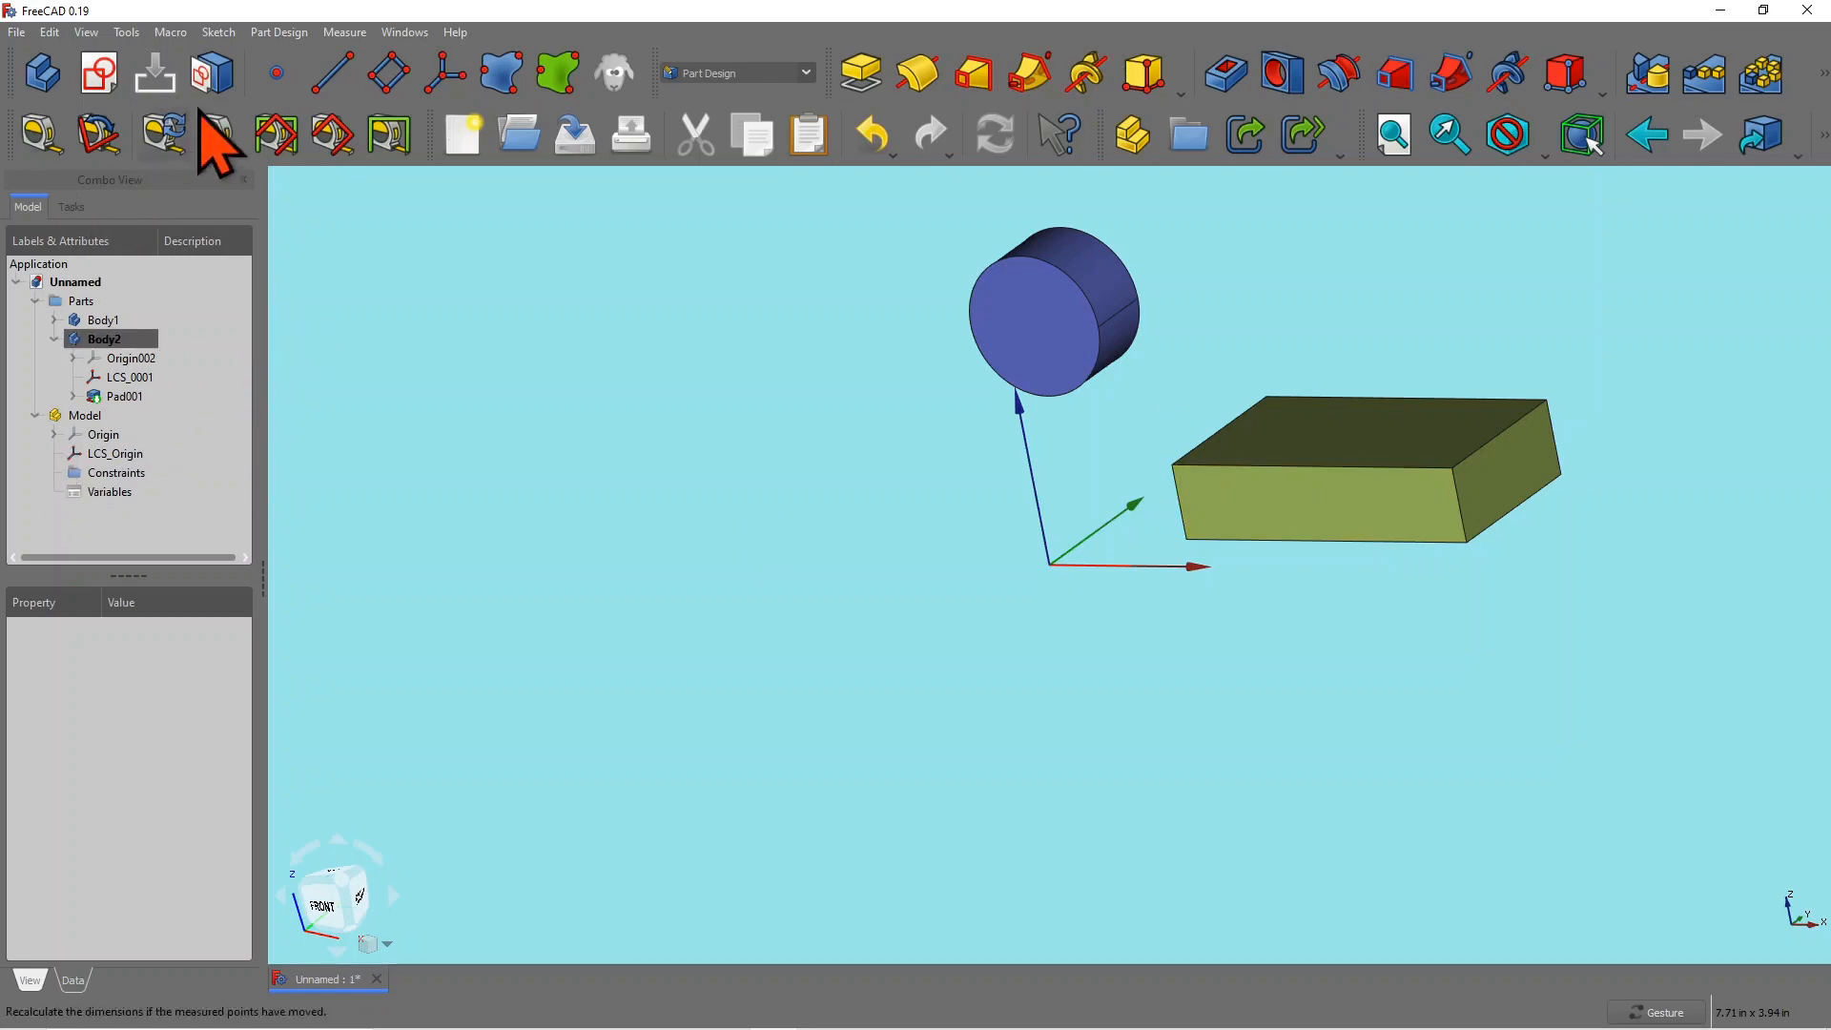
pyautogui.click(806, 73)
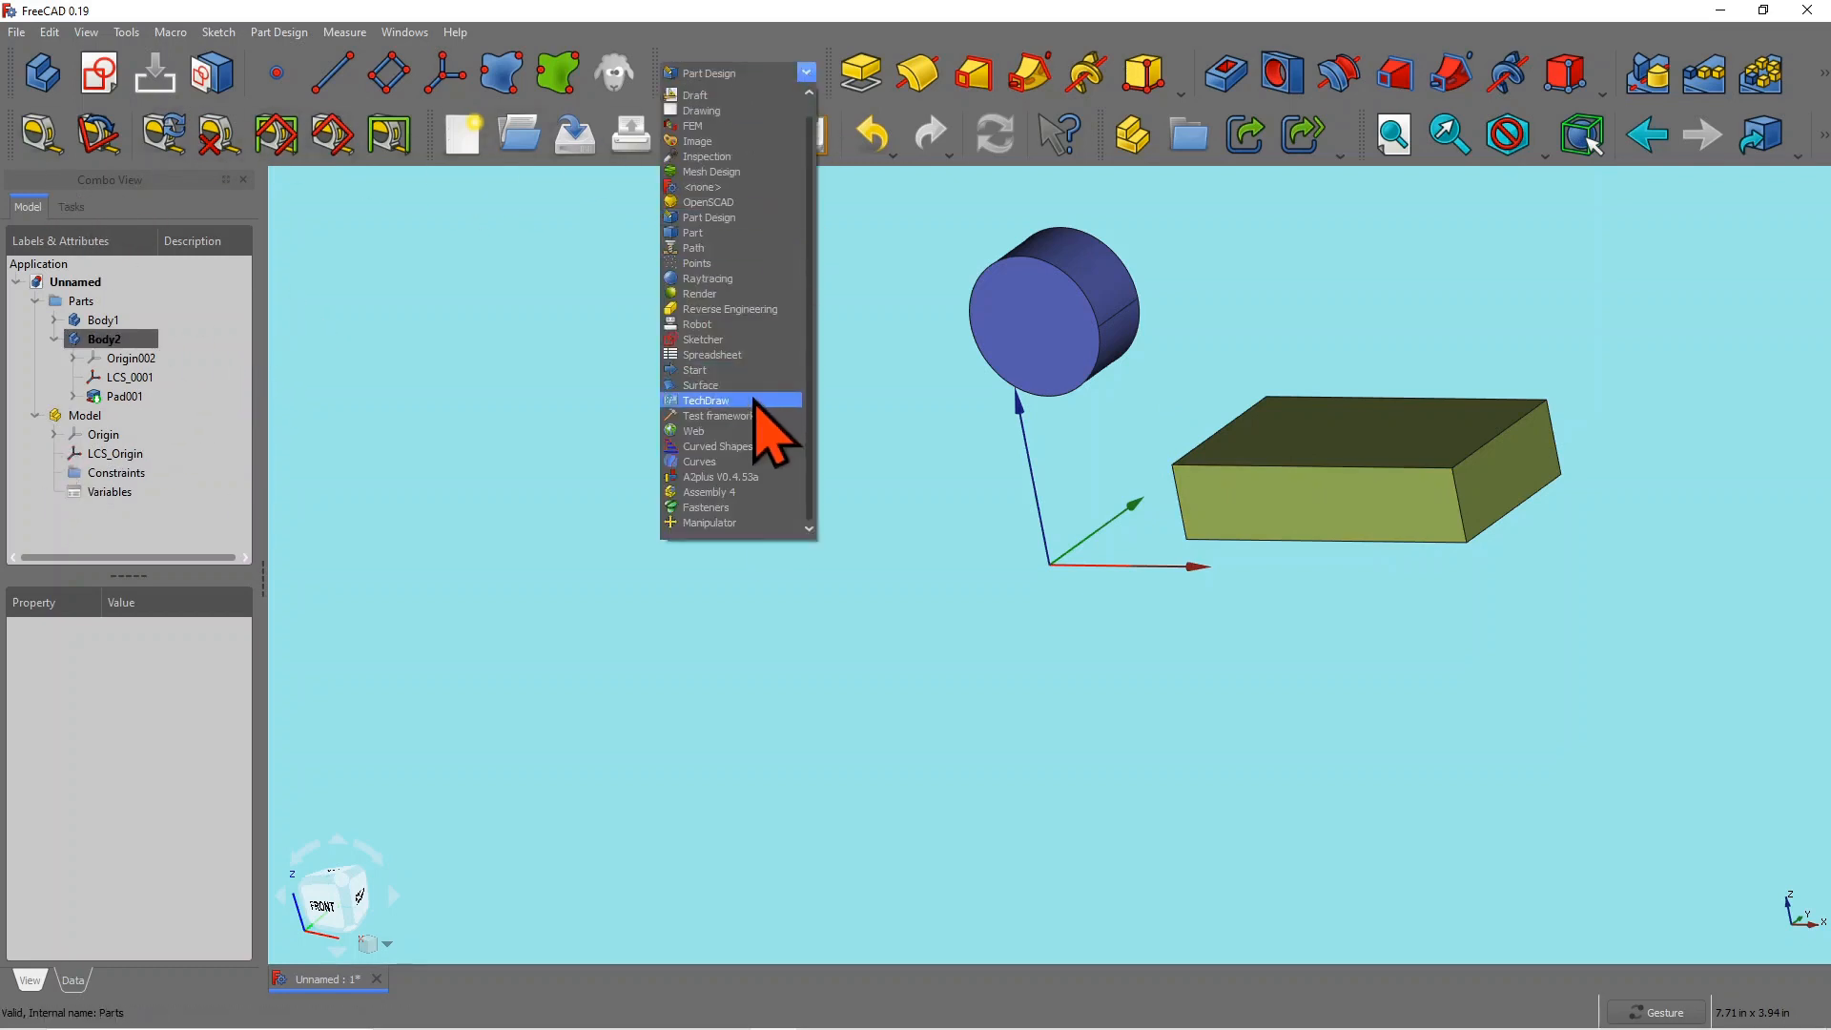
pyautogui.click(735, 493)
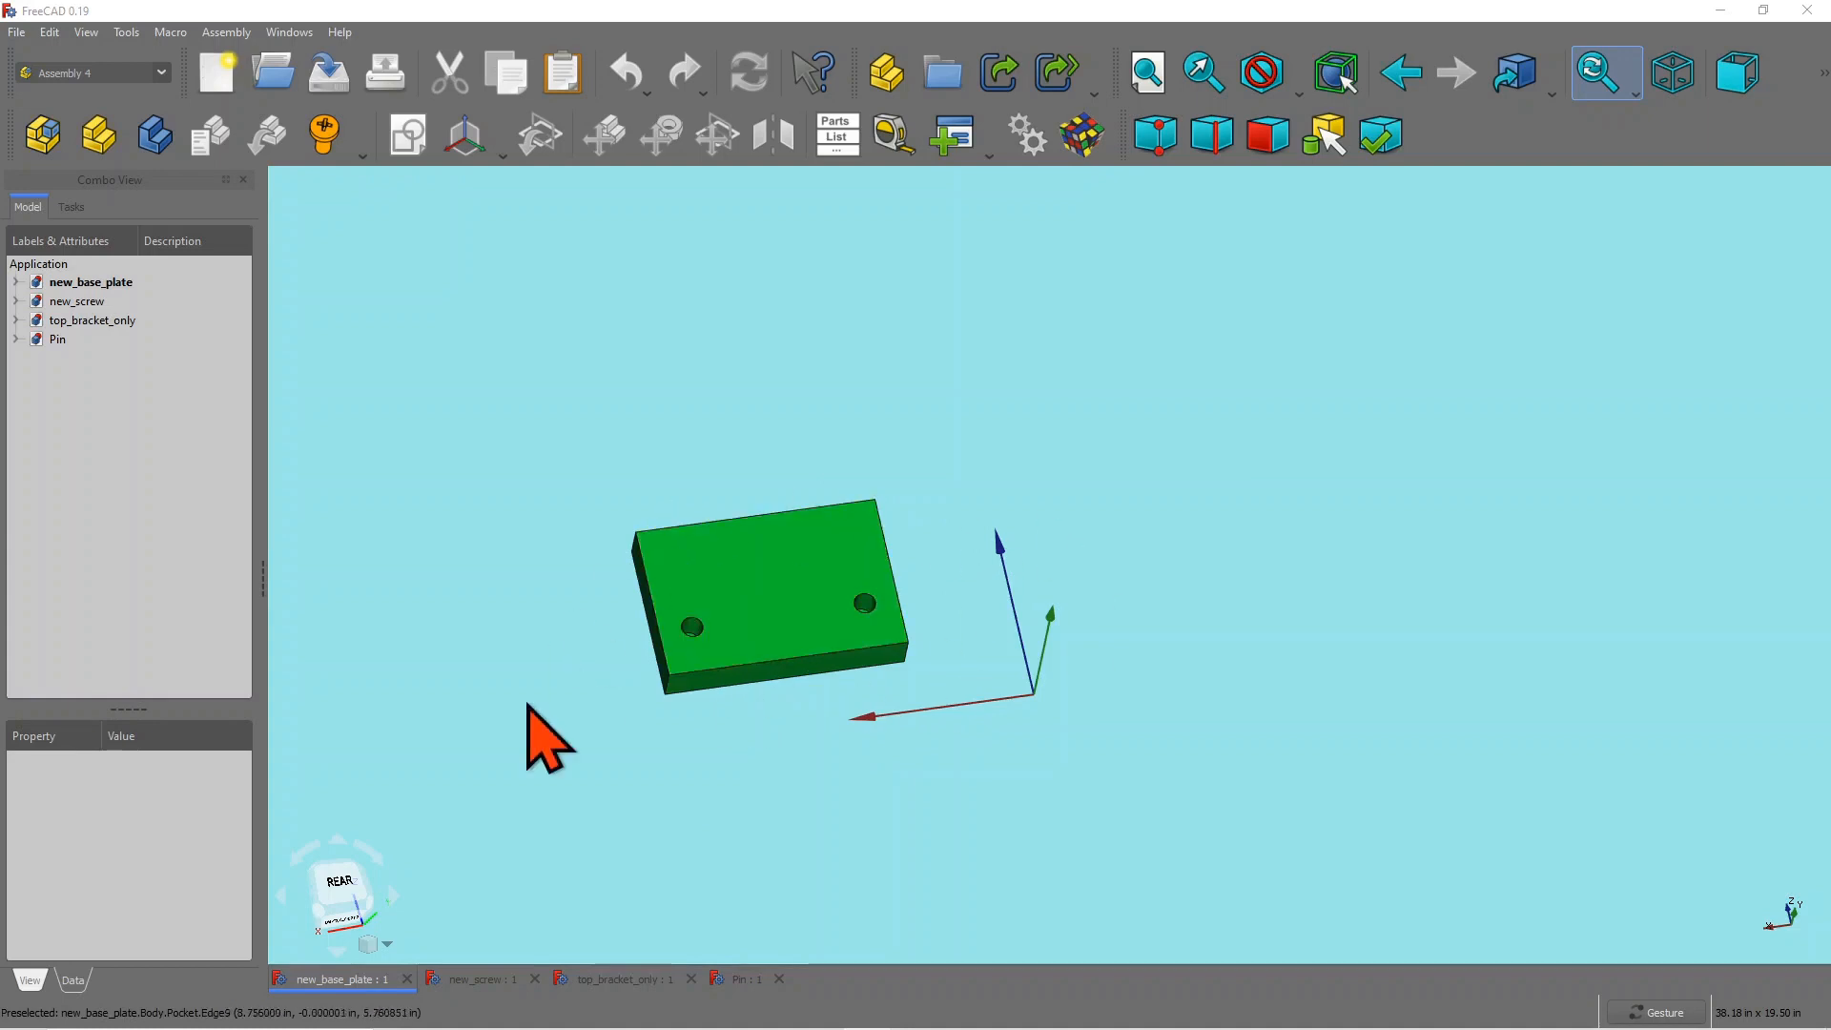
# Step: Look over the parts in the open new_screw, top_bracket_only and Pin documents
pyautogui.click(475, 982)
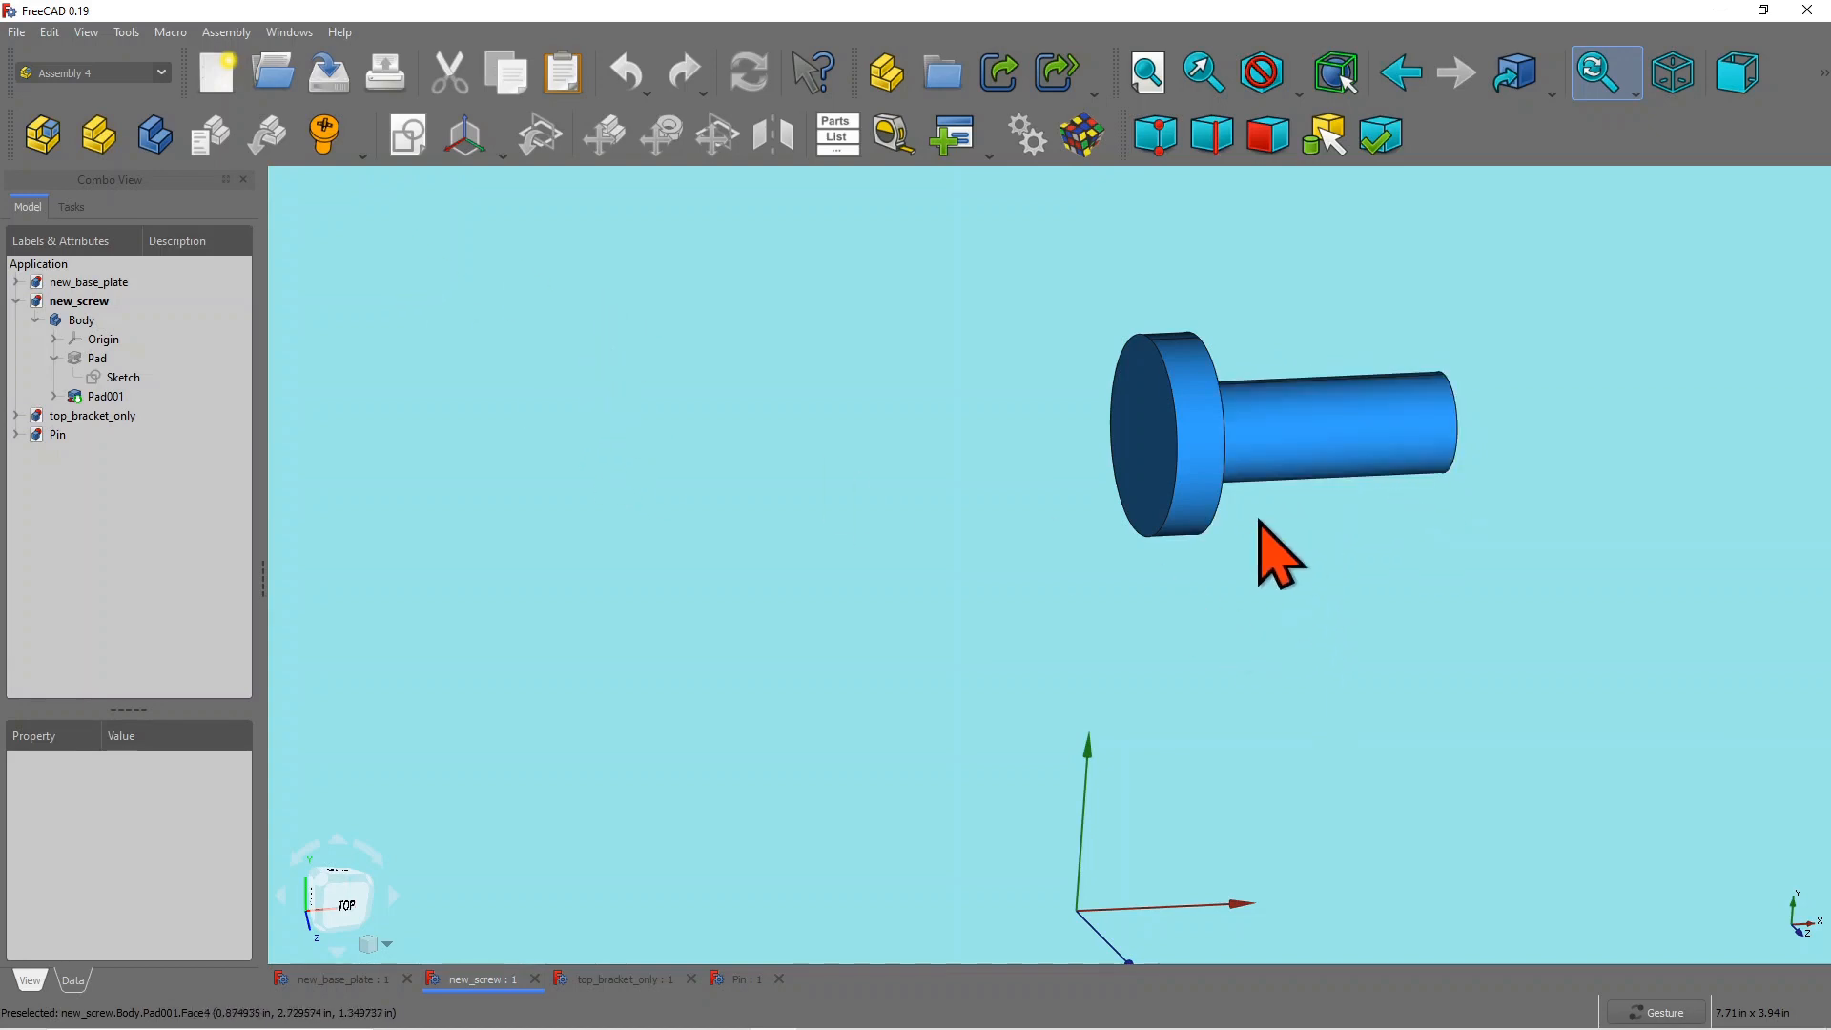
pyautogui.moveTo(1272, 544); pyautogui.dragTo(1279, 610)
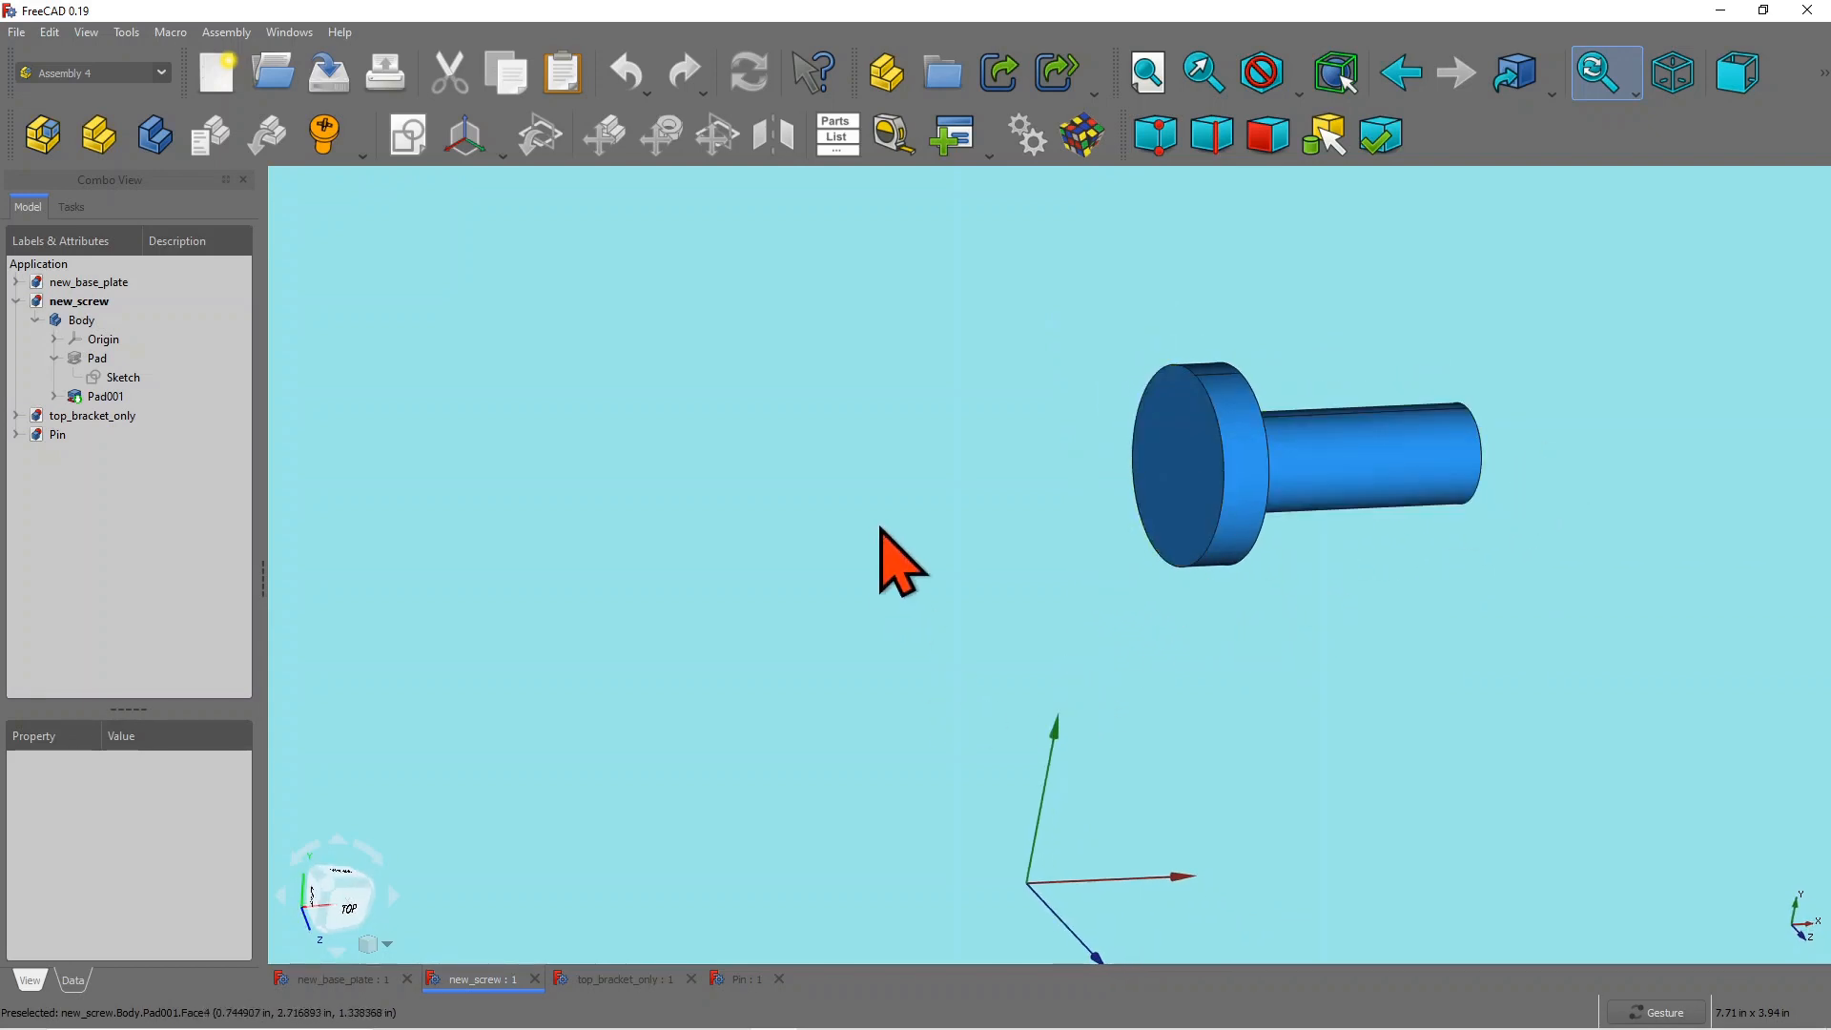
pyautogui.moveTo(878, 552)
pyautogui.mouseDown()
pyautogui.moveTo(842, 581)
pyautogui.moveTo(842, 547)
pyautogui.mouseUp()
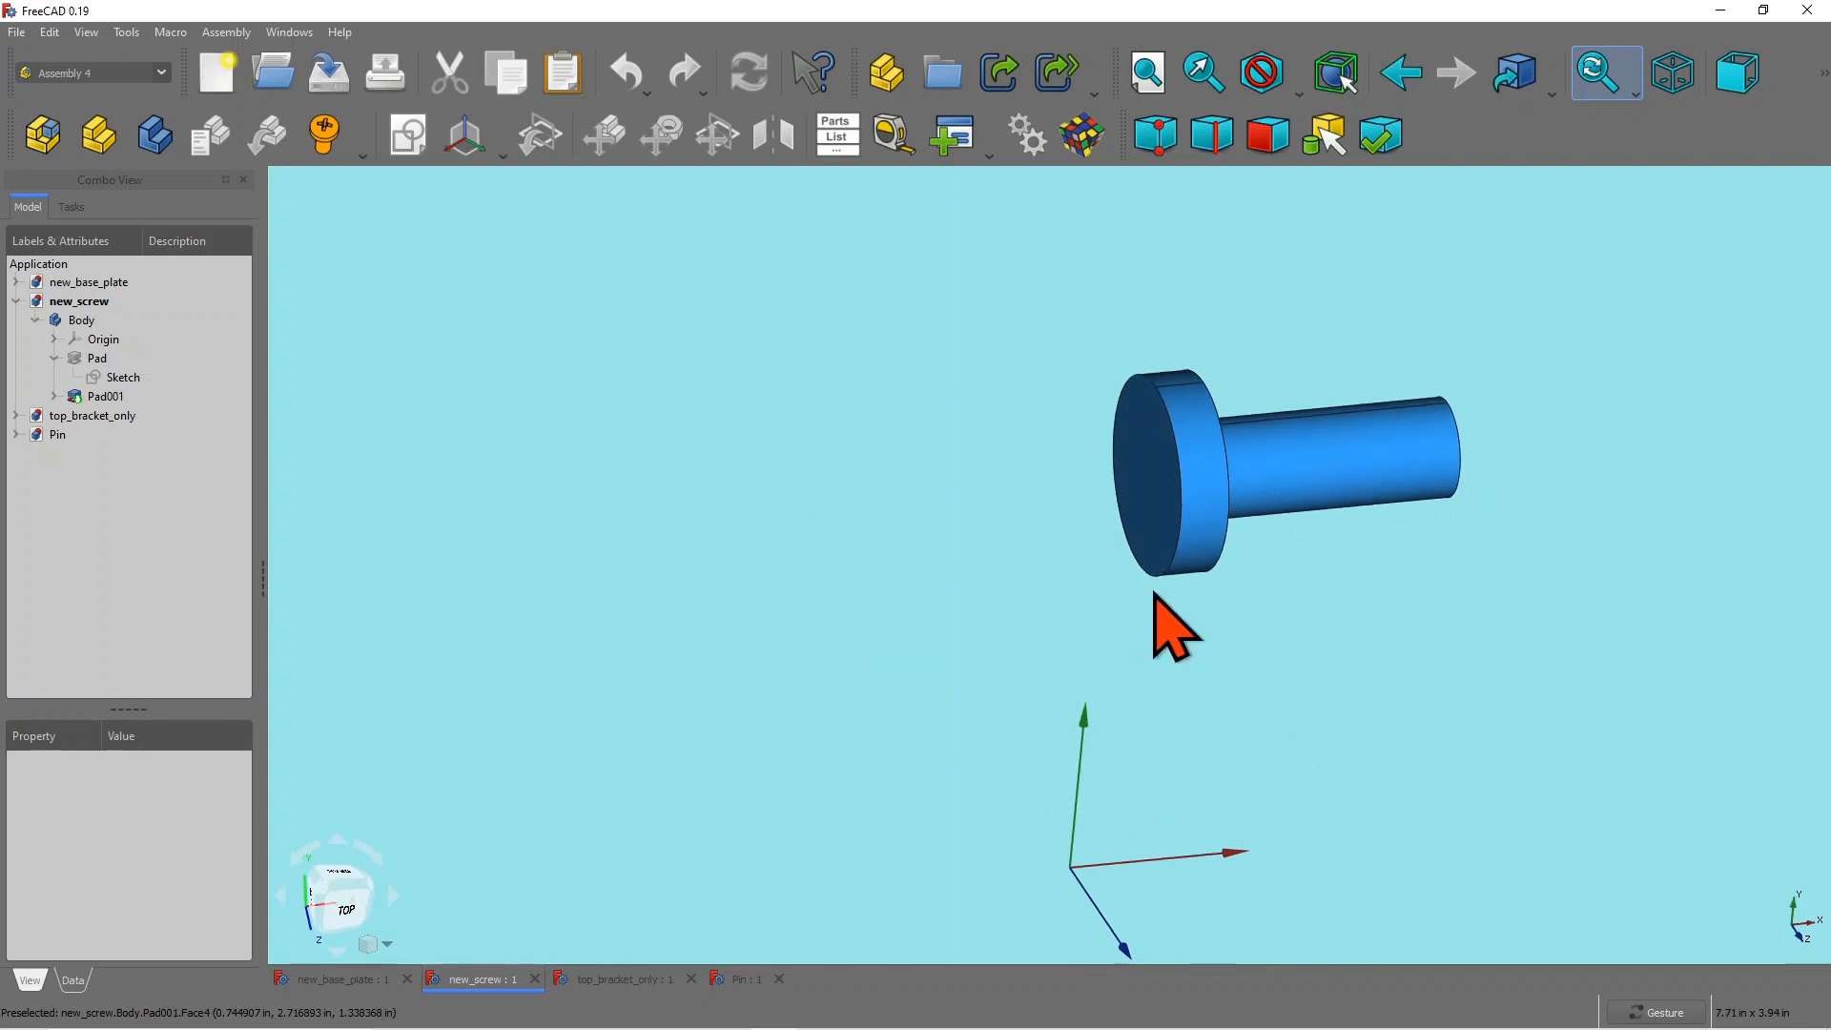
pyautogui.click(610, 980)
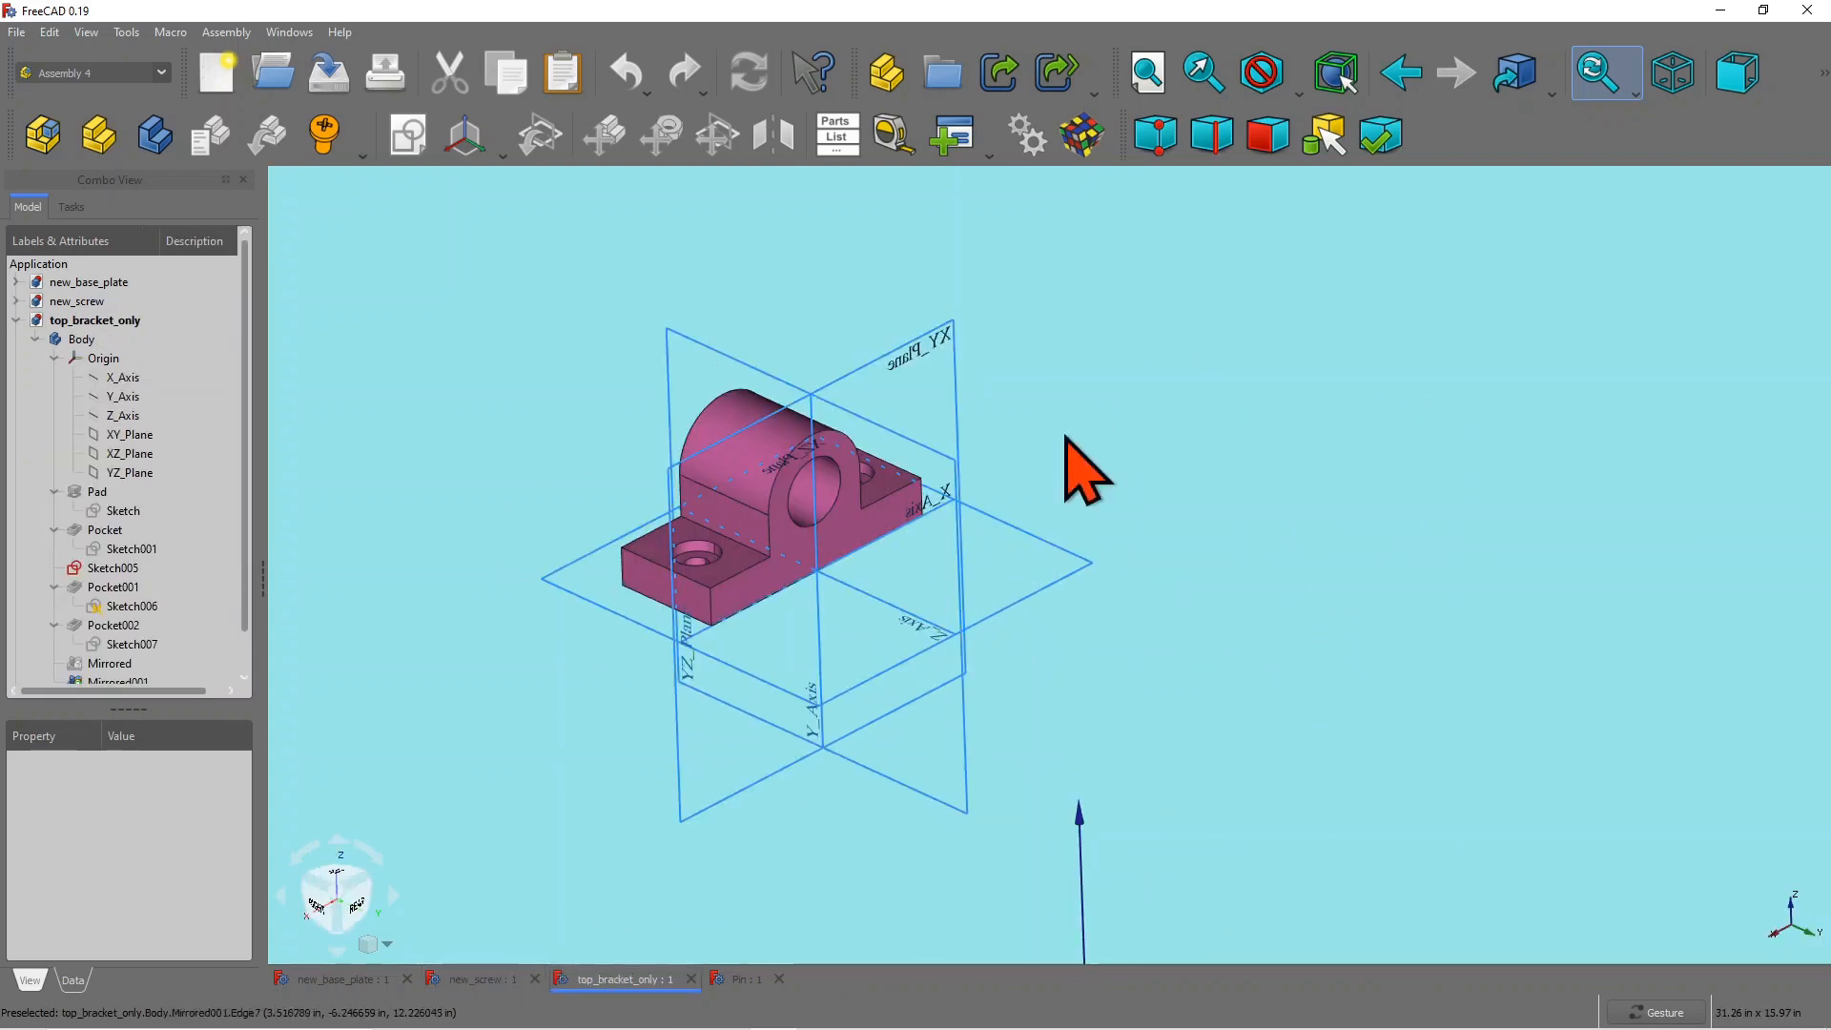
pyautogui.click(742, 983)
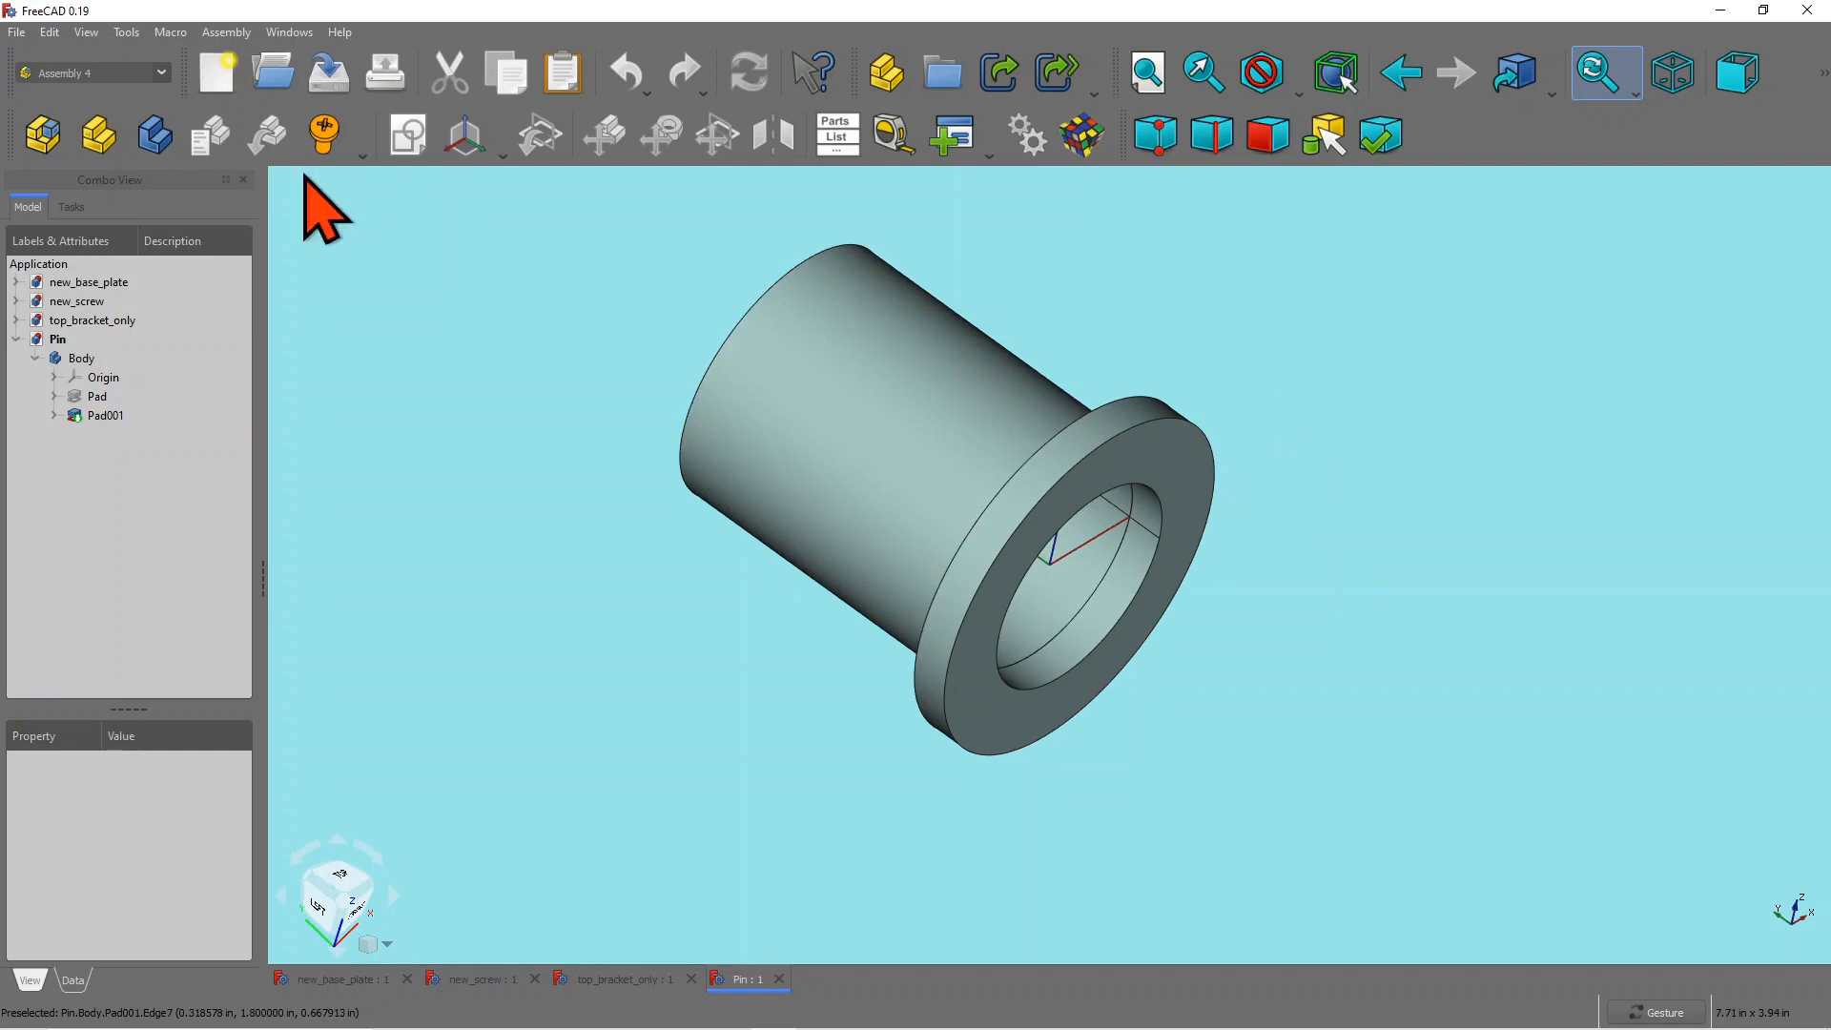
# Step: Create a new empty document and save it as Bracket_assembly
pyautogui.click(16, 31)
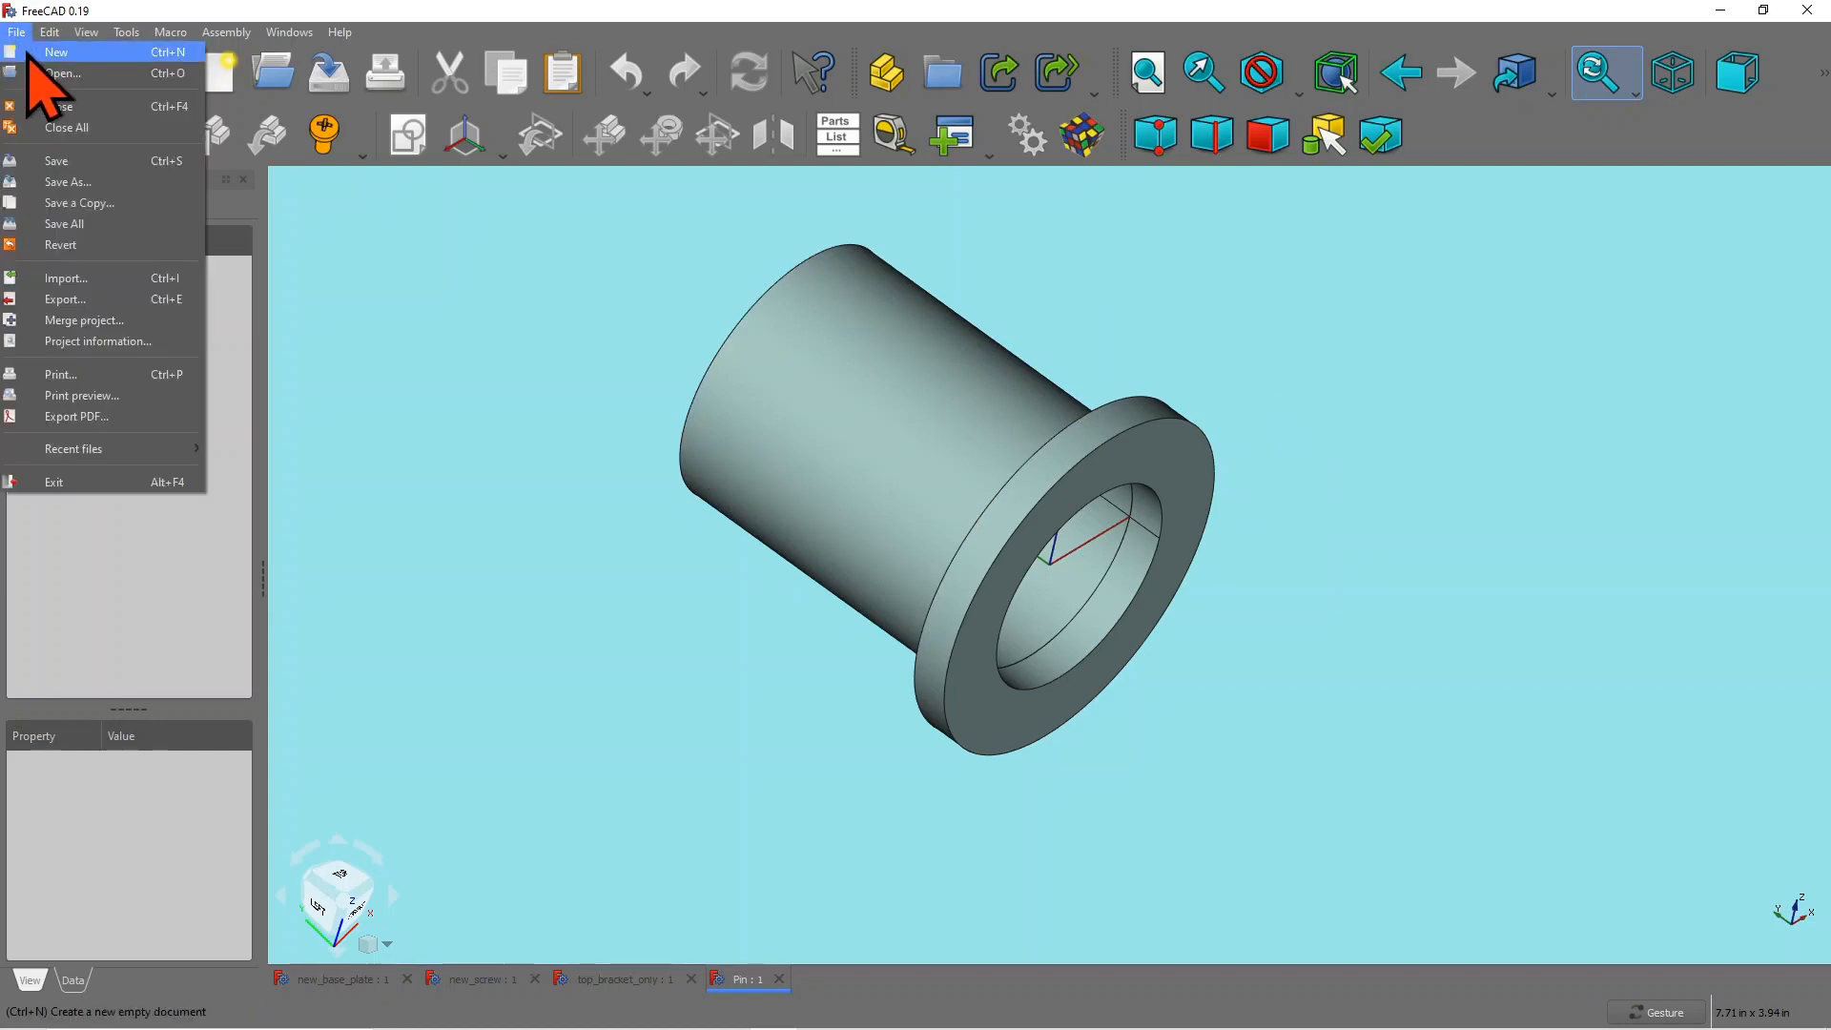
pyautogui.click(57, 53)
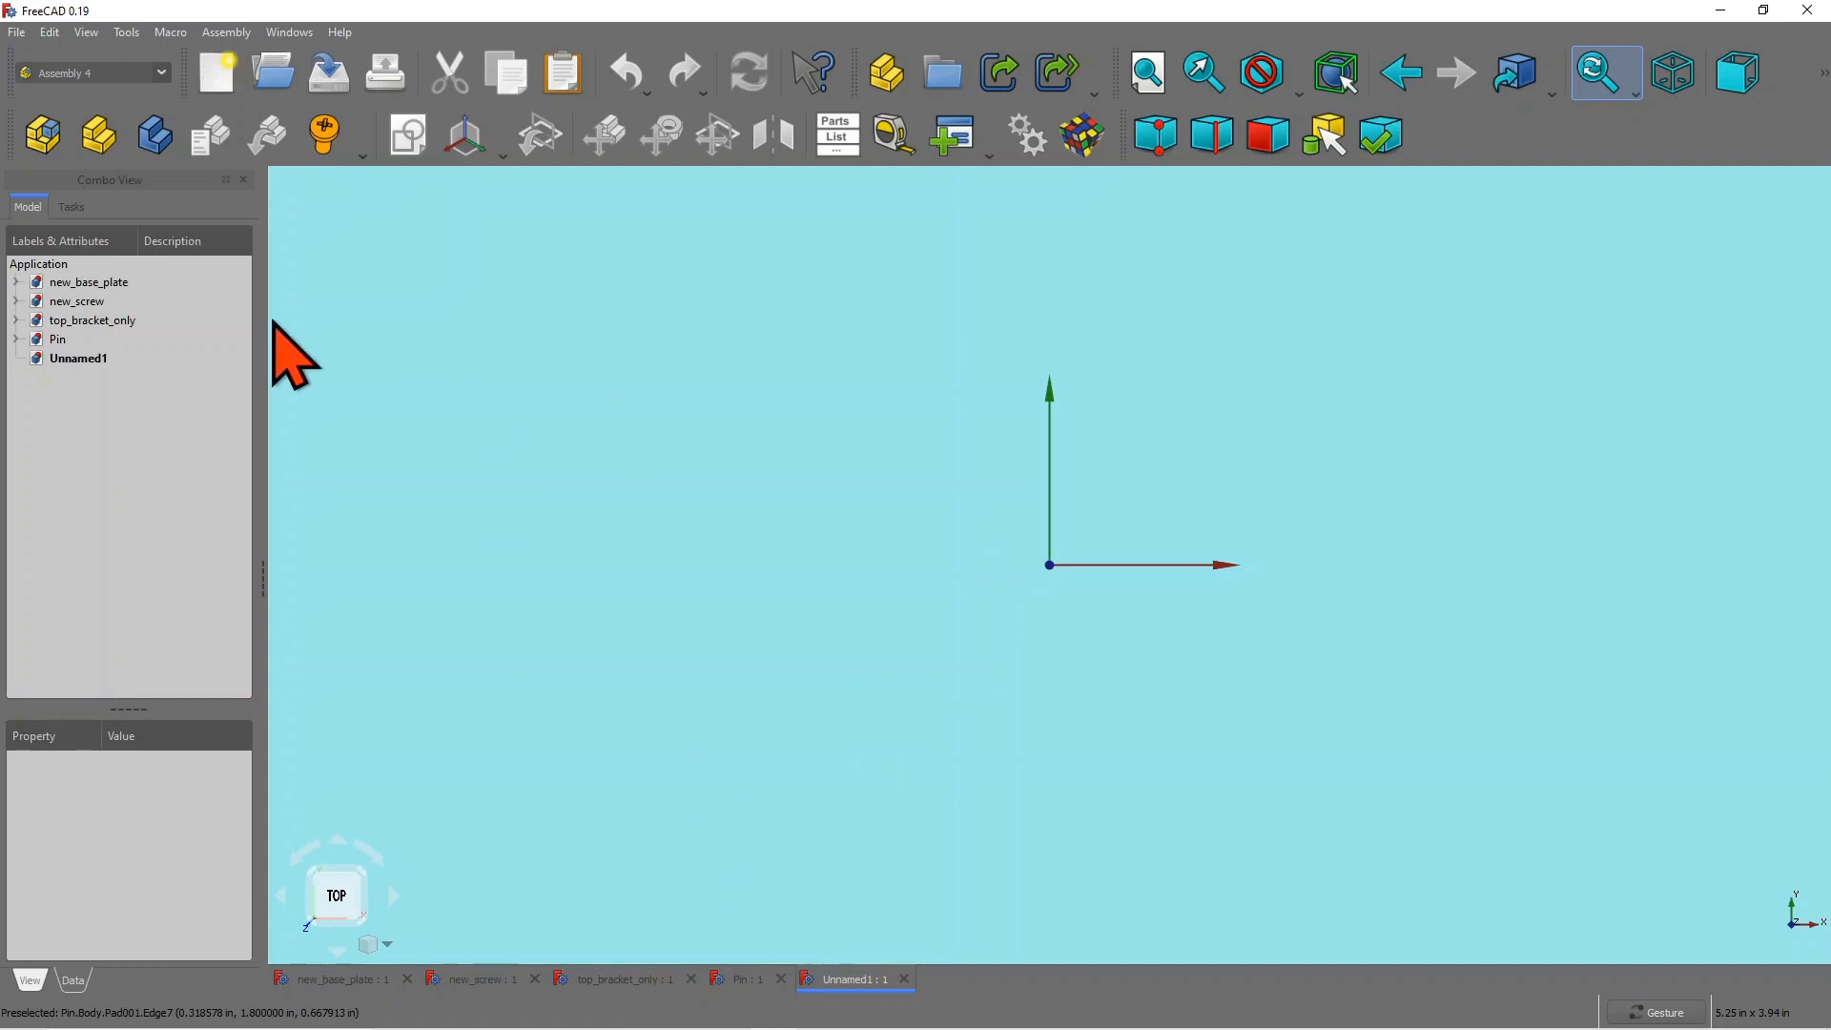
pyautogui.click(91, 358)
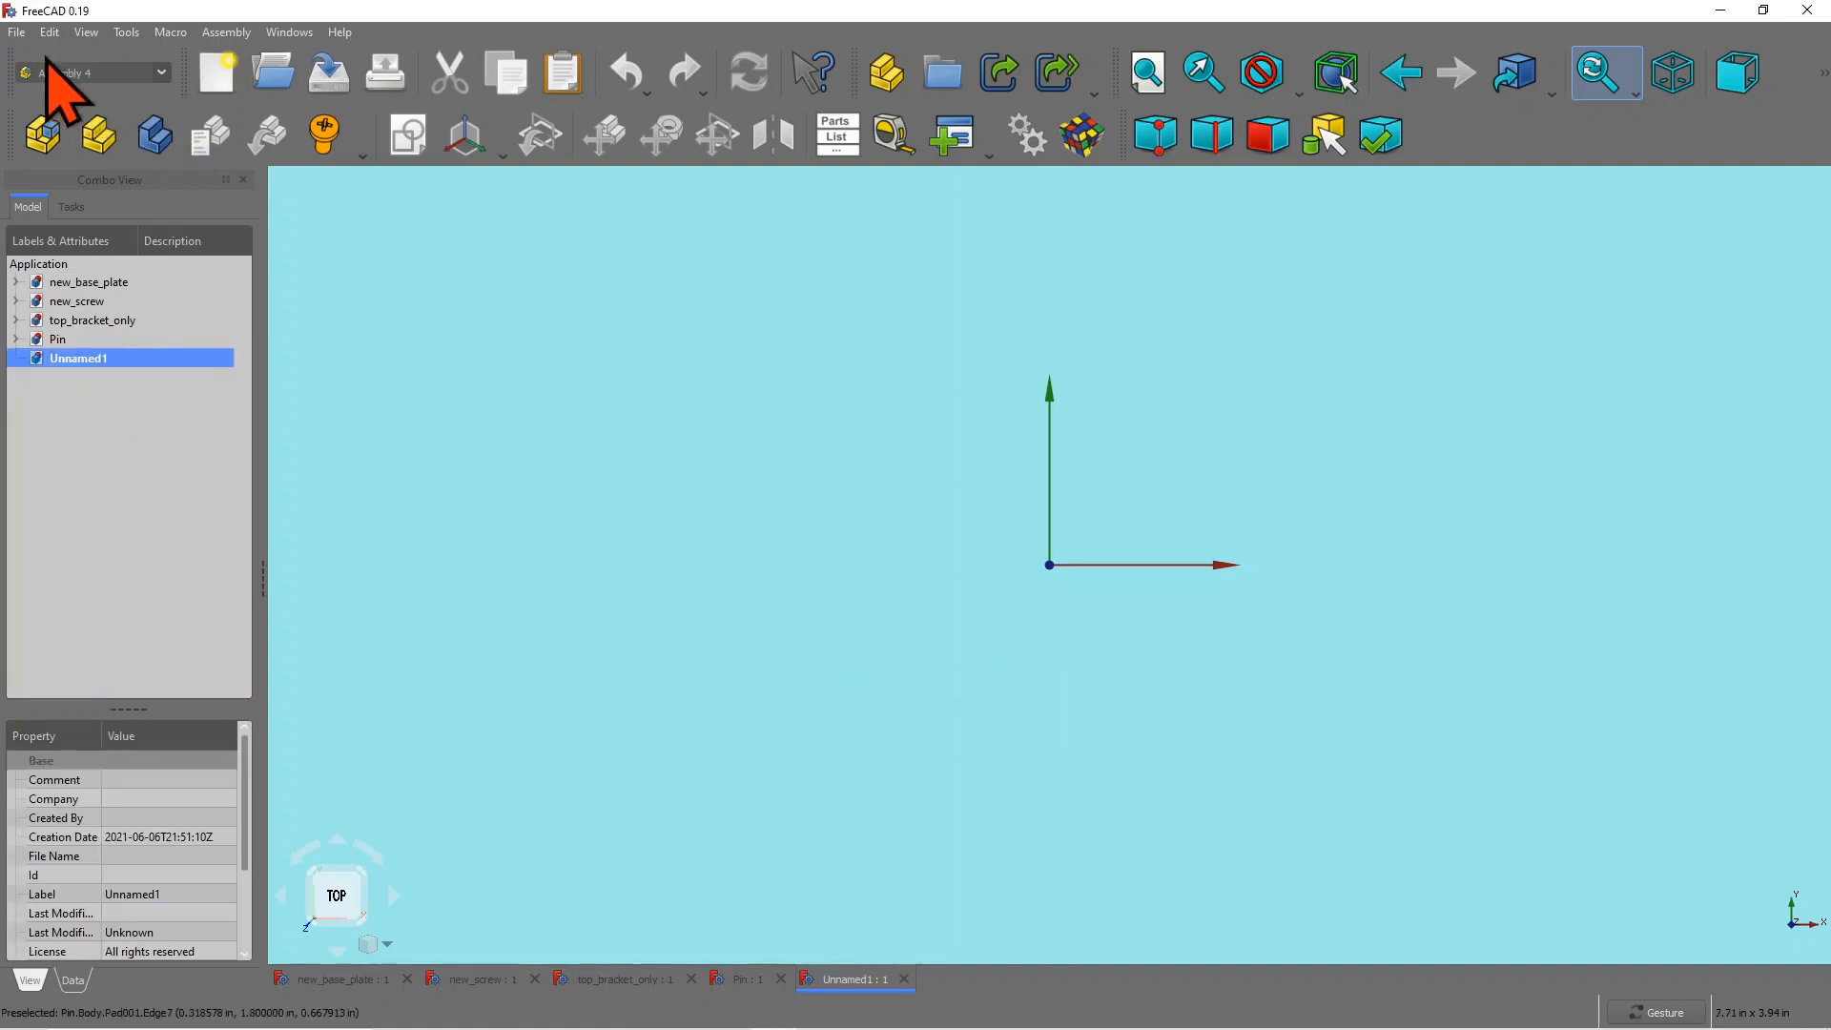
pyautogui.click(23, 37)
pyautogui.click(95, 183)
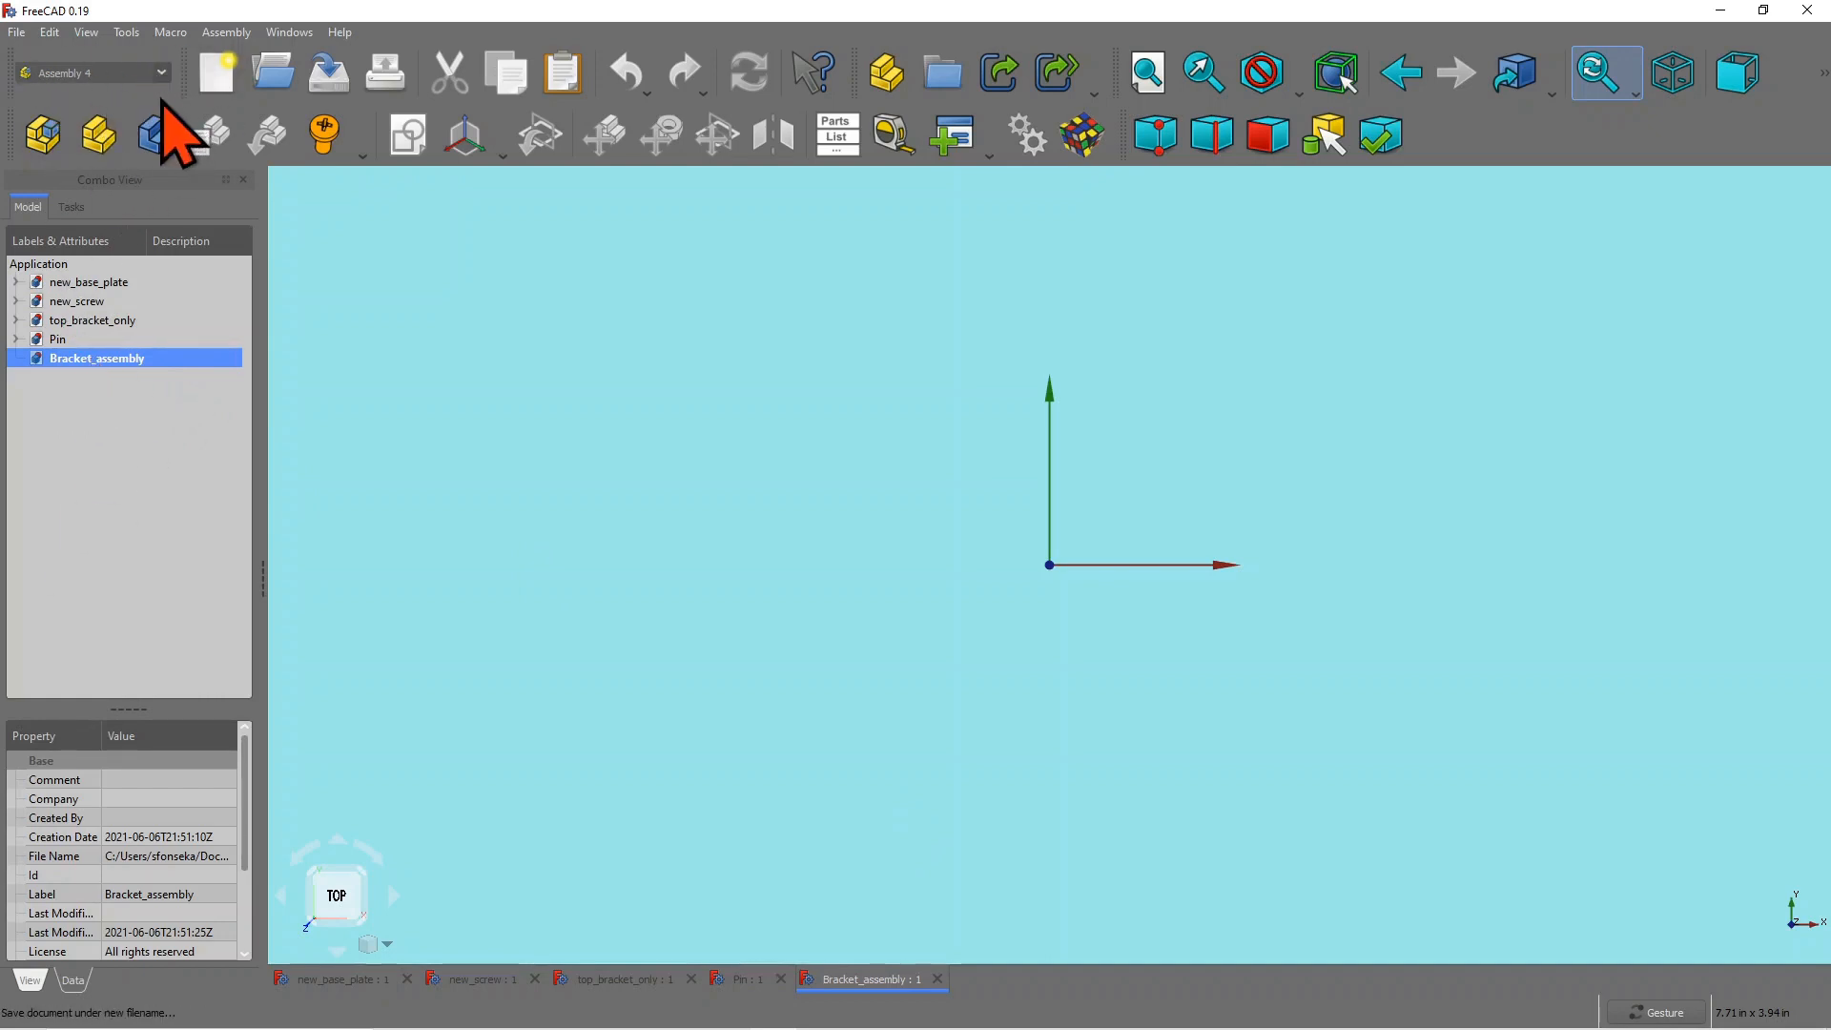
# Step: Create an Assembly 4 model in the Bracket_assembly document and expand the Model container
pyautogui.click(43, 141)
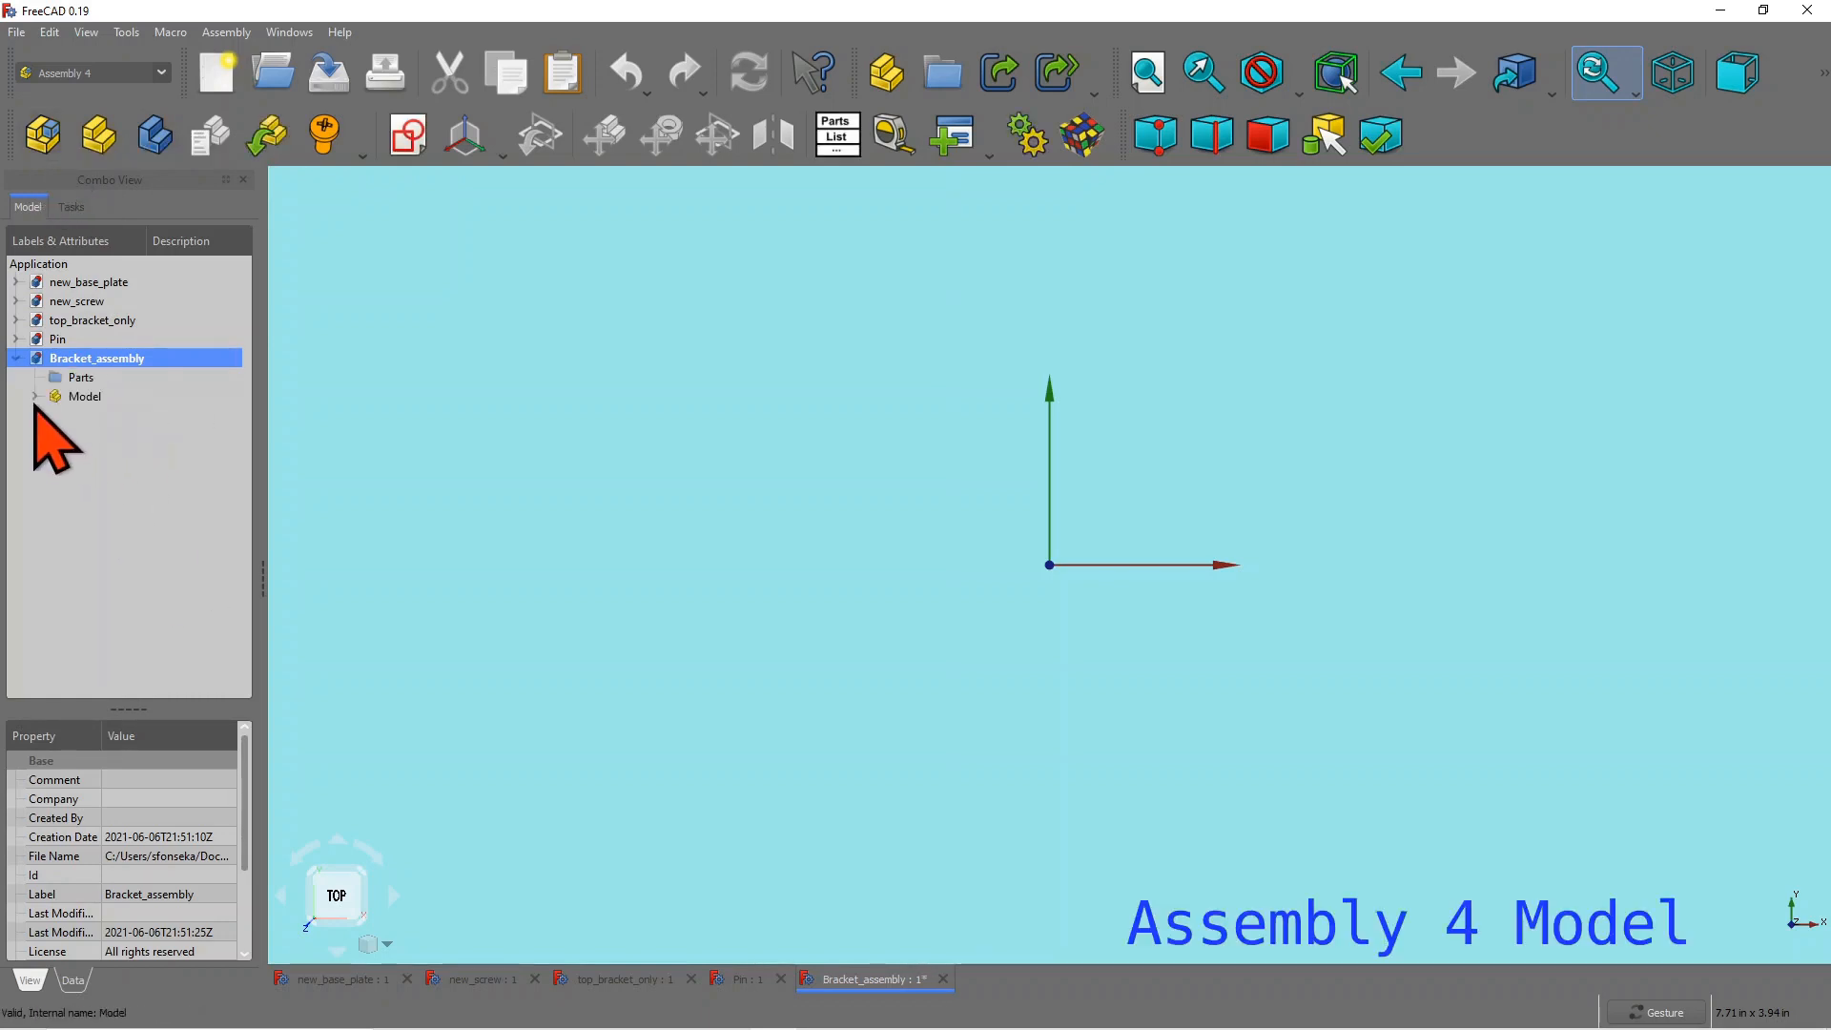
pyautogui.click(35, 396)
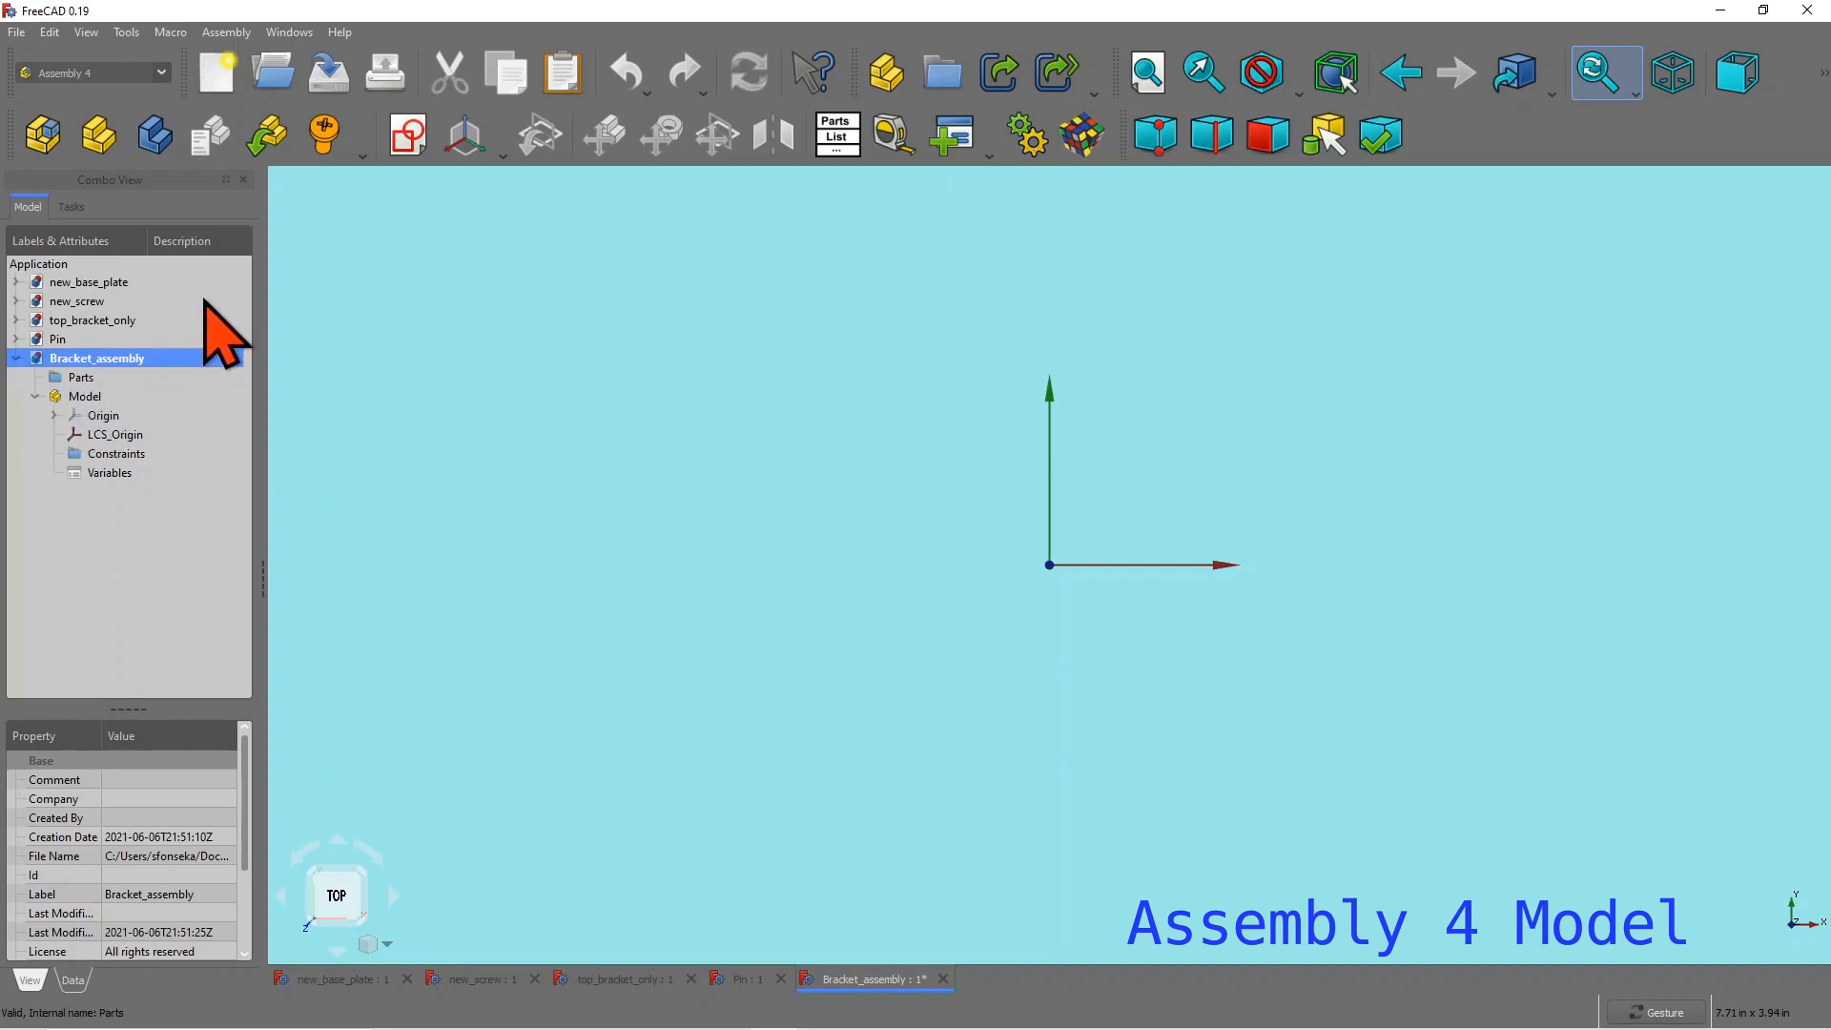
# Step: Copy the Body of the new_base_plate document together with all its dependencies
pyautogui.click(16, 283)
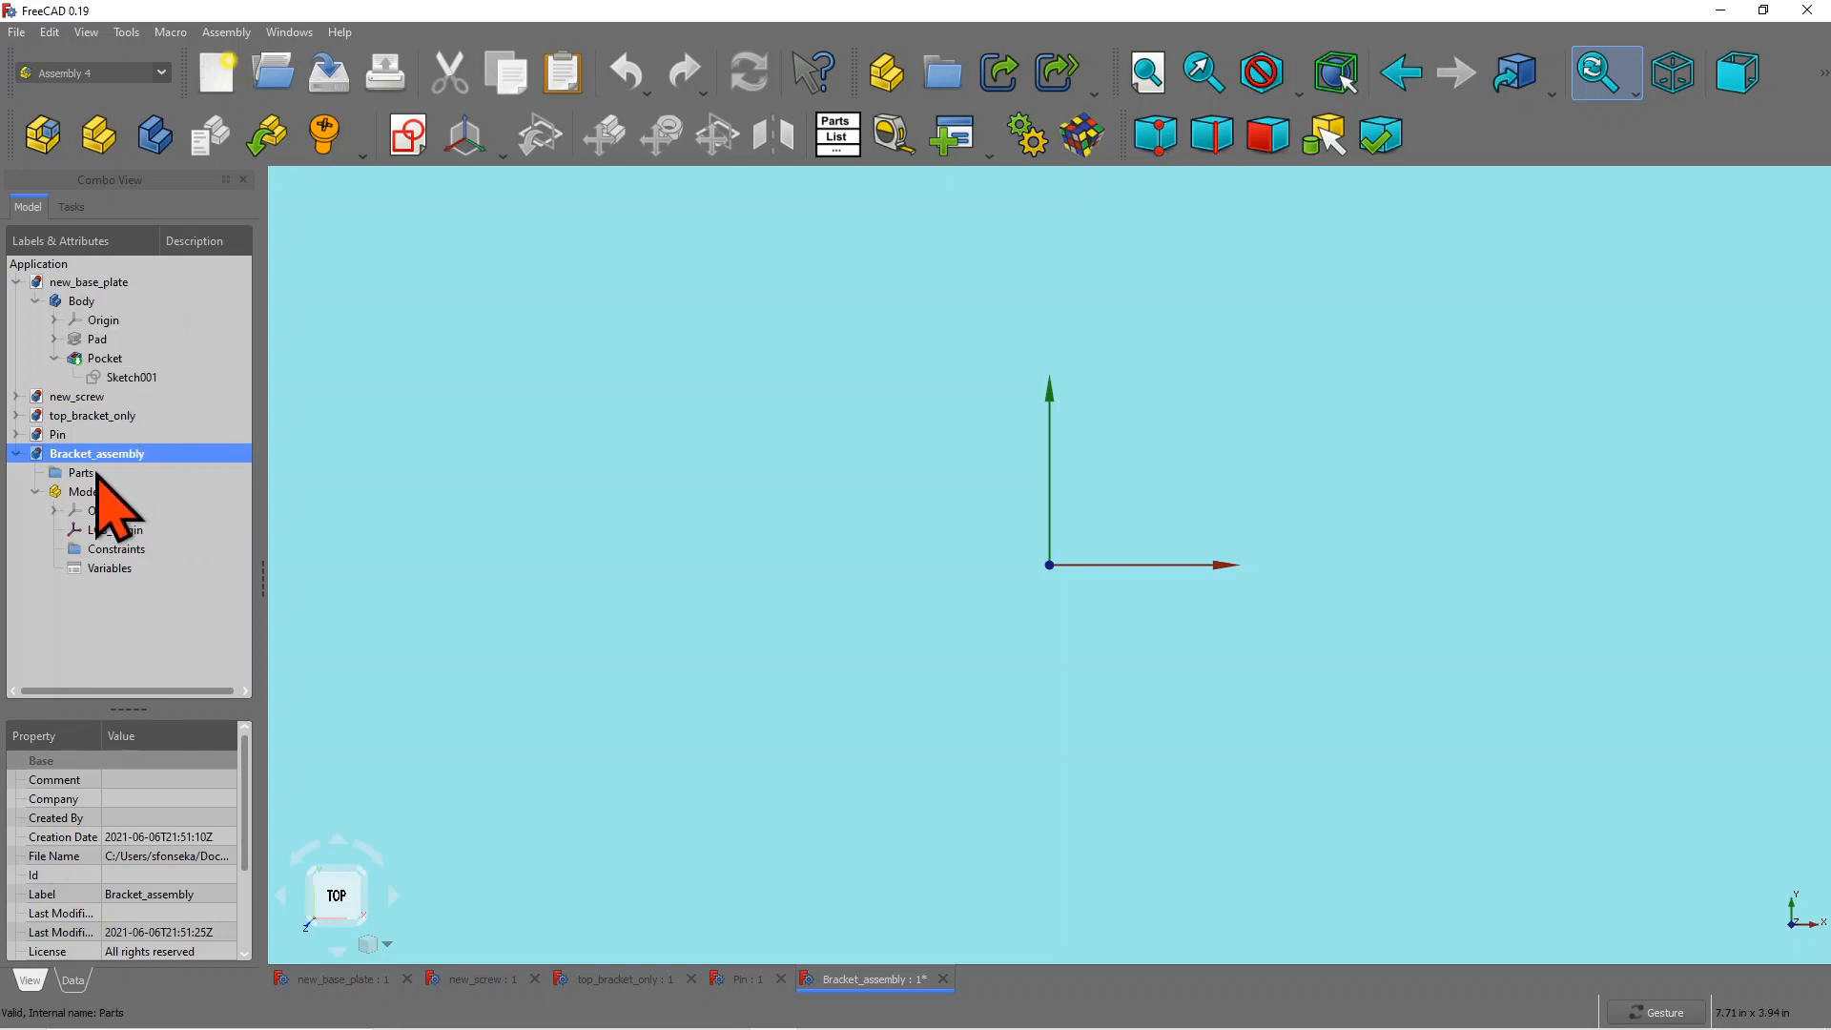
pyautogui.click(88, 302)
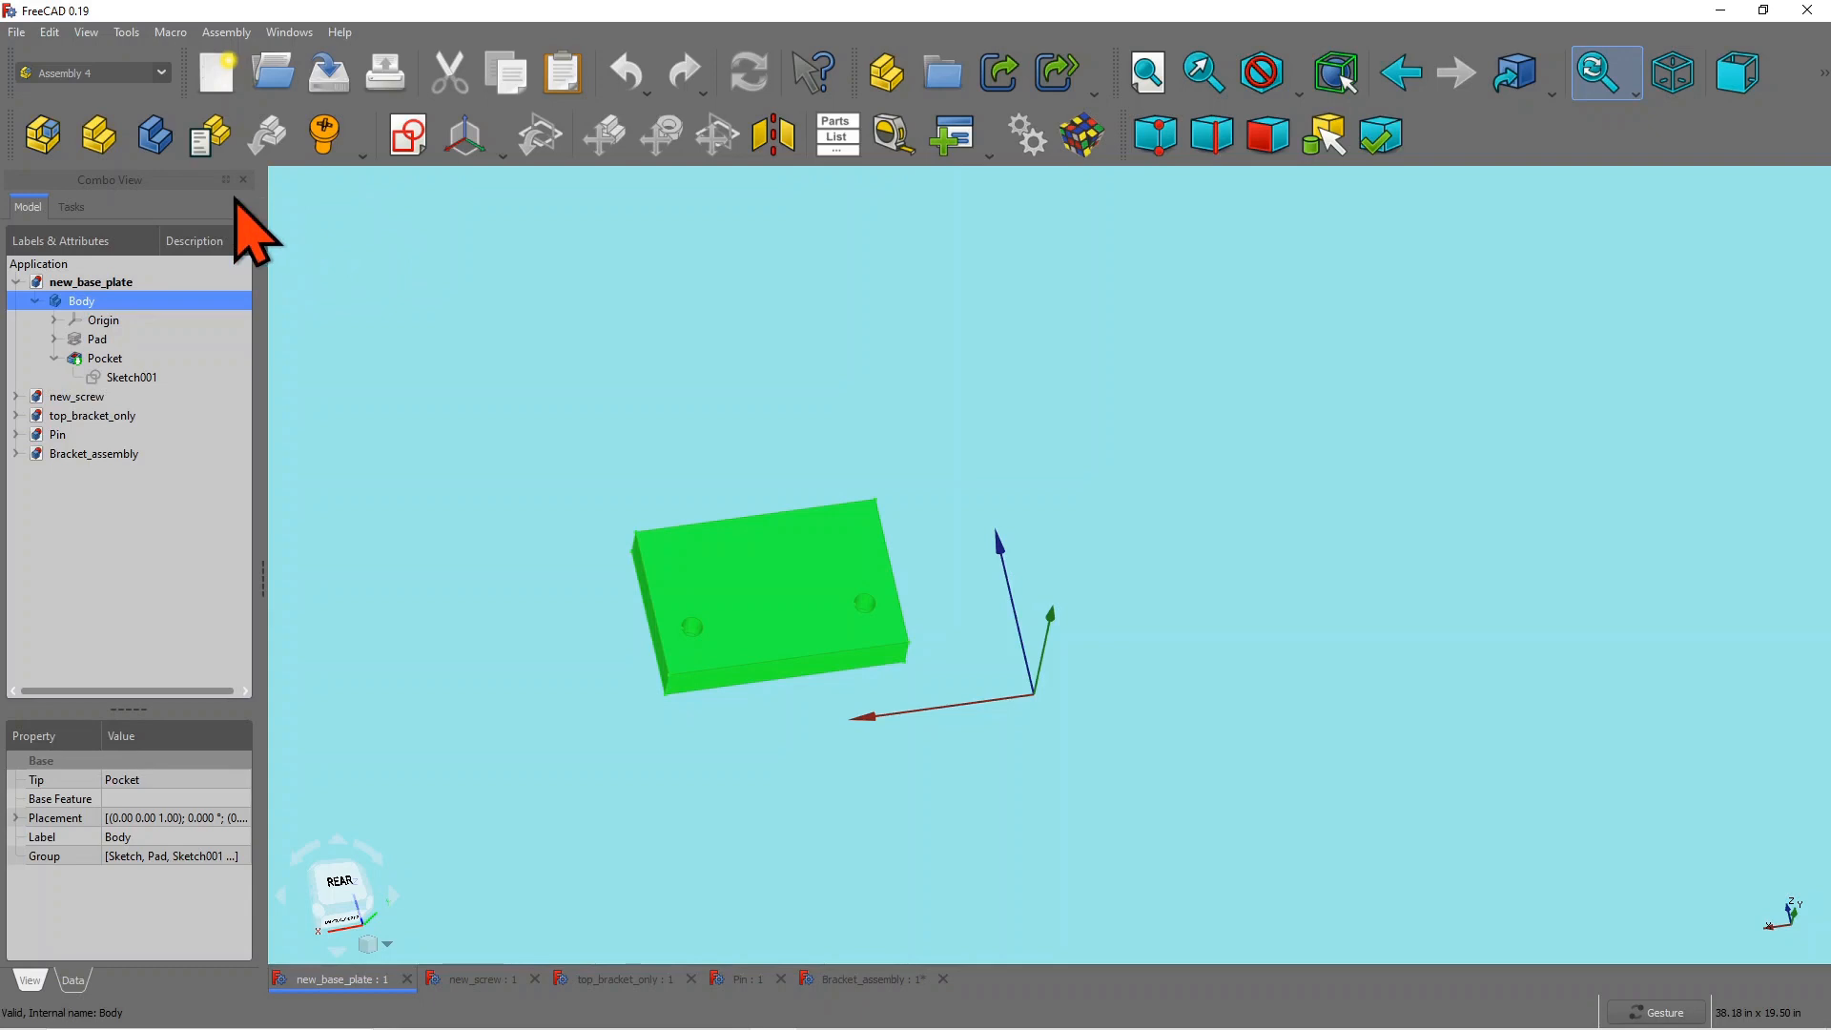
pyautogui.click(505, 71)
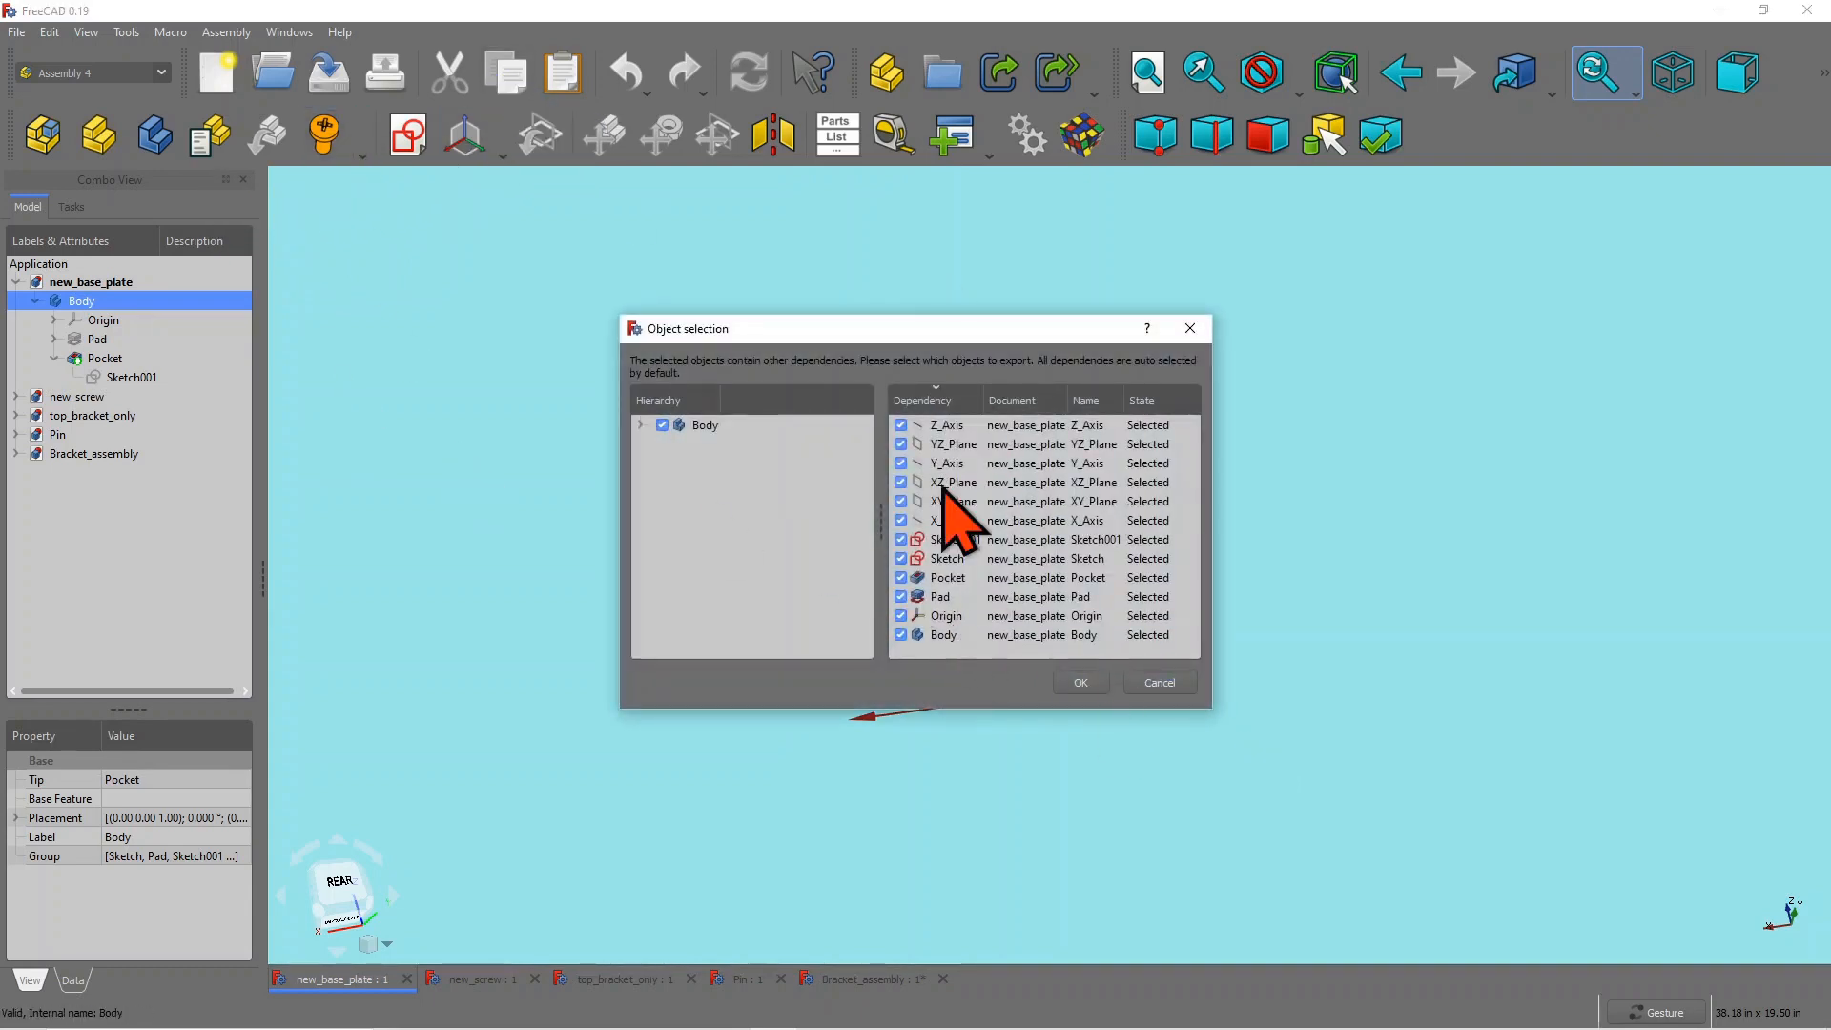
pyautogui.click(1080, 683)
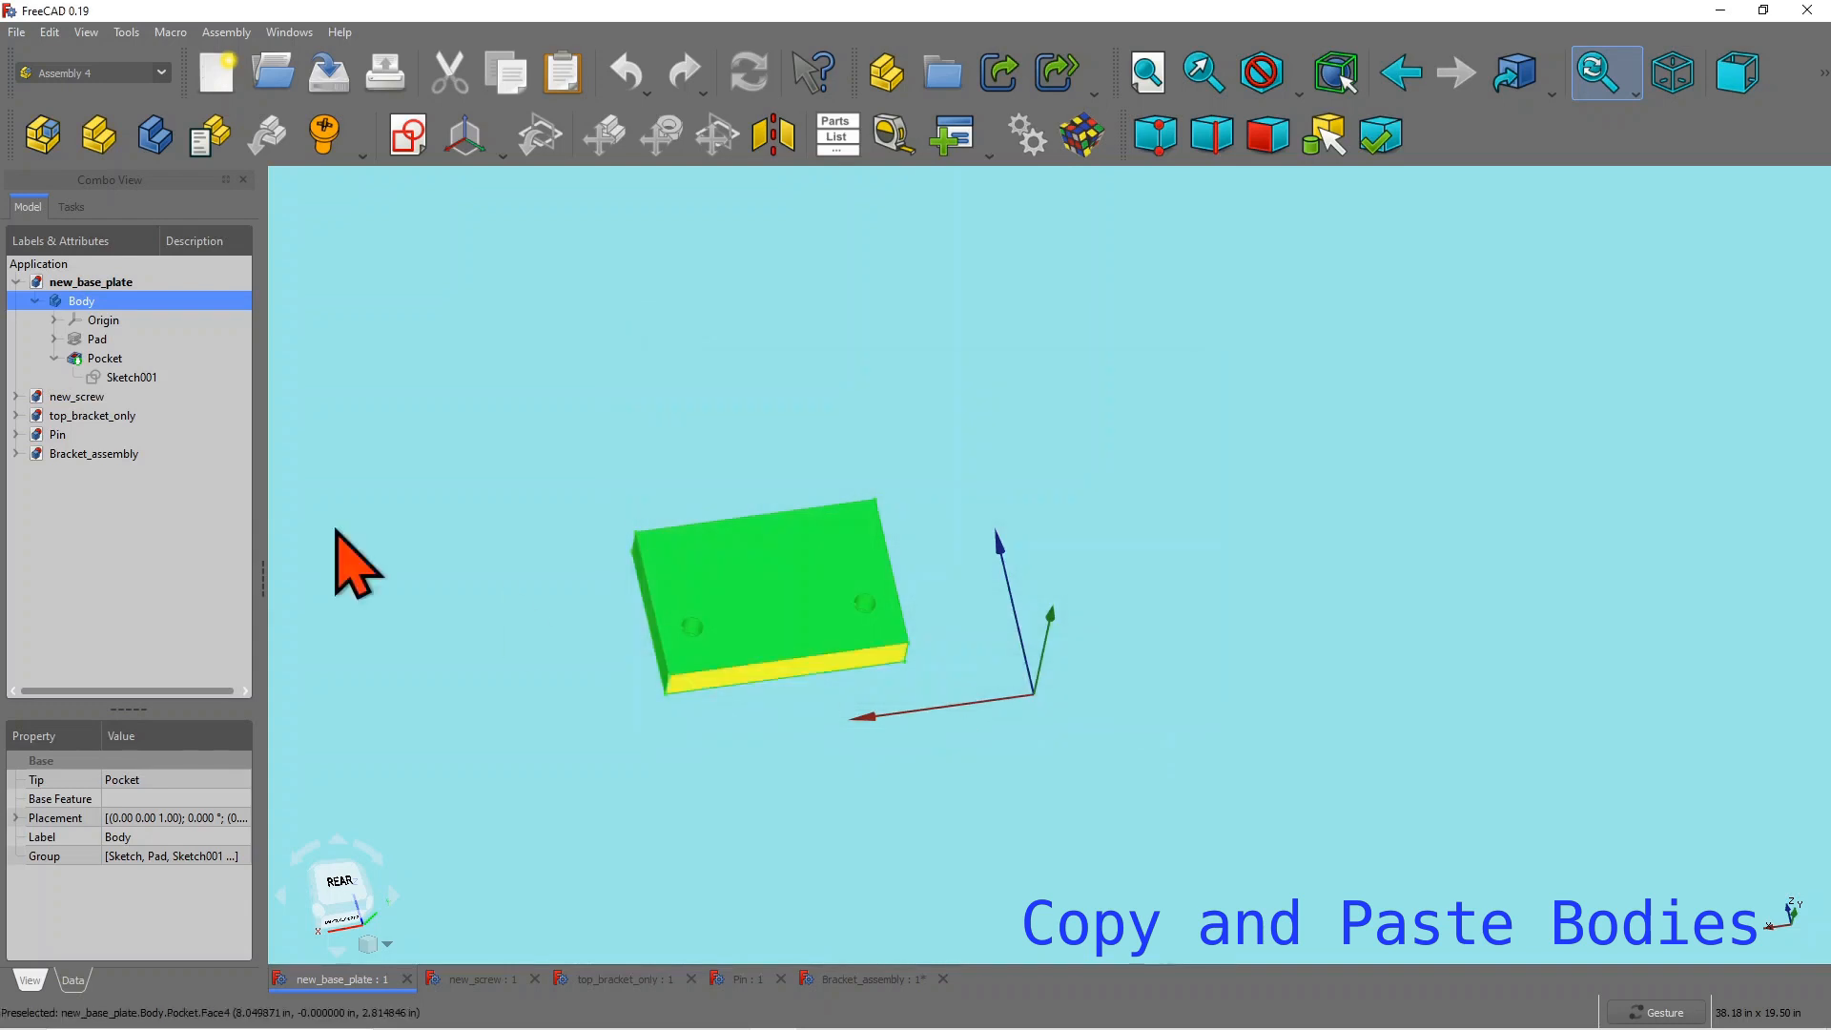
# Step: Paste the copied base plate body into the Parts group of Bracket_assembly and recompute the document
pyautogui.click(16, 453)
pyautogui.click(82, 474)
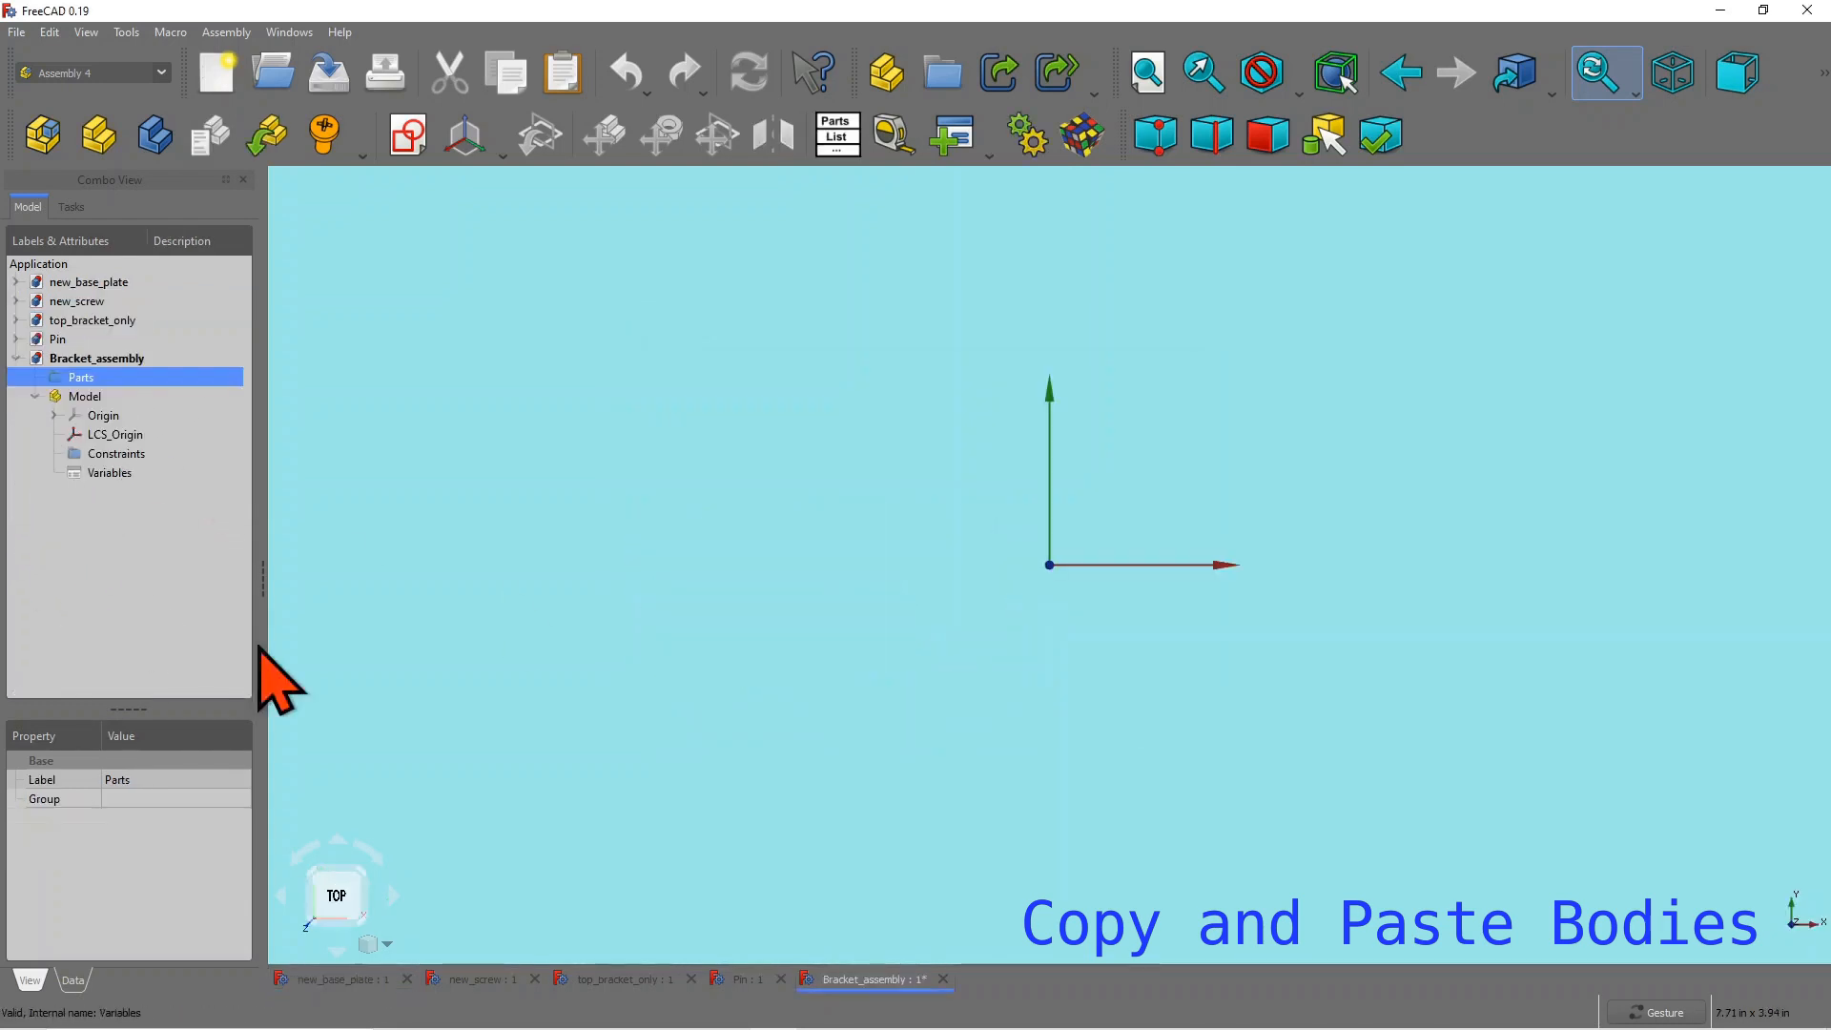
pyautogui.click(565, 76)
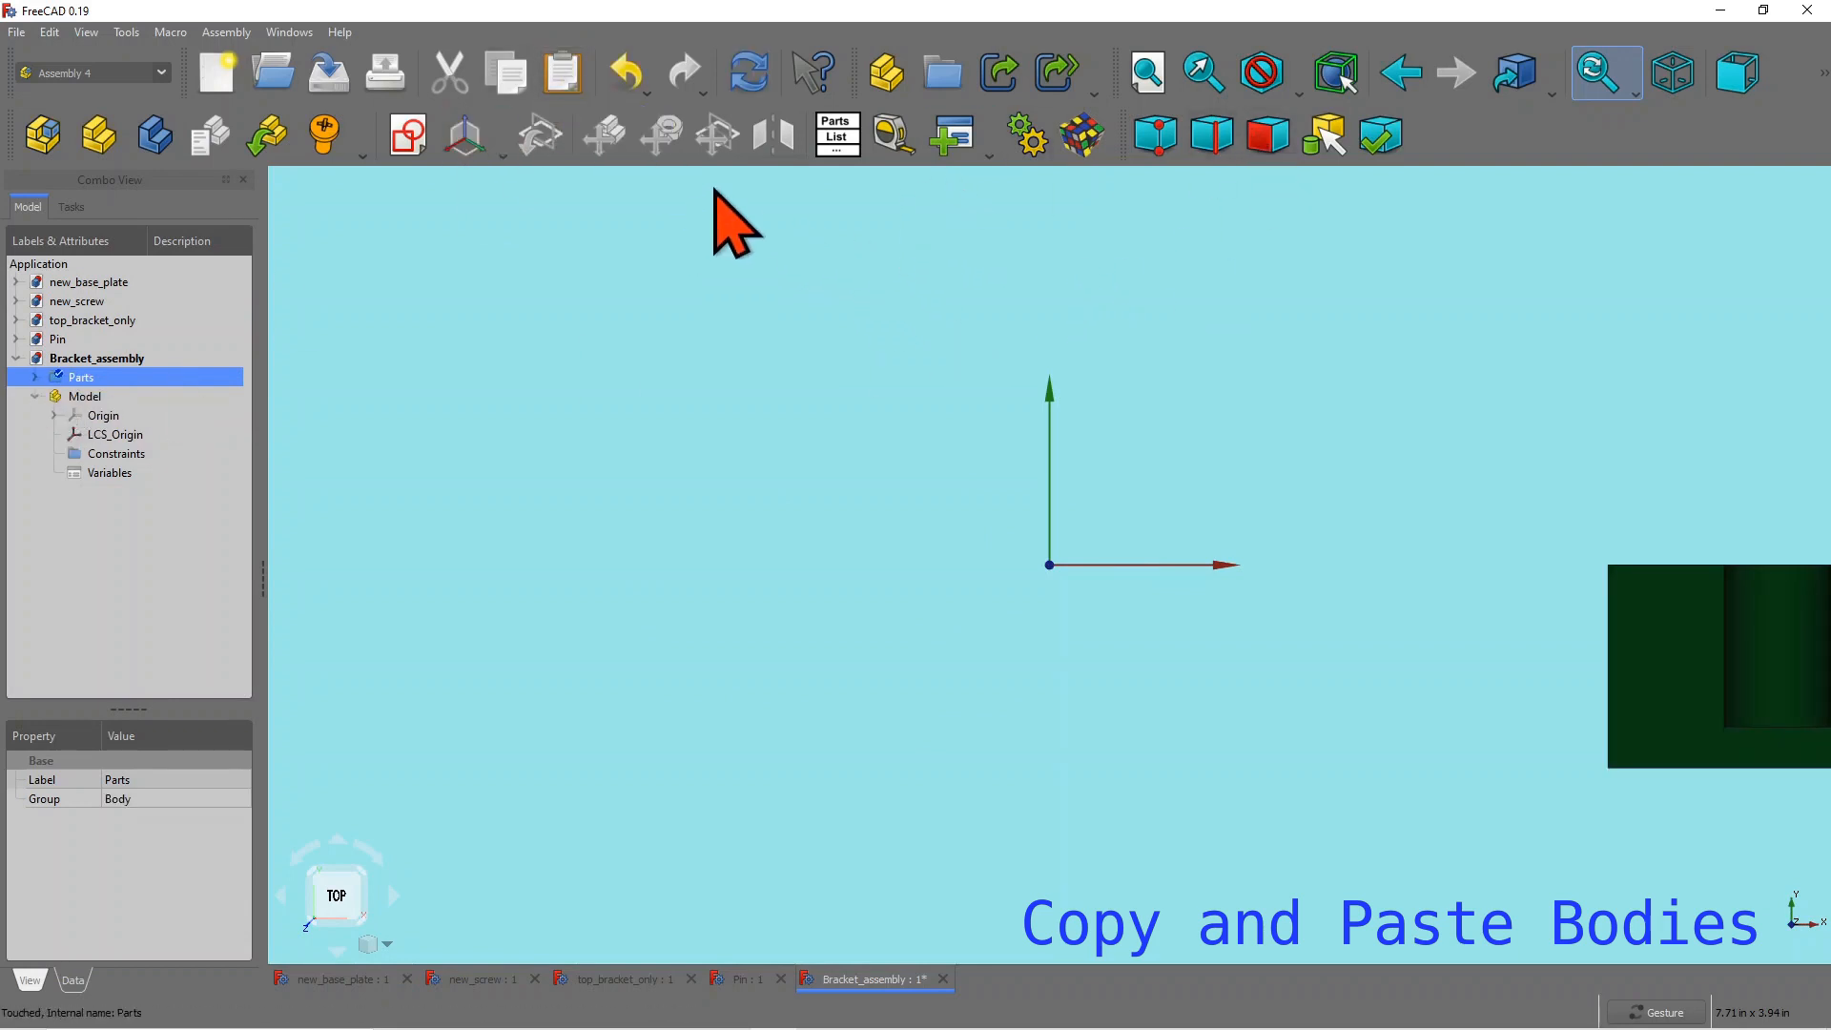
pyautogui.click(758, 84)
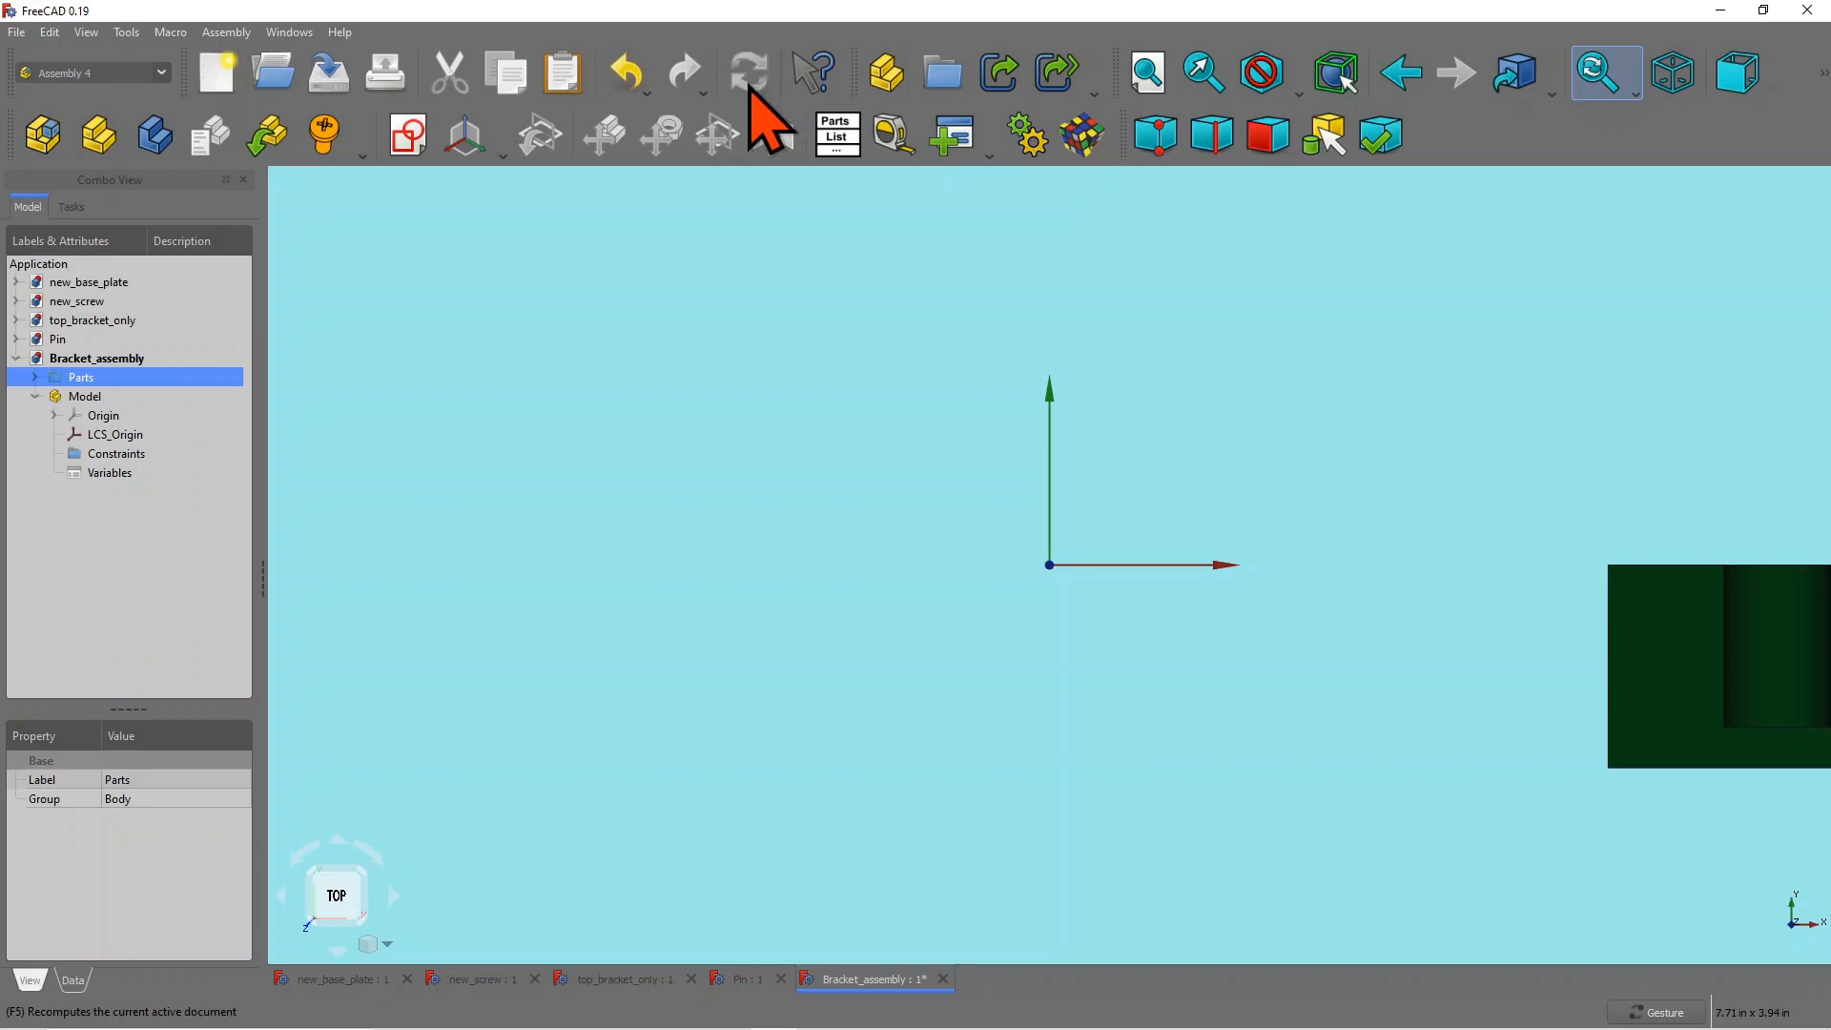
# Step: Rename the base plate body in the Parts group of Bracket_assembly as base_plate
pyautogui.click(37, 377)
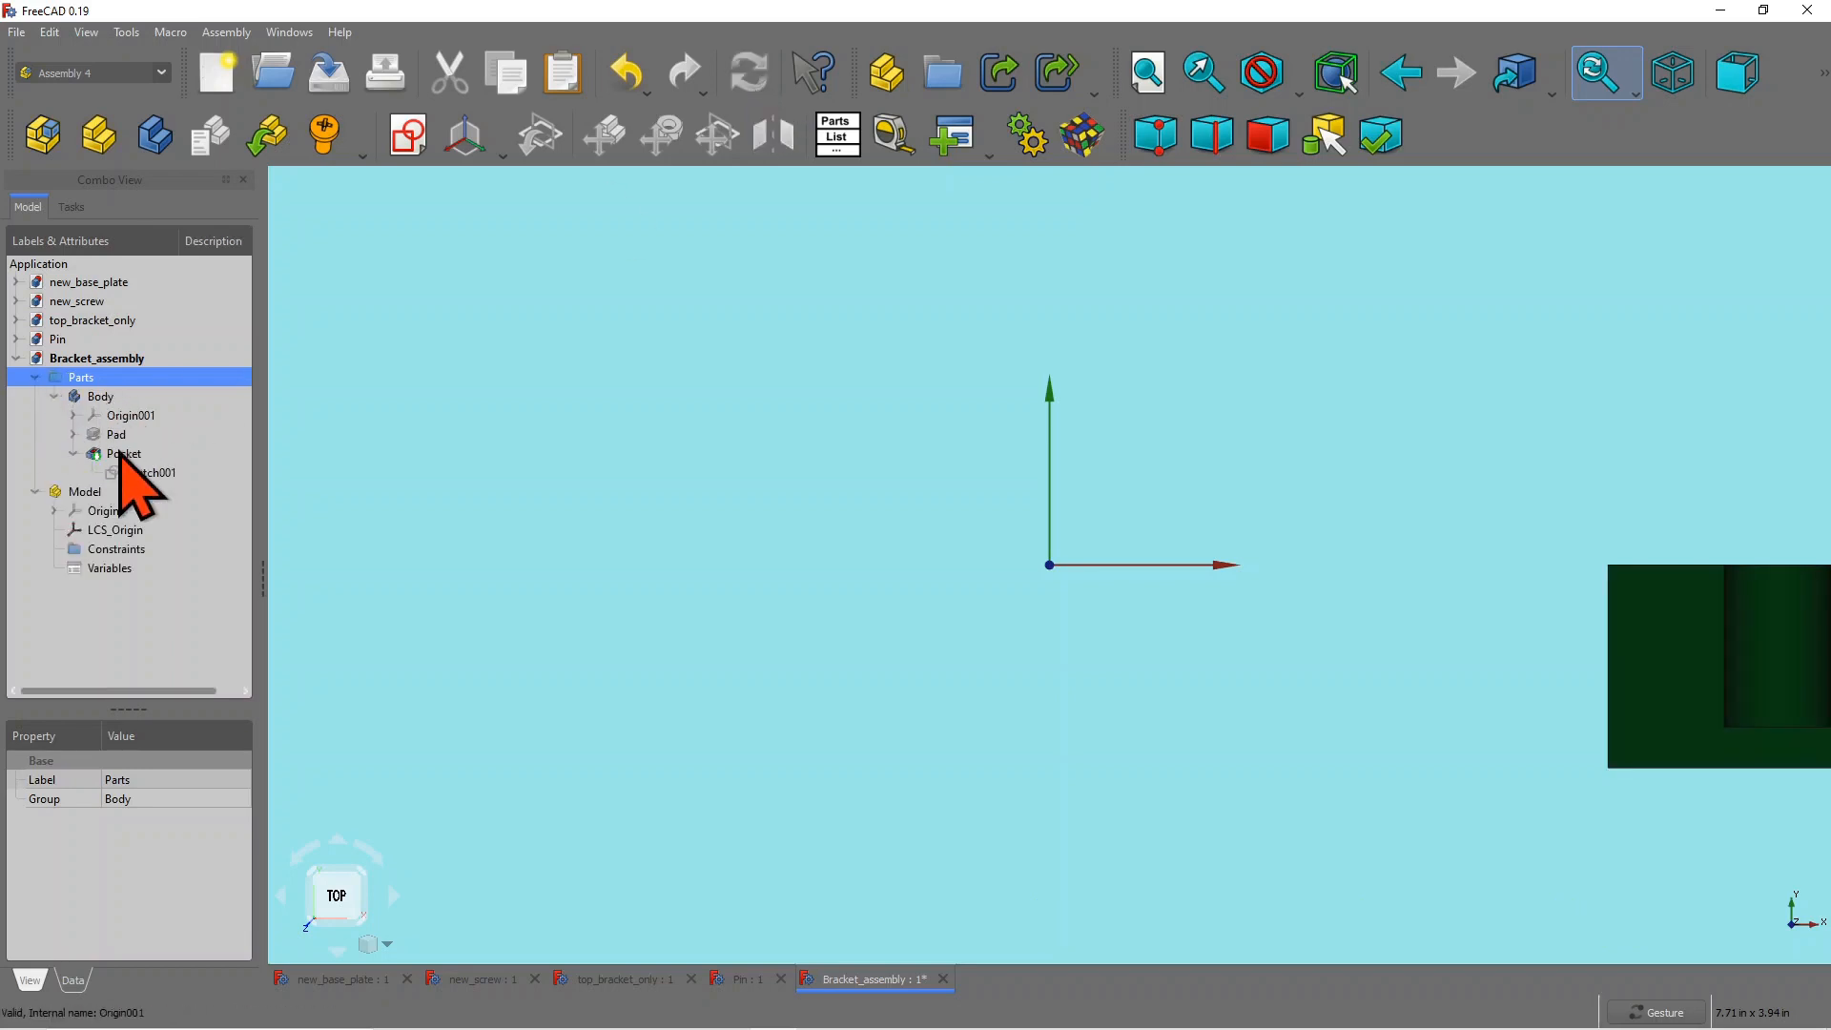
pyautogui.scroll(-3, 712, 342)
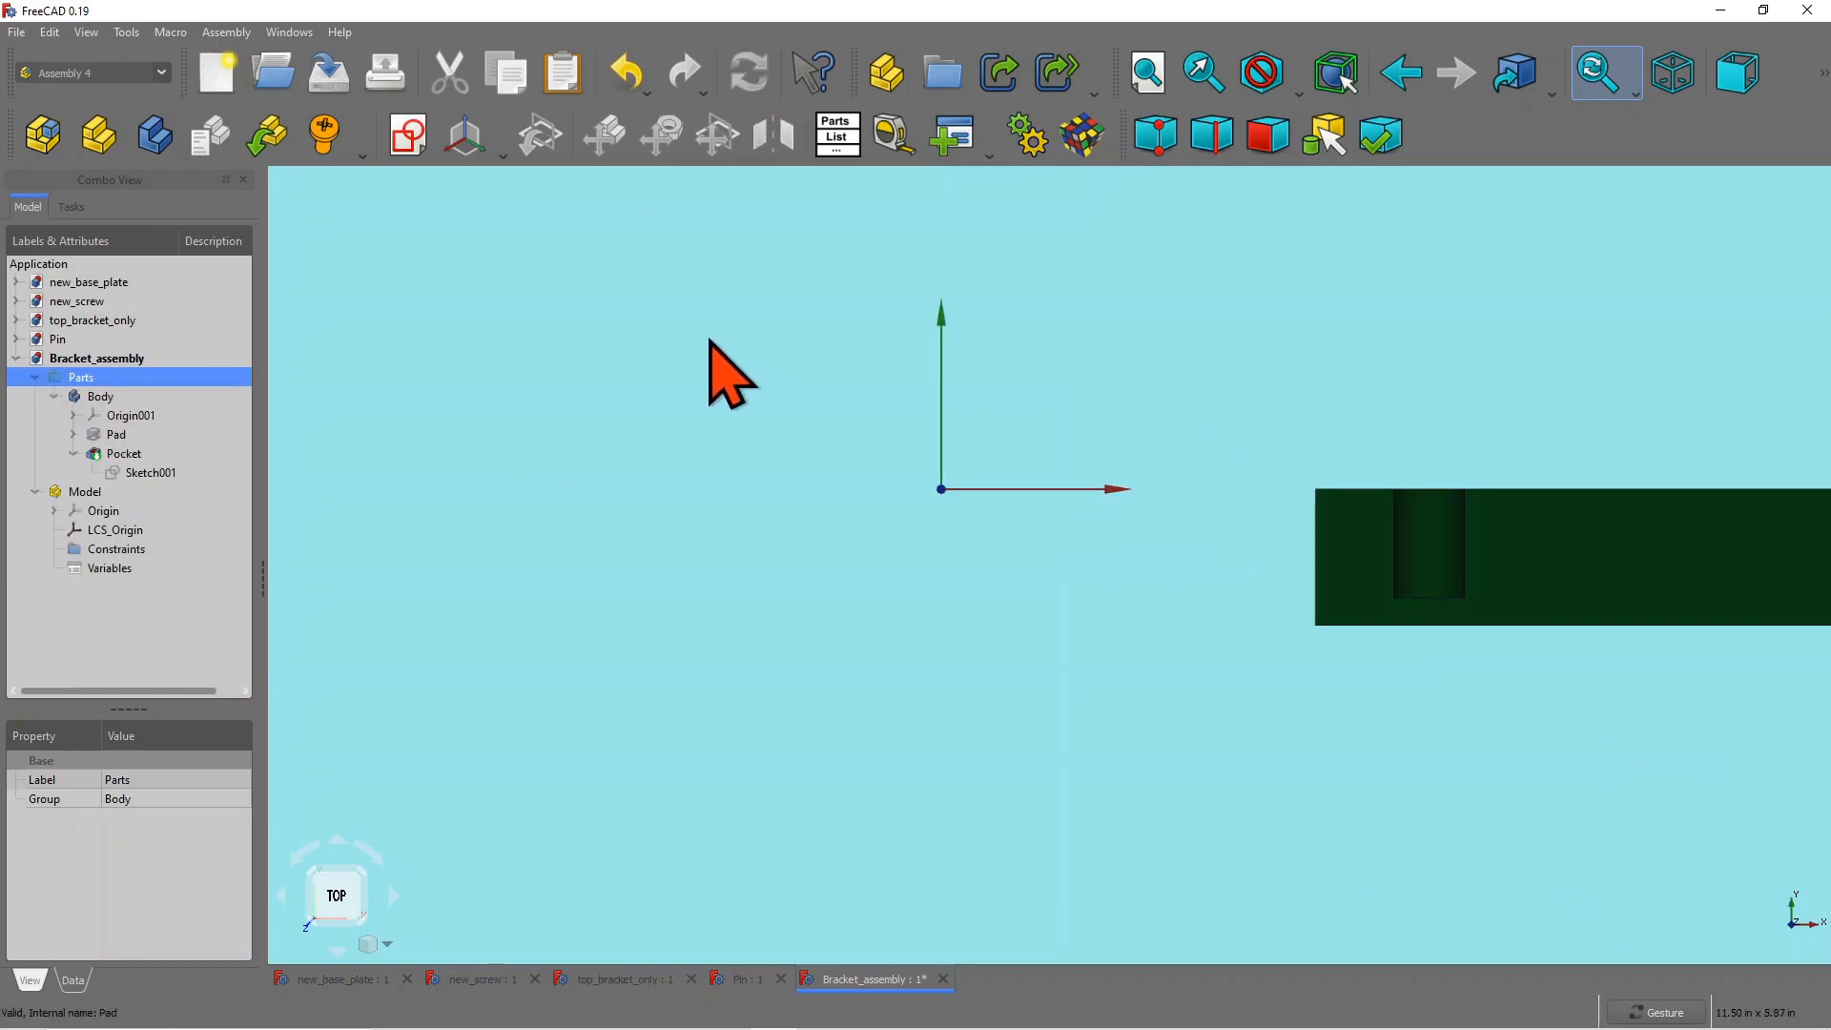
pyautogui.moveTo(1438, 349); pyautogui.dragTo(1352, 387)
pyautogui.scroll(-5, 1351, 388)
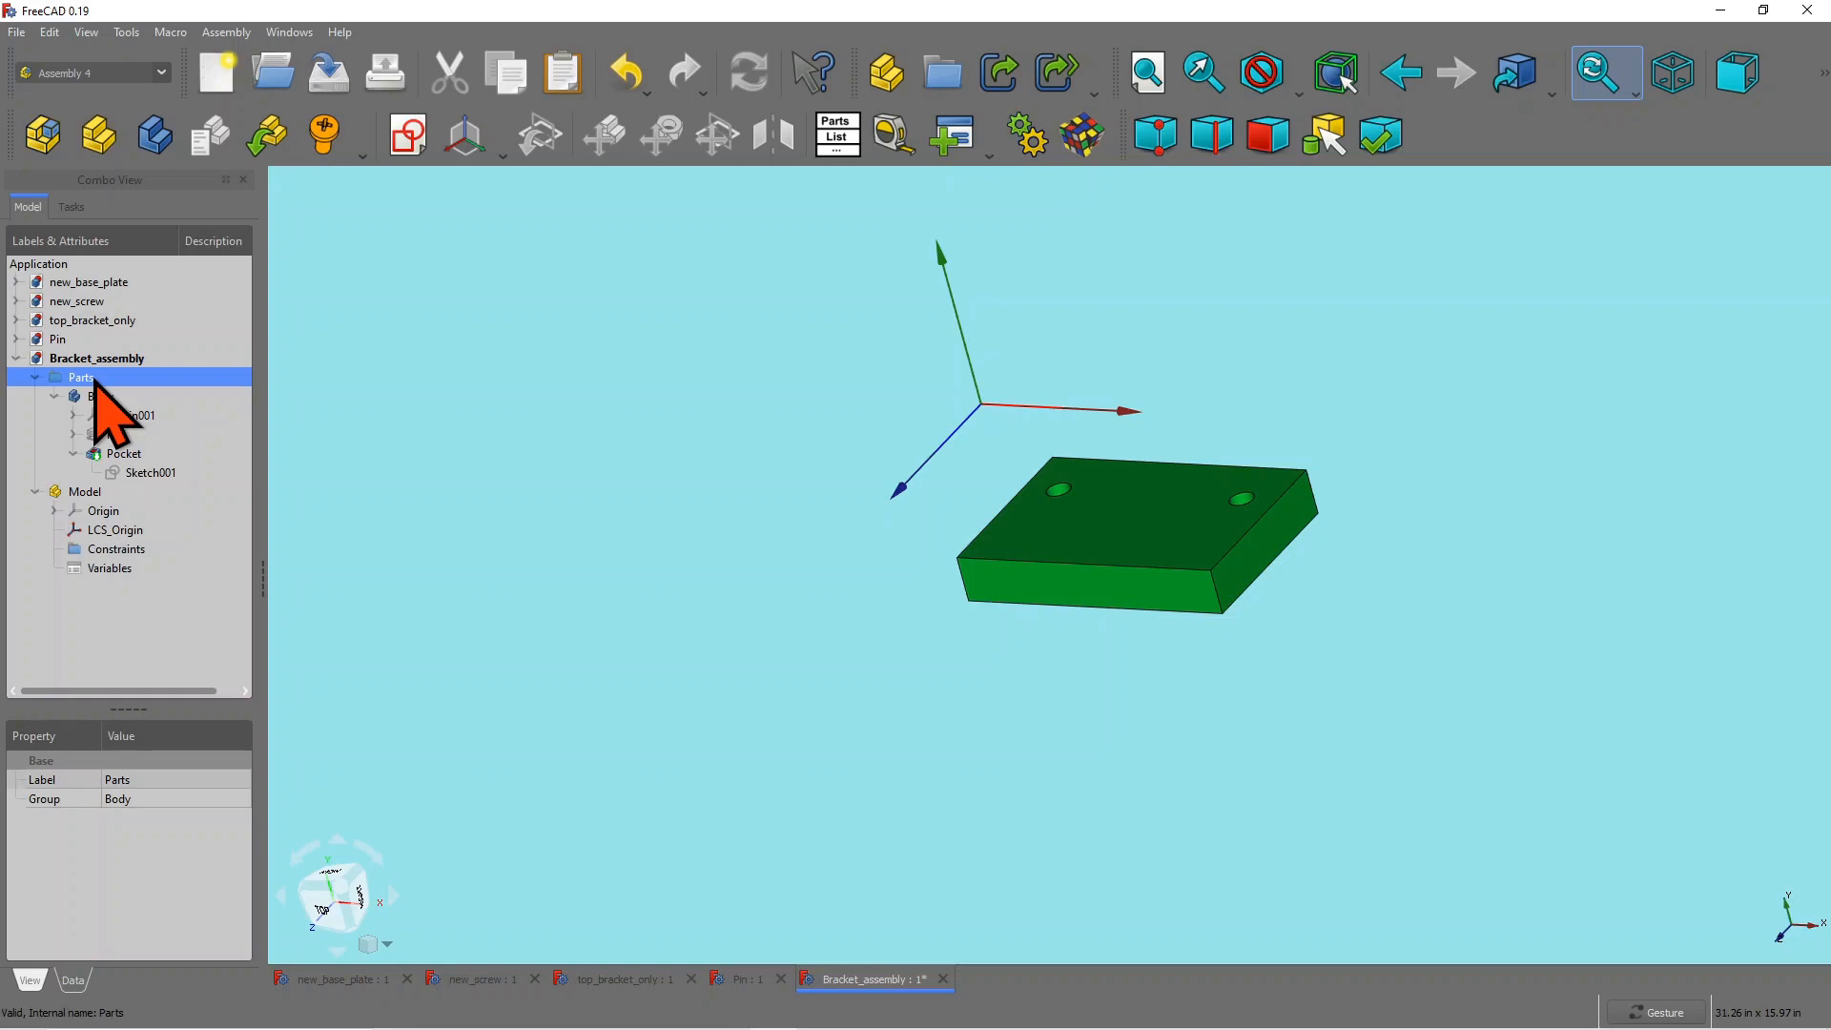
pyautogui.click(100, 398)
pyautogui.rightClick(100, 398)
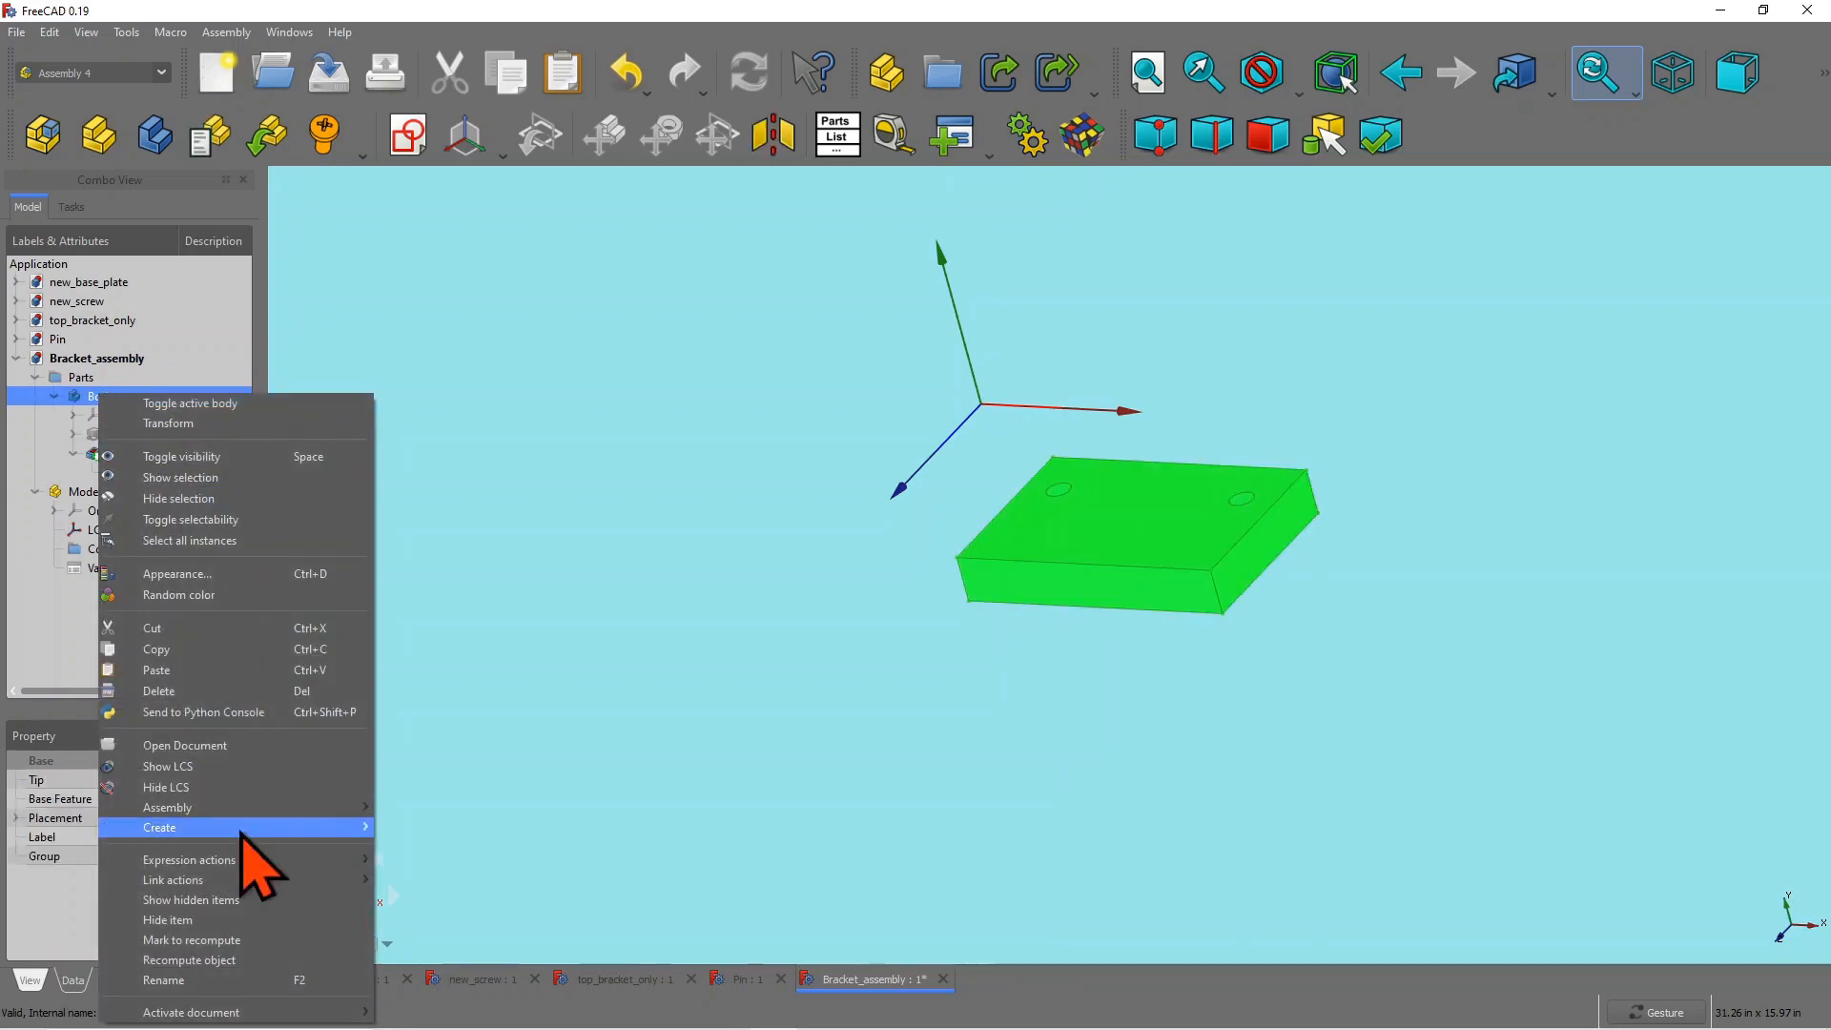
pyautogui.click(229, 981)
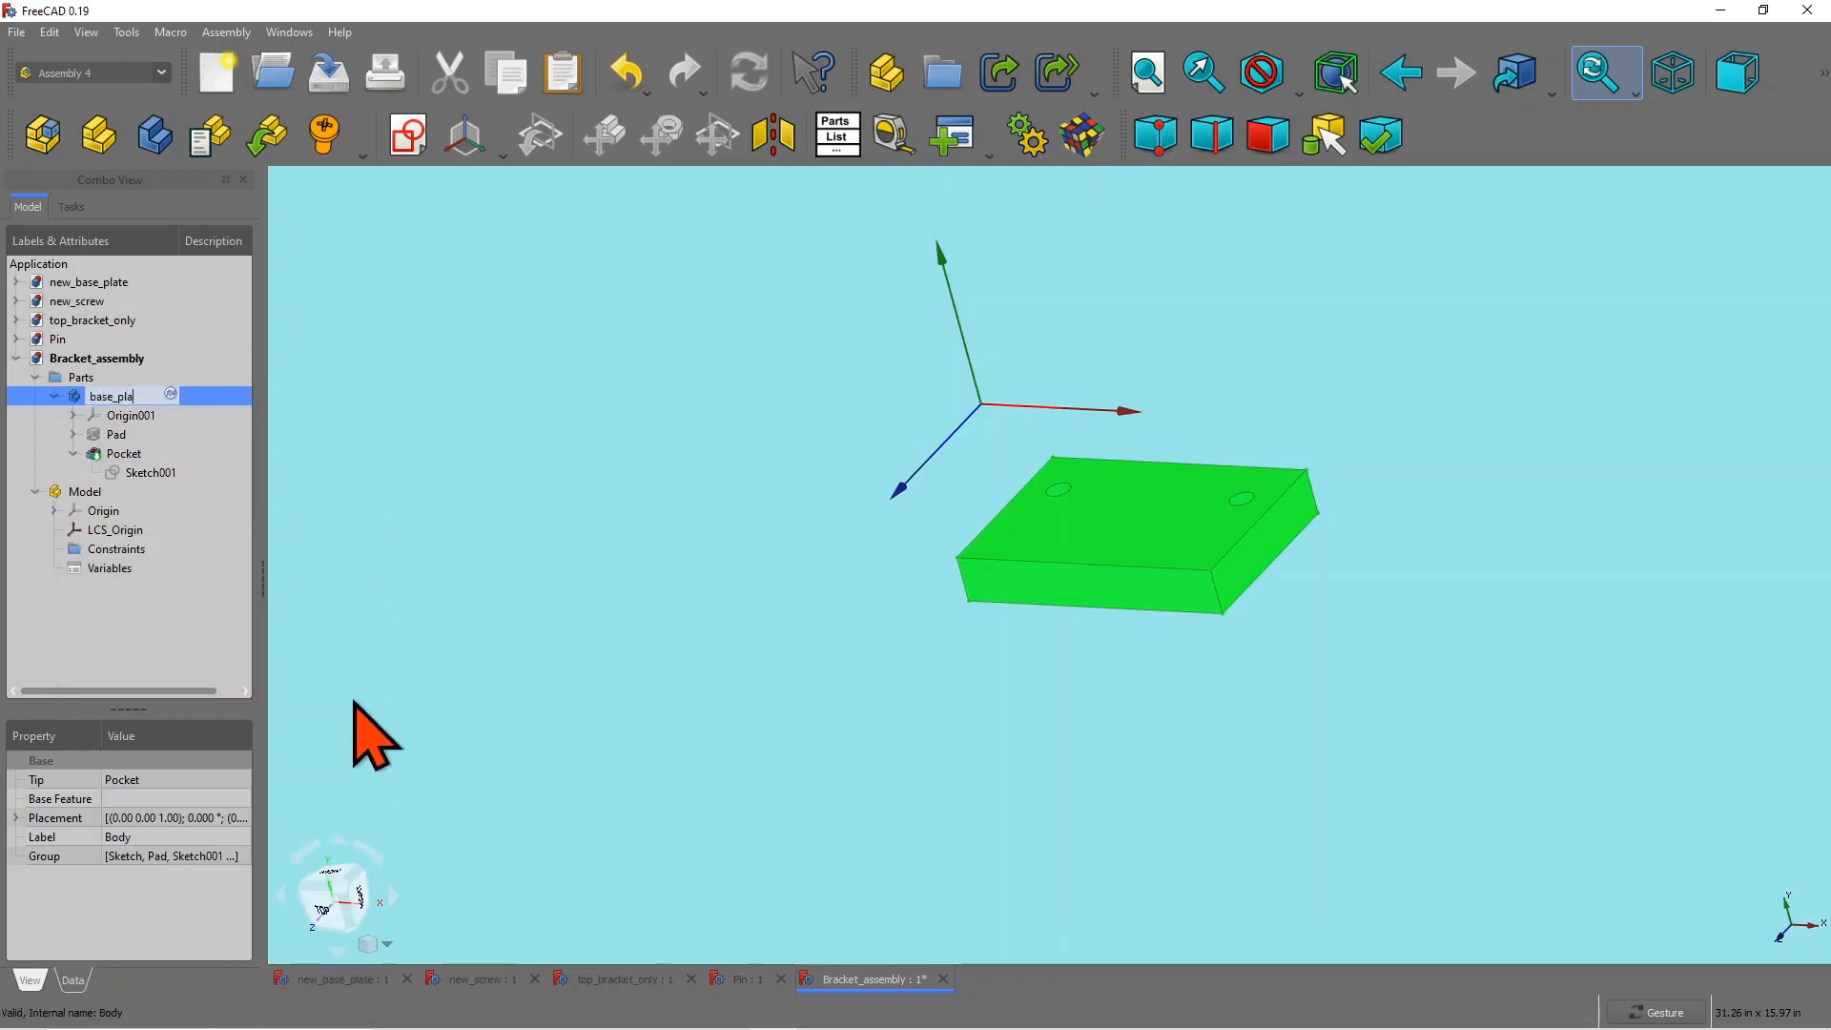
pyautogui.write('base_plate')
pyautogui.click(181, 629)
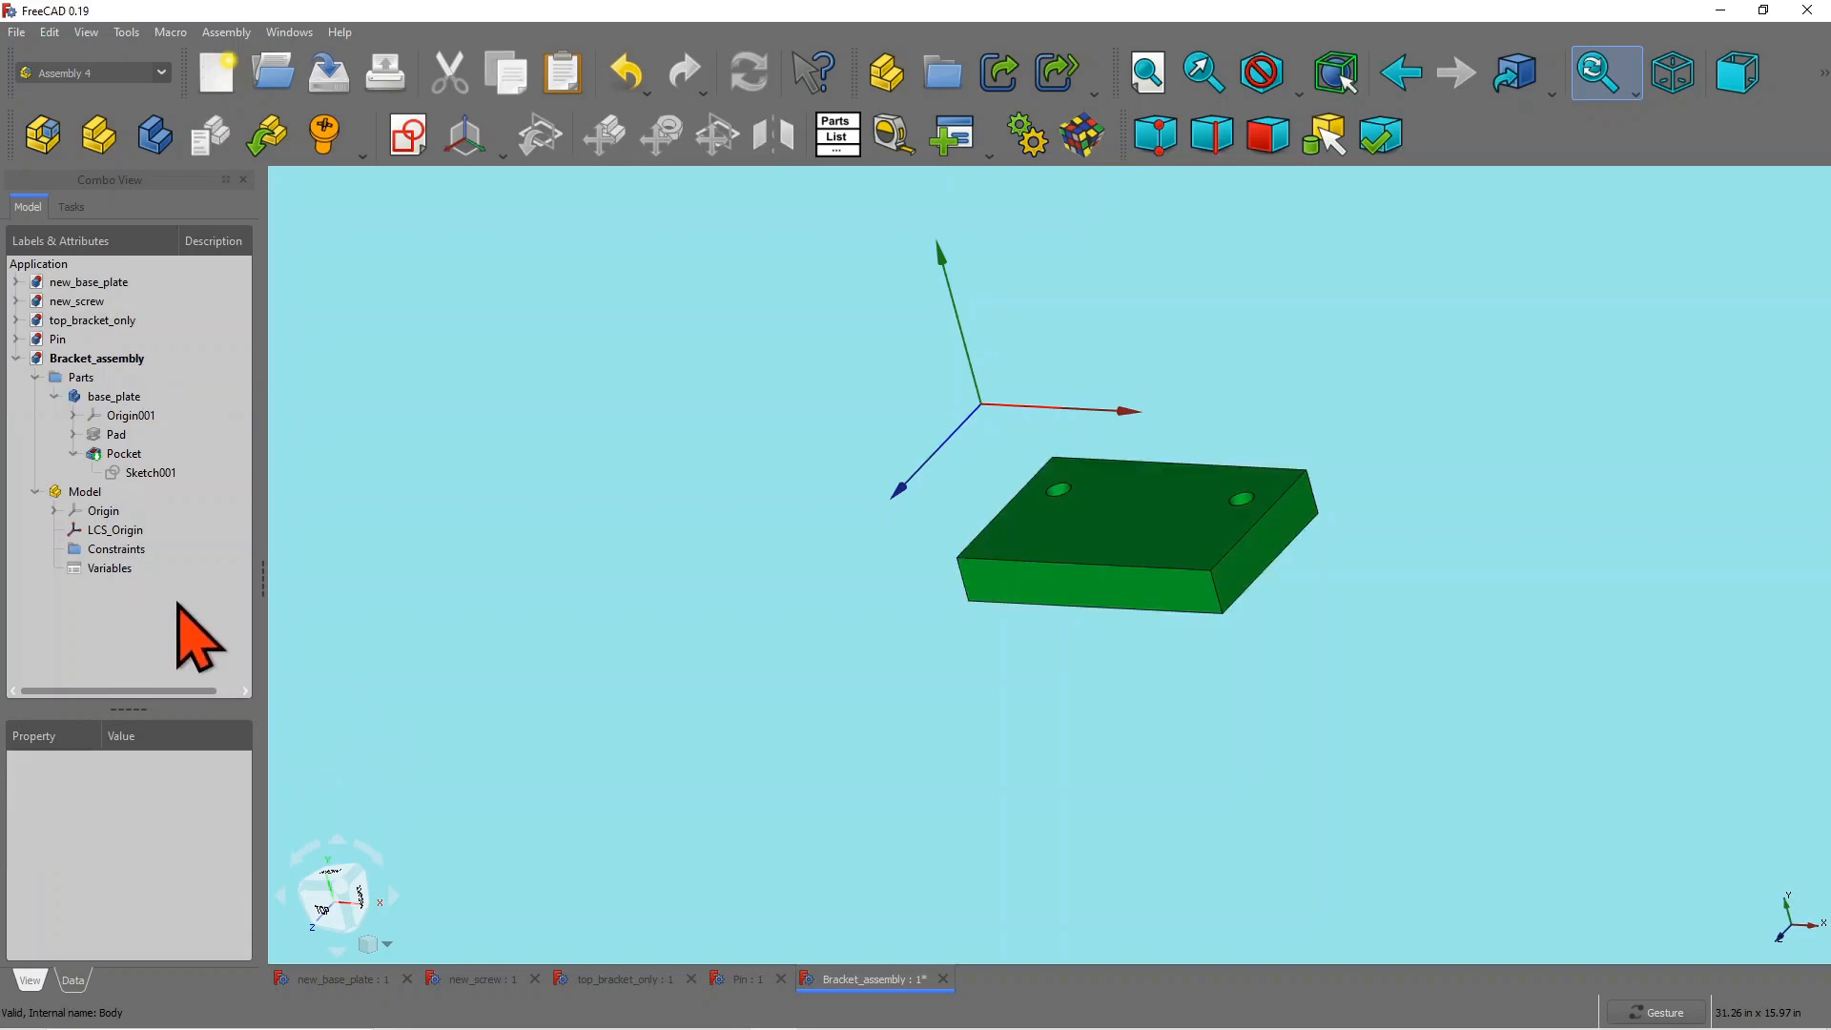
# Step: Close the new_base_plate document
pyautogui.doubleClick(120, 282)
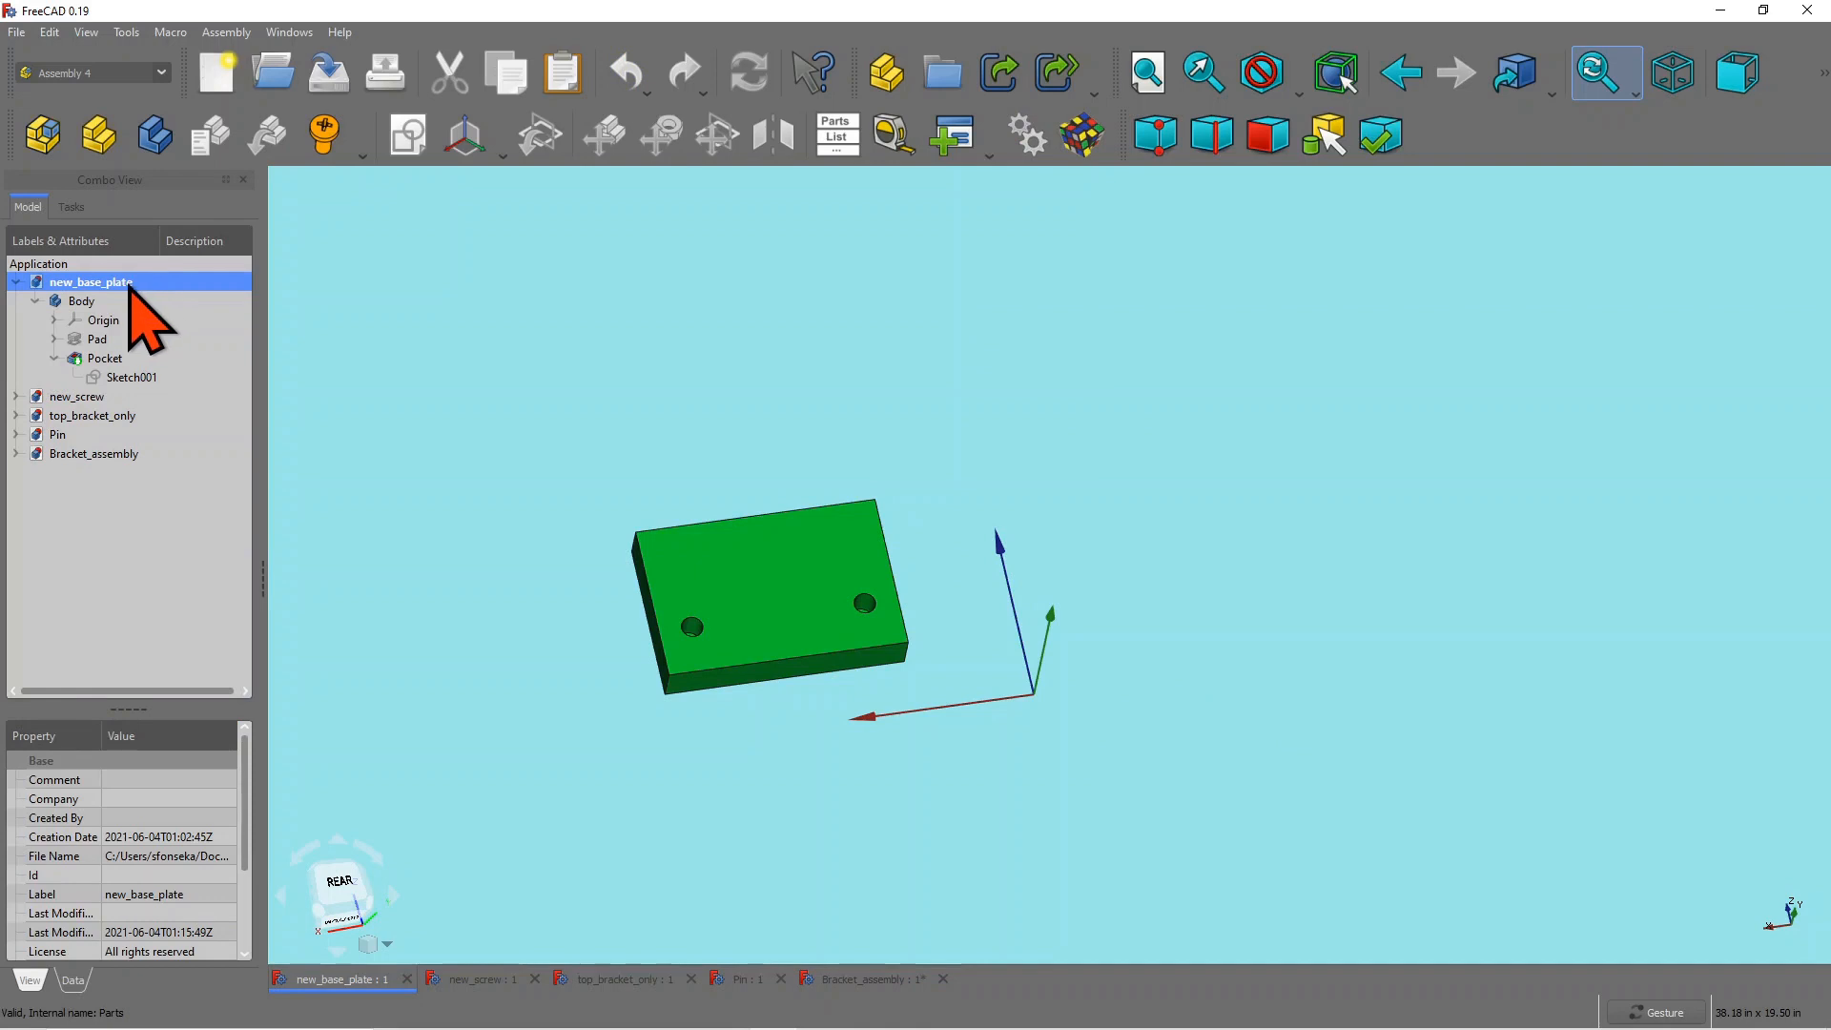
pyautogui.click(18, 31)
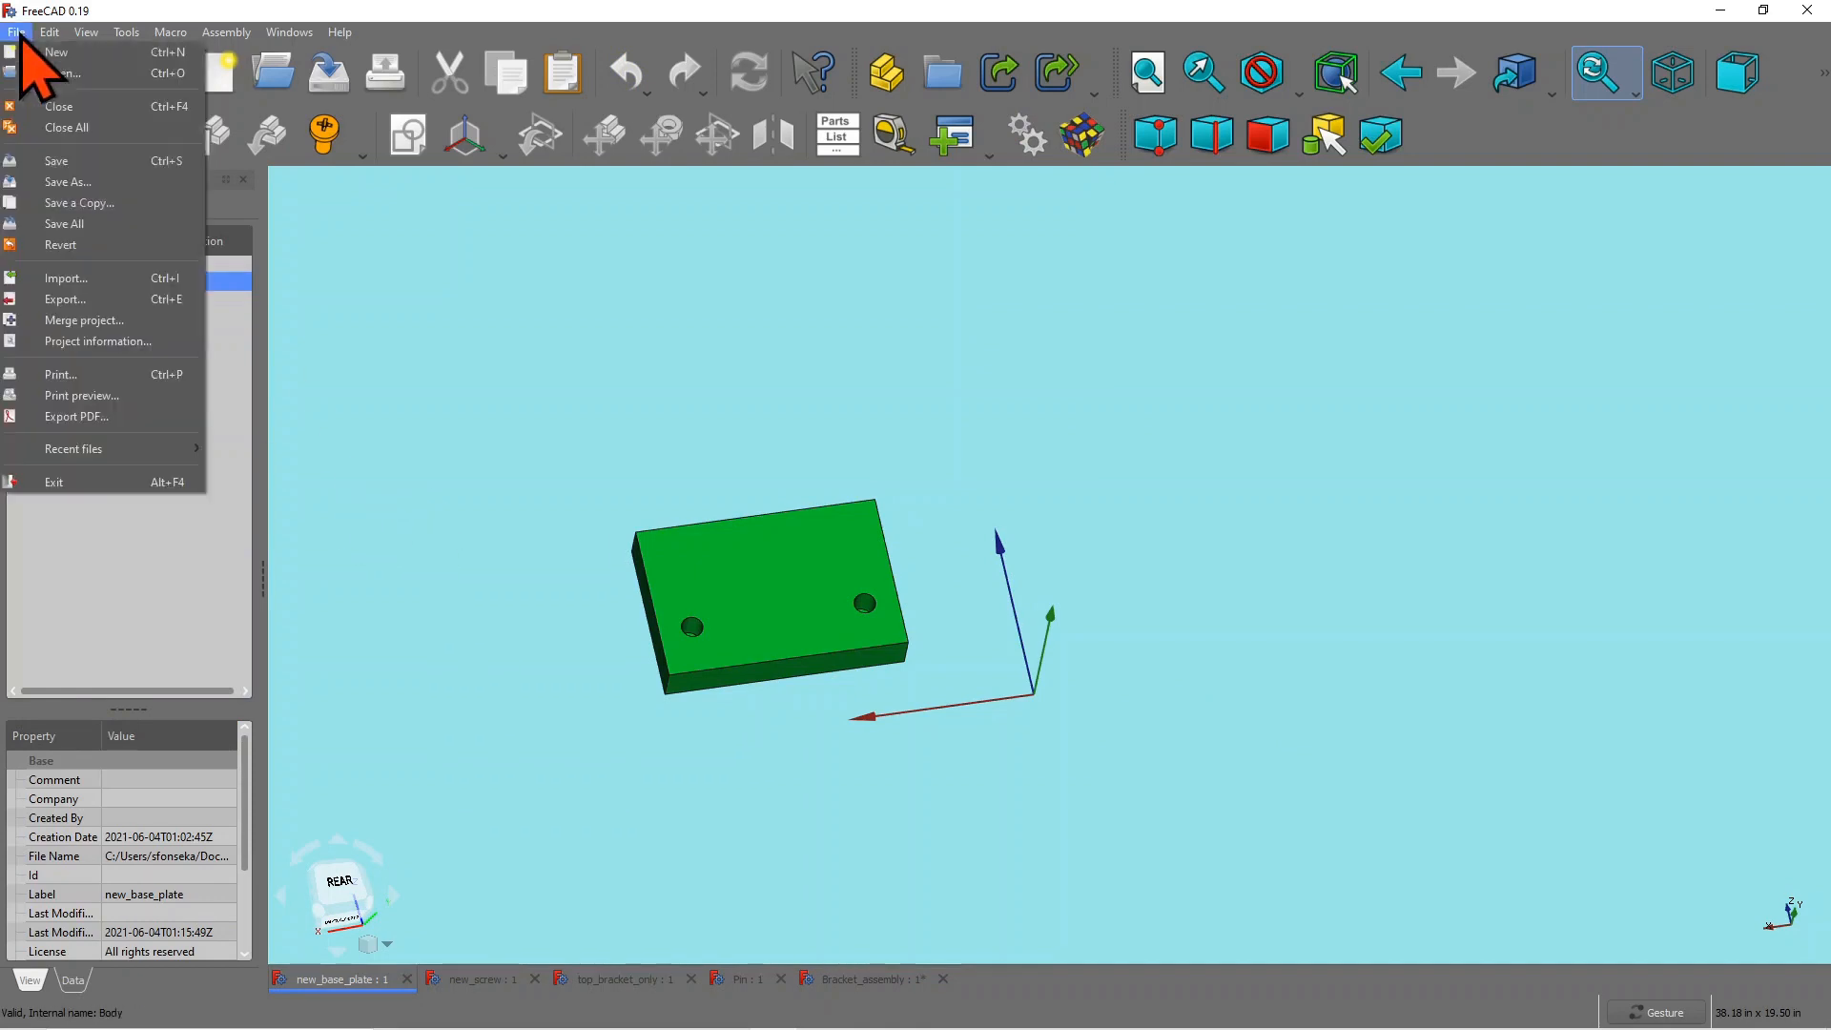
pyautogui.click(59, 106)
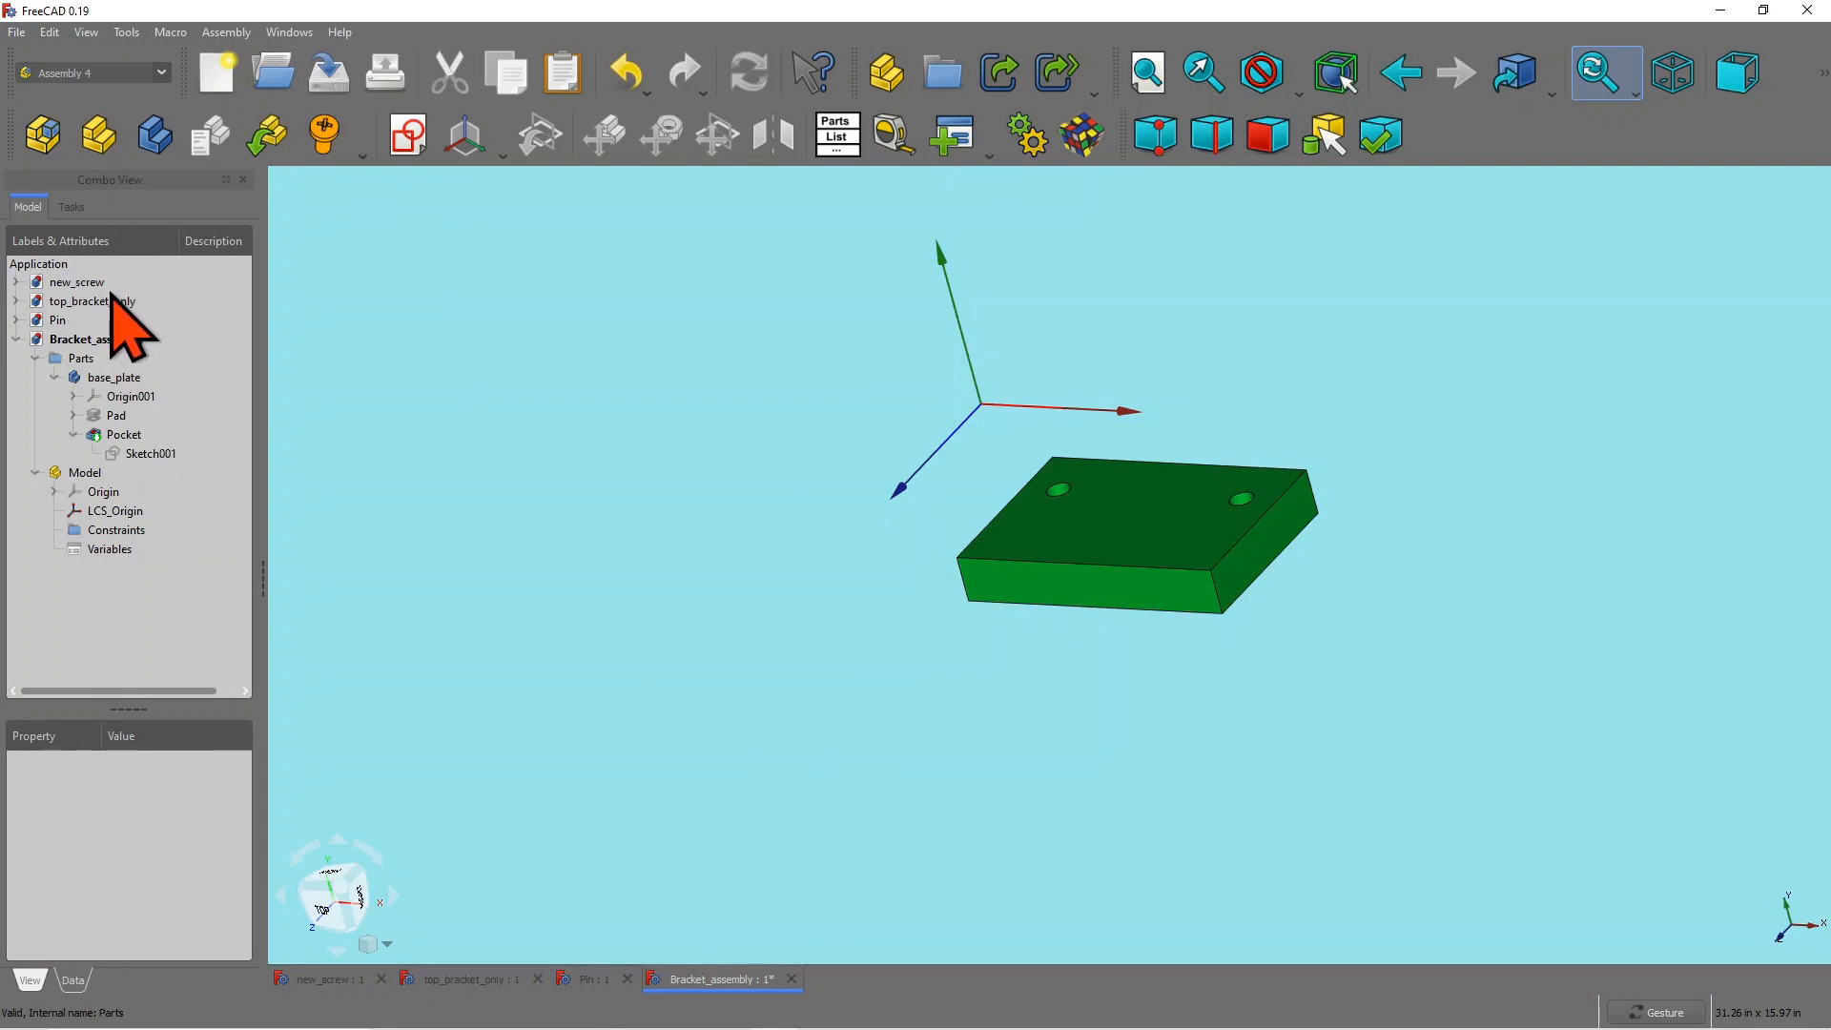
# Step: Copy the Body of the new_screw document together with all its dependencies
pyautogui.click(17, 282)
pyautogui.click(84, 301)
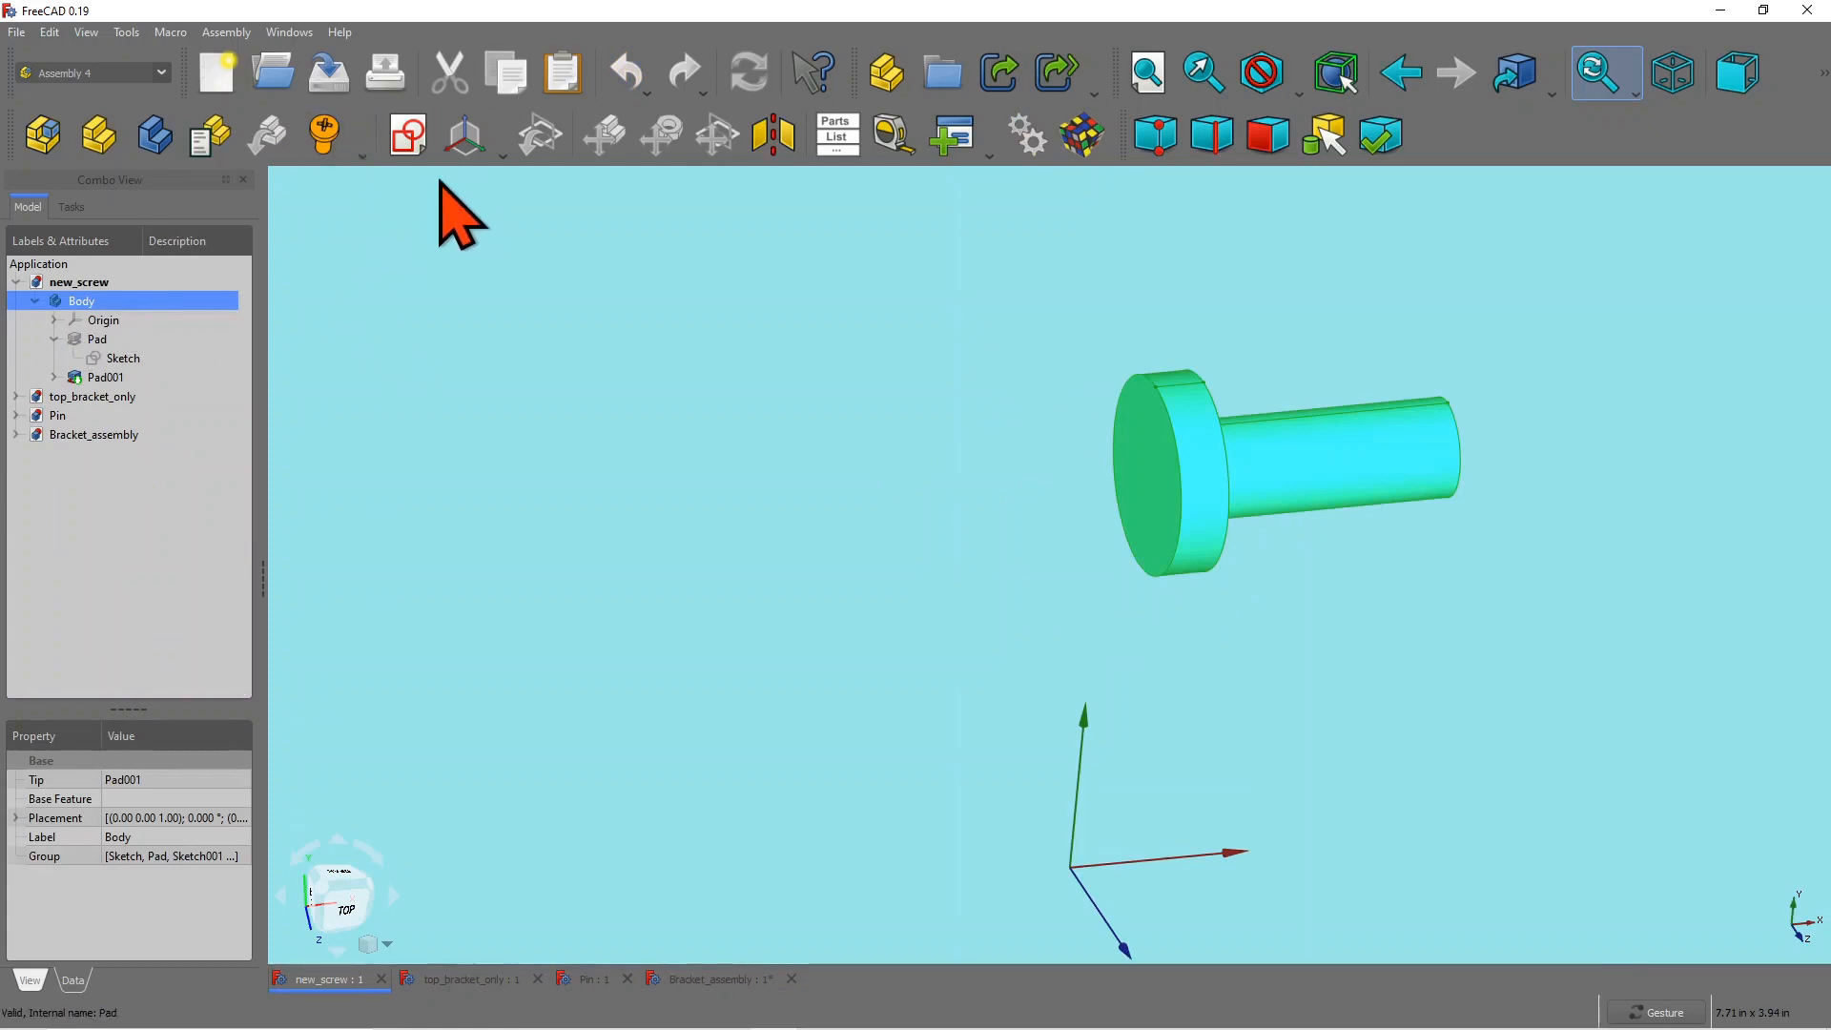
pyautogui.click(503, 80)
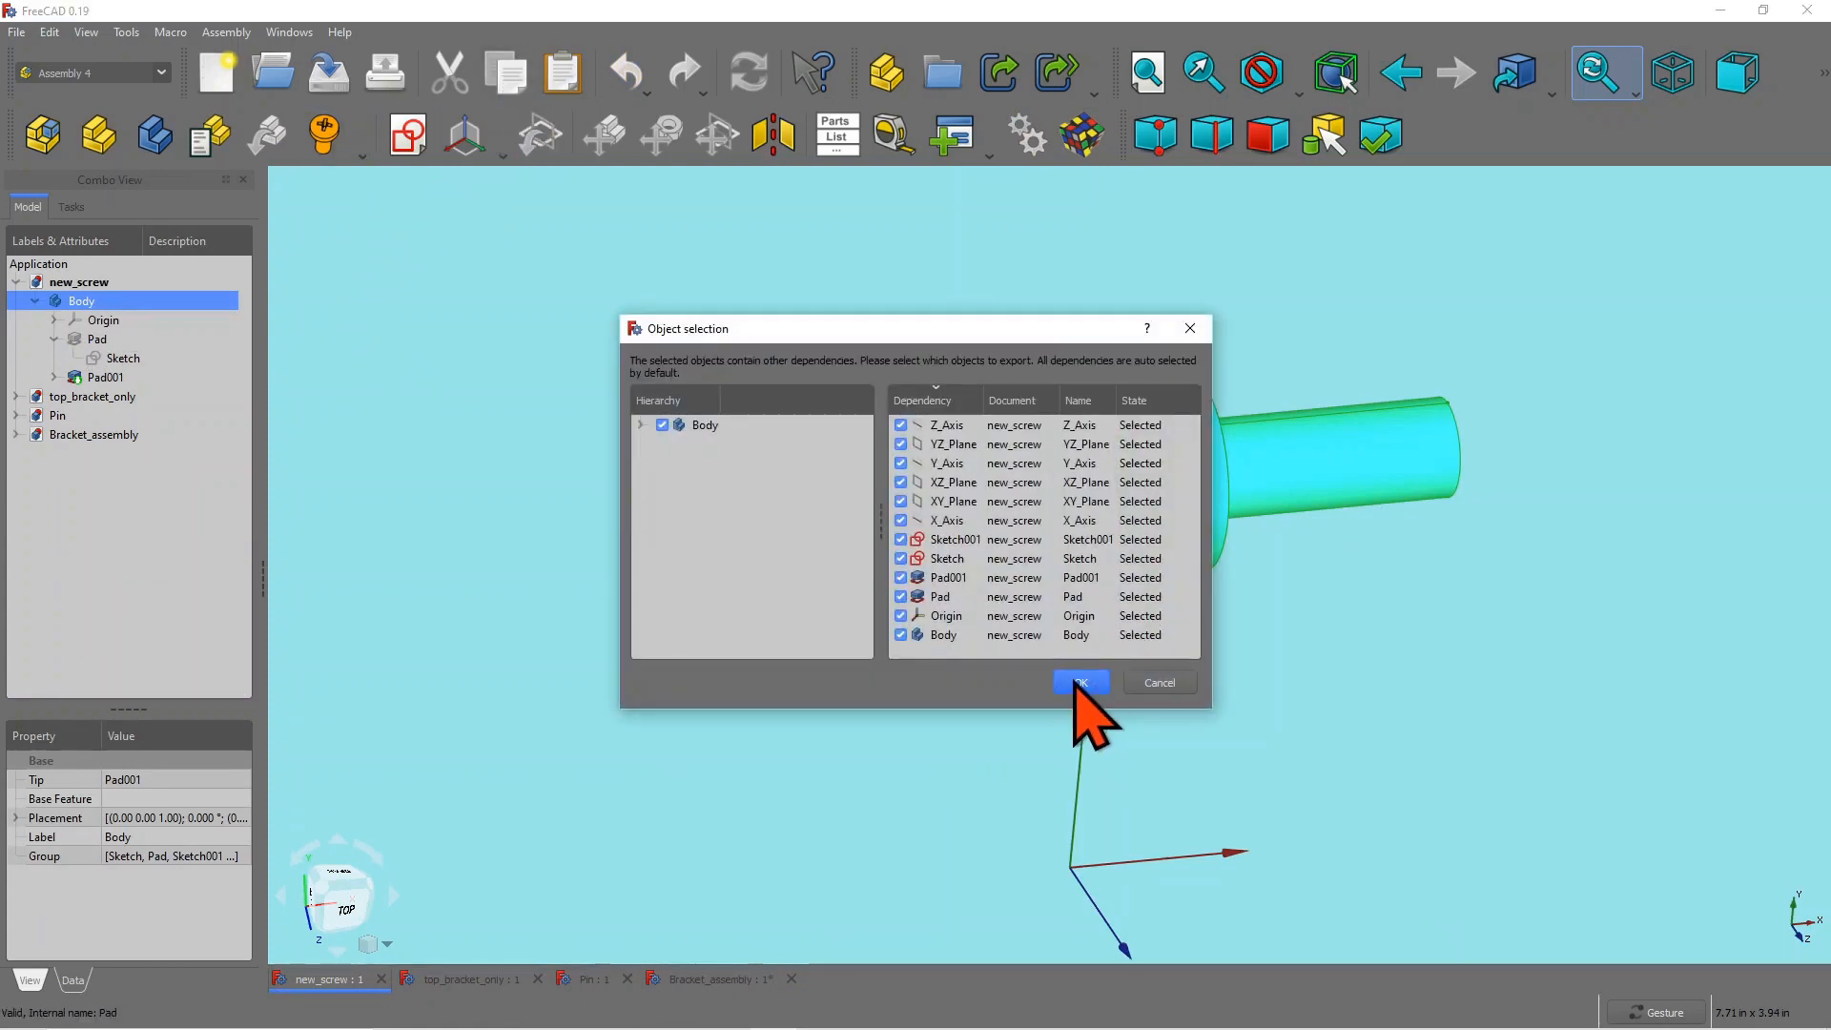
pyautogui.click(1087, 685)
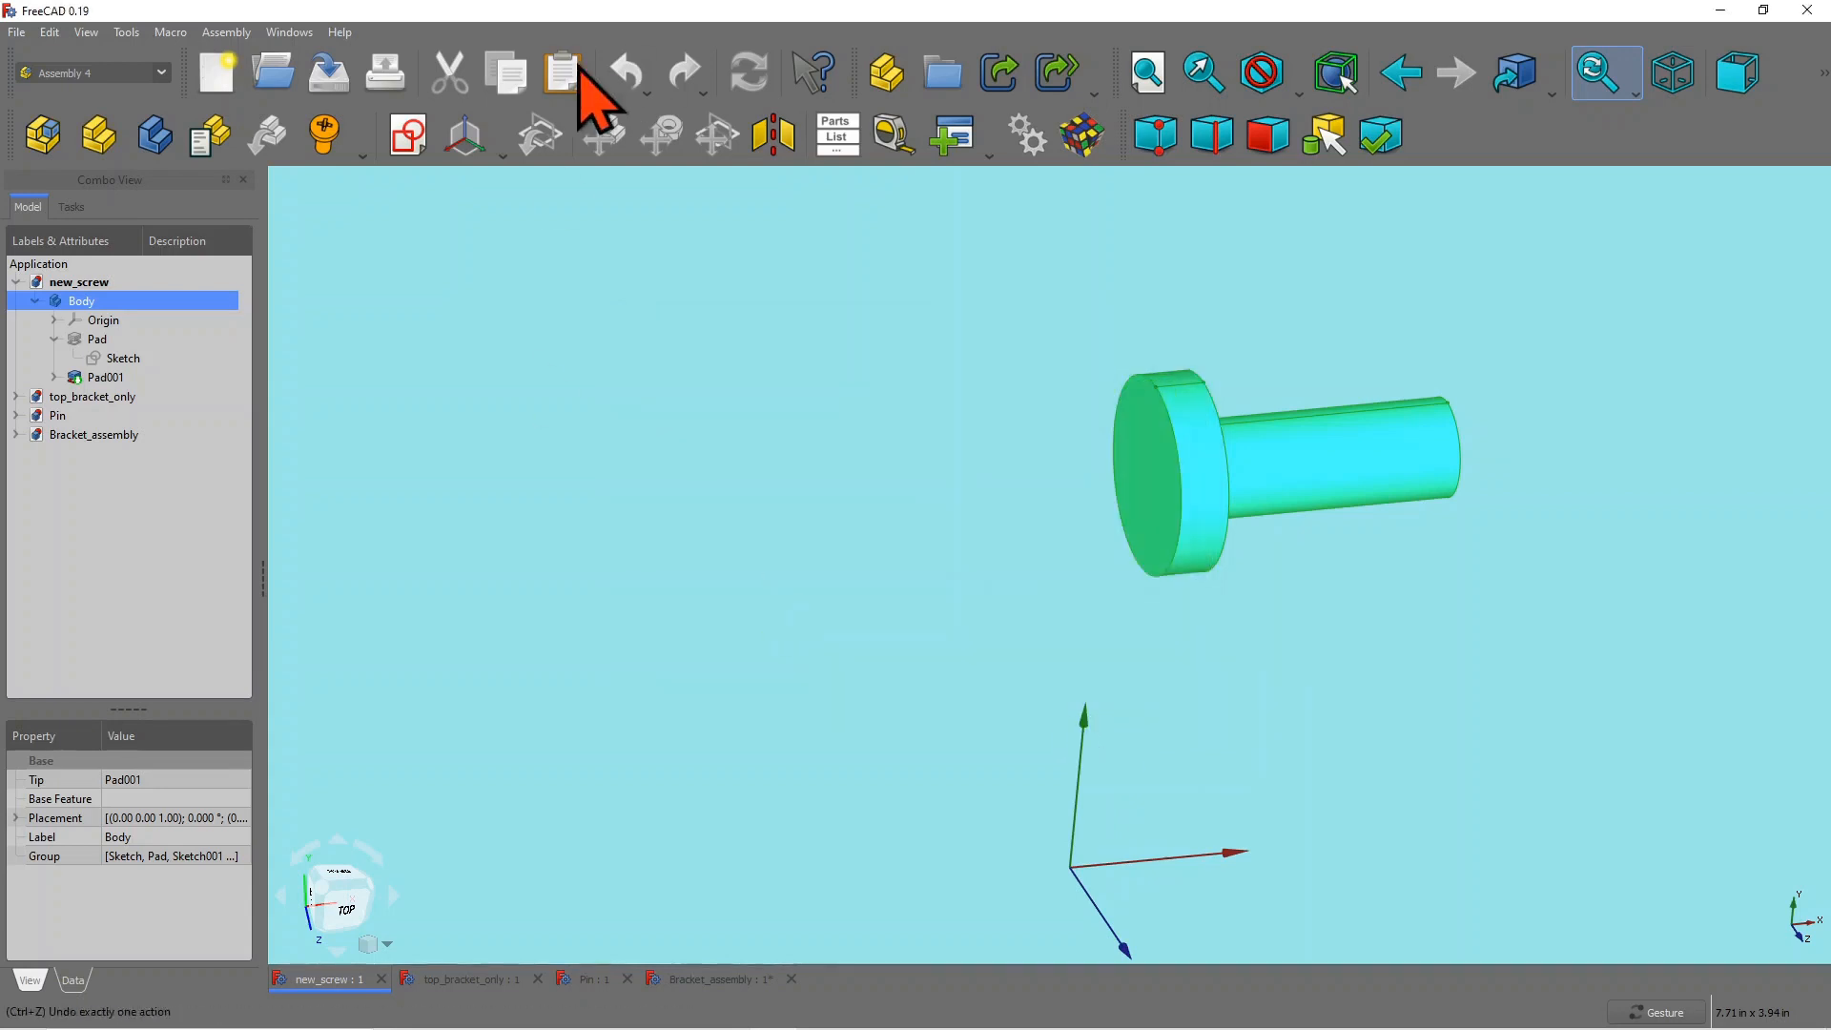
# Step: Paste the copied screw body into the Parts group of Bracket_assembly
pyautogui.click(16, 434)
pyautogui.click(80, 454)
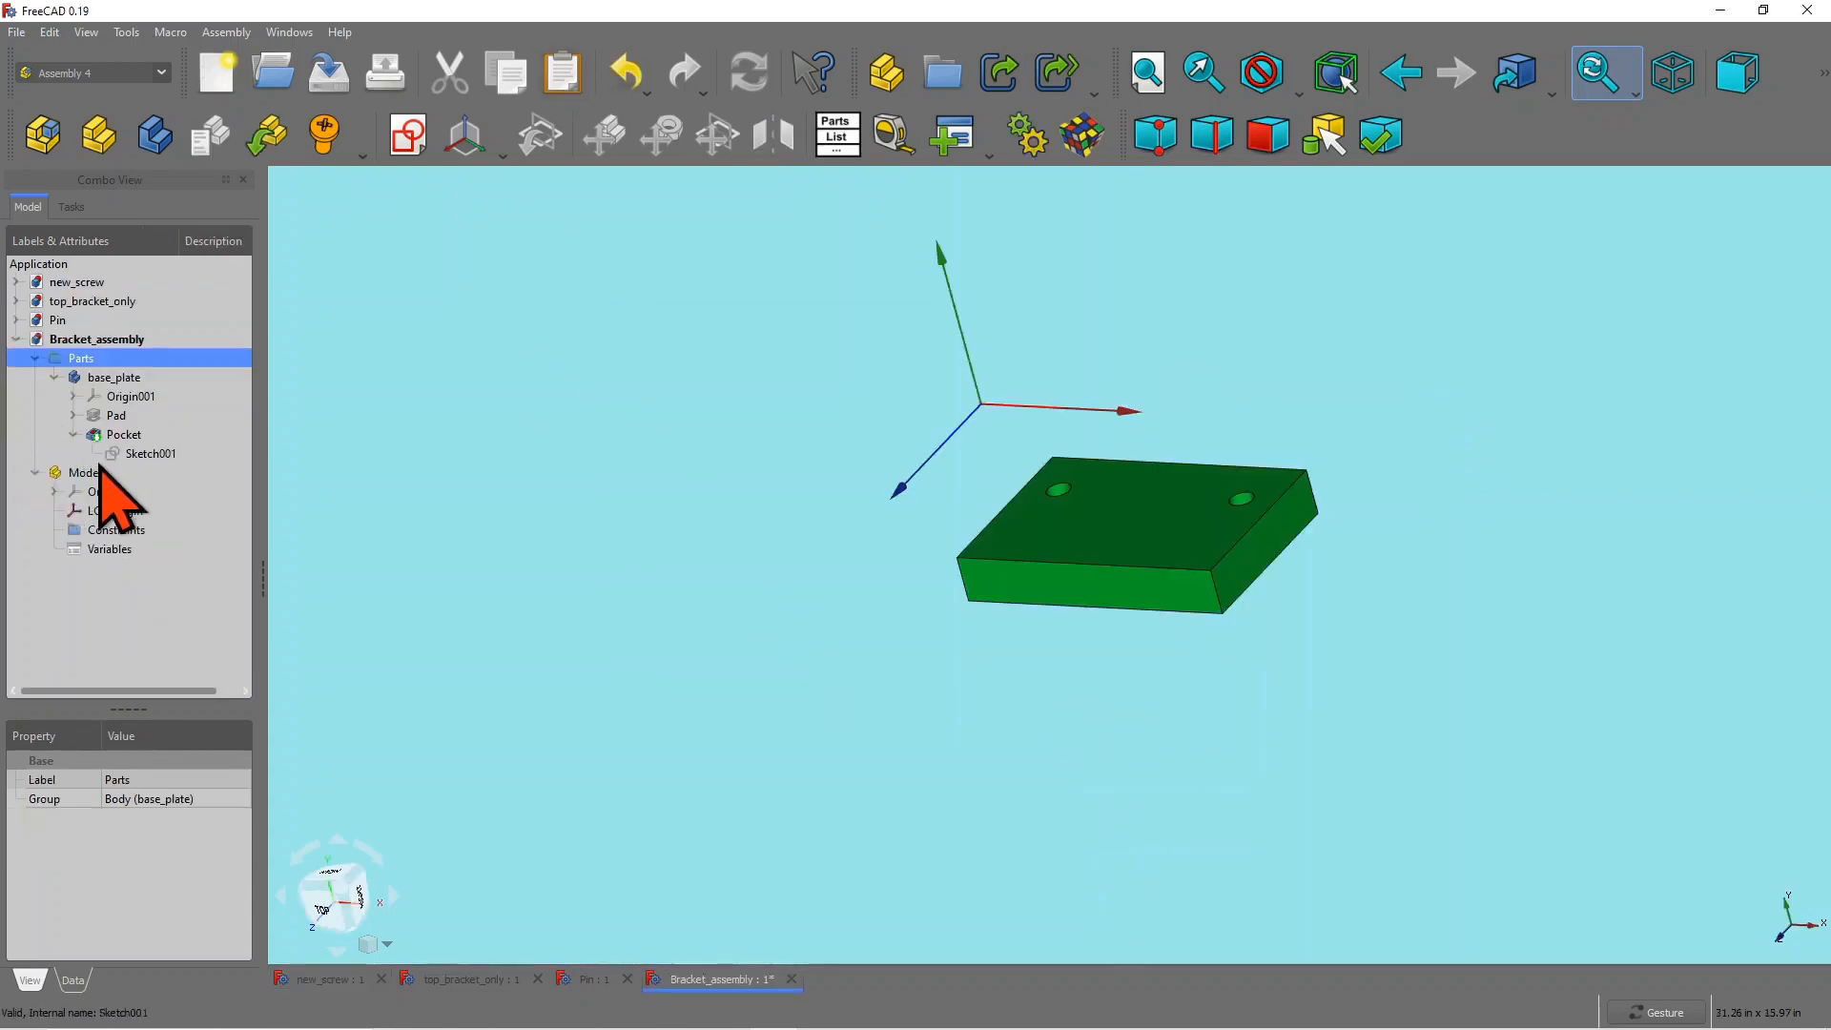
pyautogui.click(564, 85)
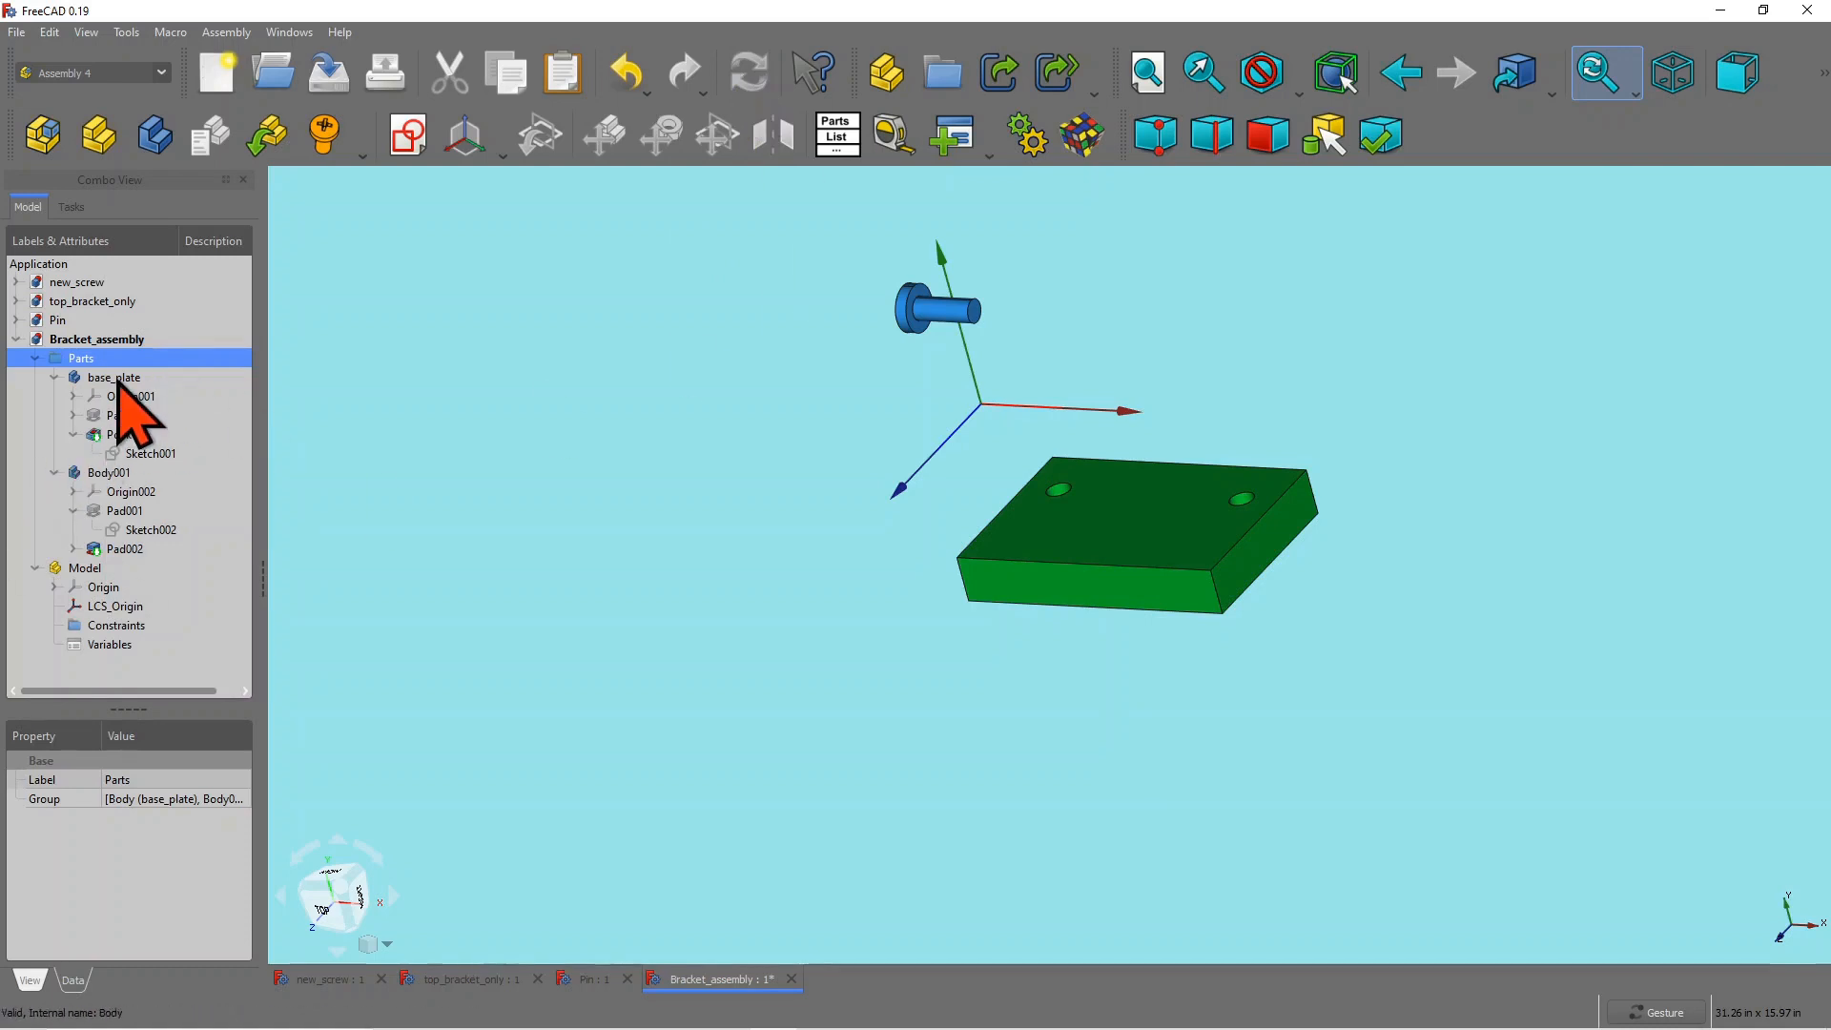
# Step: Rename the pasted screw body in the Parts group as Screw
pyautogui.click(115, 473)
pyautogui.rightClick(119, 475)
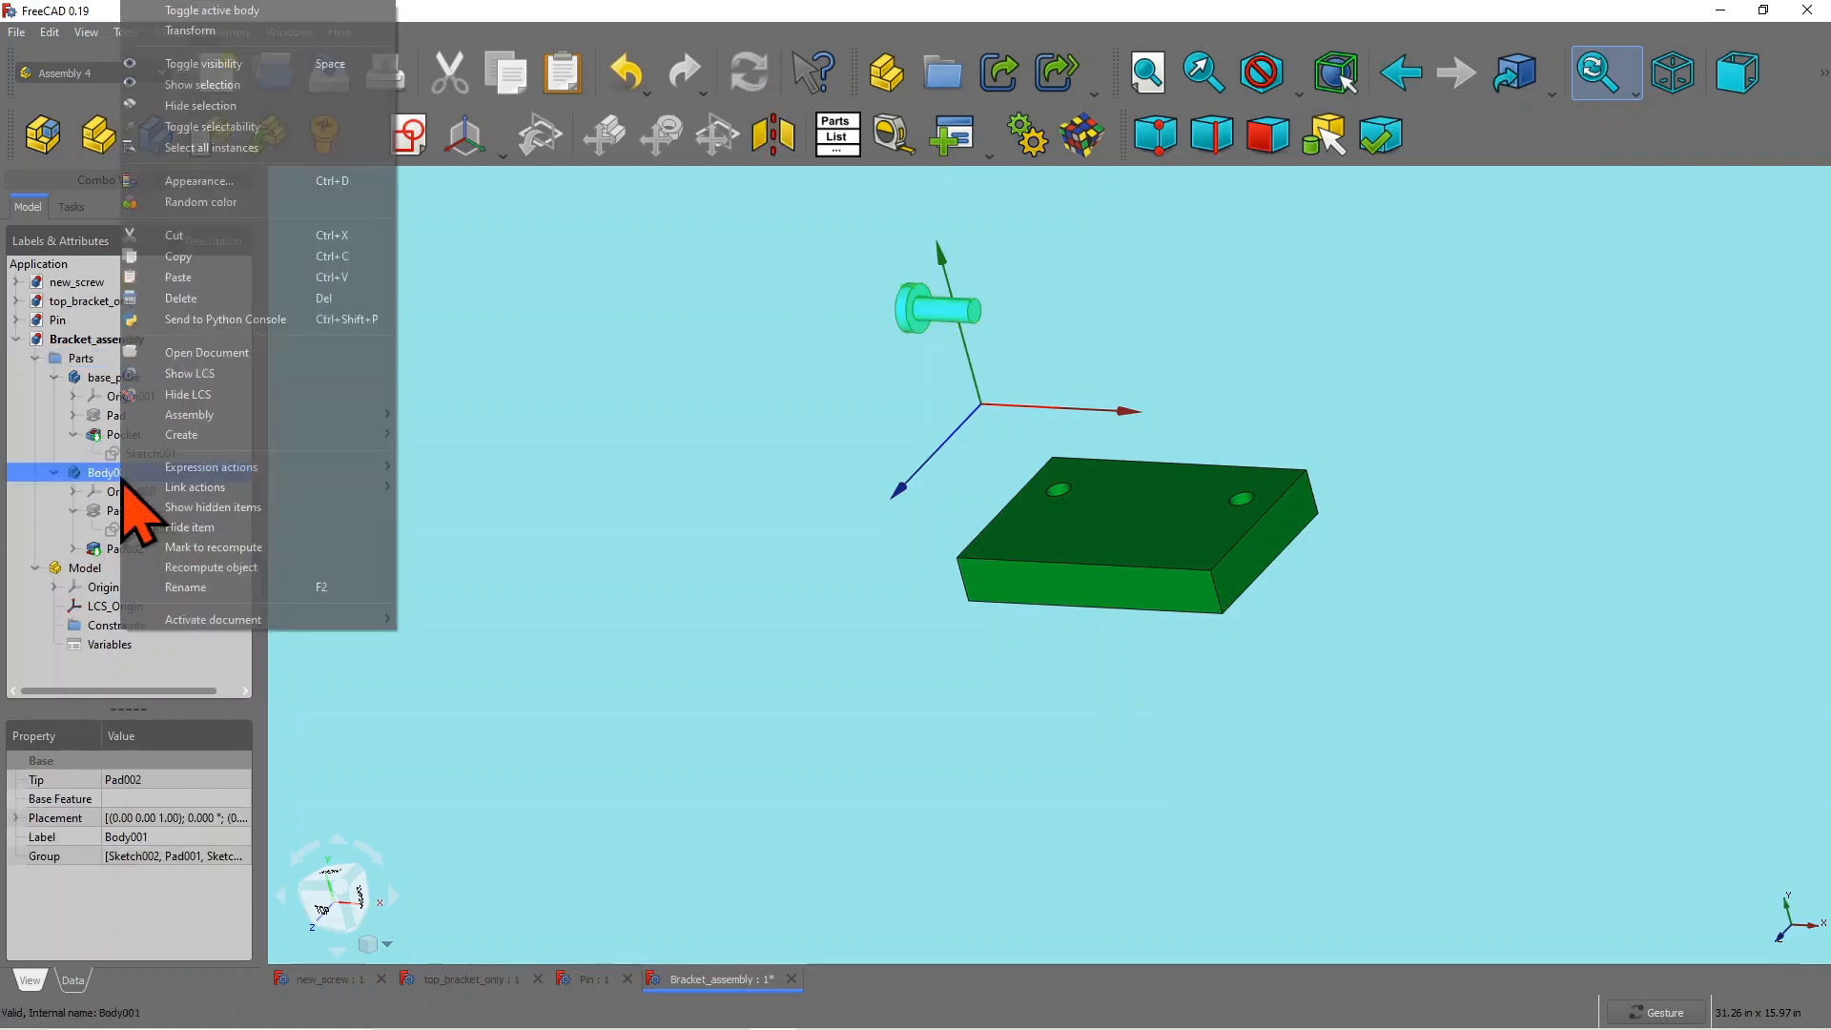
pyautogui.click(242, 587)
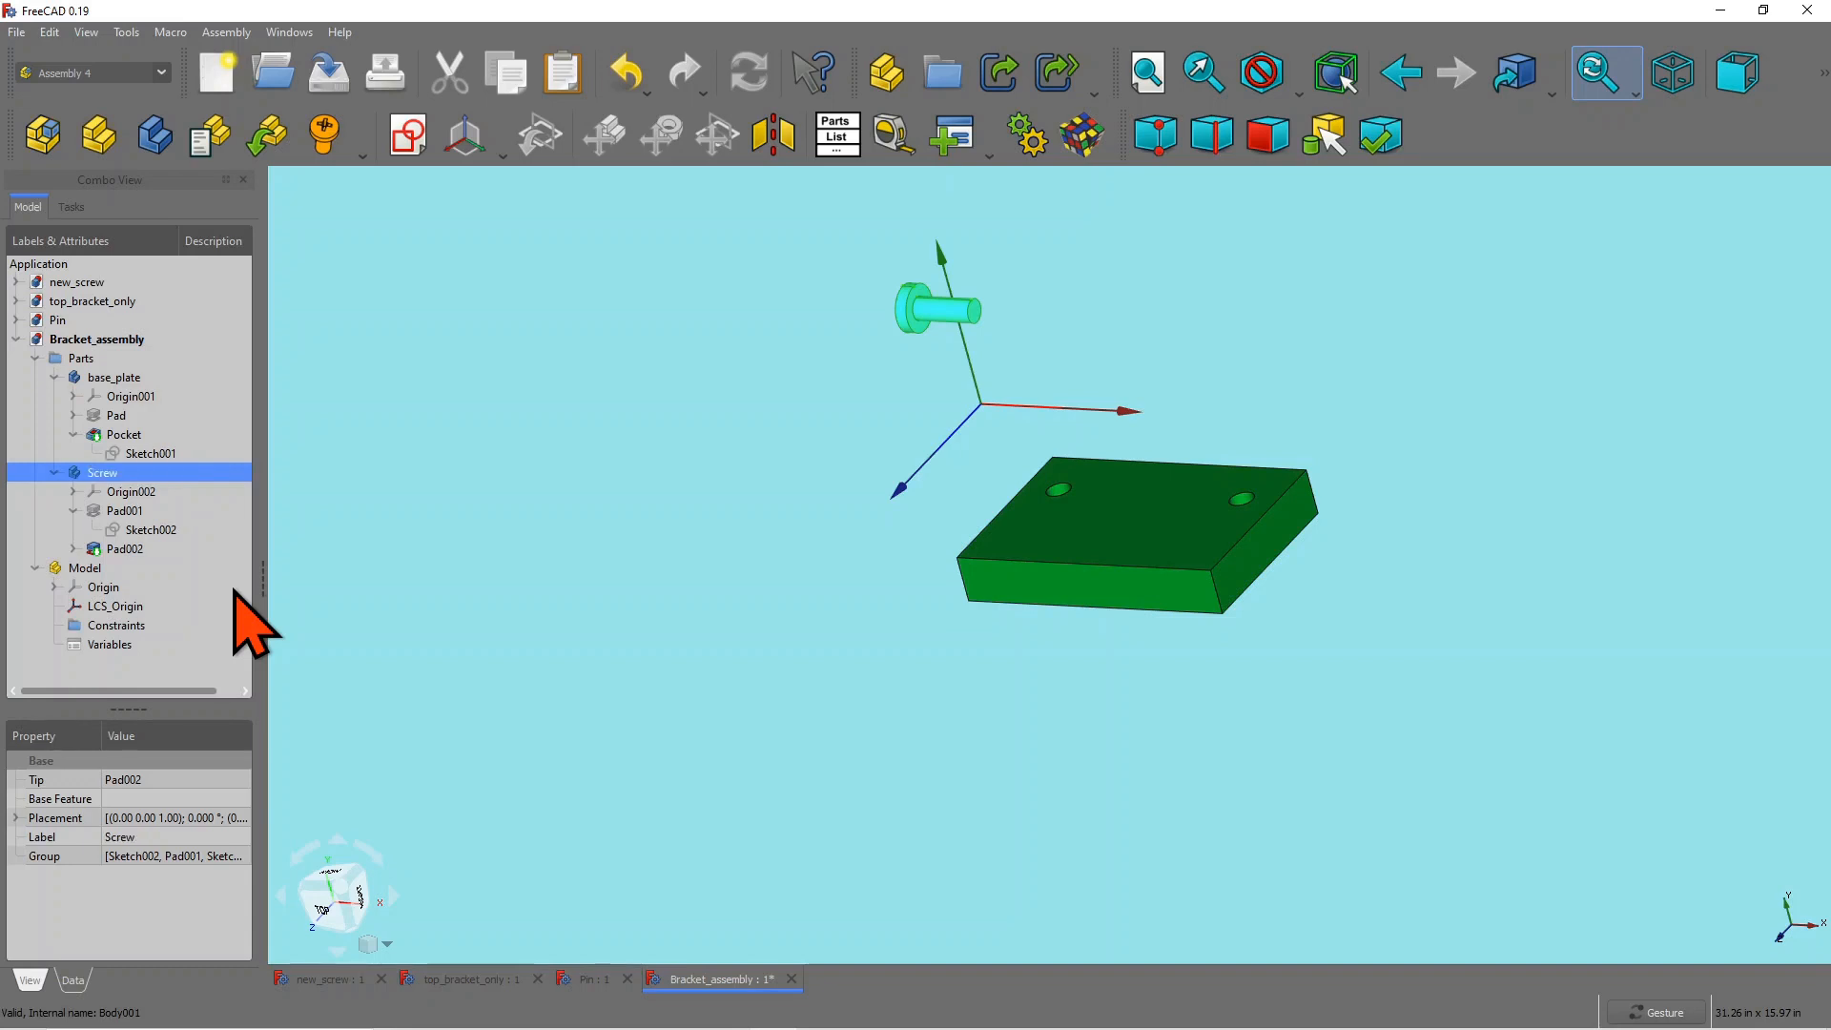
pyautogui.click(558, 372)
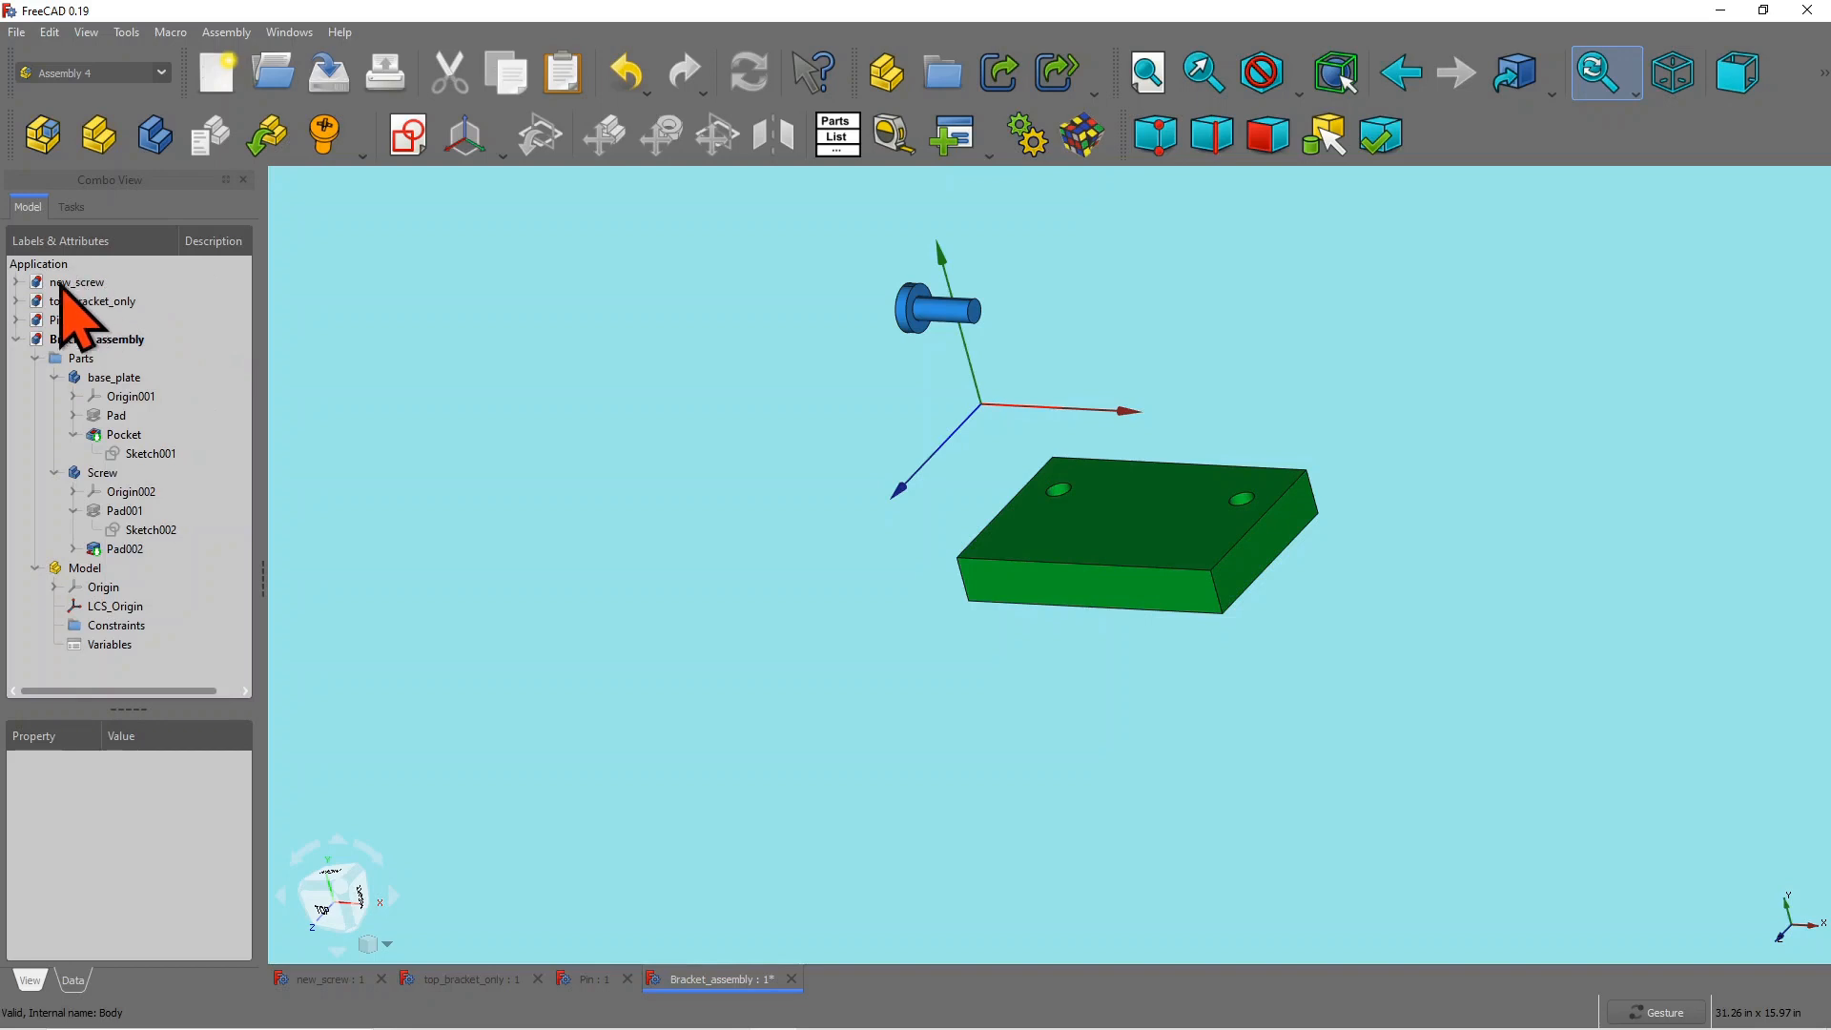
# Step: Activate the new_screw document and close it
pyautogui.doubleClick(74, 283)
pyautogui.rightClick(75, 283)
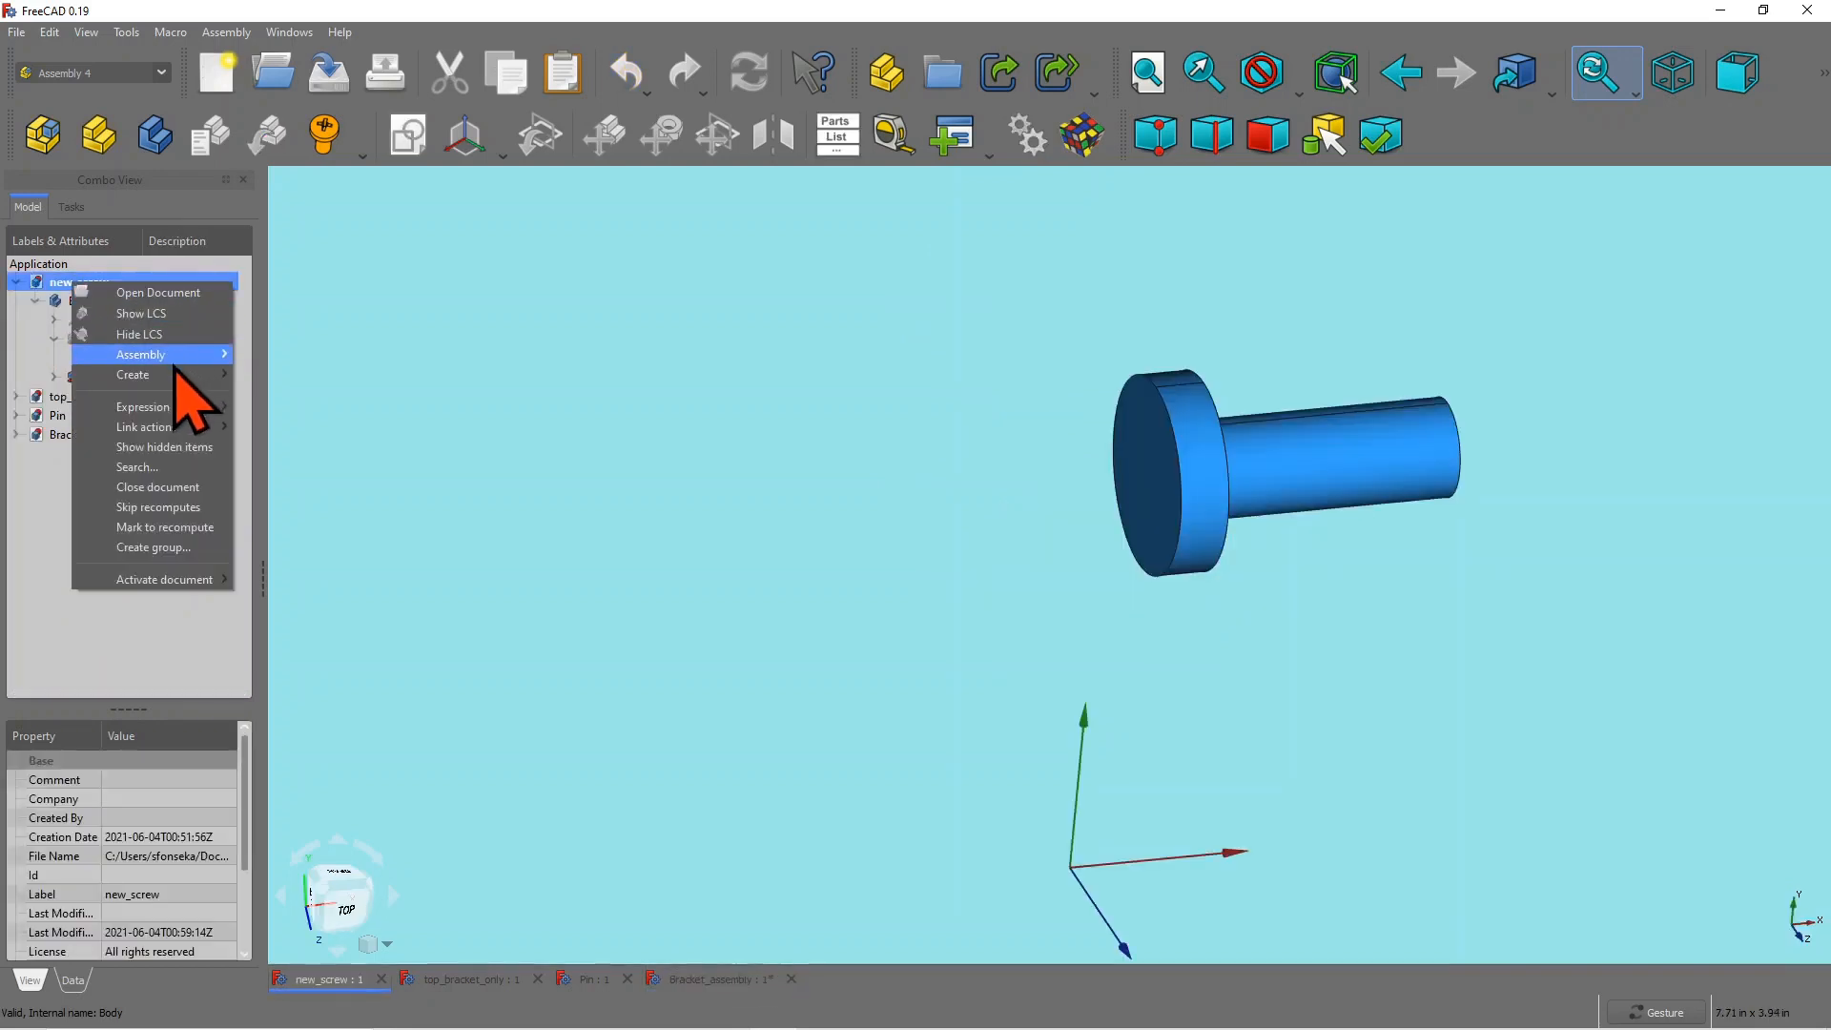
pyautogui.click(327, 360)
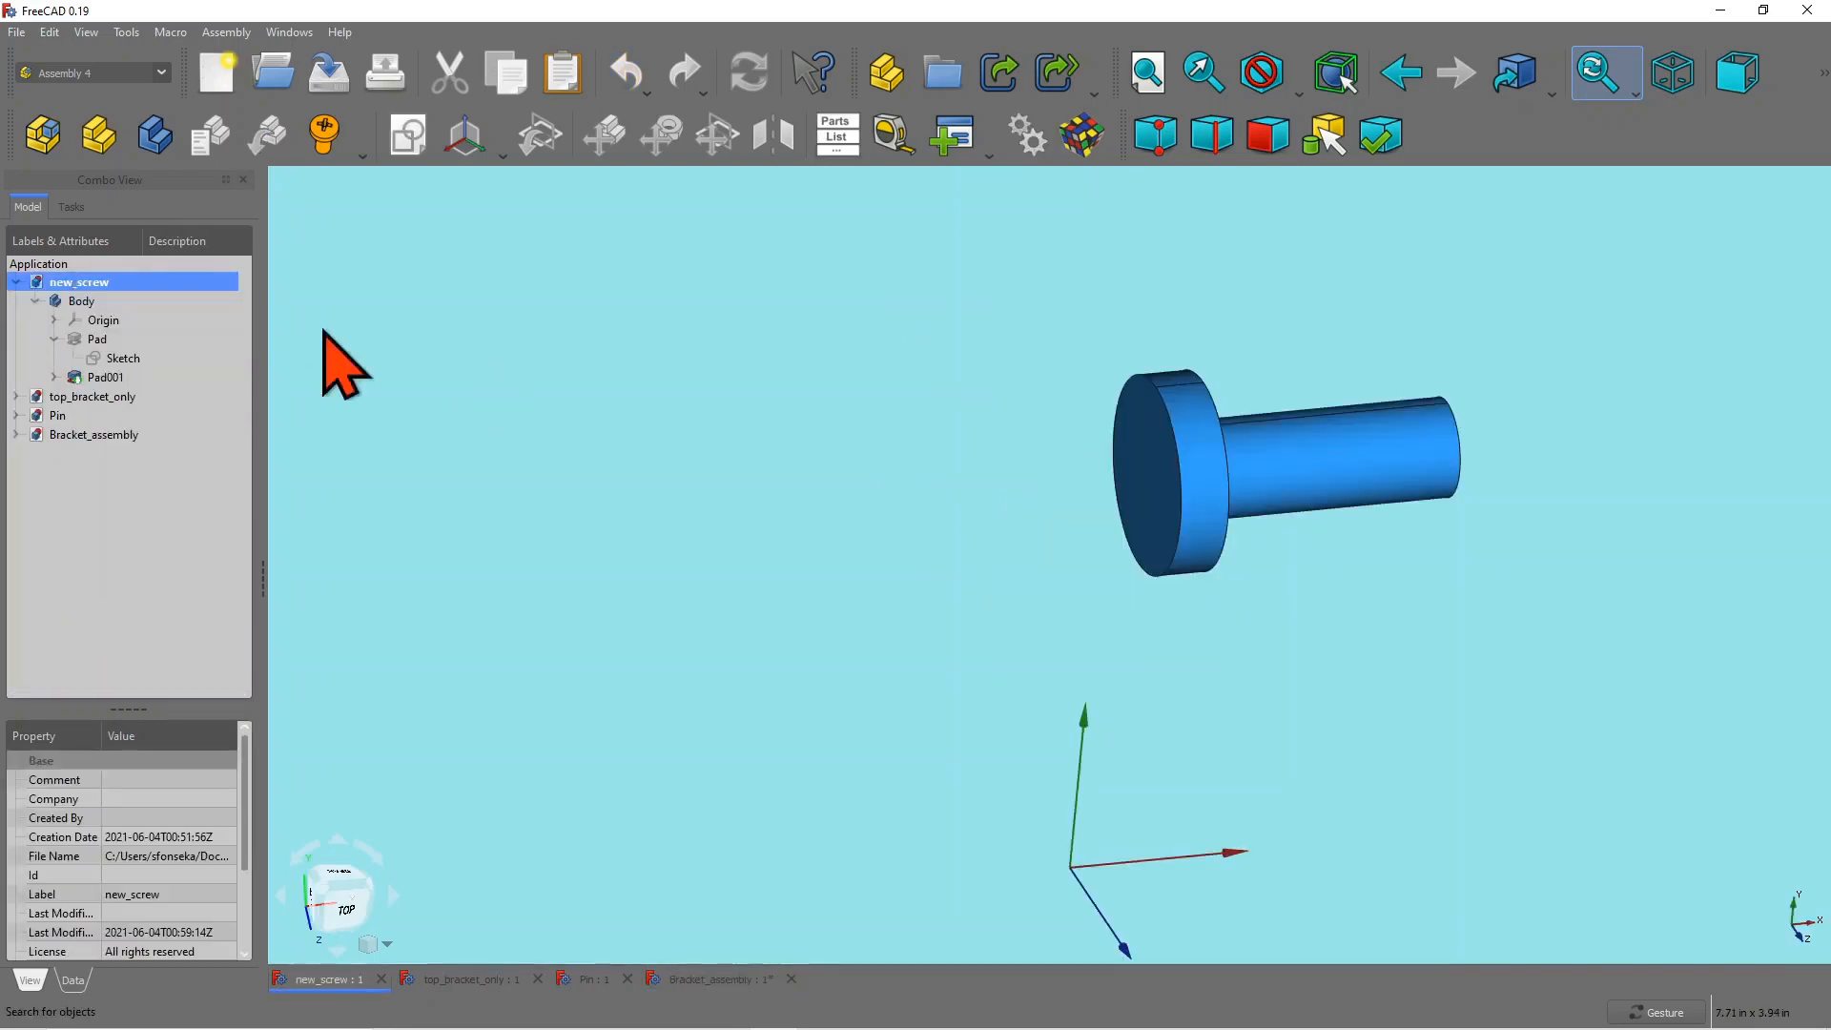
pyautogui.click(17, 31)
pyautogui.click(71, 106)
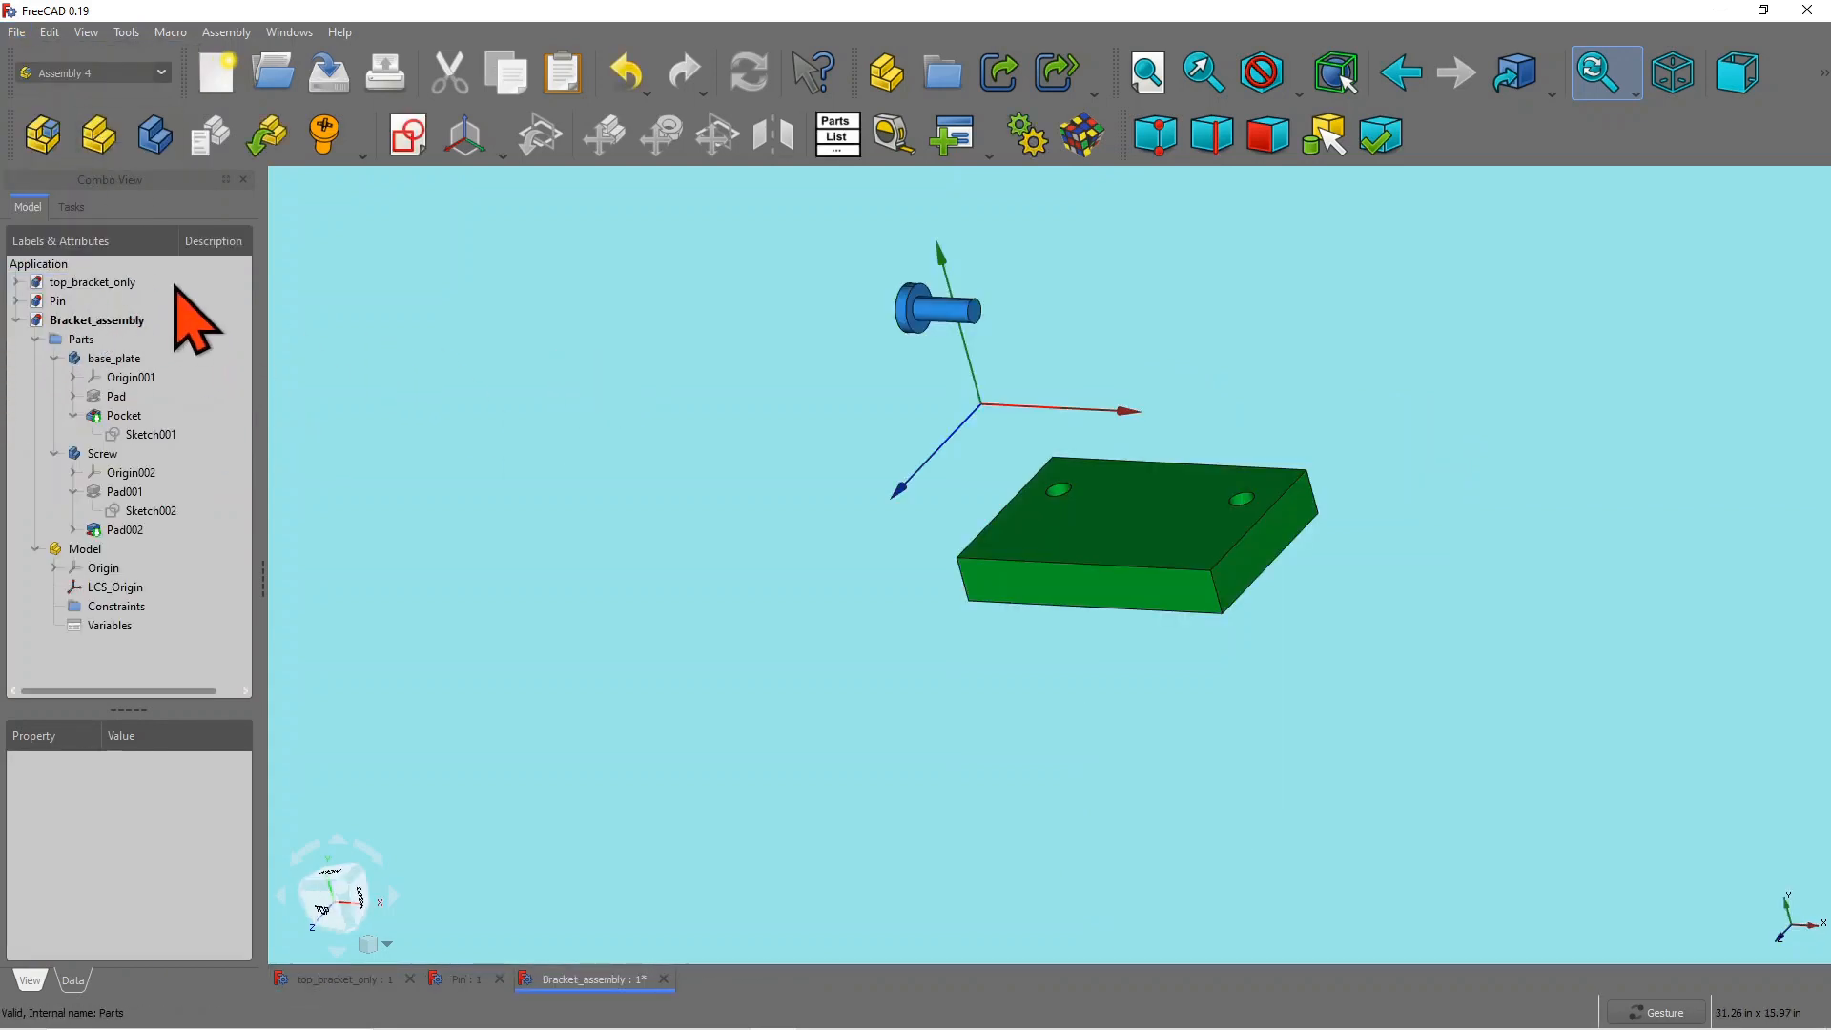
# Step: Copy the Body of the top_bracket_only document together with all its dependencies
pyautogui.click(16, 282)
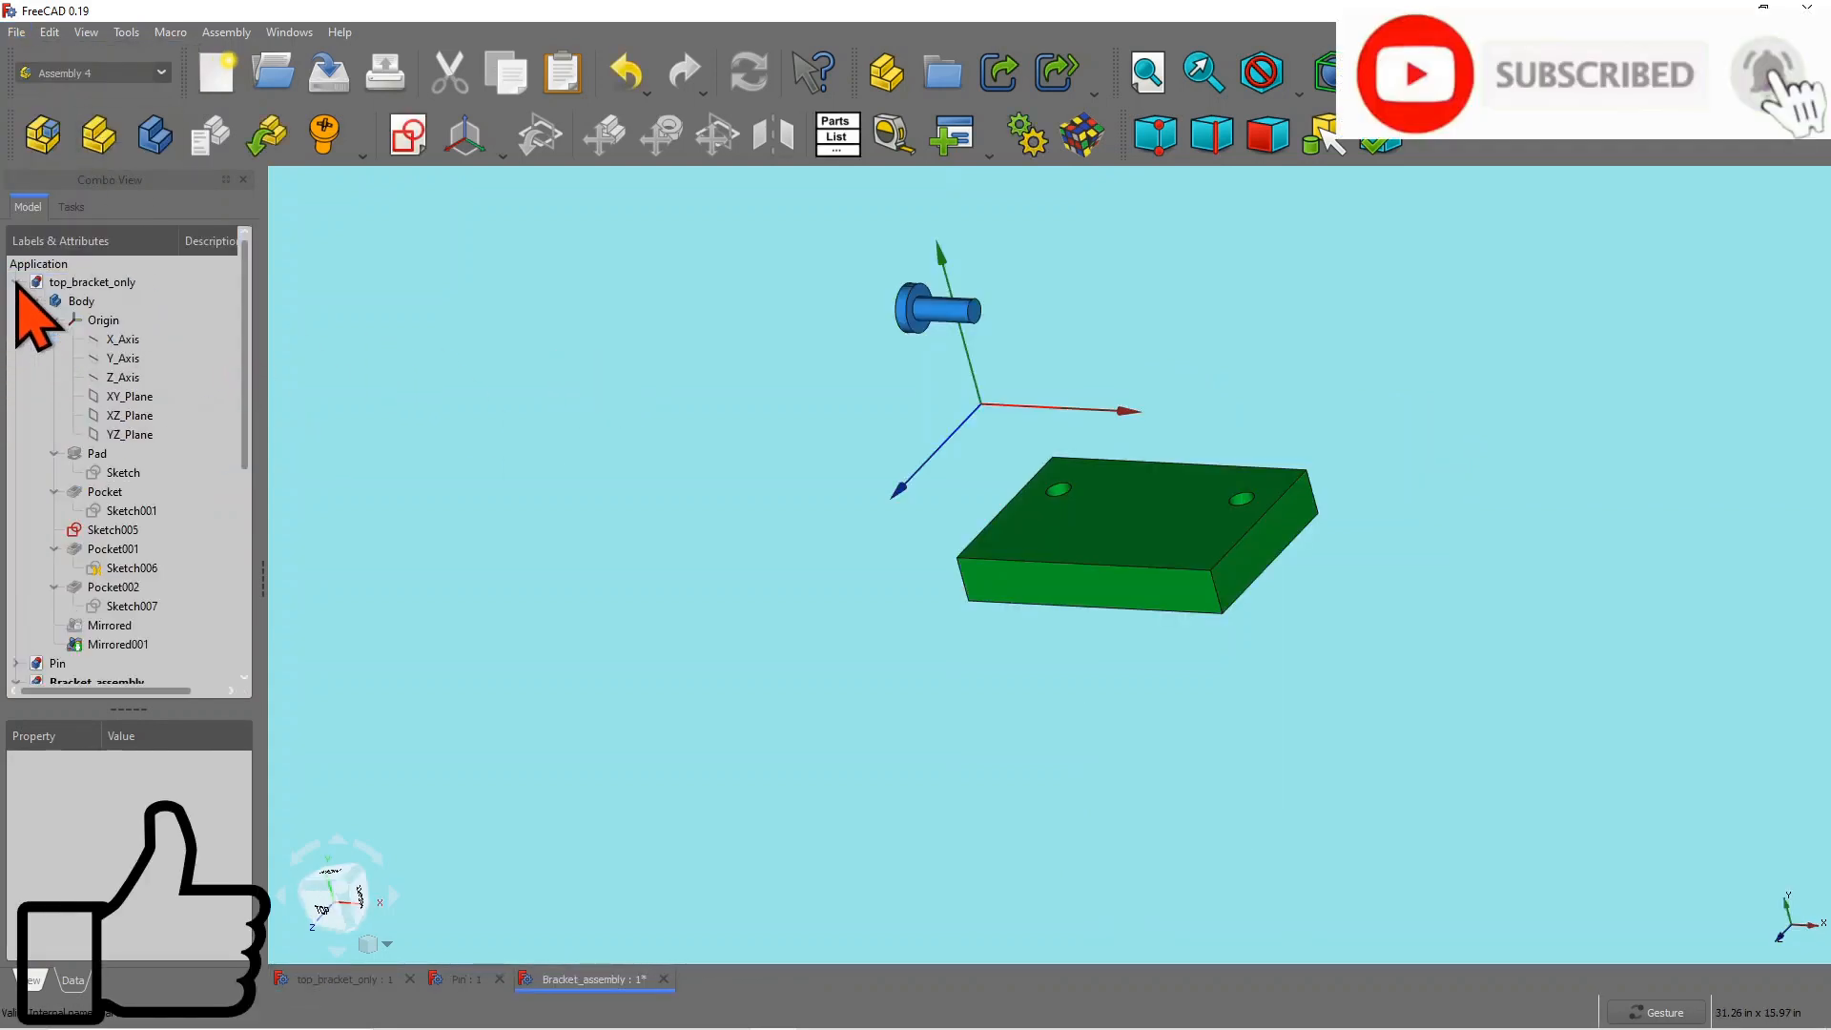
pyautogui.click(85, 301)
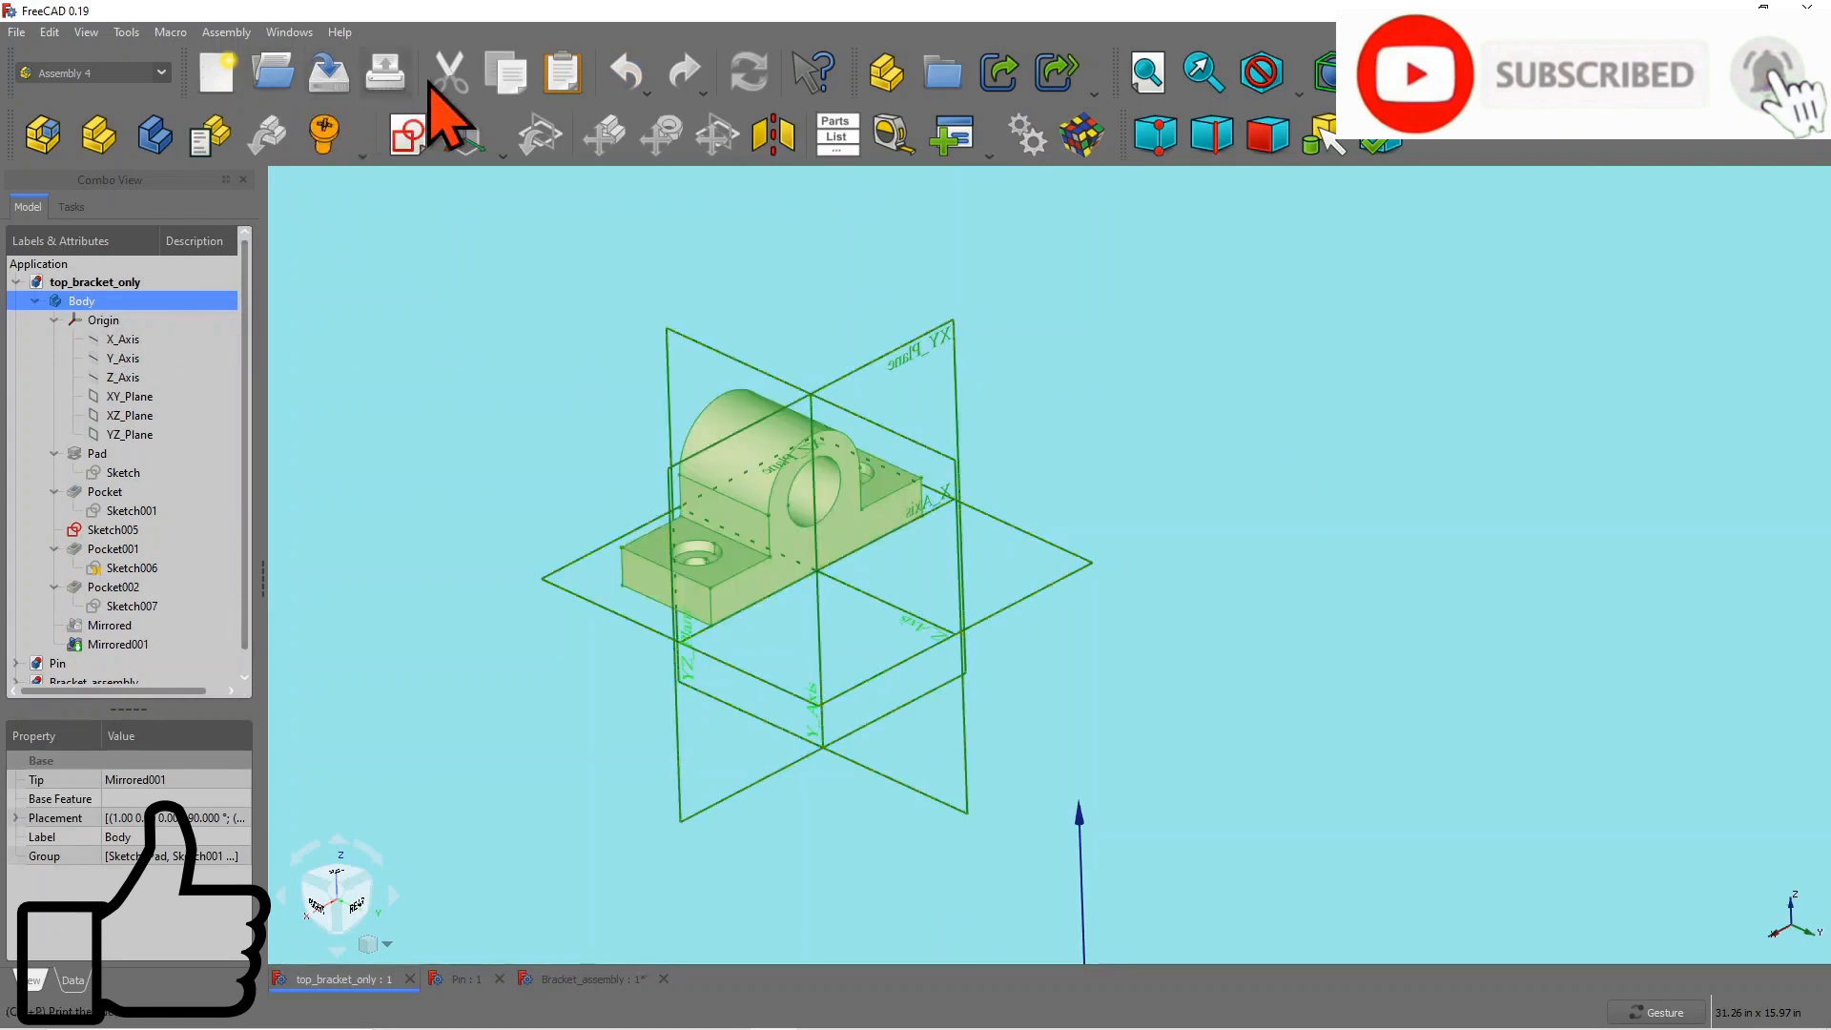
pyautogui.click(503, 82)
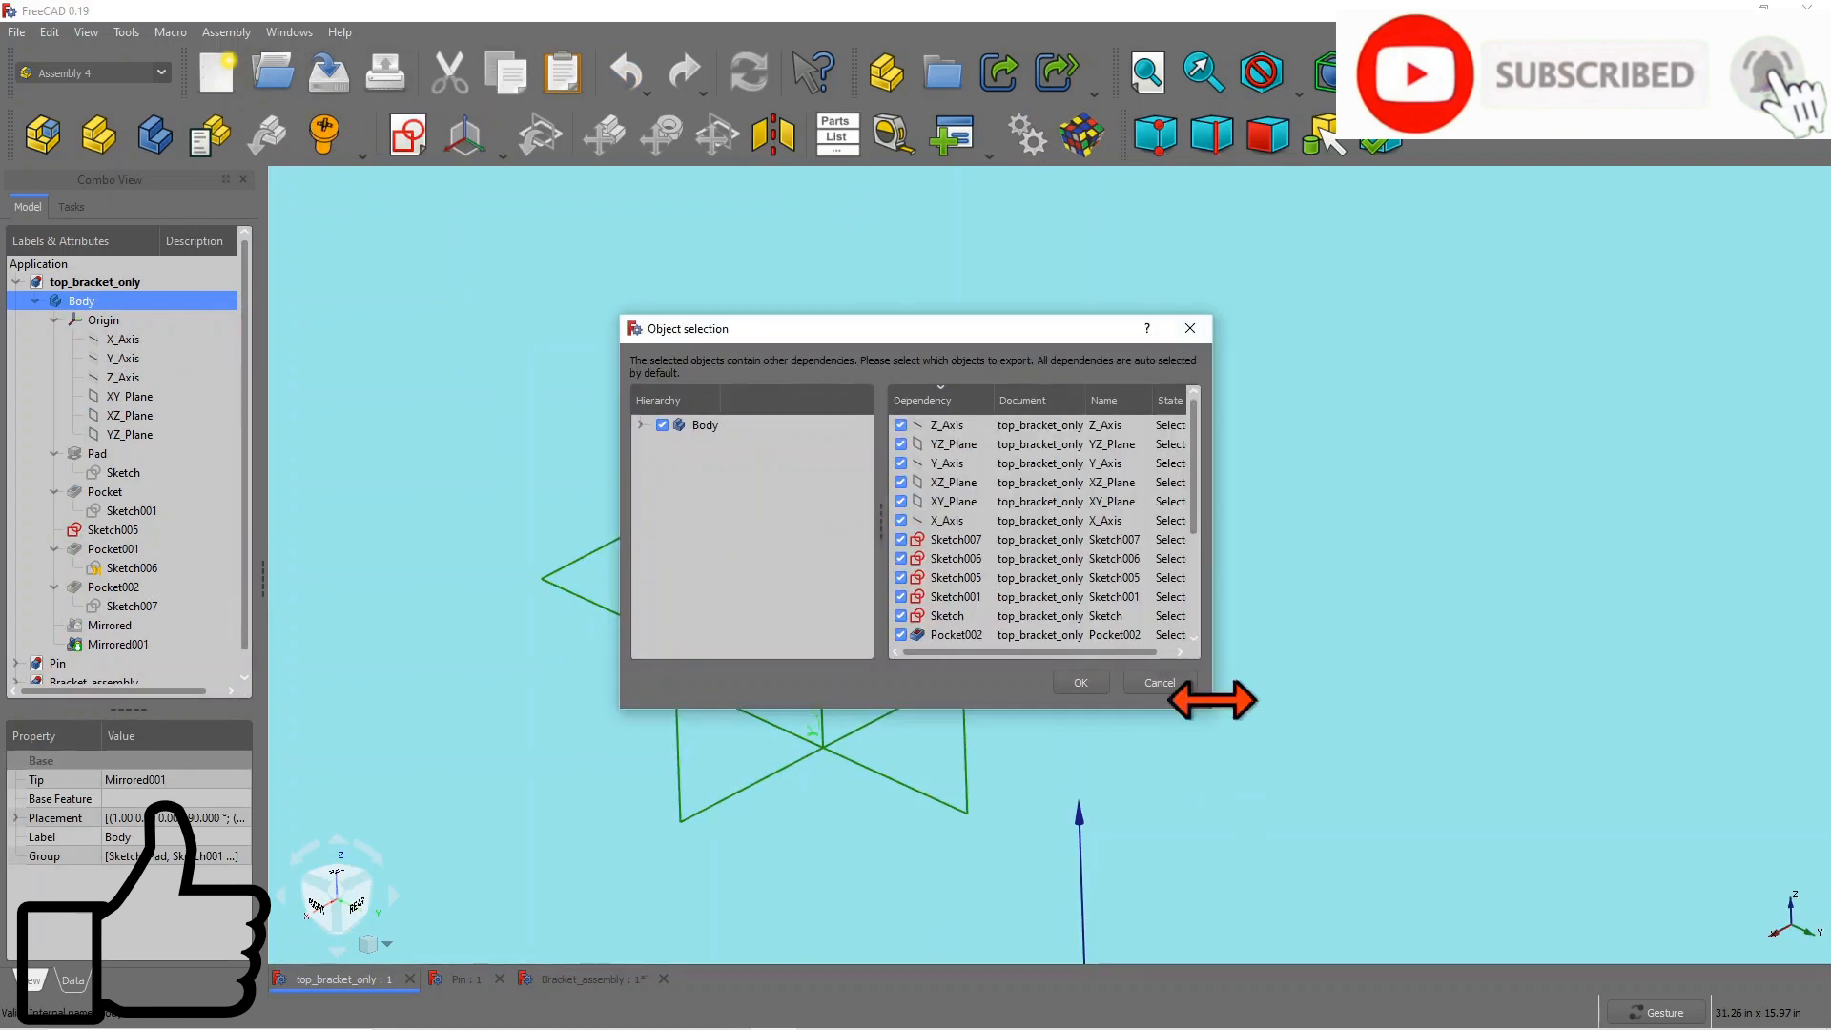
pyautogui.click(1080, 682)
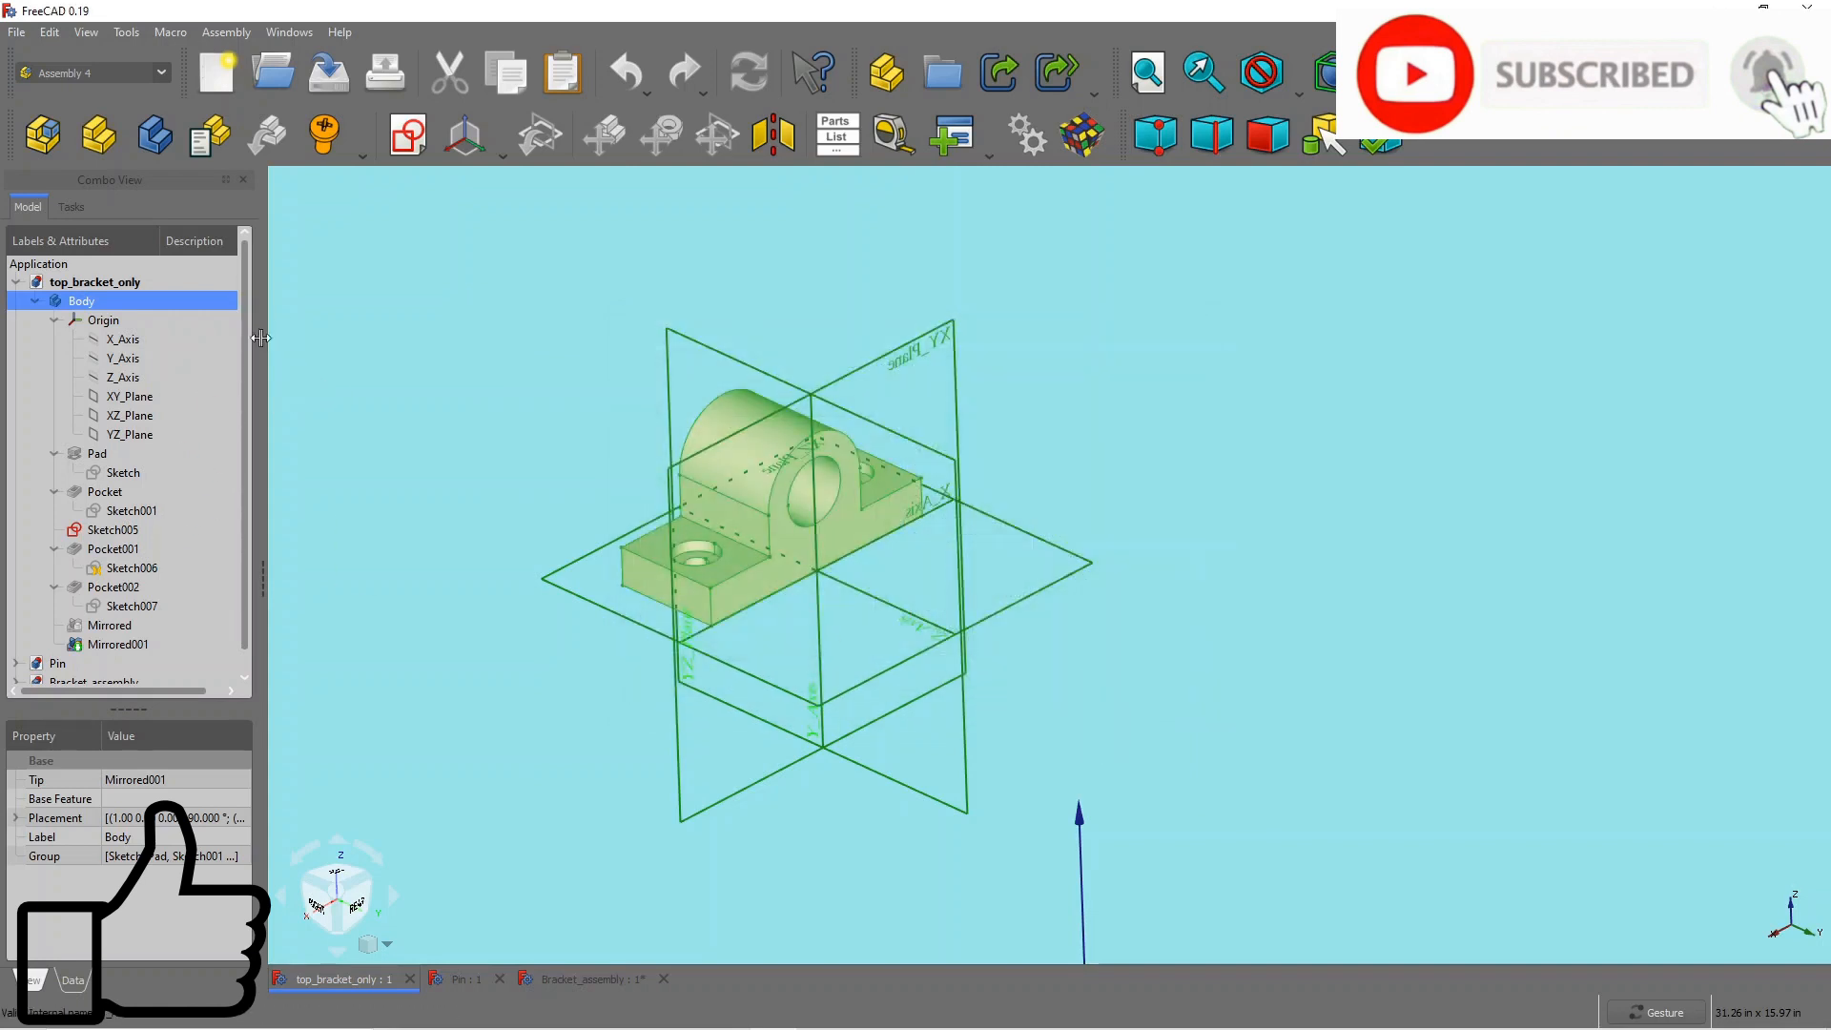
# Step: Paste the copied top bracket body into the Parts group of Bracket_assembly
pyautogui.click(35, 302)
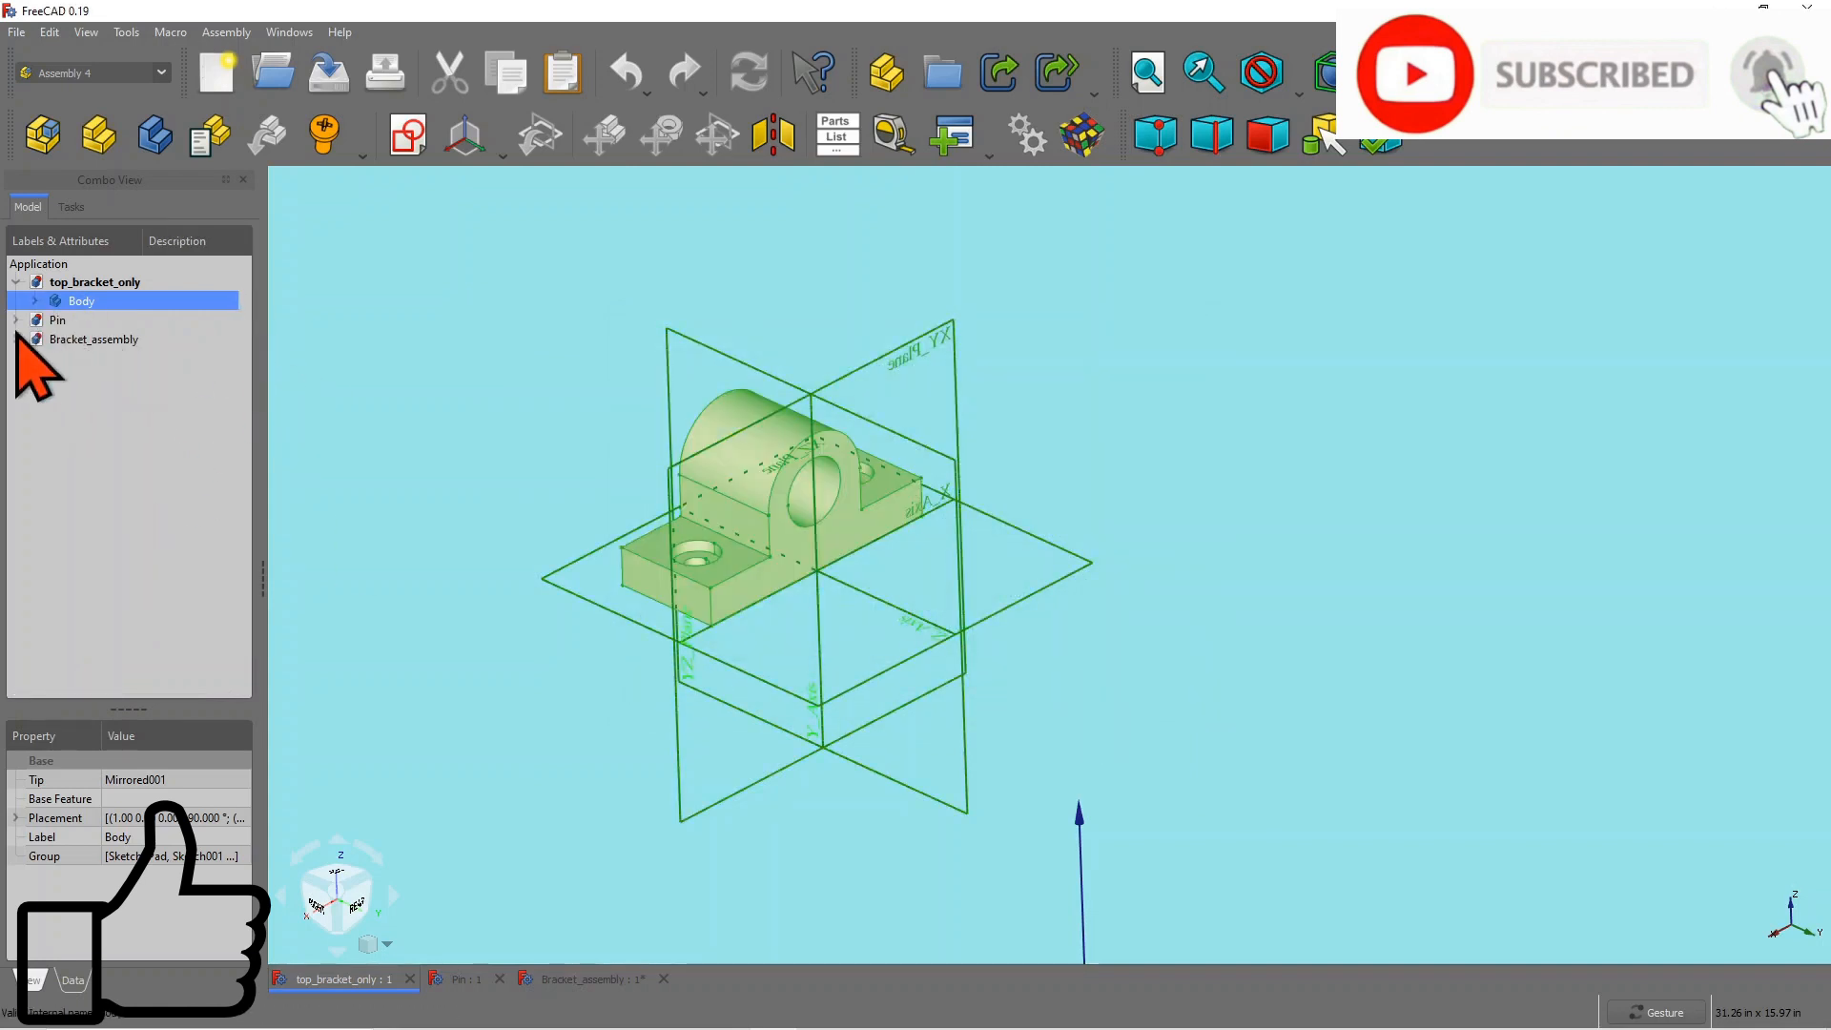
pyautogui.click(15, 340)
pyautogui.click(82, 357)
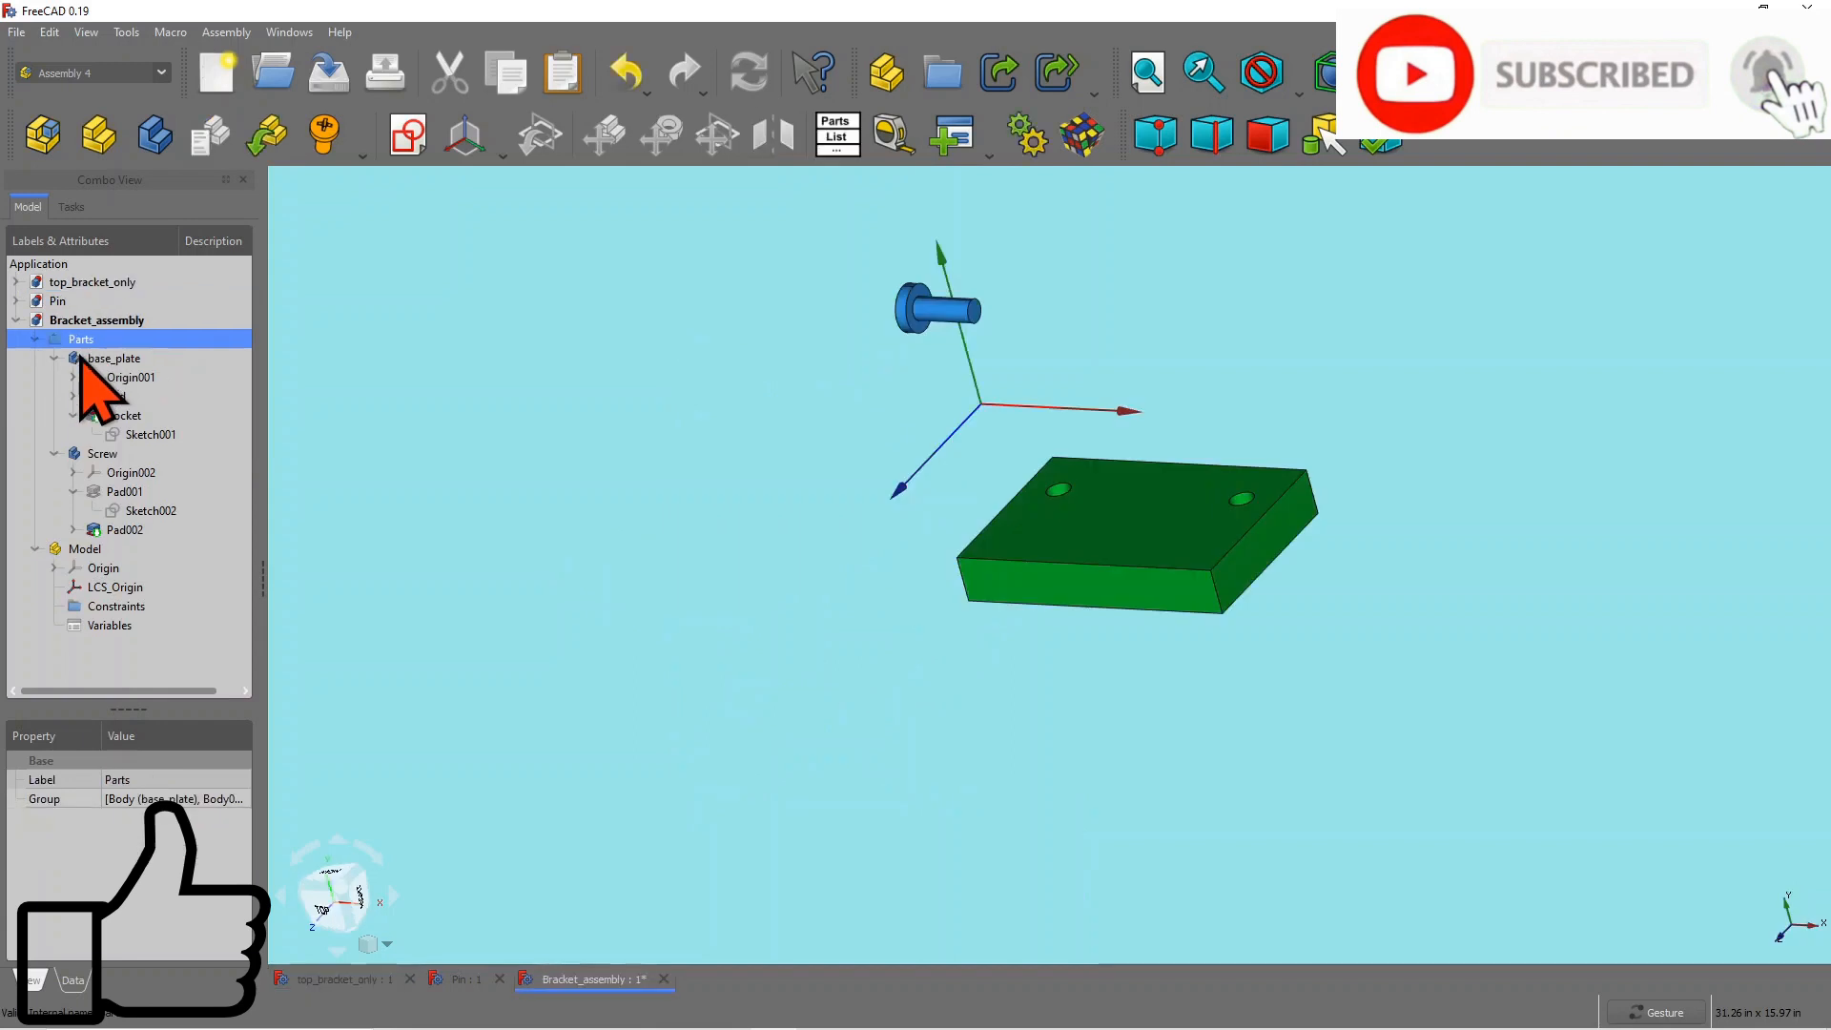
pyautogui.click(564, 74)
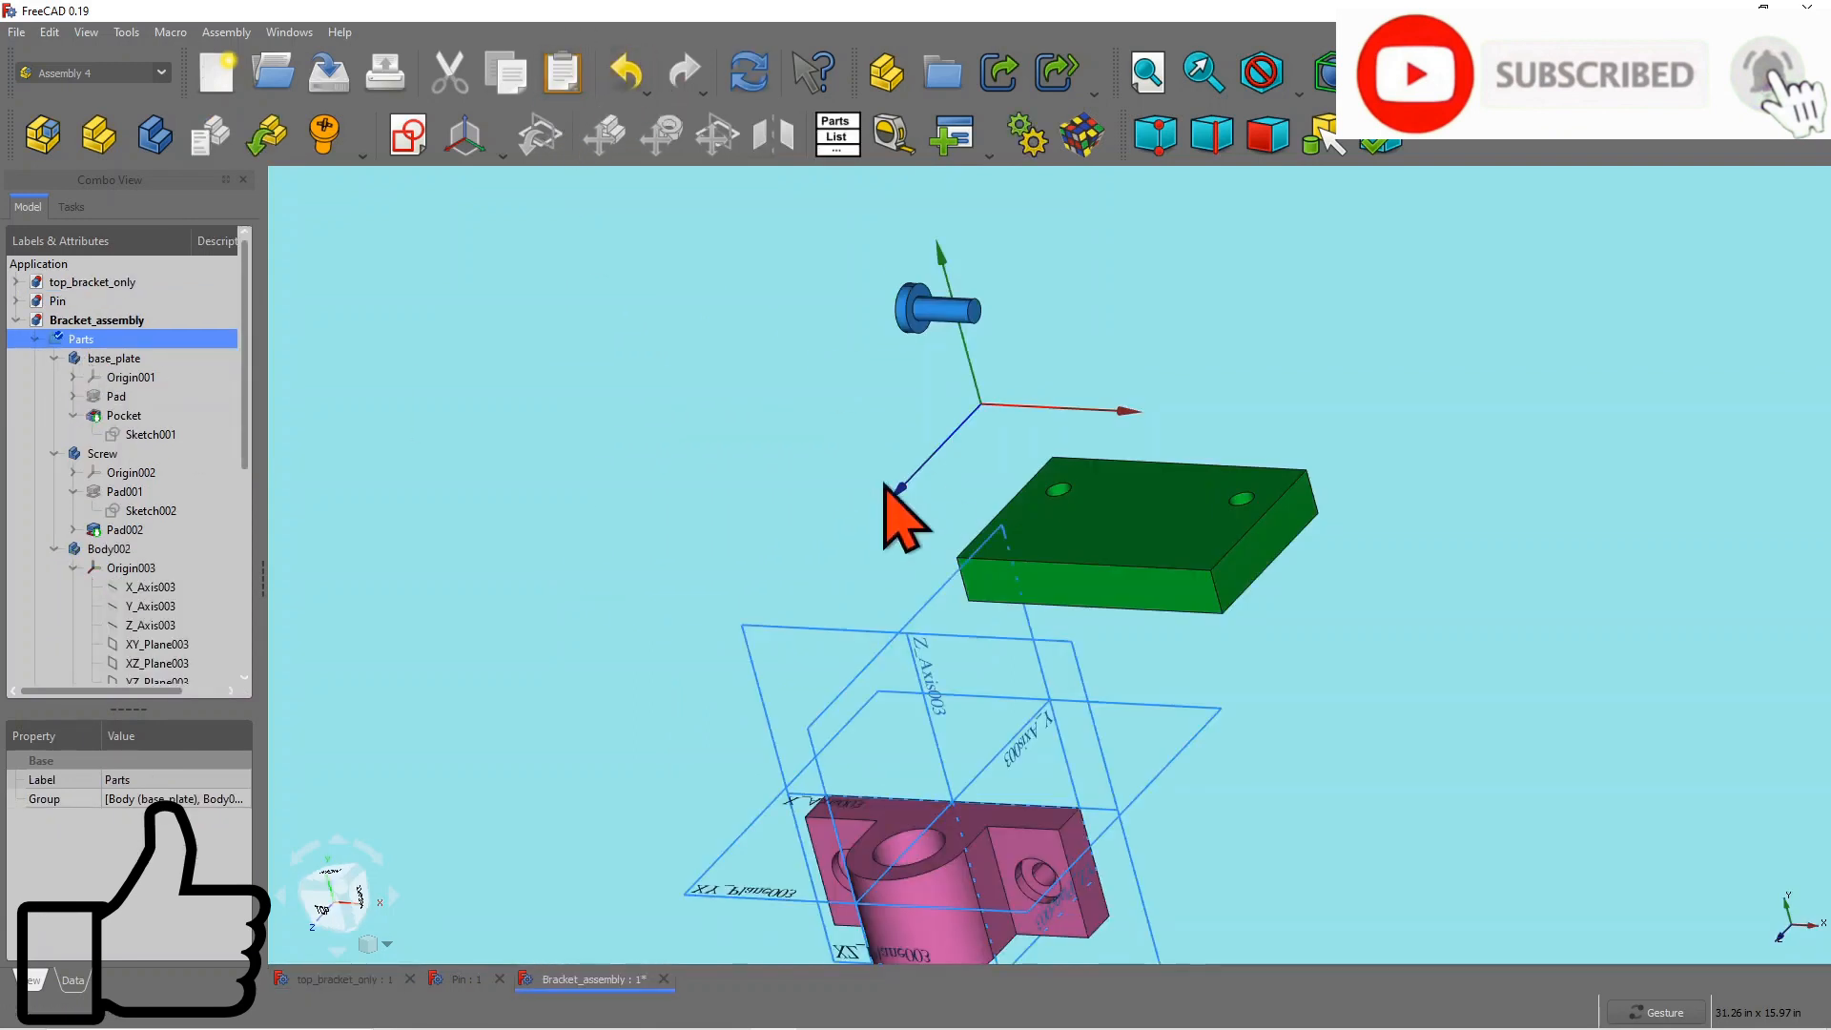
pyautogui.moveTo(1431, 736); pyautogui.dragTo(1407, 706)
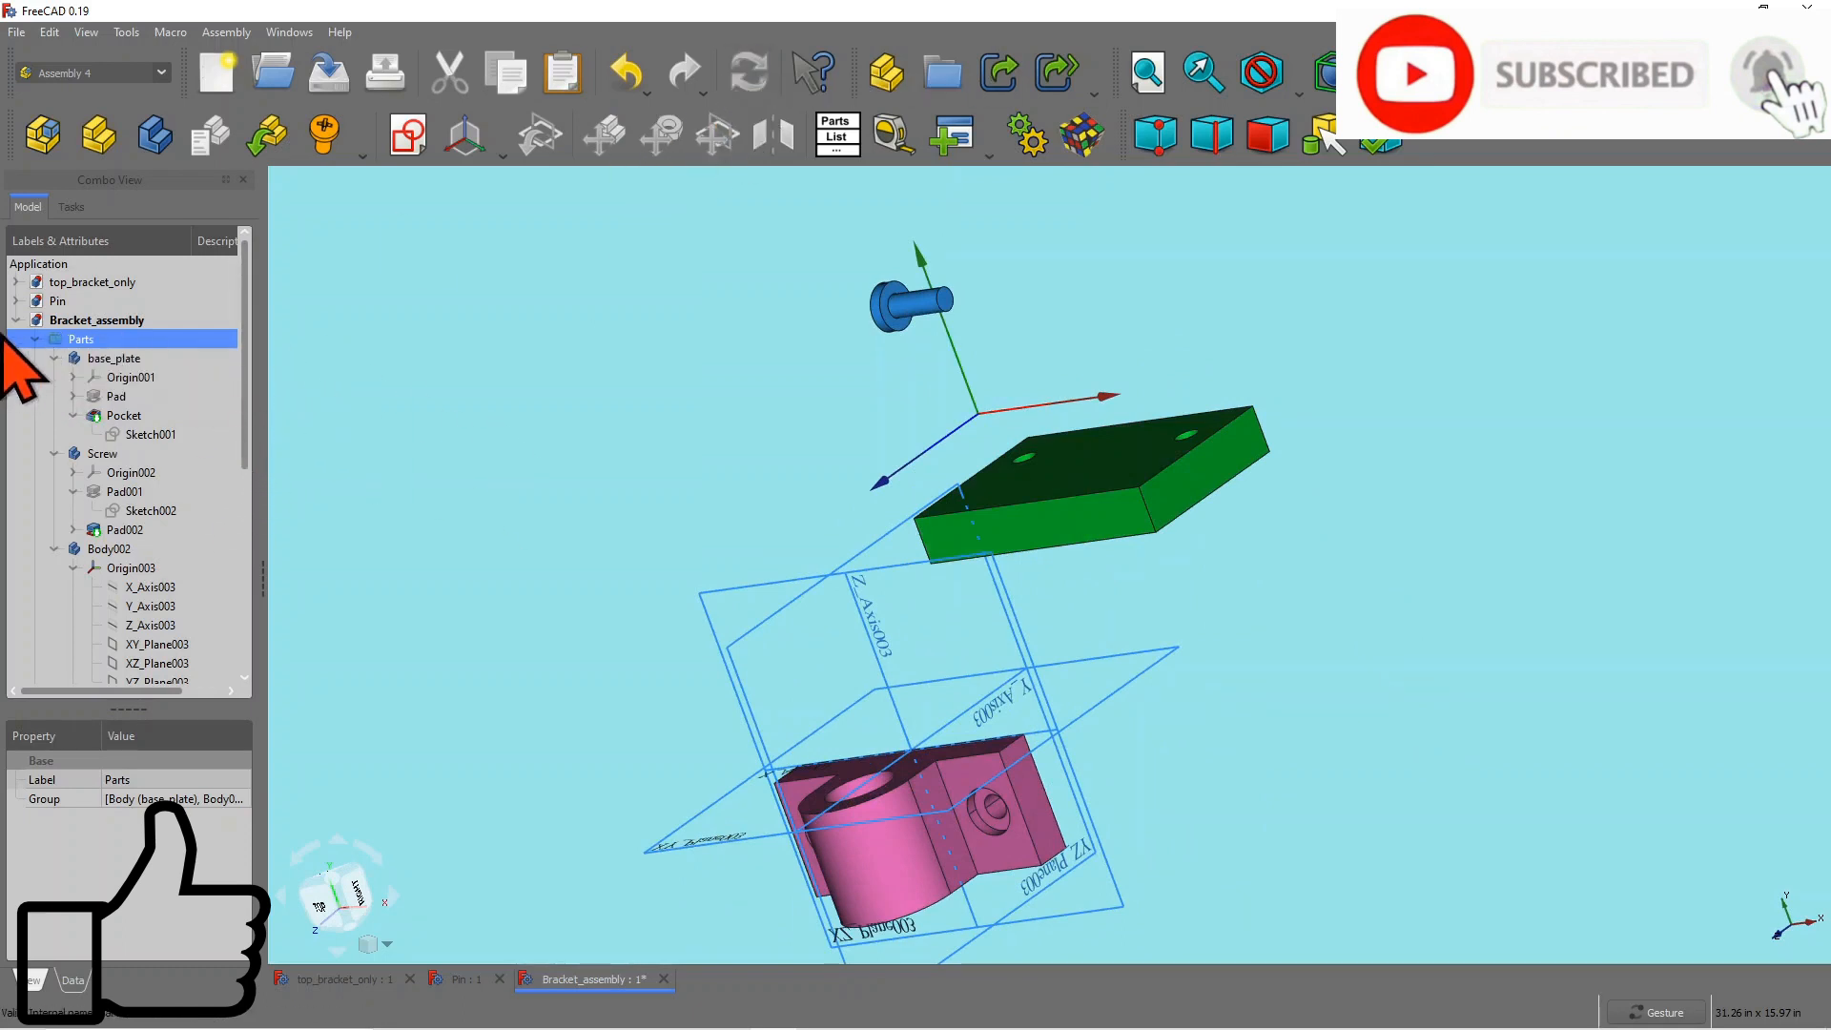
# Step: Activate the top_bracket_only document and close it
pyautogui.doubleClick(96, 283)
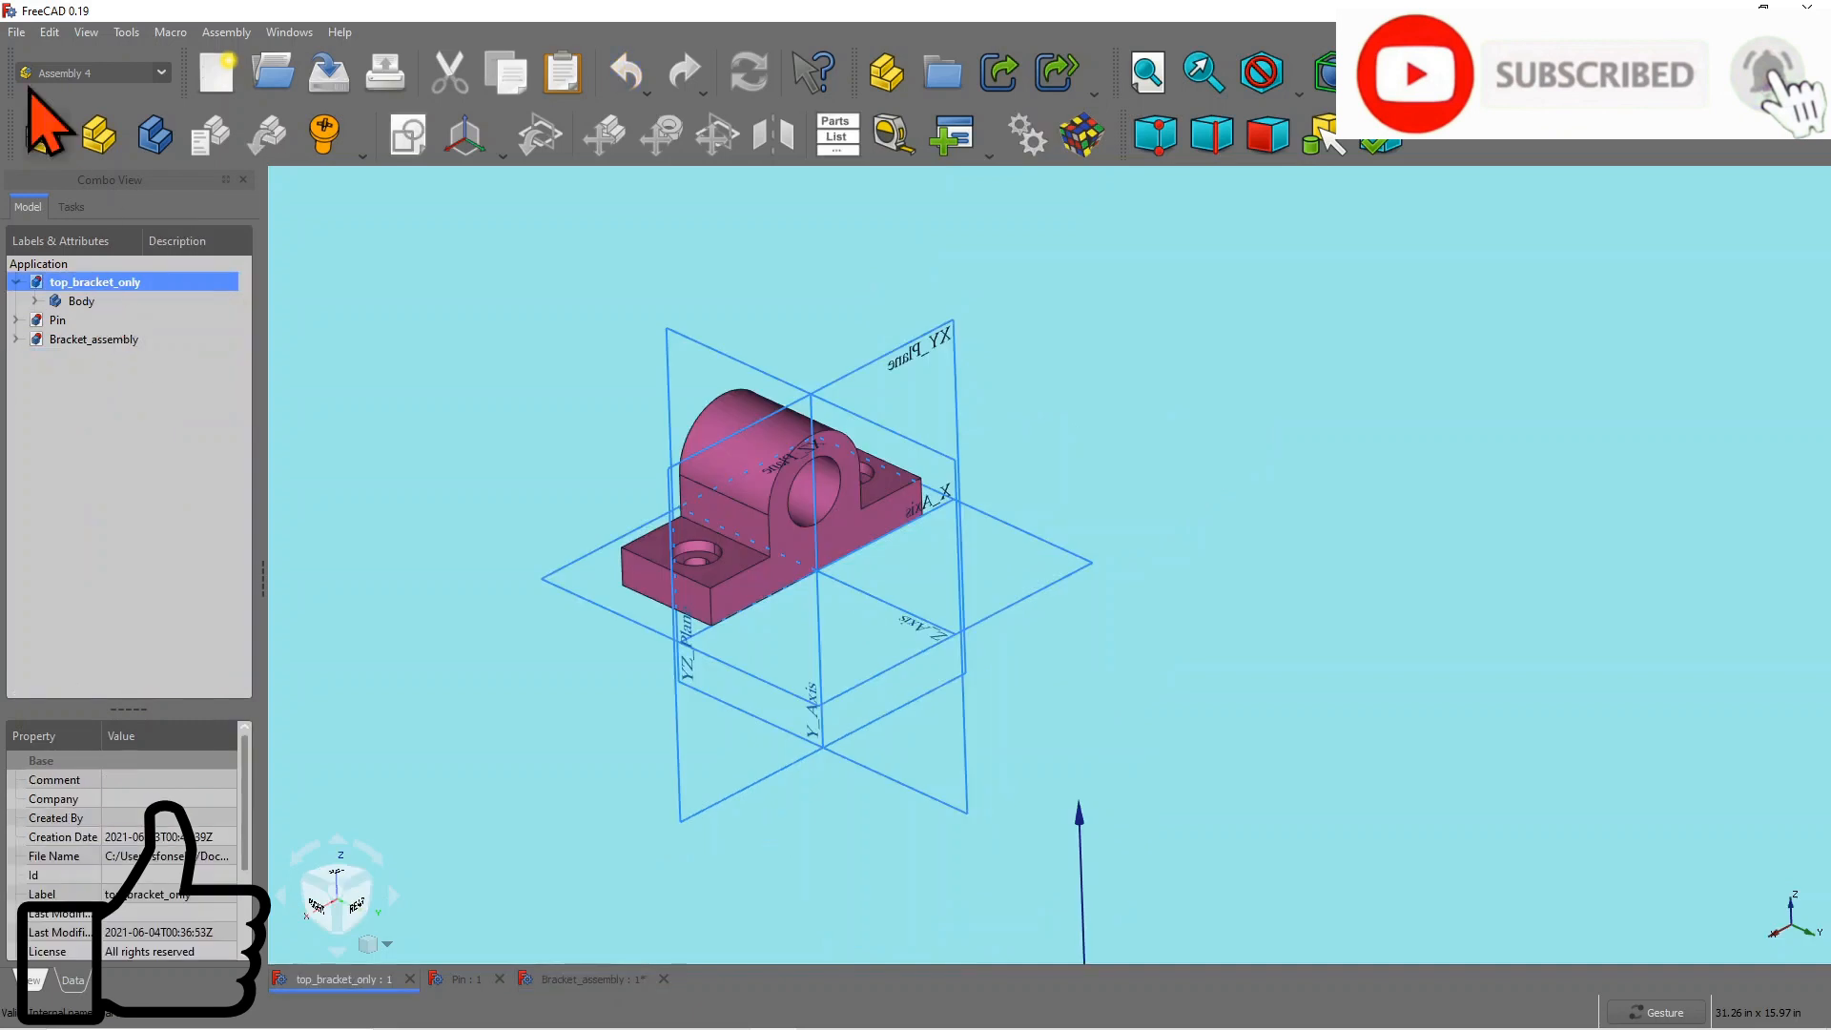
pyautogui.click(18, 33)
pyautogui.click(61, 98)
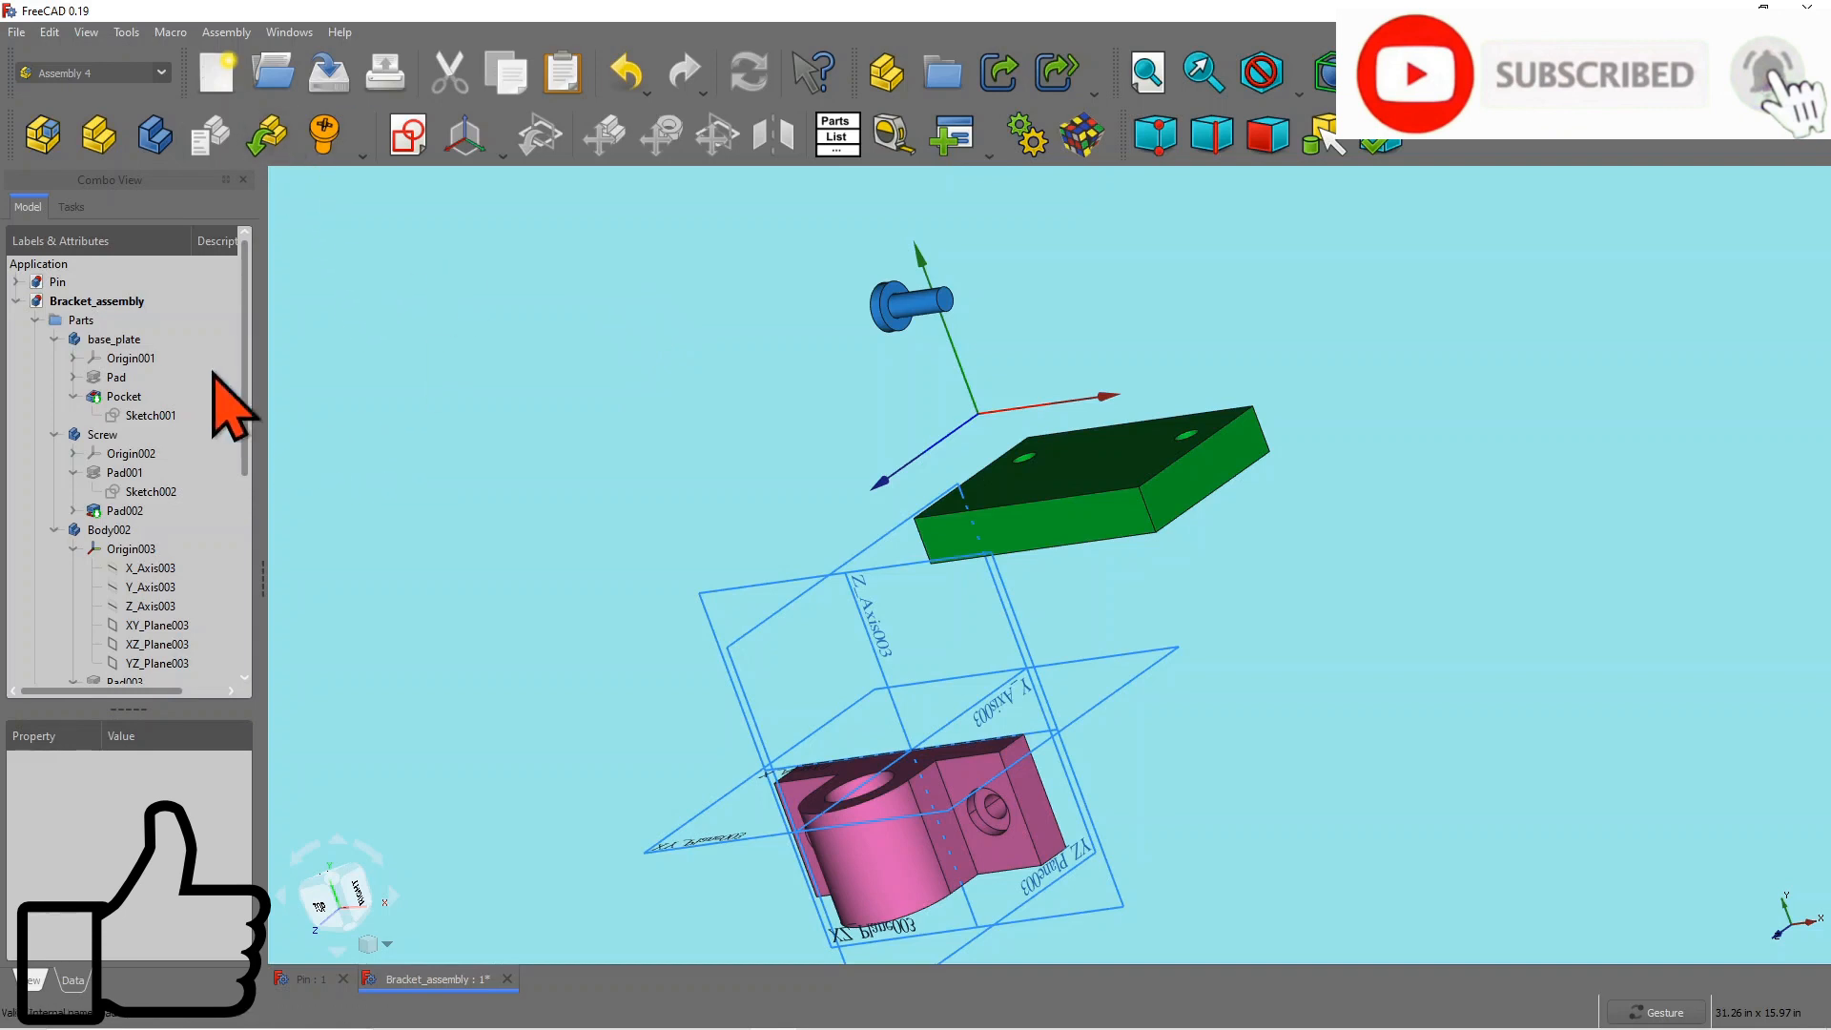
# Step: Copy the Body of the Pin document together with all its dependencies
pyautogui.click(17, 281)
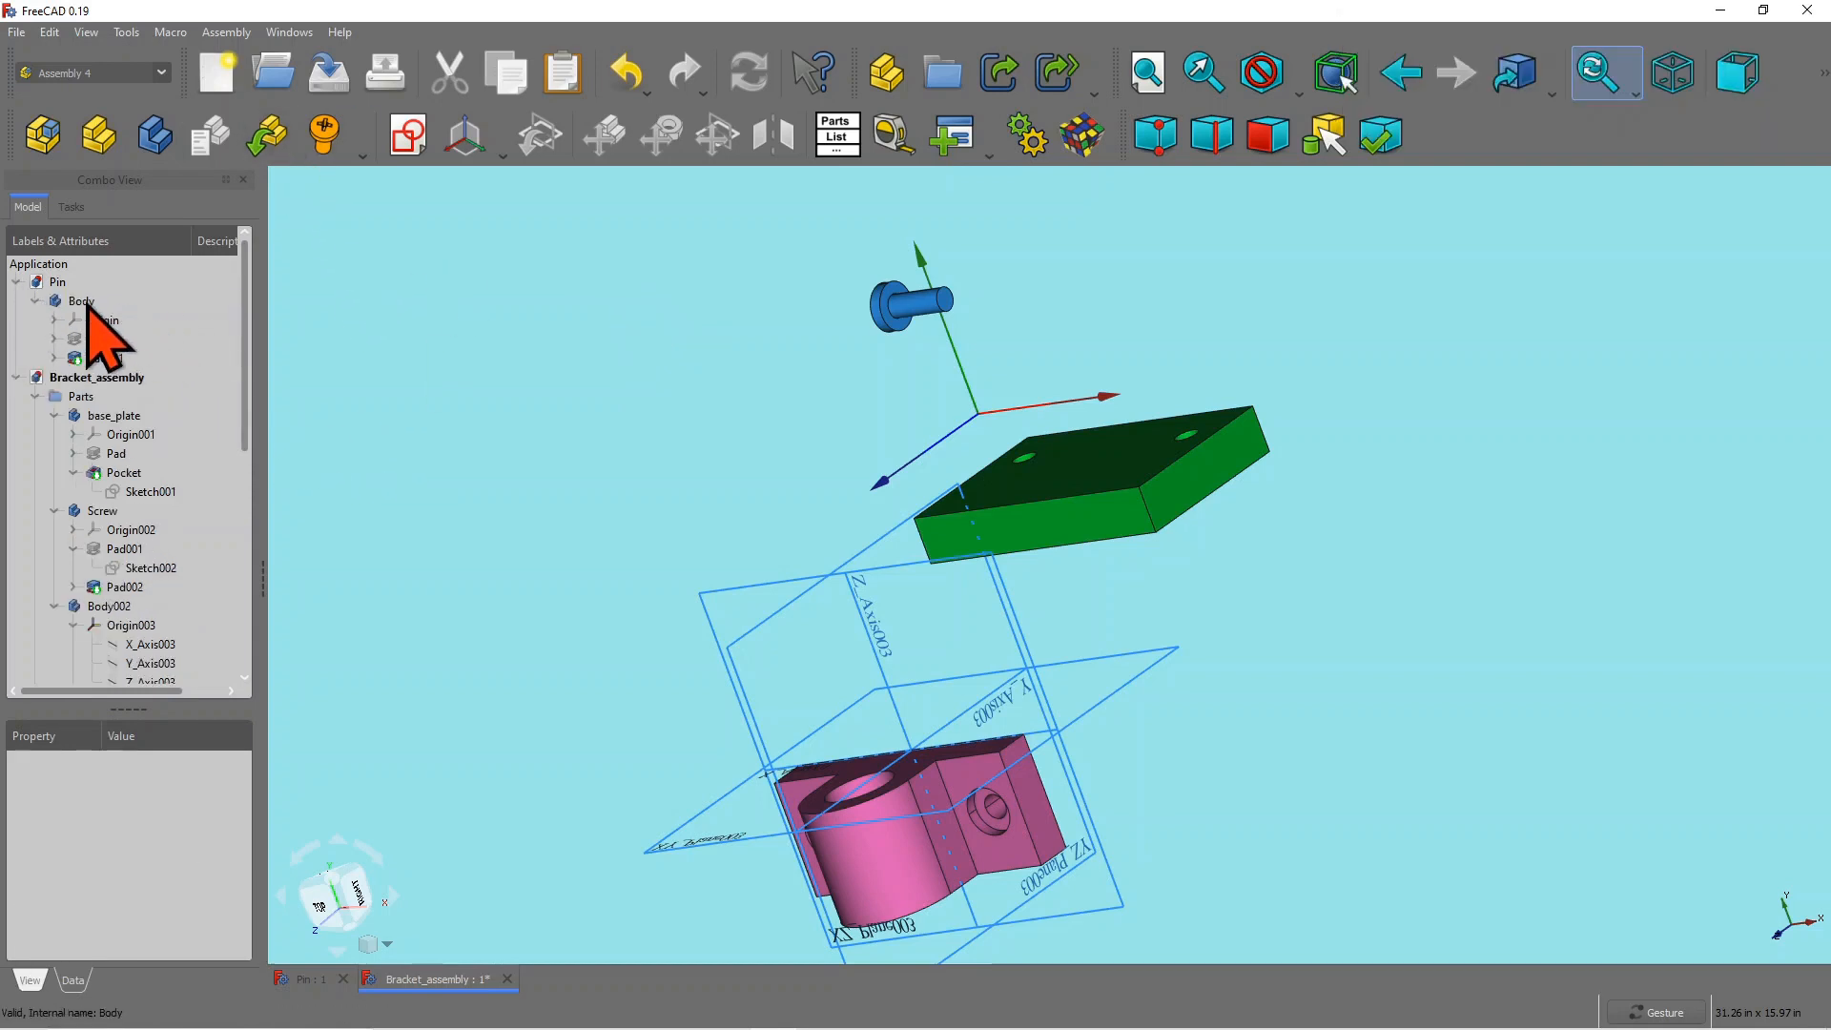
pyautogui.click(81, 300)
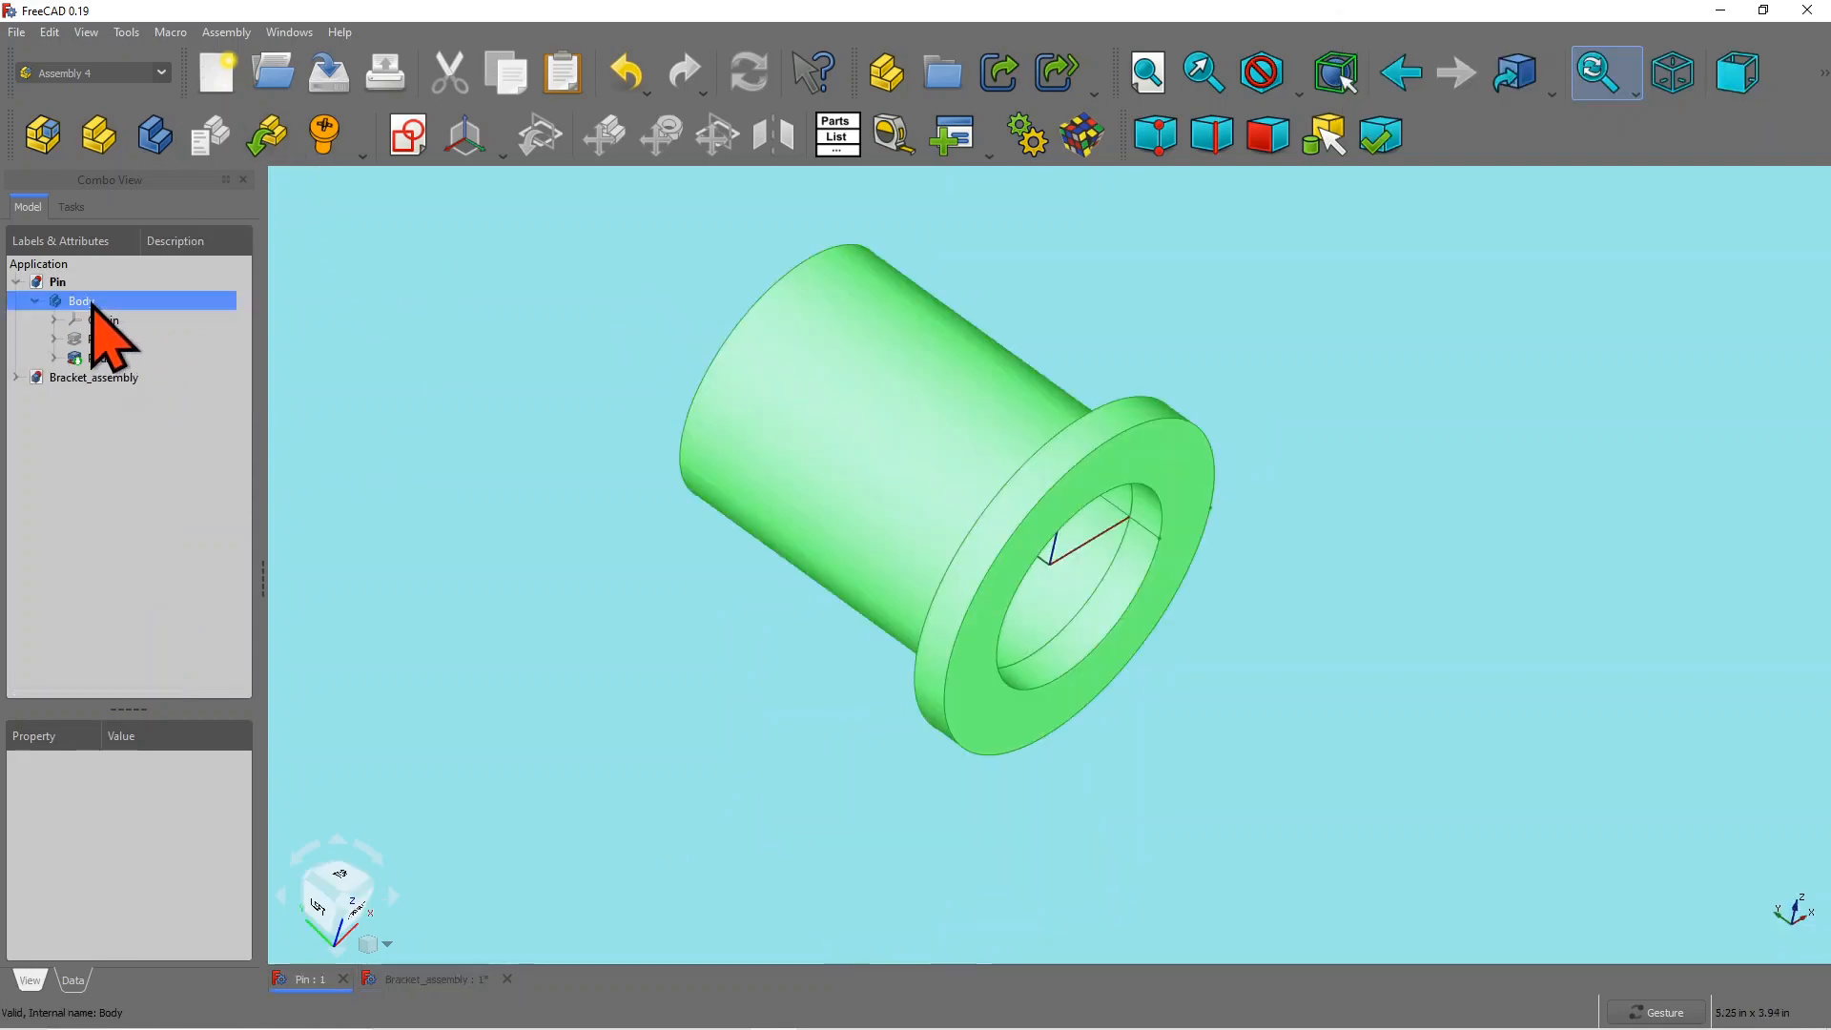
pyautogui.click(502, 78)
pyautogui.click(1082, 682)
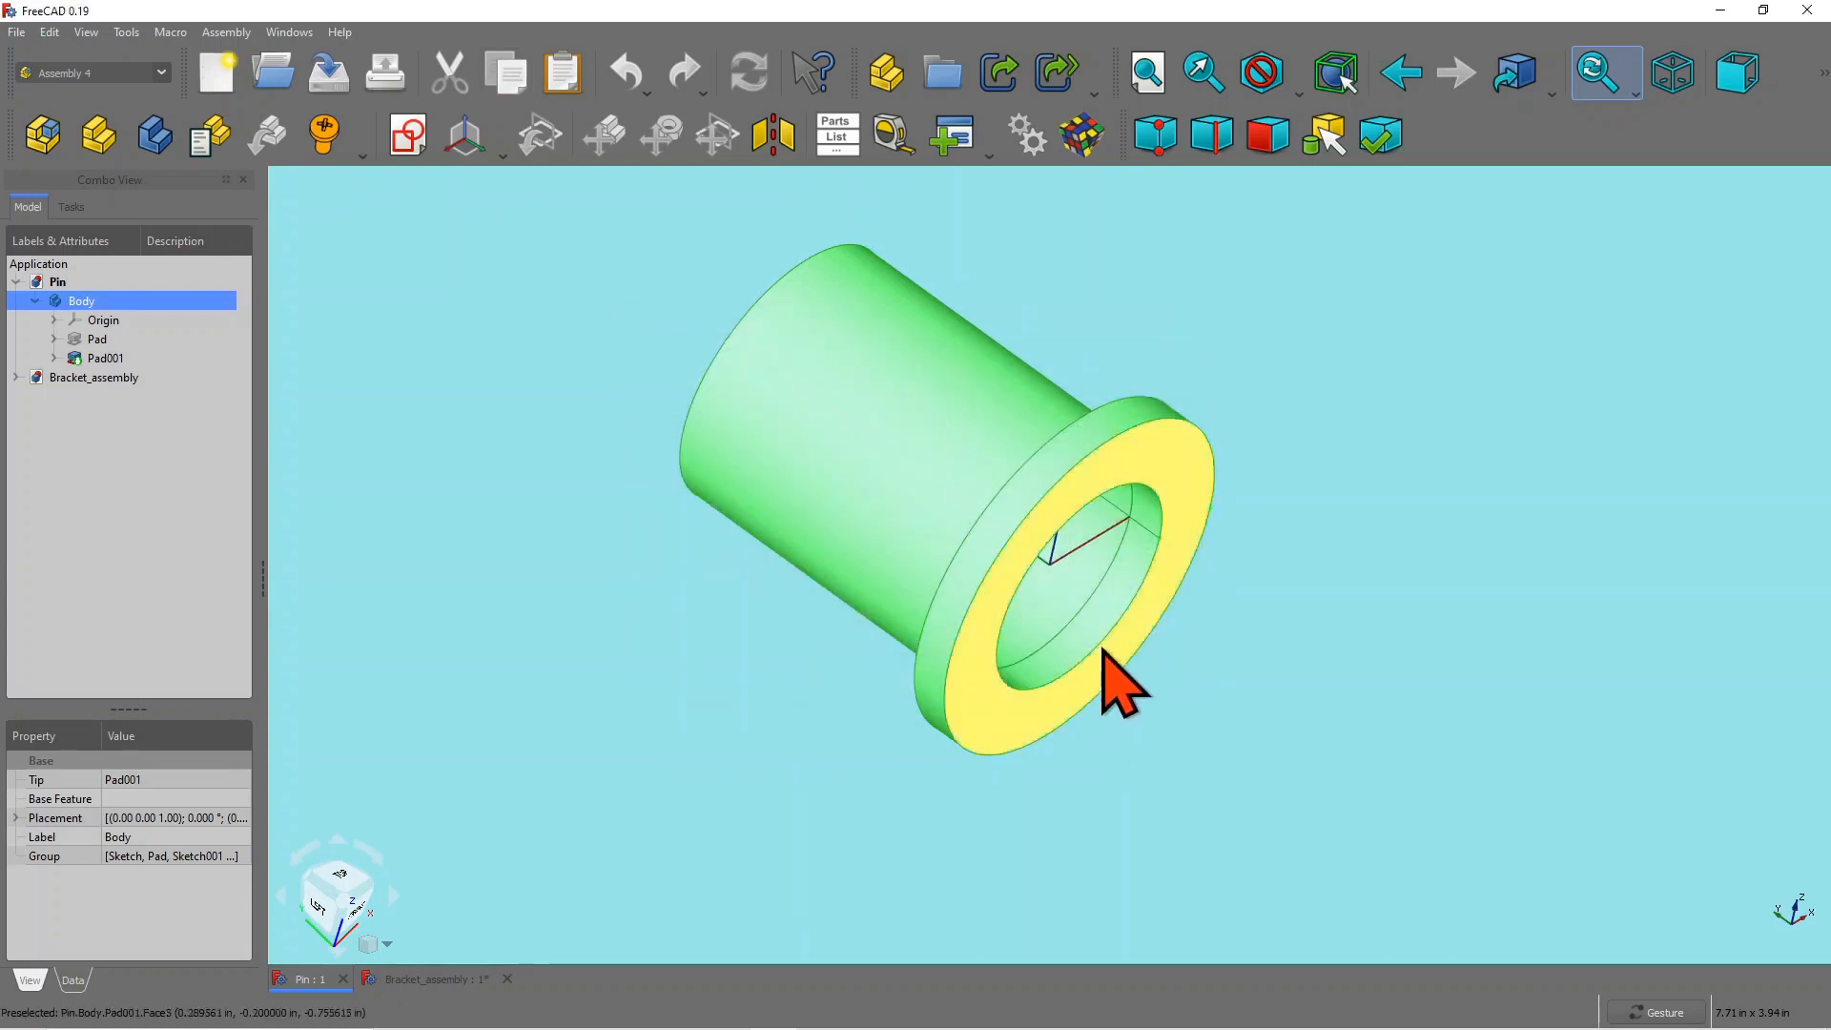
# Step: Paste the copied pin body into the Parts group of the Bracket_assembly document
pyautogui.click(16, 377)
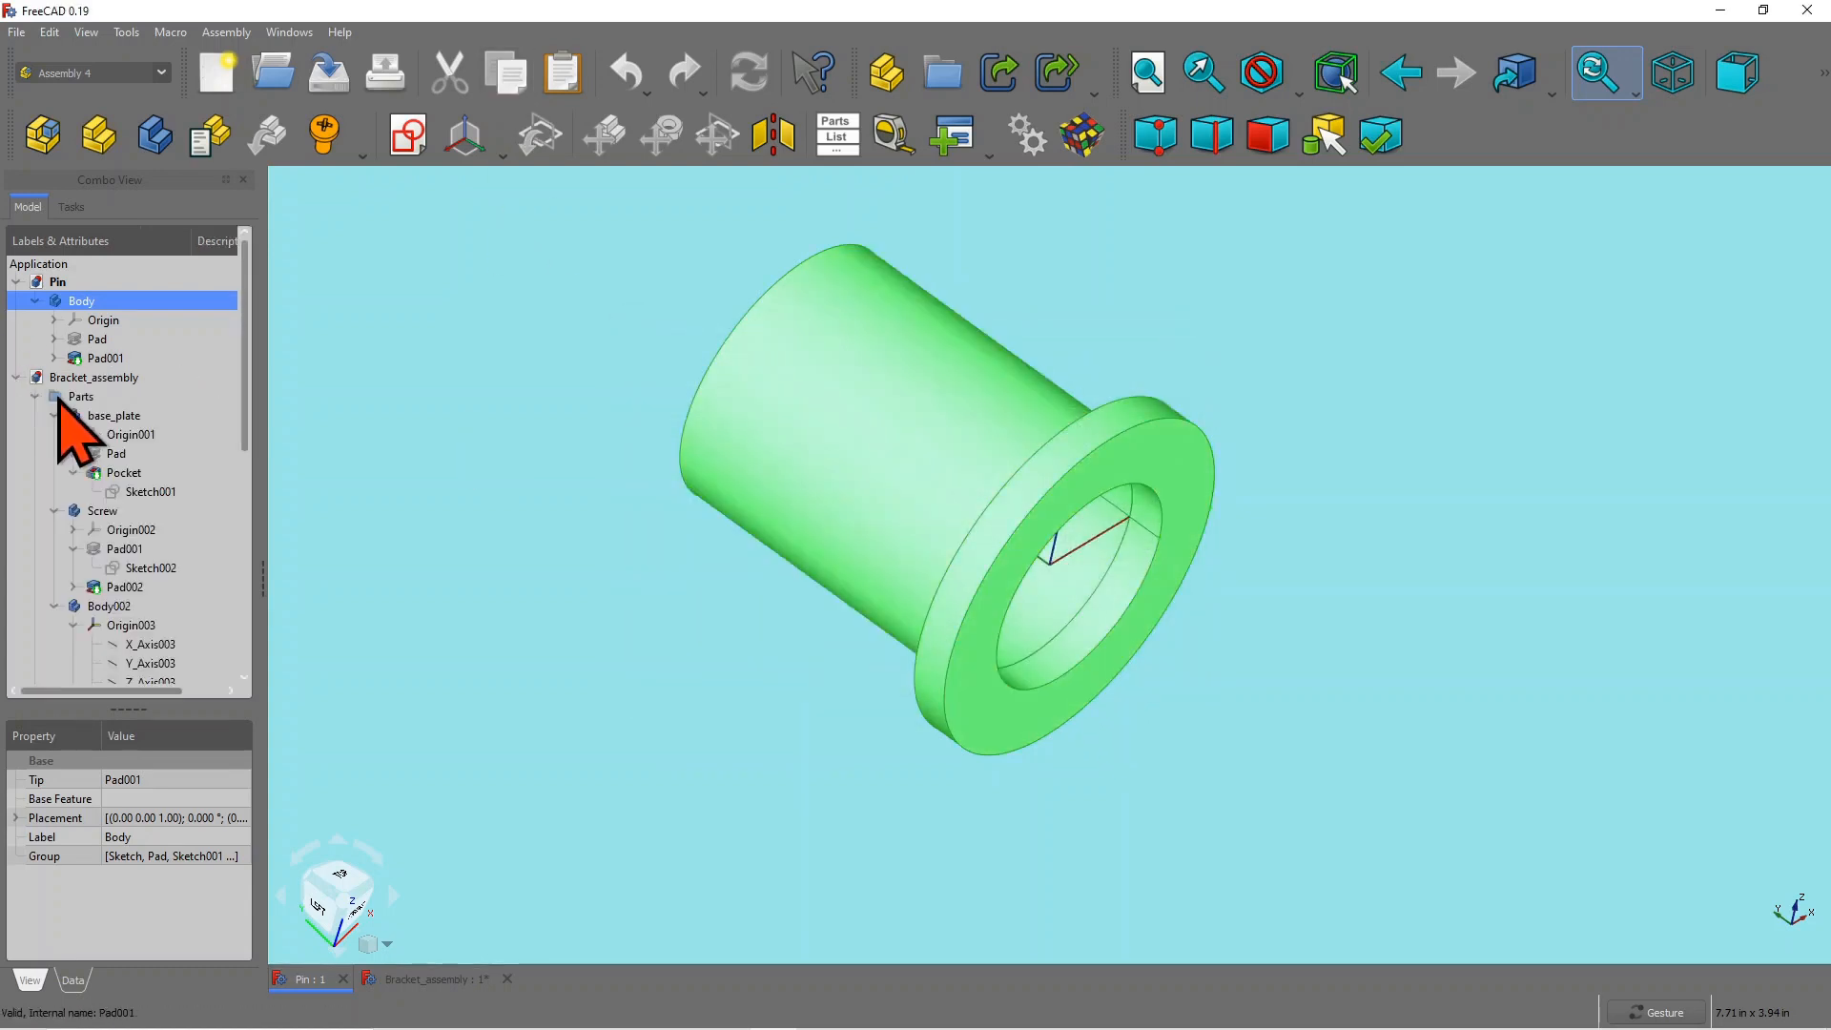
pyautogui.click(127, 378)
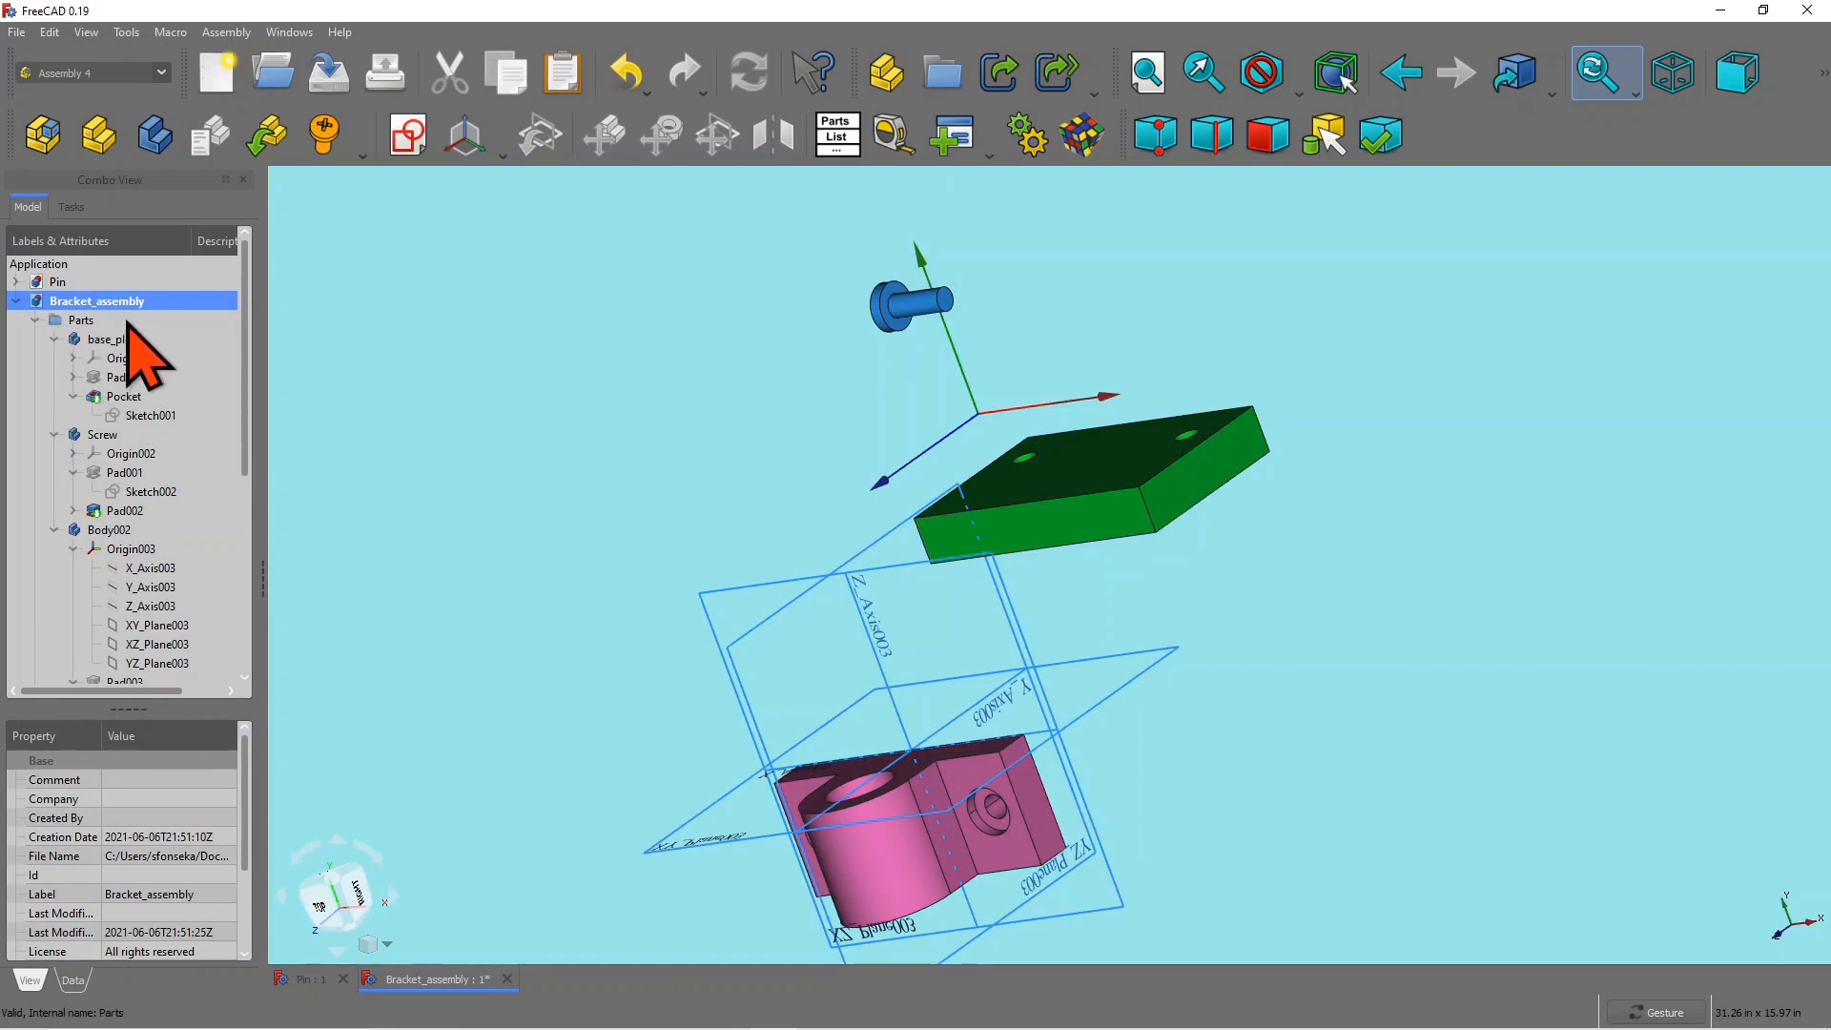
pyautogui.click(82, 320)
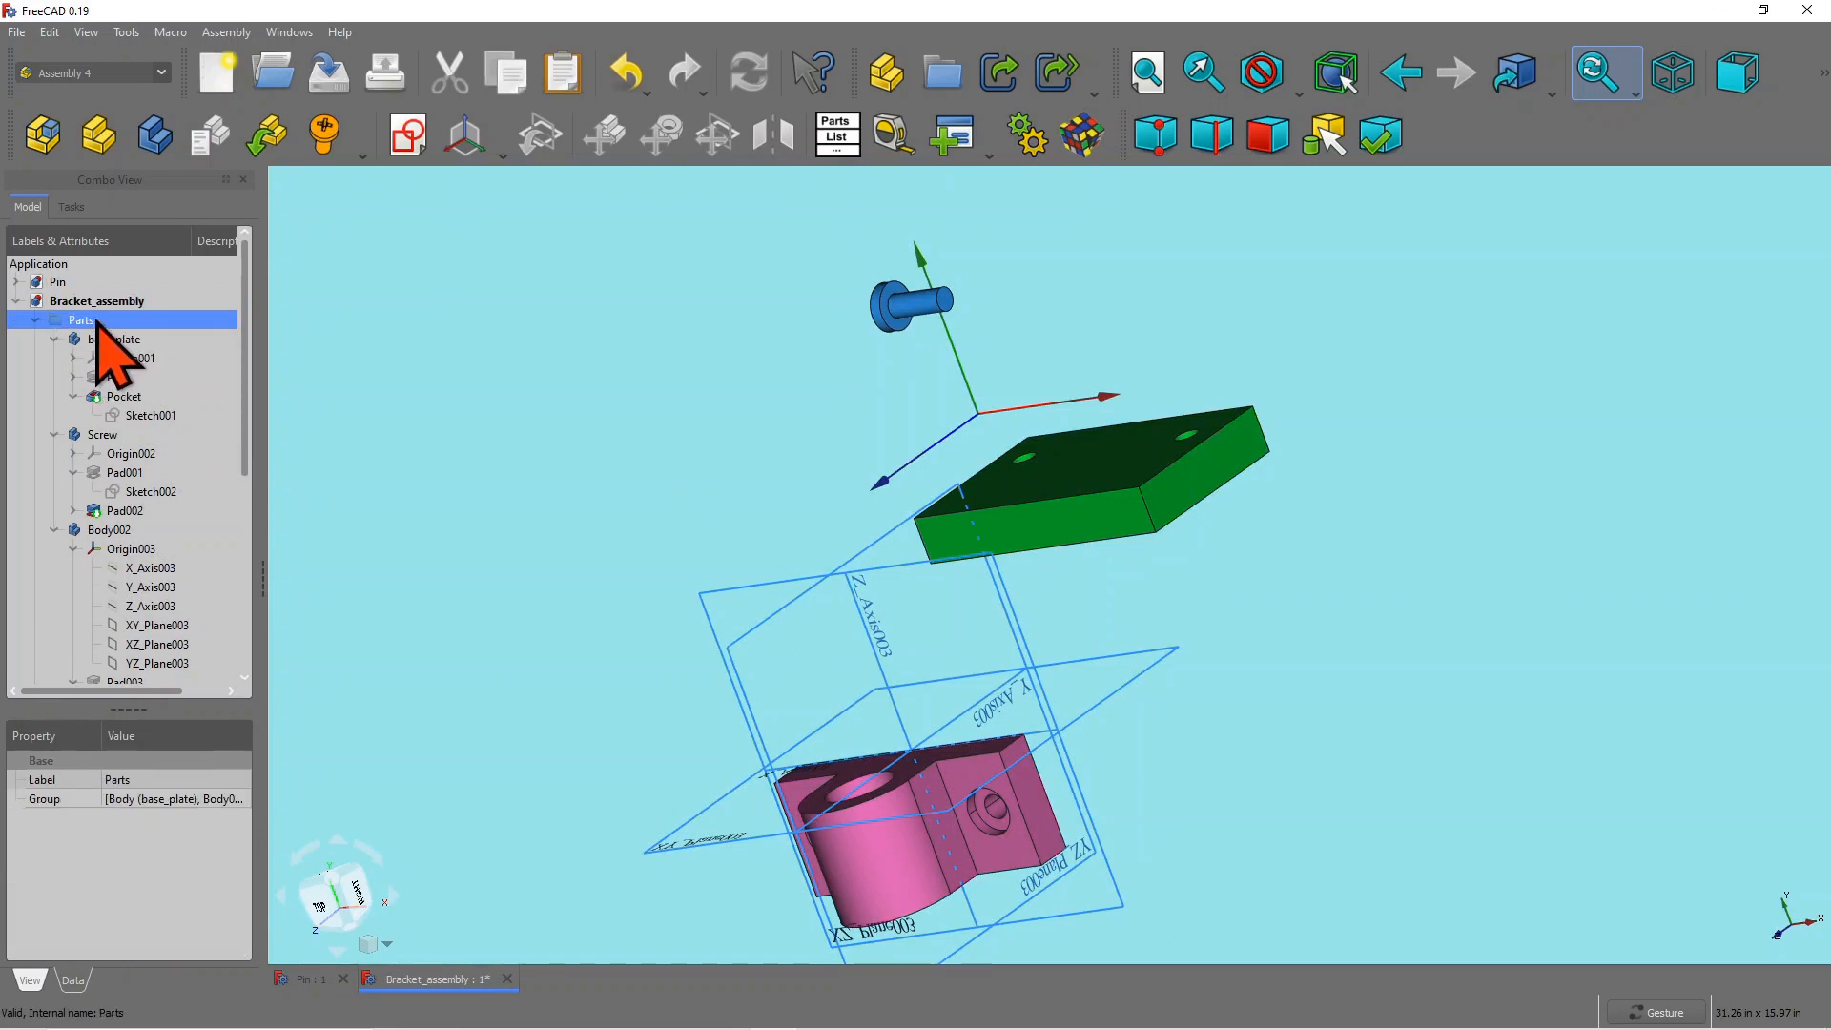
pyautogui.click(565, 74)
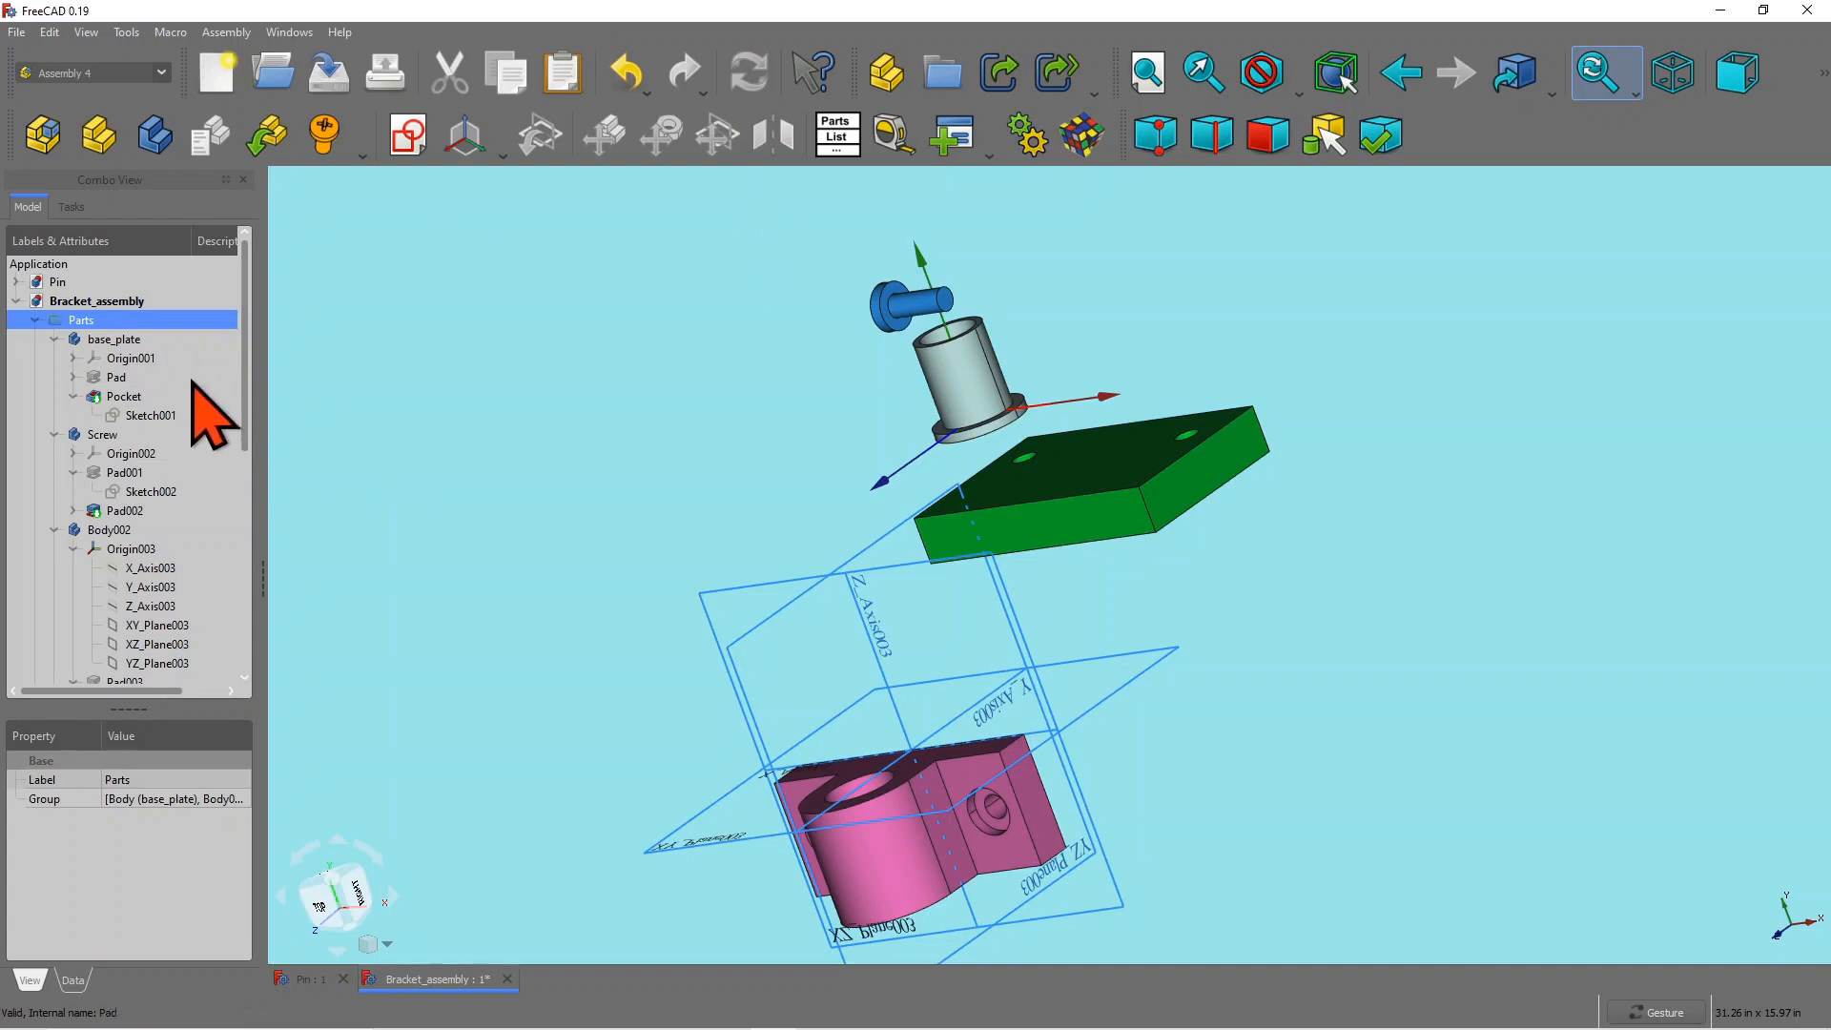
pyautogui.moveTo(245, 343); pyautogui.dragTo(260, 306)
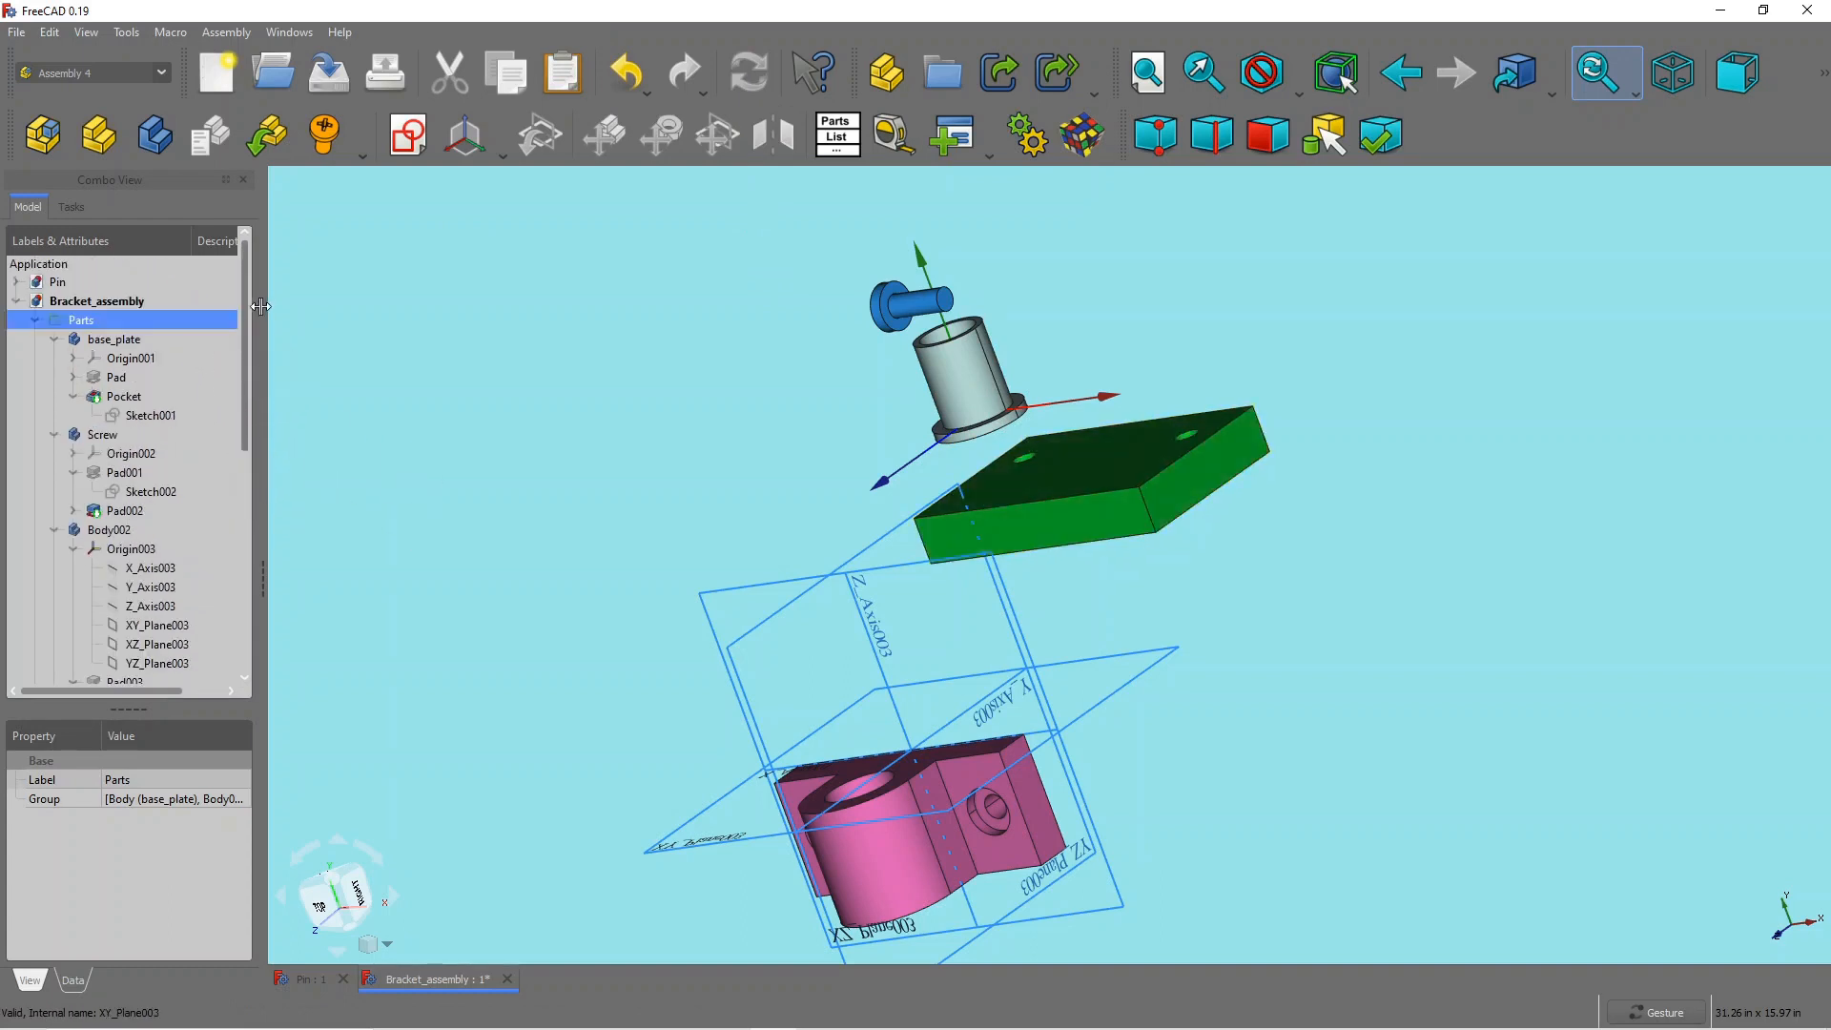
# Step: Activate the Pin document and close it
pyautogui.click(18, 282)
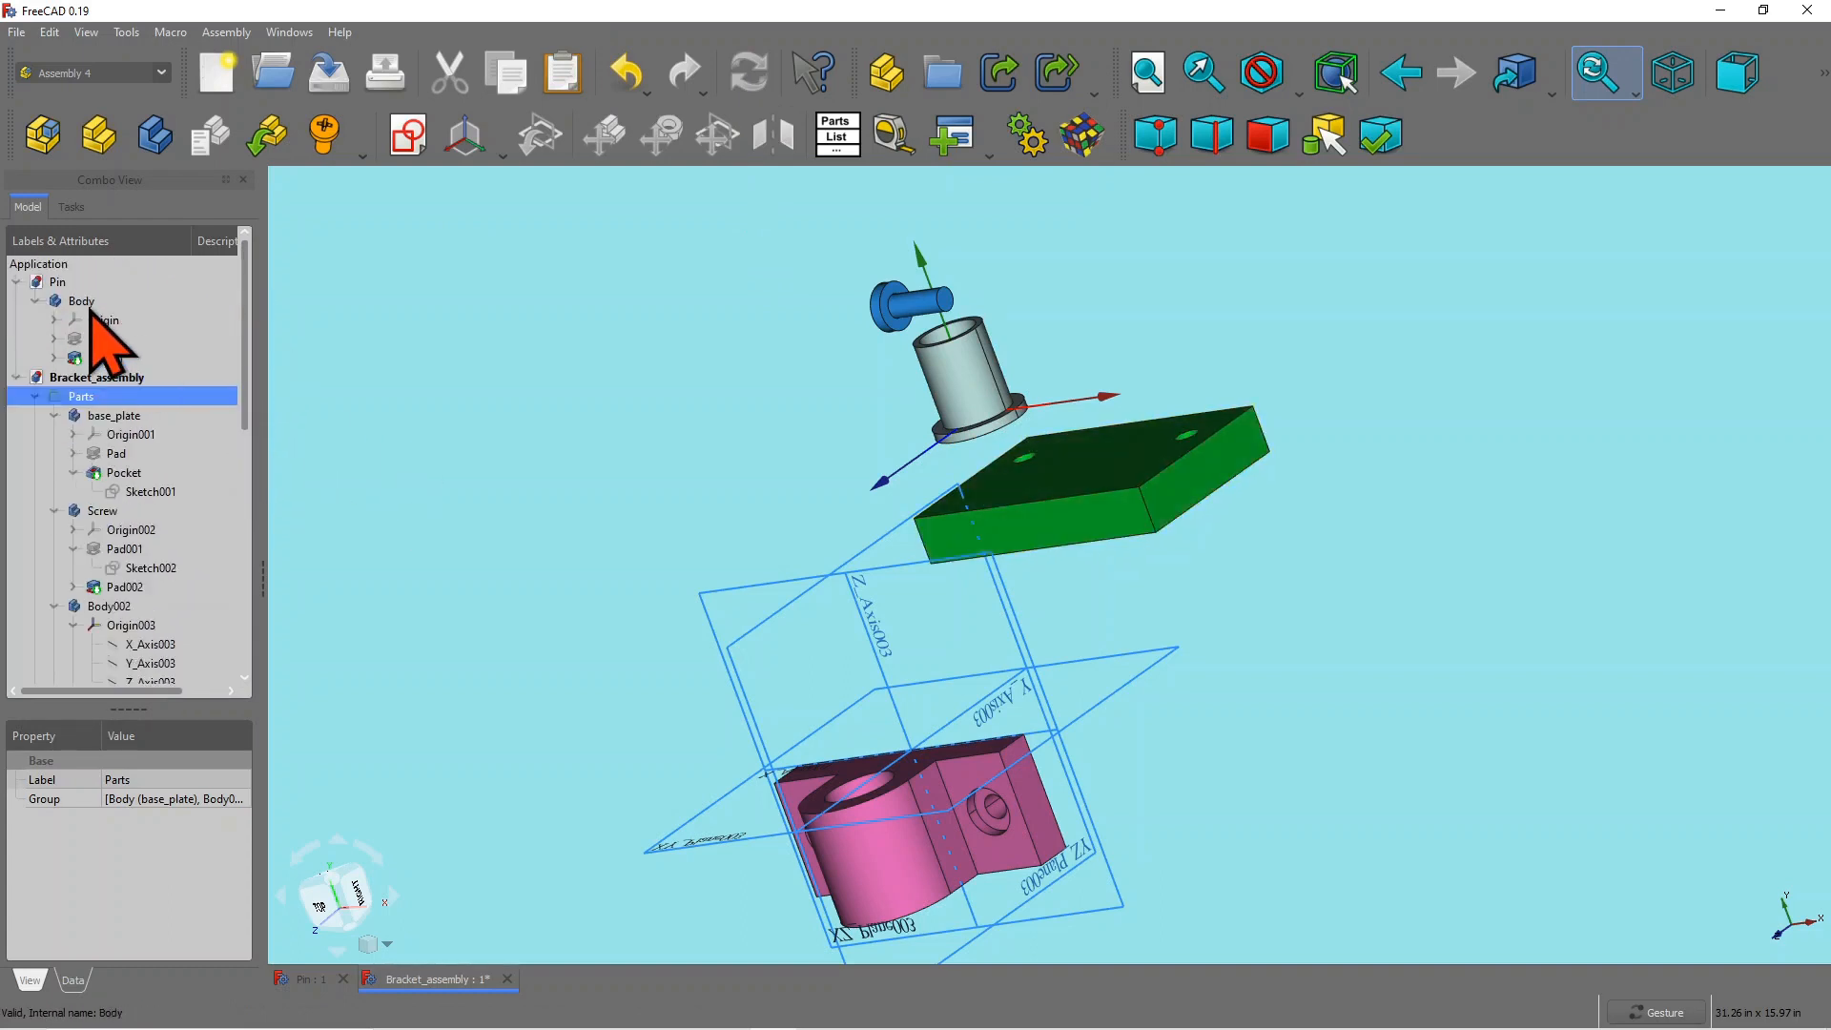
pyautogui.doubleClick(63, 283)
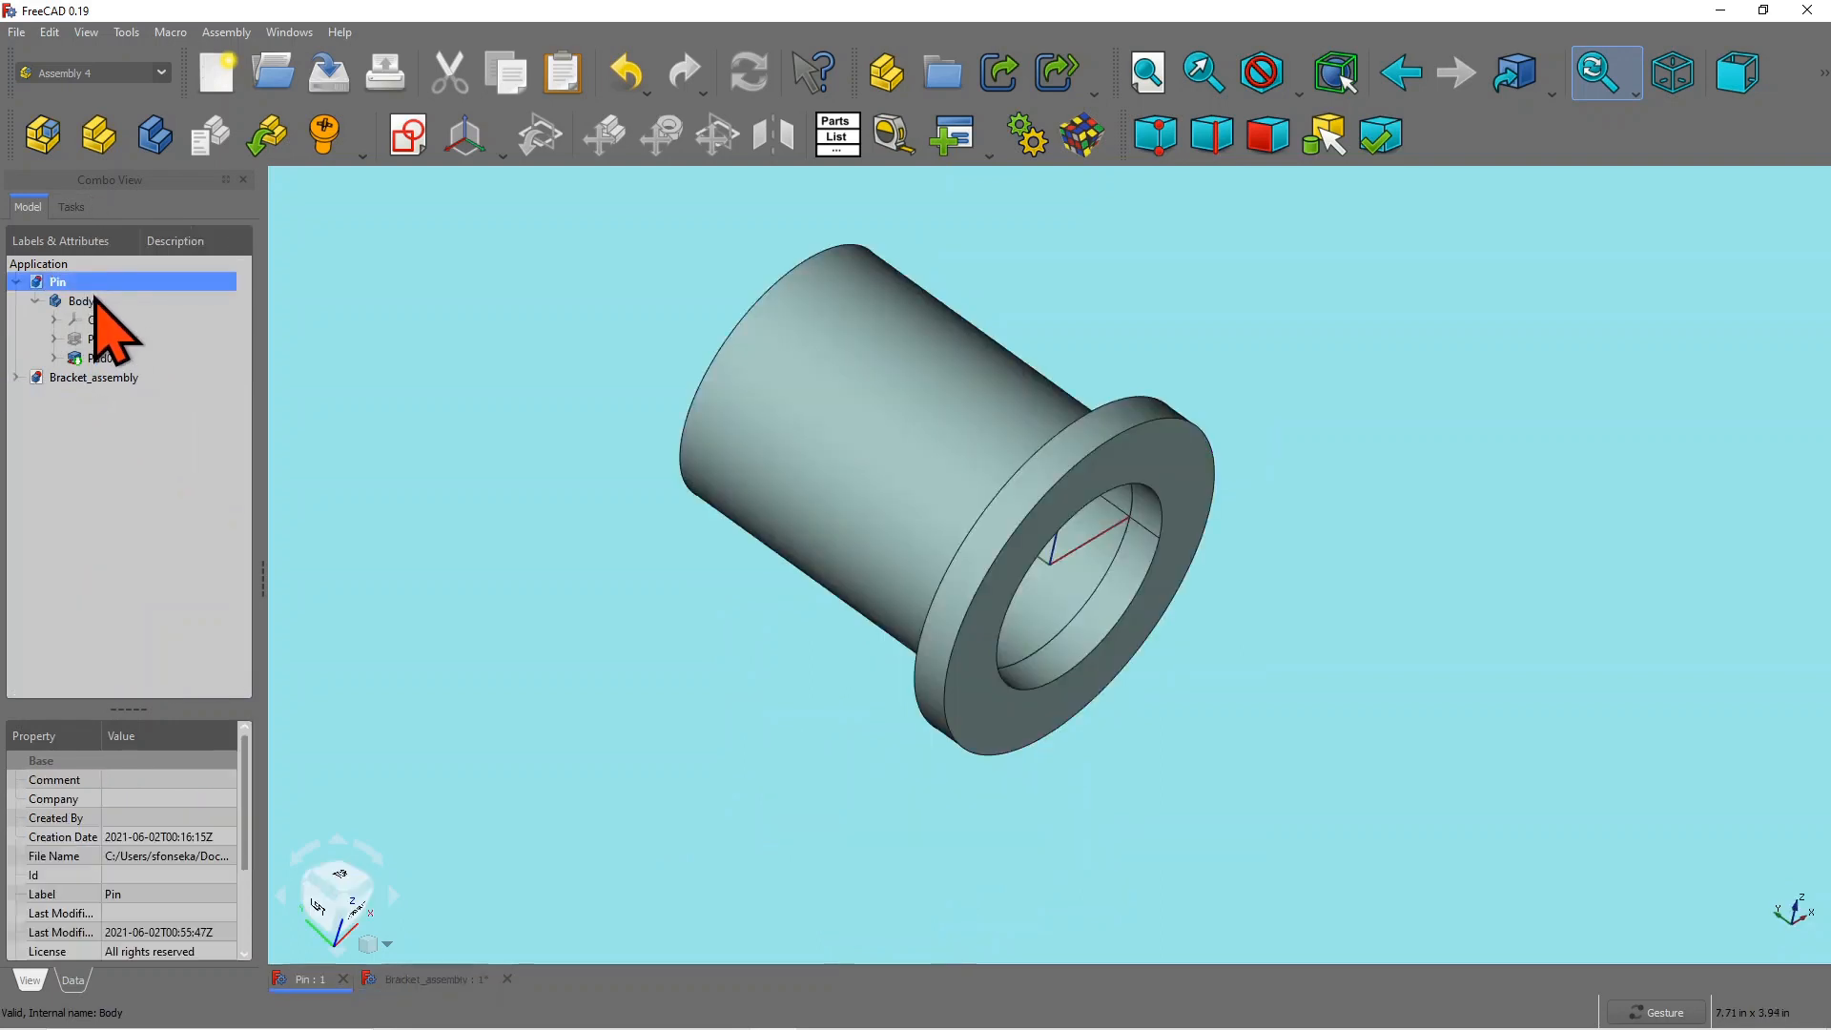
pyautogui.click(16, 32)
pyautogui.click(60, 106)
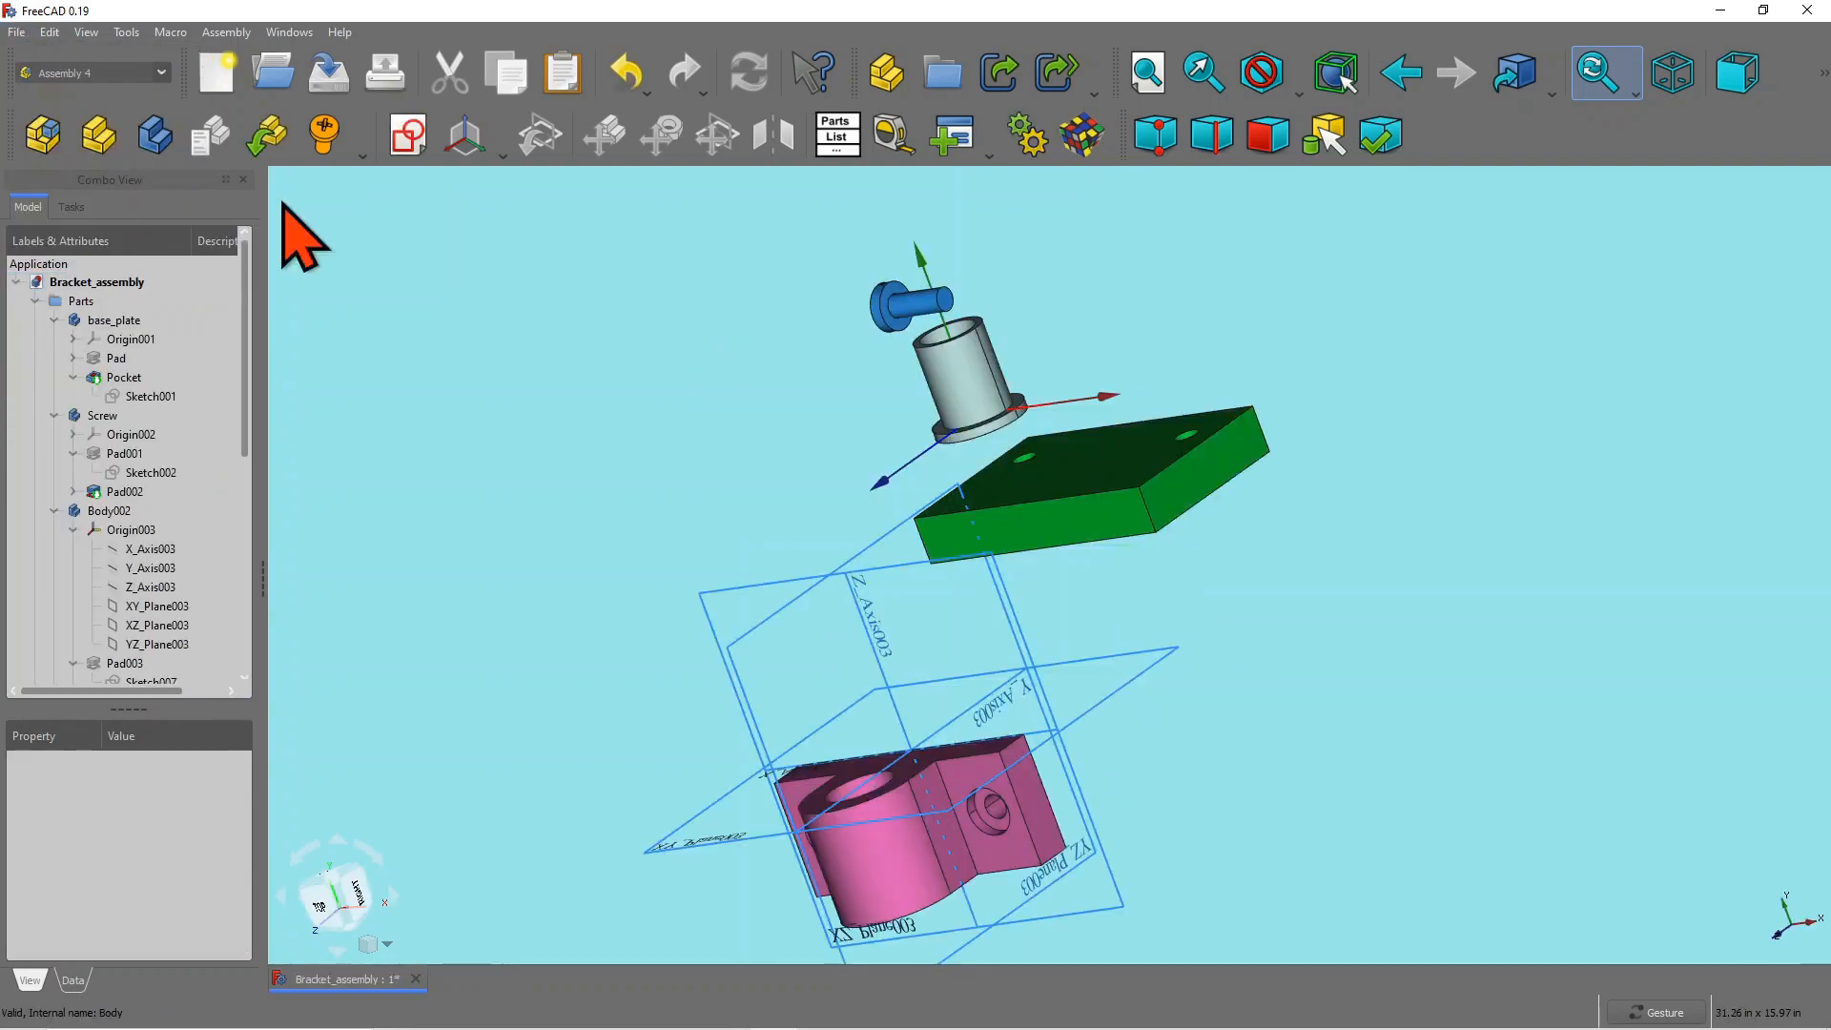
pyautogui.moveTo(1274, 534); pyautogui.dragTo(1176, 524)
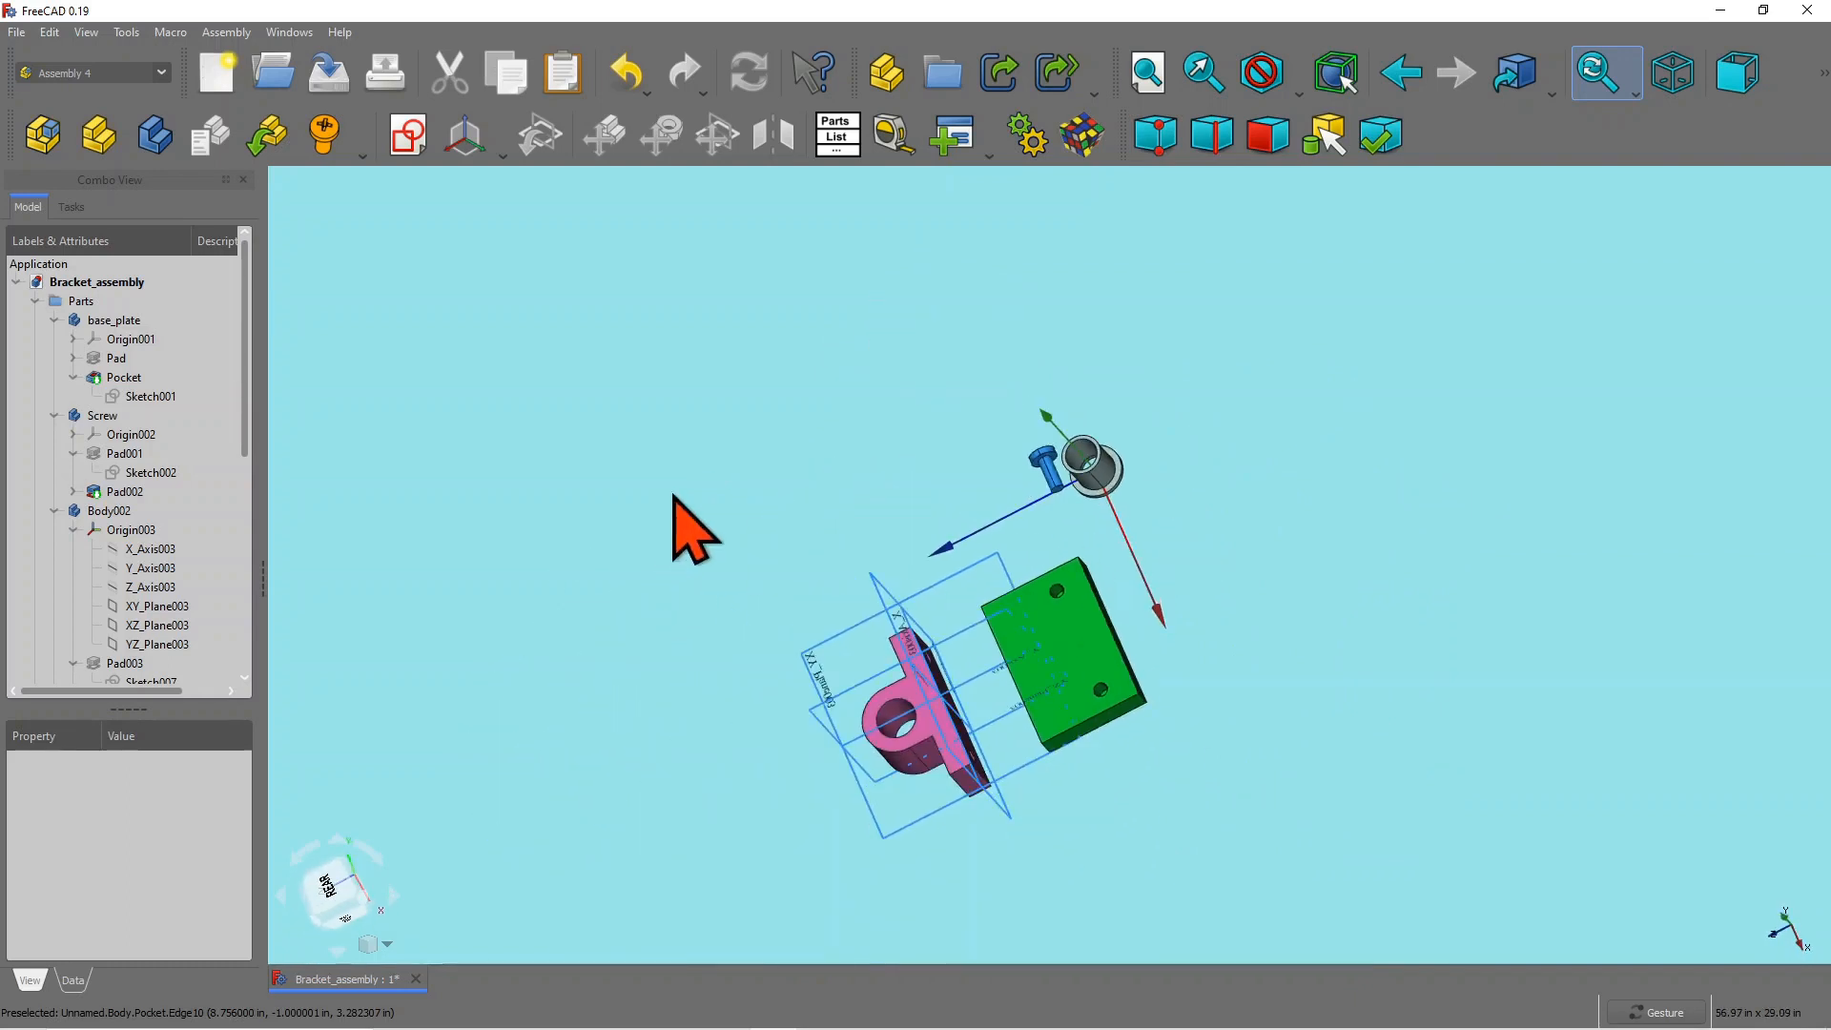
pyautogui.moveTo(673, 496); pyautogui.dragTo(715, 368)
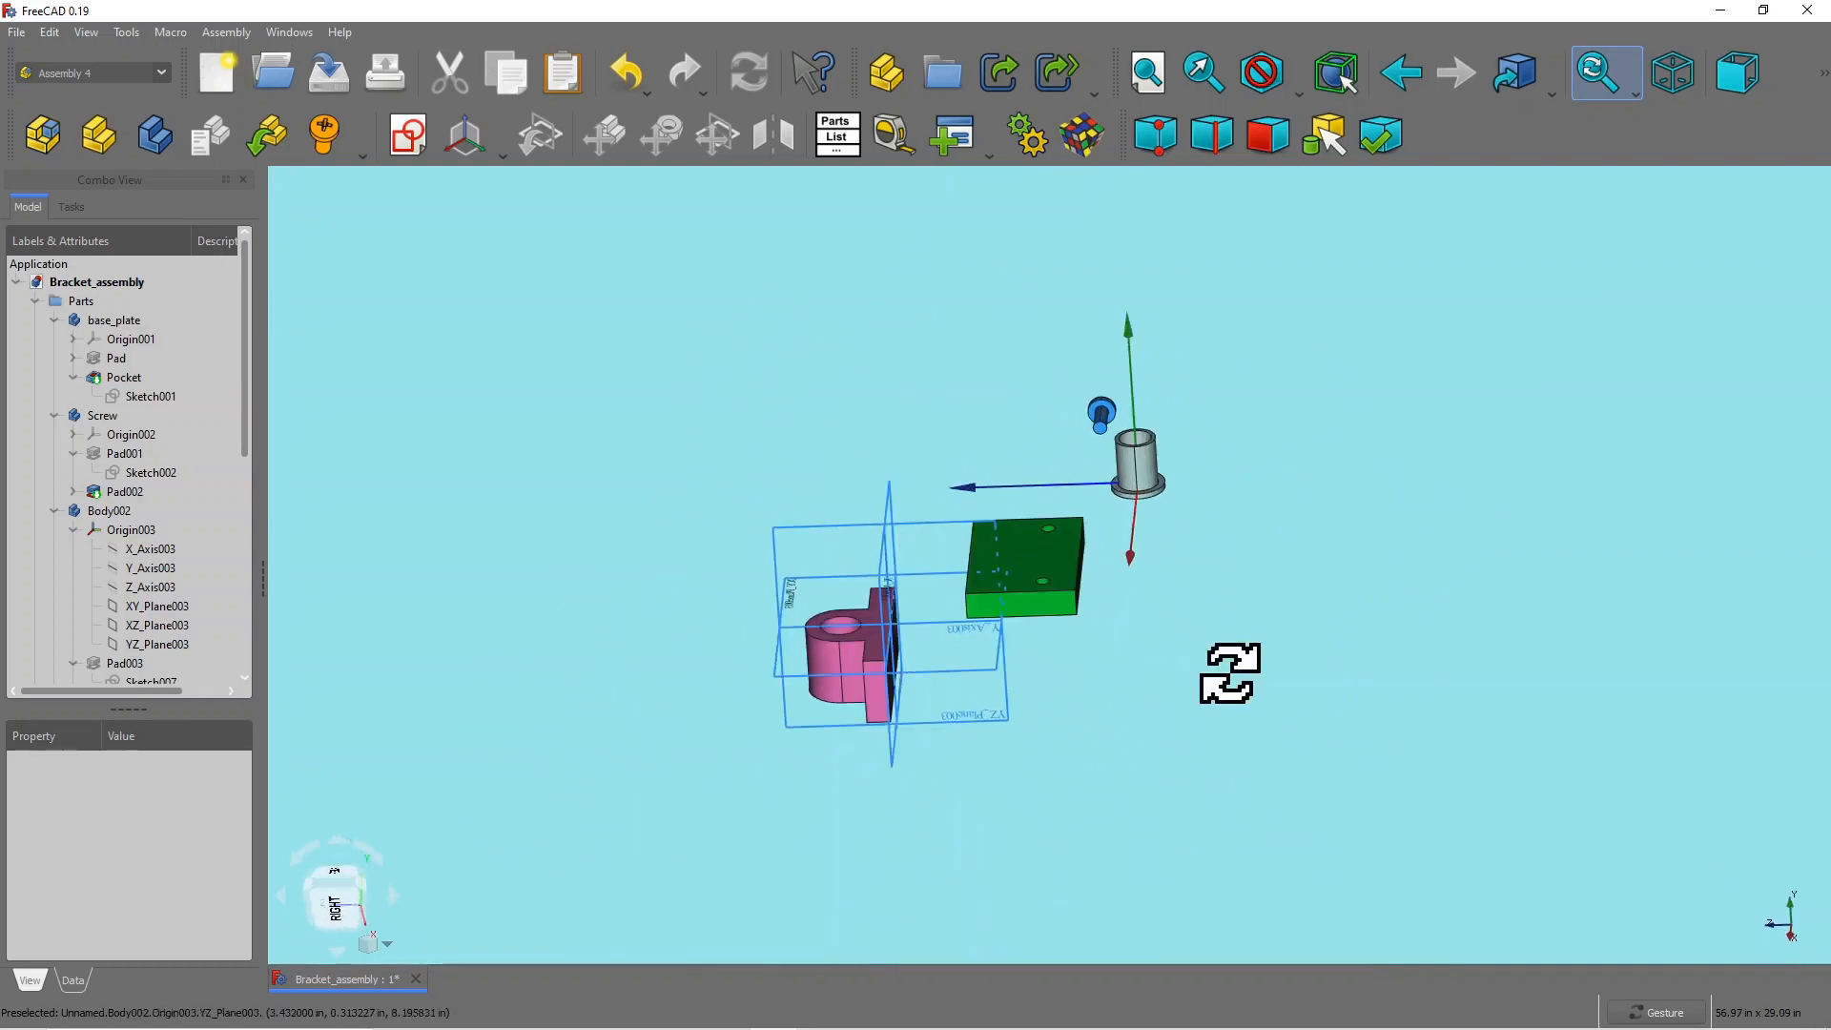
pyautogui.moveTo(1230, 673); pyautogui.dragTo(1157, 656)
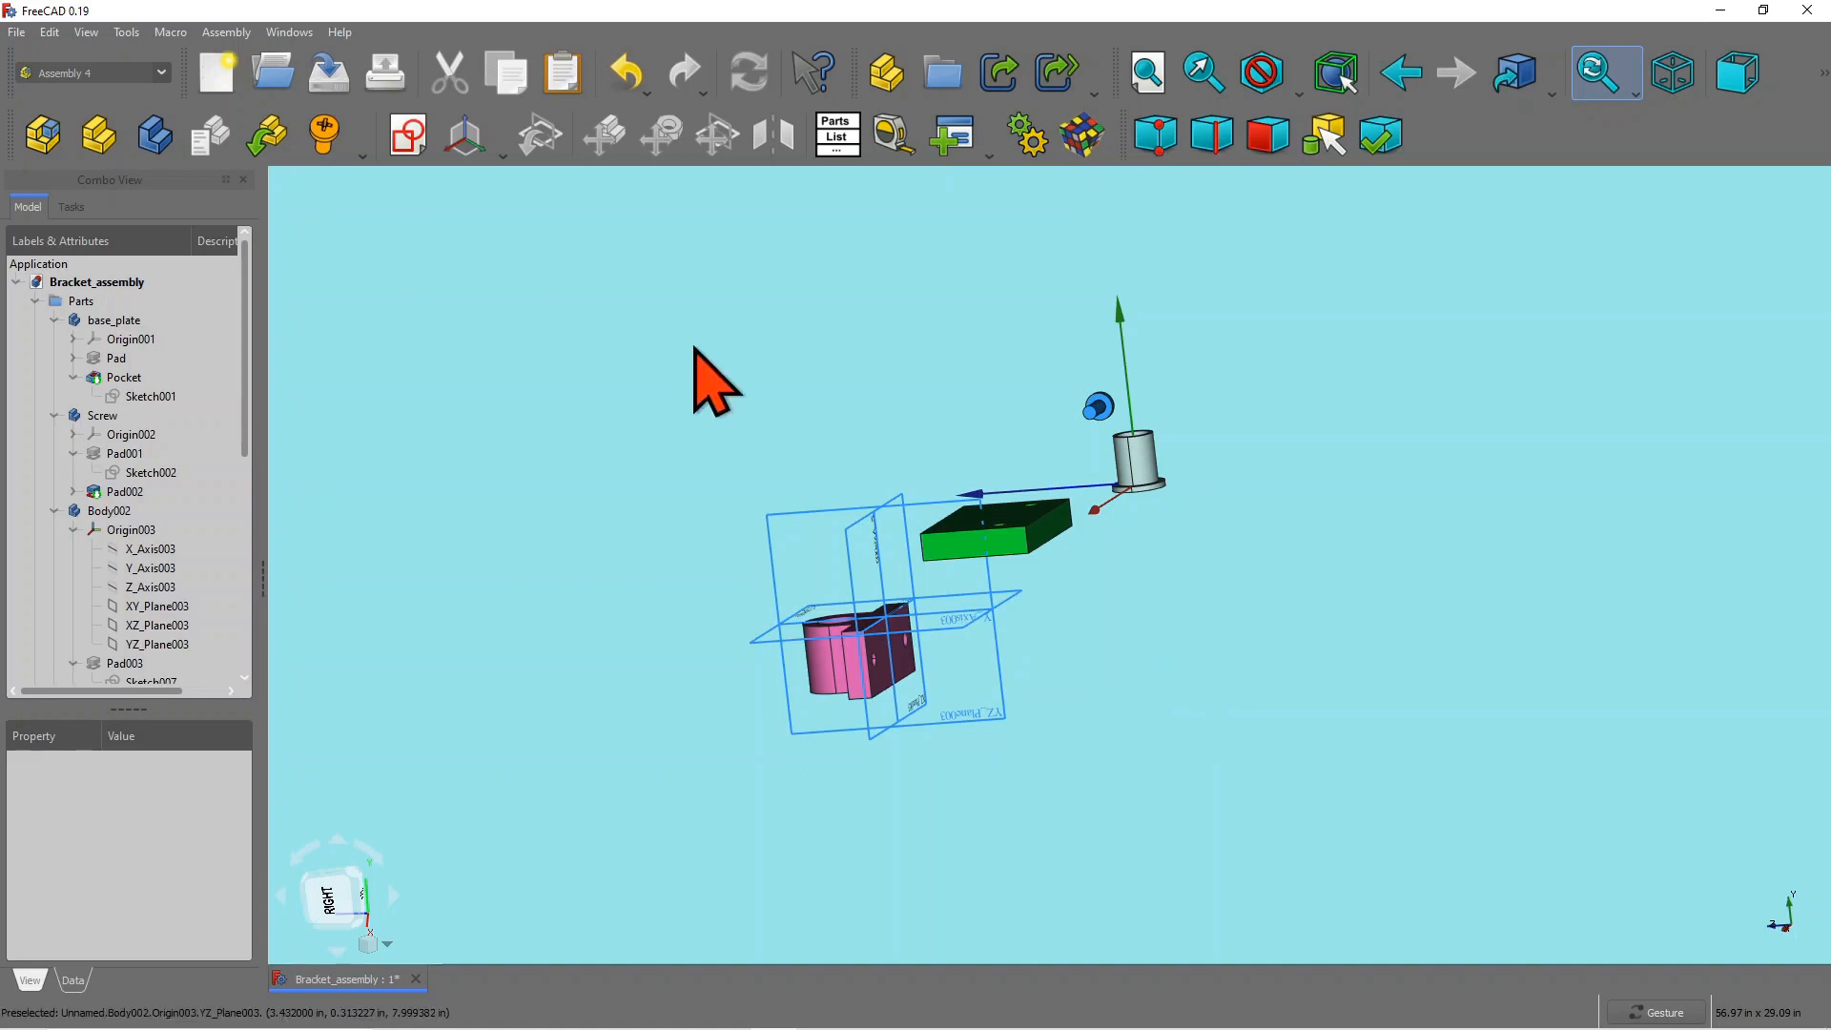
pyautogui.click(13, 34)
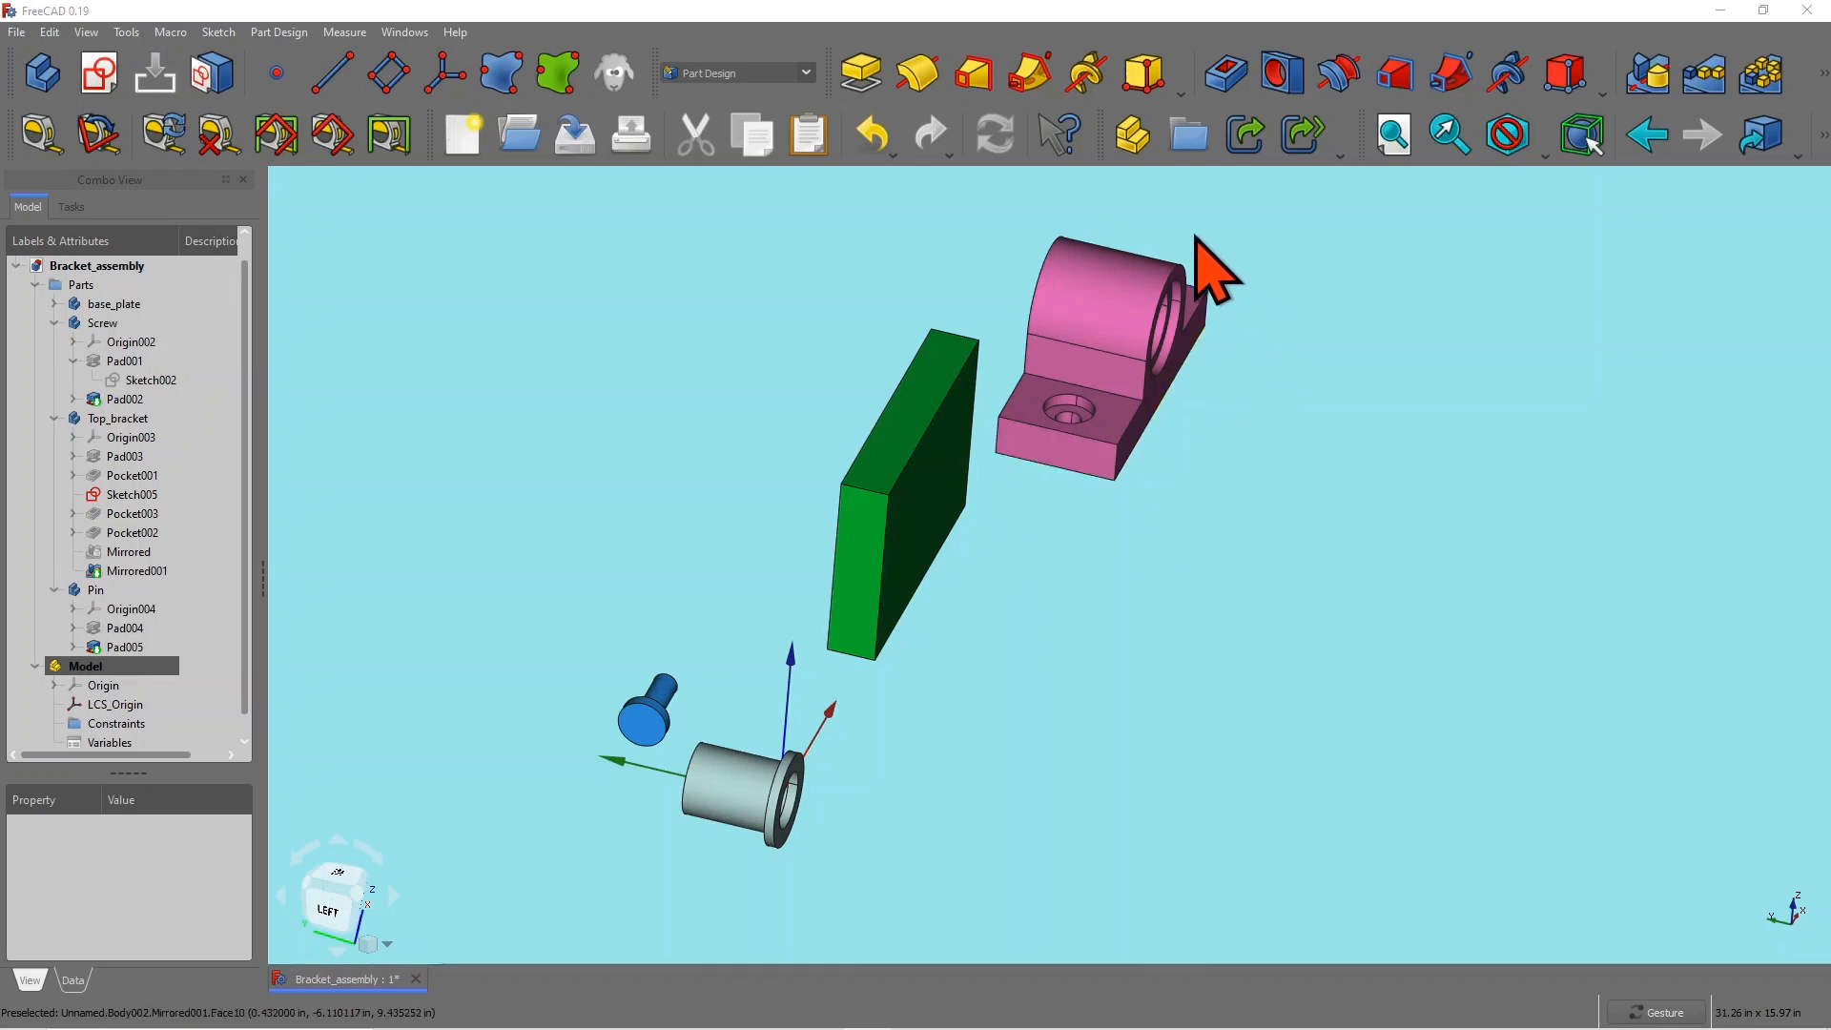
pyautogui.moveTo(1039, 471); pyautogui.dragTo(1135, 436)
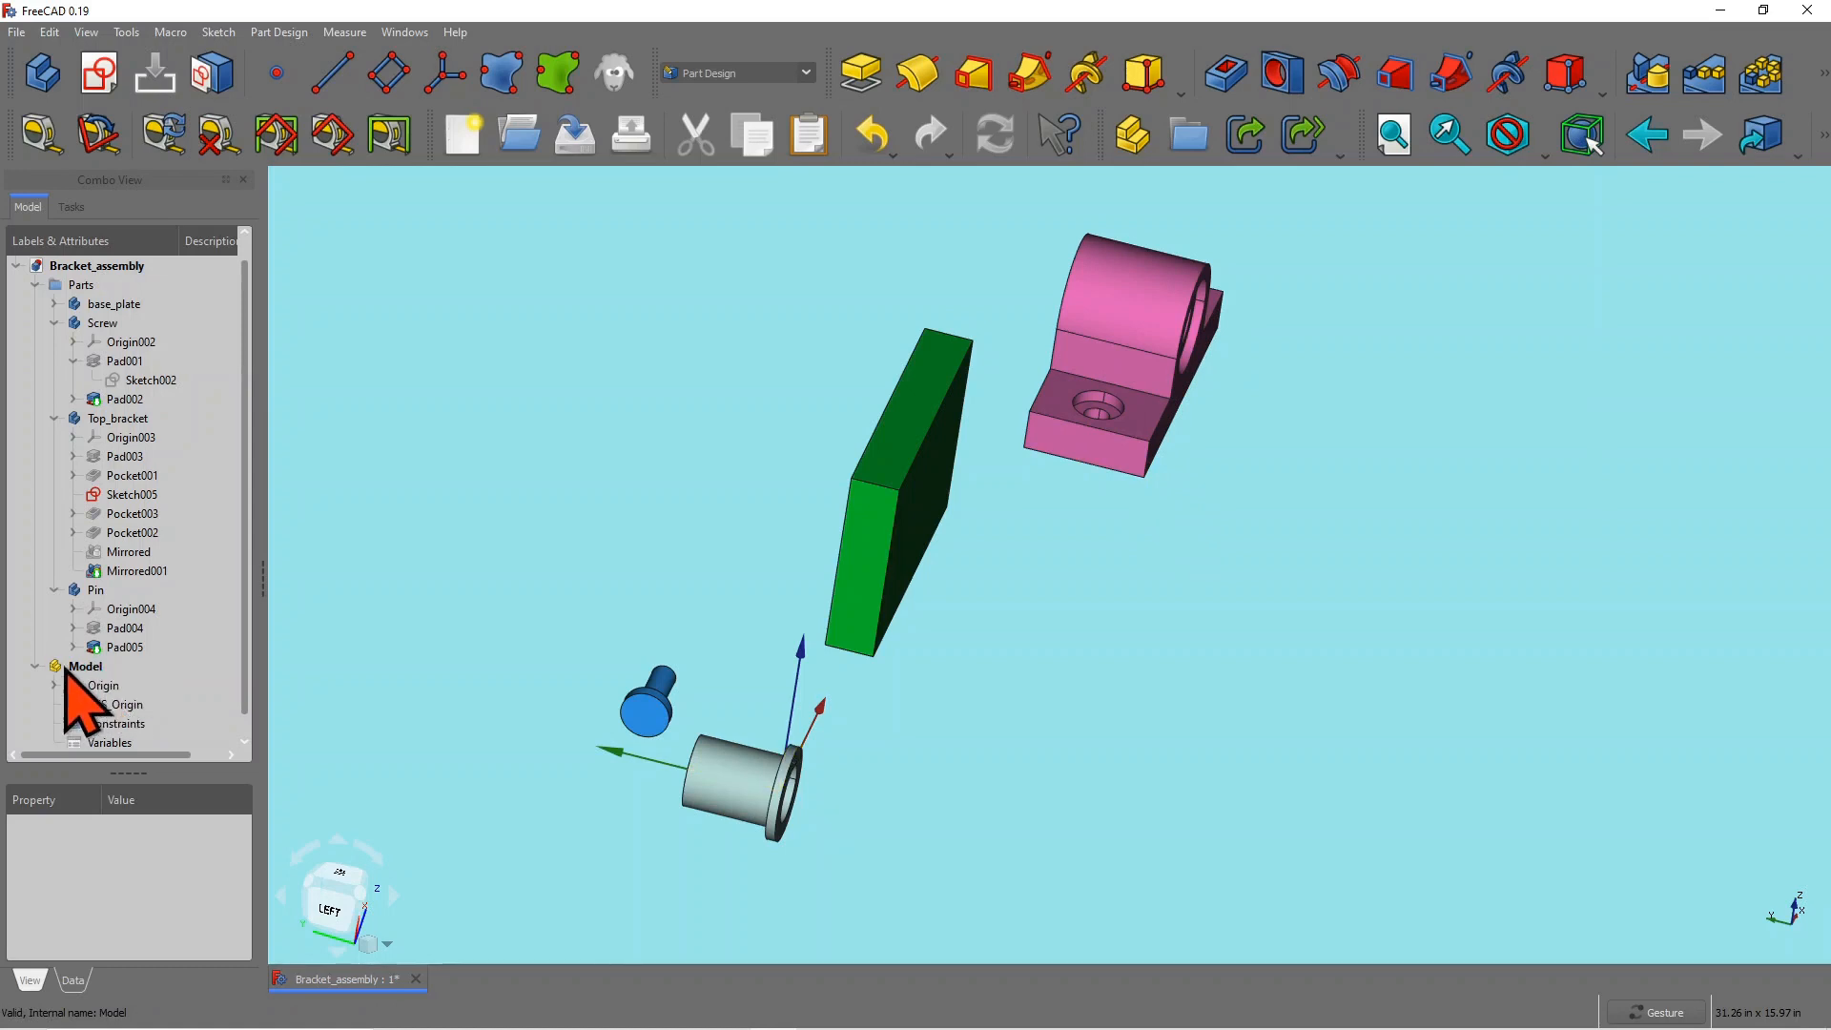
pyautogui.moveTo(1435, 492)
pyautogui.mouseDown()
pyautogui.moveTo(1332, 495)
pyautogui.moveTo(1401, 490)
pyautogui.mouseUp()
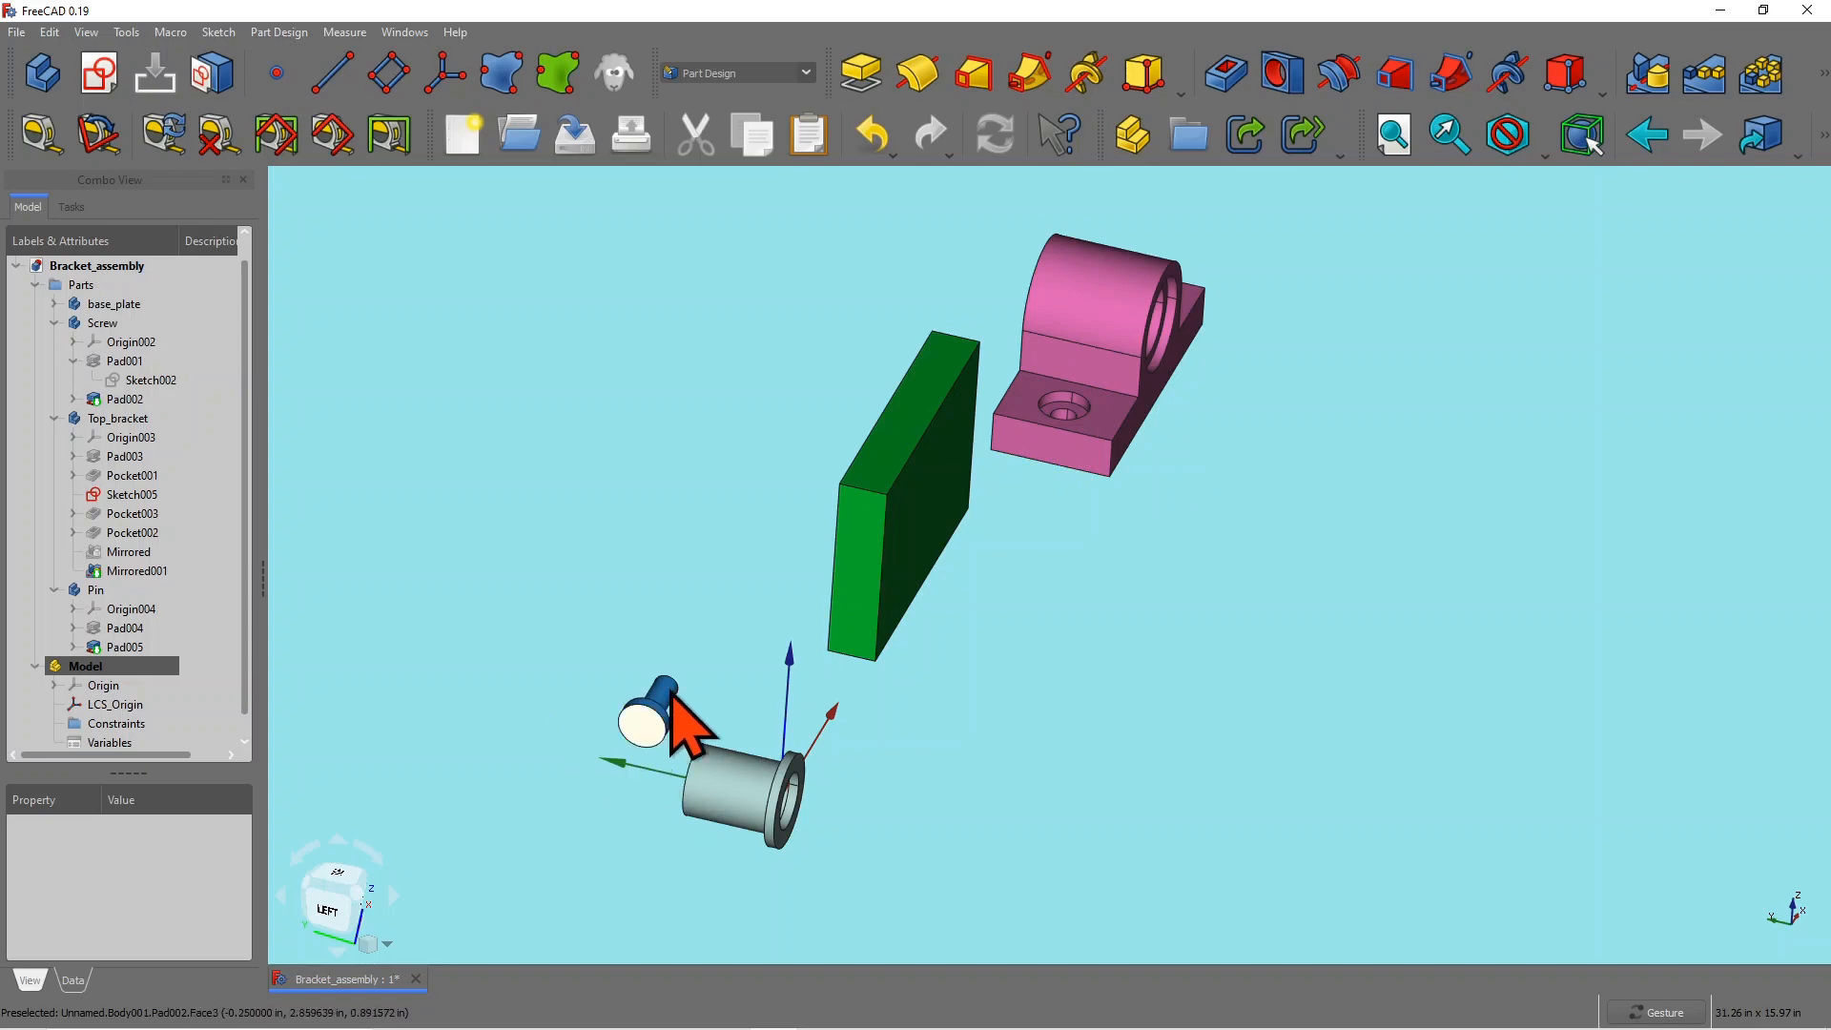
pyautogui.moveTo(1278, 375)
pyautogui.mouseDown()
pyautogui.moveTo(1206, 441)
pyautogui.moveTo(1259, 351)
pyautogui.mouseUp()
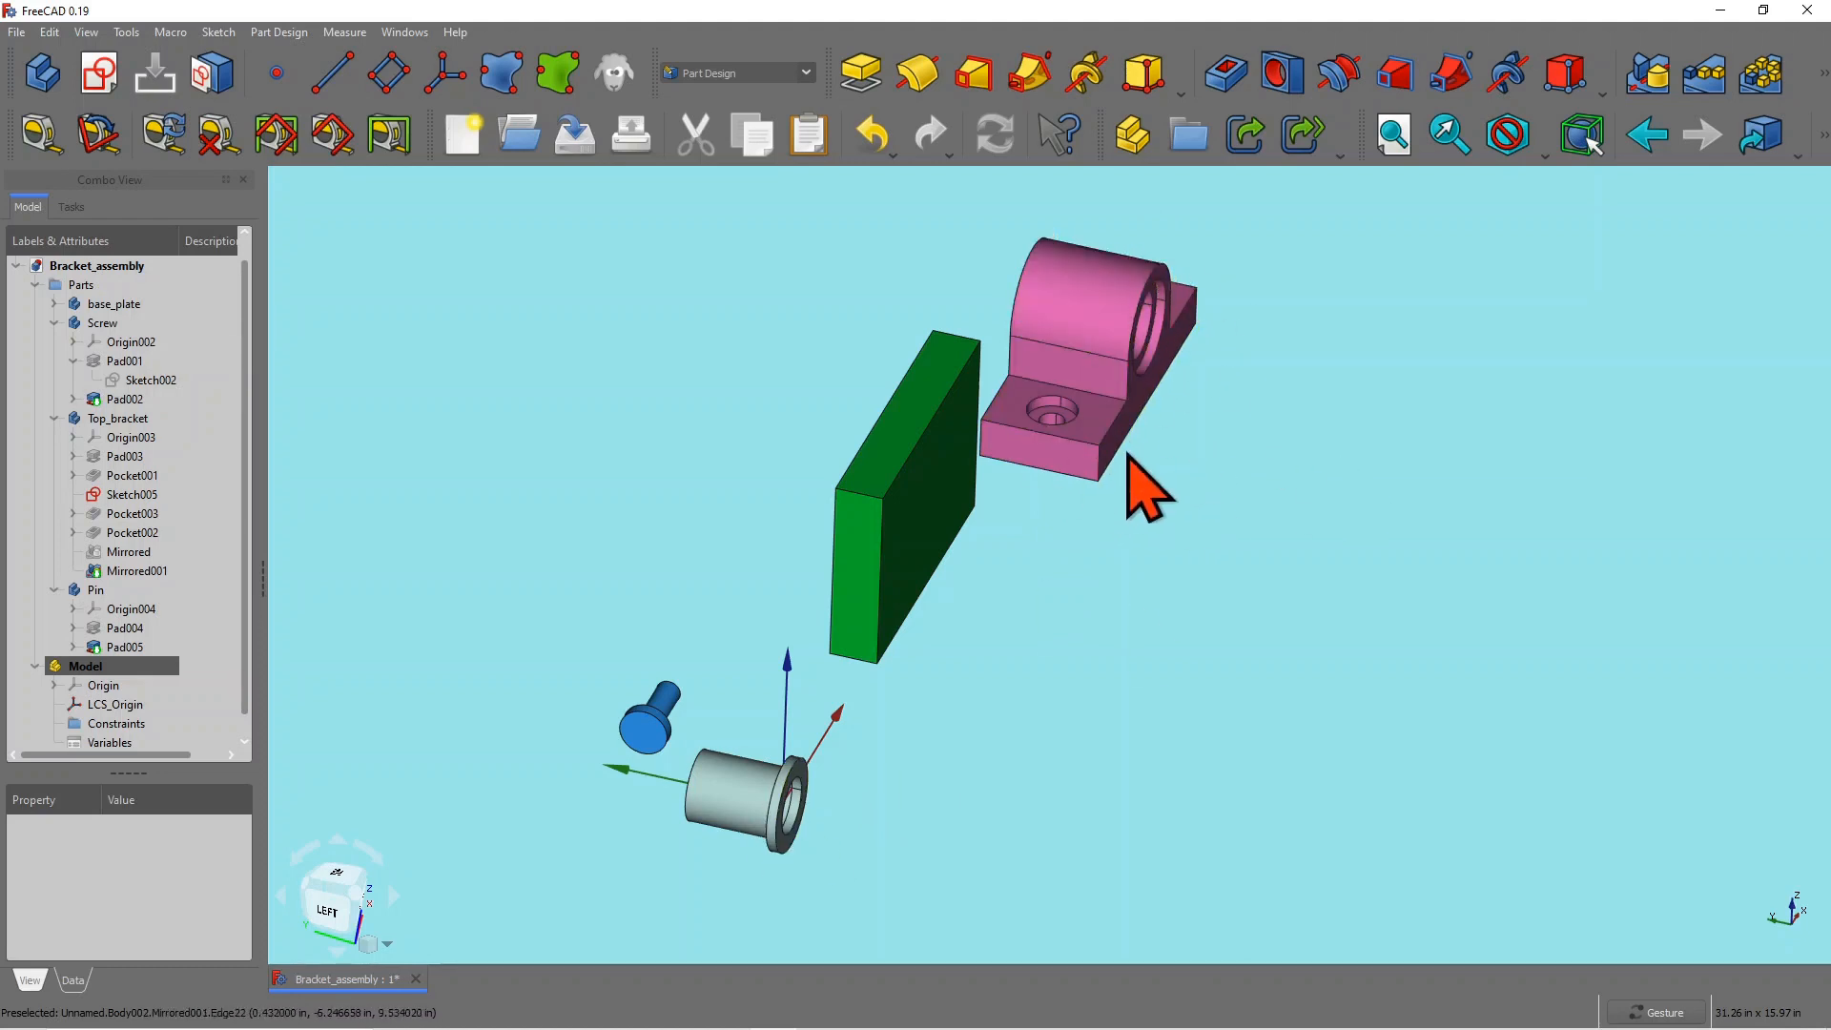
# Step: Make Top_bracket the active body of the assembly document
pyautogui.click(140, 421)
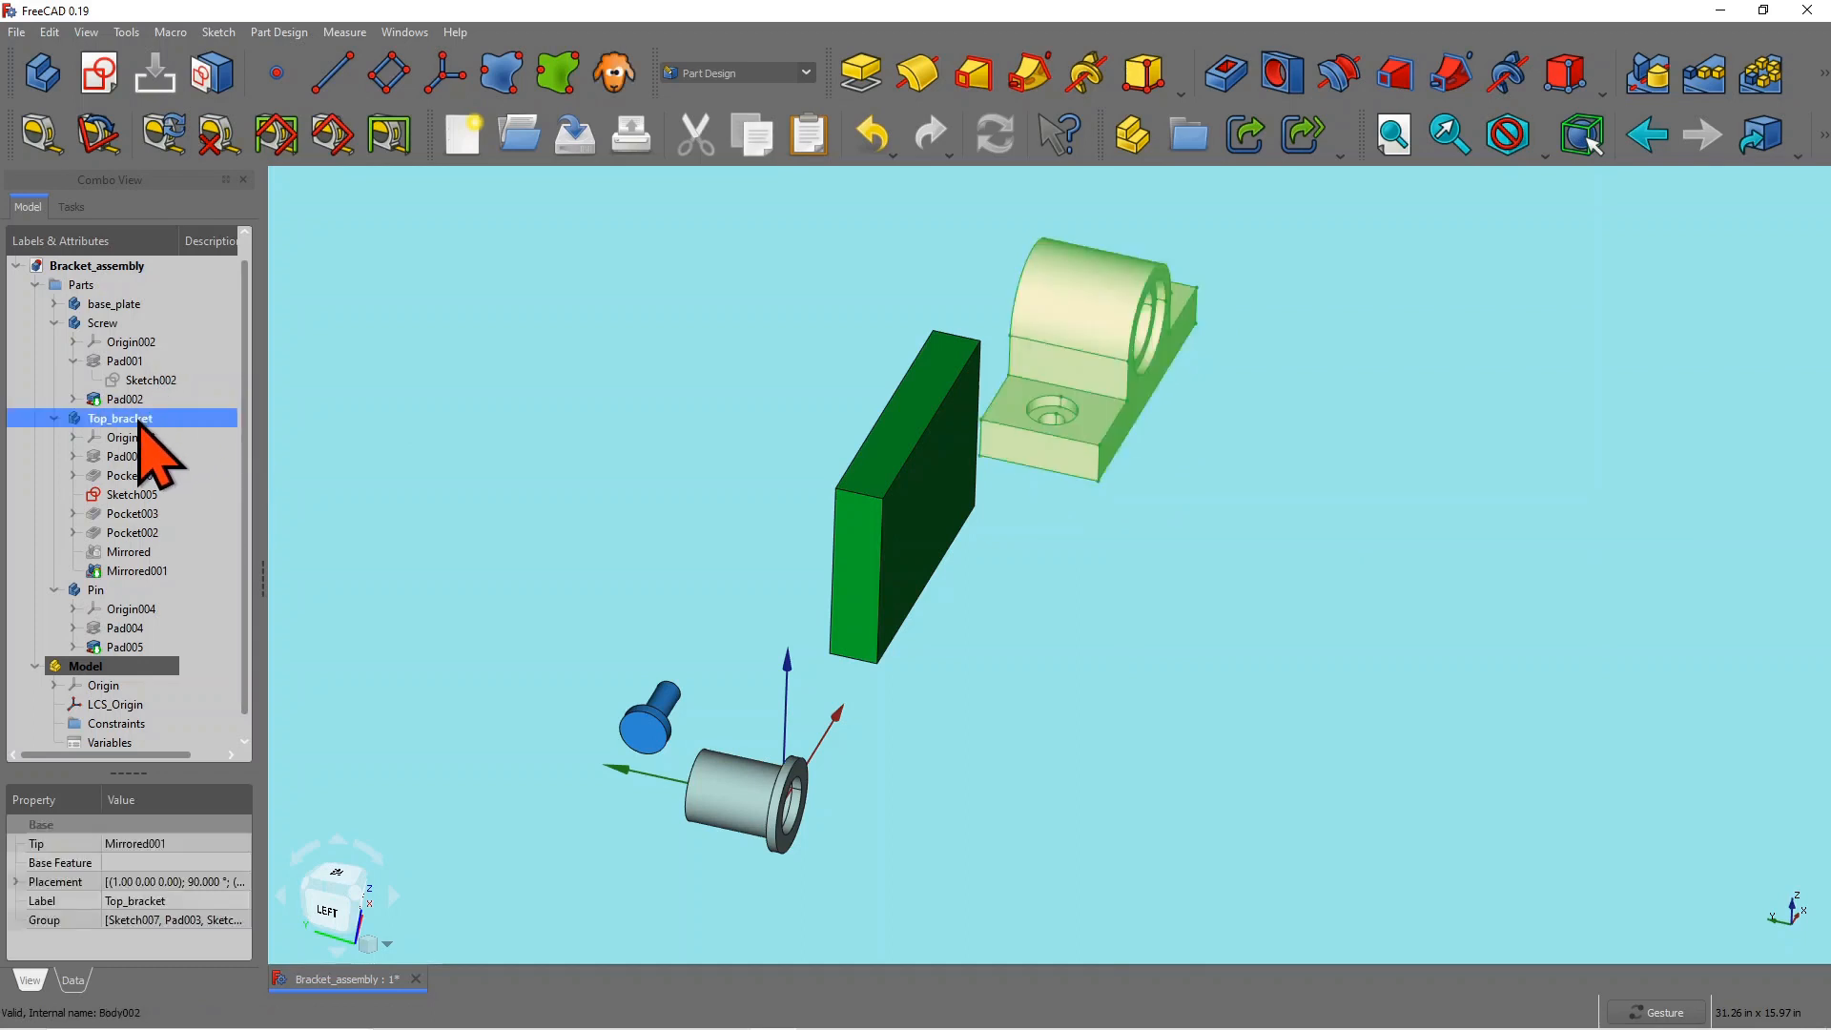
pyautogui.click(229, 476)
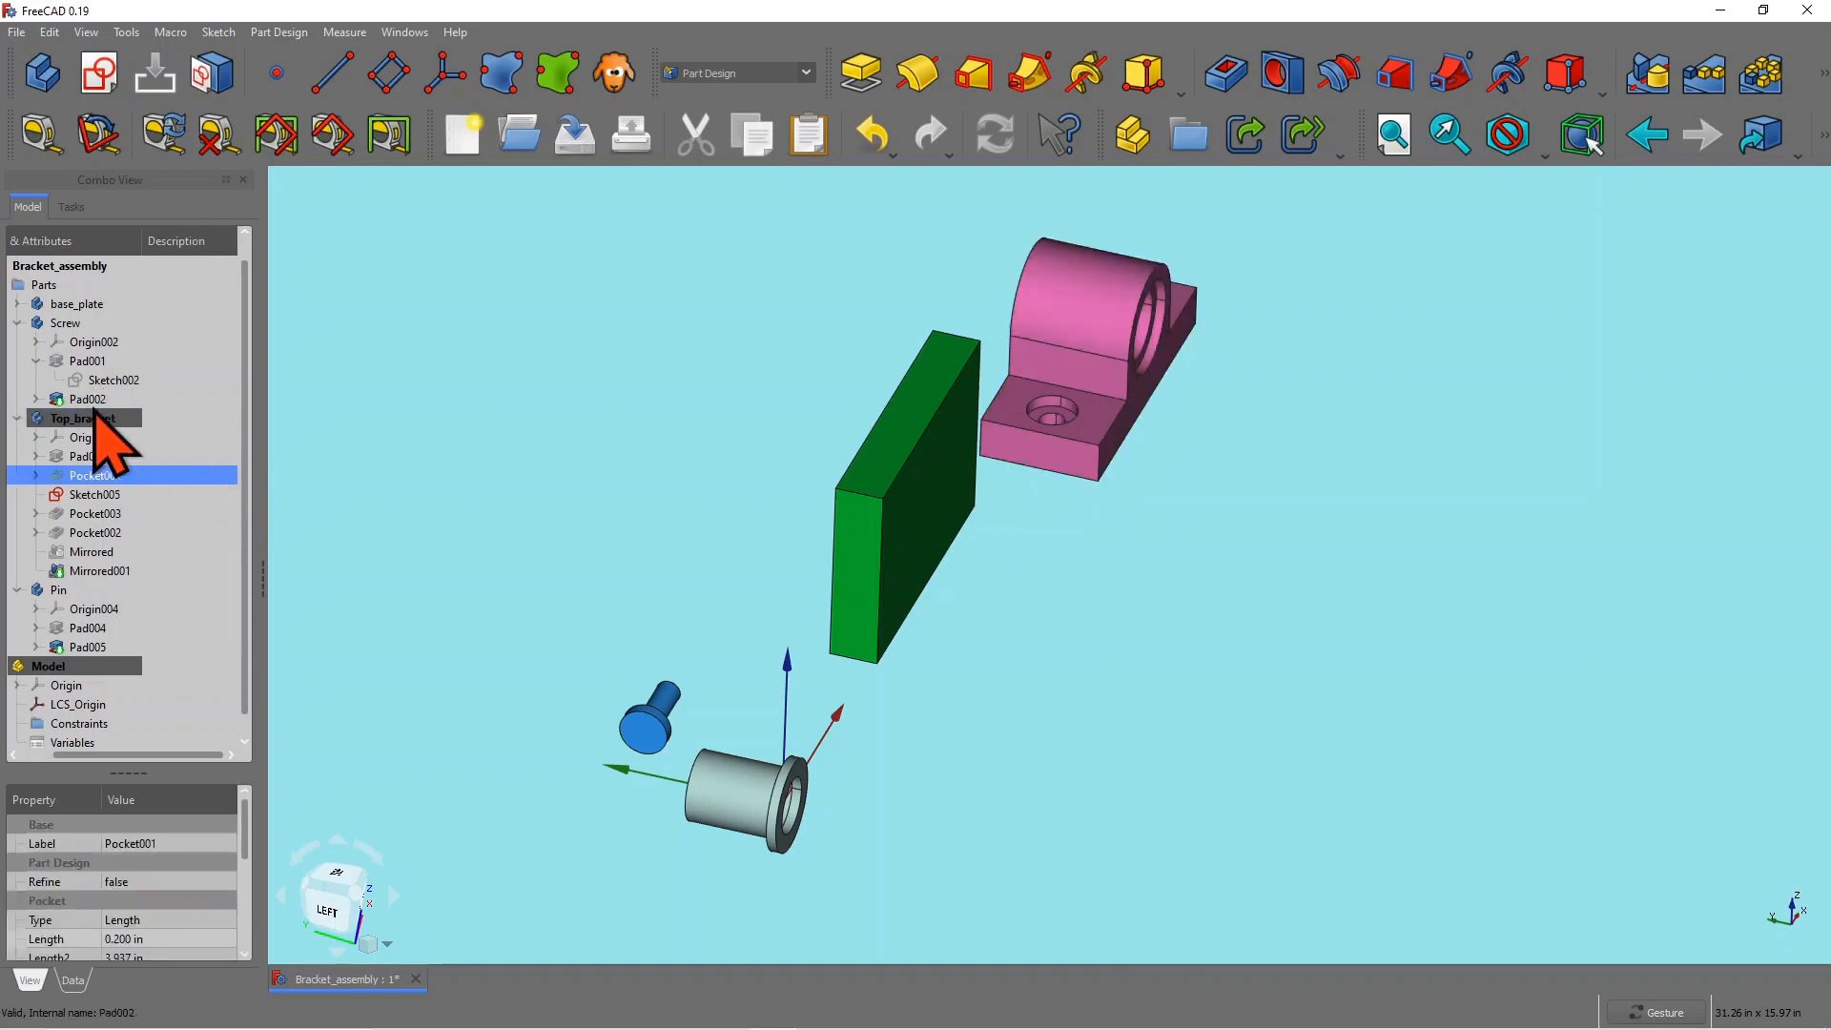
pyautogui.doubleClick(59, 420)
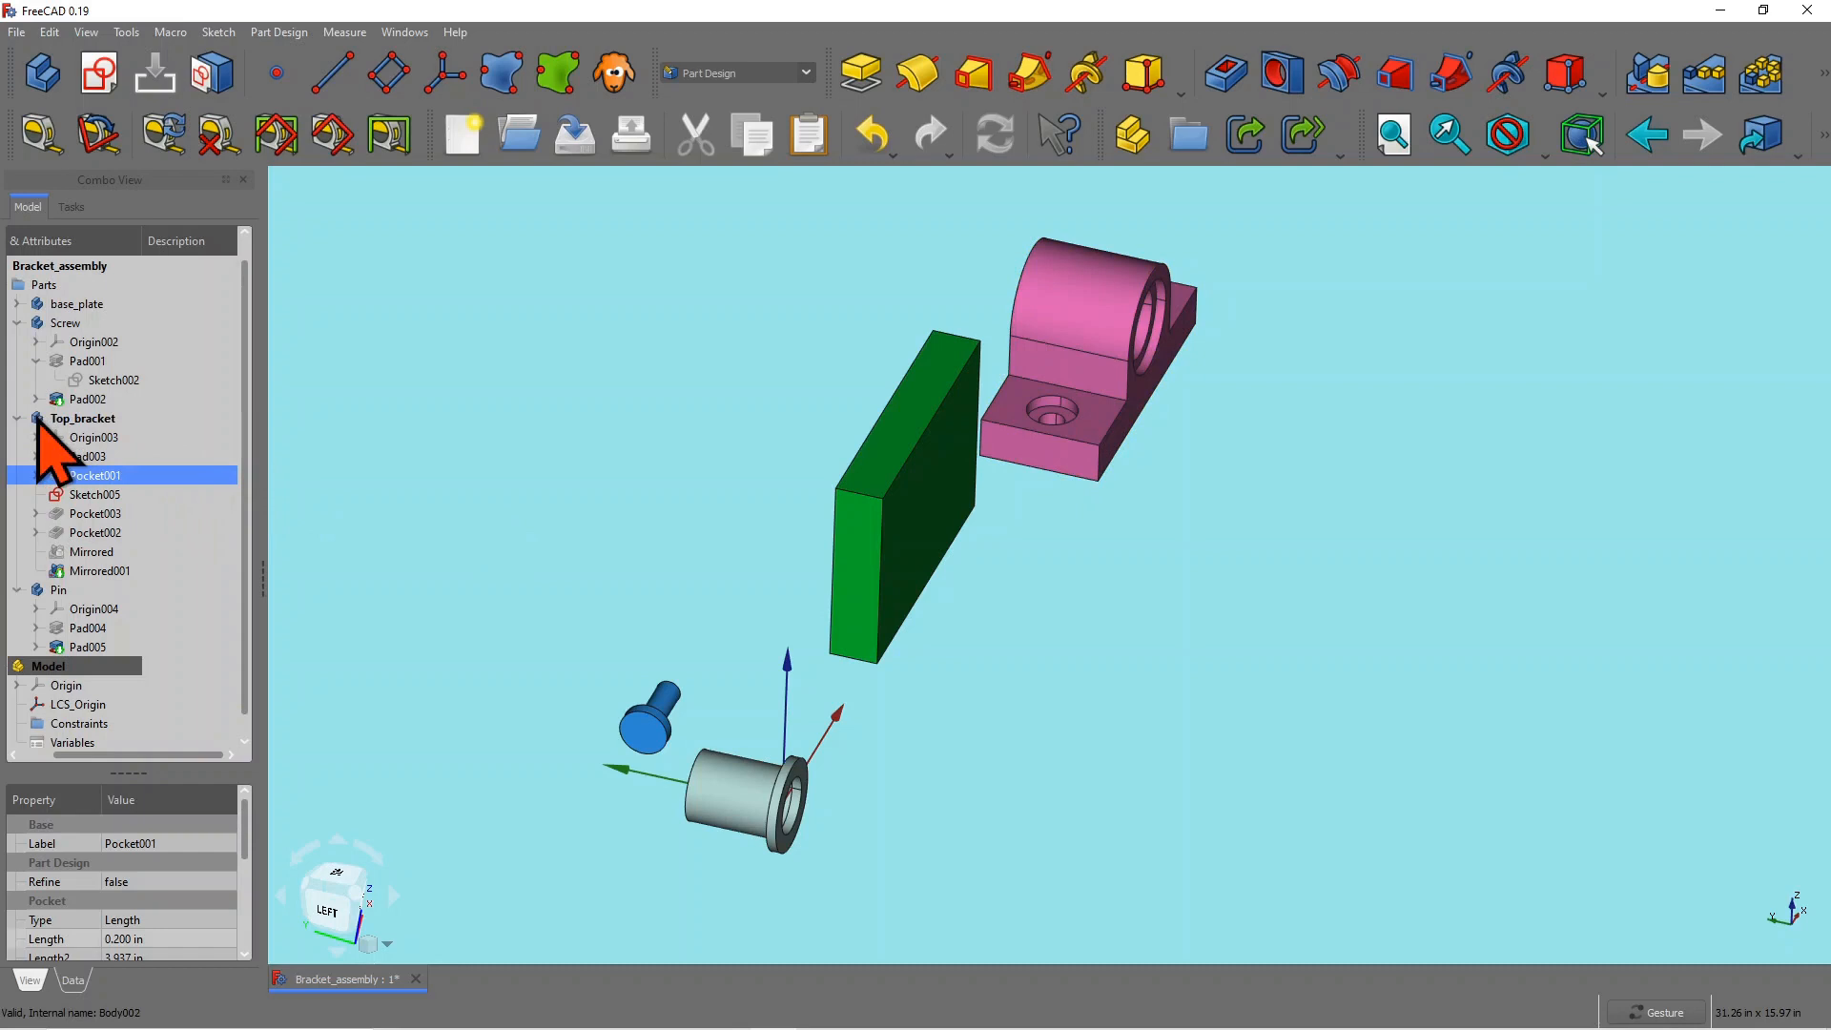
pyautogui.doubleClick(96, 422)
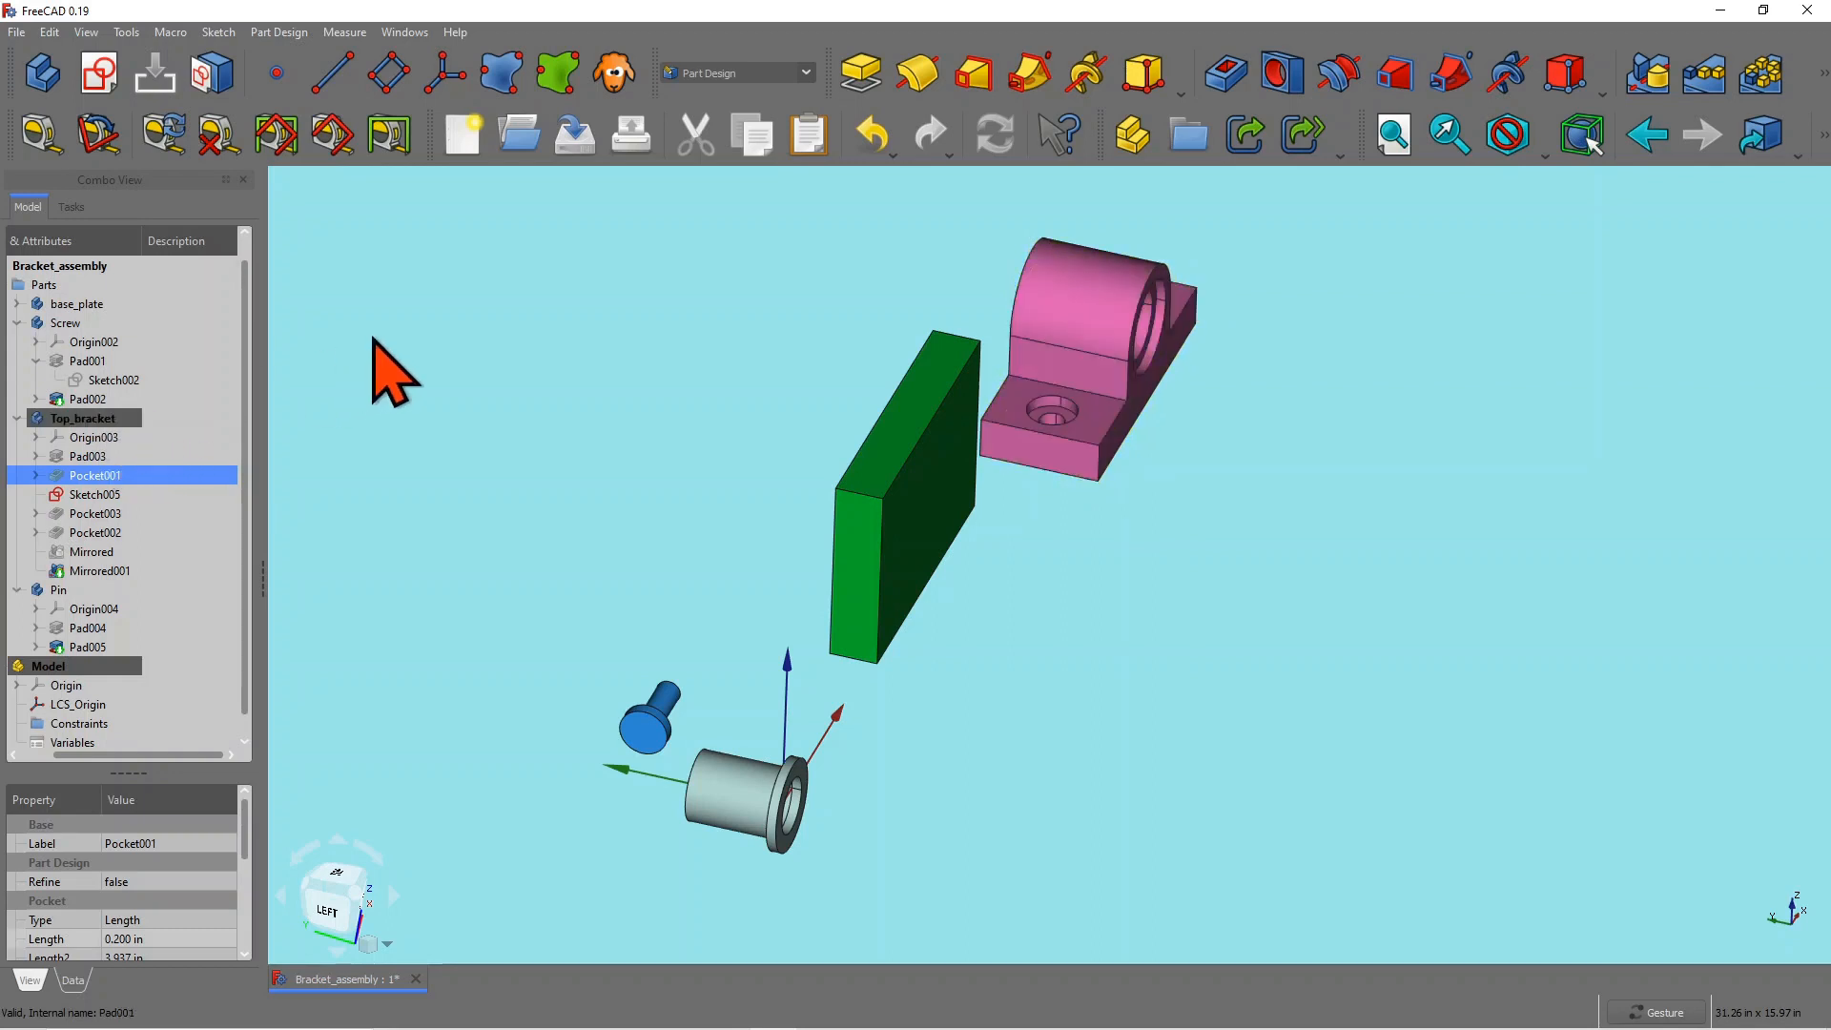
# Step: Switch to the Assembly 4 workbench and create a new coordinate system named LCS_1 in the Top_bracket body
pyautogui.click(806, 72)
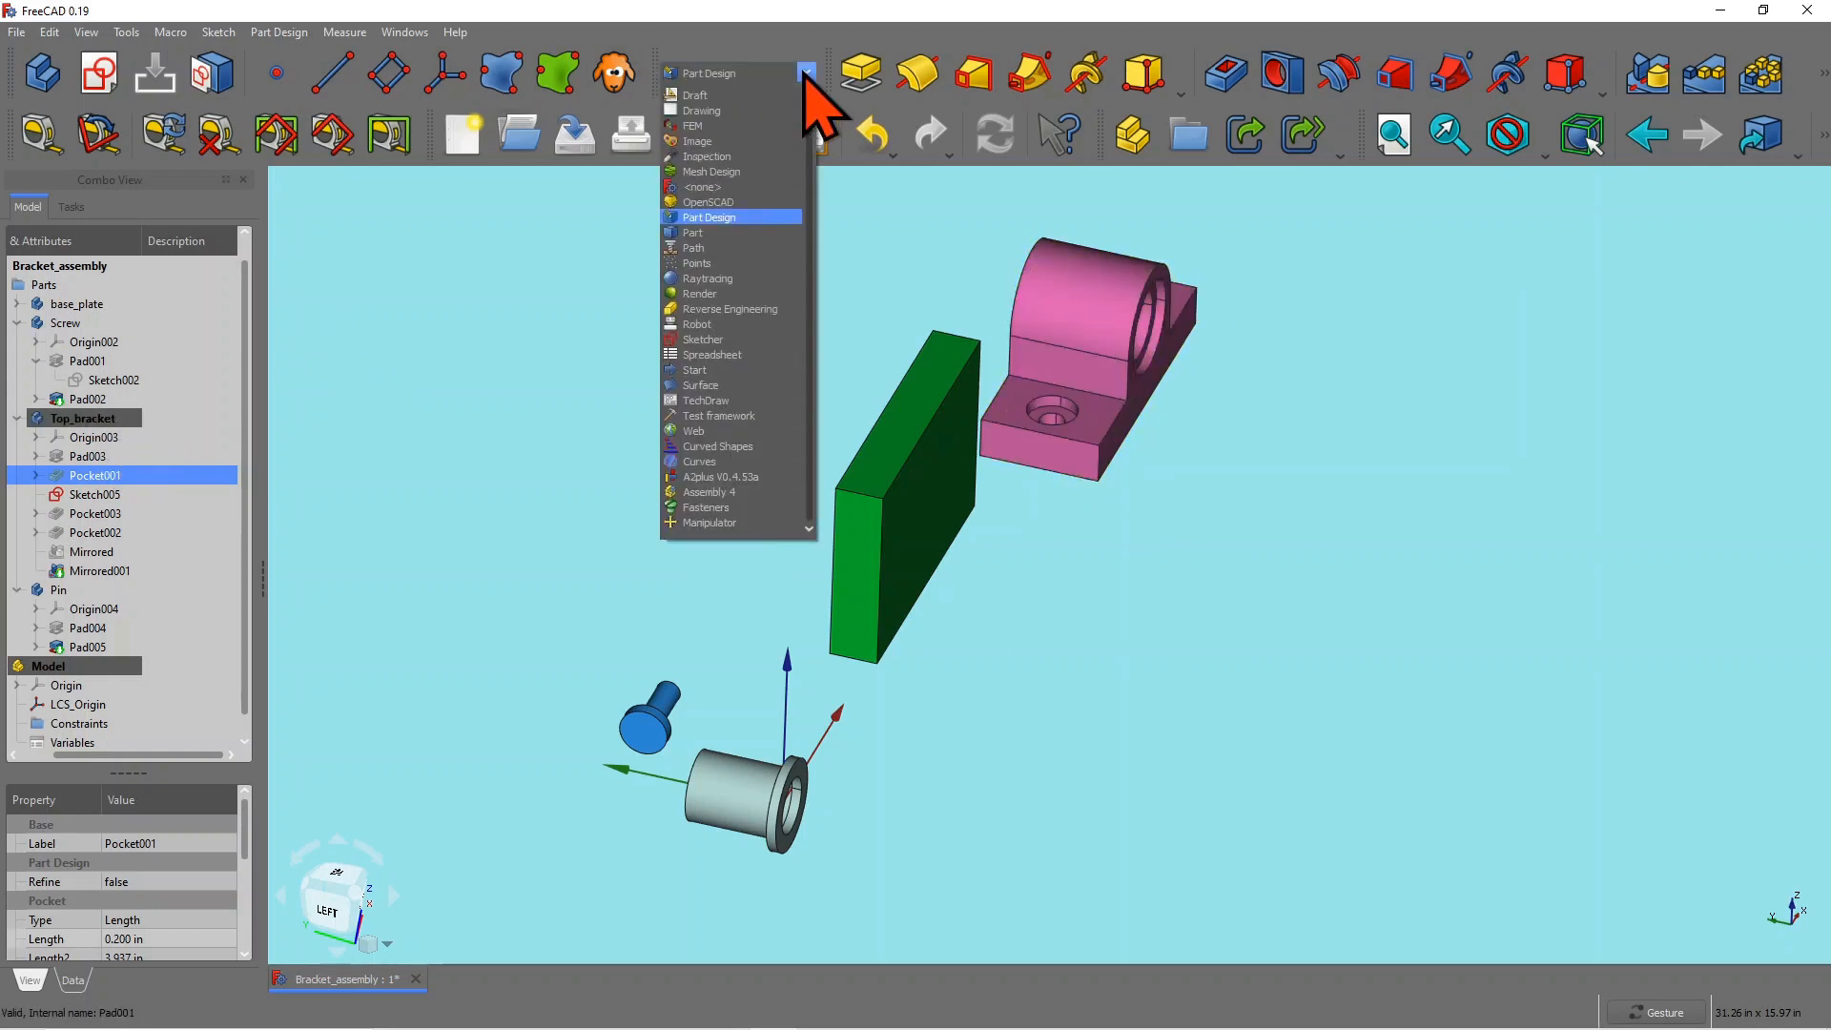
pyautogui.click(705, 492)
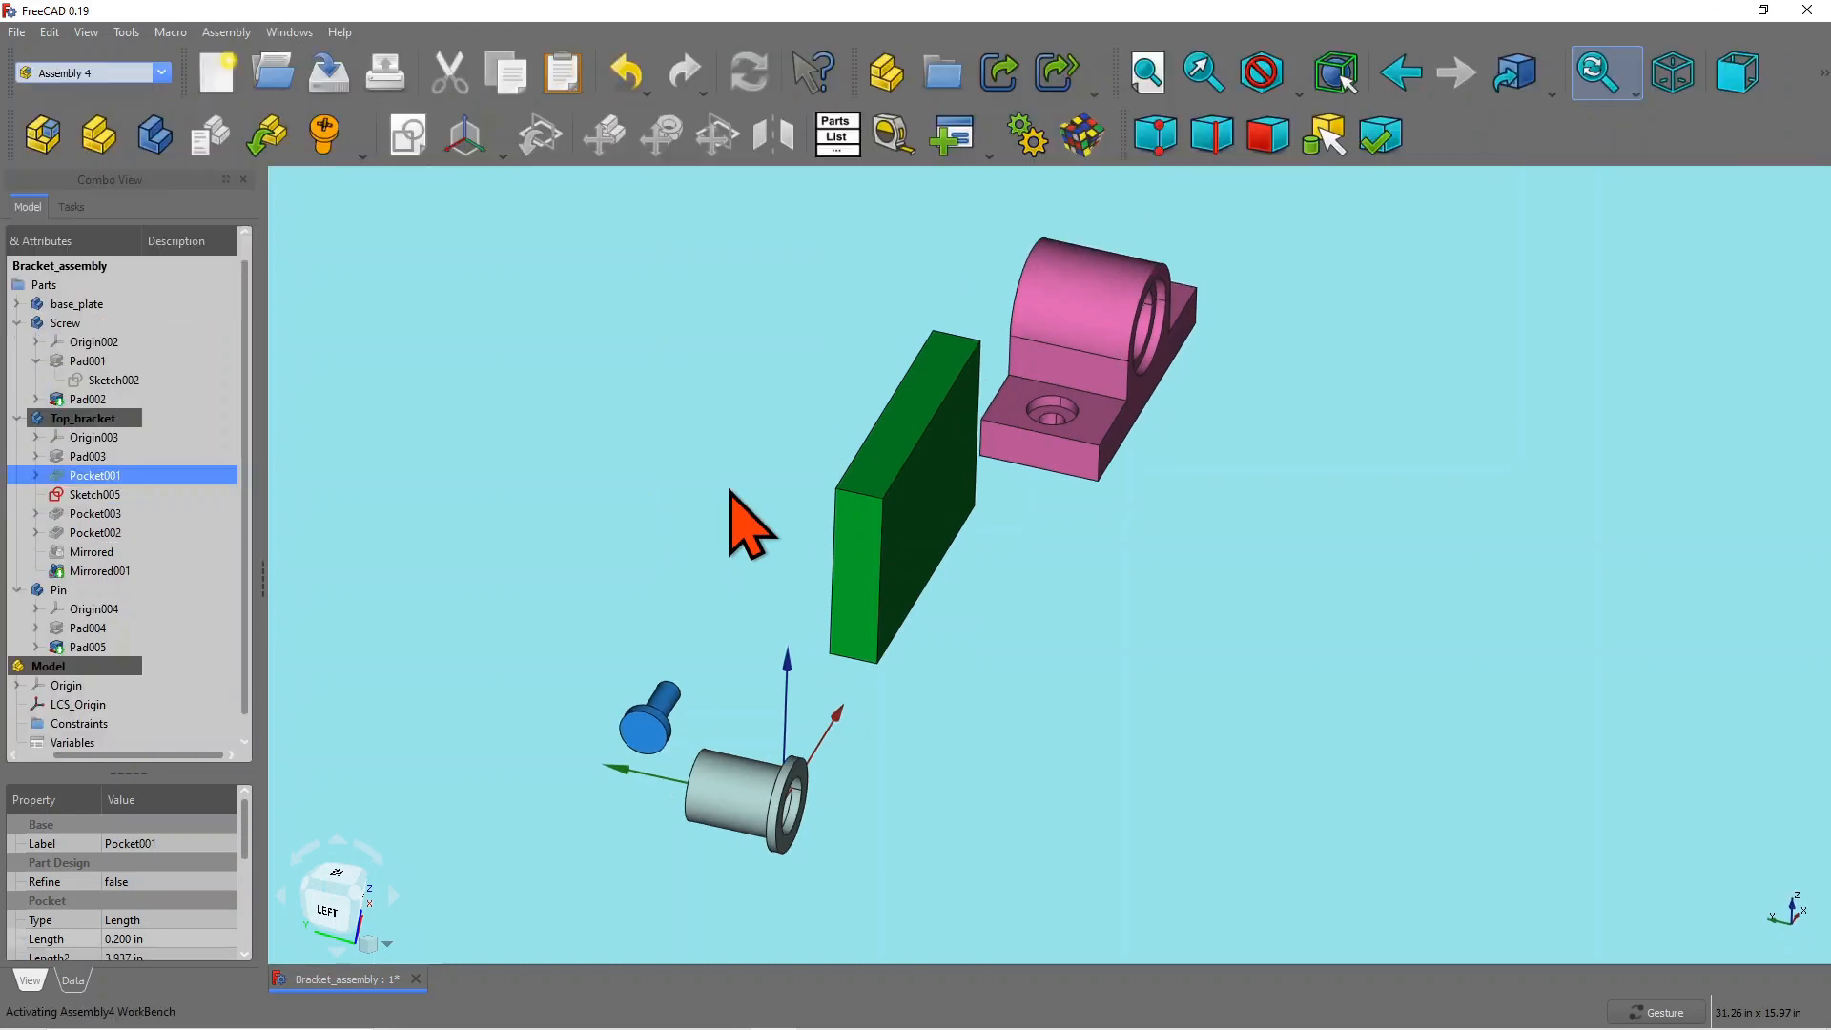
pyautogui.click(100, 419)
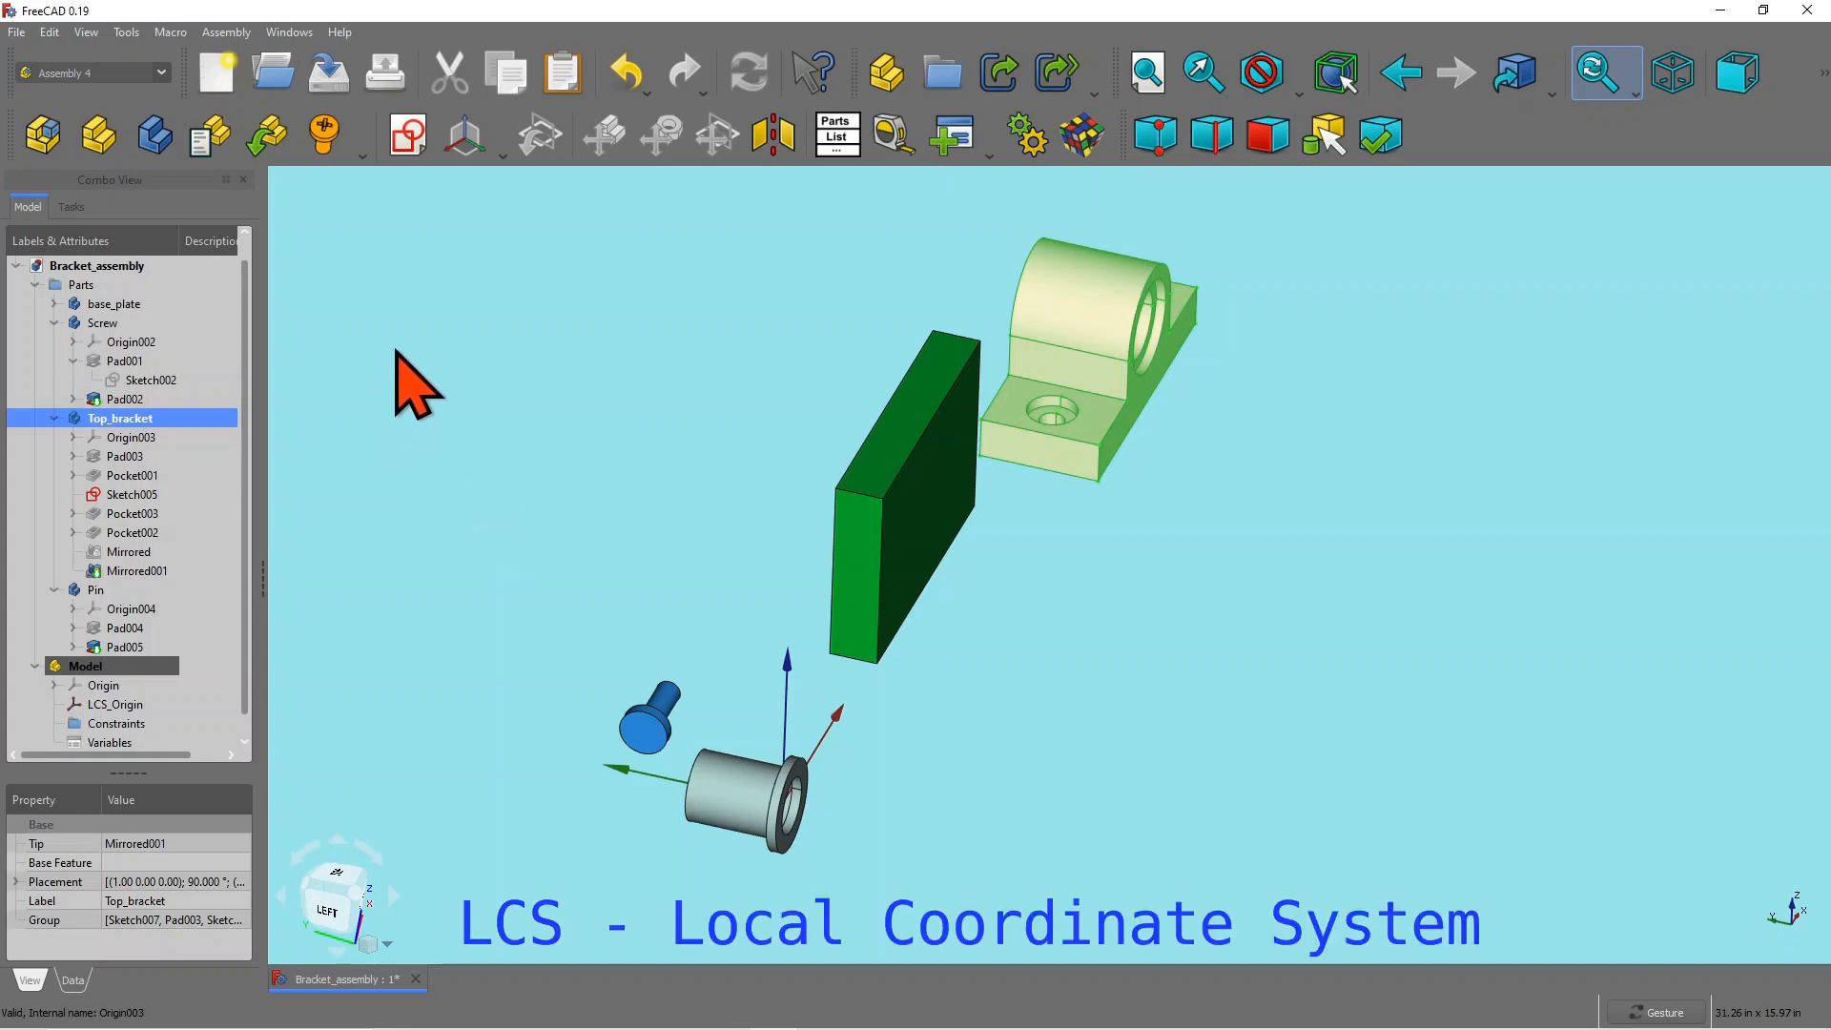
pyautogui.click(501, 150)
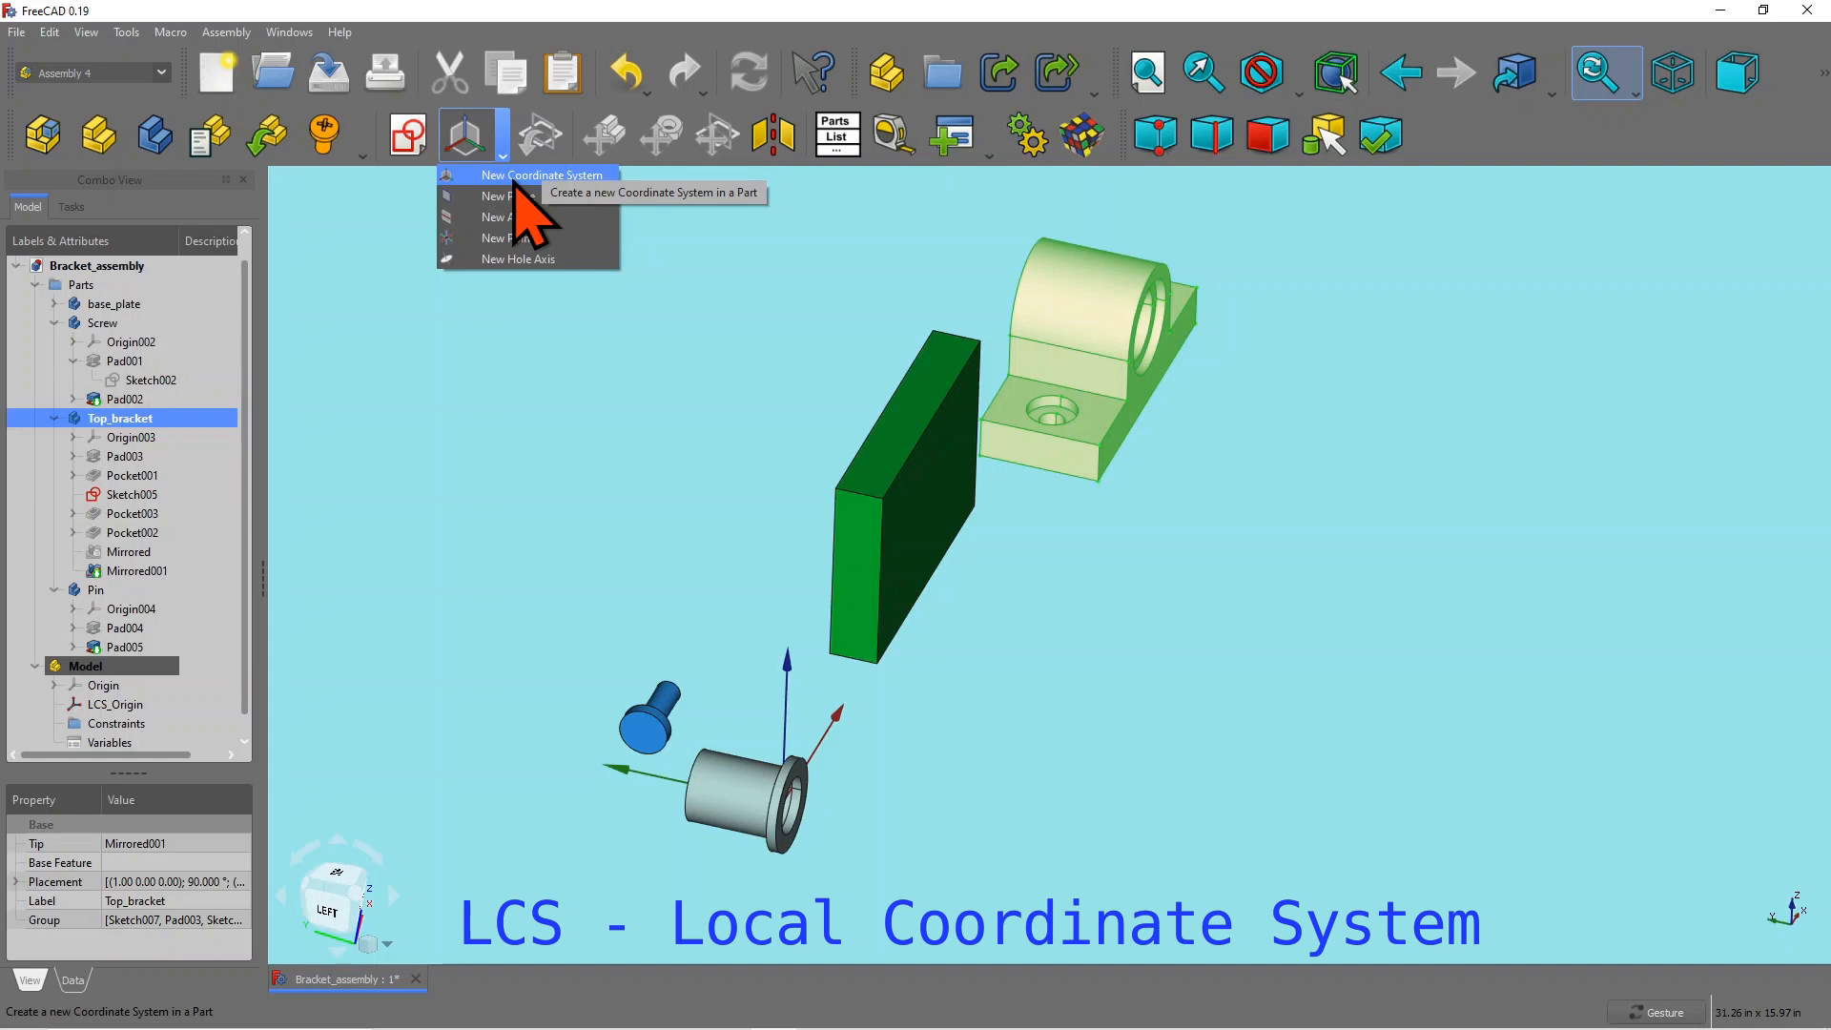
pyautogui.click(514, 177)
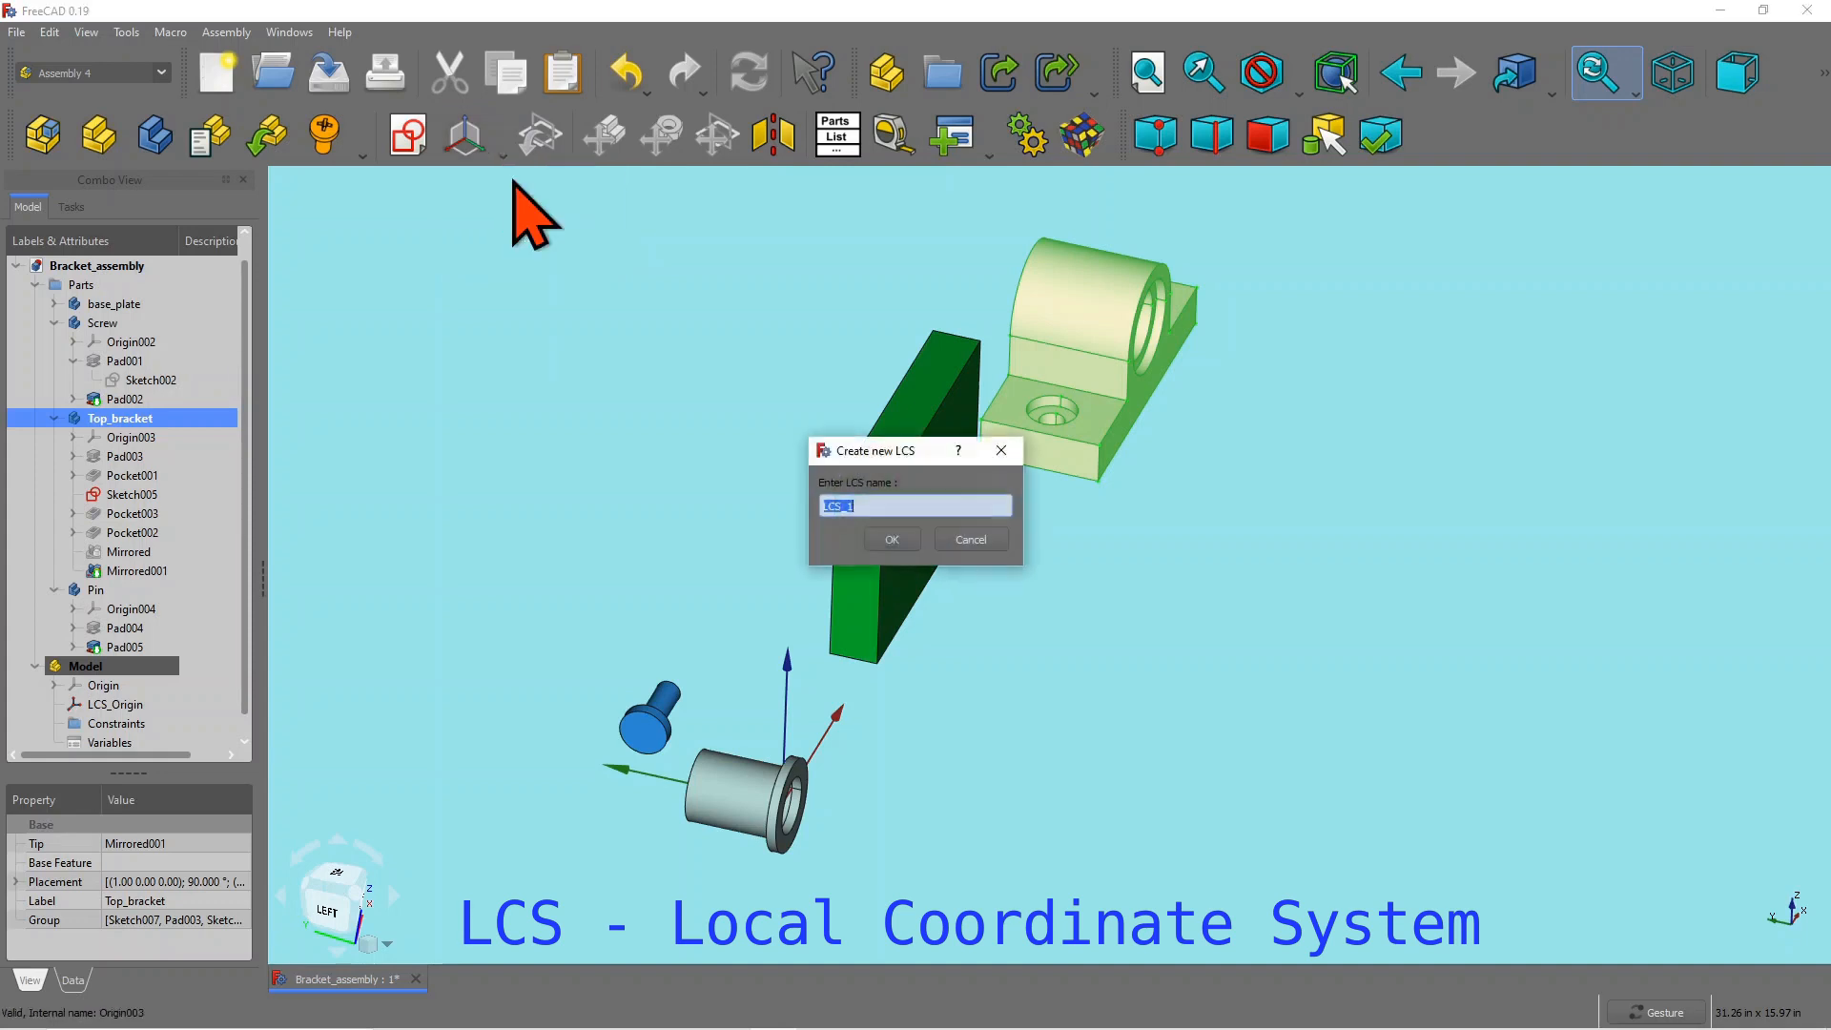
pyautogui.click(897, 540)
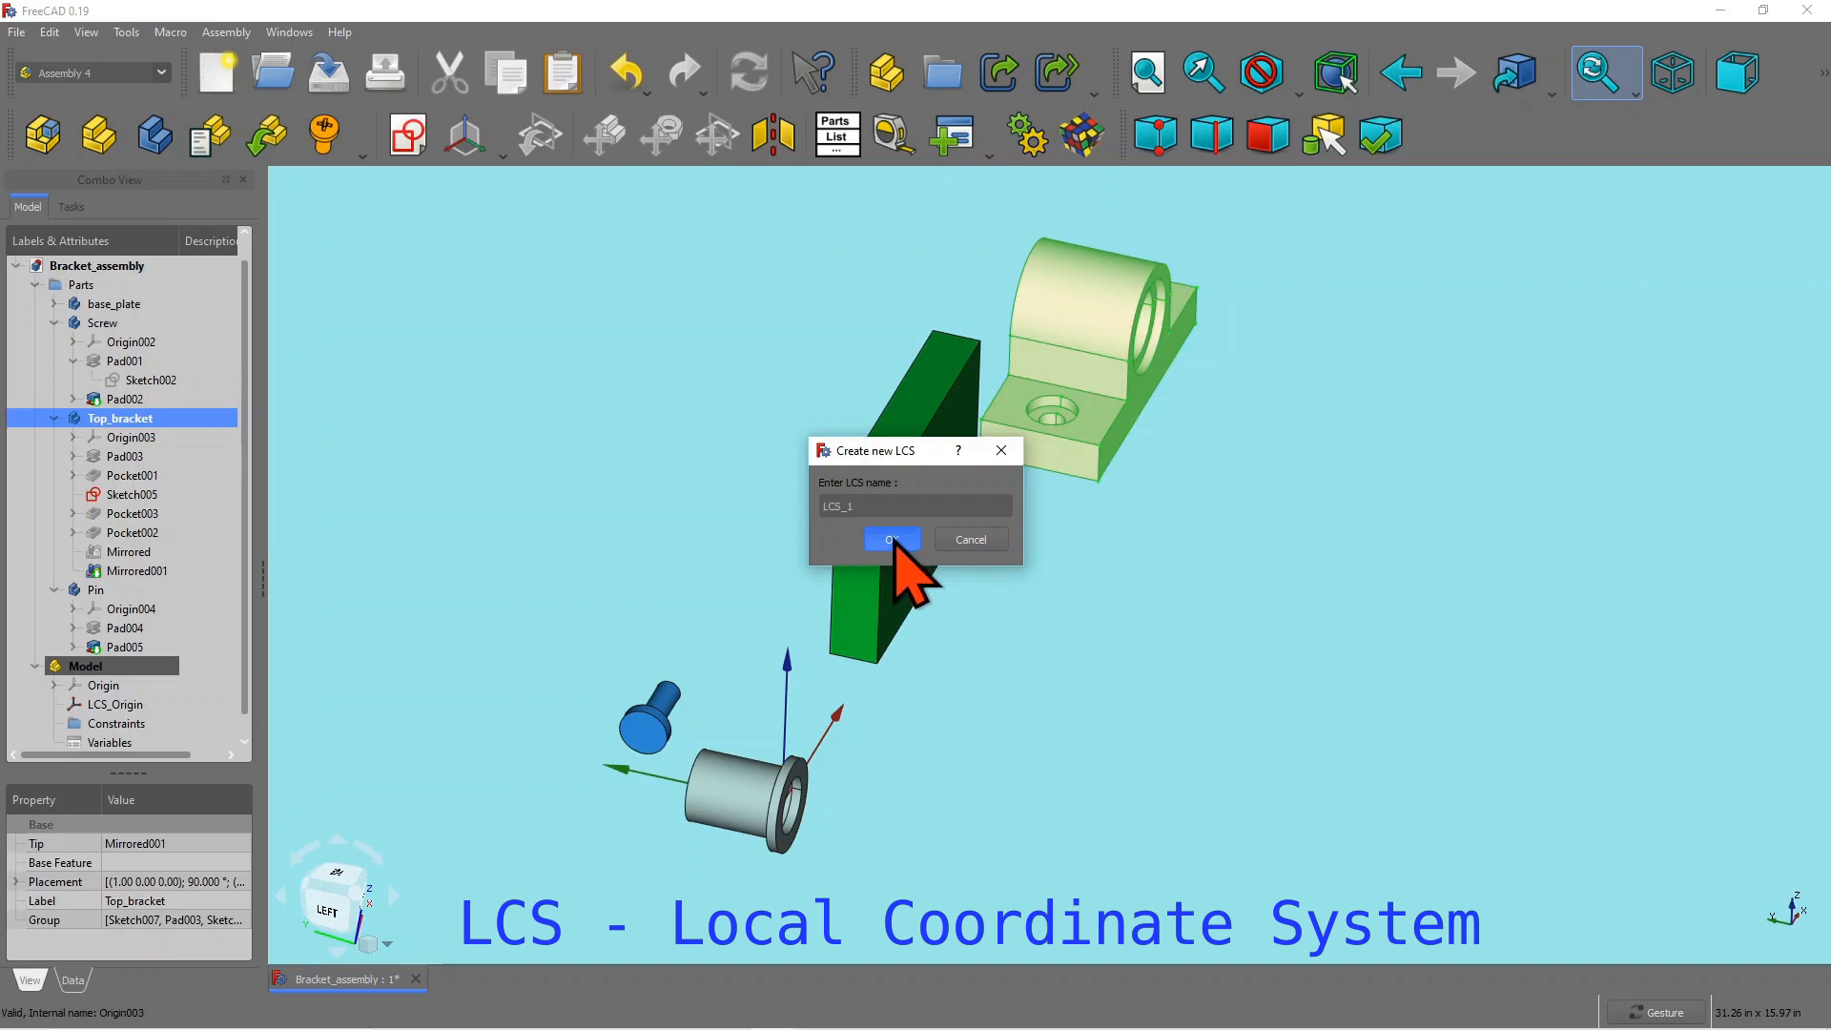
# Step: Examine from several angles how the top bracket, base plate, screw and pin are oriented to each other
pyautogui.moveTo(1226, 605); pyautogui.dragTo(1447, 535)
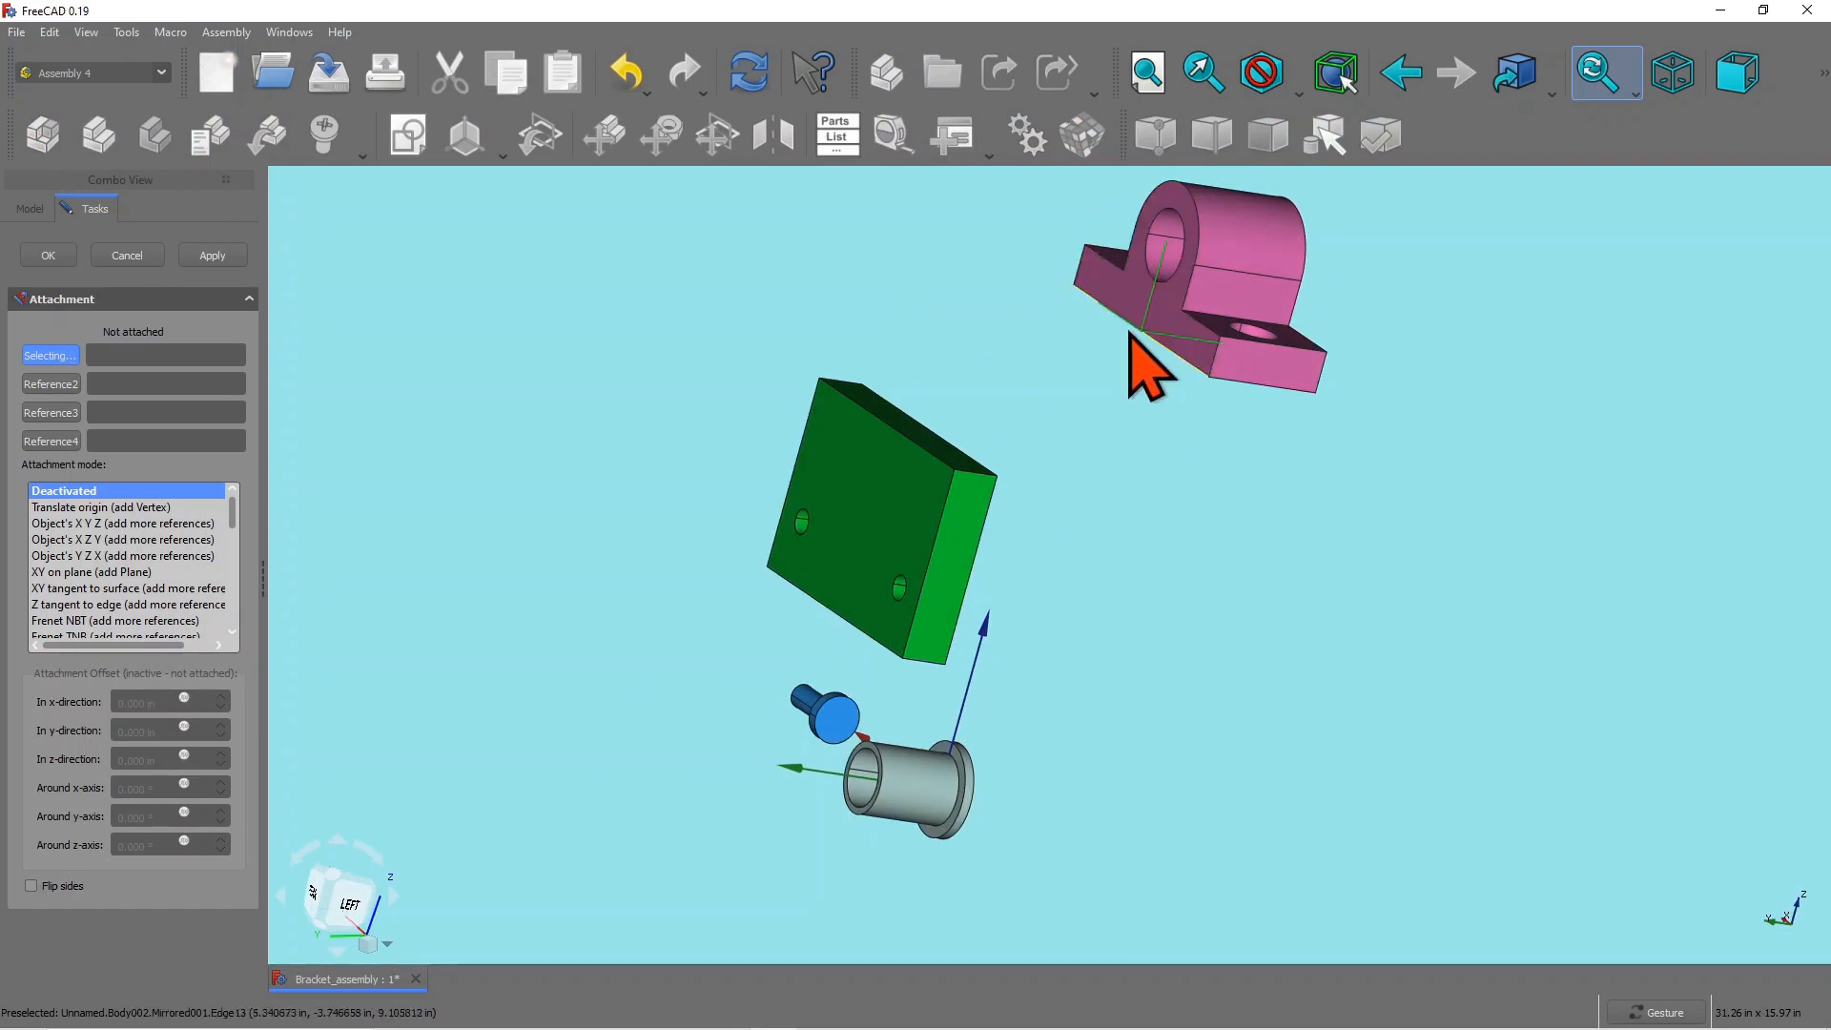
pyautogui.moveTo(1144, 408); pyautogui.dragTo(1126, 610)
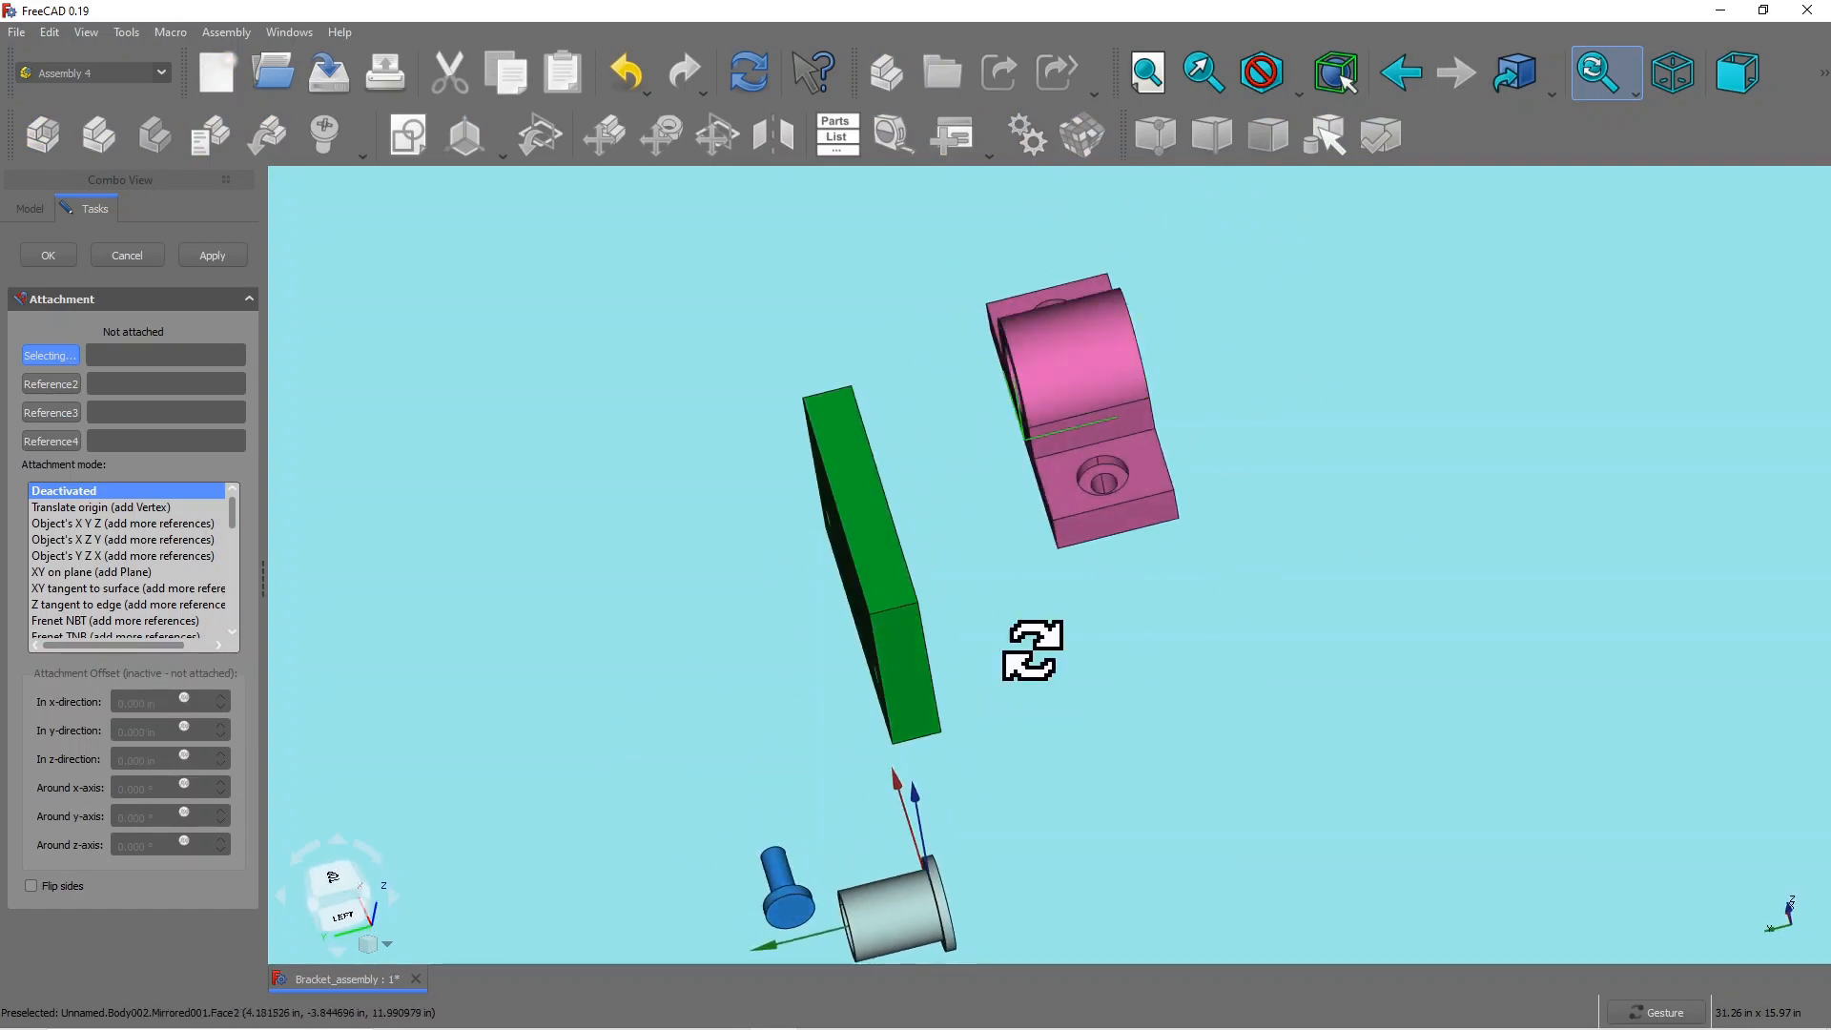
pyautogui.moveTo(1033, 650); pyautogui.dragTo(1383, 479)
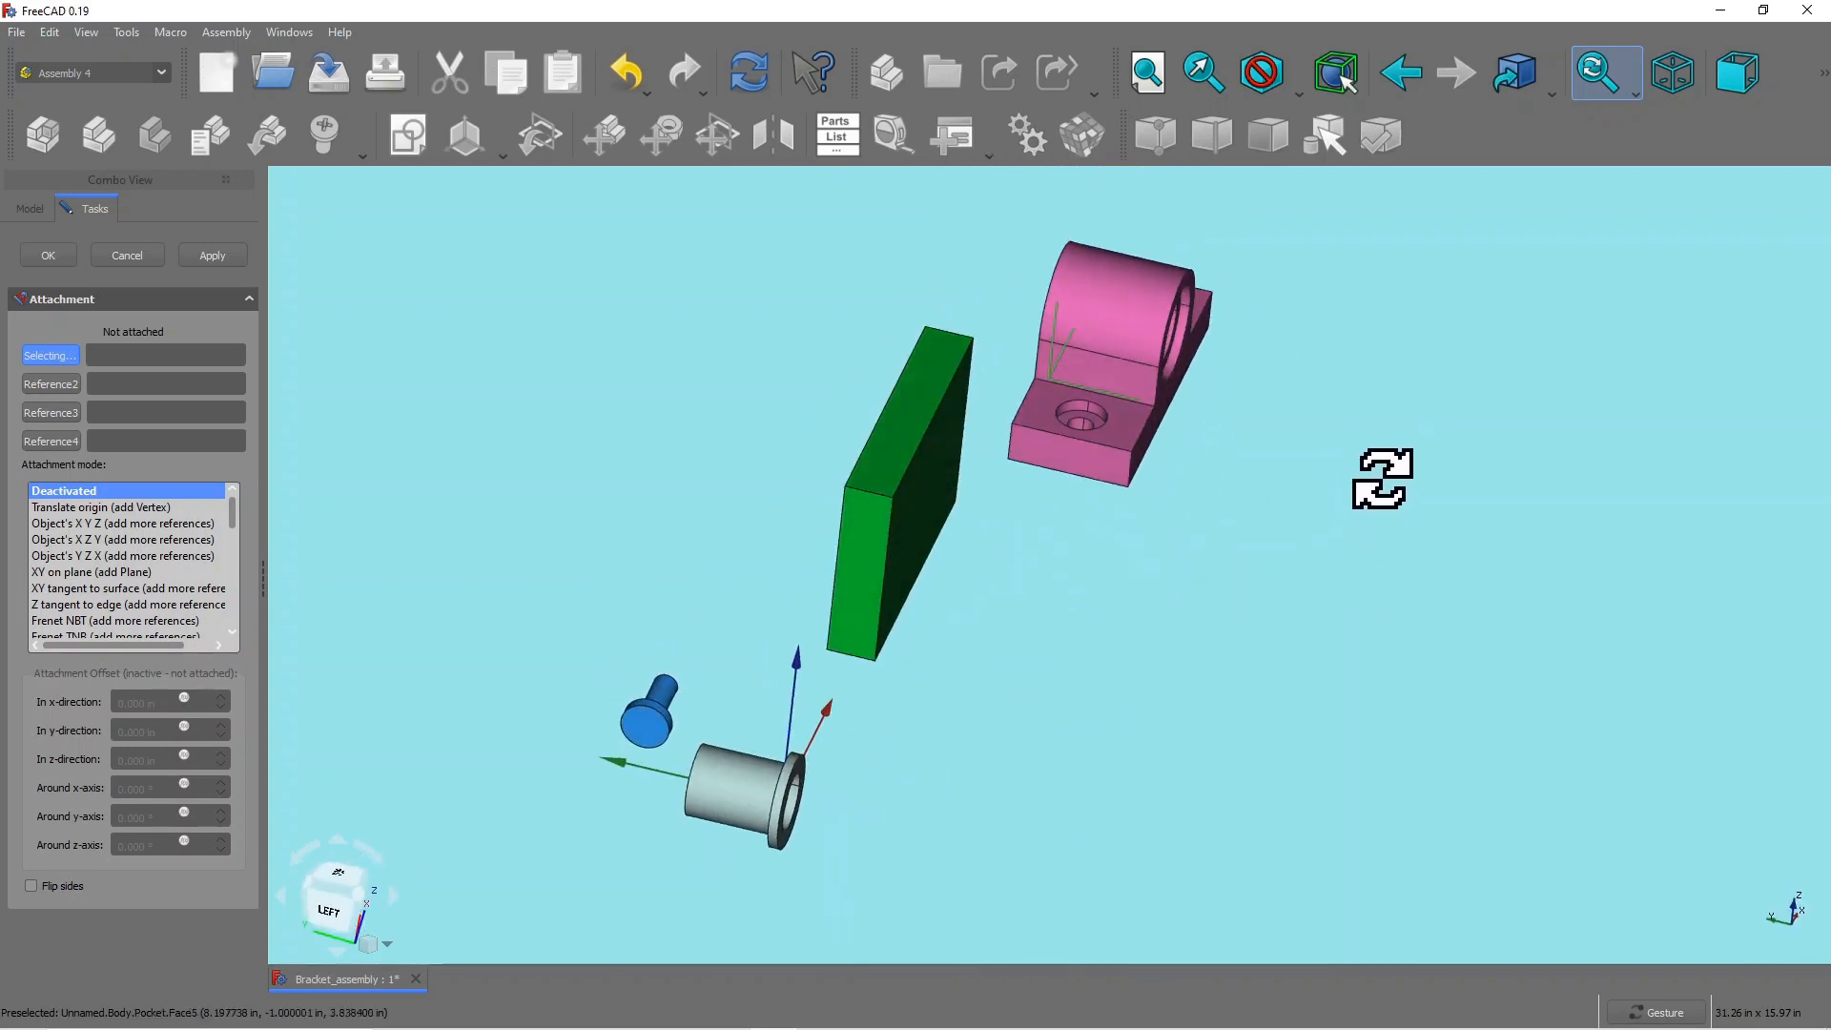
pyautogui.scroll(2, 1219, 227)
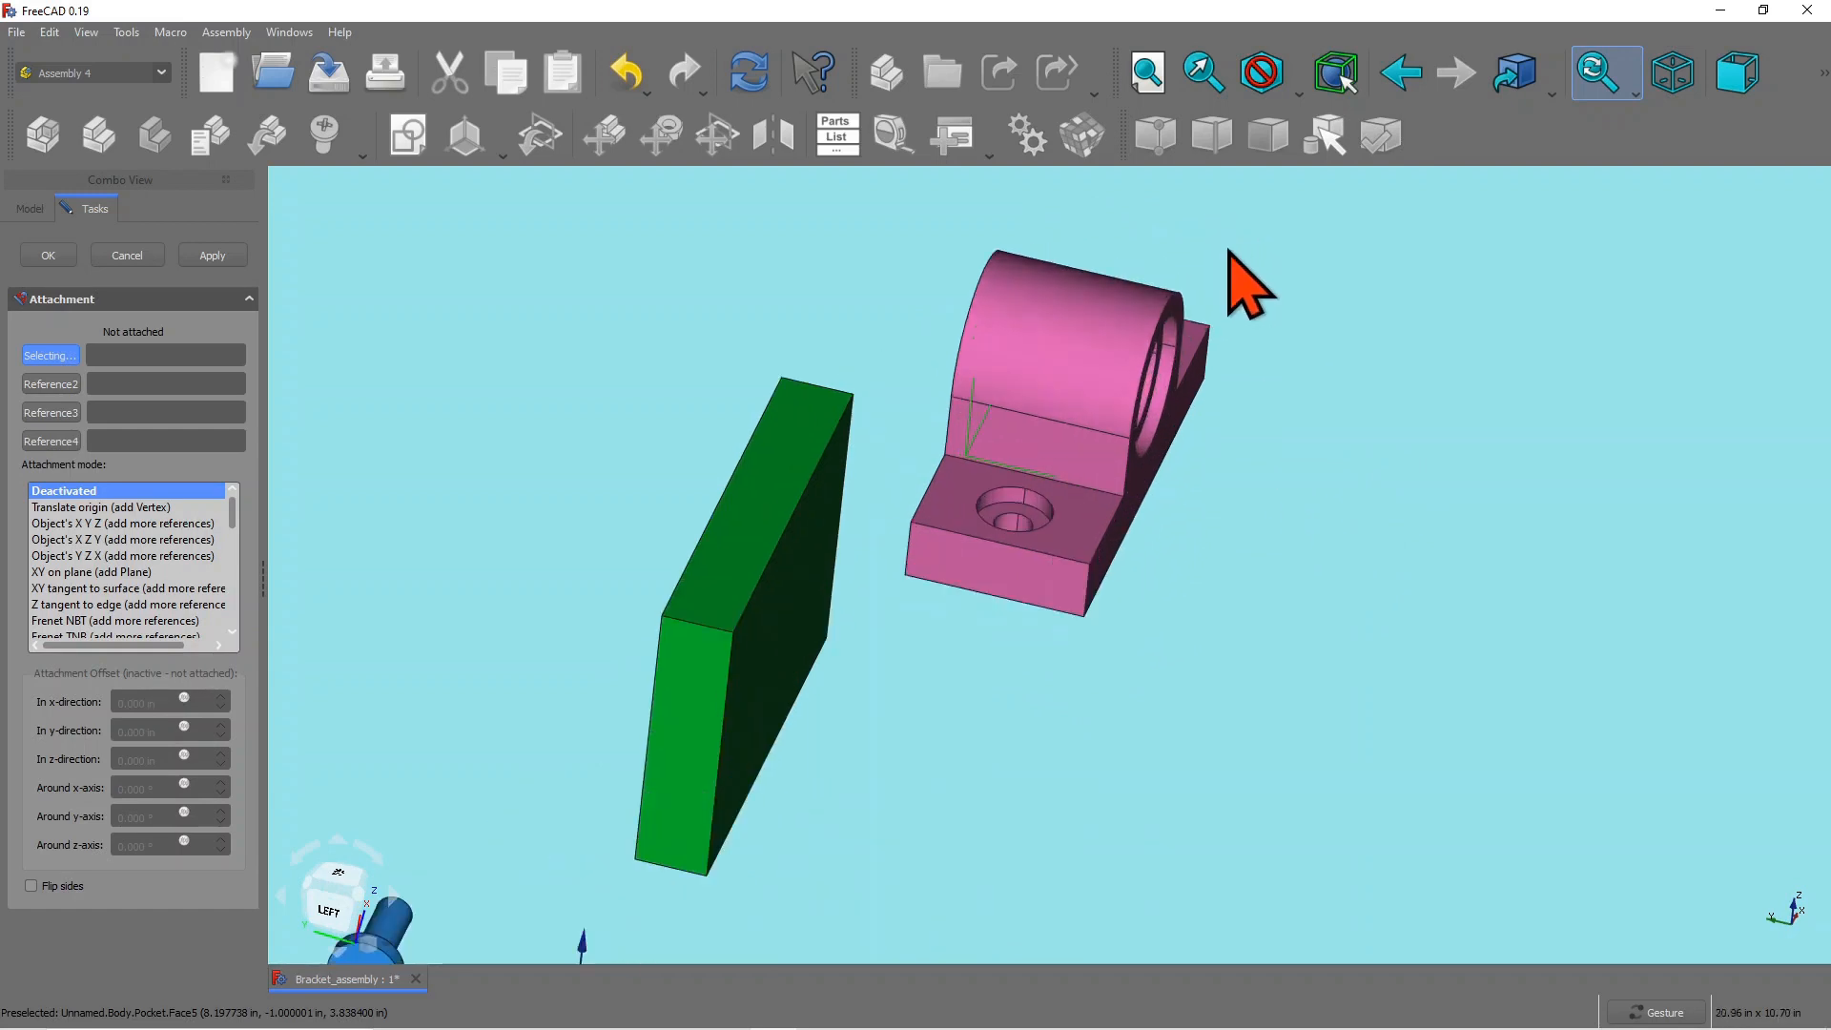
pyautogui.moveTo(1300, 401); pyautogui.dragTo(1252, 381)
pyautogui.moveTo(1243, 391); pyautogui.dragTo(1252, 439)
pyautogui.scroll(-5, 1245, 460)
pyautogui.scroll(2, 1175, 645)
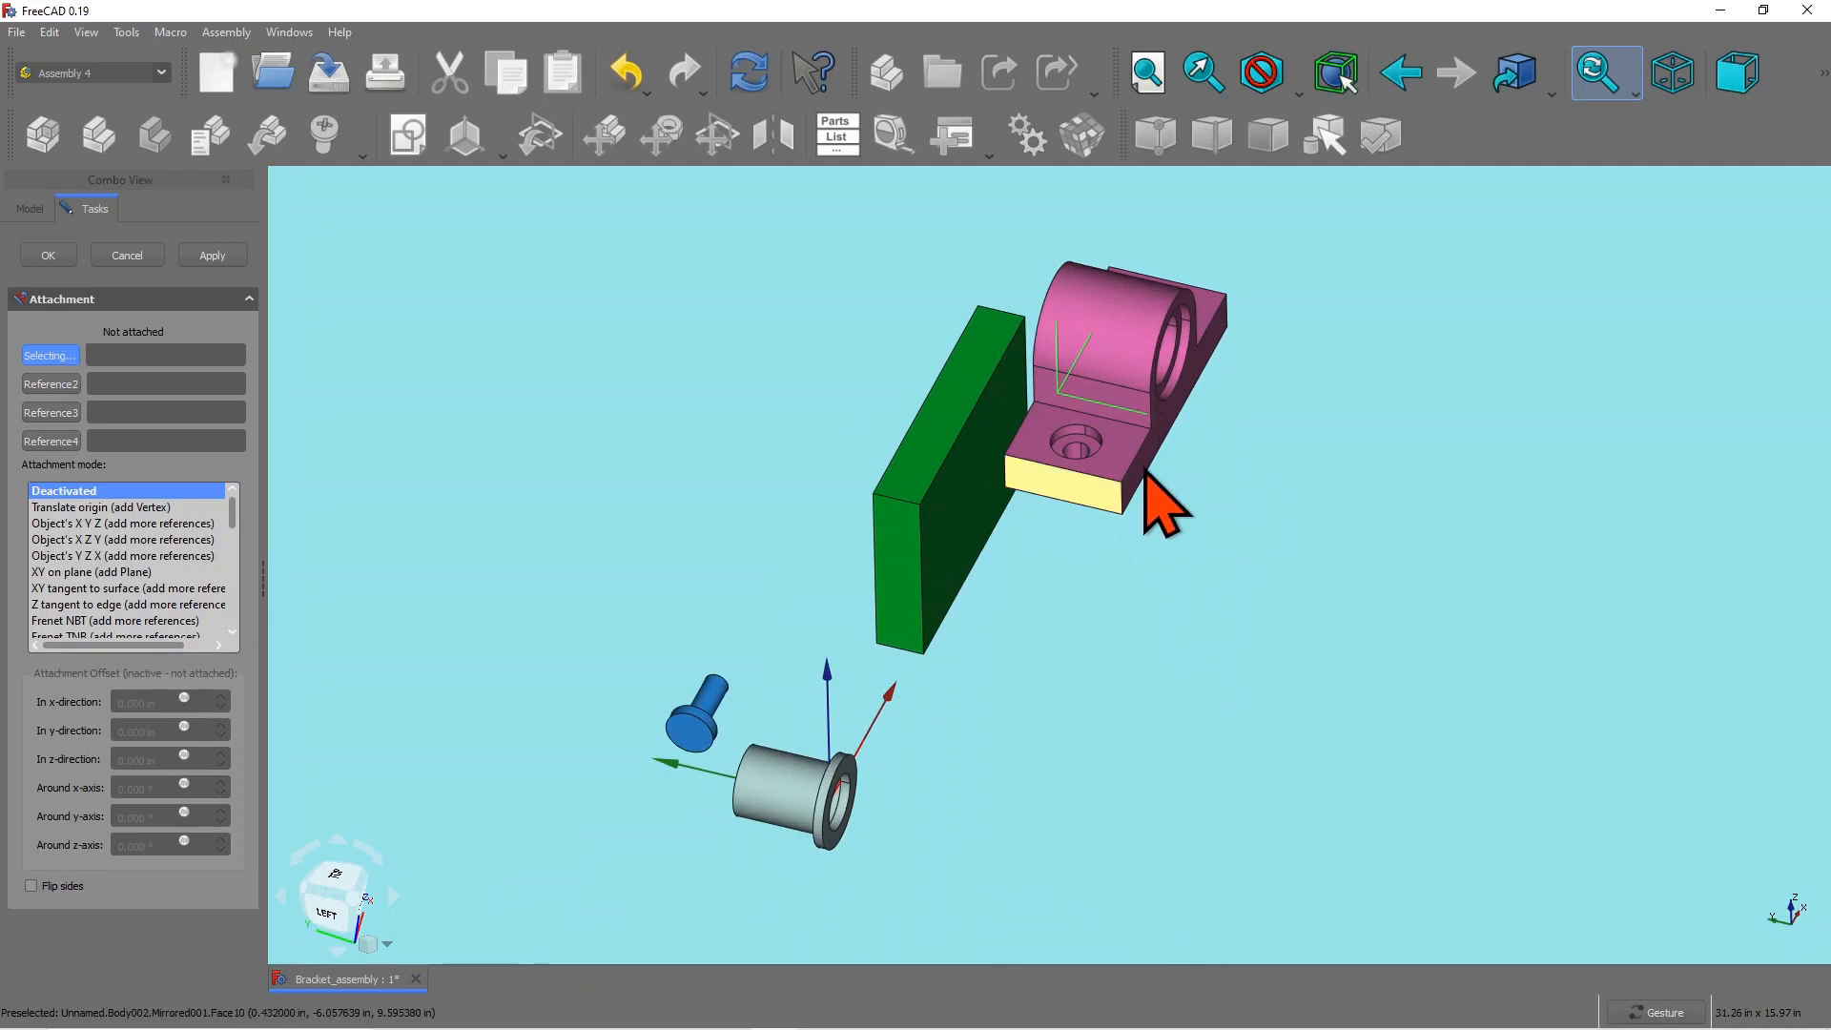
pyautogui.moveTo(1276, 380); pyautogui.dragTo(1288, 505)
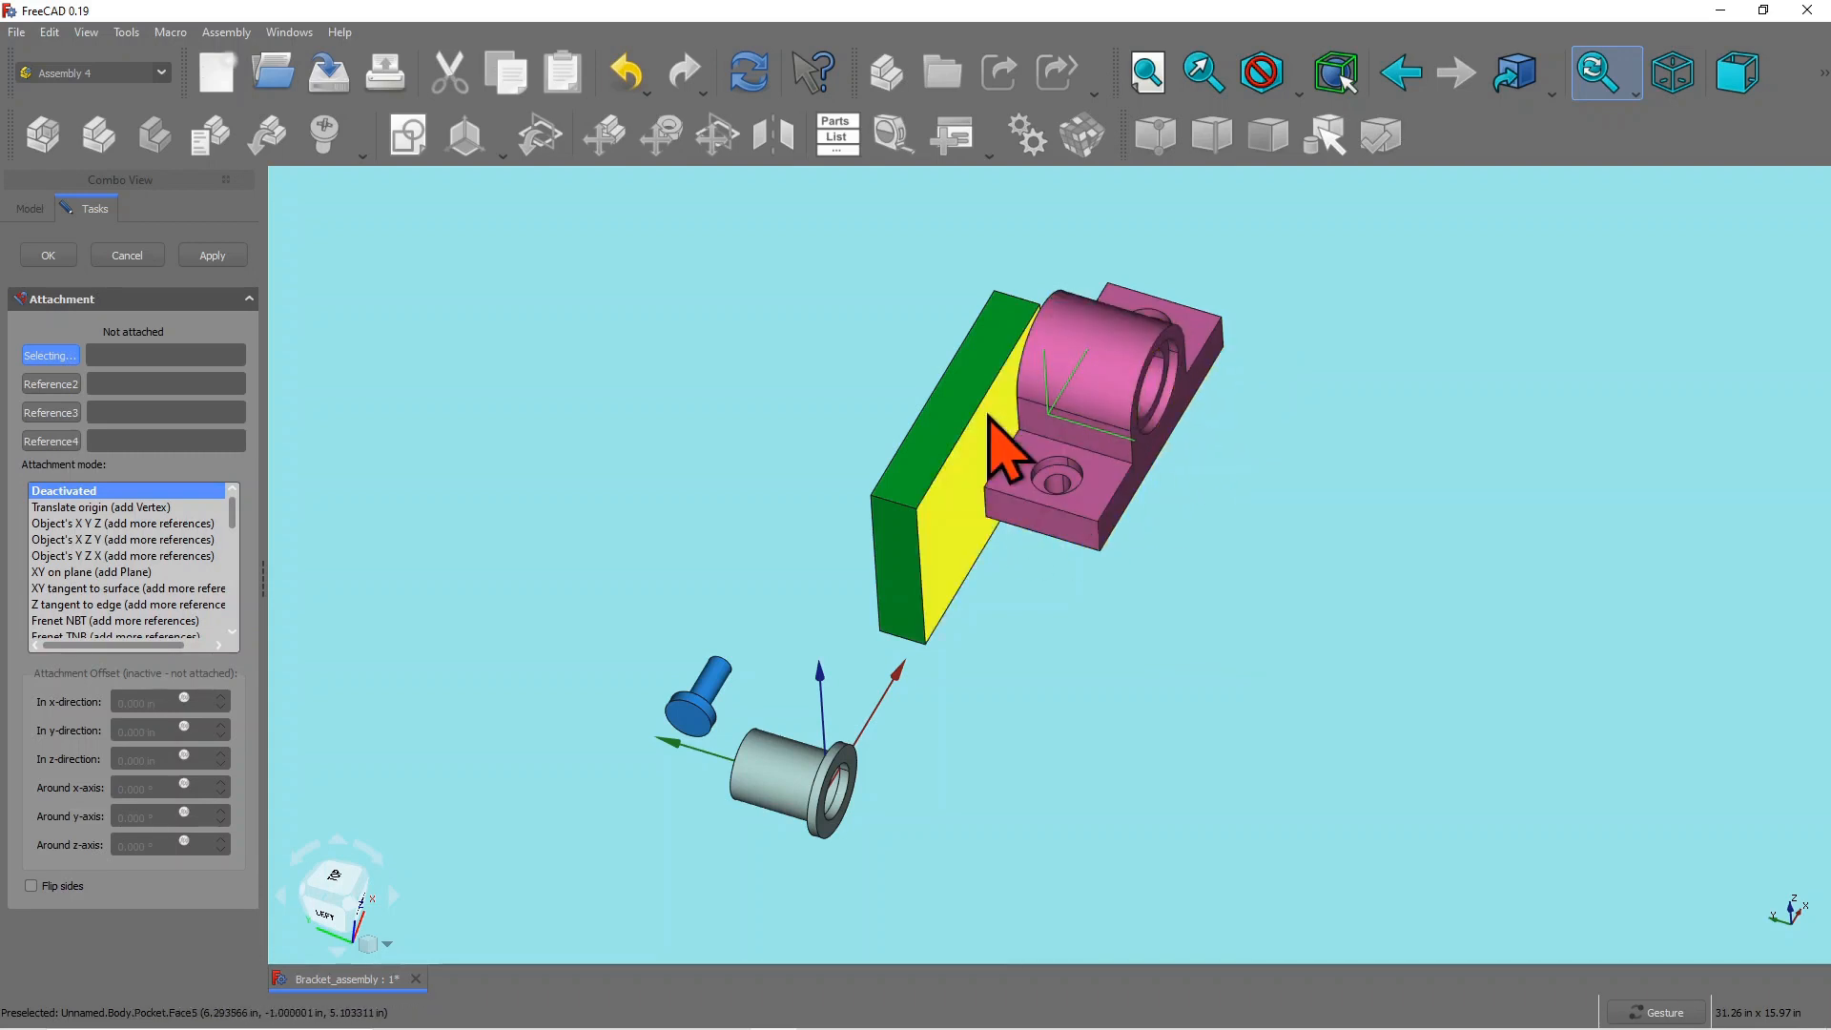
pyautogui.moveTo(1112, 441); pyautogui.dragTo(953, 340)
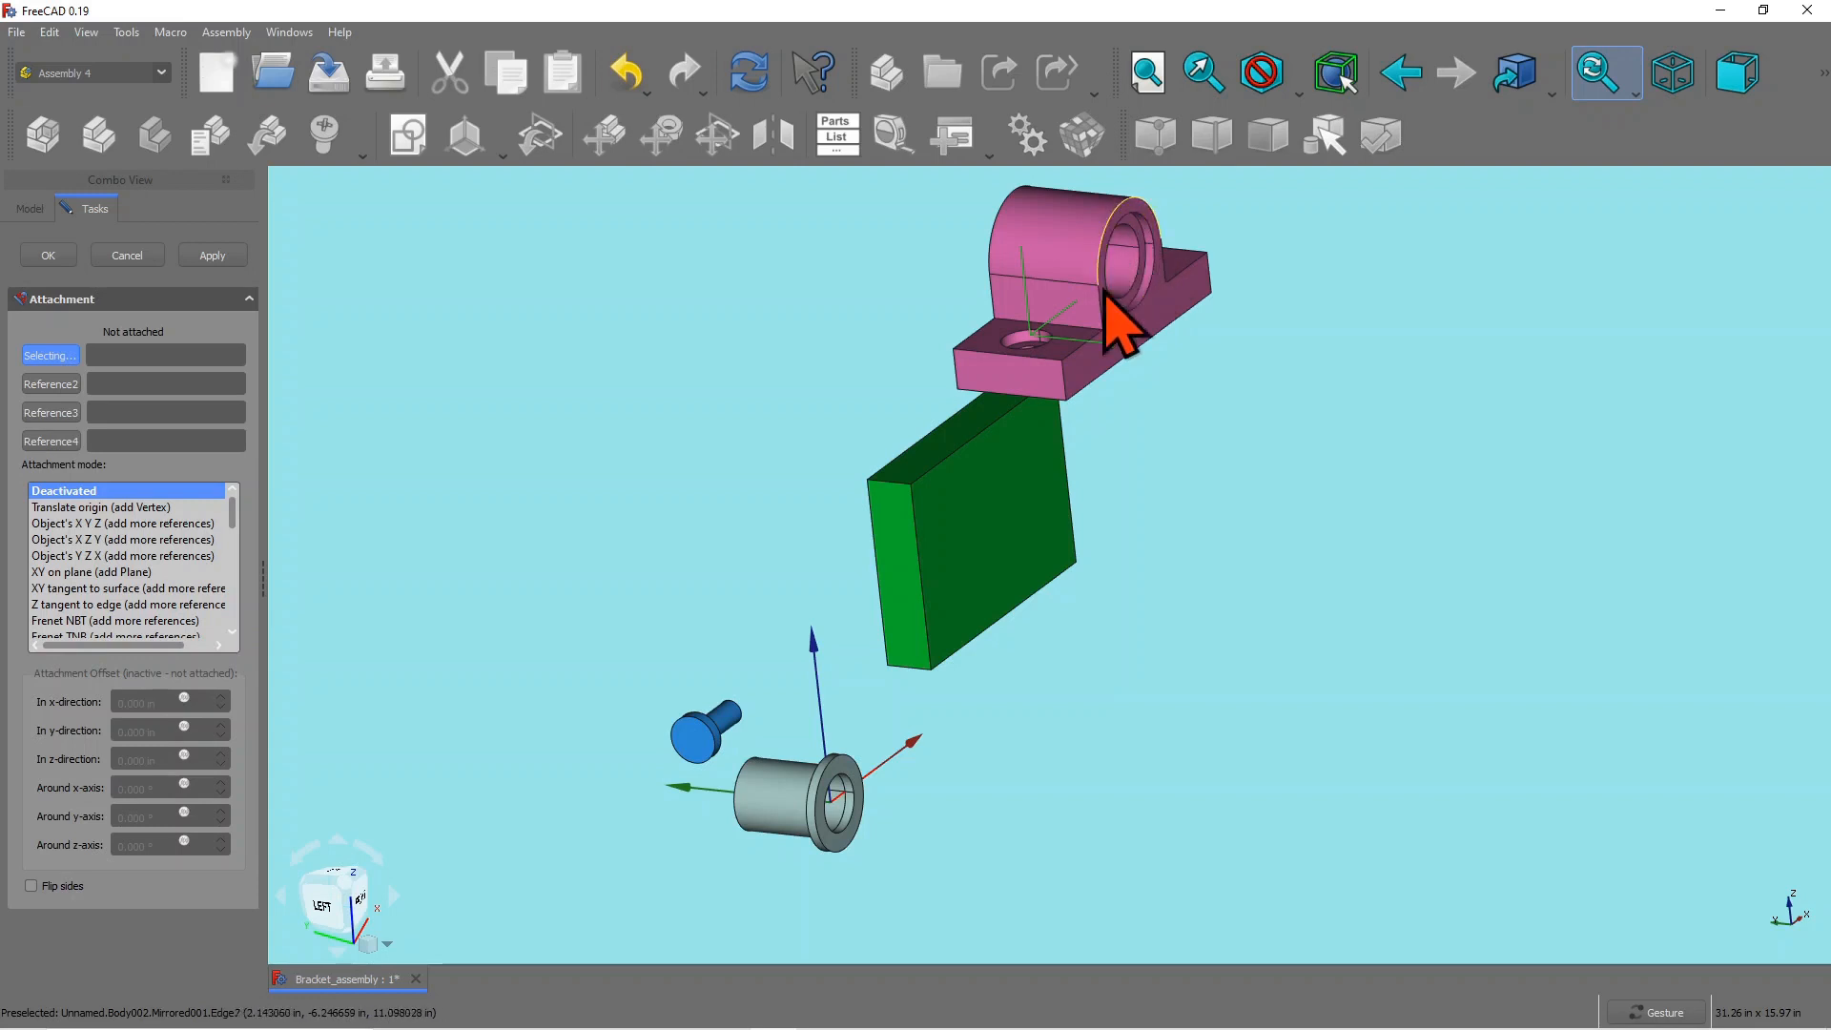
# Step: Set the inner circular edge of the top bracket's large bore as the first attachment reference of LCS_1
pyautogui.moveTo(1107, 306); pyautogui.dragTo(1267, 421)
pyautogui.scroll(1, 1106, 246)
pyautogui.scroll(2, 1106, 246)
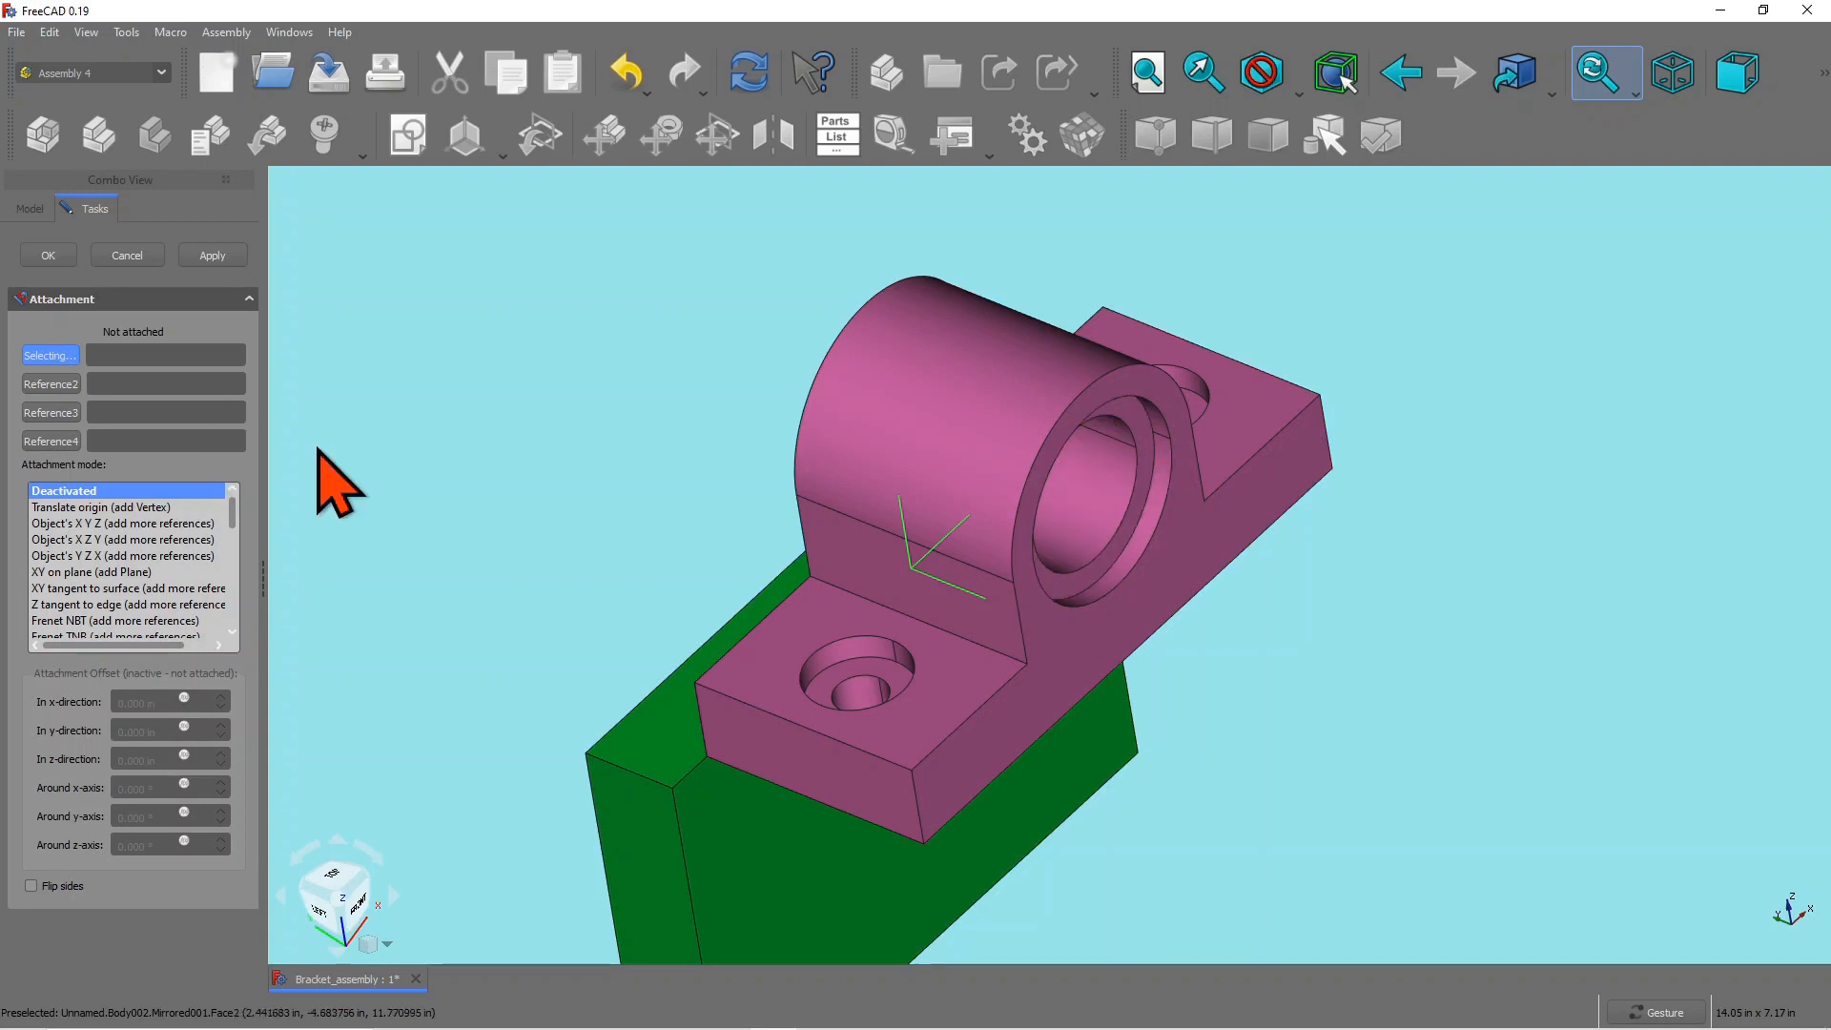
pyautogui.click(54, 360)
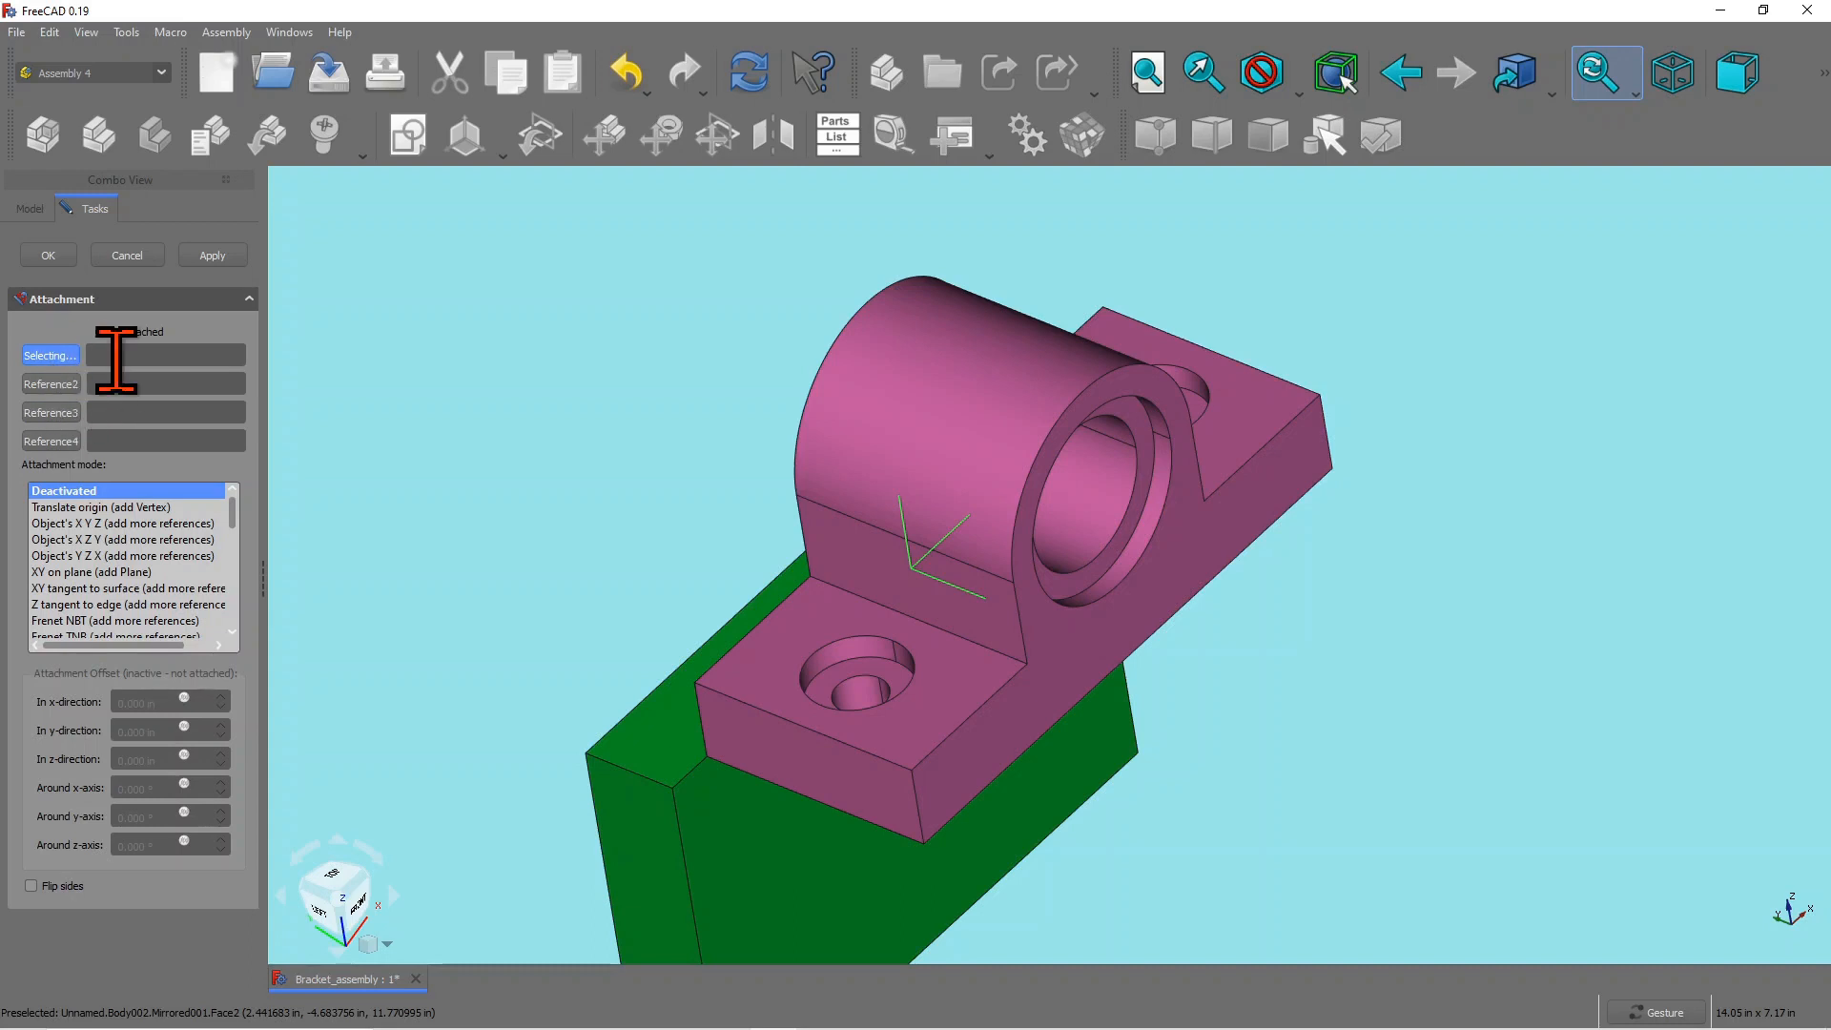
pyautogui.click(1114, 540)
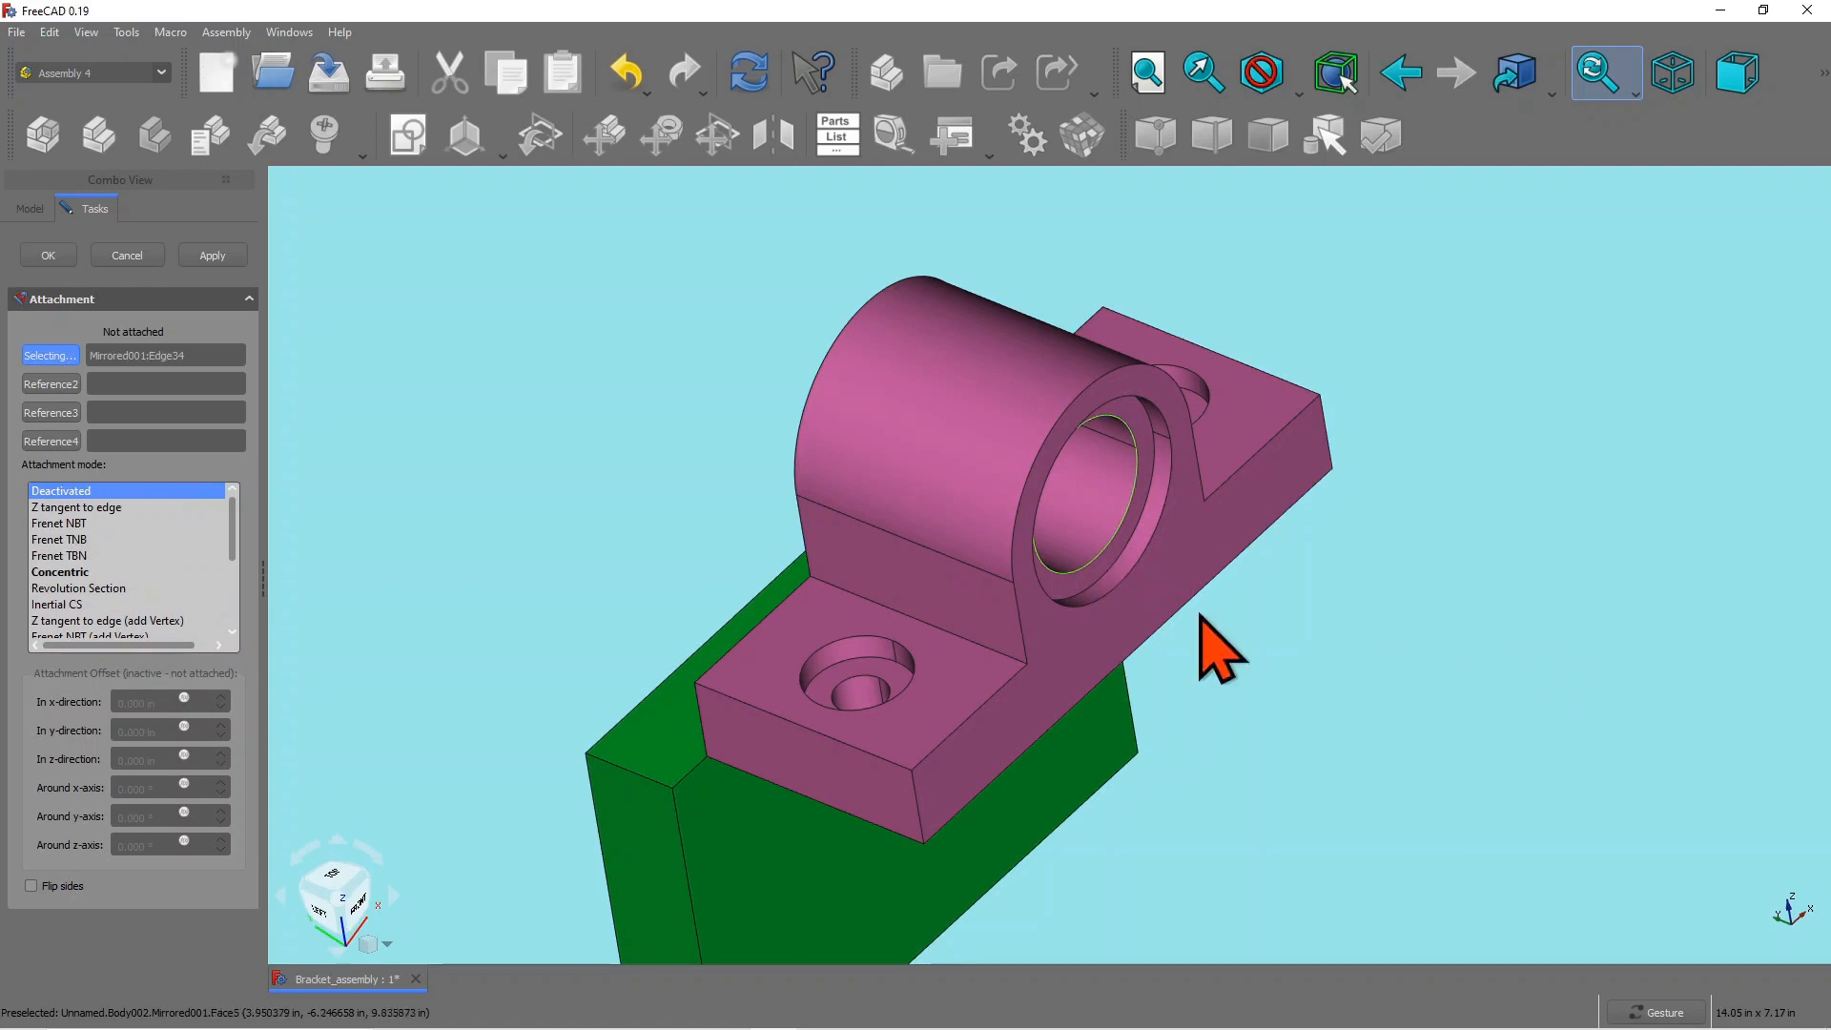
# Step: Attach LCS_1 to the bore edge in Inertial CS mode with a 90° rotation around its y-axis
pyautogui.moveTo(850, 553); pyautogui.dragTo(1373, 720)
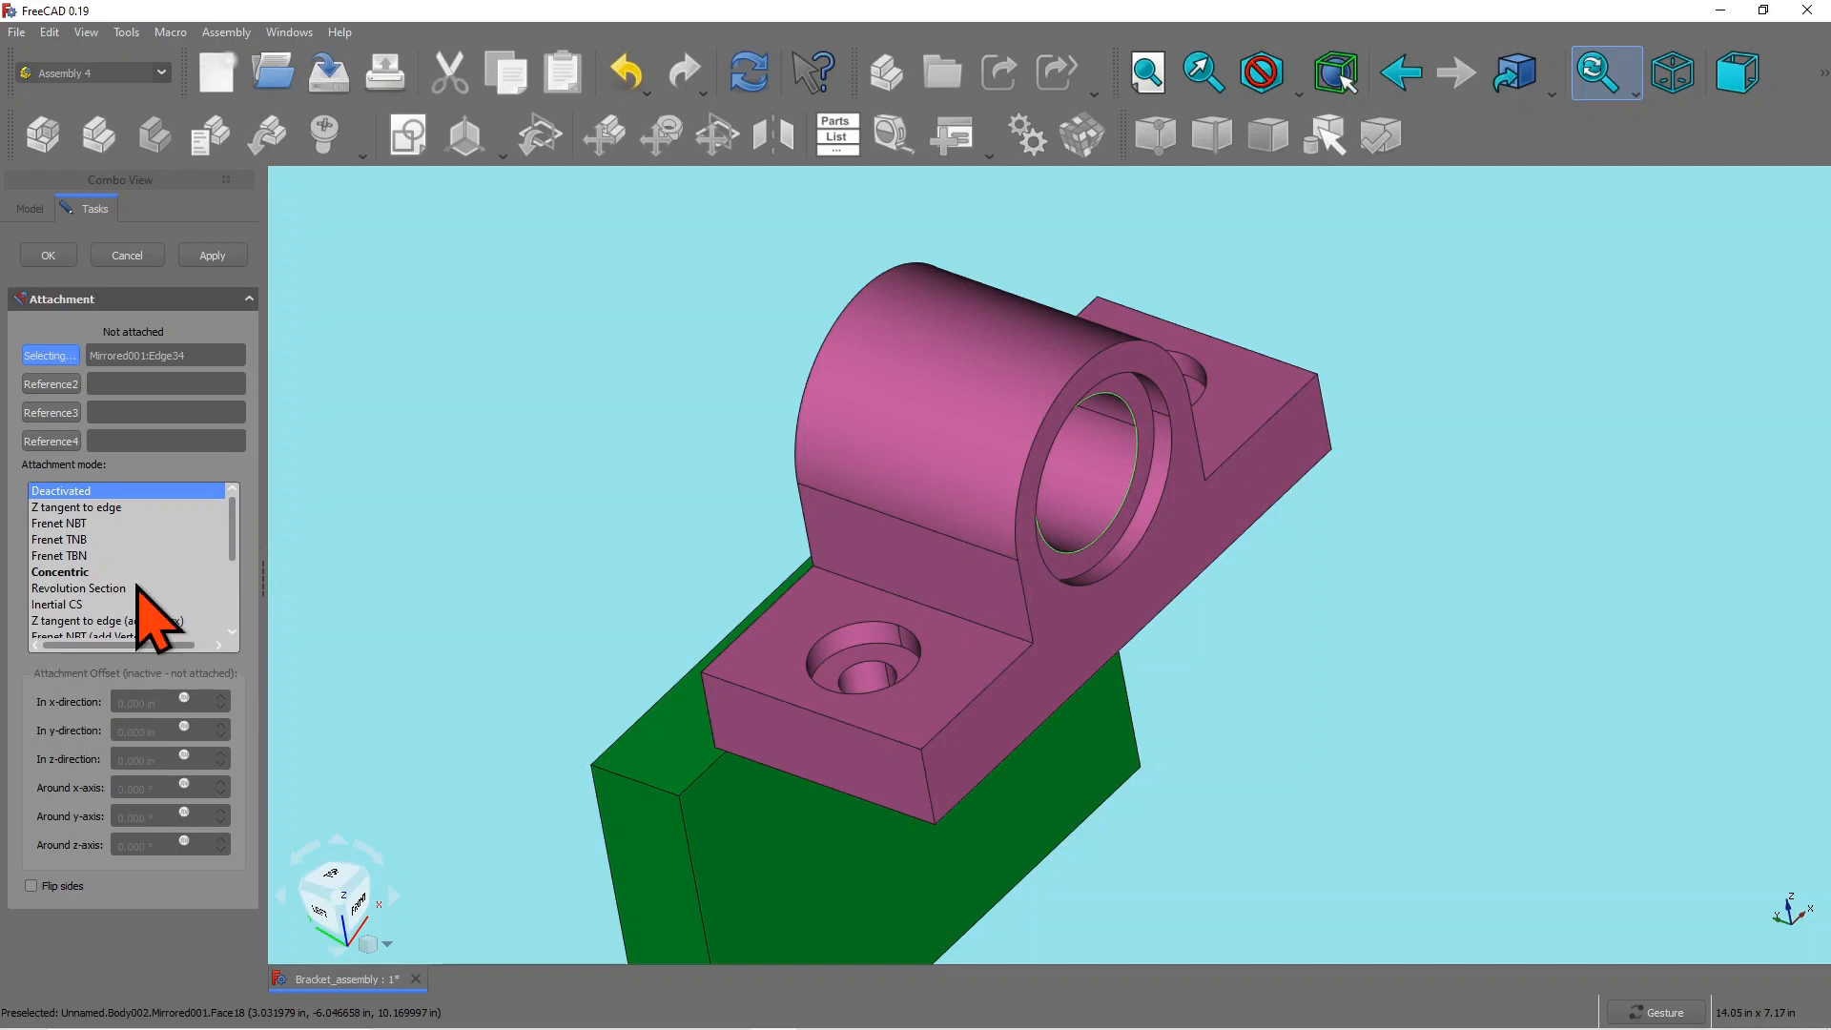
pyautogui.moveTo(61, 609)
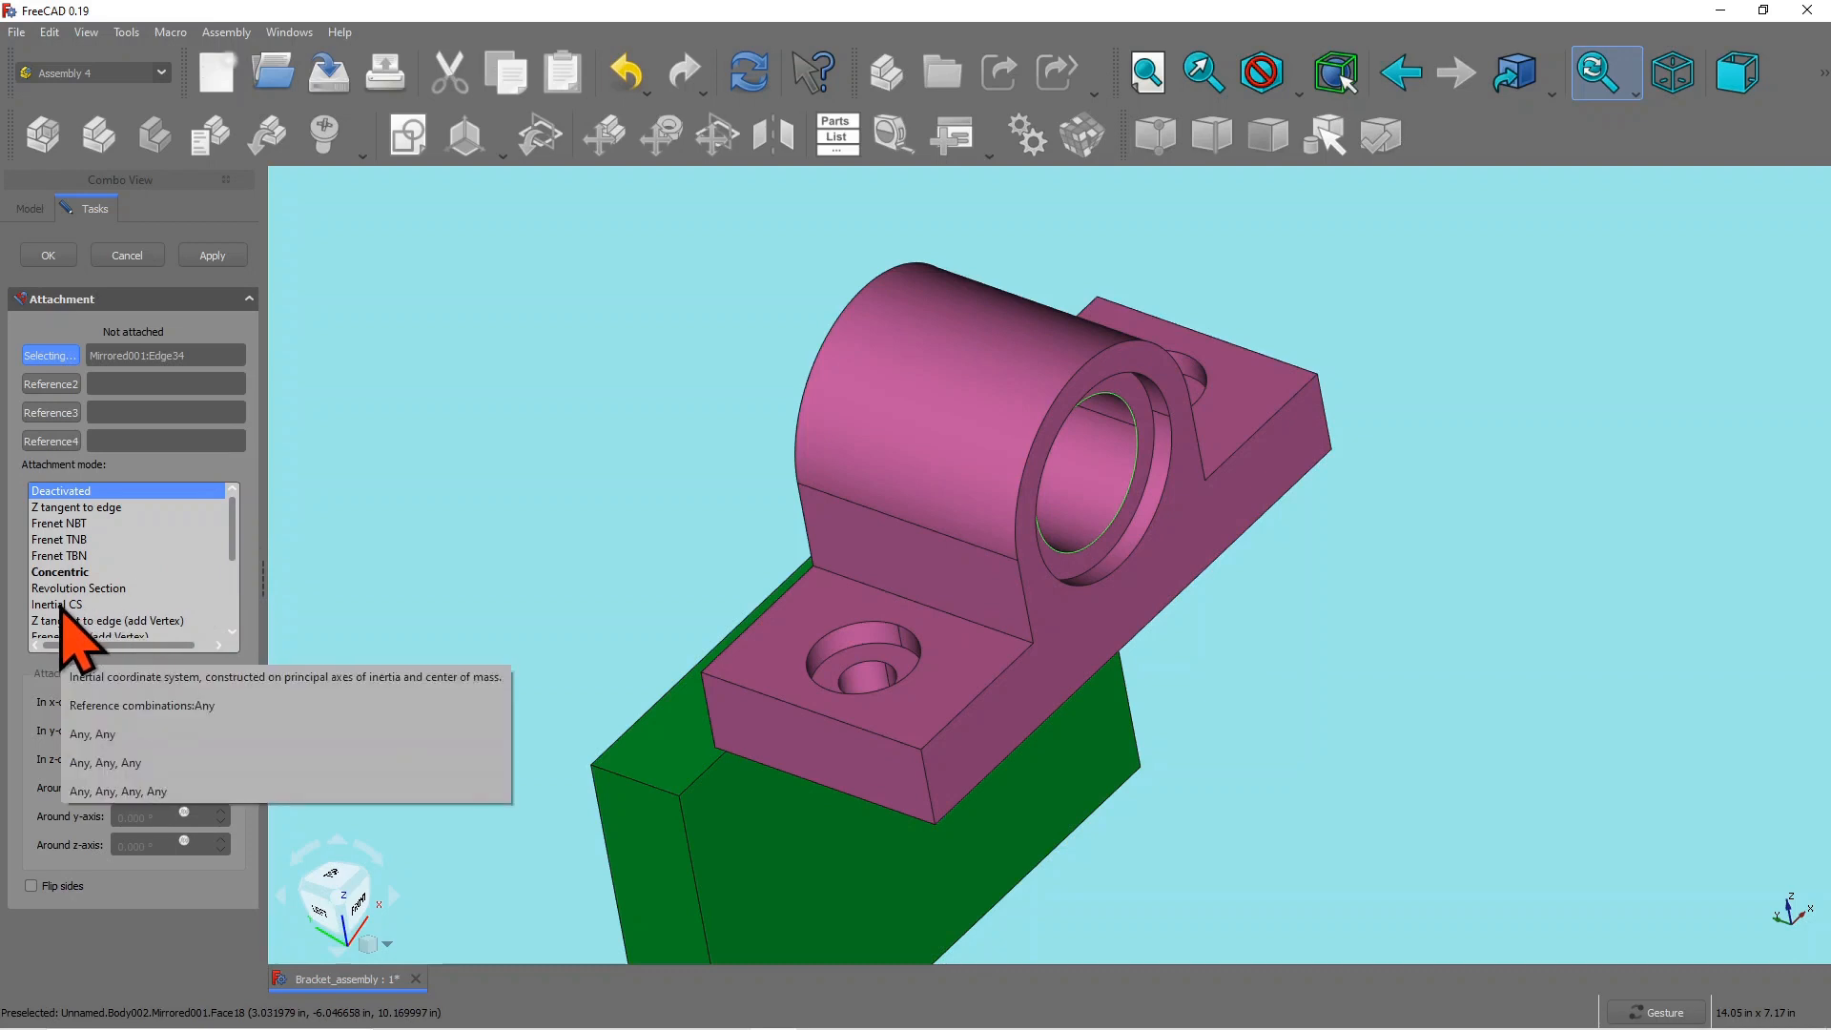
pyautogui.click(61, 604)
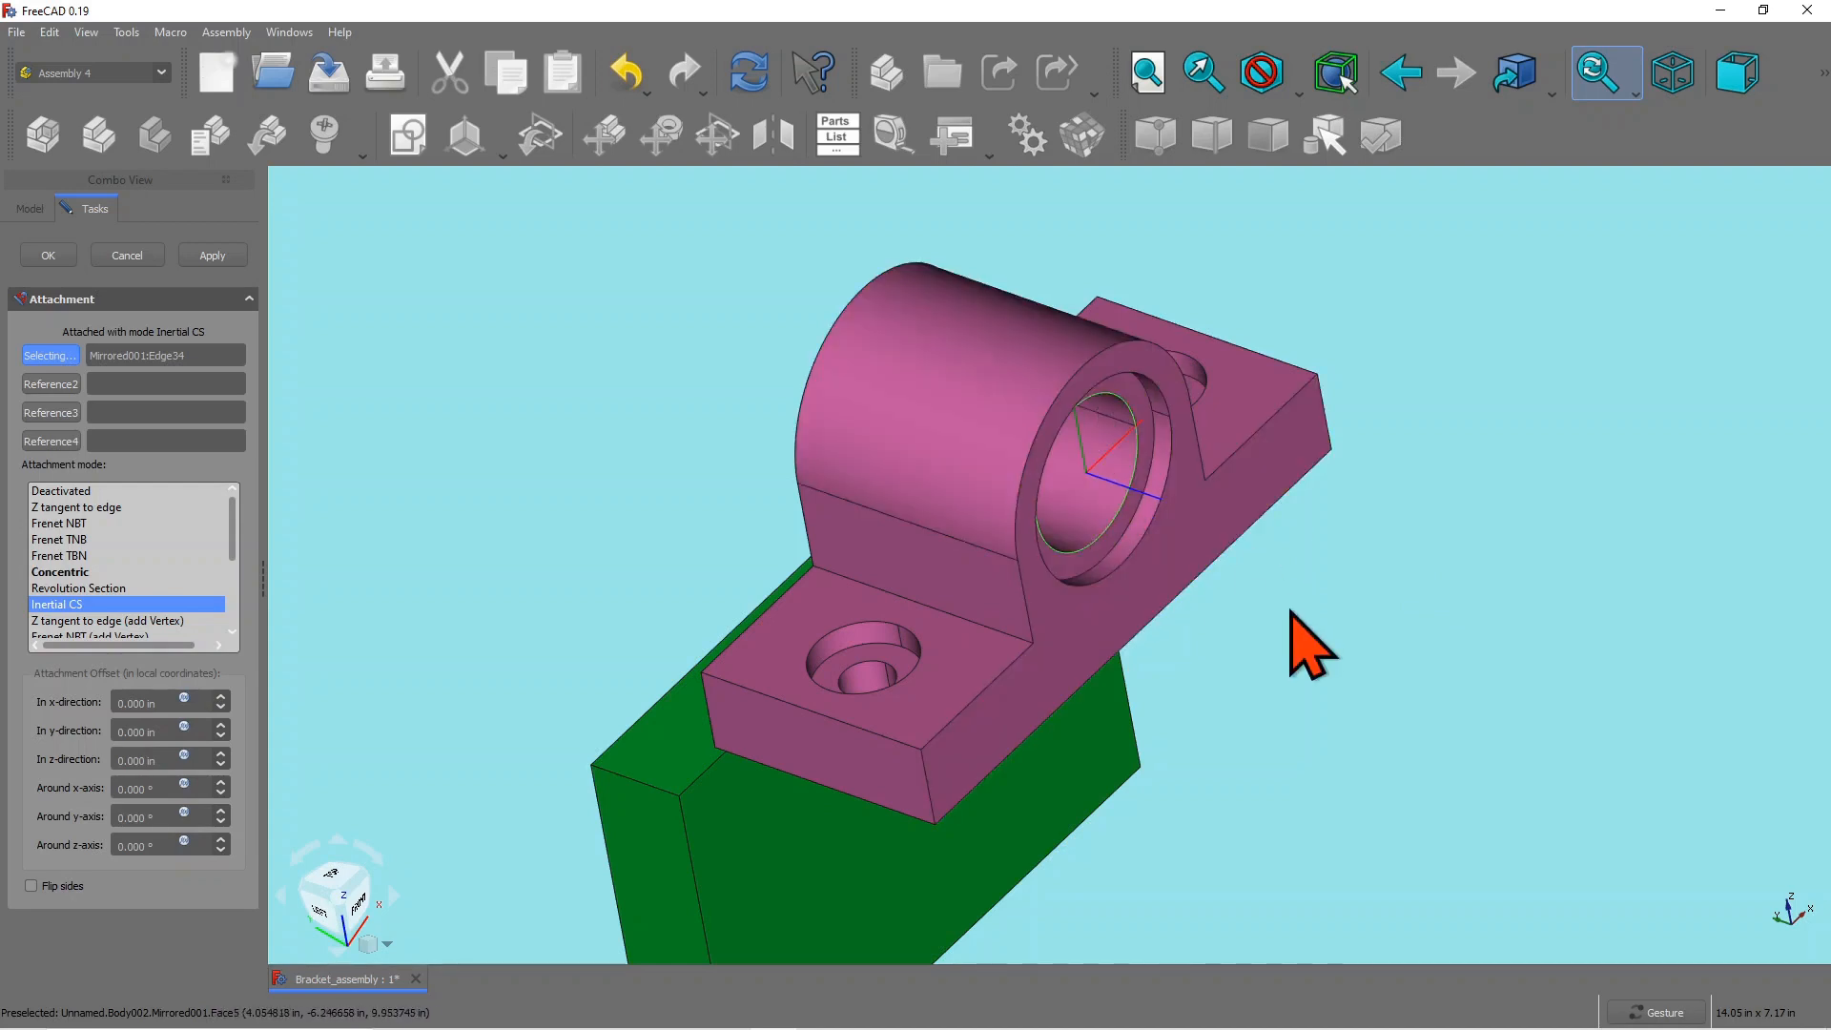
pyautogui.moveTo(1291, 605); pyautogui.dragTo(1384, 644)
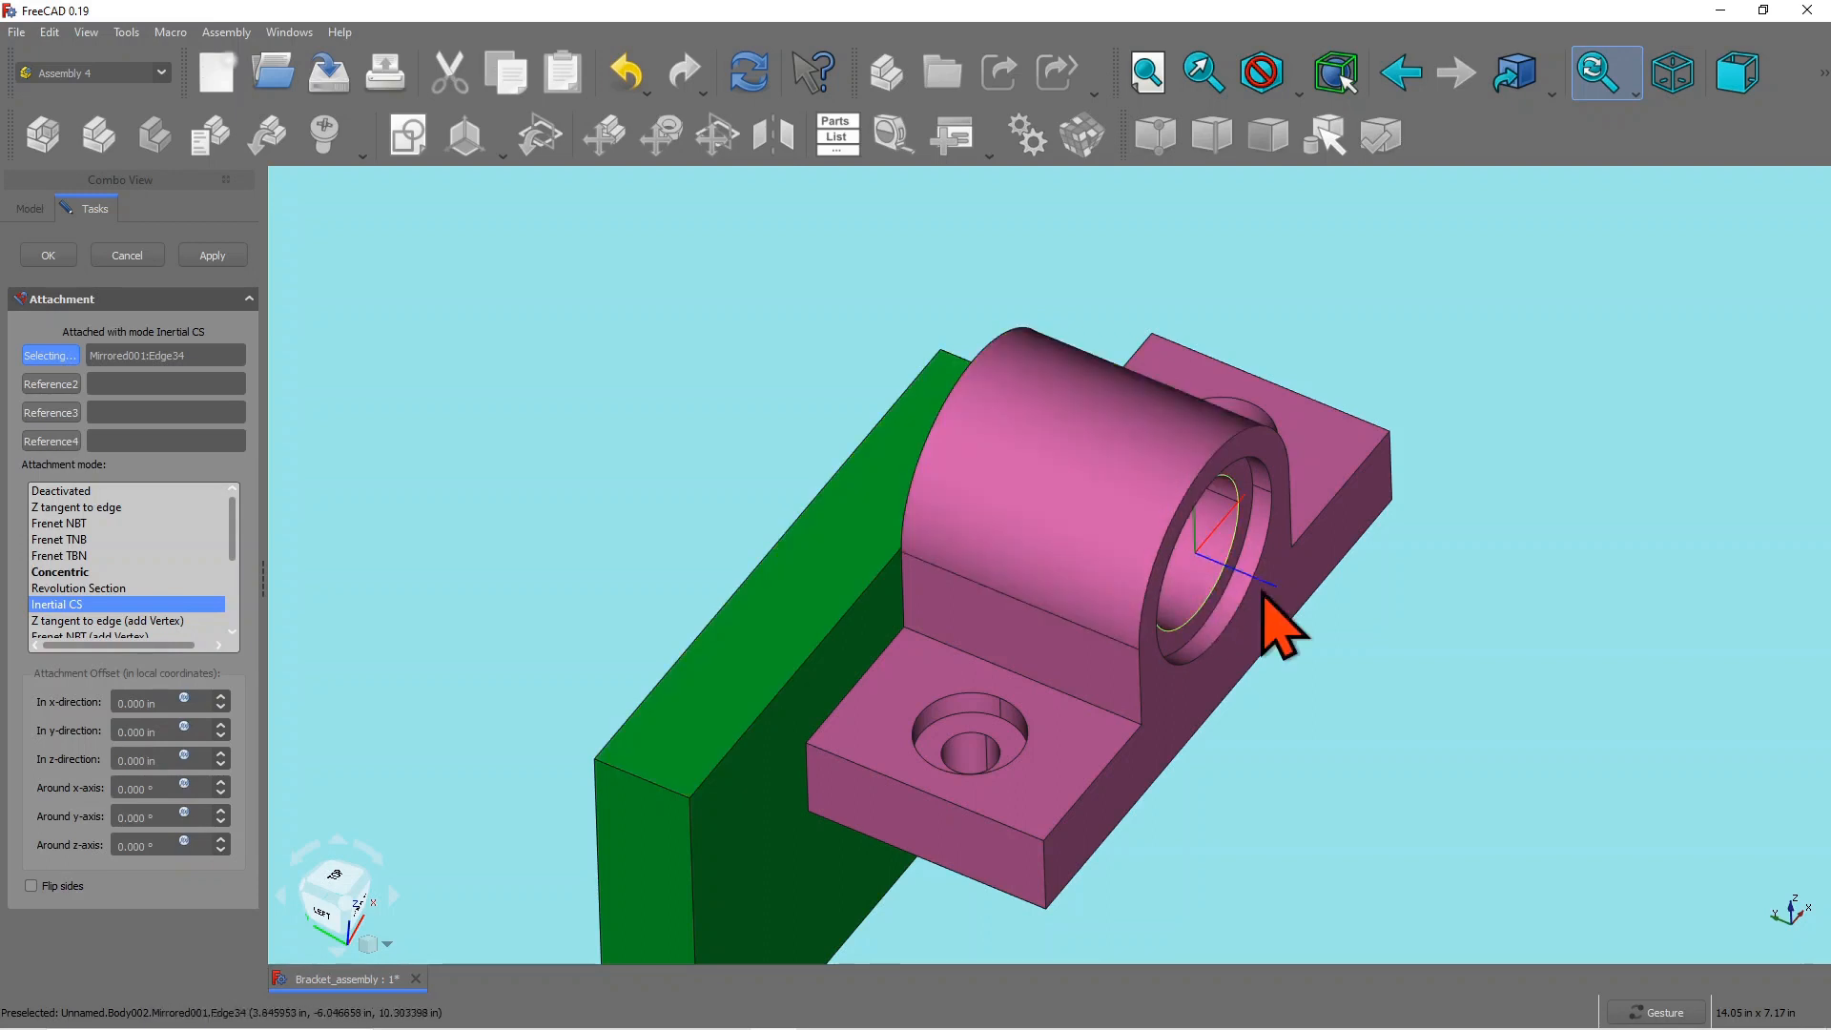
pyautogui.moveTo(1285, 740); pyautogui.dragTo(1187, 629)
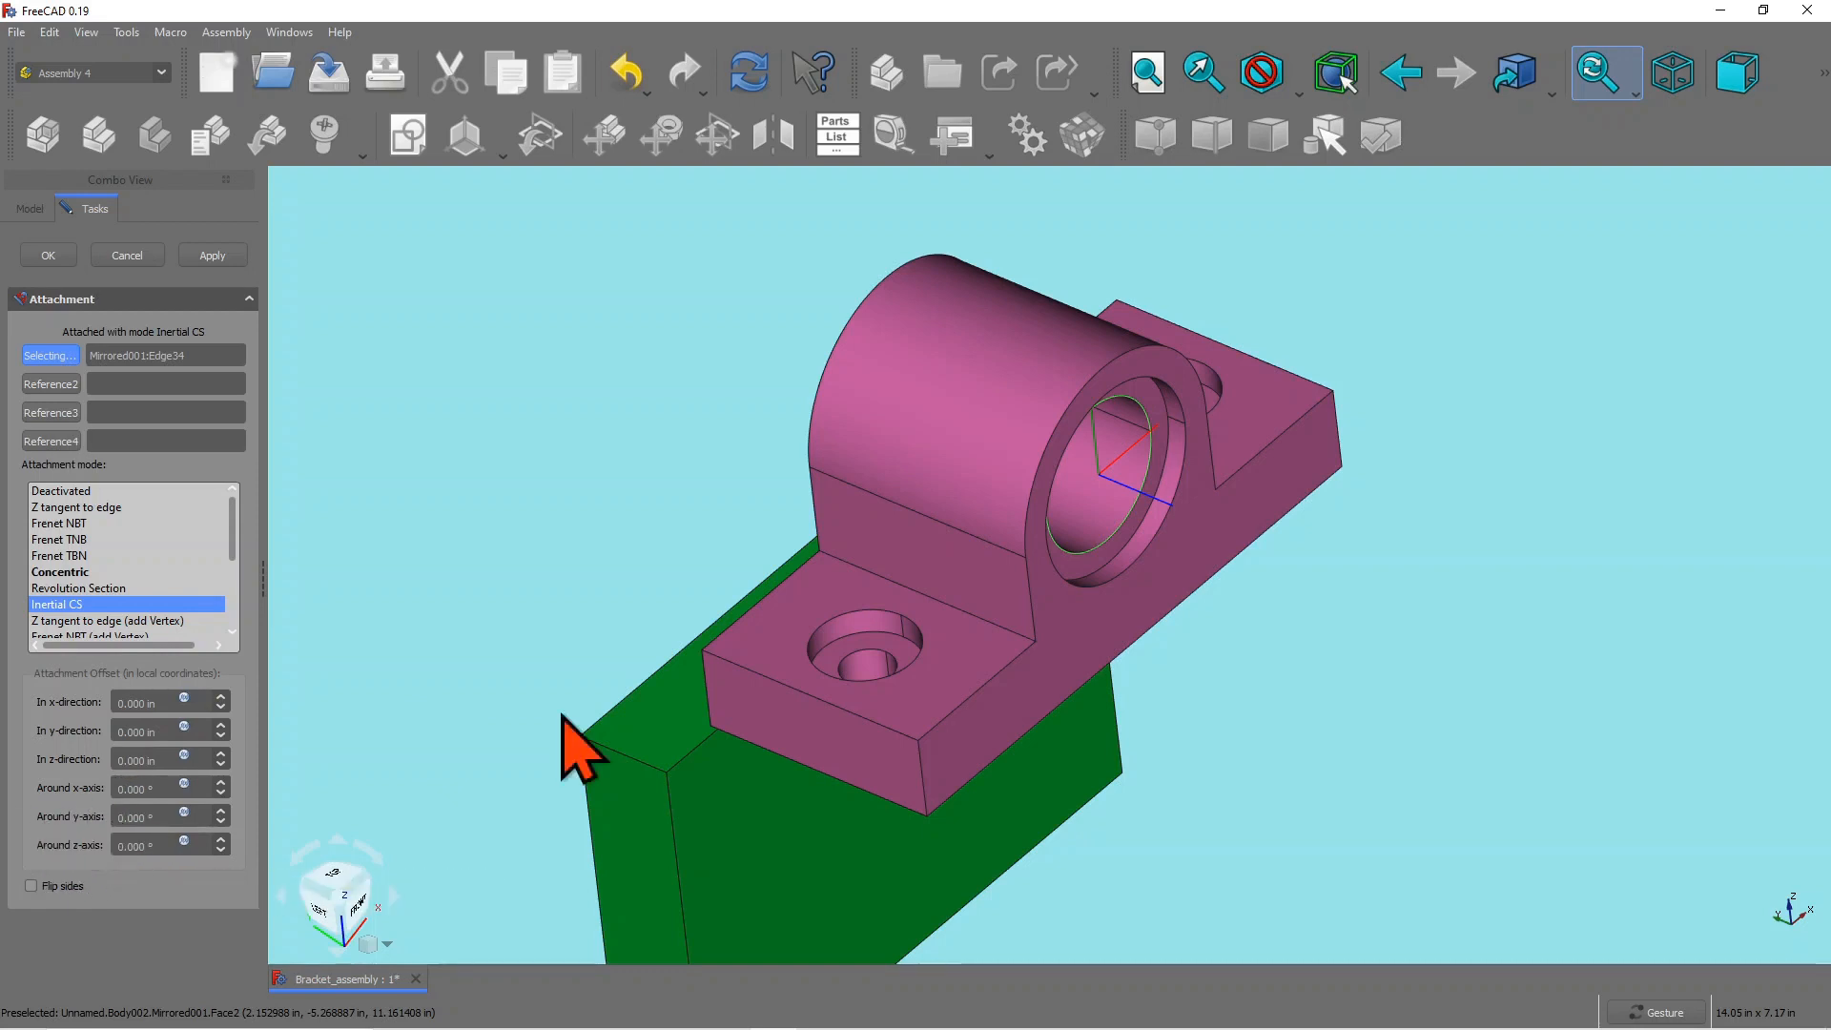
pyautogui.click(116, 818)
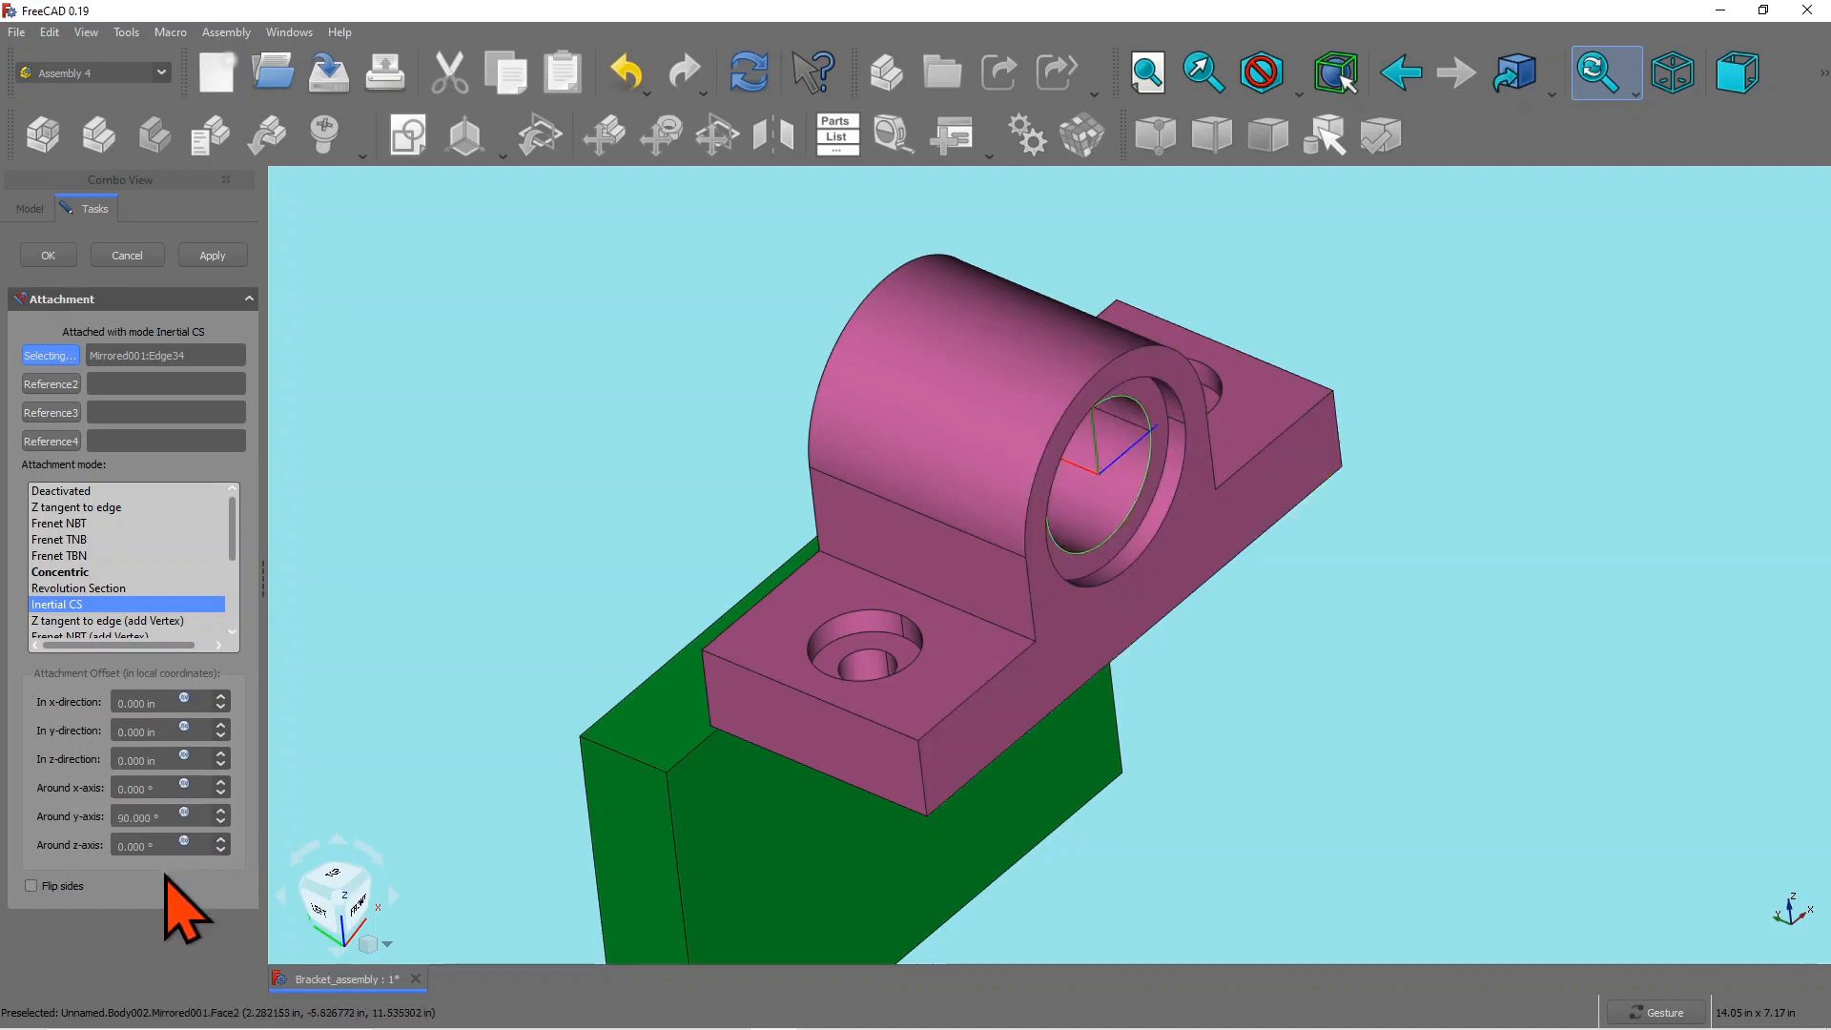
pyautogui.click(47, 256)
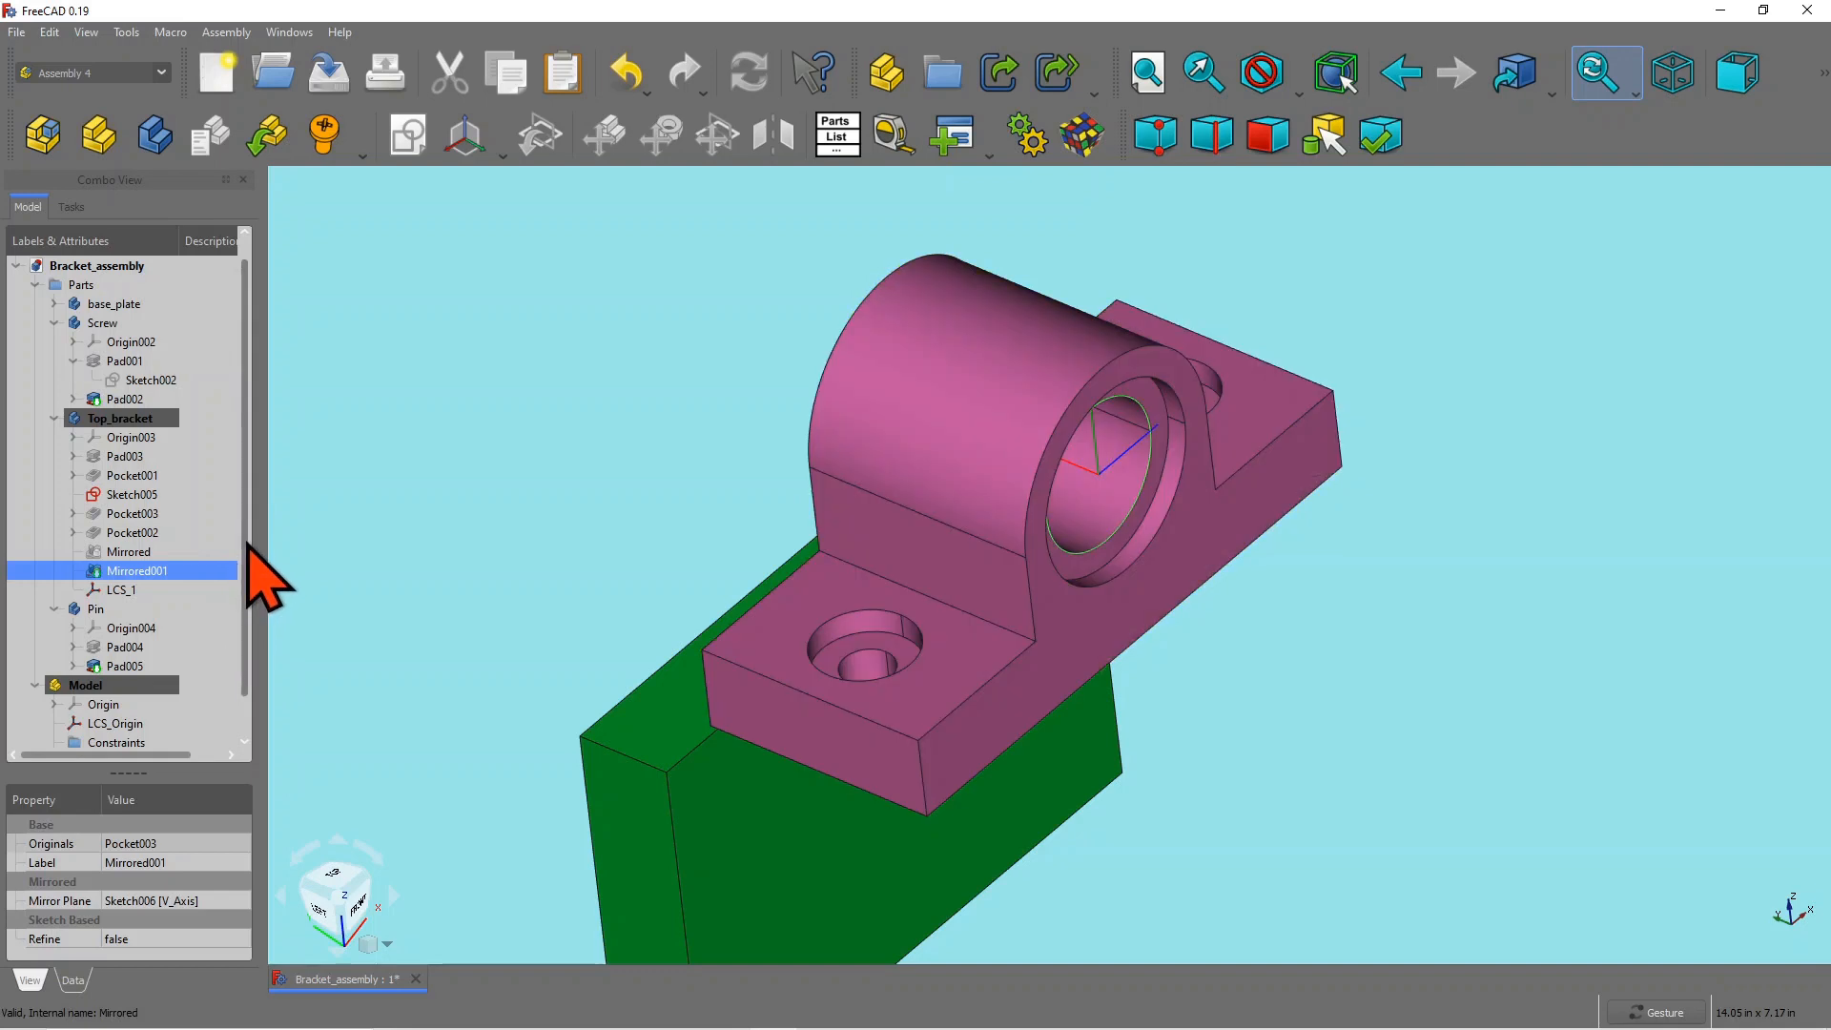
# Step: Insert a link to the Top_bracket body into the assembly model under the name Top_bracket
pyautogui.scroll(-3, 574, 406)
pyautogui.scroll(-3, 1215, 561)
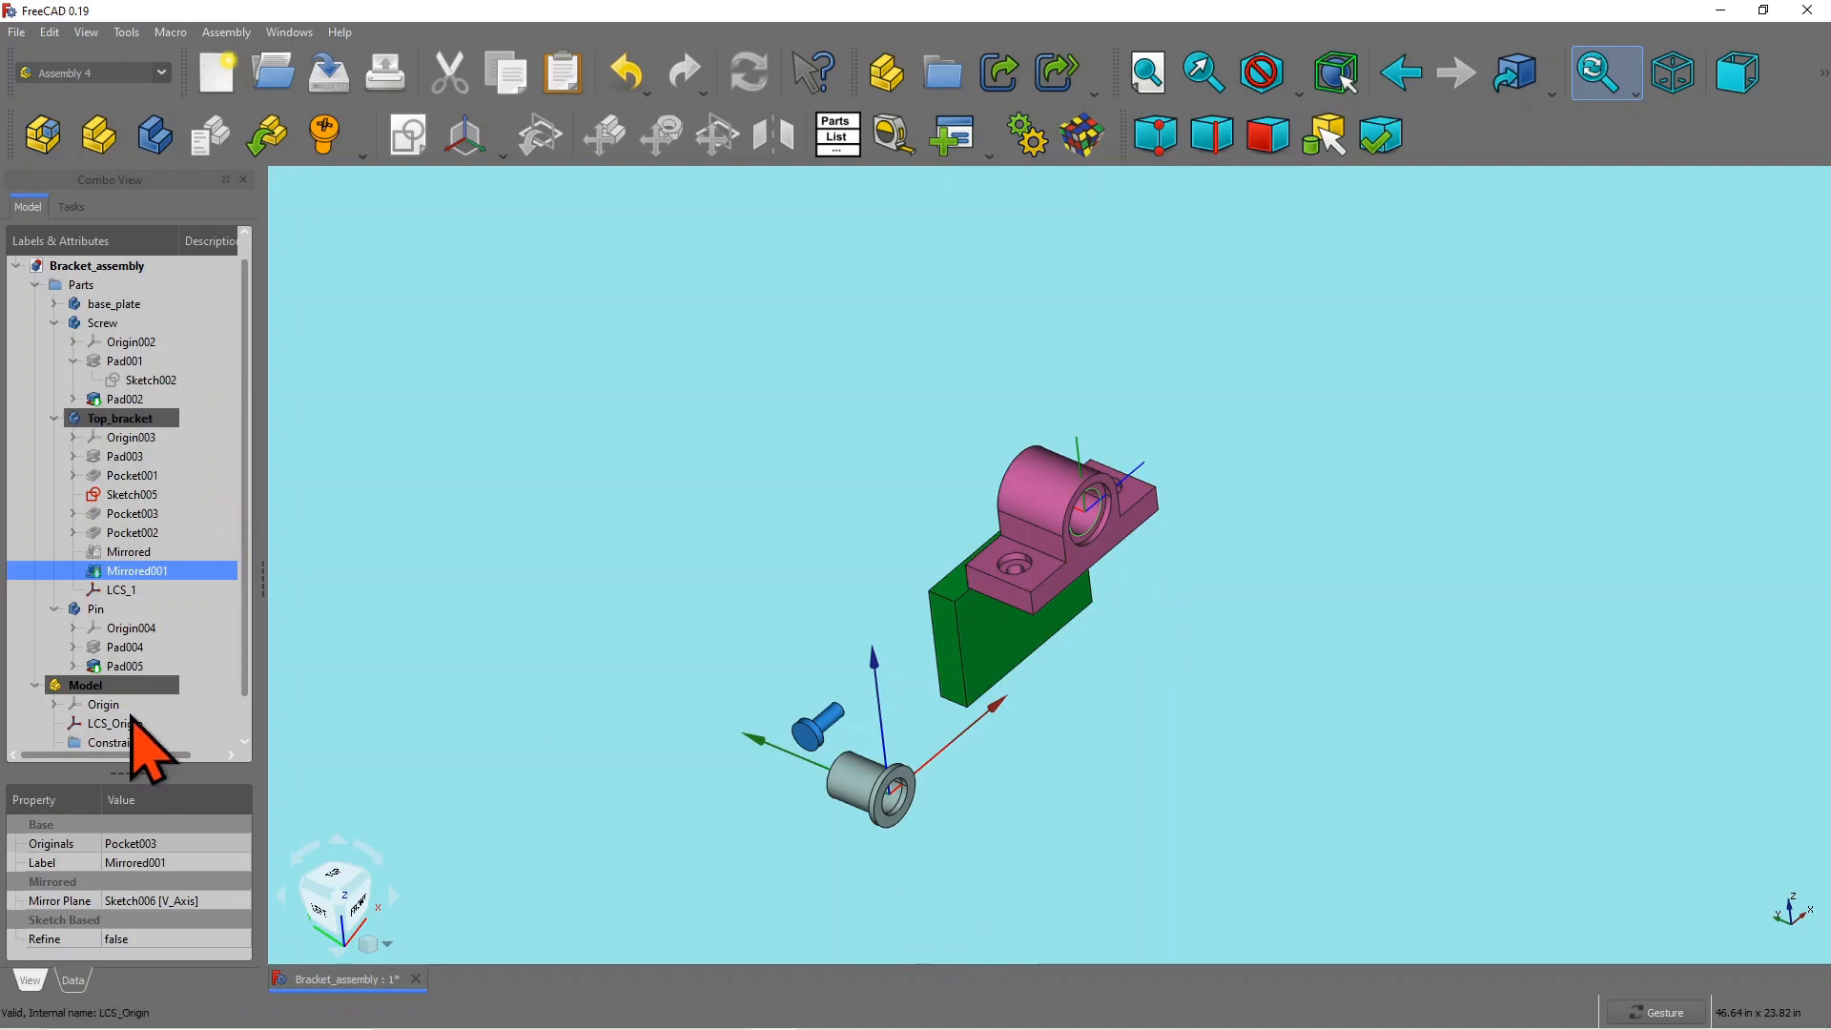
pyautogui.click(267, 136)
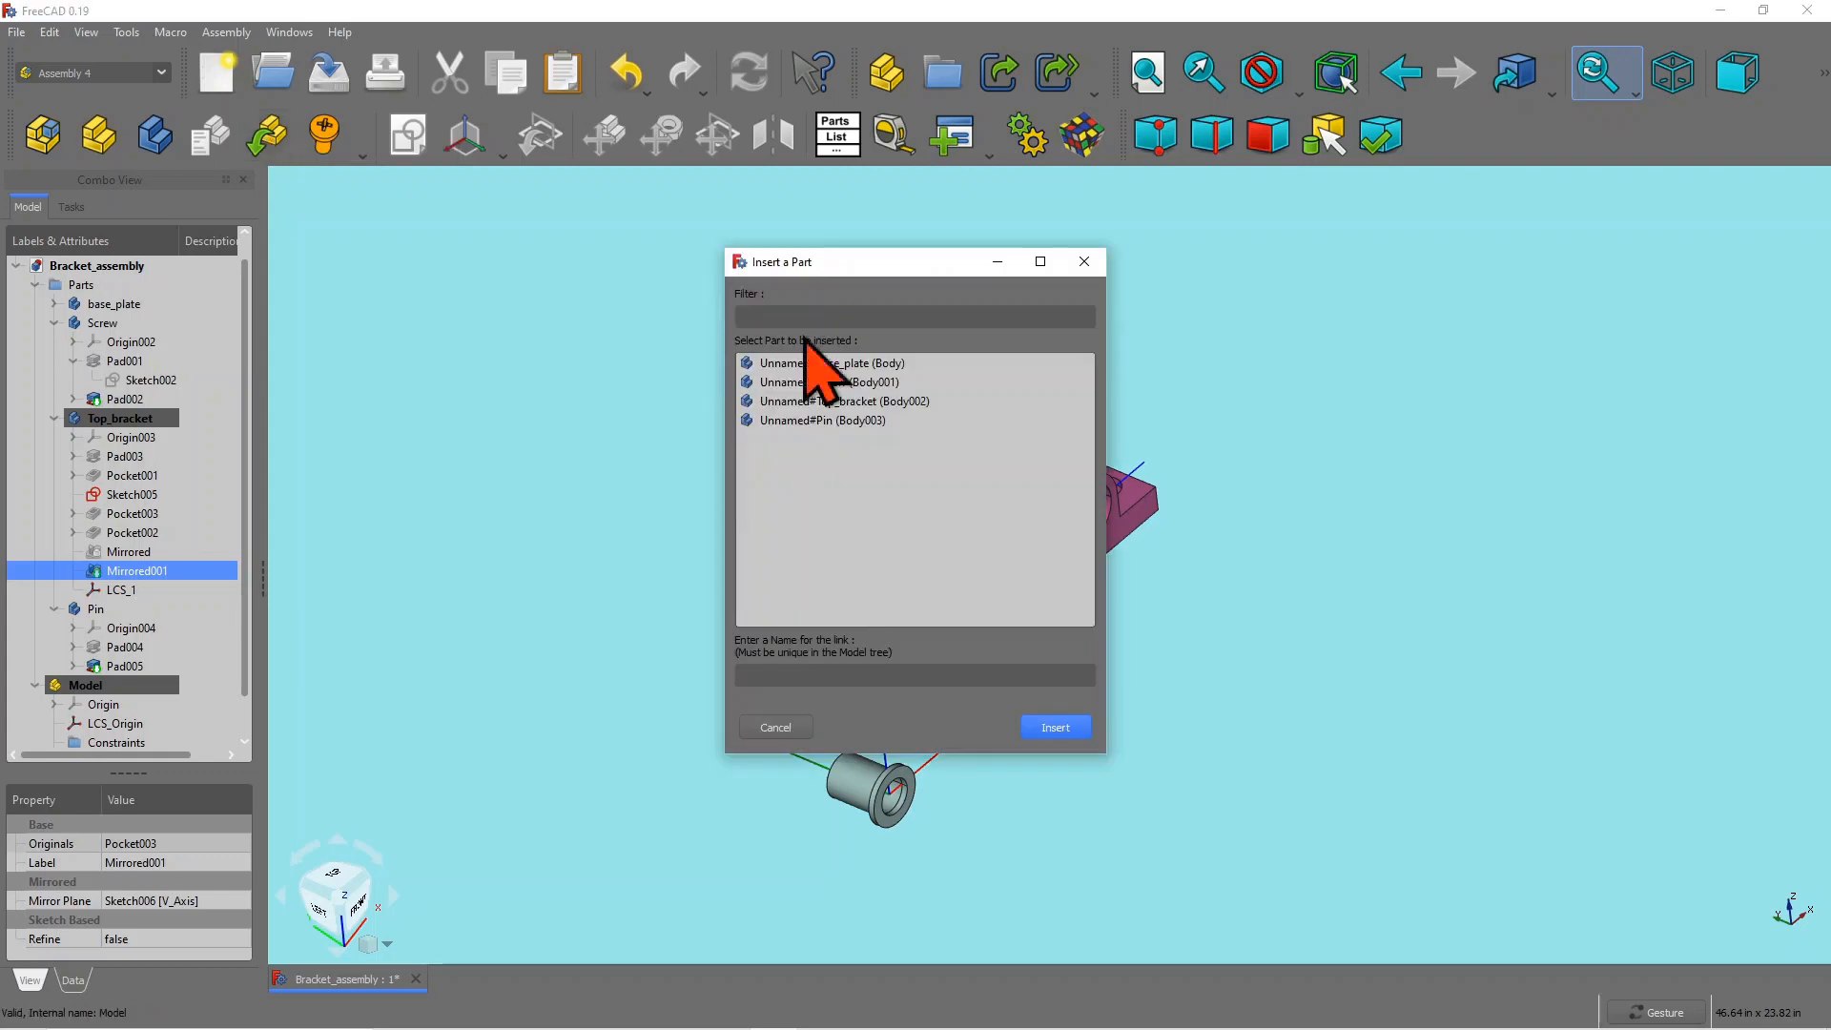
pyautogui.click(841, 401)
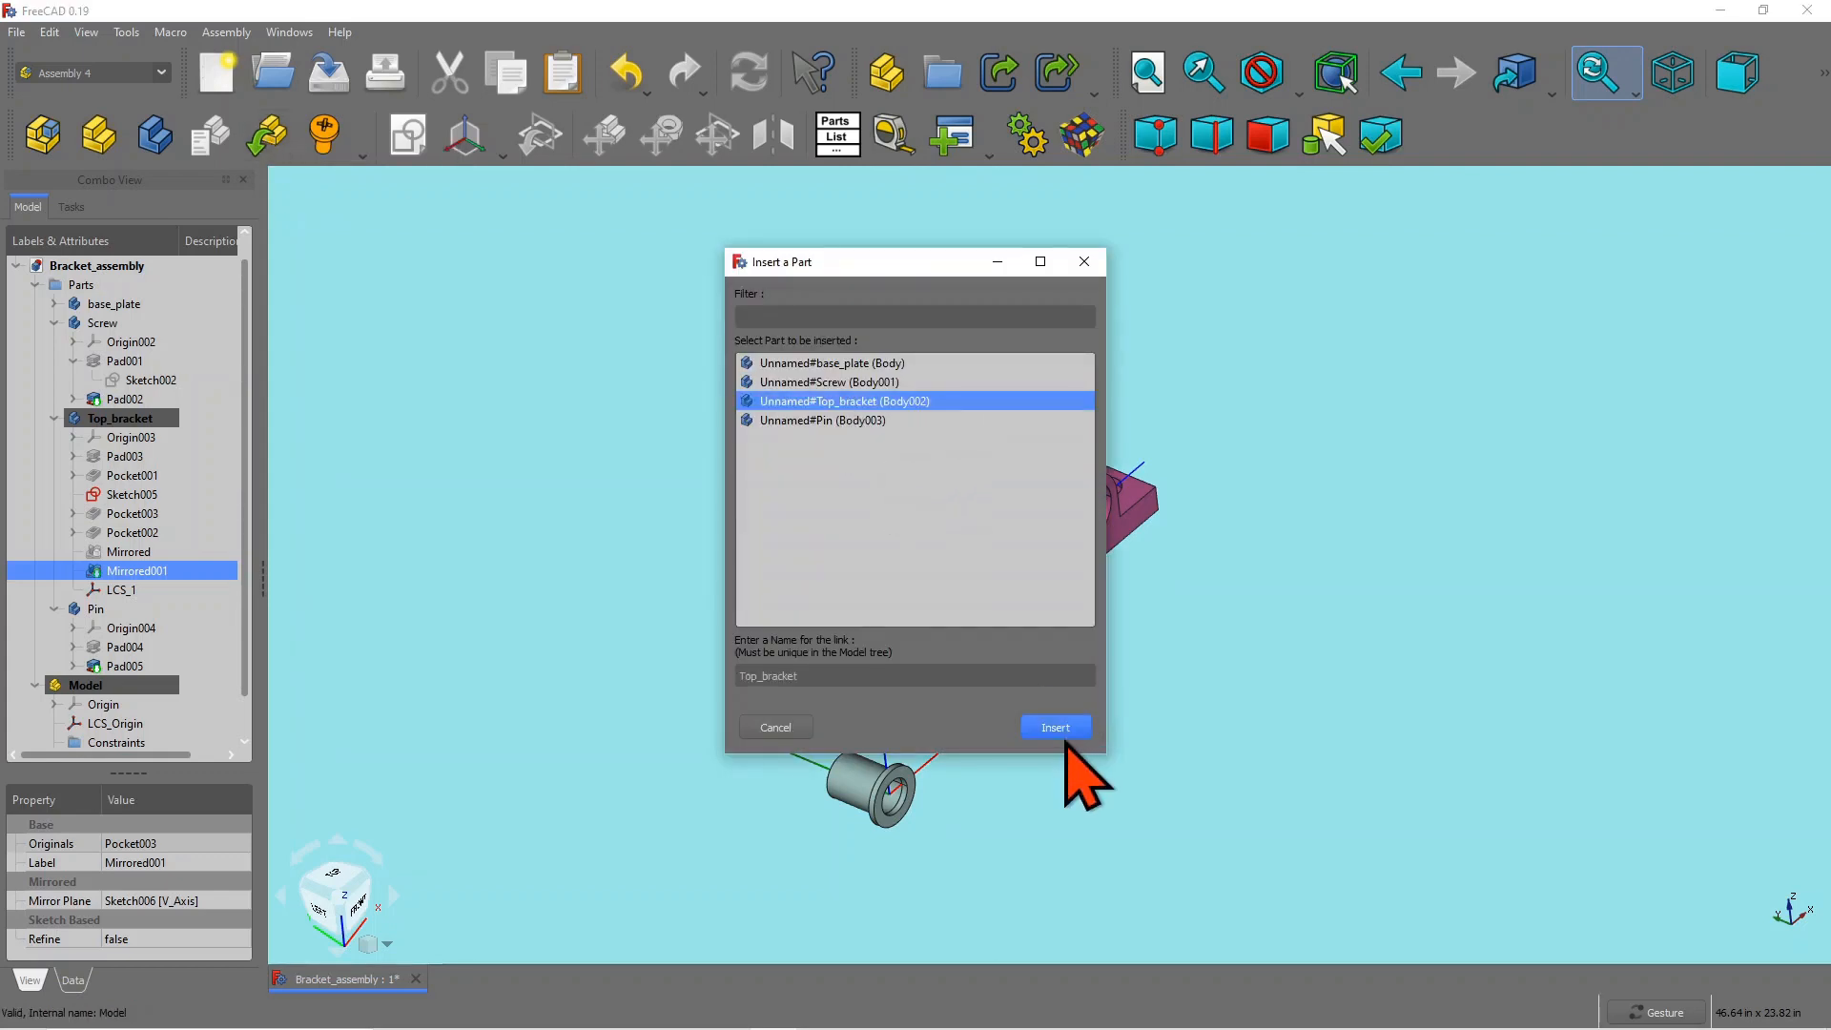
pyautogui.click(1055, 728)
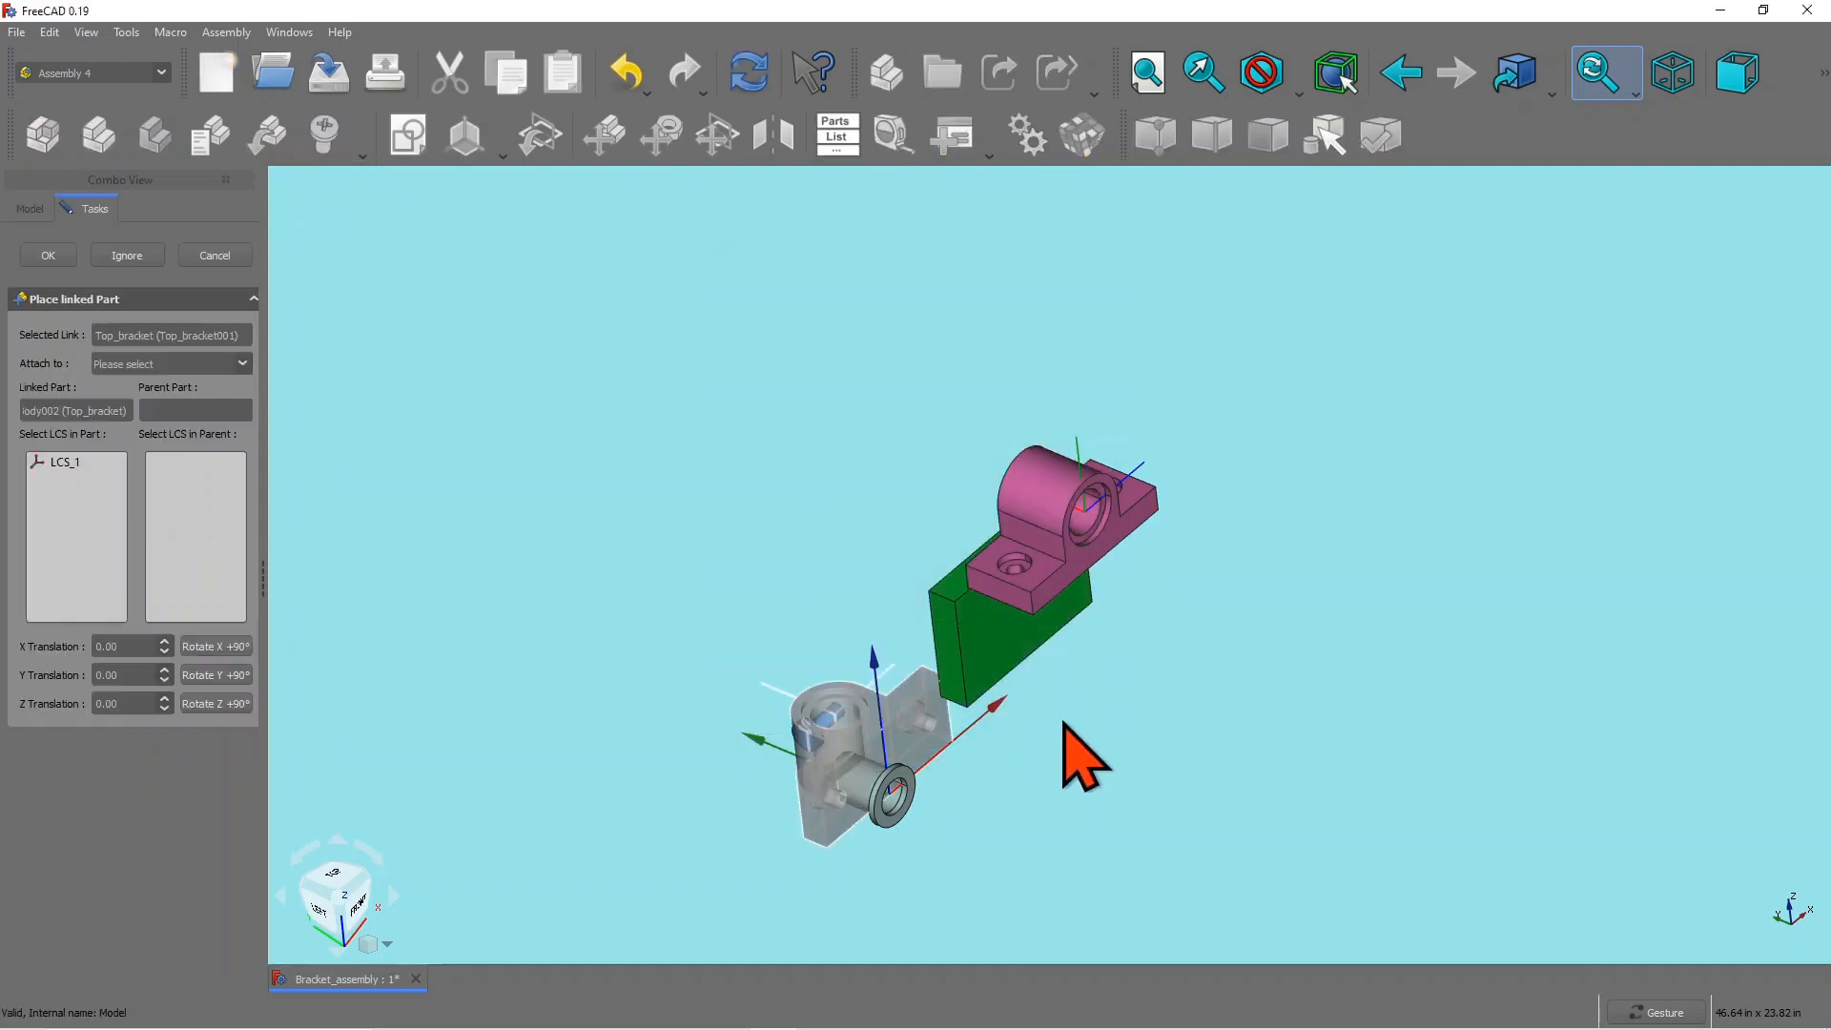
# Step: Place the linked top bracket by attaching its LCS_1 to LCS_Origin of the Parent Assembly
pyautogui.click(61, 463)
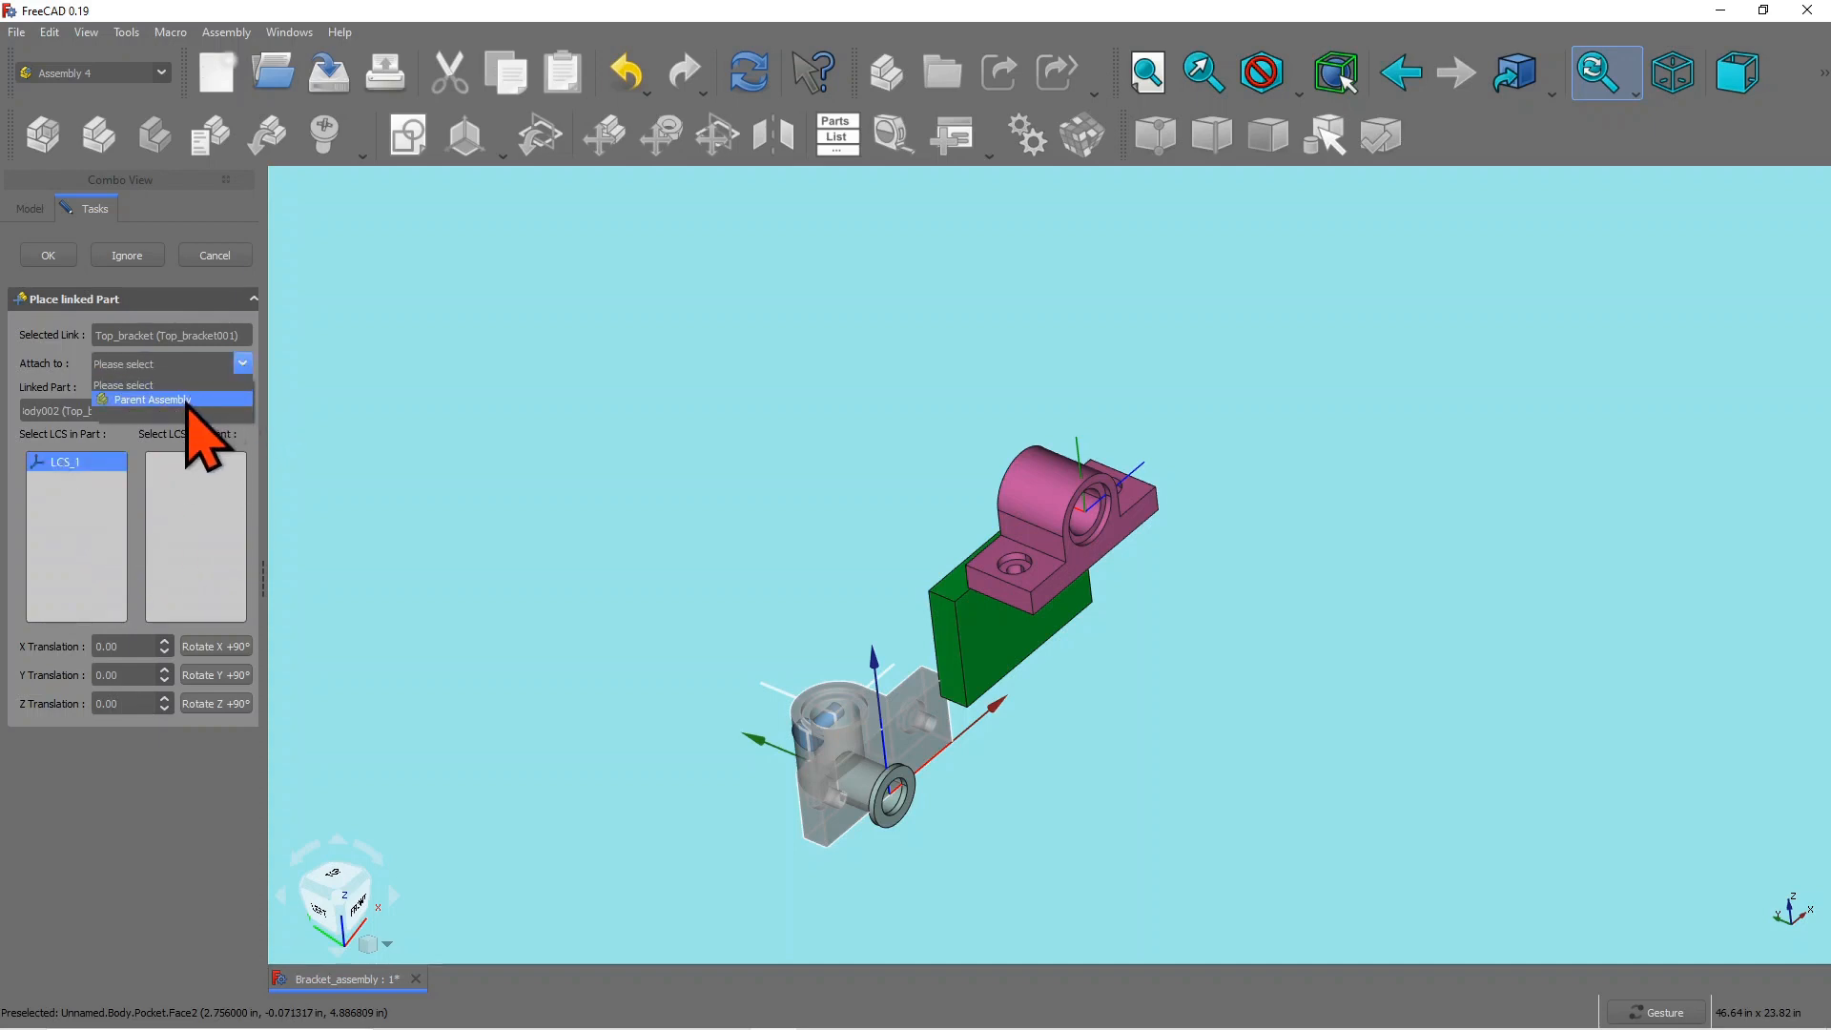
pyautogui.click(188, 399)
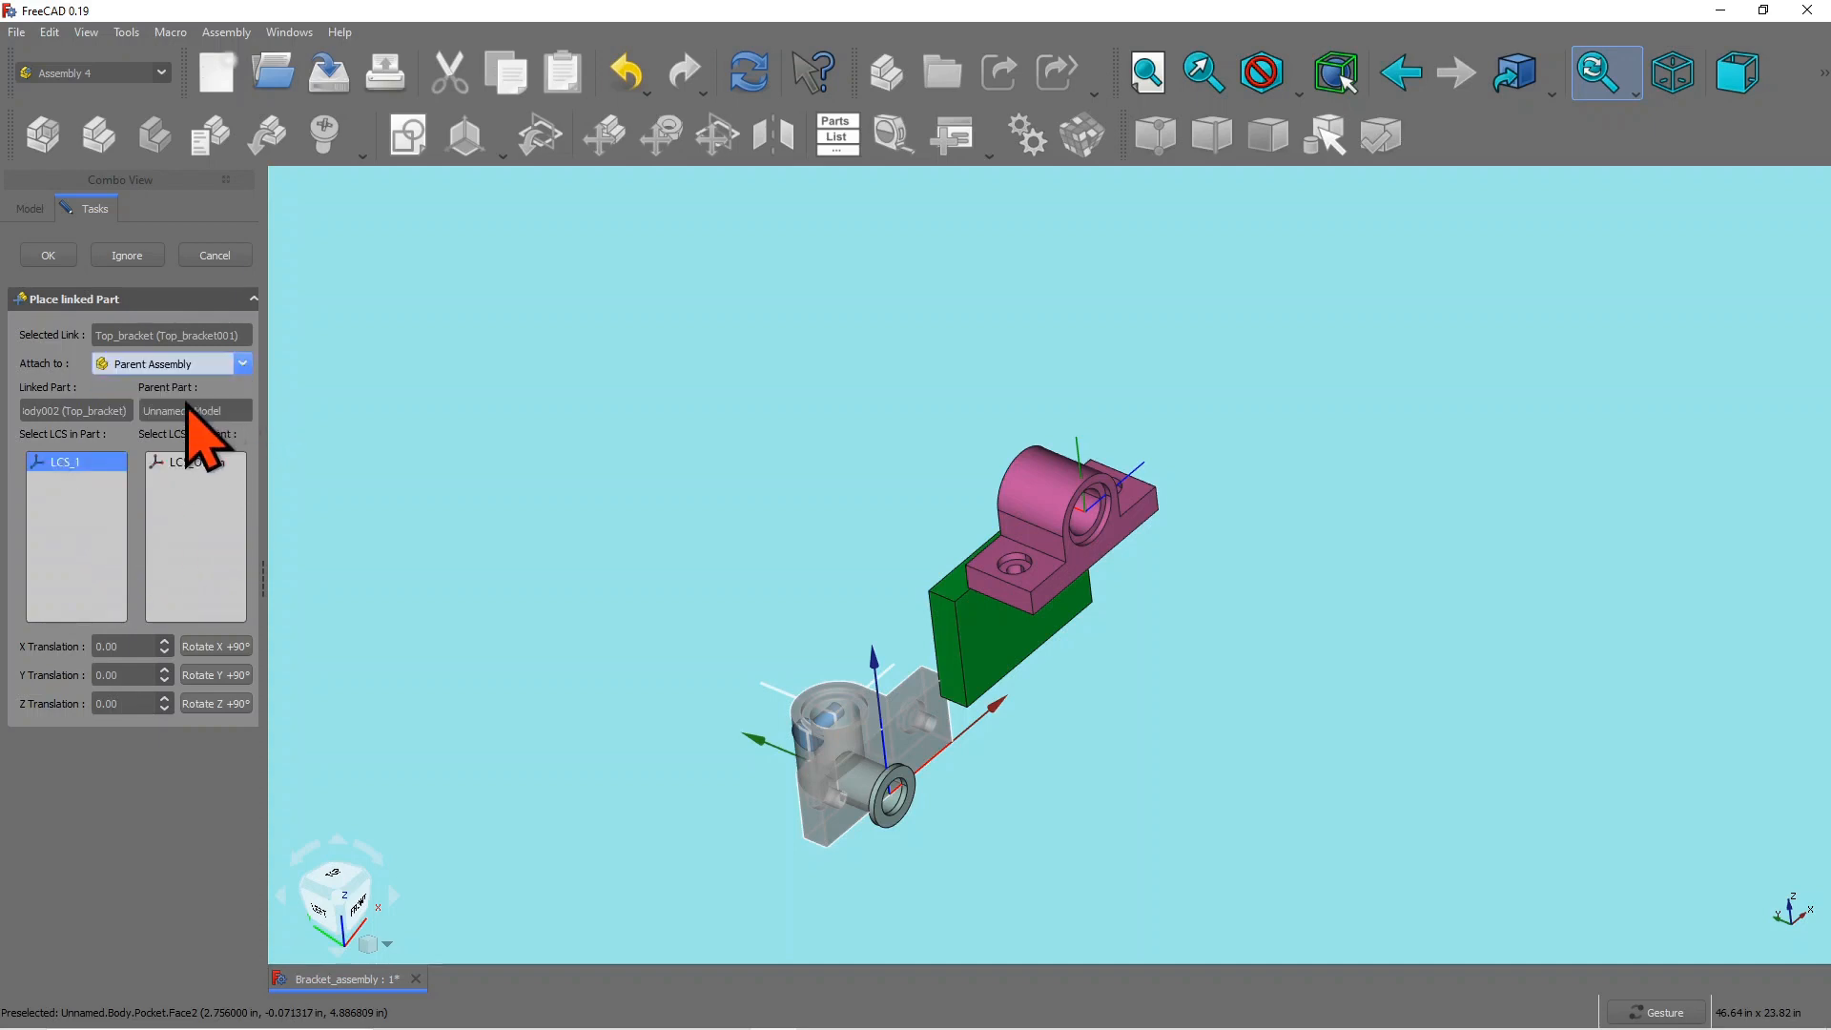
pyautogui.click(198, 464)
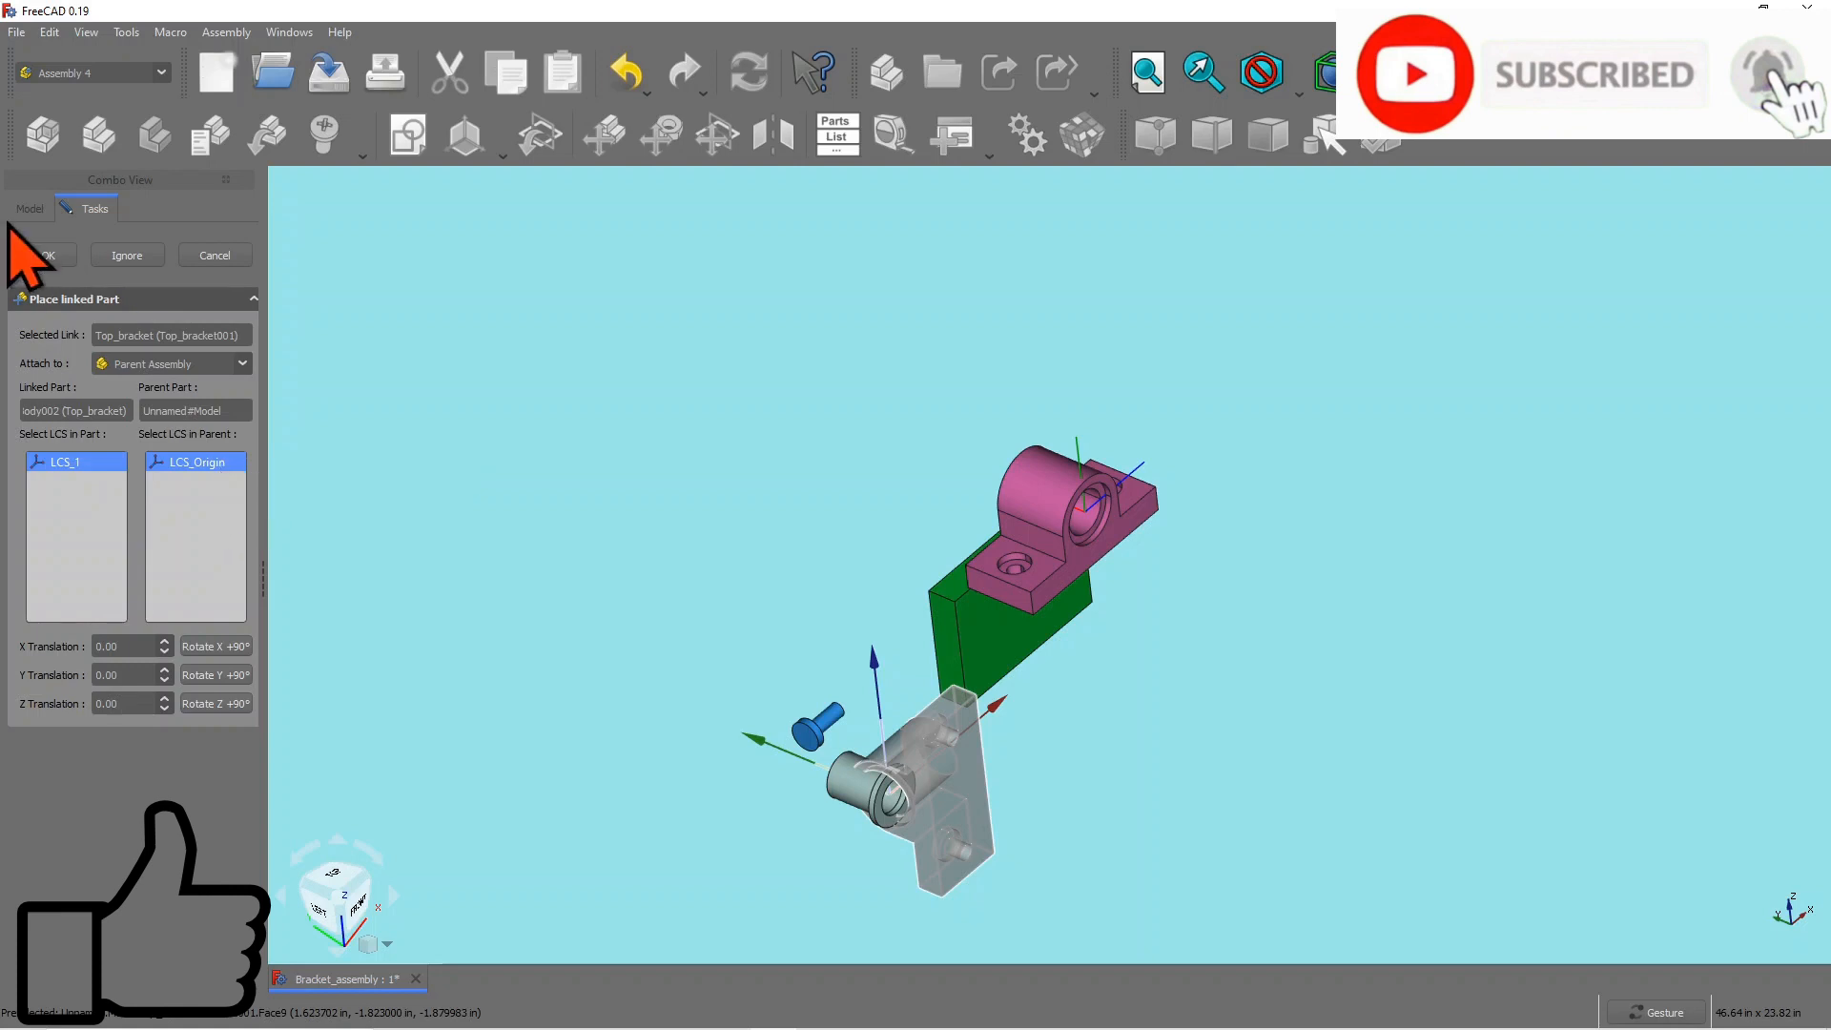
pyautogui.click(48, 256)
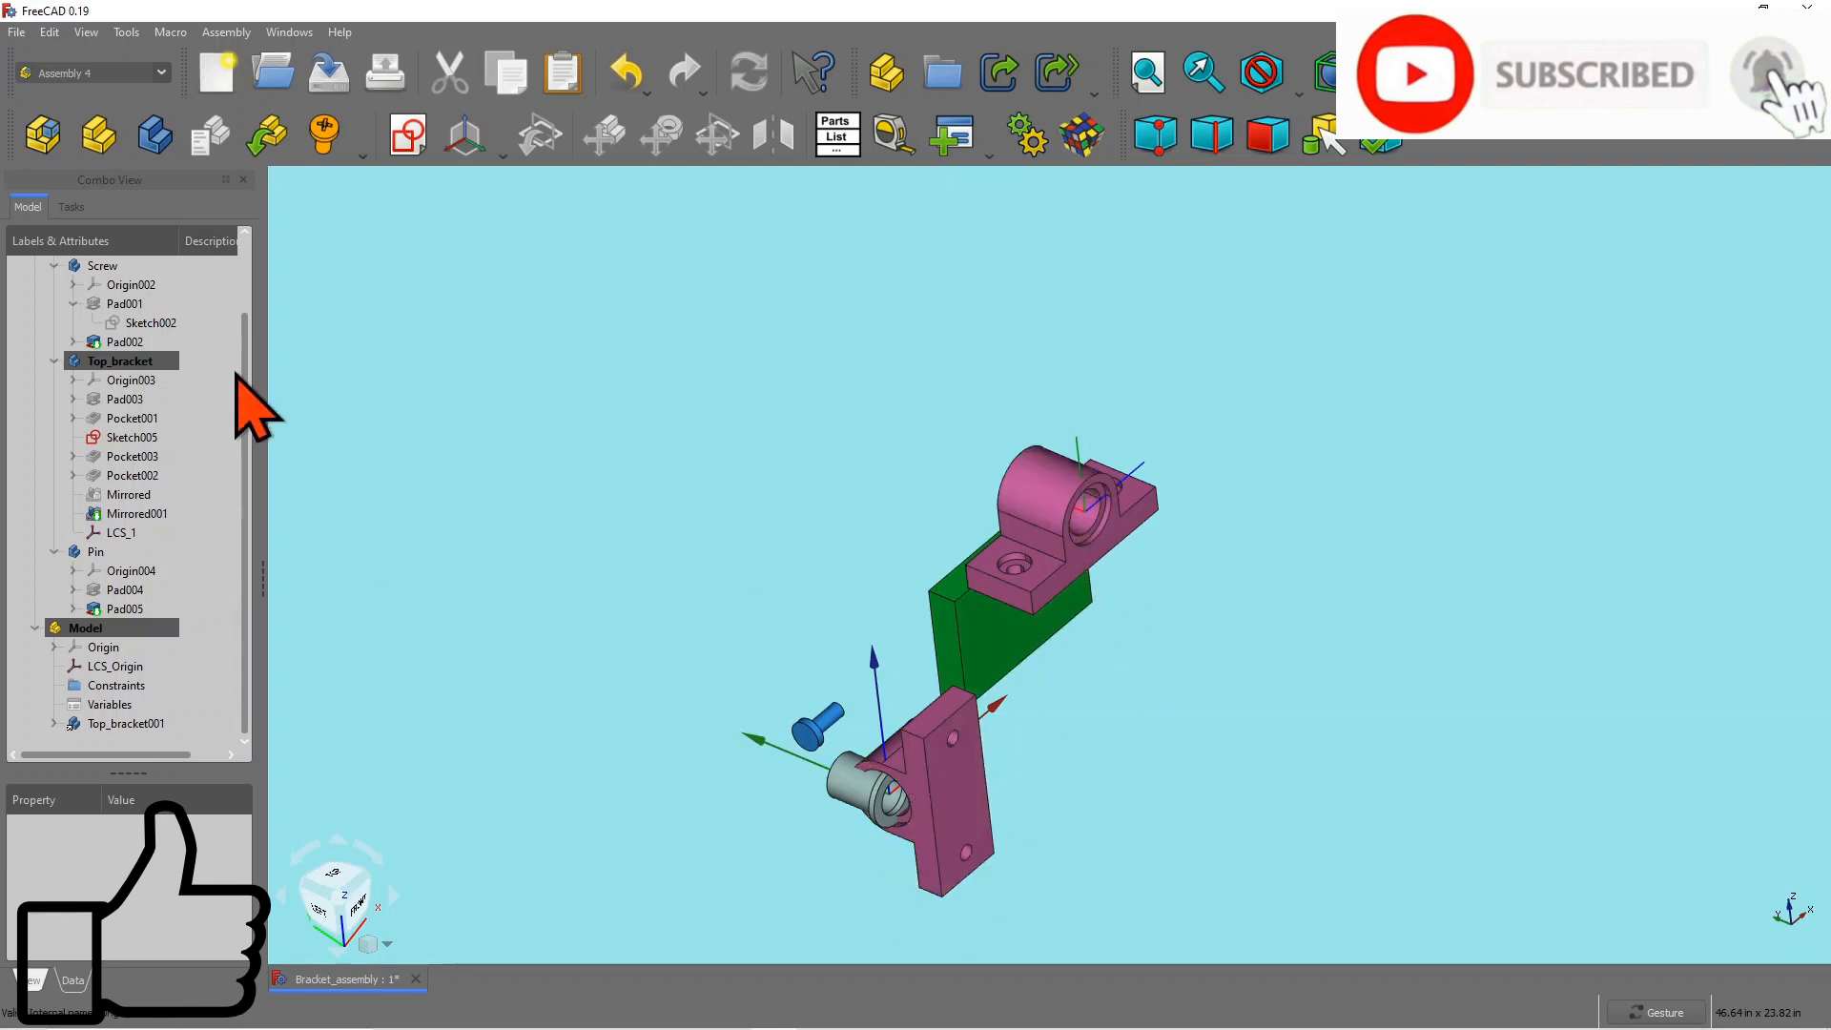
# Step: Hide the original Top_bracket body in the Parts group
pyautogui.scroll(2, 241, 324)
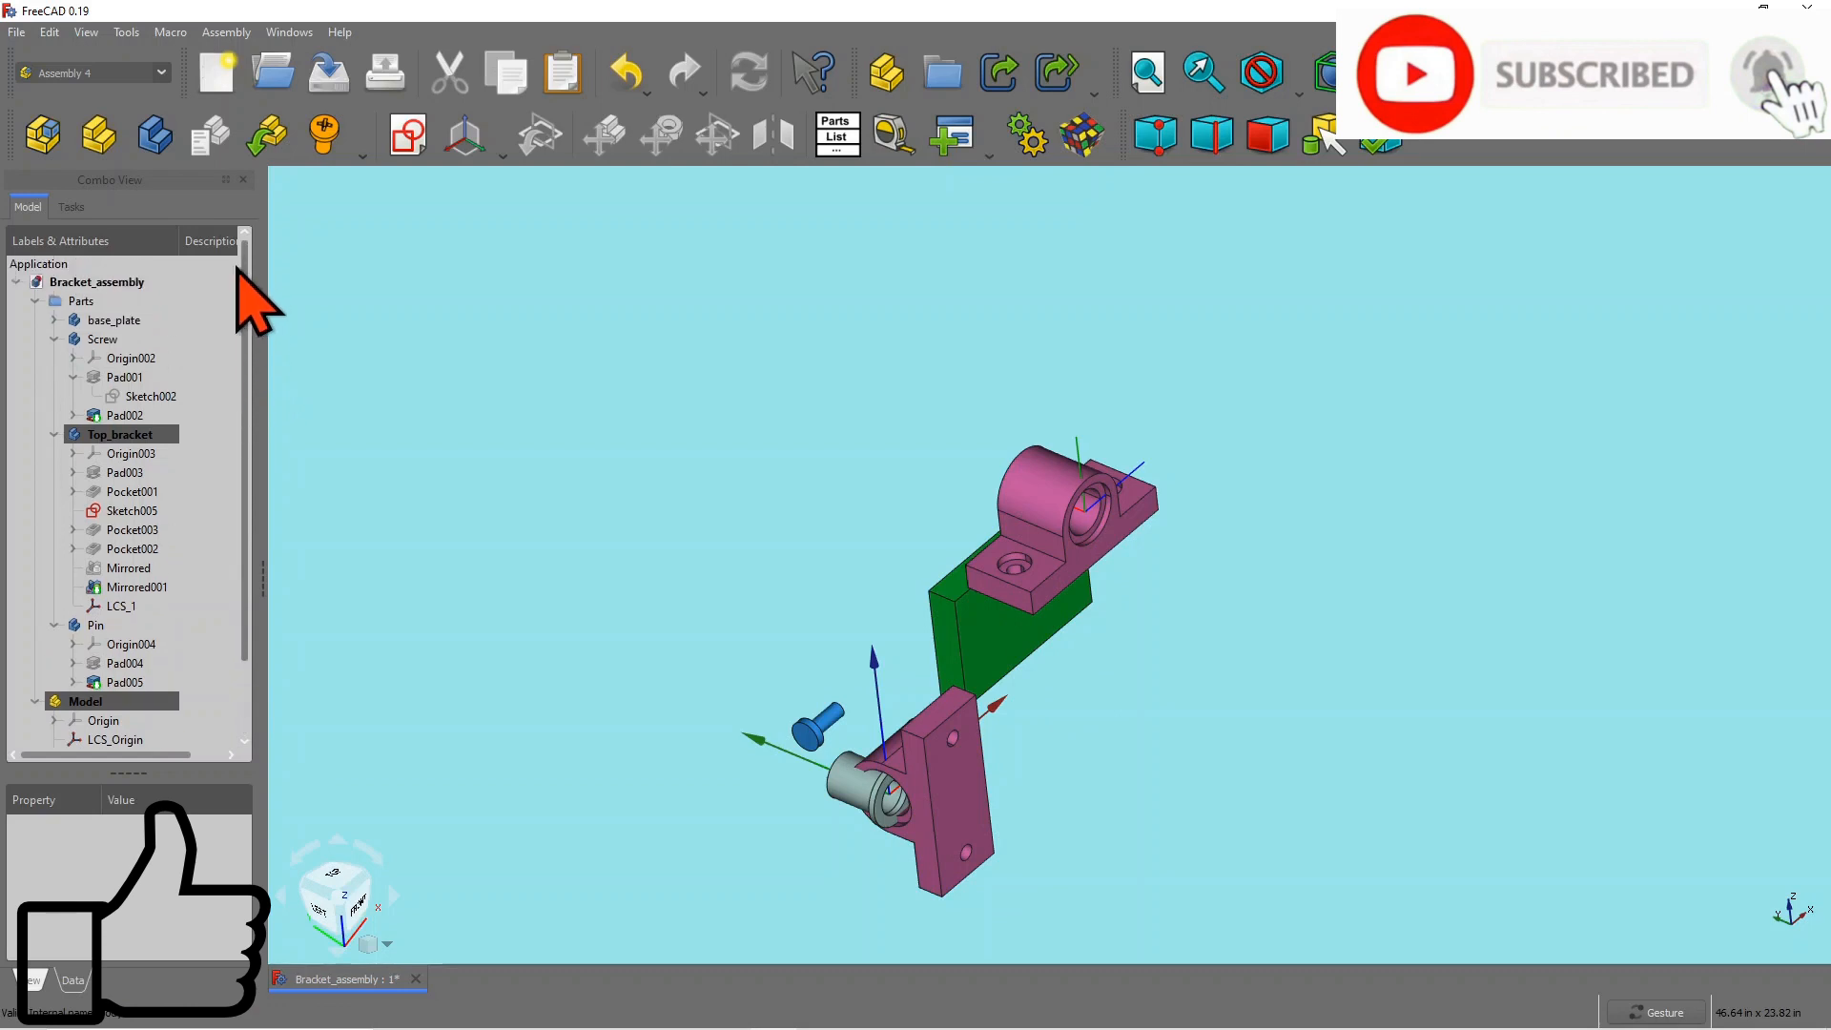
pyautogui.click(119, 435)
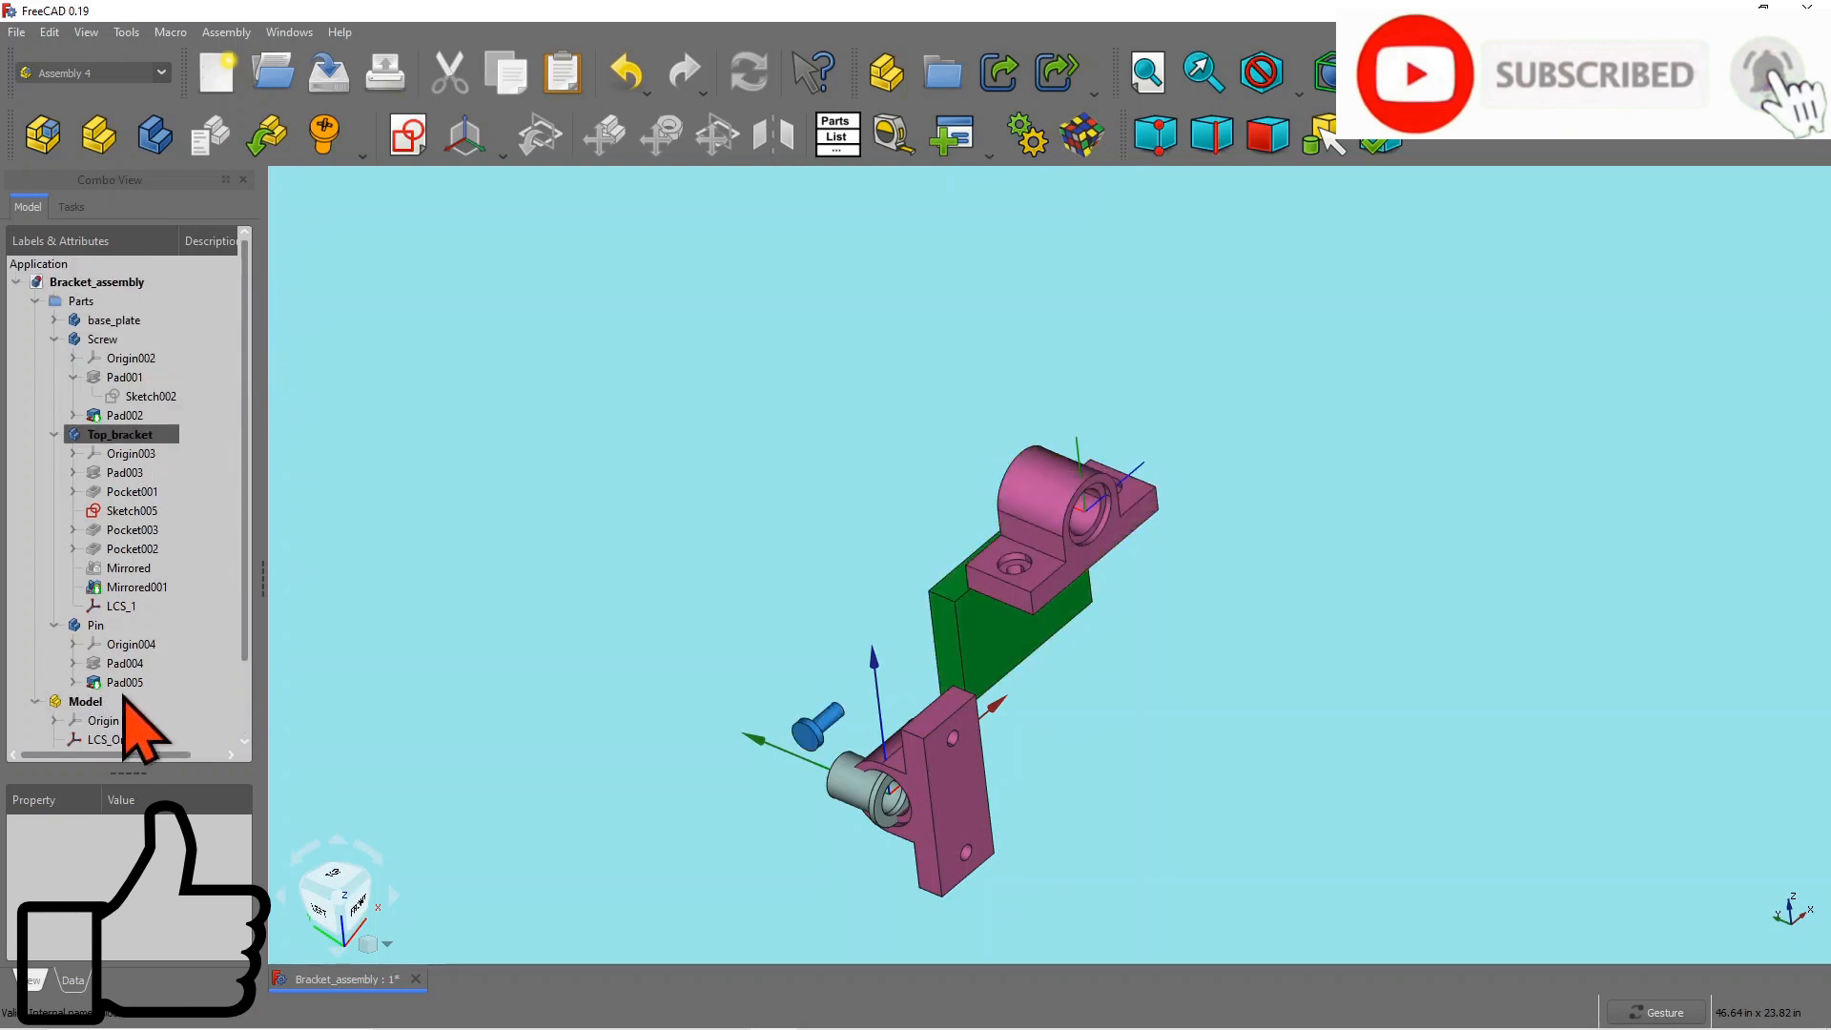
pyautogui.scroll(-1, 243, 648)
pyautogui.scroll(-1, 243, 677)
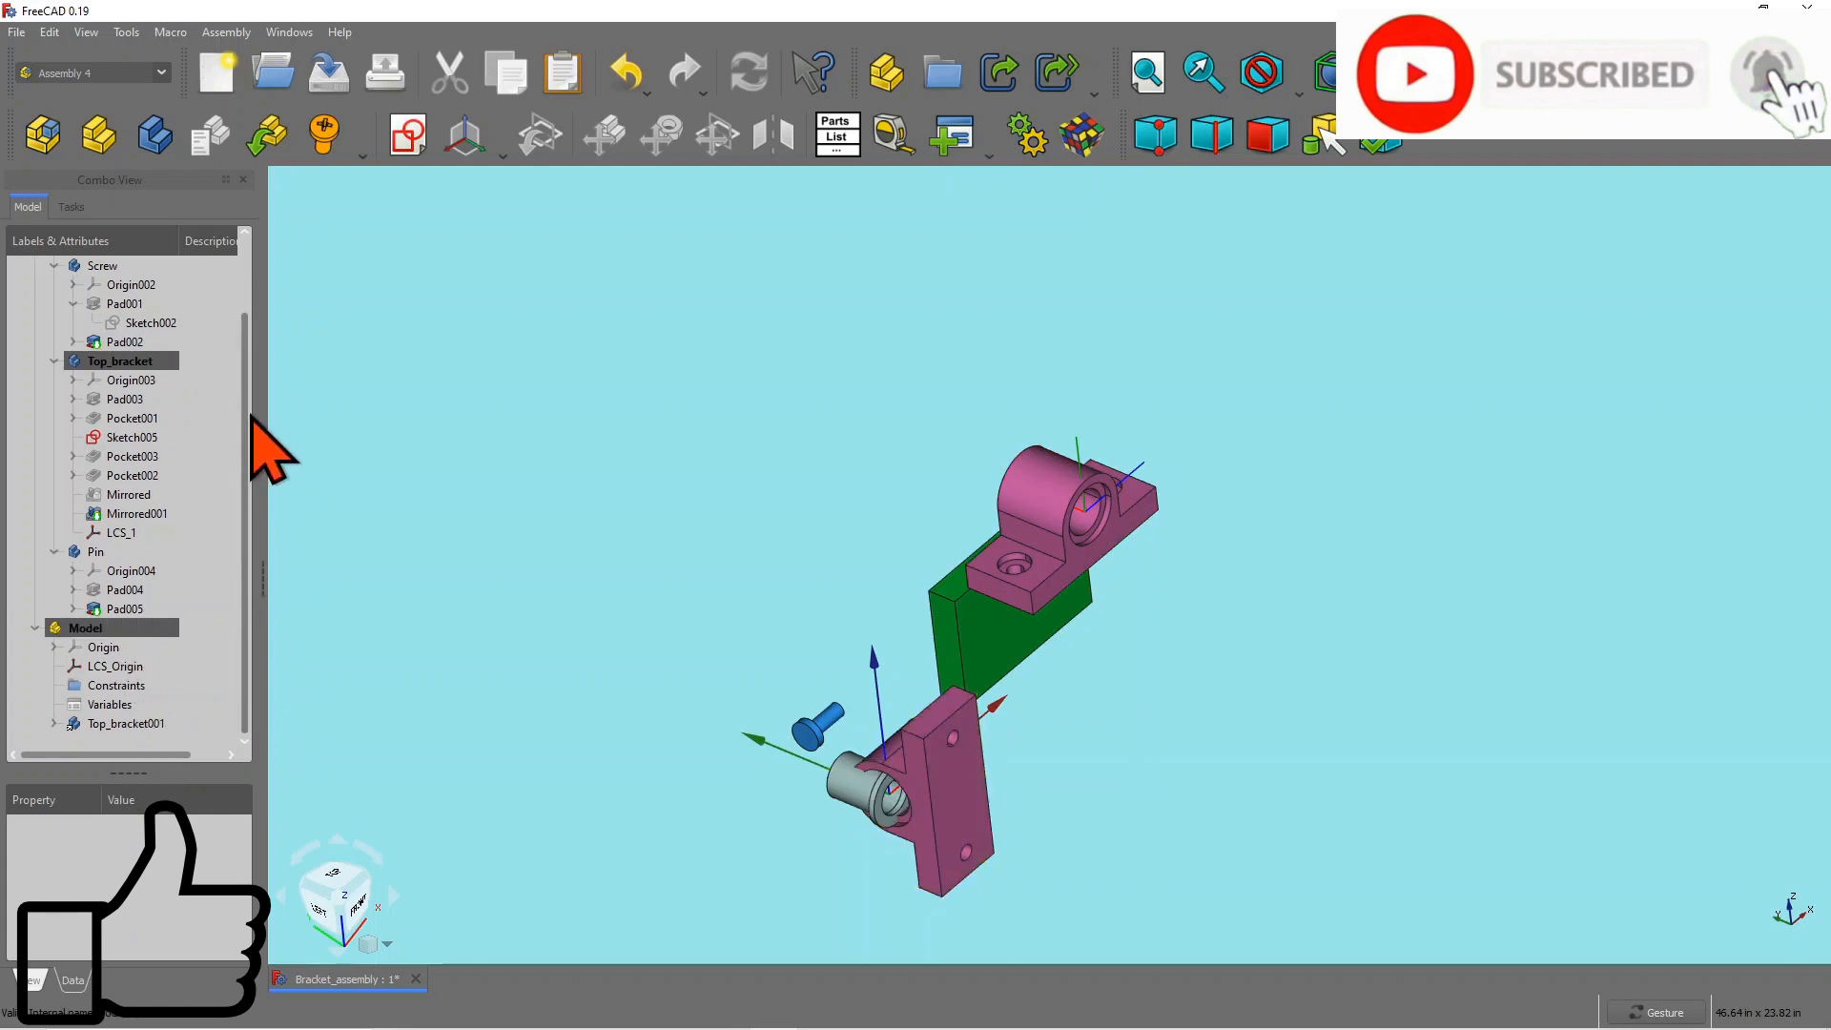
pyautogui.scroll(2, 250, 381)
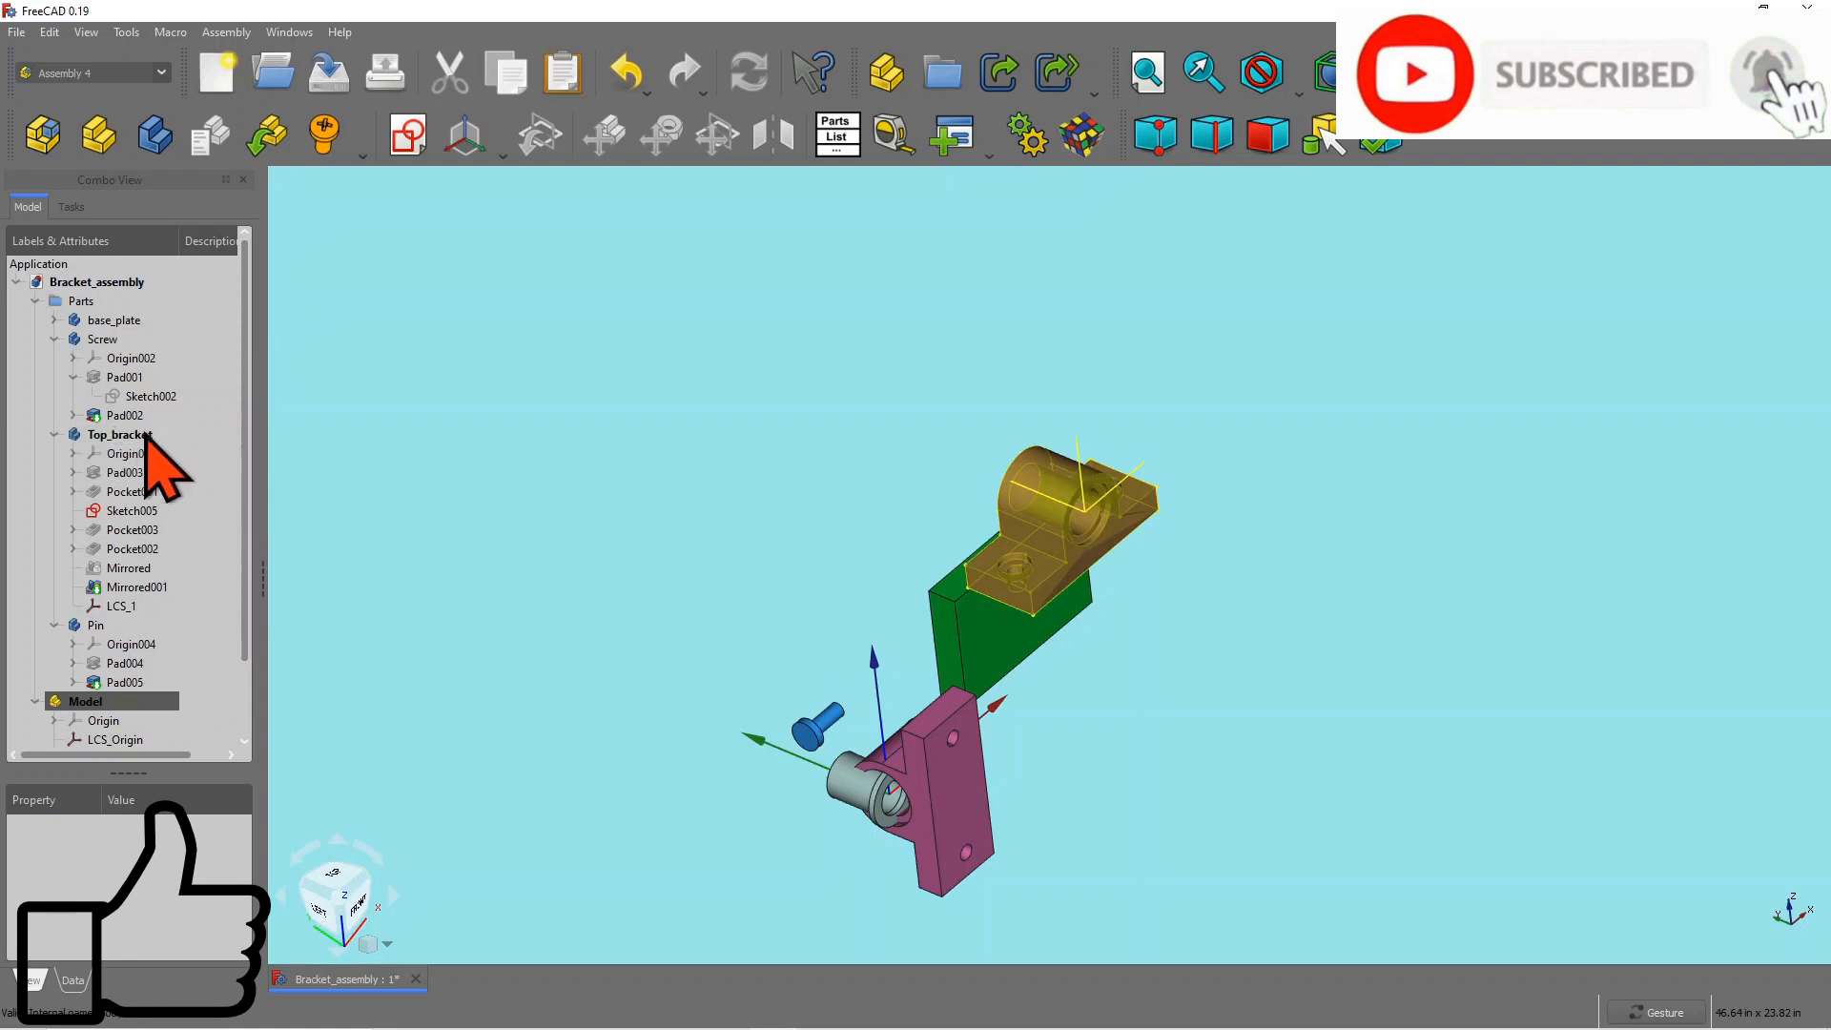
pyautogui.scroll(-2, 191, 610)
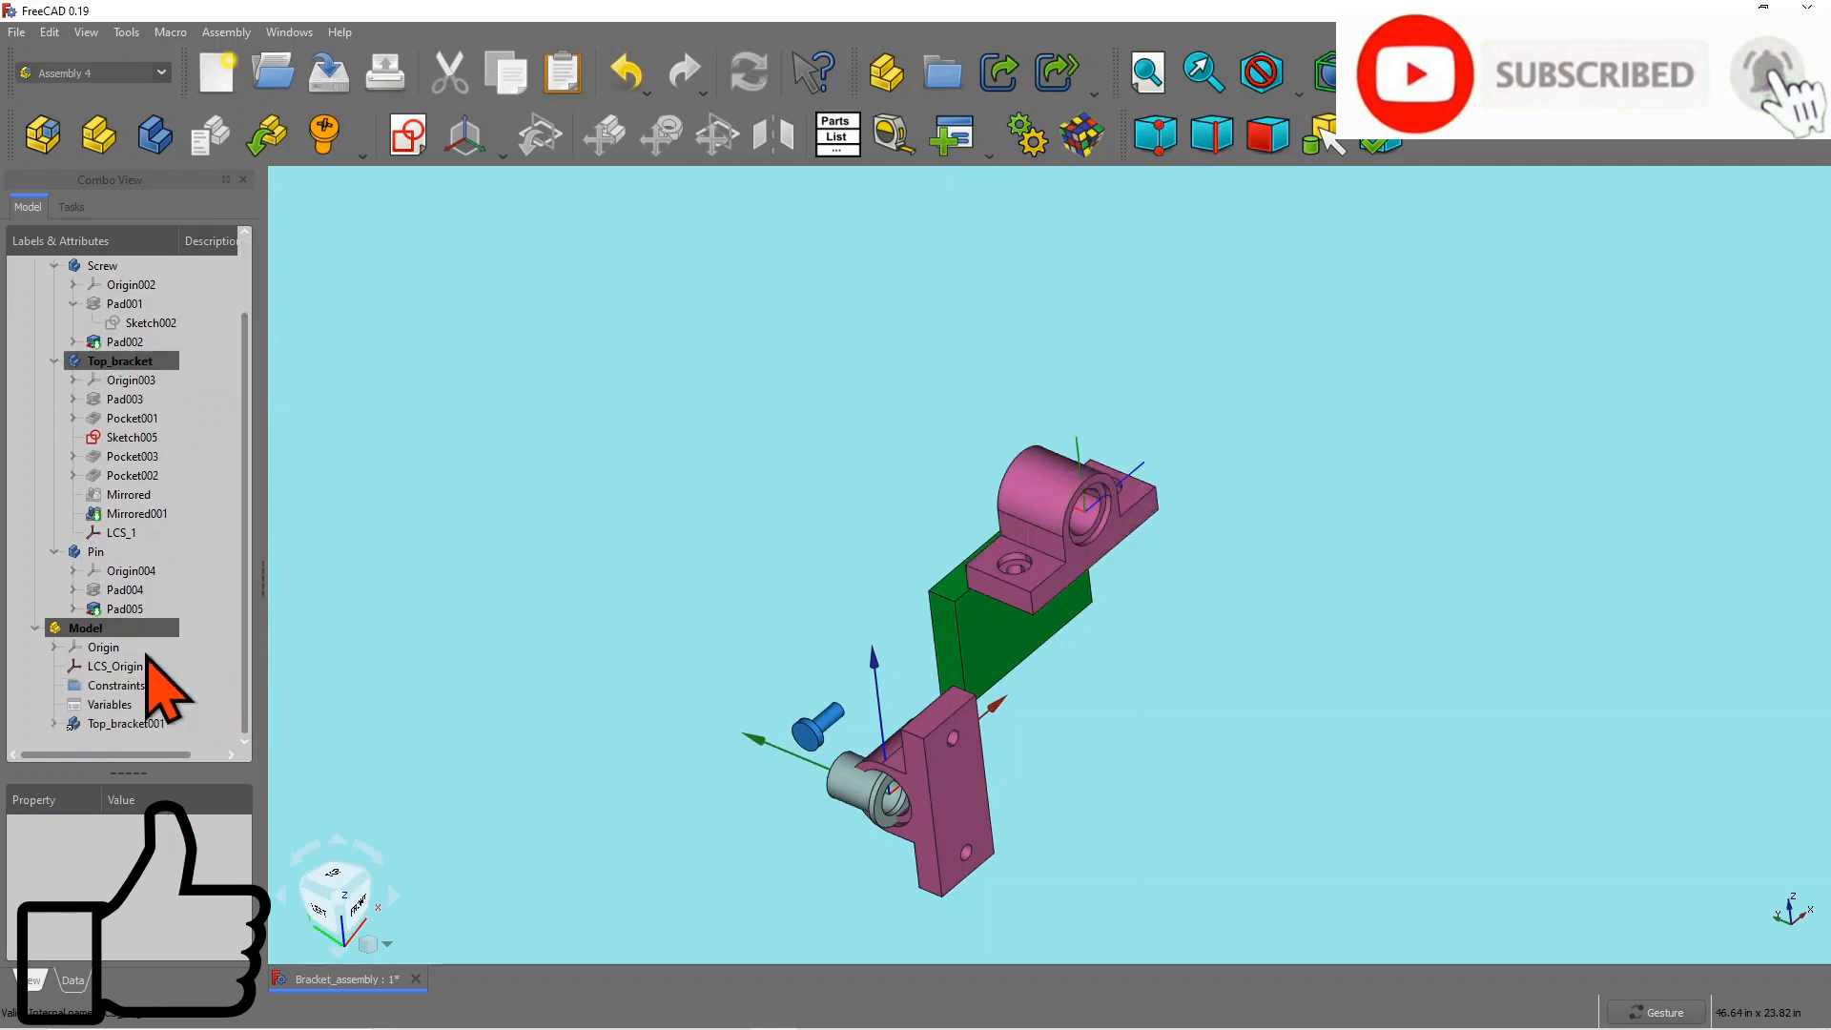
pyautogui.click(122, 362)
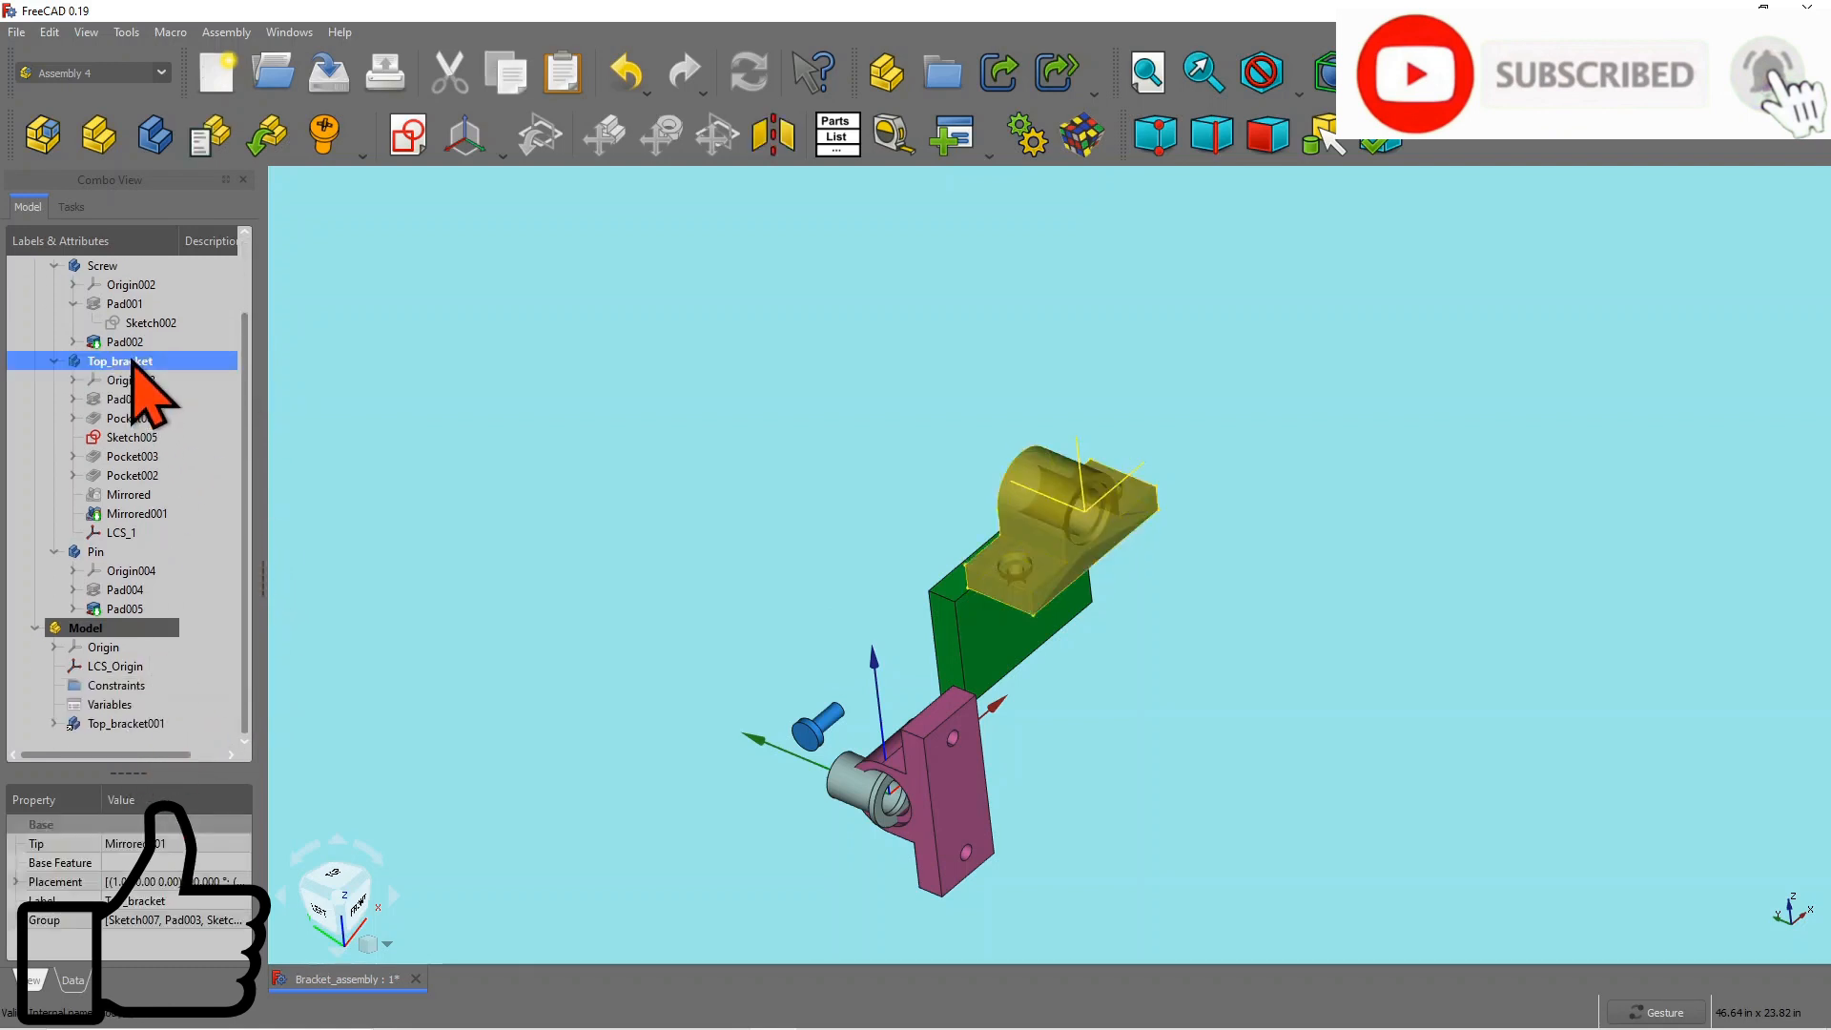
pyautogui.press('space')
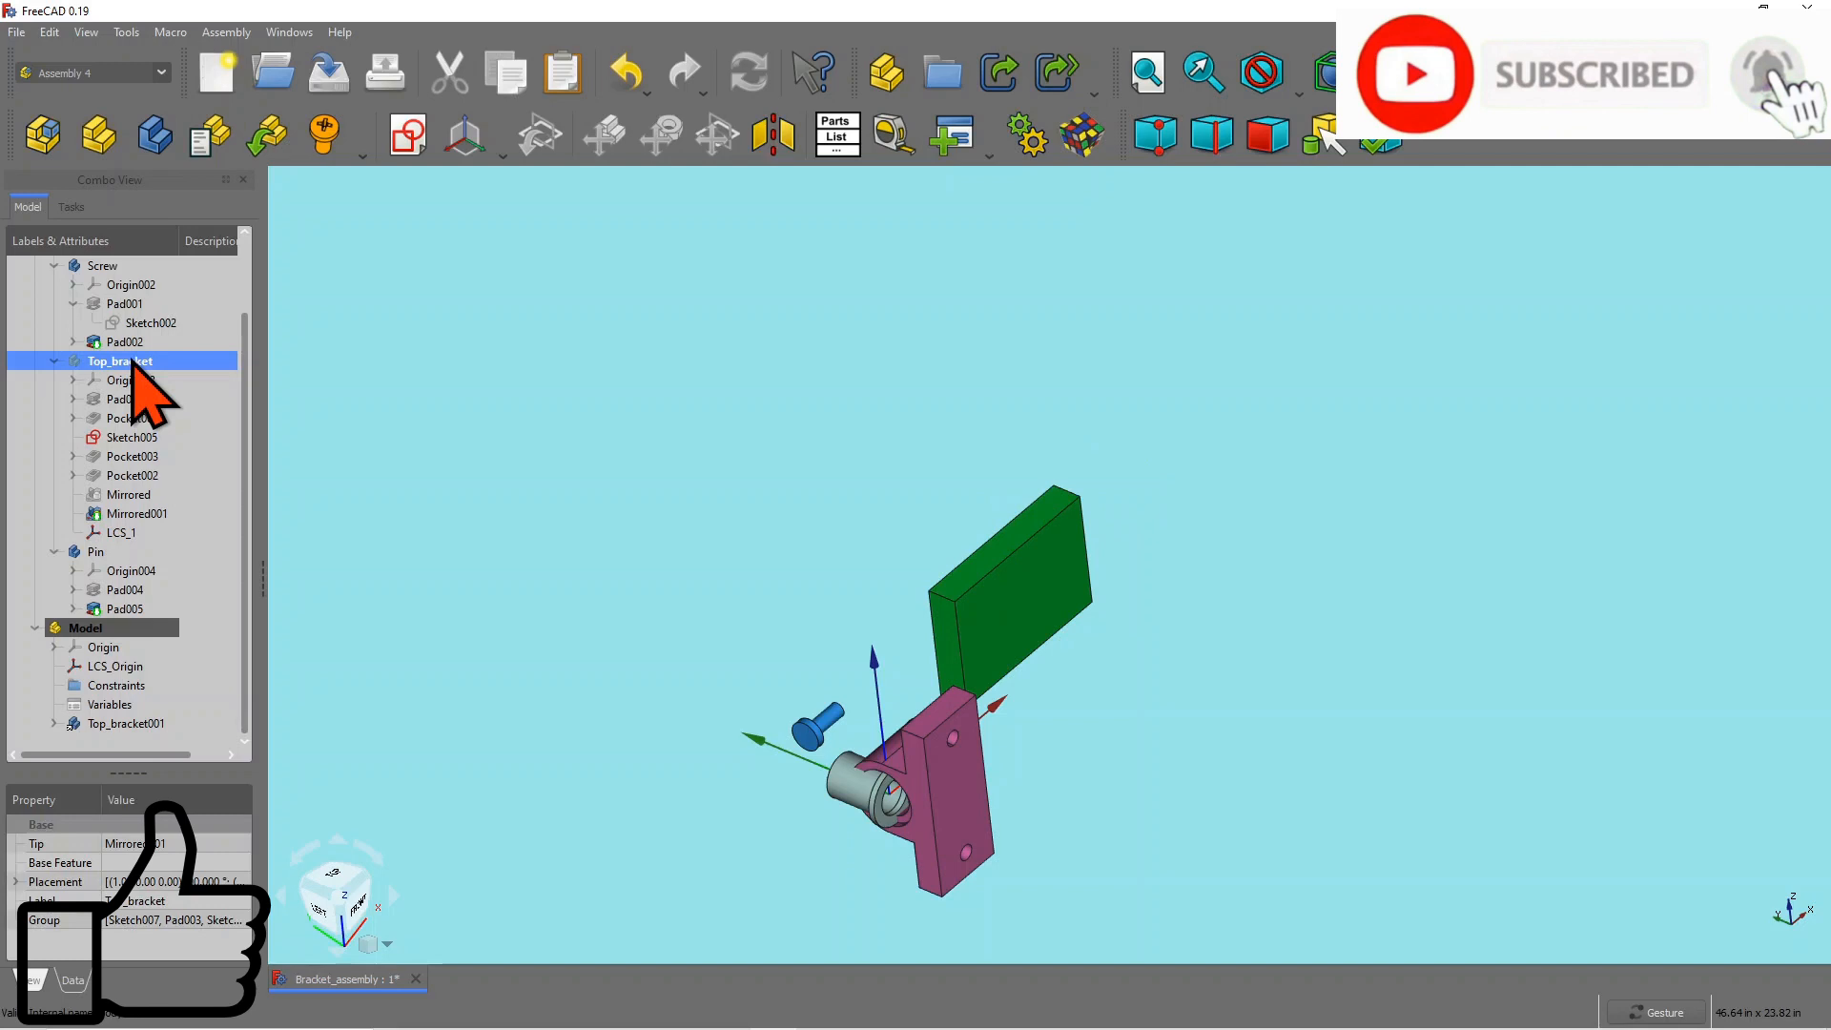
# Step: Examine from several angles how LCS_1 of the linked top bracket lies relative to the assembly origin and the pin
pyautogui.moveTo(246, 385)
pyautogui.mouseDown()
pyautogui.moveTo(250, 307)
pyautogui.moveTo(242, 410)
pyautogui.mouseUp()
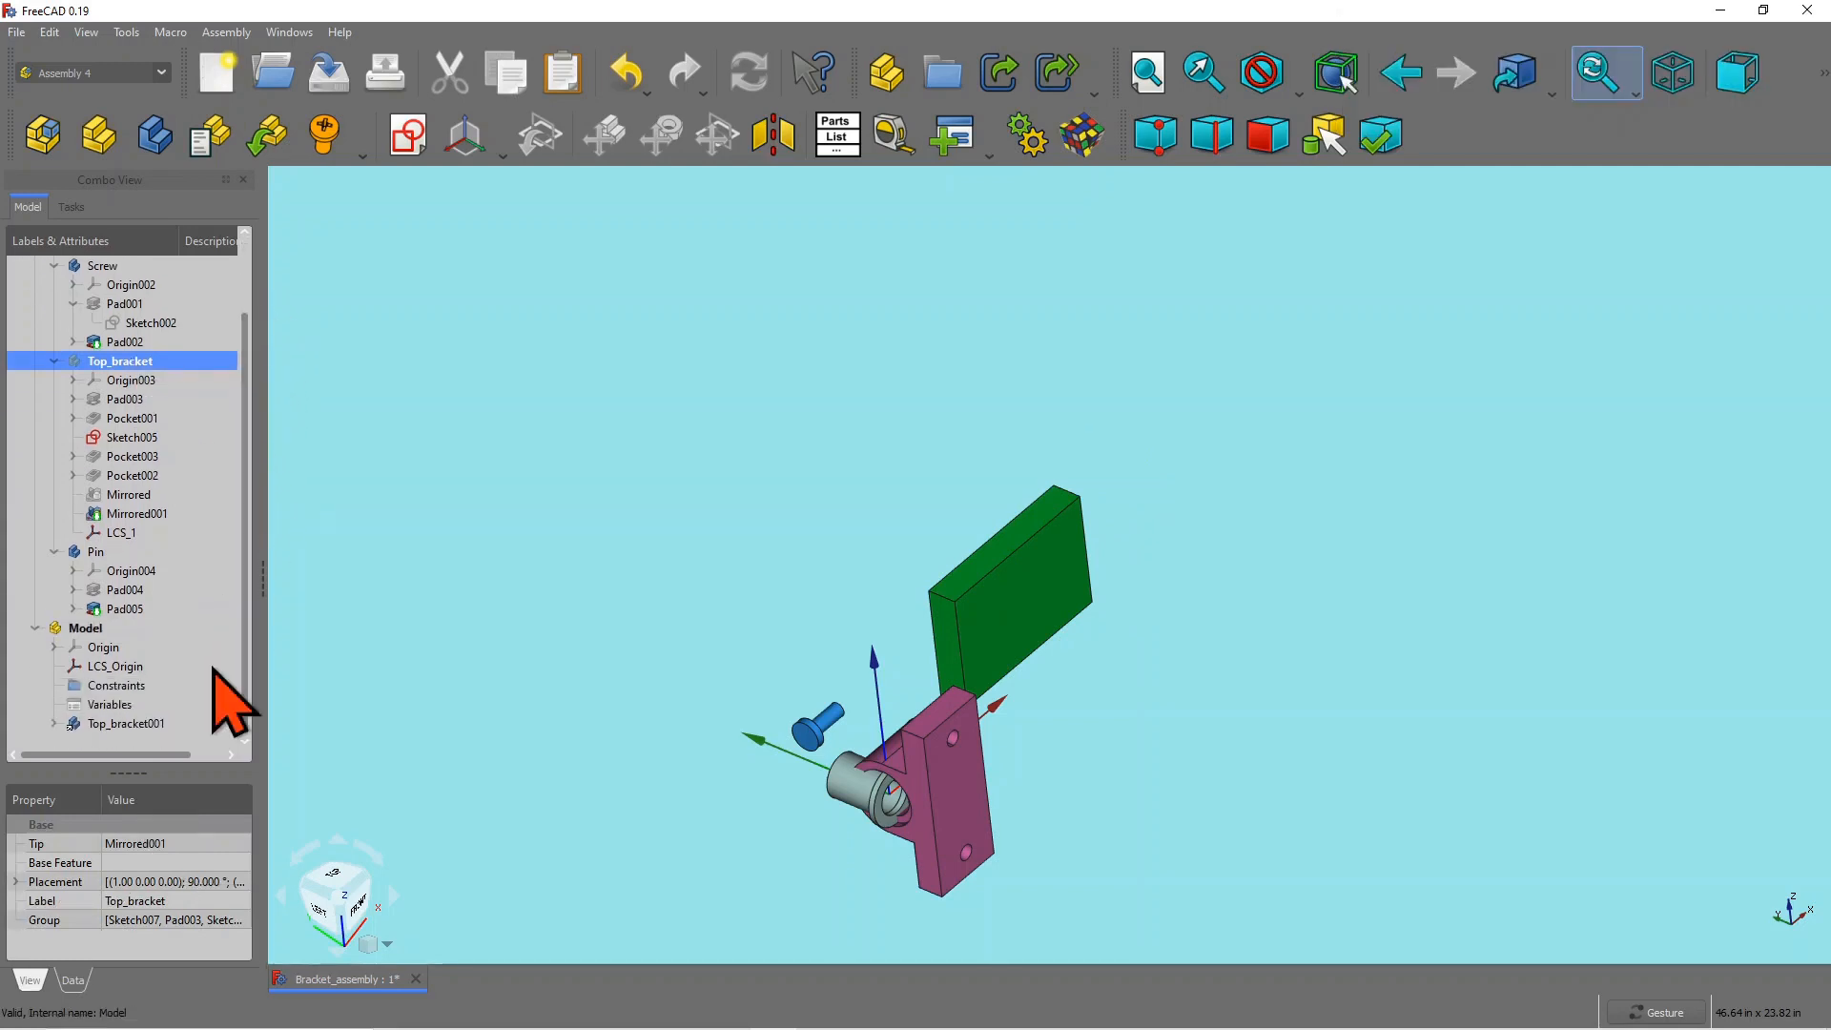
pyautogui.click(141, 724)
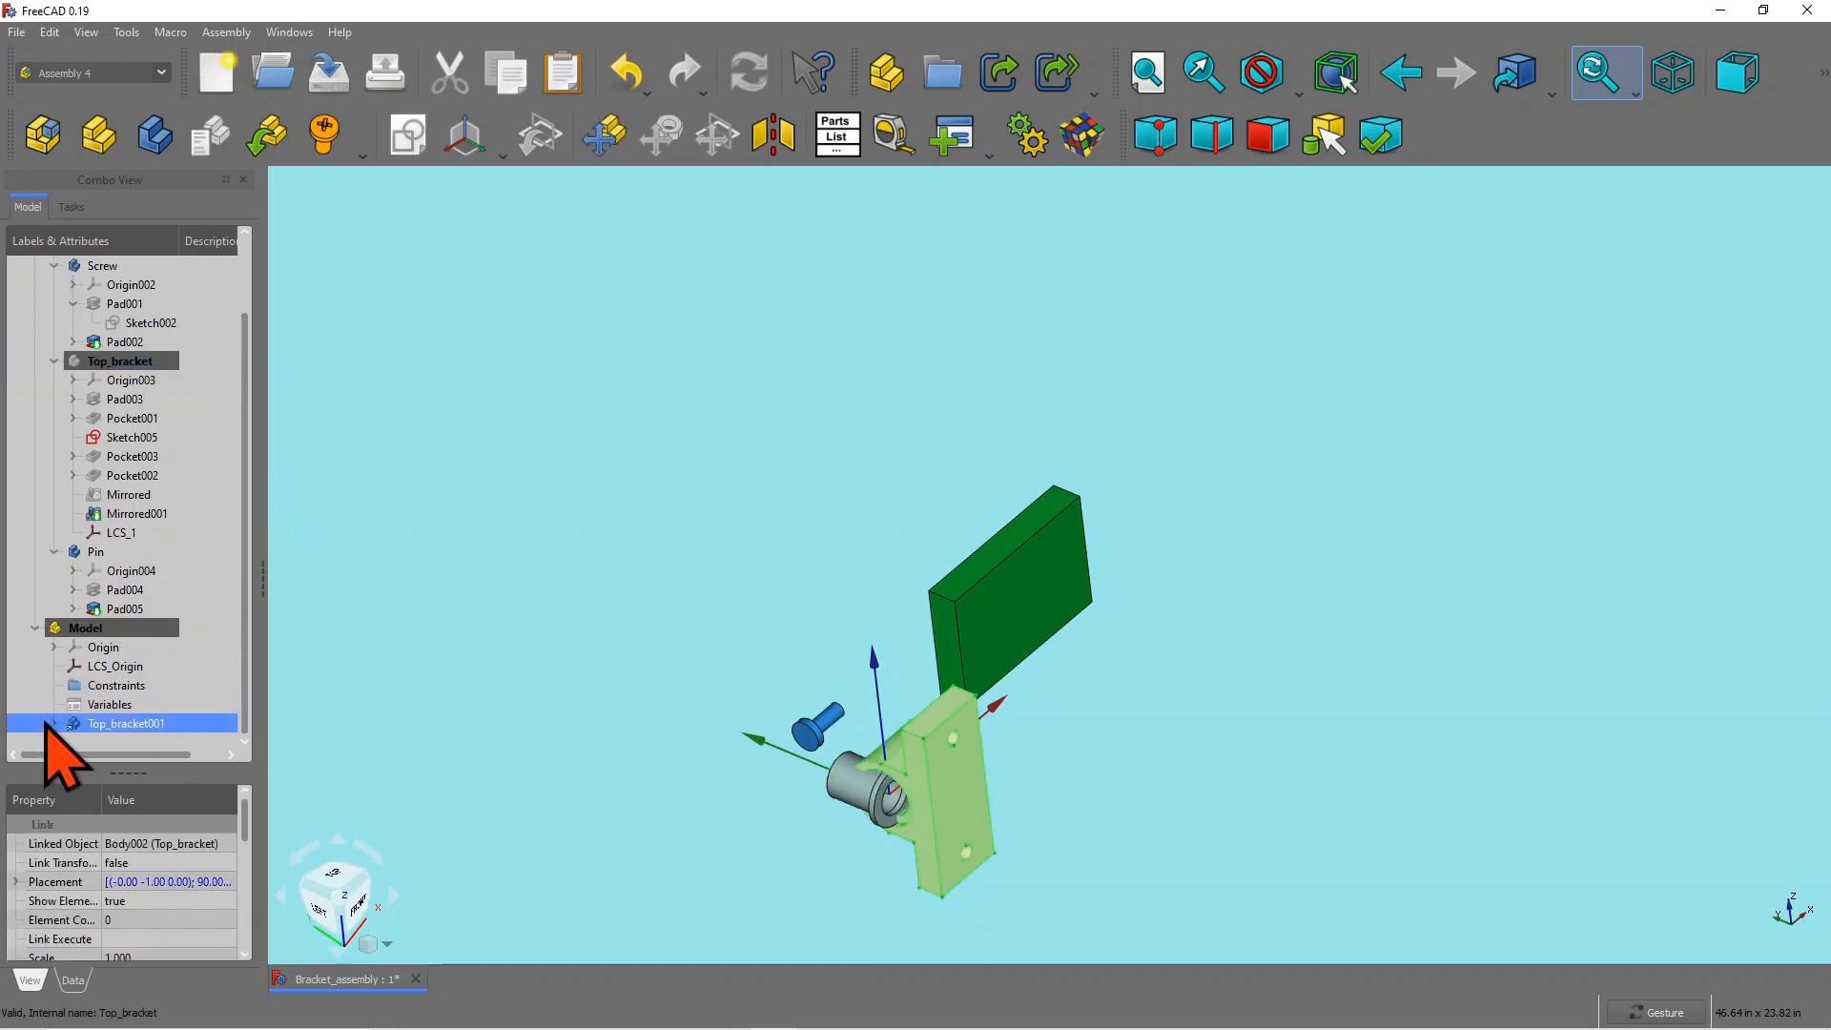
pyautogui.moveTo(243, 563); pyautogui.dragTo(242, 680)
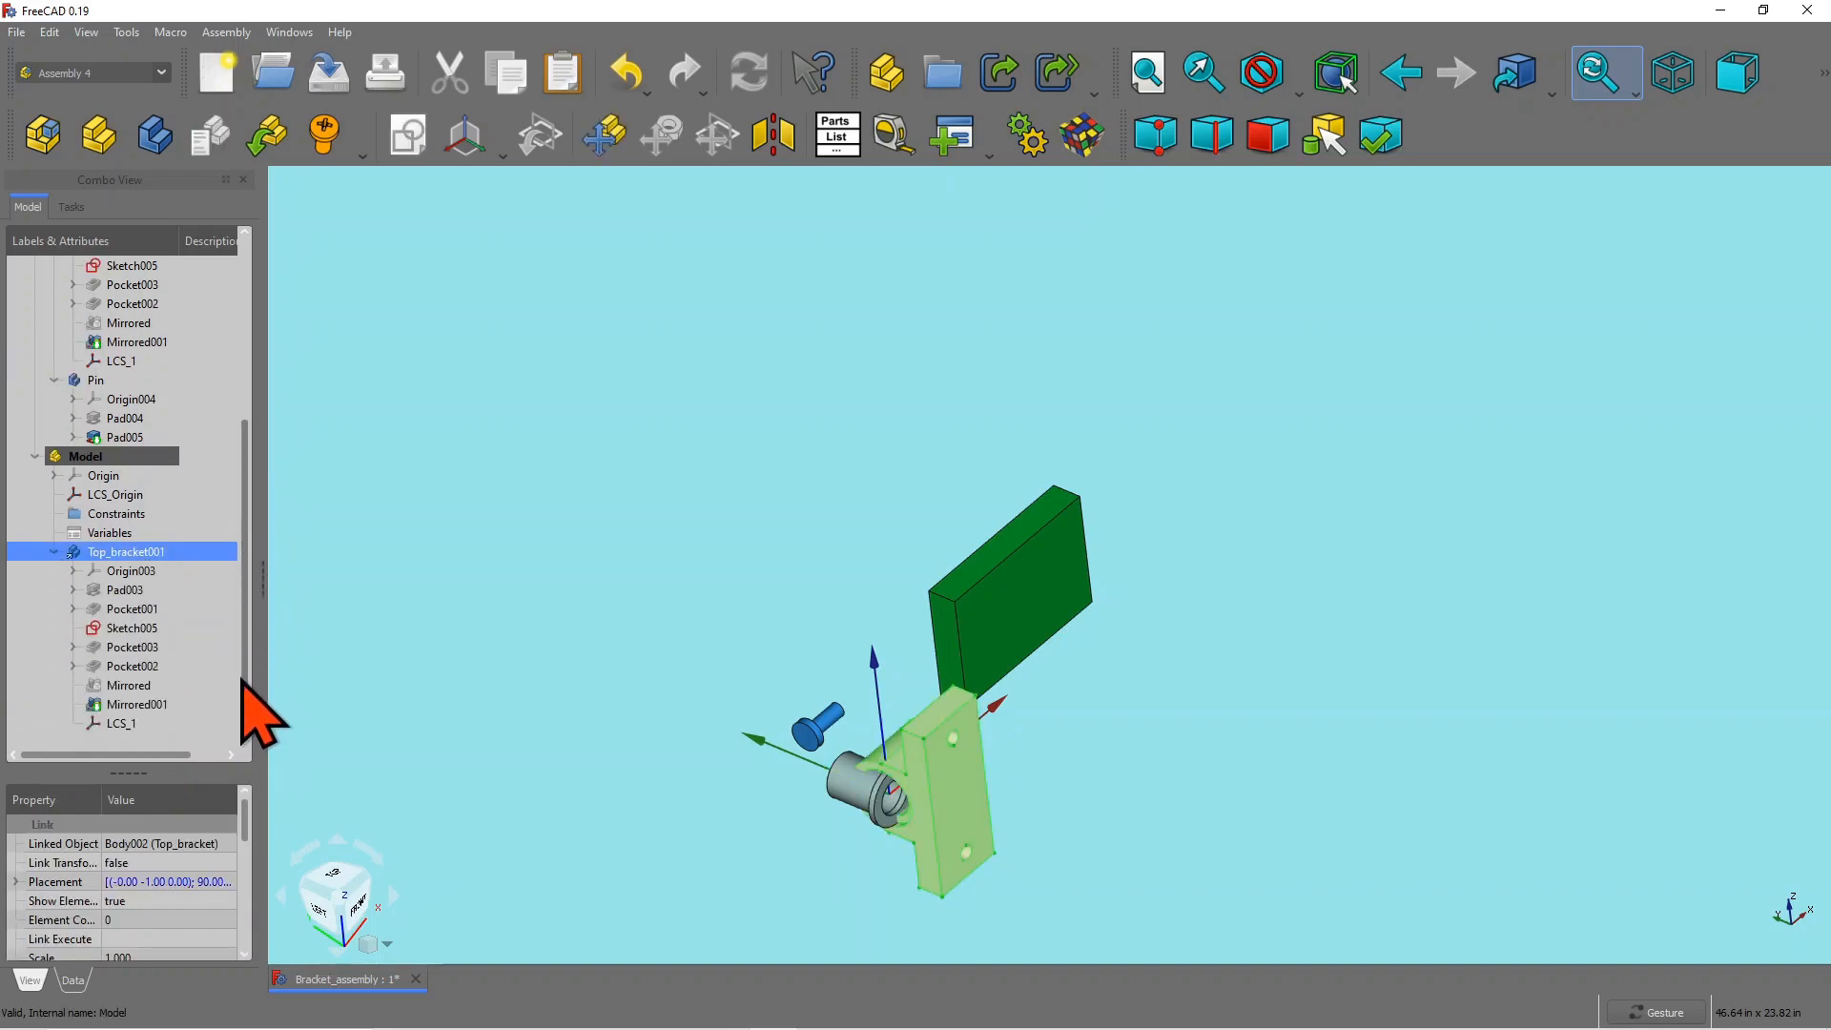
pyautogui.click(120, 724)
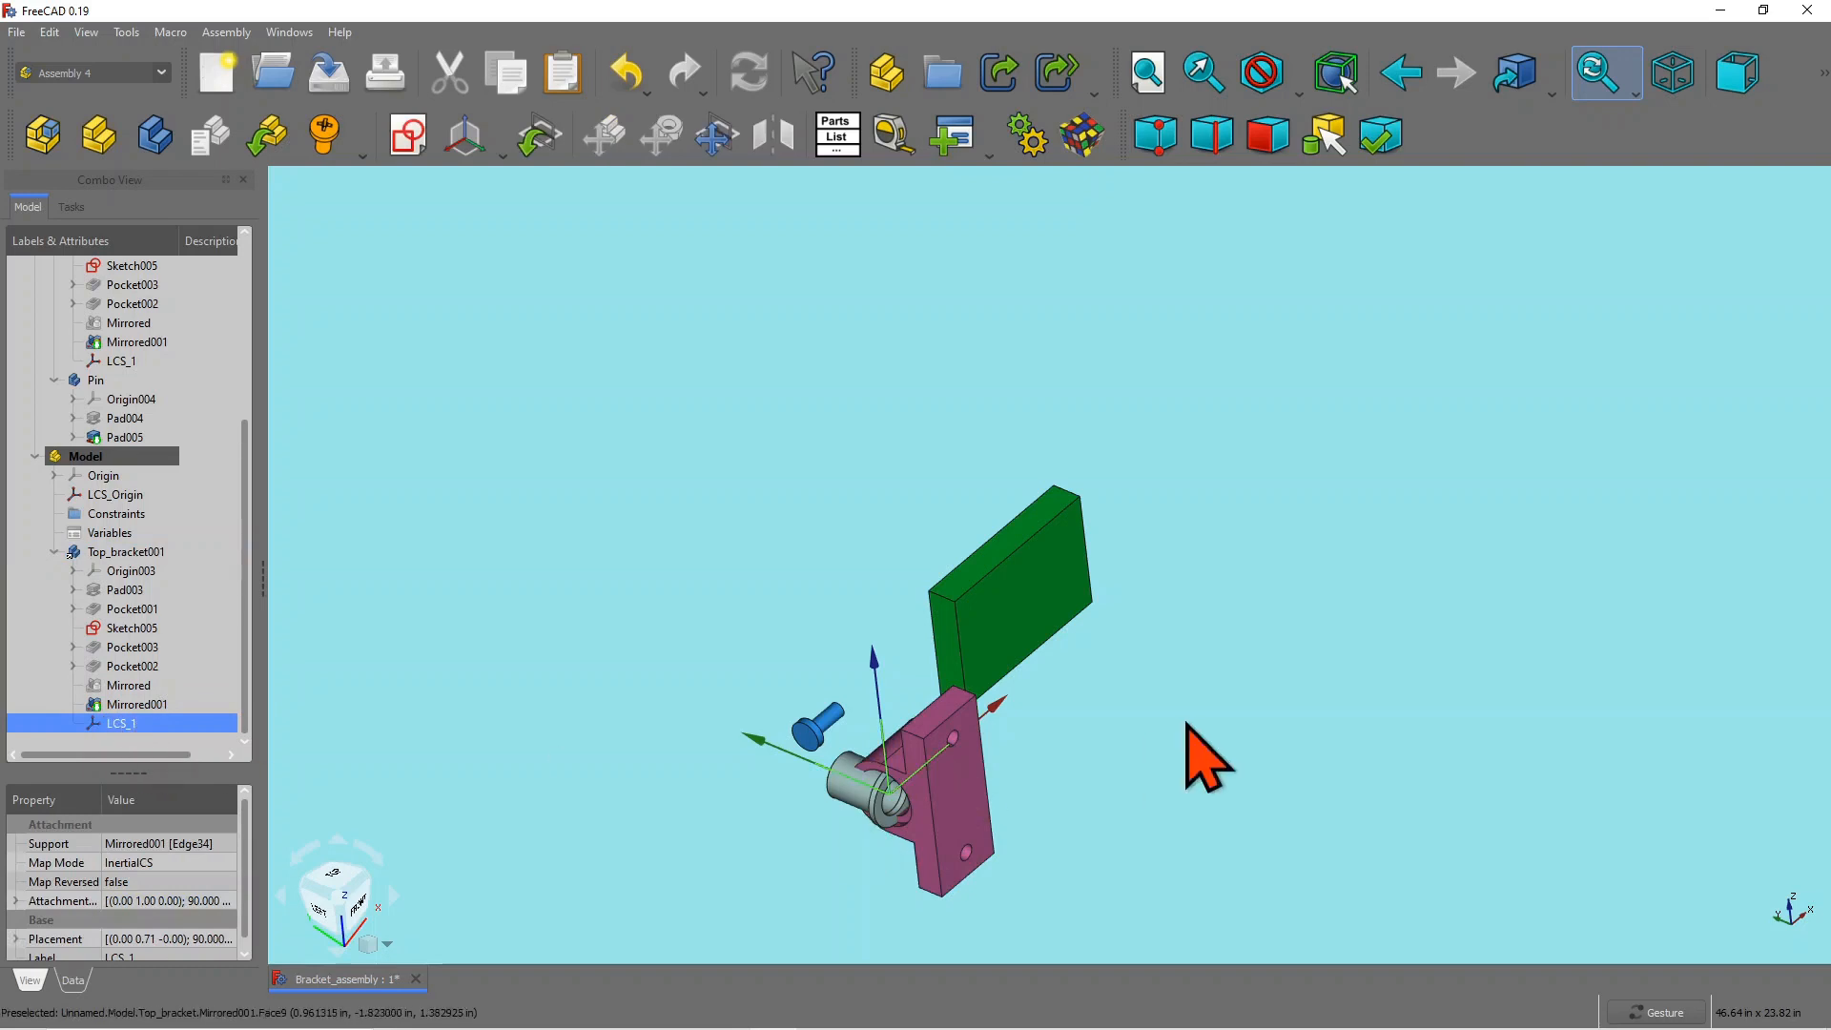
pyautogui.moveTo(1193, 730)
pyautogui.mouseDown()
pyautogui.moveTo(1271, 776)
pyautogui.moveTo(1349, 785)
pyautogui.moveTo(1192, 706)
pyautogui.mouseUp()
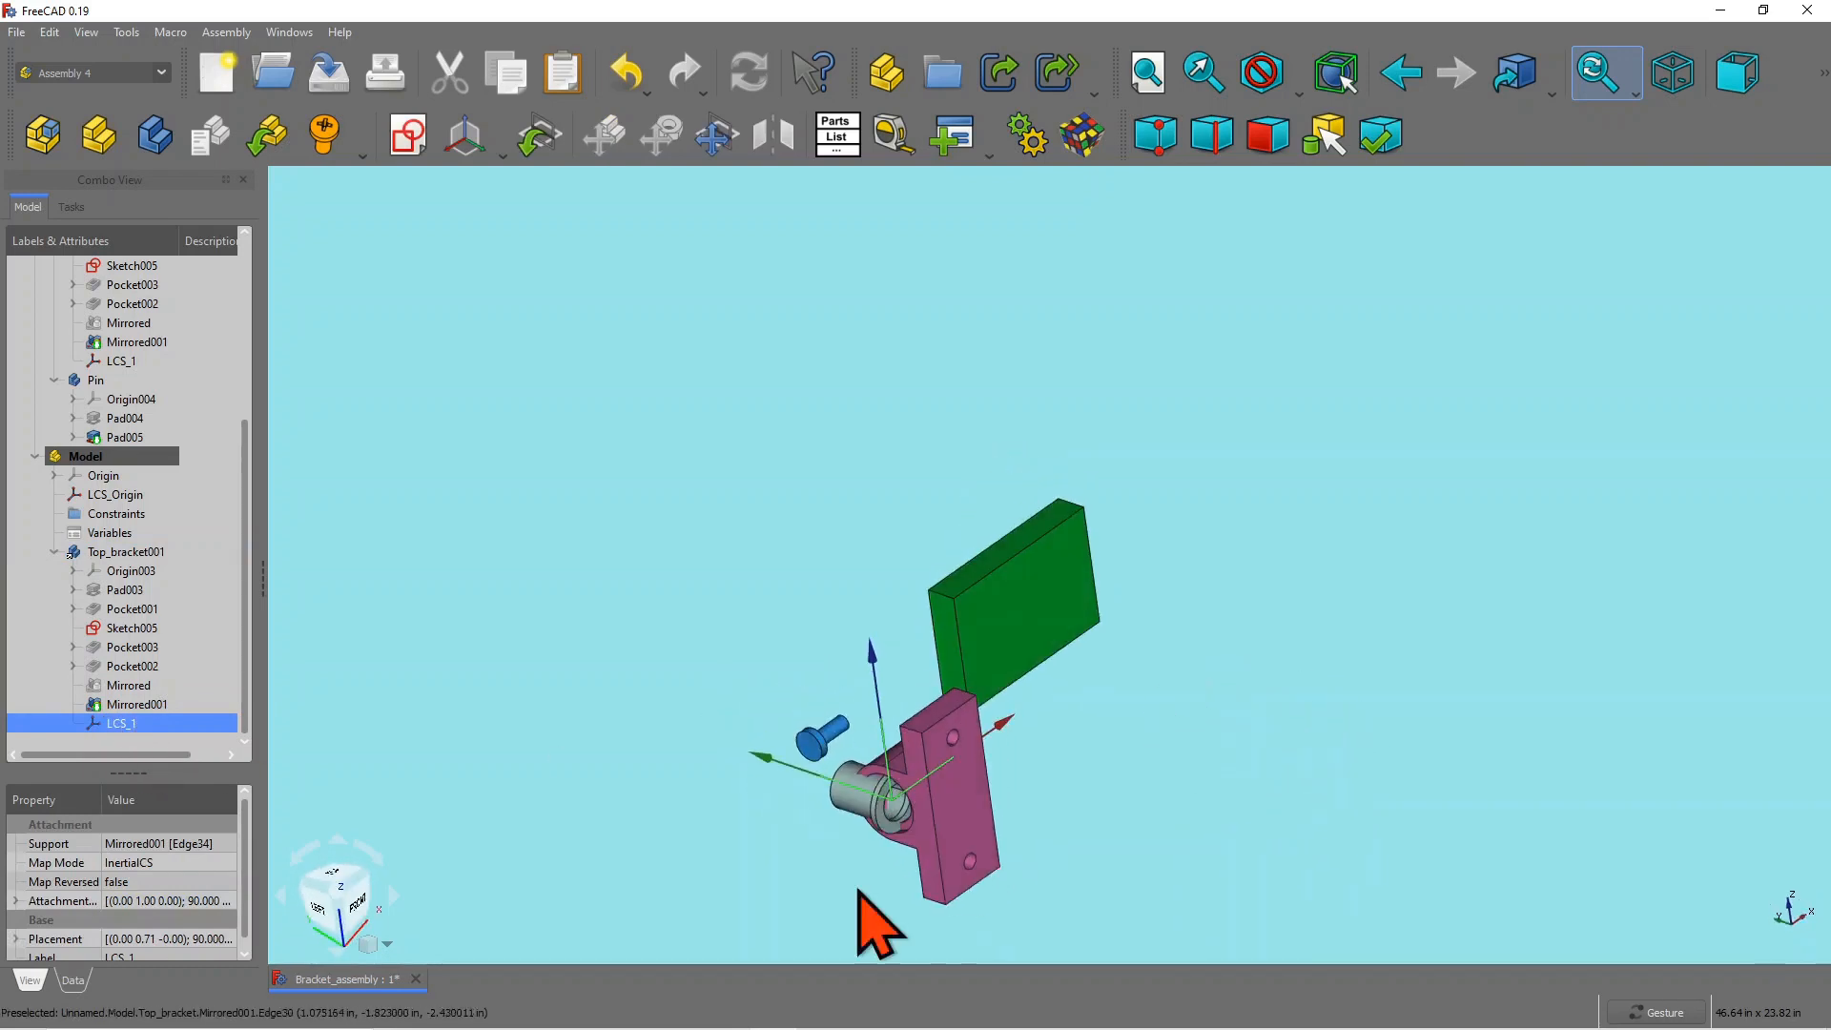
pyautogui.scroll(5, 858, 887)
pyautogui.moveTo(1382, 633); pyautogui.dragTo(965, 678)
pyautogui.moveTo(989, 539); pyautogui.dragTo(897, 498)
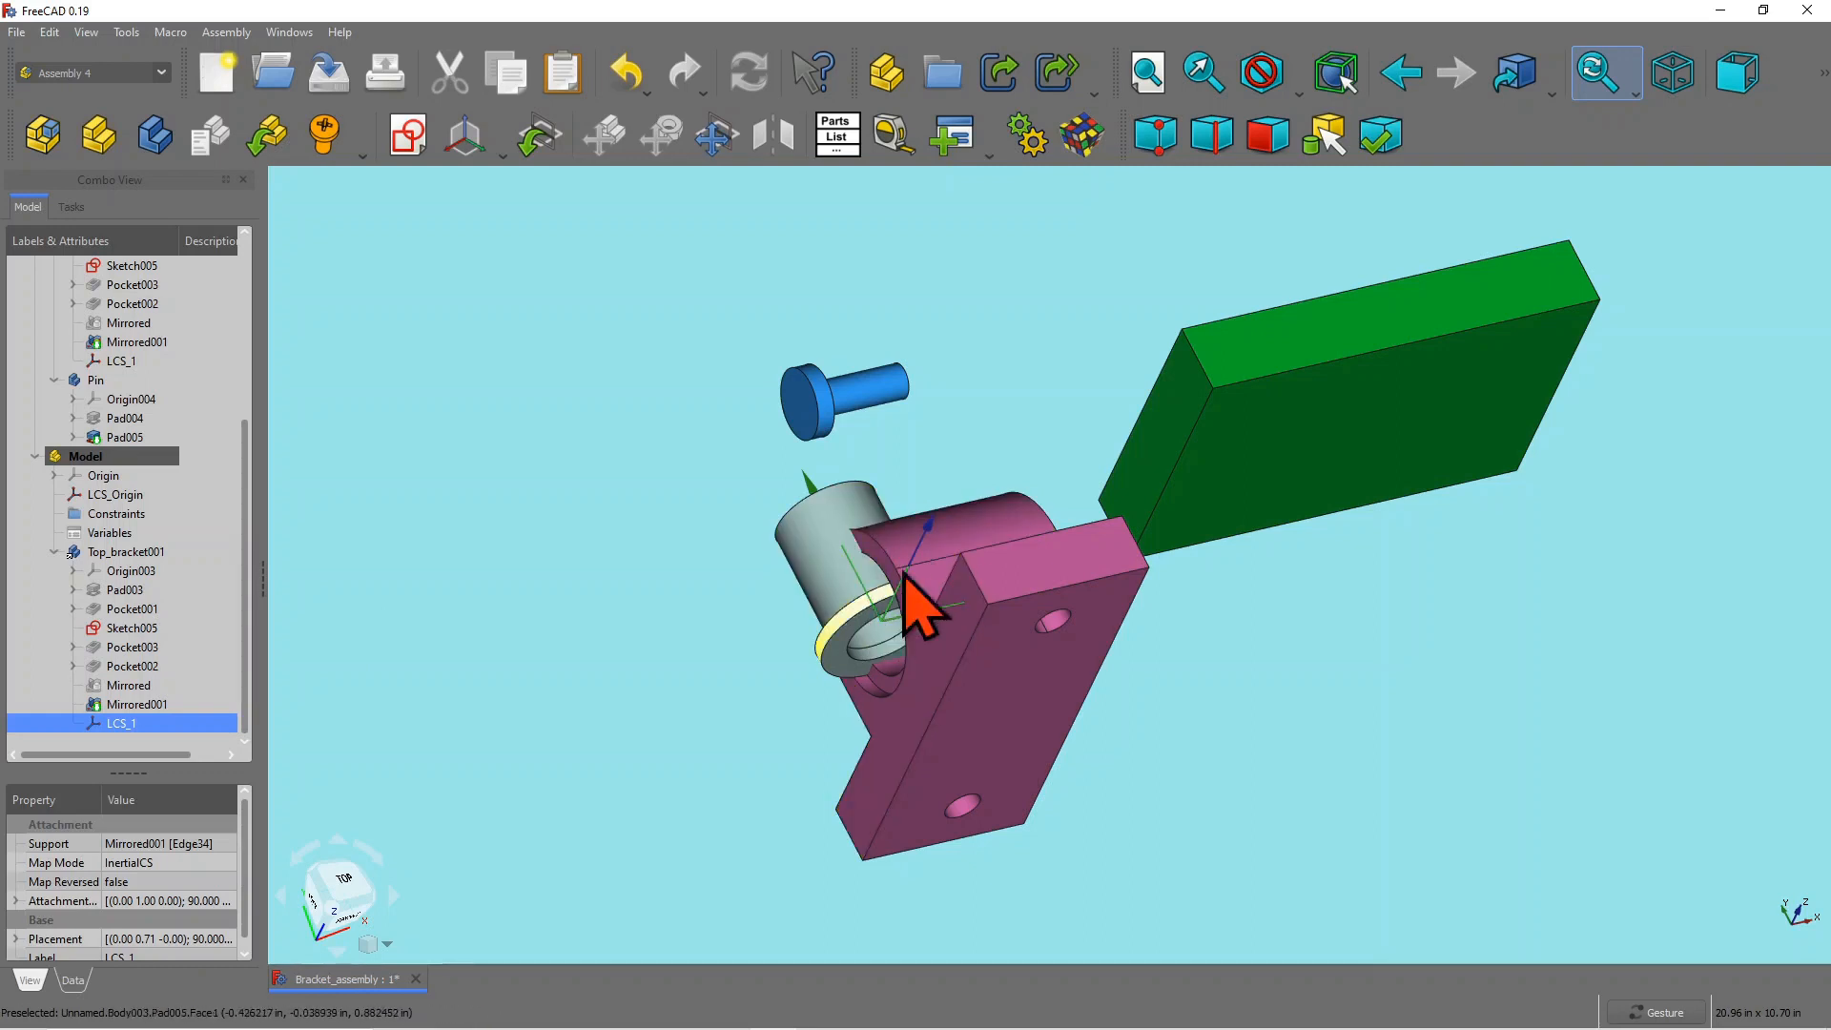
pyautogui.moveTo(877, 520); pyautogui.dragTo(913, 622)
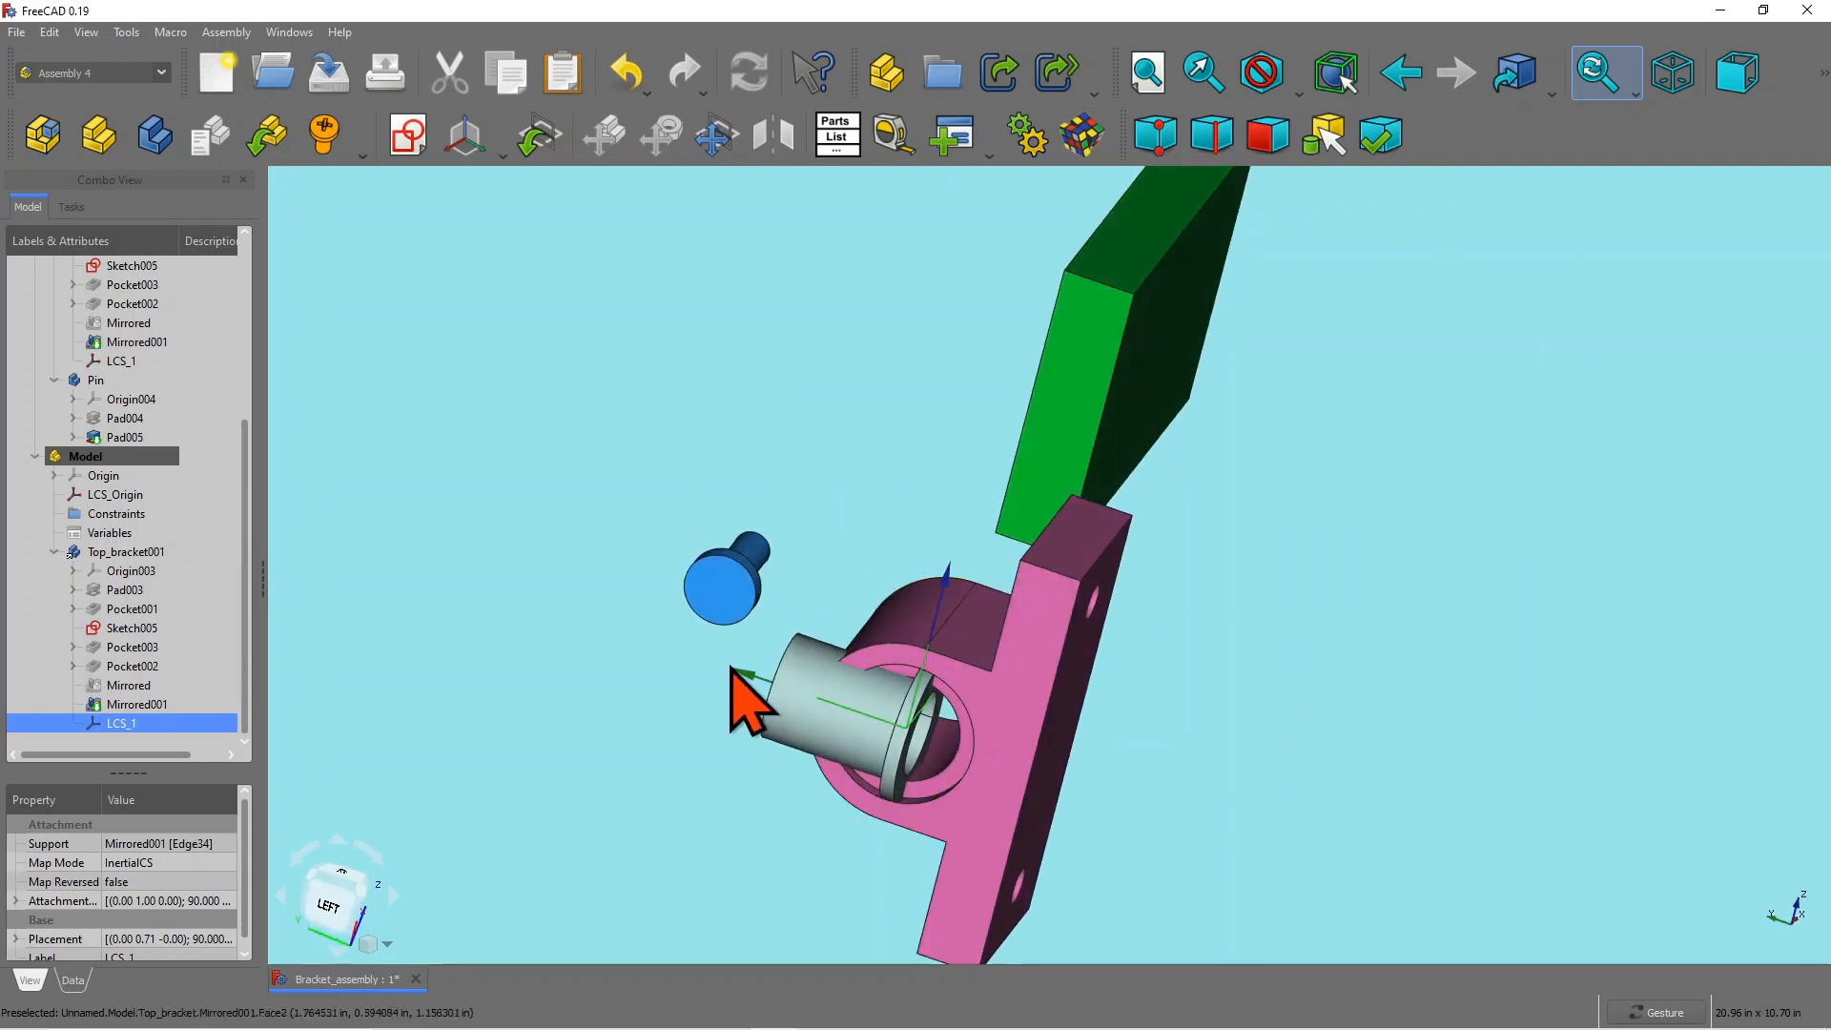
pyautogui.moveTo(1156, 724); pyautogui.dragTo(1456, 597)
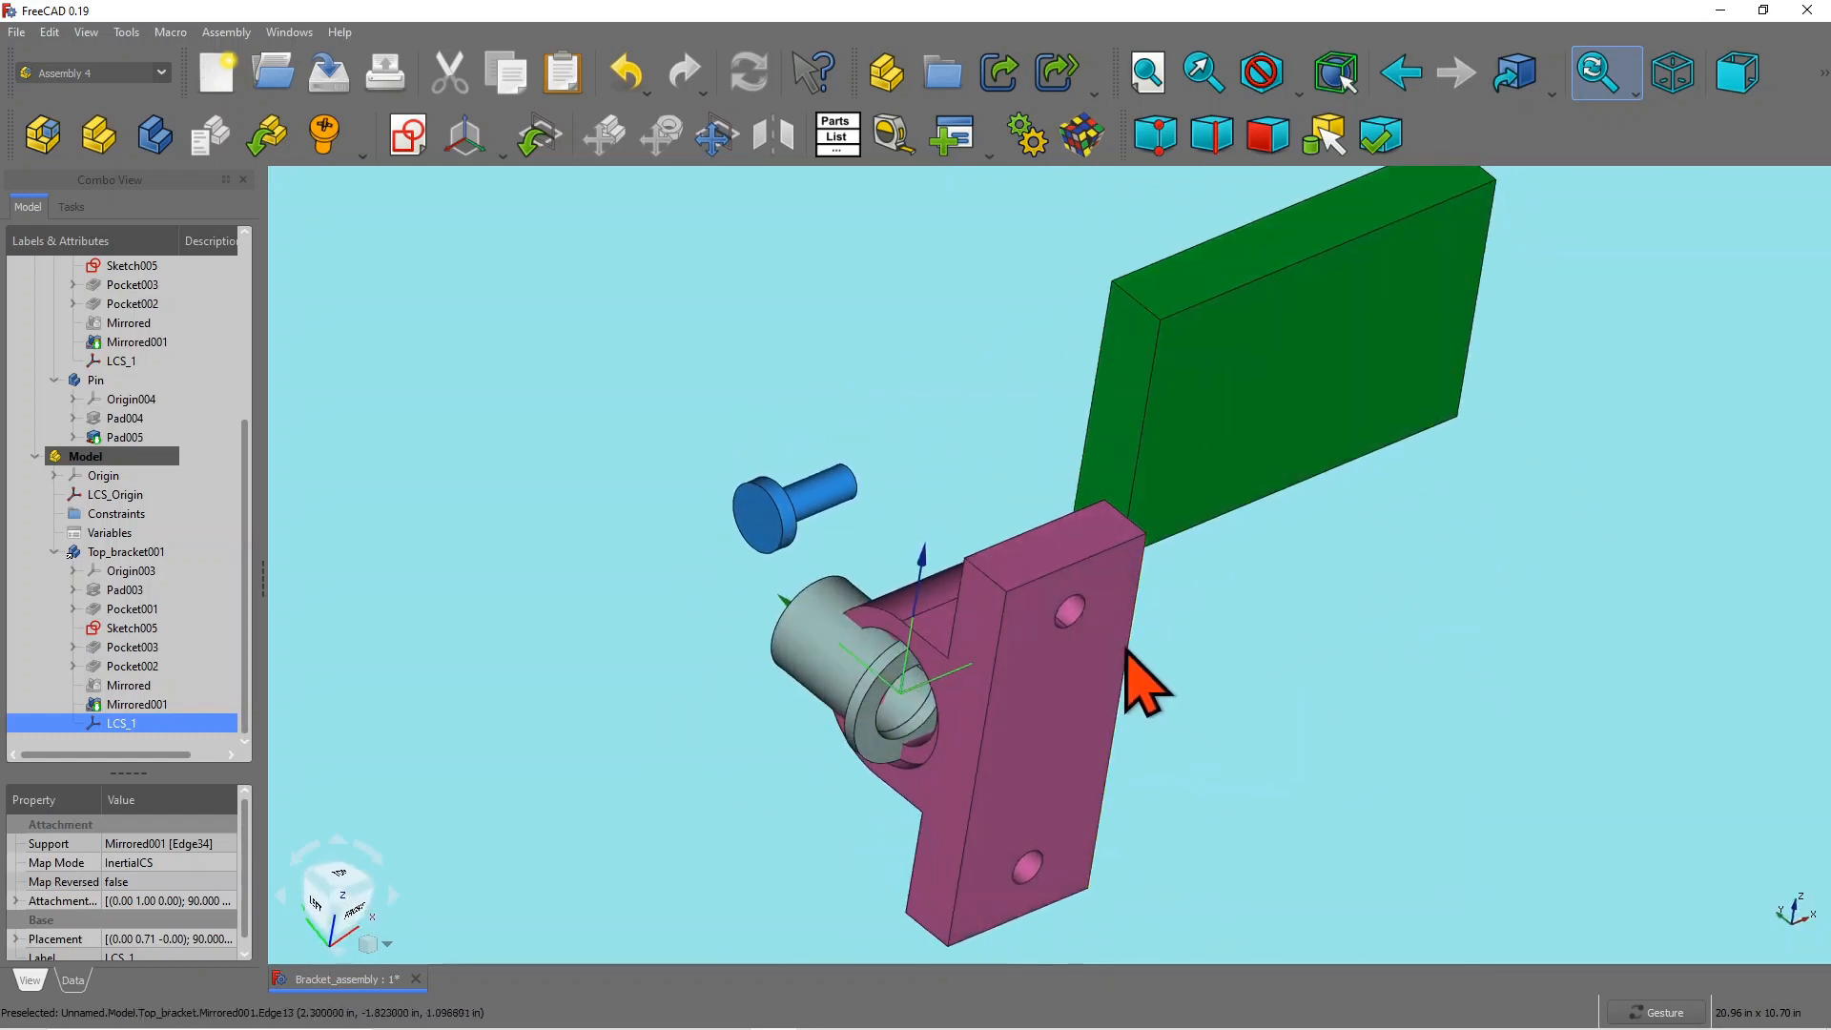
pyautogui.scroll(-3, 1136, 668)
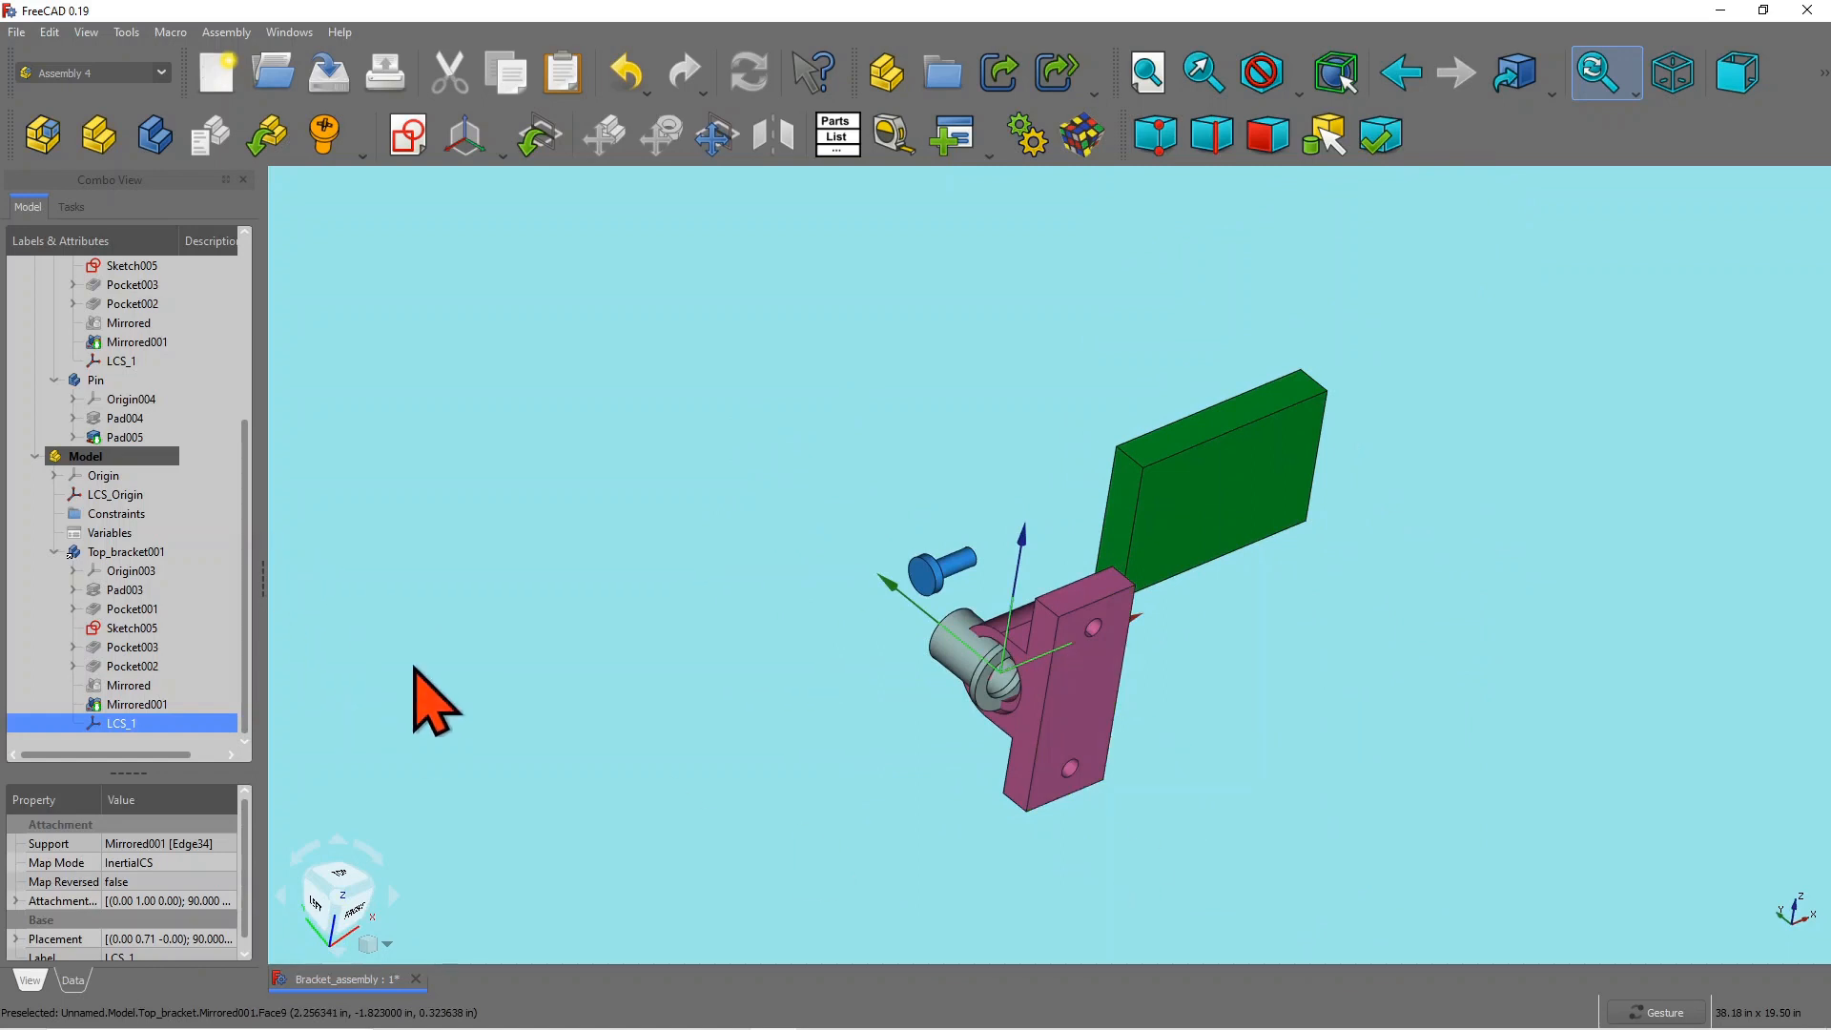
pyautogui.moveTo(1251, 735); pyautogui.dragTo(1361, 764)
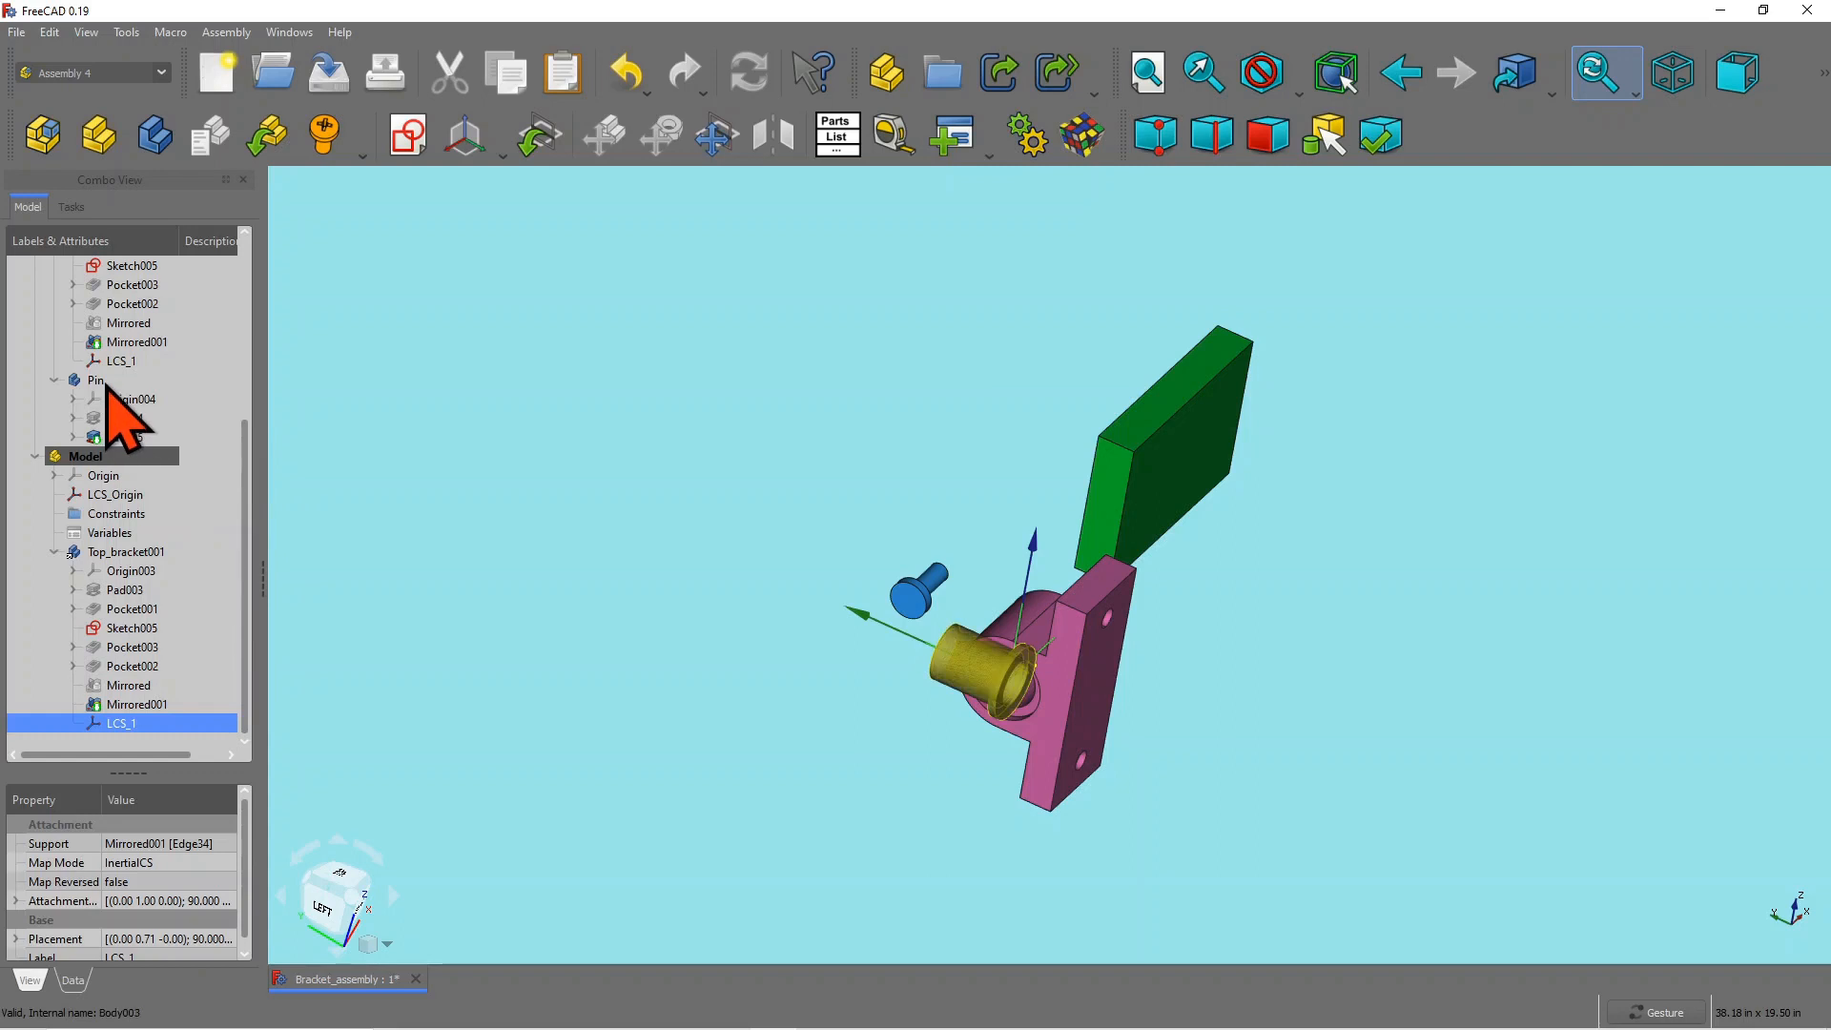
# Step: Make the Pin body in the Parts group the active body
pyautogui.scroll(4, 110, 401)
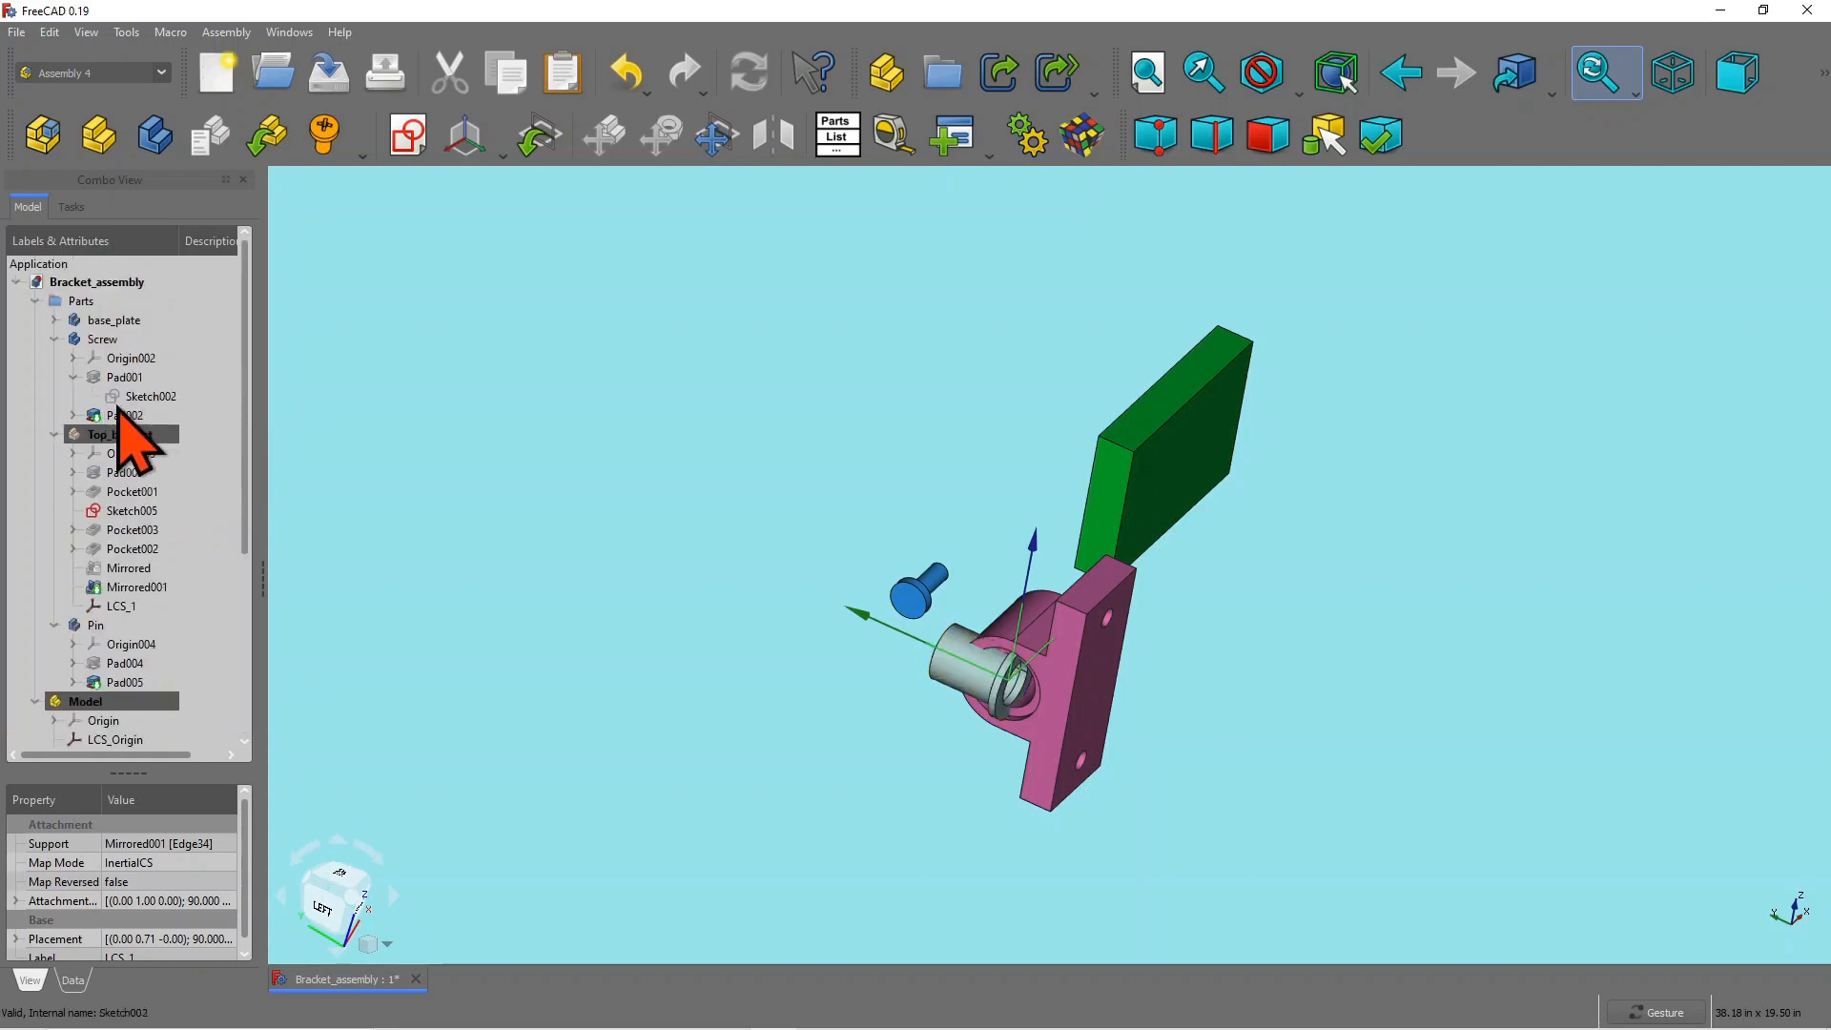
pyautogui.click(110, 627)
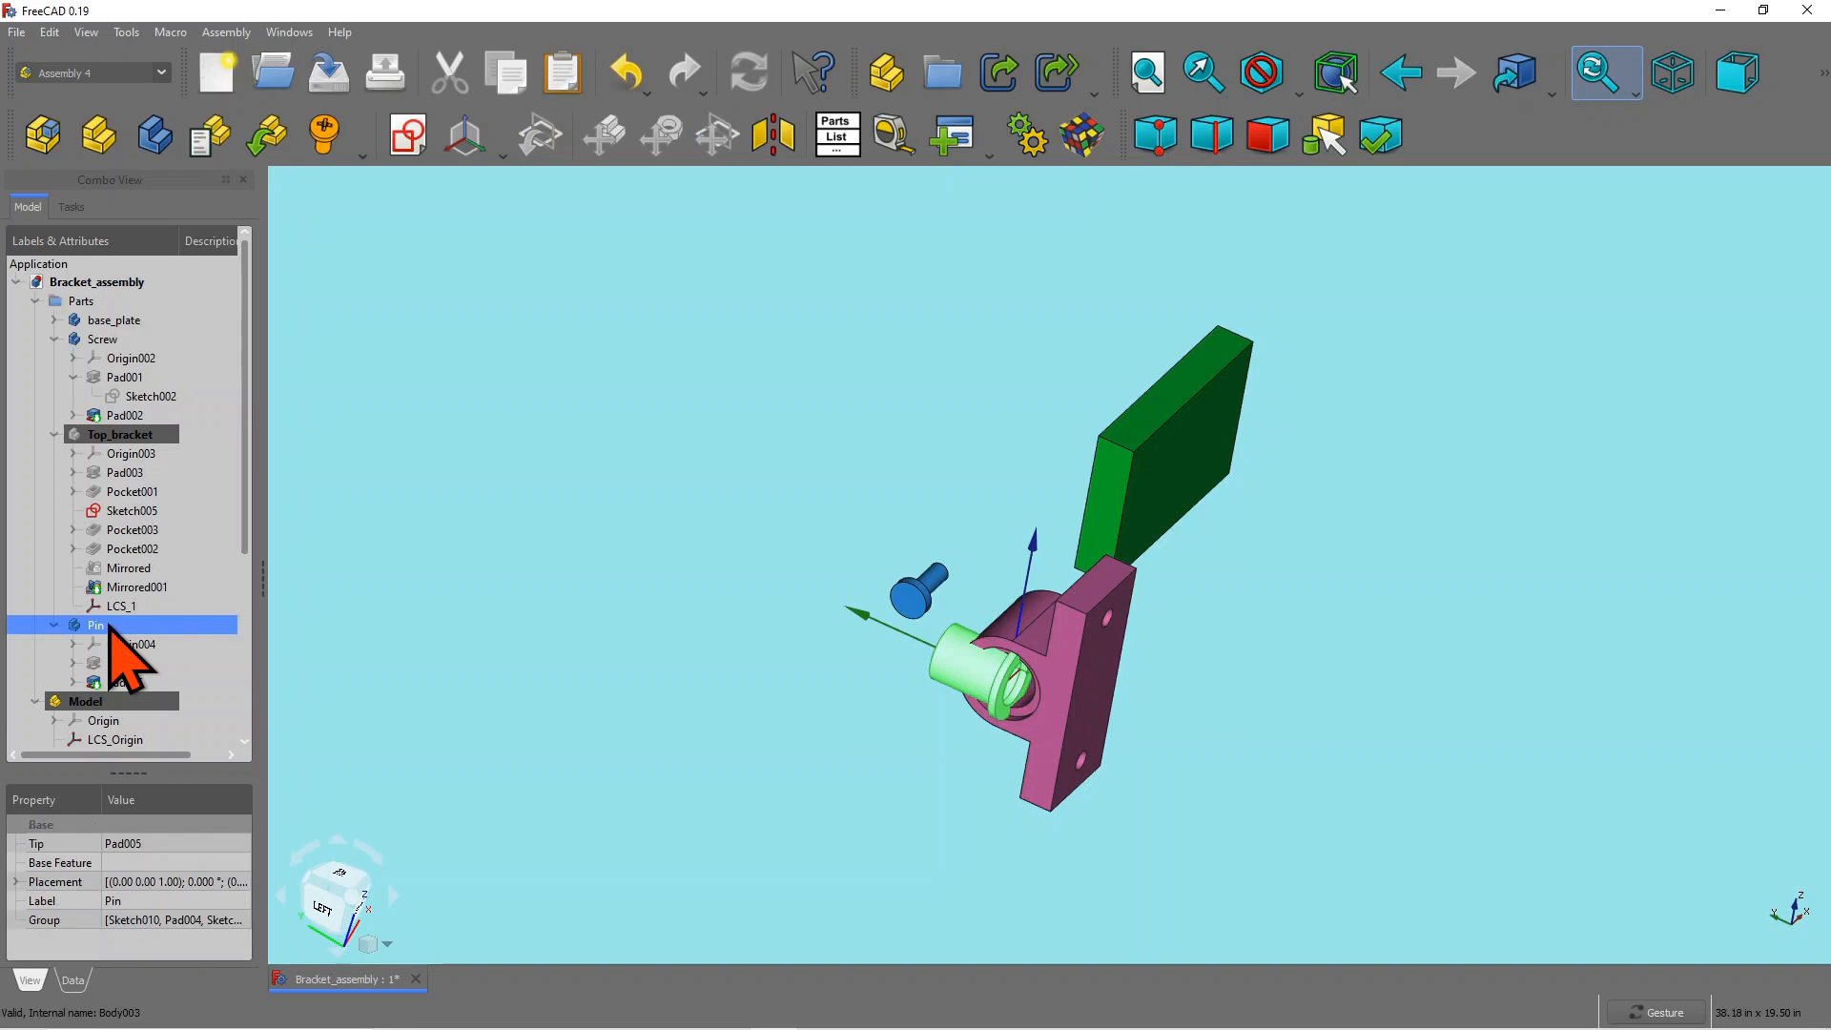
pyautogui.doubleClick(110, 625)
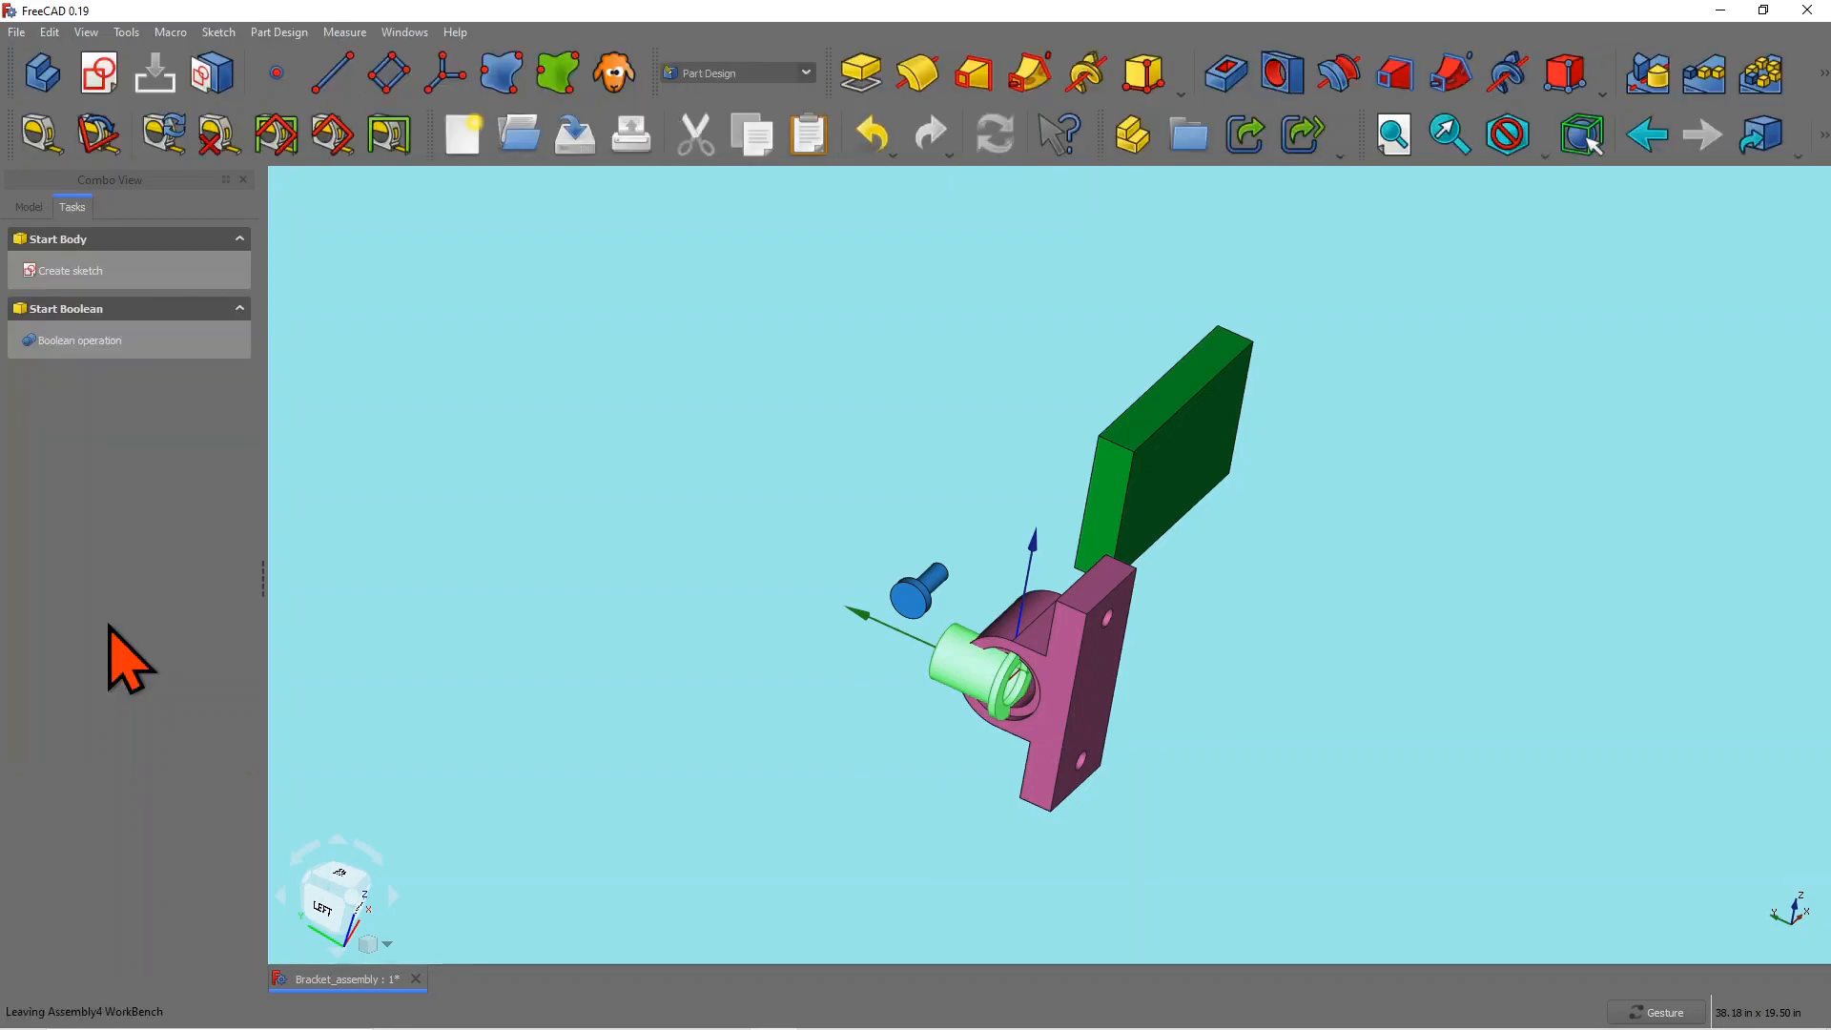
# Step: Bring back the model tree and activate the Pin body for editing
pyautogui.click(25, 208)
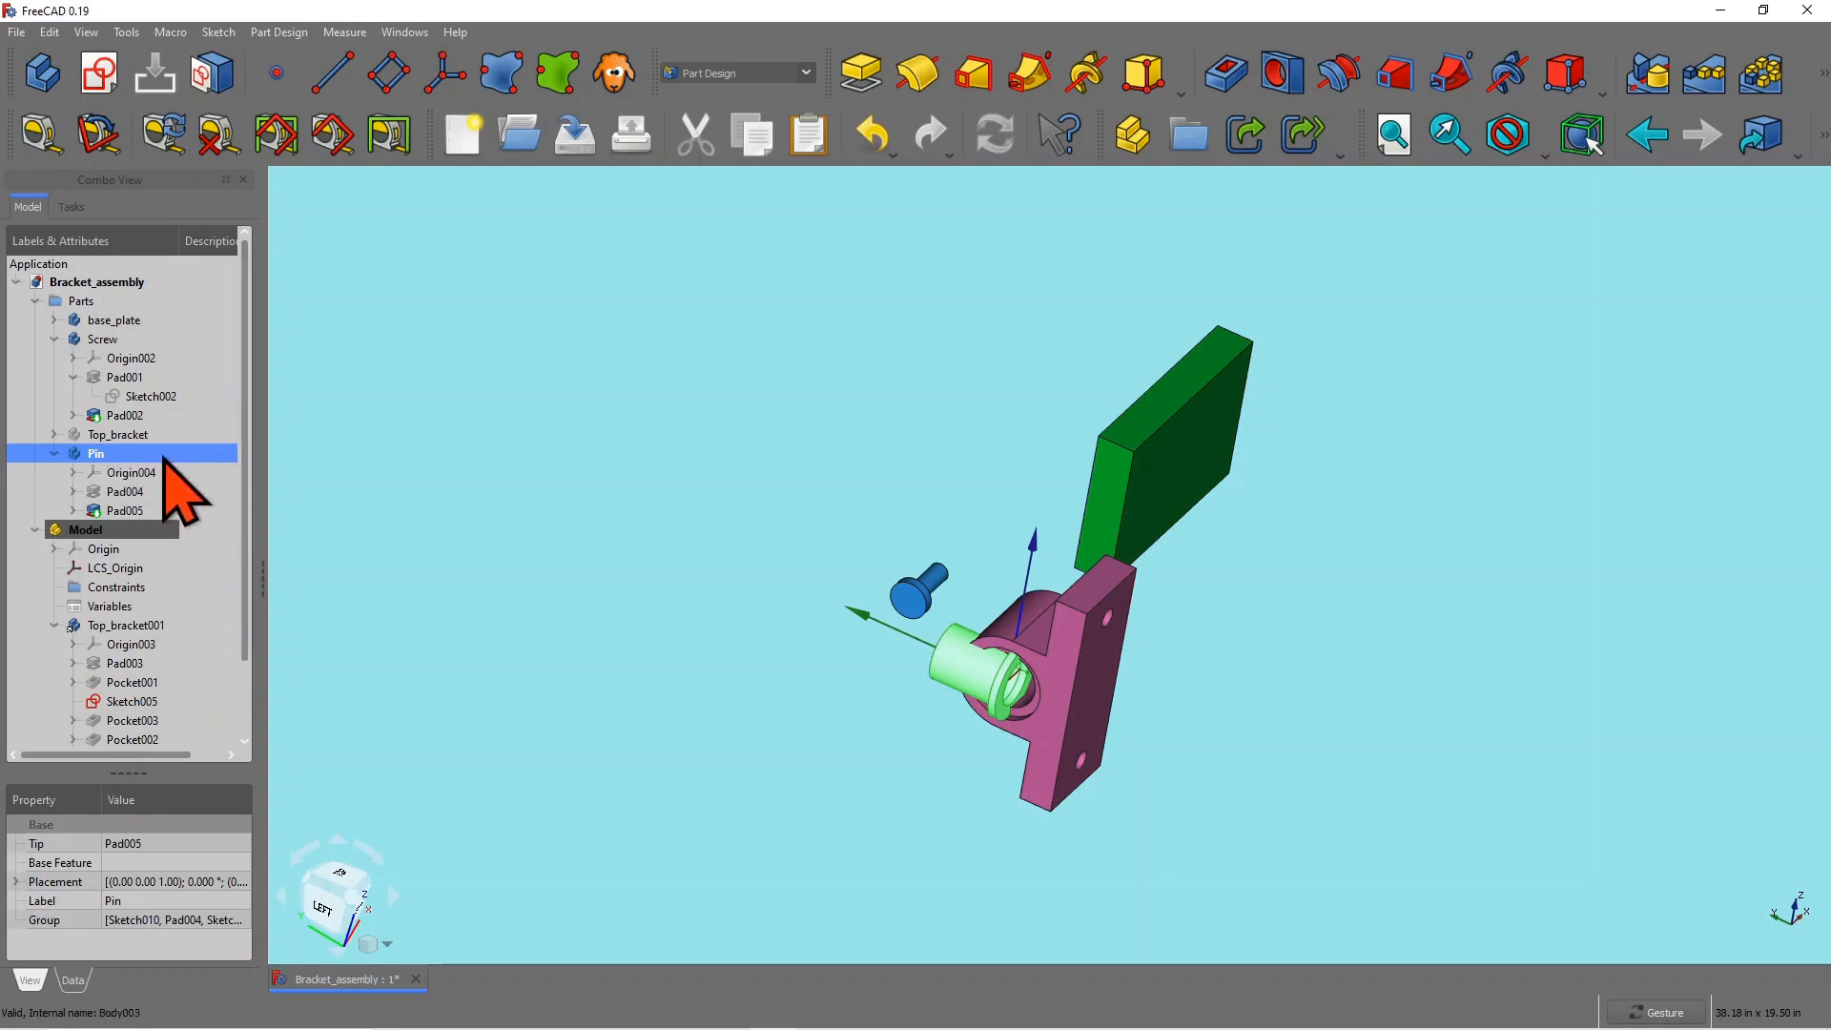
pyautogui.click(129, 510)
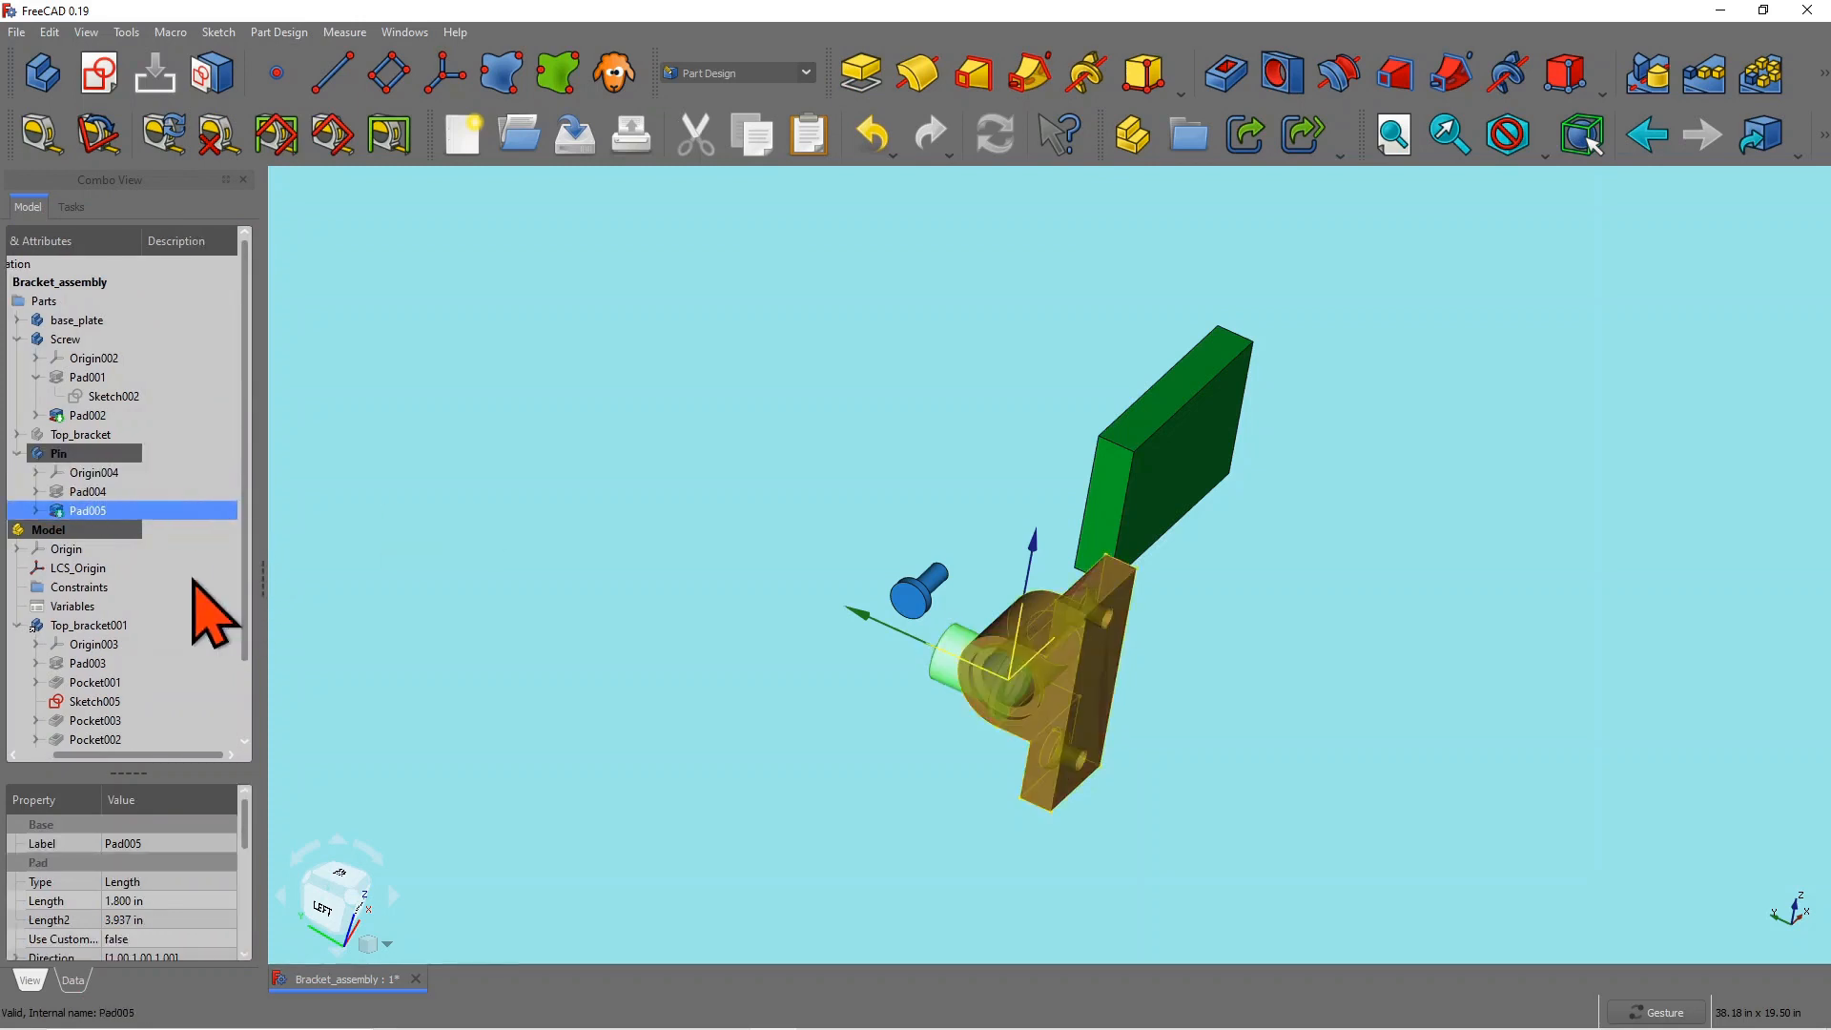
pyautogui.moveTo(145, 742); pyautogui.dragTo(84, 756)
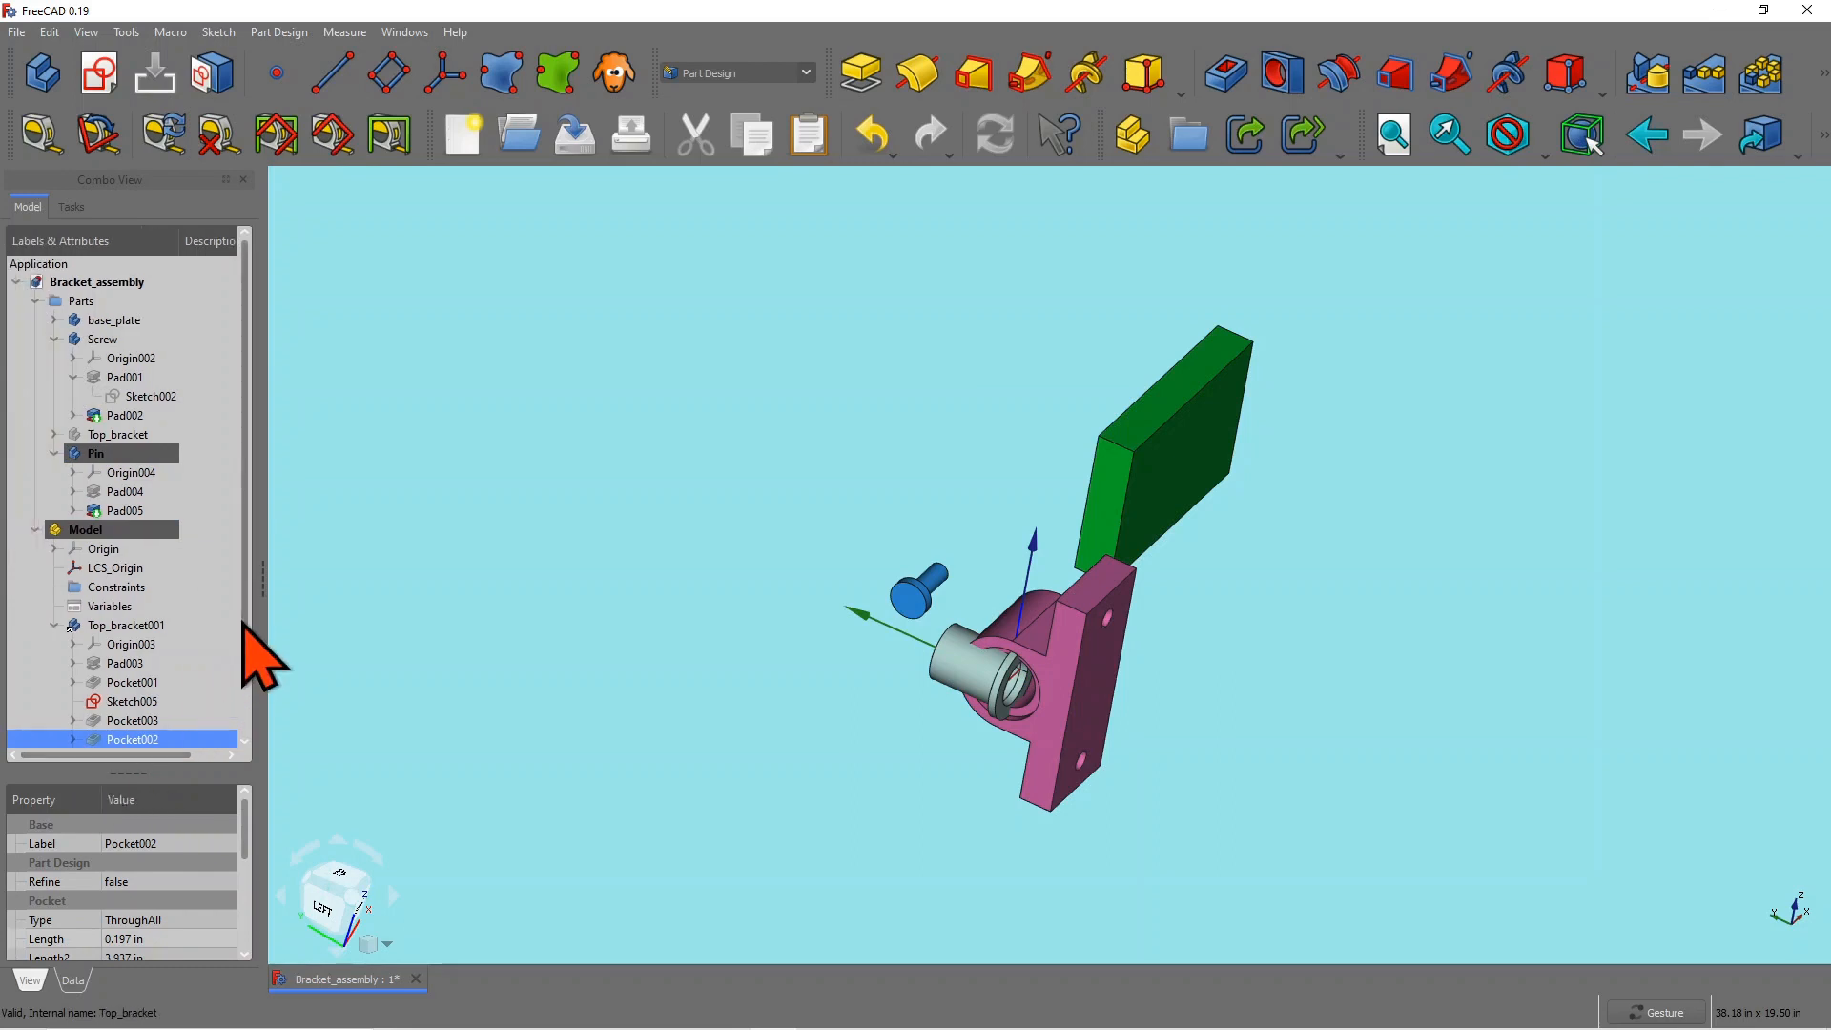
pyautogui.moveTo(242, 621)
pyautogui.mouseDown()
pyautogui.moveTo(237, 687)
pyautogui.moveTo(256, 601)
pyautogui.mouseUp()
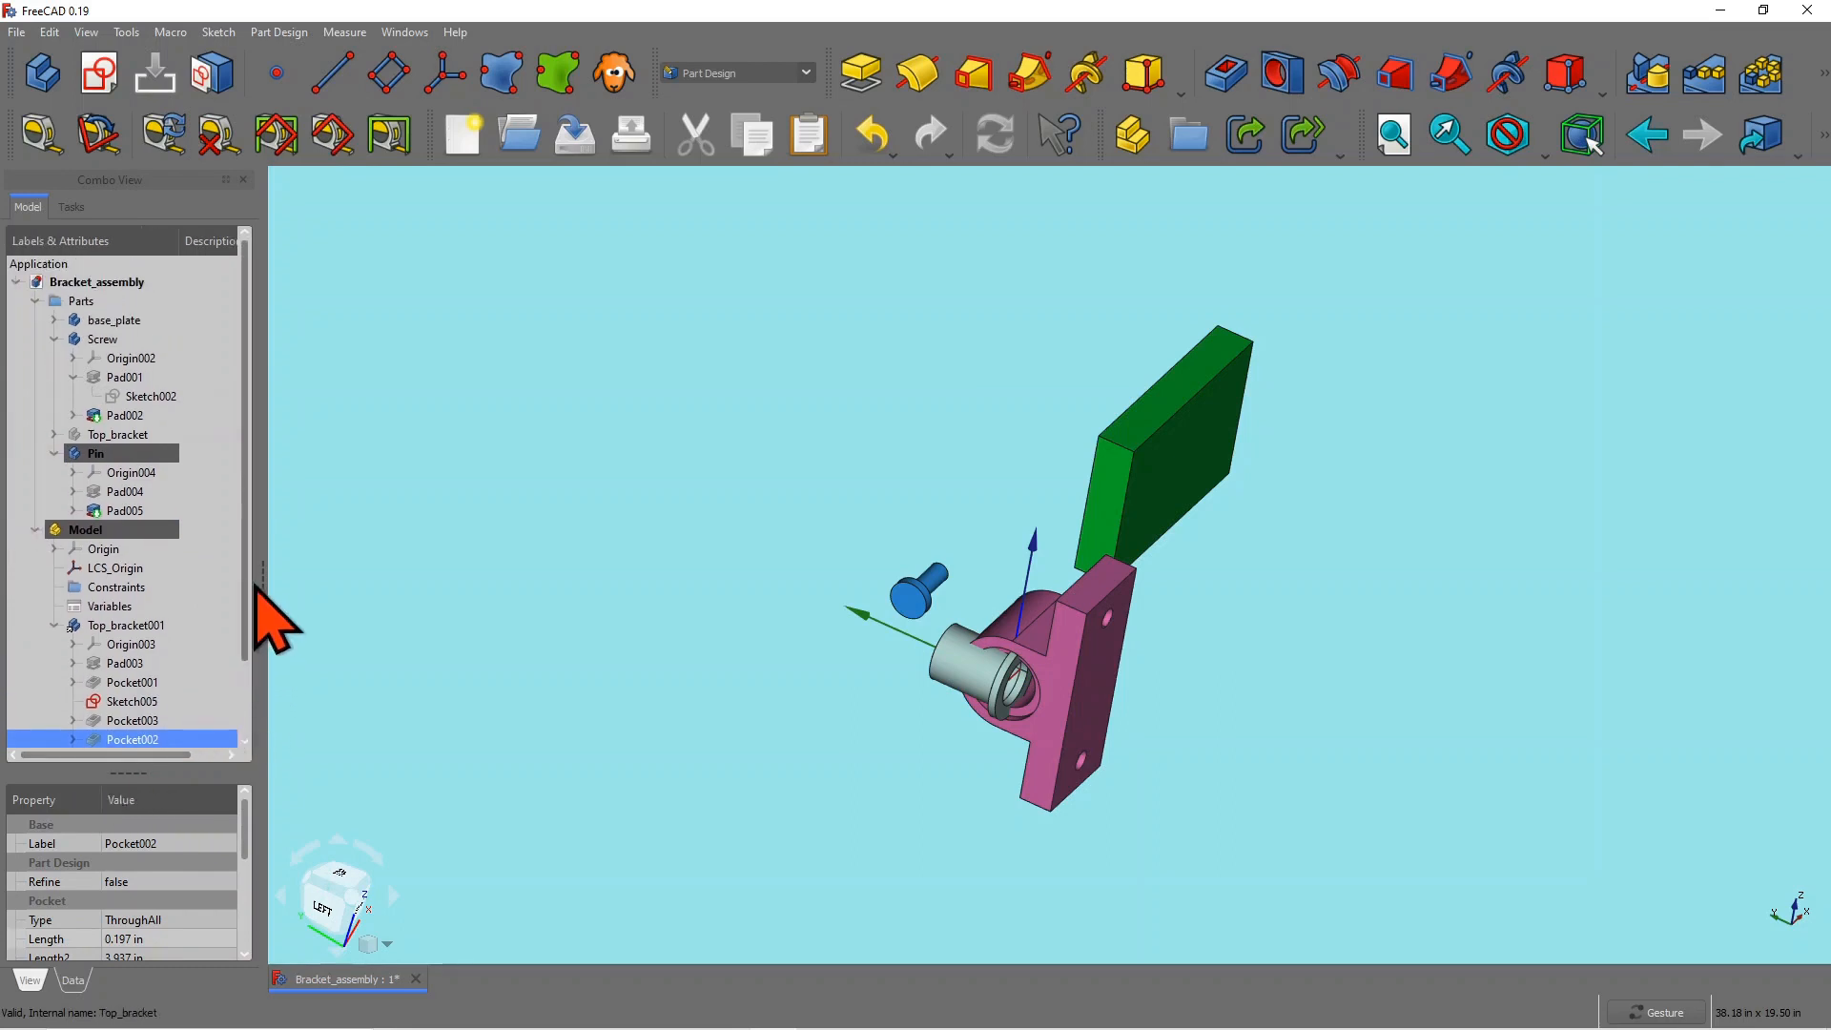
pyautogui.doubleClick(96, 454)
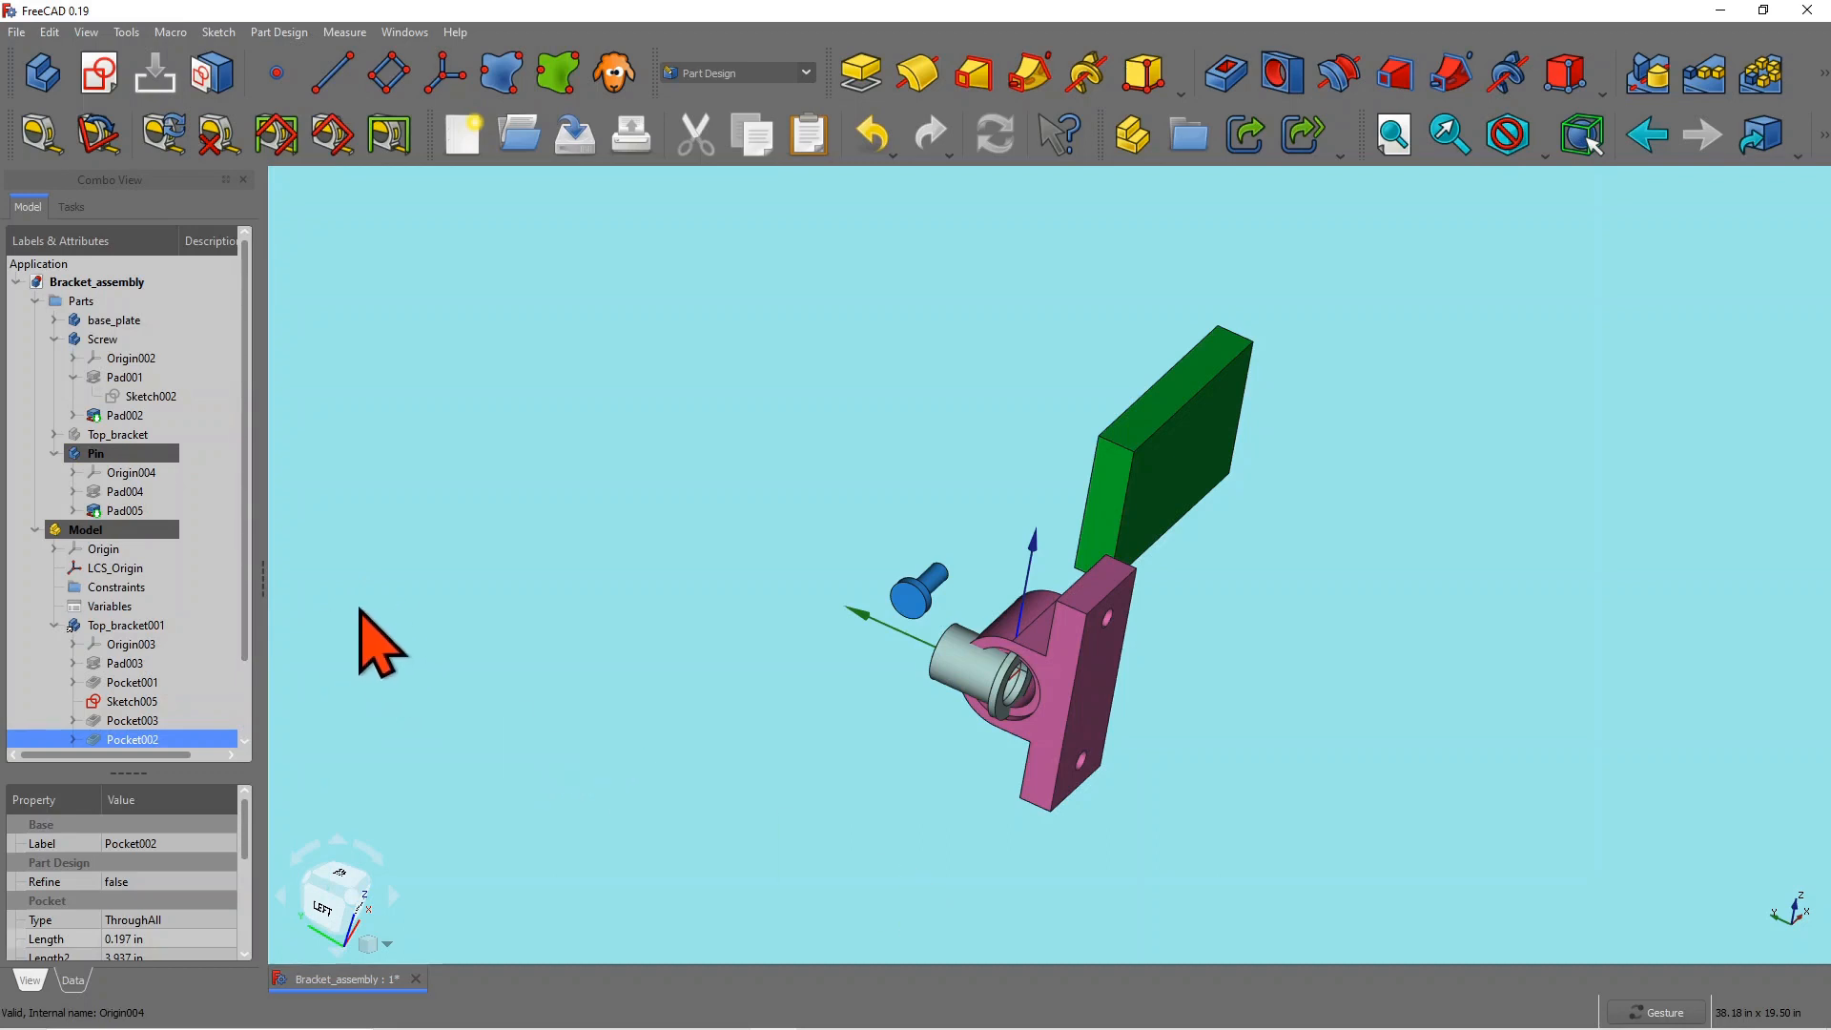
pyautogui.moveTo(620, 367); pyautogui.dragTo(868, 687)
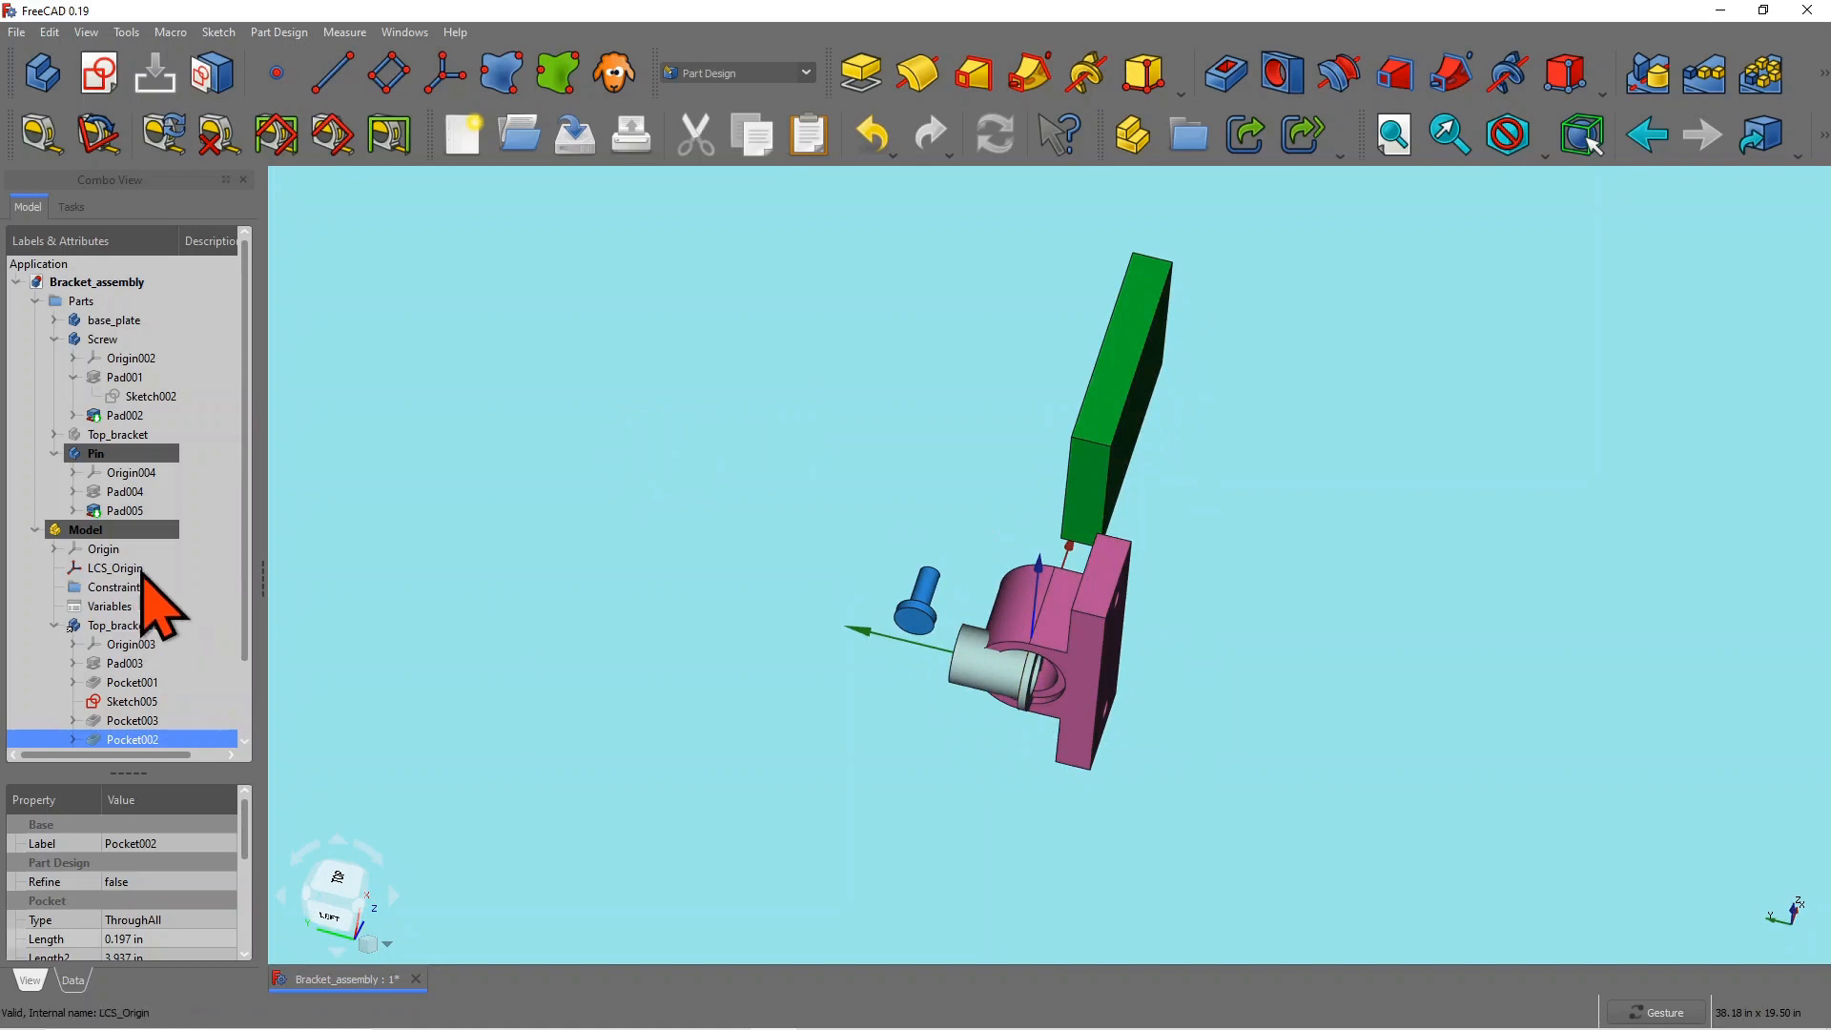
# Step: Hide the Model assembly and the base_plate and Screw bodies, leaving only the Pin on display
pyautogui.click(105, 532)
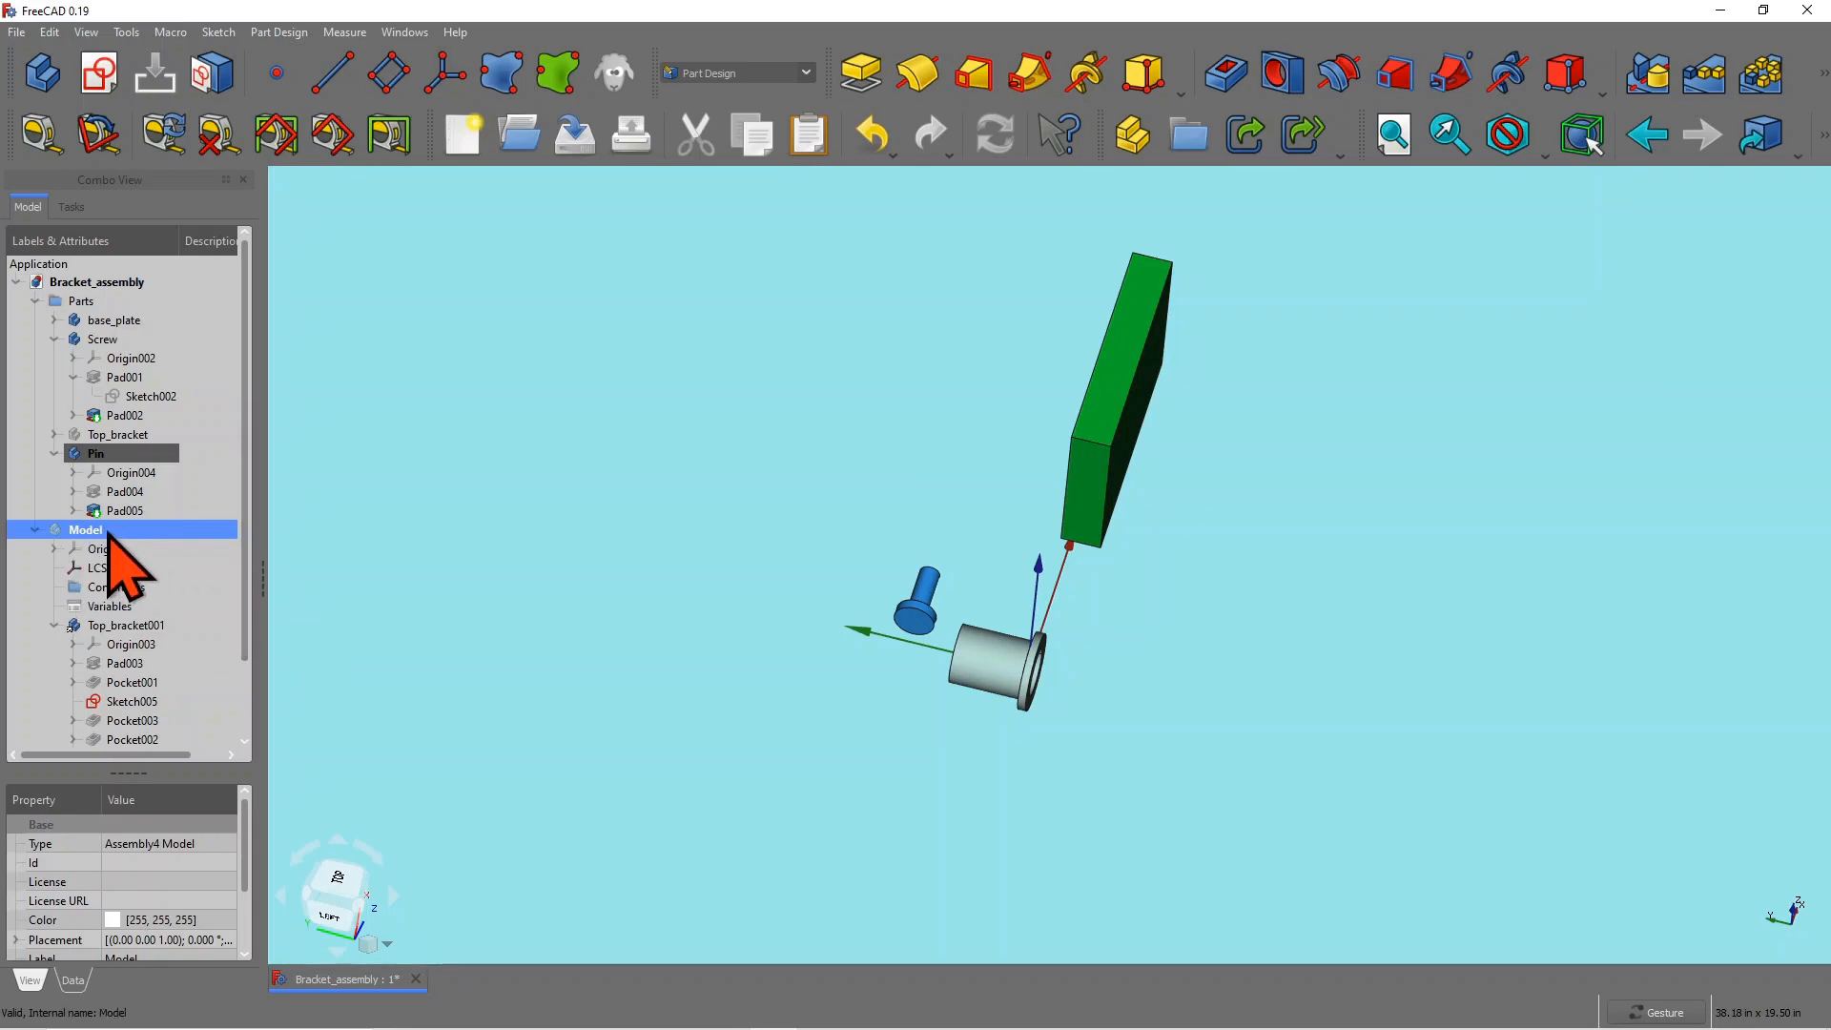
pyautogui.press('space')
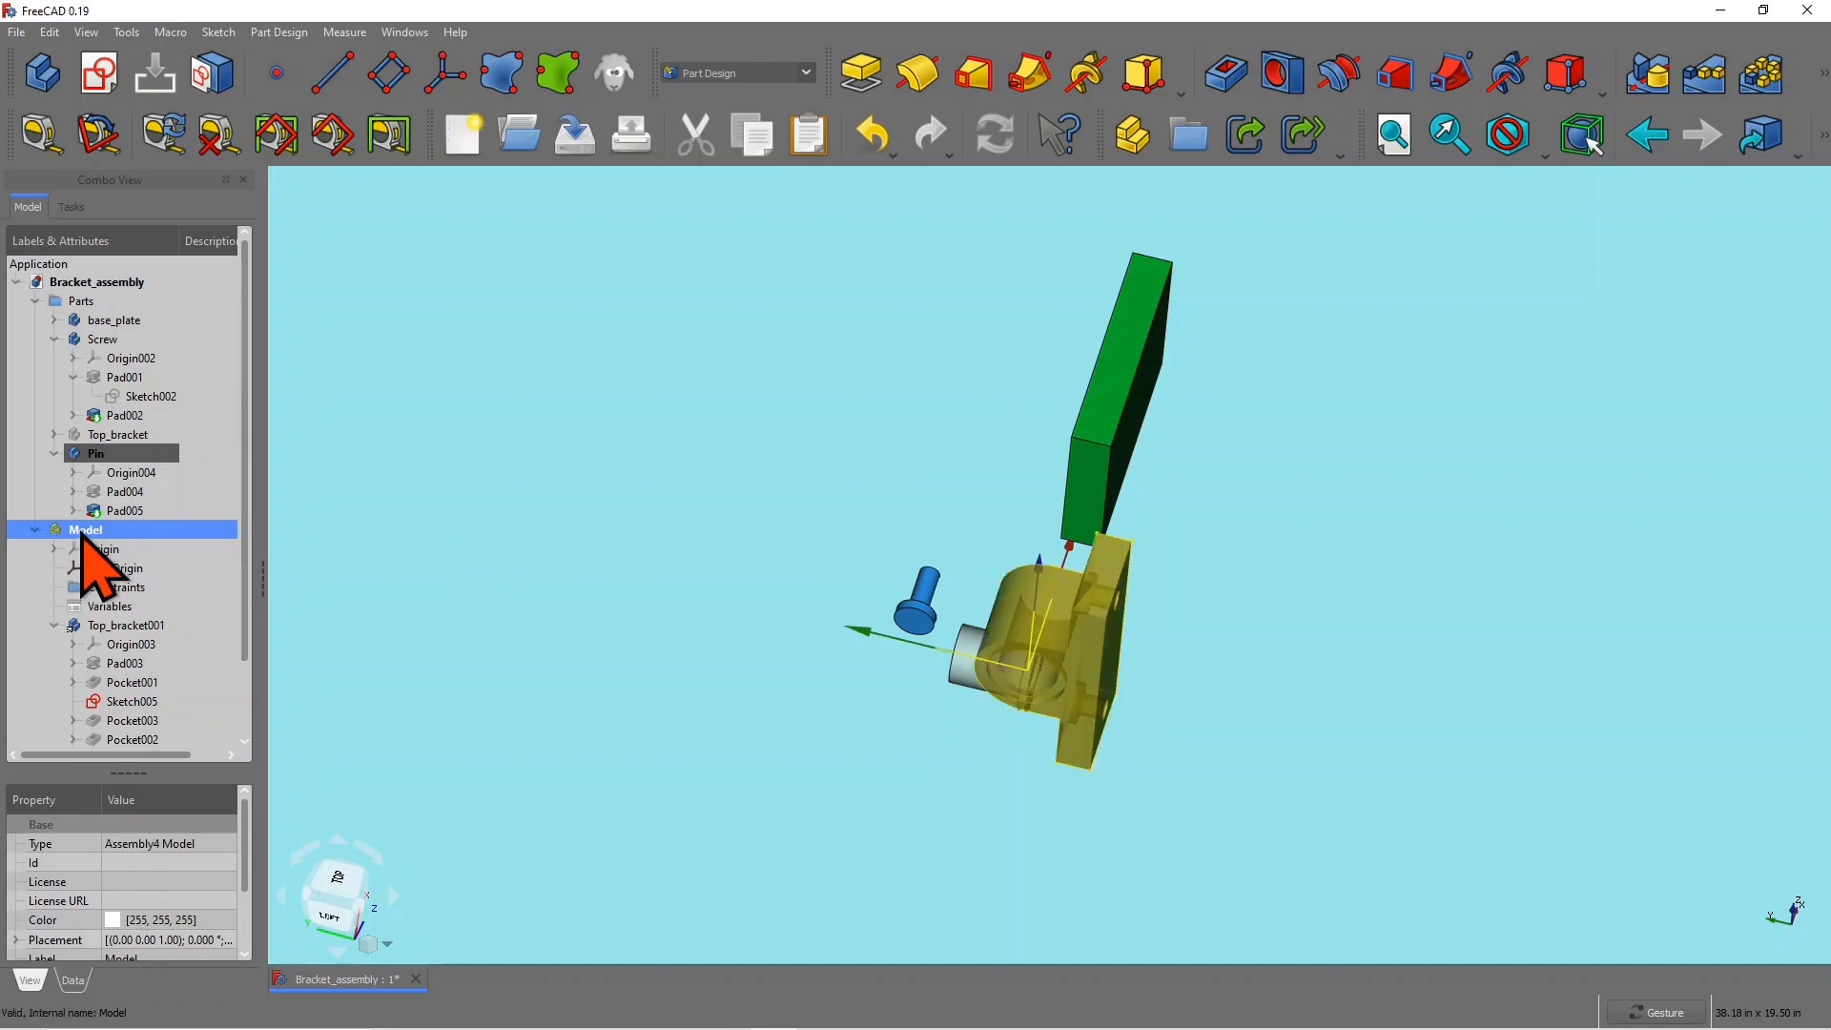
pyautogui.press('space')
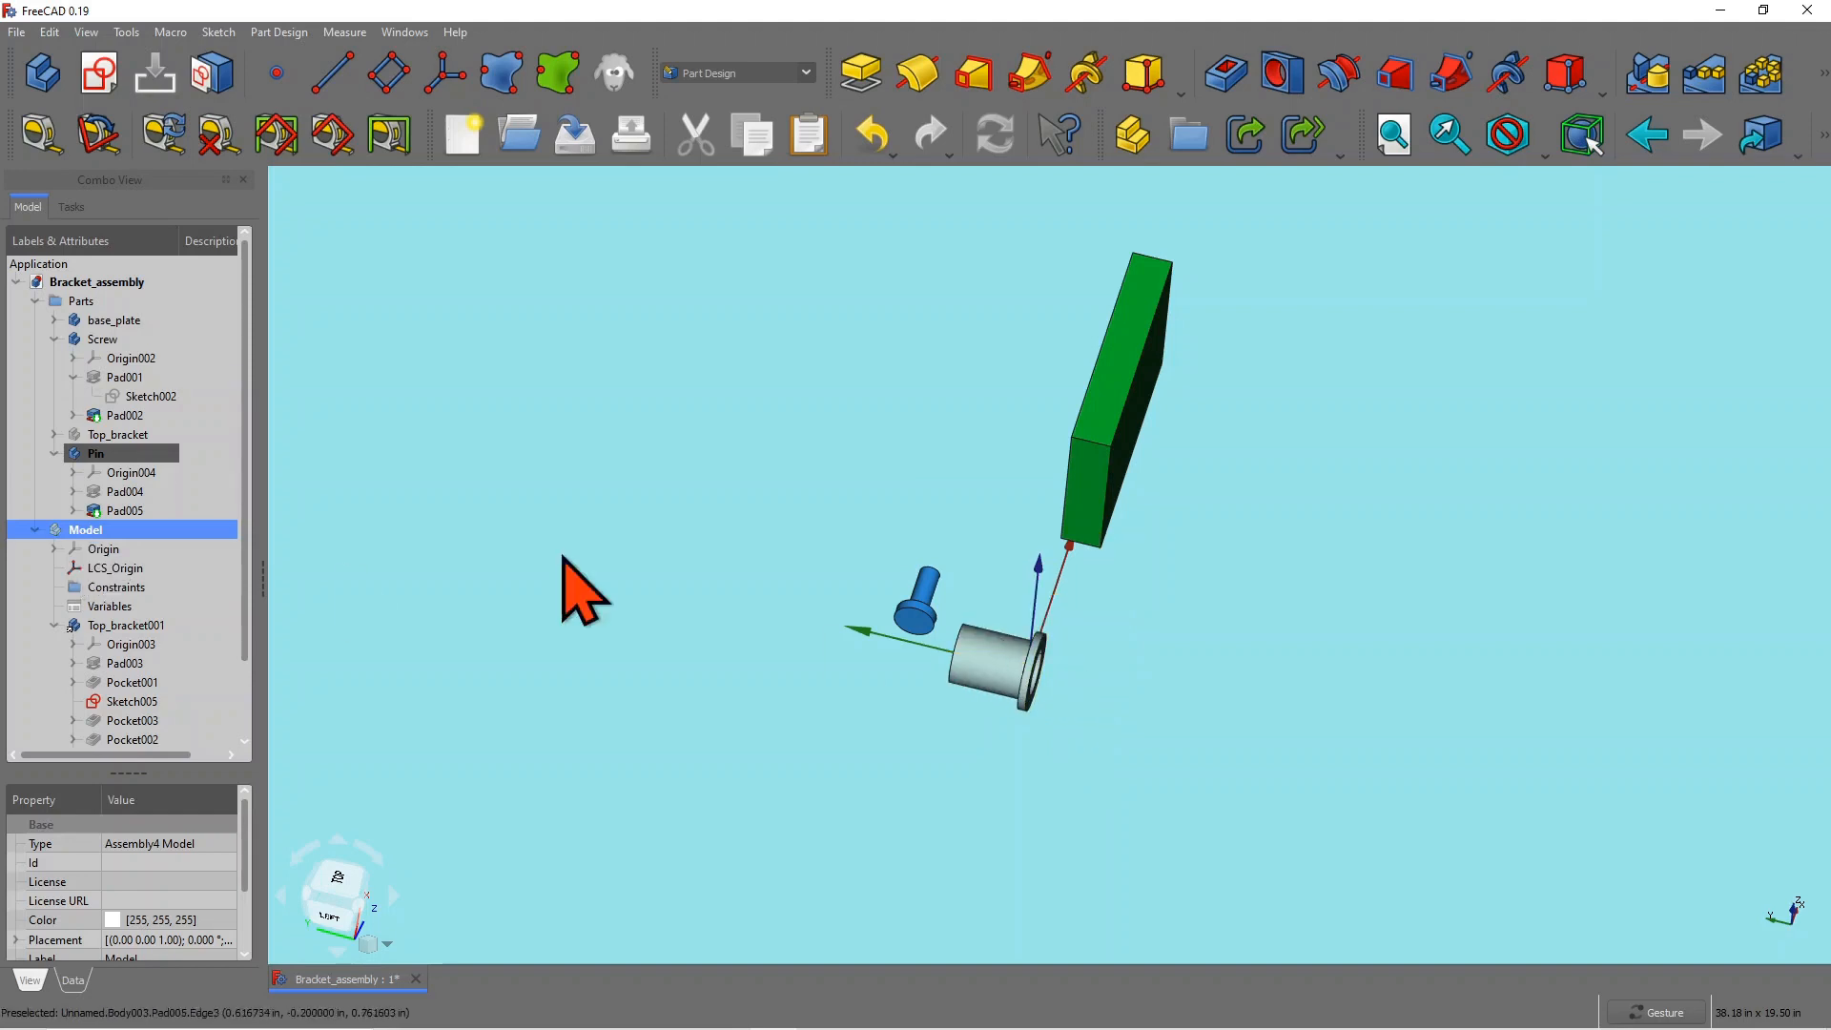
pyautogui.moveTo(1014, 711); pyautogui.dragTo(922, 673)
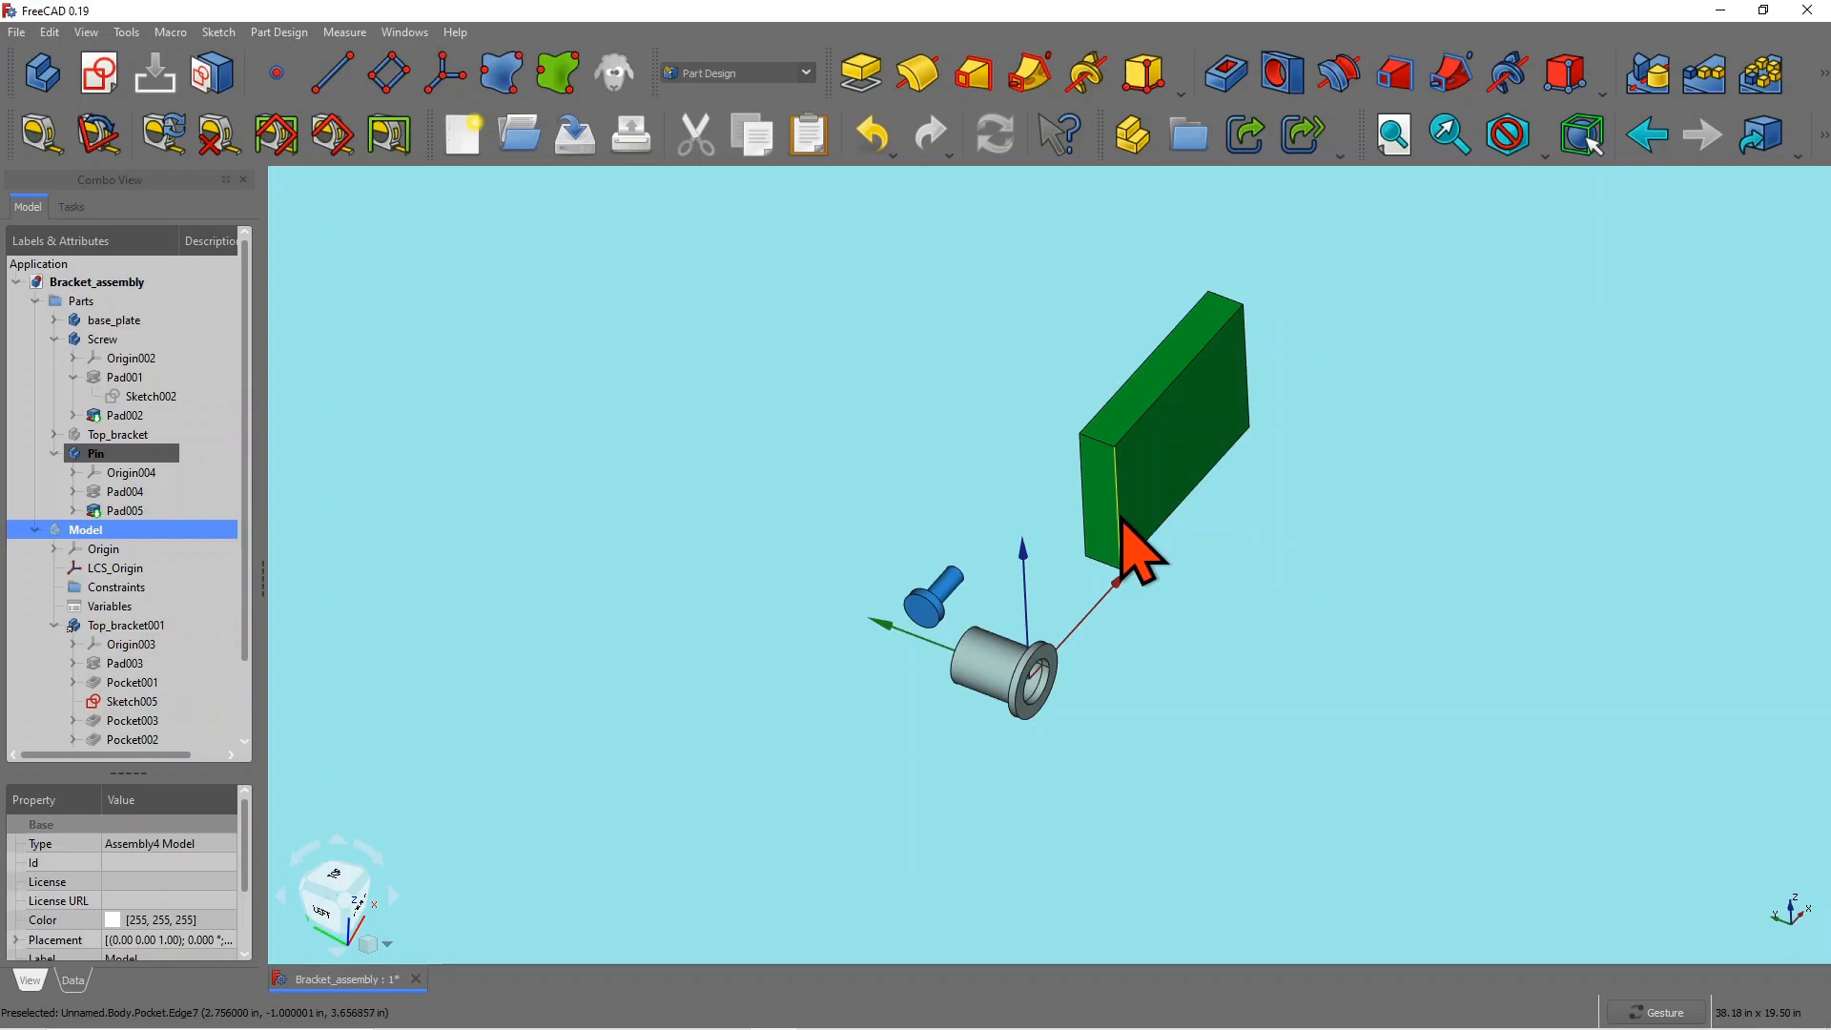
pyautogui.click(142, 327)
pyautogui.press('space')
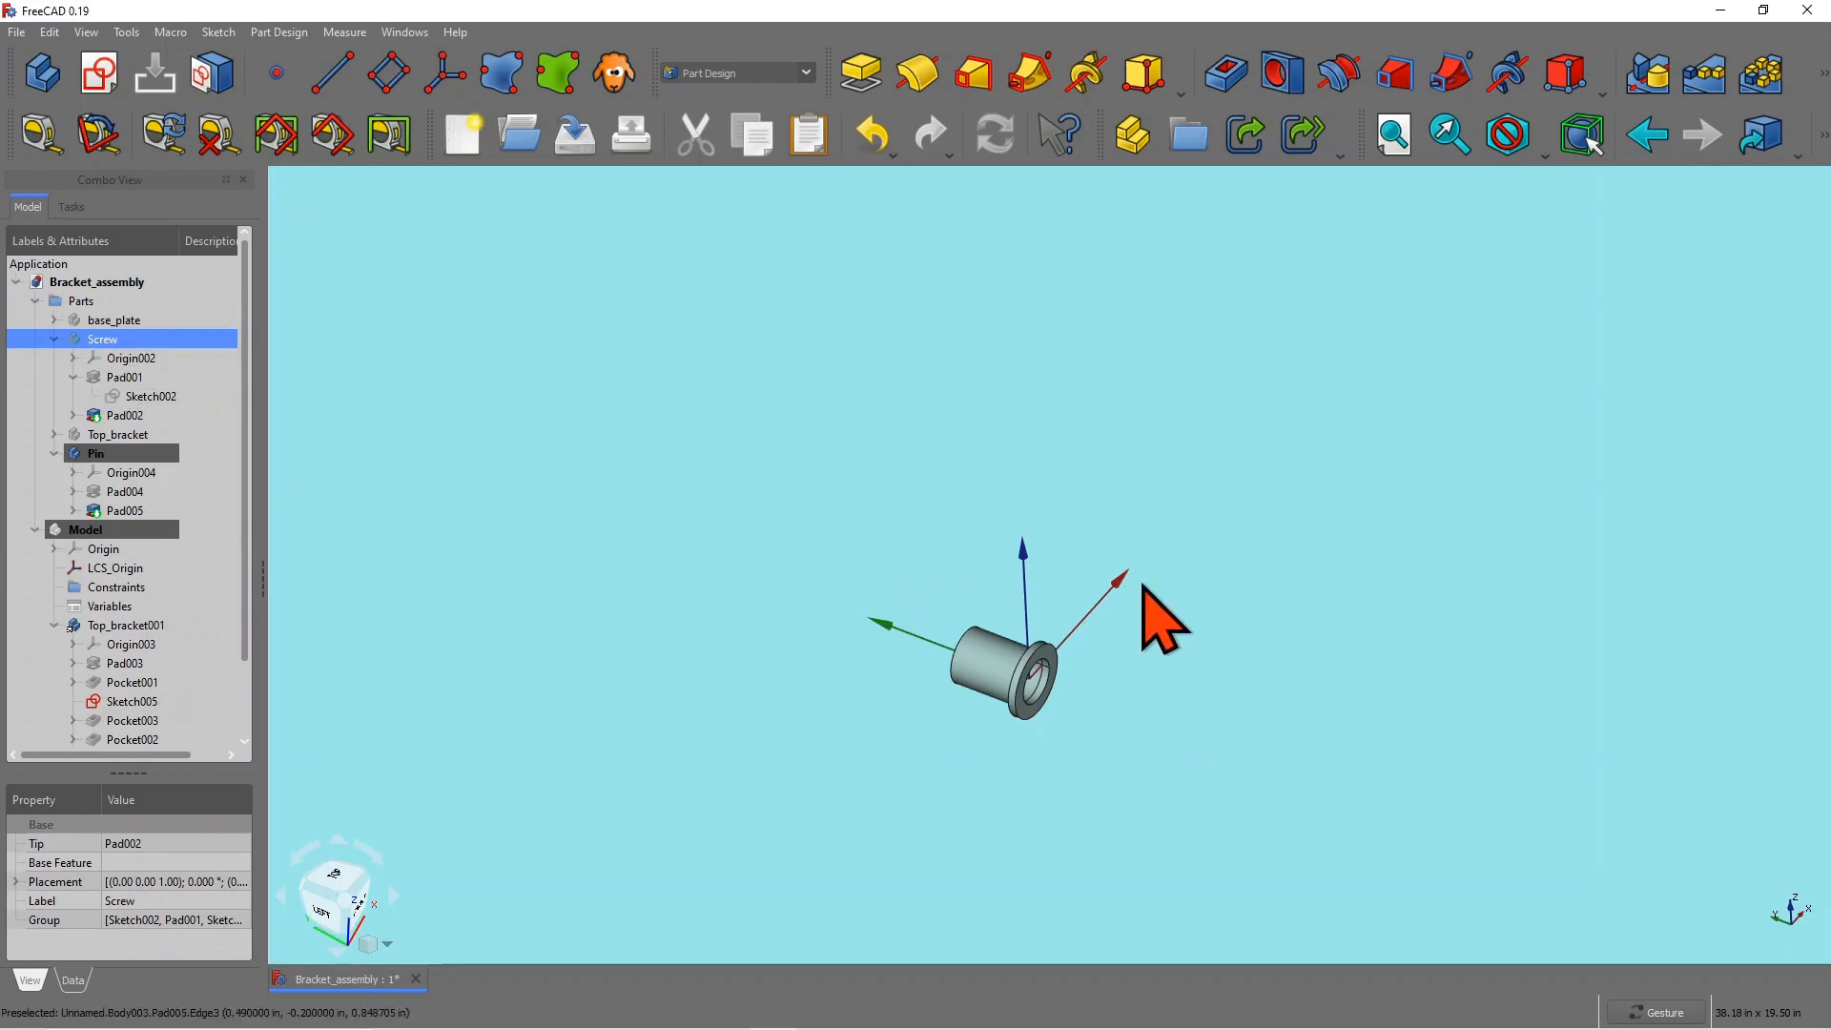
# Step: Examine the pin from both ends, including its bore and the inner face of its flange
pyautogui.moveTo(1189, 658); pyautogui.dragTo(1153, 666)
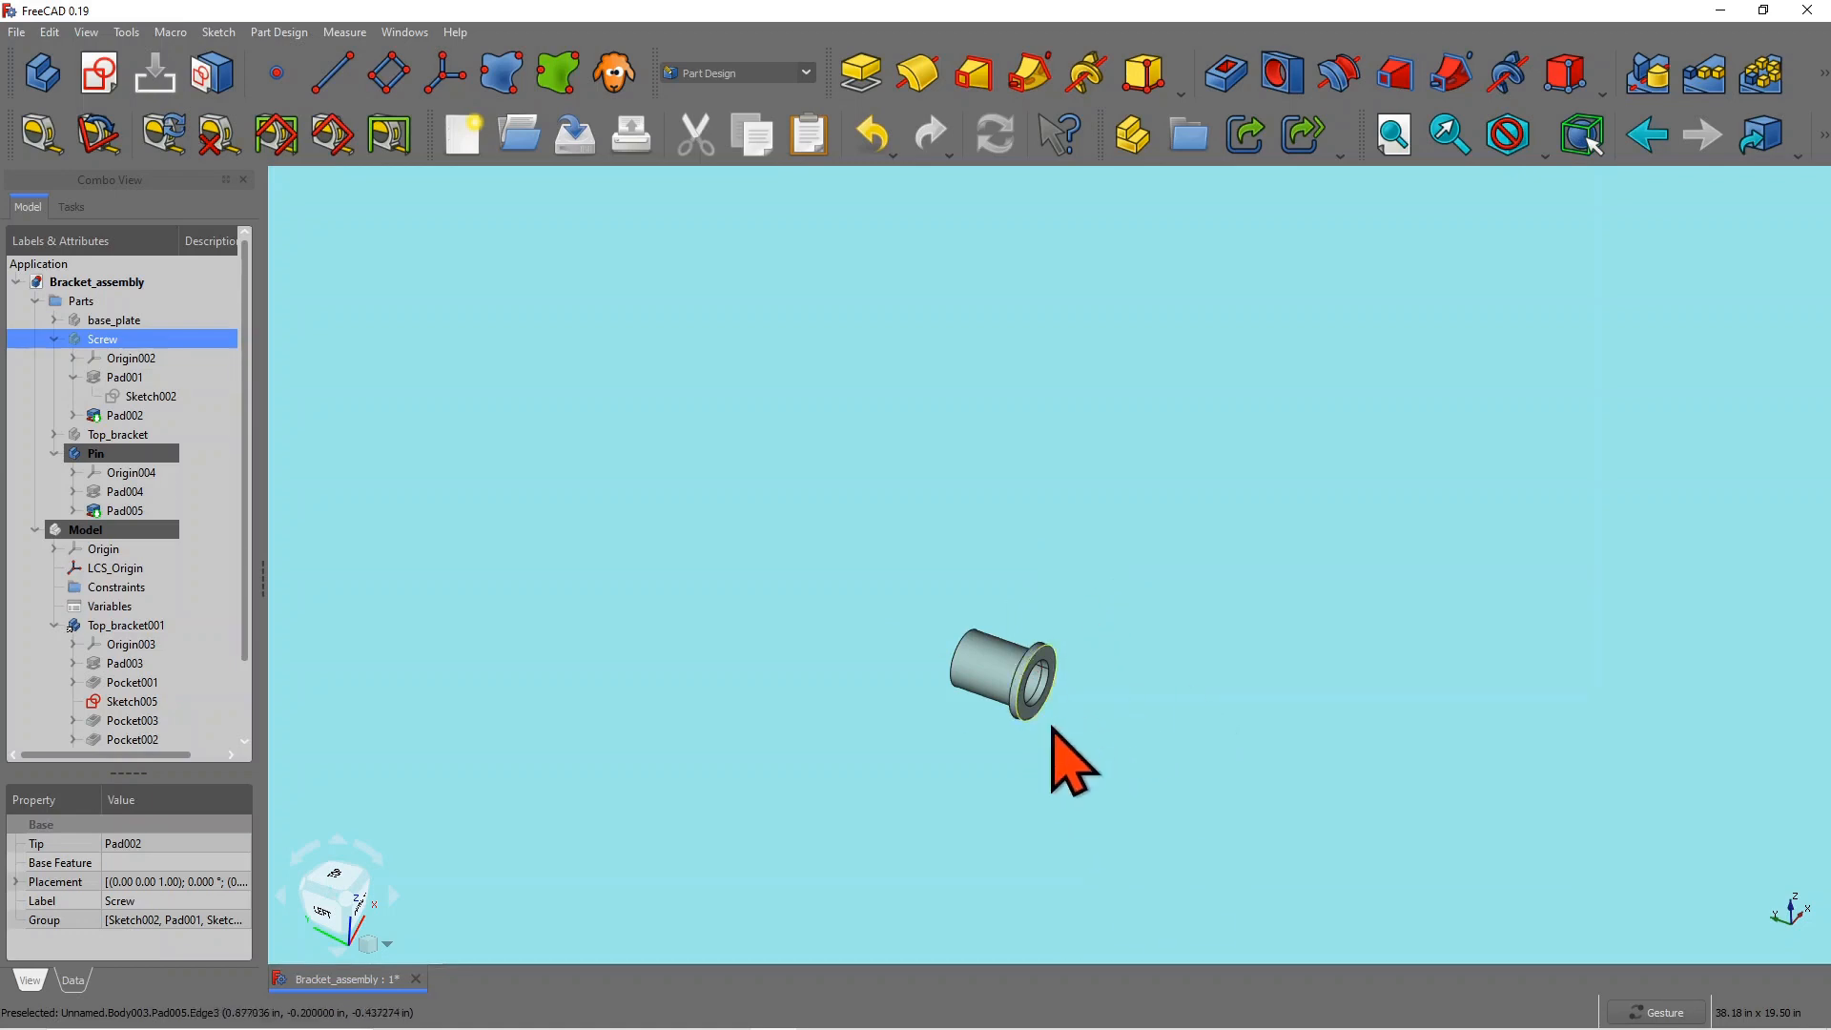
pyautogui.scroll(5, 996, 806)
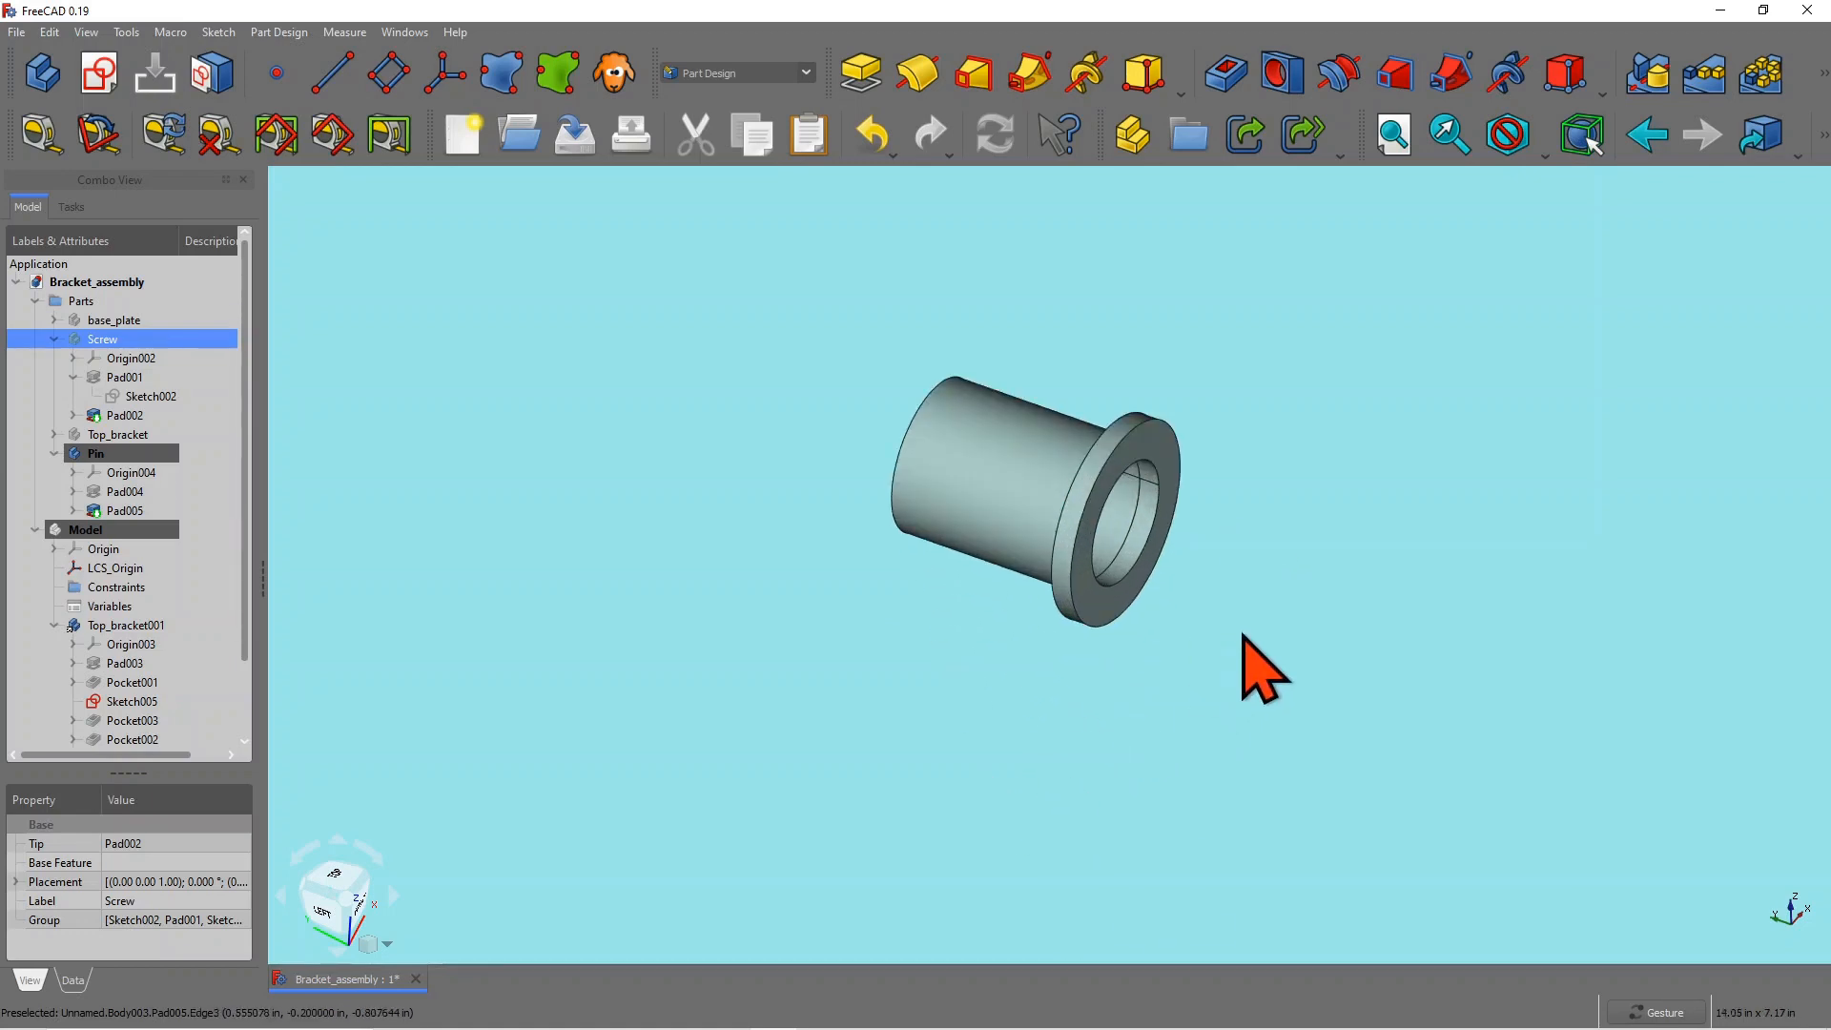
pyautogui.moveTo(1244, 639); pyautogui.dragTo(1353, 760)
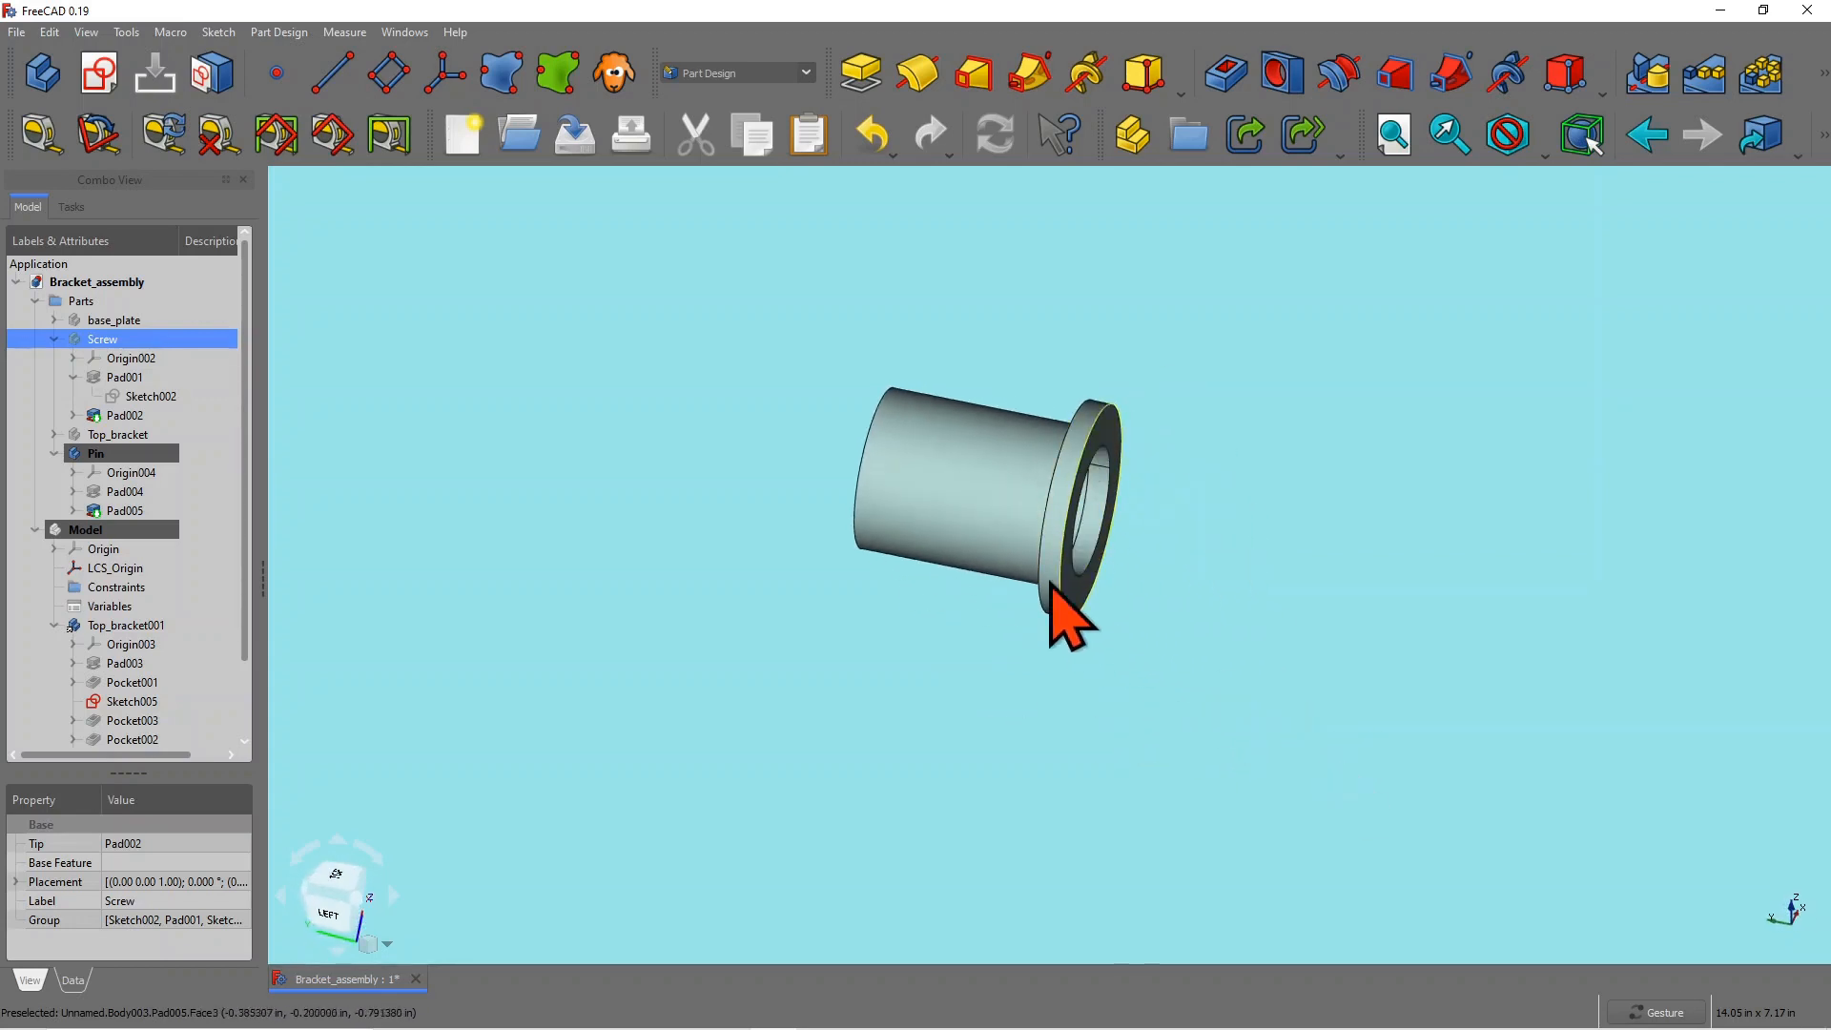
pyautogui.moveTo(1144, 425); pyautogui.dragTo(1164, 591)
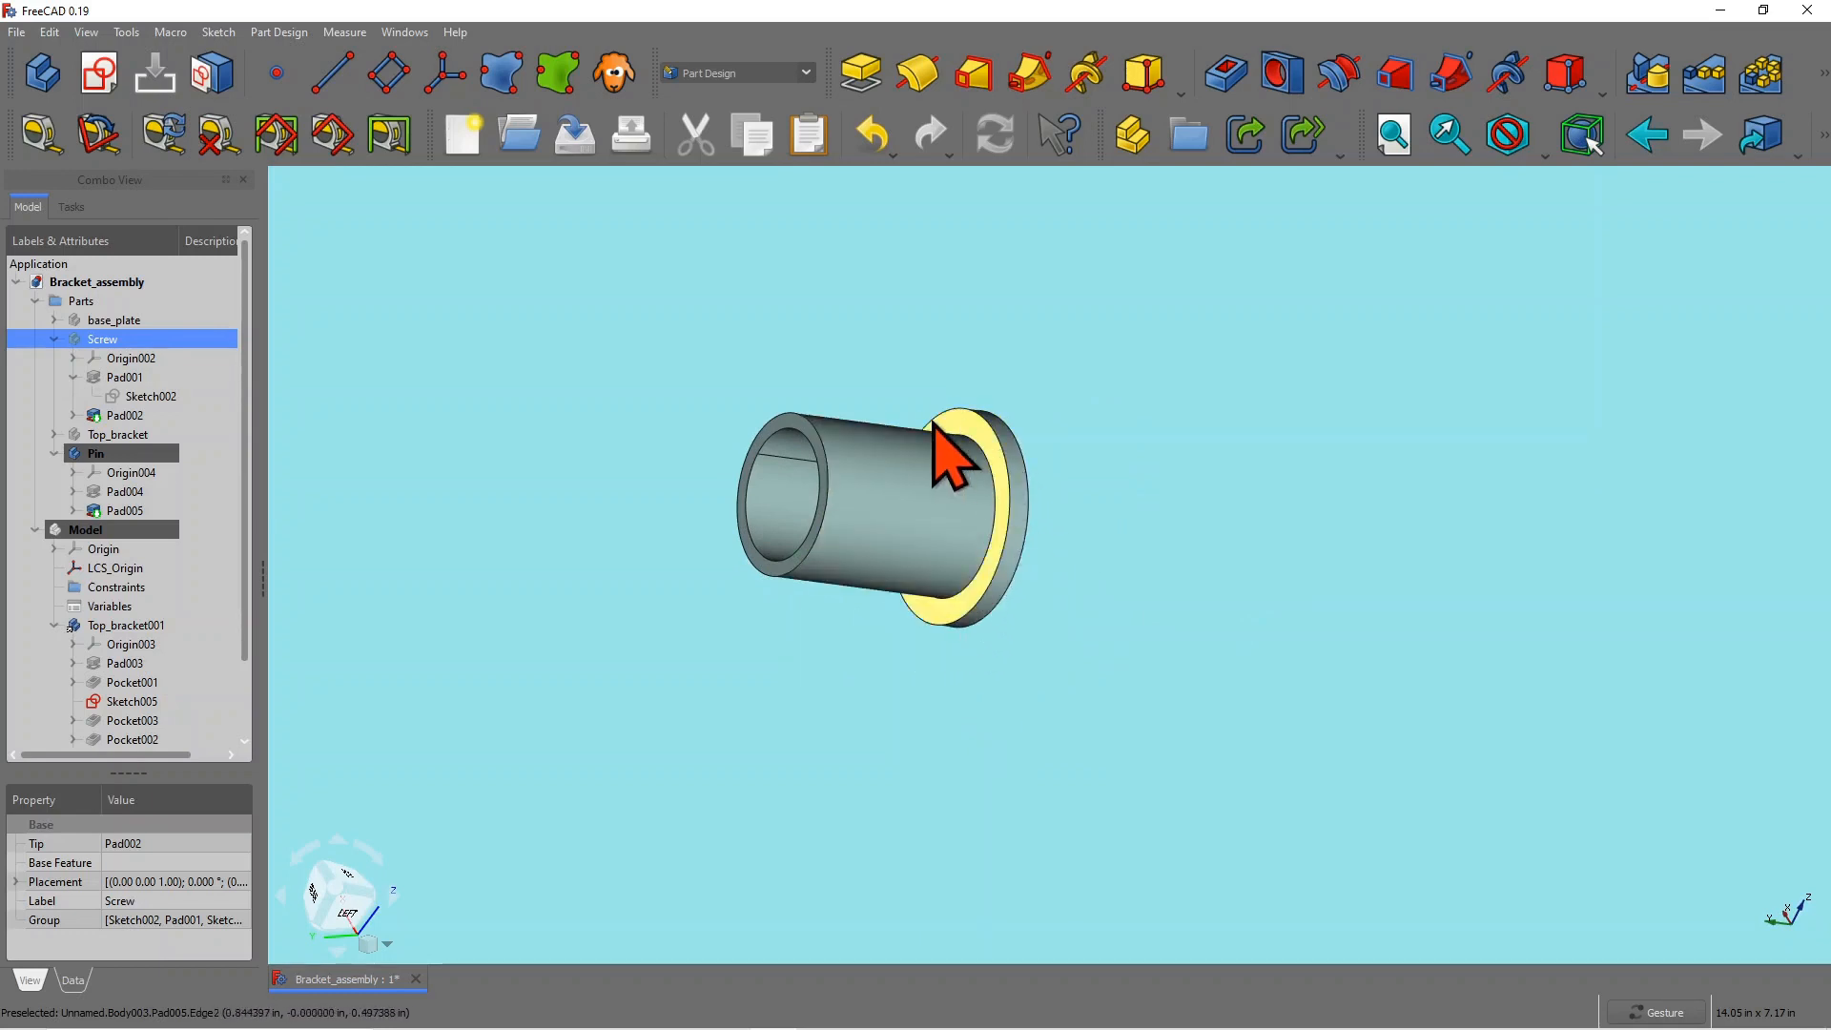
pyautogui.moveTo(1125, 650); pyautogui.dragTo(1075, 648)
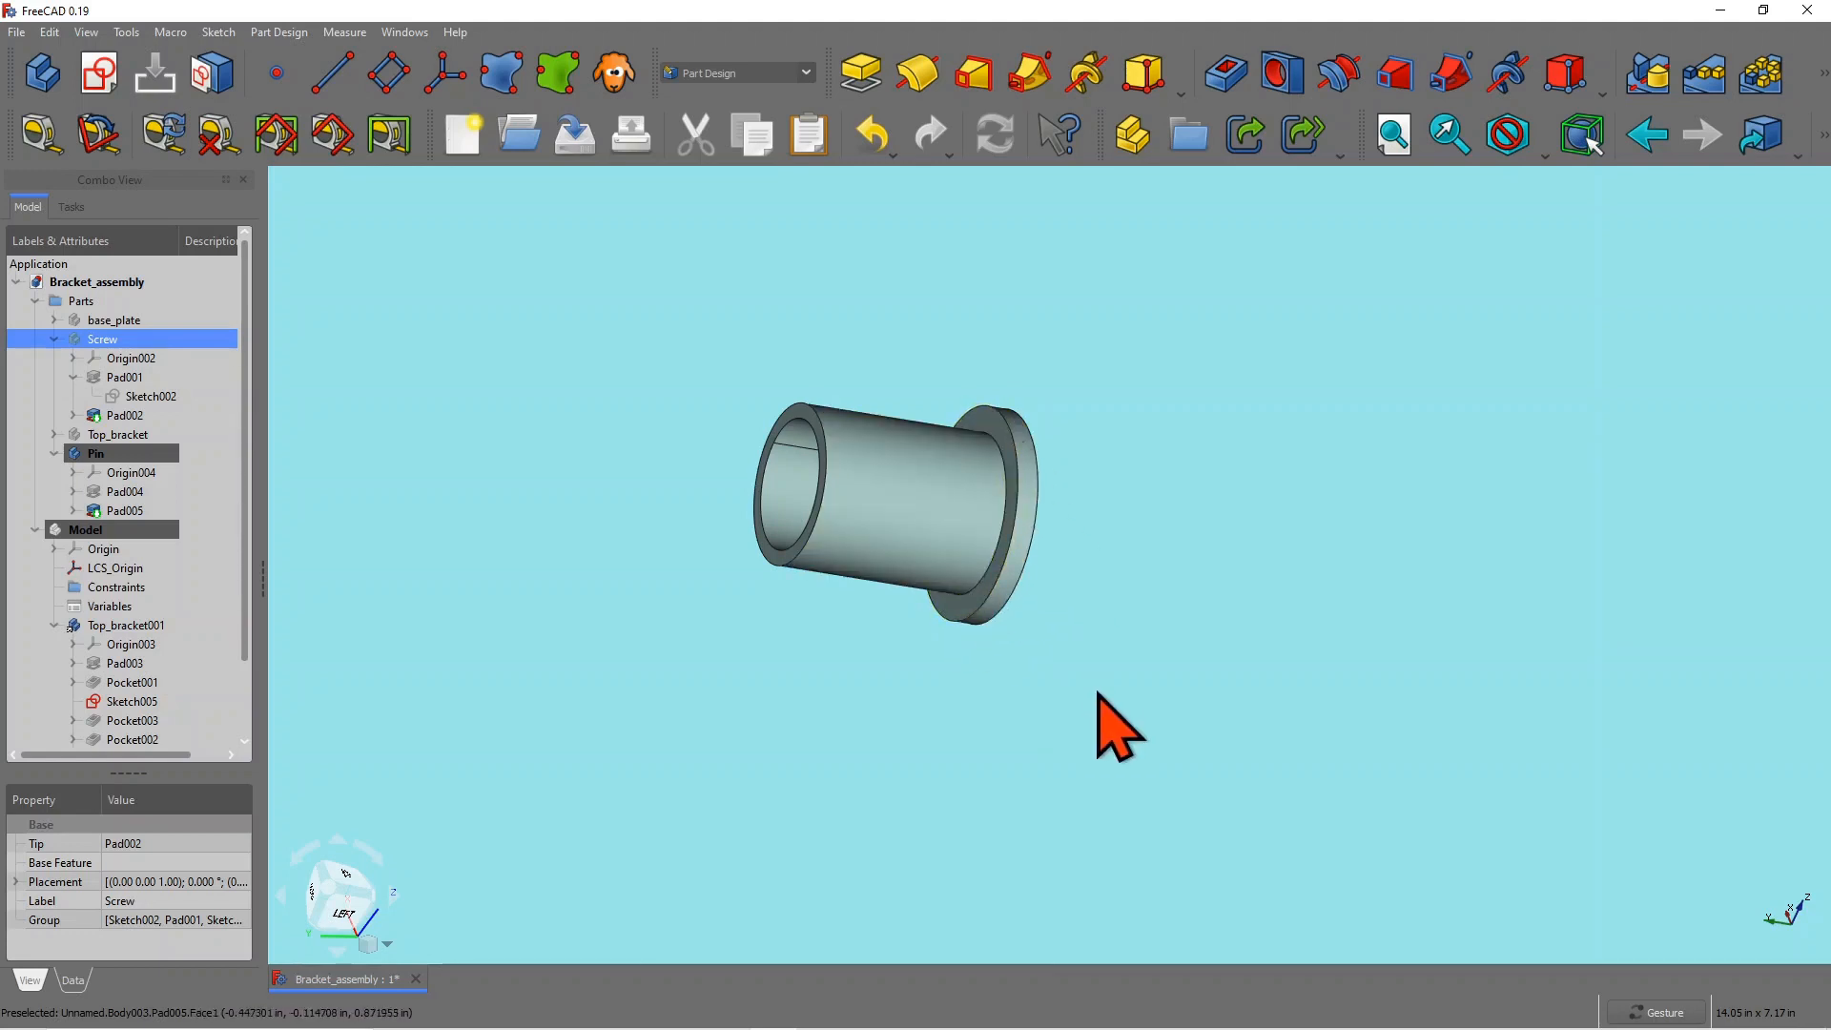
pyautogui.moveTo(1098, 694); pyautogui.dragTo(990, 593)
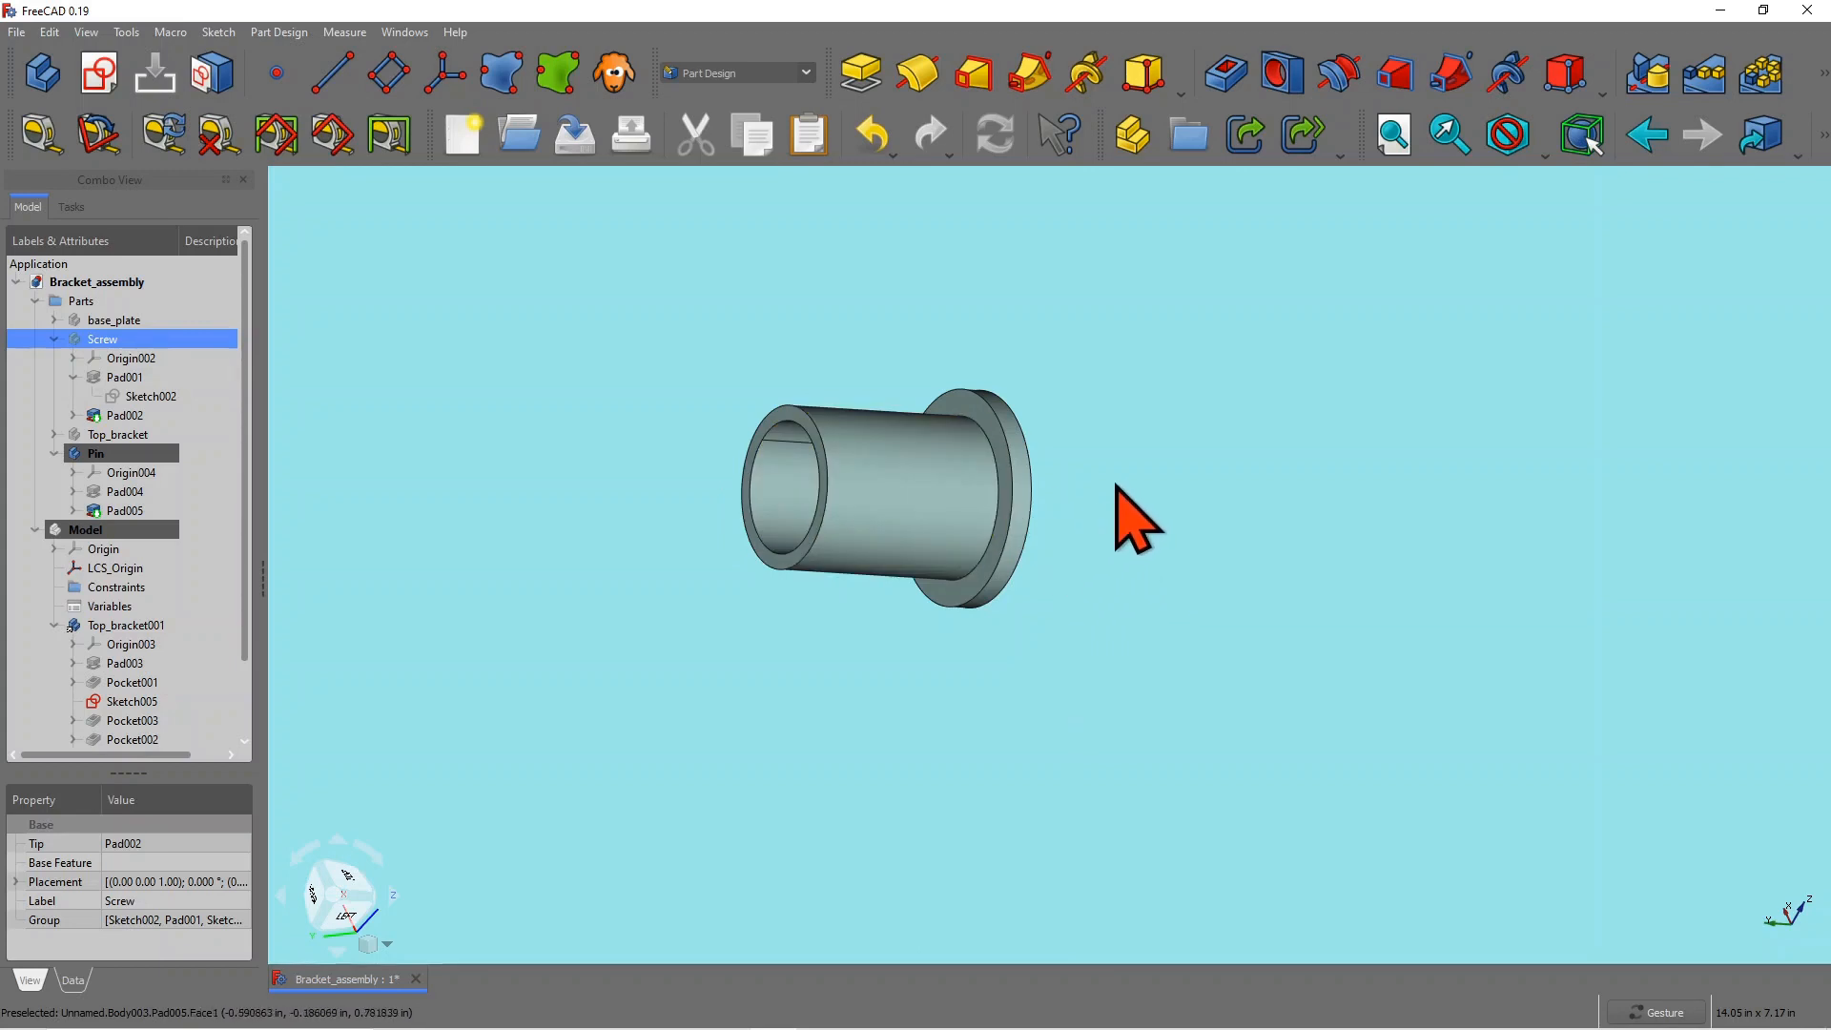
# Step: Switch to the Assembly 4 workbench and create a new local coordinate system, LCS_2, in the Pin body
pyautogui.click(807, 74)
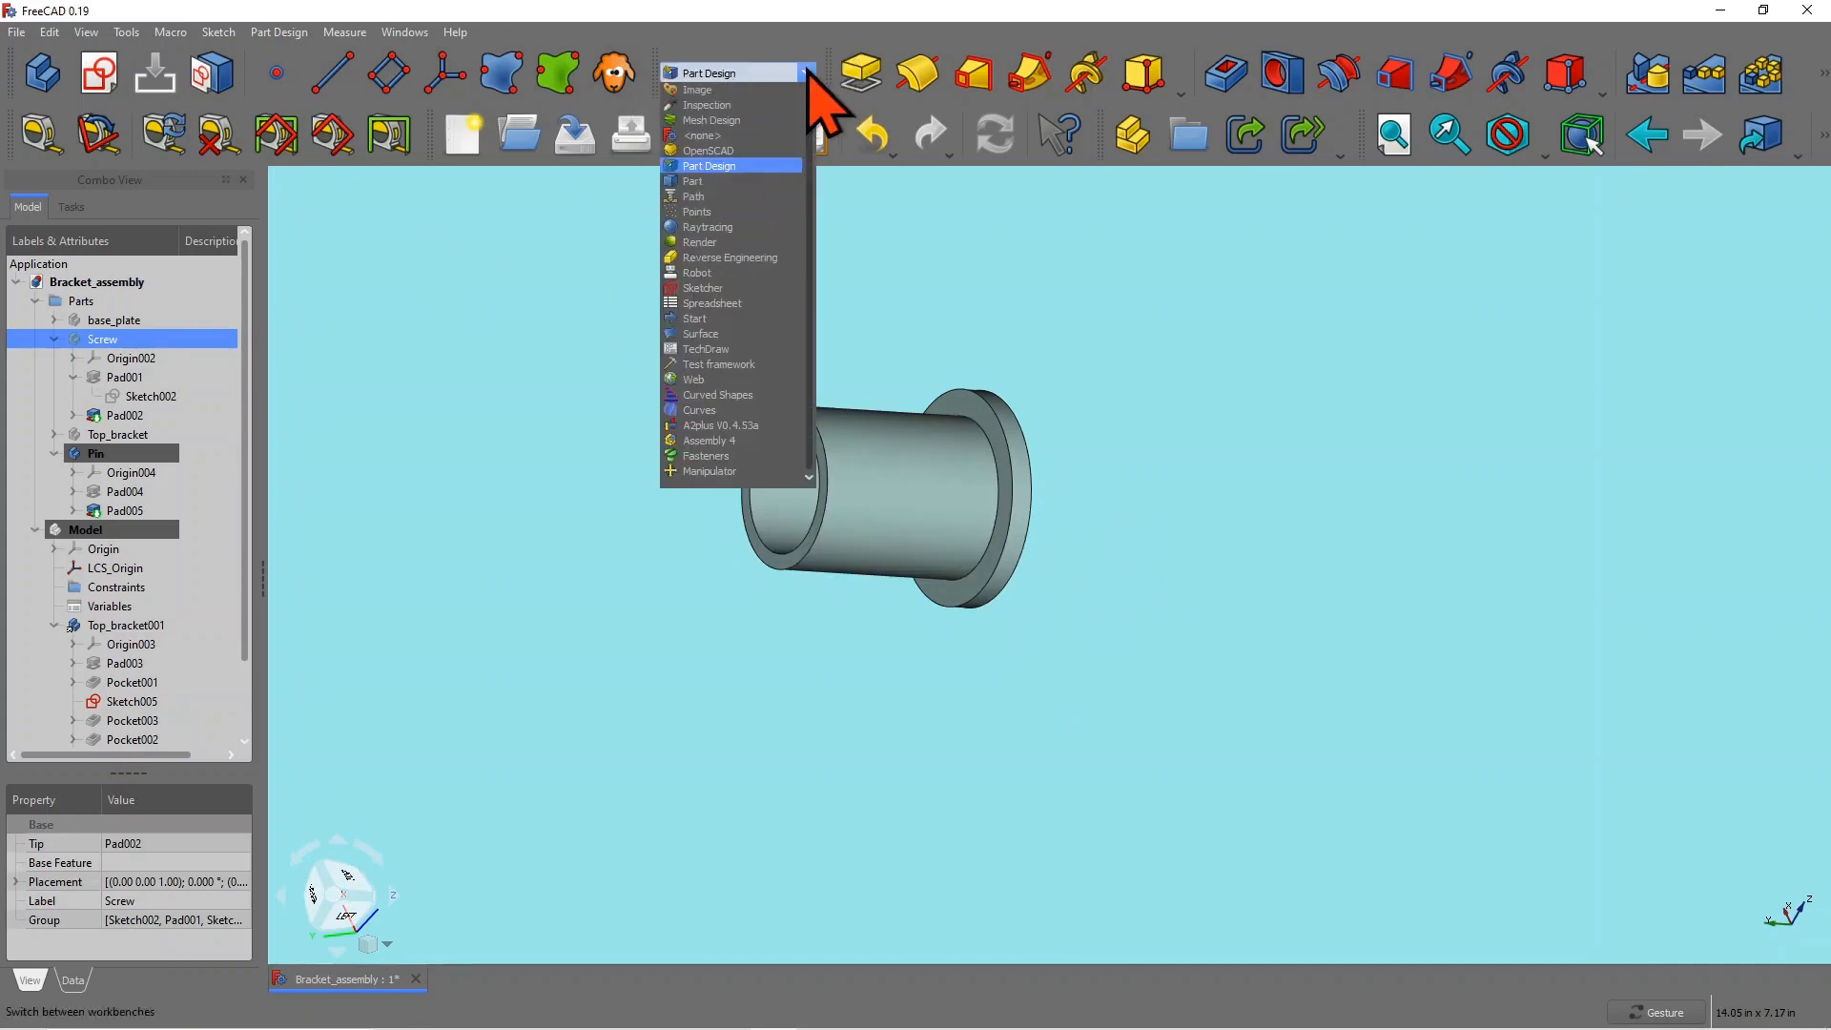
pyautogui.click(711, 493)
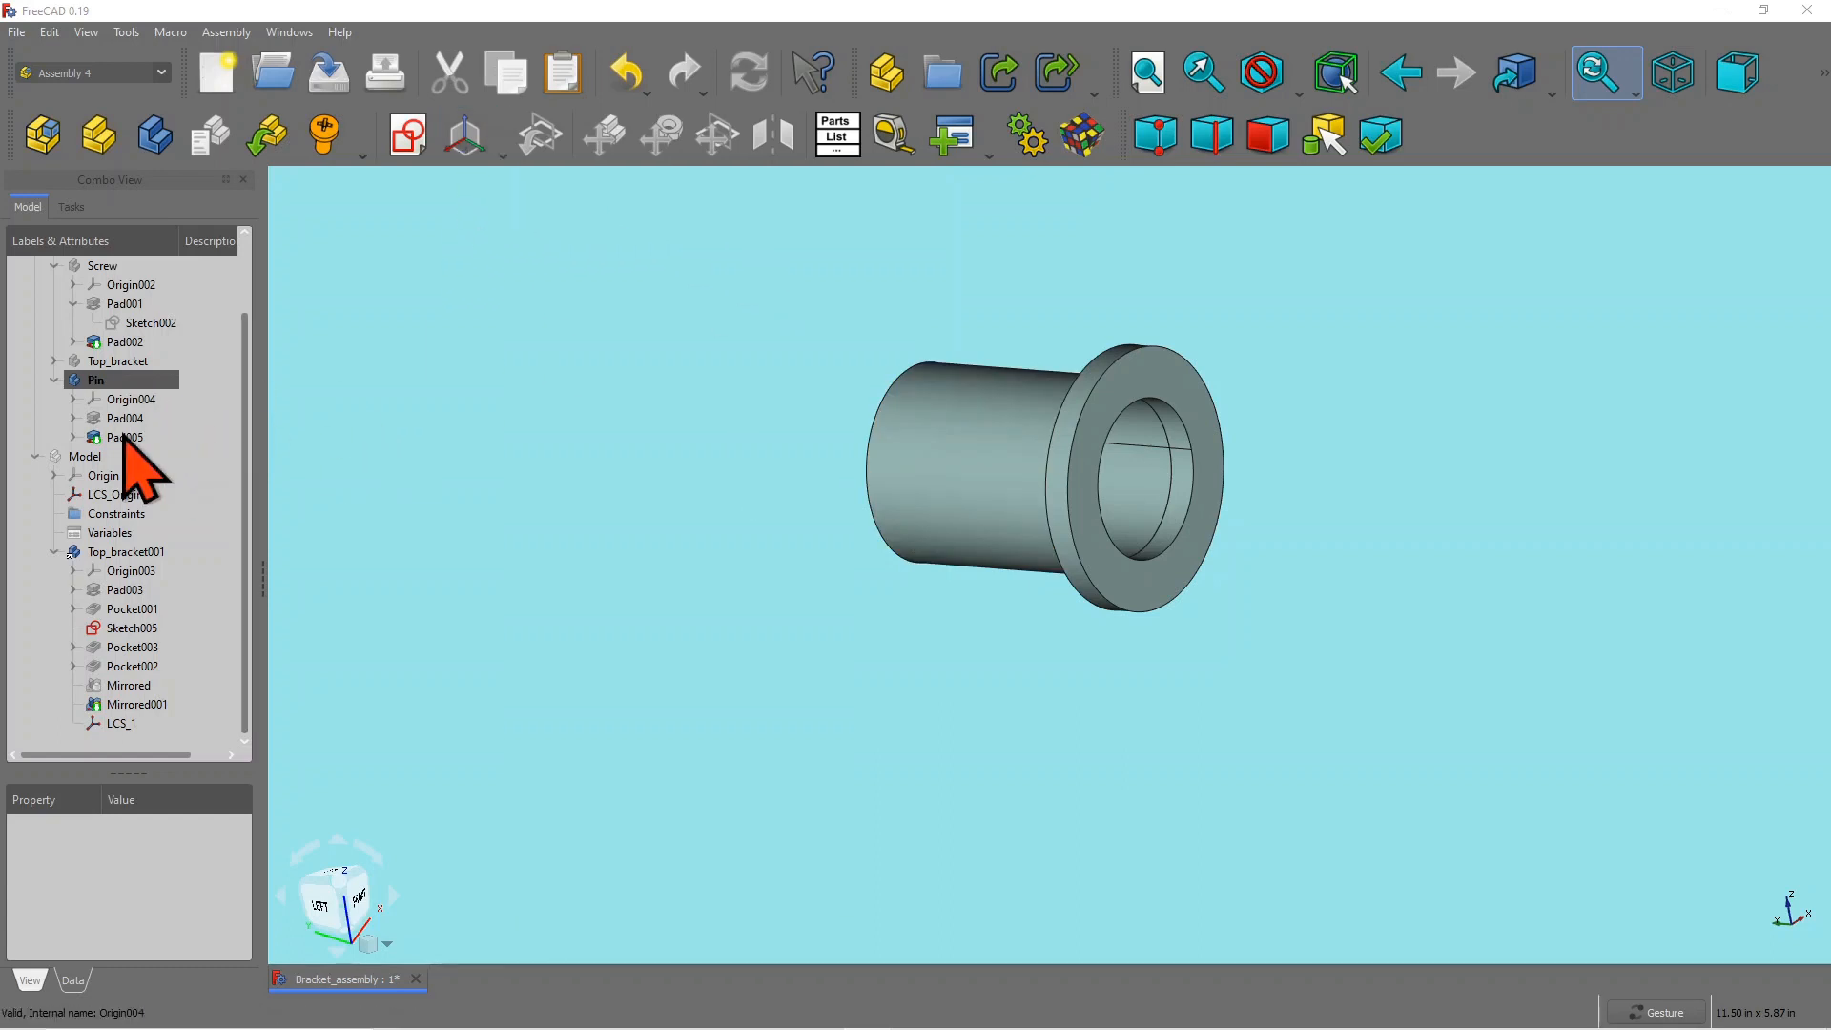
pyautogui.click(95, 382)
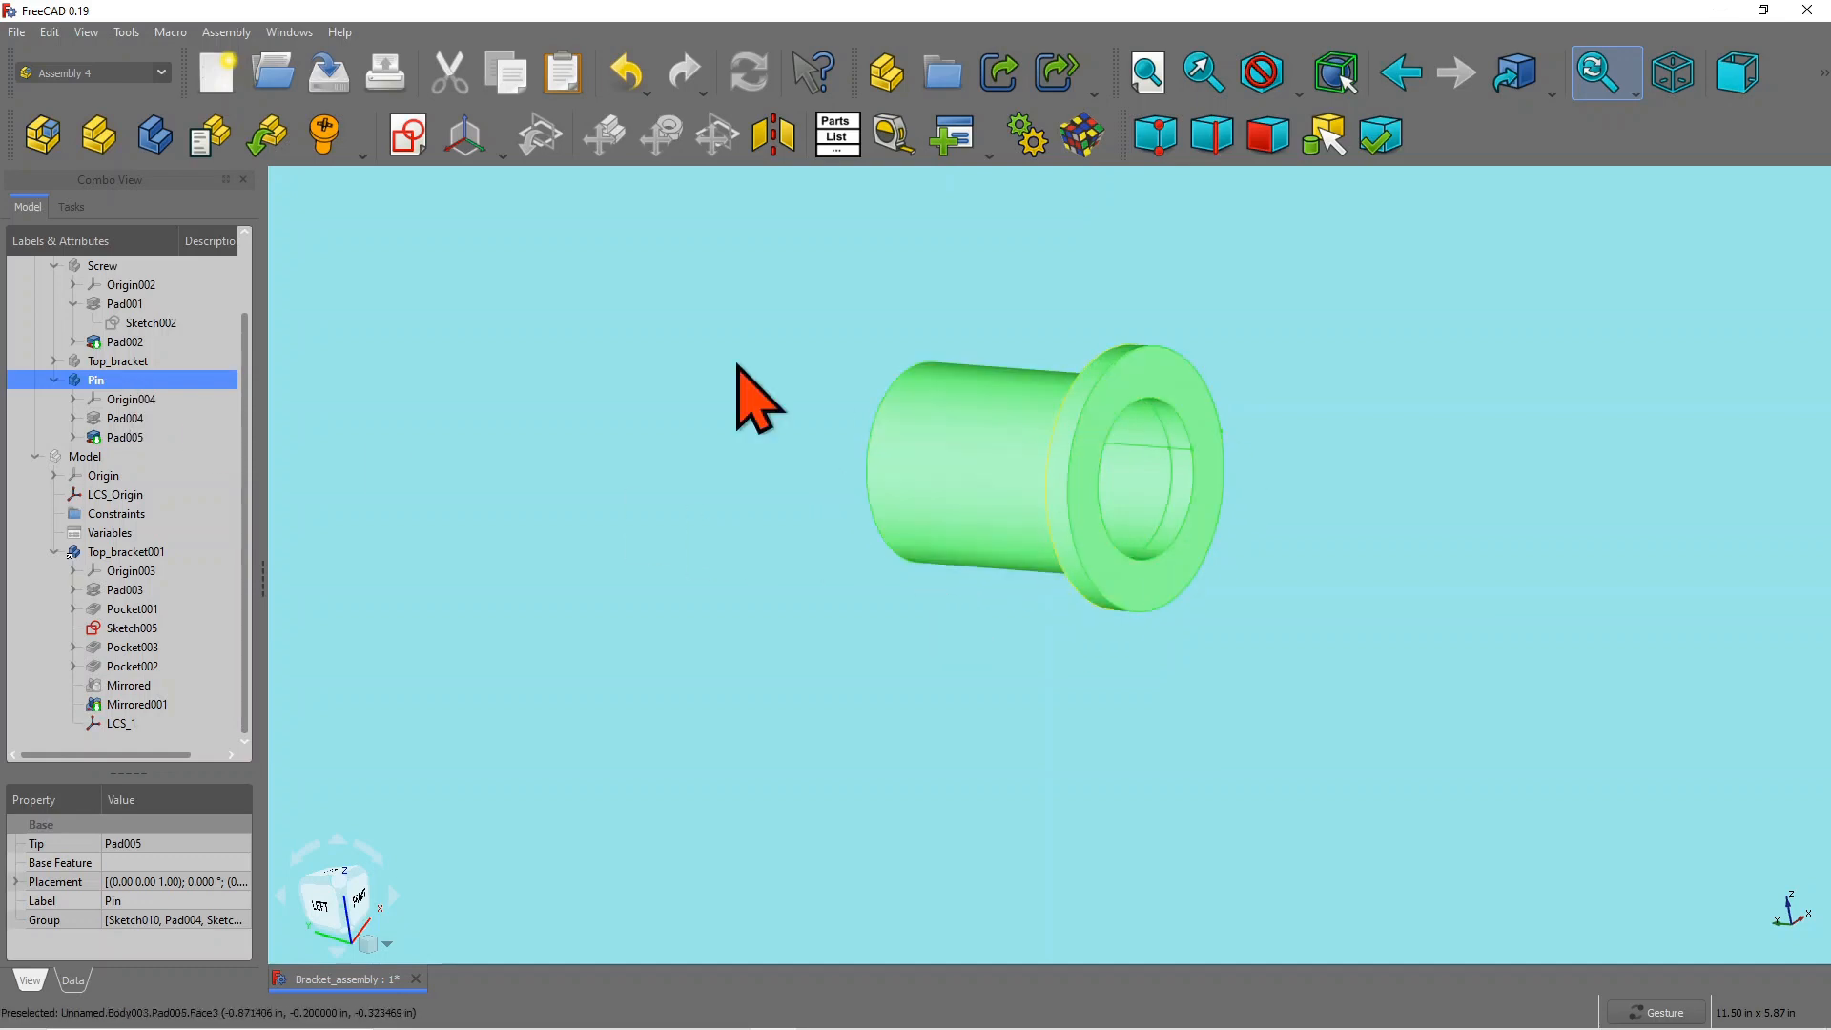
pyautogui.click(502, 143)
pyautogui.click(522, 181)
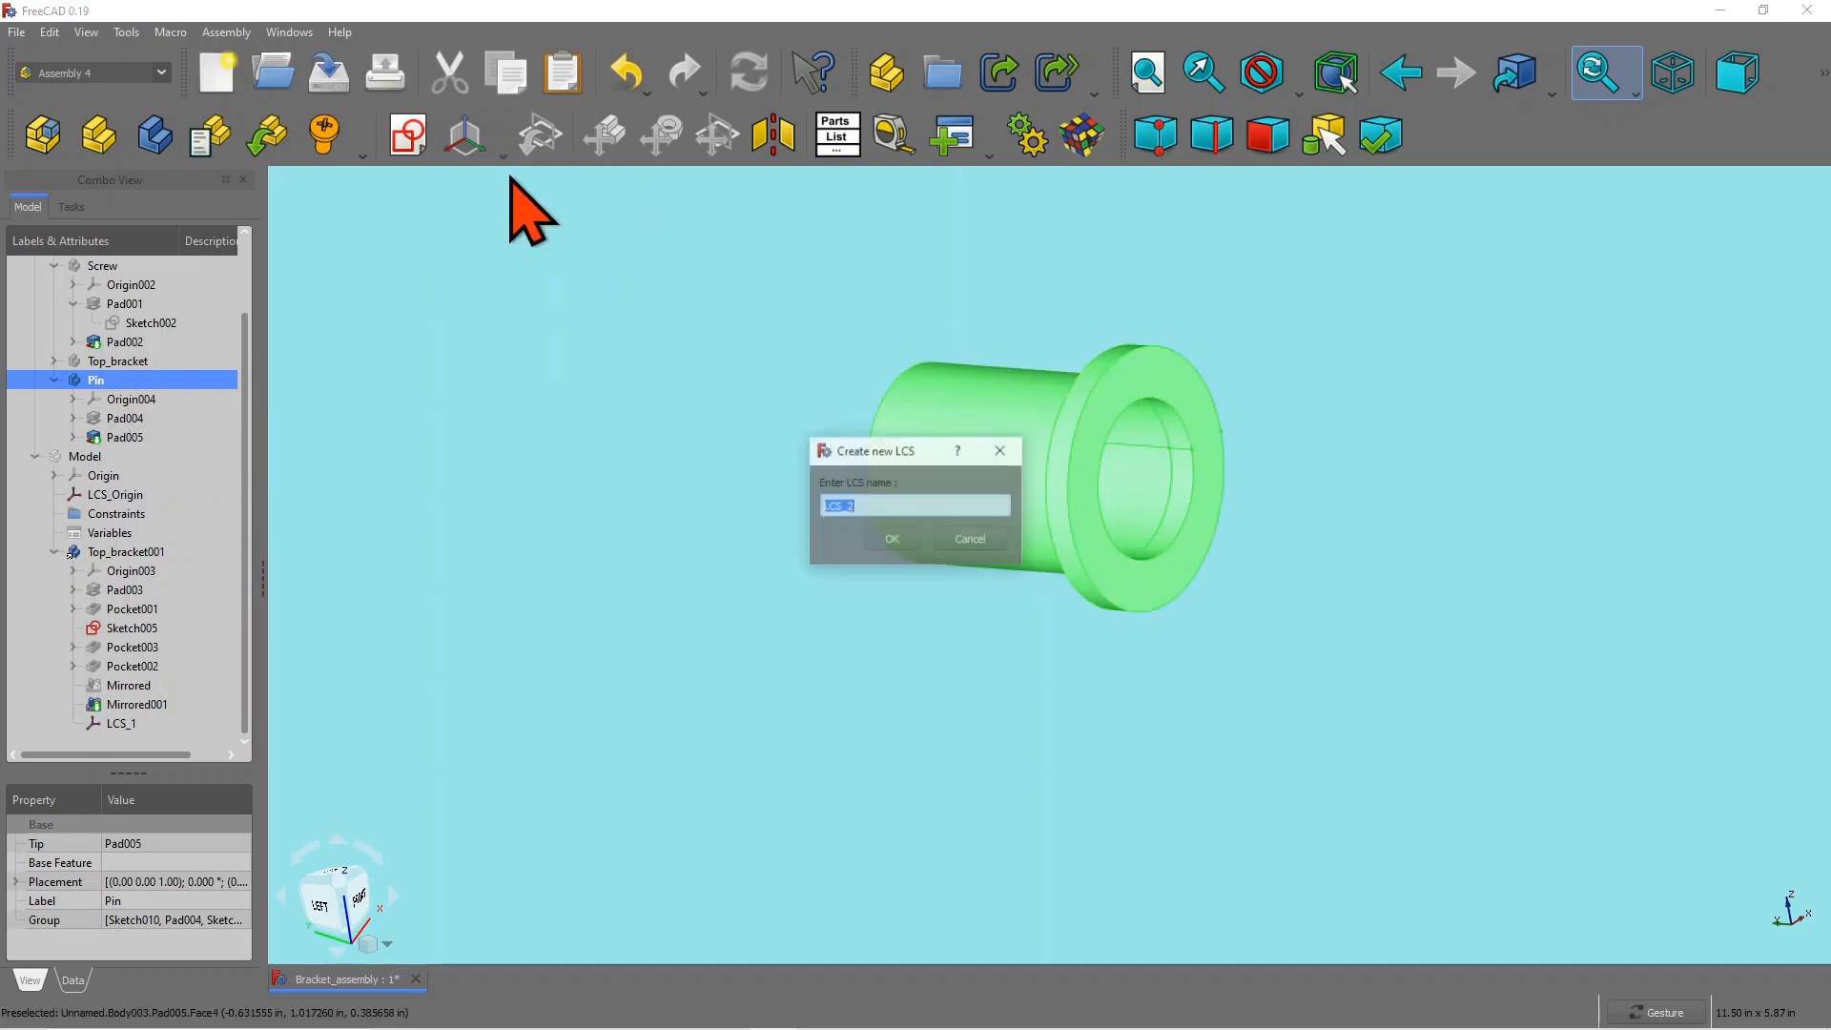
pyautogui.click(892, 540)
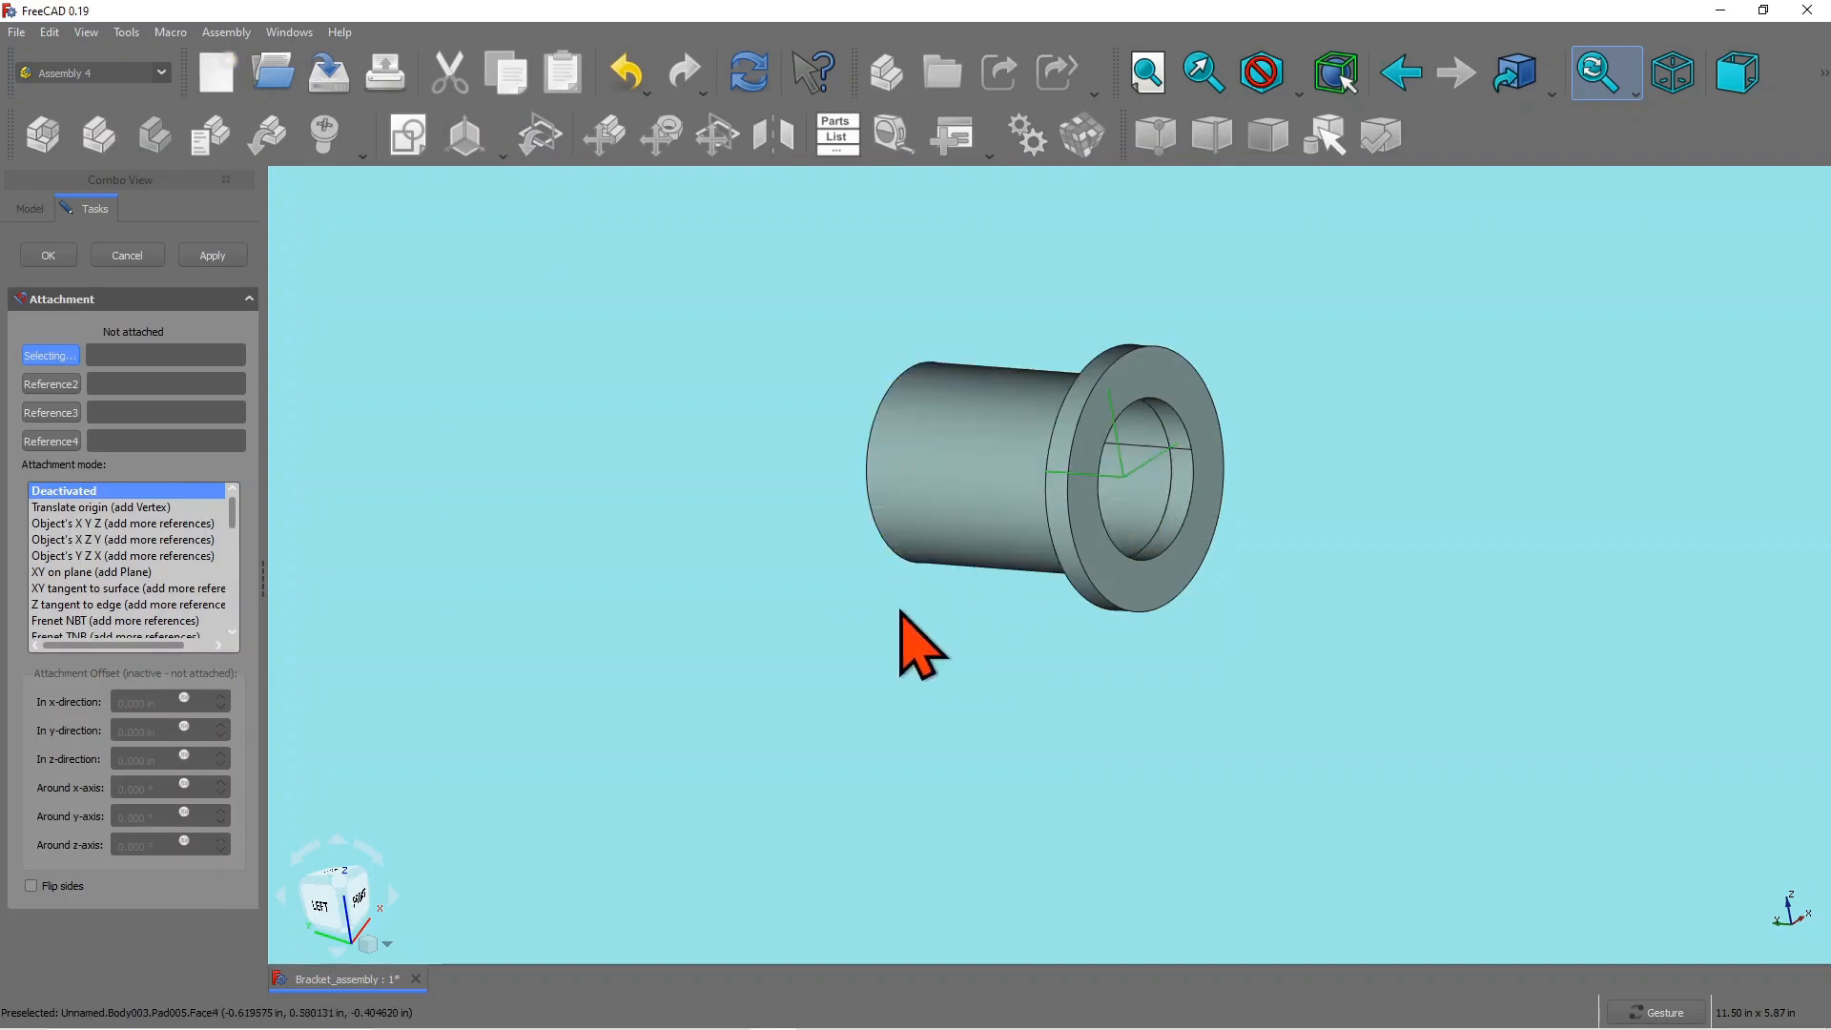
# Step: Attach LCS_2 to the inner ring face of the pin's flange, using the Inertial CS mode
pyautogui.moveTo(899, 633); pyautogui.dragTo(1299, 582)
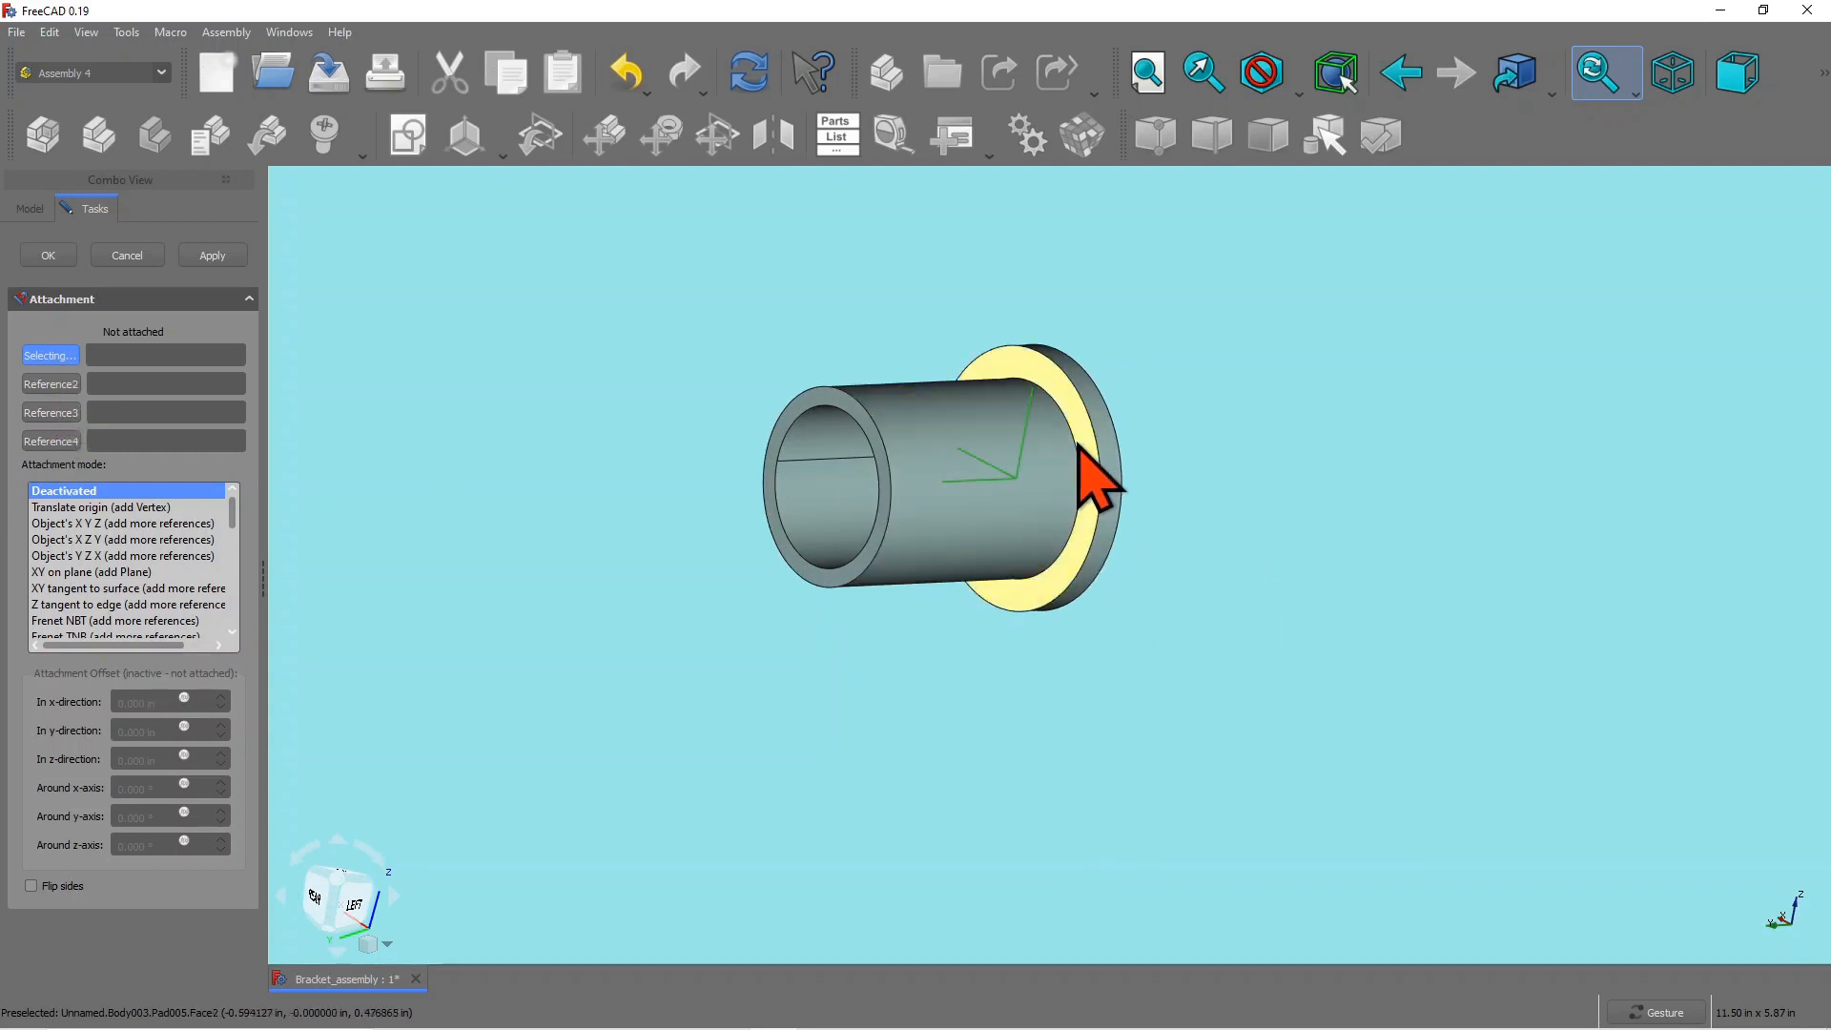
pyautogui.click(1095, 482)
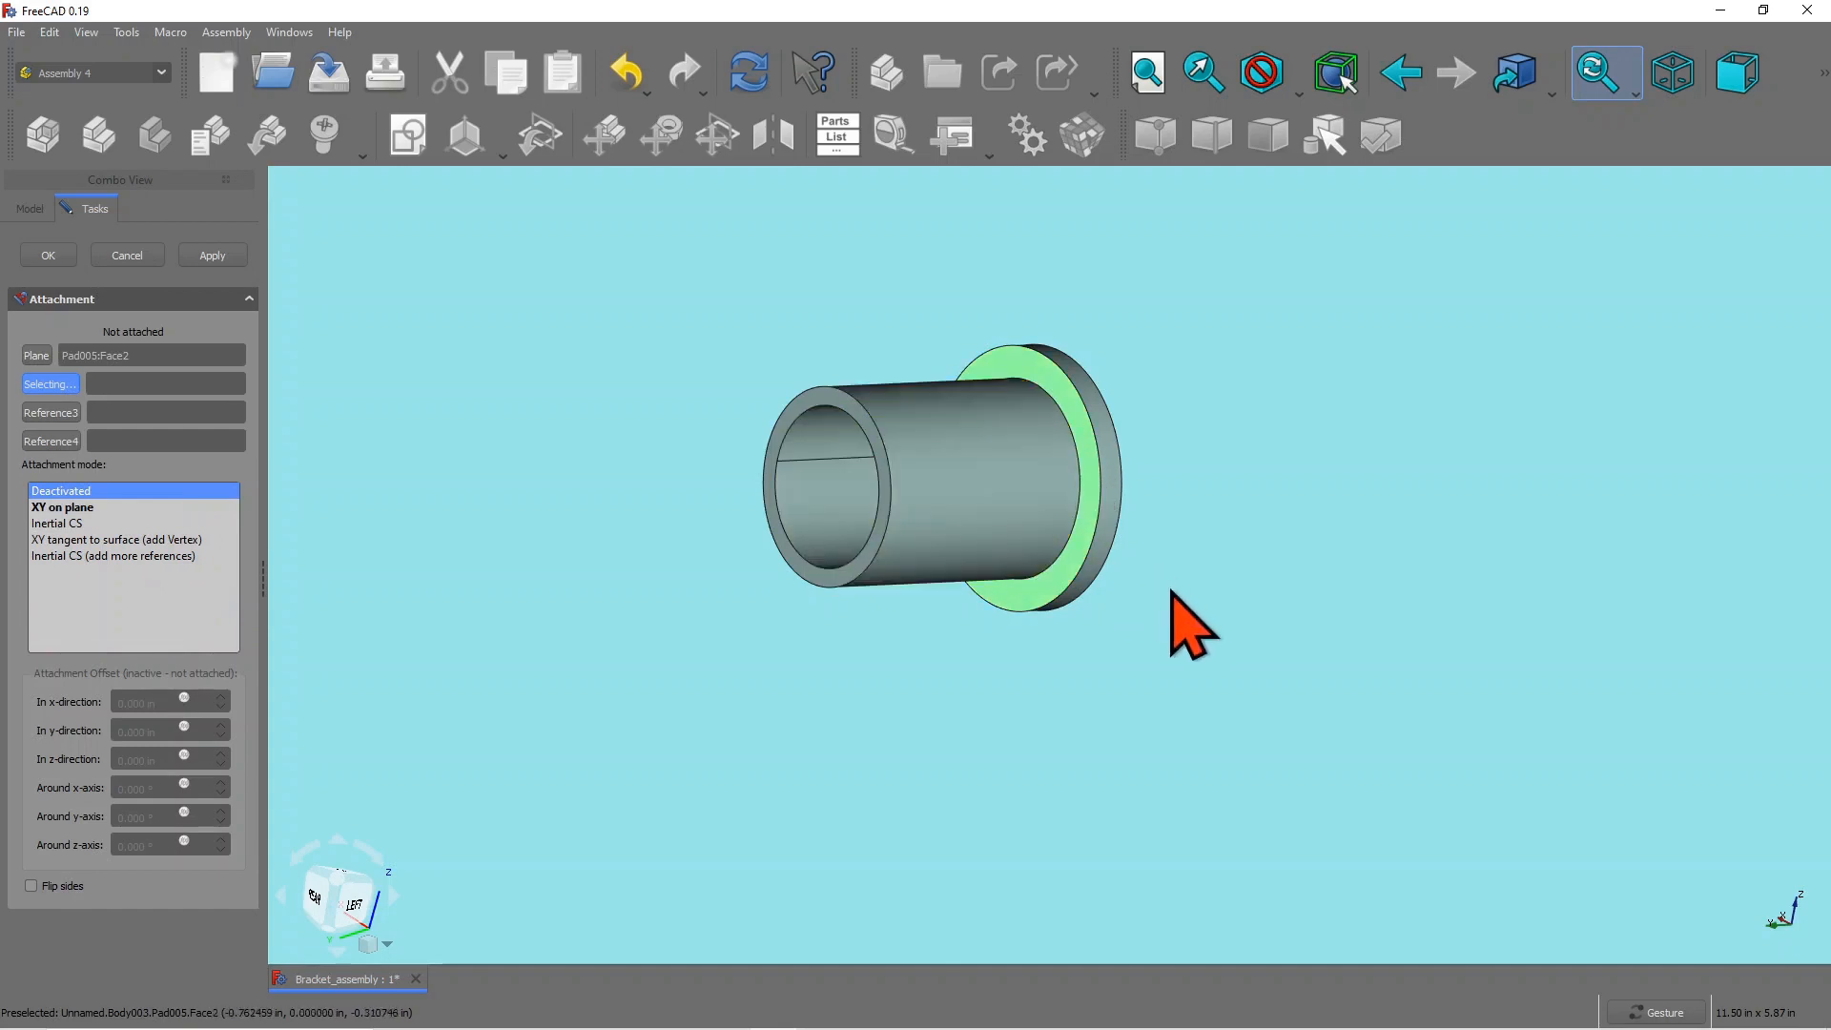
pyautogui.moveTo(1186, 621); pyautogui.dragTo(802, 593)
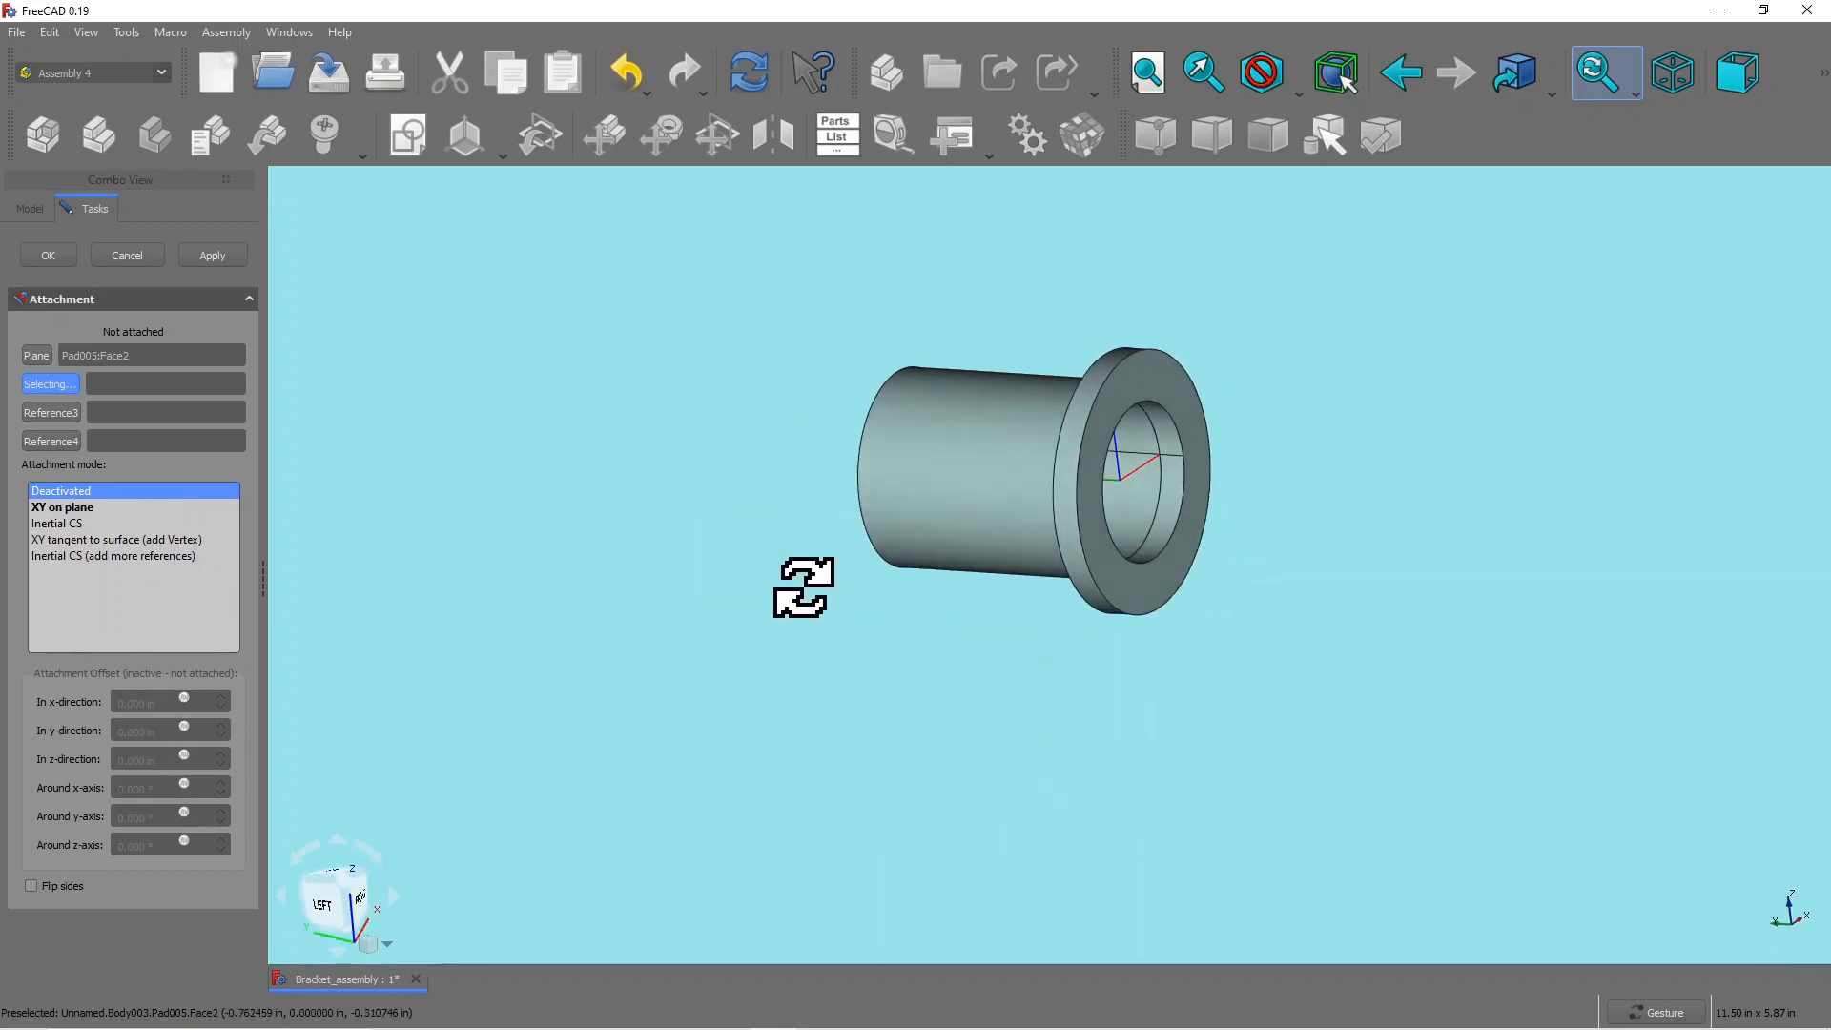
pyautogui.click(71, 524)
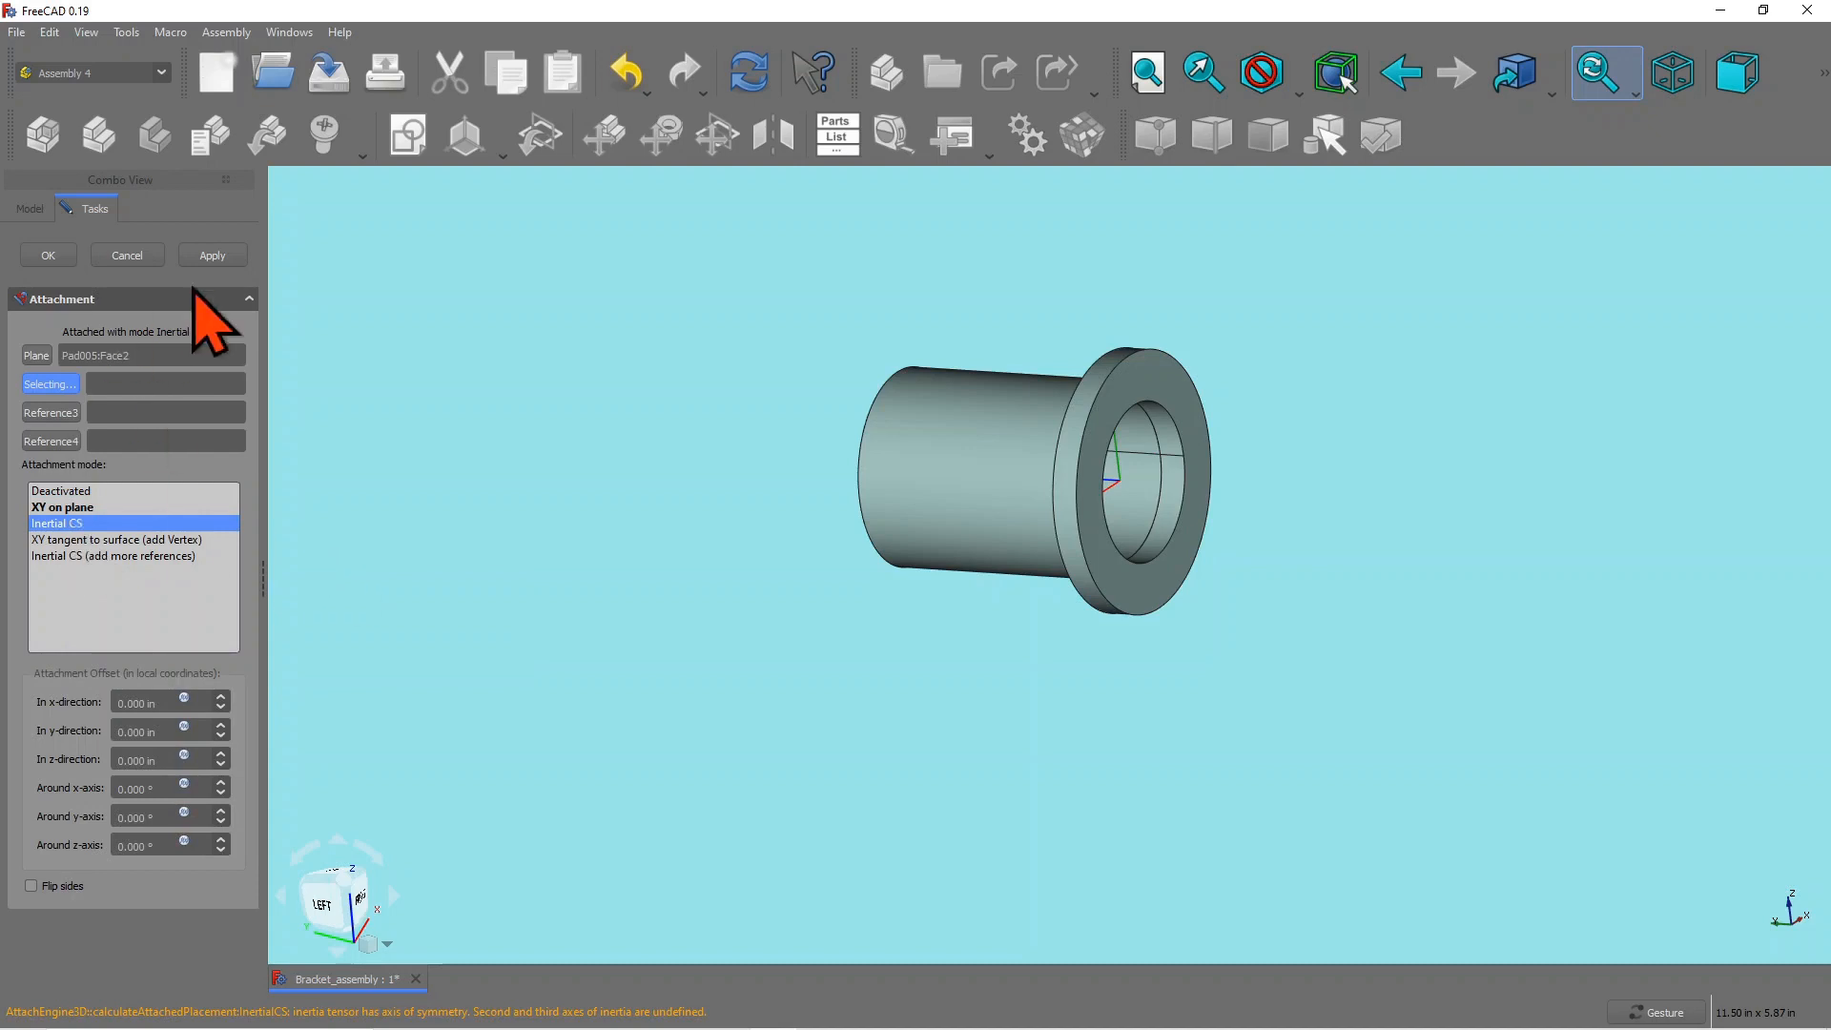
# Step: Rotate LCS_2 by -90° around its y-axis, accept the attachment and recompute the document
pyautogui.moveTo(1291, 662); pyautogui.dragTo(838, 581)
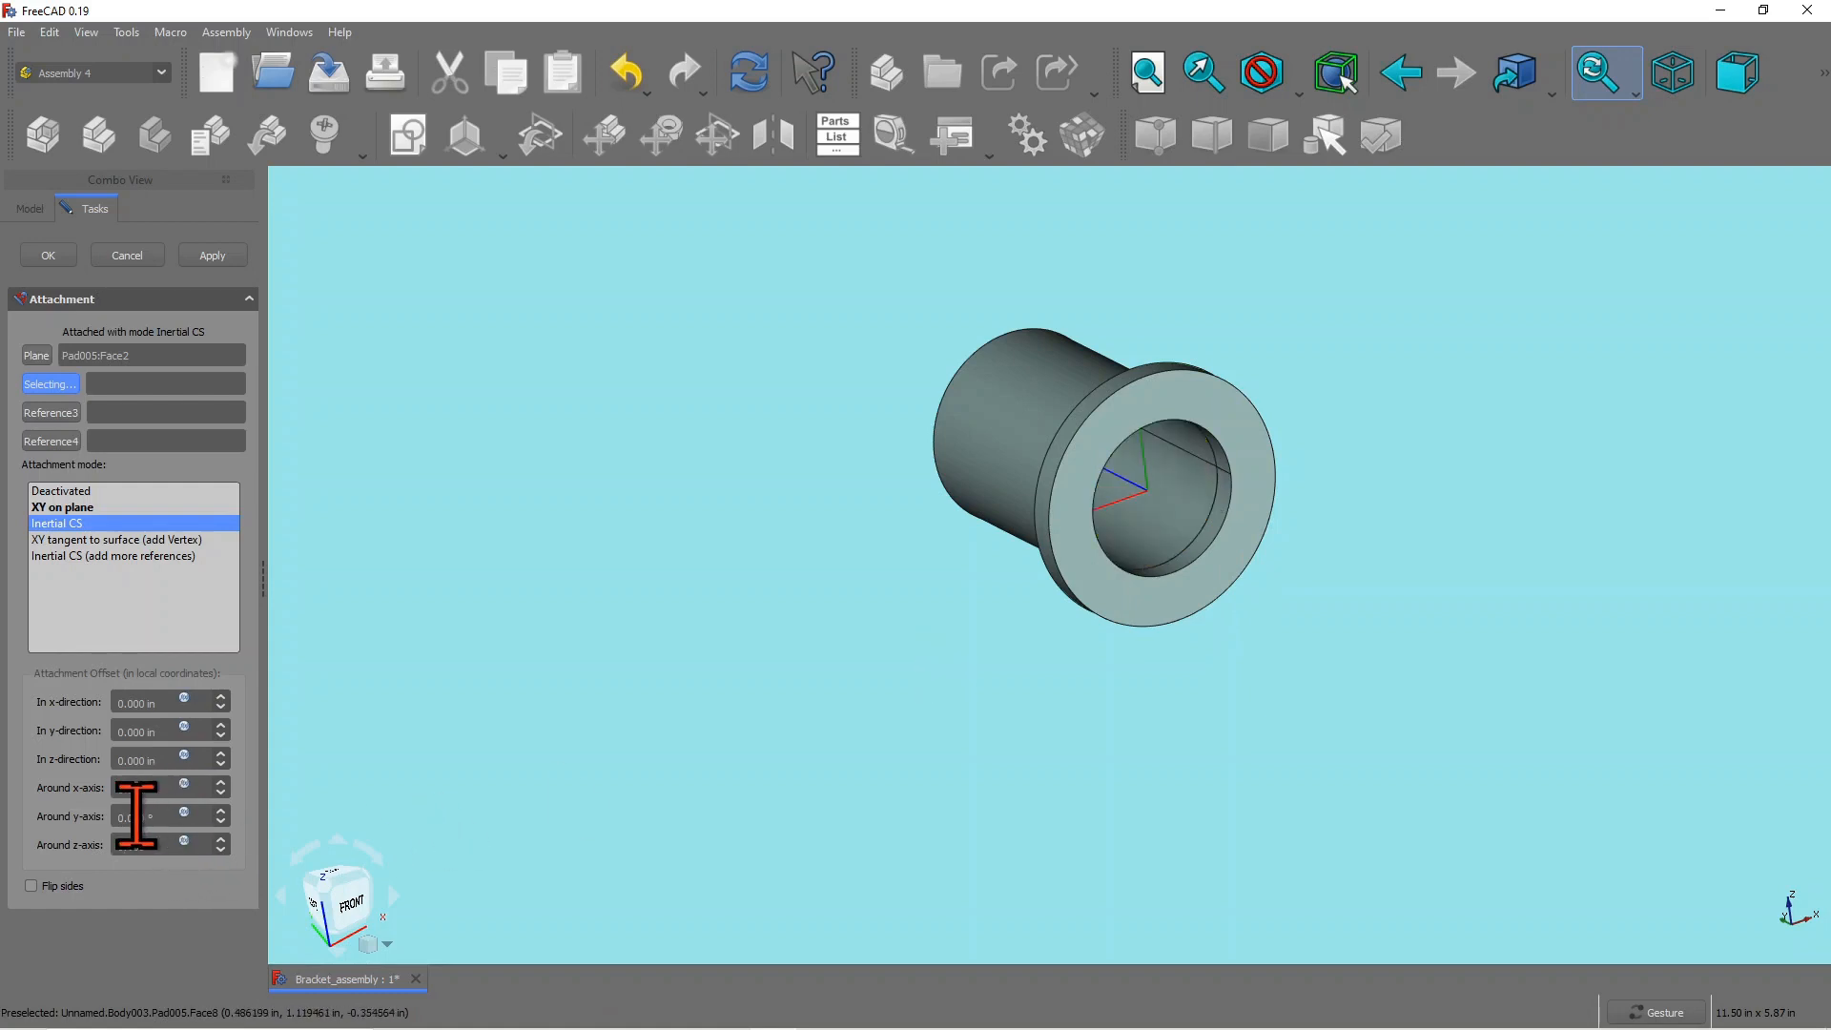
pyautogui.click(207, 814)
pyautogui.write('9')
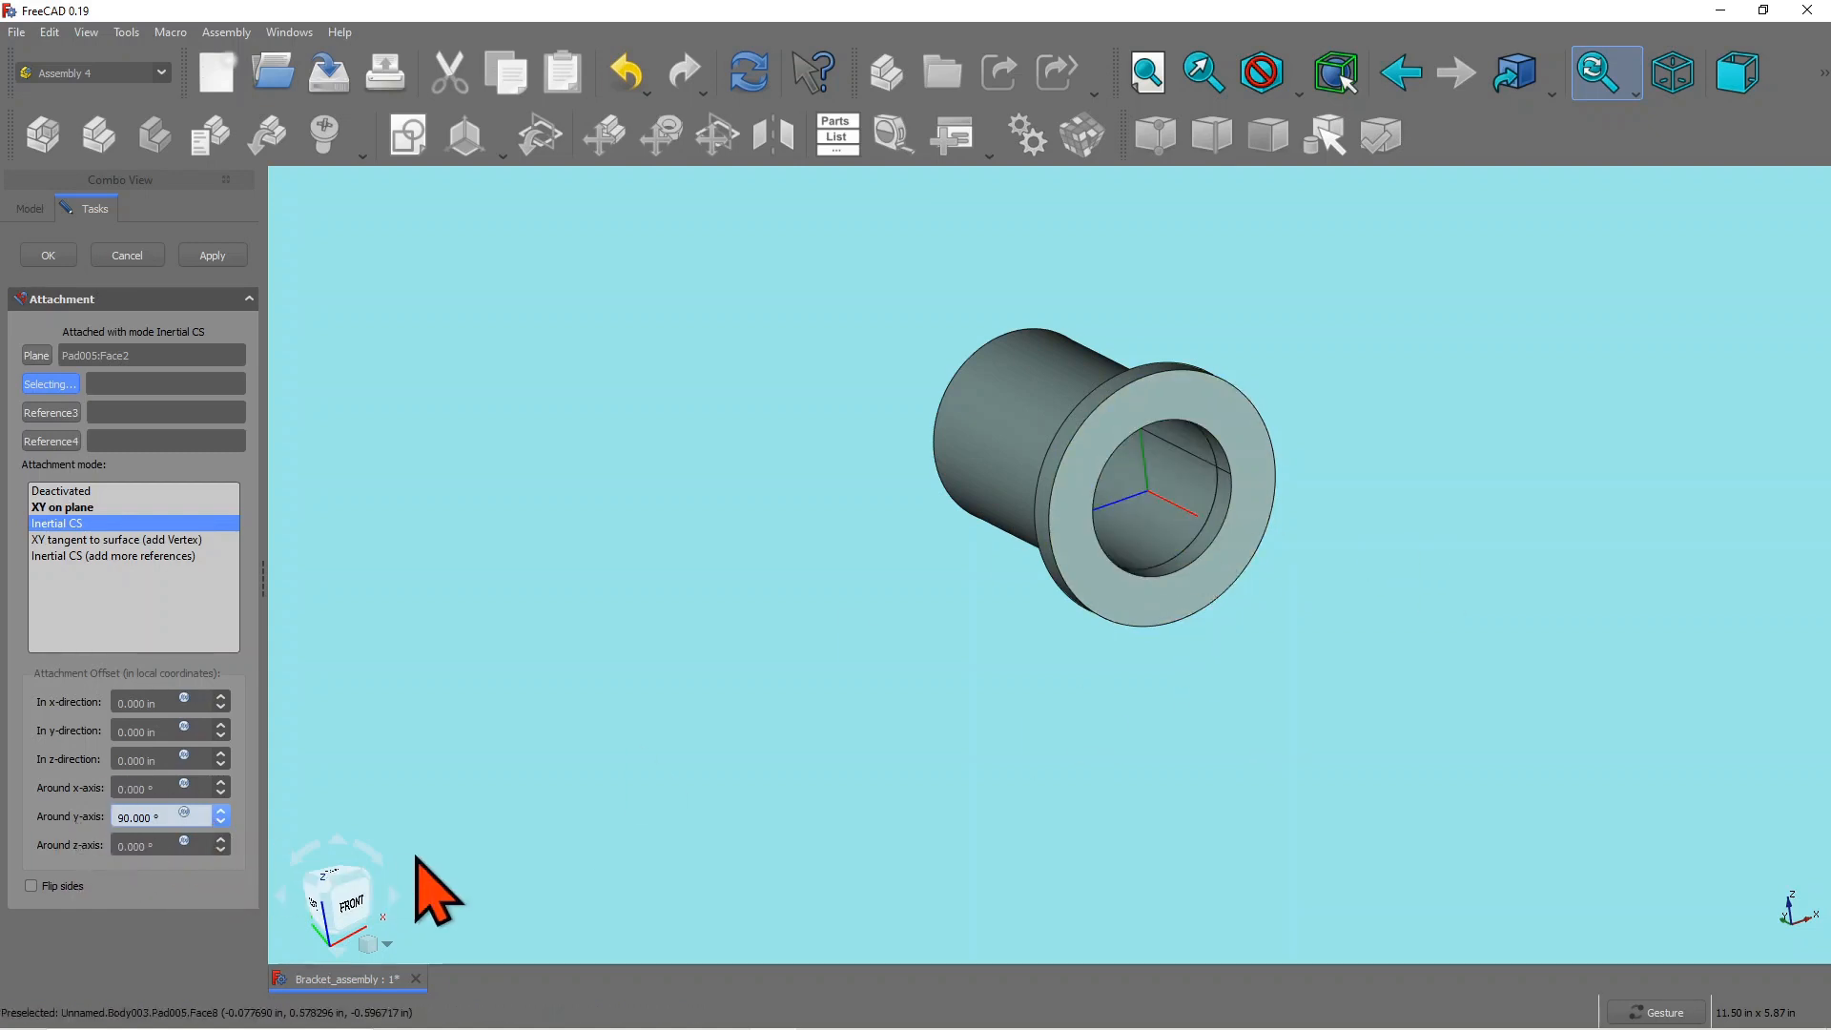
pyautogui.write('-')
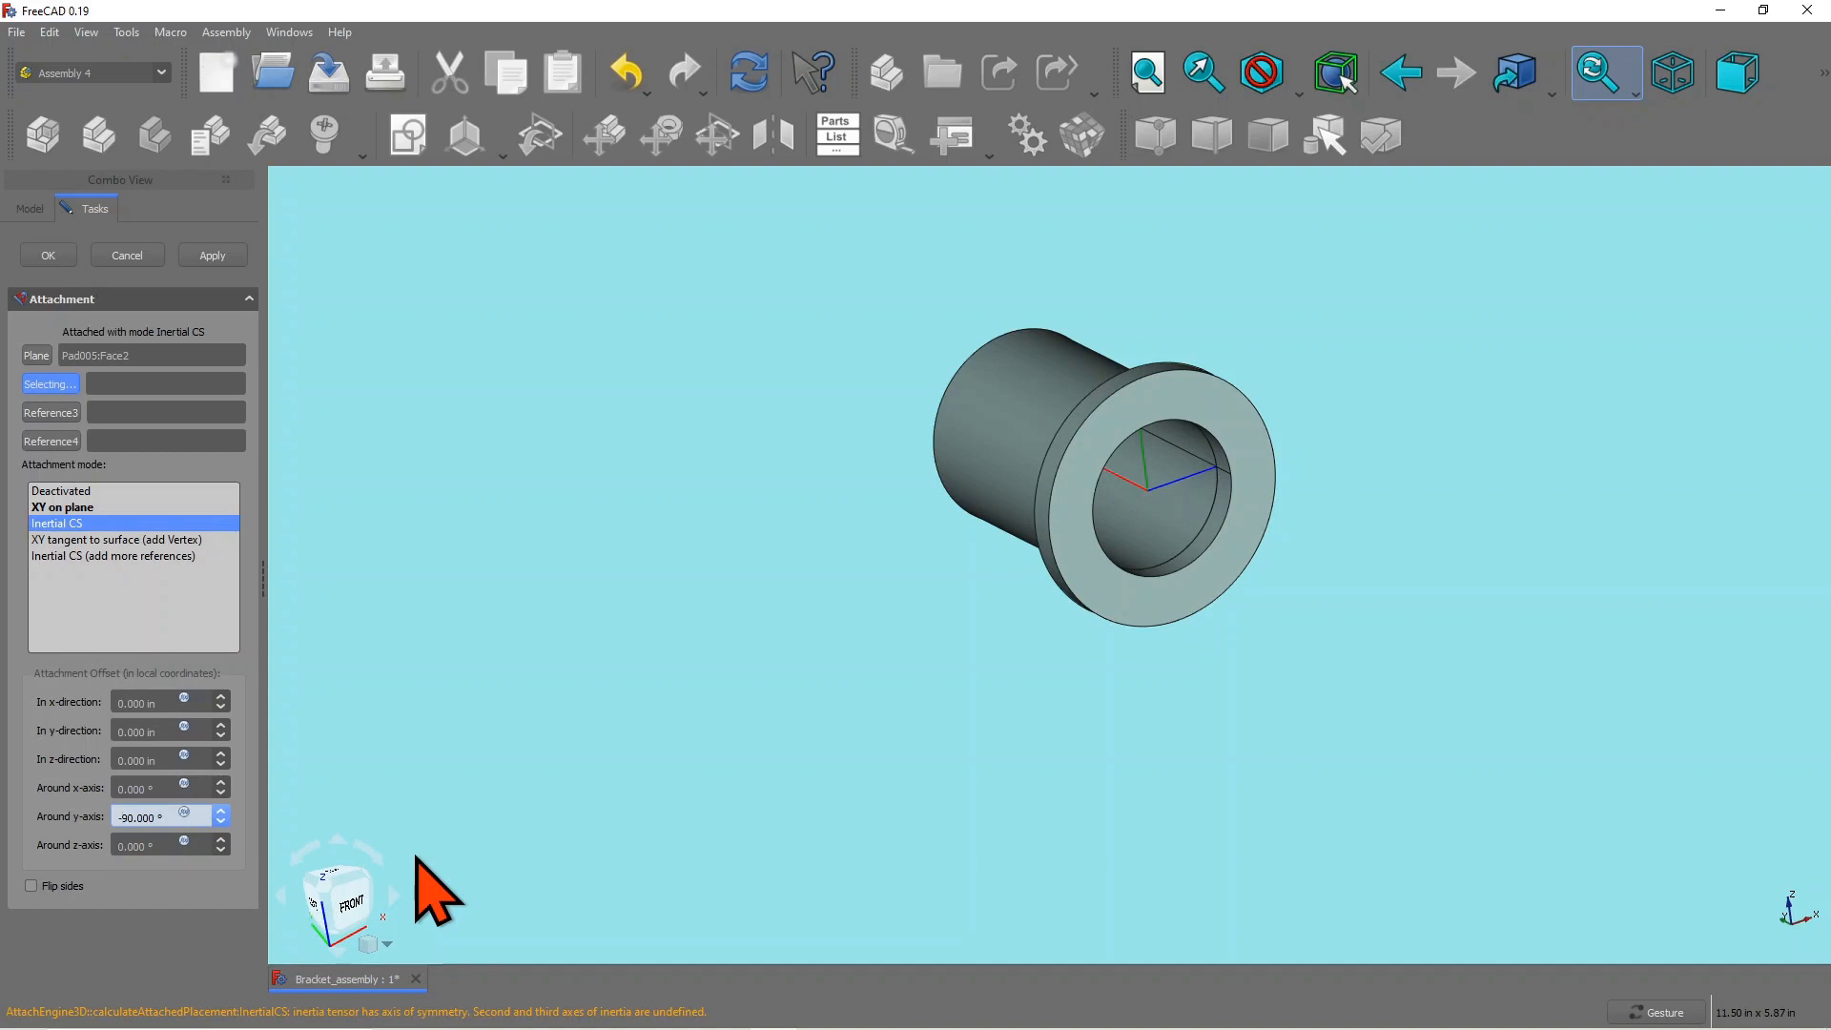
pyautogui.click(187, 935)
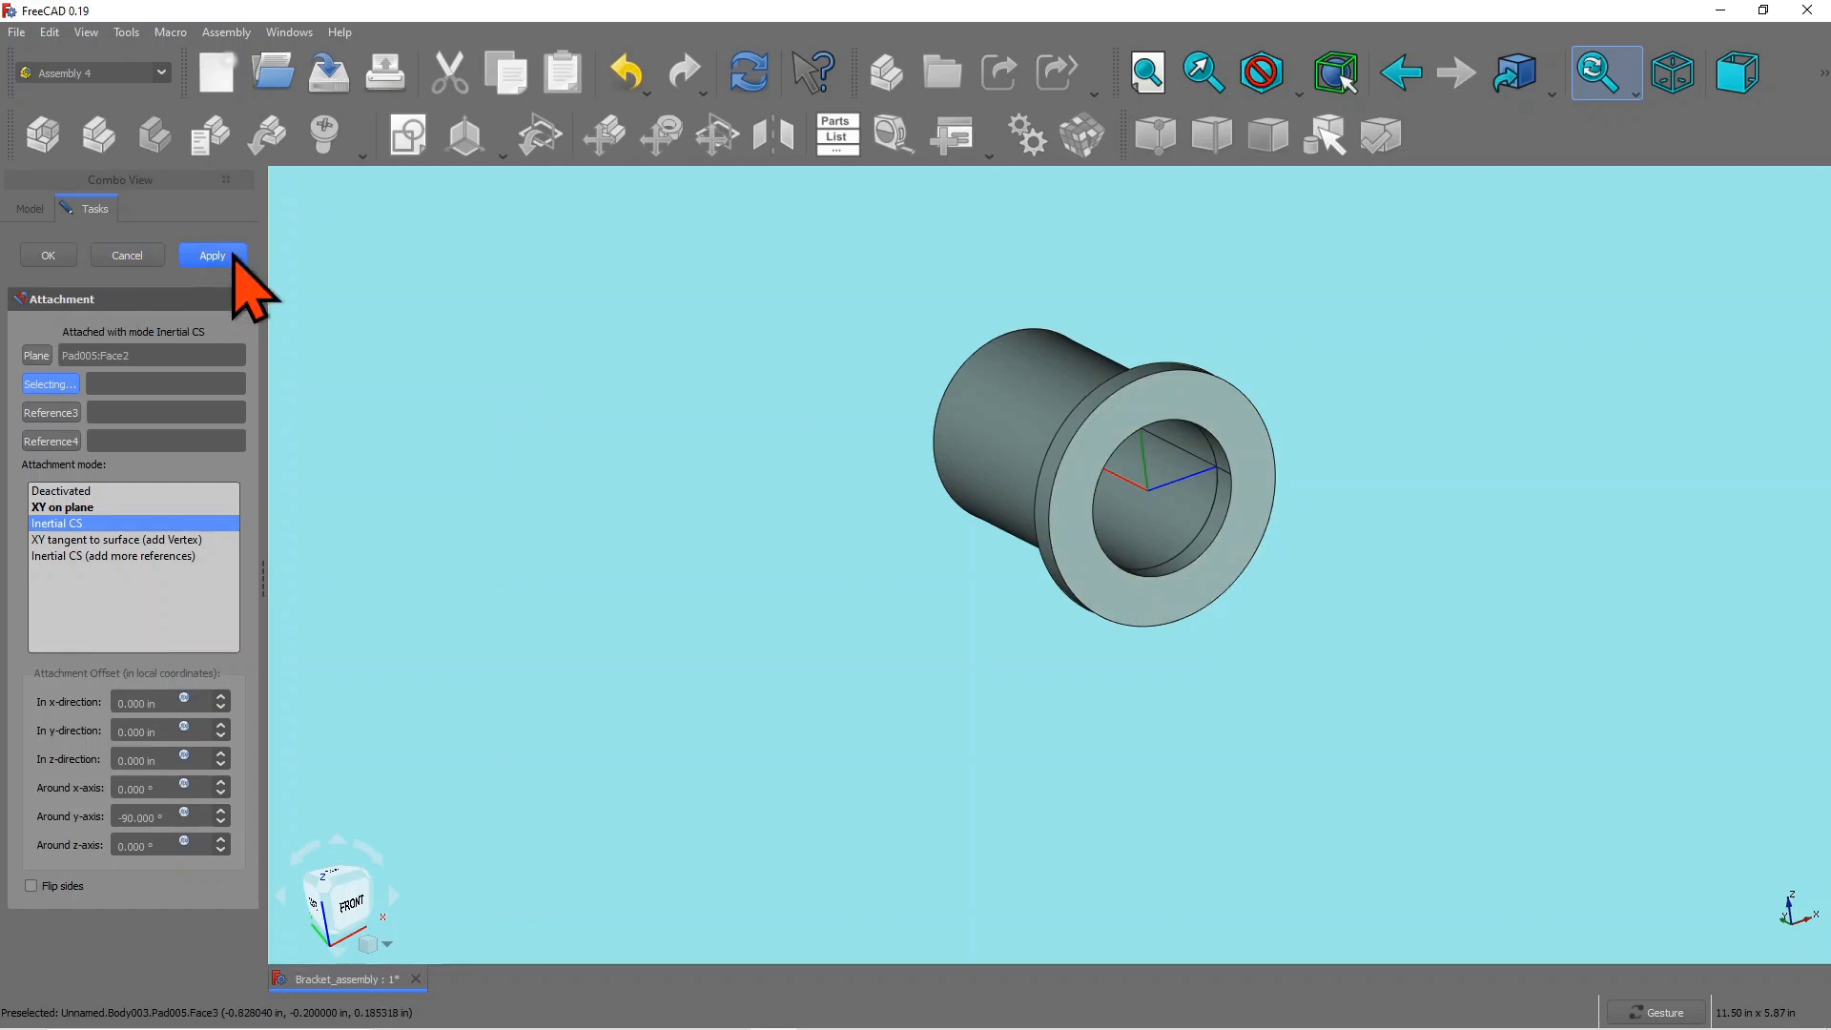
pyautogui.click(49, 255)
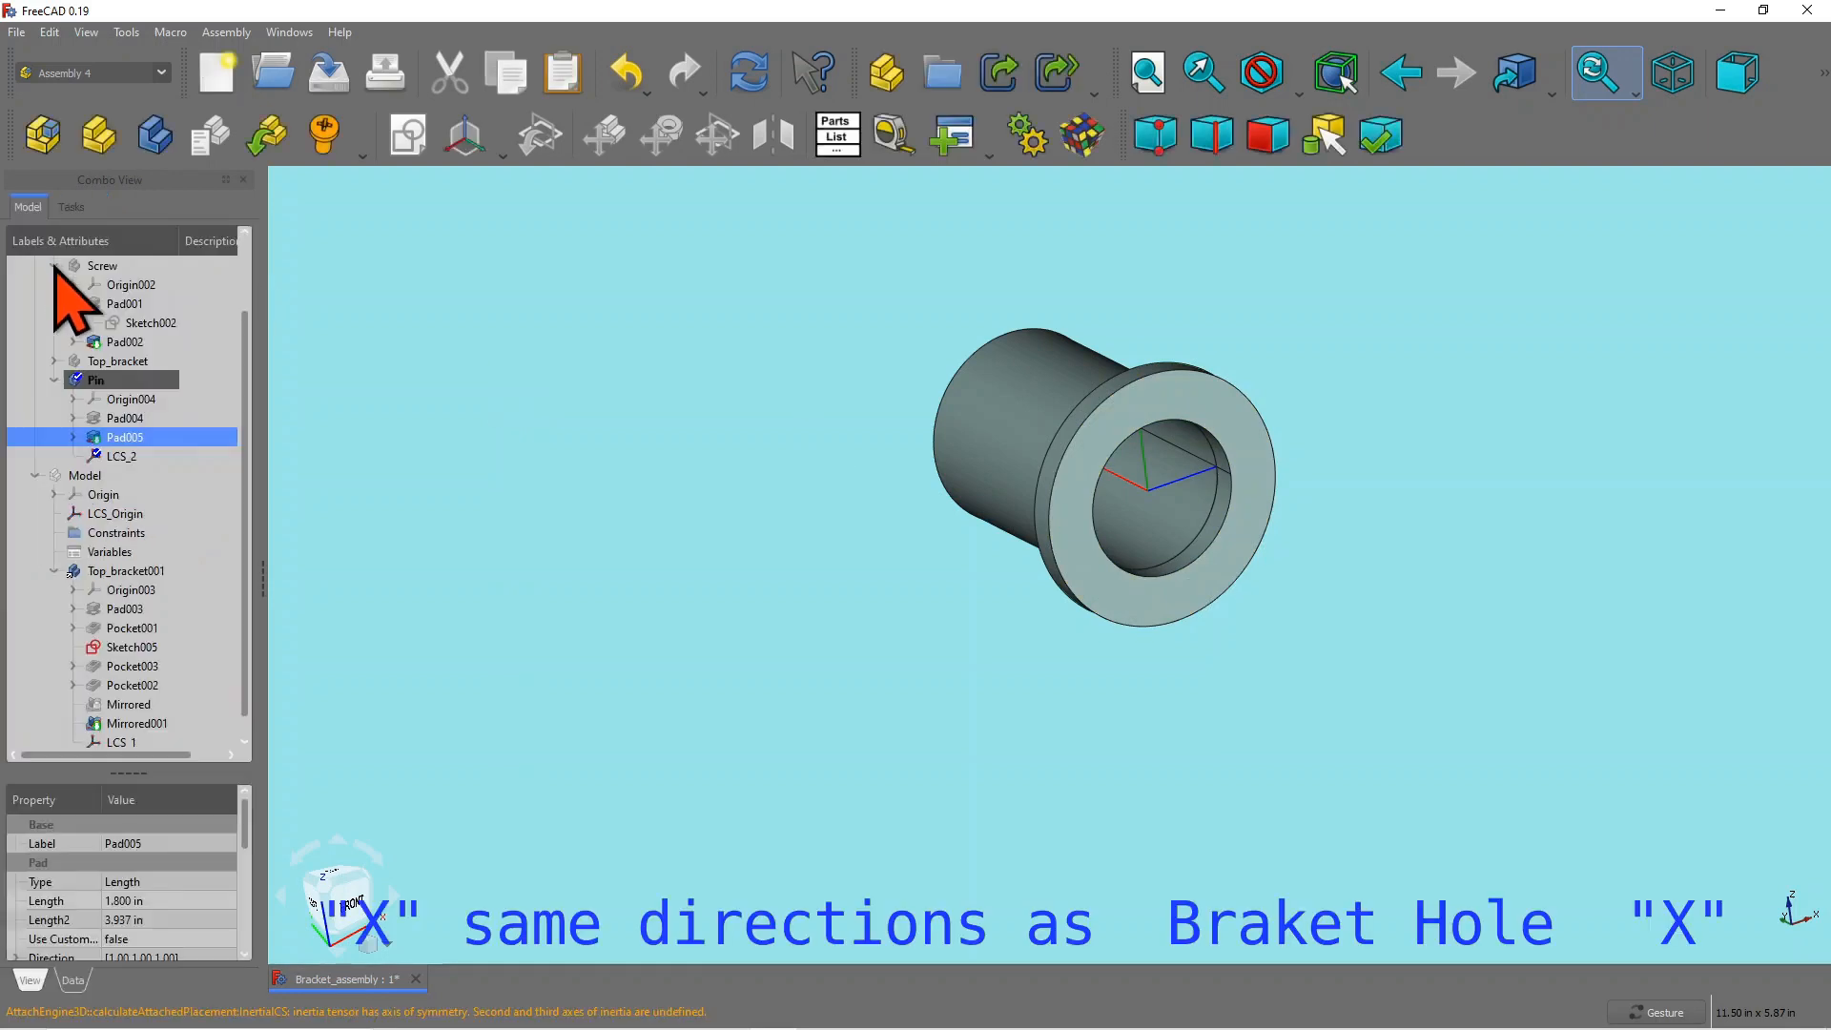
pyautogui.moveTo(1185, 710)
pyautogui.mouseDown()
pyautogui.moveTo(1328, 669)
pyautogui.moveTo(1522, 679)
pyautogui.moveTo(1214, 711)
pyautogui.moveTo(1186, 678)
pyautogui.moveTo(1459, 642)
pyautogui.moveTo(1461, 689)
pyautogui.moveTo(1217, 721)
pyautogui.mouseUp()
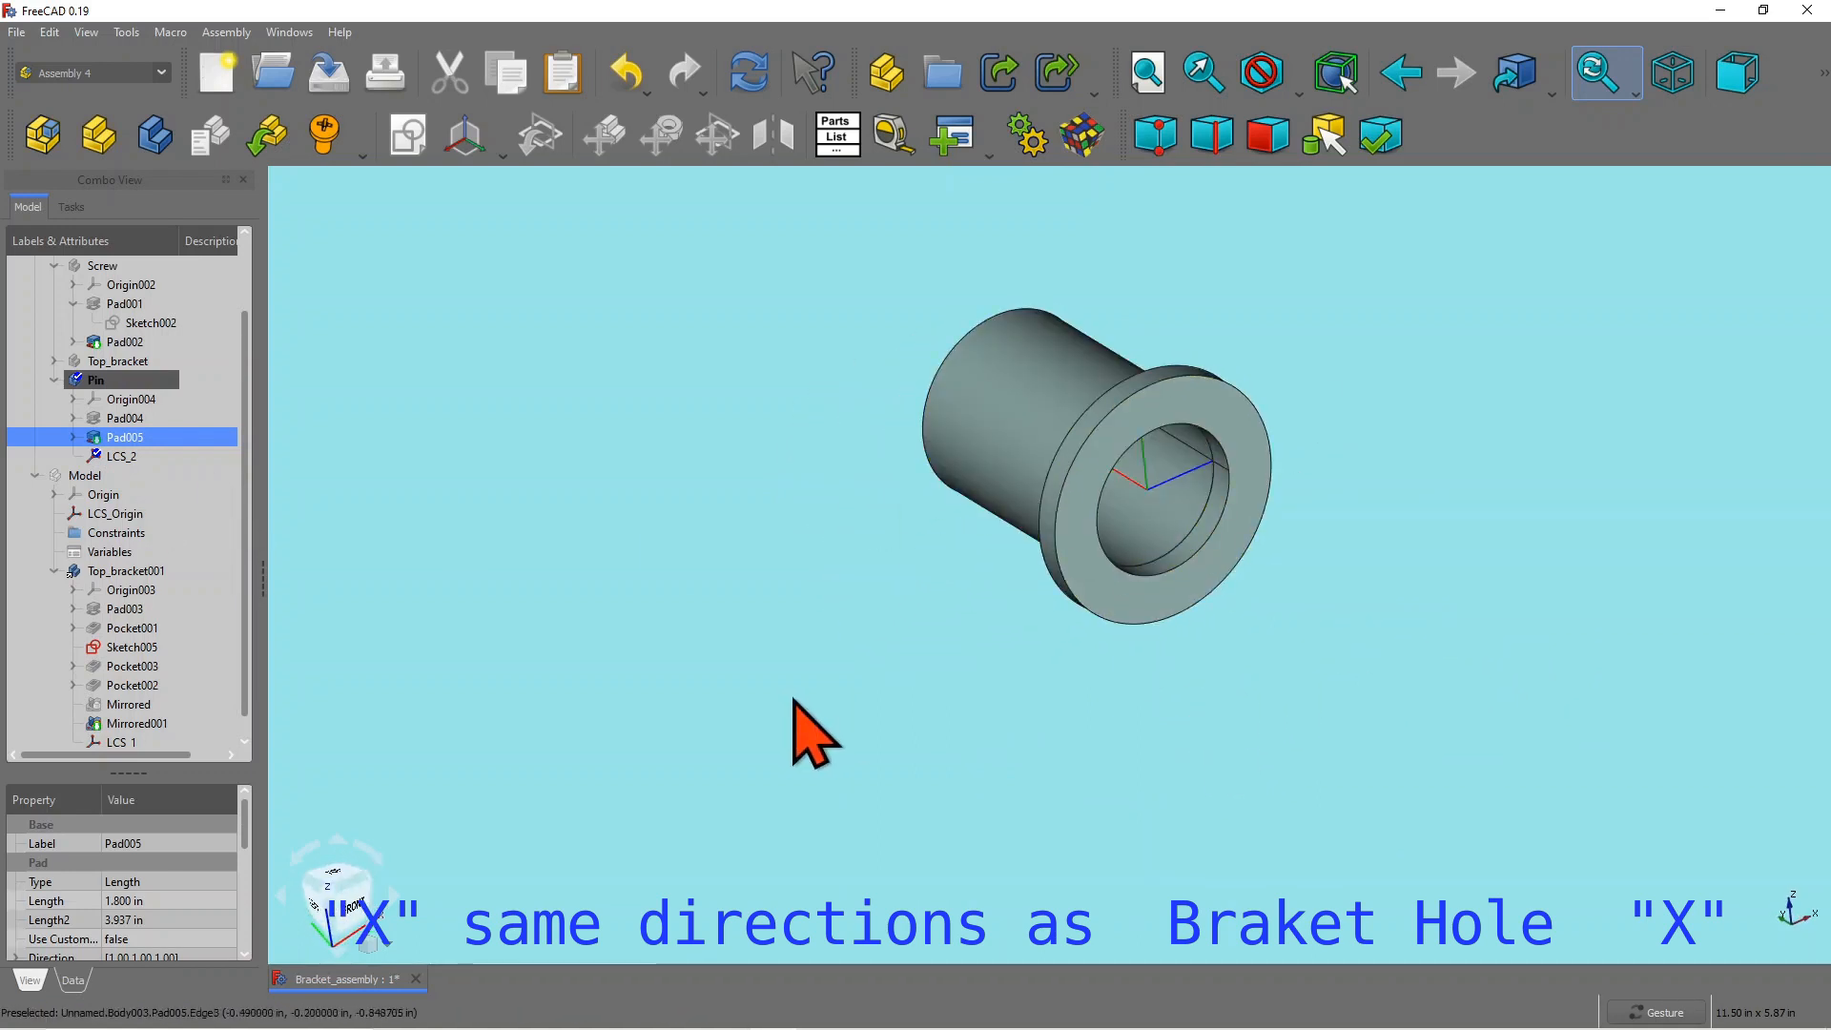
pyautogui.click(749, 83)
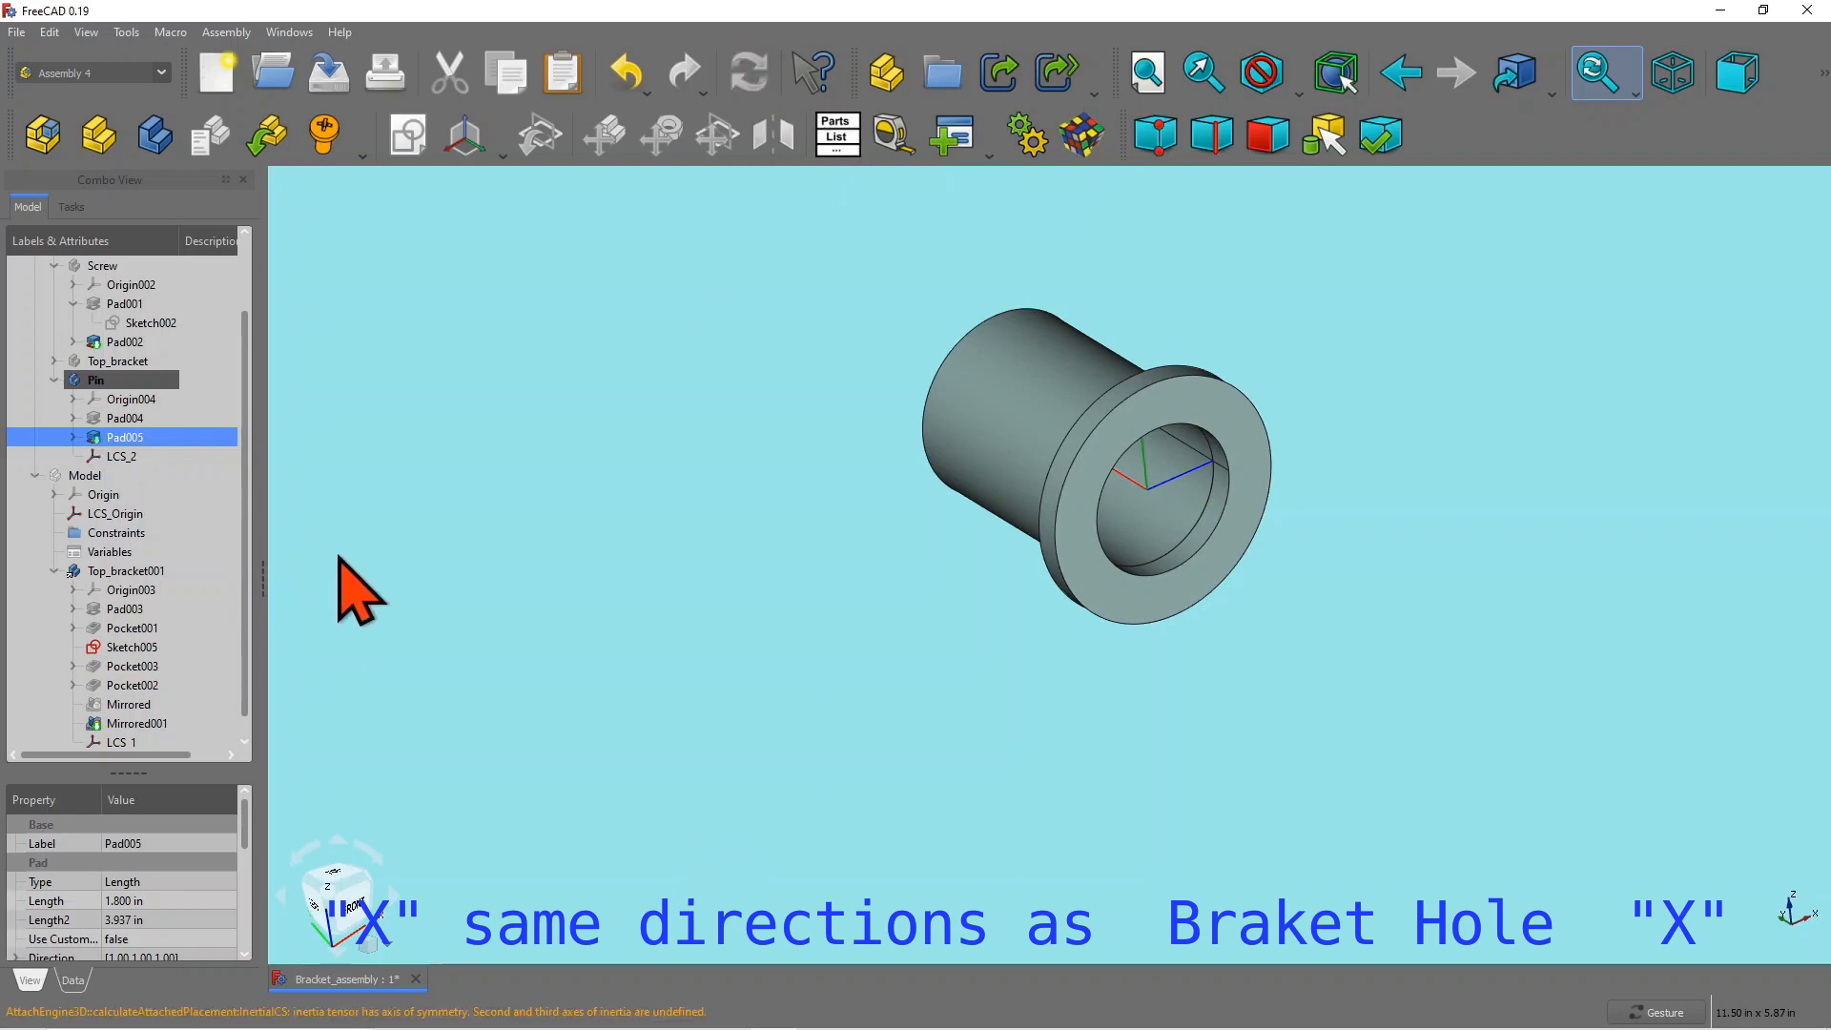
# Step: Show the Model assembly again and view the linked top bracket together with the pin
pyautogui.click(96, 475)
pyautogui.press('space')
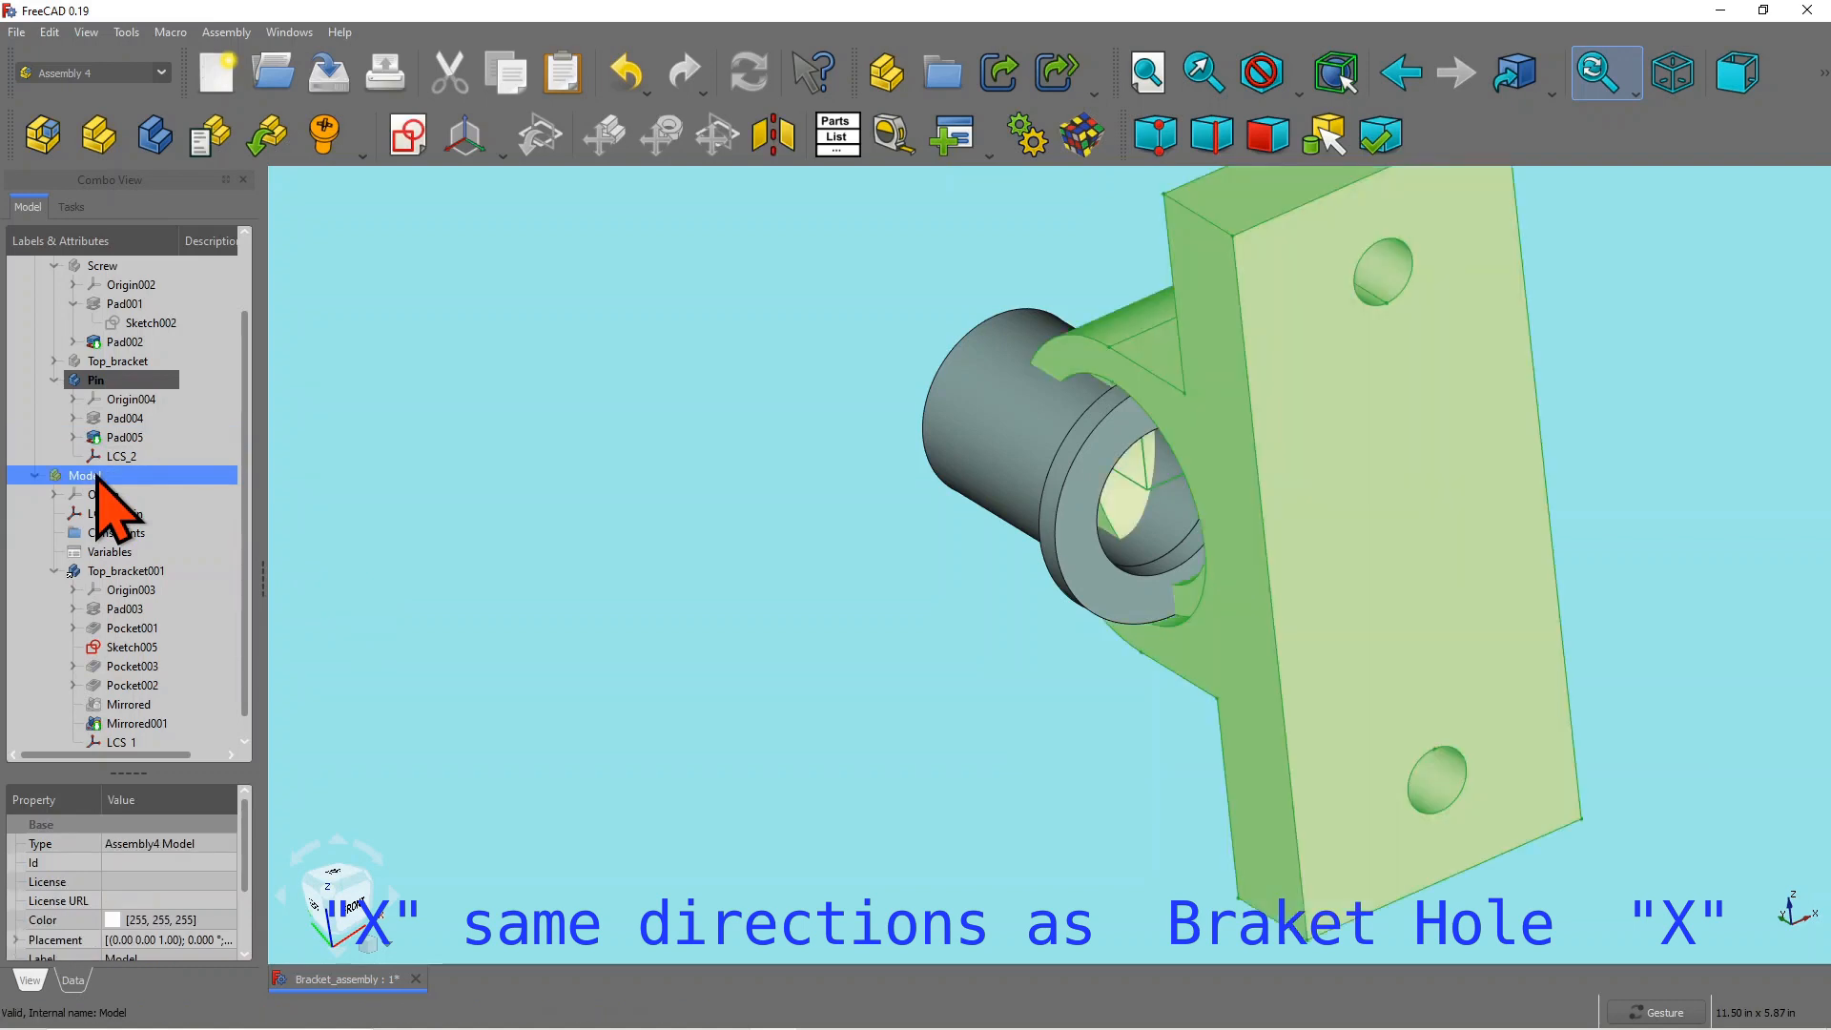
pyautogui.moveTo(704, 575); pyautogui.dragTo(1326, 525)
pyautogui.scroll(-2, 634, 621)
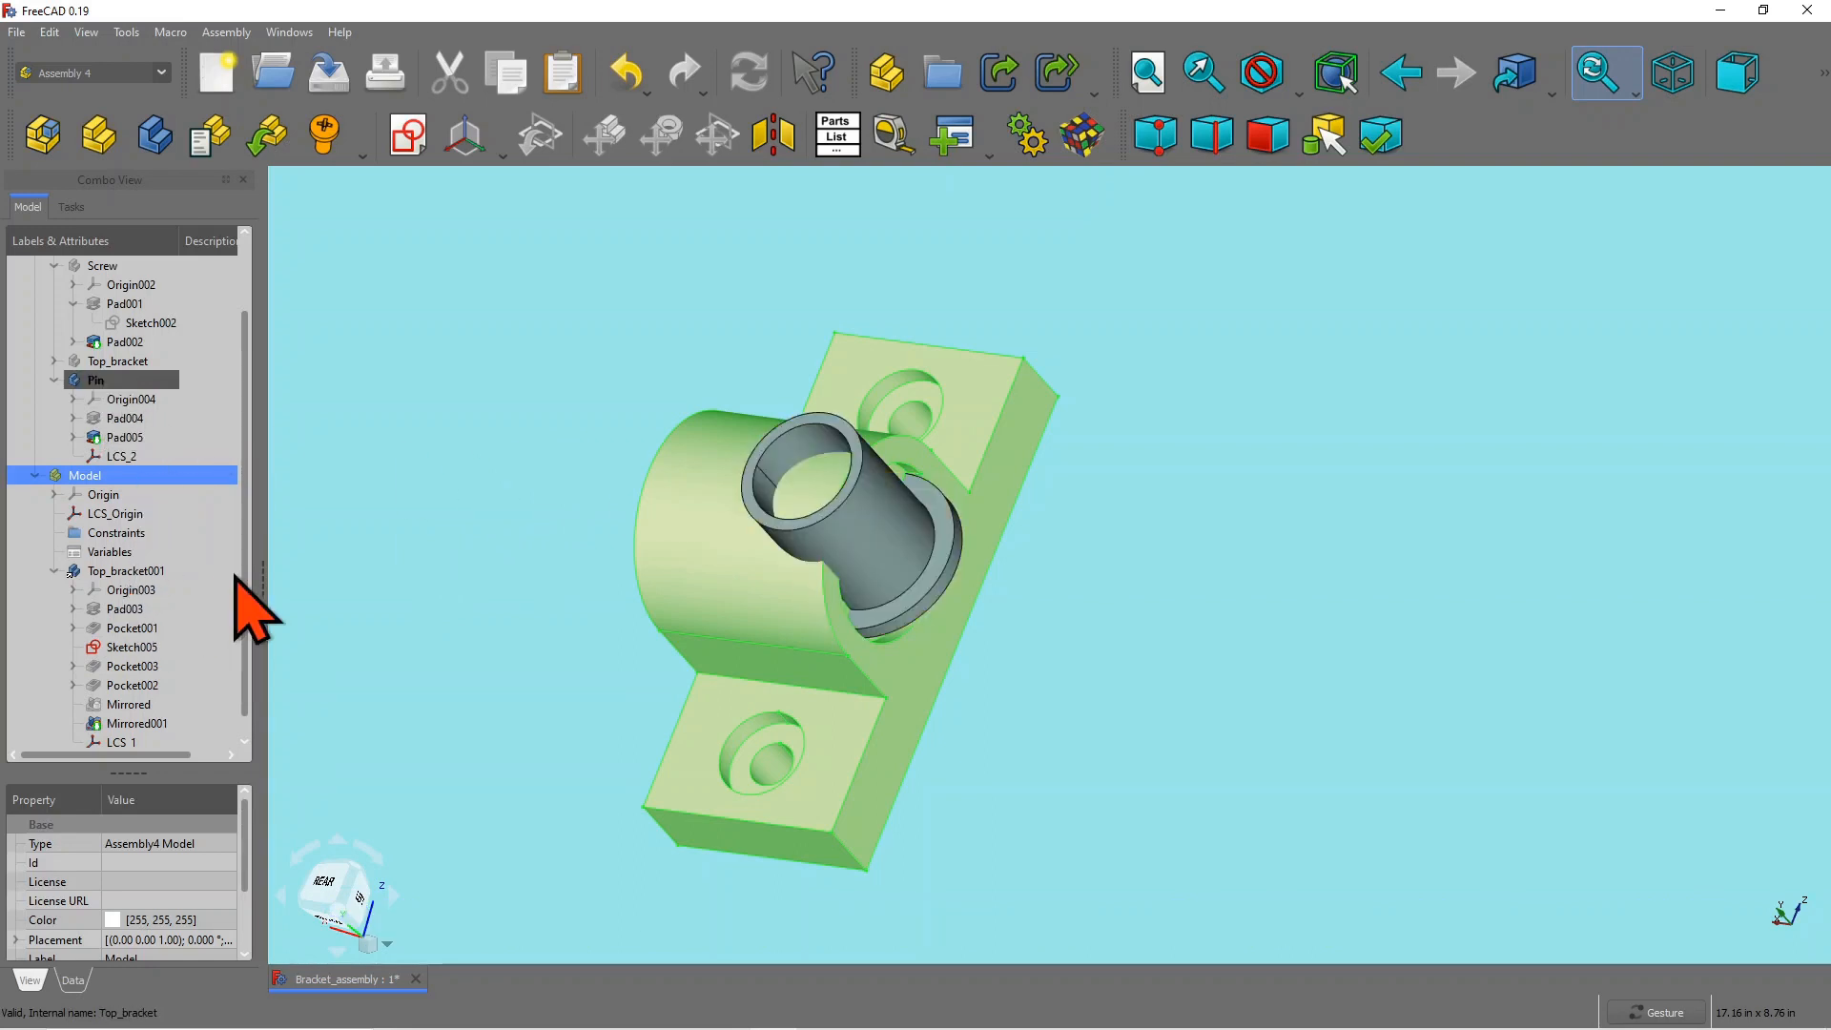
# Step: Insert the Pin body into the Model assembly as a linked part, keeping the link name Pin
pyautogui.click(265, 141)
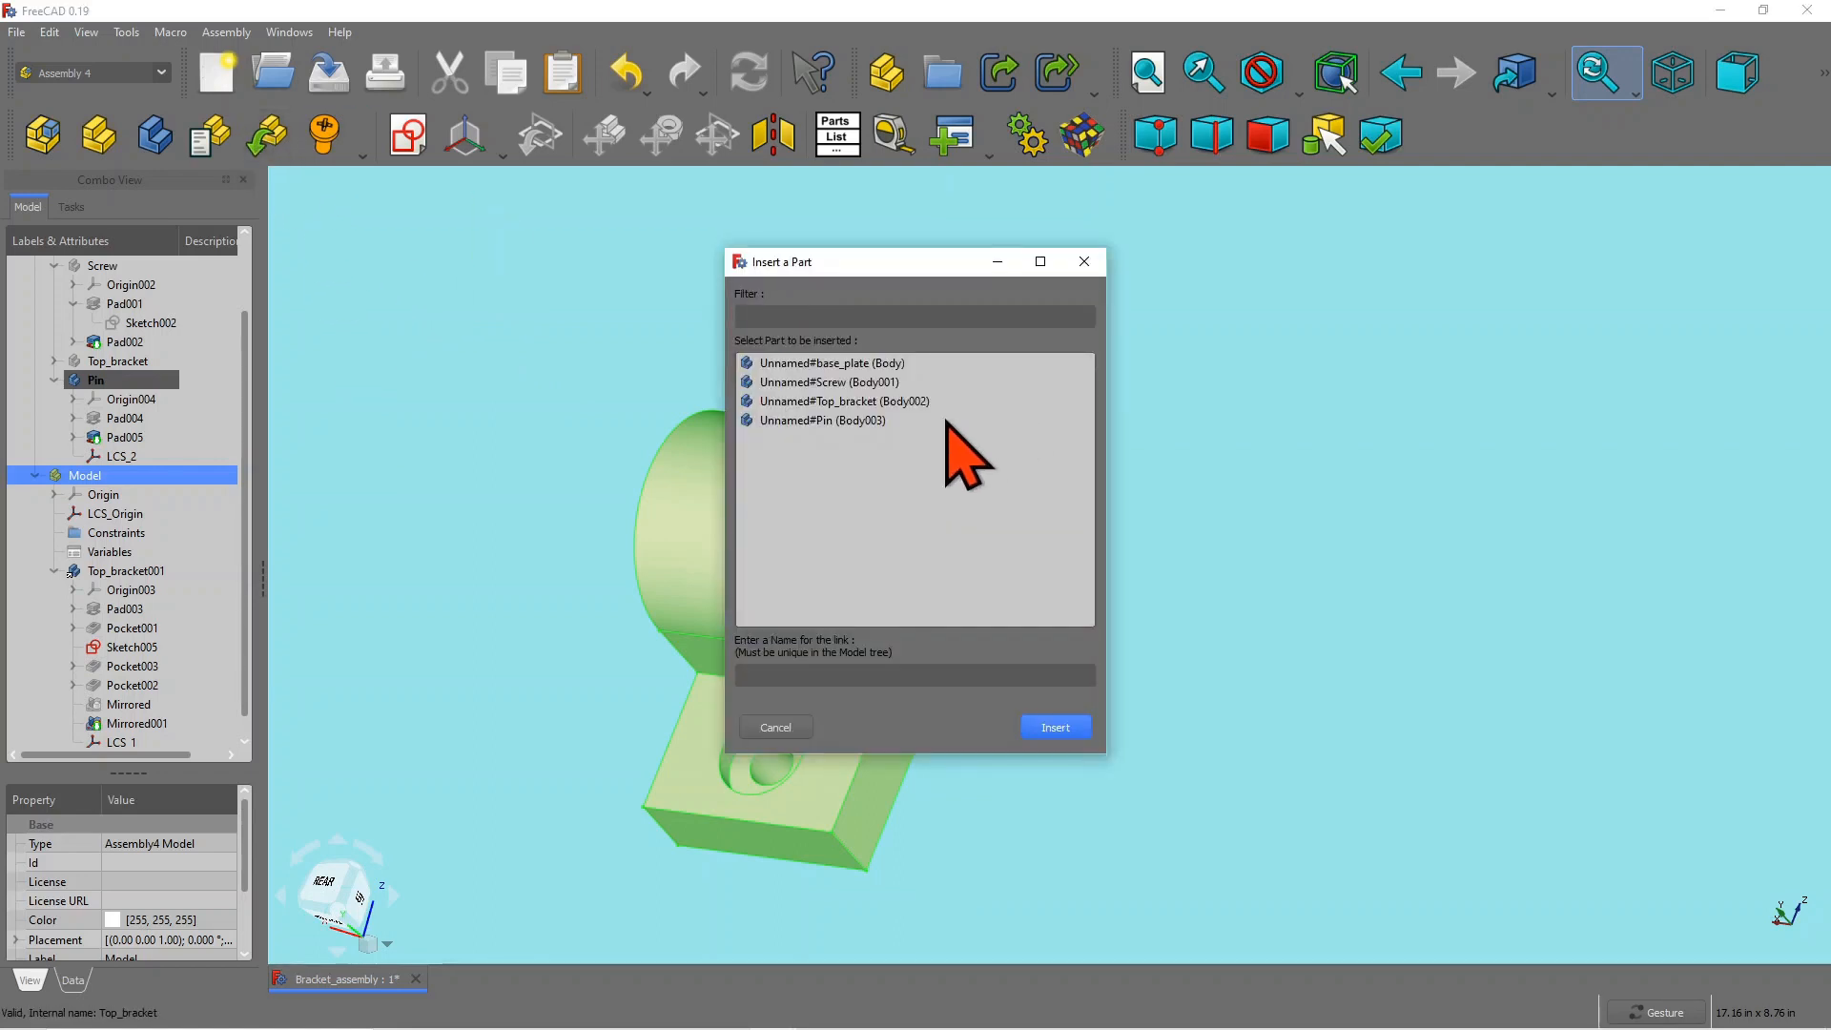
pyautogui.click(850, 420)
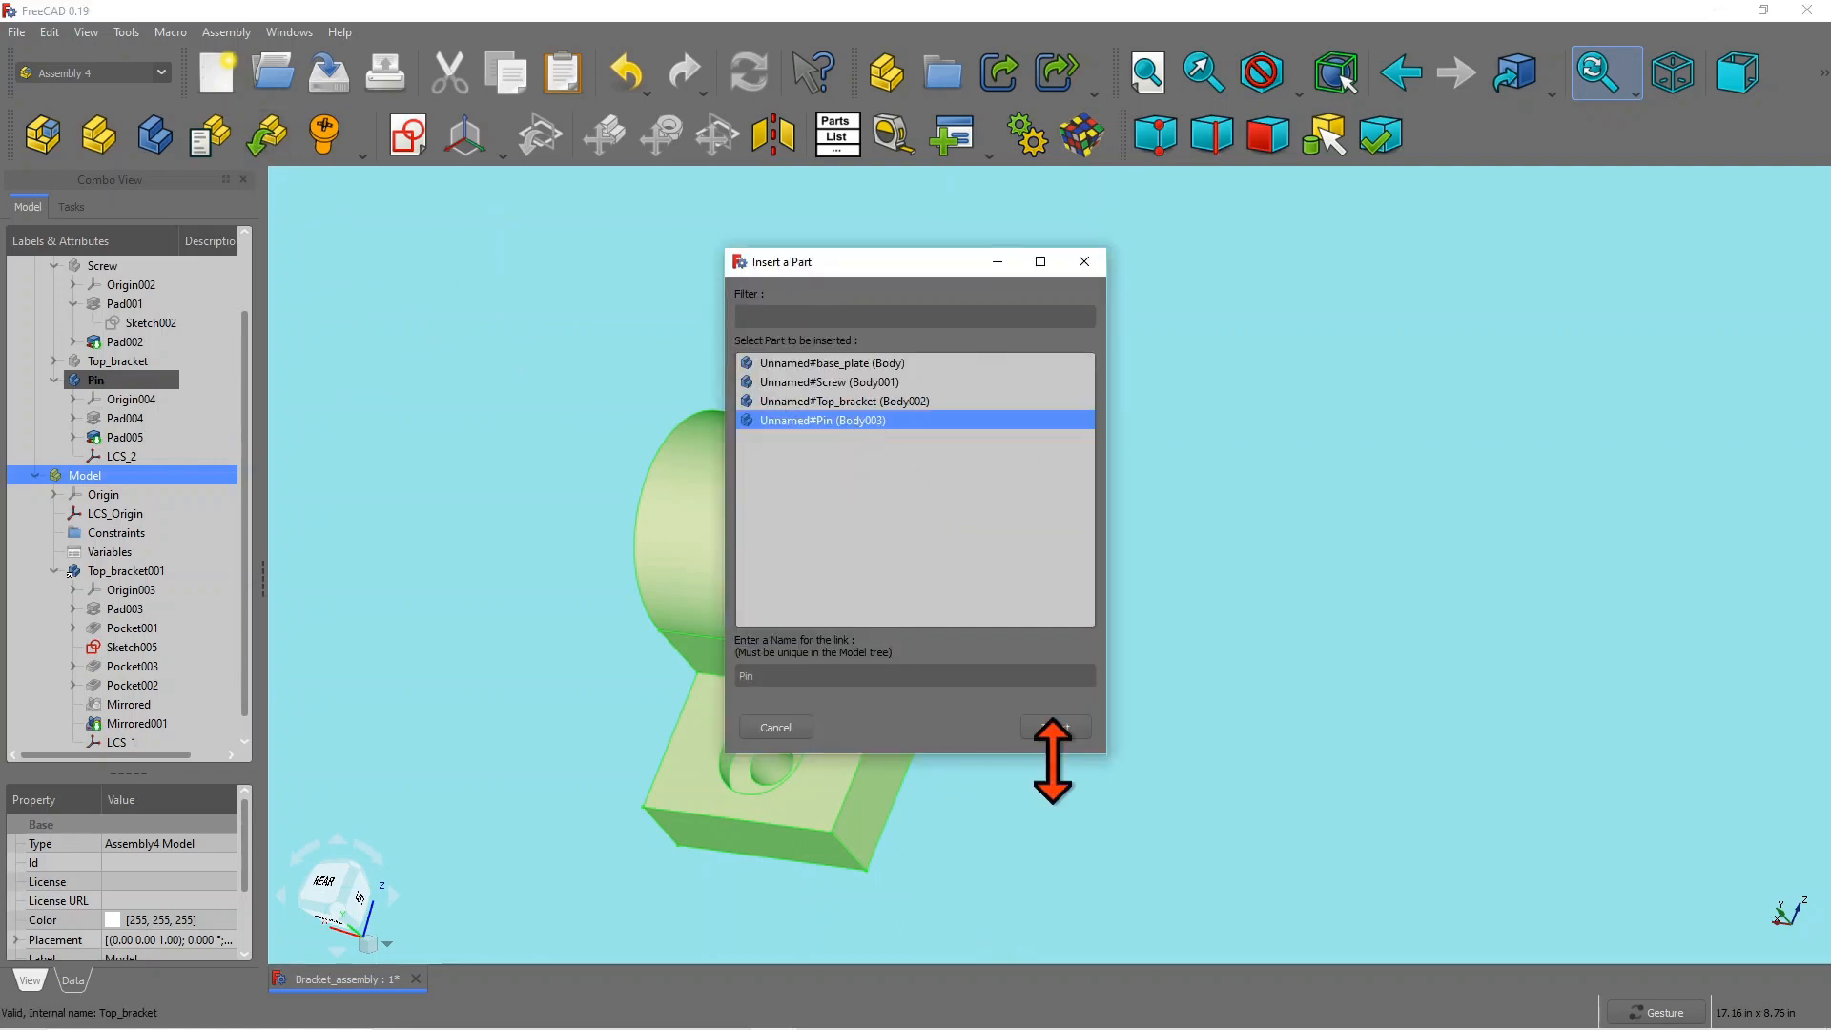
pyautogui.click(1062, 733)
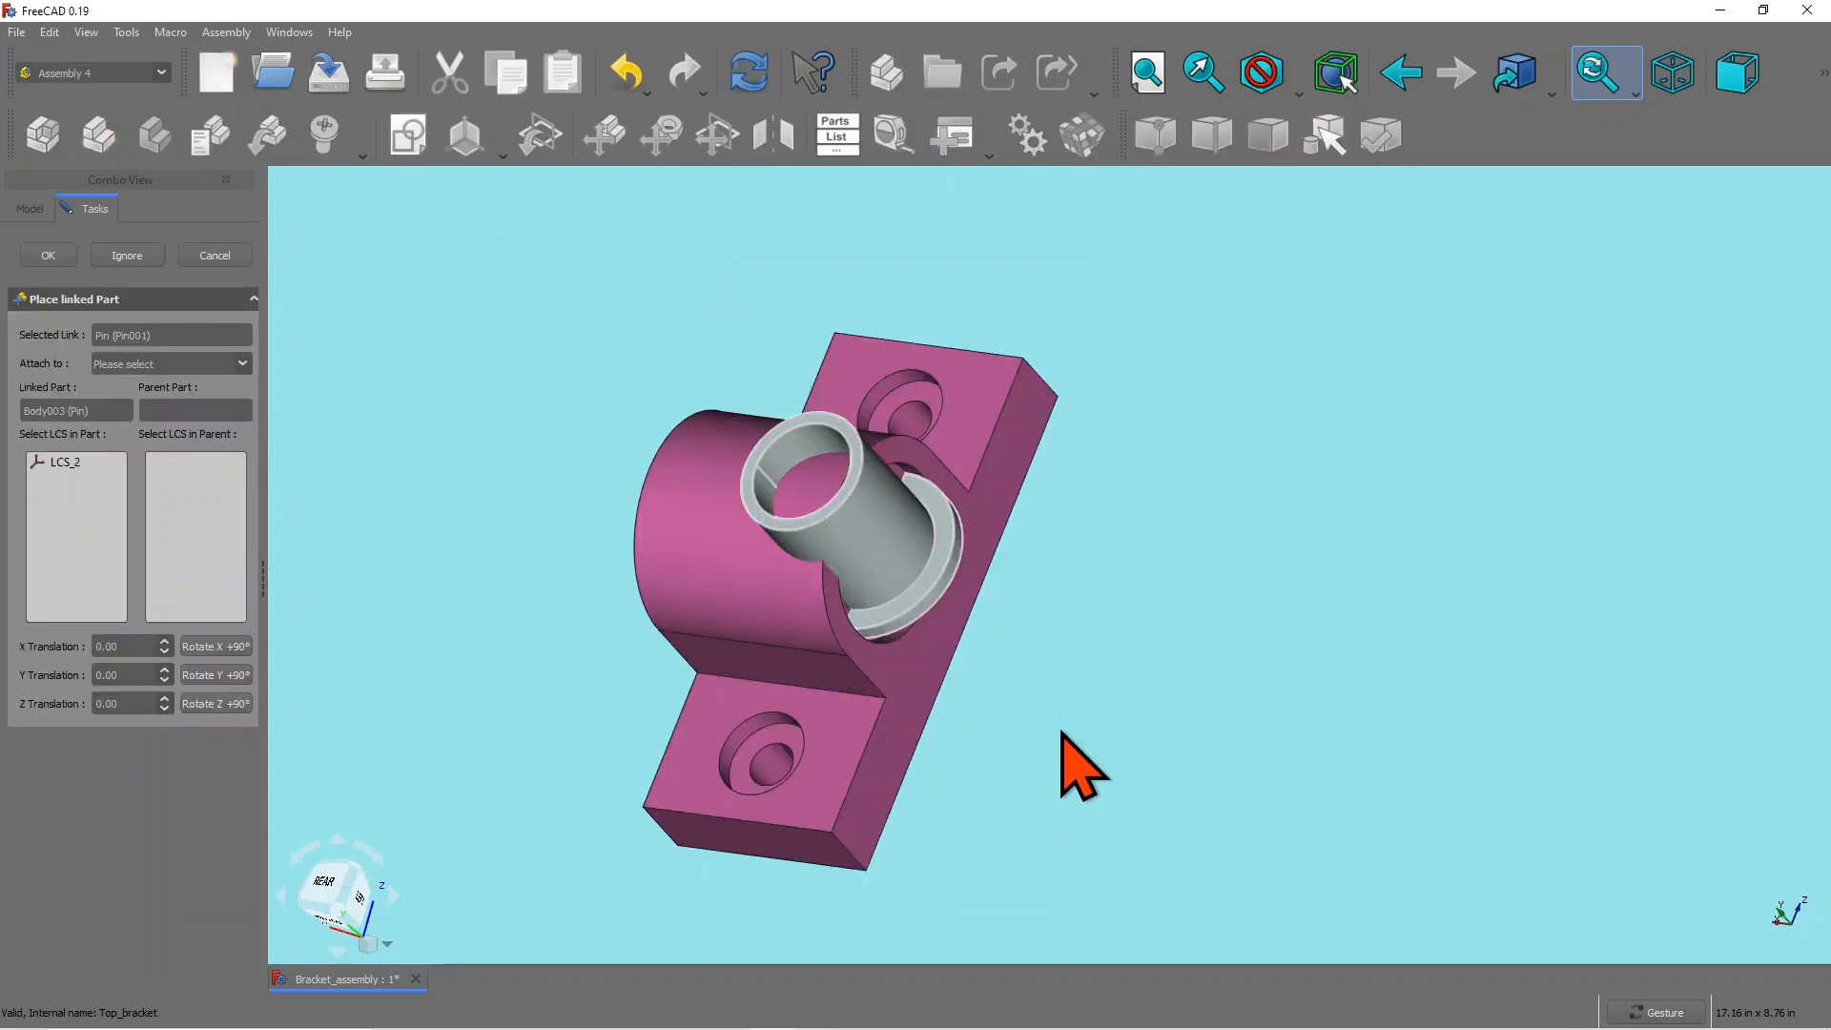
# Step: Attach the linked pin to Top_bracket by matching its LCS_2 to the bracket's LCS_1, and accept the placement
pyautogui.click(243, 363)
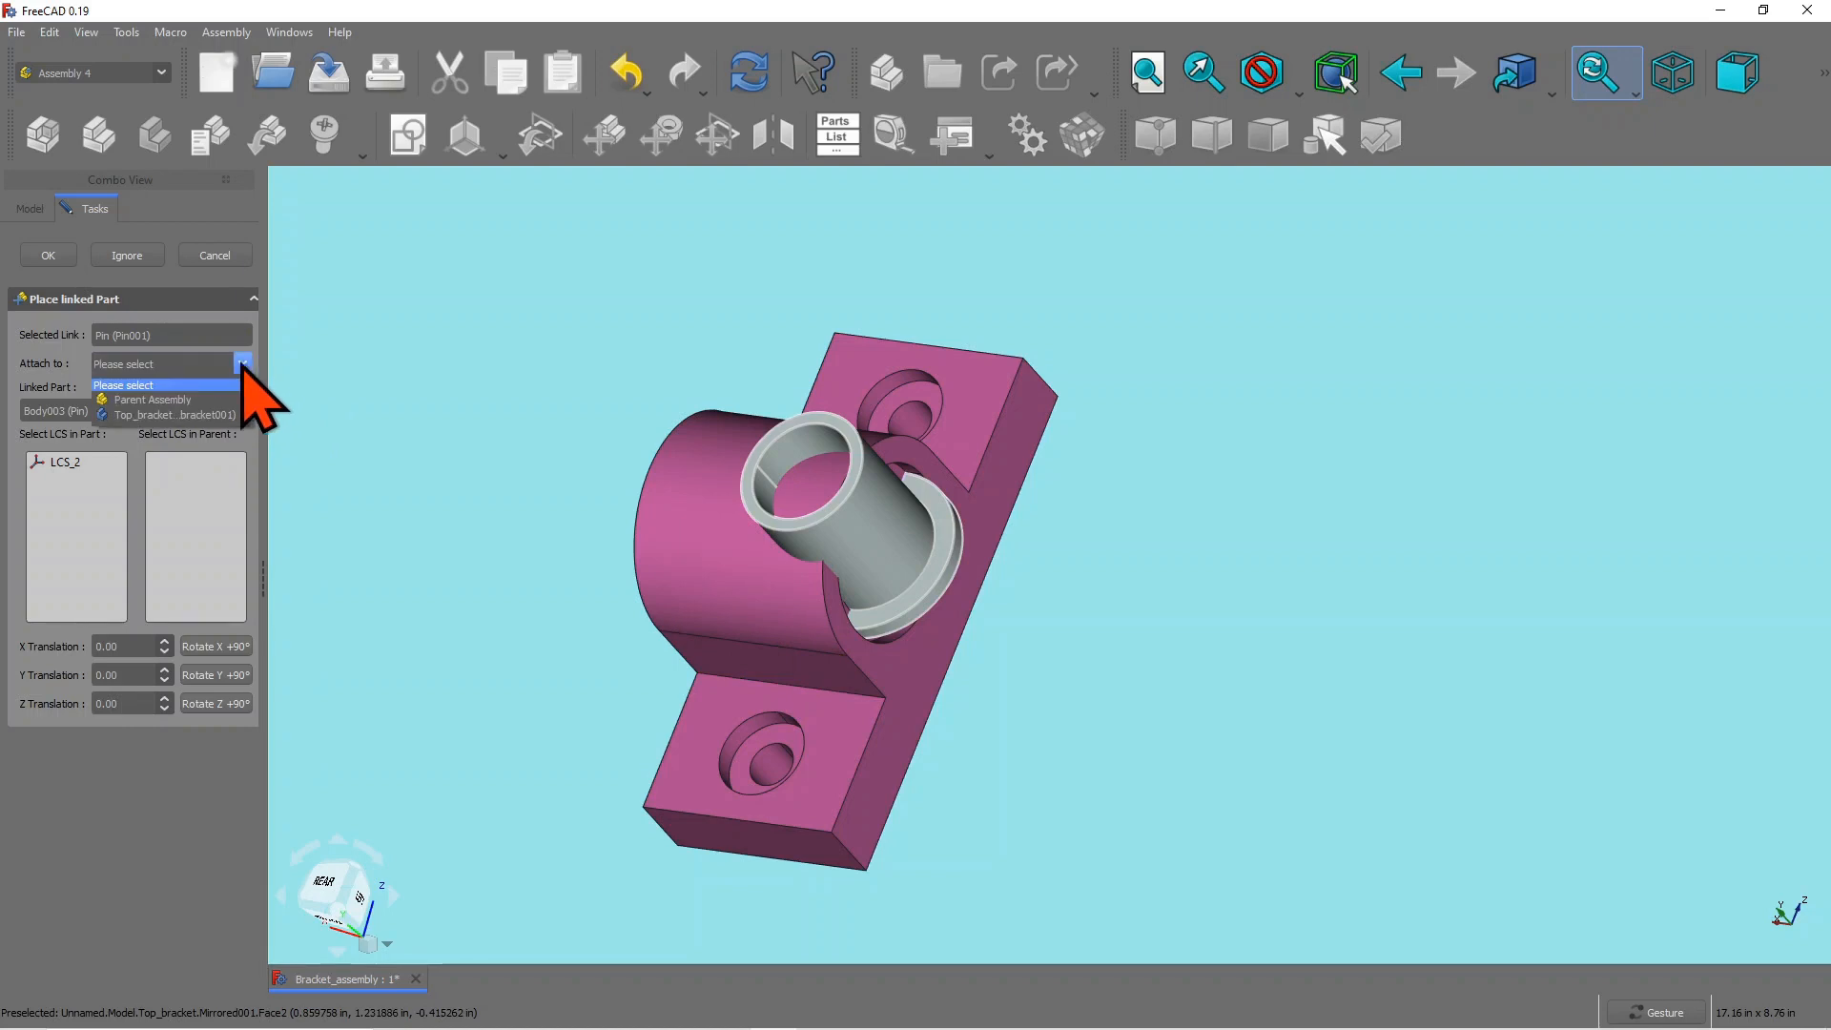
pyautogui.click(205, 415)
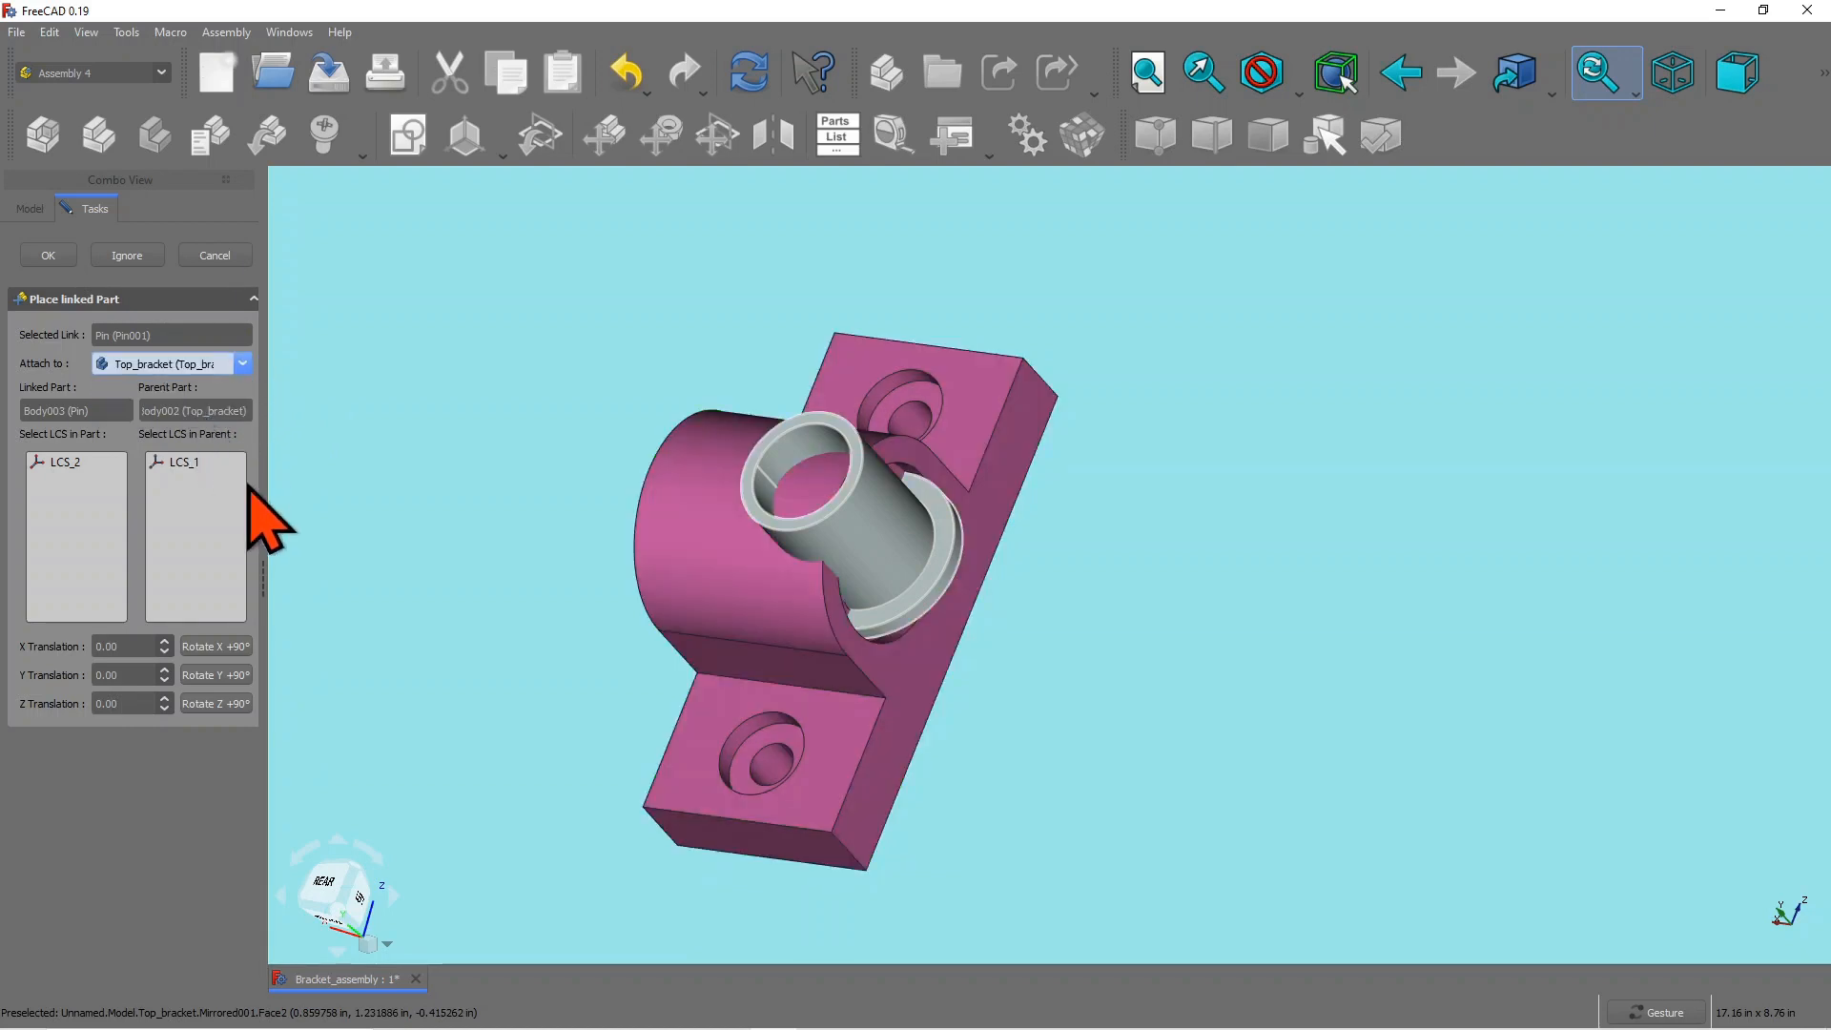
pyautogui.click(53, 463)
pyautogui.click(153, 462)
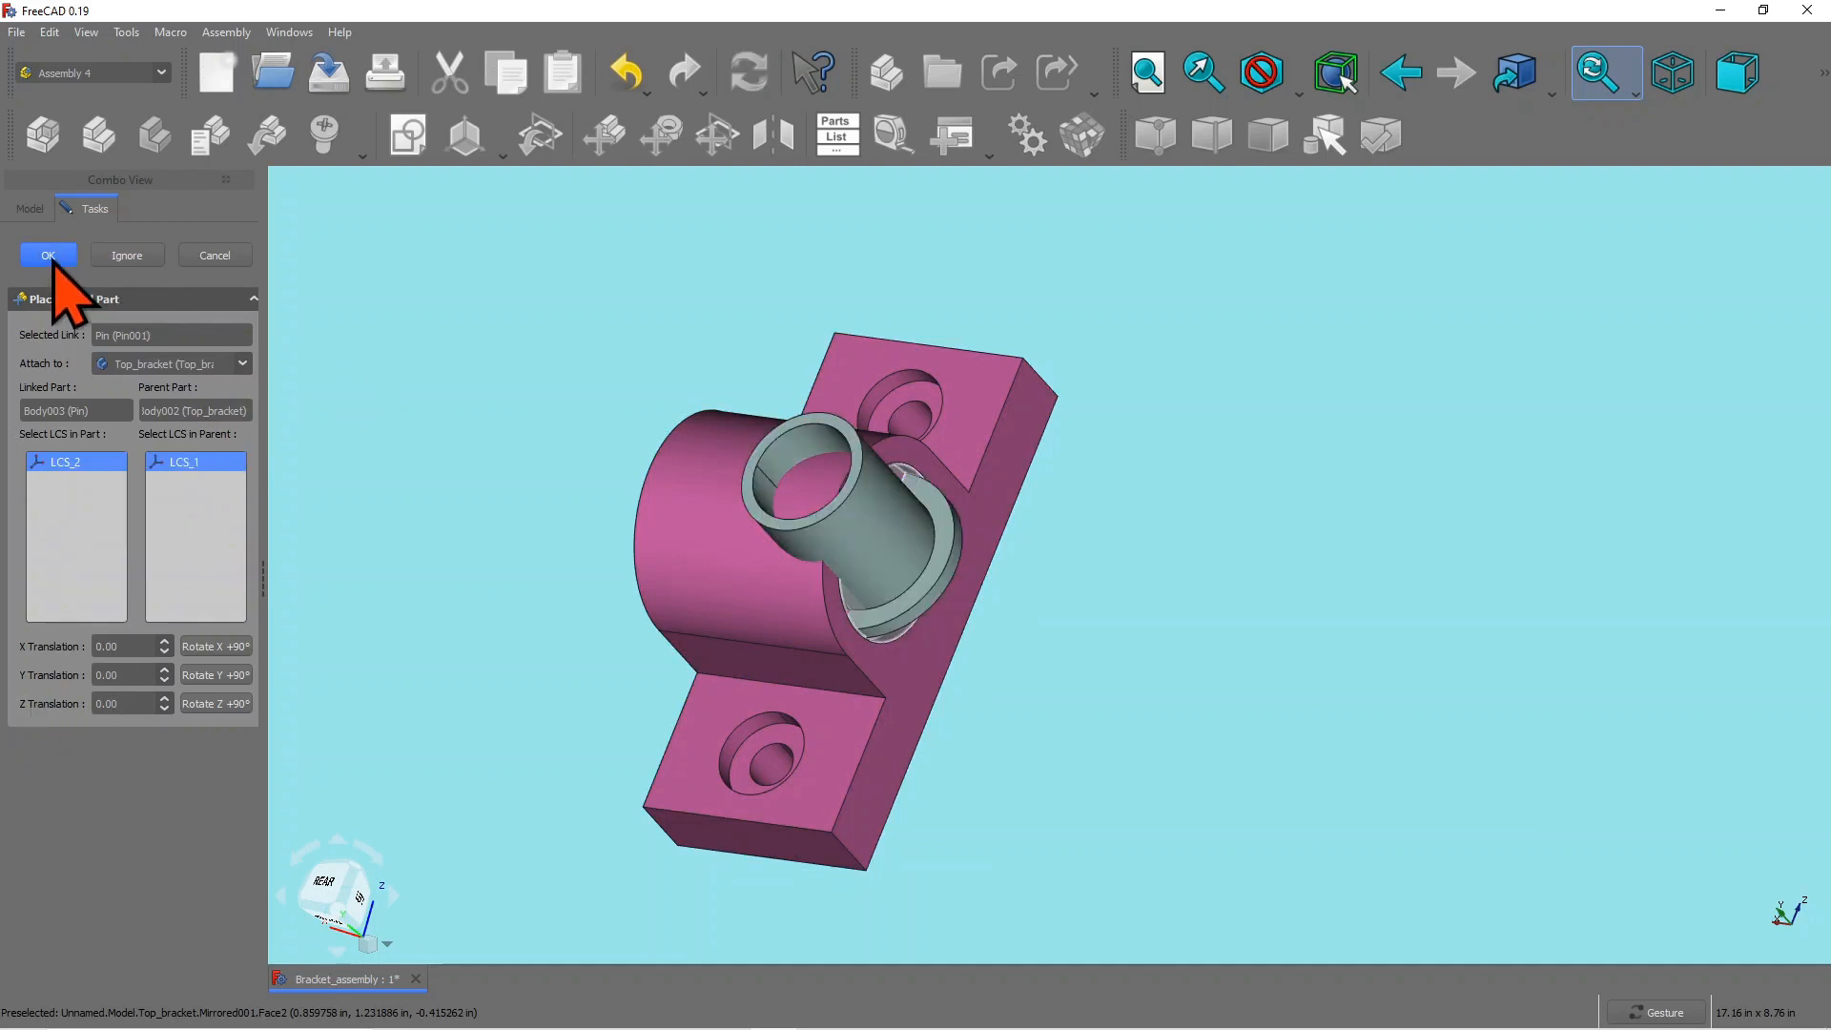
pyautogui.click(49, 255)
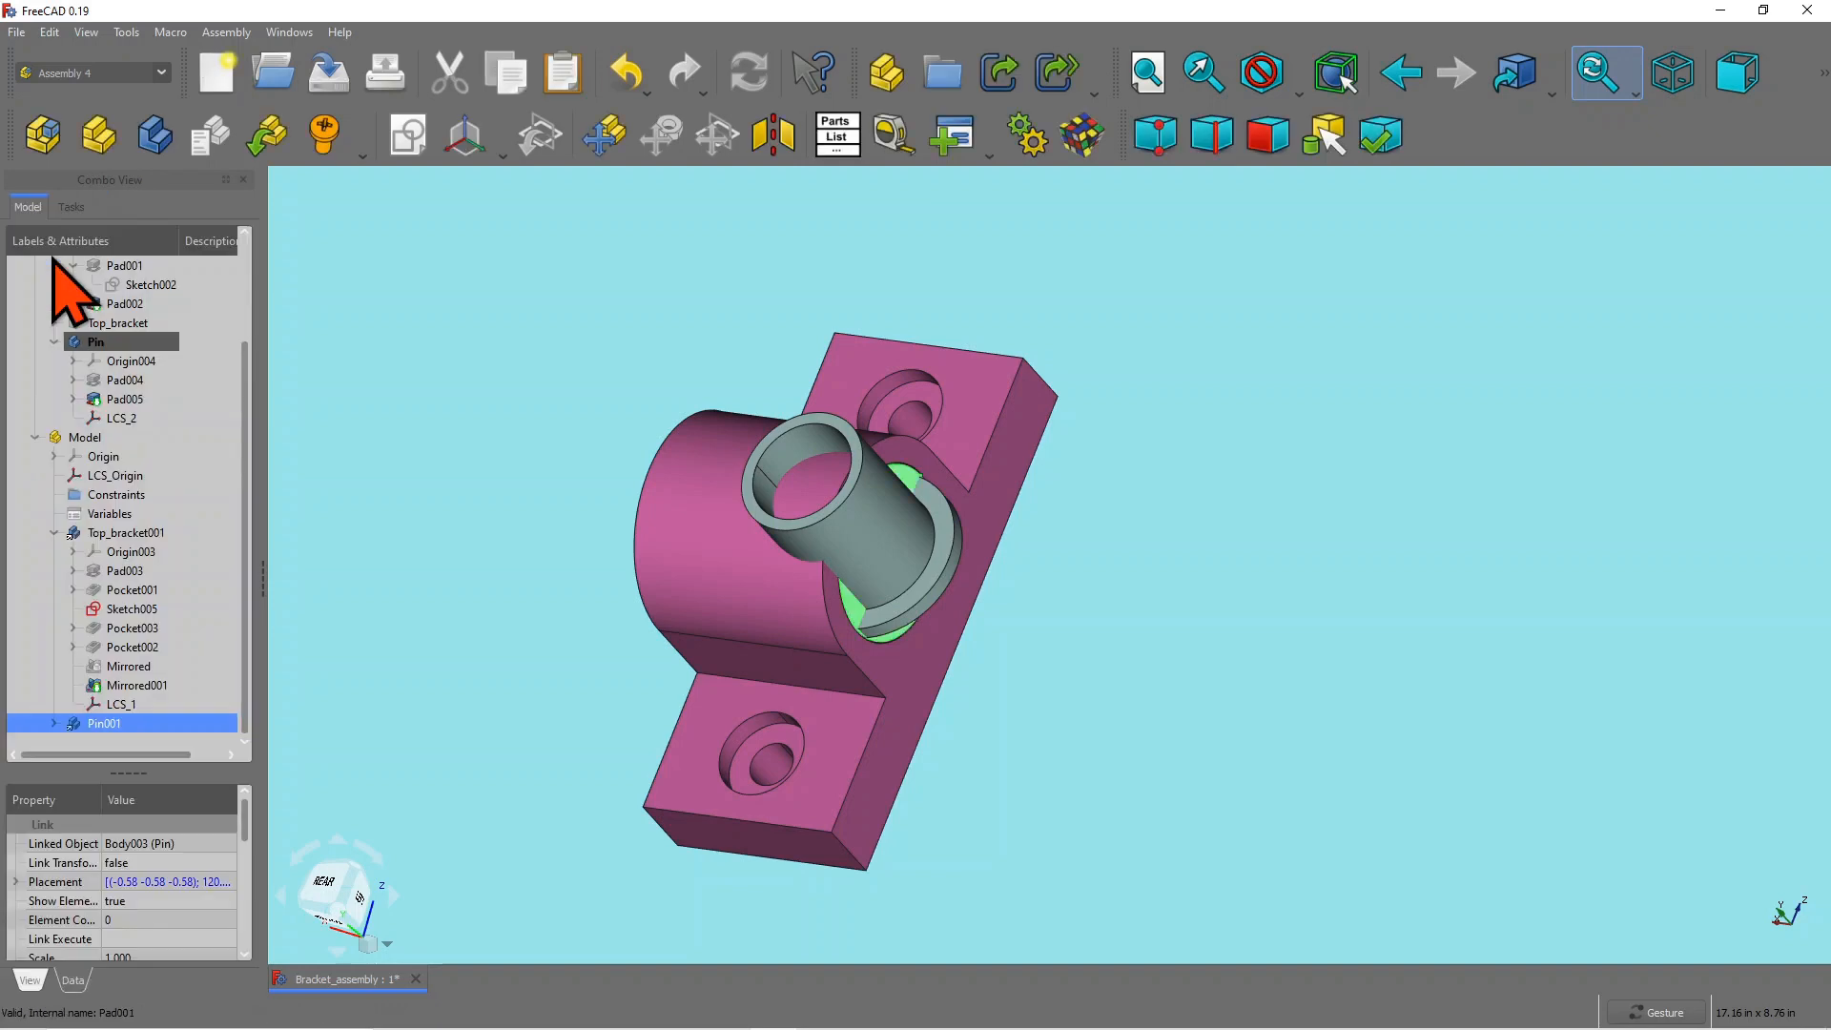
# Step: Hide the original Pin body so only the linked pin seated in the top bracket's bore is displayed
pyautogui.moveTo(1165, 613); pyautogui.dragTo(1002, 515)
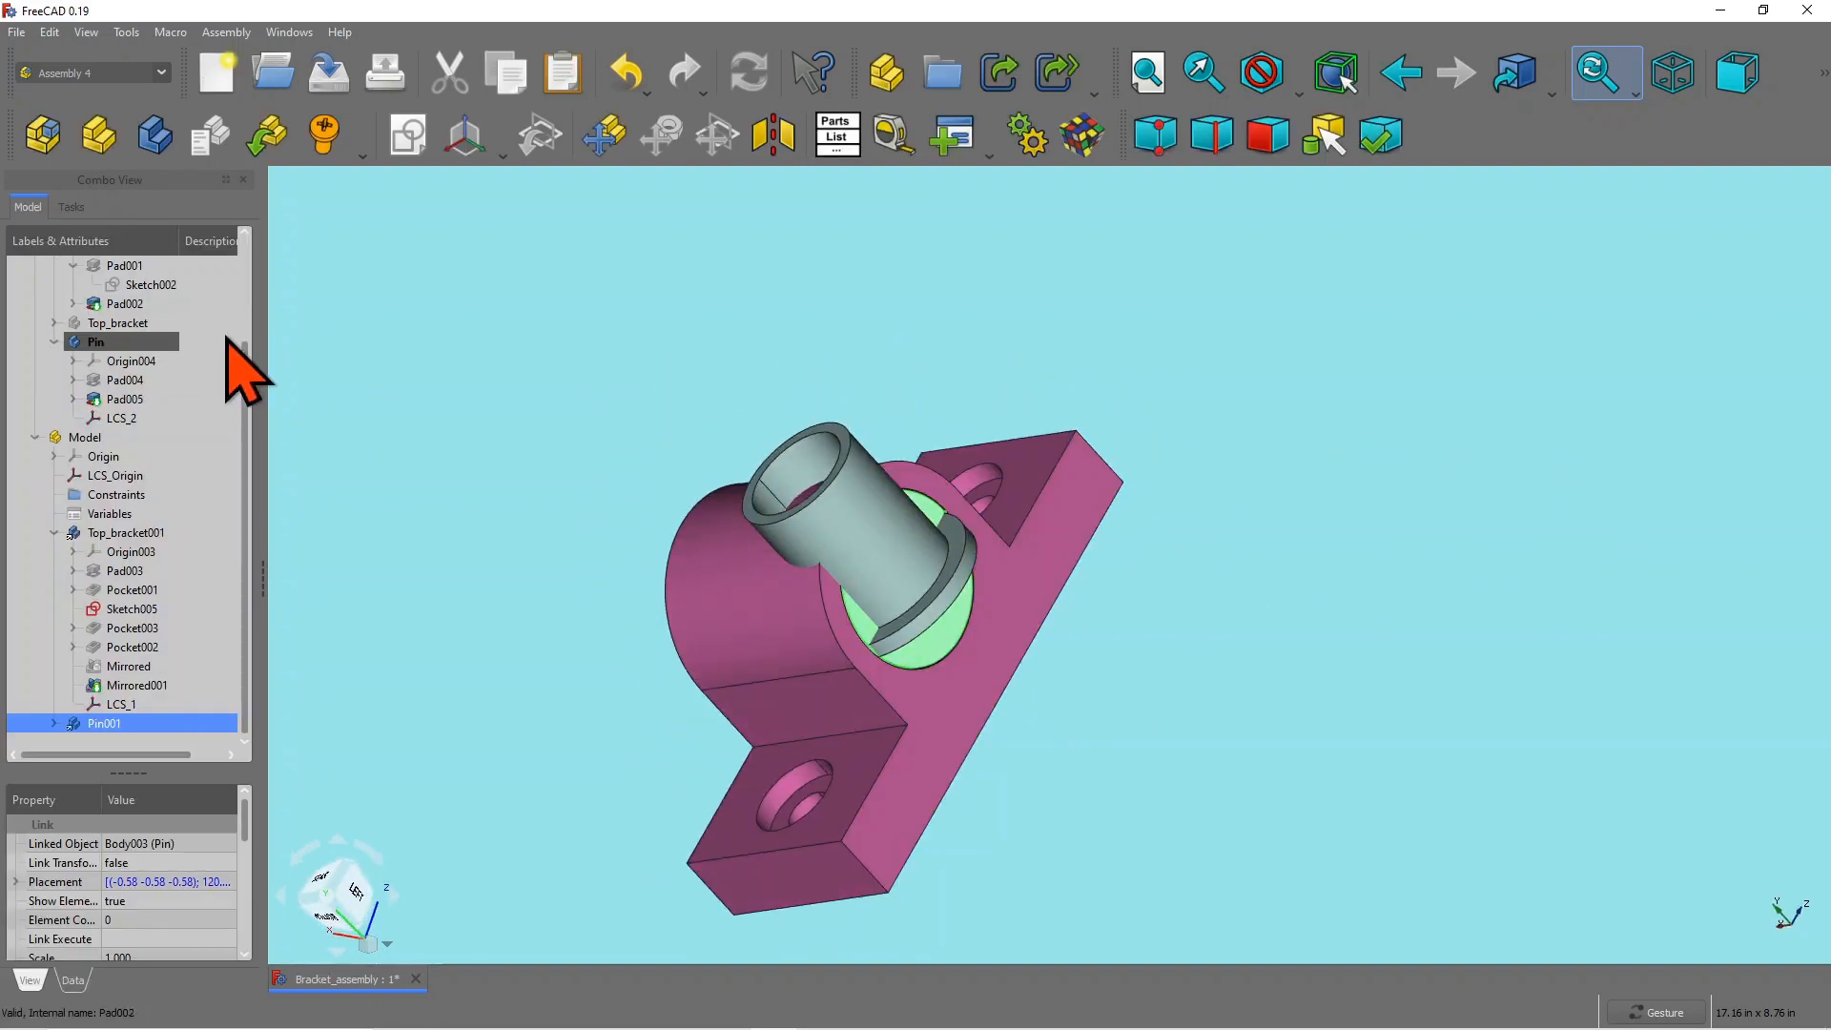
pyautogui.click(115, 343)
pyautogui.press('space')
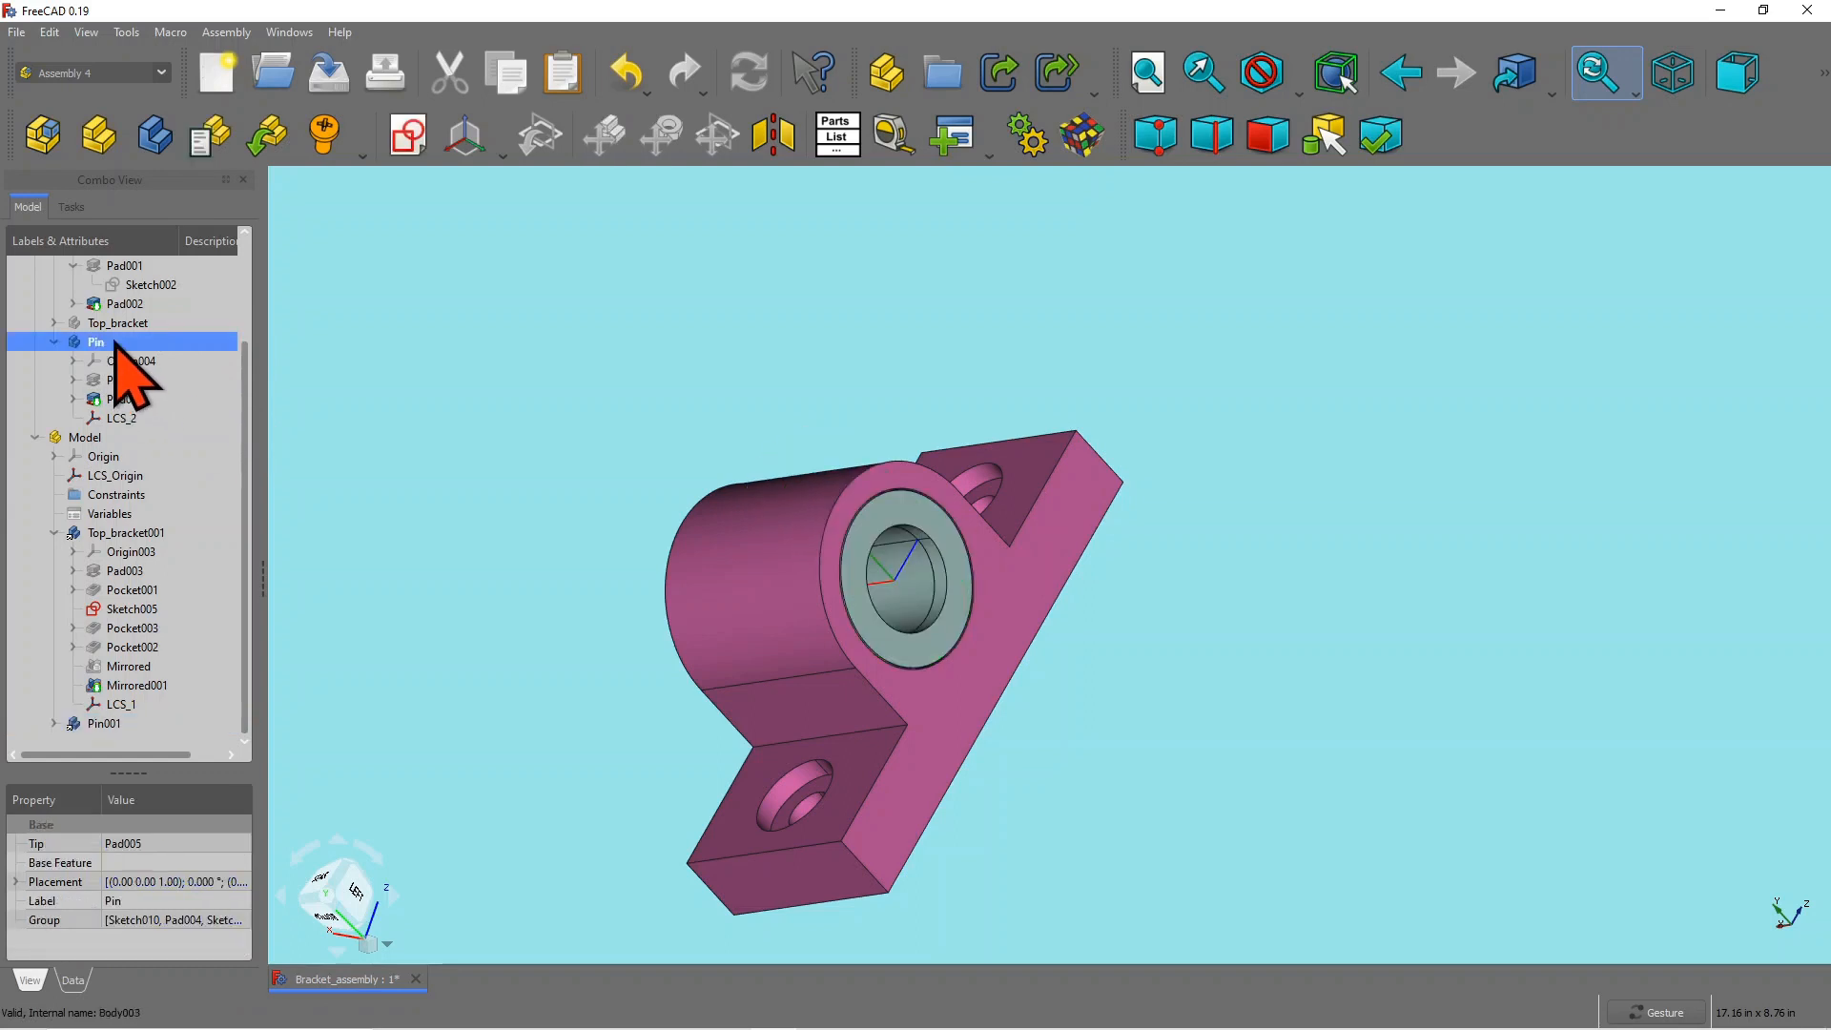
pyautogui.moveTo(1410, 667); pyautogui.dragTo(1145, 779)
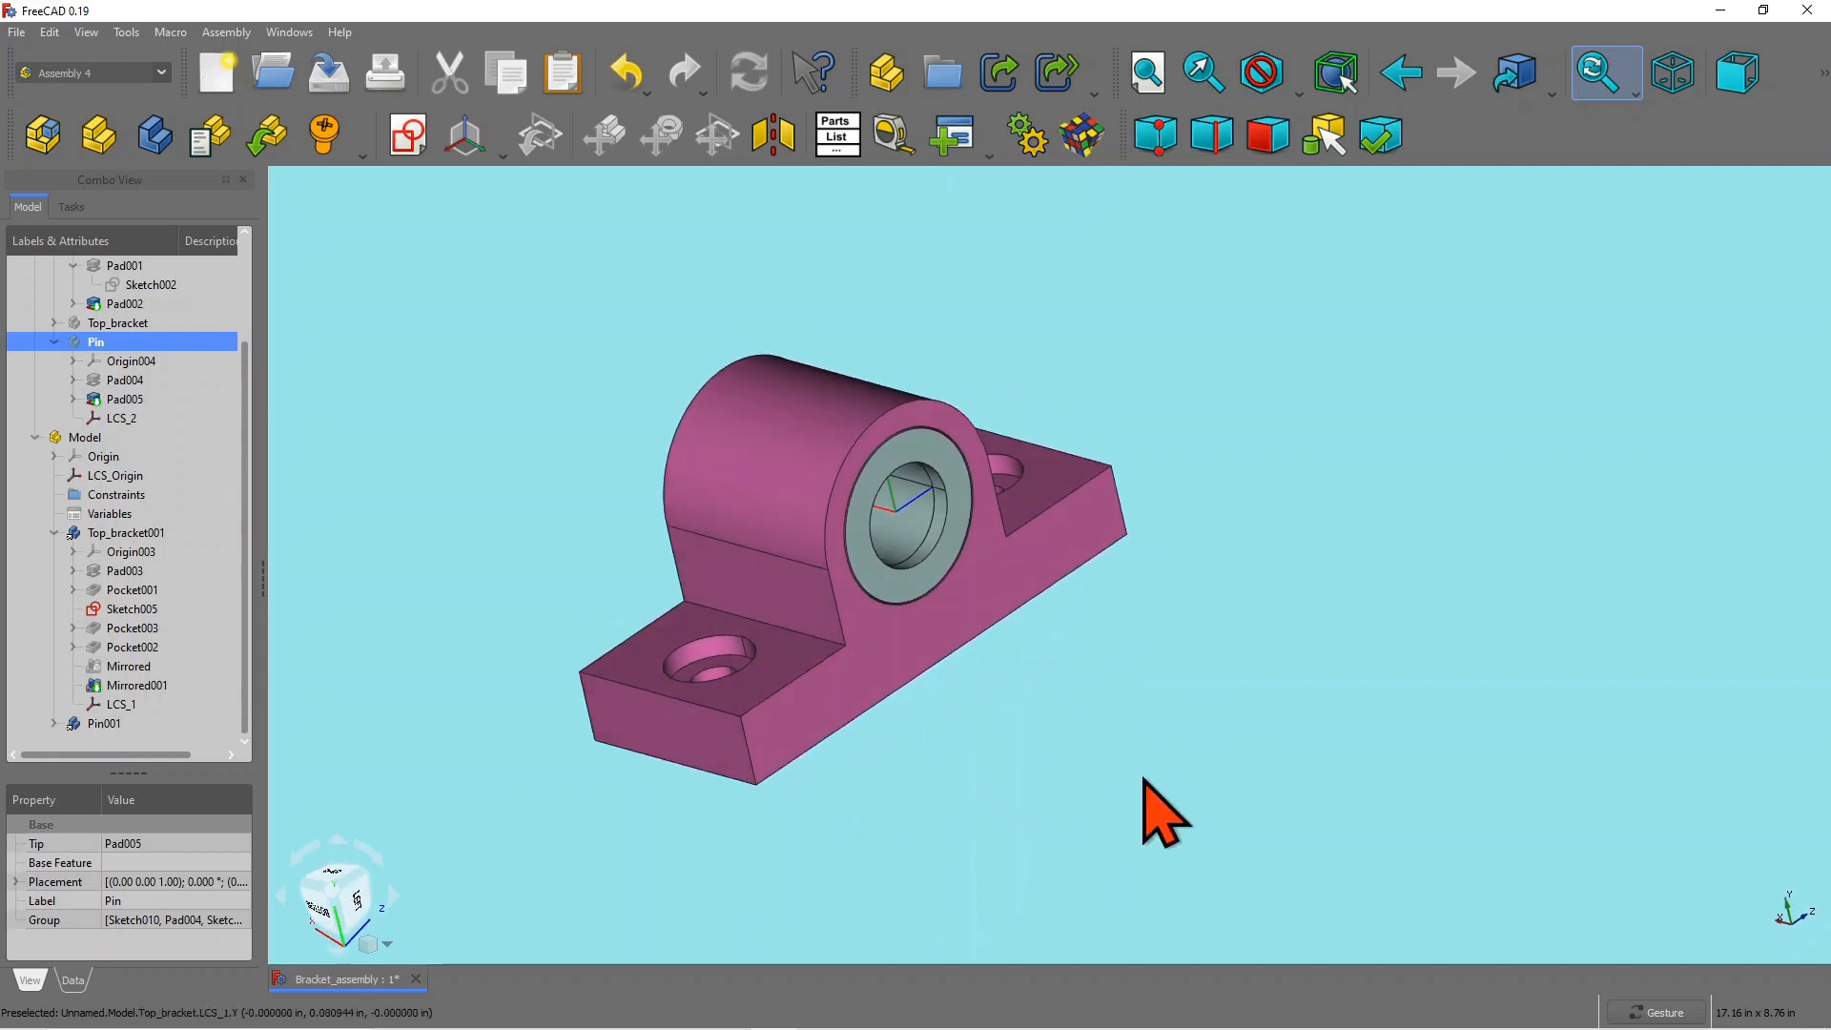
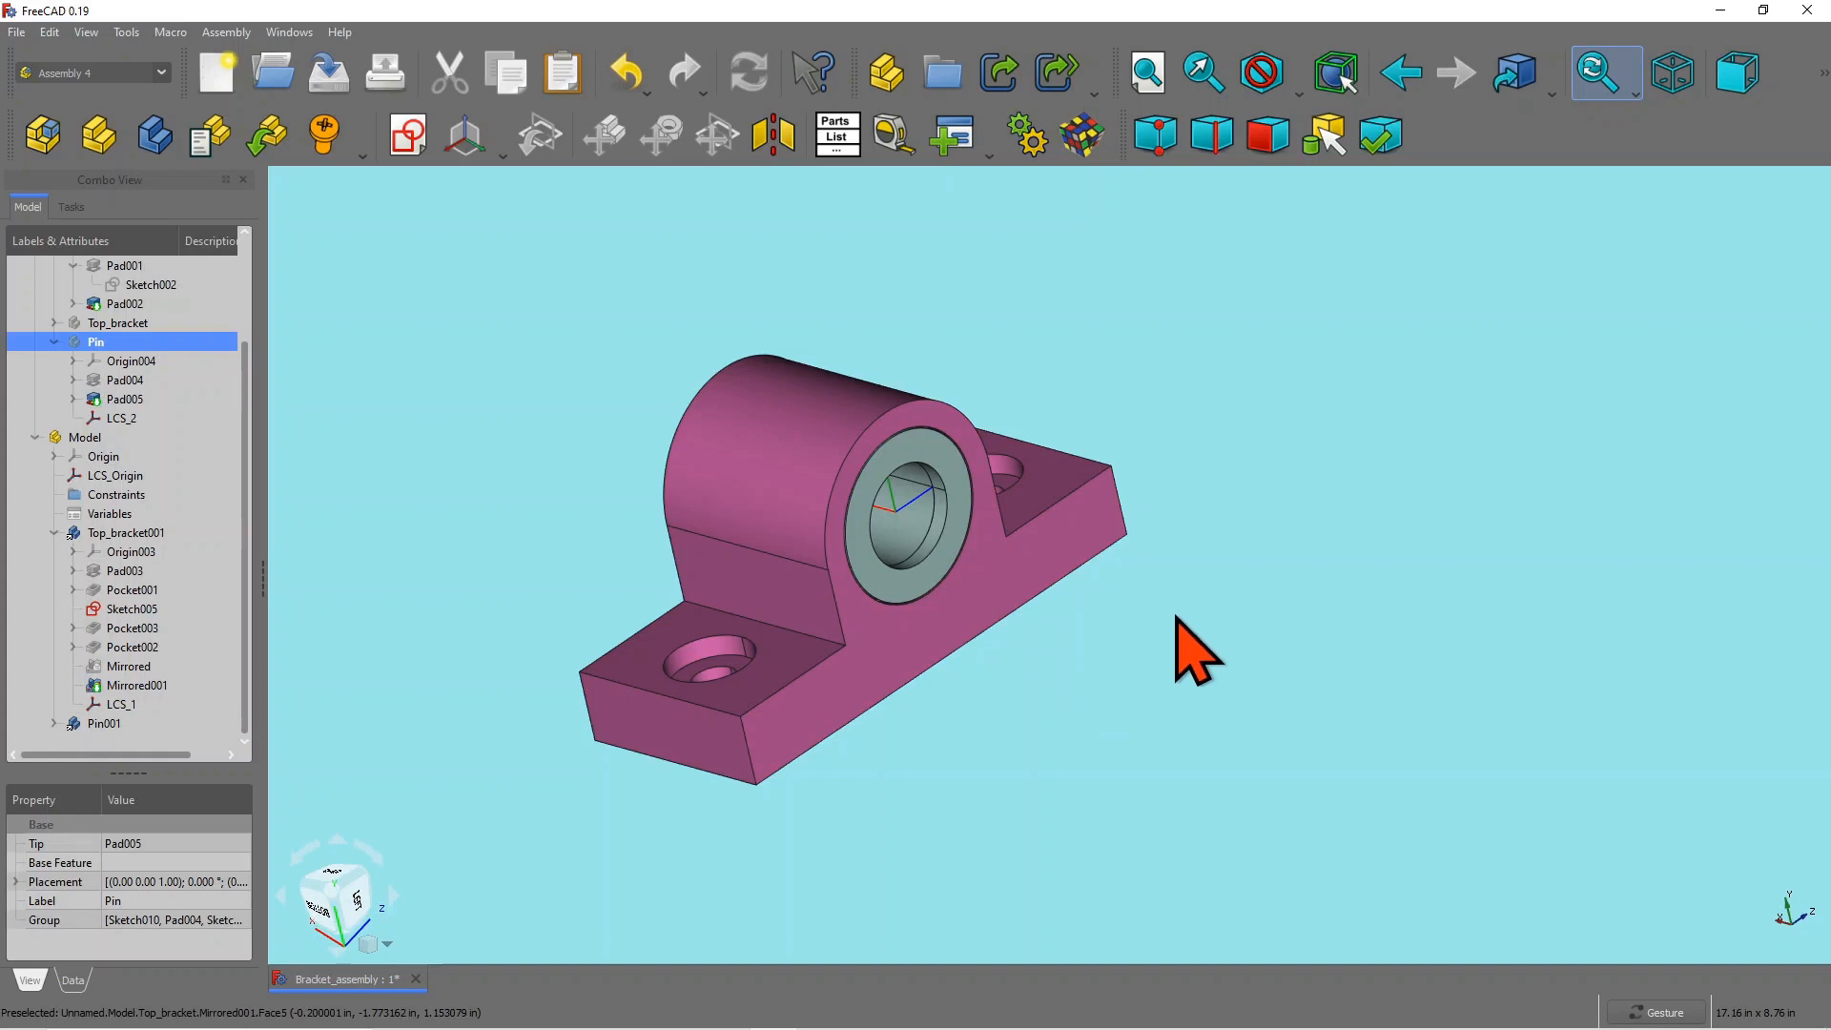
# Step: Hide the Model assembly and show the original Top_bracket body
pyautogui.moveTo(1180, 621); pyautogui.dragTo(1146, 719)
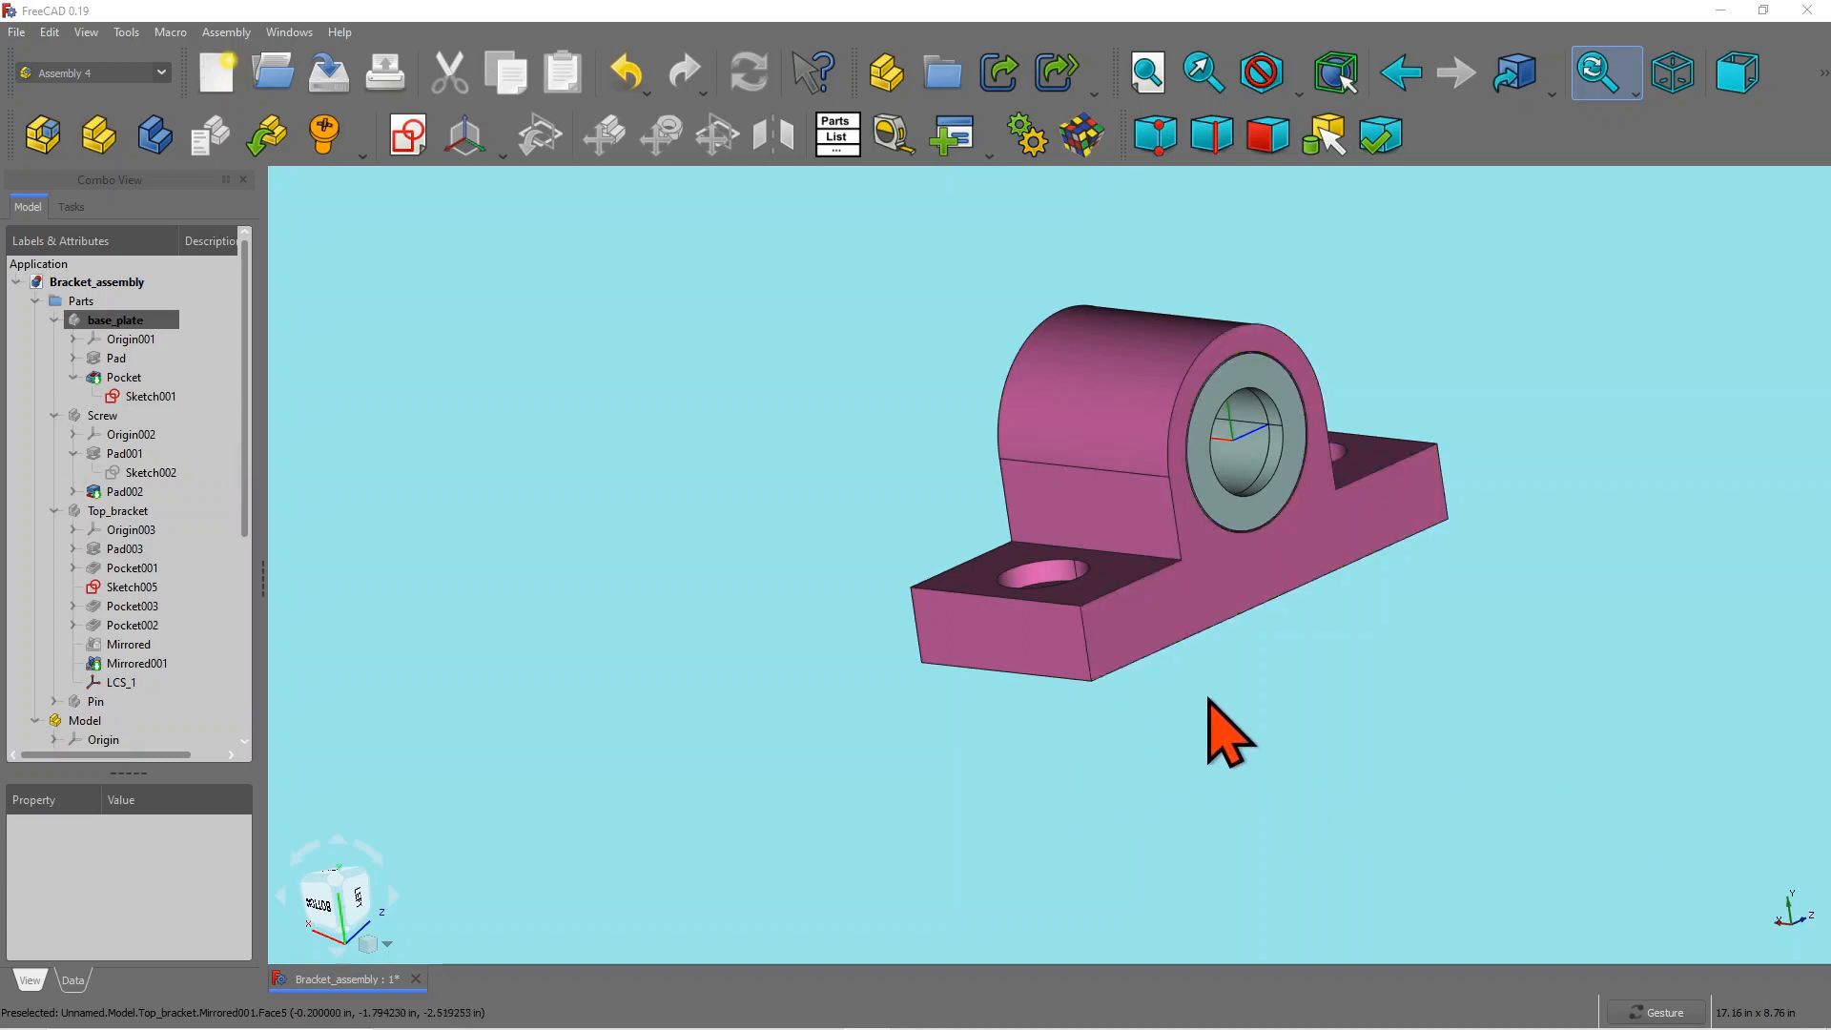
pyautogui.moveTo(1208, 699); pyautogui.dragTo(1233, 715)
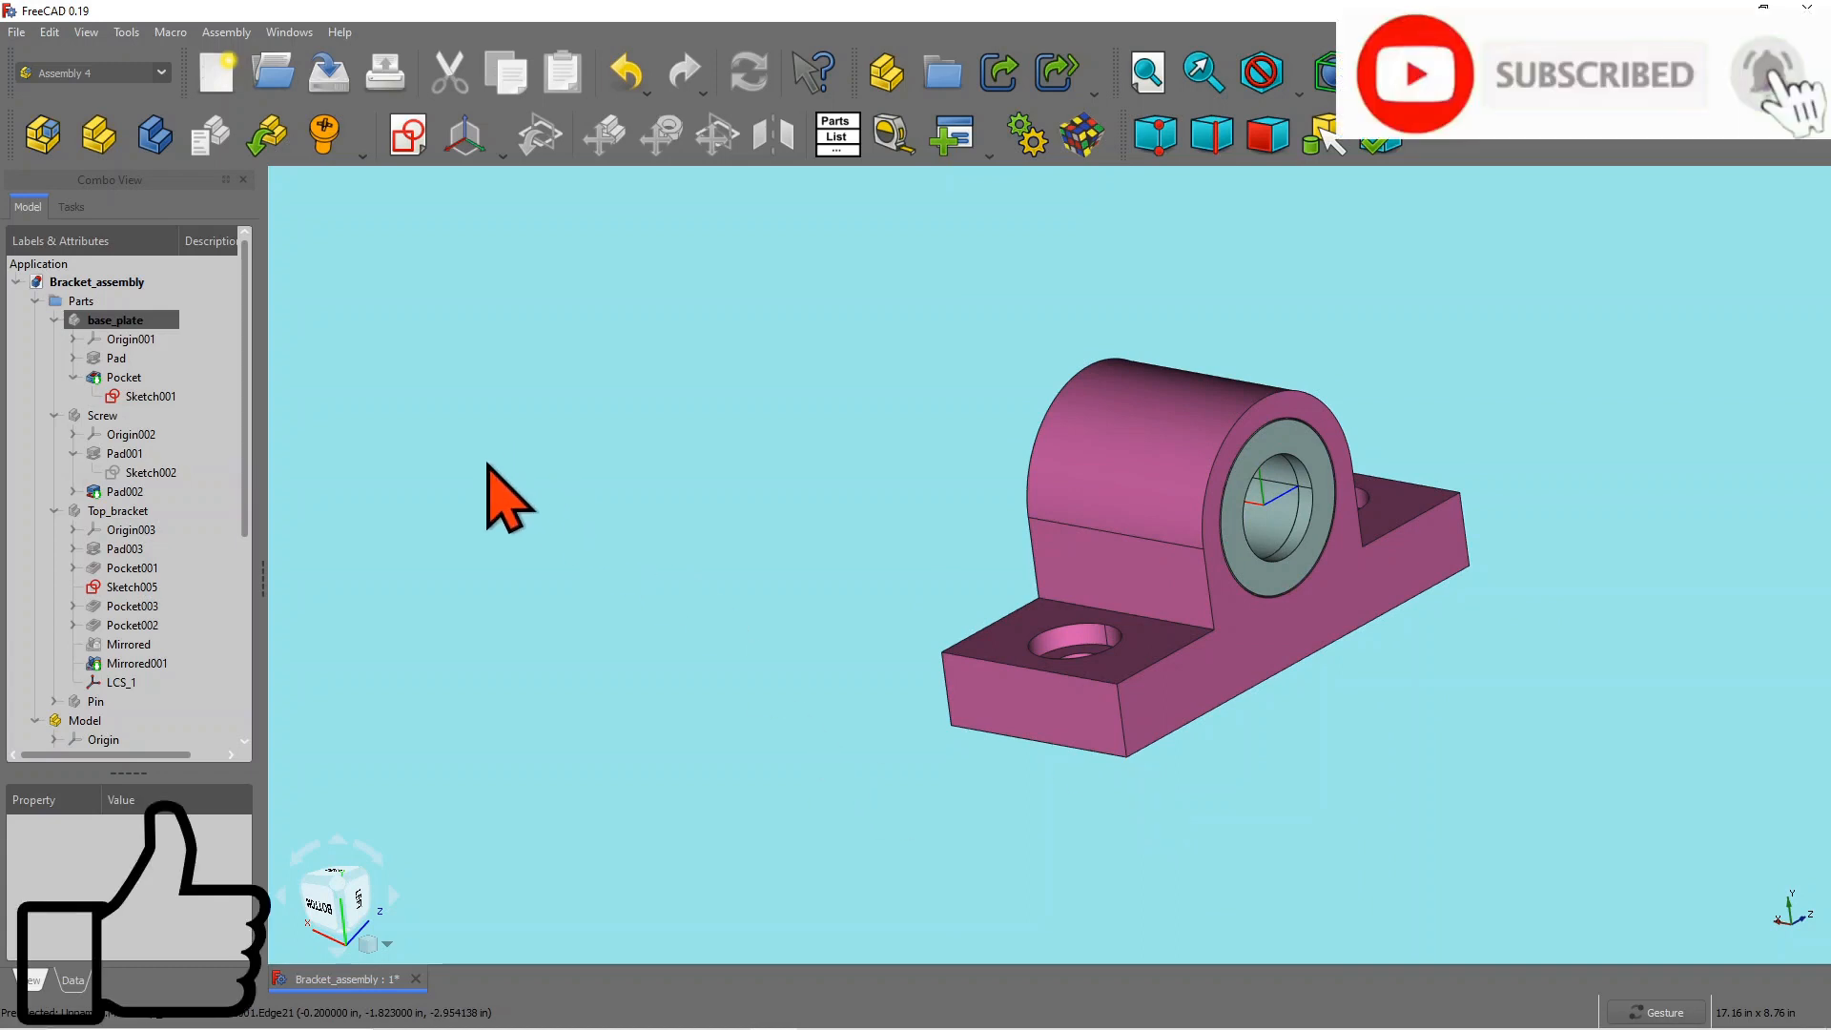
pyautogui.click(100, 722)
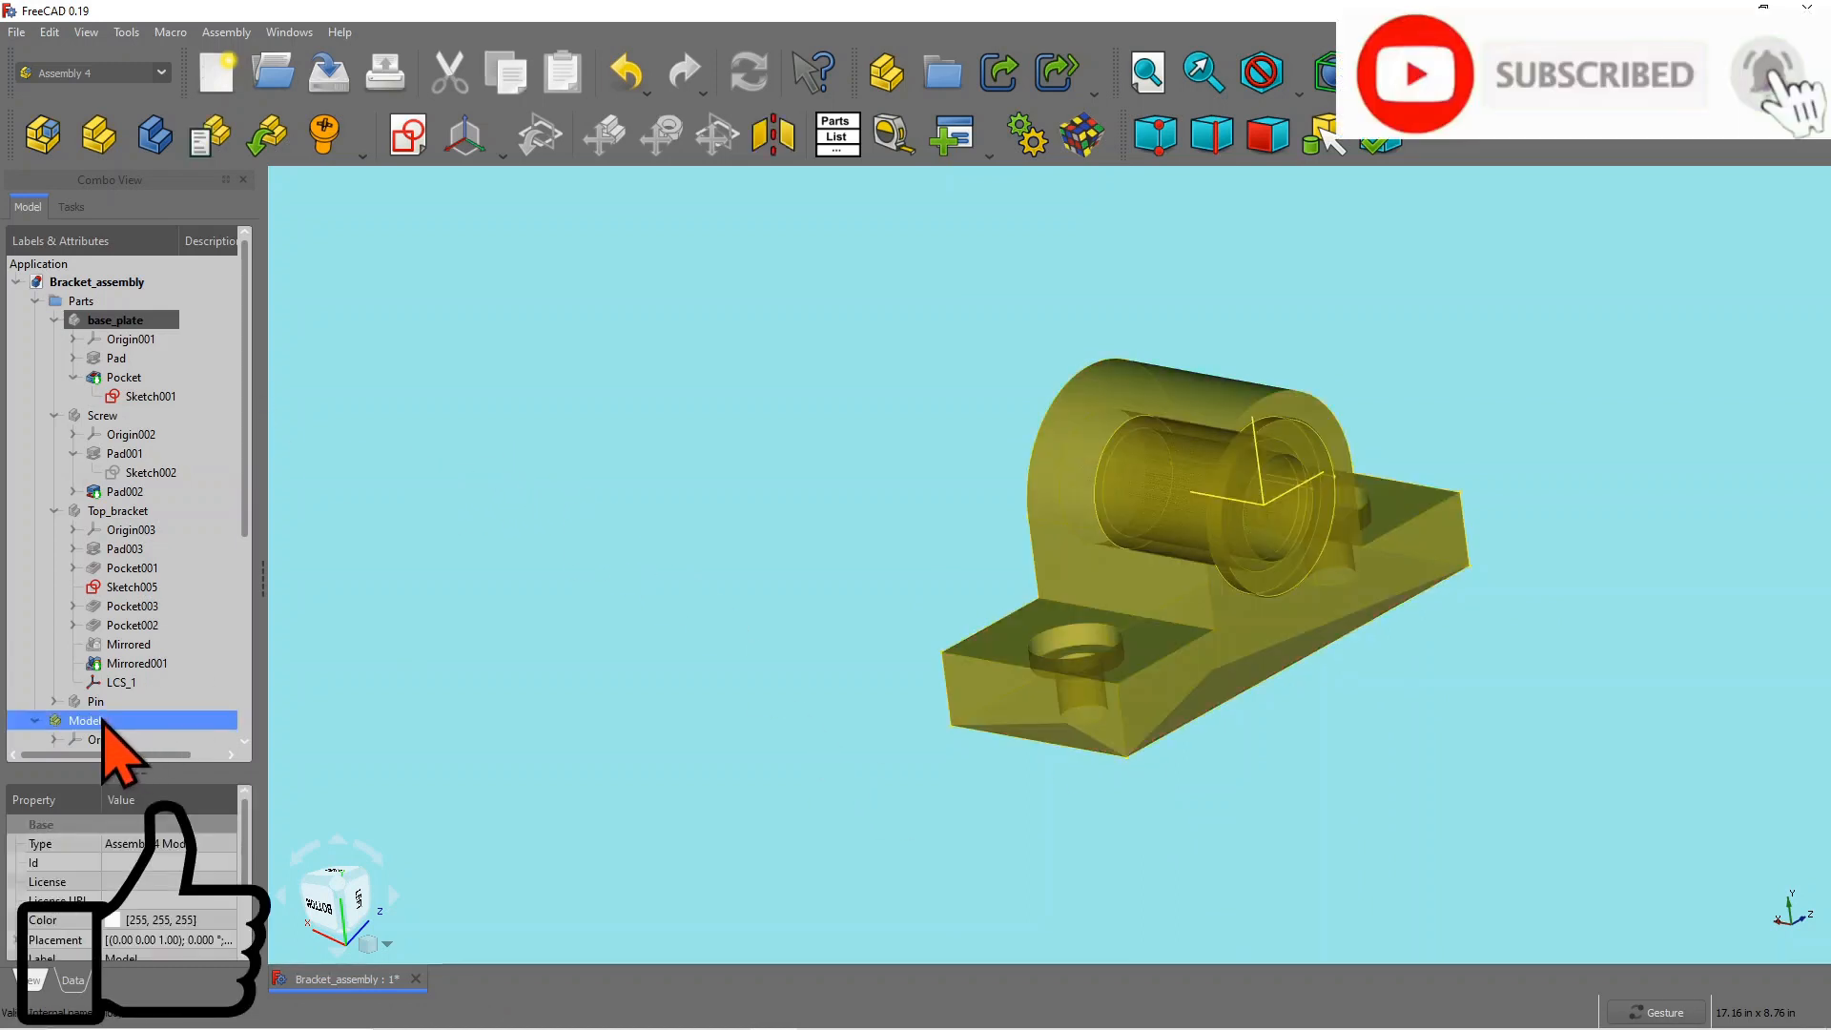
pyautogui.press('space')
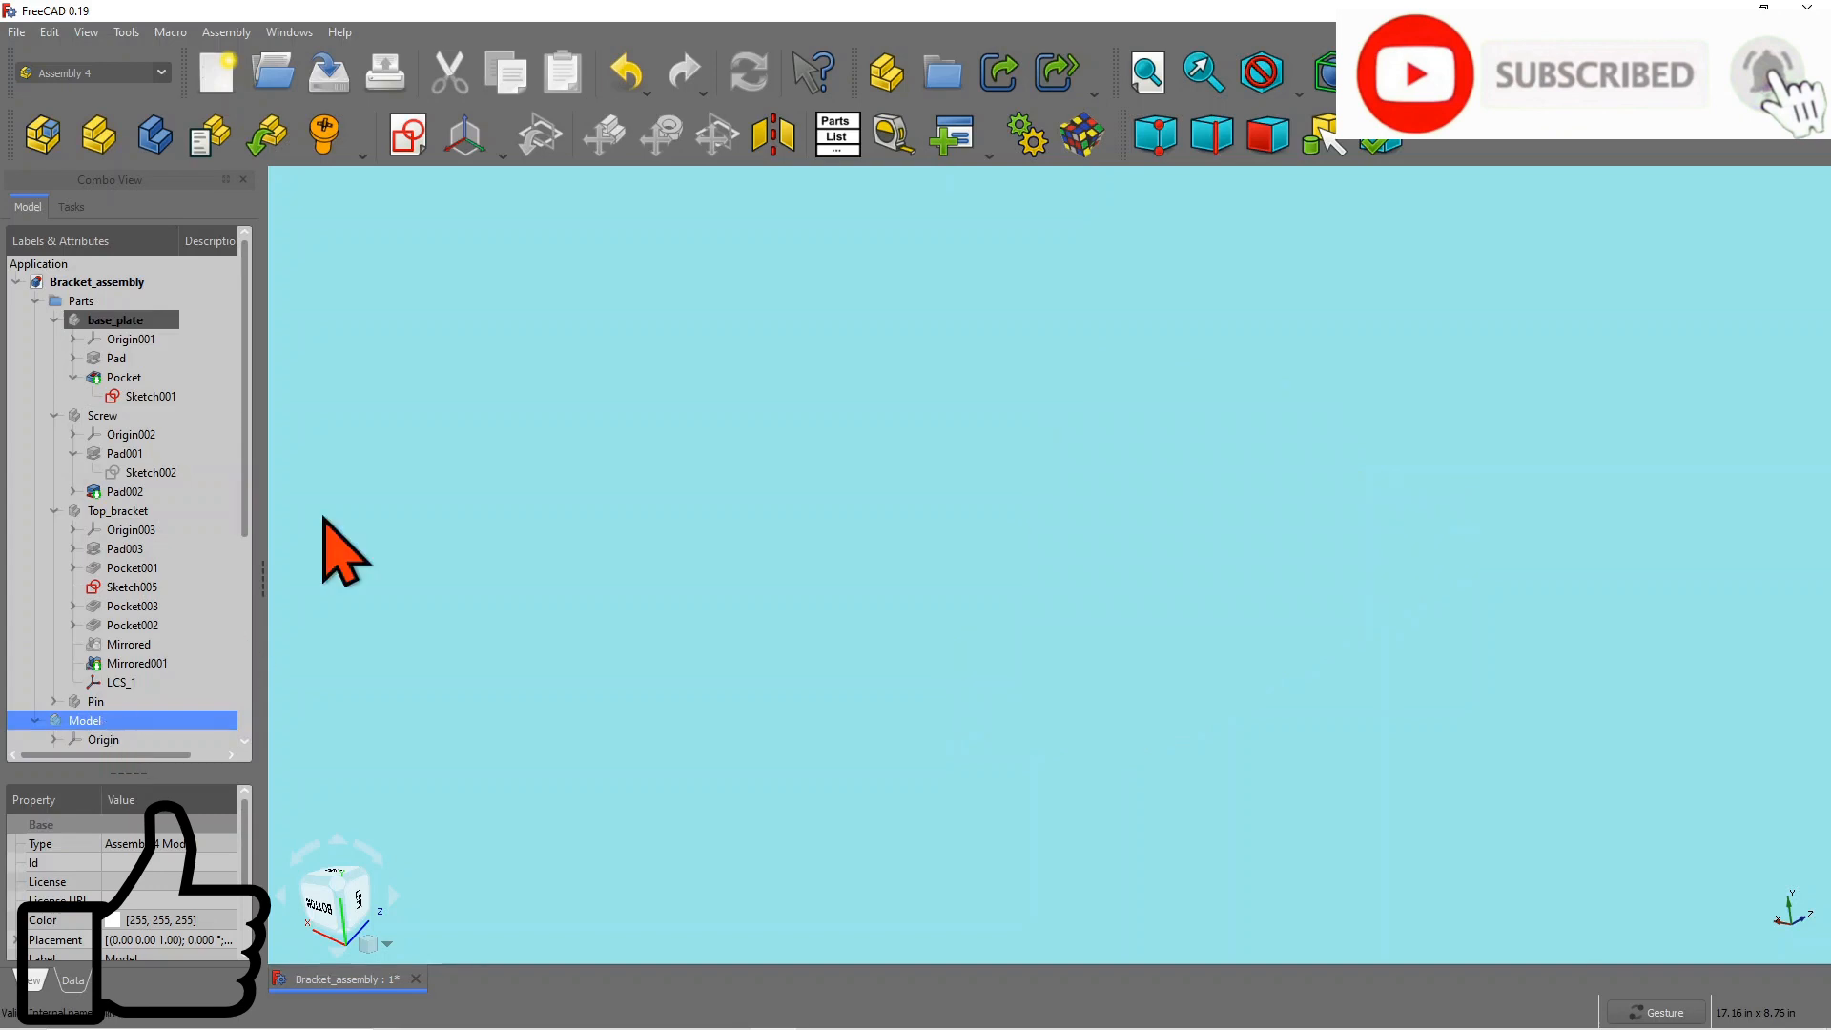
pyautogui.moveTo(242, 396); pyautogui.dragTo(242, 387)
pyautogui.moveTo(131, 322); pyautogui.dragTo(145, 529)
pyautogui.click(141, 512)
pyautogui.press('space')
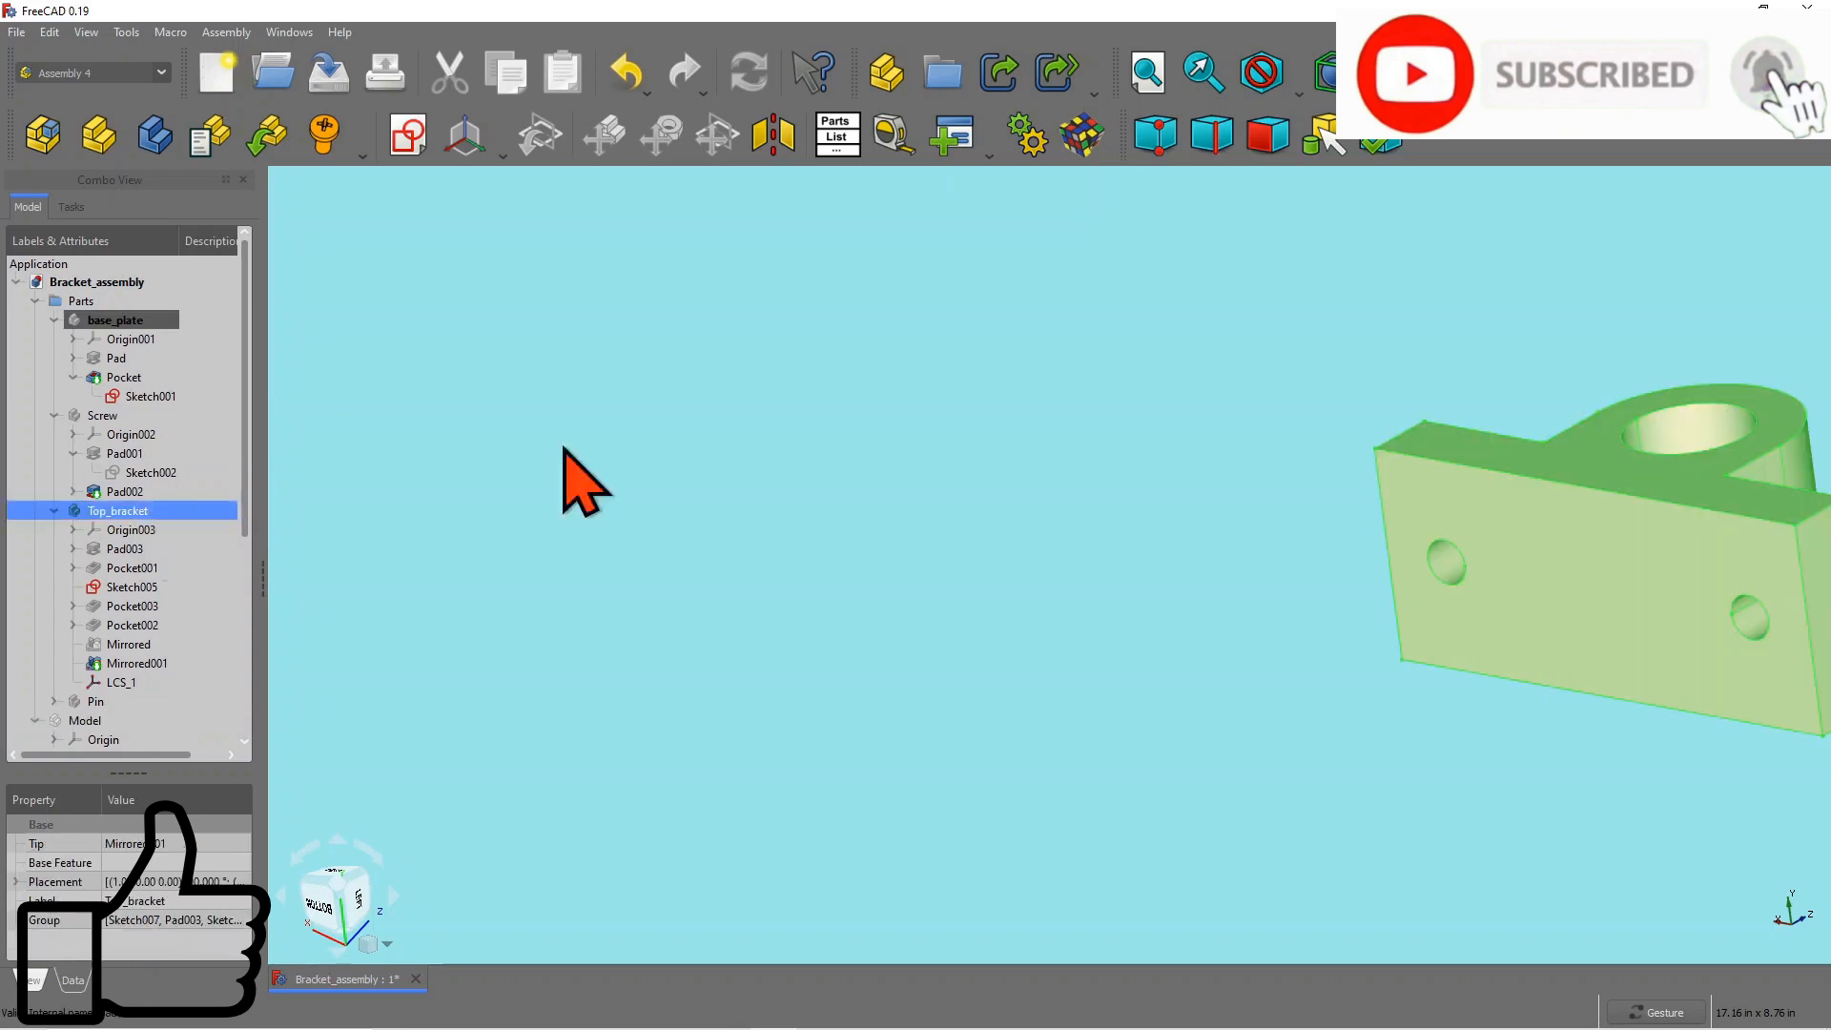
# Step: Show the base_plate body together with the Top_bracket body
pyautogui.moveTo(940, 429); pyautogui.dragTo(725, 485)
pyautogui.click(725, 485)
pyautogui.moveTo(878, 359); pyautogui.dragTo(624, 498)
pyautogui.moveTo(1023, 406); pyautogui.dragTo(732, 239)
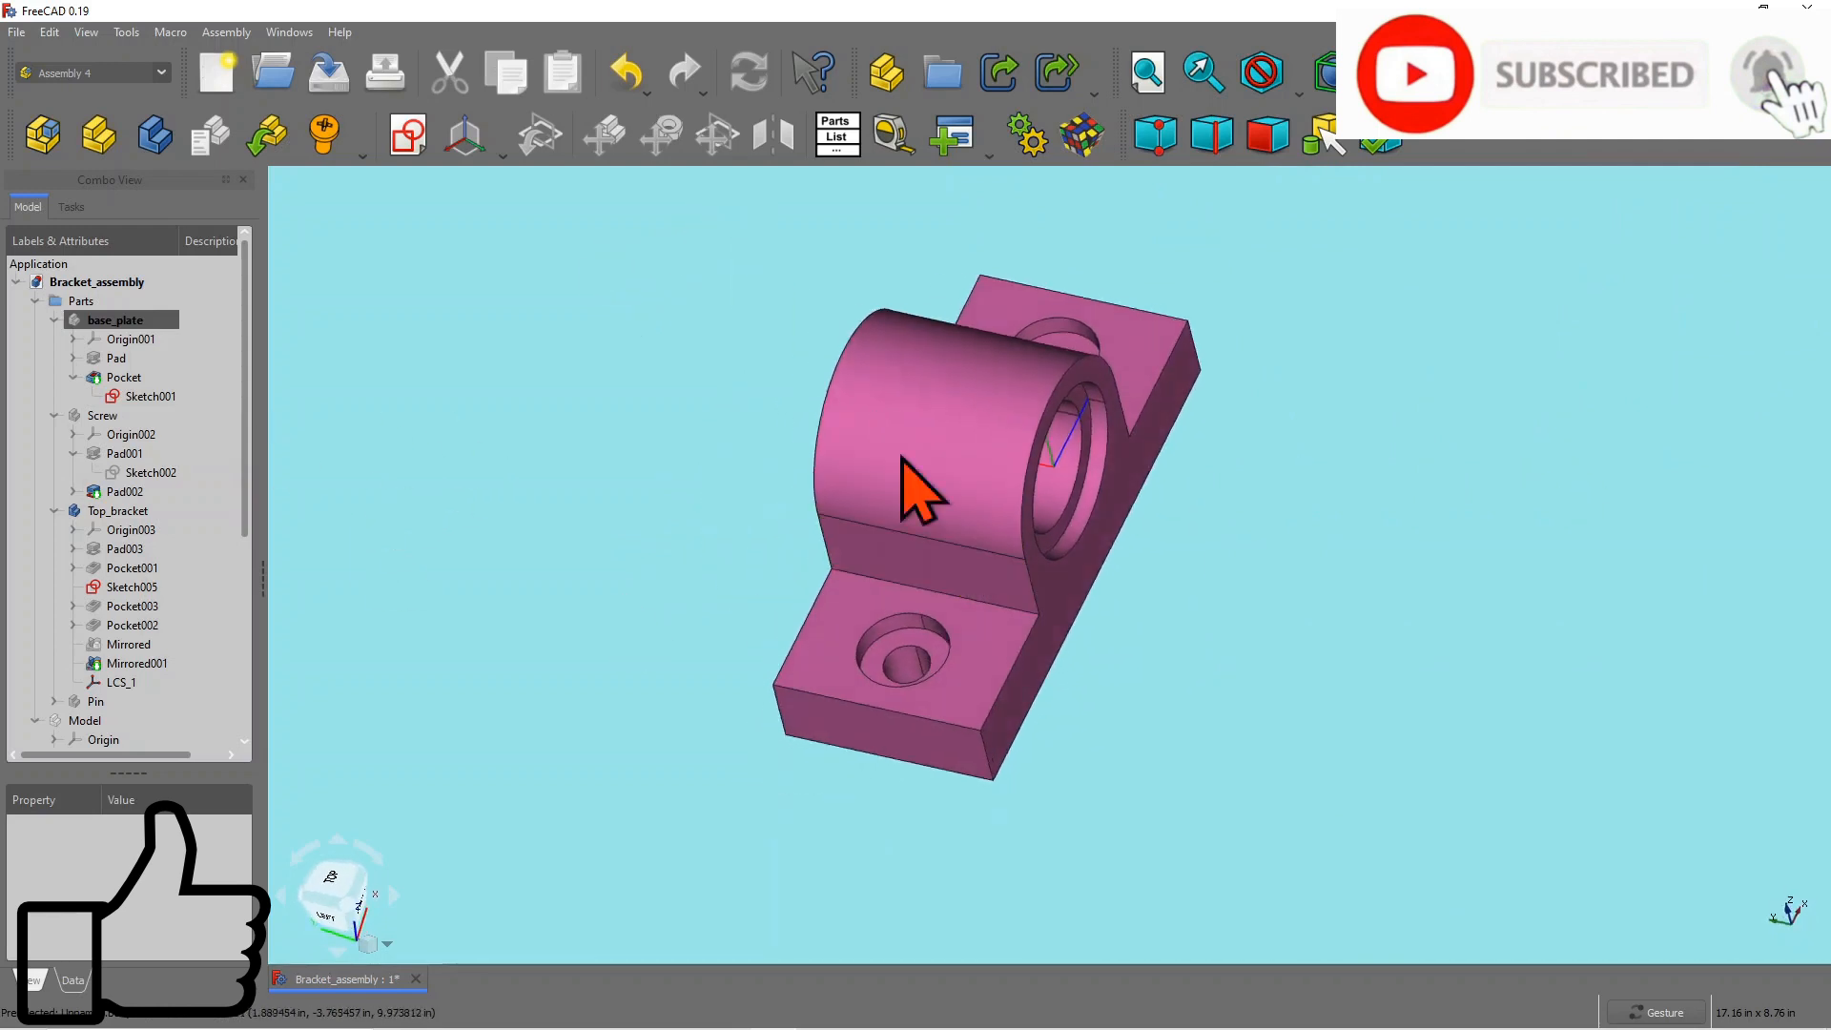
pyautogui.moveTo(916, 482); pyautogui.dragTo(1100, 318)
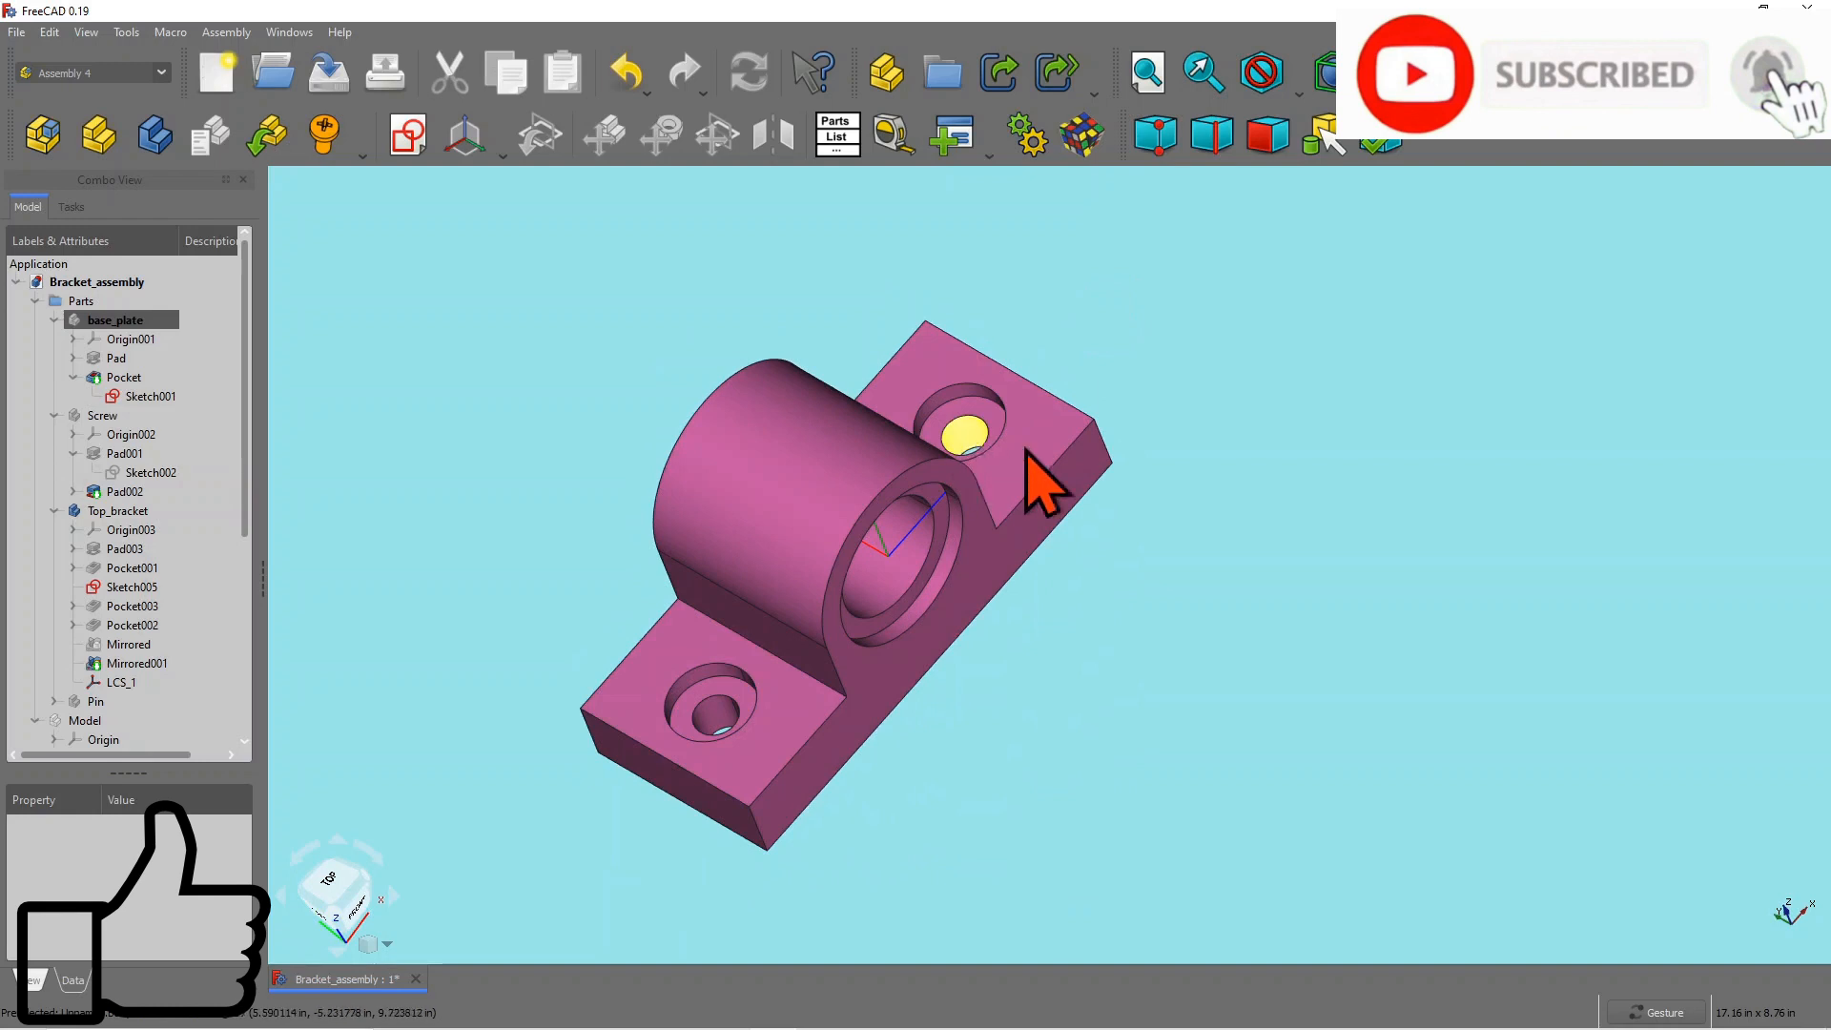
pyautogui.moveTo(907, 661)
pyautogui.mouseDown()
pyautogui.moveTo(885, 618)
pyautogui.moveTo(907, 633)
pyautogui.mouseUp()
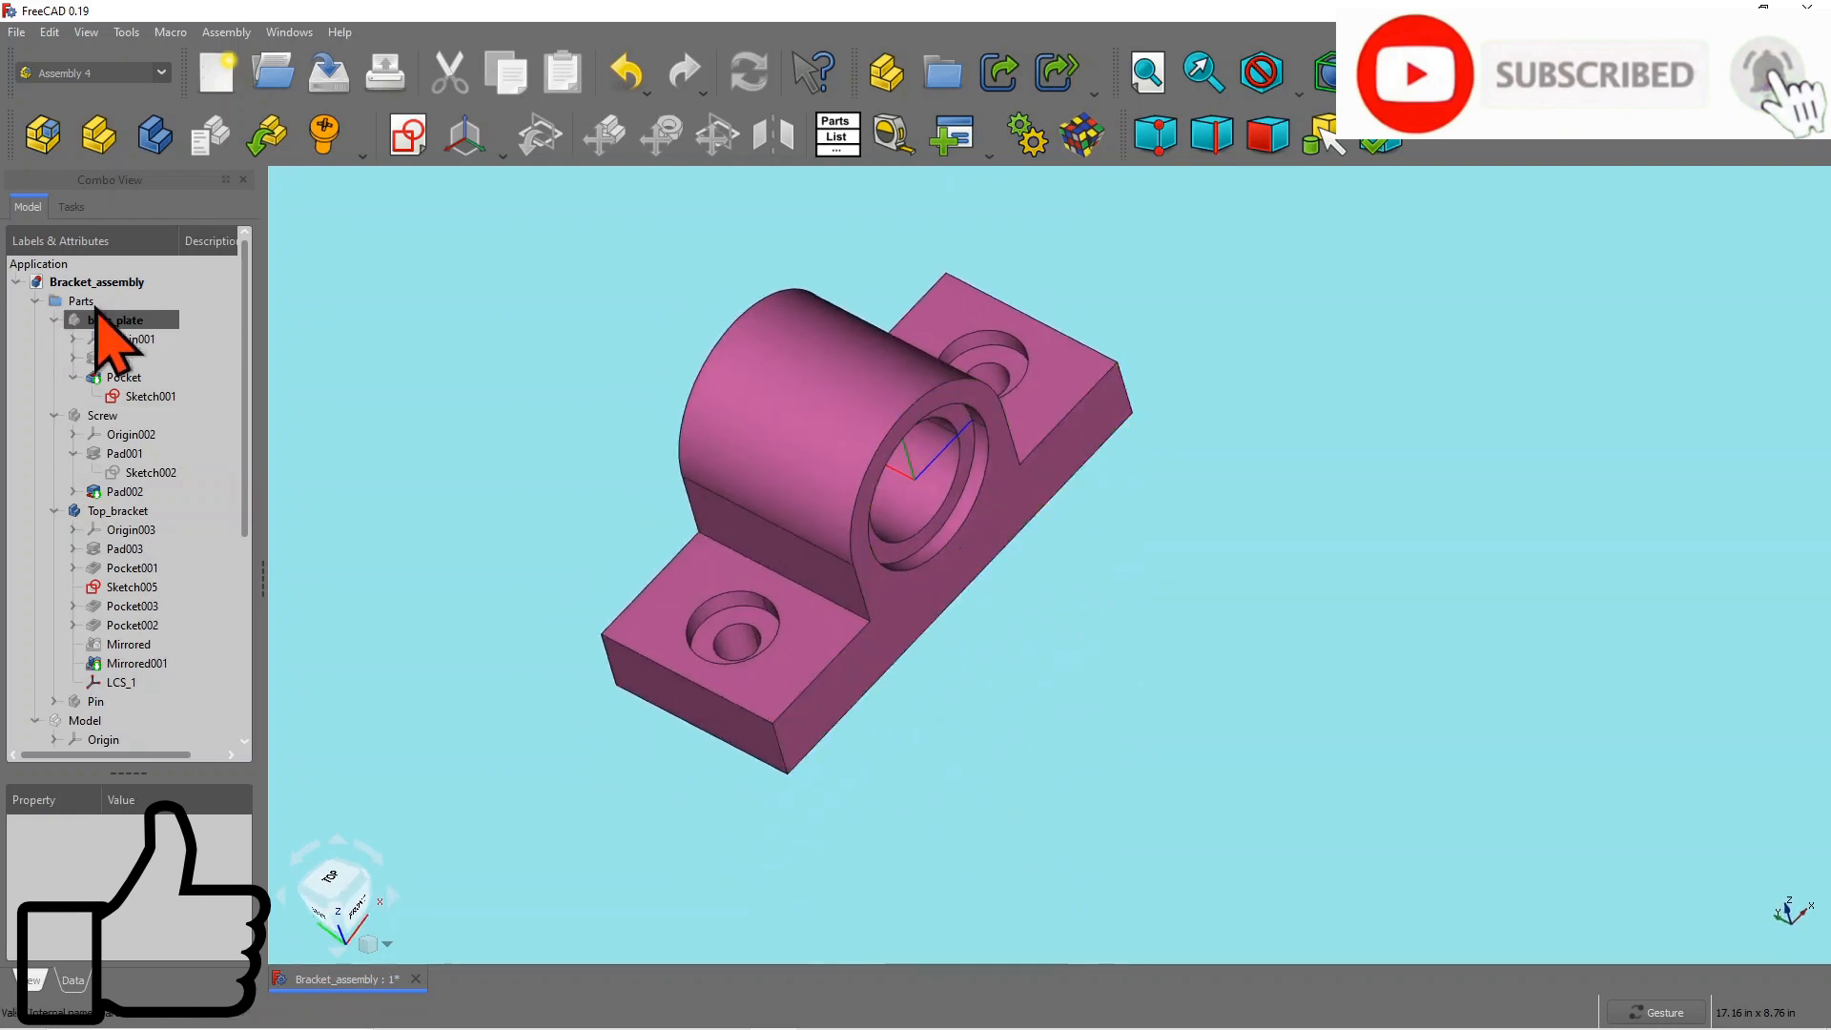
pyautogui.click(134, 322)
pyautogui.press('space')
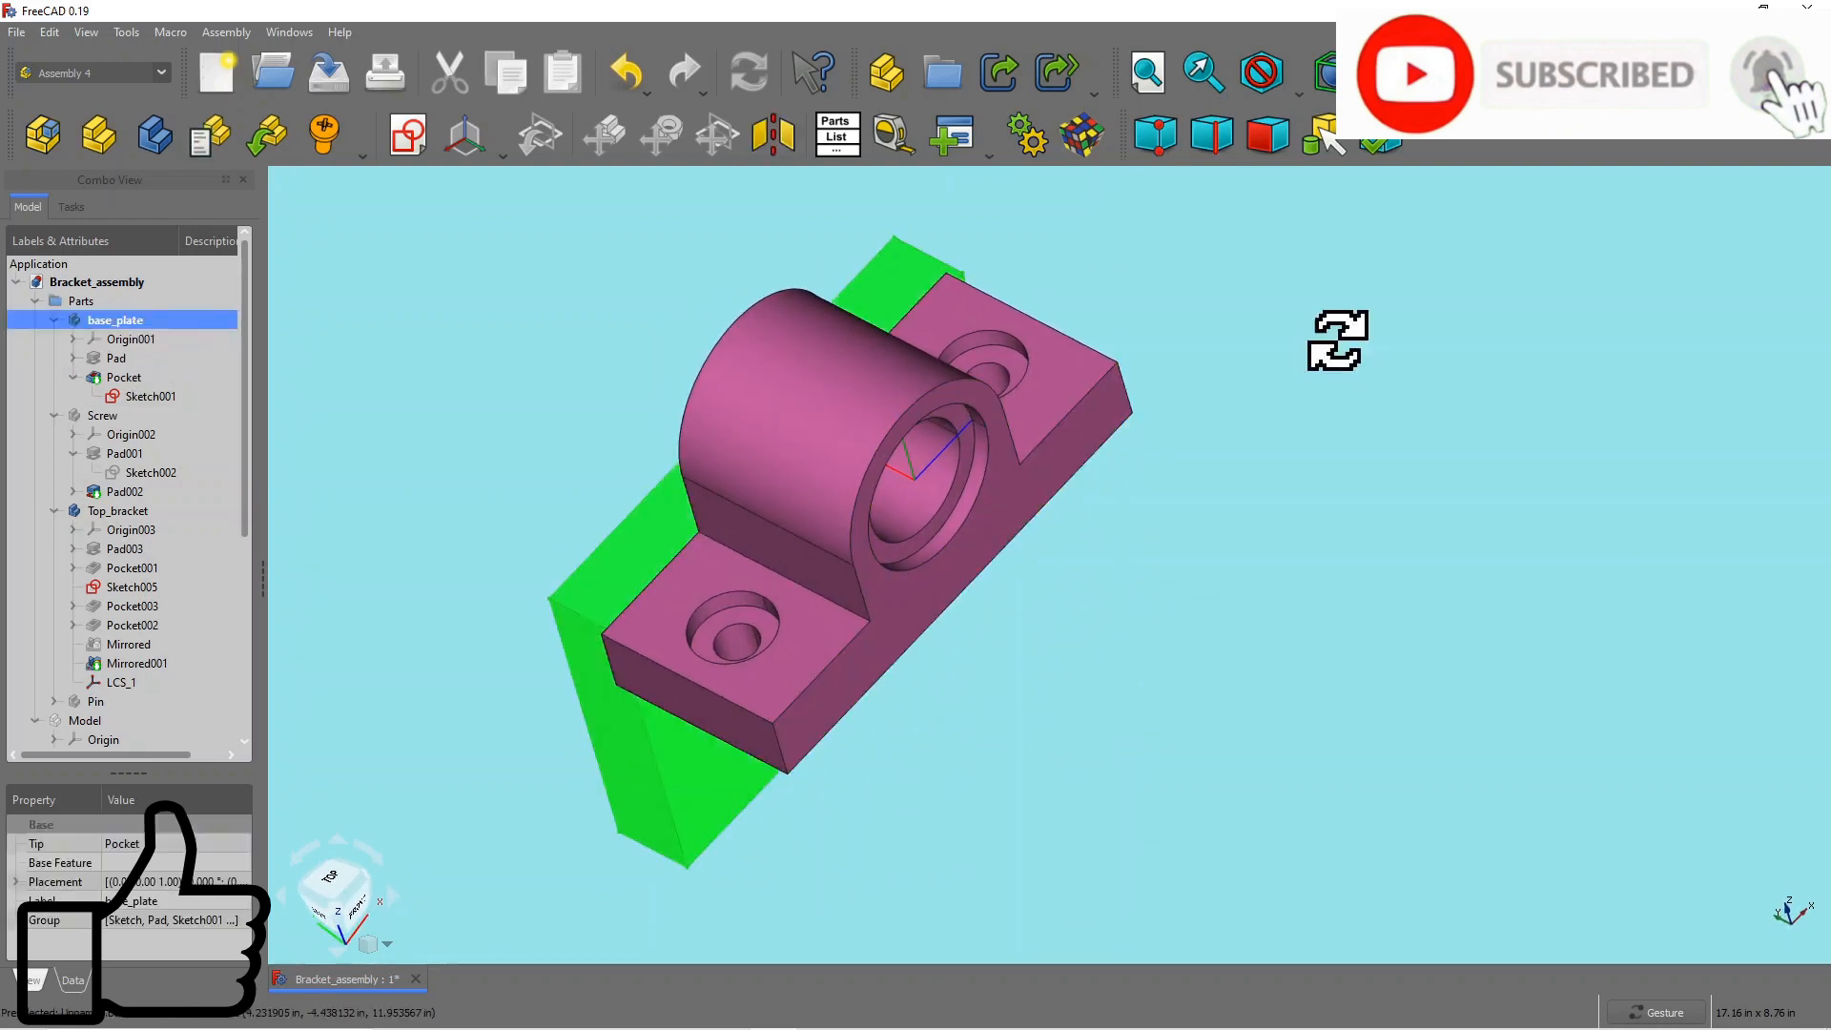
# Step: Examine the mounting holes and mating faces of the base plate and top bracket from several angles
pyautogui.moveTo(1336, 339); pyautogui.dragTo(1460, 361)
pyautogui.moveTo(748, 291); pyautogui.dragTo(1175, 492)
pyautogui.moveTo(1148, 430); pyautogui.dragTo(1209, 510)
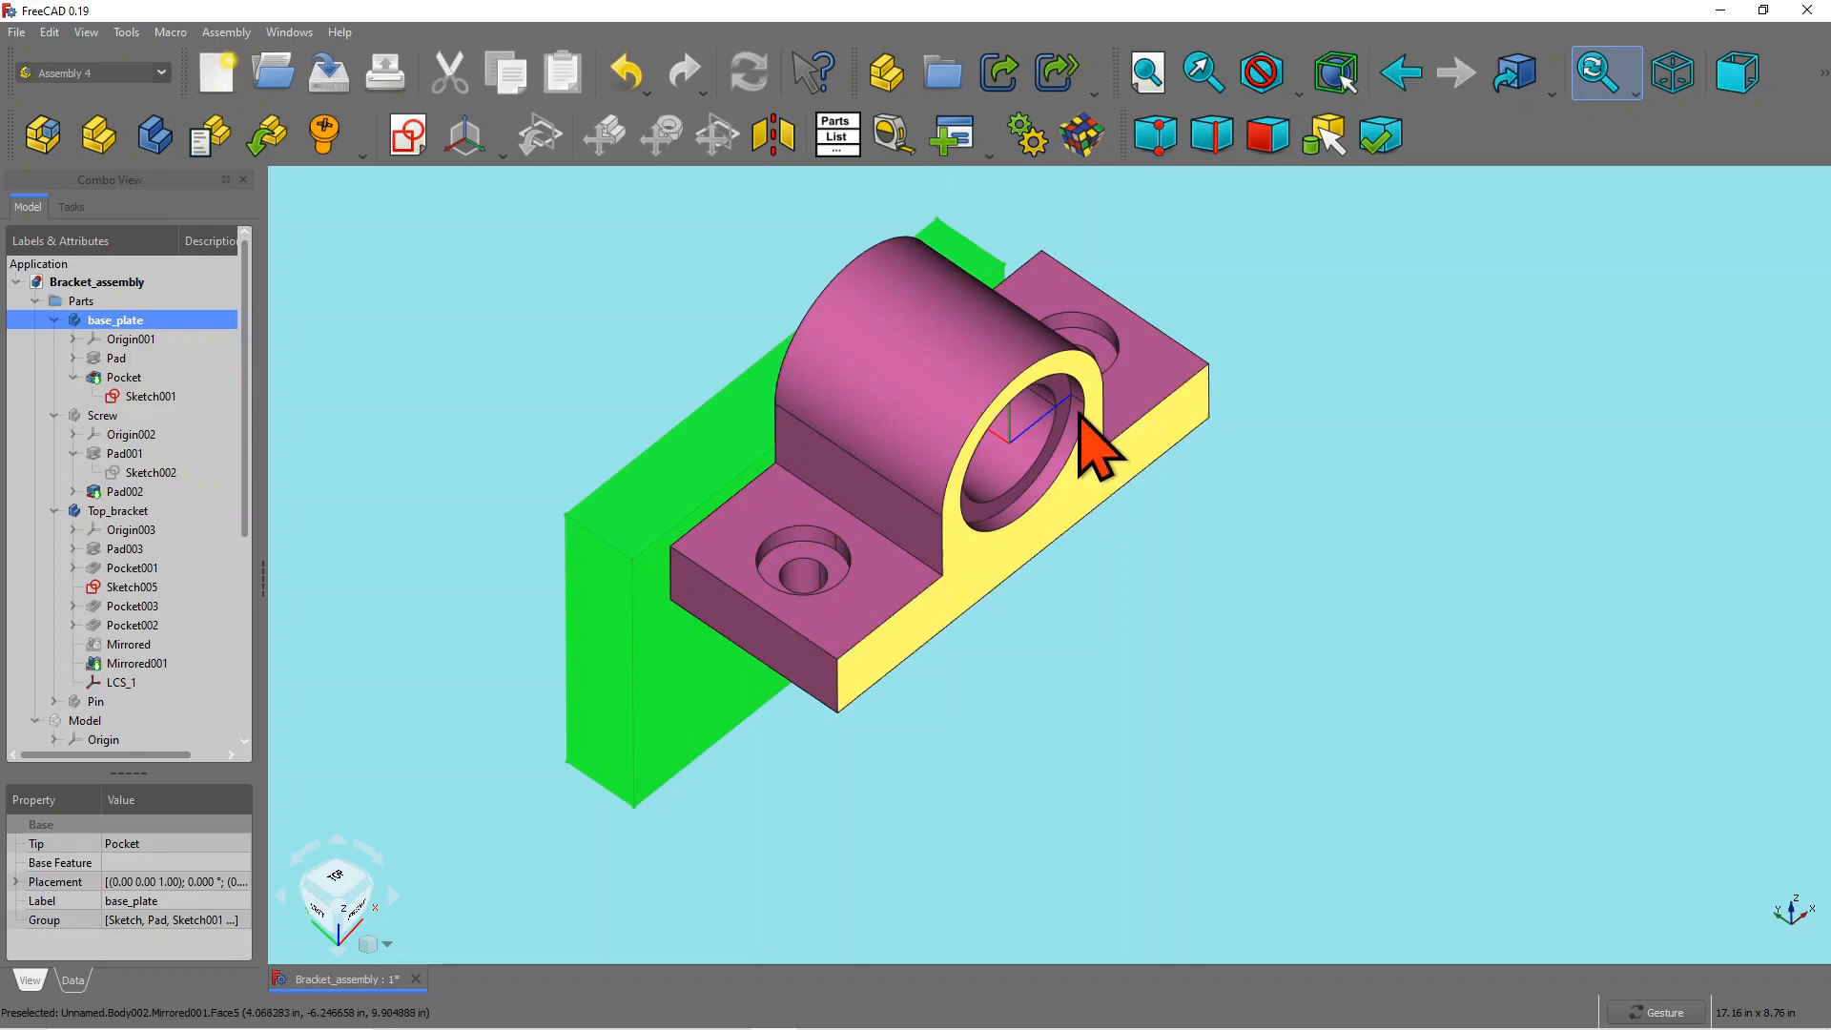
pyautogui.moveTo(992, 446); pyautogui.dragTo(1112, 441)
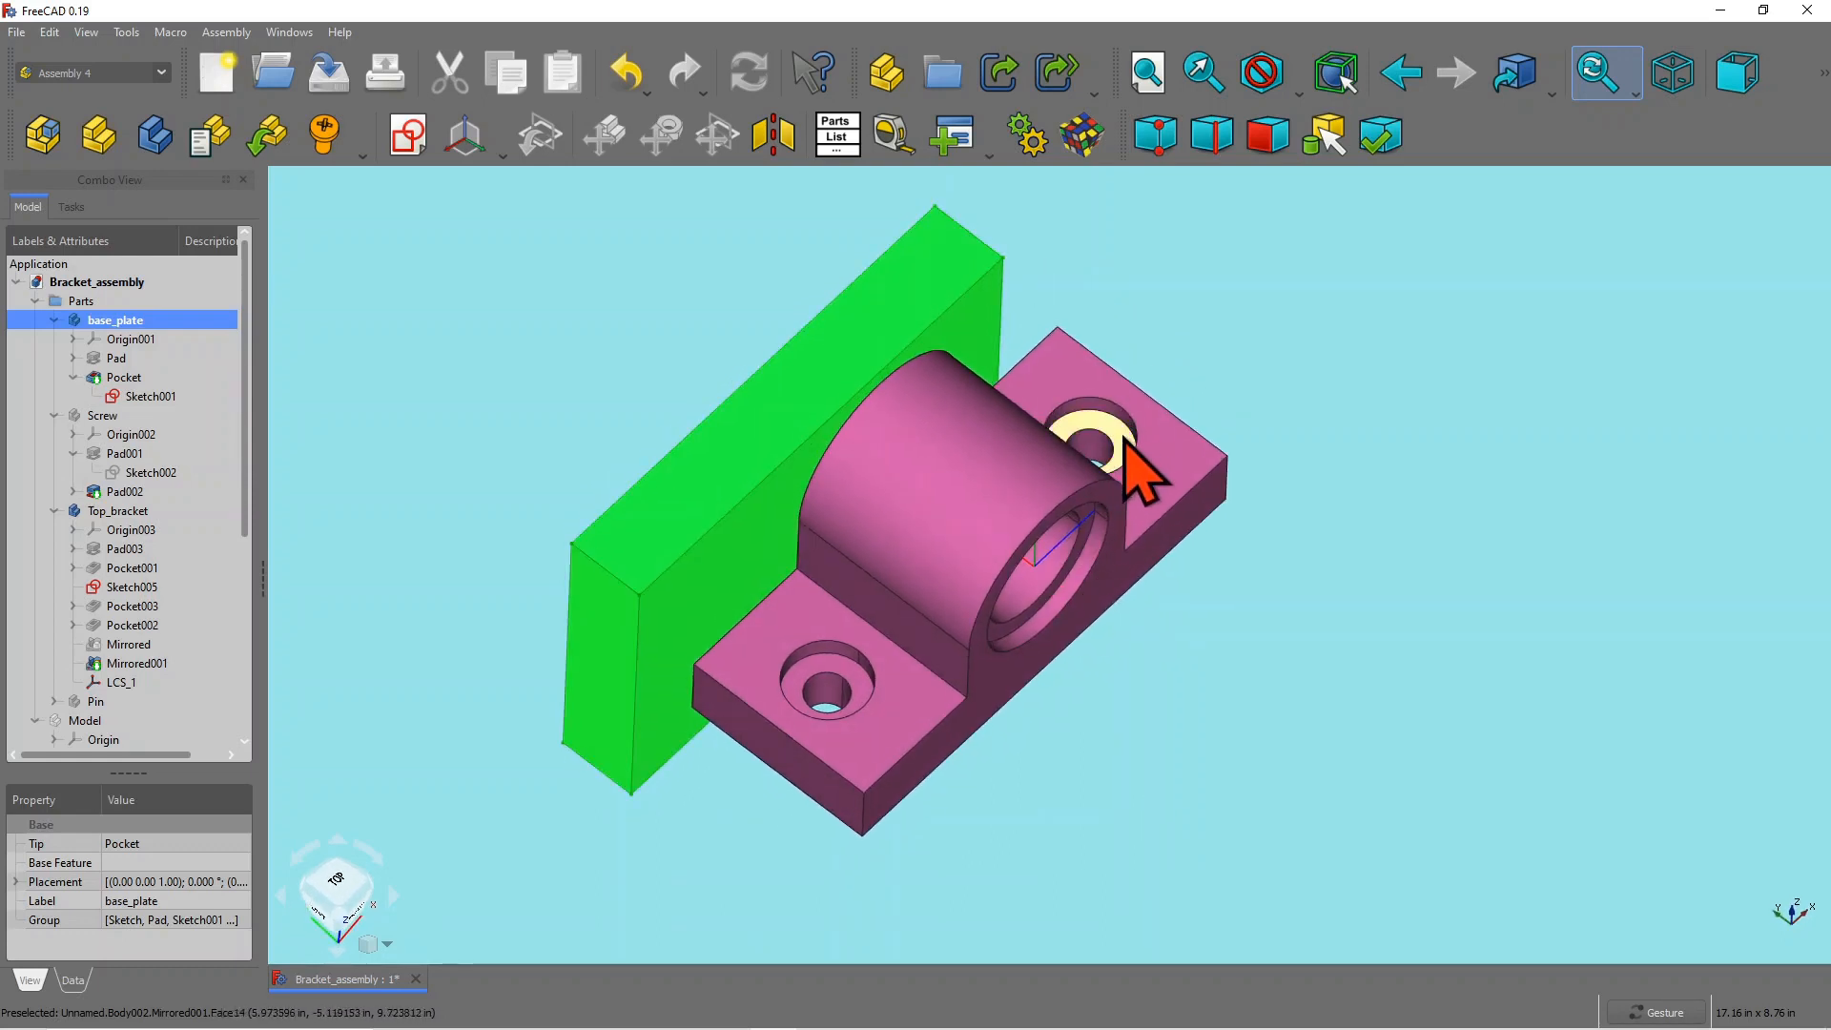
pyautogui.moveTo(1132, 572); pyautogui.dragTo(1340, 569)
pyautogui.moveTo(647, 656); pyautogui.dragTo(764, 695)
pyautogui.moveTo(1043, 454); pyautogui.dragTo(1096, 519)
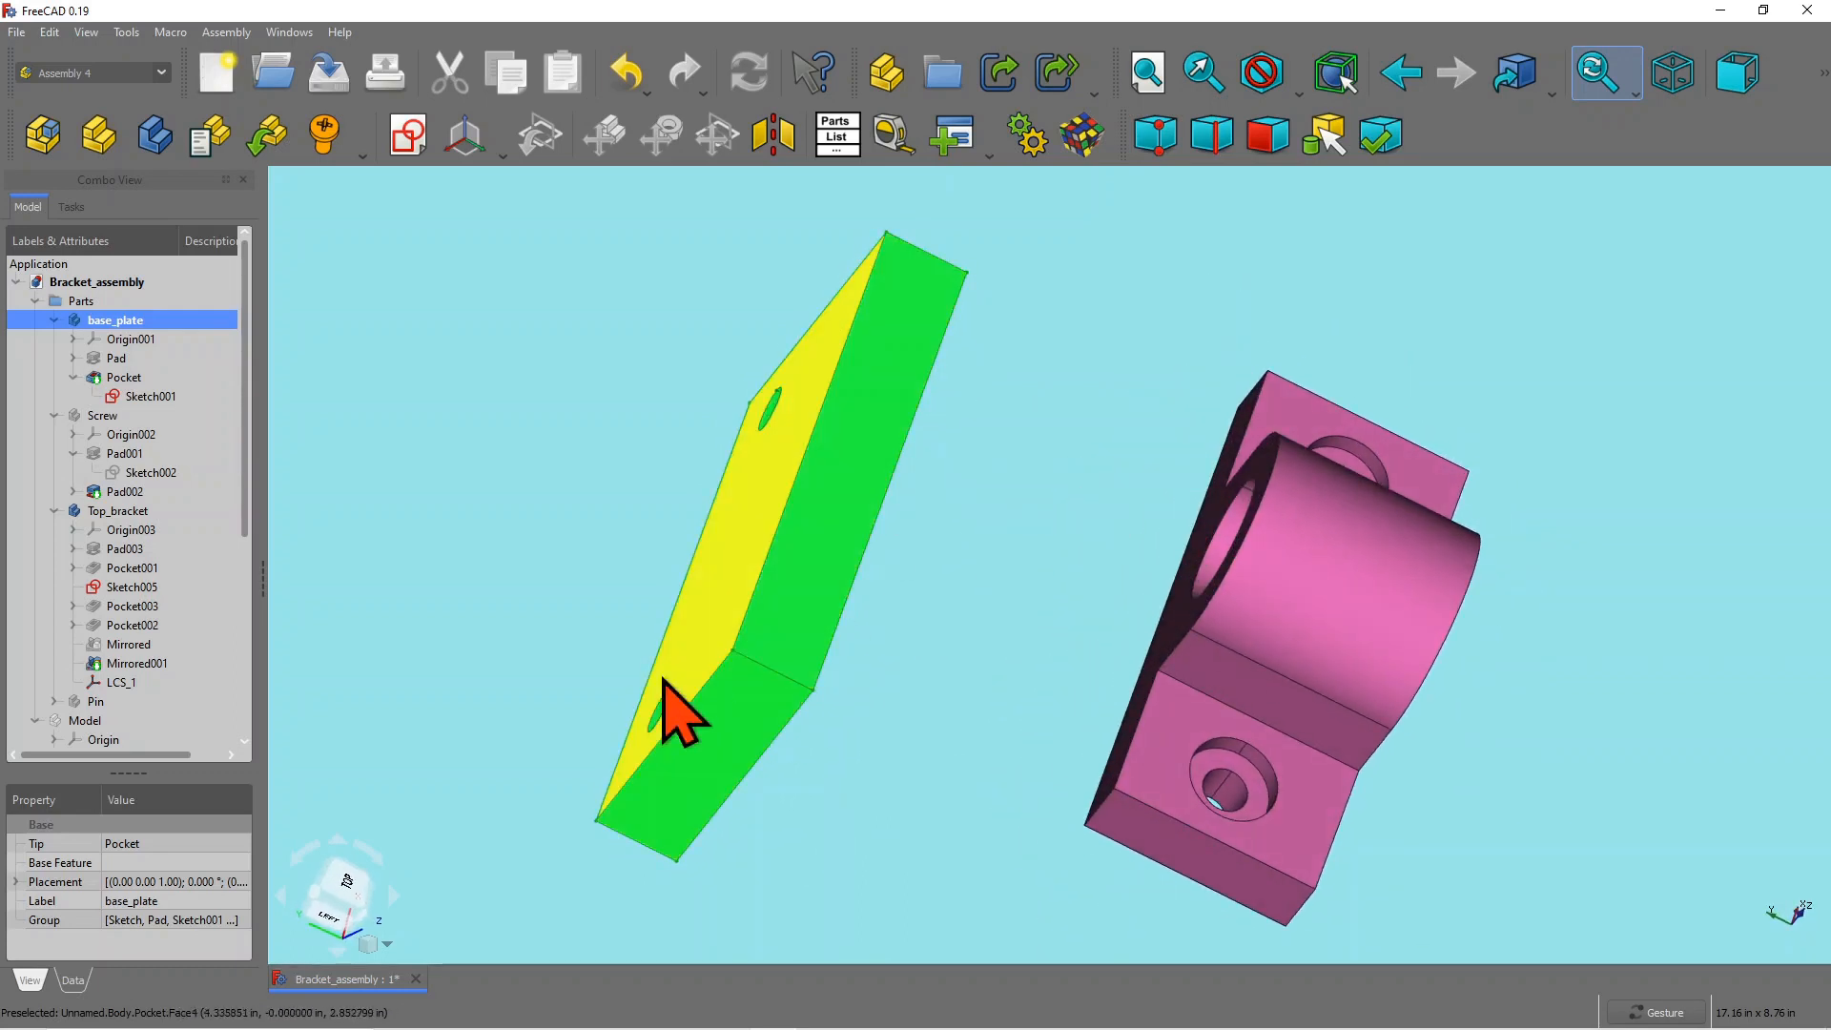
pyautogui.moveTo(675, 706); pyautogui.dragTo(947, 530)
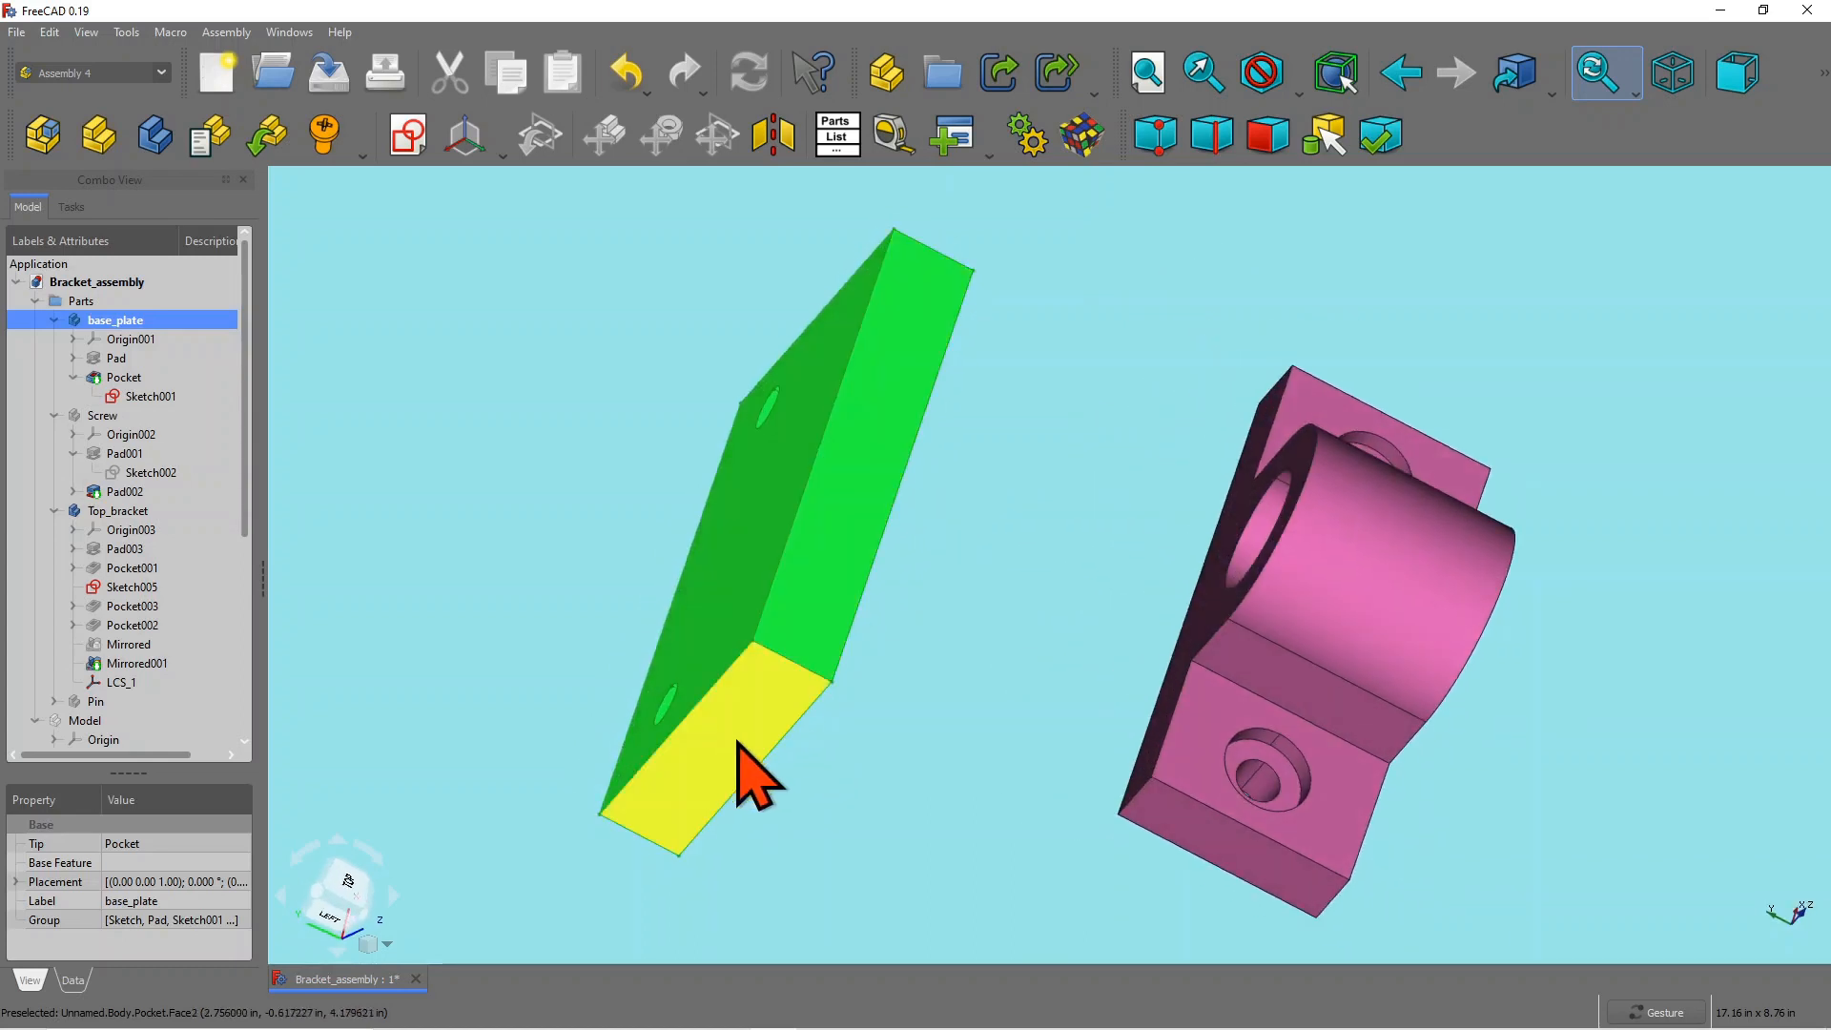
pyautogui.moveTo(739, 744); pyautogui.dragTo(691, 715)
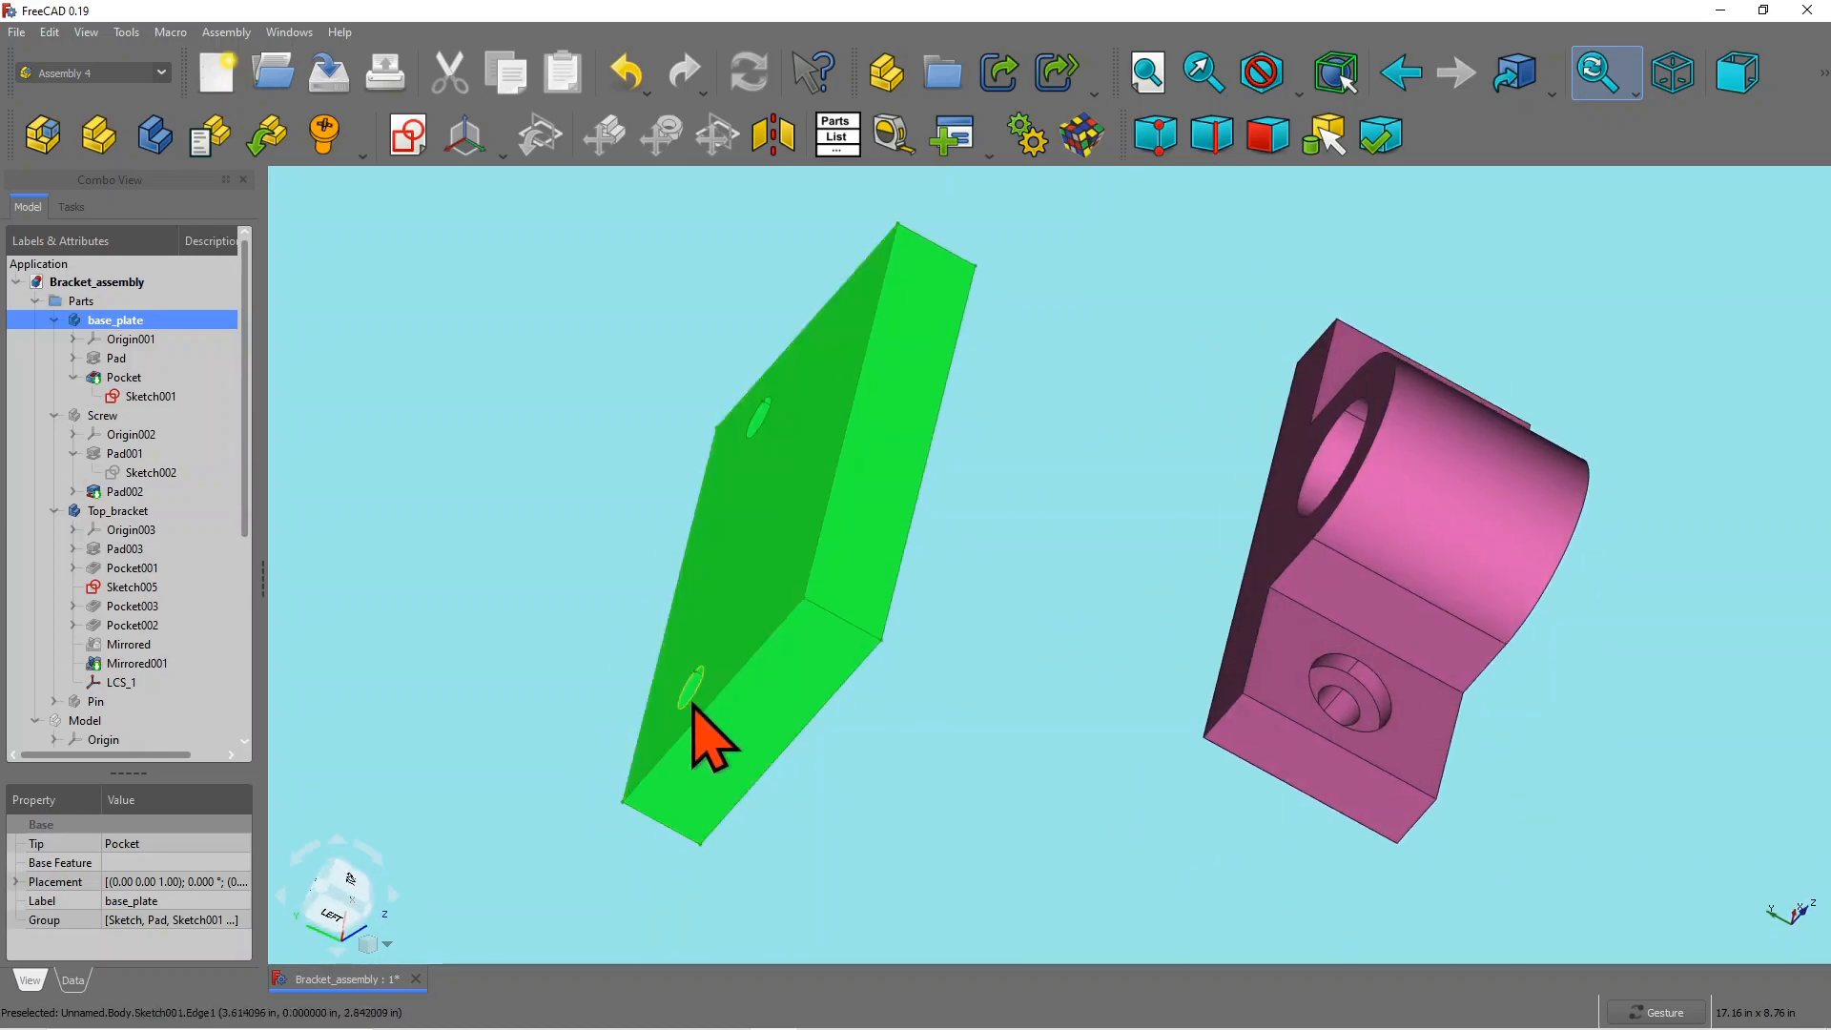
pyautogui.moveTo(1250, 458); pyautogui.dragTo(1170, 449)
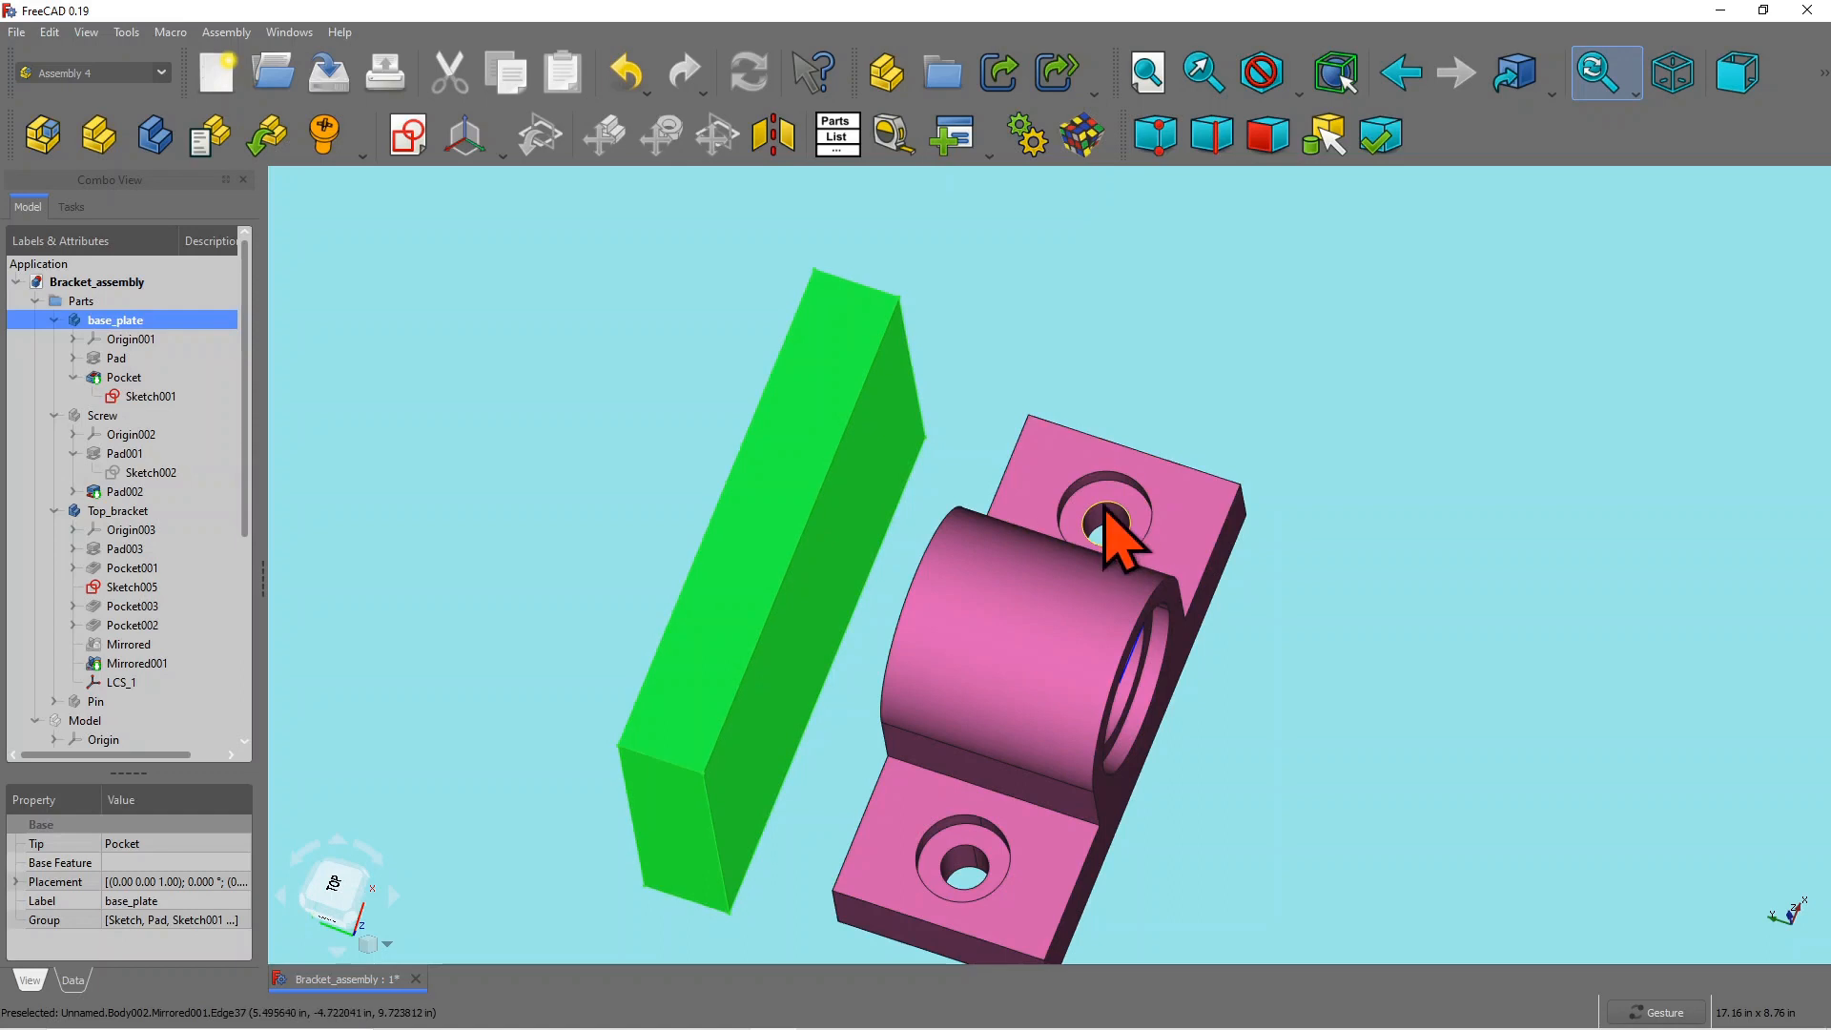
pyautogui.moveTo(1117, 510); pyautogui.dragTo(1431, 785)
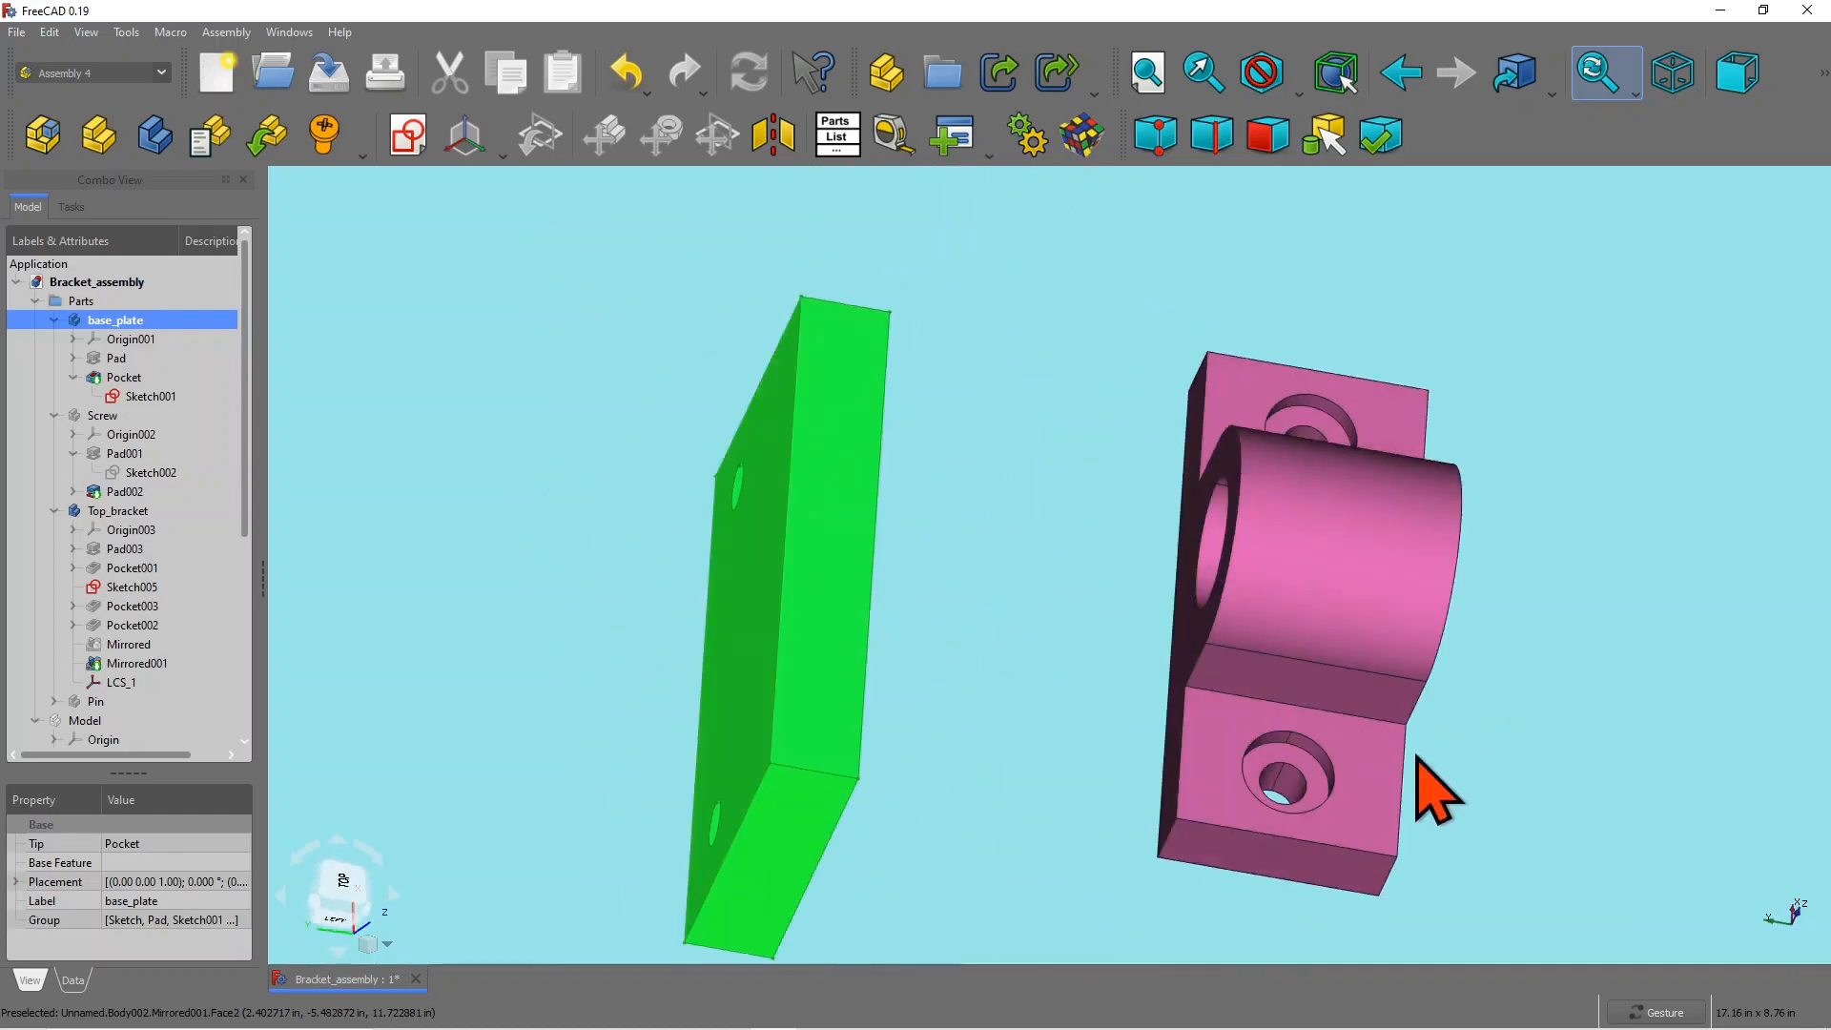
pyautogui.moveTo(764, 642); pyautogui.dragTo(941, 445)
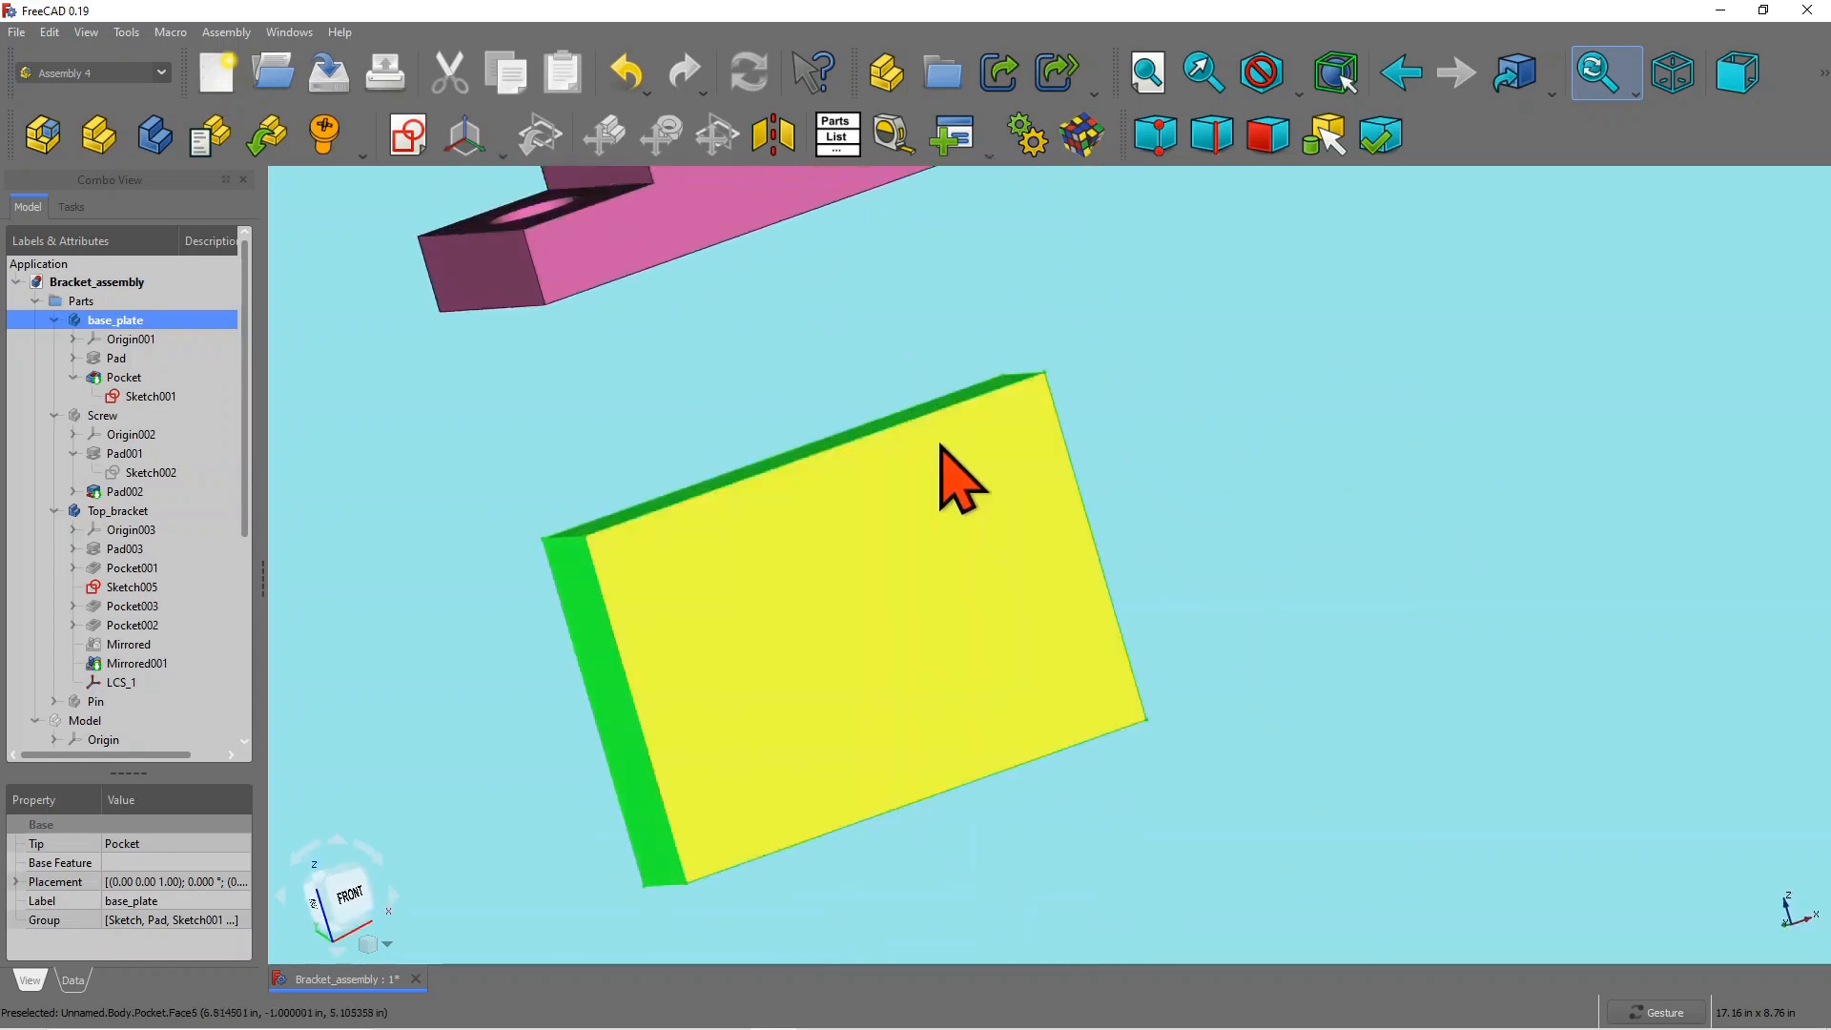
pyautogui.scroll(-5, 942, 445)
pyautogui.moveTo(1027, 343); pyautogui.dragTo(934, 282)
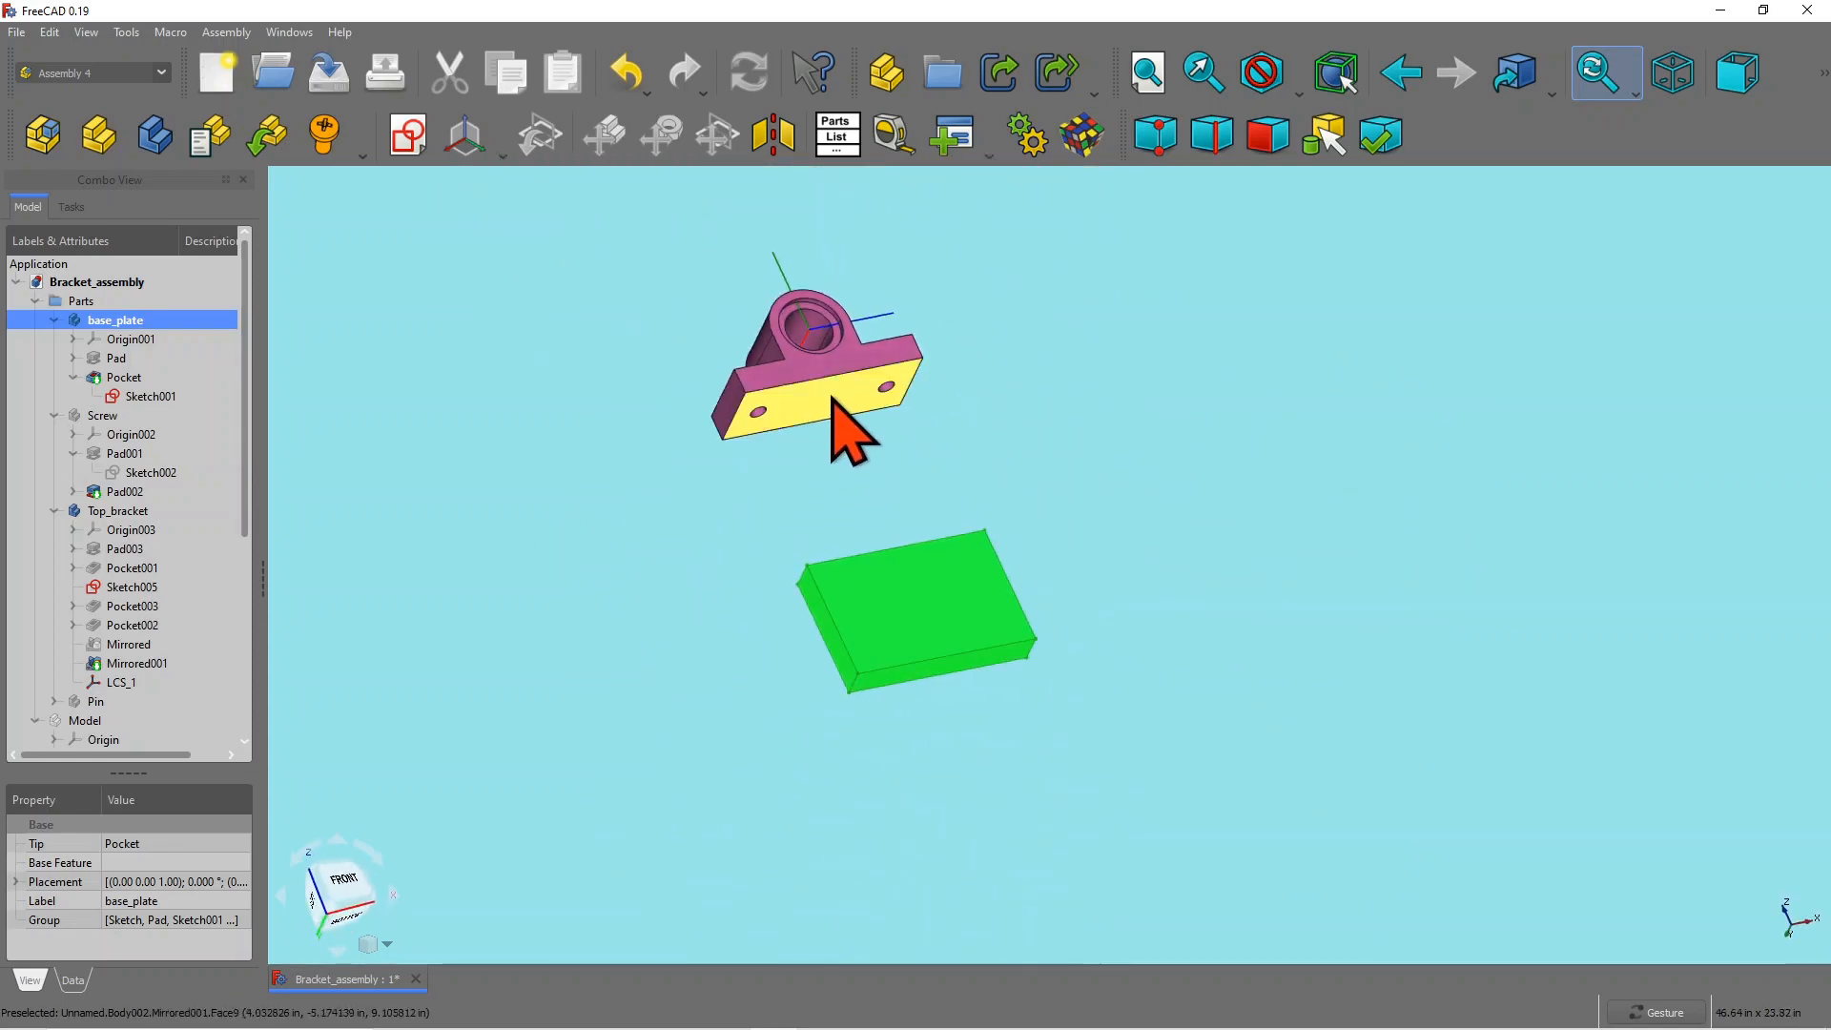
pyautogui.moveTo(838, 409); pyautogui.dragTo(1009, 426)
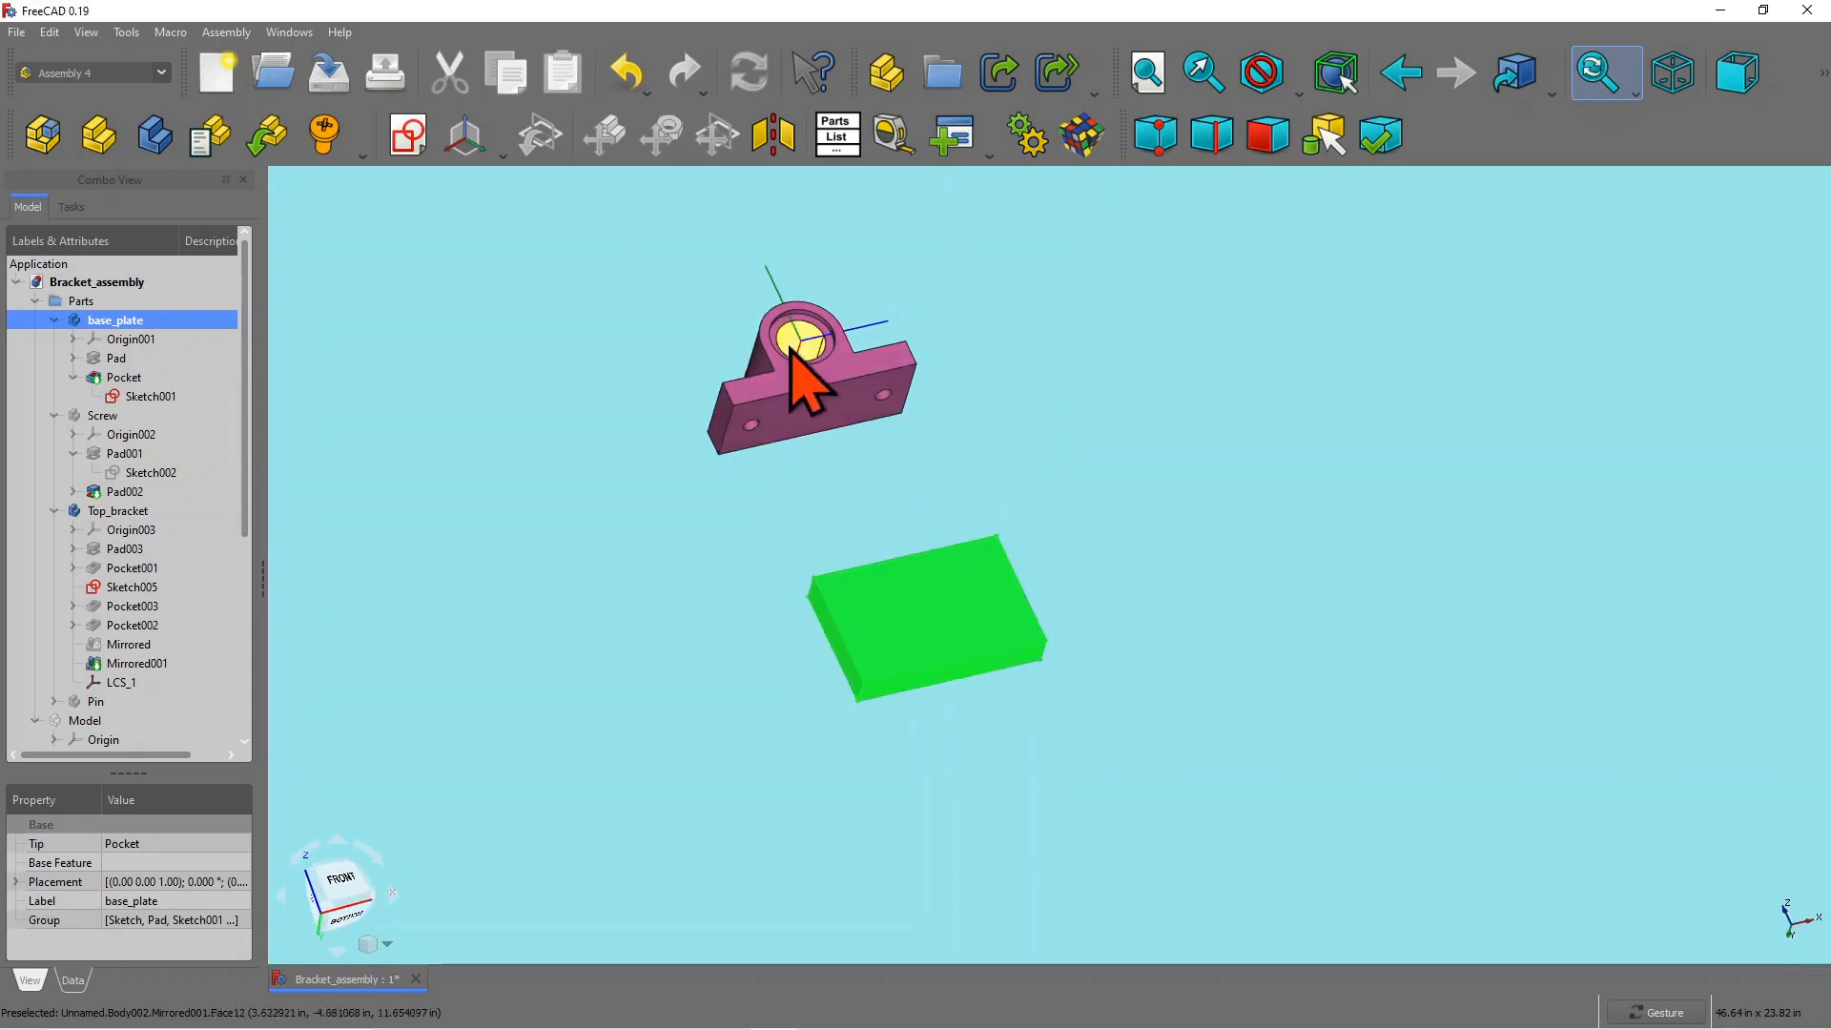
pyautogui.scroll(7, 802, 362)
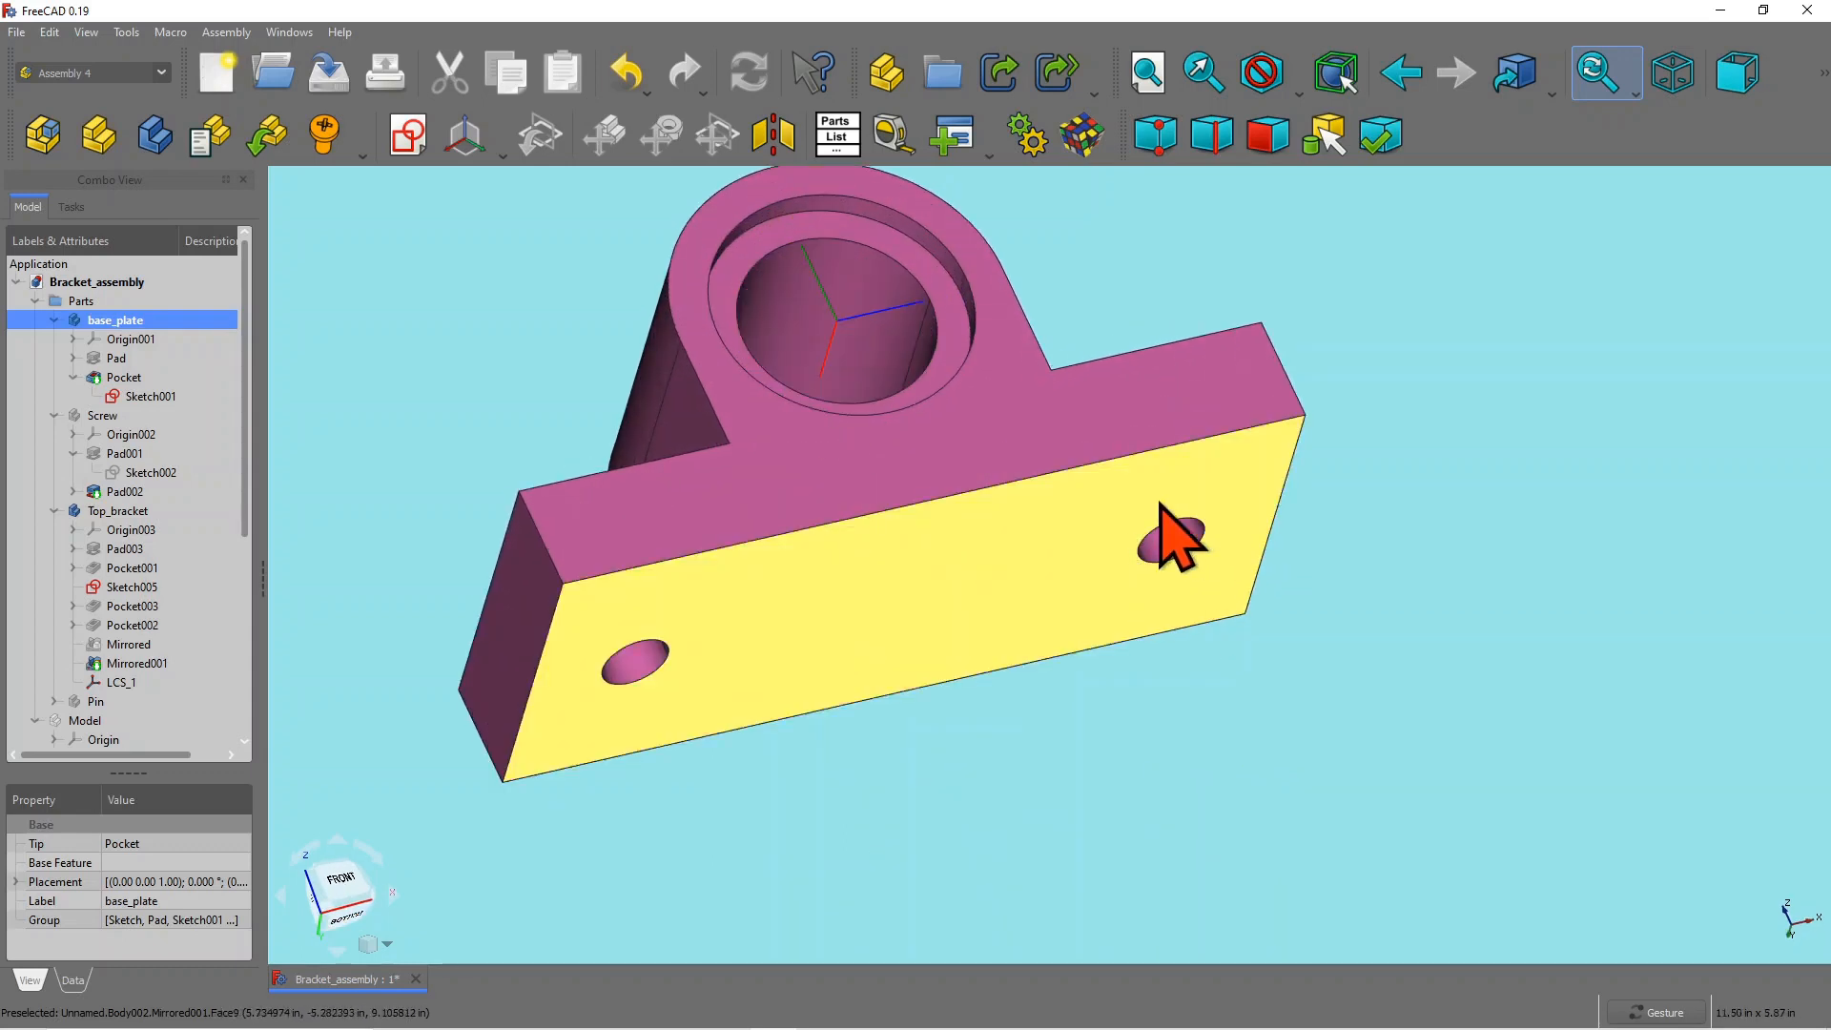
pyautogui.scroll(-8, 1240, 577)
pyautogui.moveTo(1234, 573); pyautogui.dragTo(1333, 717)
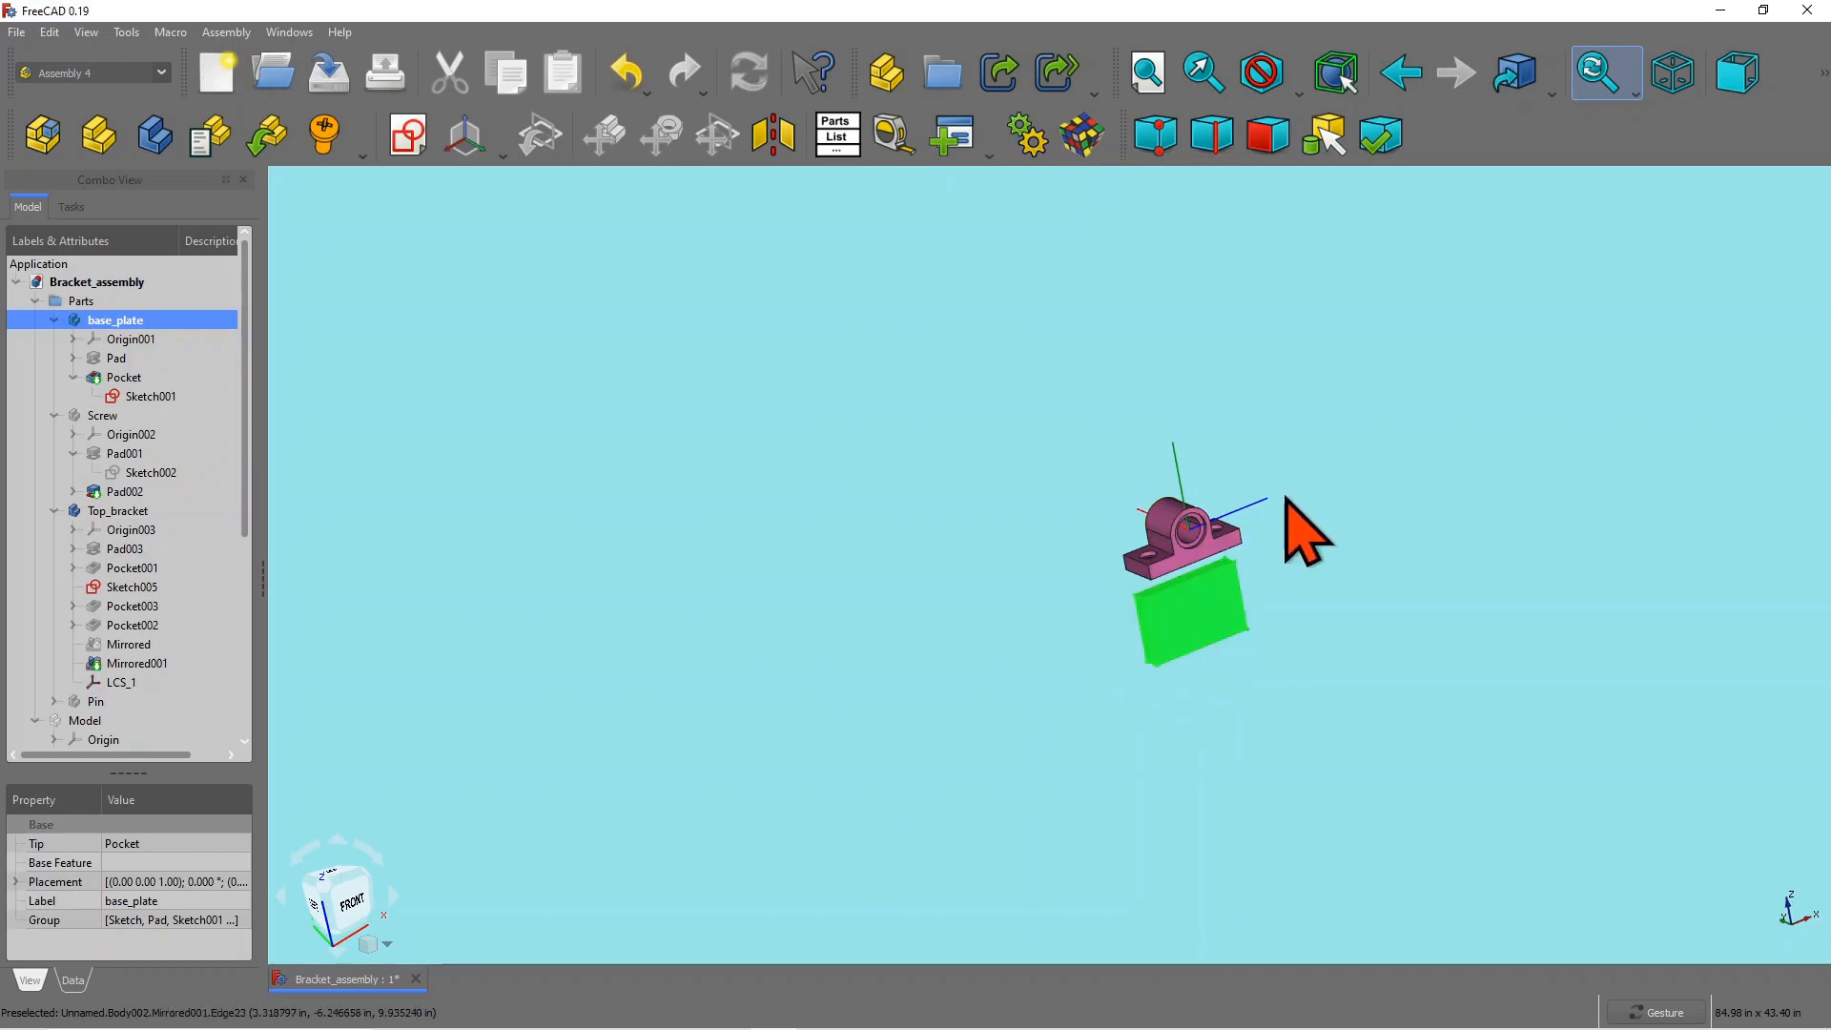
pyautogui.moveTo(1286, 499); pyautogui.dragTo(1022, 397)
pyautogui.moveTo(1386, 449); pyautogui.dragTo(1291, 355)
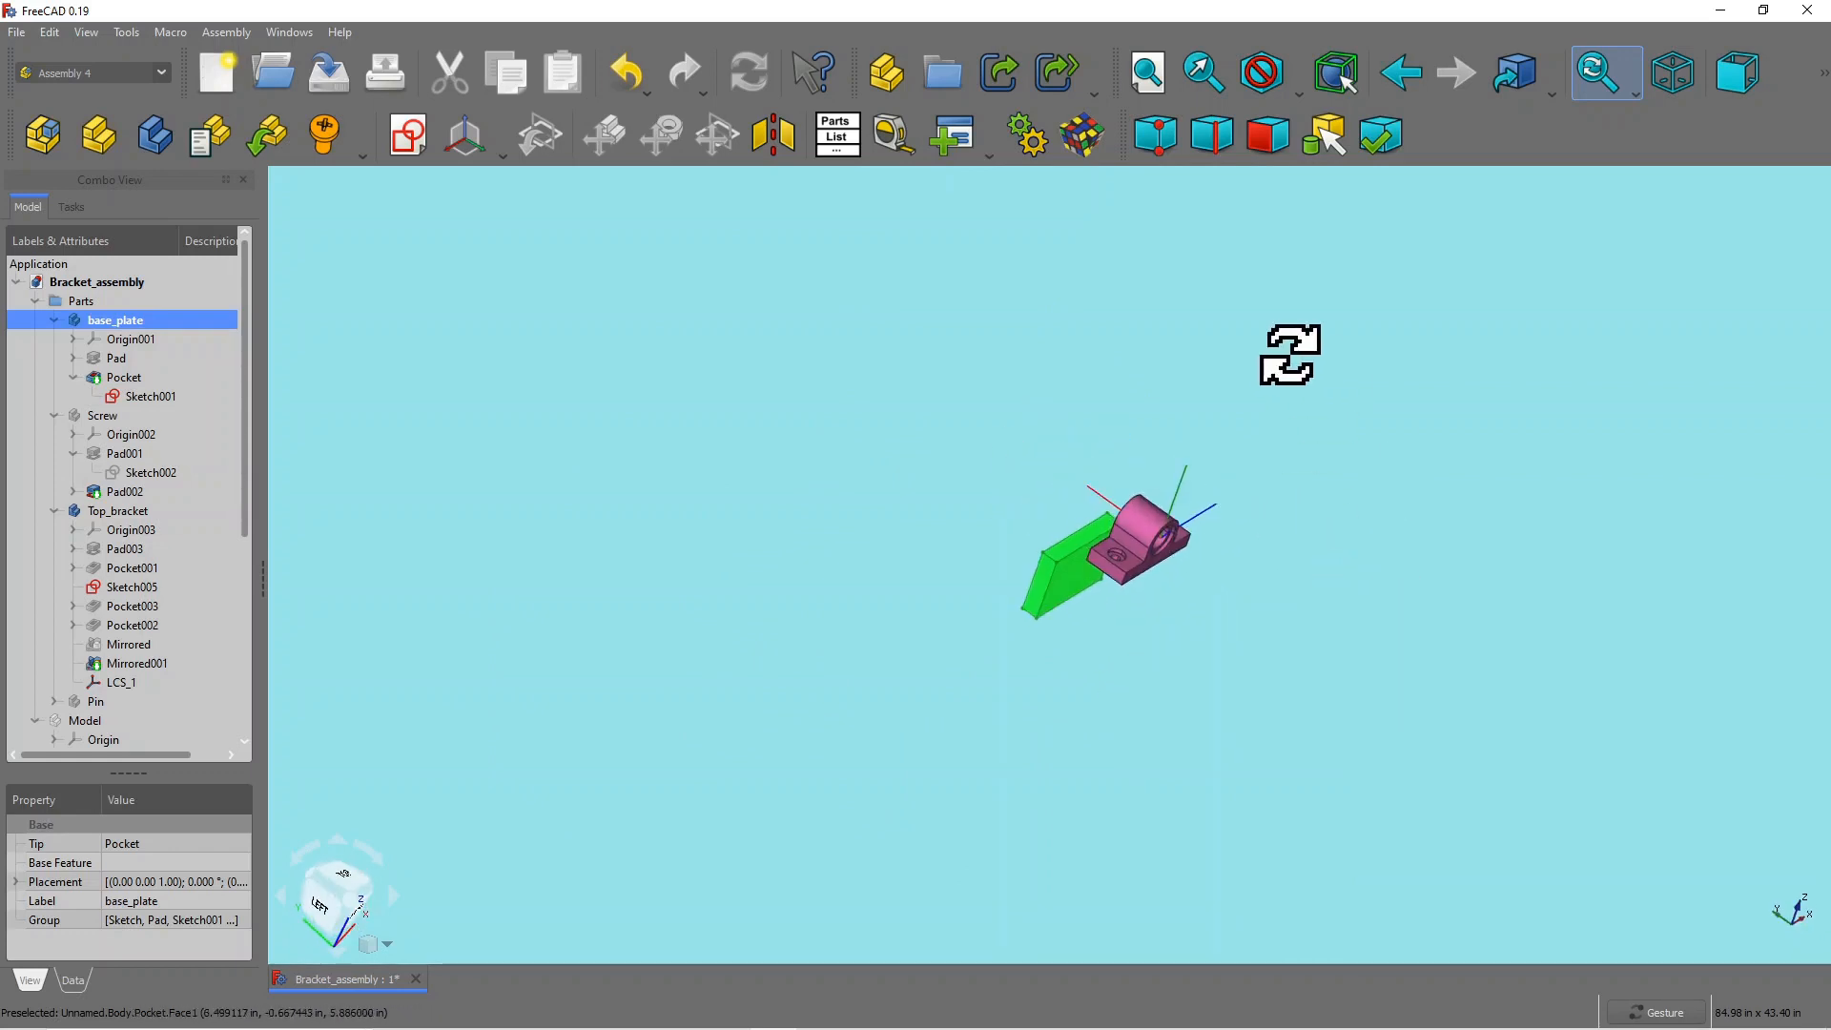
pyautogui.scroll(8, 1161, 560)
pyautogui.scroll(3, 1359, 401)
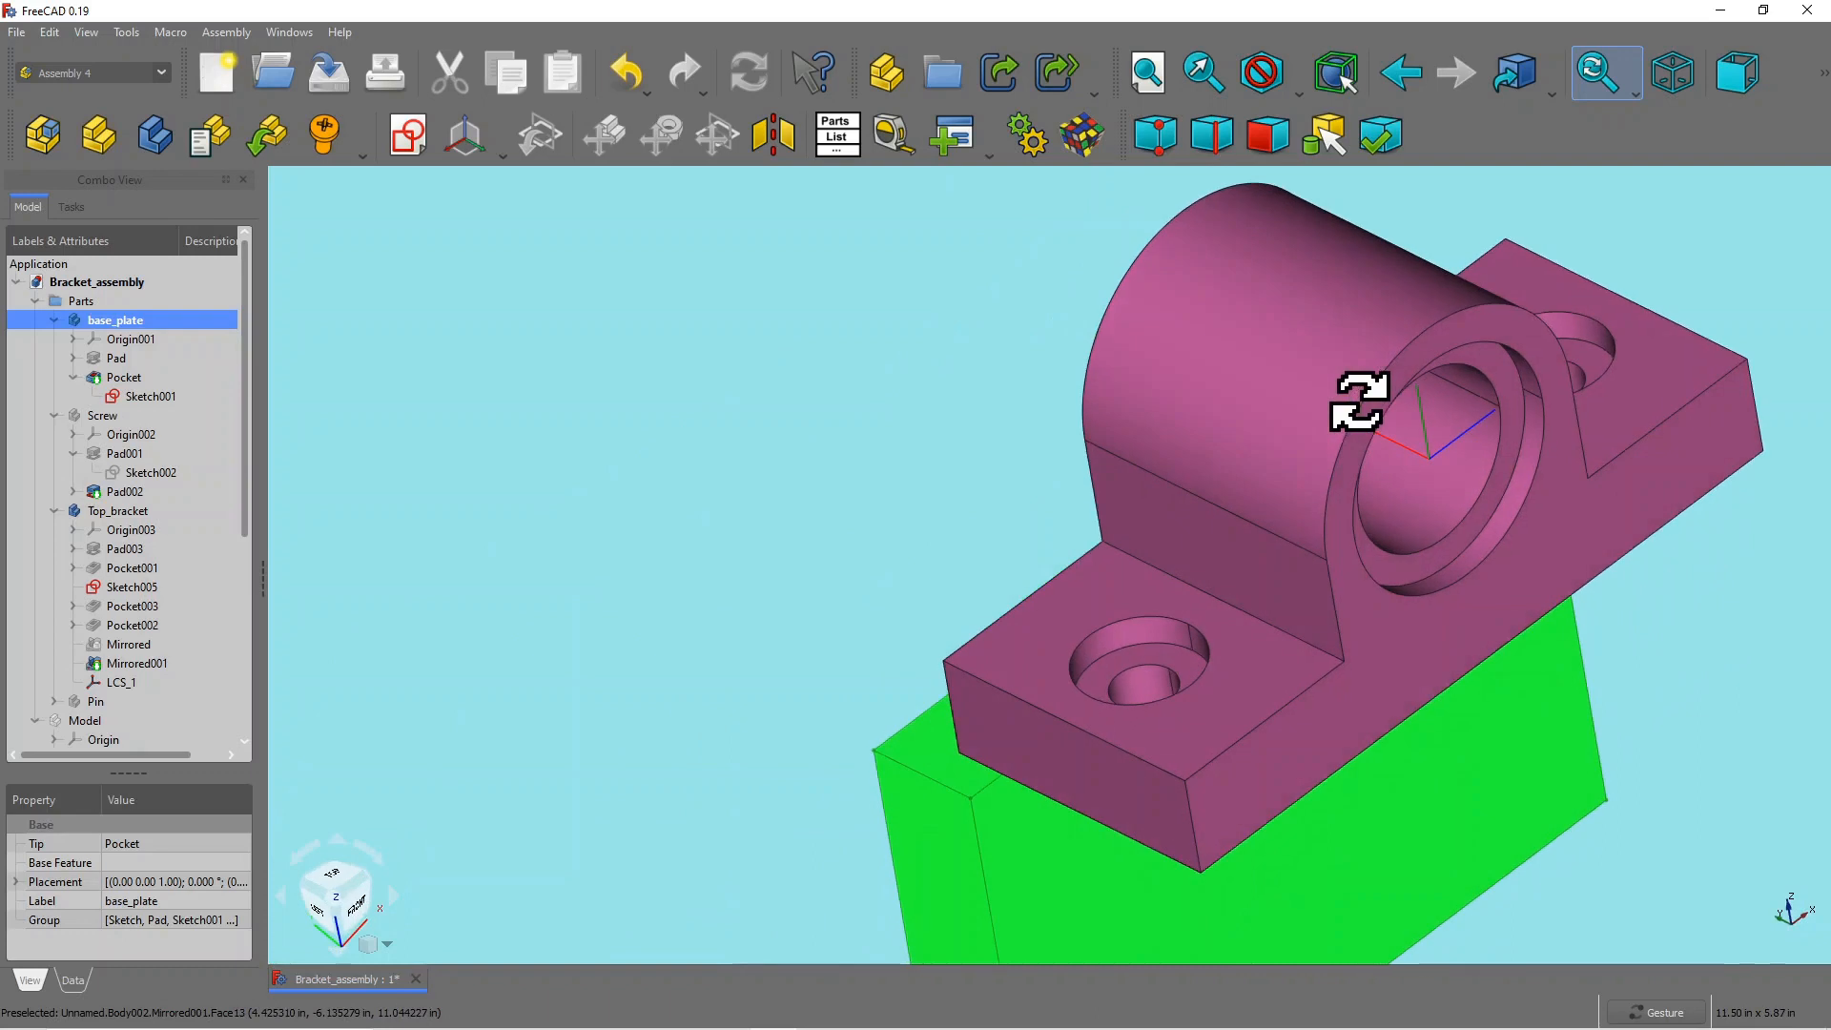
pyautogui.scroll(-4, 1374, 410)
pyautogui.scroll(-4, 1564, 572)
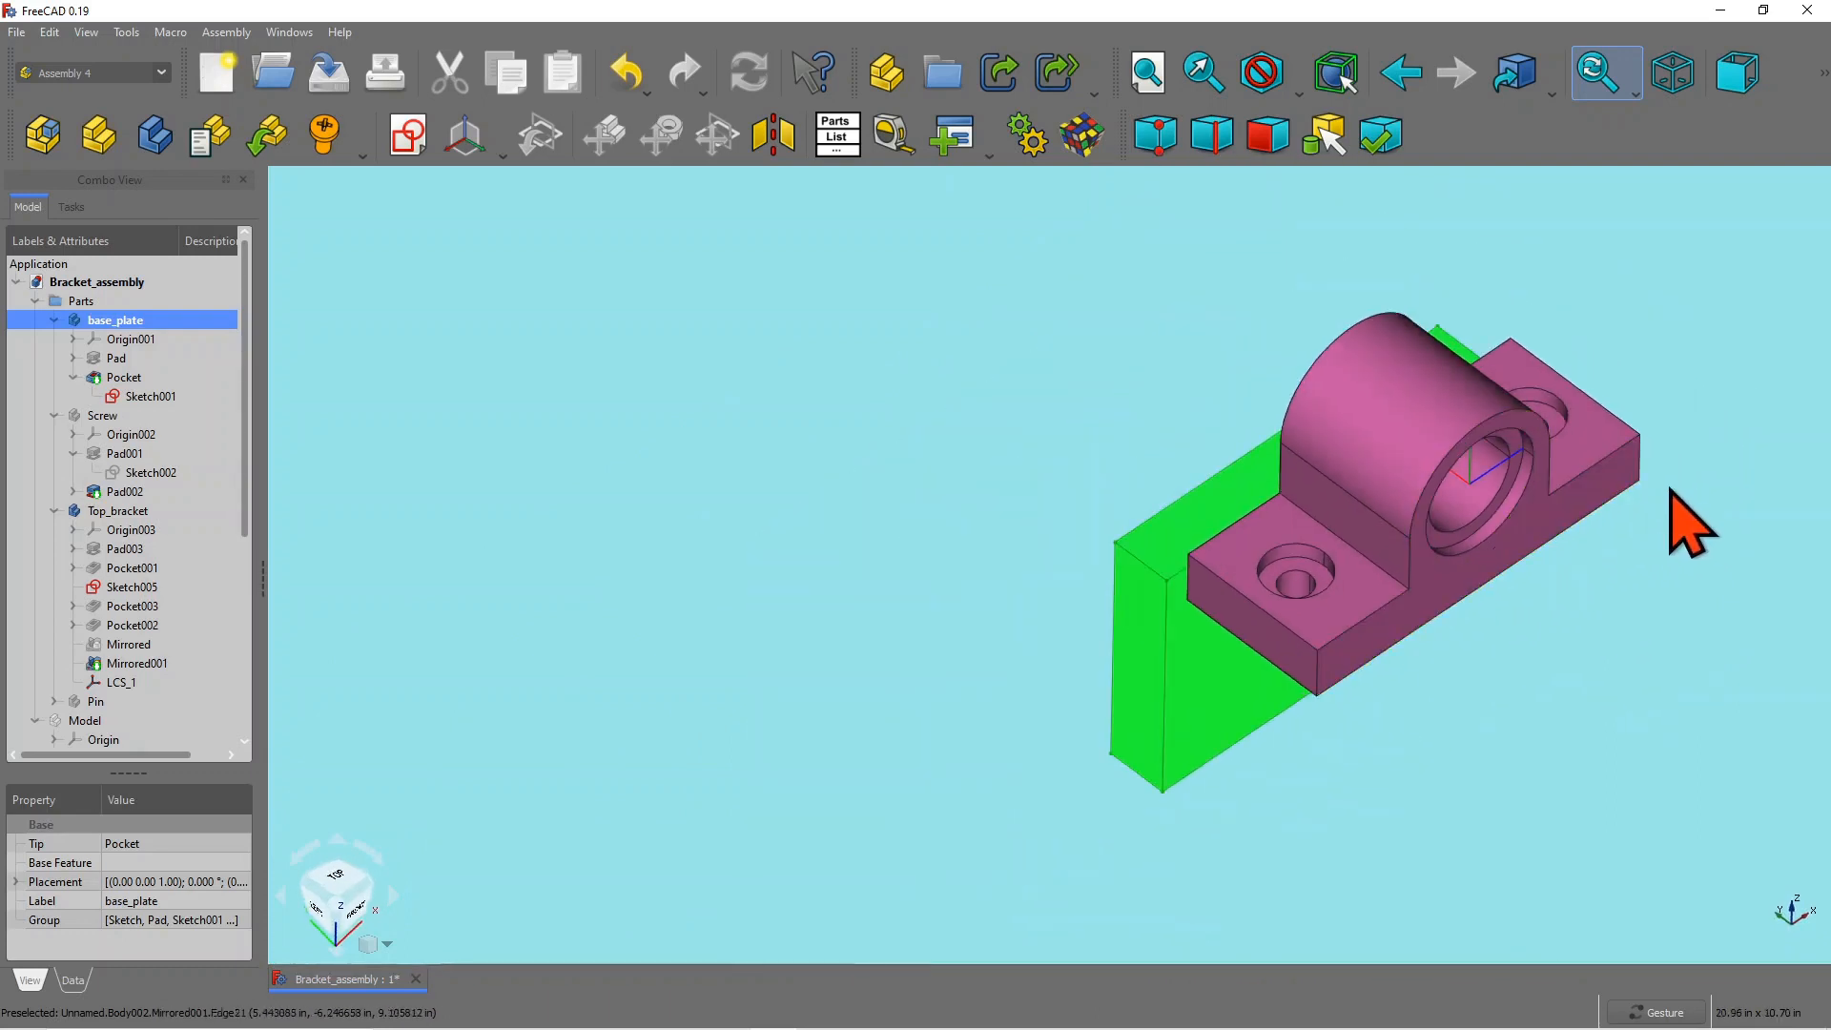
# Step: Hide the base_plate body so only the Top_bracket body is displayed
pyautogui.scroll(-3, 551, 384)
pyautogui.scroll(2, 1163, 334)
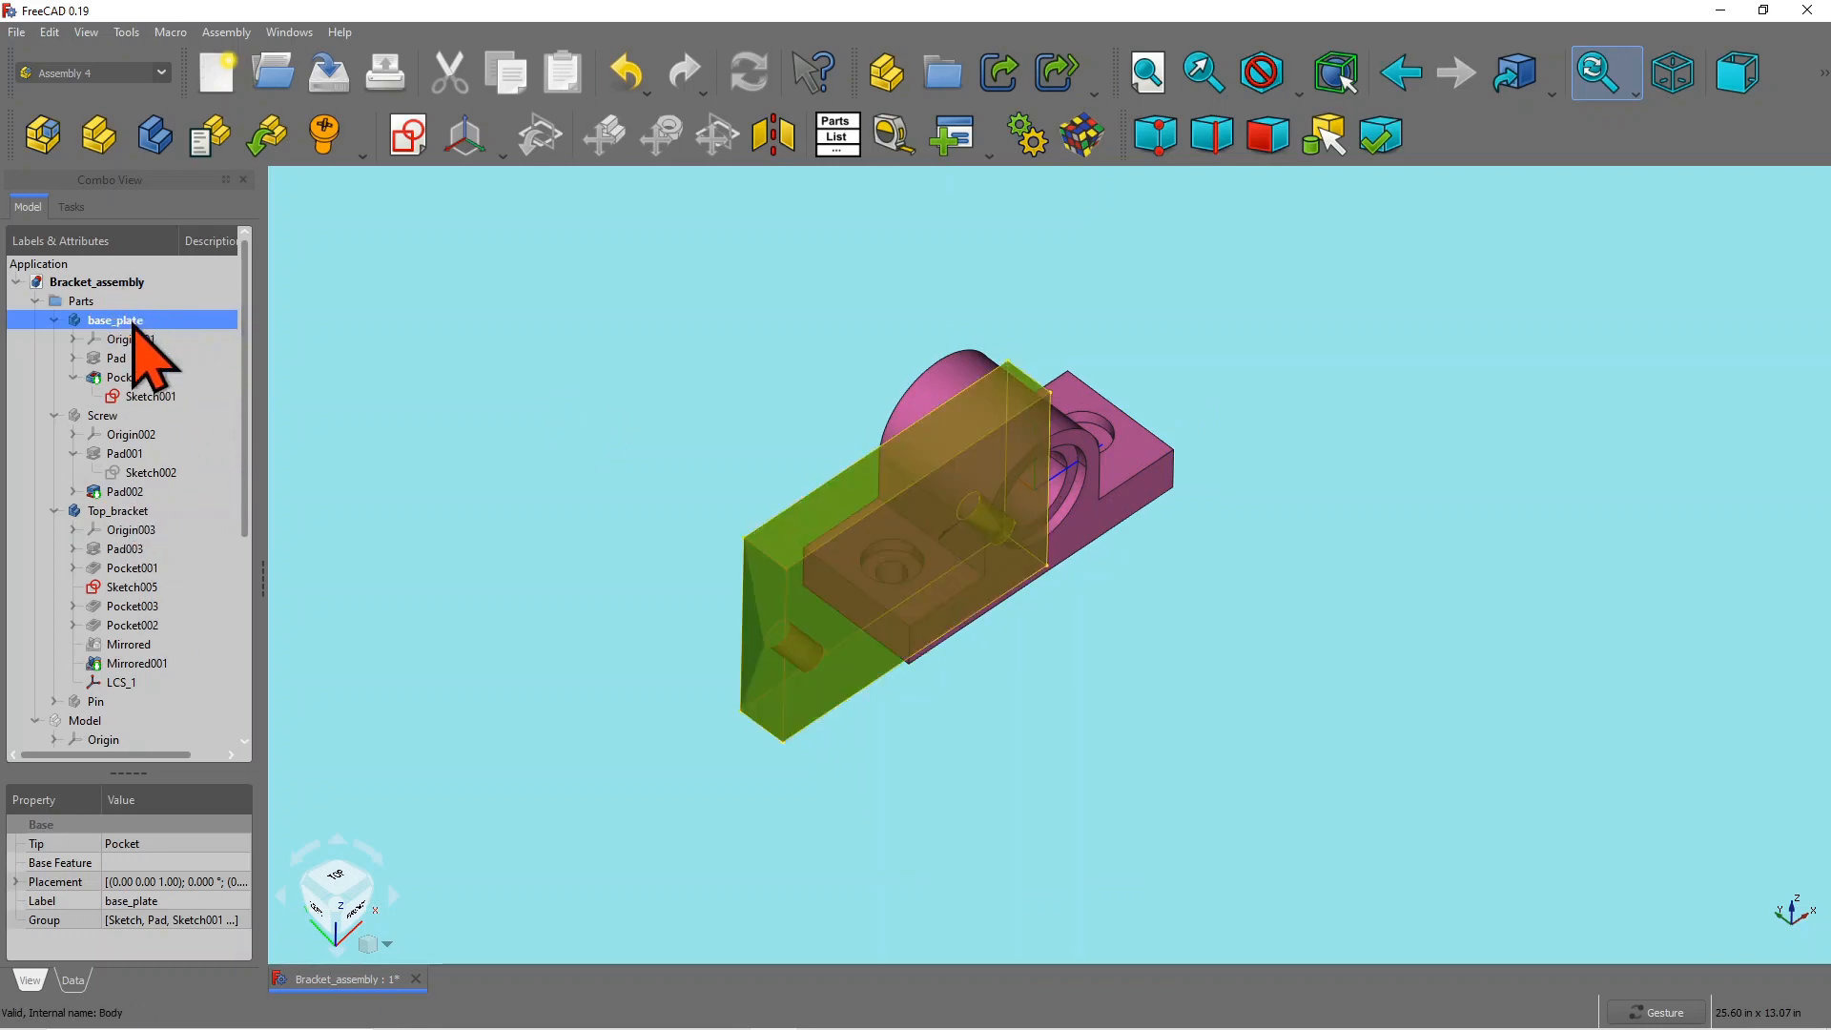
pyautogui.press('space')
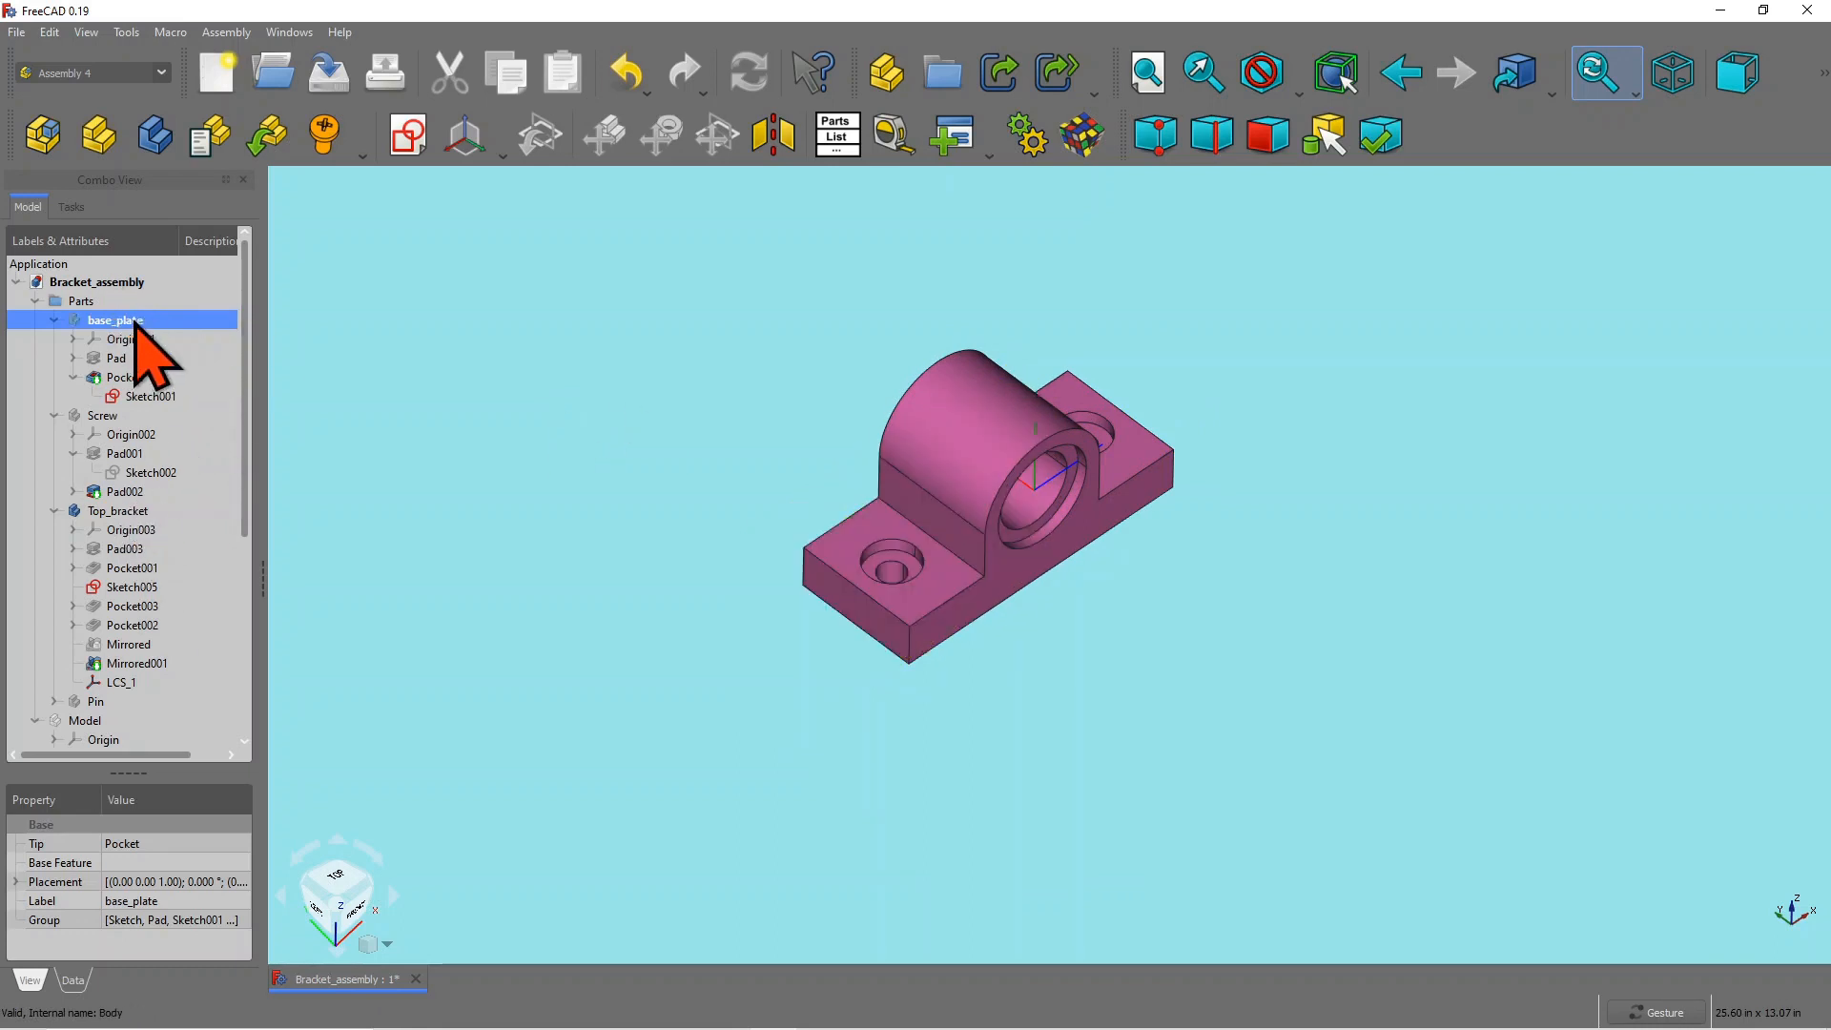
# Step: Make Top_bracket the active body and return to the Assembly 4 workbench
pyautogui.doubleClick(133, 513)
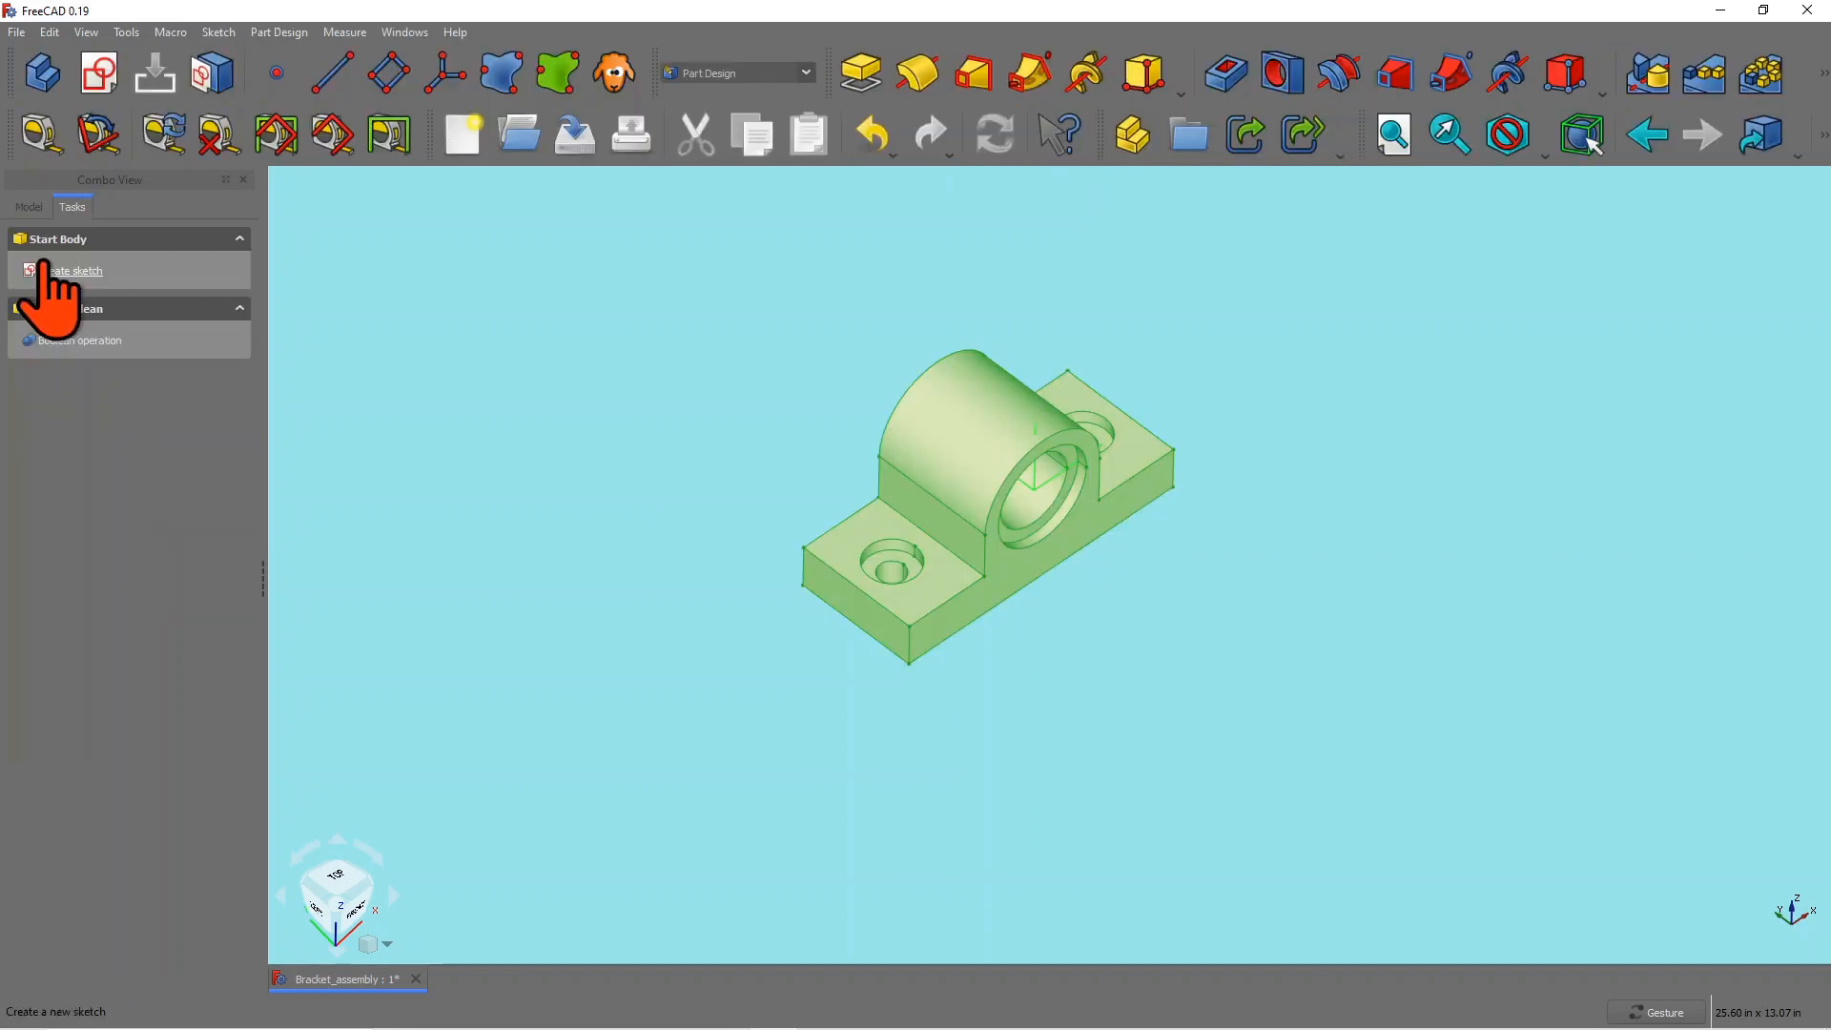
pyautogui.click(28, 208)
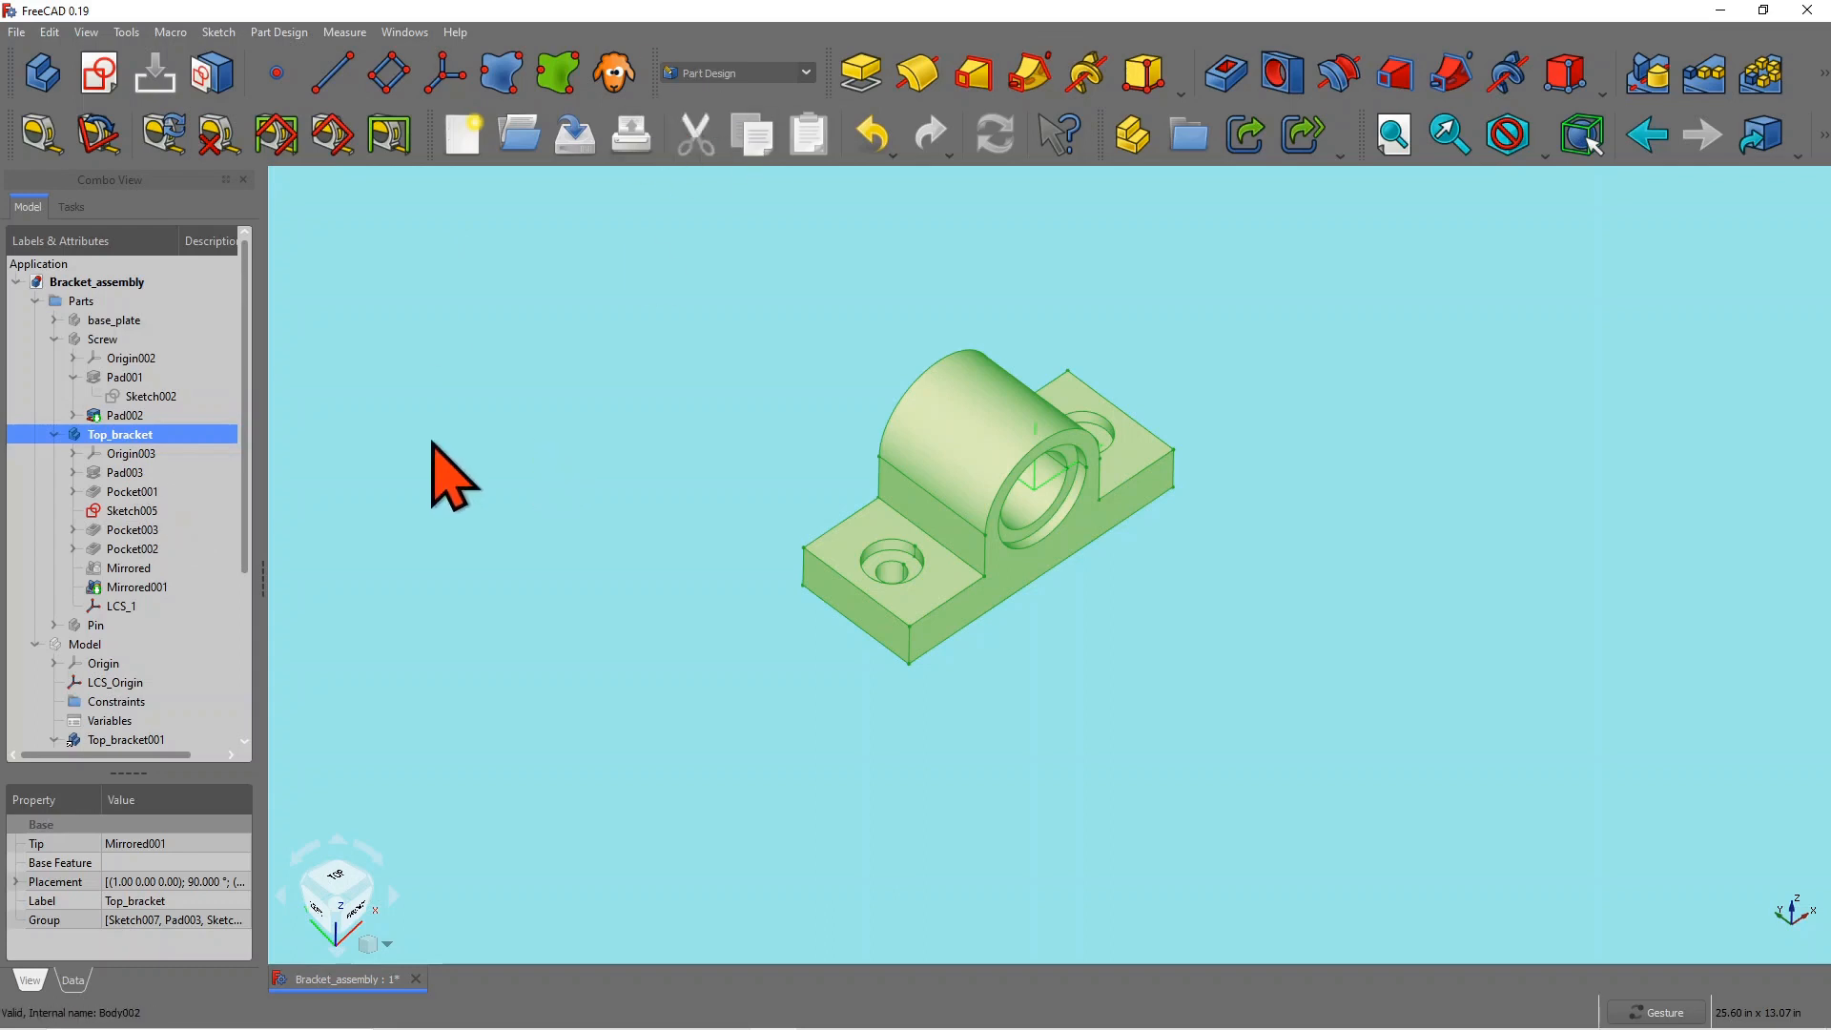
pyautogui.click(806, 73)
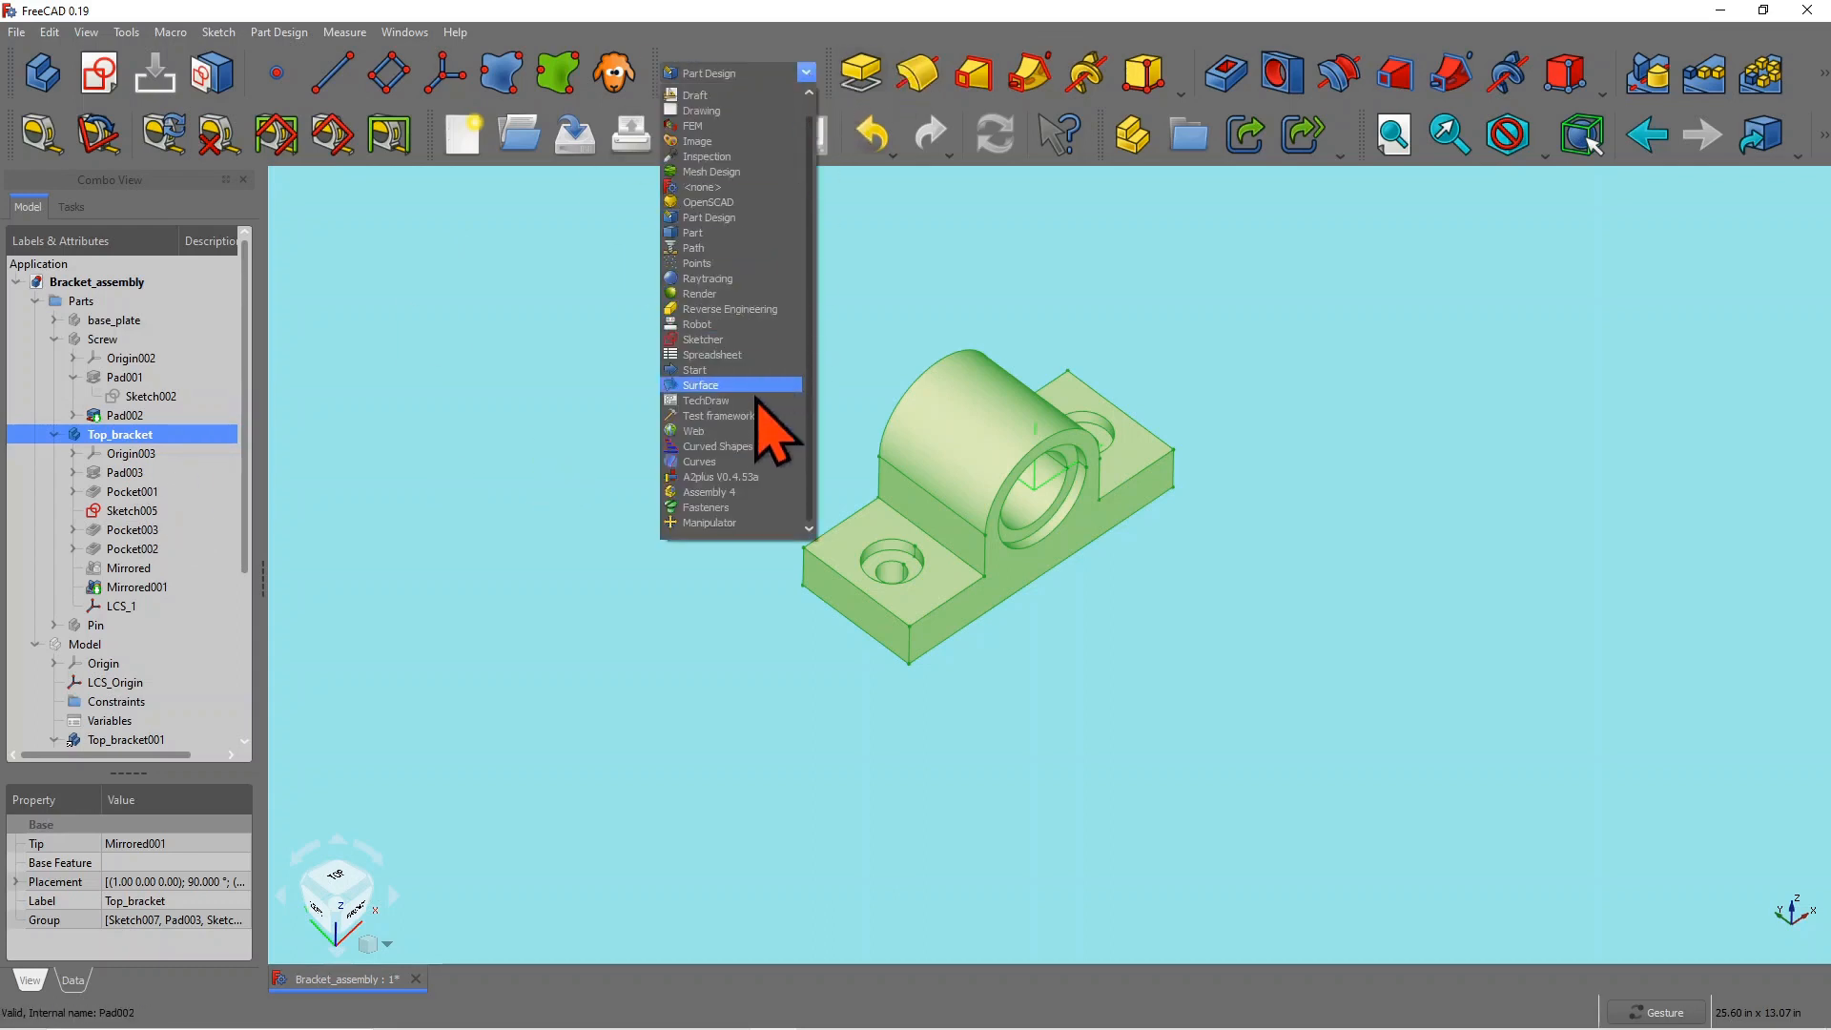
pyautogui.click(725, 492)
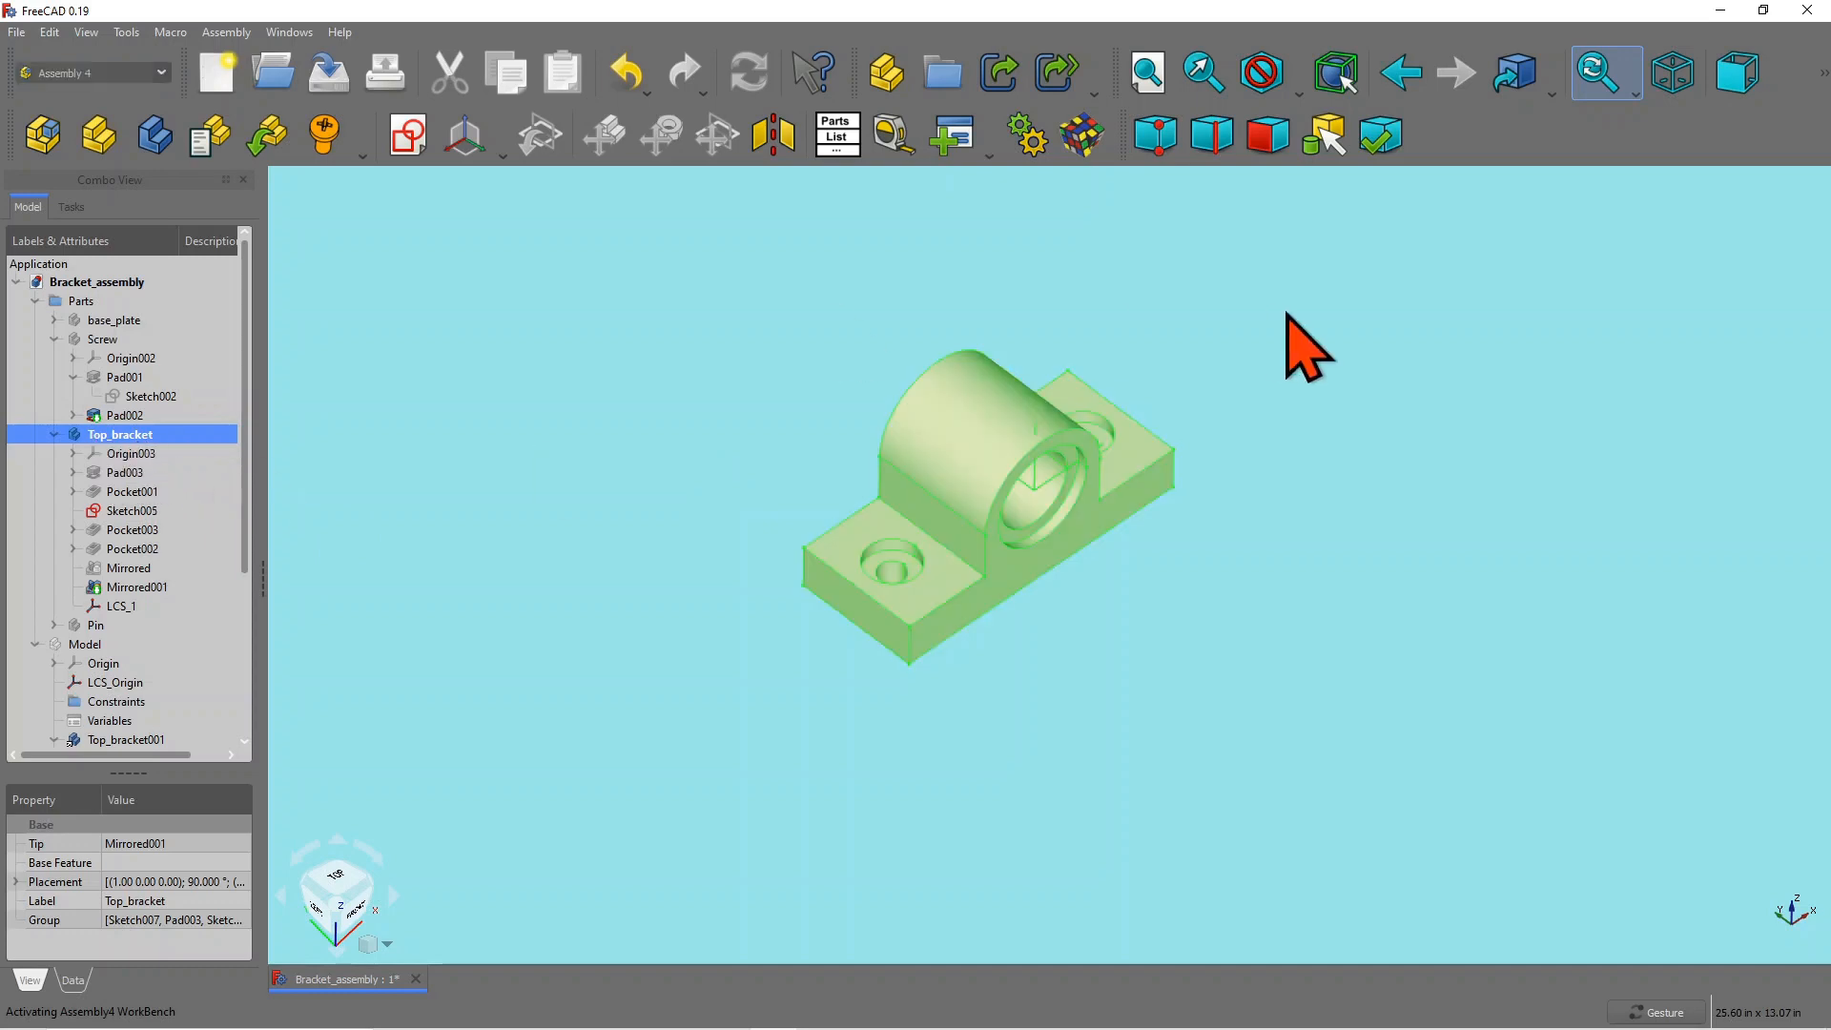
# Step: Create a new local coordinate system named B_Hole_R_LCS_3 in the Top_bracket body
pyautogui.click(1307, 348)
pyautogui.scroll(2, 969, 340)
pyautogui.click(134, 435)
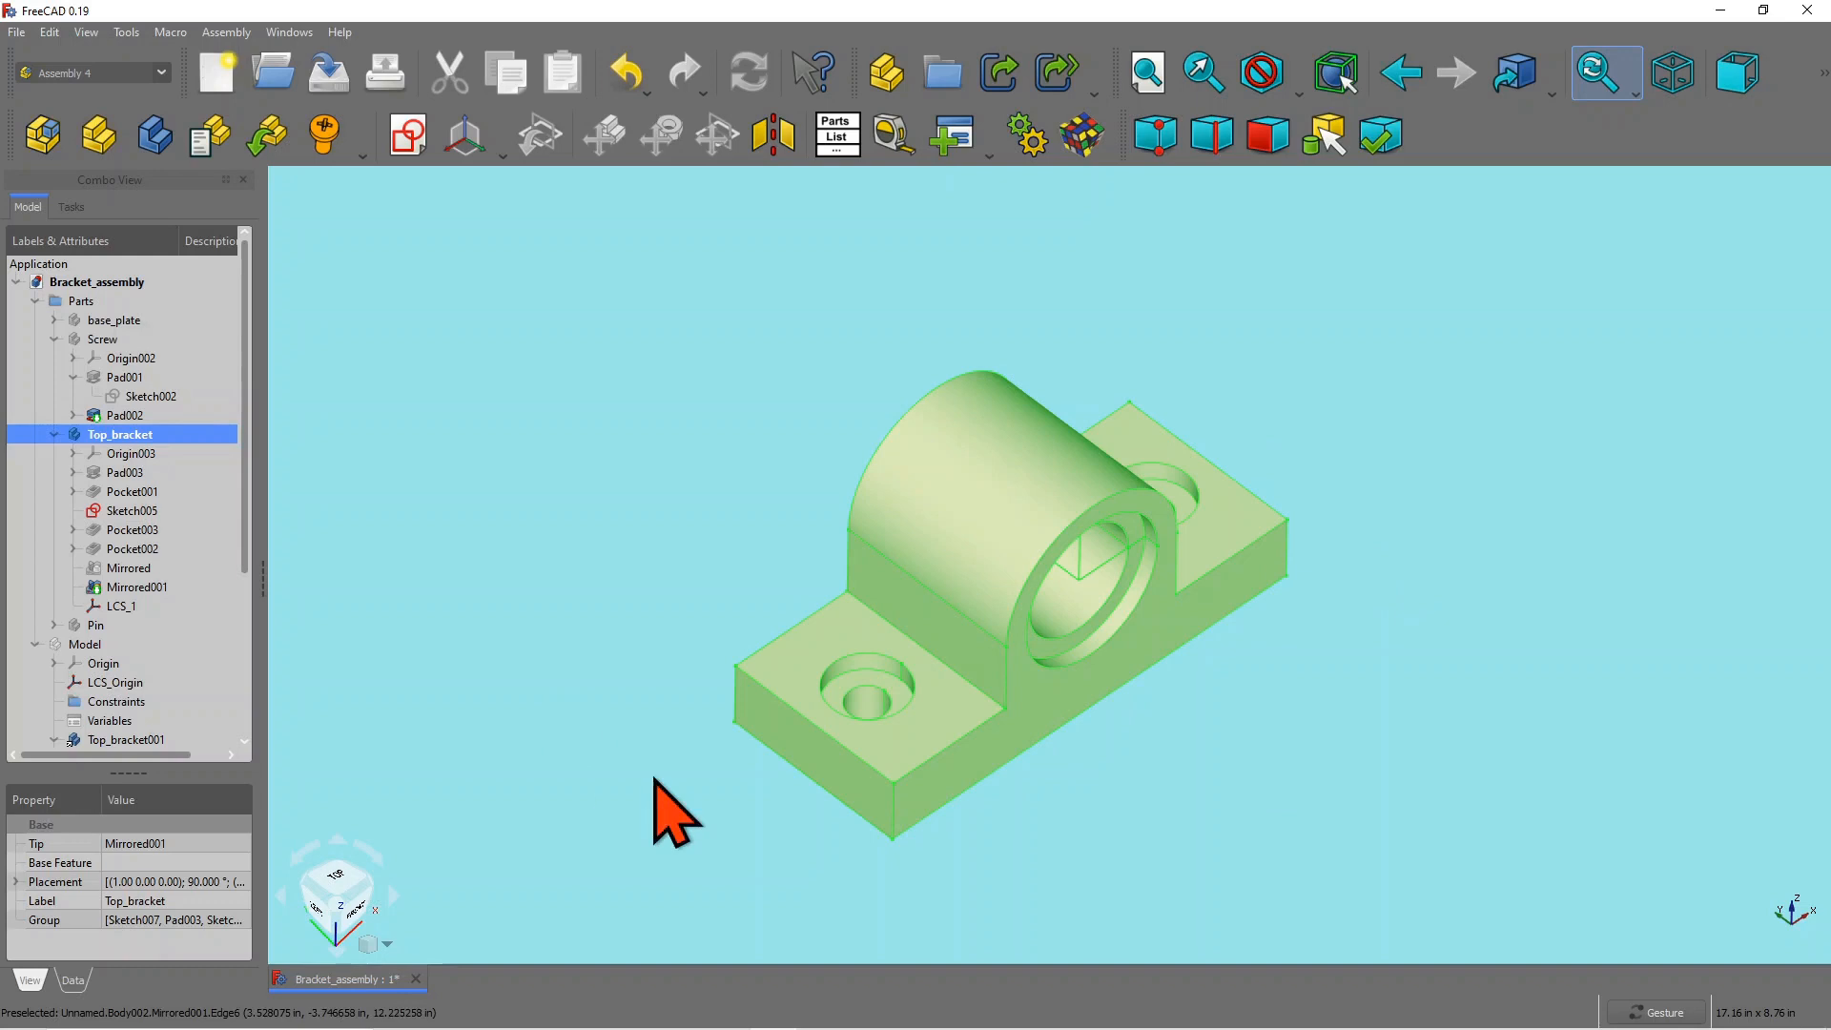
pyautogui.moveTo(604, 442); pyautogui.dragTo(551, 439)
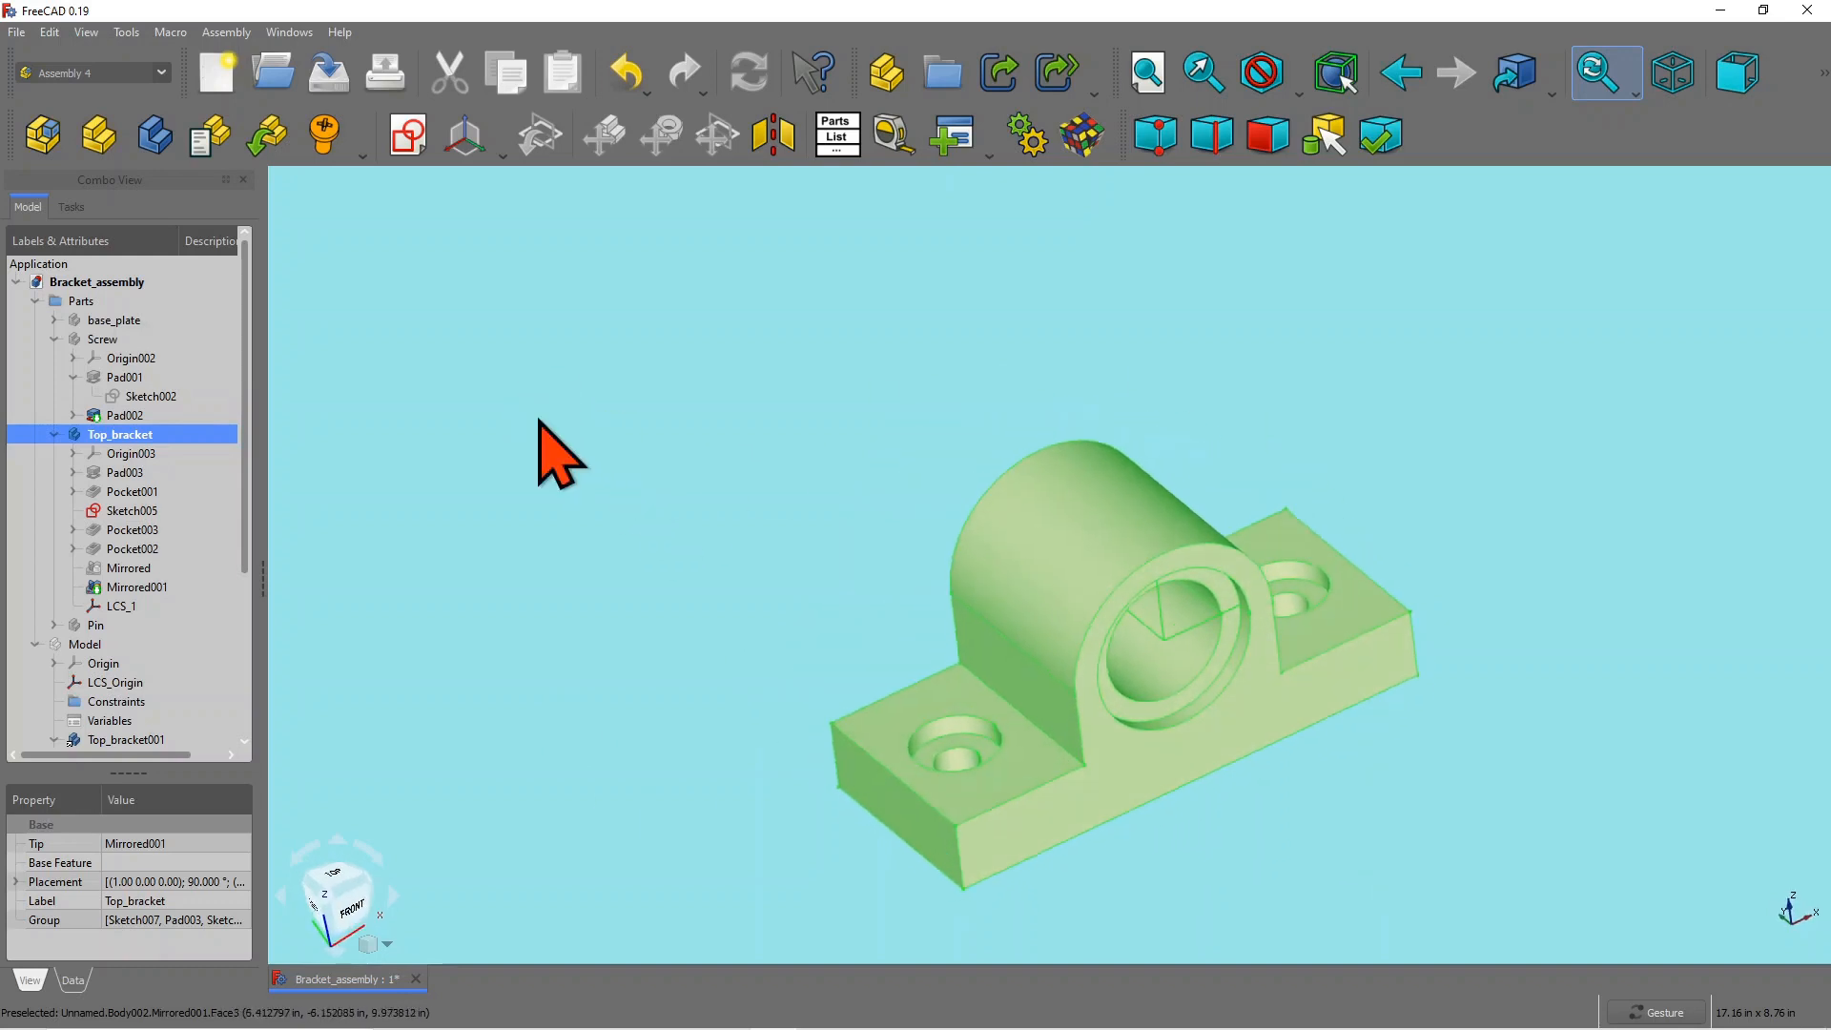
pyautogui.click(503, 153)
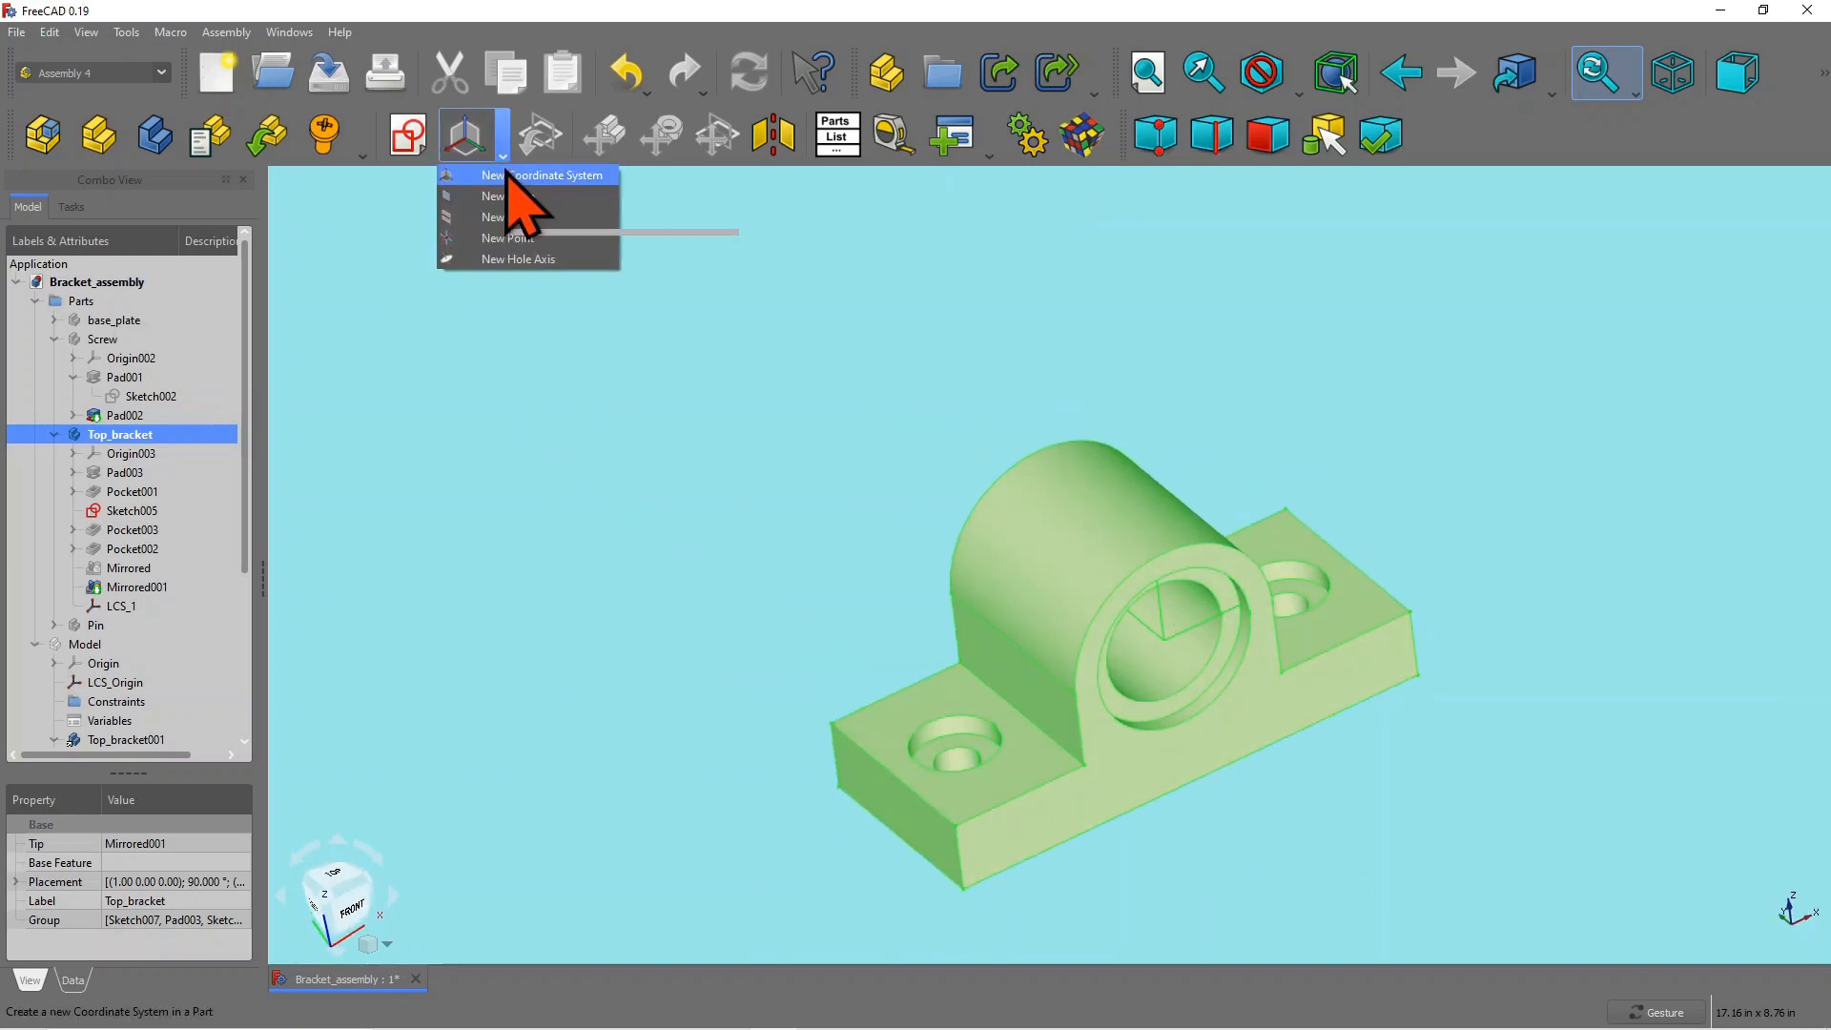
pyautogui.click(511, 174)
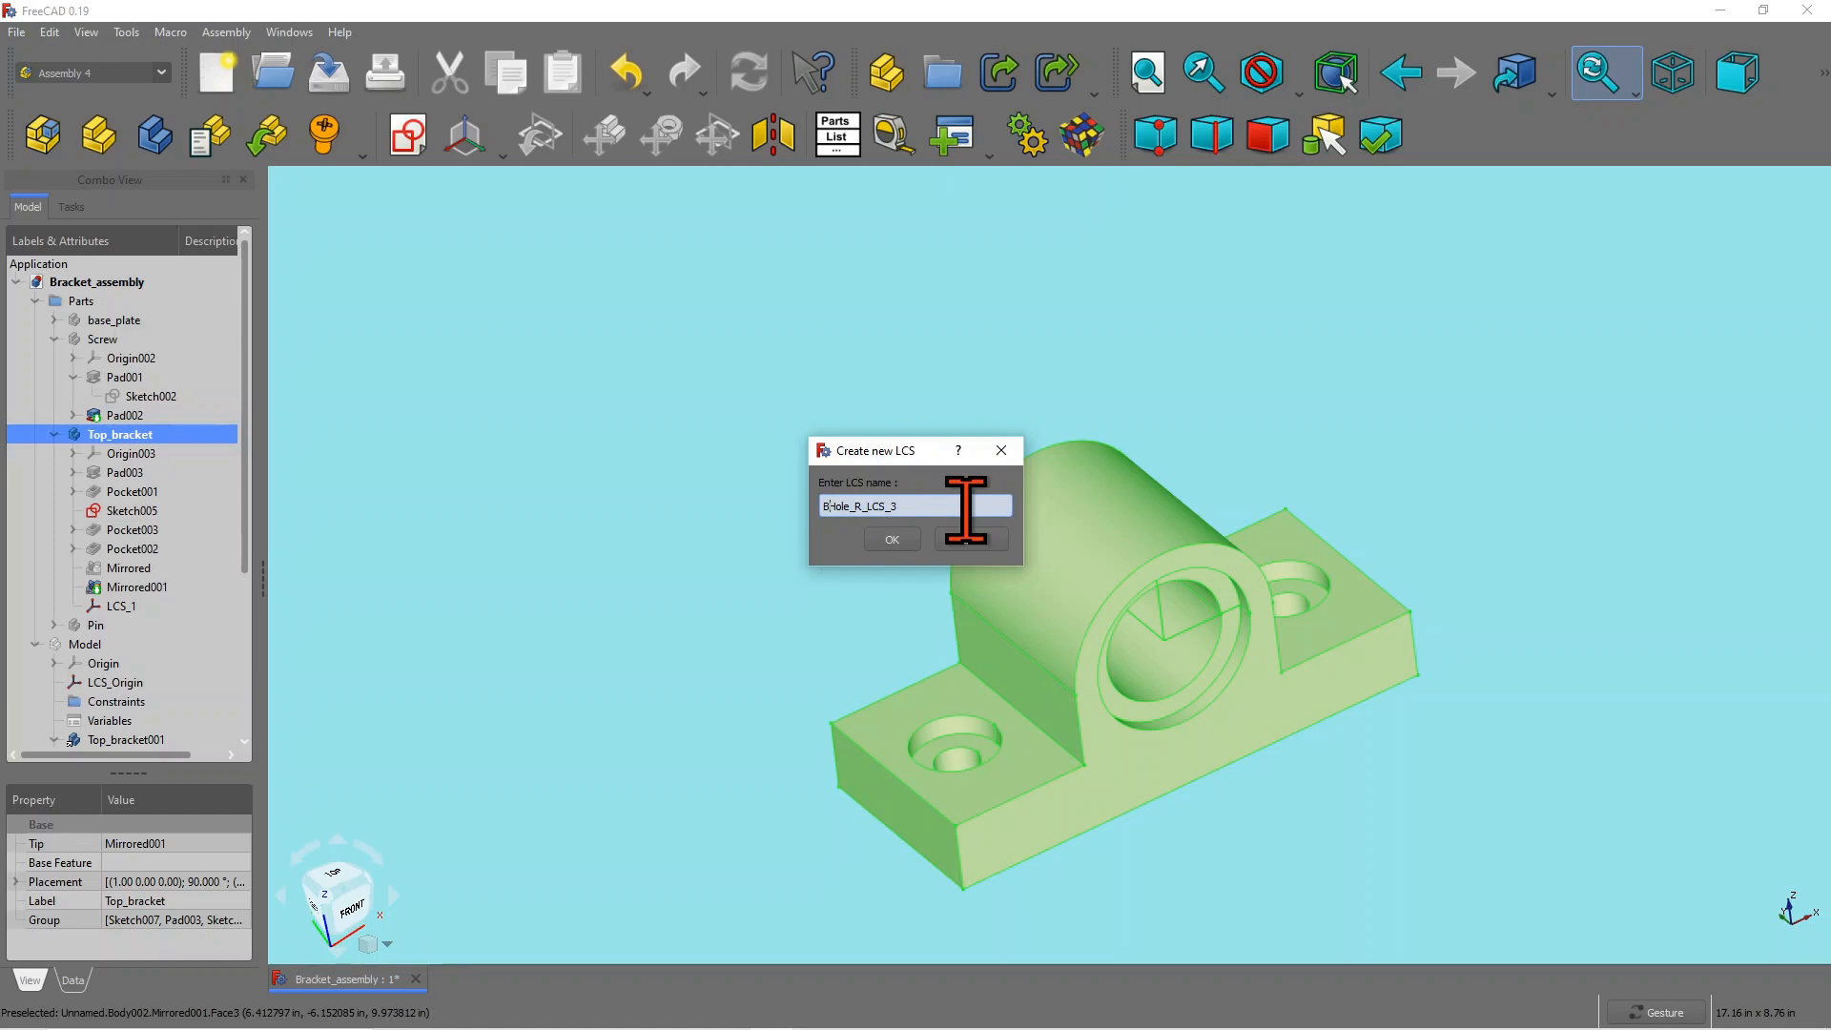
pyautogui.click(896, 541)
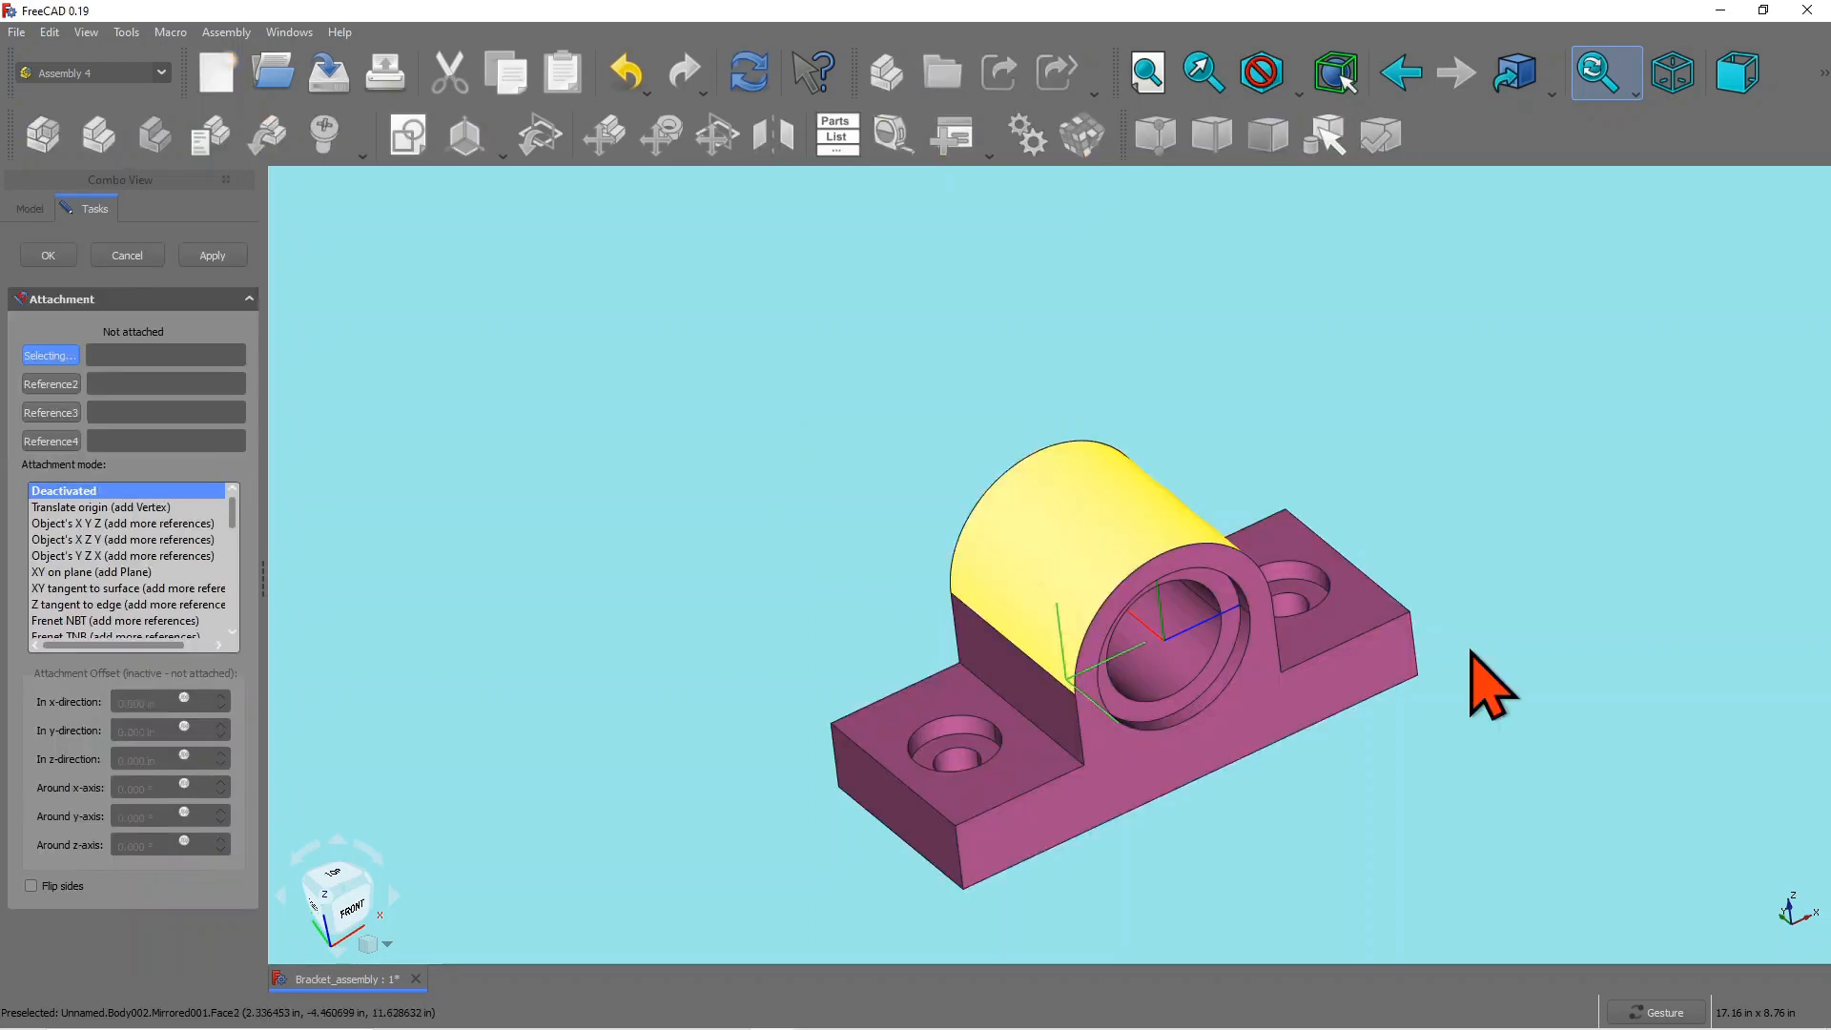
# Step: Attach the coordinate system to the circular edge of the right mounting hole on the bracket's underside, using Inertial CS mode
pyautogui.moveTo(1386, 663); pyautogui.dragTo(1474, 675)
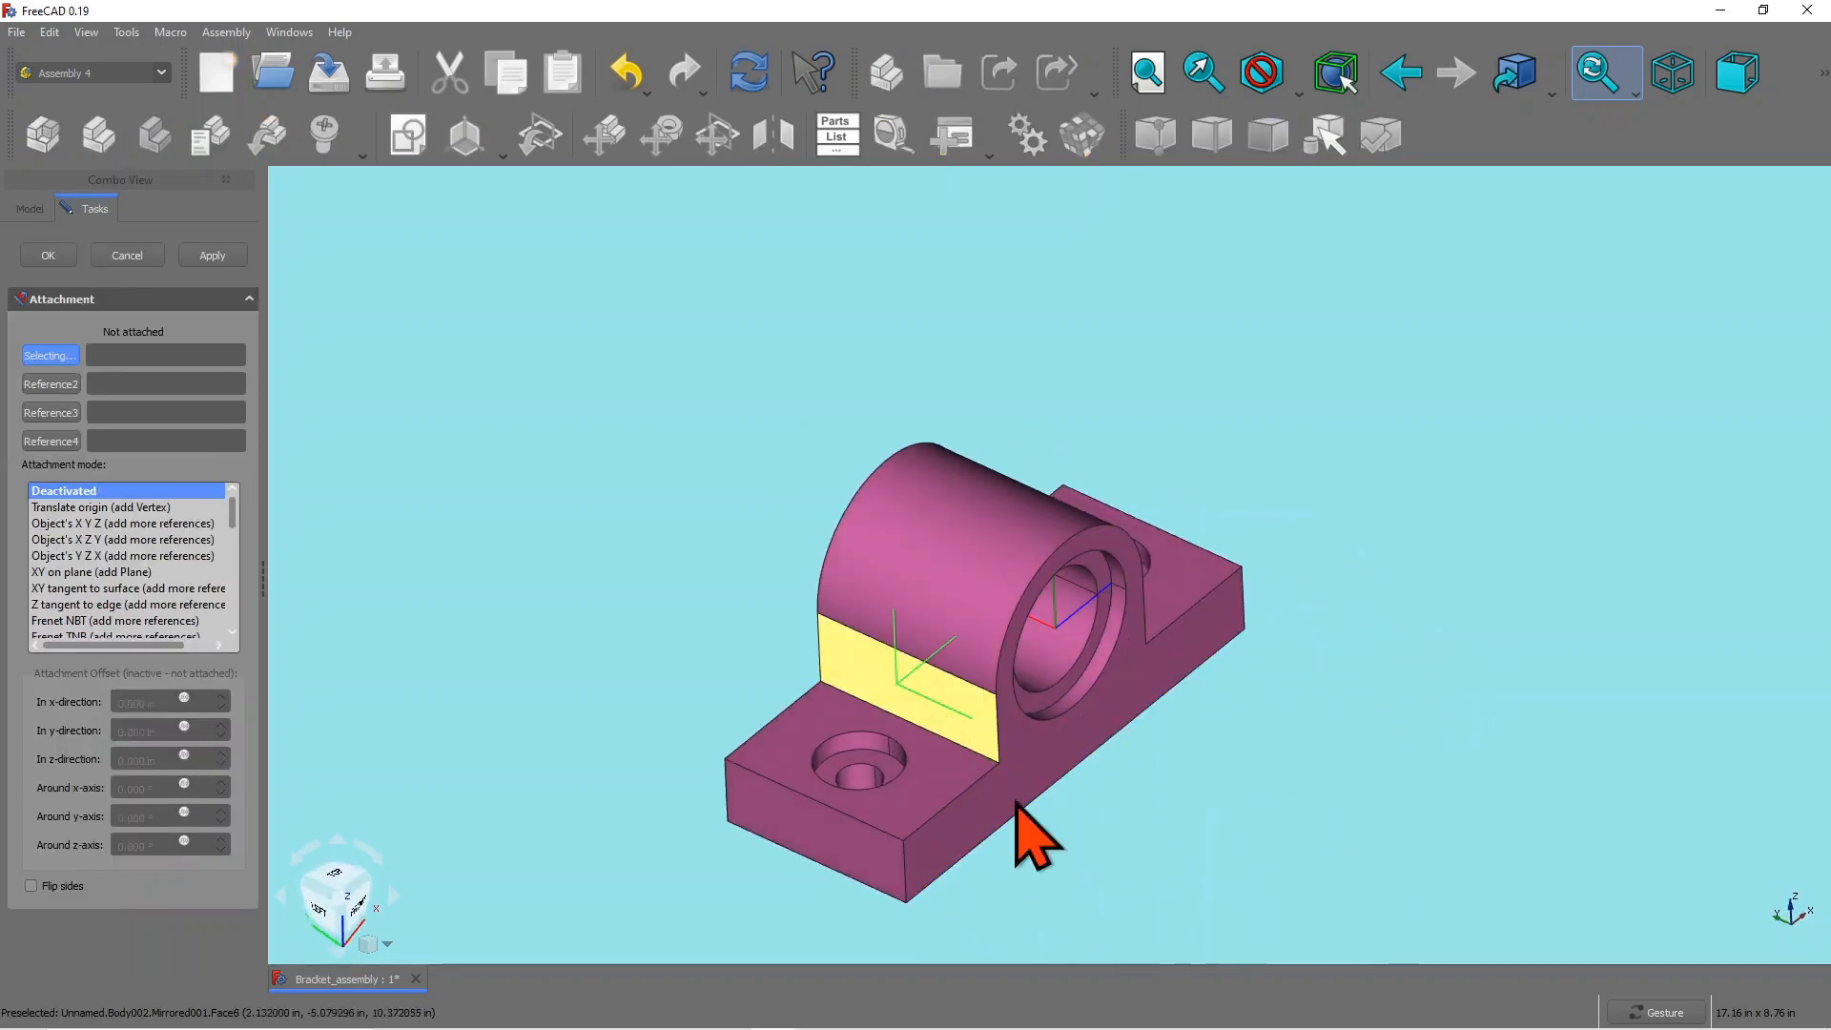
pyautogui.moveTo(1049, 809); pyautogui.dragTo(1173, 858)
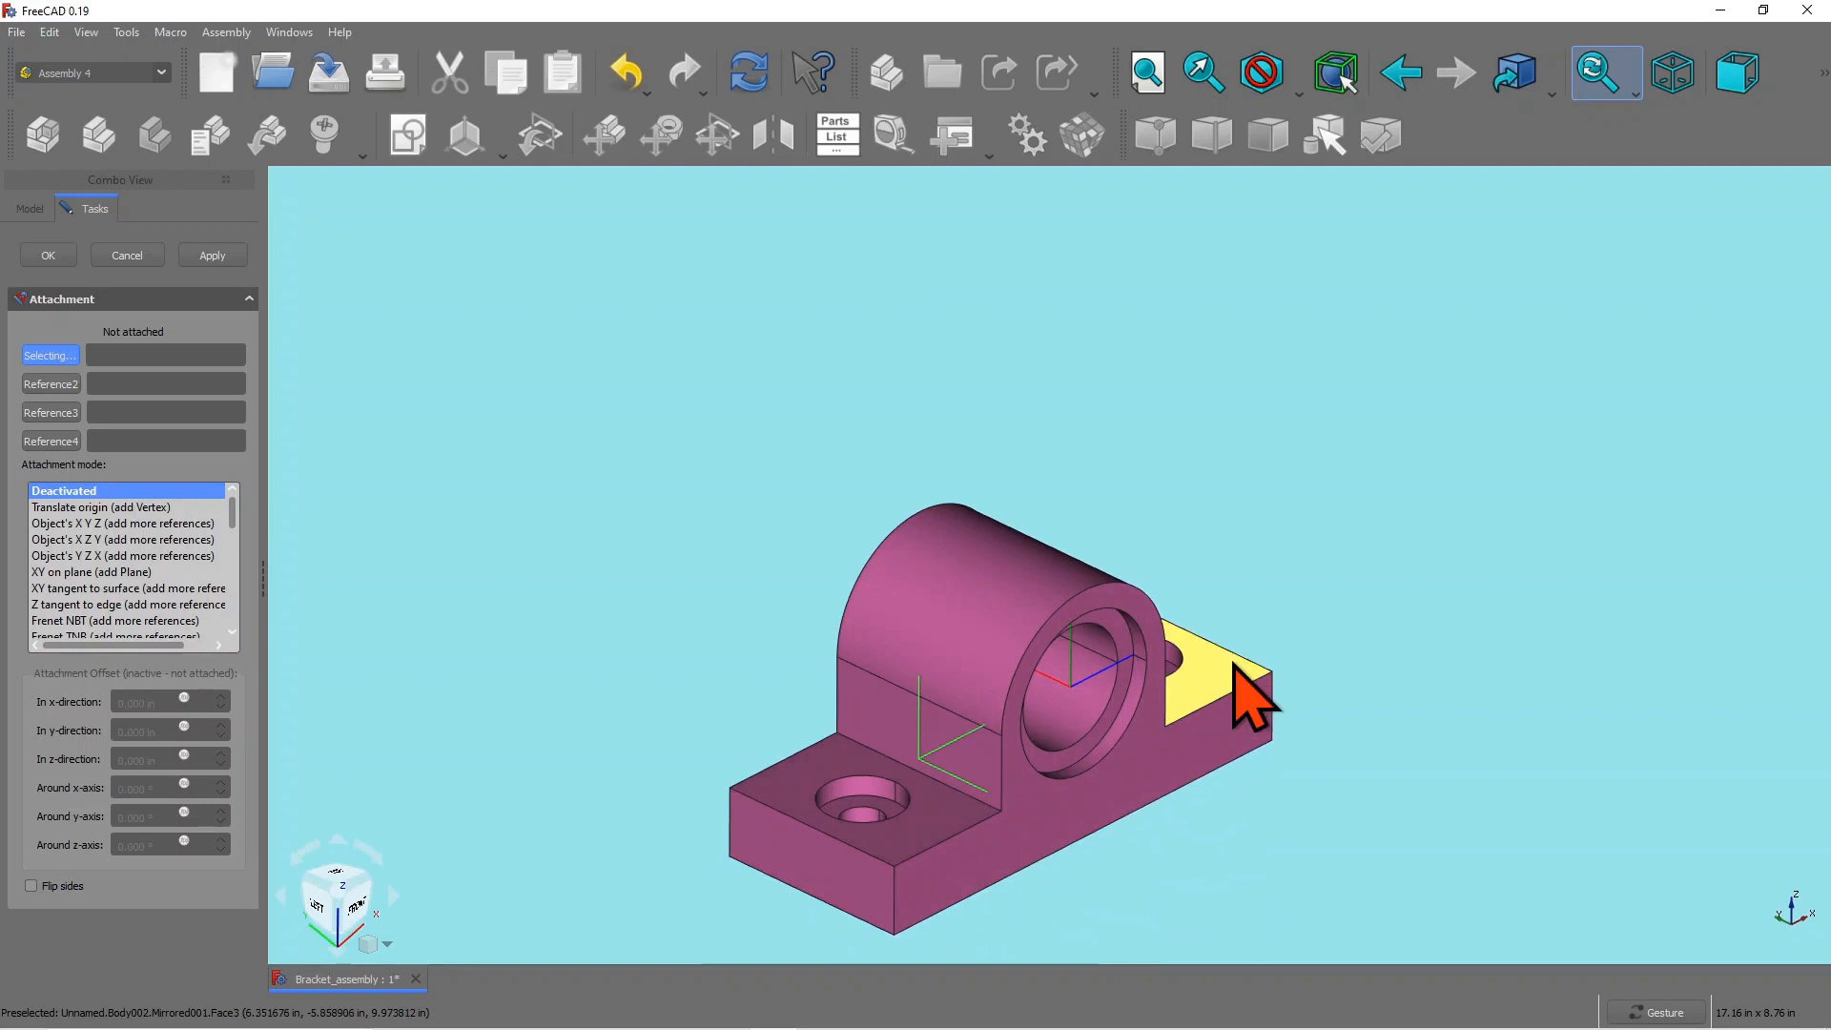
pyautogui.moveTo(1239, 686); pyautogui.dragTo(1083, 716)
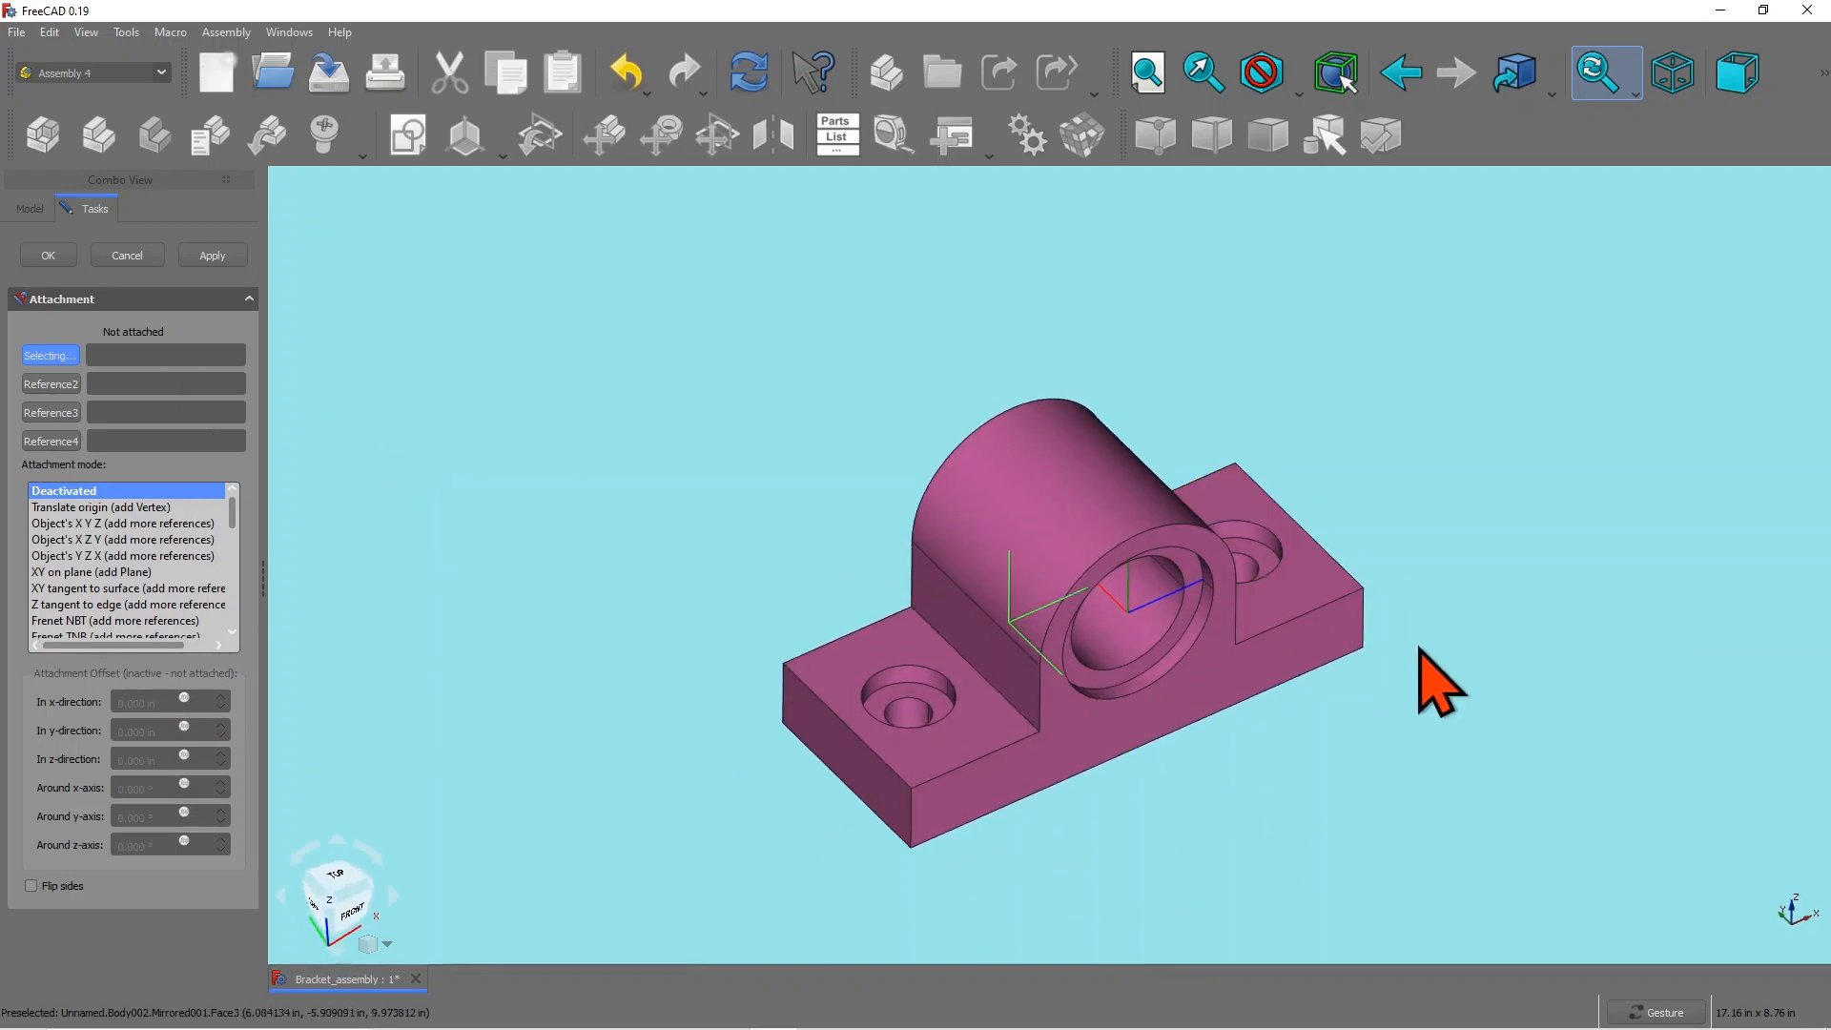
pyautogui.moveTo(1412, 691); pyautogui.dragTo(1335, 558)
pyautogui.scroll(-4, 1038, 579)
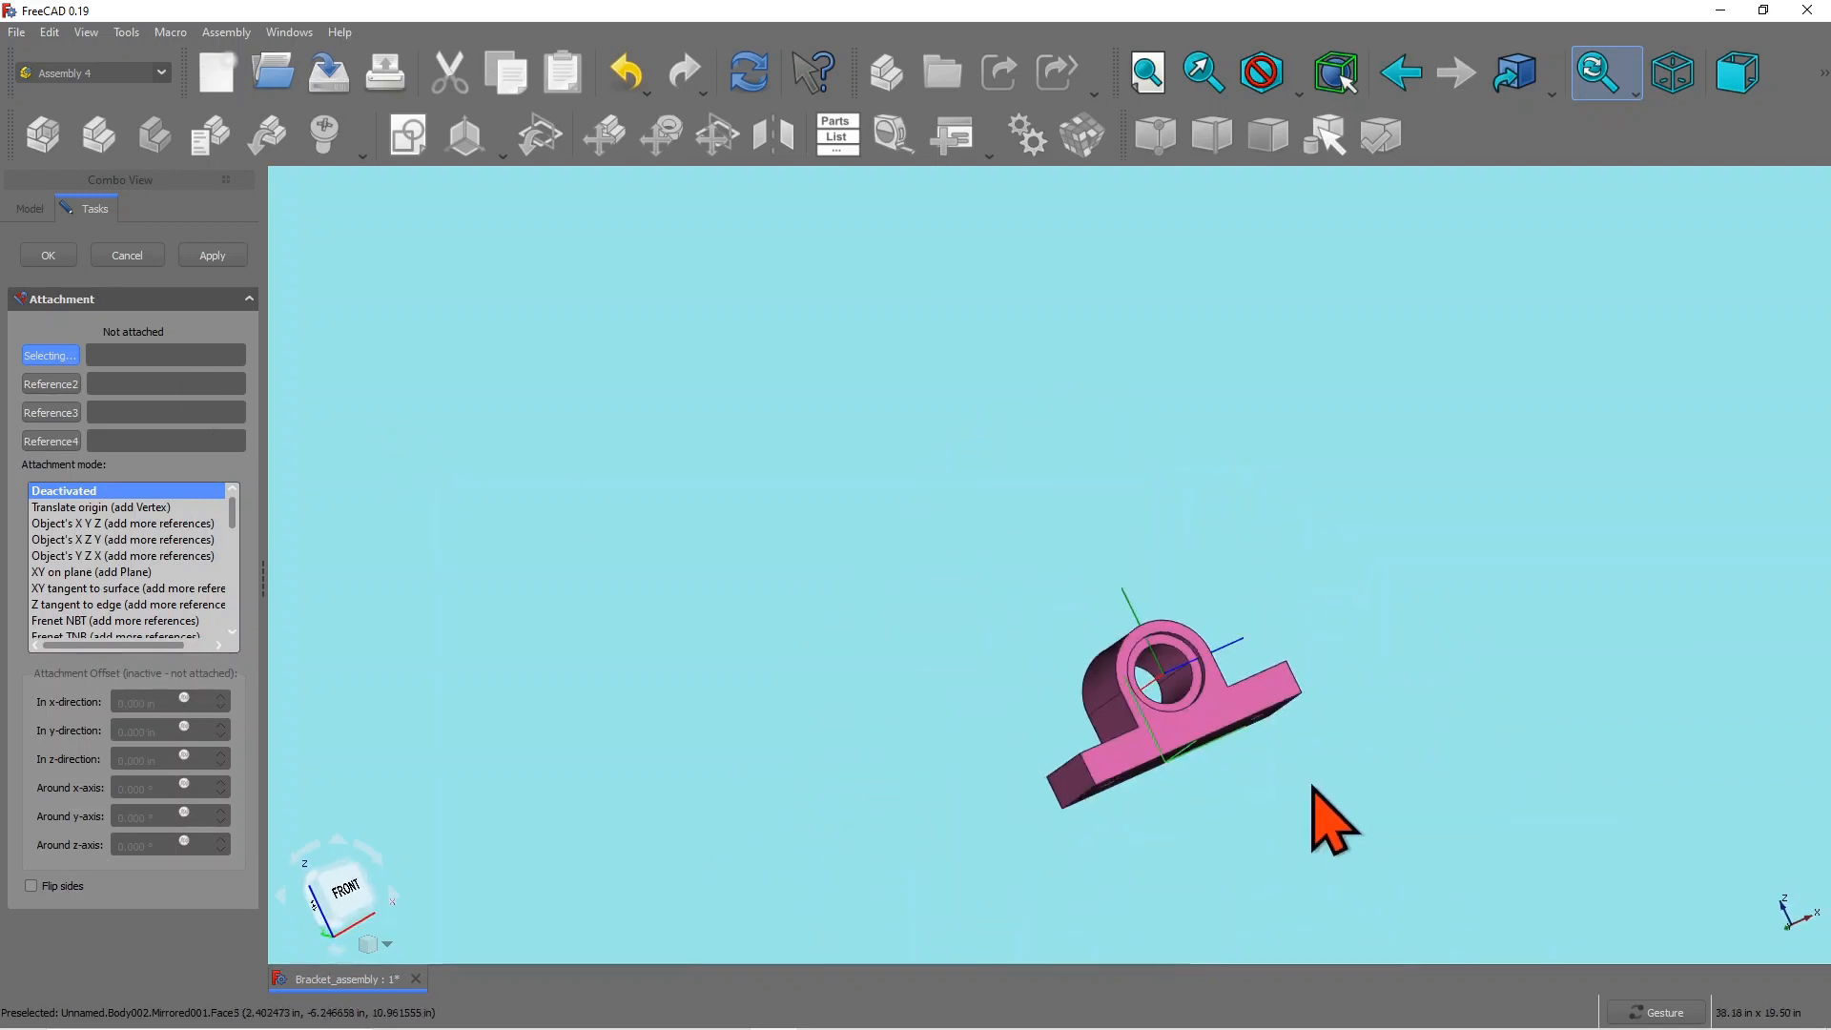
pyautogui.moveTo(1312, 787); pyautogui.dragTo(1255, 689)
pyautogui.scroll(7, 1308, 820)
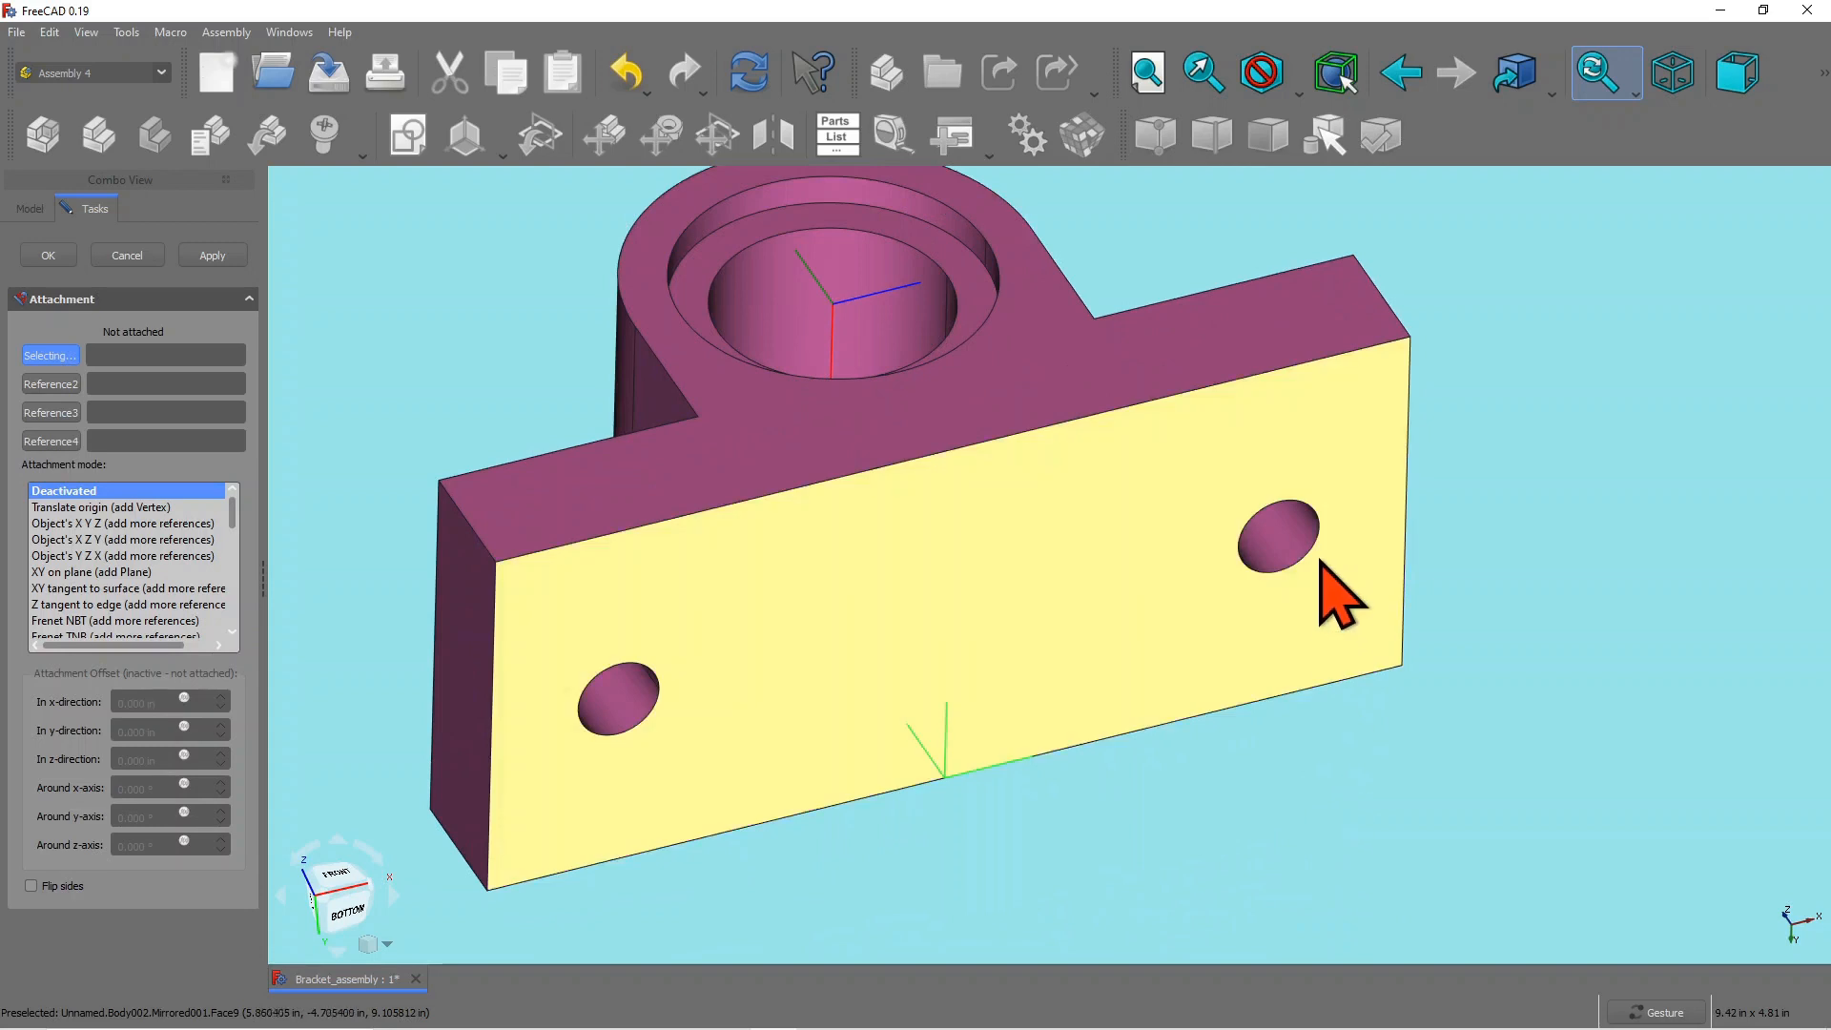
pyautogui.click(1315, 551)
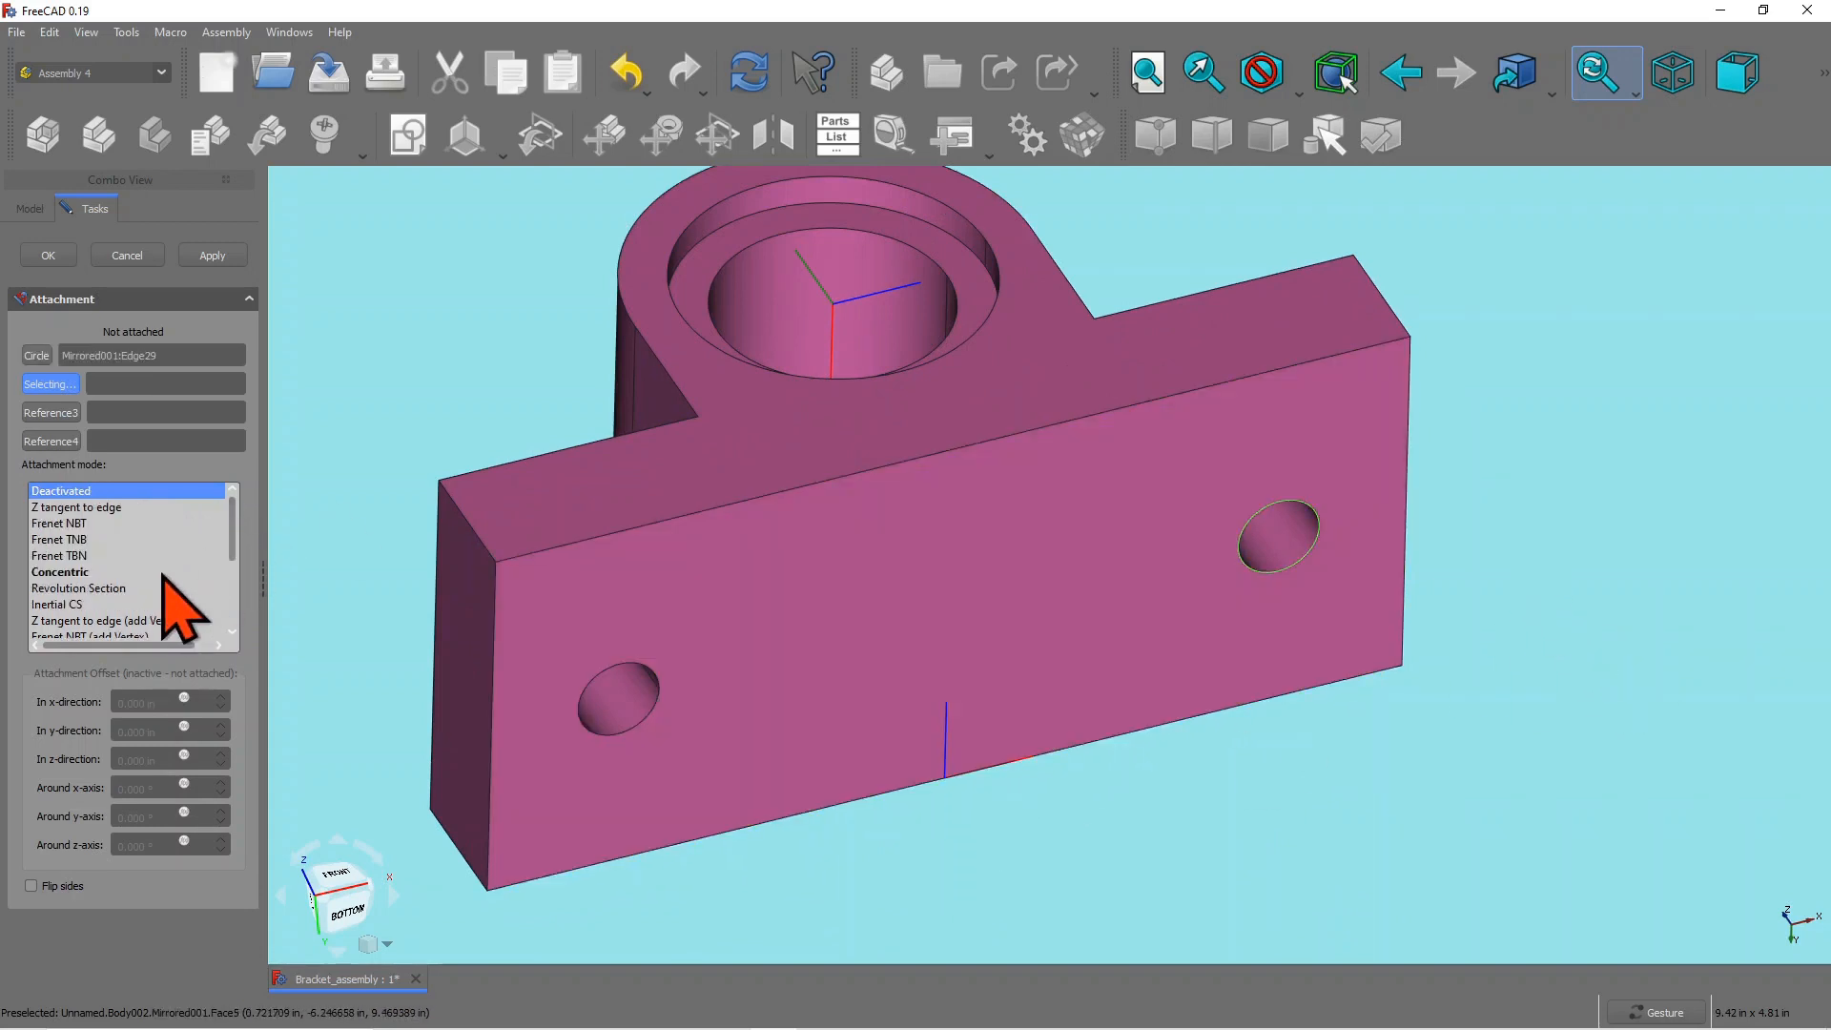
pyautogui.click(82, 606)
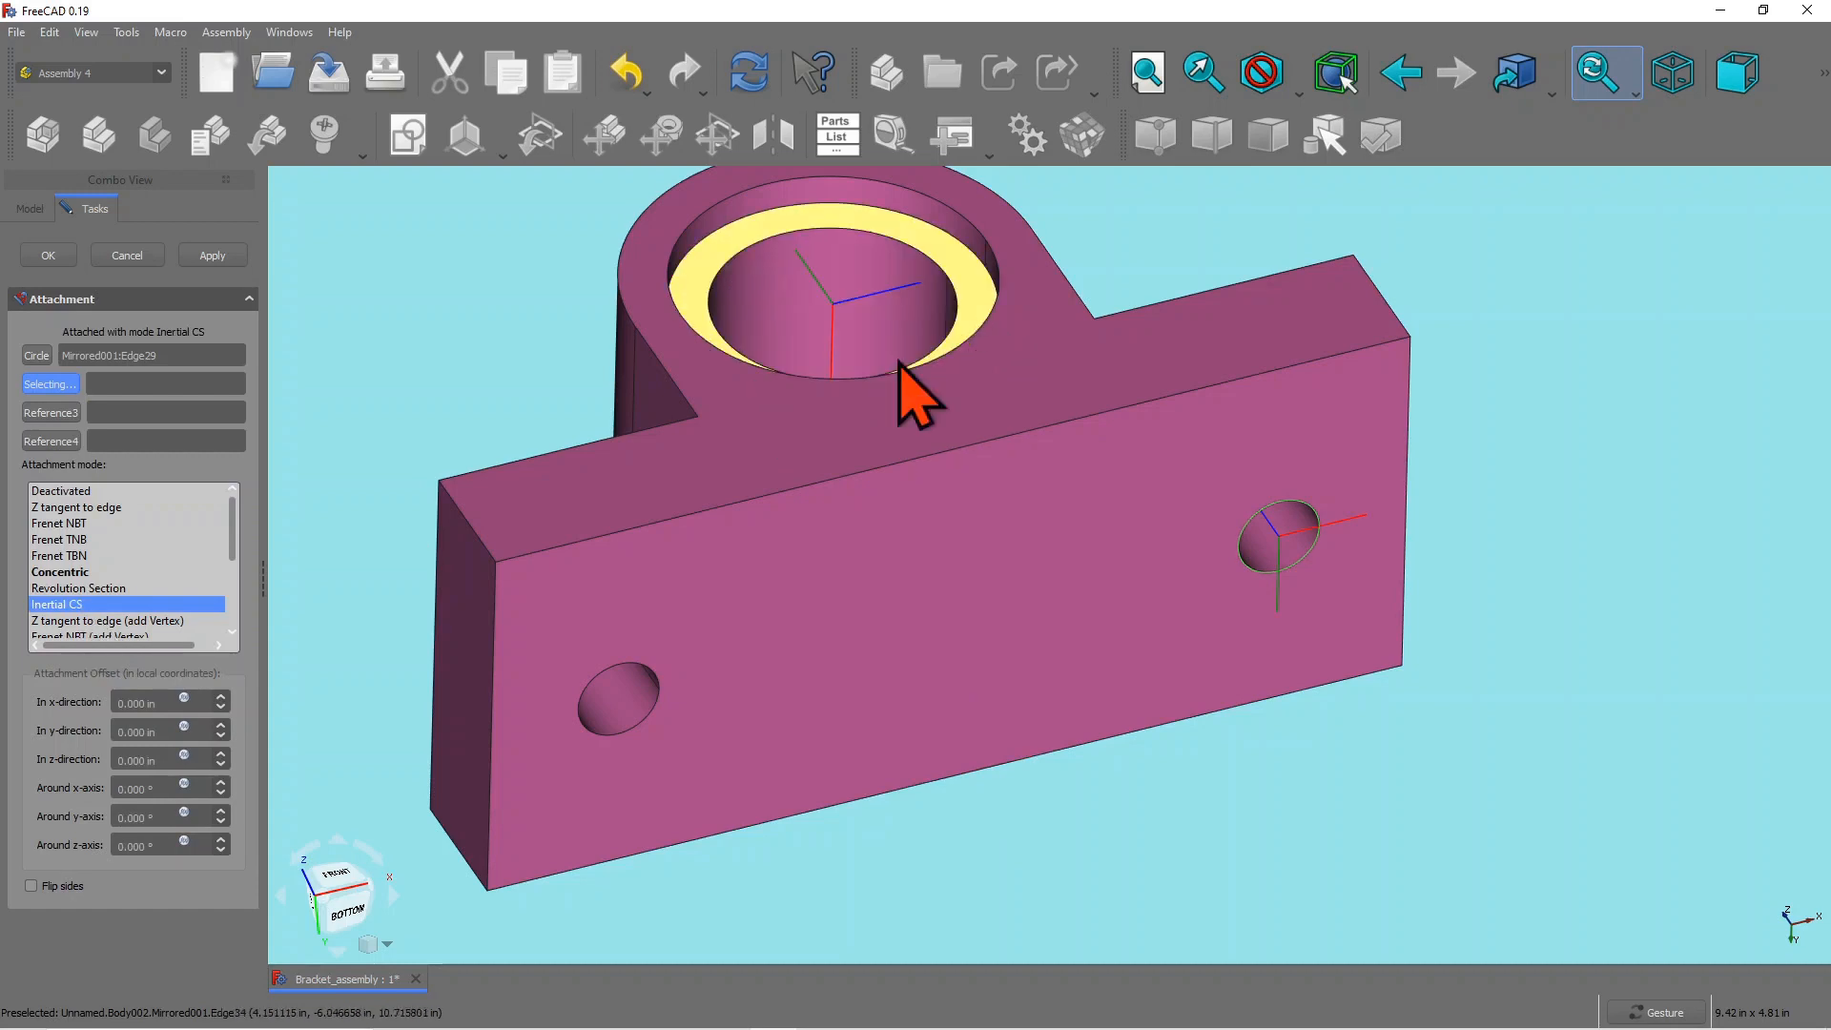
# Step: Set the coordinate system's attachment rotation around the y-axis to -90°
pyautogui.moveTo(1317, 691); pyautogui.dragTo(1363, 687)
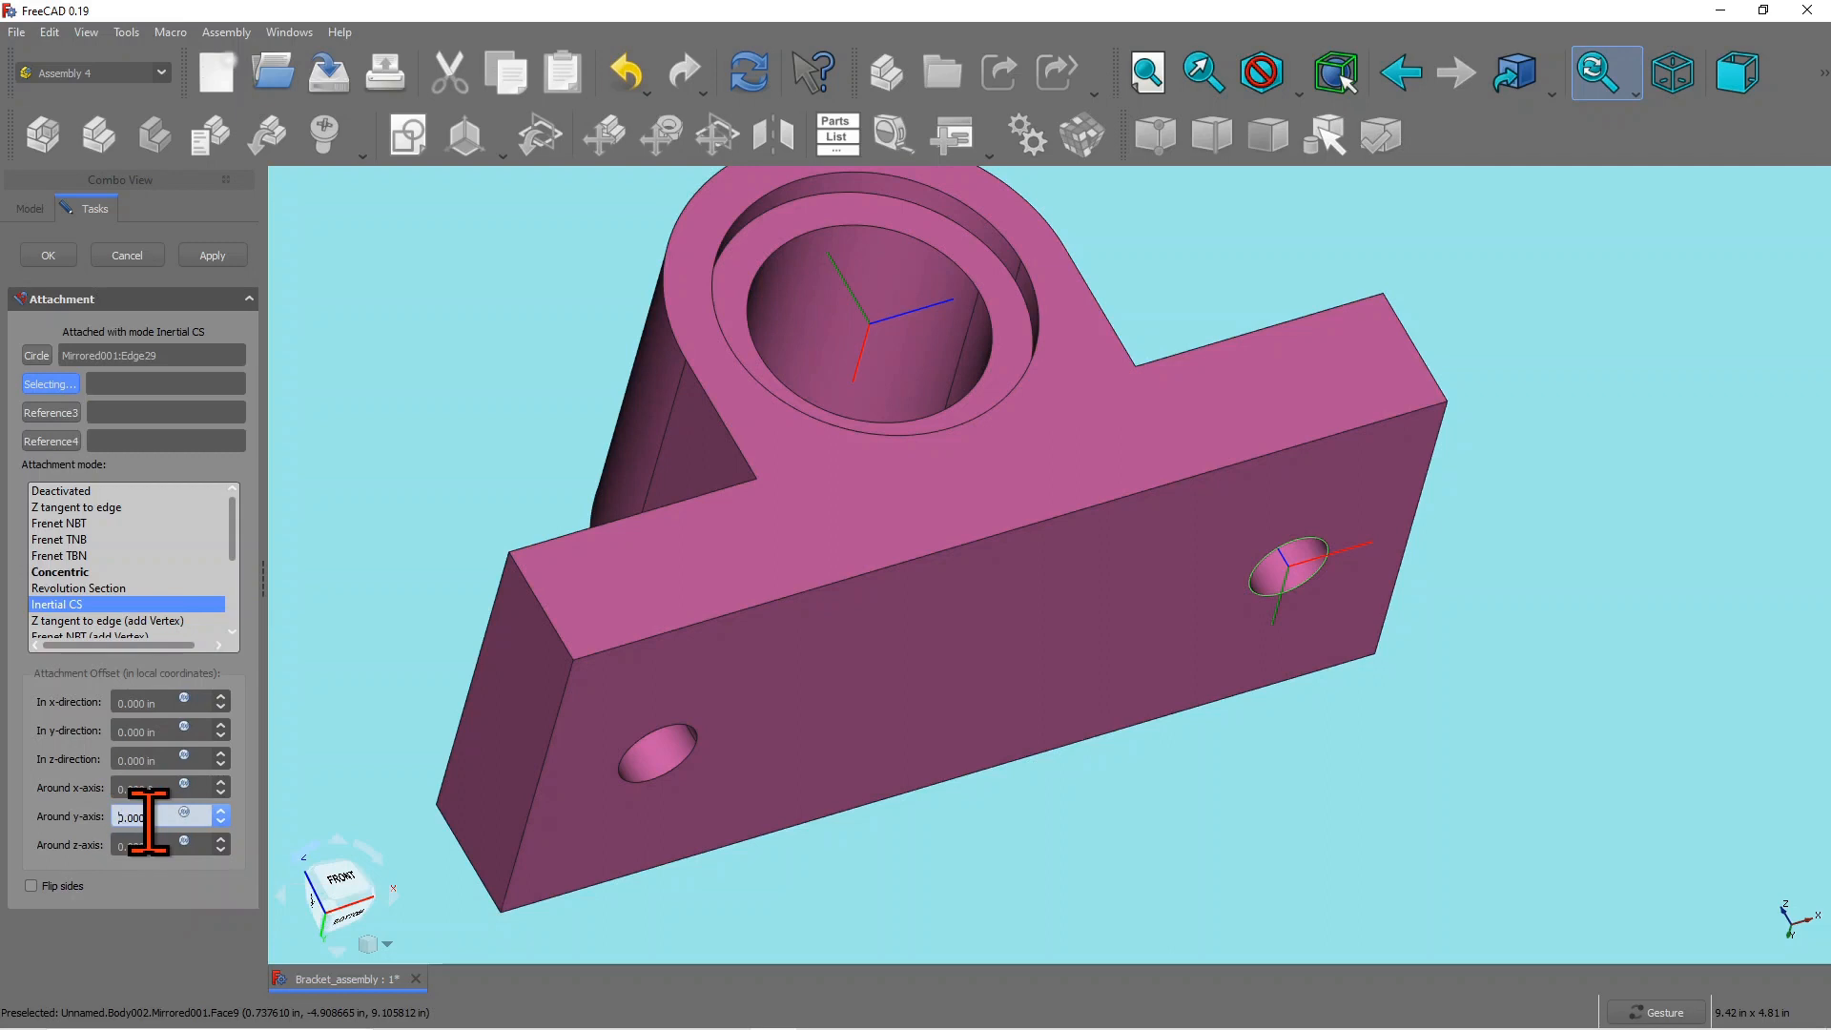
pyautogui.write('9')
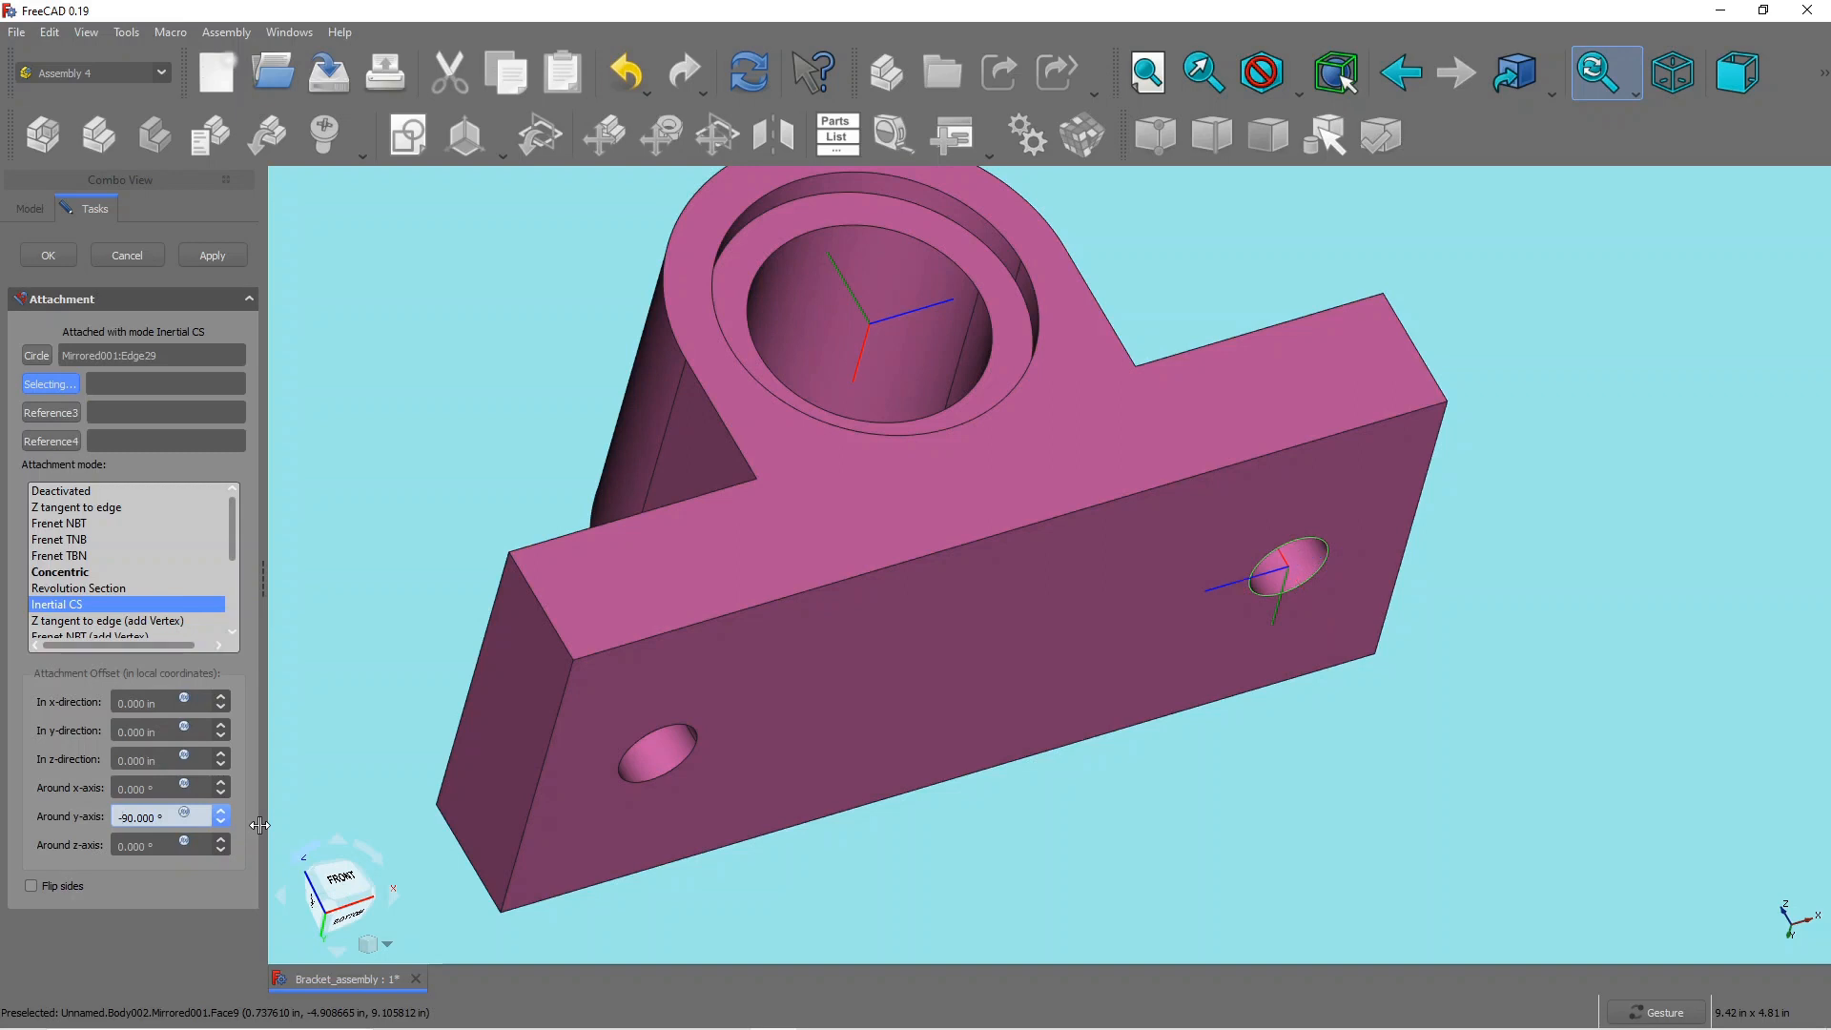
pyautogui.moveTo(1336, 727)
pyautogui.mouseDown()
pyautogui.moveTo(1359, 742)
pyautogui.moveTo(1332, 699)
pyautogui.moveTo(1357, 701)
pyautogui.mouseUp()
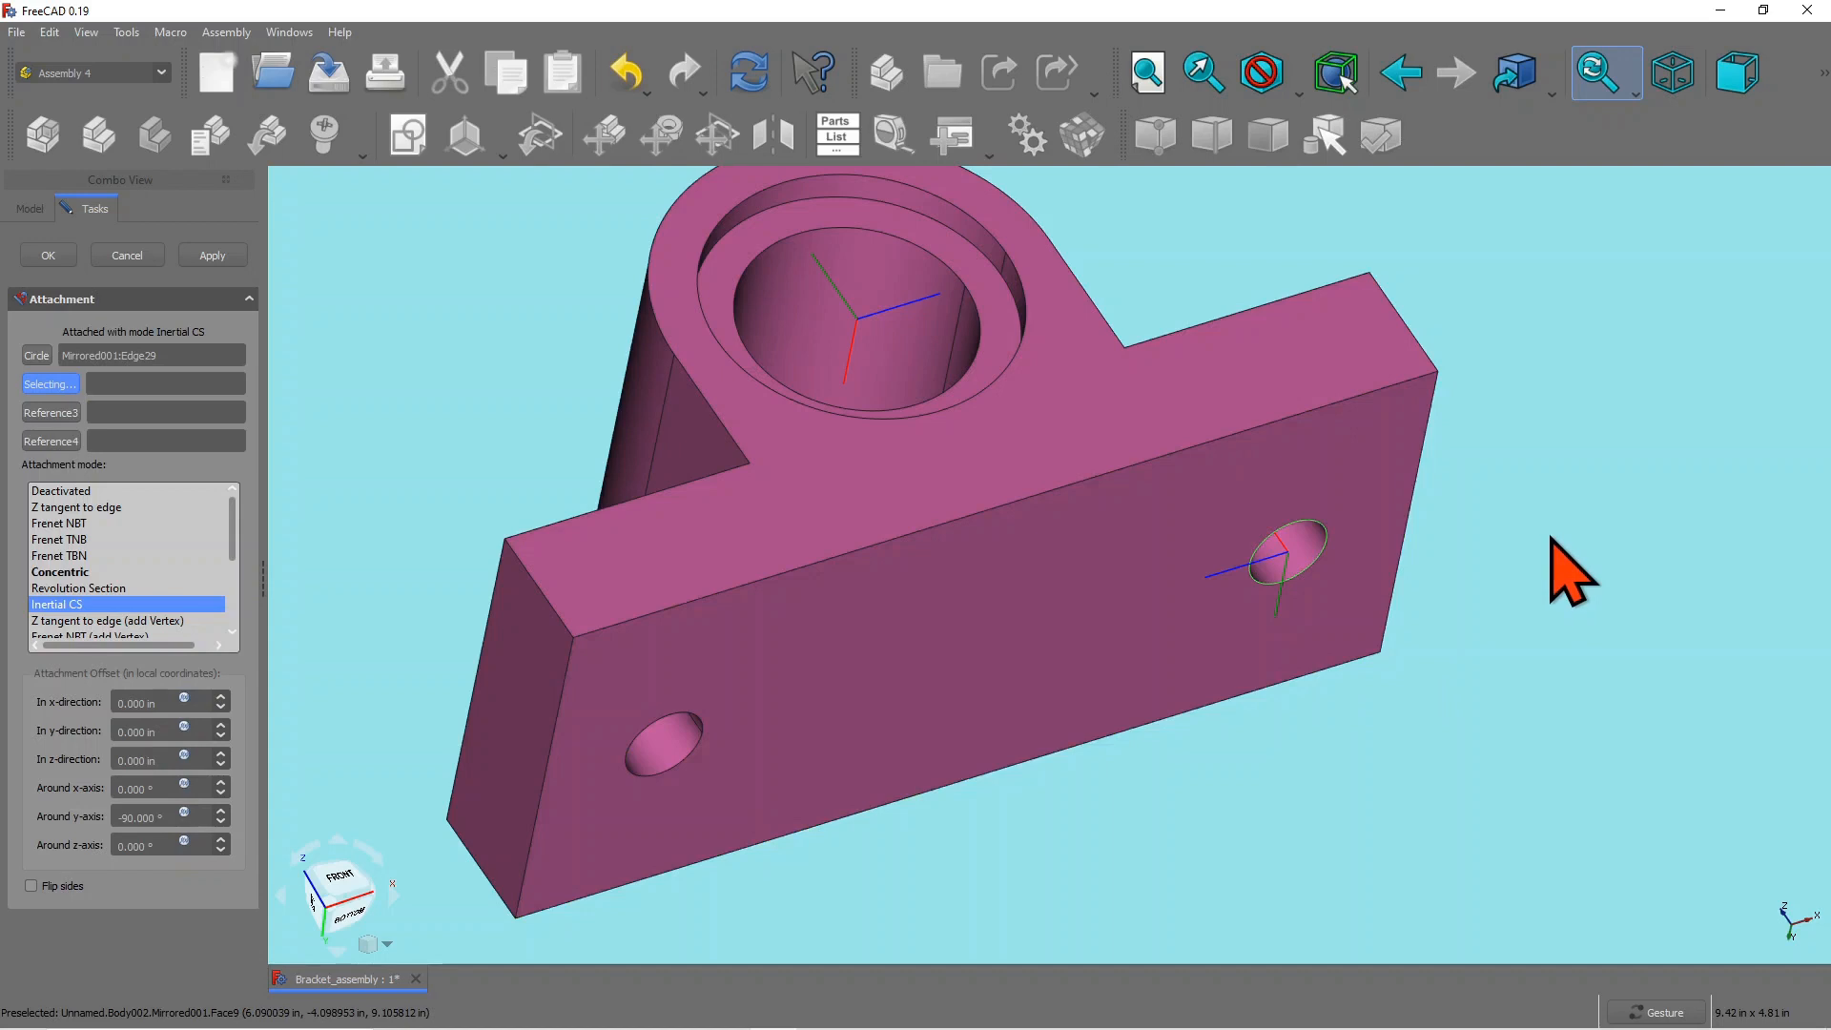
# Step: Check the hole coordinate system's axis directions and set its attachment rotation around the x-axis to -90°
pyautogui.moveTo(1553, 572); pyautogui.dragTo(1635, 637)
pyautogui.moveTo(1606, 491); pyautogui.dragTo(1566, 398)
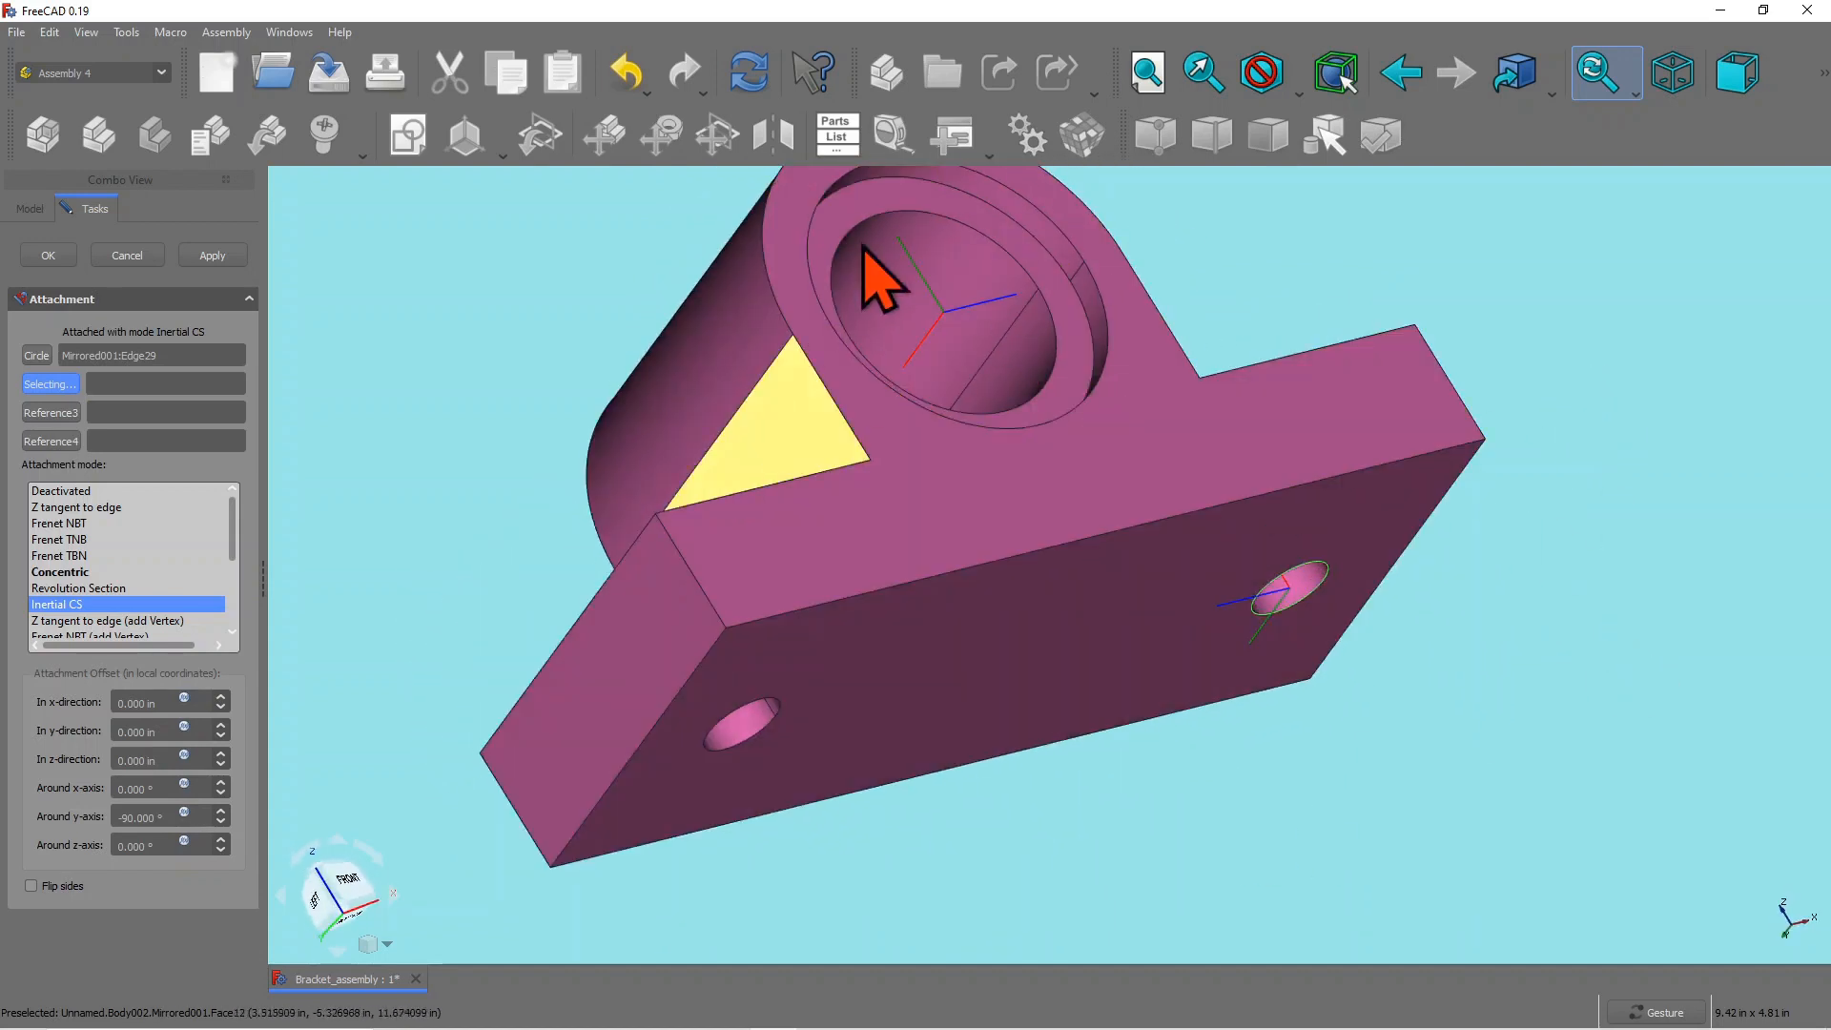
pyautogui.moveTo(1395, 341); pyautogui.dragTo(1394, 397)
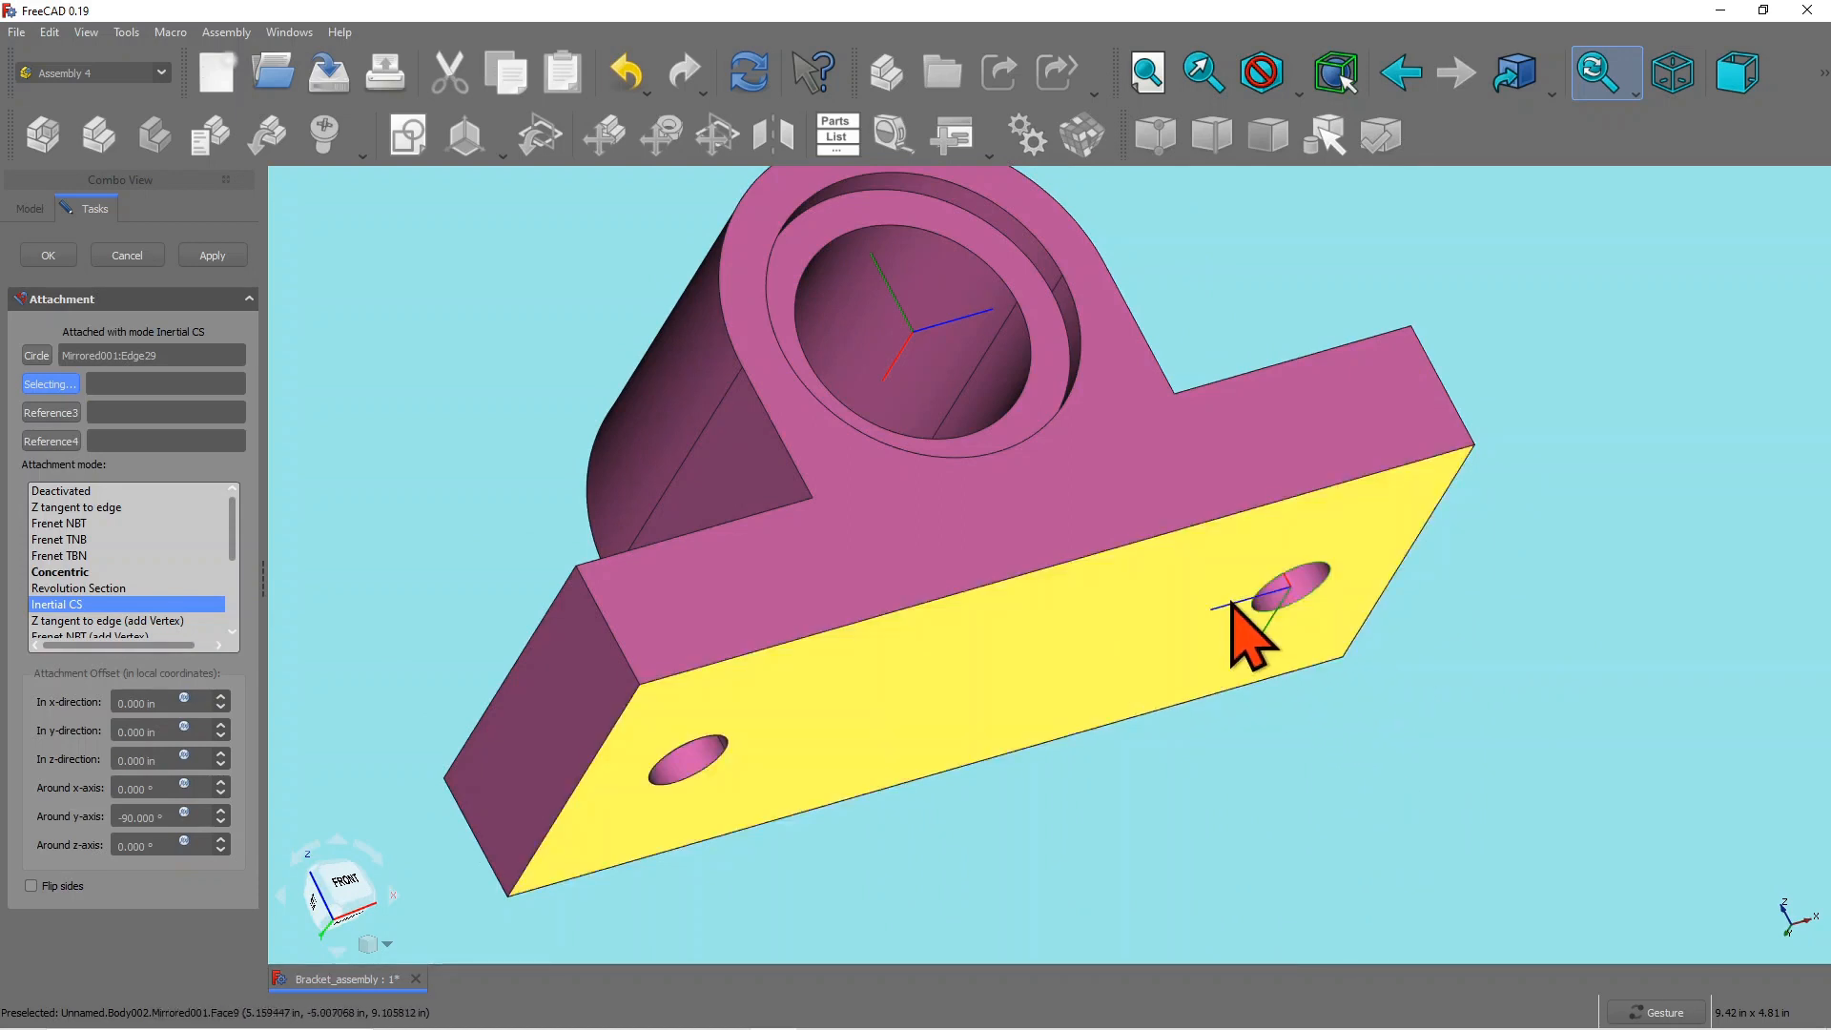
pyautogui.moveTo(1451, 686); pyautogui.dragTo(1402, 687)
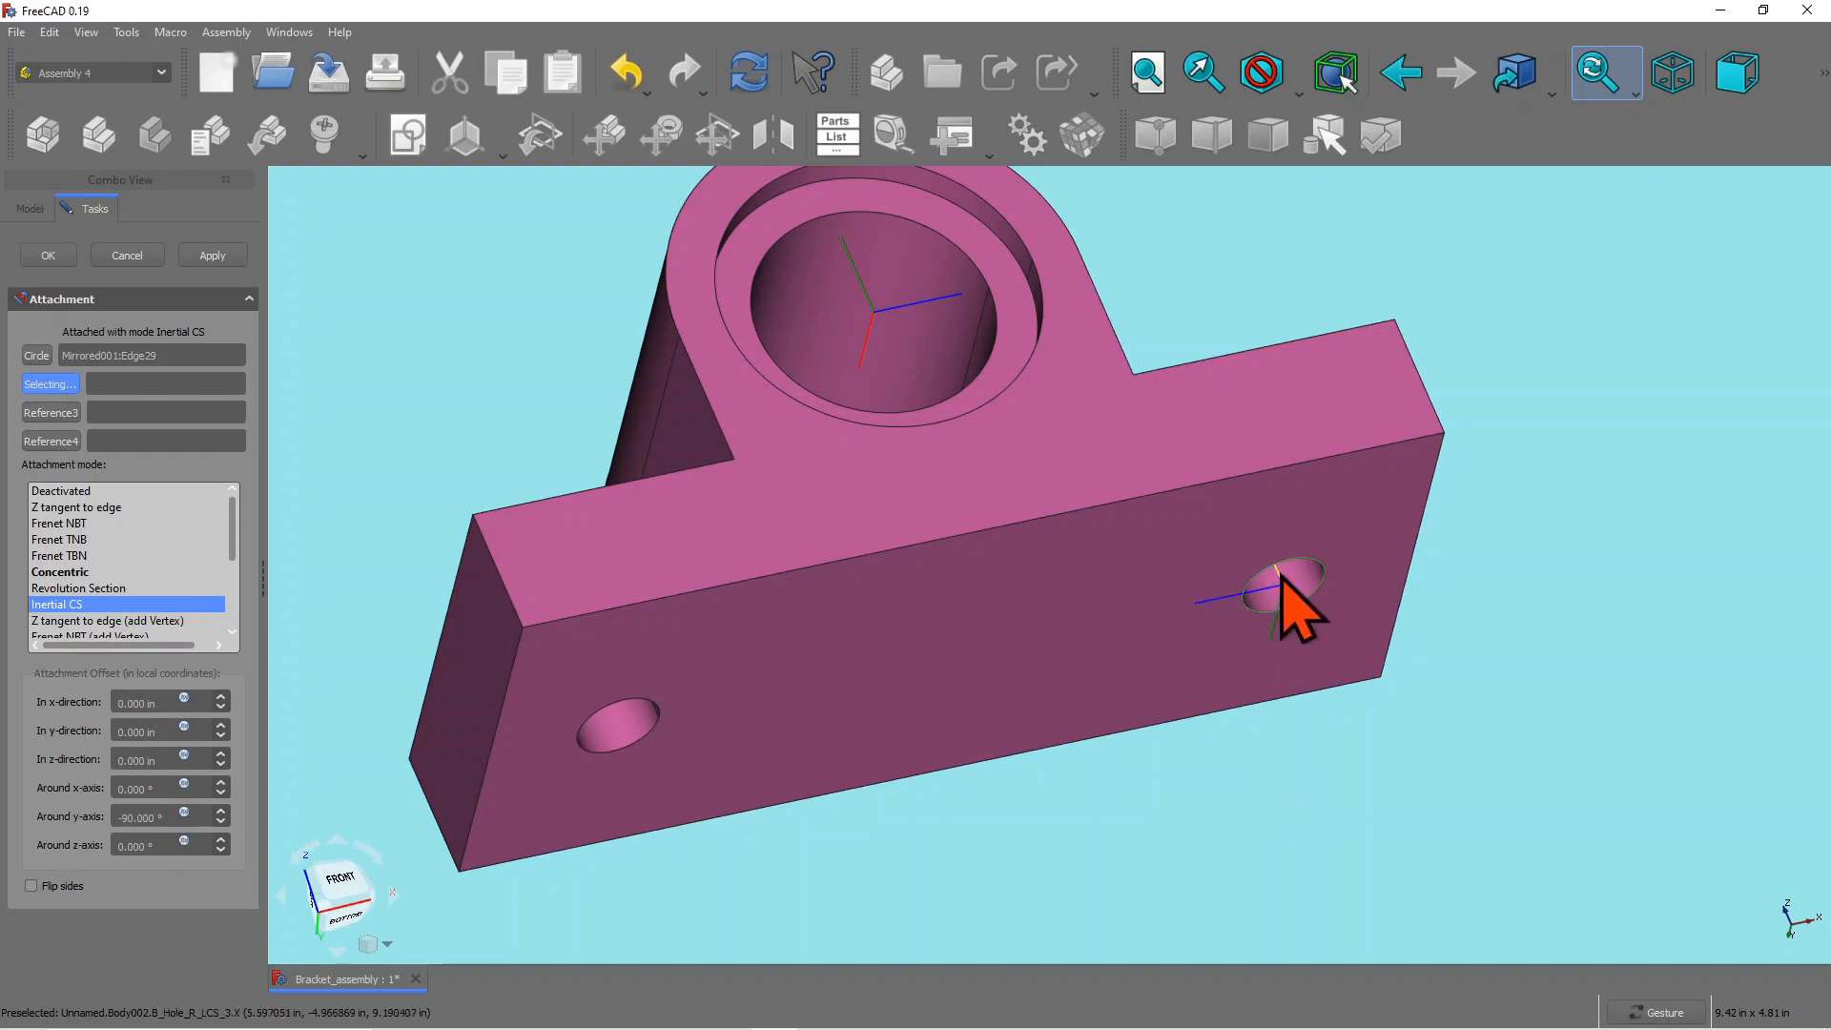
pyautogui.click(116, 788)
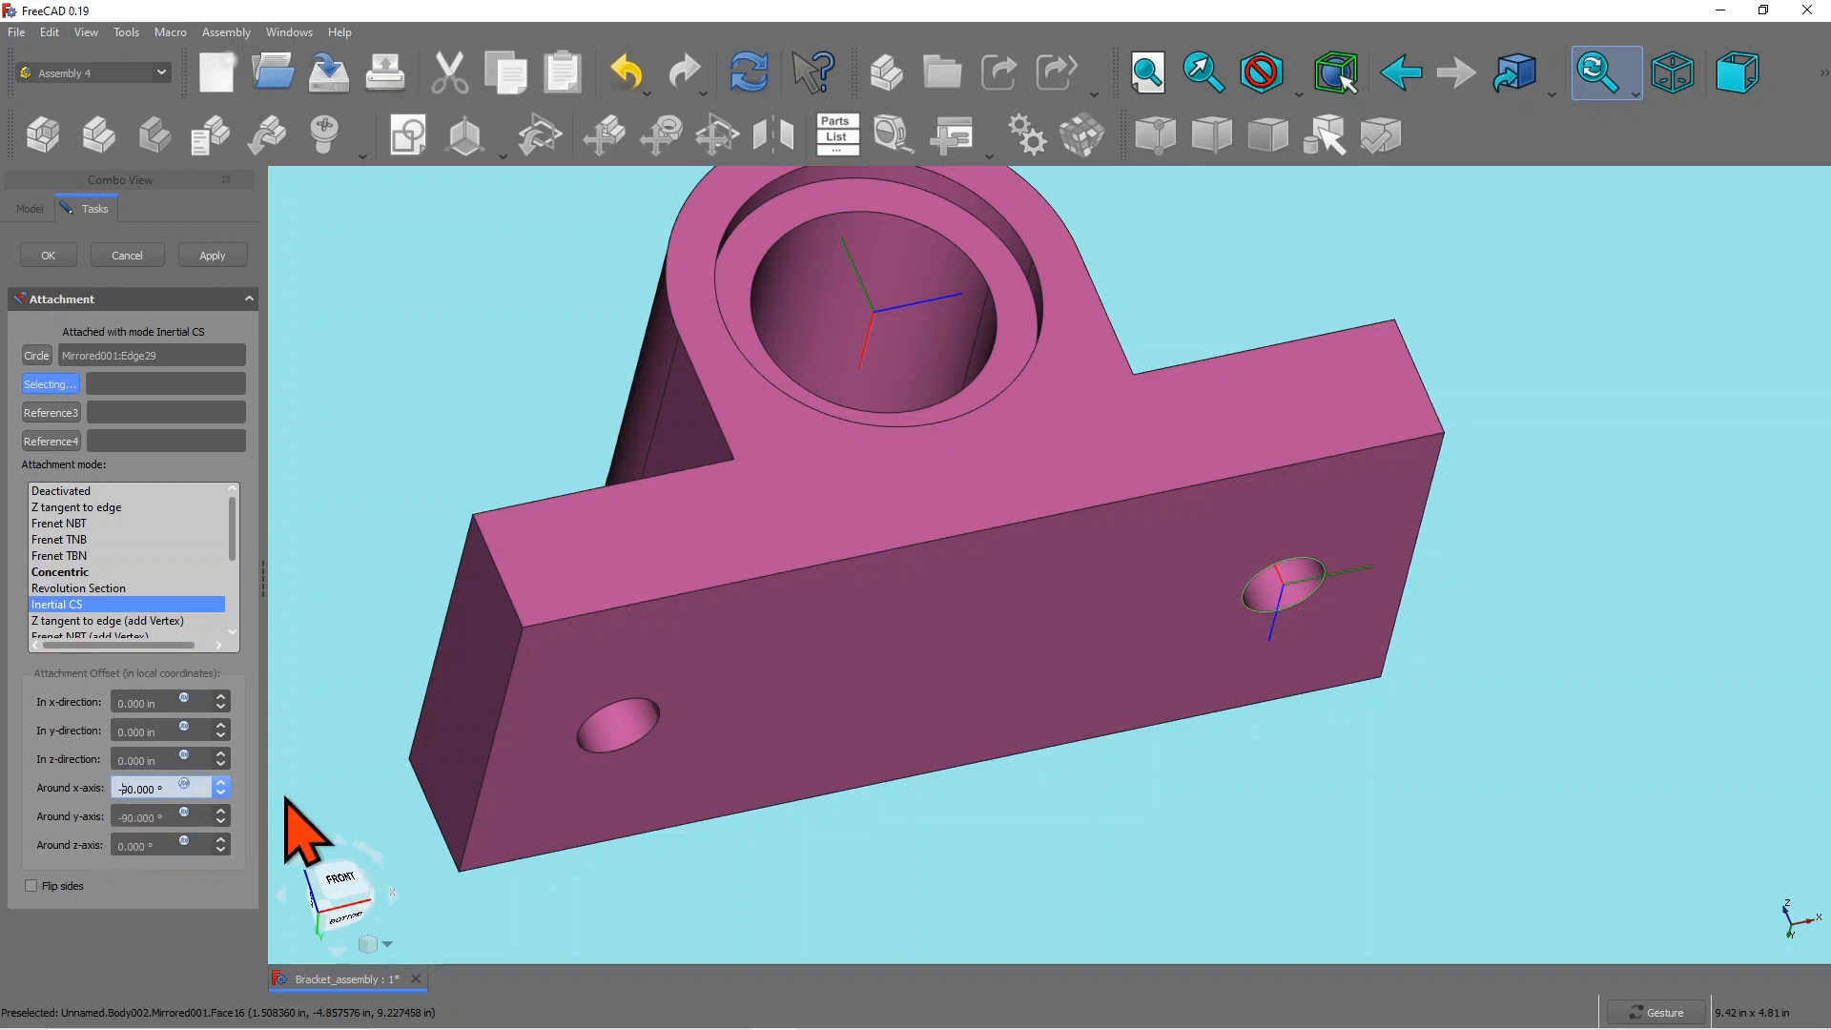
# Step: Accept the coordinate system's Inertial CS attachment to the bottom hole edge of the top bracket and recompute the assembly
pyautogui.moveTo(1205, 381); pyautogui.dragTo(1313, 380)
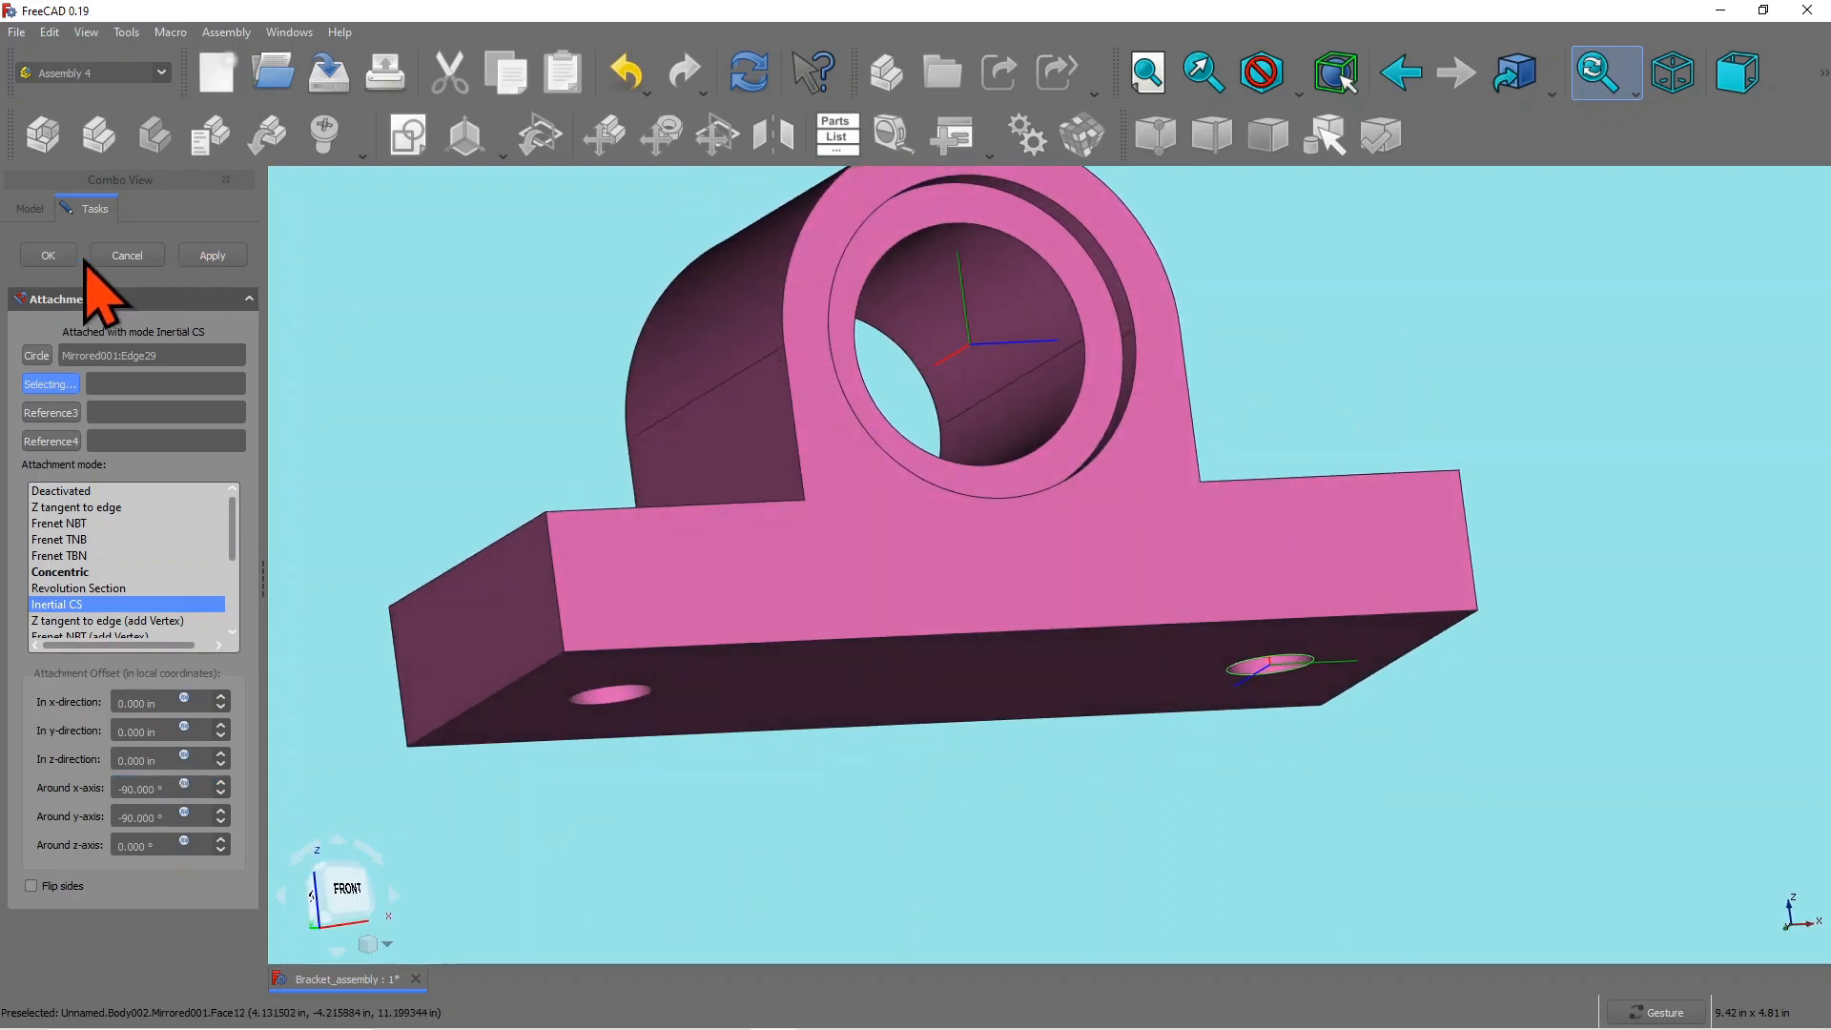
pyautogui.click(47, 255)
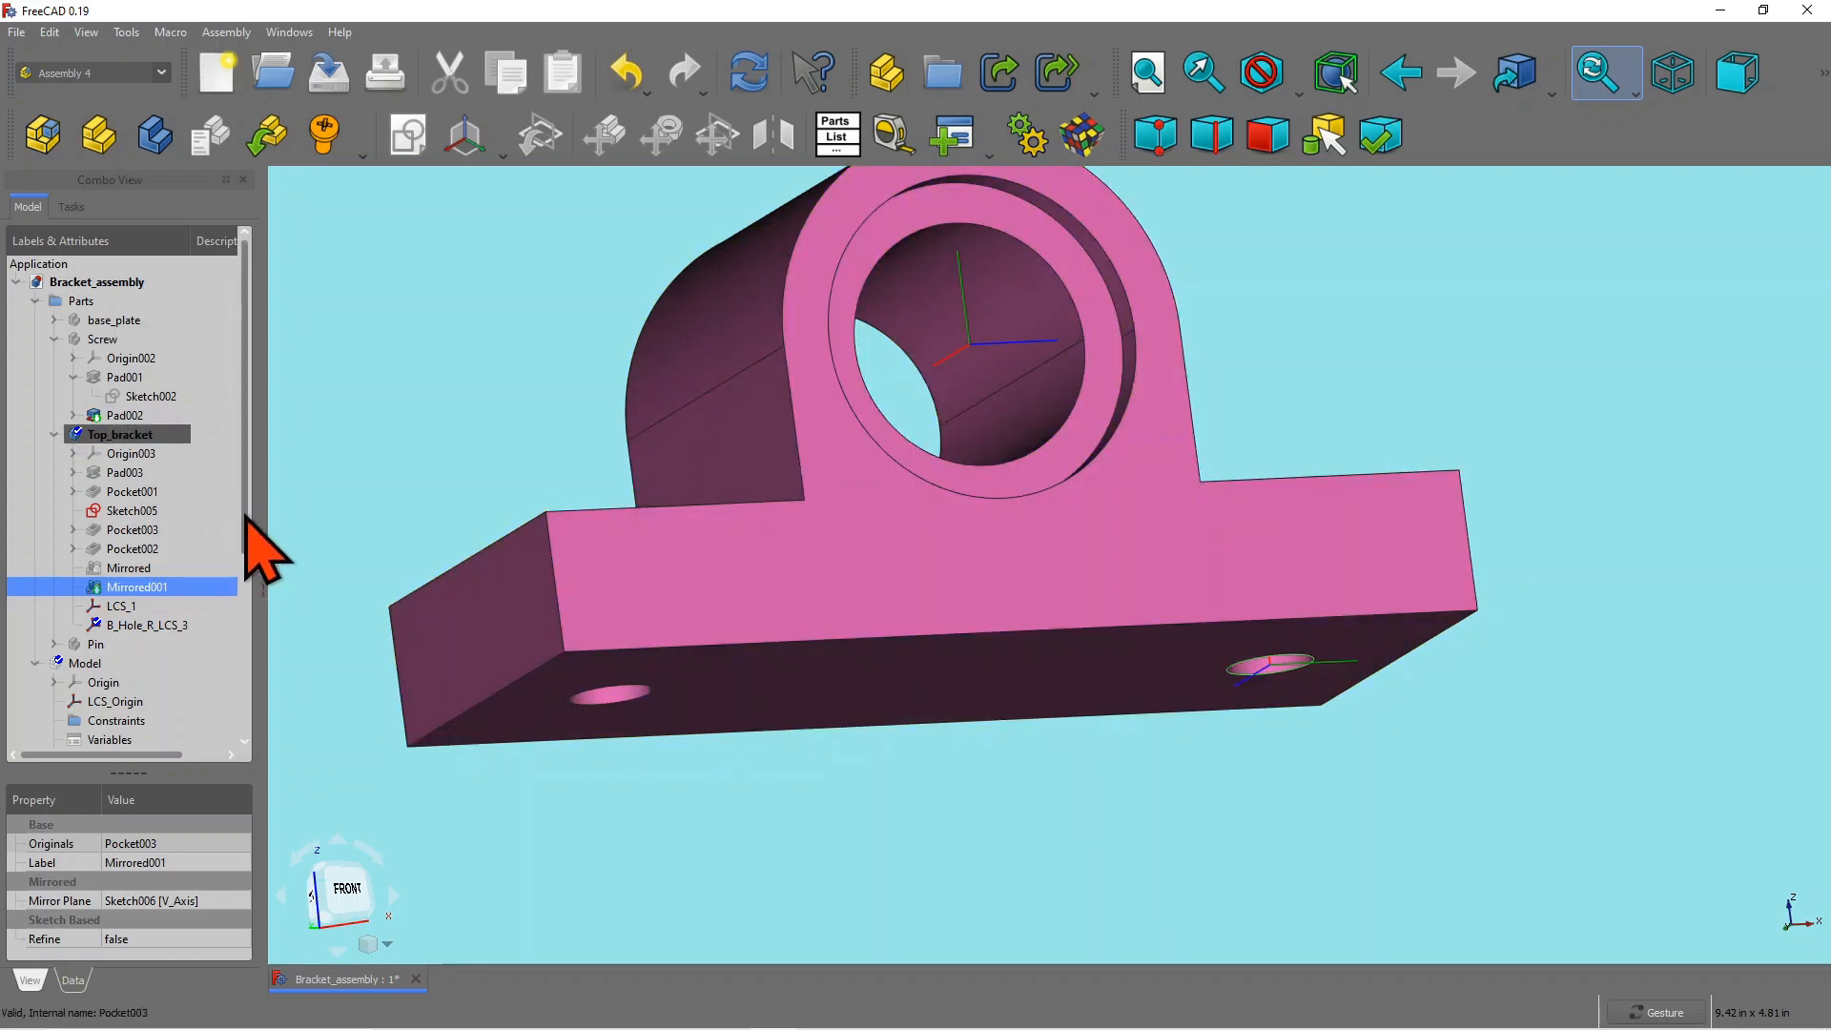
pyautogui.click(748, 74)
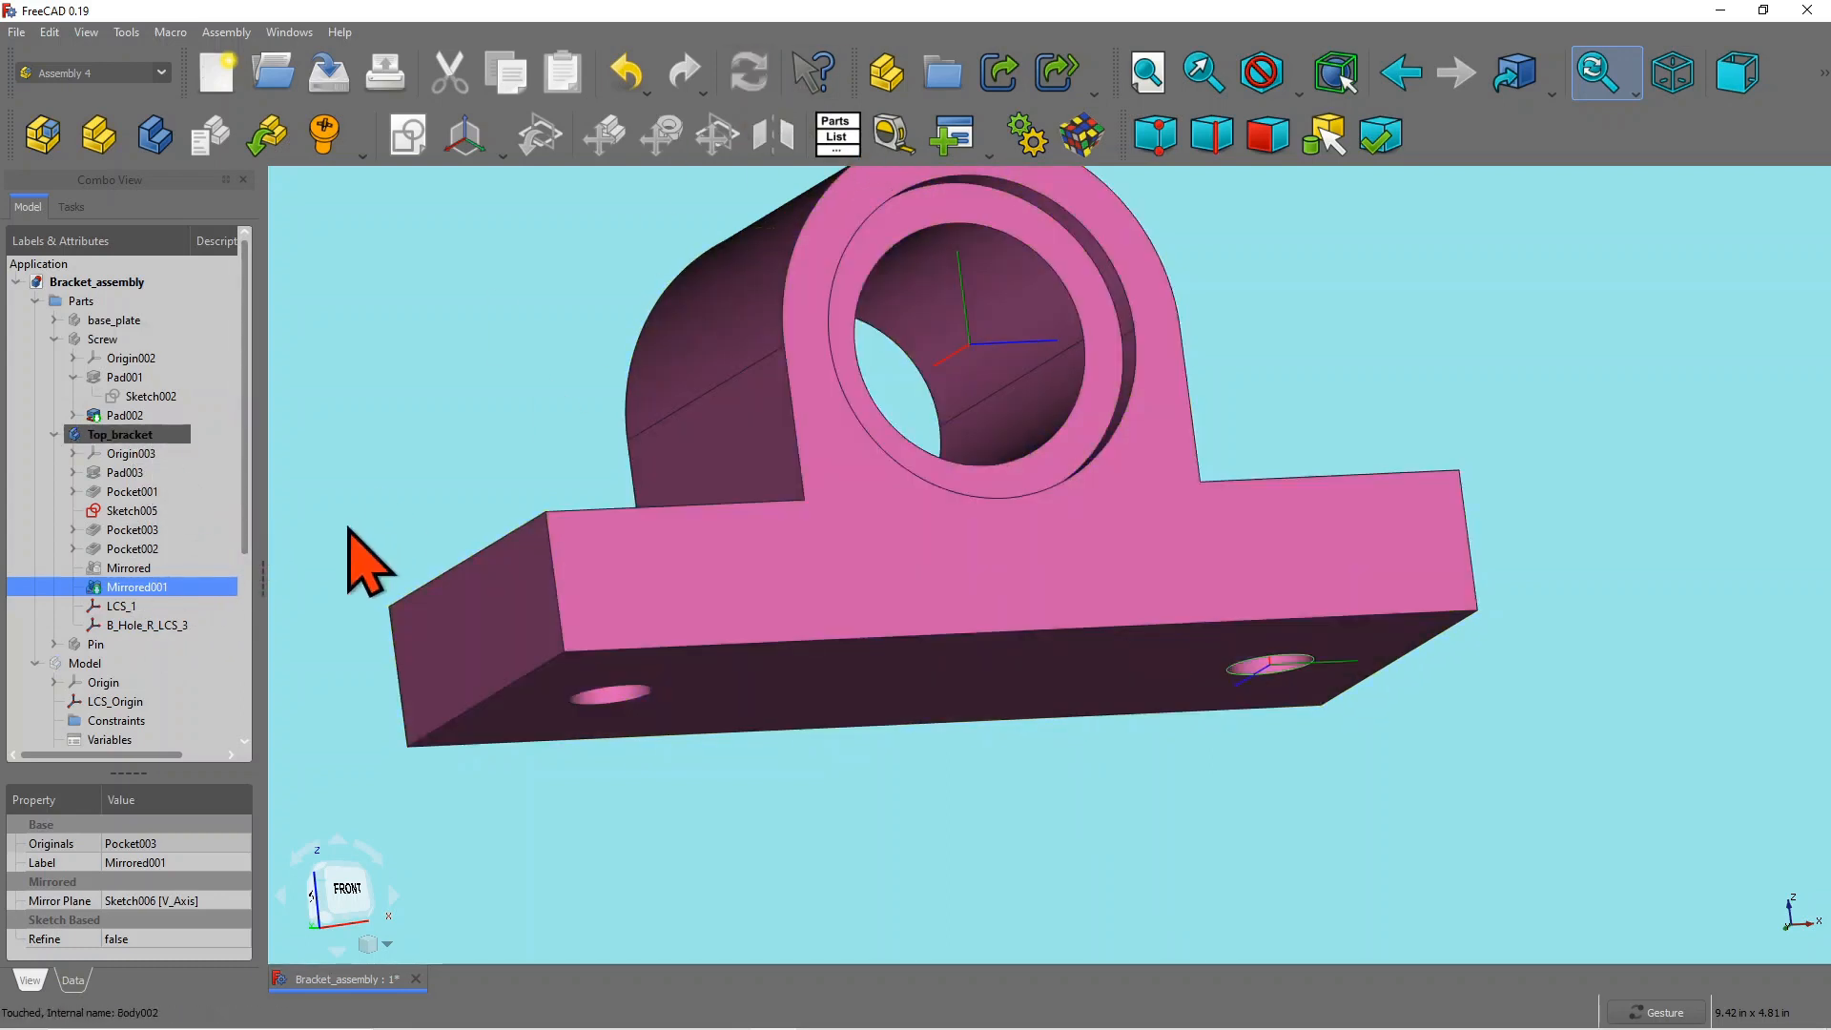
pyautogui.moveTo(246, 485); pyautogui.dragTo(233, 654)
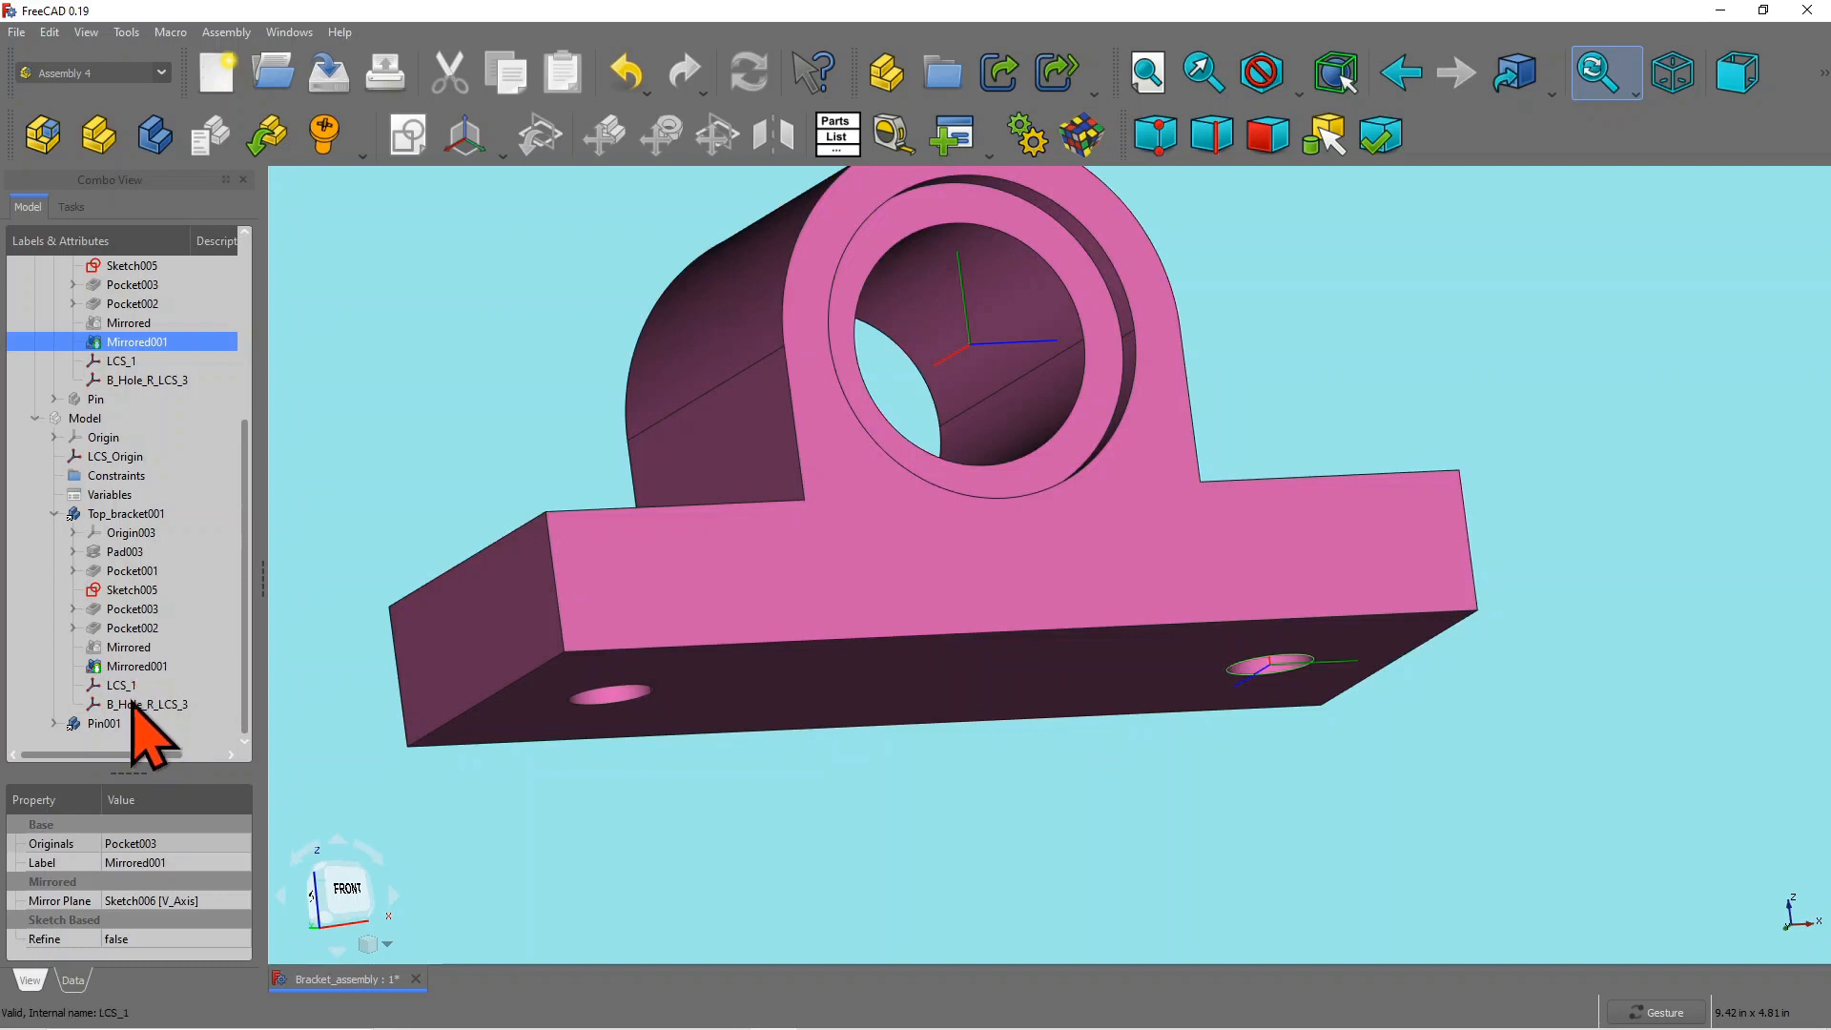
pyautogui.moveTo(242, 434); pyautogui.dragTo(265, 262)
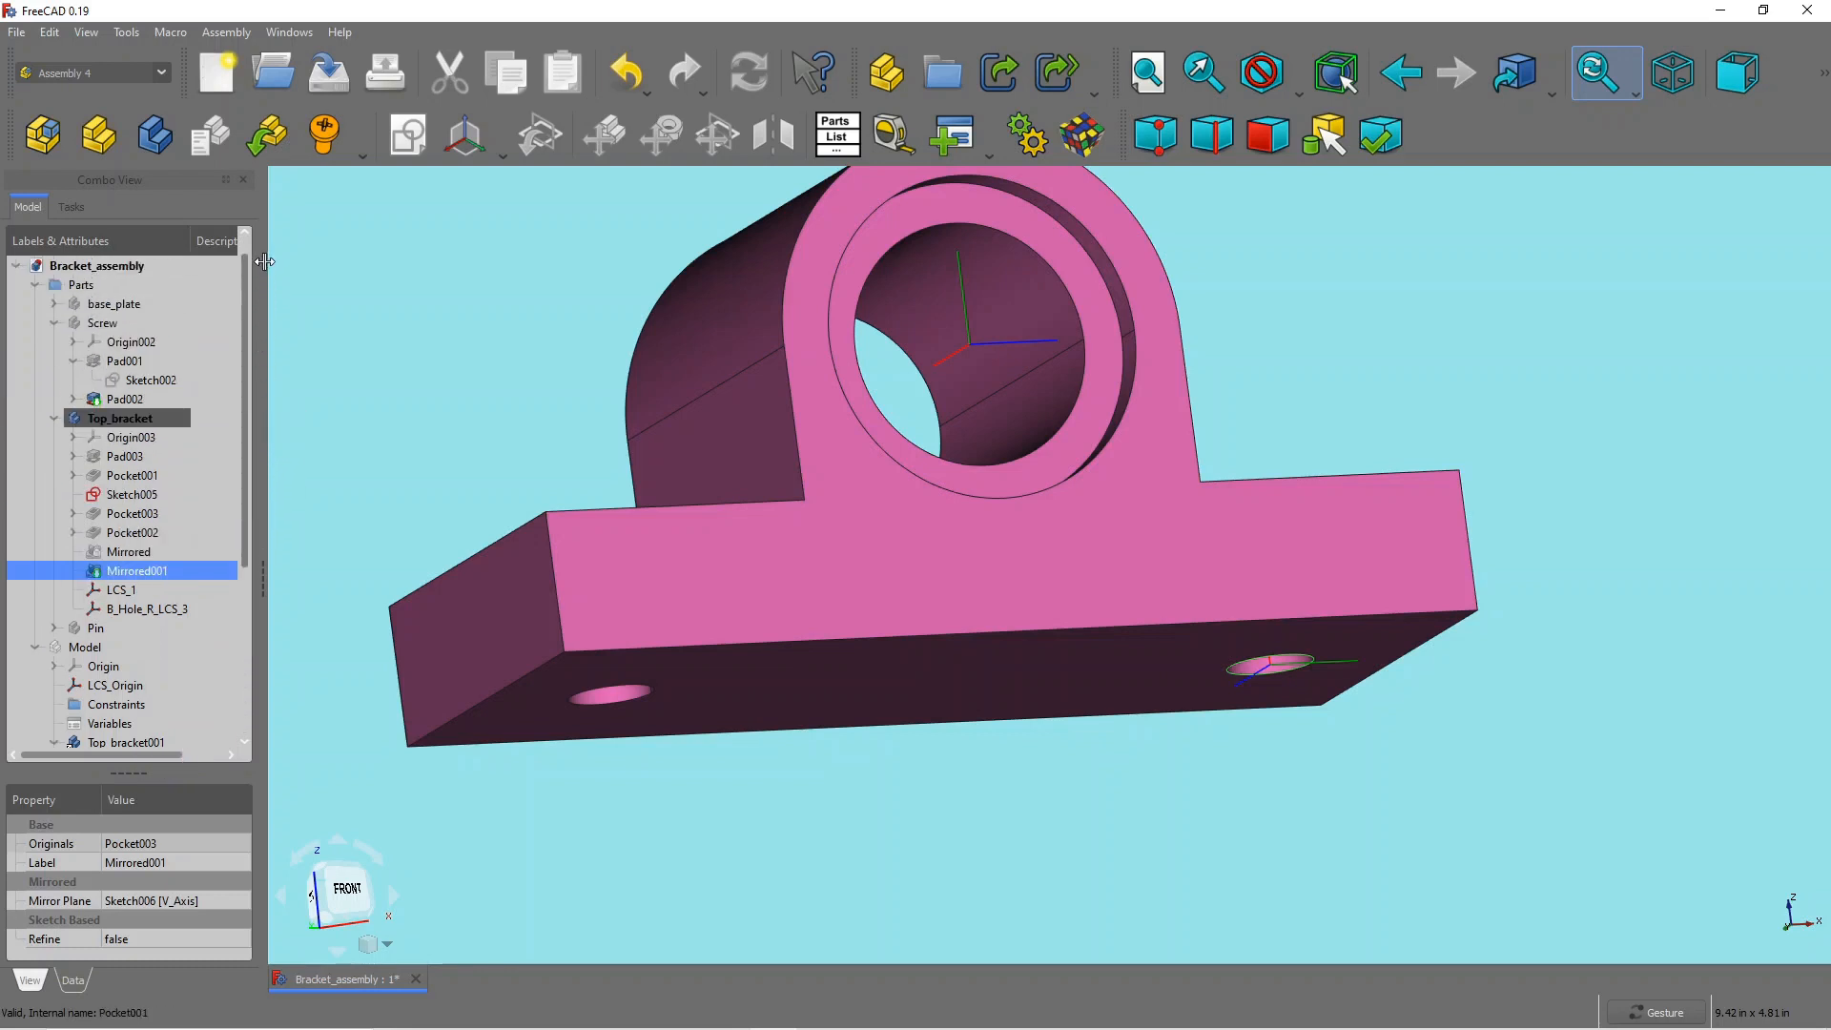
pyautogui.moveTo(434, 444); pyautogui.dragTo(484, 431)
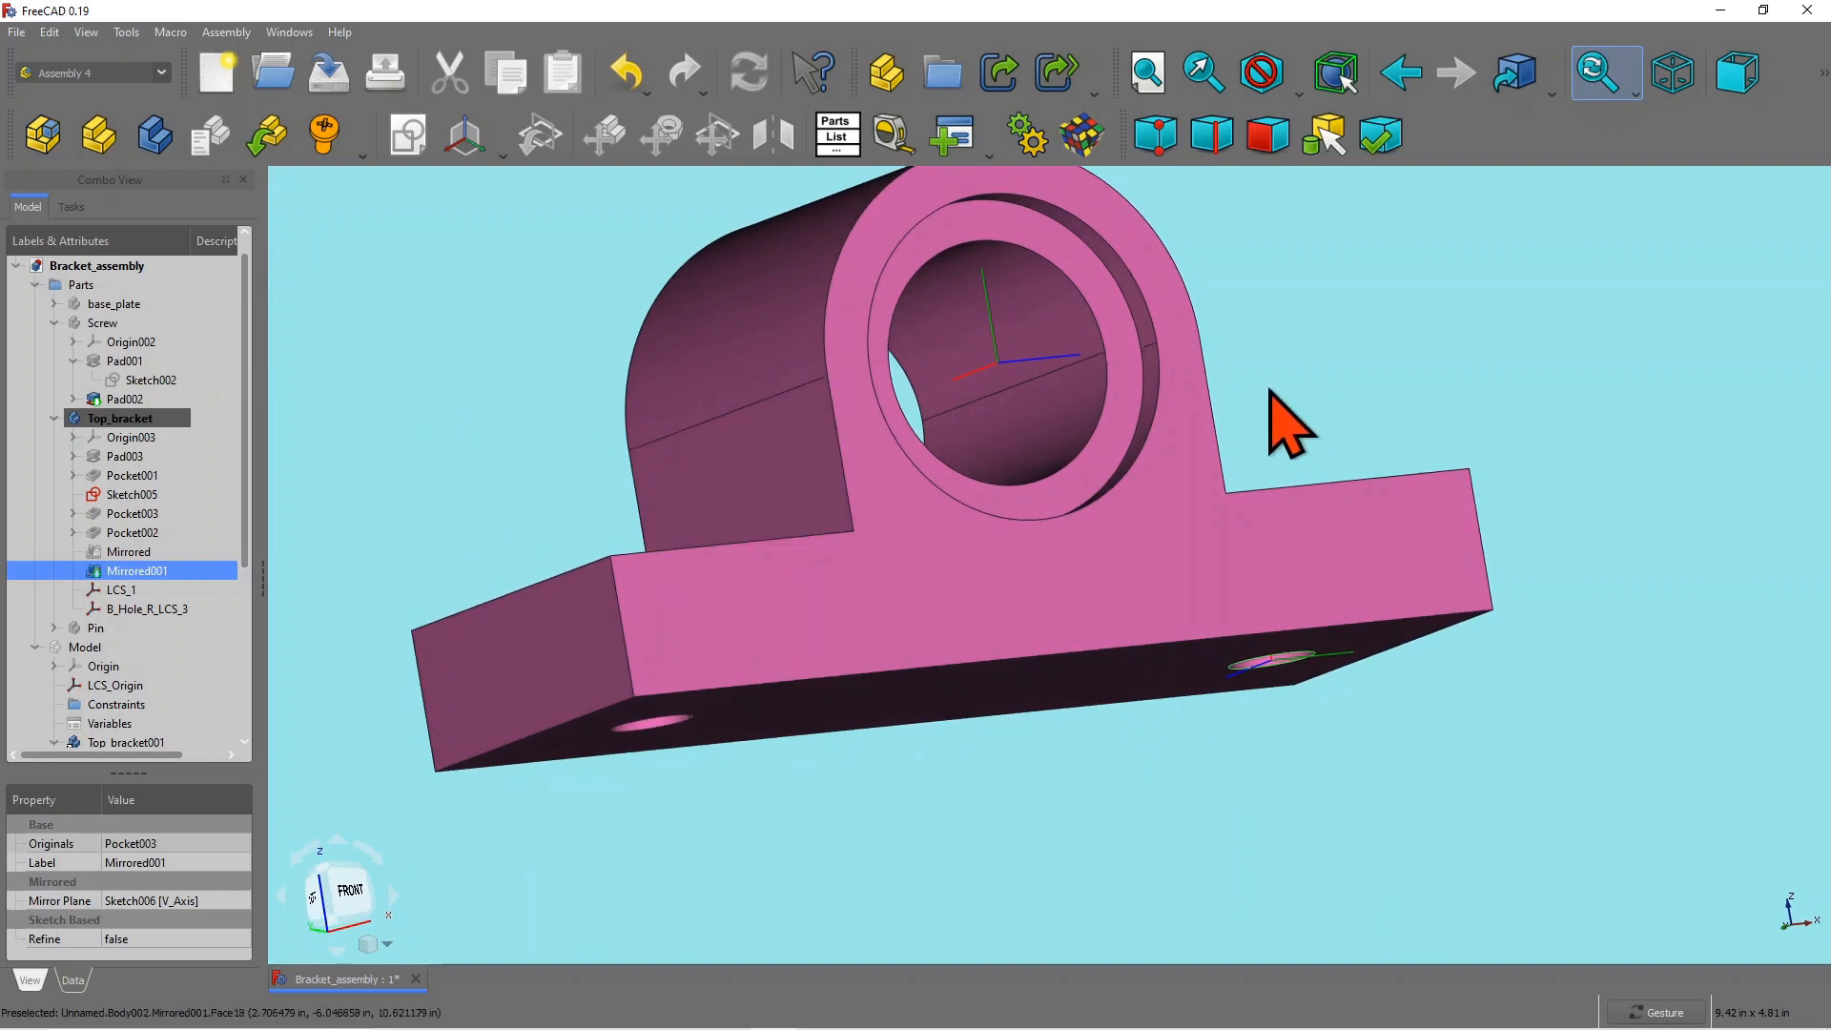
# Step: Hide the Top_bracket body and show the base_plate body in its place
pyautogui.click(148, 420)
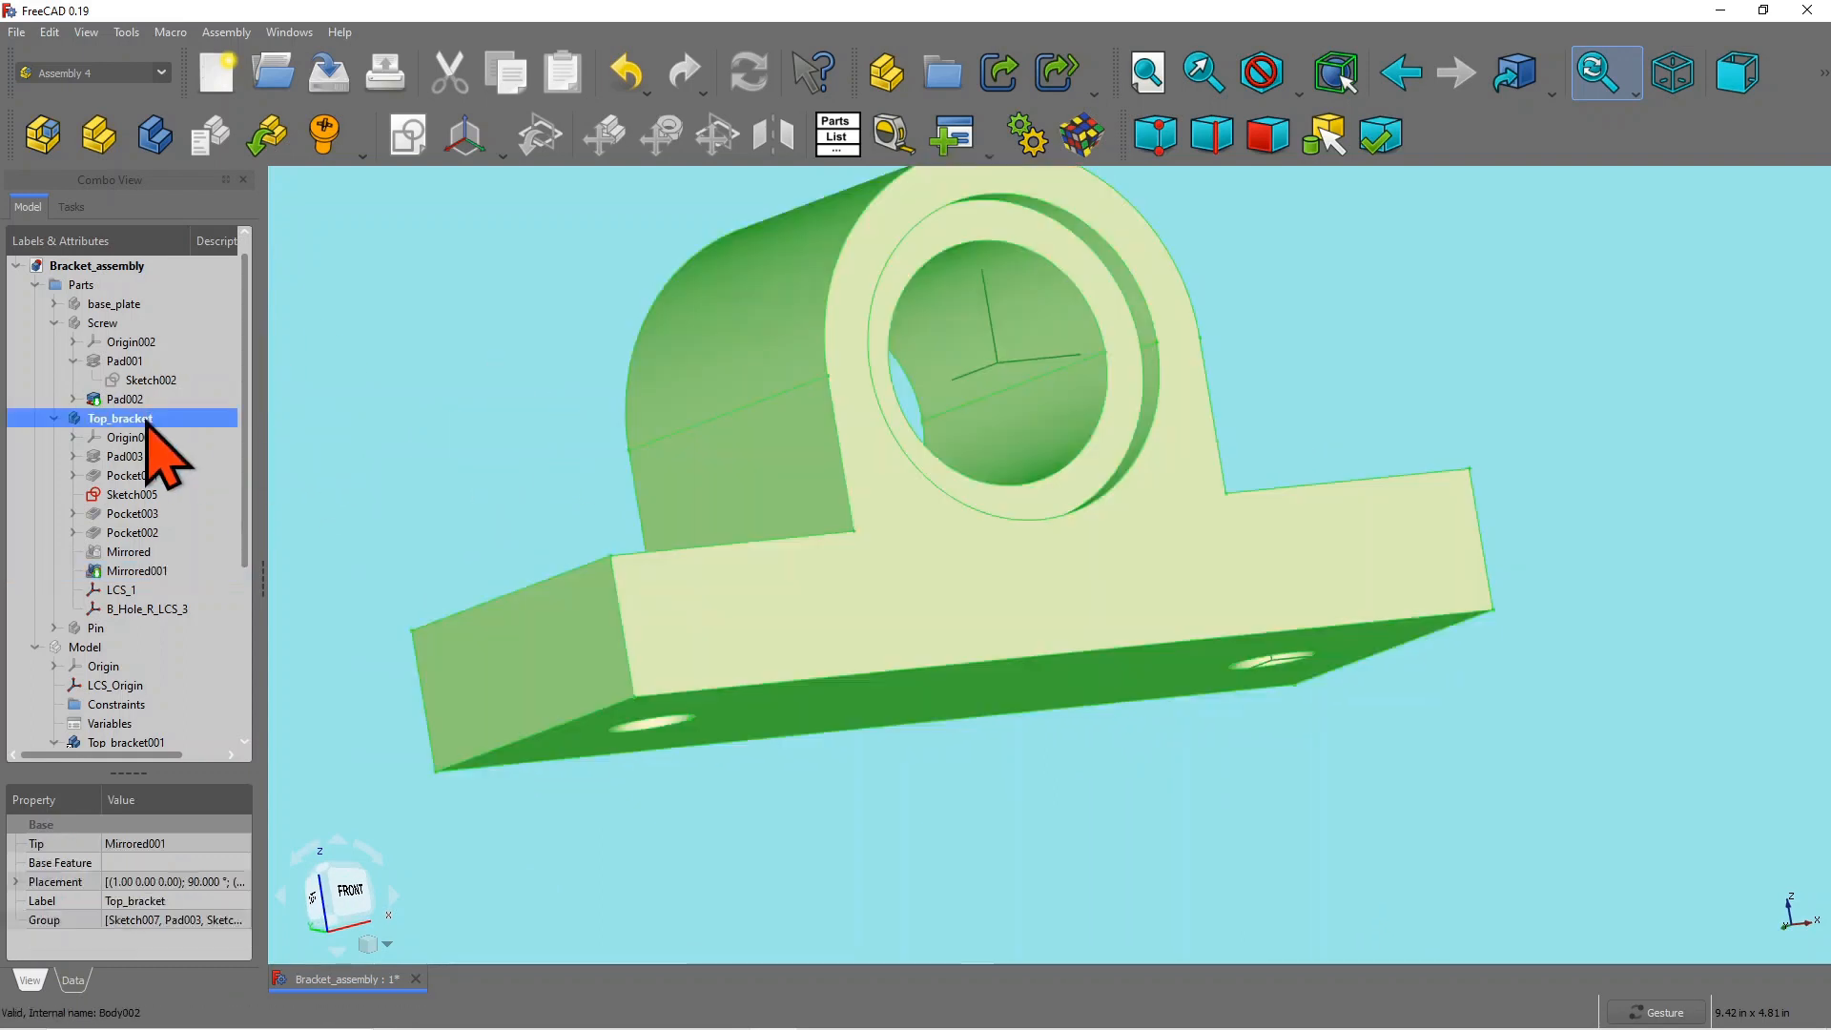
pyautogui.press('space')
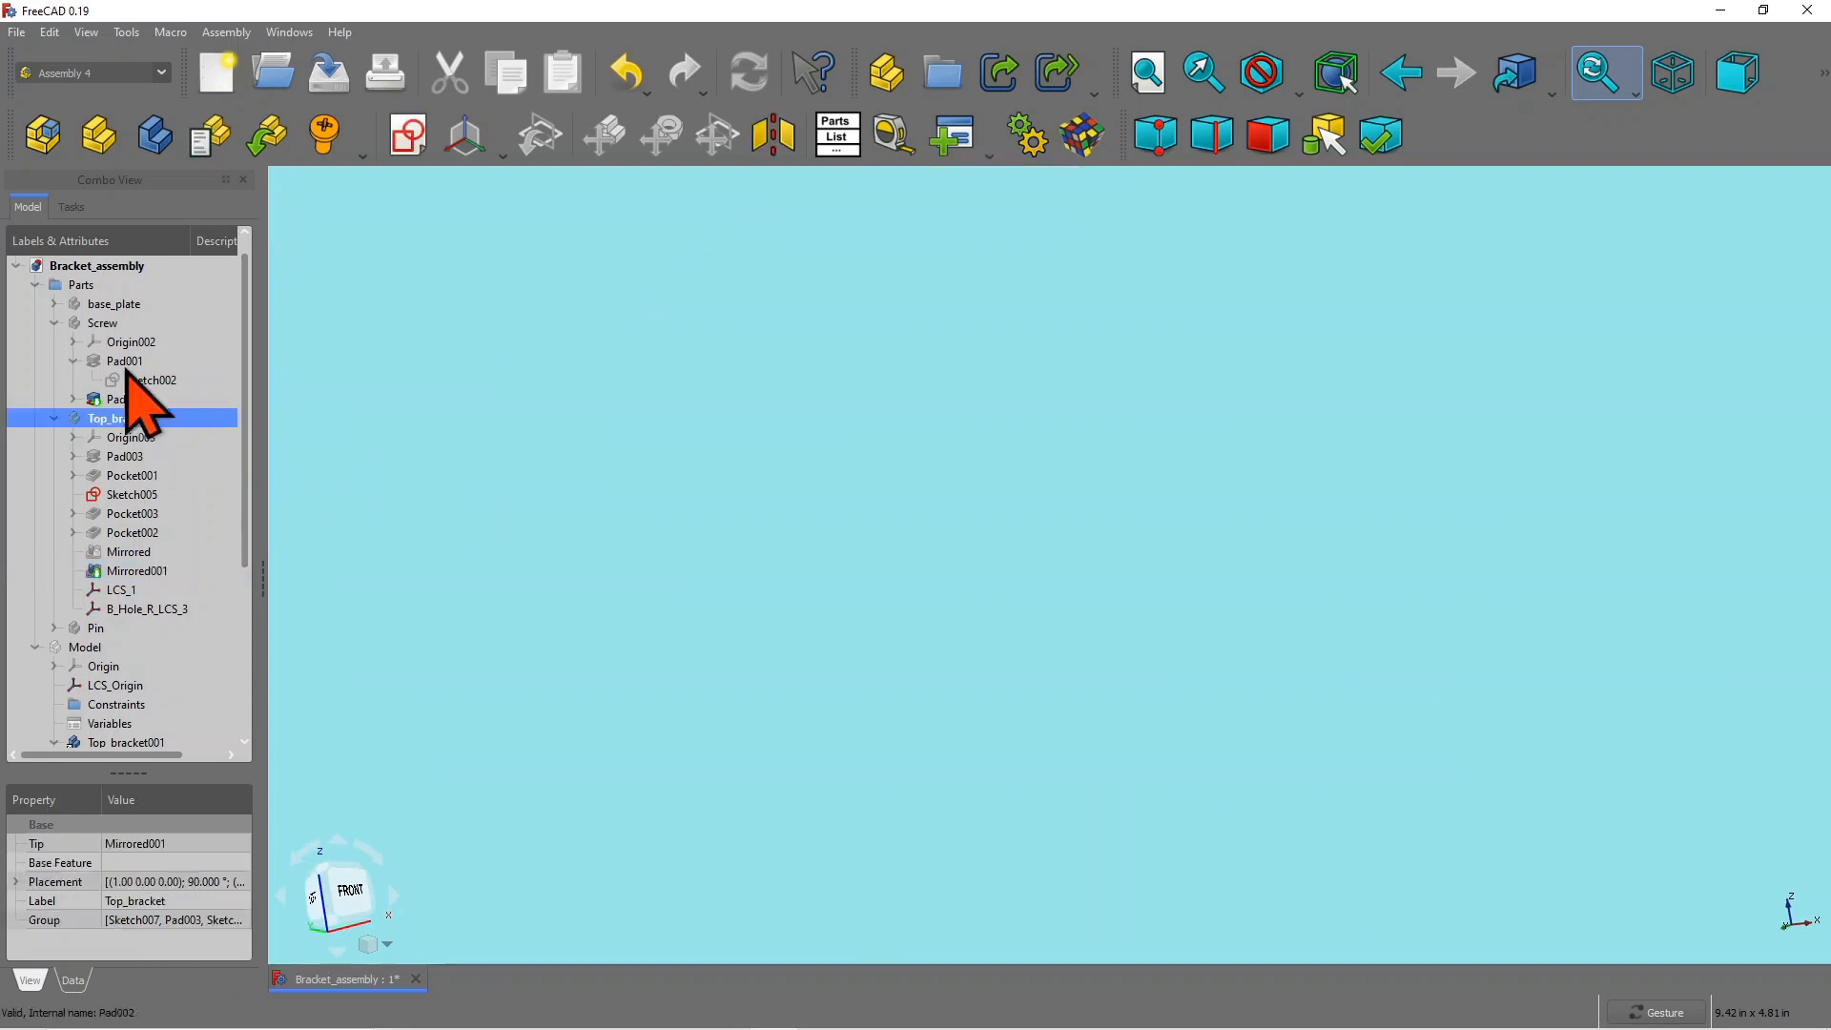
pyautogui.click(127, 305)
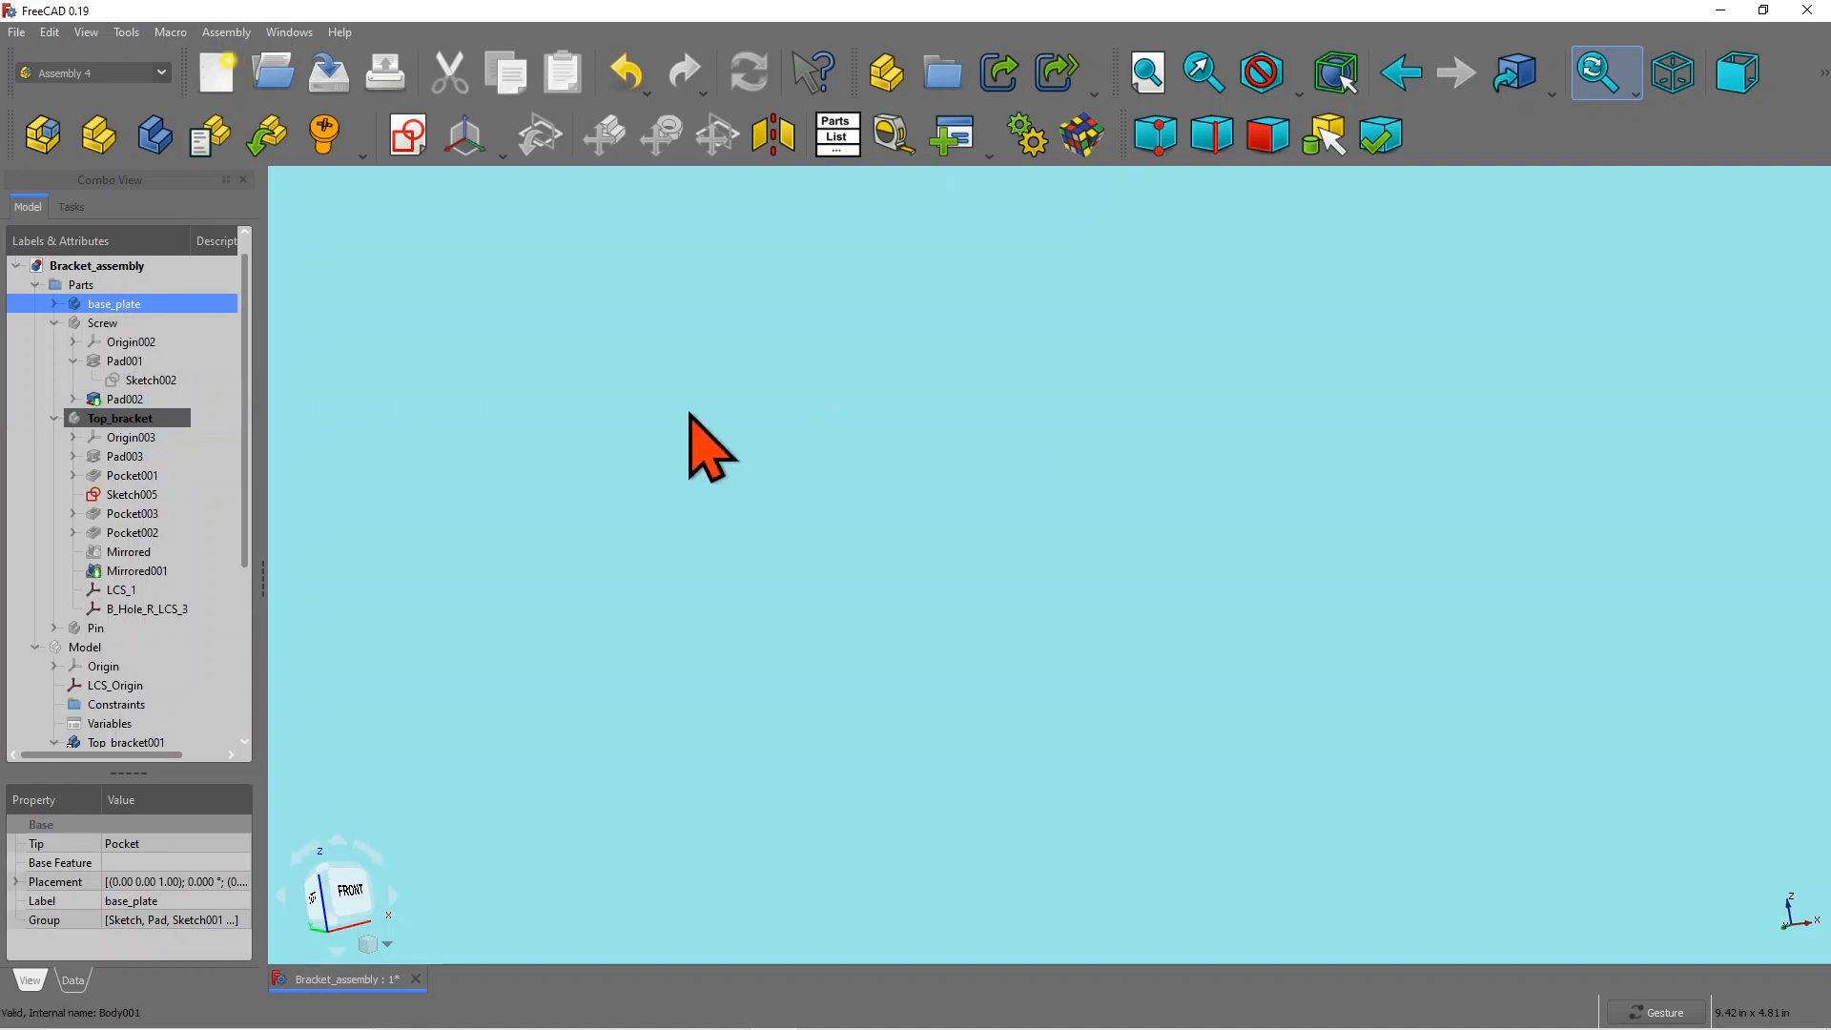
pyautogui.click(920, 419)
# Step: Activate the base_plate body for editing and return to the Assembly 4 workbench
pyautogui.scroll(-6, 915, 429)
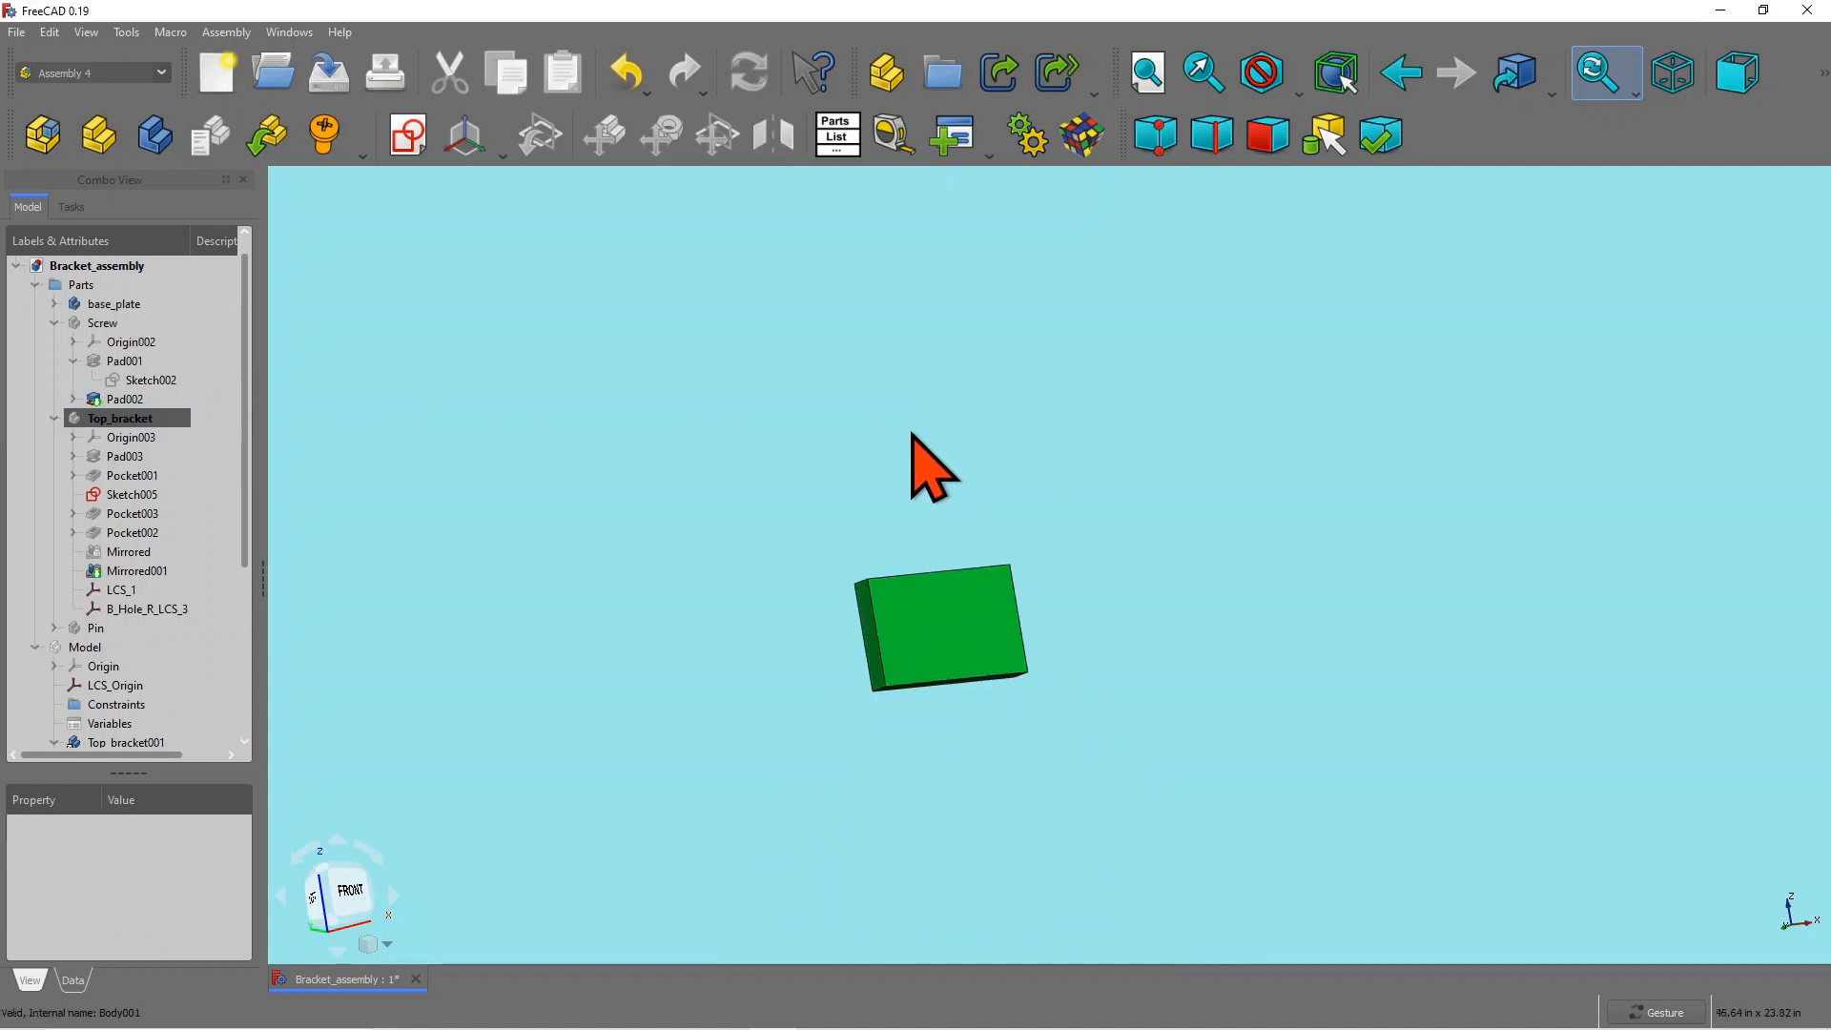
pyautogui.moveTo(998, 526); pyautogui.dragTo(1062, 318)
pyautogui.scroll(5, 1136, 376)
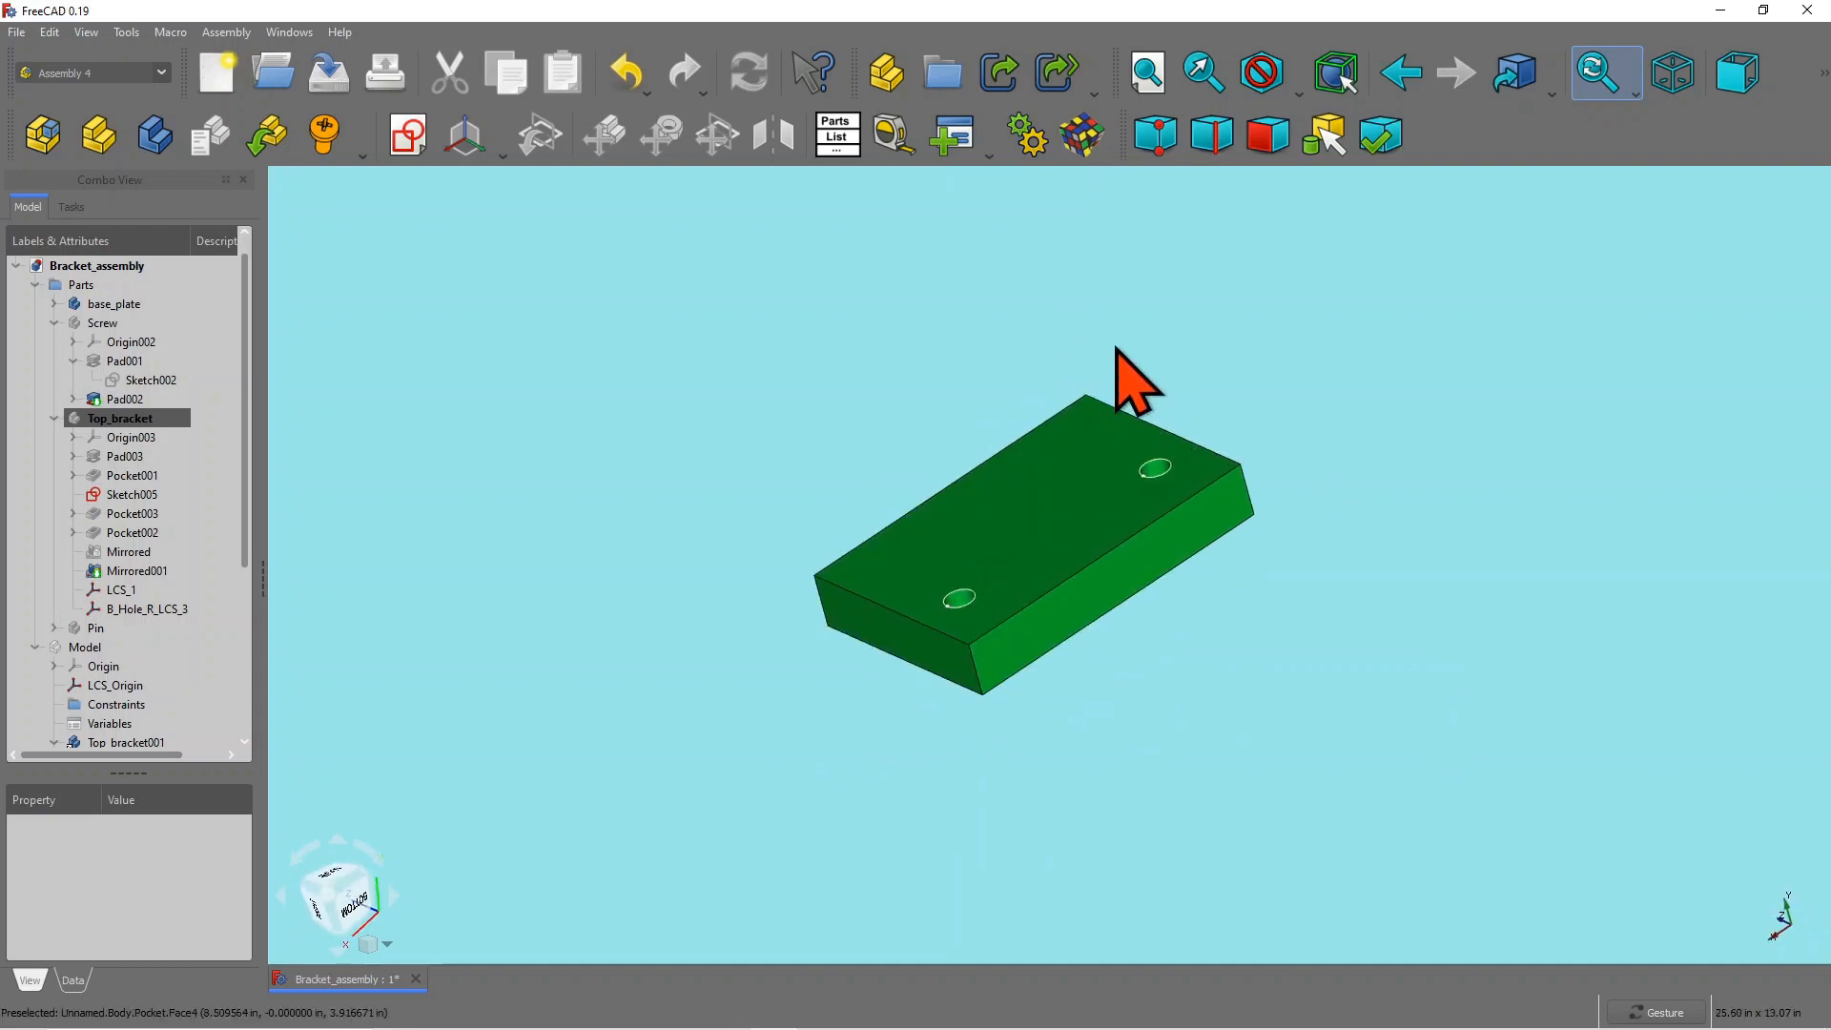
pyautogui.scroll(3, 883, 573)
pyautogui.scroll(-4, 883, 572)
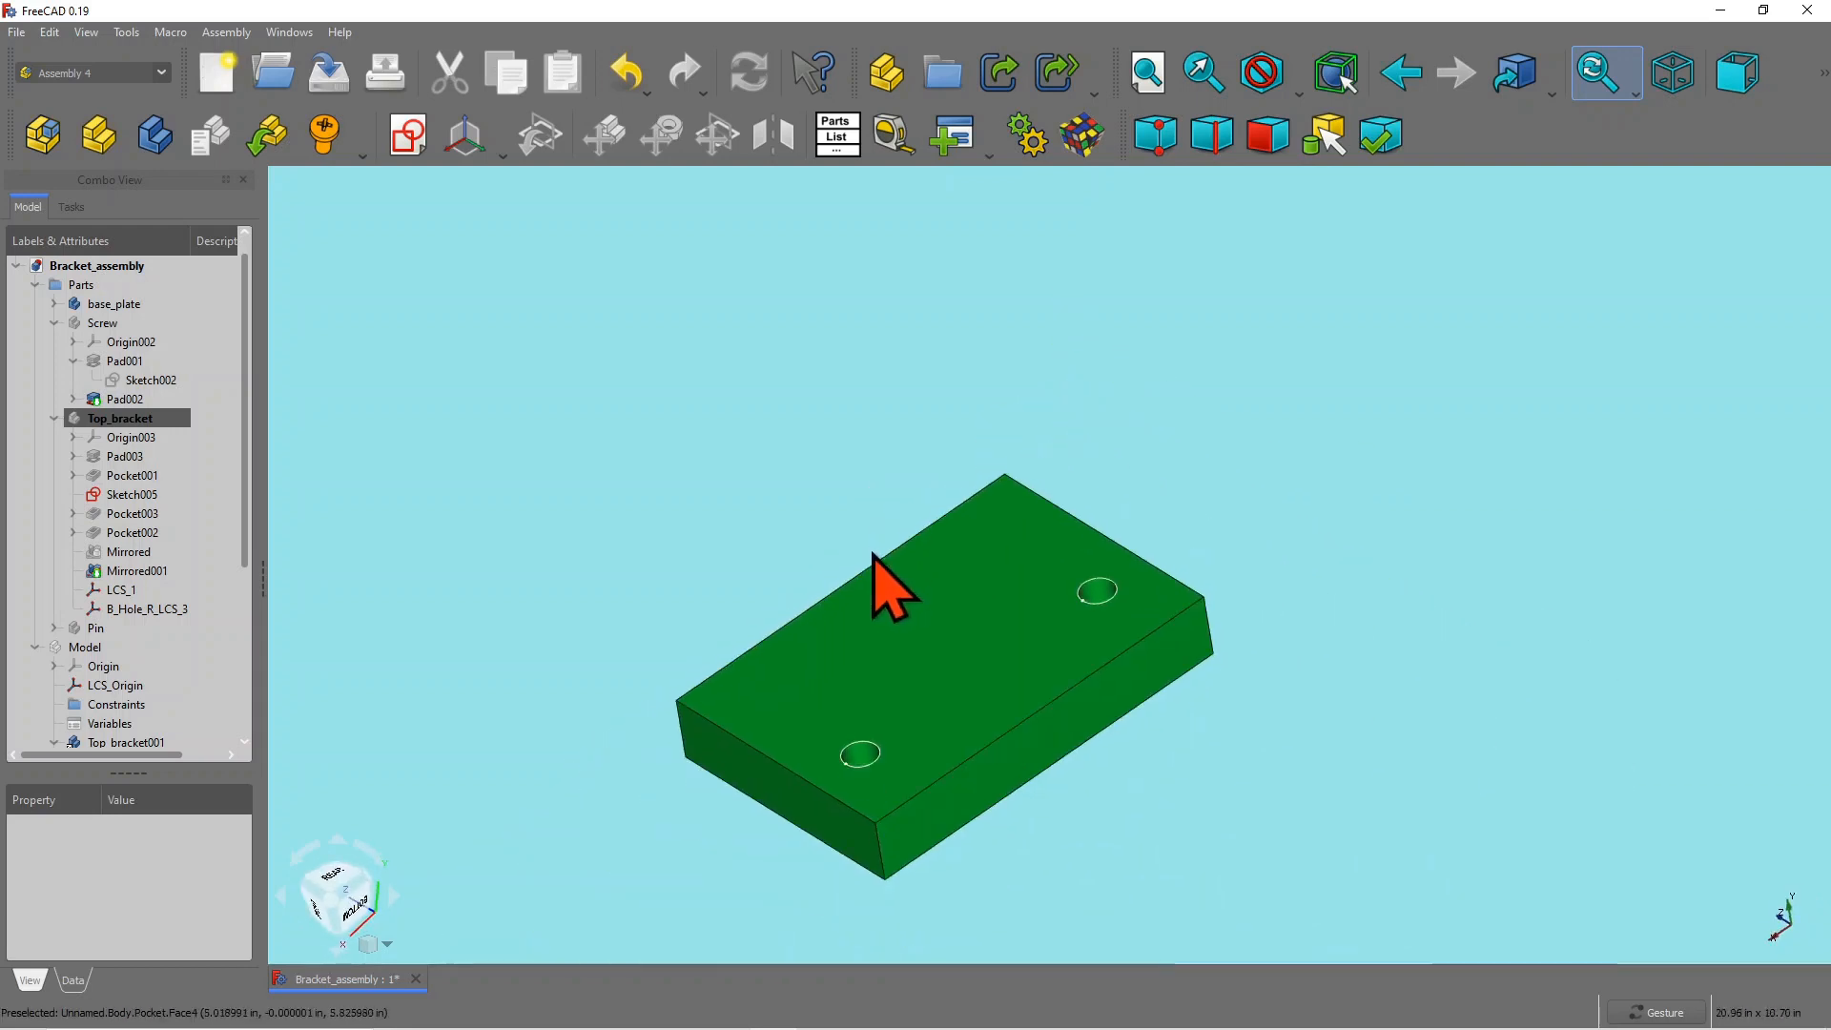
pyautogui.scroll(2, 1112, 777)
pyautogui.scroll(3, 1073, 477)
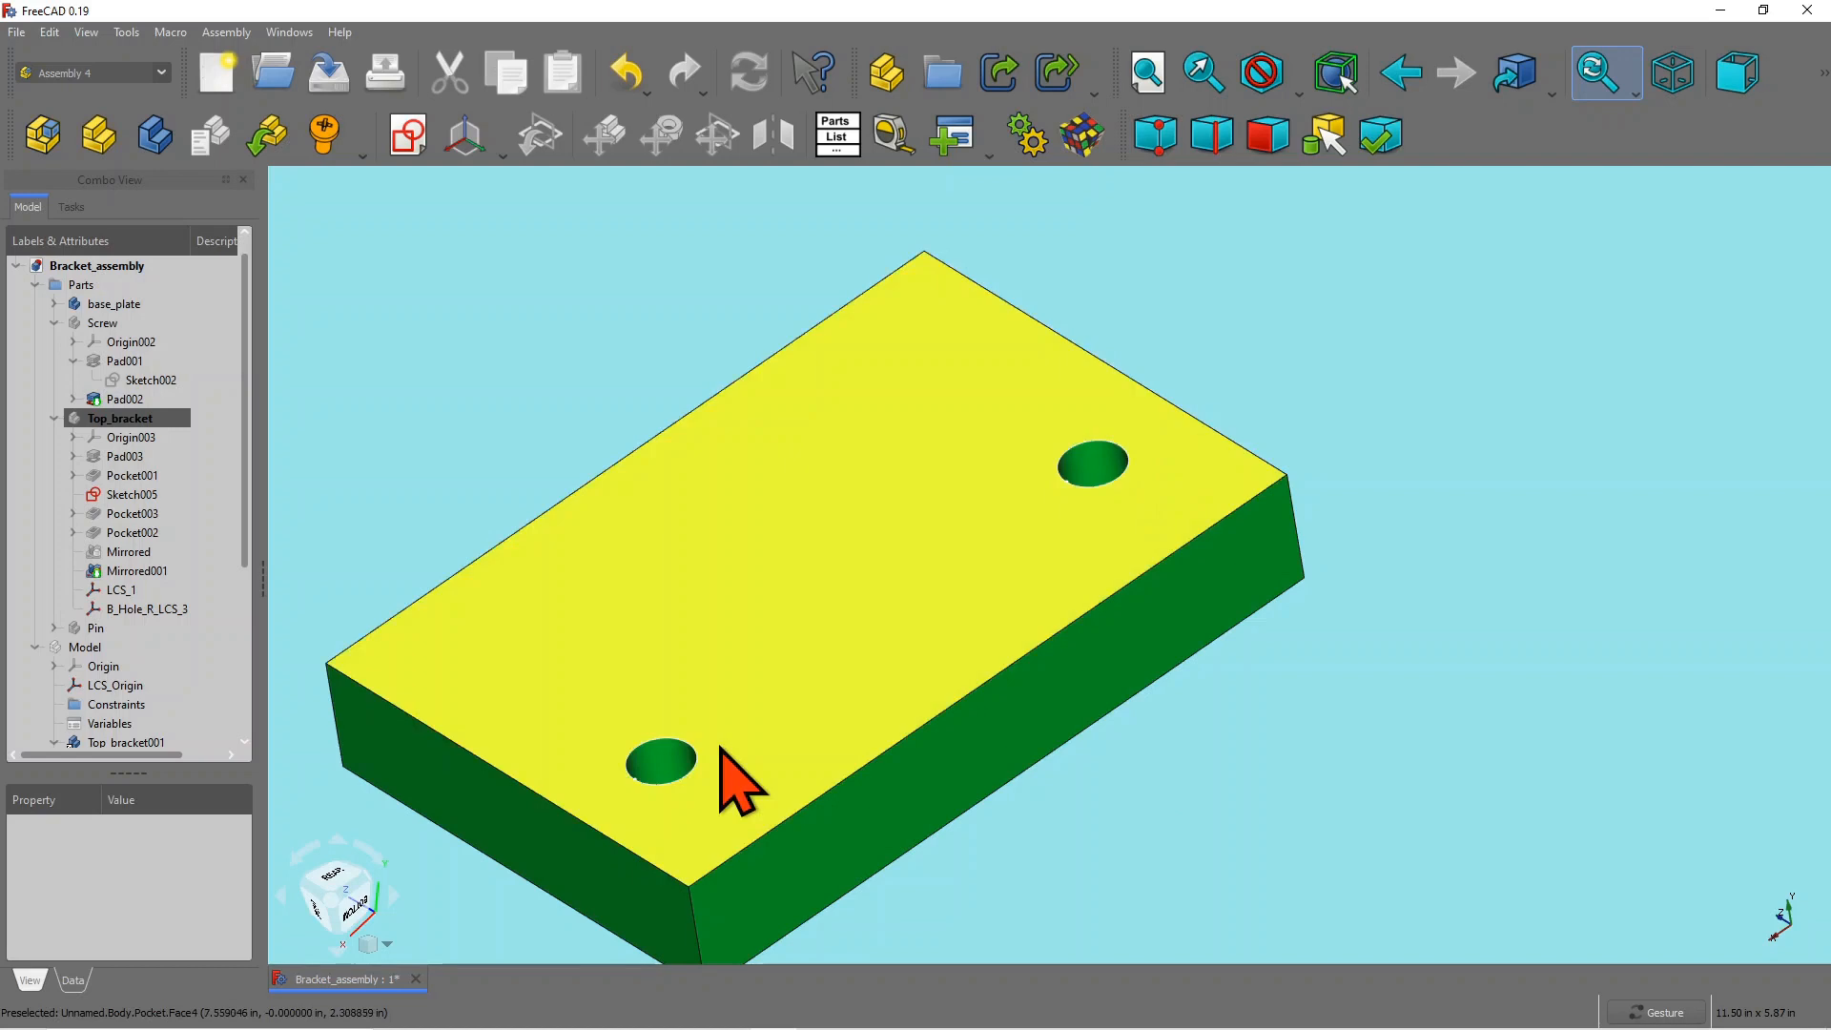
pyautogui.moveTo(728, 769); pyautogui.dragTo(1048, 521)
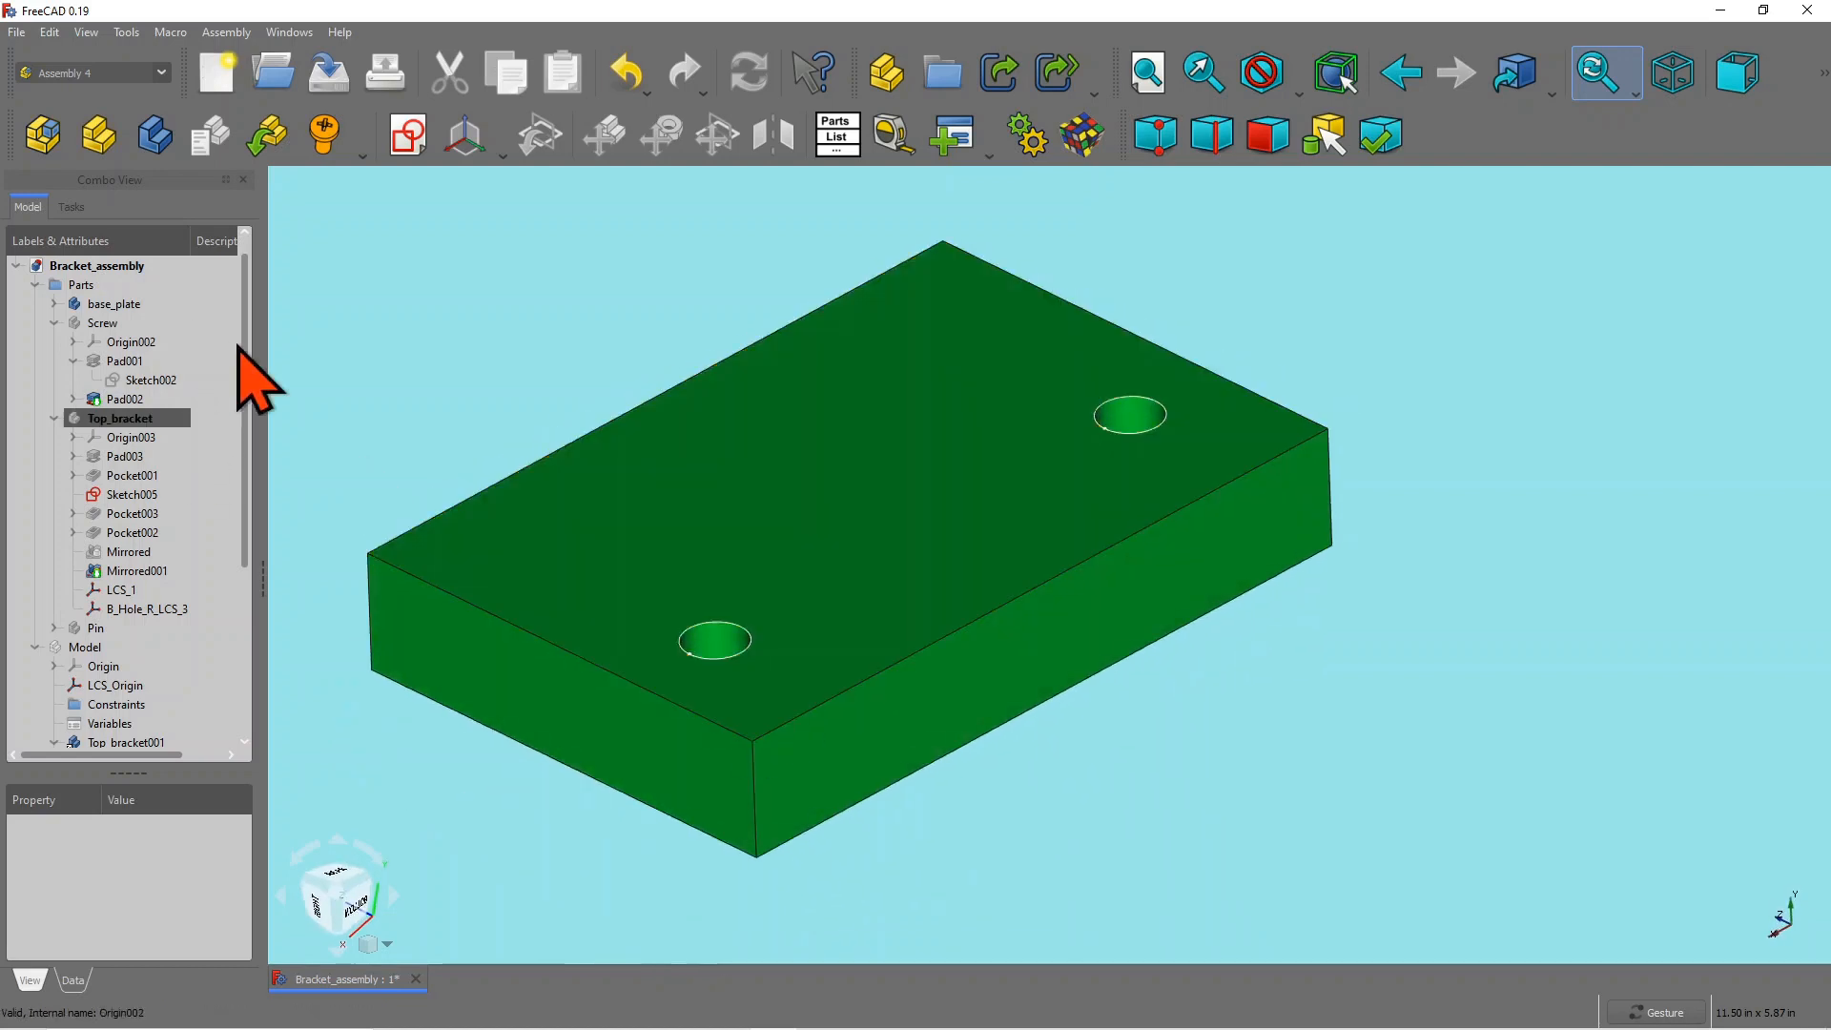
pyautogui.click(135, 305)
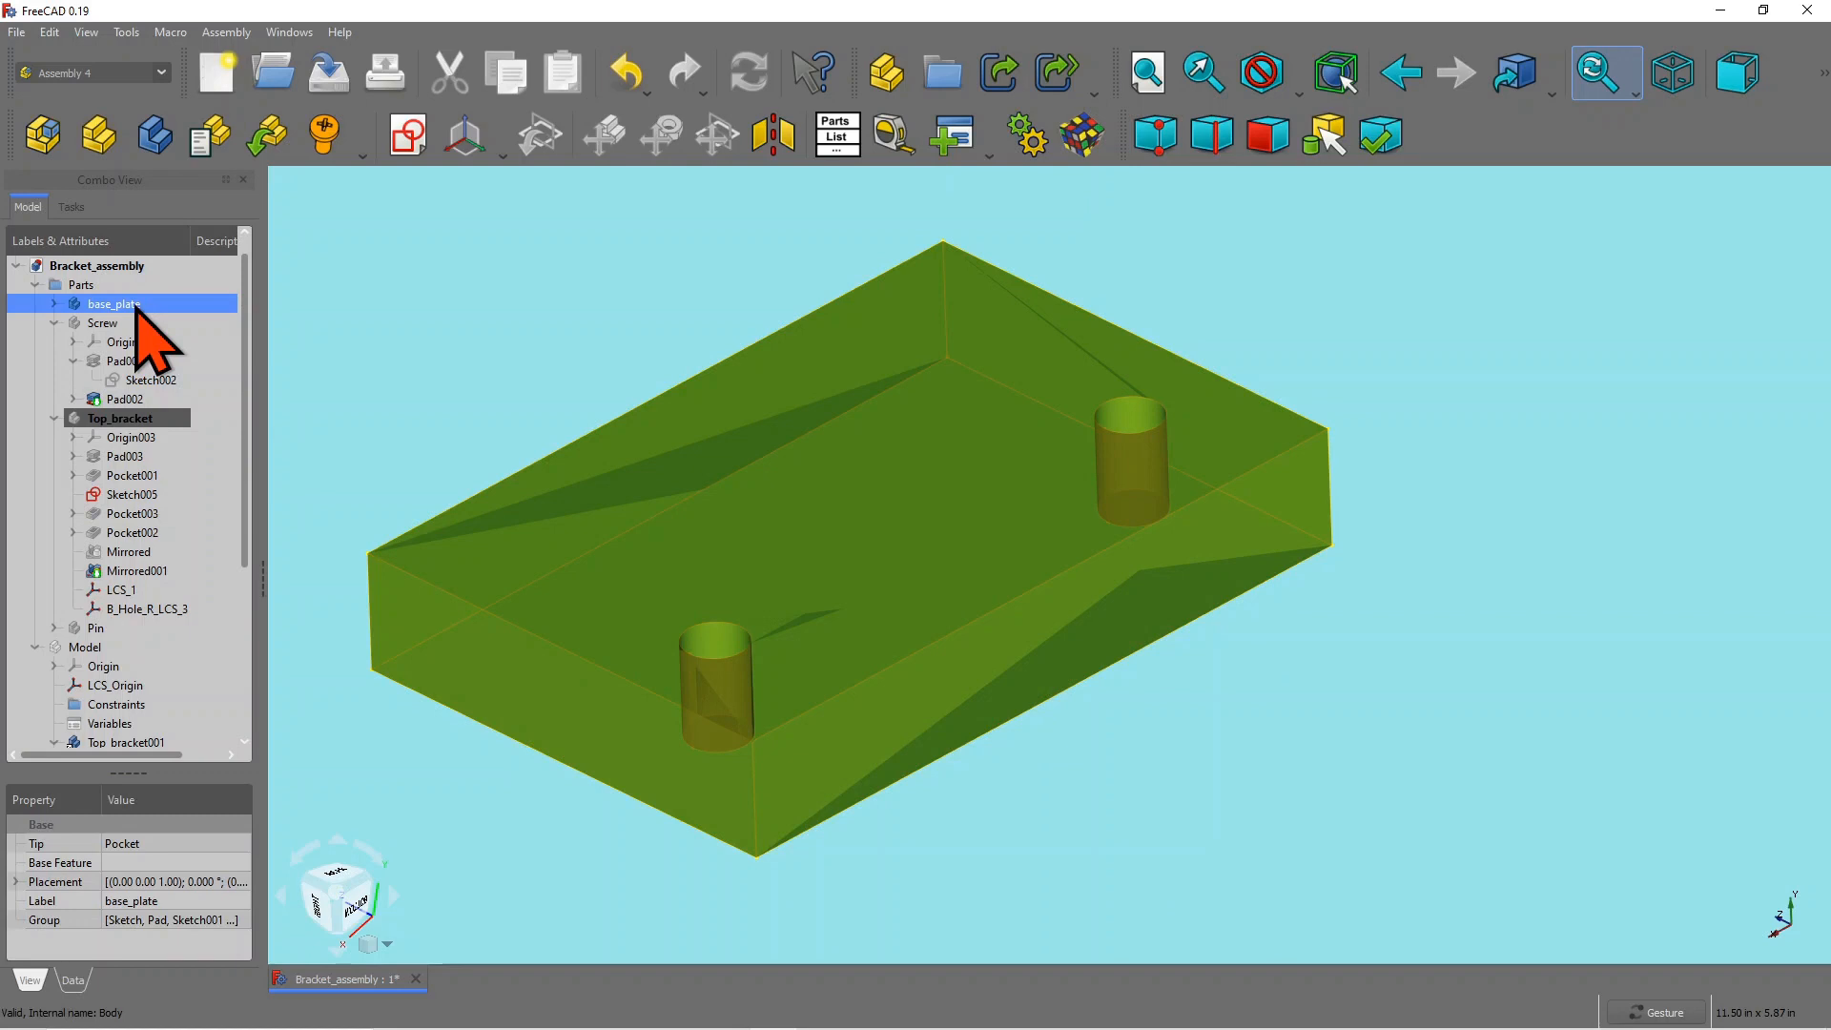
pyautogui.doubleClick(88, 303)
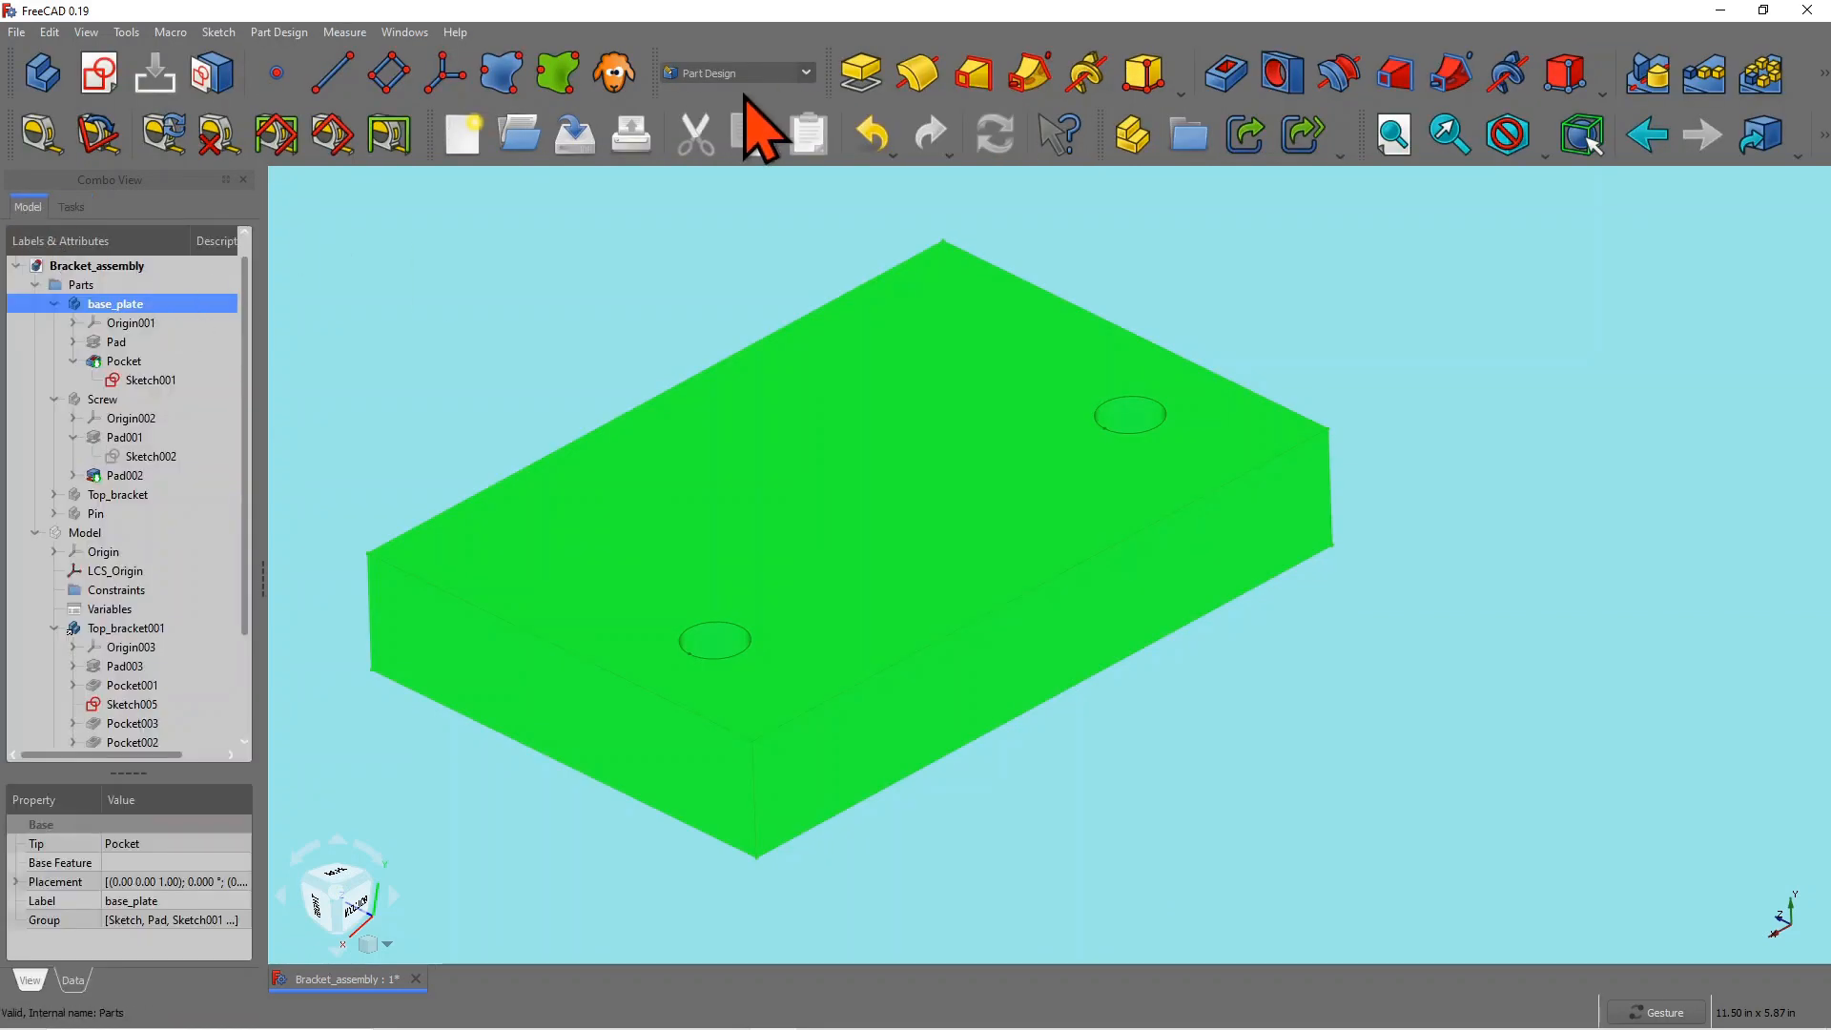
pyautogui.click(802, 76)
pyautogui.click(739, 501)
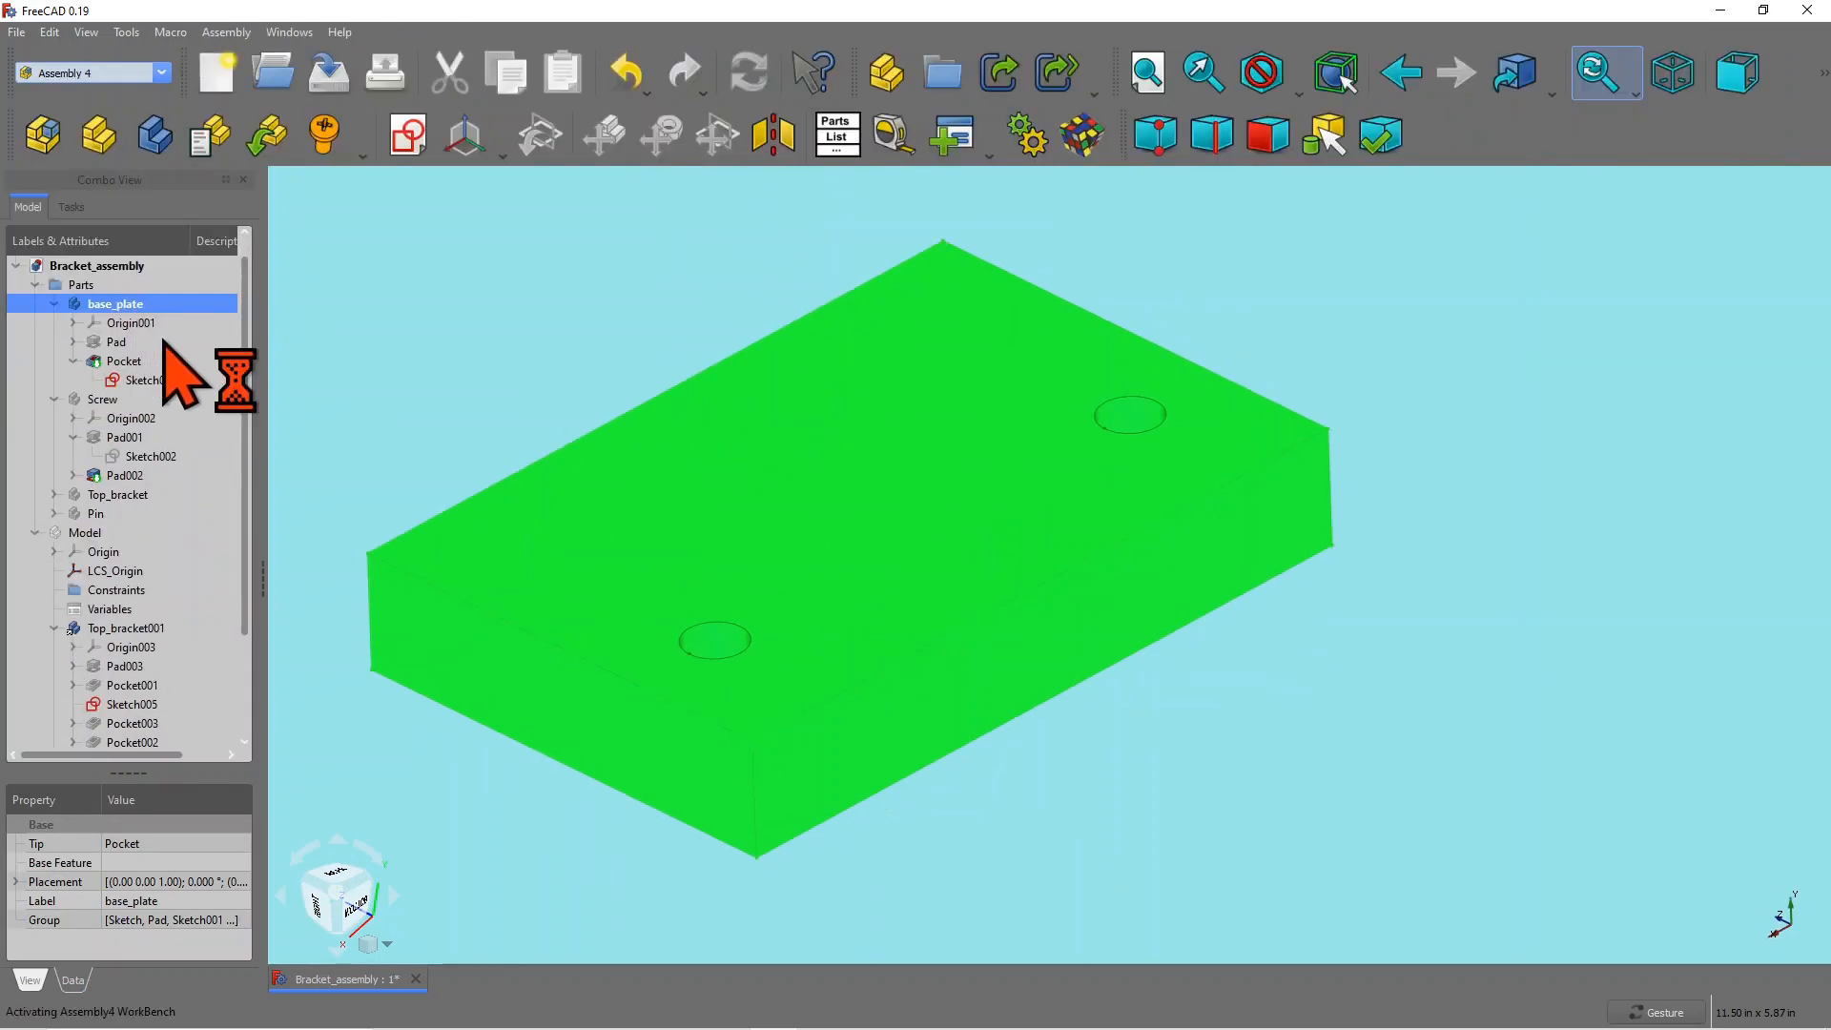
# Step: Create a local coordinate system named BP_LCS_3 in the base_plate body
pyautogui.click(164, 342)
pyautogui.click(148, 302)
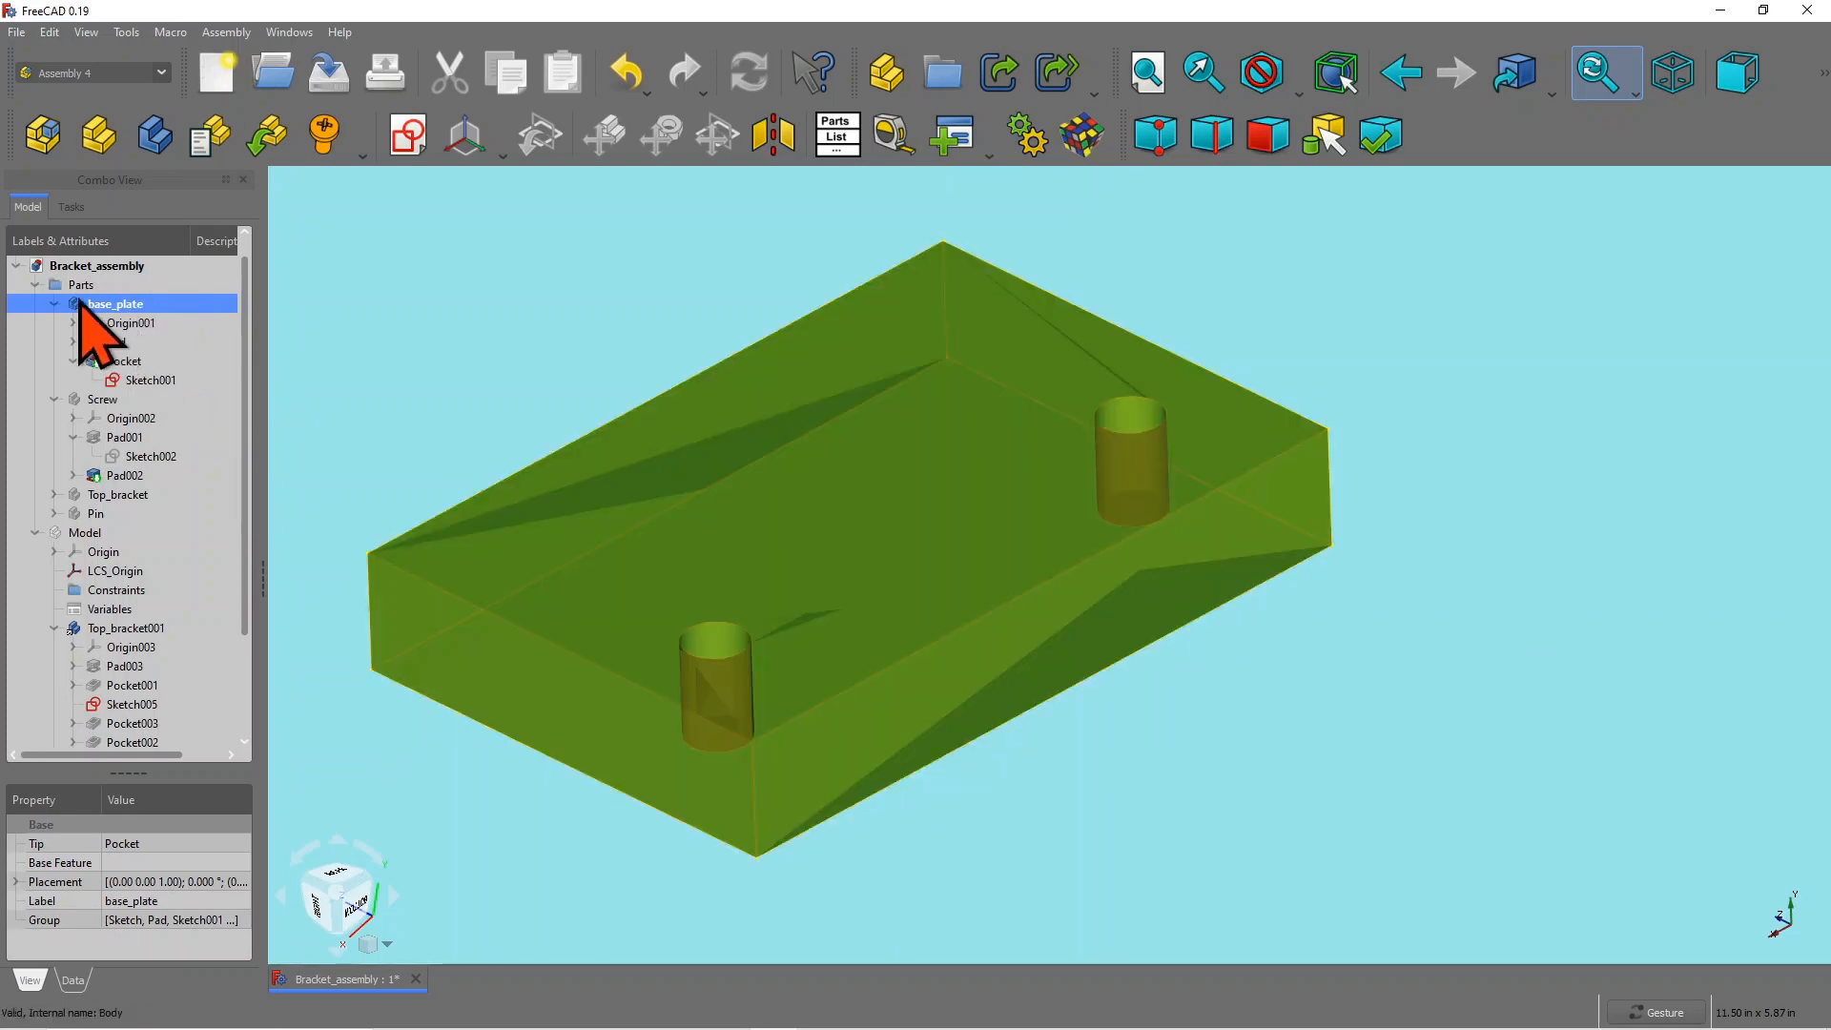
pyautogui.moveTo(1291, 368); pyautogui.dragTo(1278, 361)
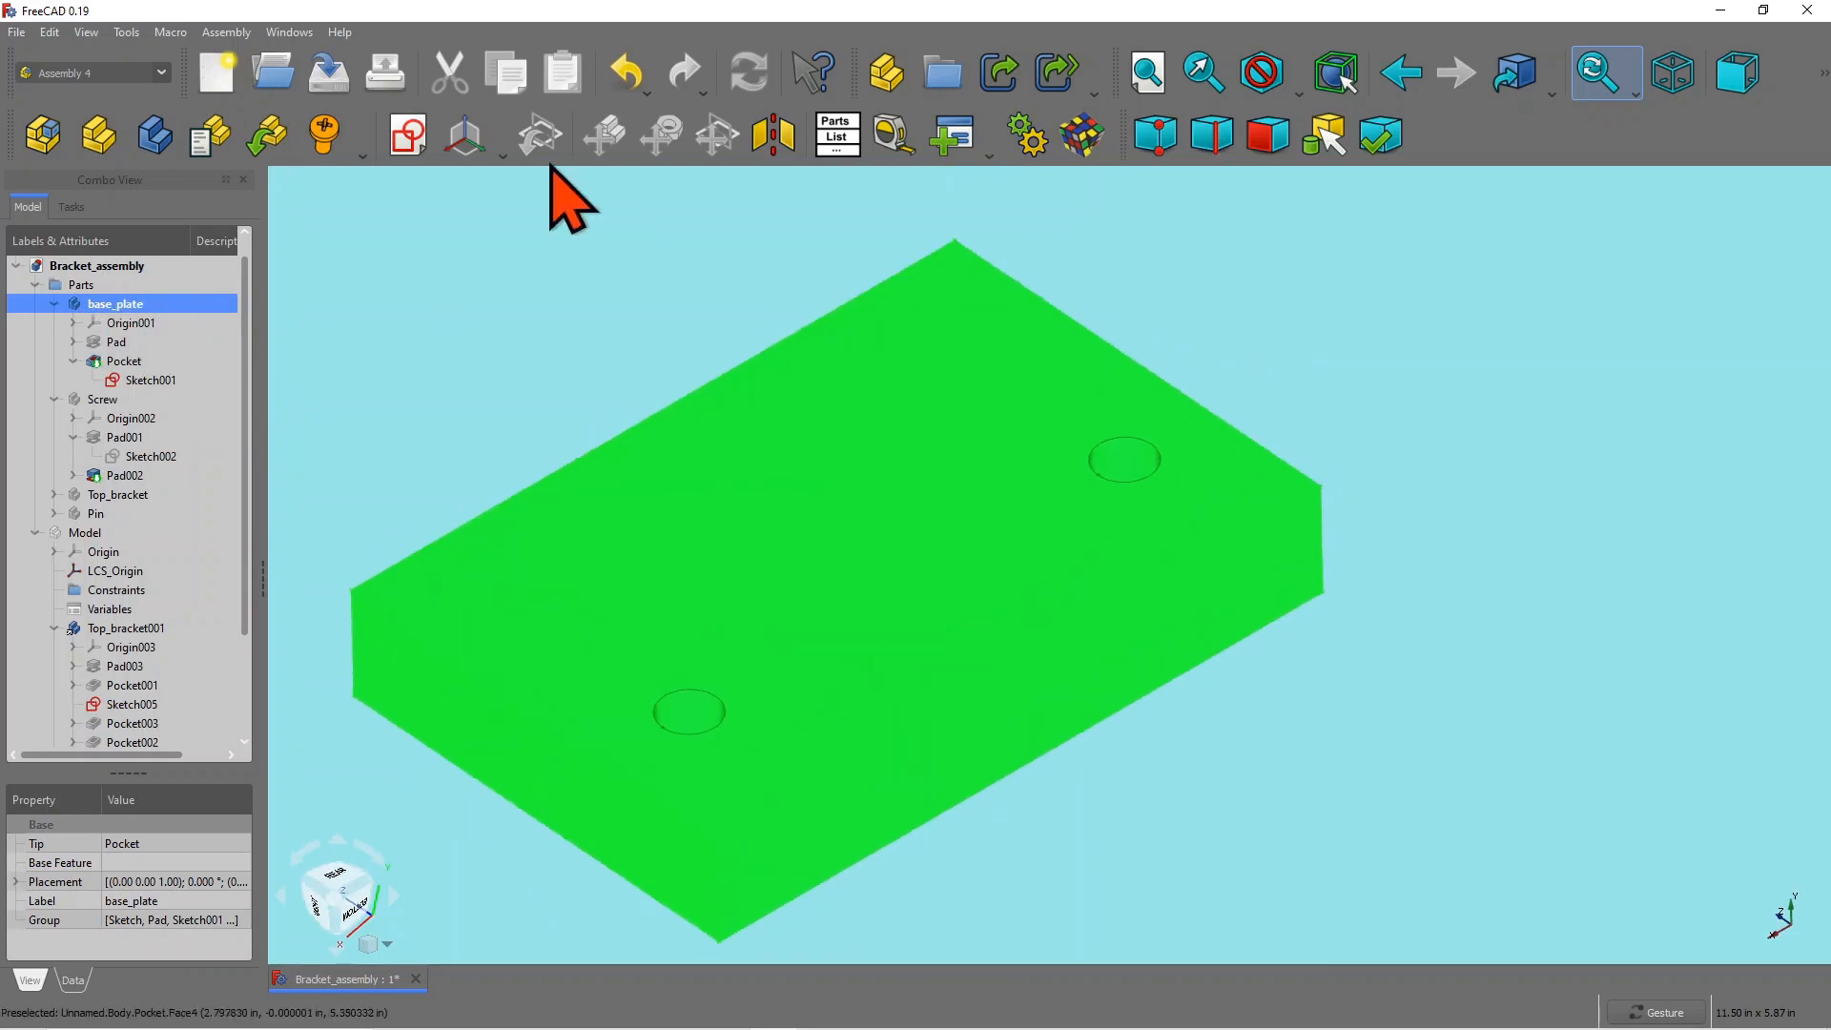
pyautogui.click(502, 151)
pyautogui.click(515, 207)
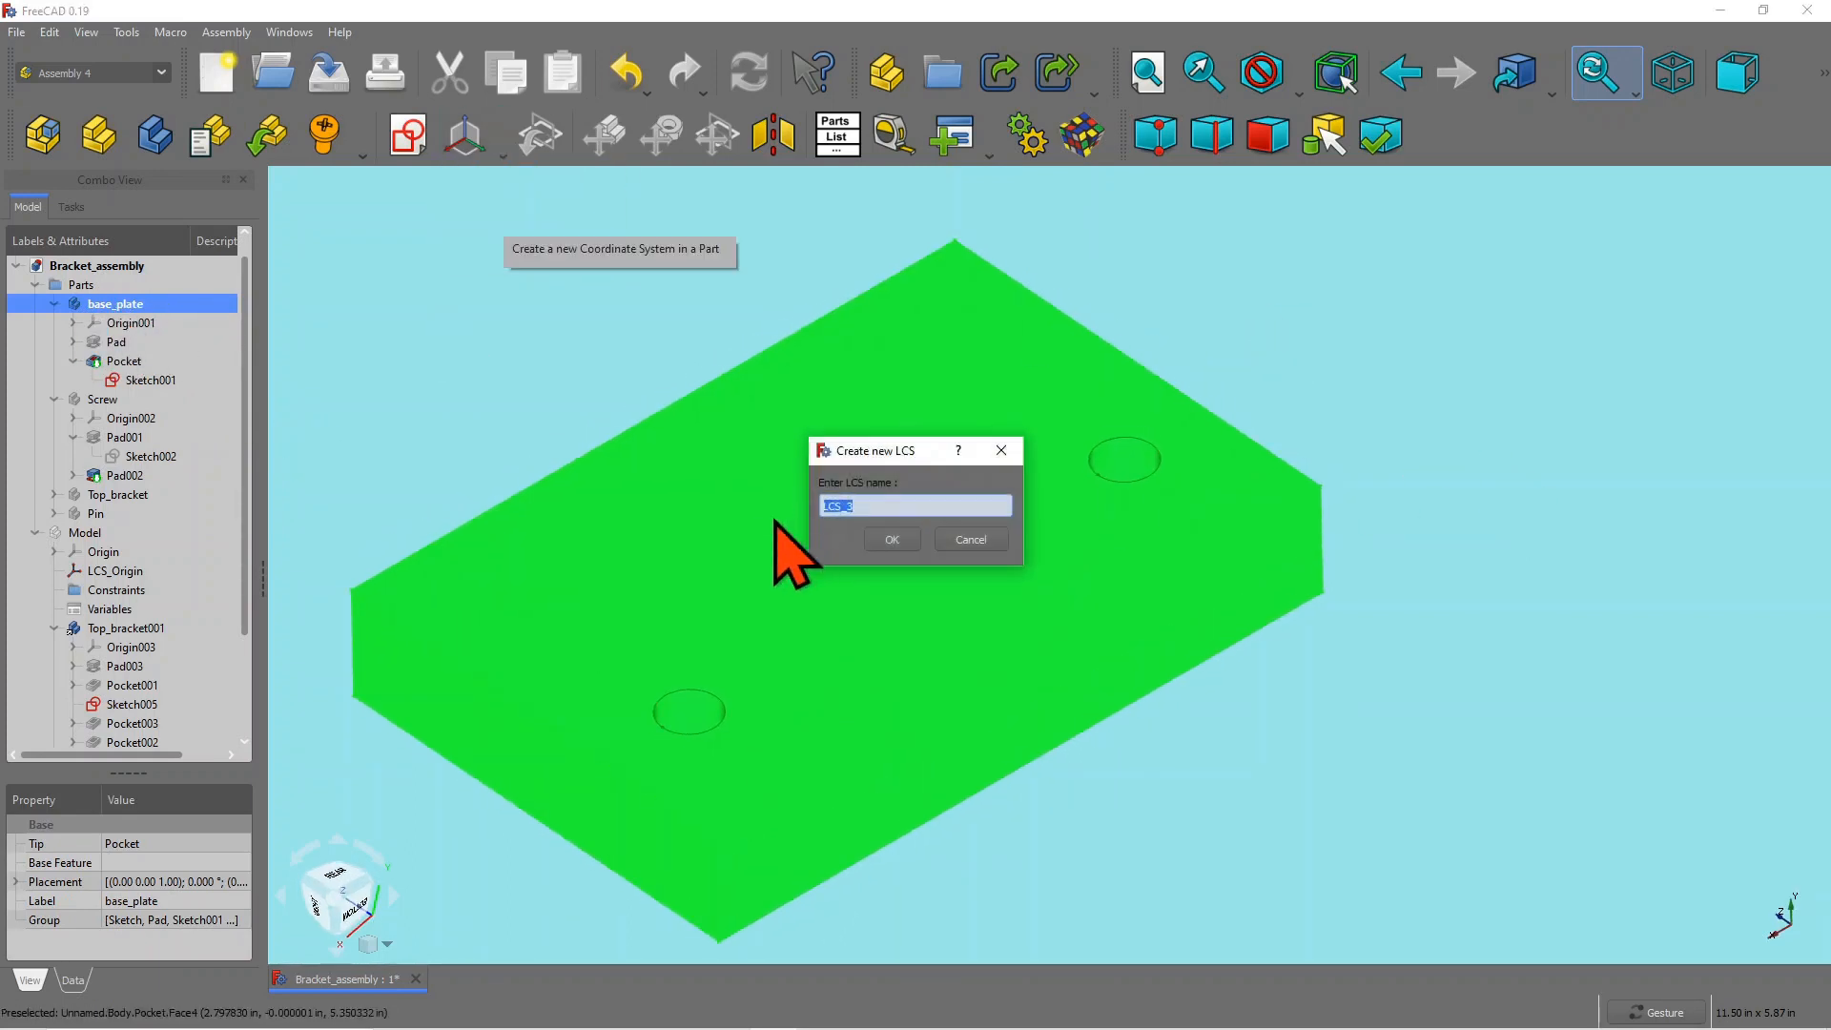
pyautogui.click(826, 506)
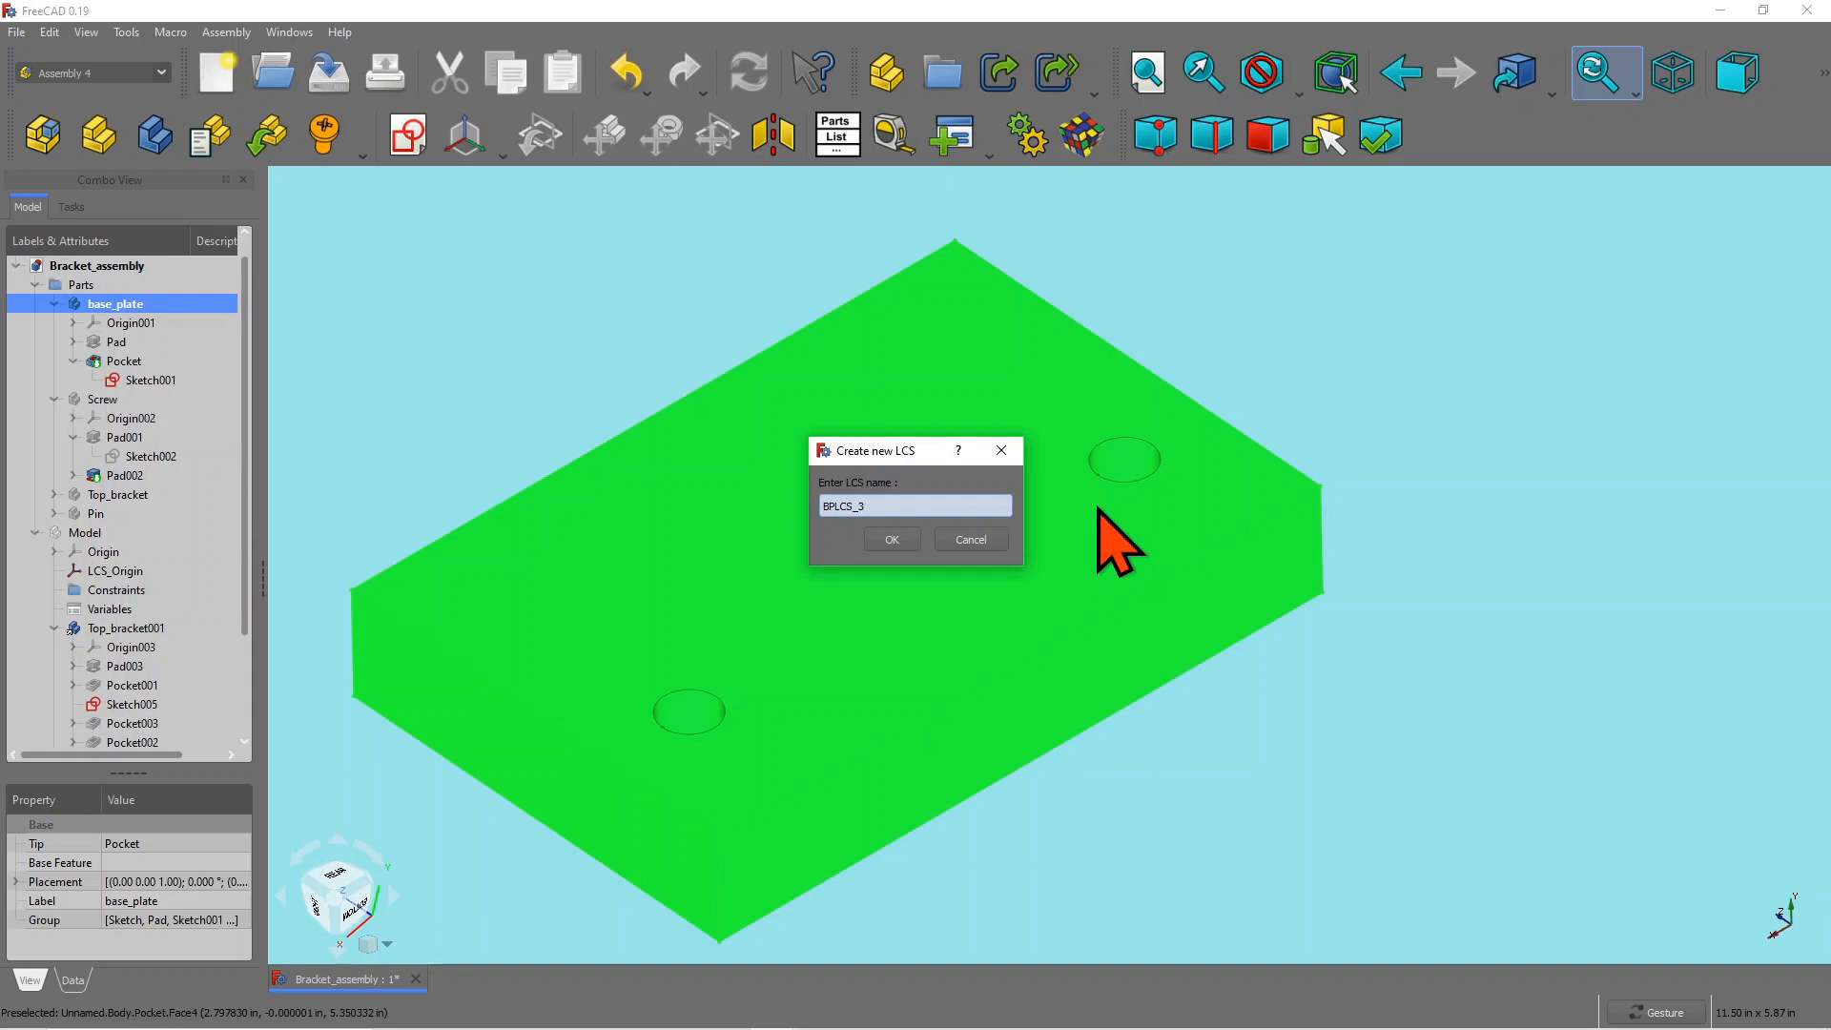
pyautogui.click(893, 539)
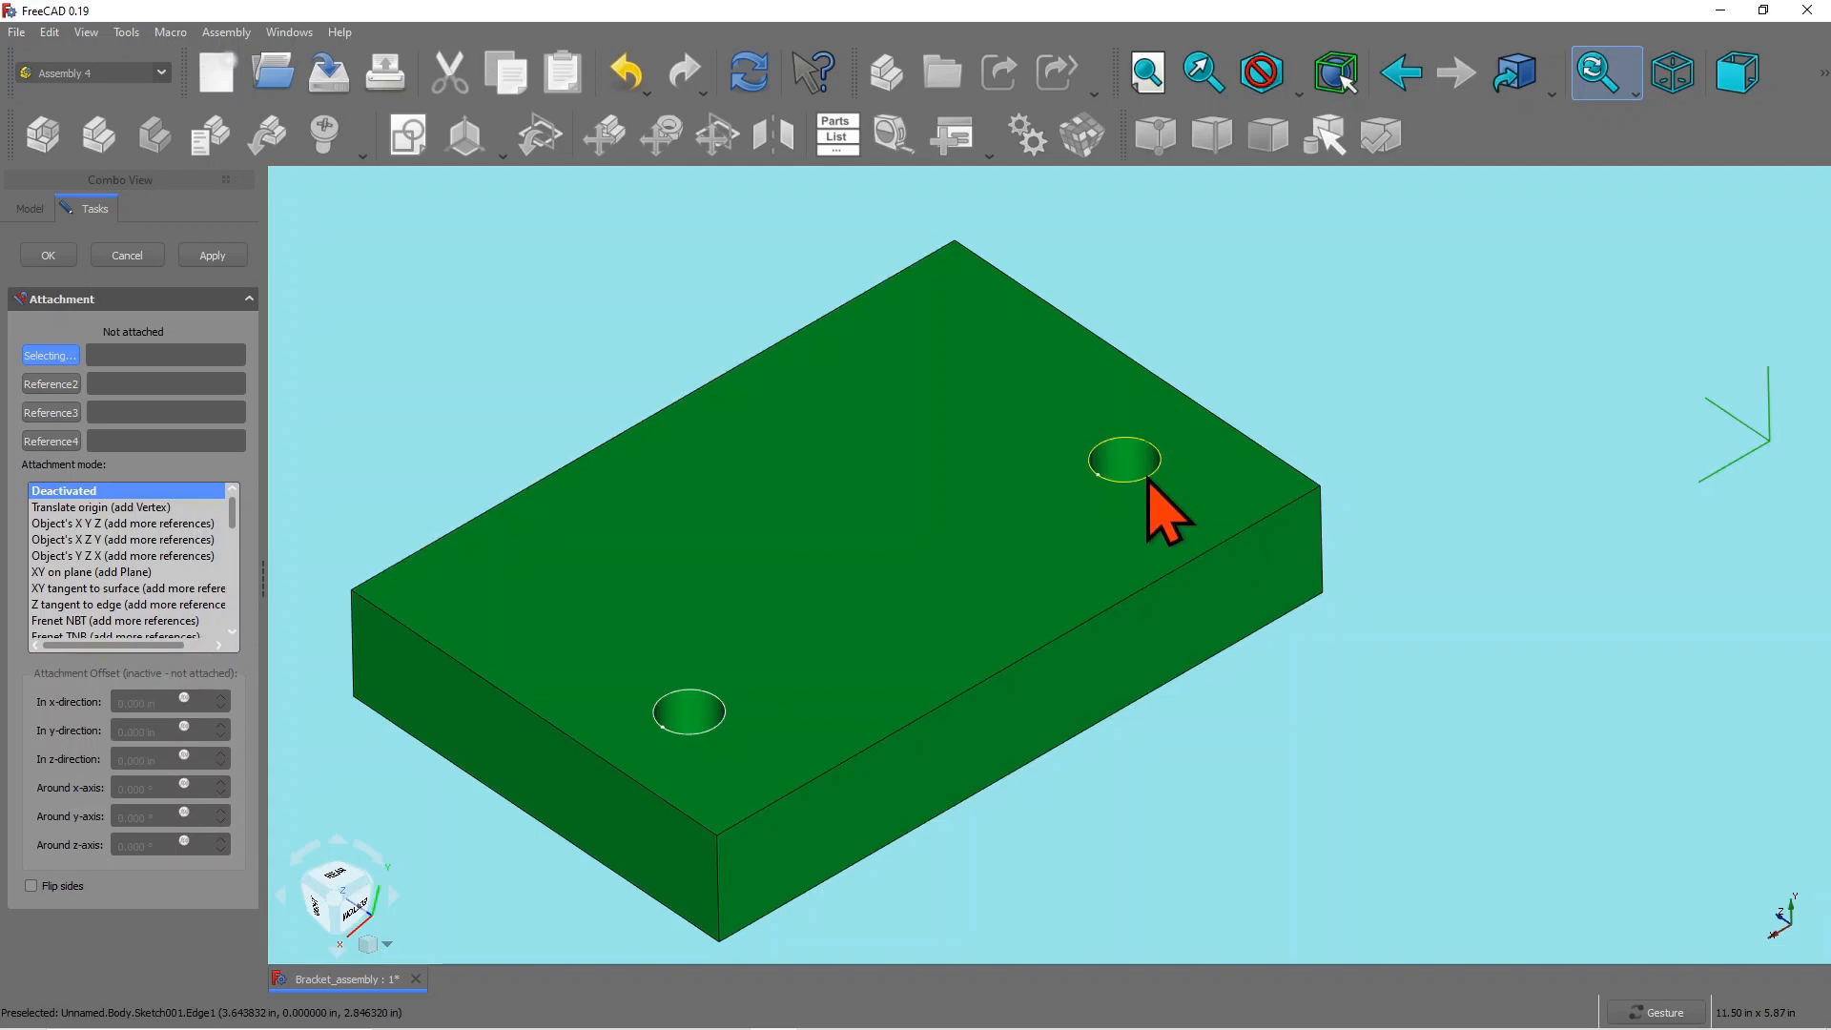
# Step: Attach BP_LCS_3 to one base plate hole's circular edge using Inertial CS, rotated 90° around x and -90° around y, and recompute
pyautogui.click(1148, 478)
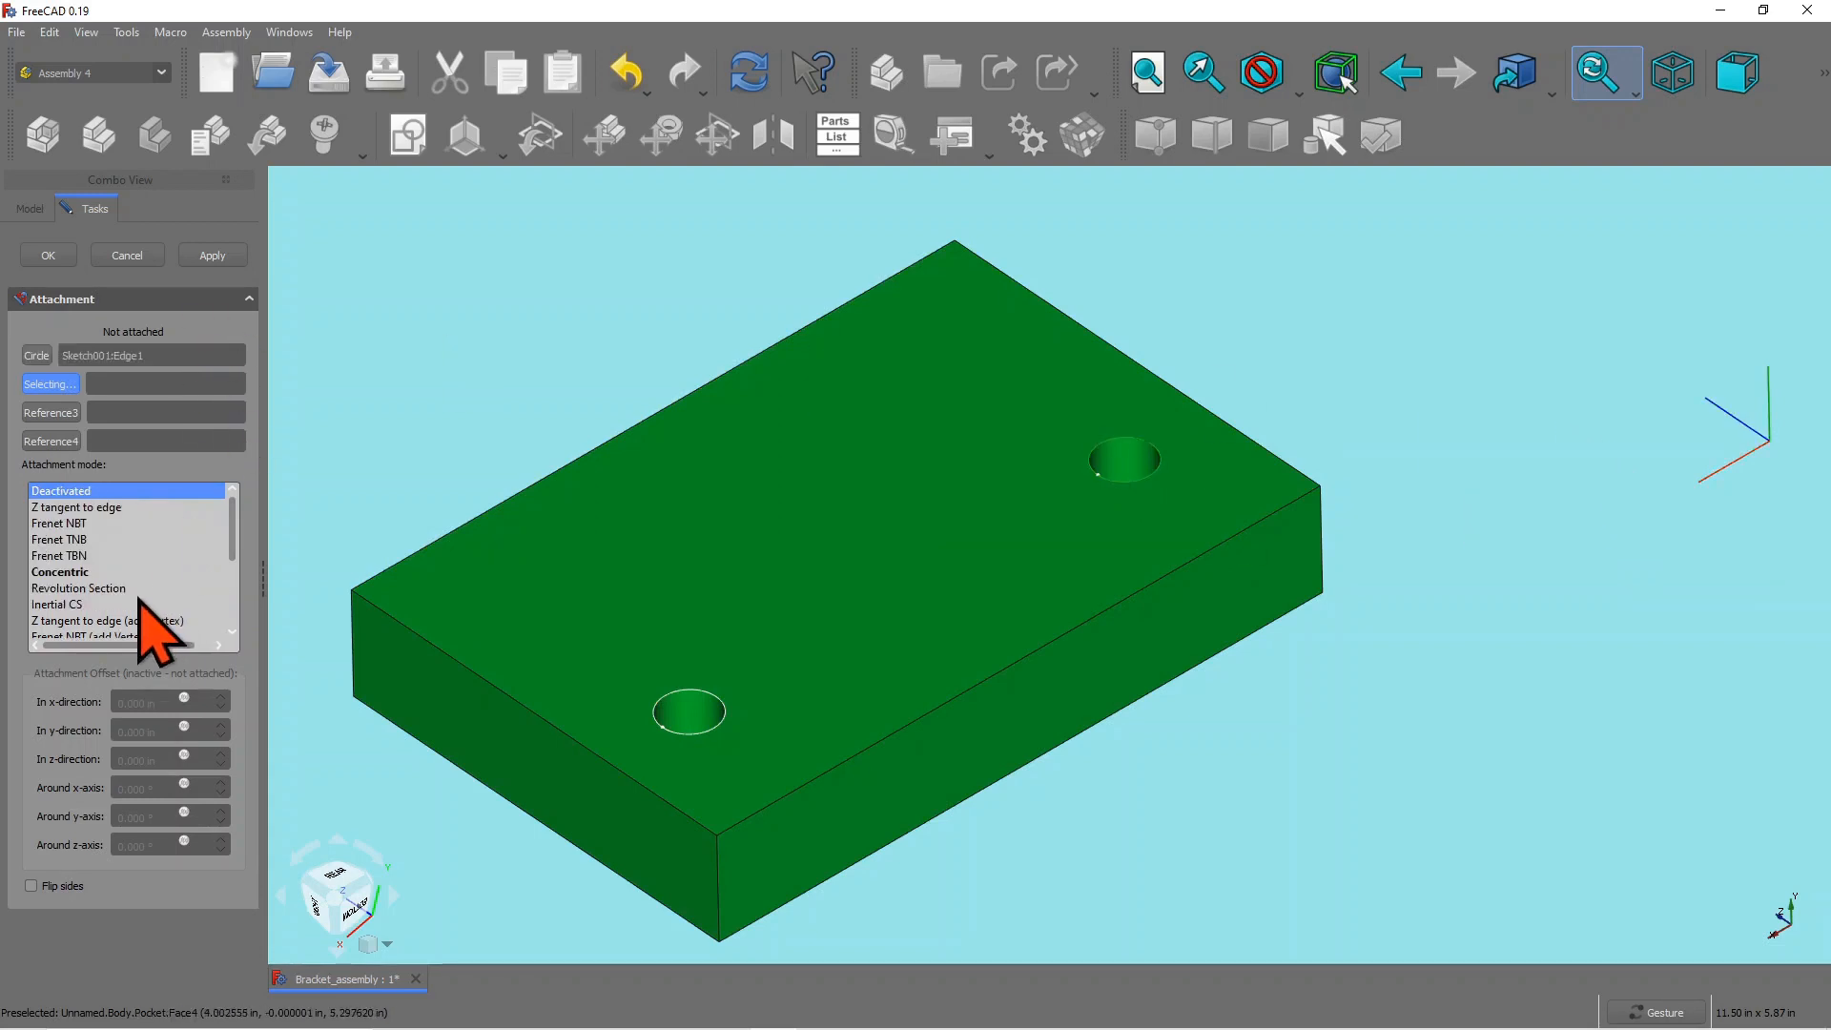
pyautogui.click(76, 605)
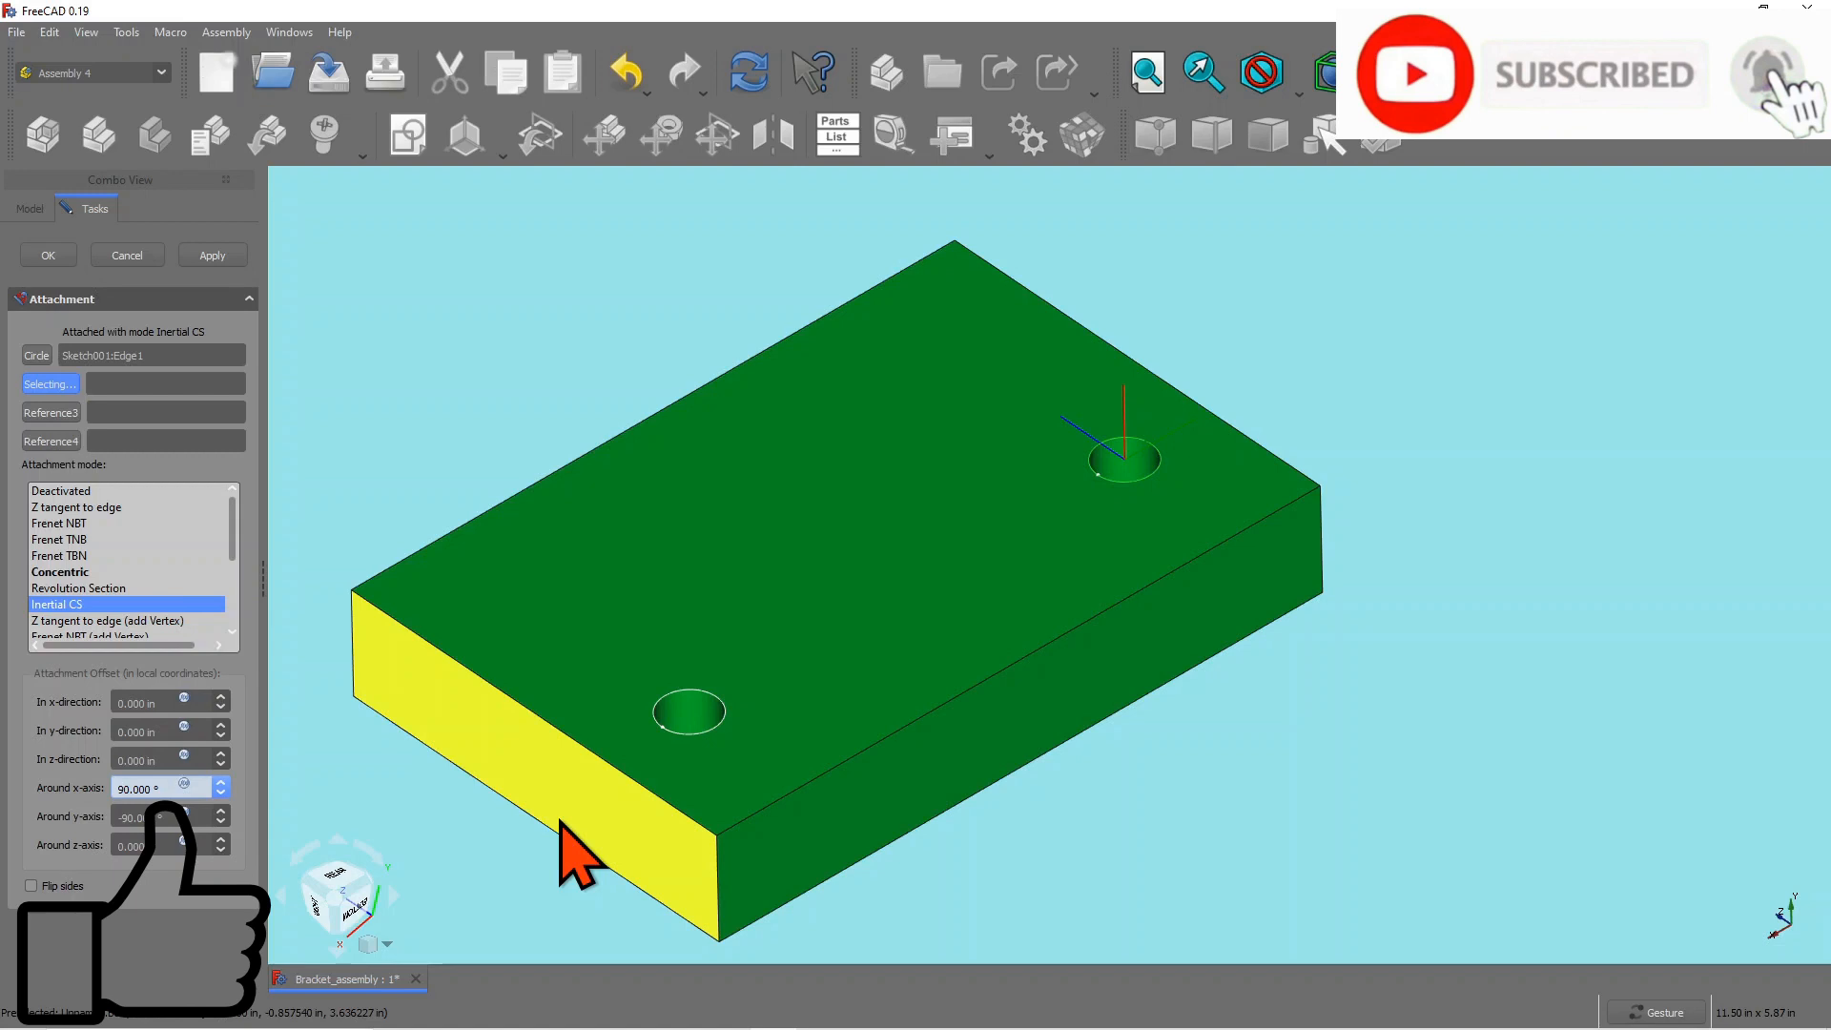
pyautogui.click(47, 255)
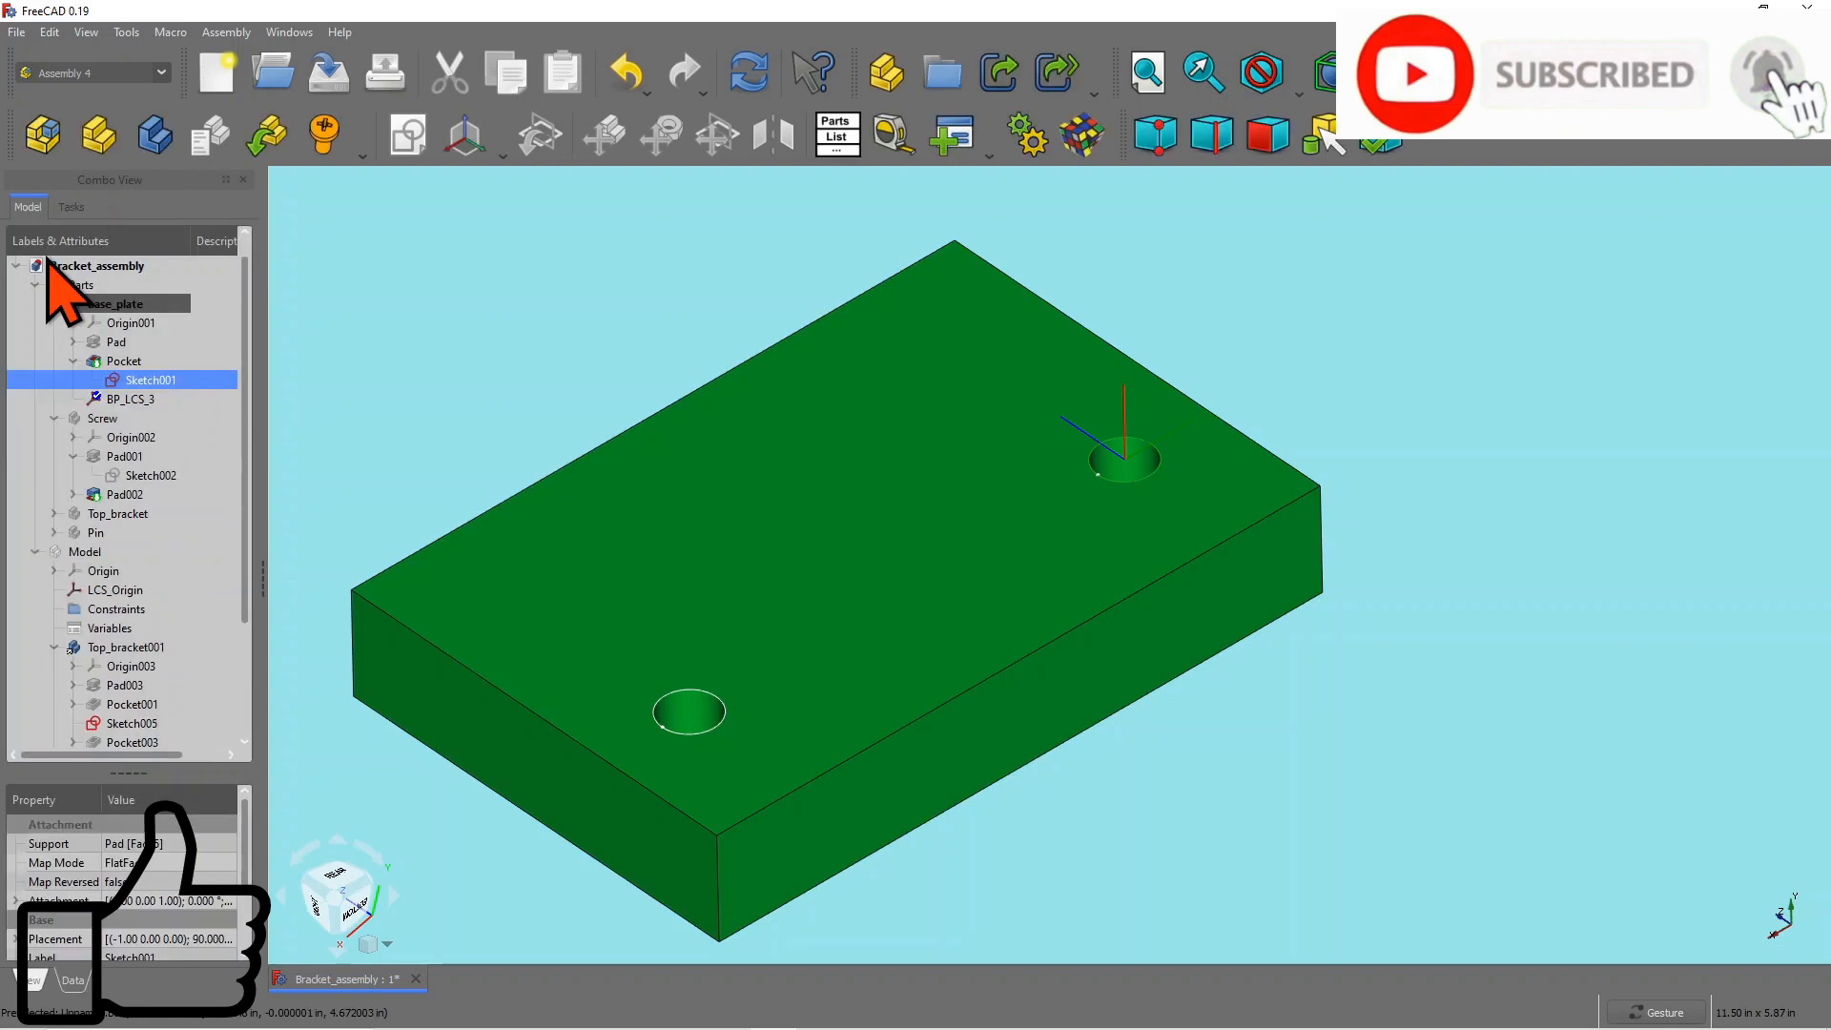
pyautogui.scroll(-2, 620, 320)
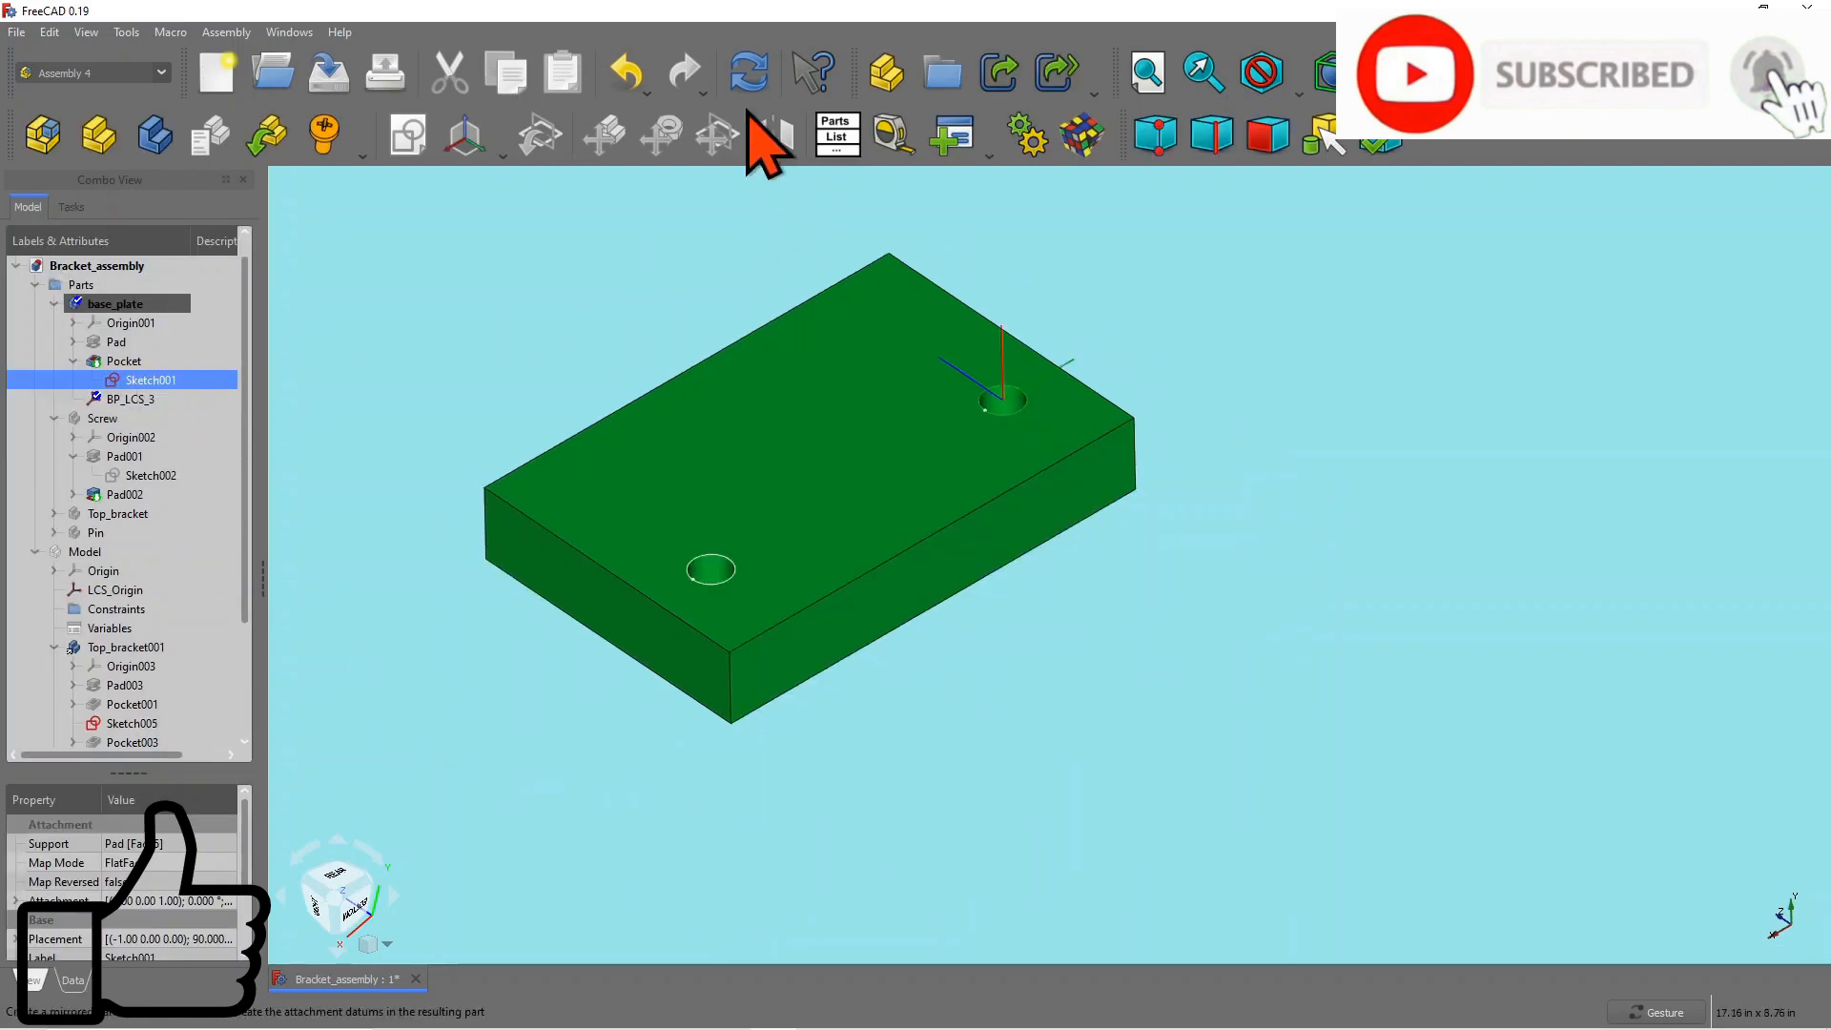
pyautogui.click(749, 73)
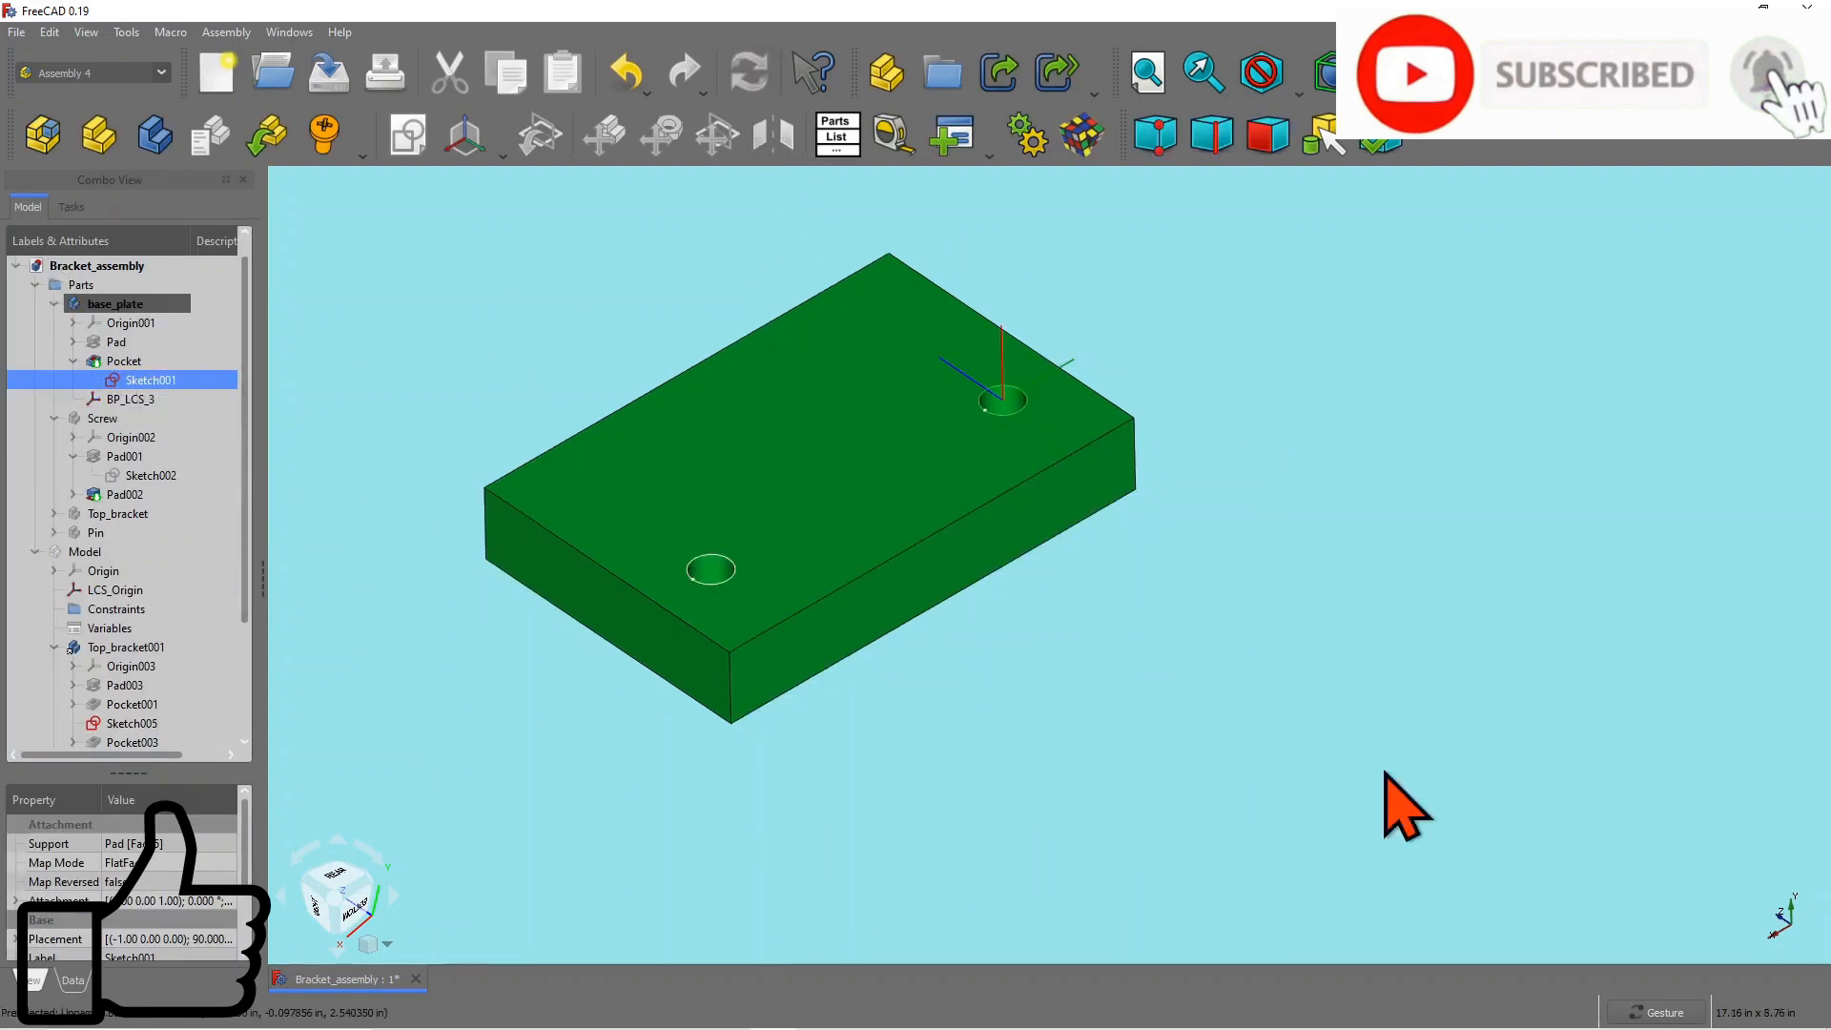
# Step: Show the Model assembly with its bracket and pin alongside the base plate
pyautogui.scroll(-1, 1276, 660)
pyautogui.click(95, 553)
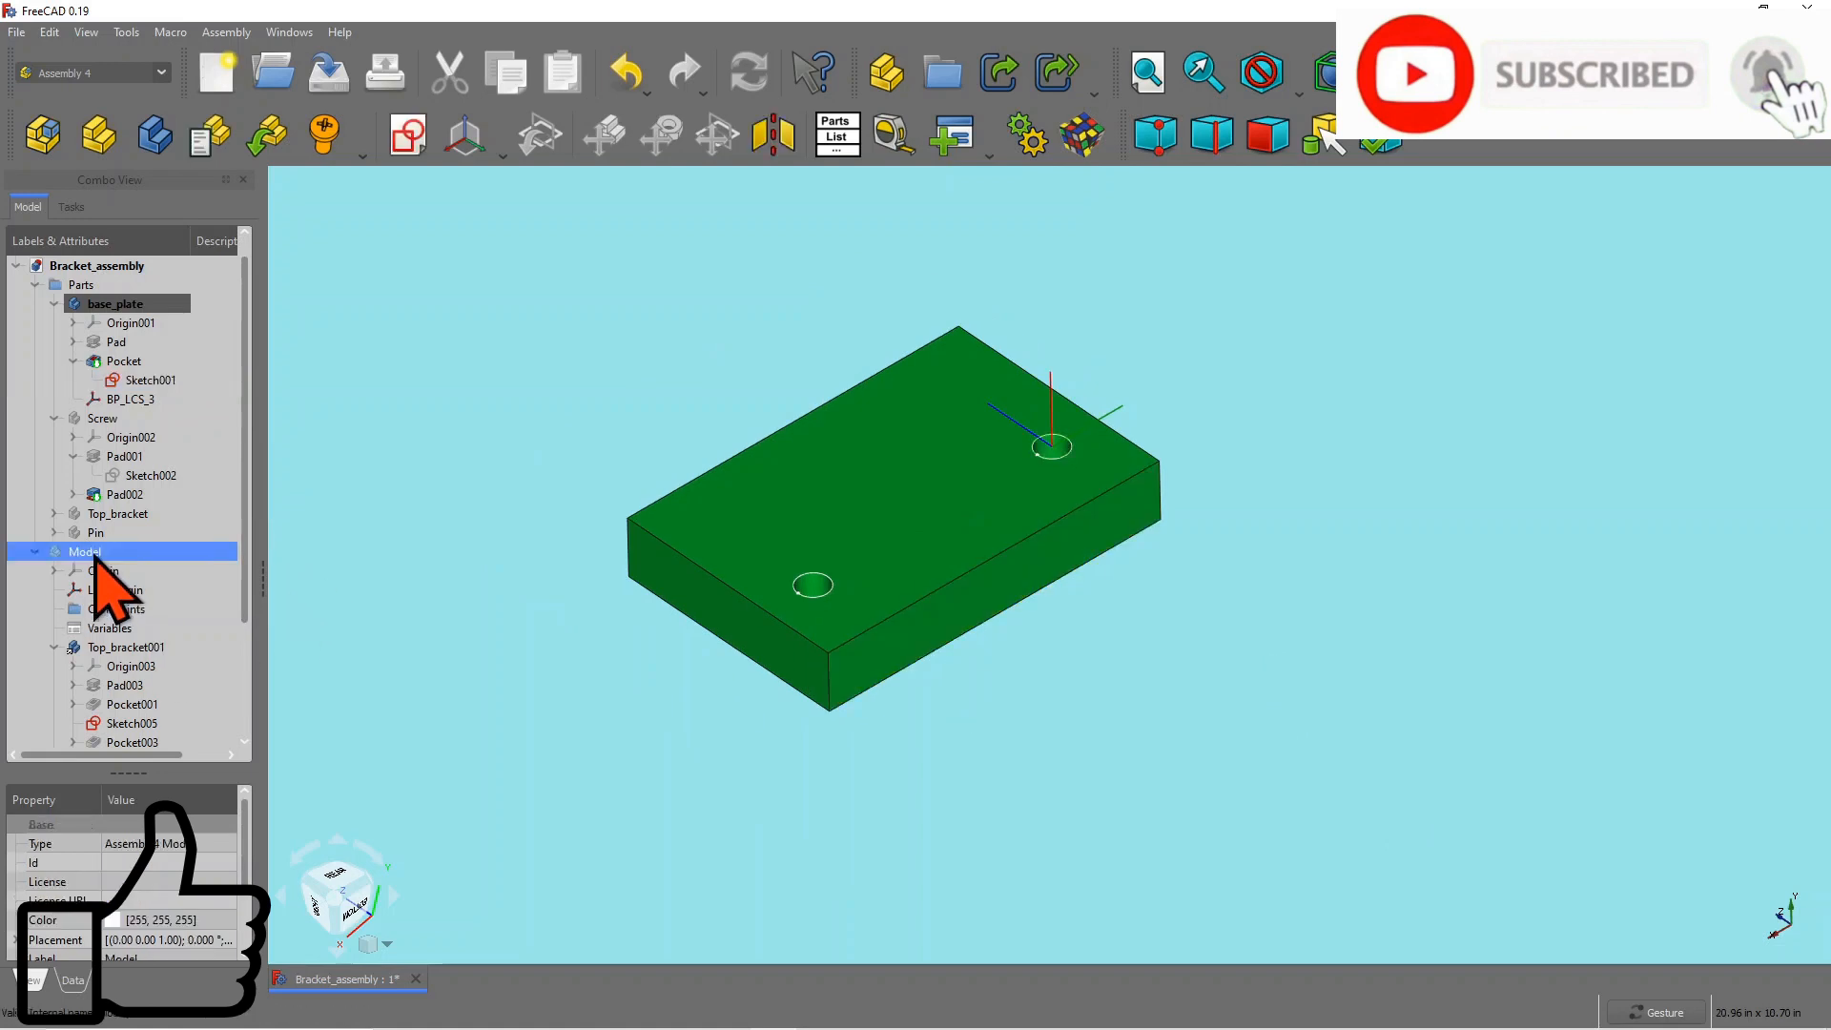
pyautogui.press('space')
pyautogui.moveTo(1370, 756); pyautogui.dragTo(963, 748)
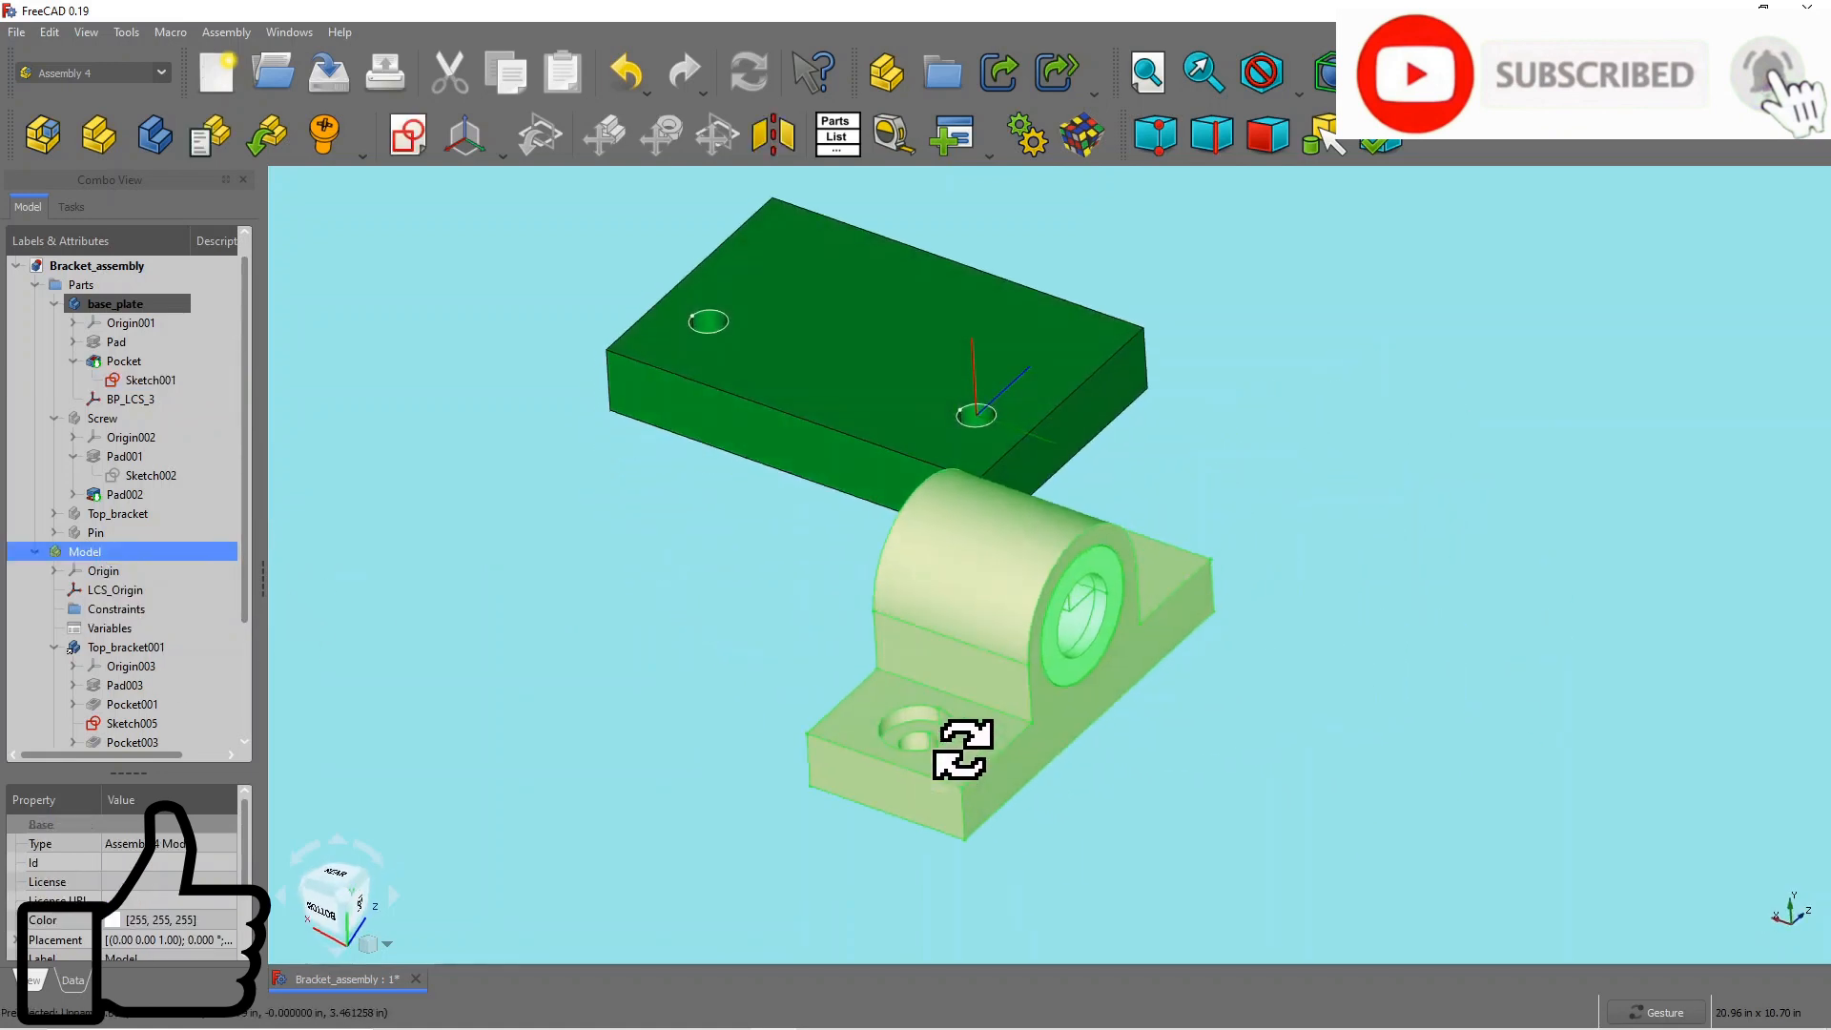
pyautogui.click(1440, 741)
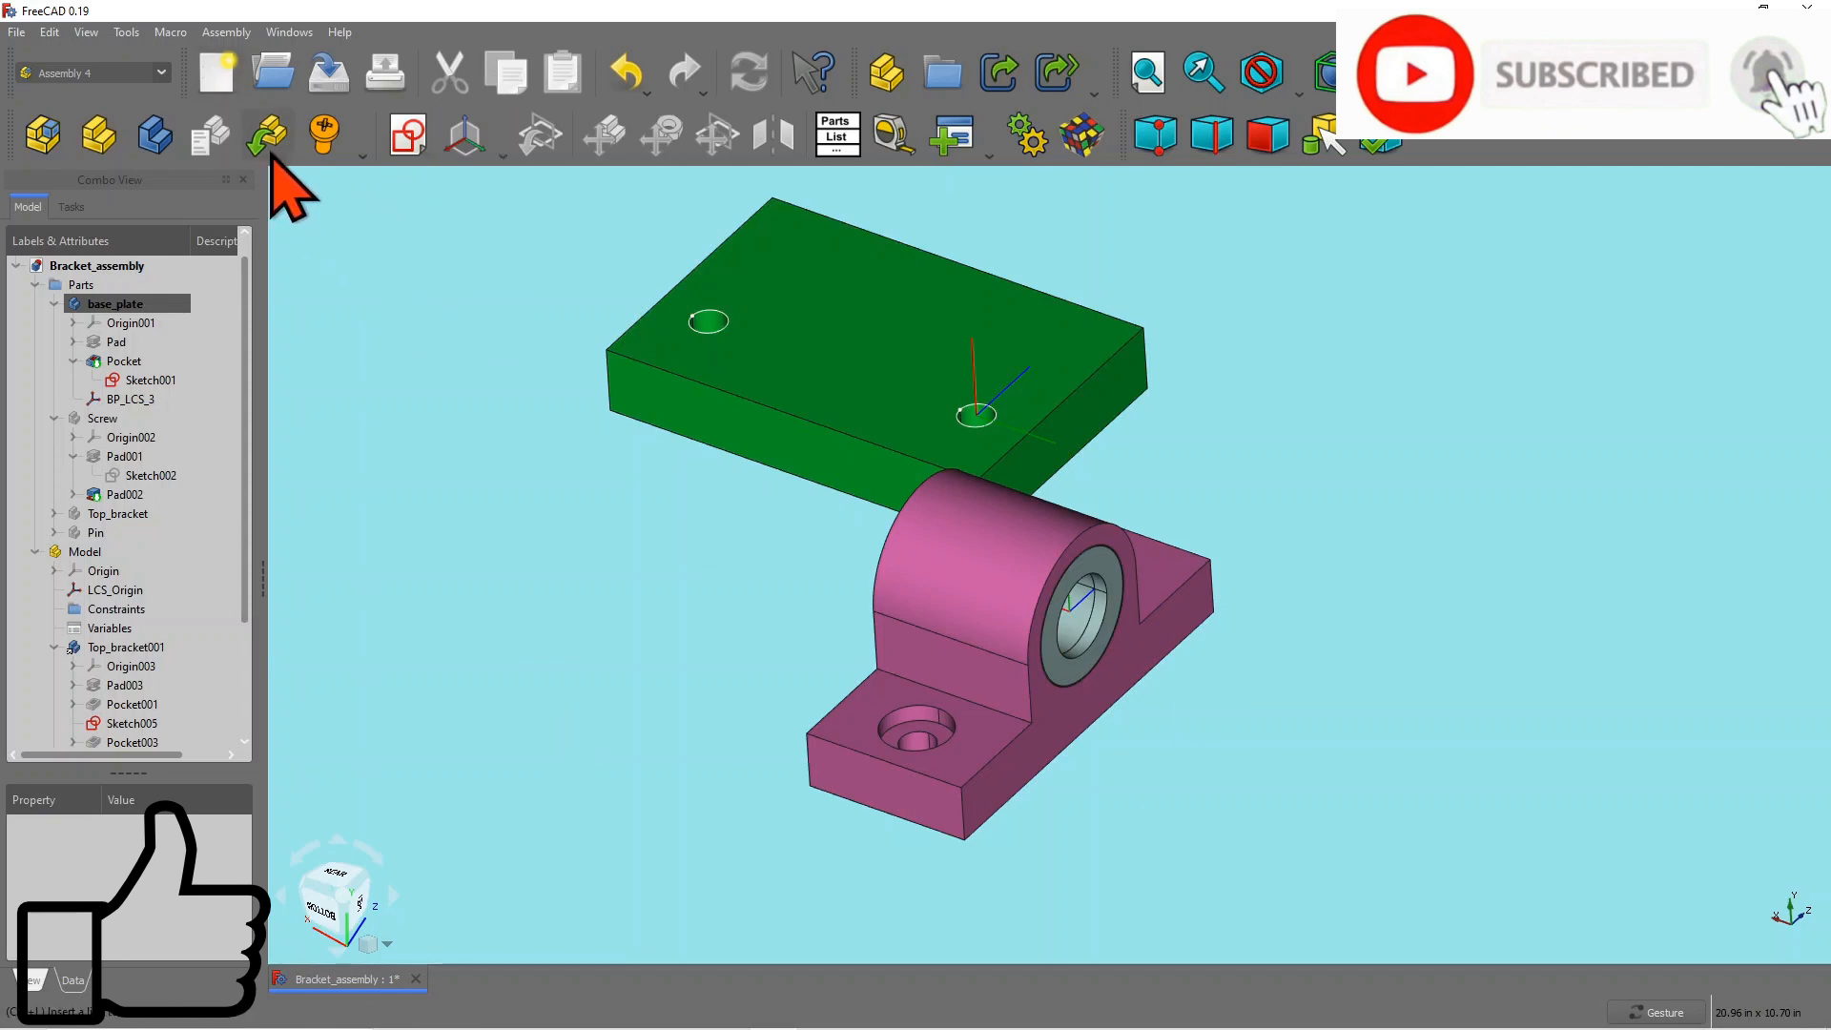
# Step: Insert a link to the base_plate part into the Model assembly
pyautogui.click(271, 141)
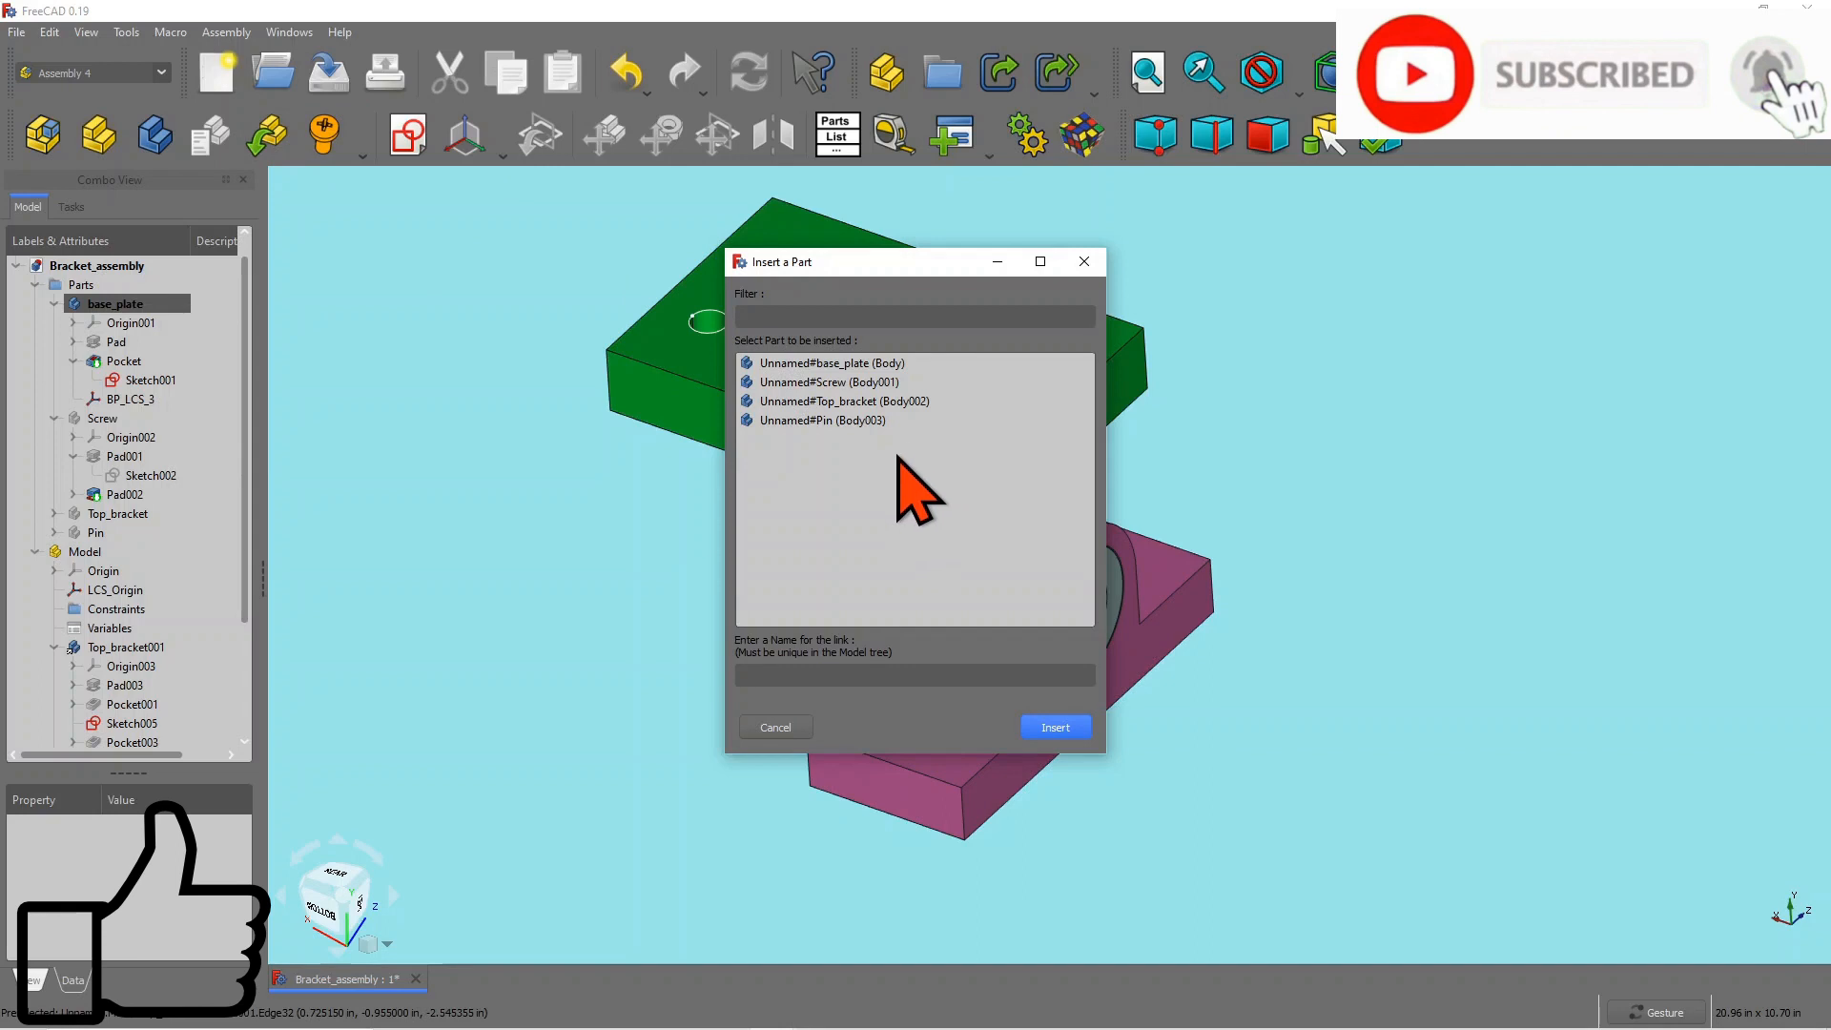
pyautogui.click(877, 366)
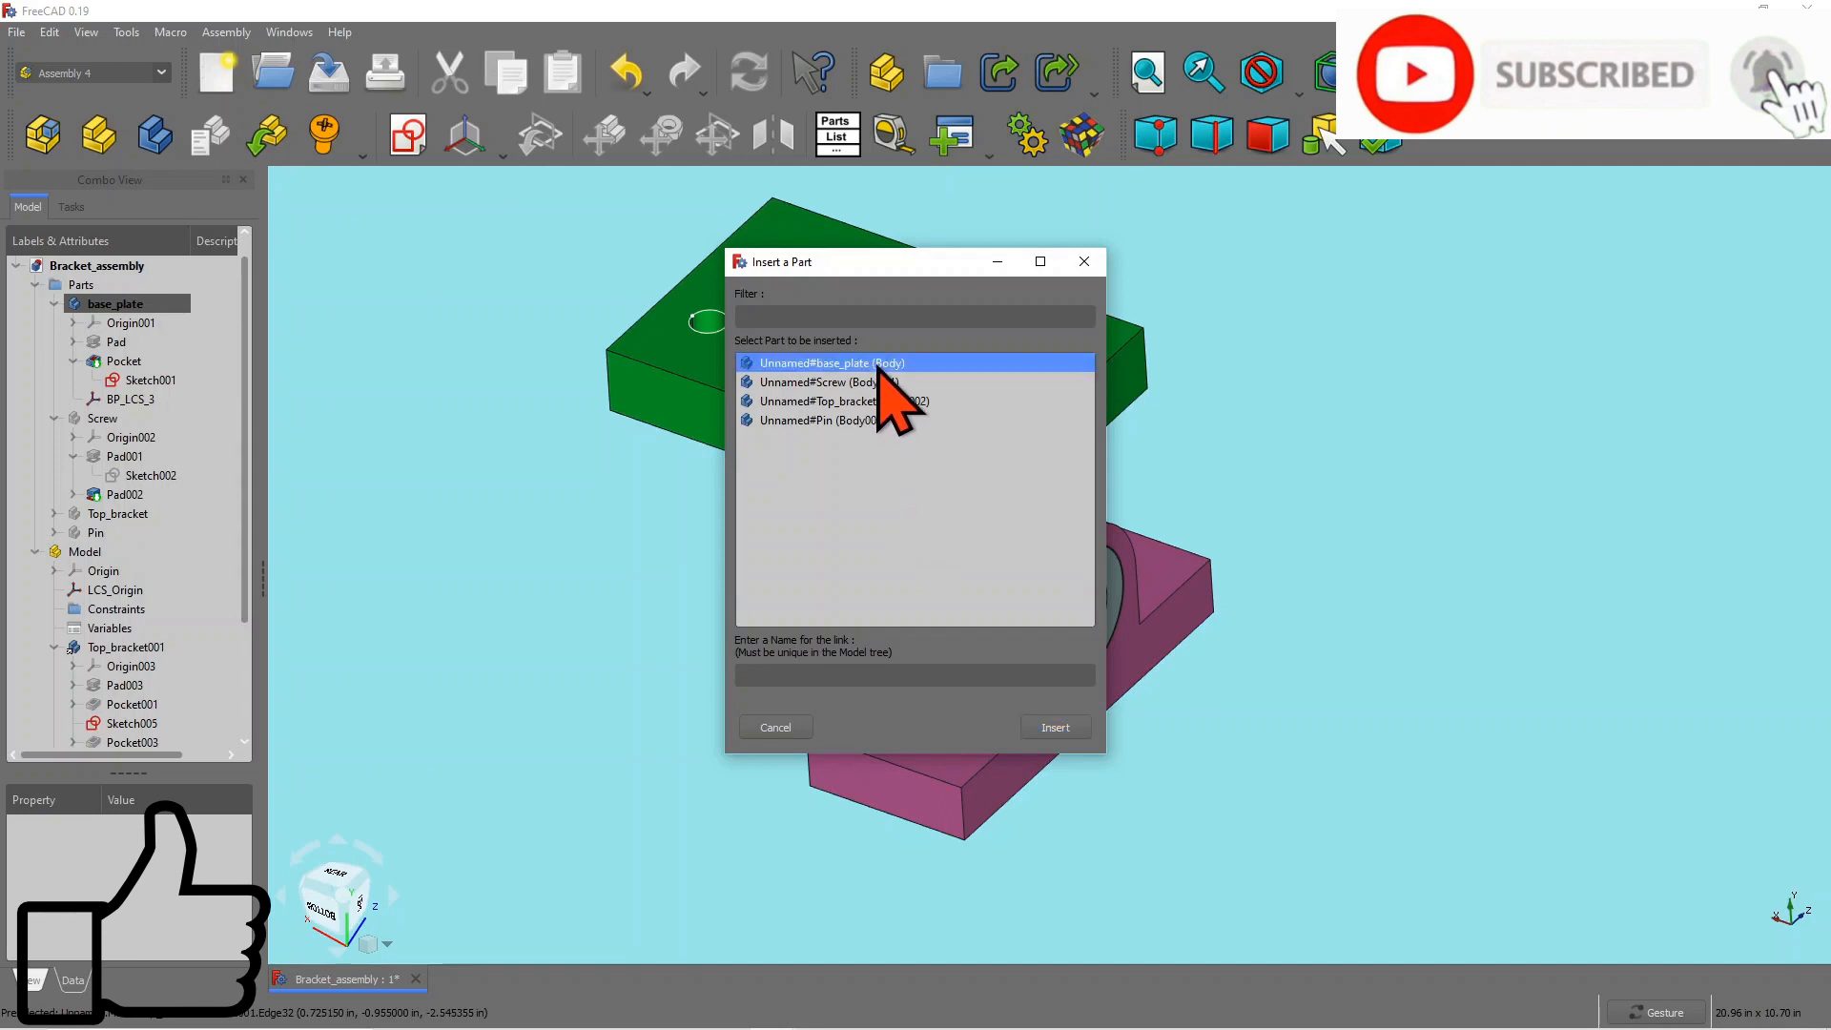
pyautogui.click(1055, 727)
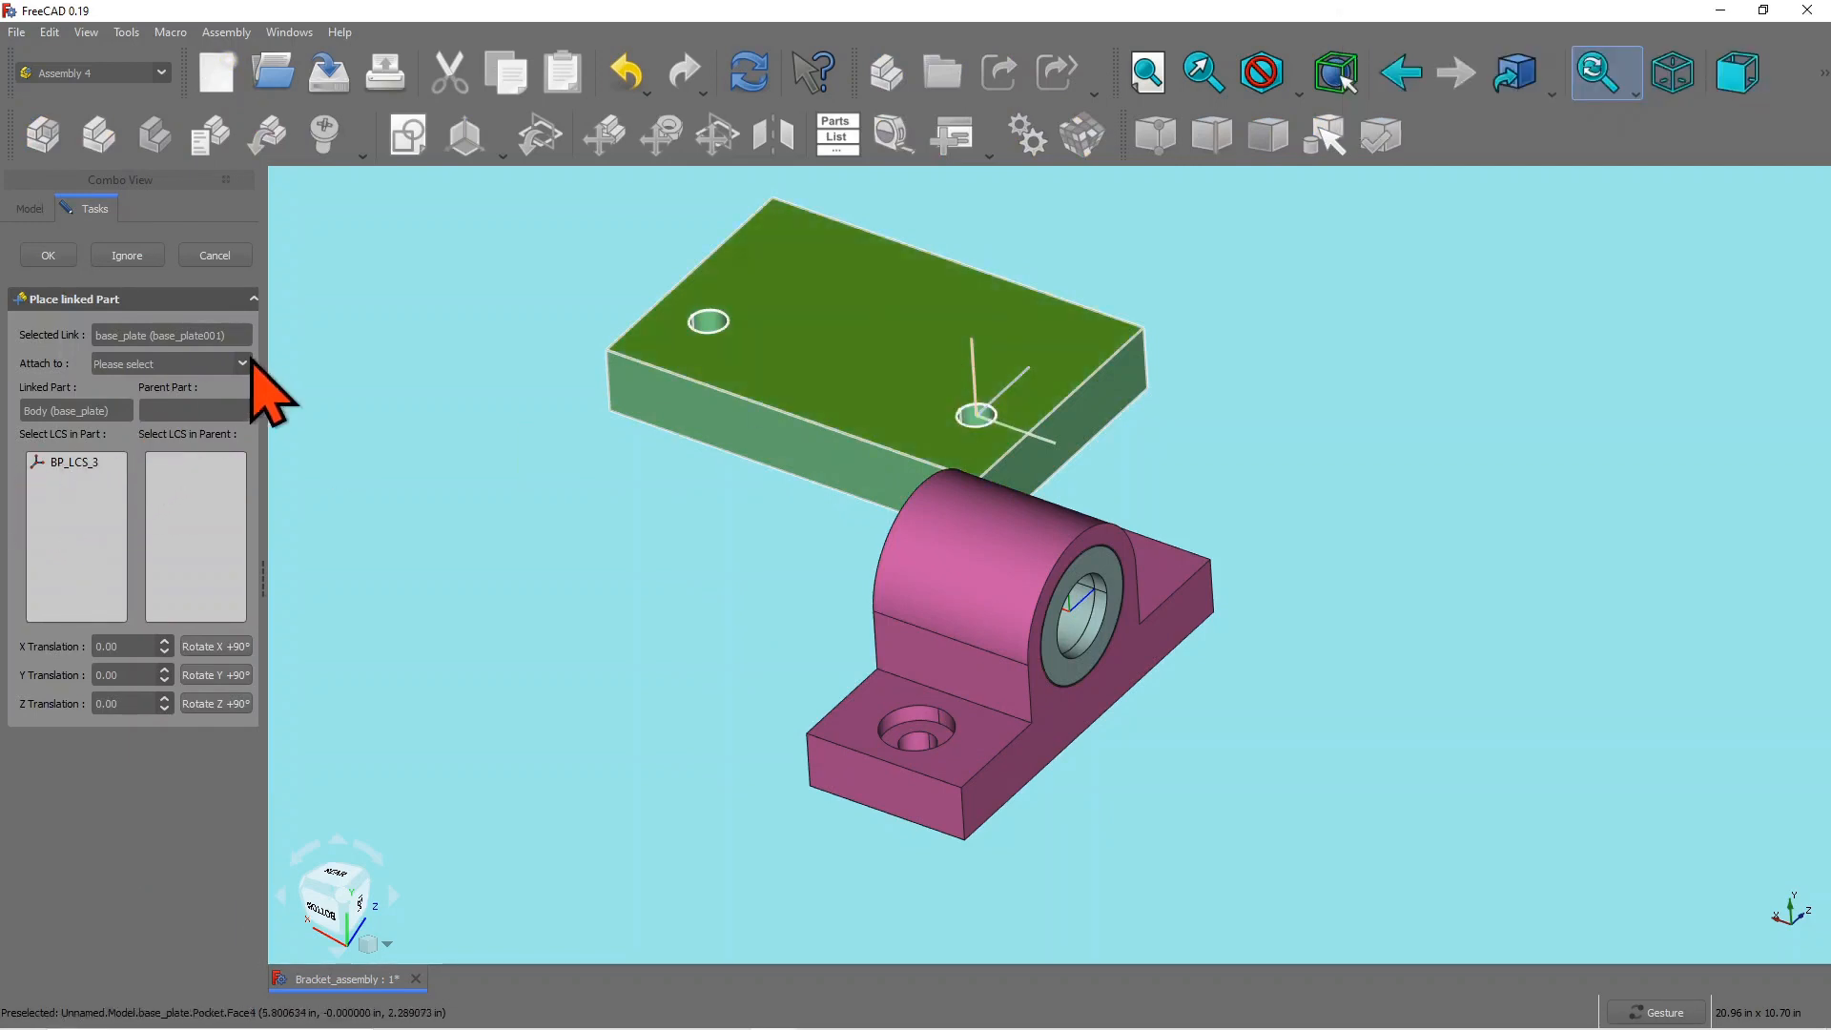
# Step: Attach the linked base plate to Top_bracket by matching its BP_LCS_3 to the bracket's B_Hole_R_LCS_3
pyautogui.click(244, 364)
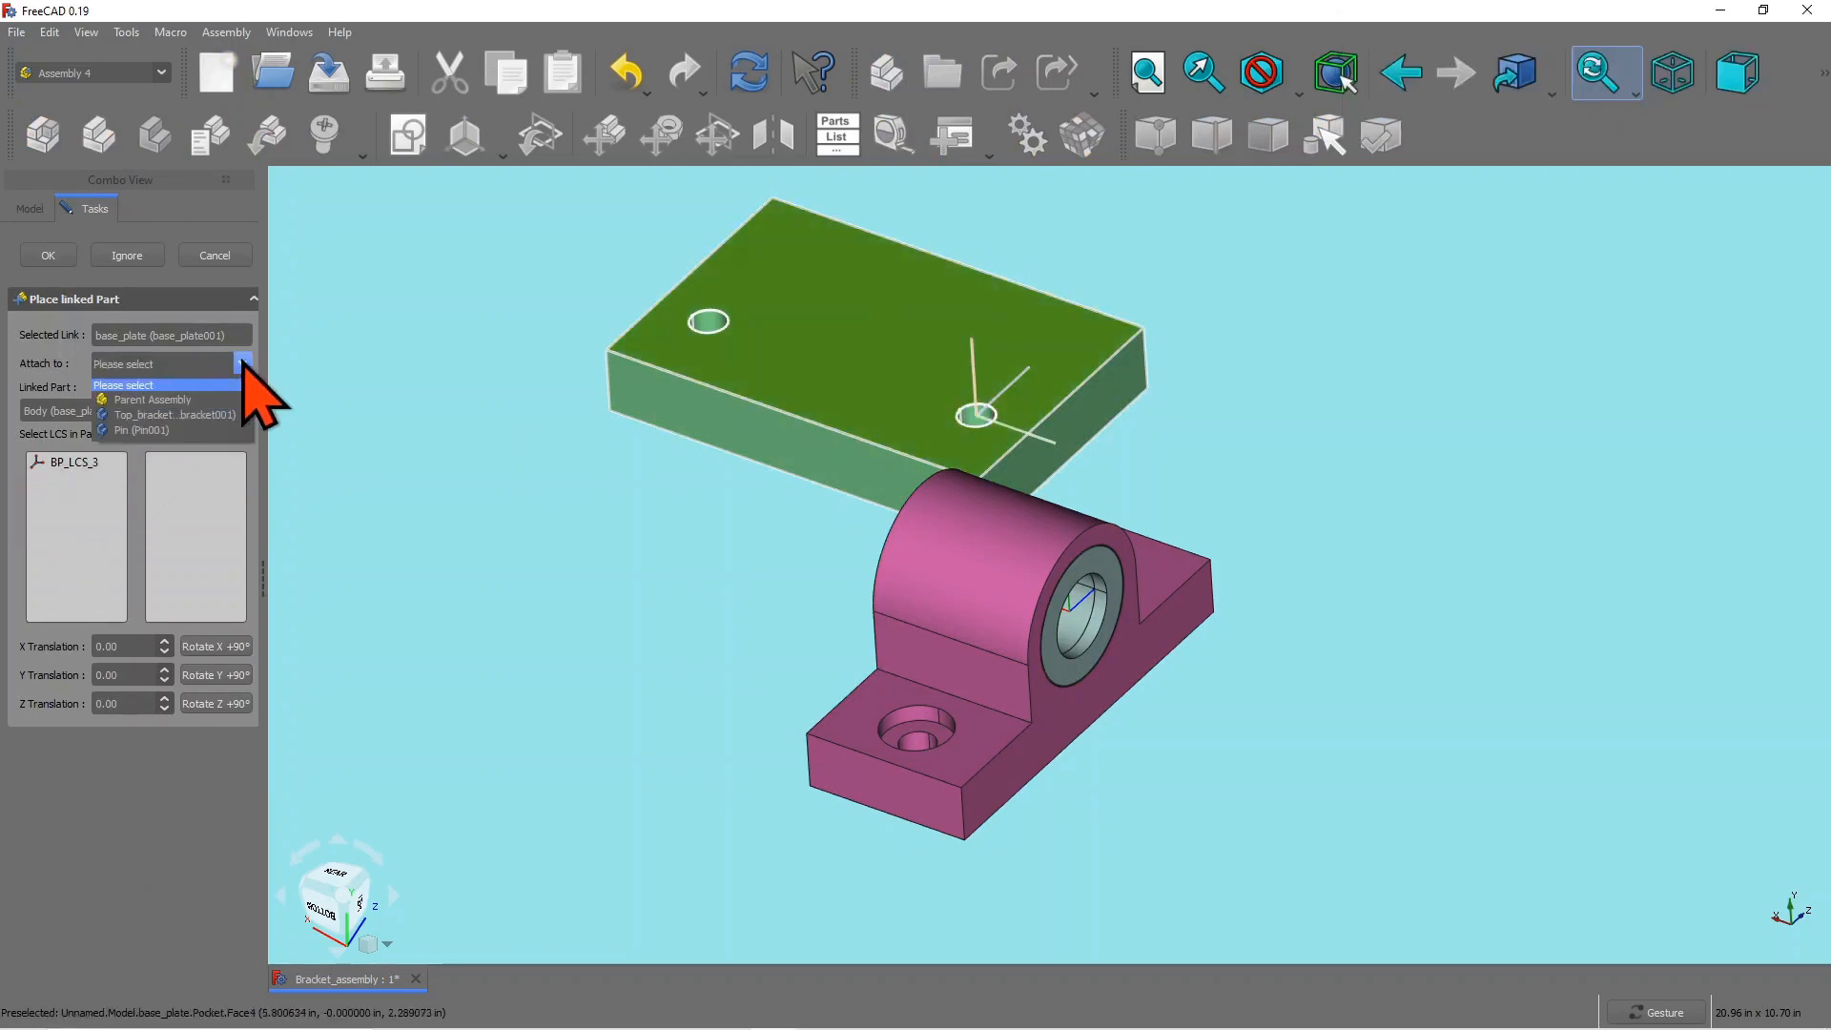
pyautogui.click(227, 414)
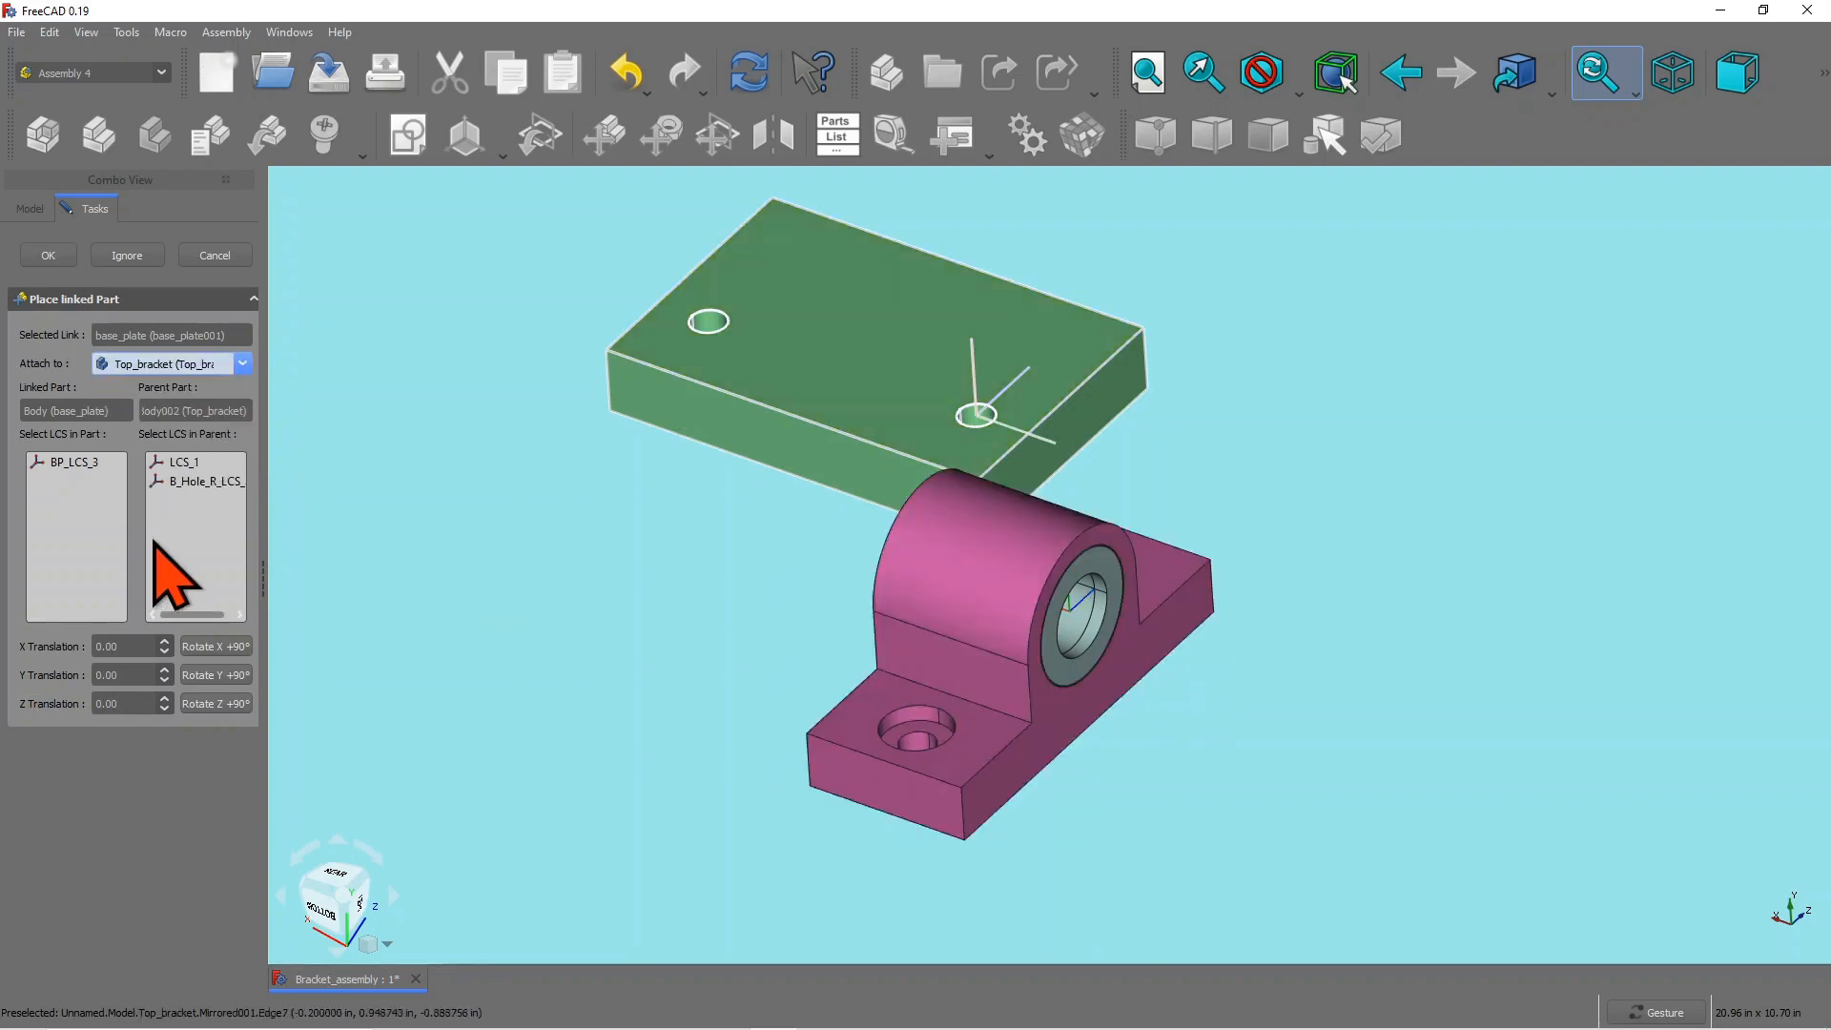
pyautogui.click(57, 463)
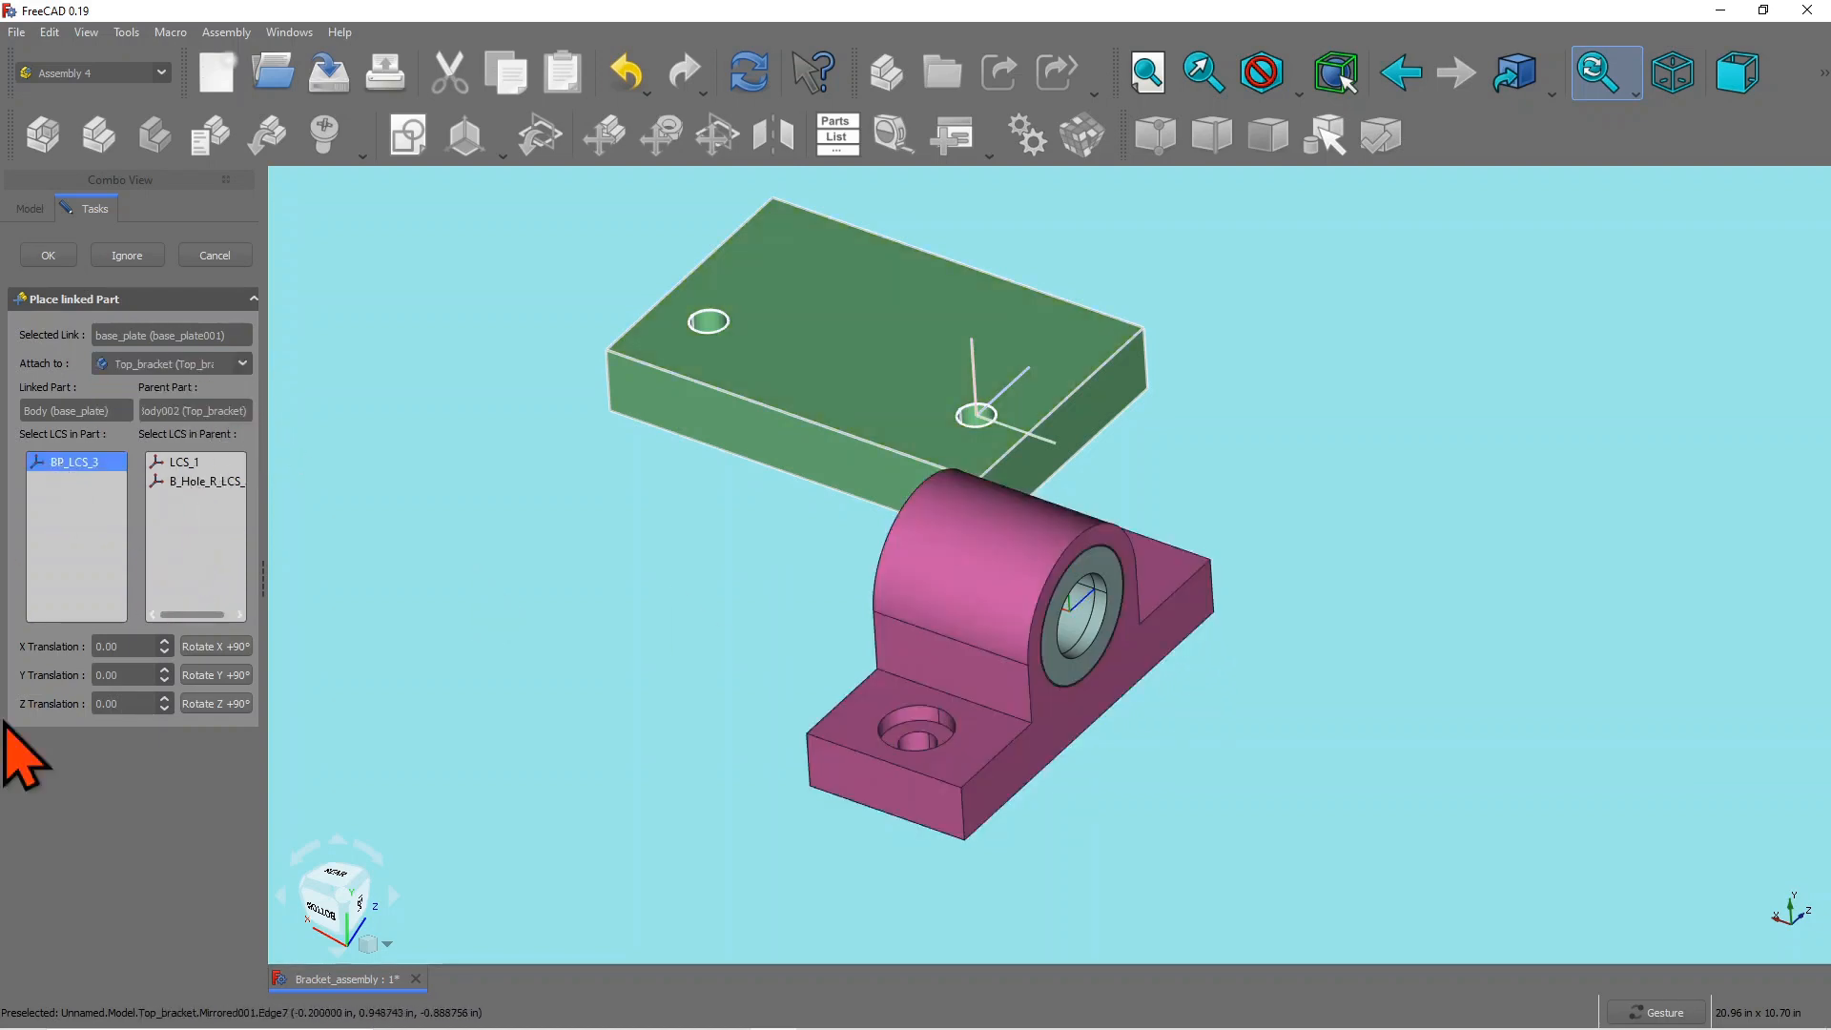
pyautogui.click(205, 482)
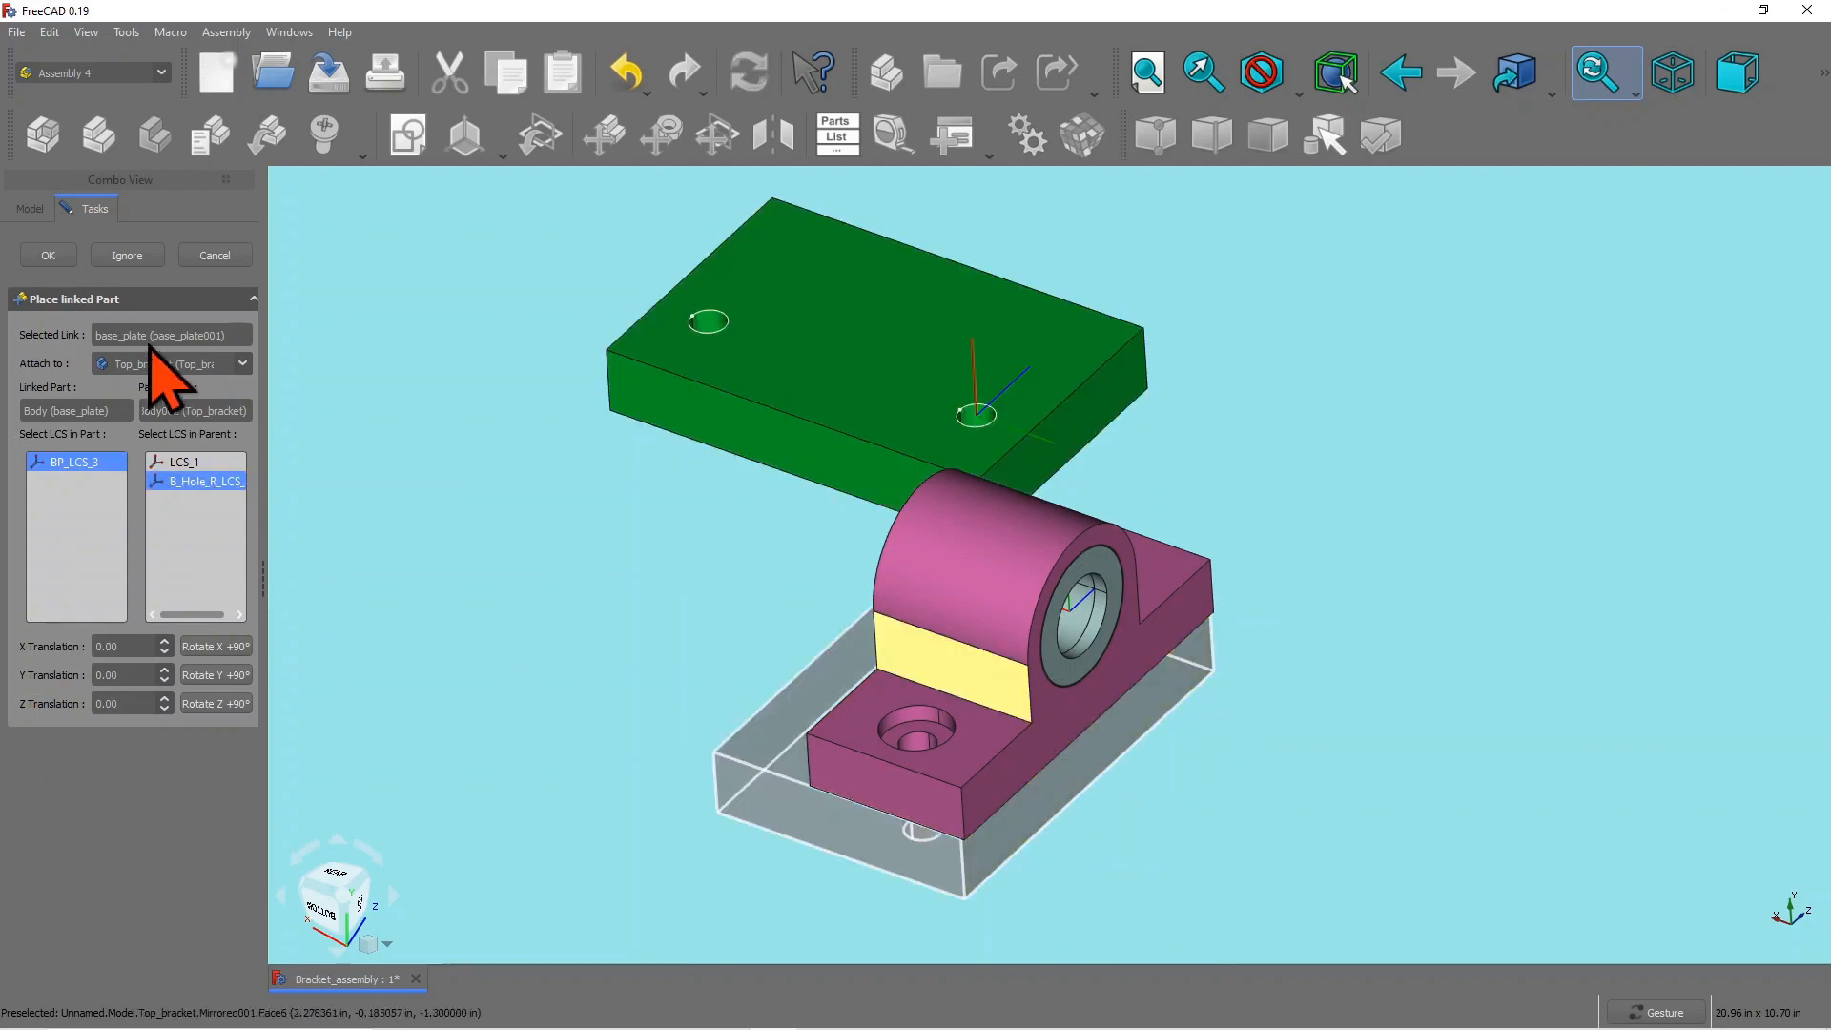
pyautogui.click(48, 255)
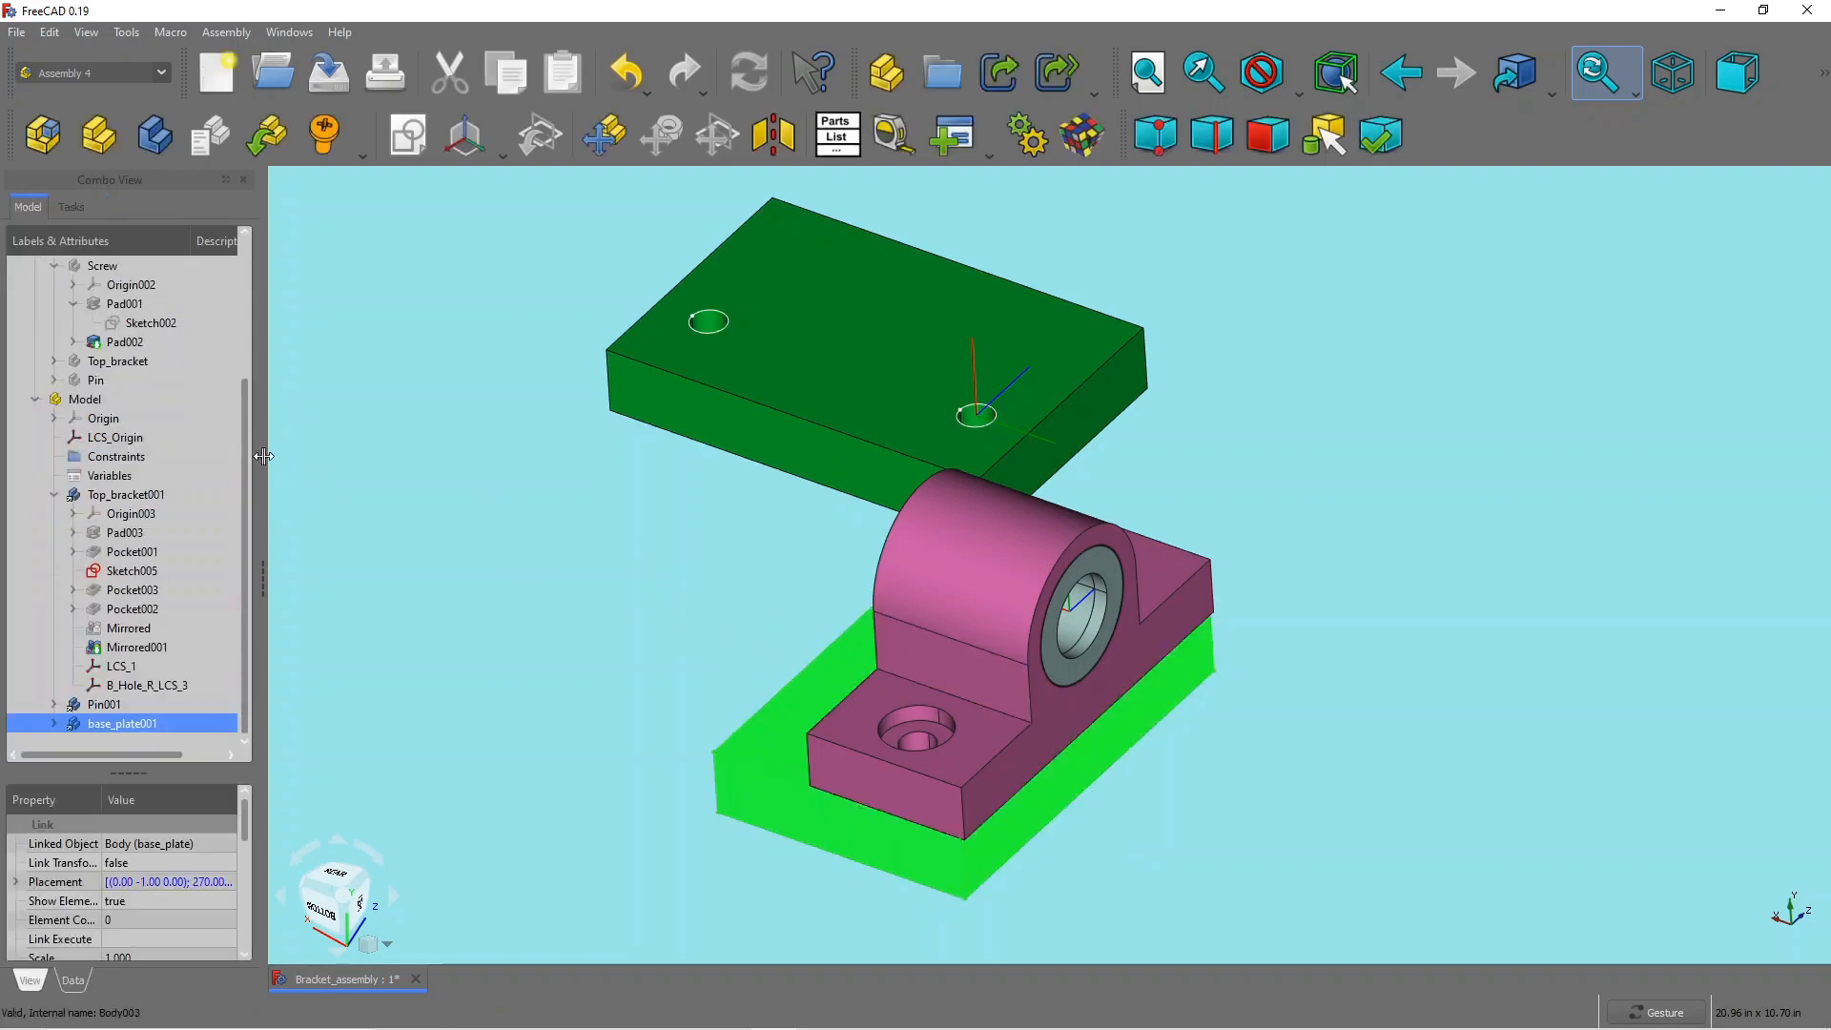
# Step: Hide the original base_plate body and check how the linked plate sits under the bracket
pyautogui.moveTo(244, 431); pyautogui.dragTo(246, 286)
pyautogui.click(133, 320)
pyautogui.press('space')
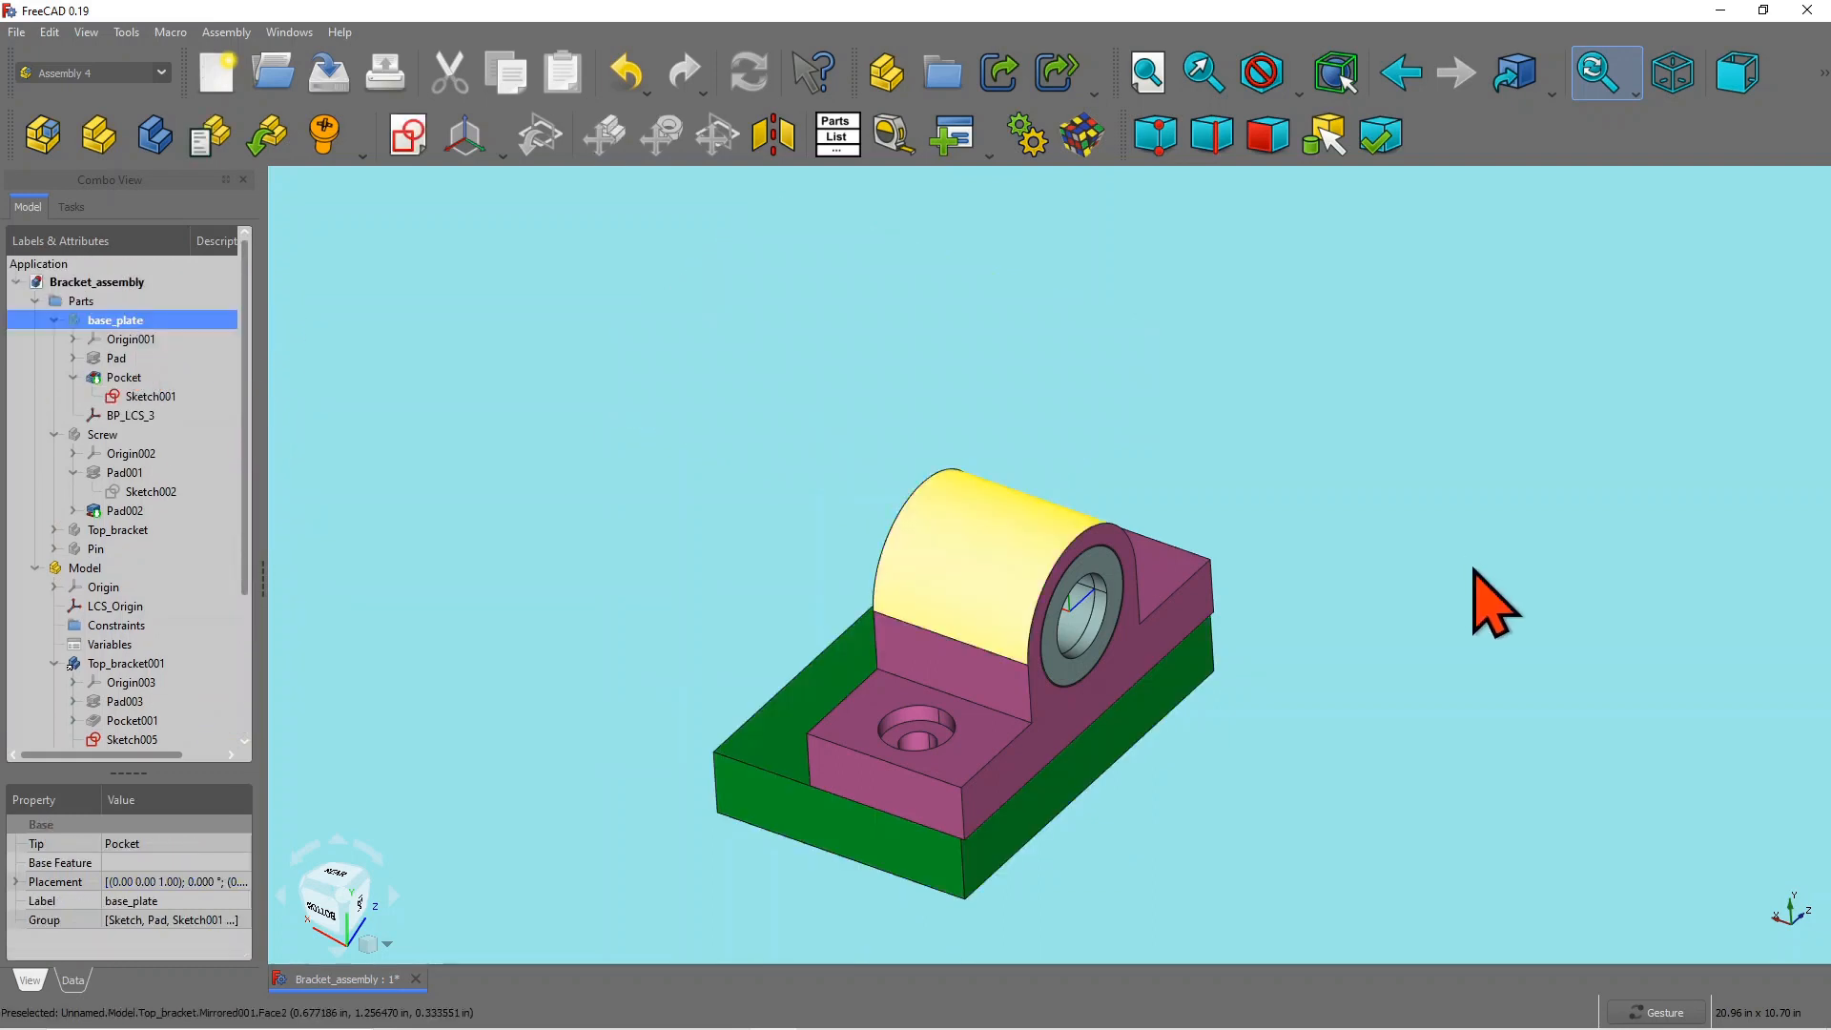
pyautogui.moveTo(1491, 601); pyautogui.dragTo(1361, 609)
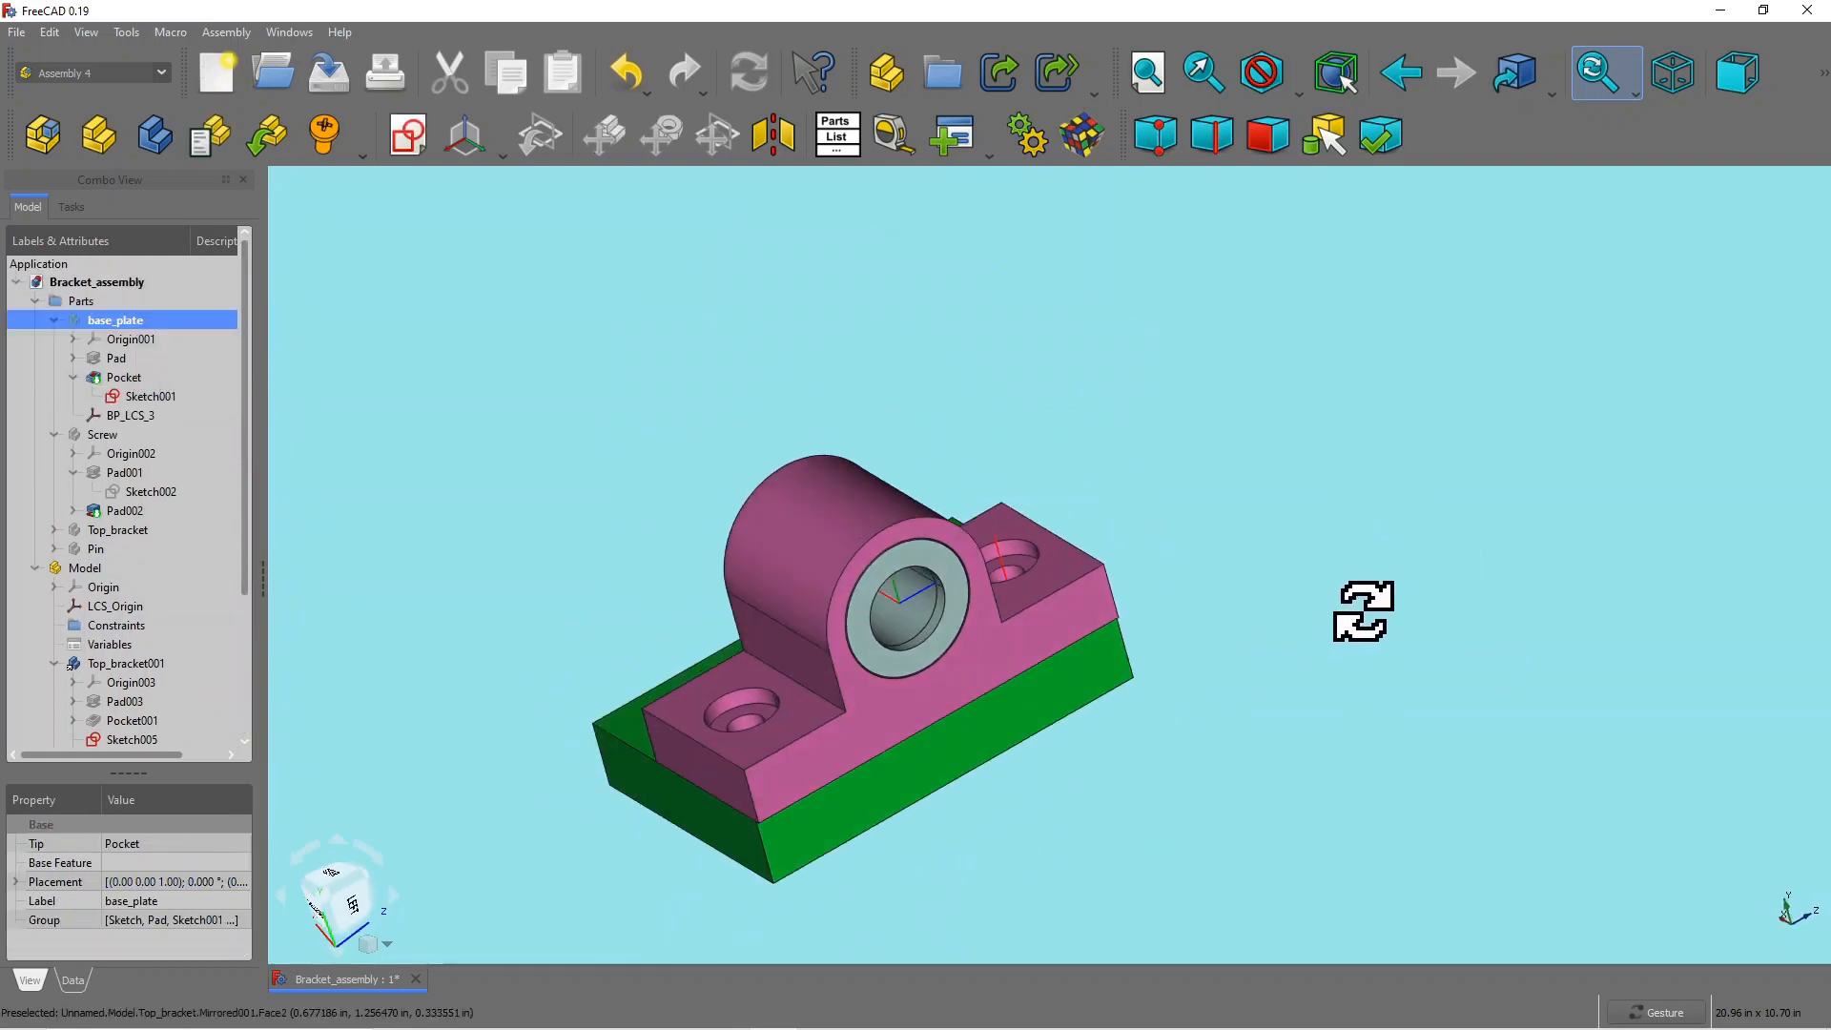
pyautogui.moveTo(1144, 759); pyautogui.dragTo(1106, 744)
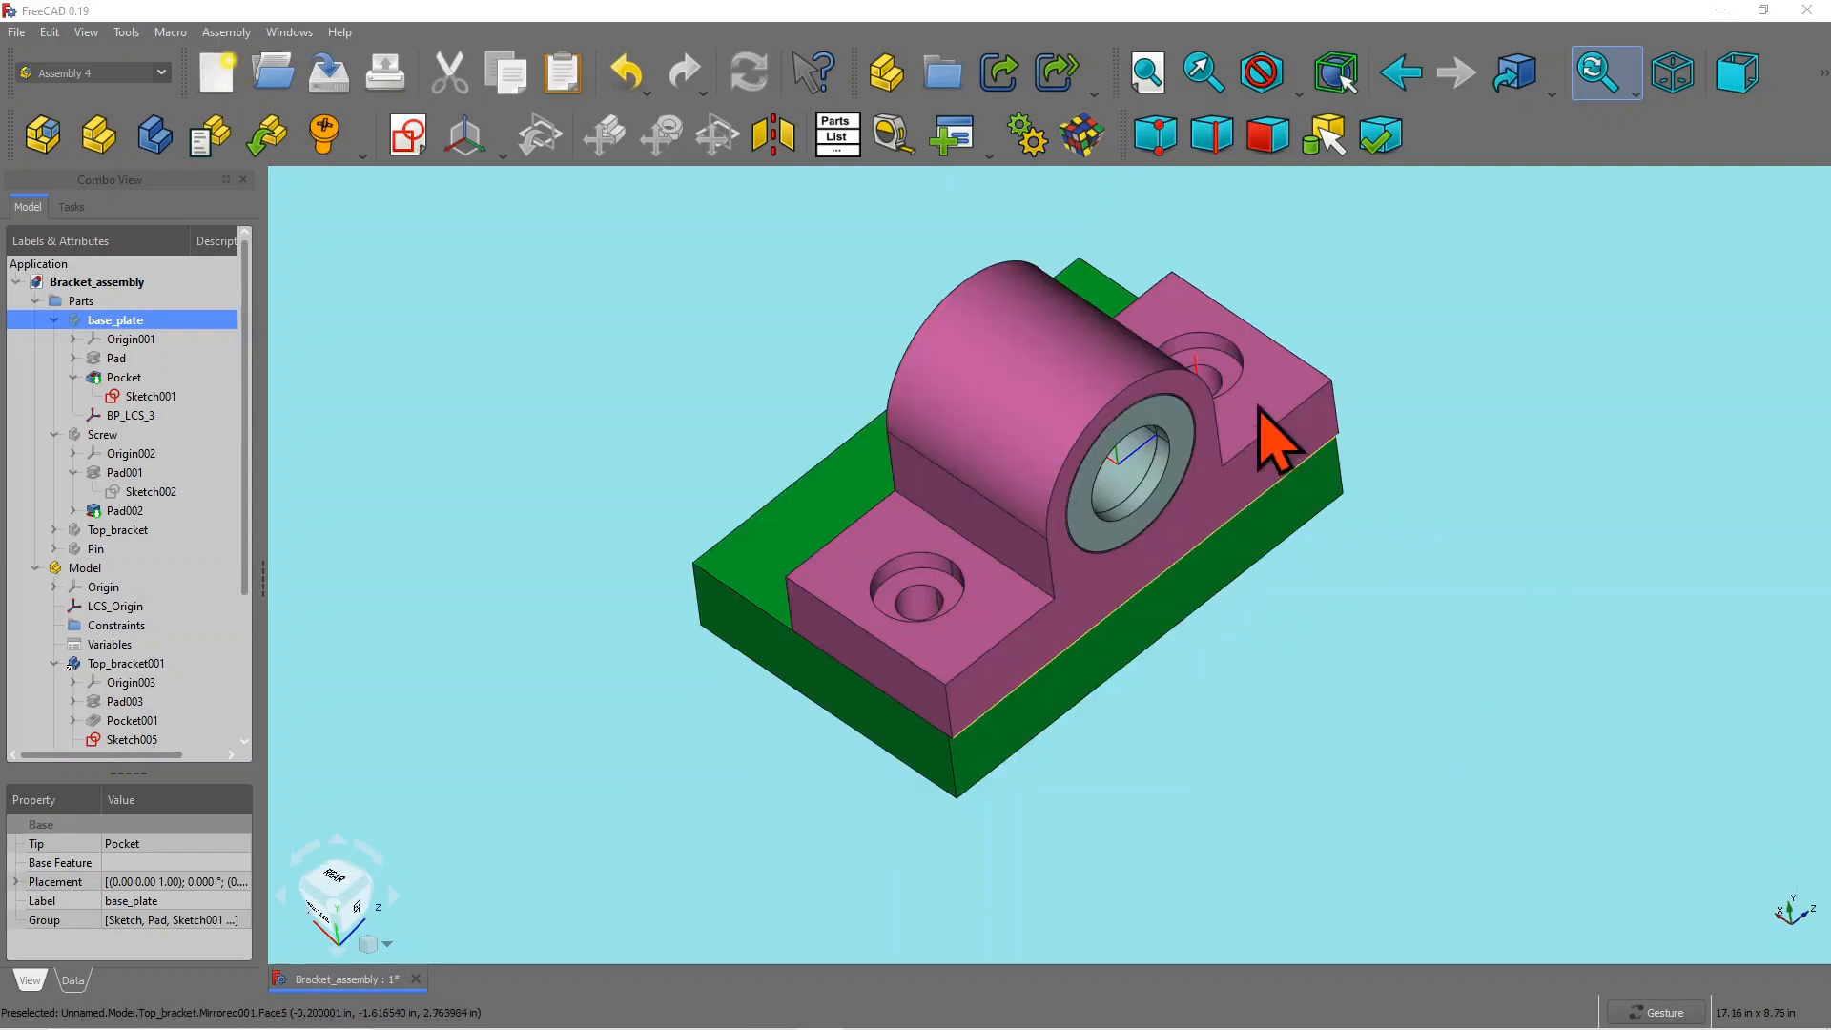
pyautogui.moveTo(1373, 752); pyautogui.dragTo(1305, 767)
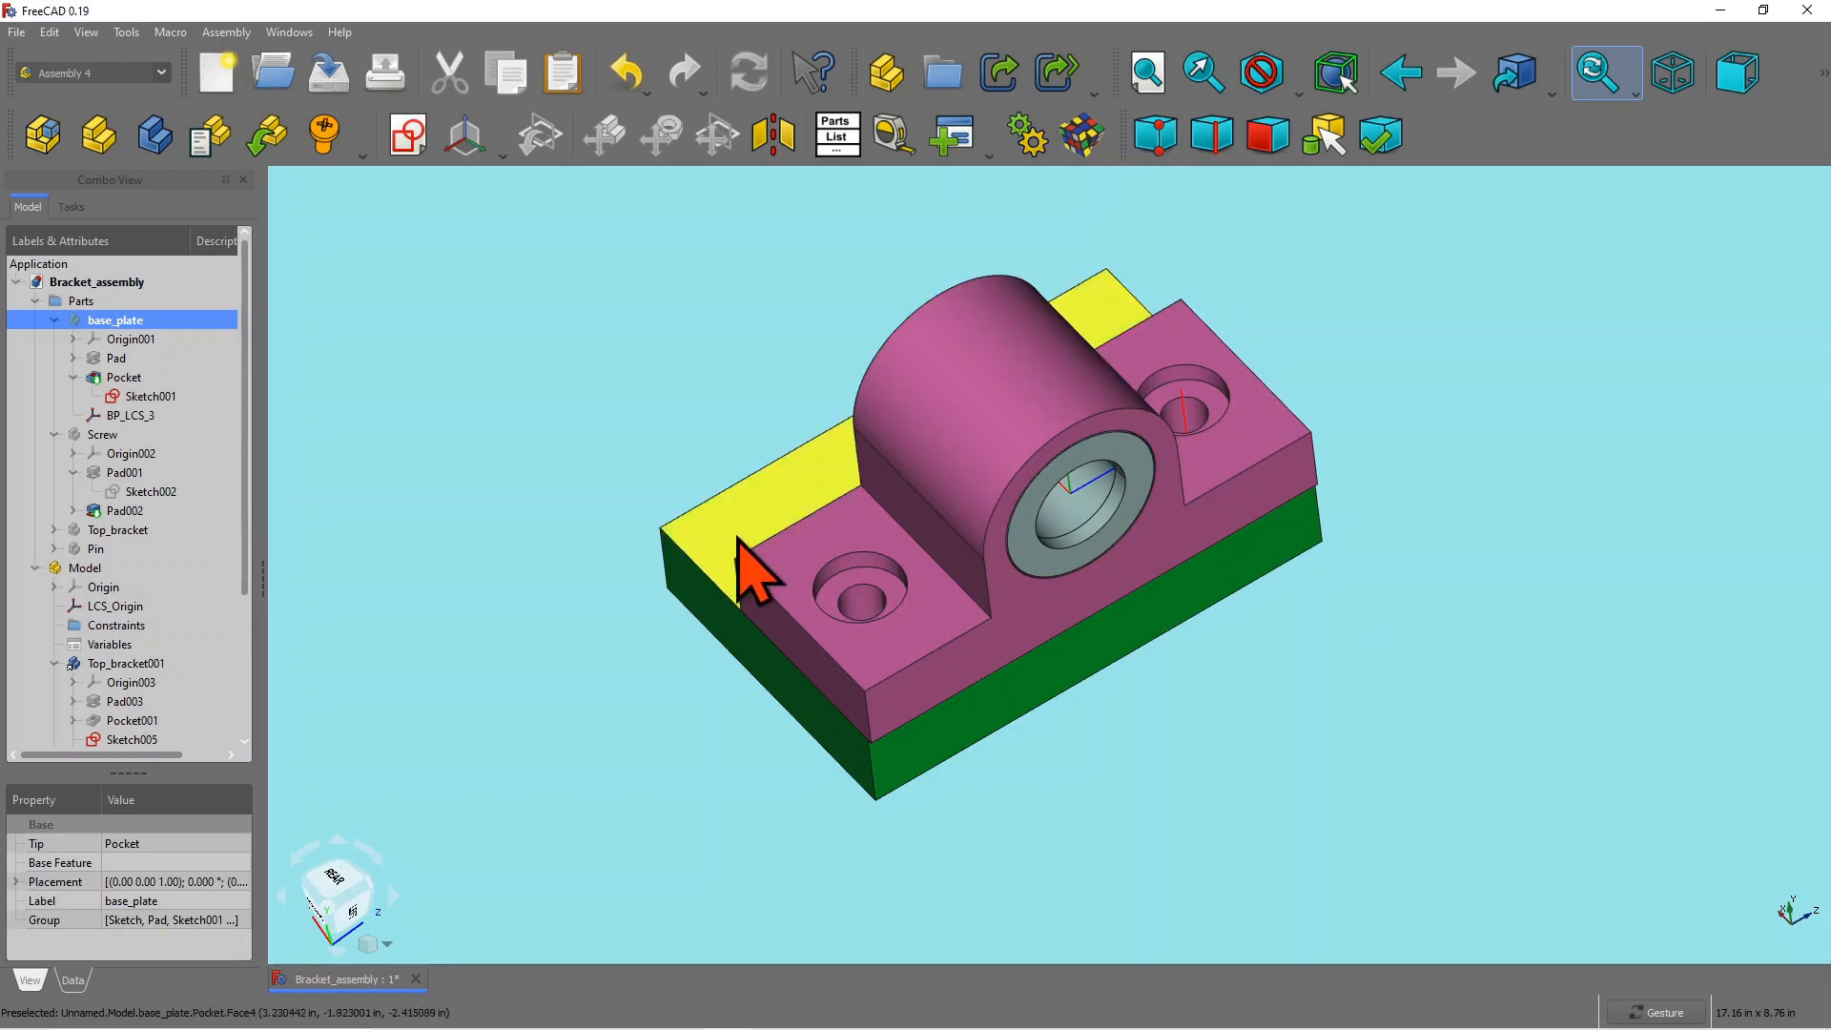
pyautogui.scroll(3, 755, 601)
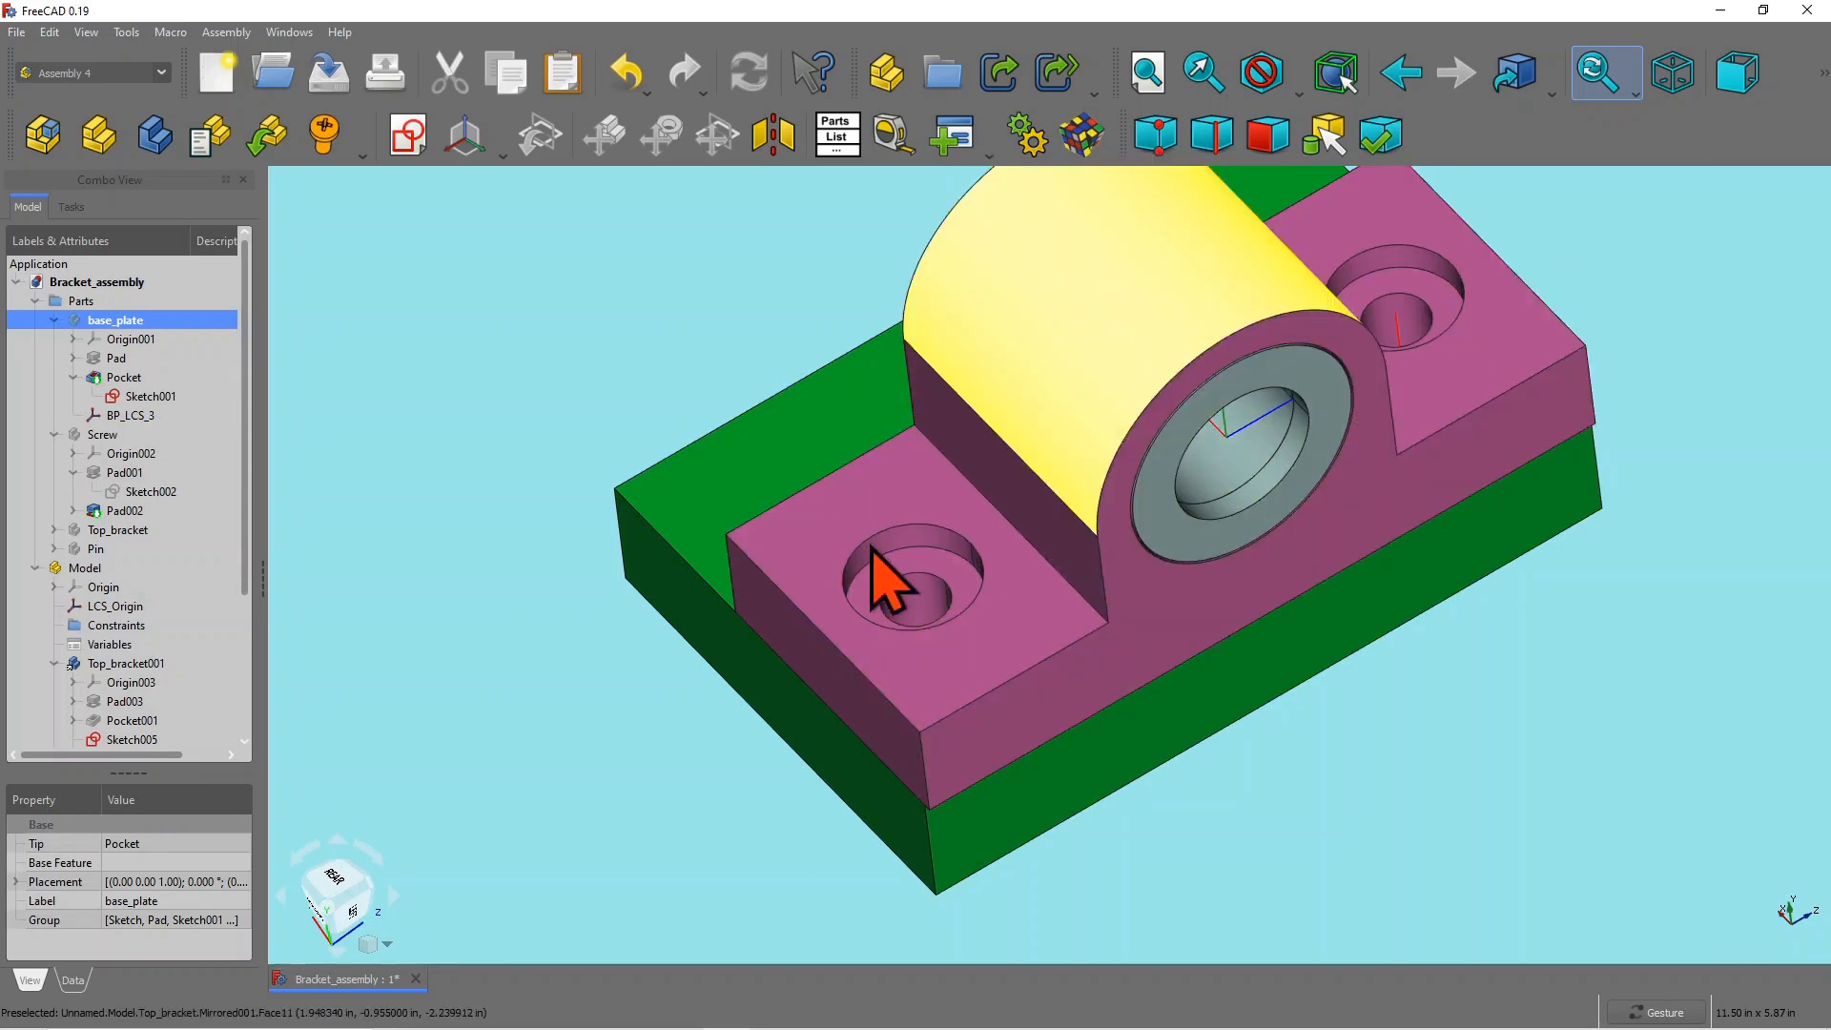
pyautogui.scroll(-1, 450, 334)
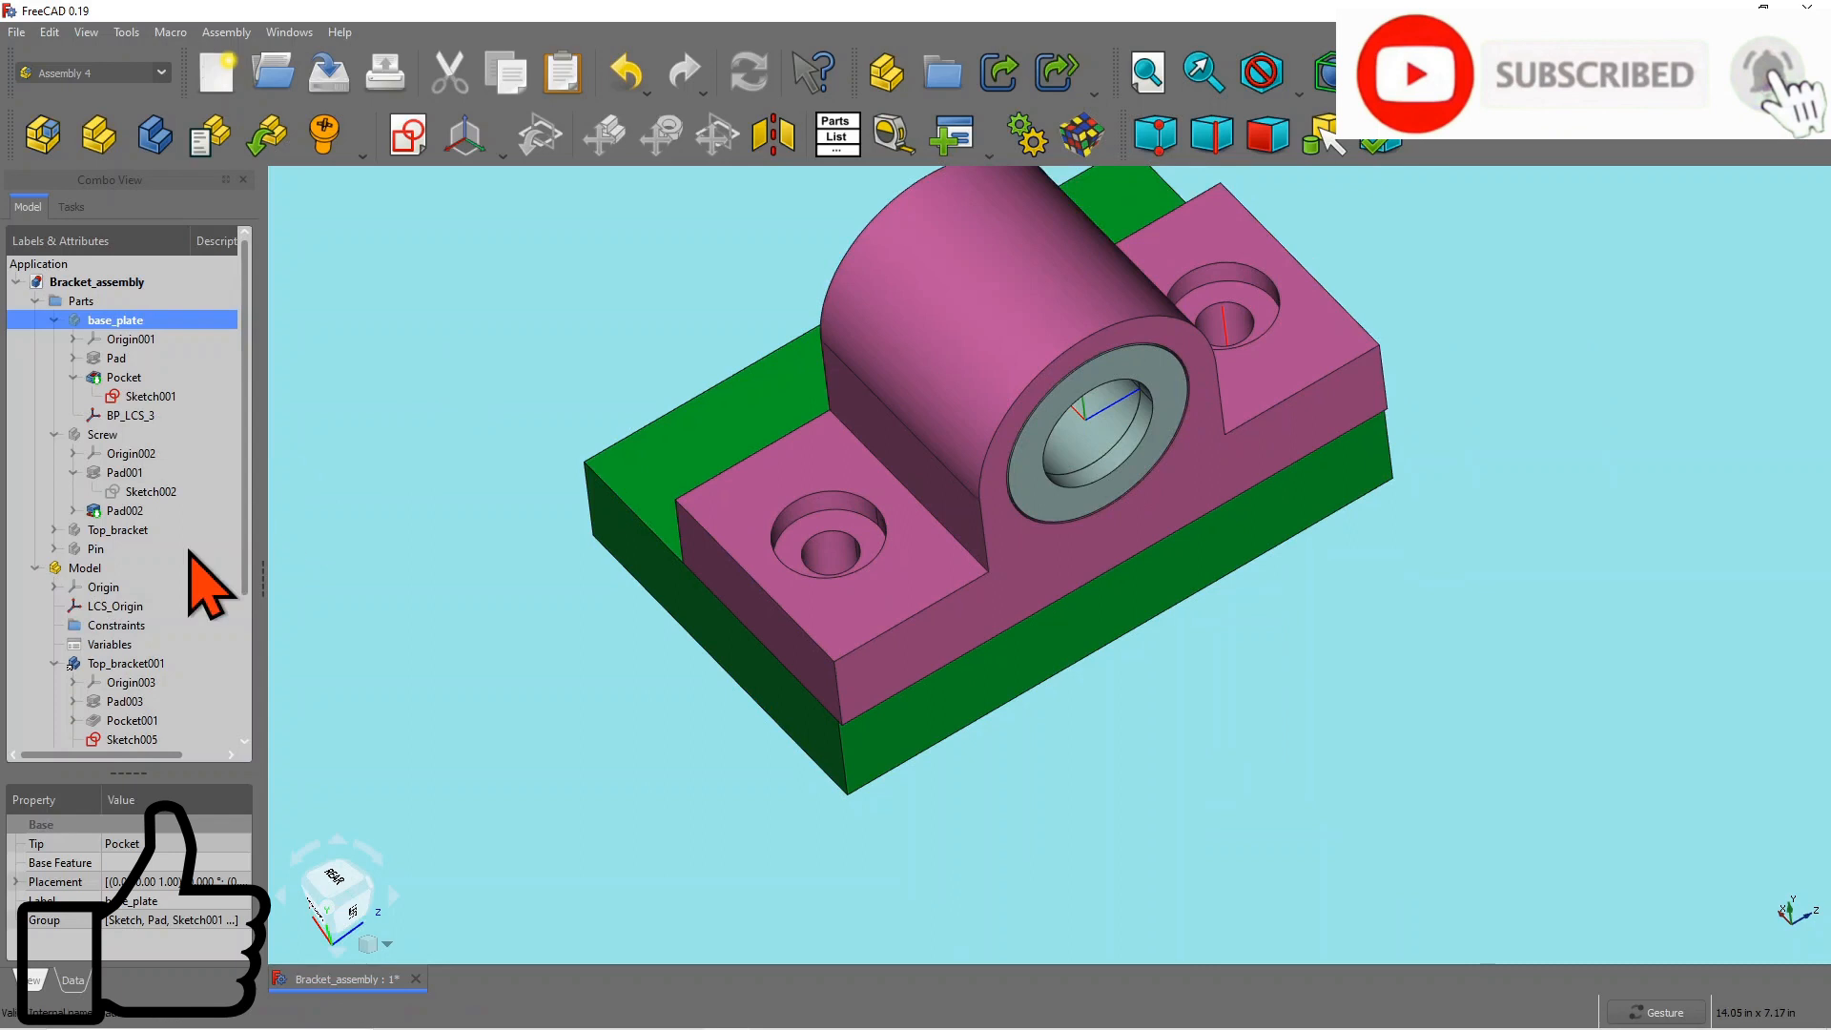
# Step: Hide the Model assembly and show the original Top_bracket body on its own
pyautogui.scroll(-1, 250, 515)
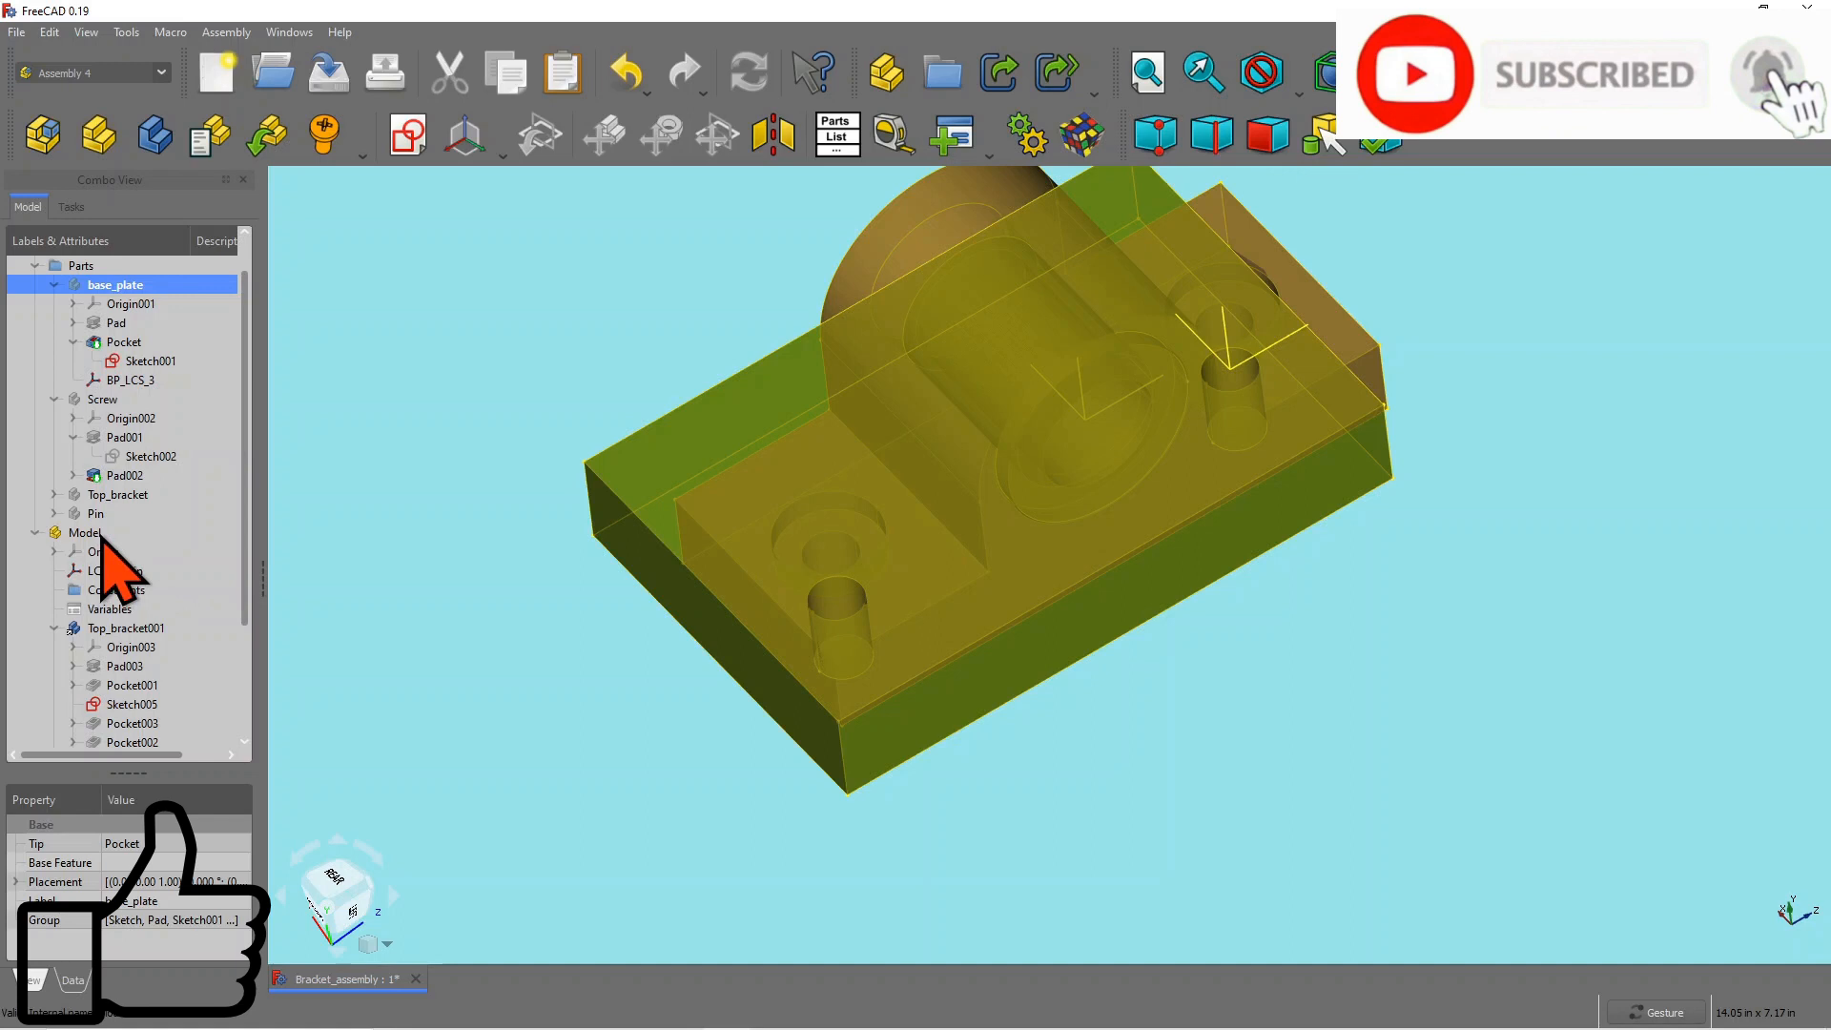
pyautogui.click(102, 534)
pyautogui.press('space')
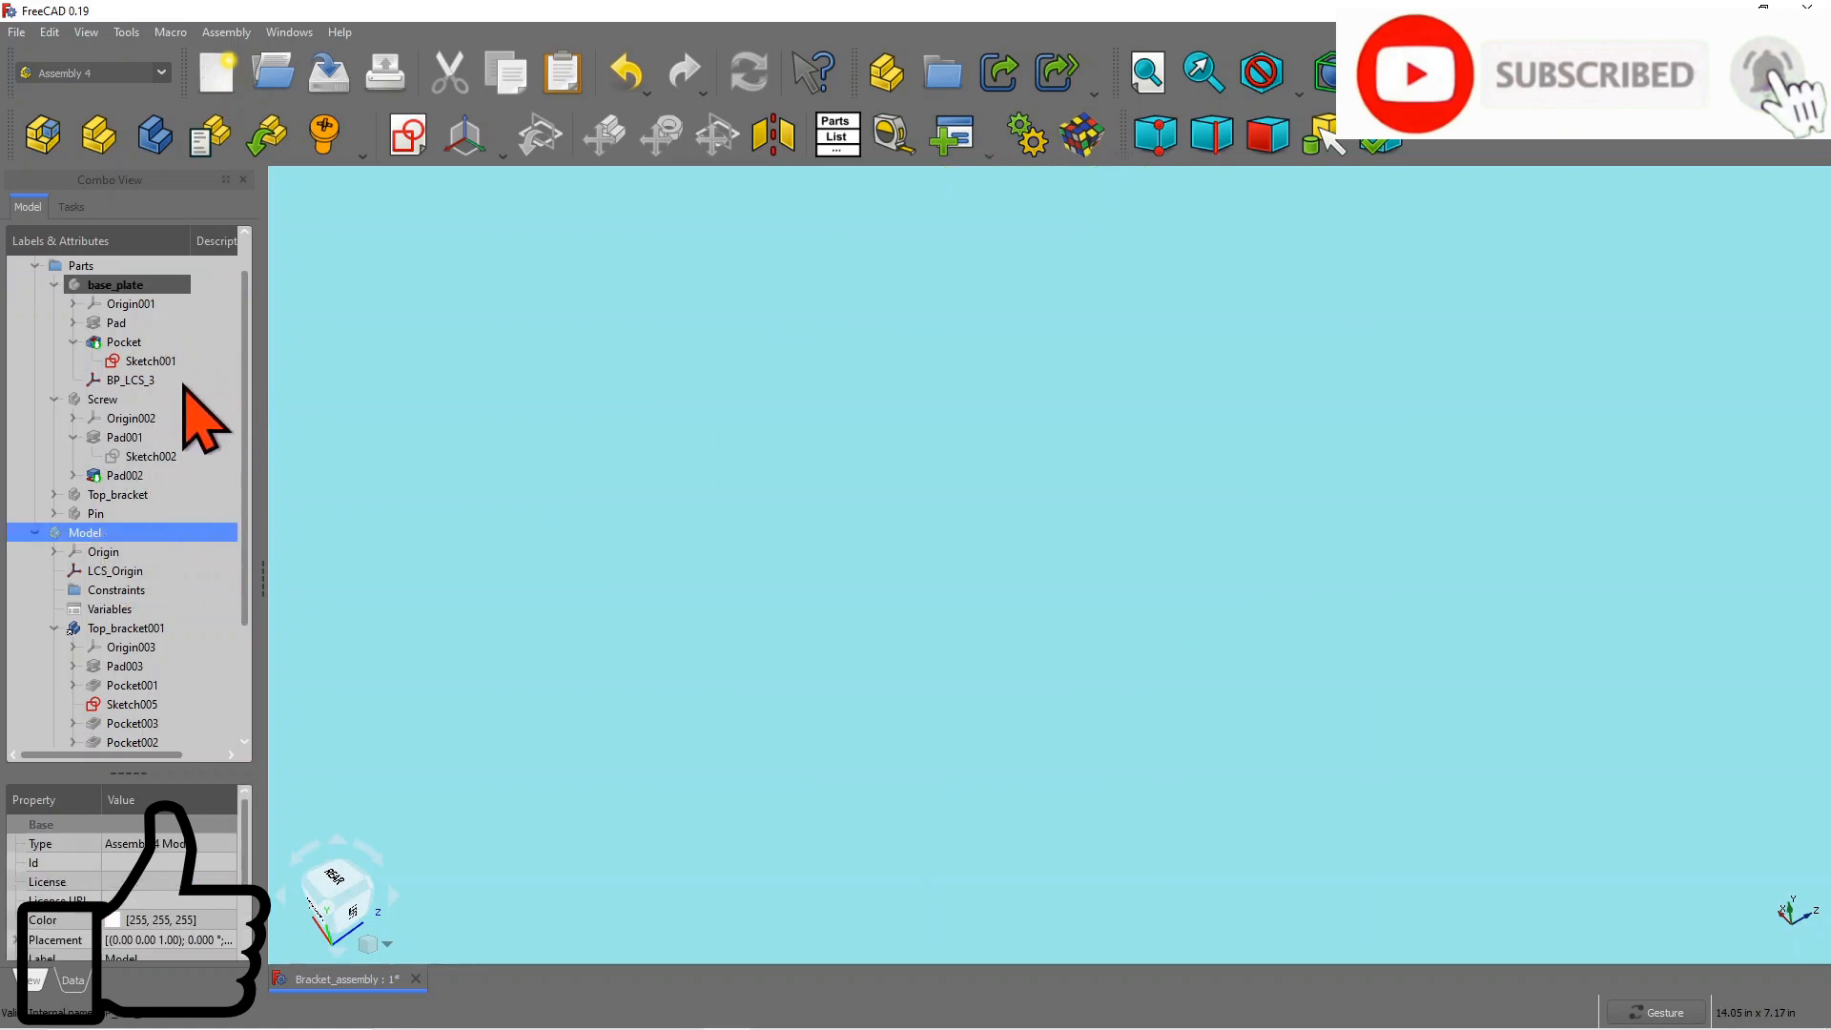
pyautogui.click(119, 496)
pyautogui.press('space')
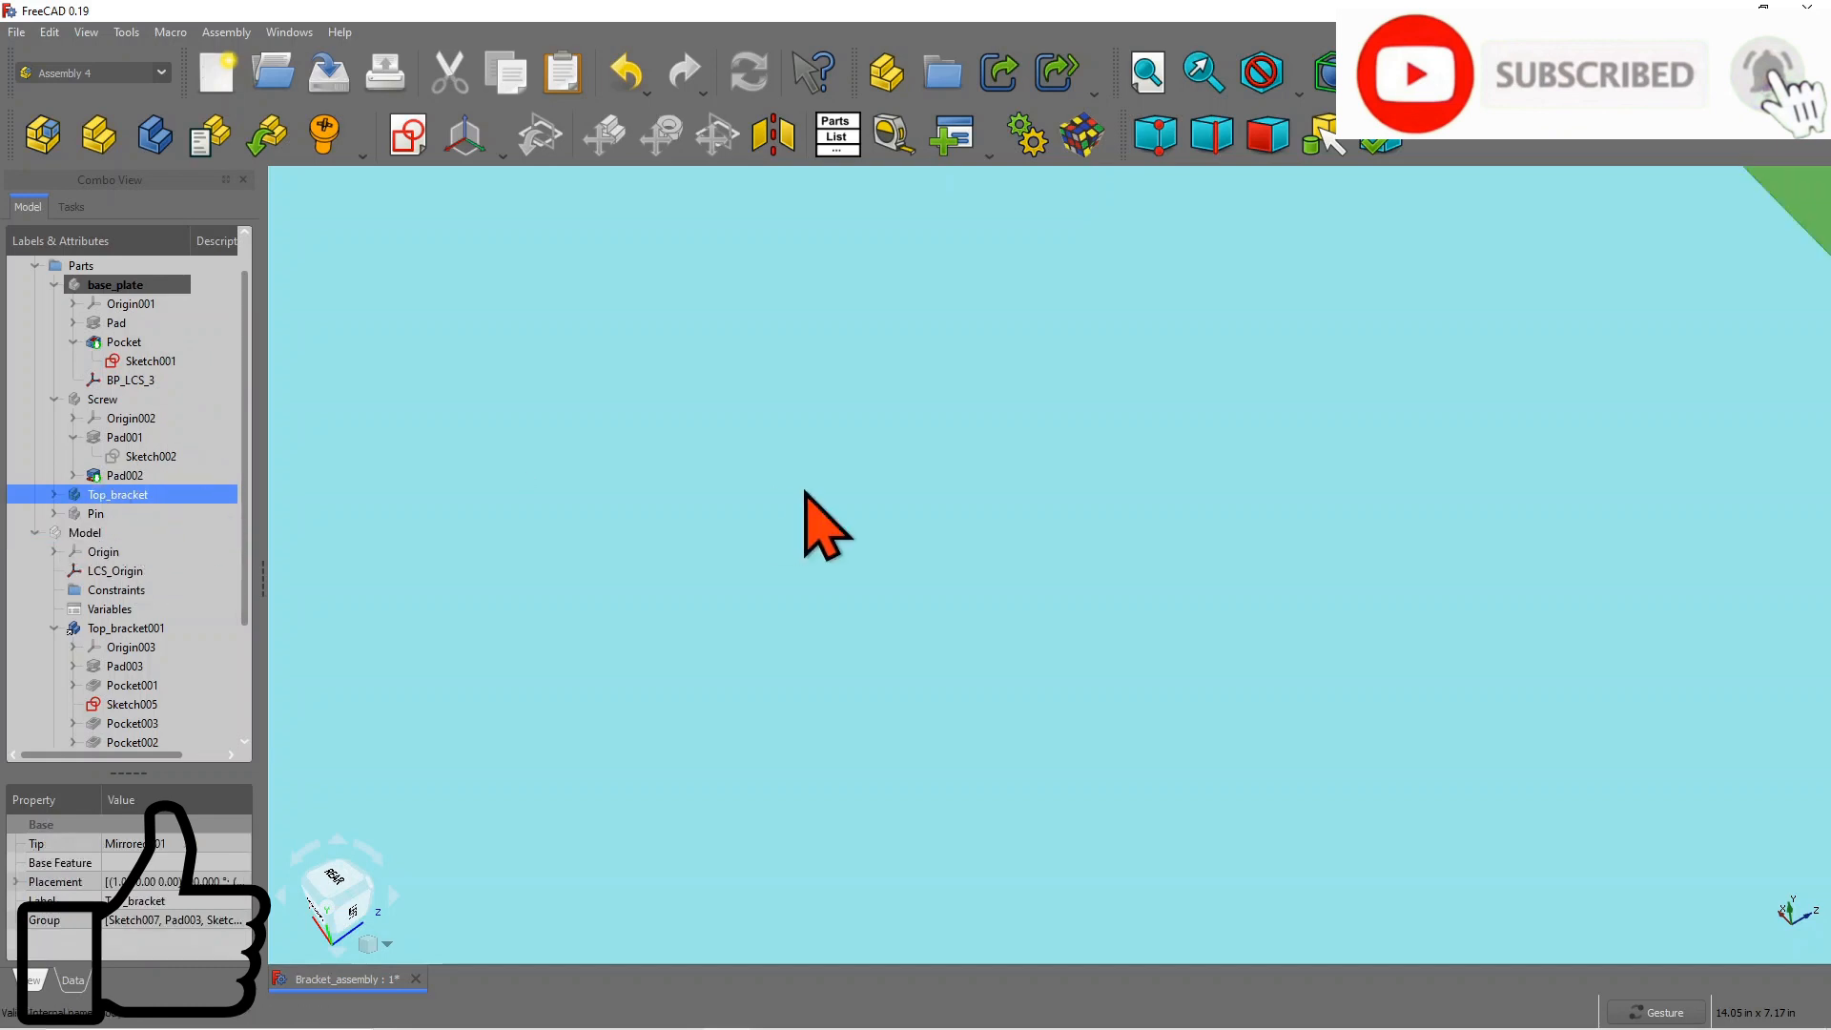
pyautogui.scroll(-7, 807, 493)
pyautogui.click(892, 494)
pyautogui.moveTo(1314, 362); pyautogui.dragTo(1428, 420)
pyautogui.scroll(6, 1047, 319)
pyautogui.moveTo(1209, 445); pyautogui.dragTo(1246, 381)
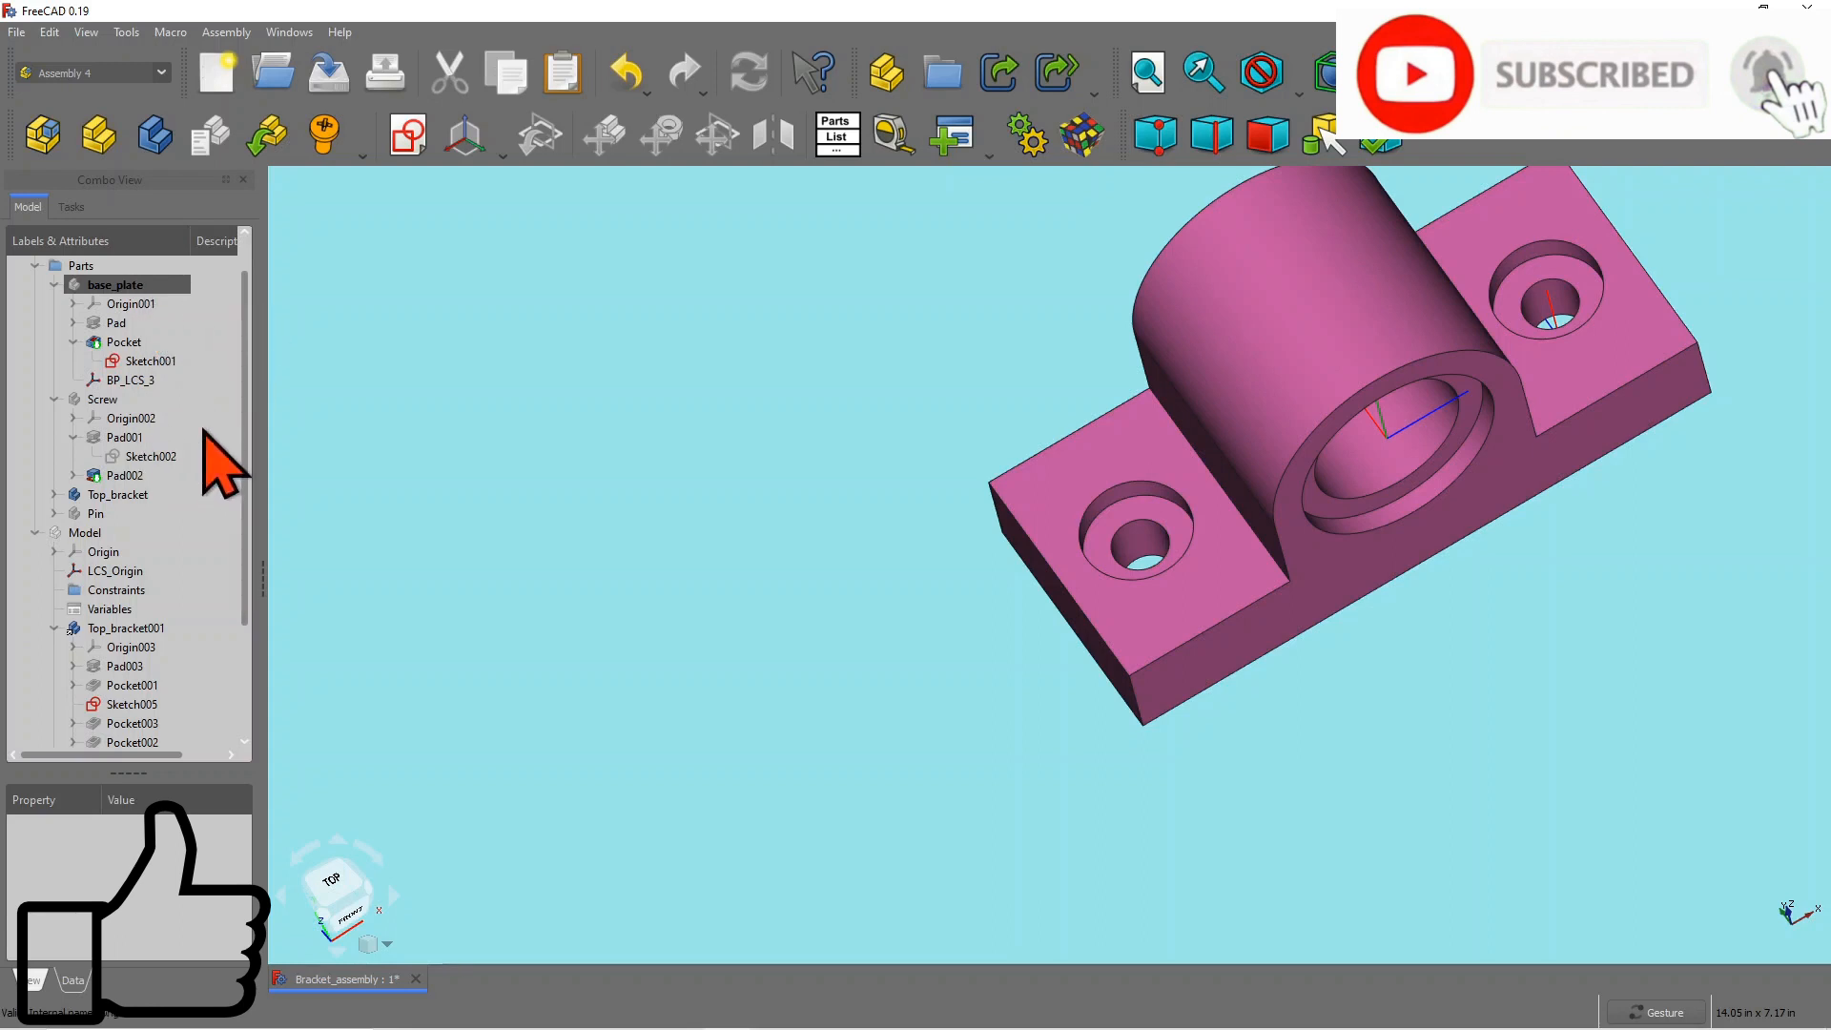
# Step: Activate the Top_bracket body for editing and return to the Assembly 4 workbench
pyautogui.click(54, 495)
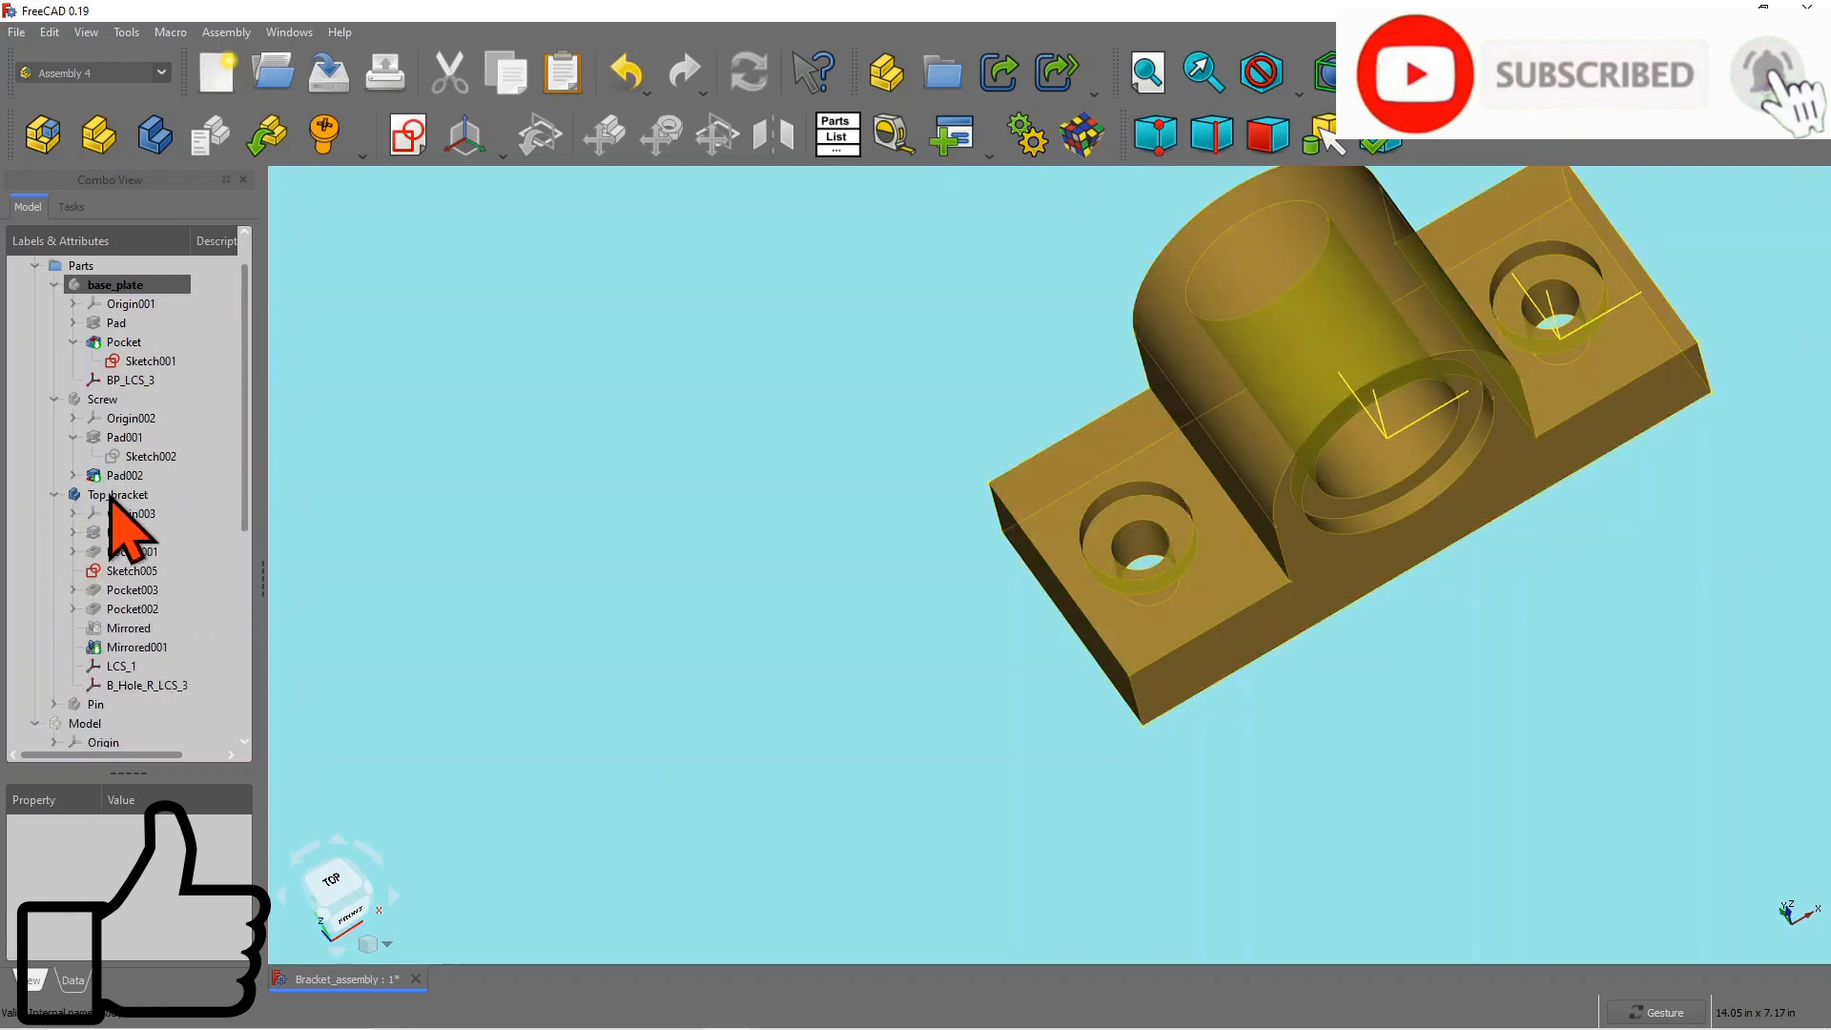
pyautogui.click(113, 494)
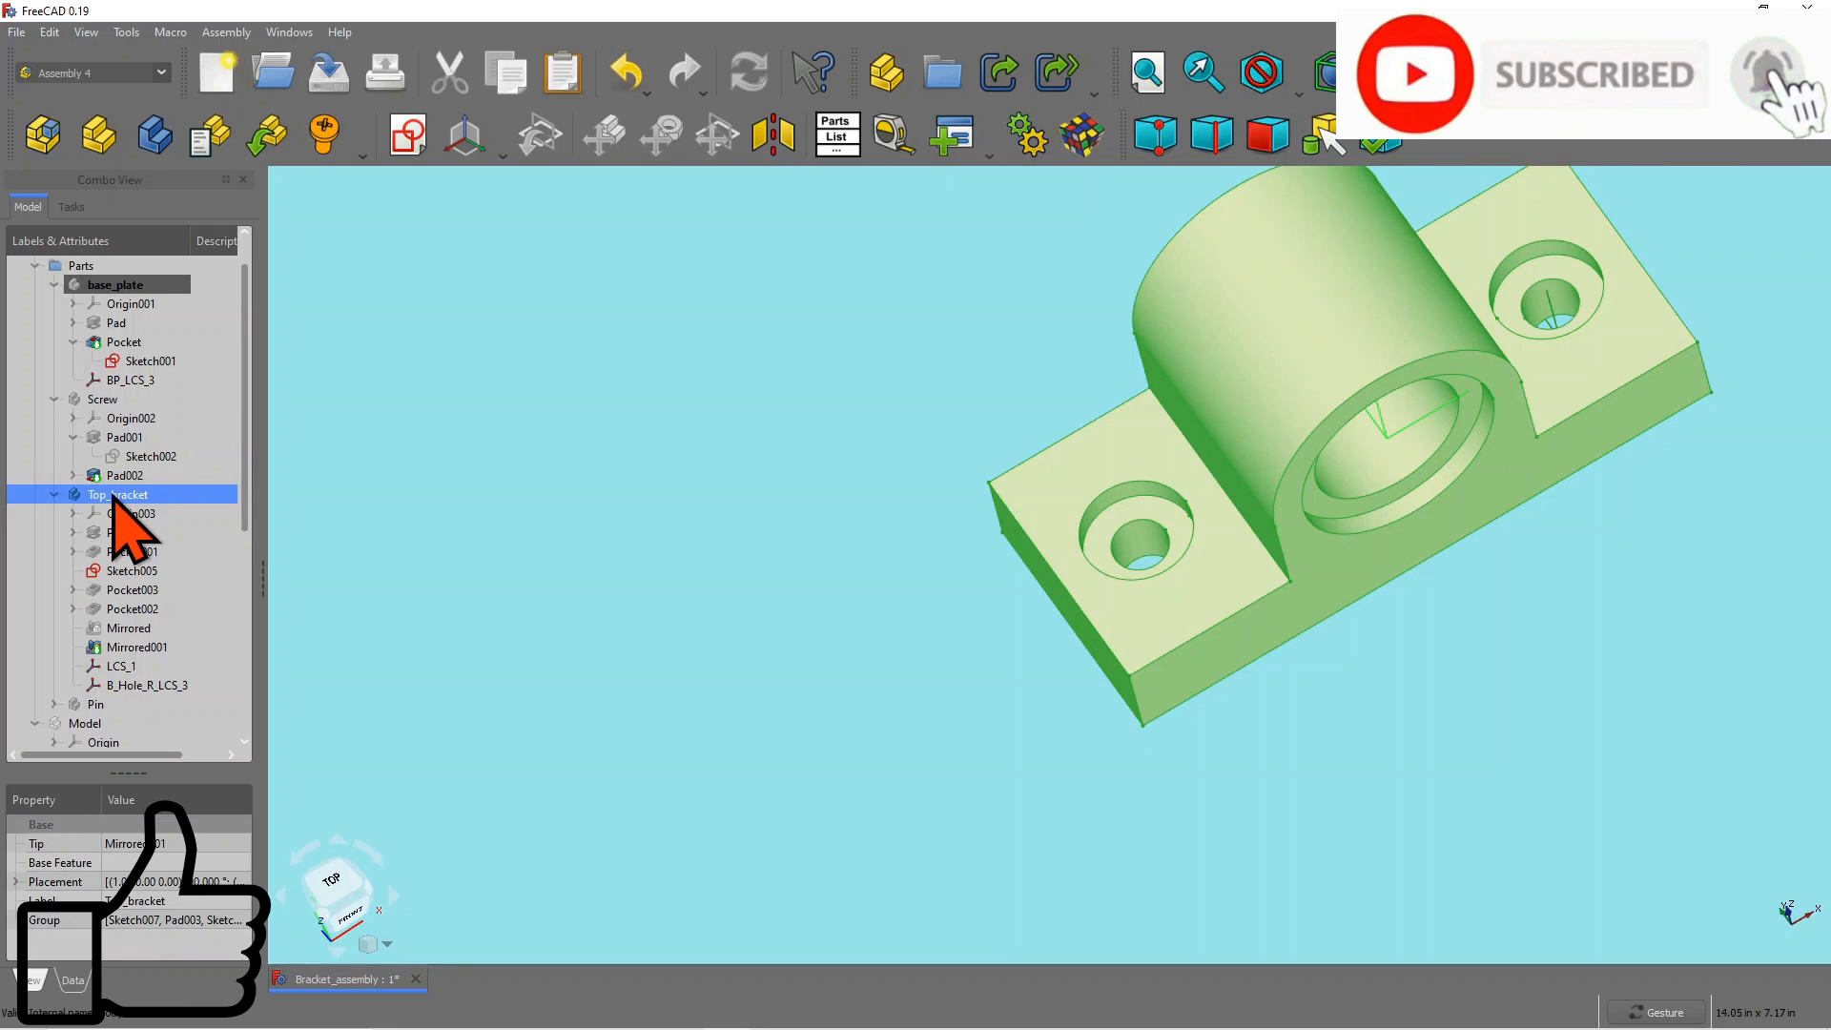
pyautogui.doubleClick(112, 494)
pyautogui.click(28, 207)
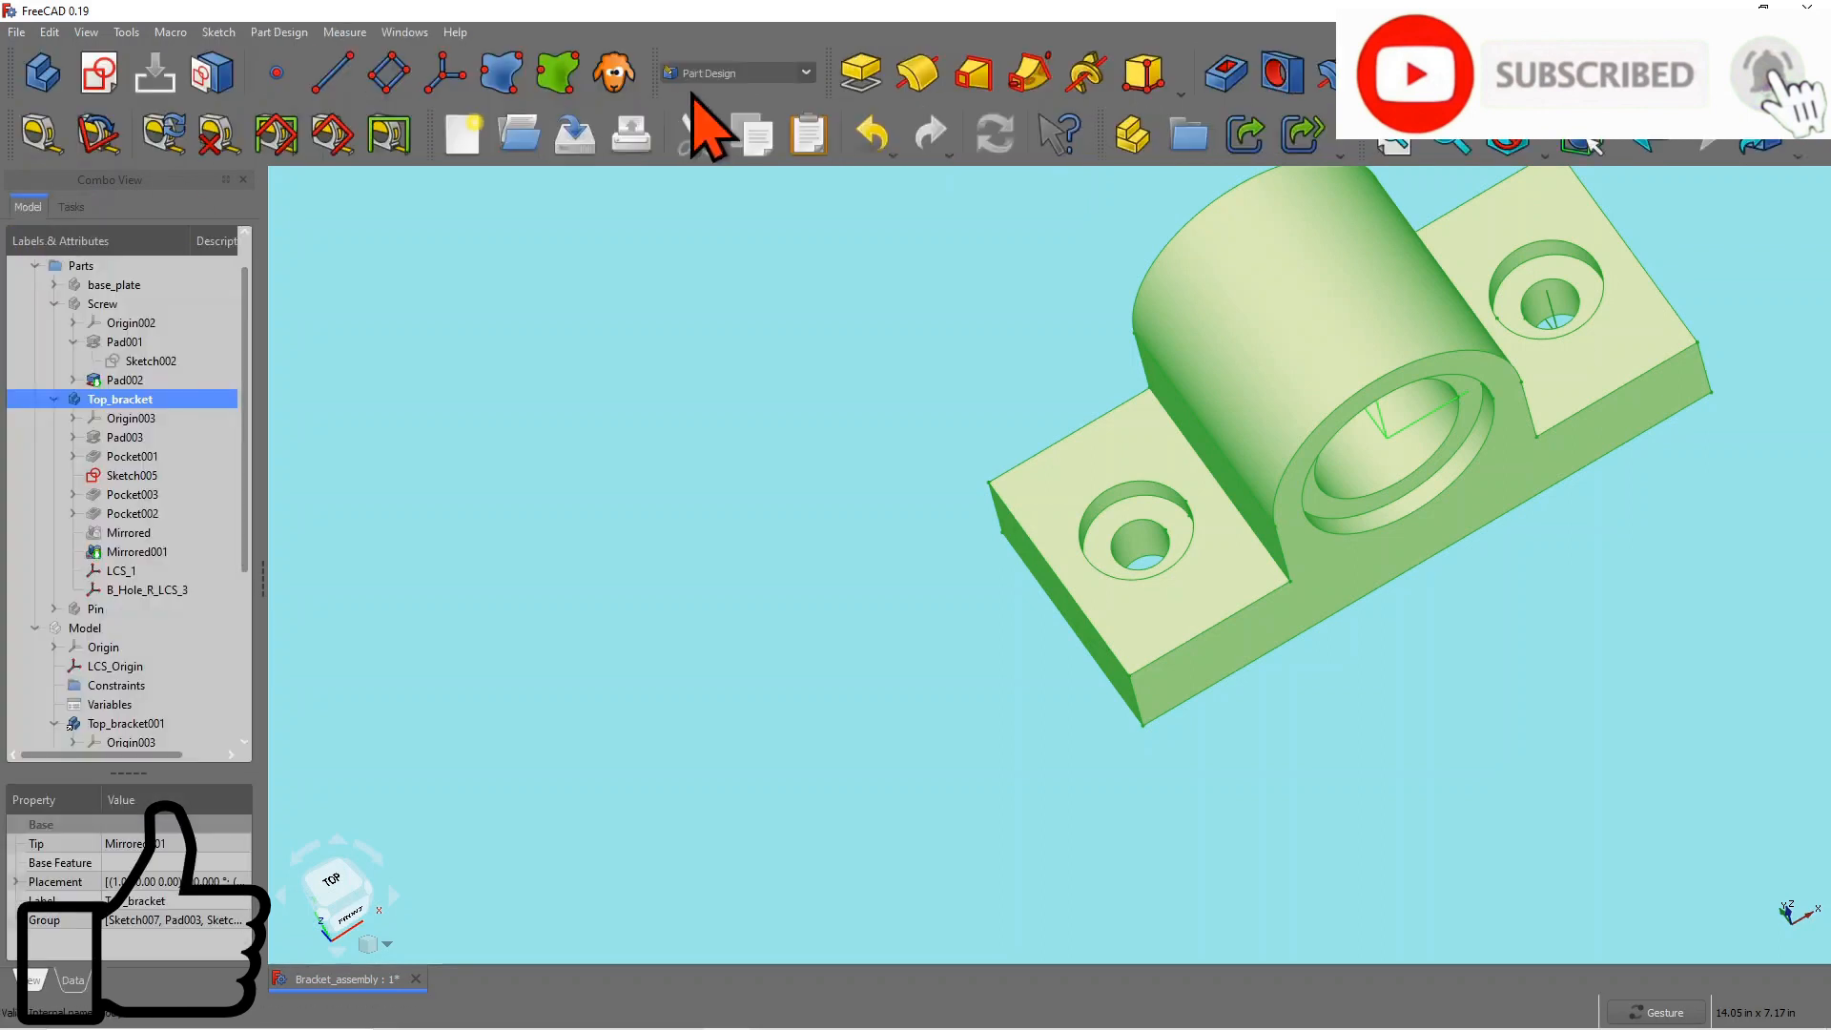
pyautogui.click(807, 73)
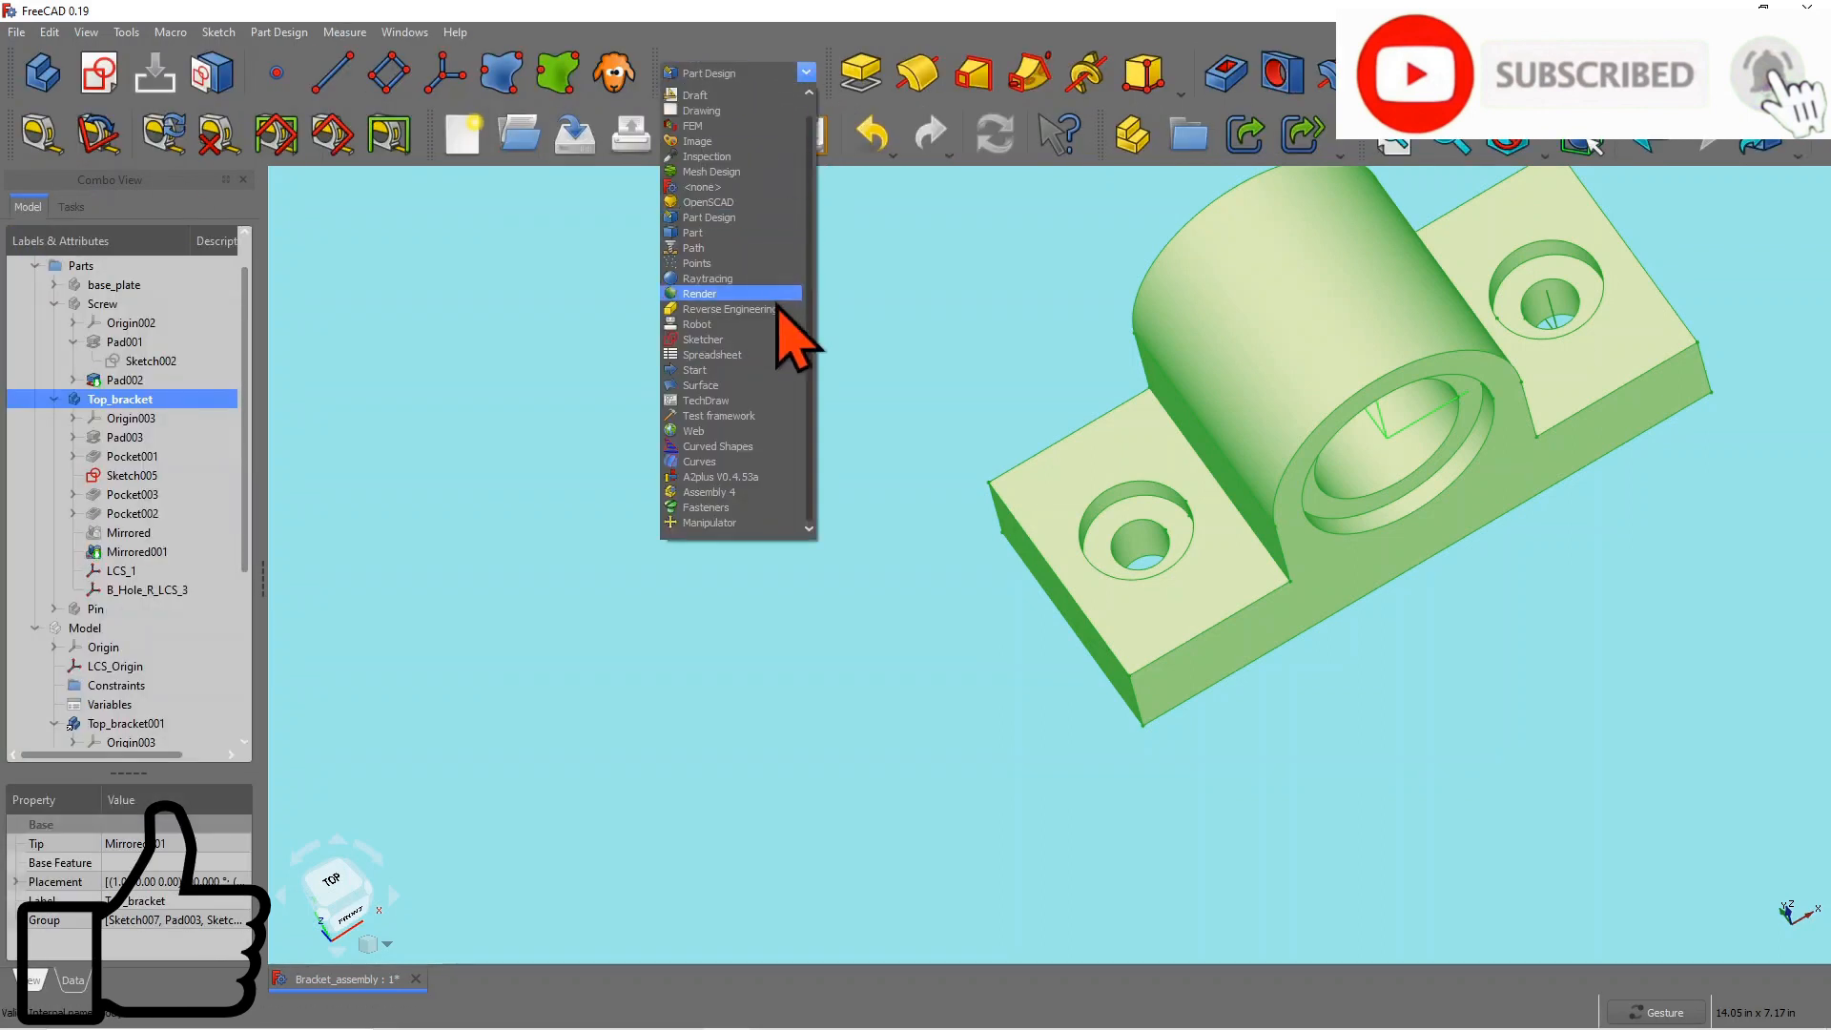
pyautogui.click(746, 493)
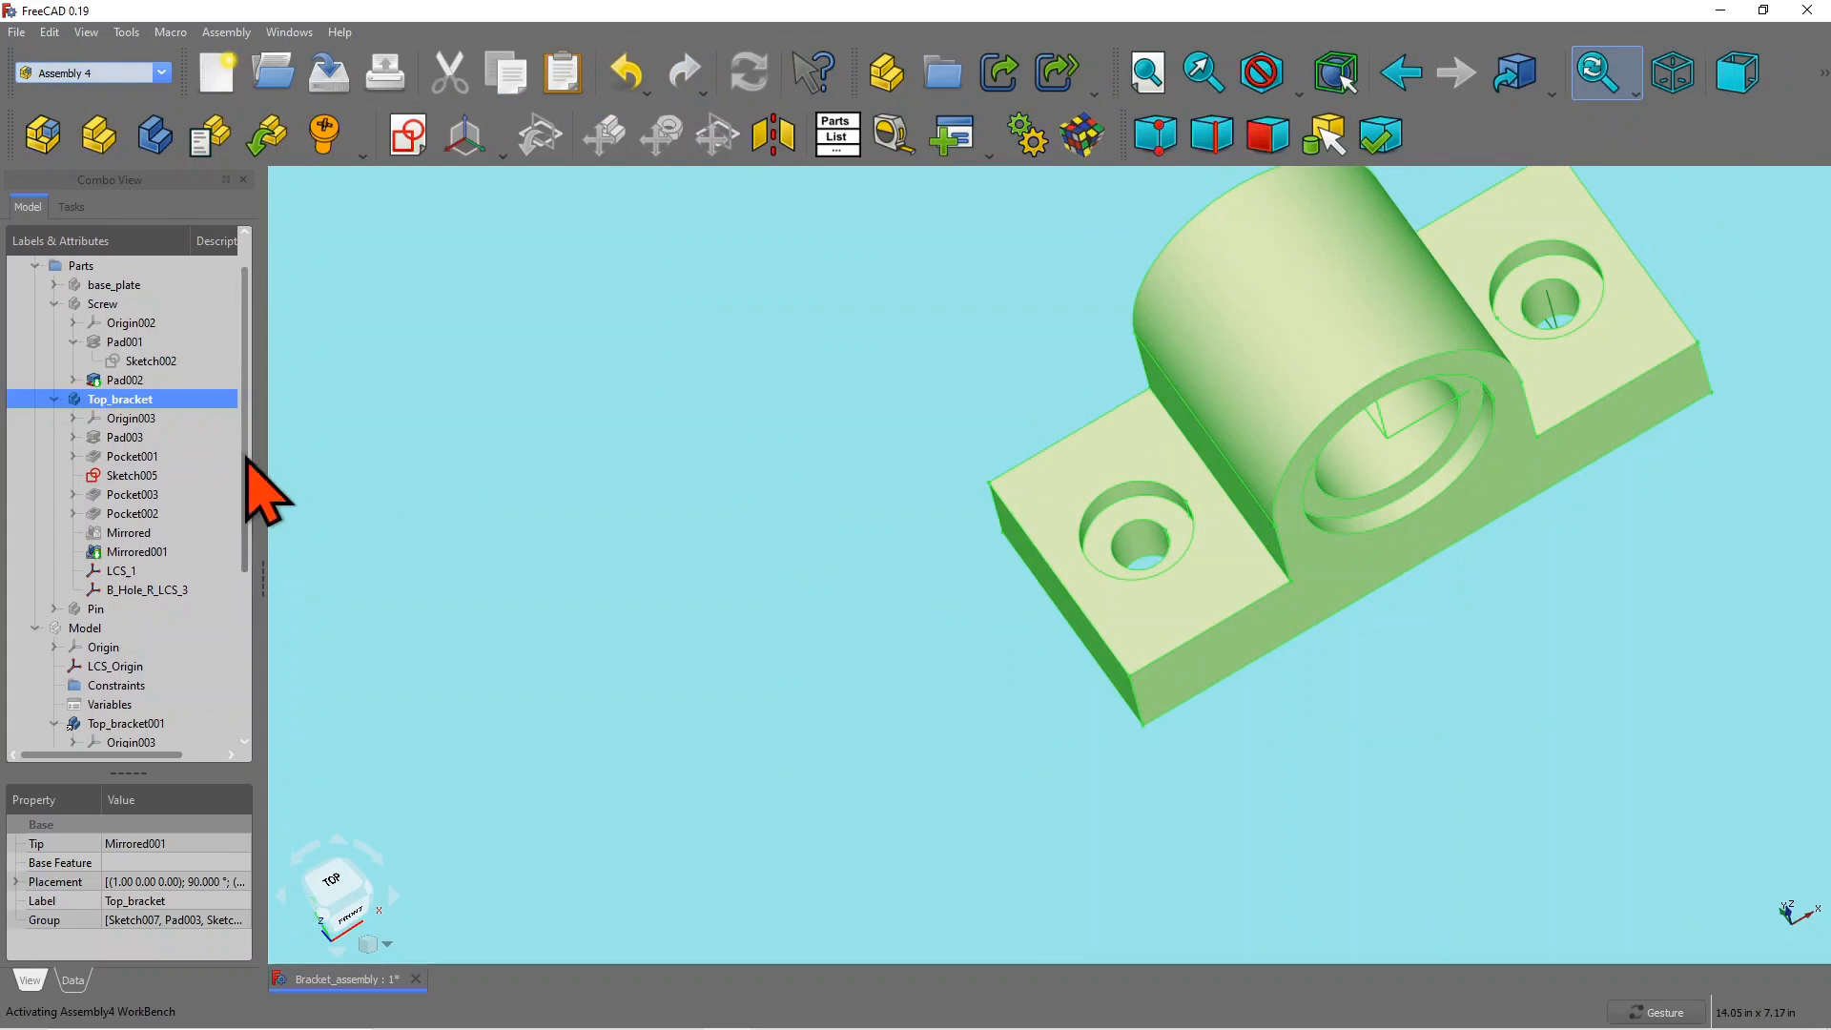
# Step: Create a local coordinate system named R_screw_LCS_3 in the Top_bracket body
pyautogui.scroll(-3, 677, 372)
pyautogui.scroll(2, 1231, 286)
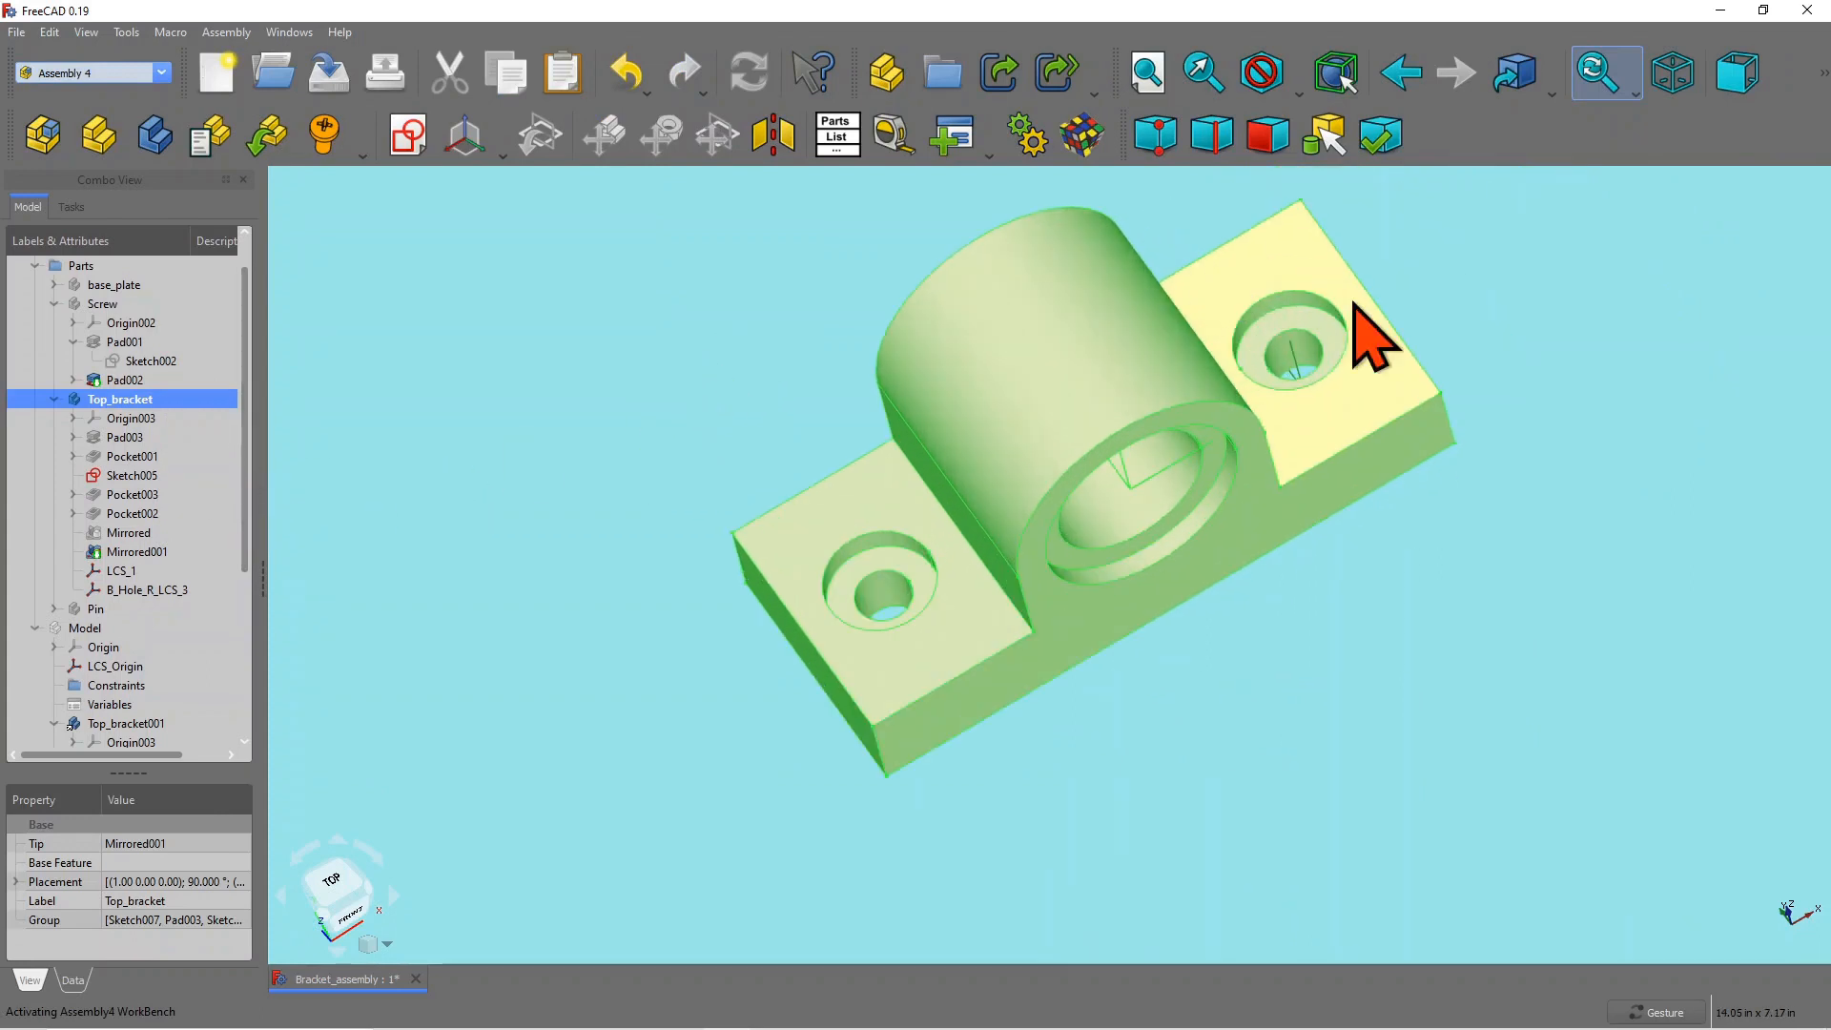
pyautogui.moveTo(1468, 325); pyautogui.dragTo(1564, 358)
pyautogui.scroll(2, 1150, 266)
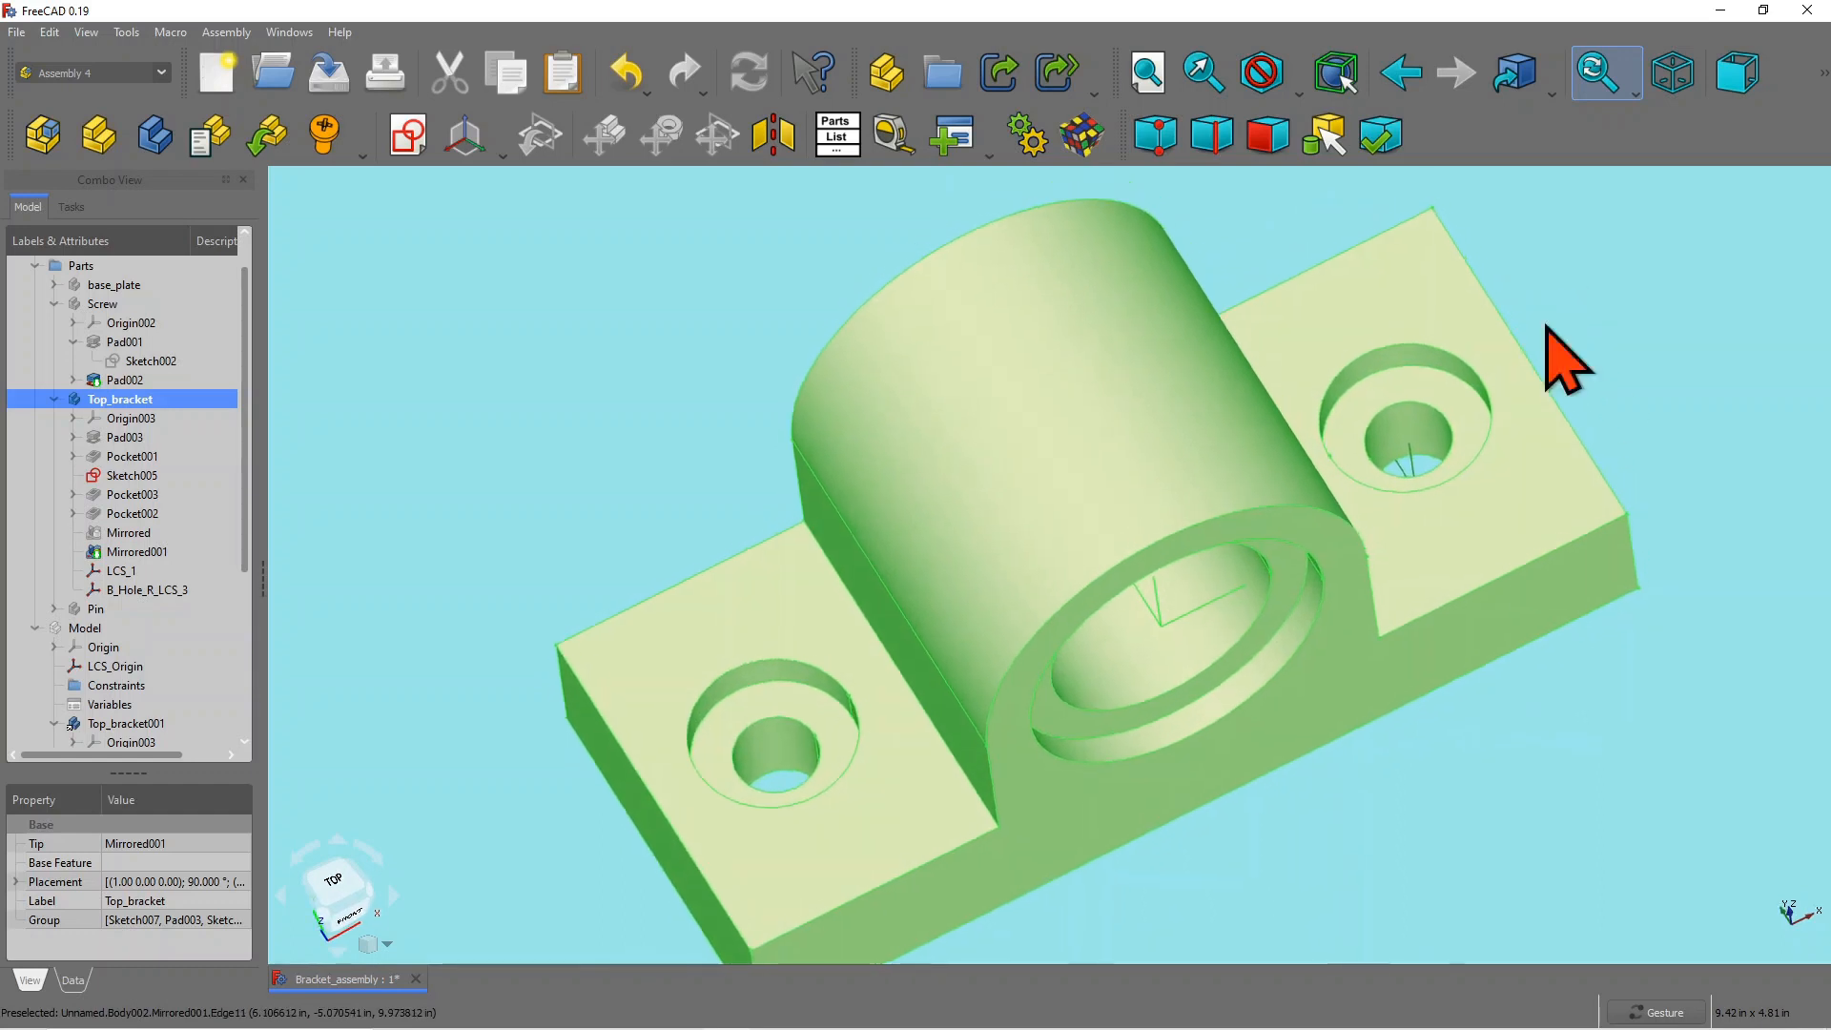
pyautogui.click(503, 153)
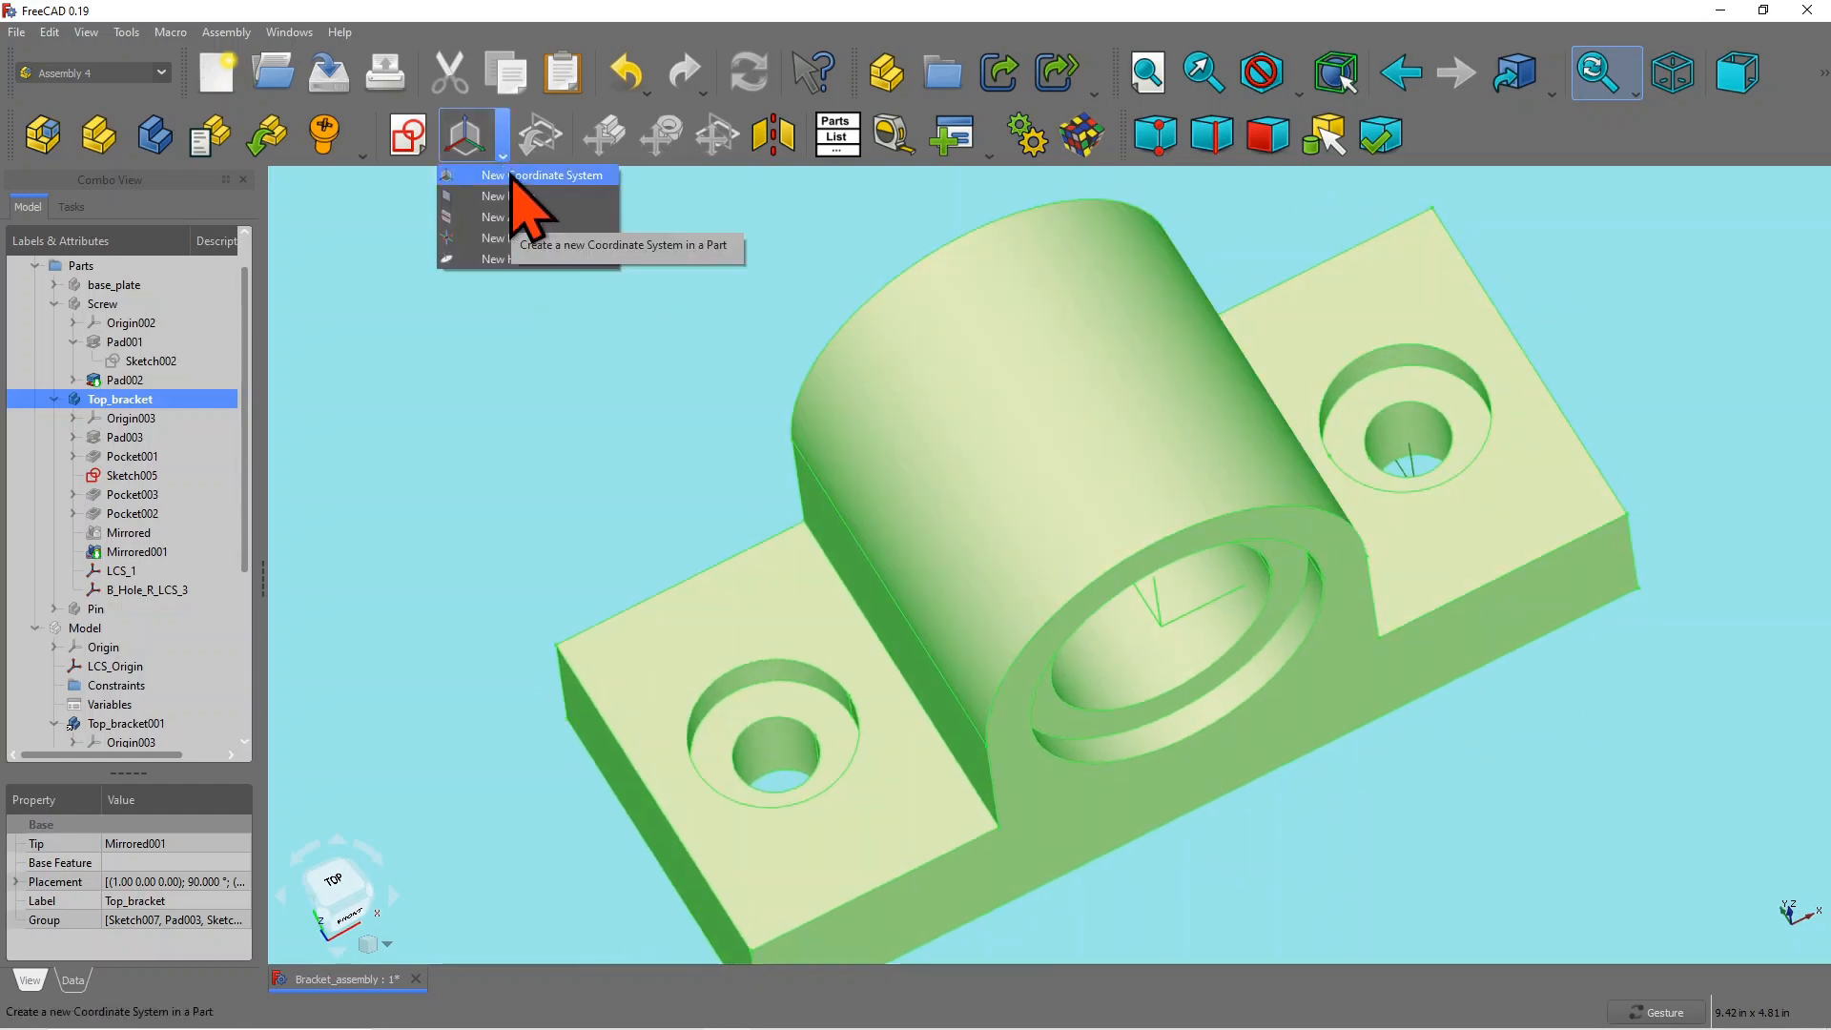
pyautogui.click(520, 177)
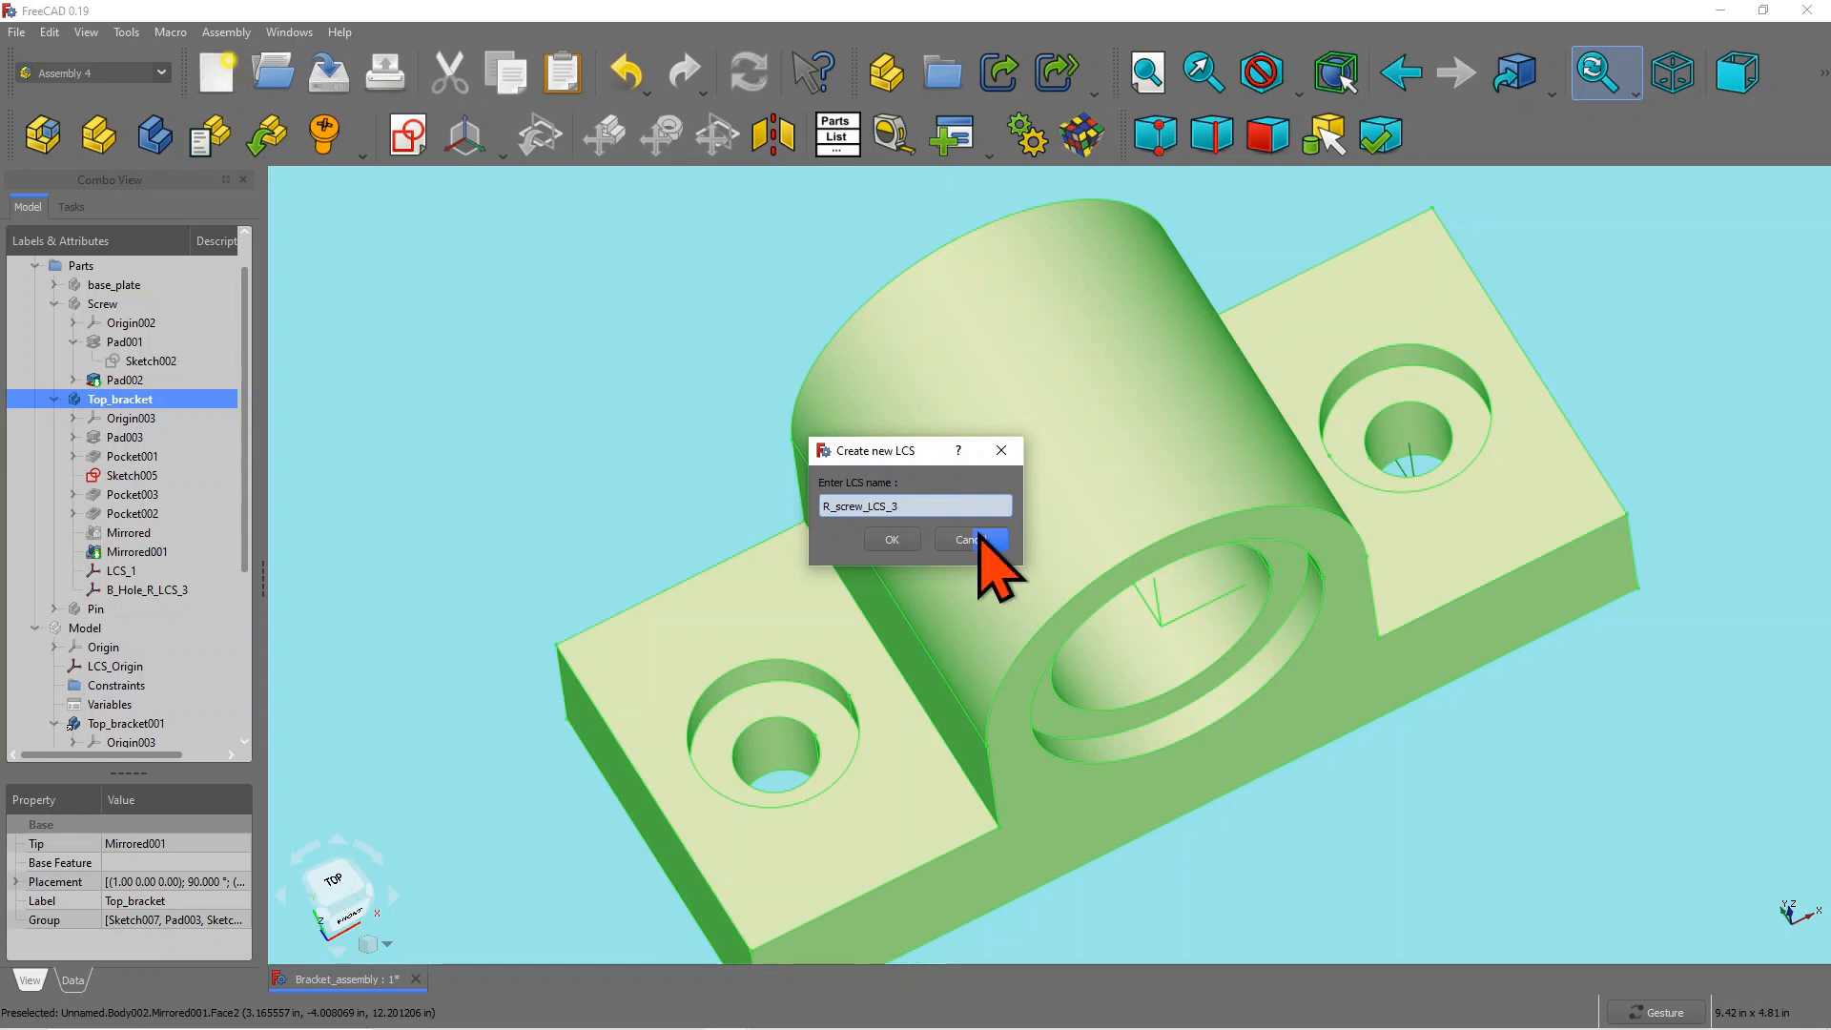
pyautogui.click(892, 539)
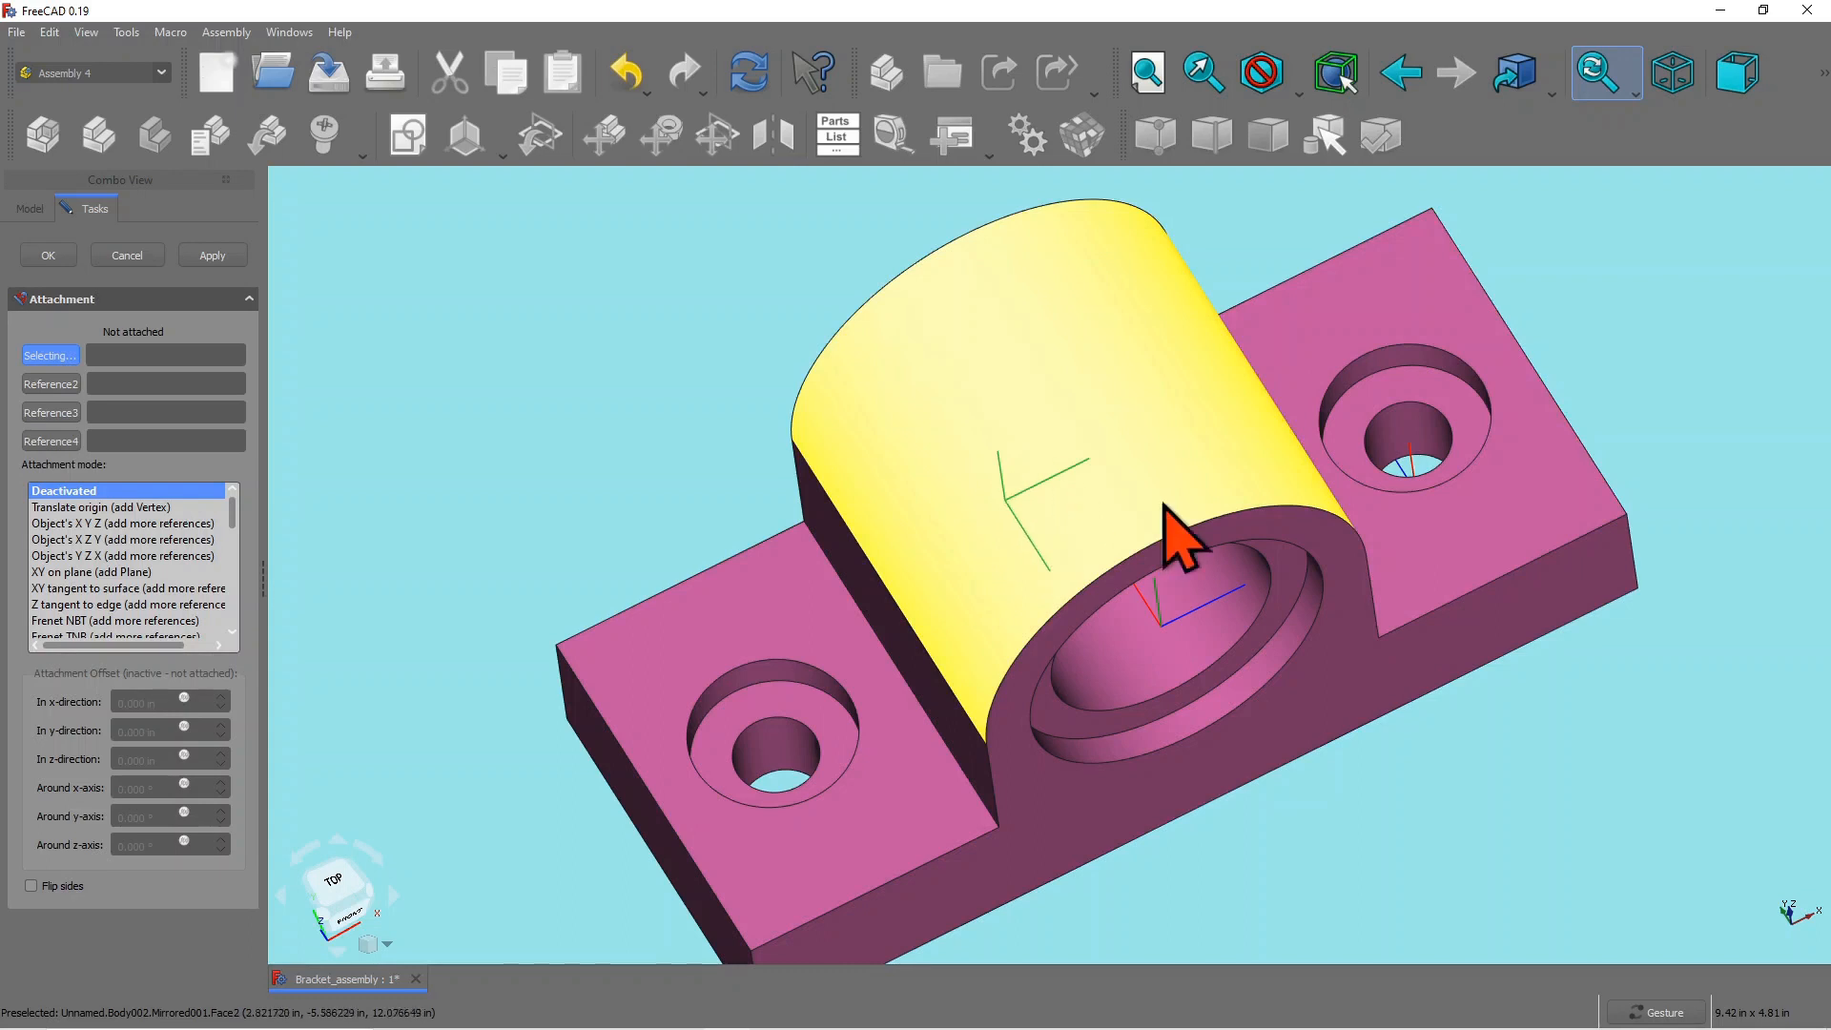
# Step: Attach R_screw_LCS_3 to the right screw hole's inner circular edge at the counterbore floor using Inertial CS, rotated -90° around y
pyautogui.click(1443, 410)
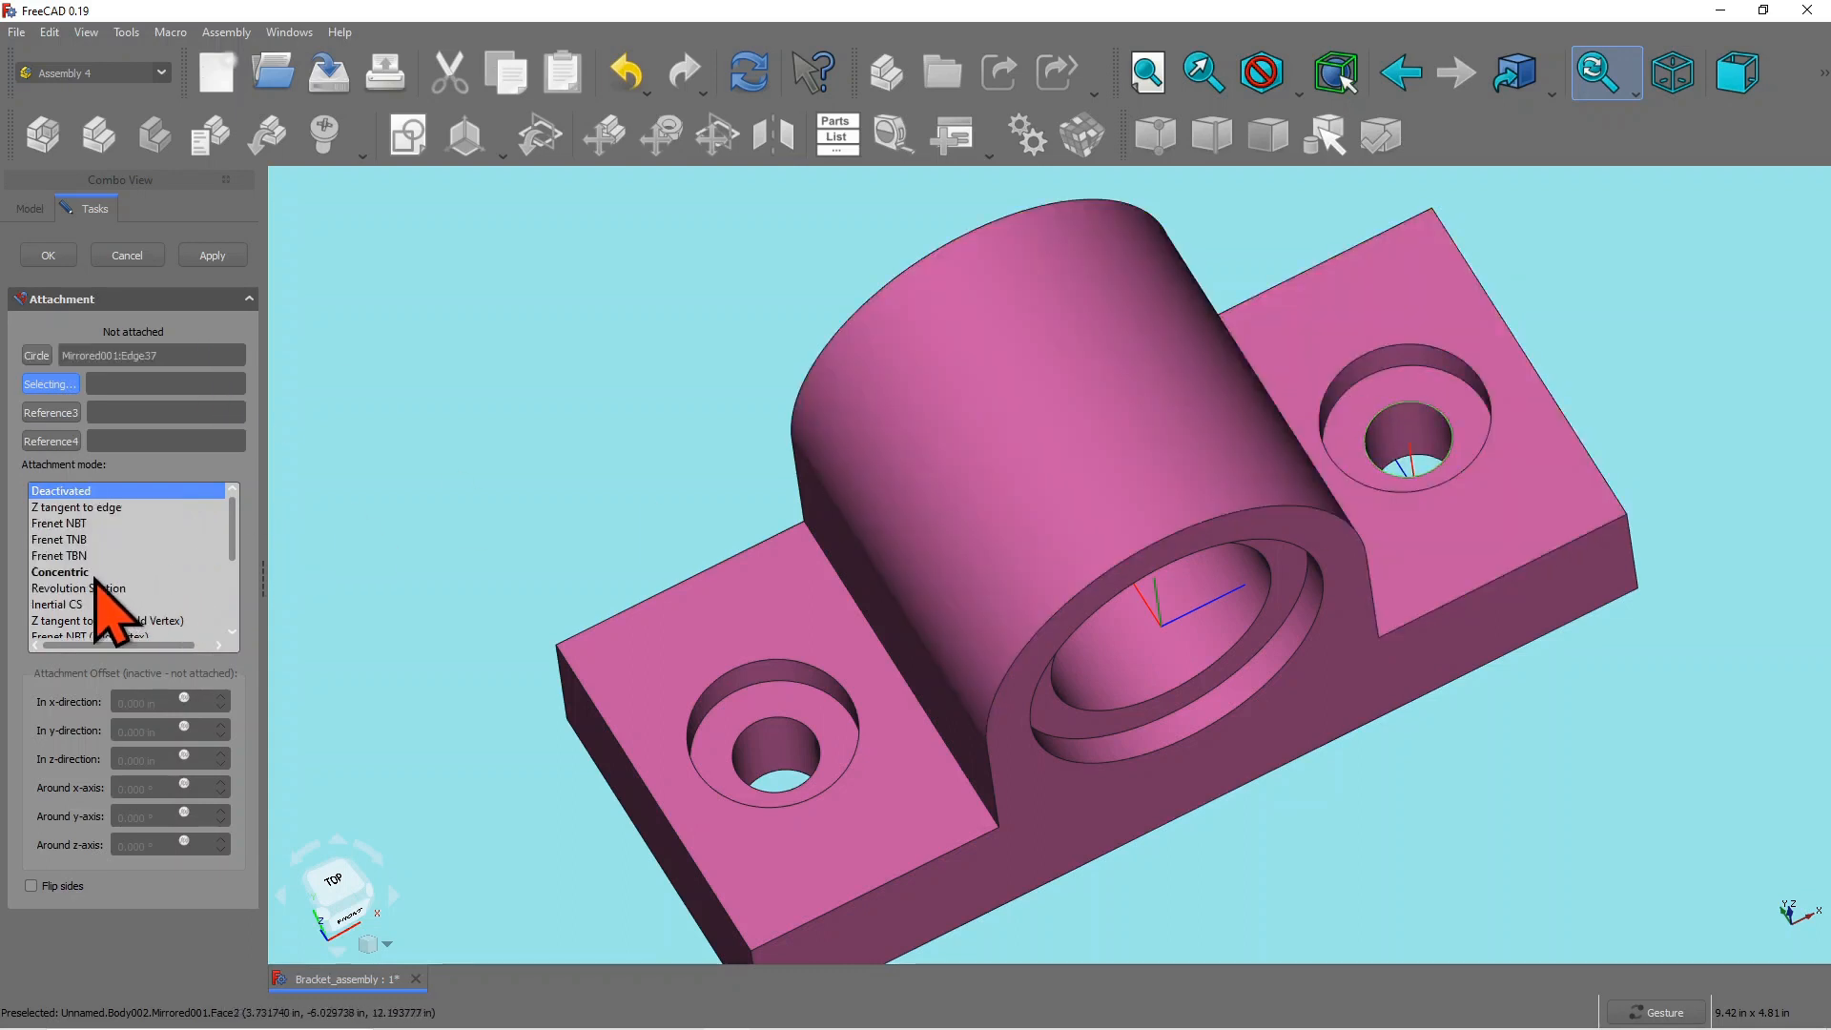
pyautogui.click(79, 605)
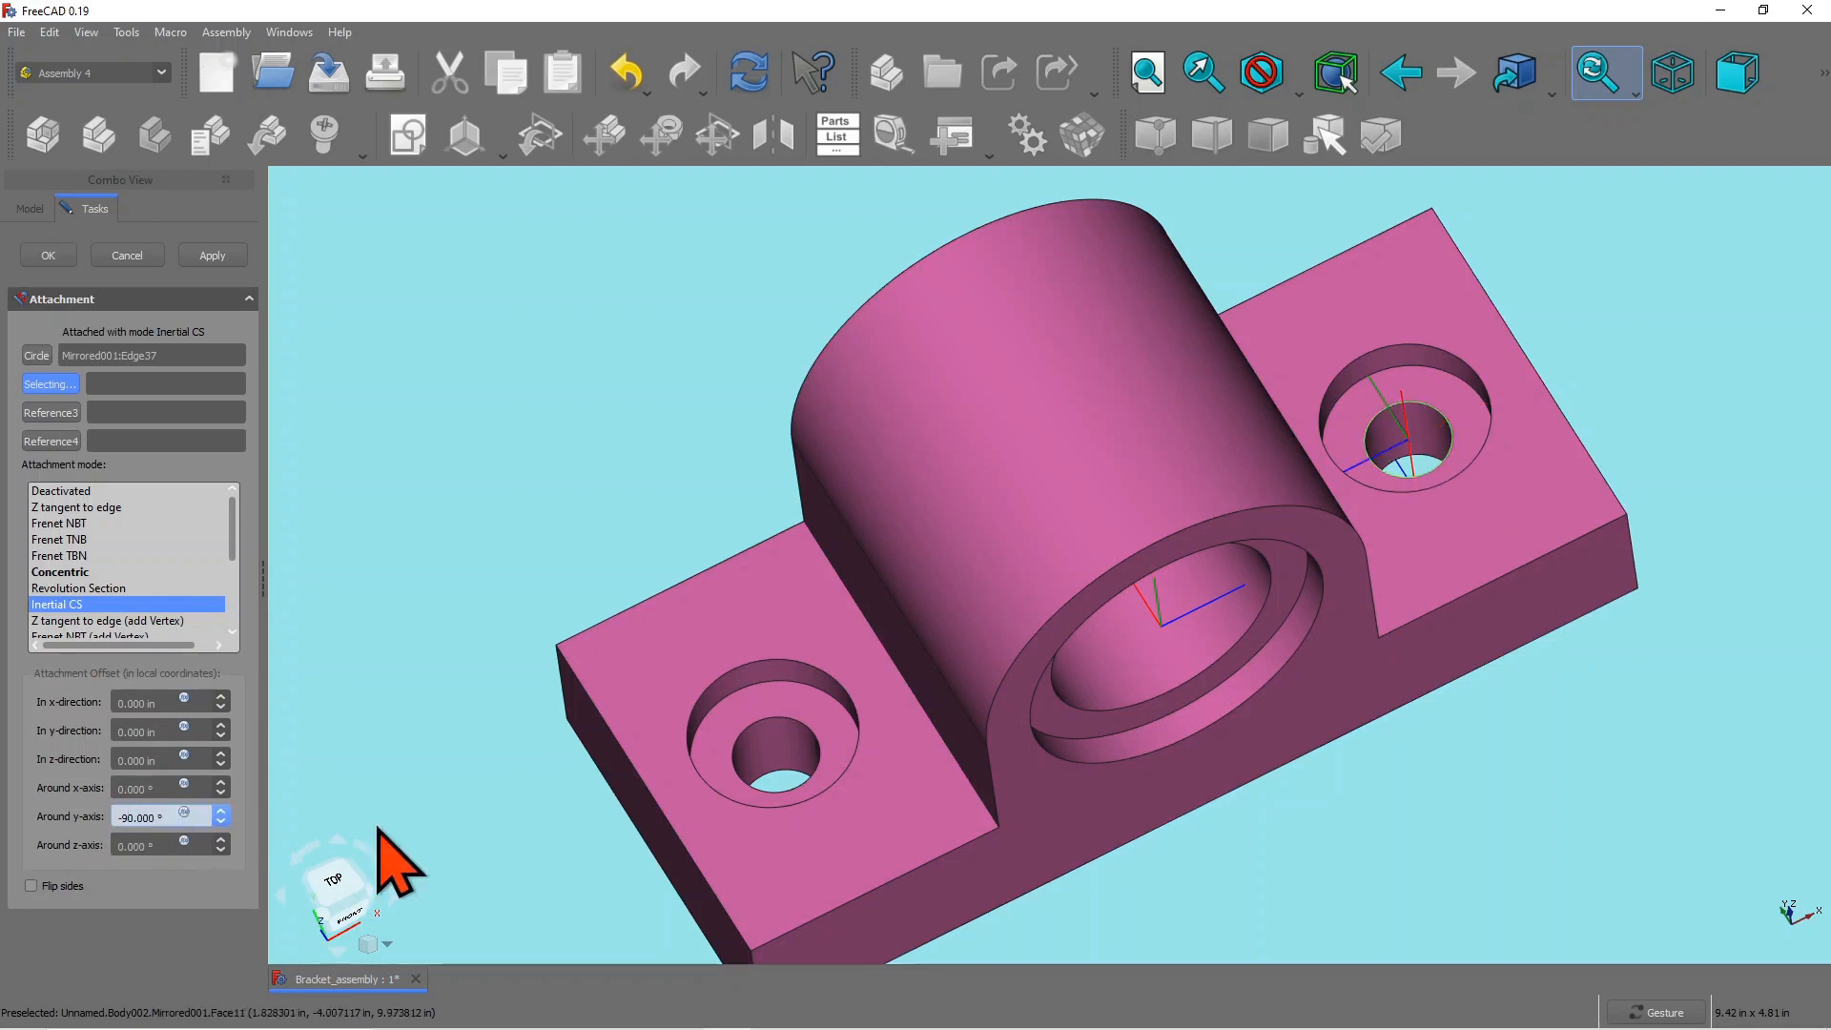
pyautogui.moveTo(1185, 572); pyautogui.dragTo(1139, 546)
pyautogui.moveTo(1370, 458); pyautogui.dragTo(1497, 486)
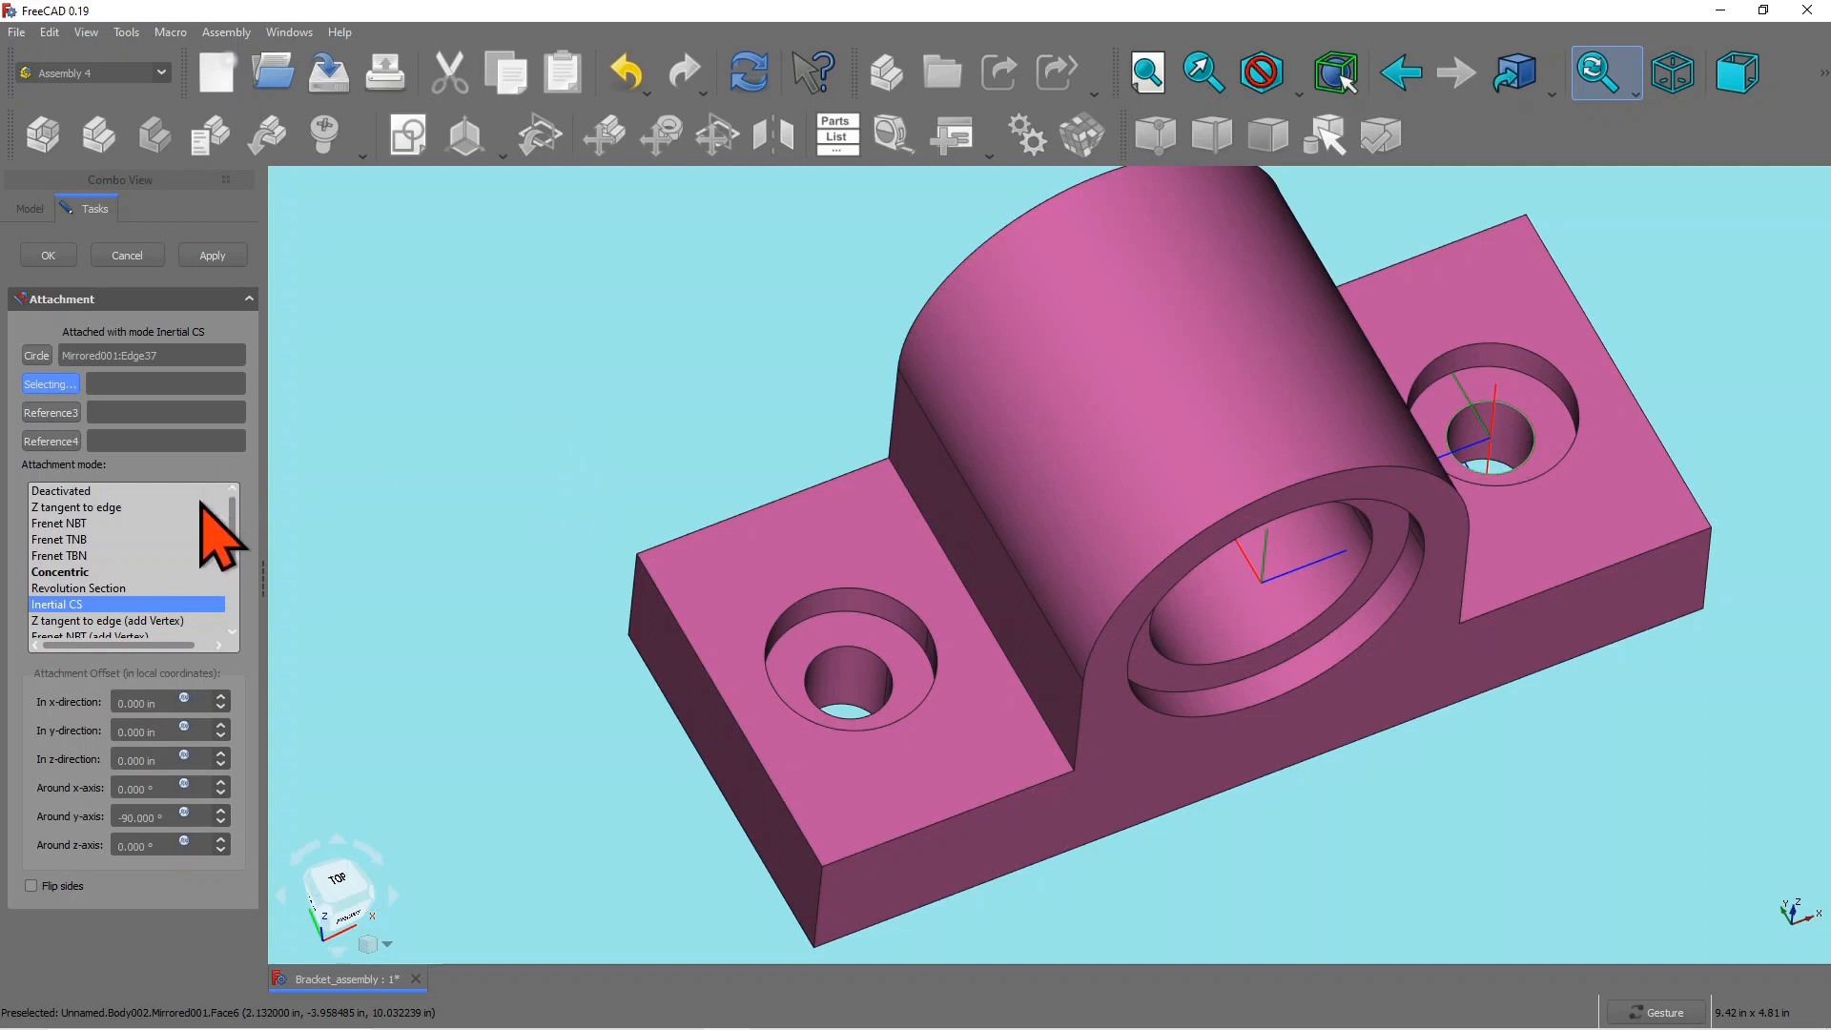
pyautogui.click(49, 255)
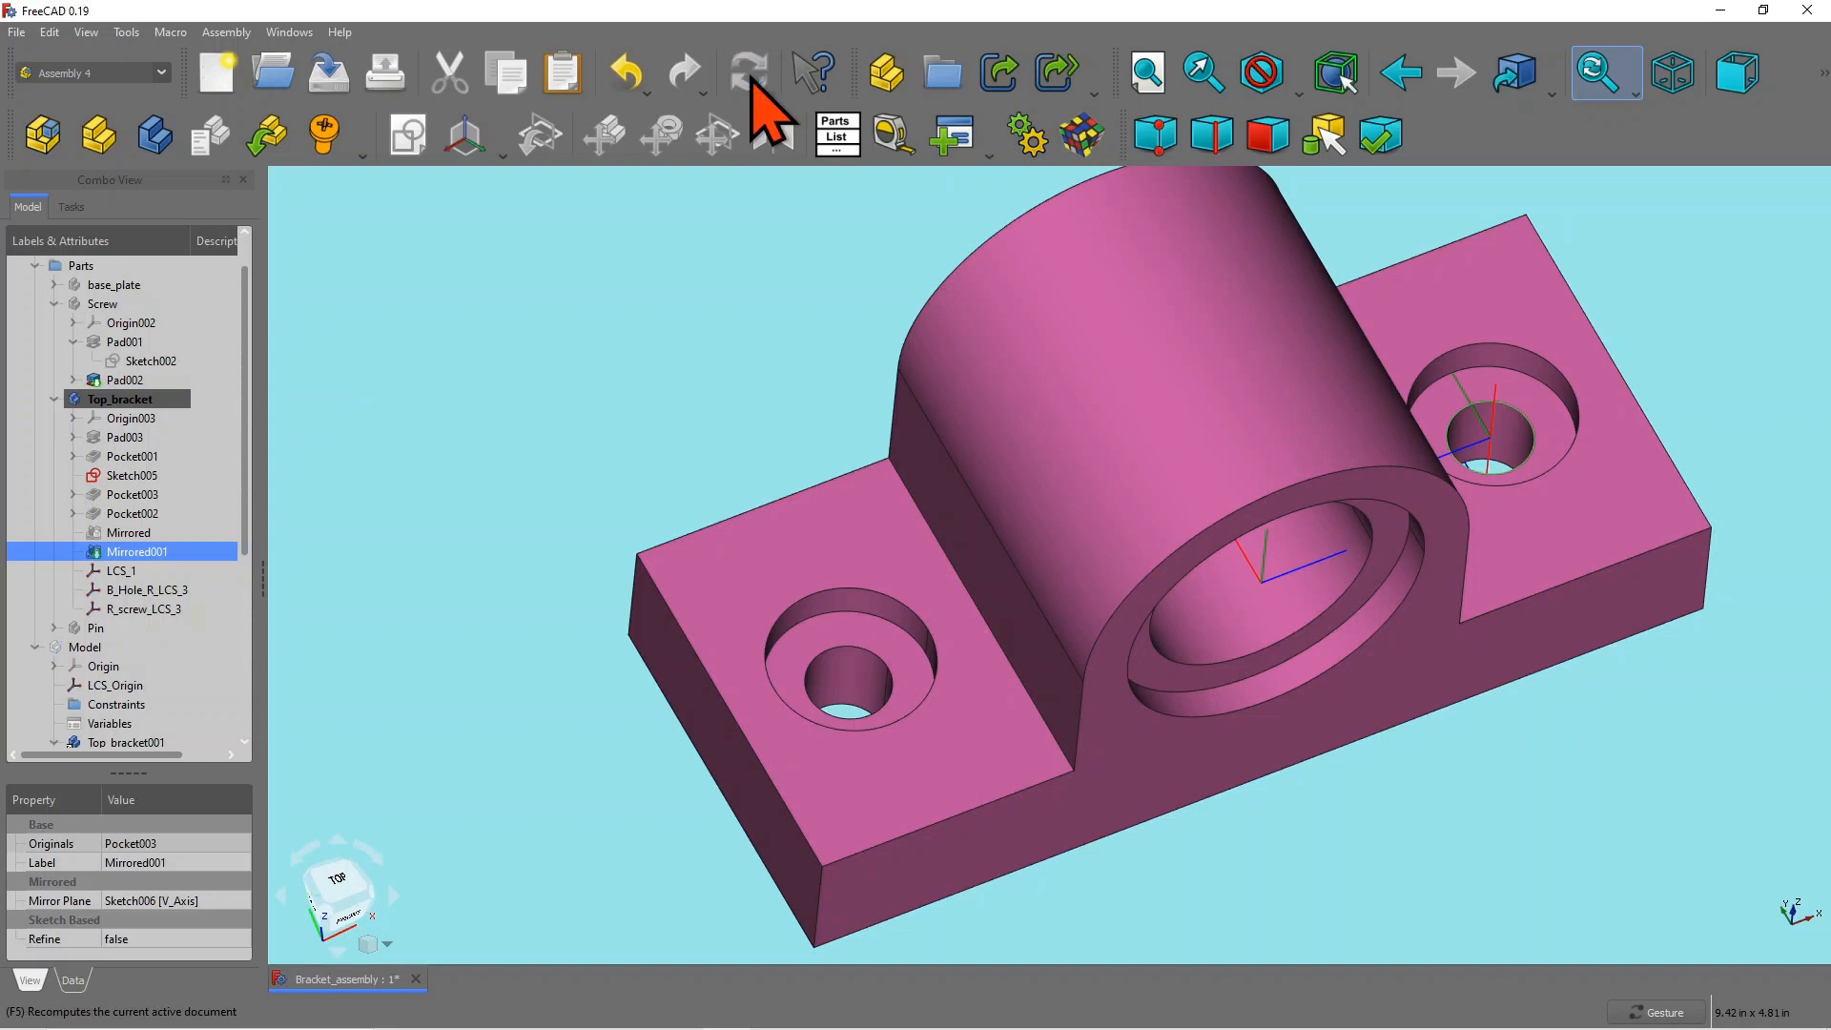
# Step: Create a local coordinate system named L_screw_LCS_3 in the Top_bracket body
pyautogui.click(150, 400)
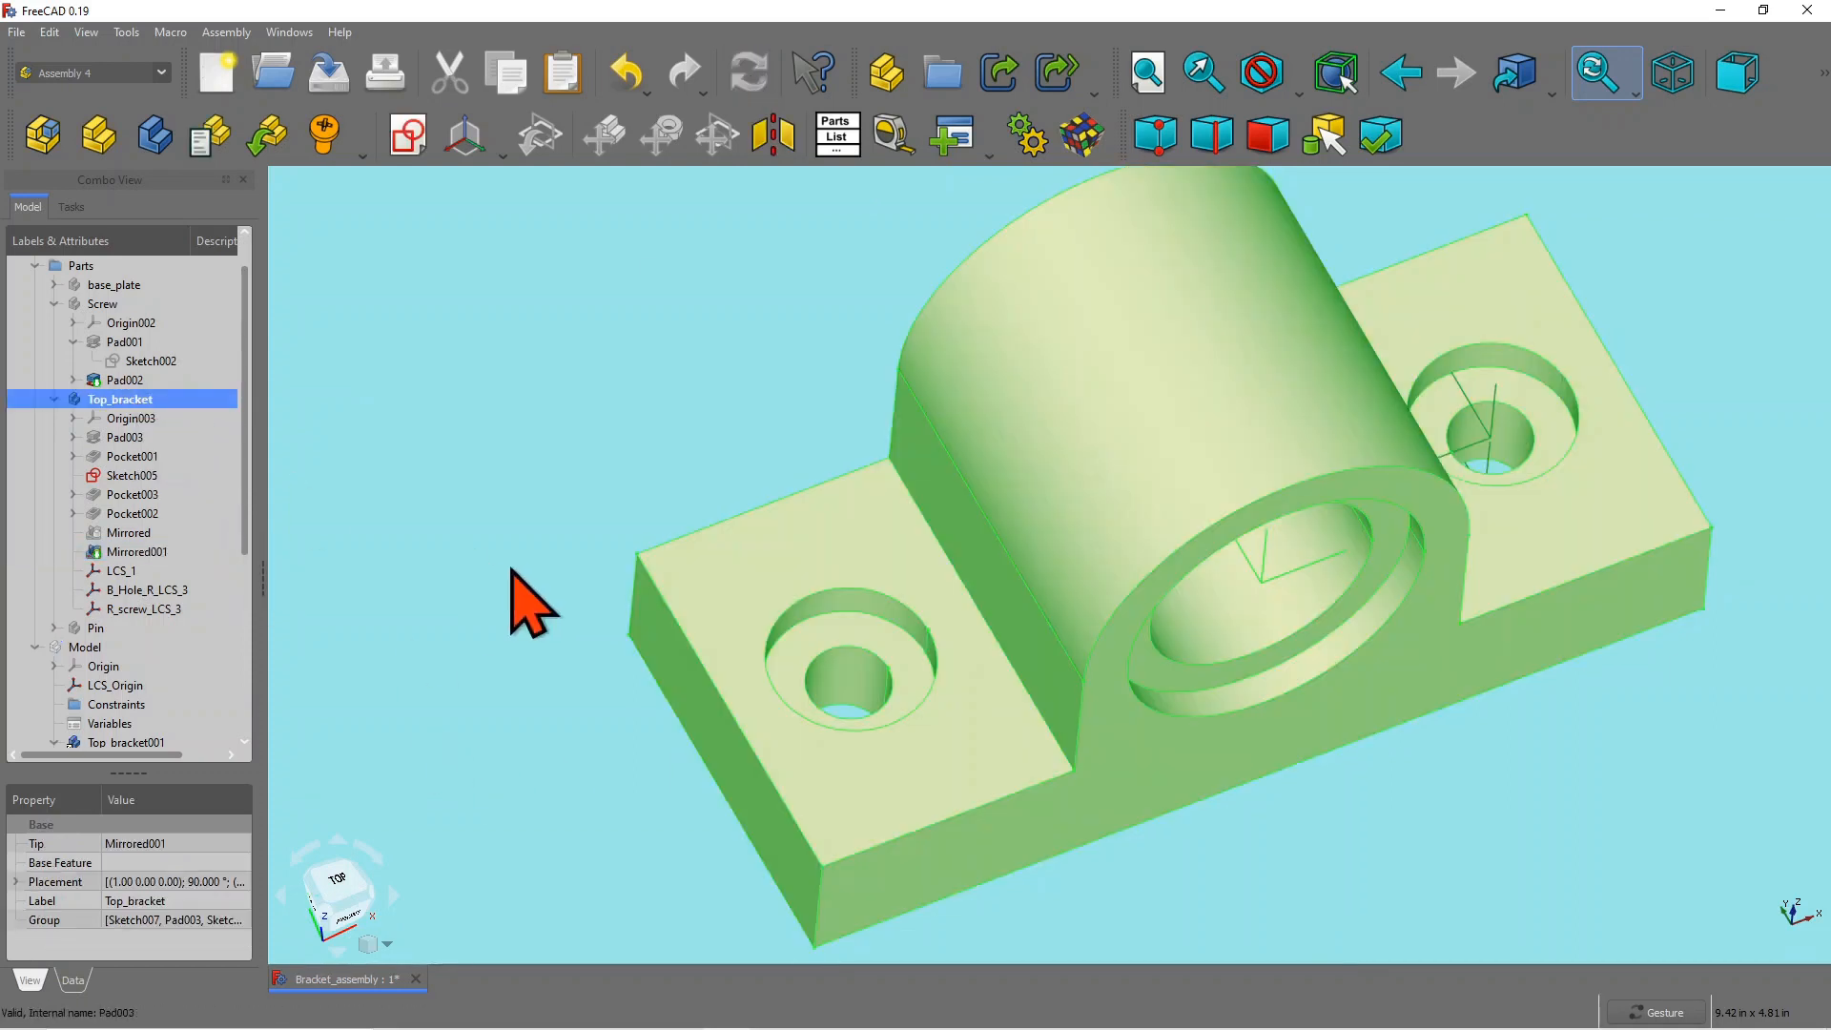
pyautogui.click(497, 151)
pyautogui.click(520, 173)
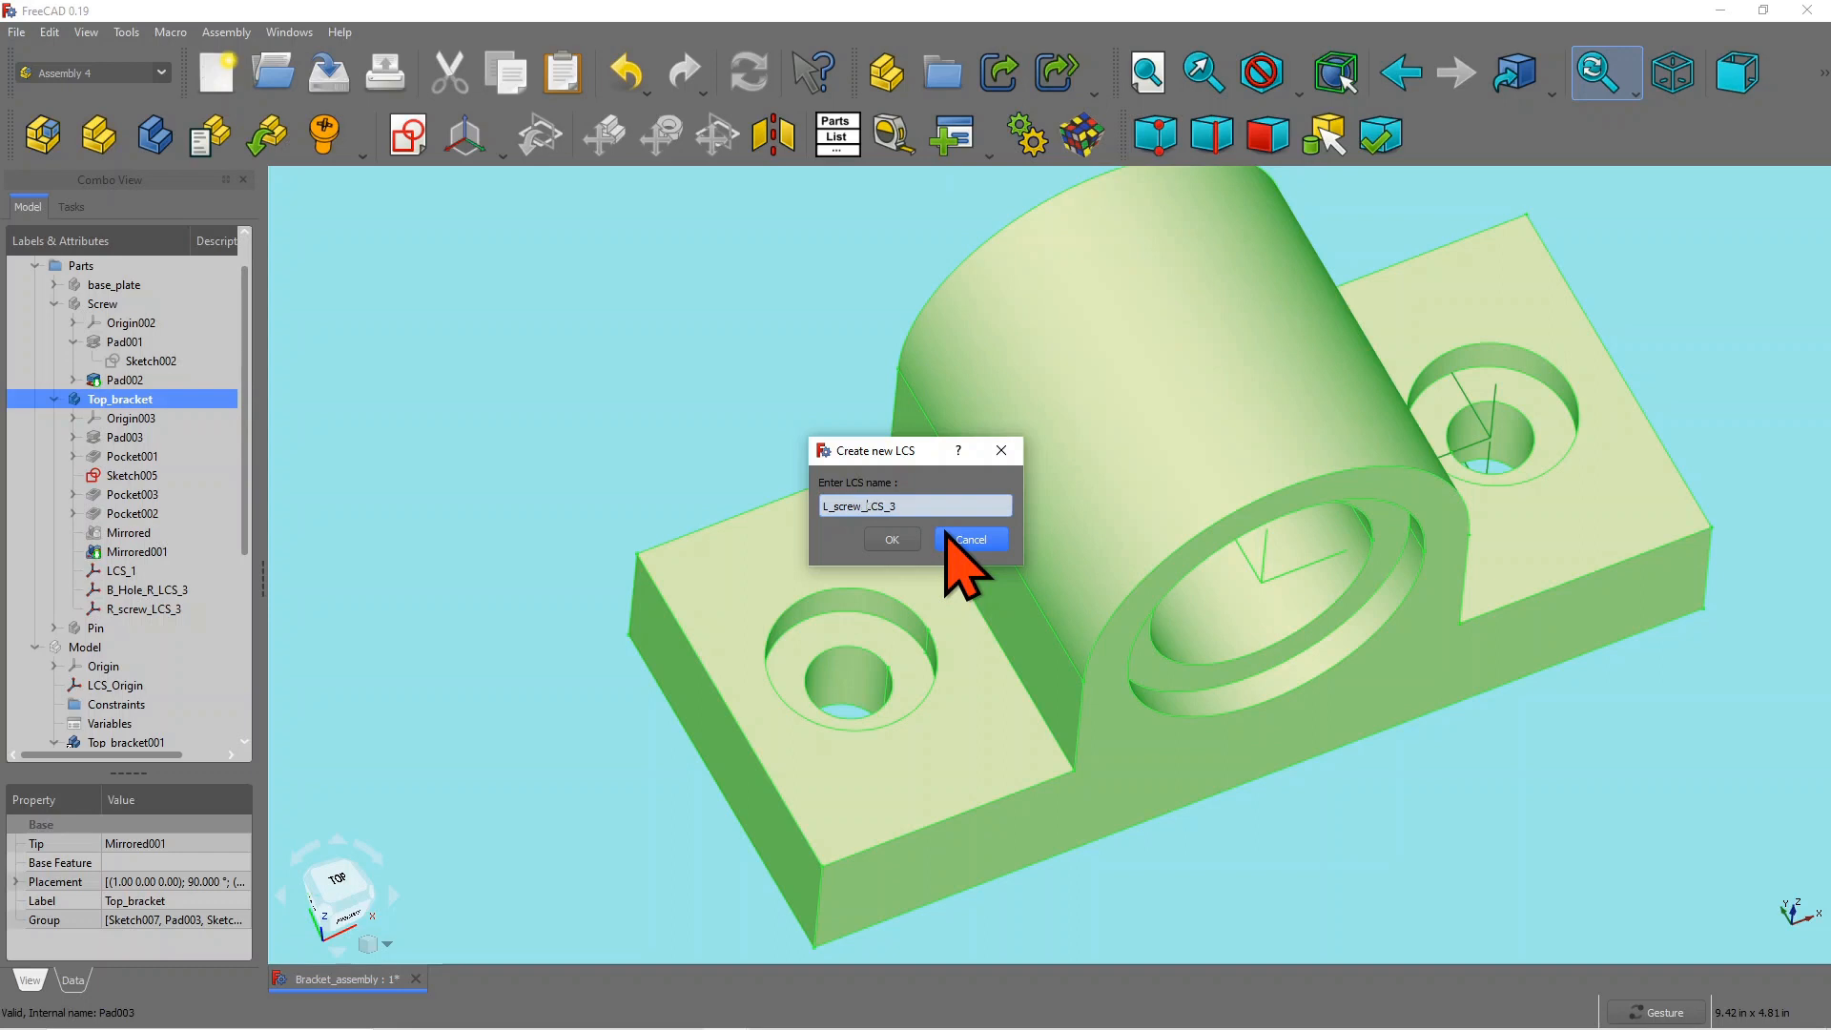
pyautogui.click(901, 540)
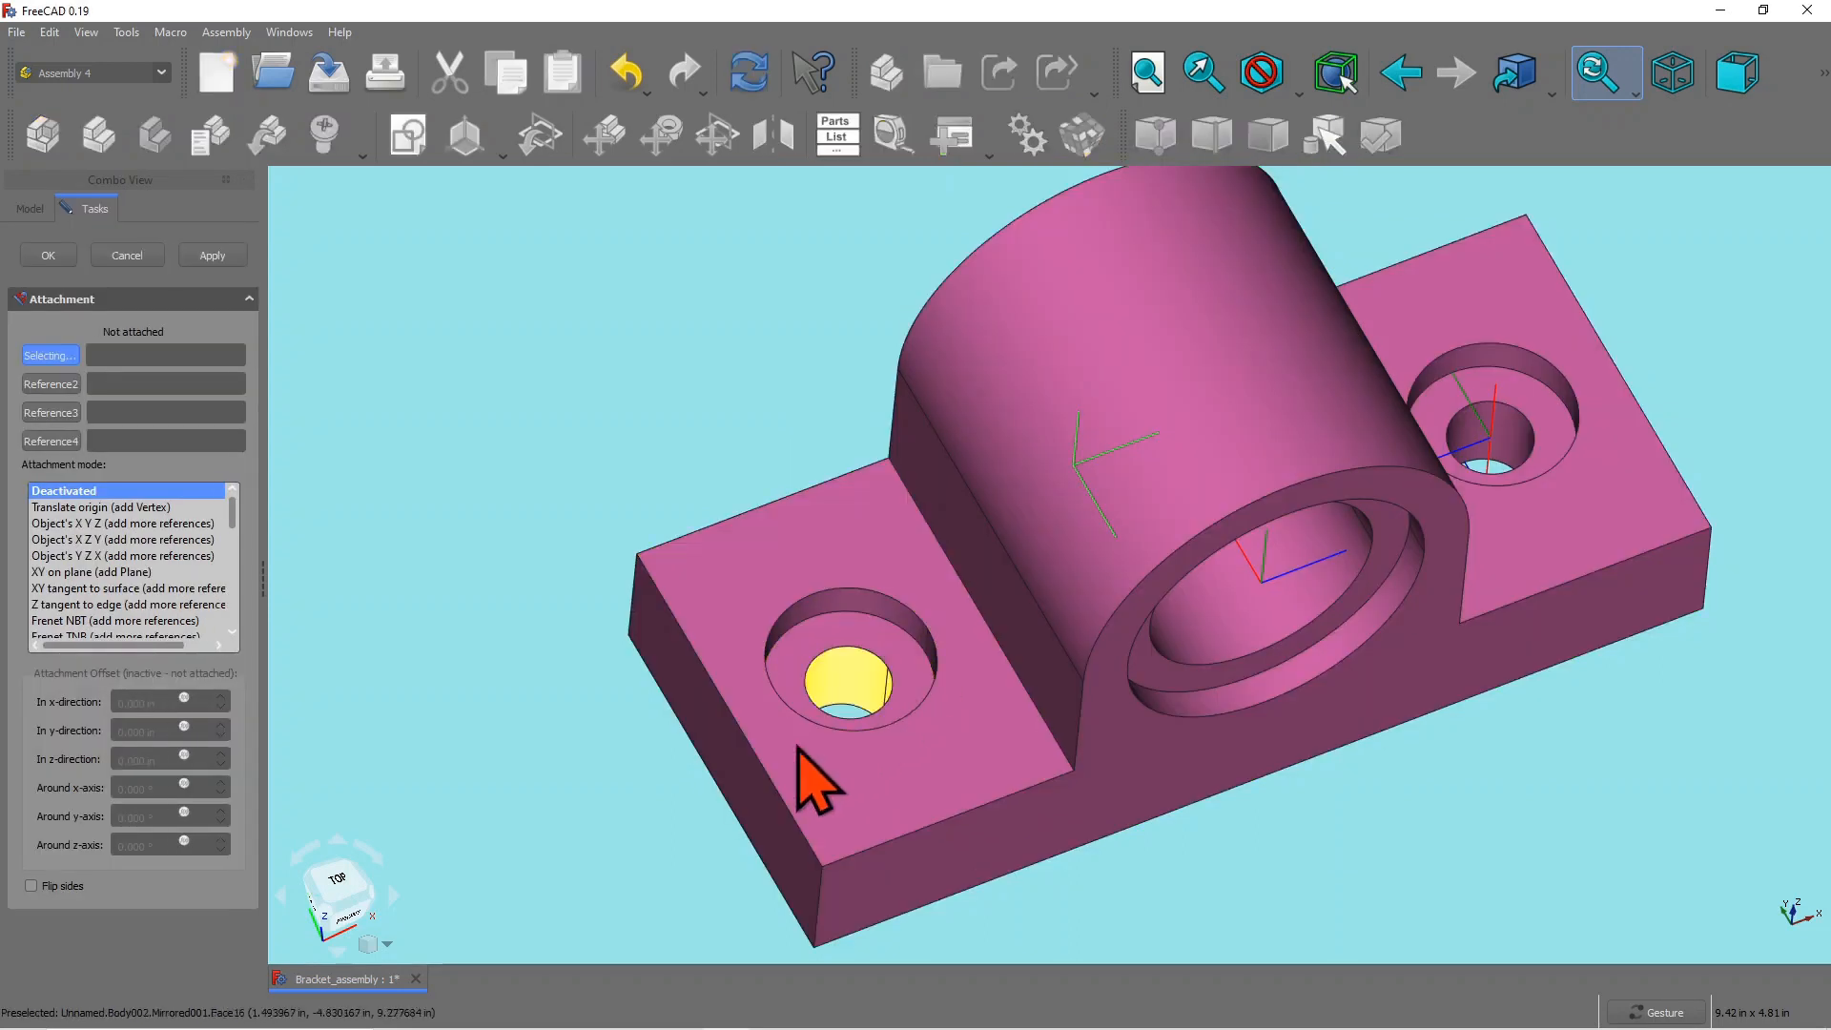
# Step: Attach L_screw_LCS_3 to the left screw hole's inner circular edge at the counterbore floor using Inertial CS, rotated -90° around y
pyautogui.click(888, 679)
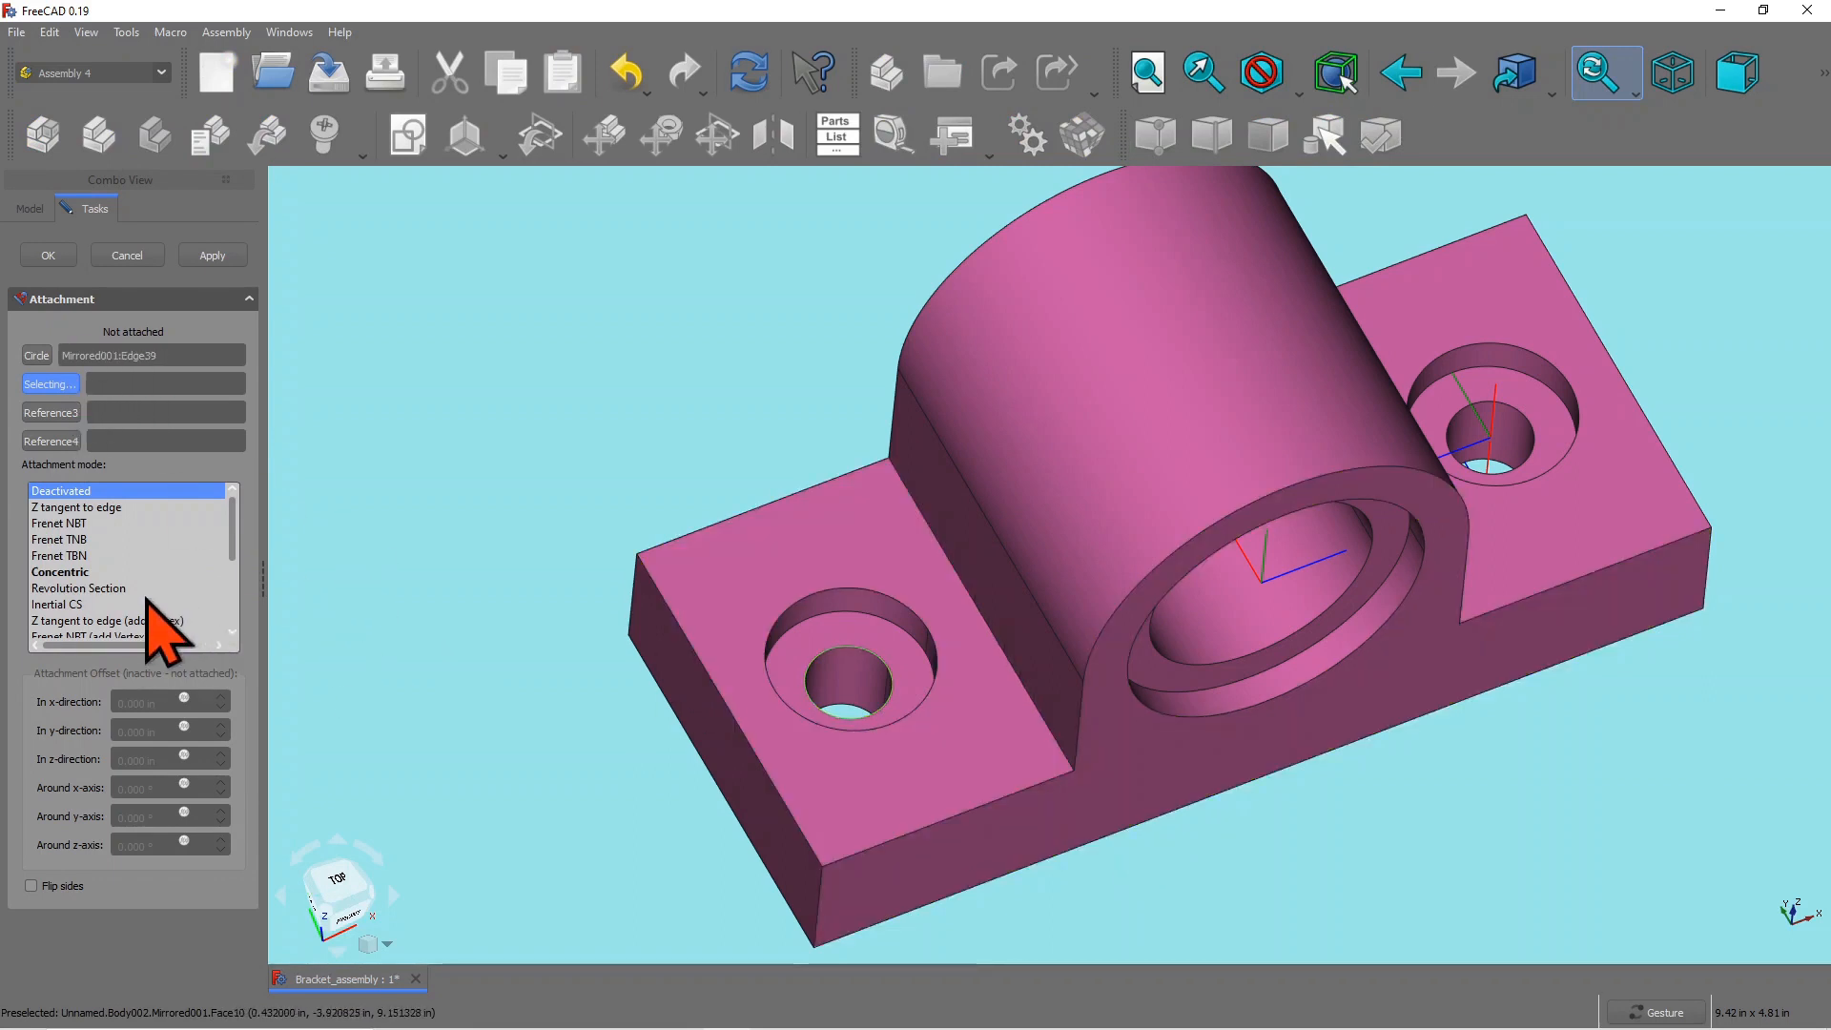
pyautogui.click(81, 605)
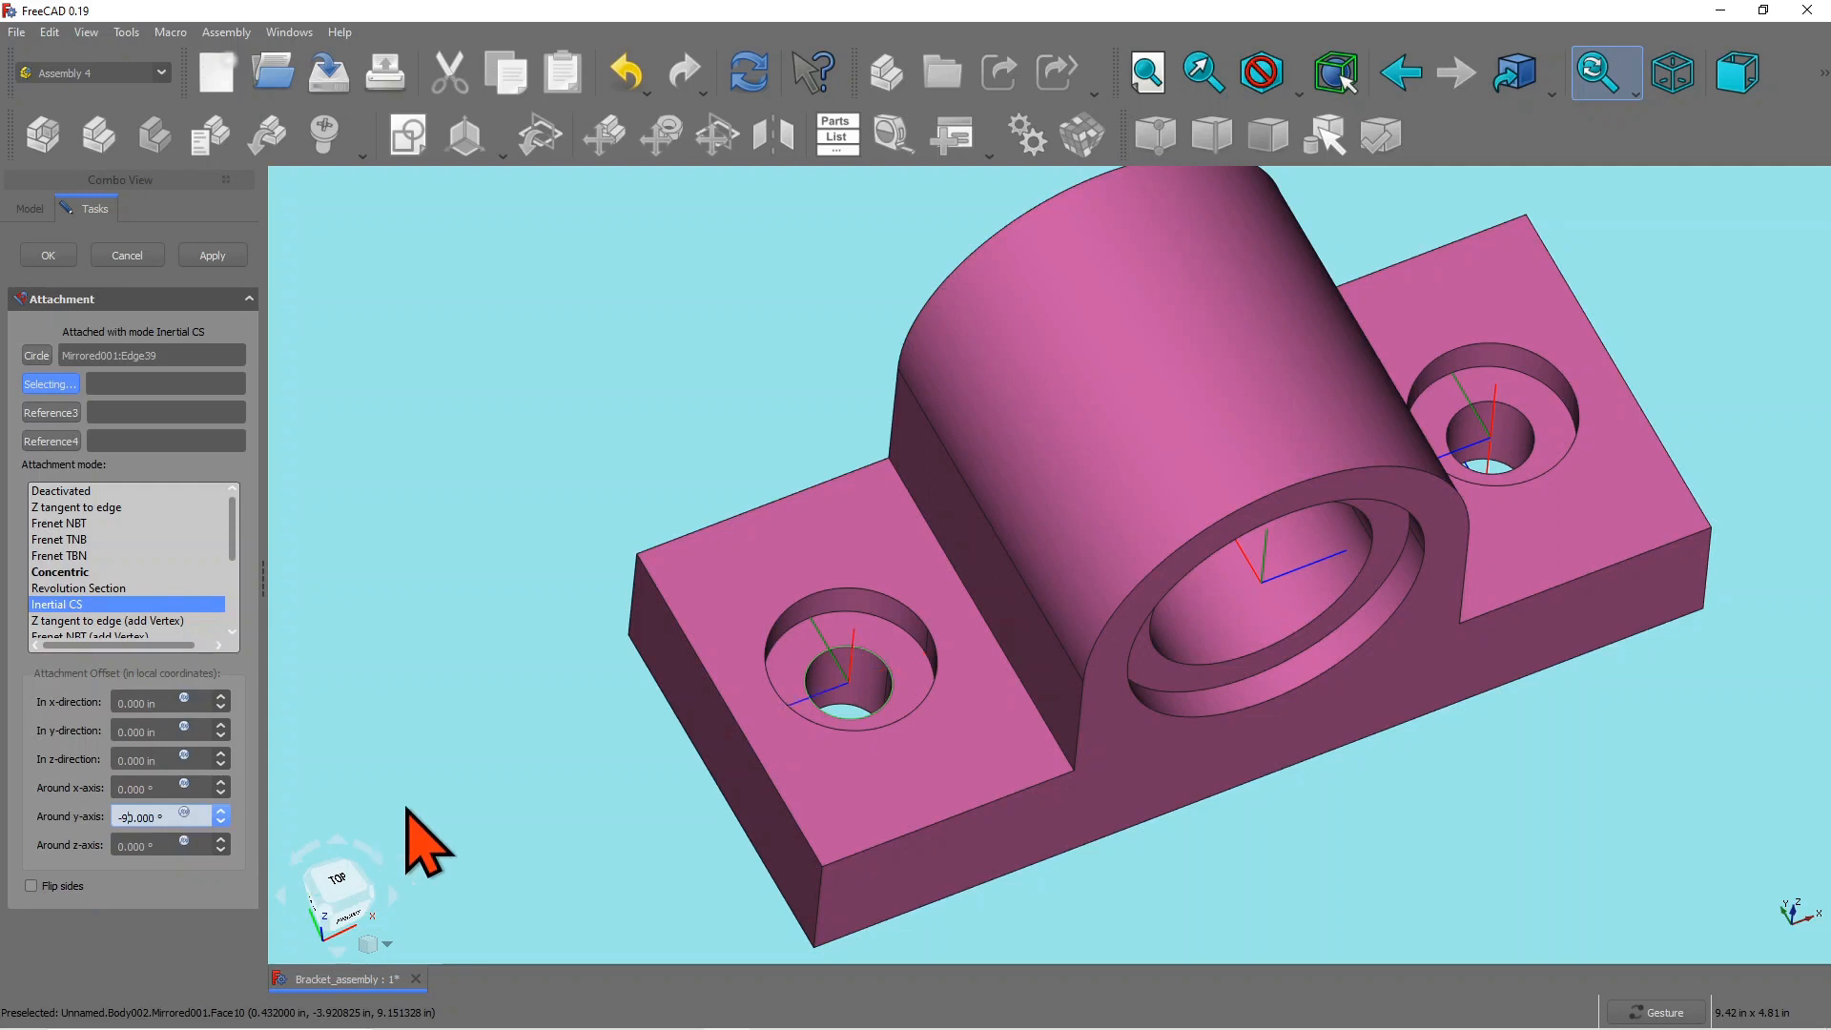
pyautogui.click(48, 256)
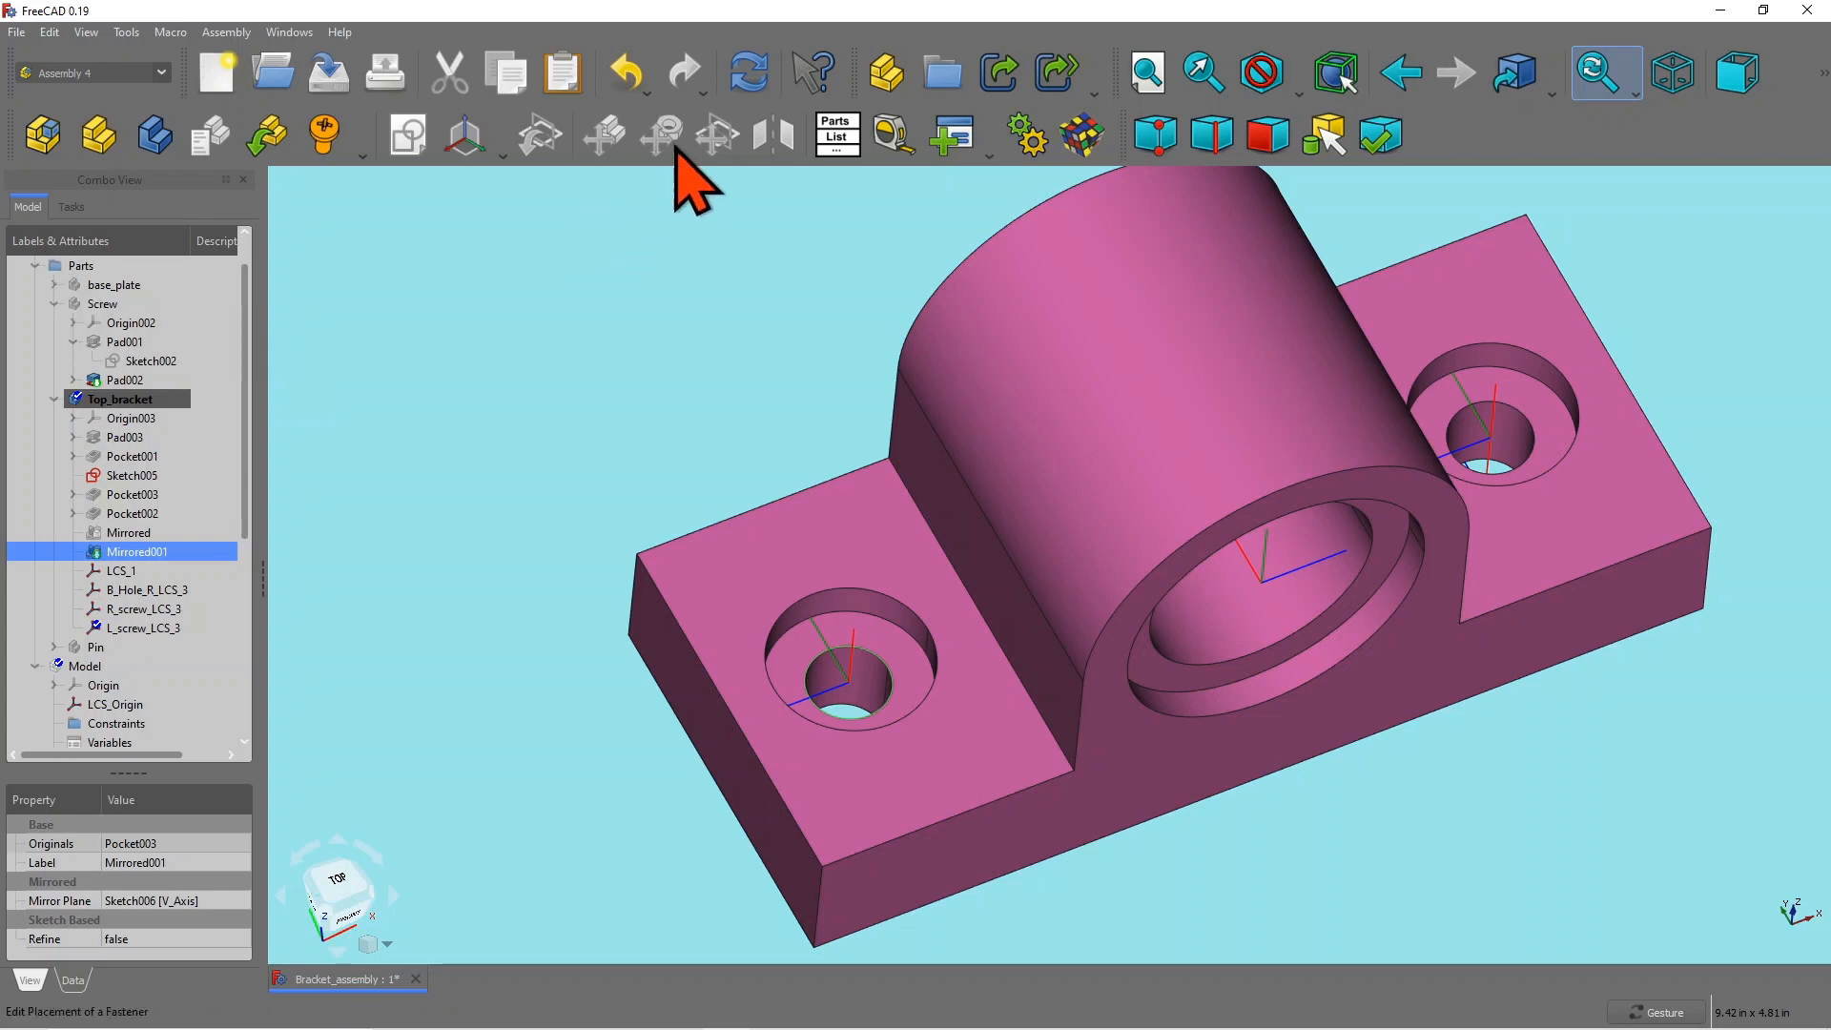
pyautogui.click(759, 84)
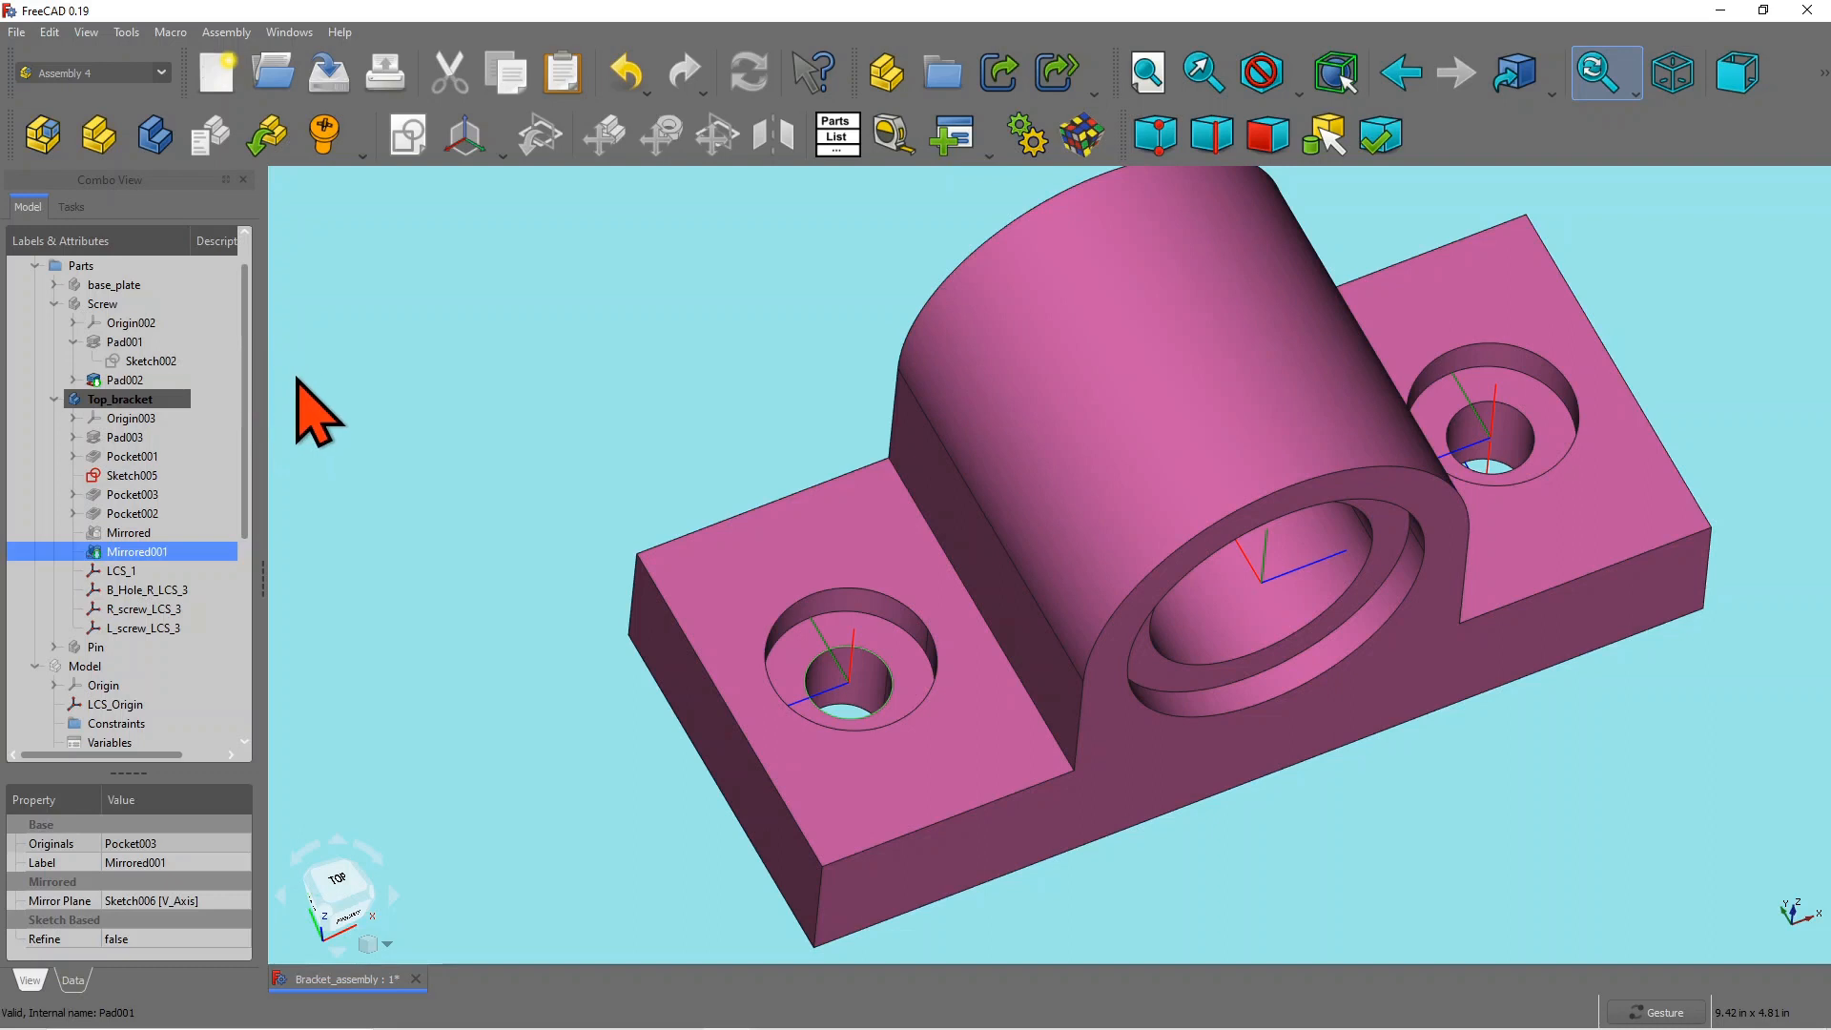
# Step: Hide the Top_bracket body and show the Screw body
pyautogui.click(116, 399)
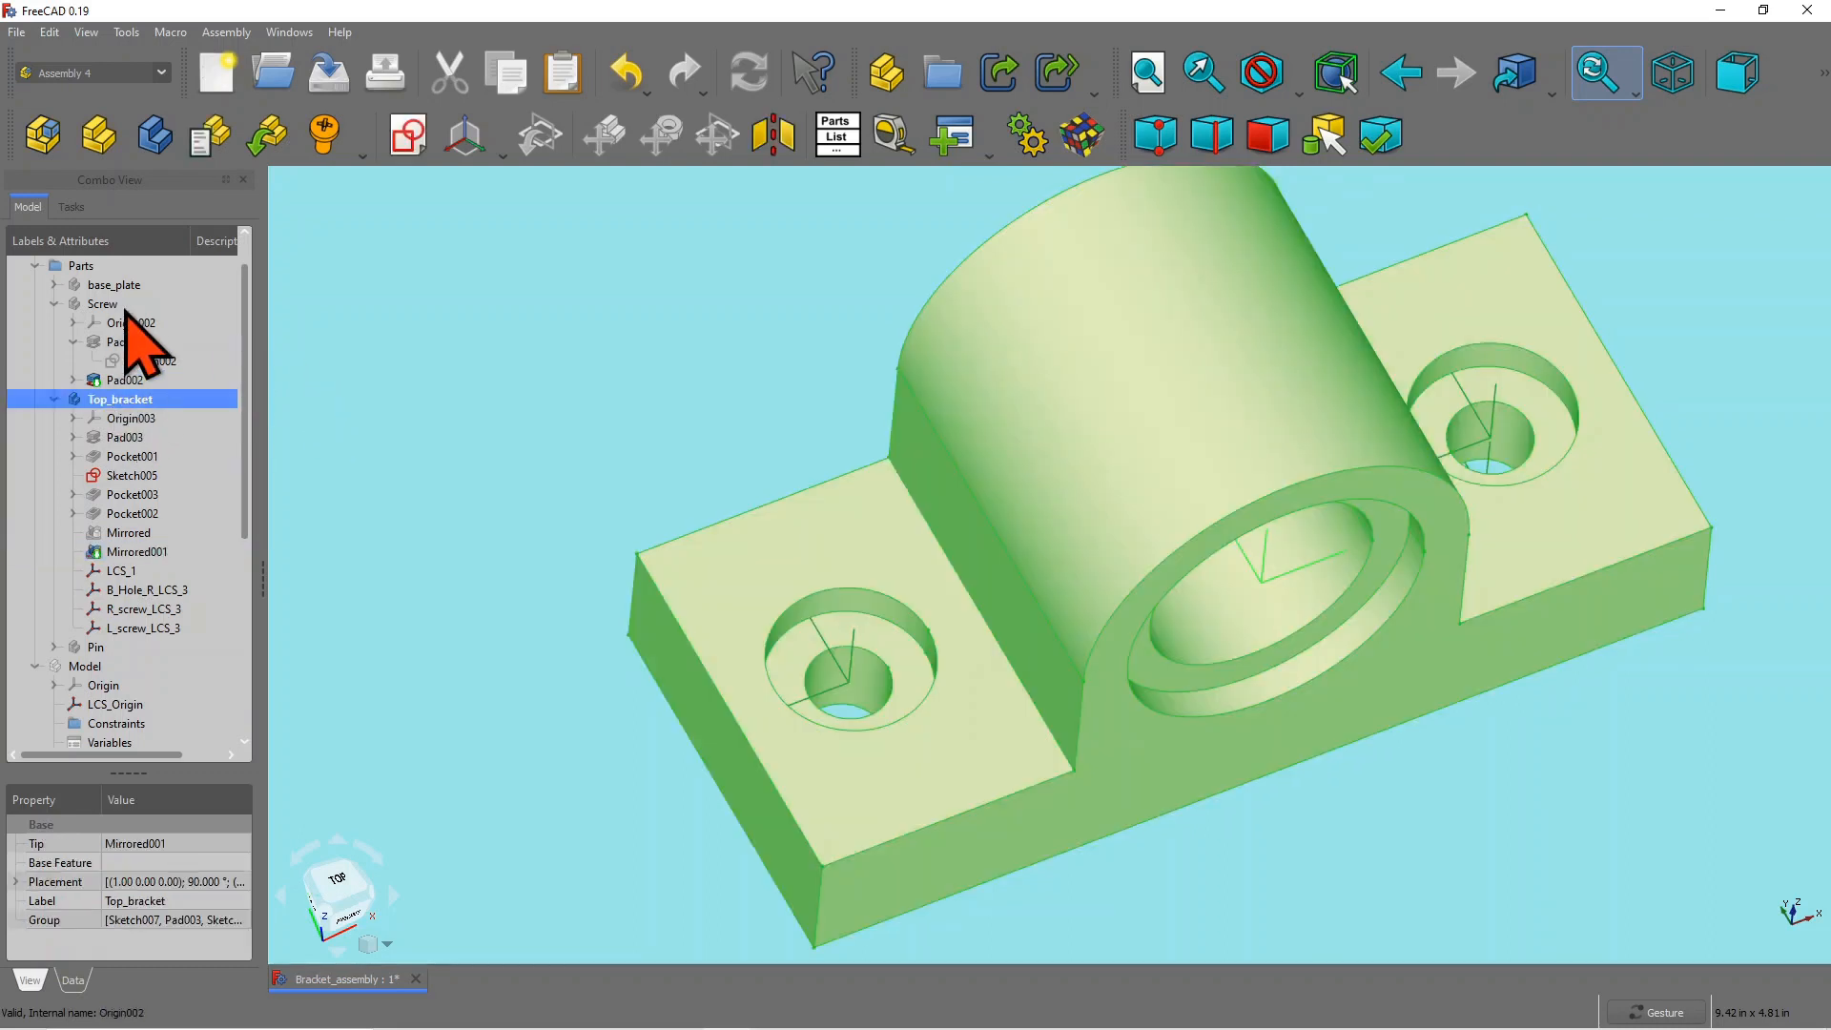
pyautogui.click(103, 303)
pyautogui.click(111, 400)
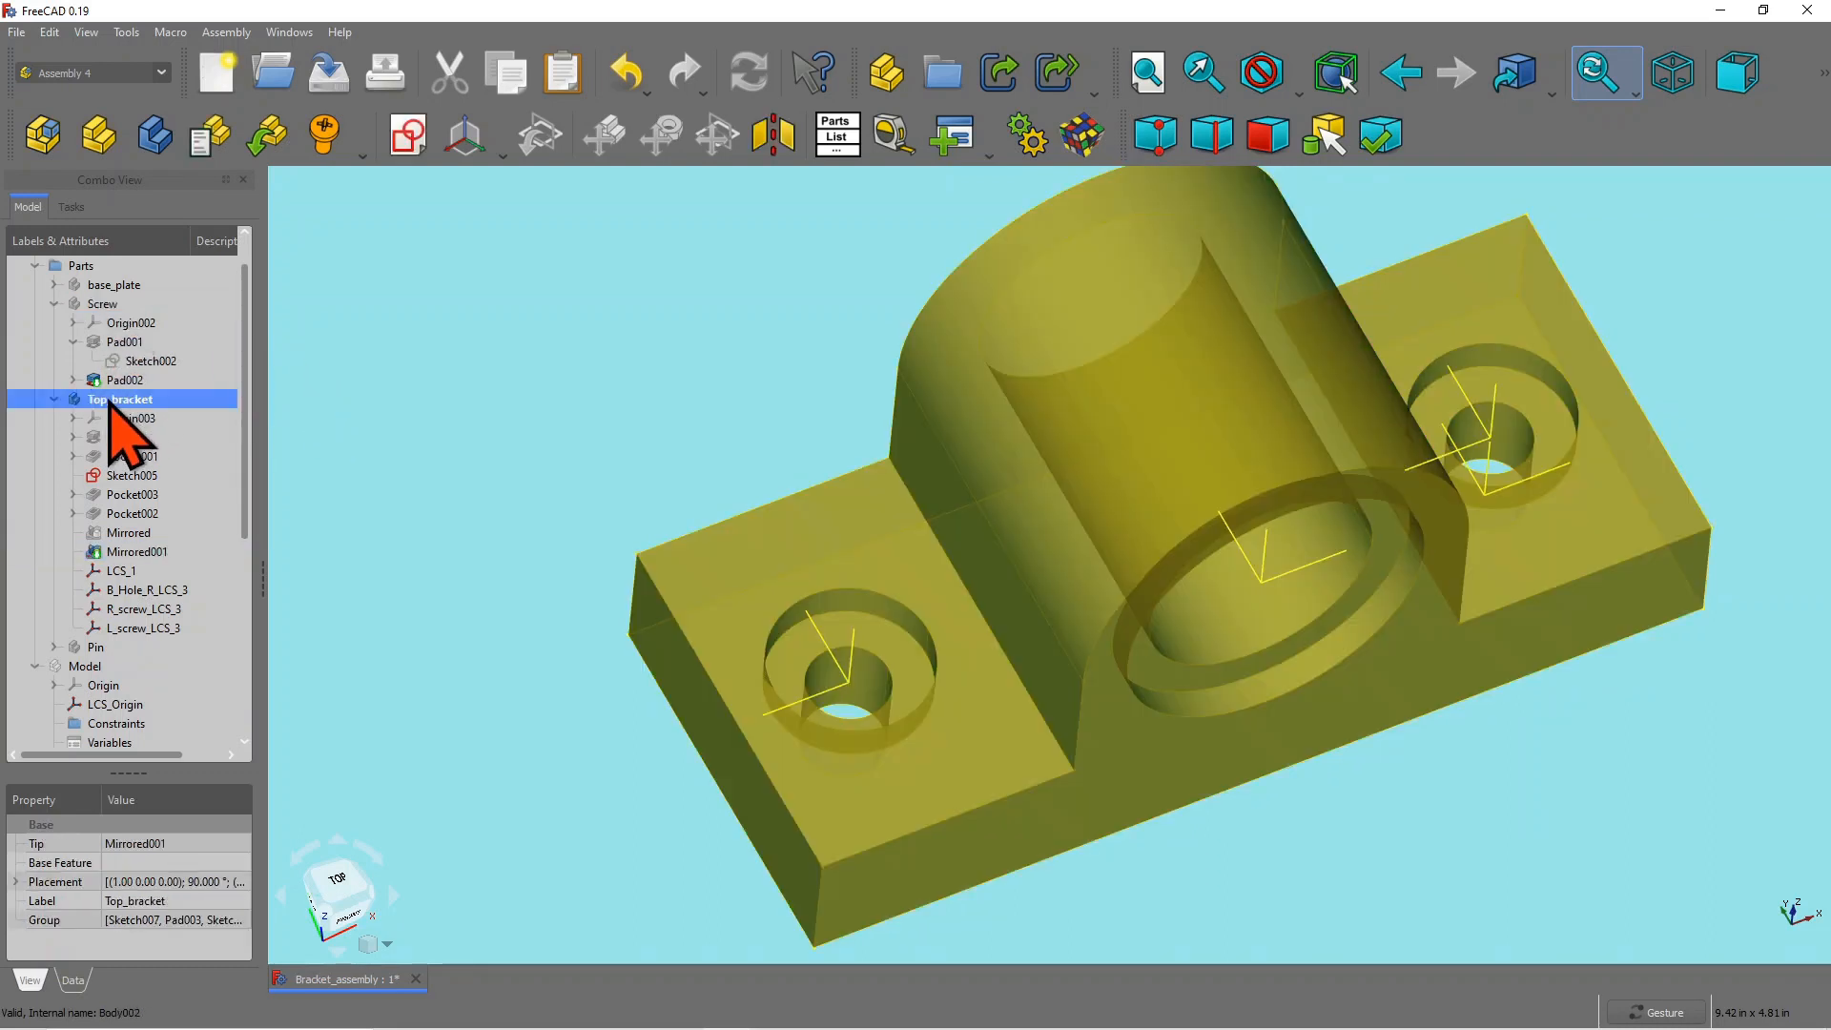
pyautogui.press('space')
pyautogui.click(103, 304)
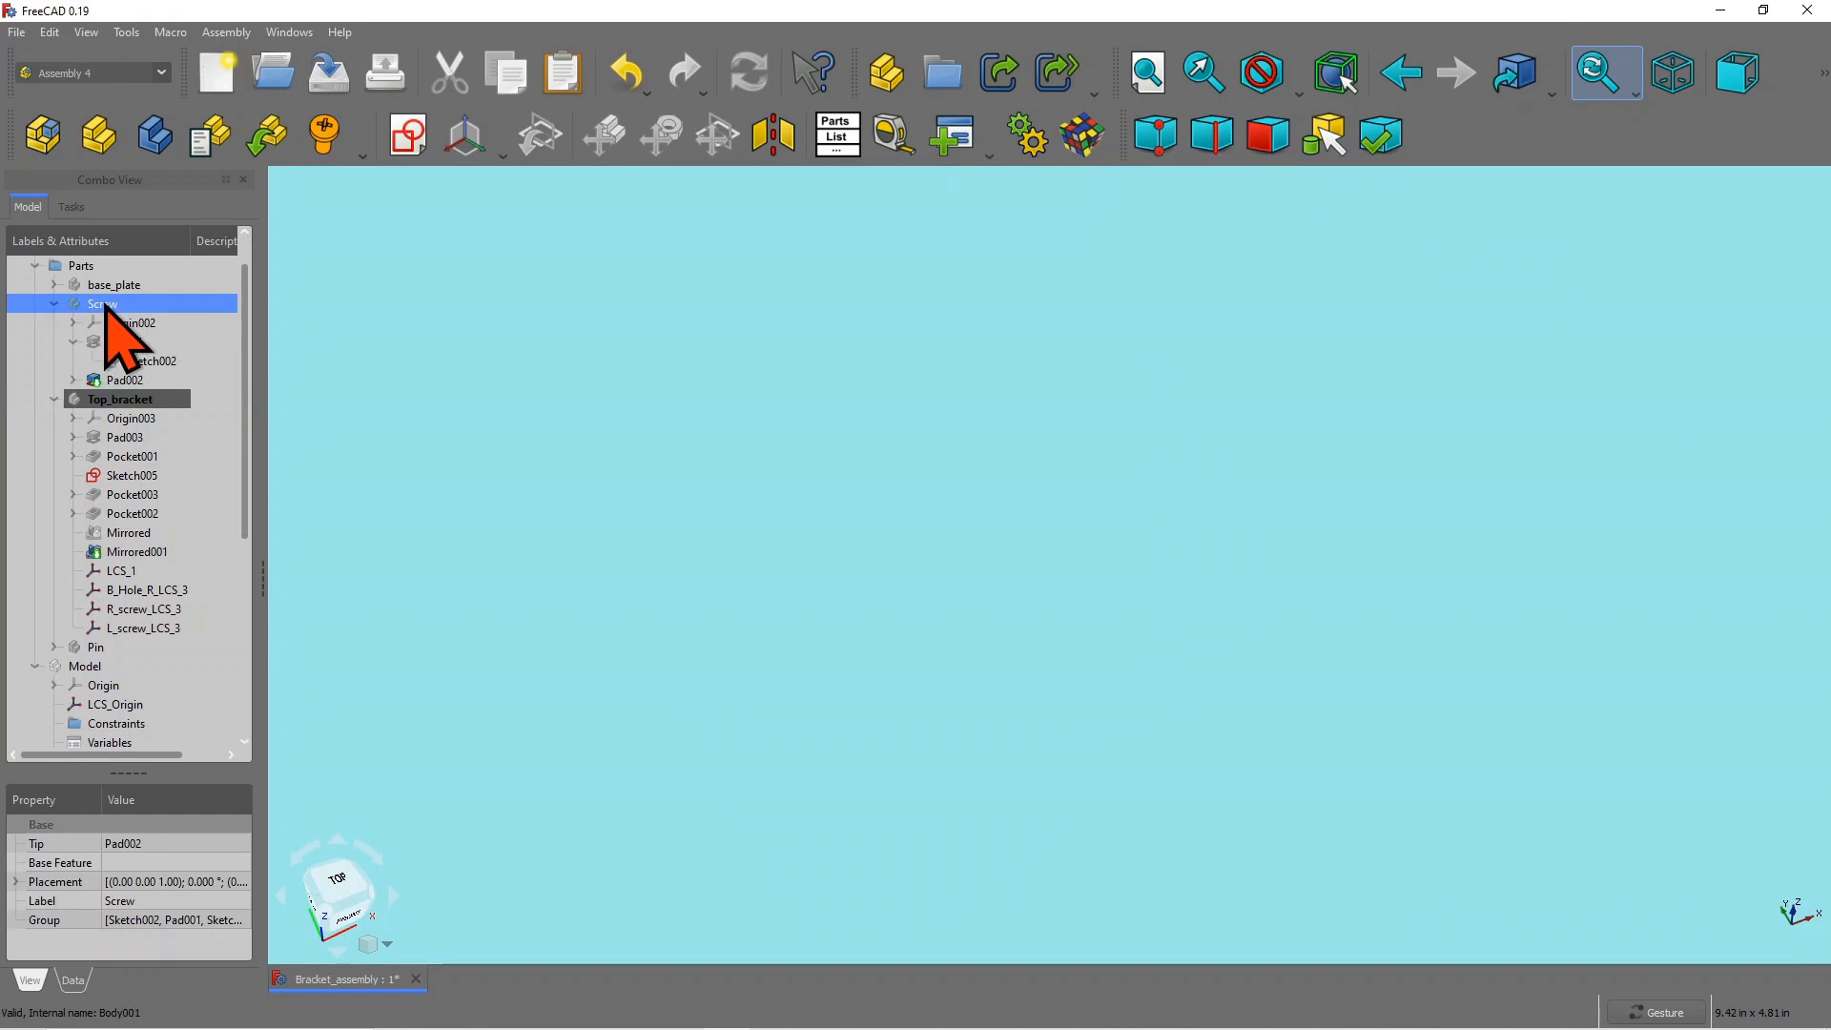
pyautogui.scroll(-4, 932, 437)
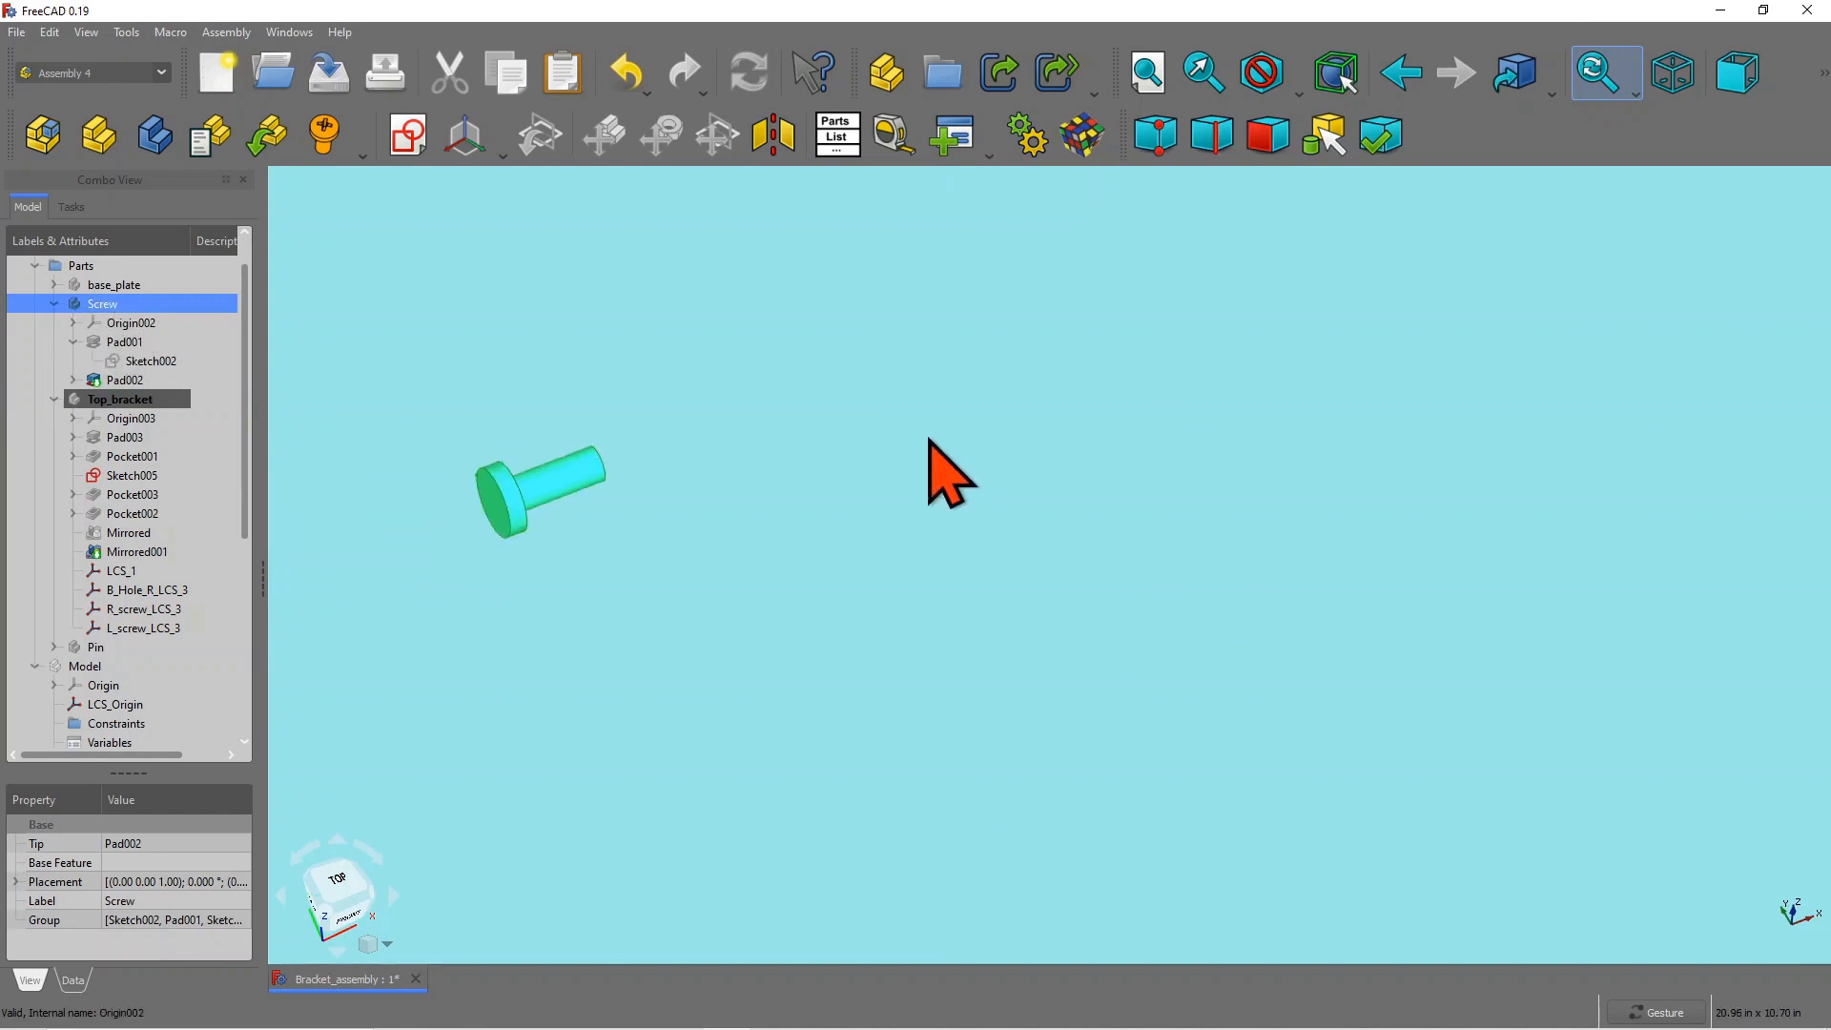
# Step: Create a local coordinate system named screw_LCS_3 in the Screw body
pyautogui.scroll(3, 407, 433)
pyautogui.moveTo(487, 567); pyautogui.dragTo(532, 572)
pyautogui.scroll(-2, 424, 530)
pyautogui.scroll(8, 438, 552)
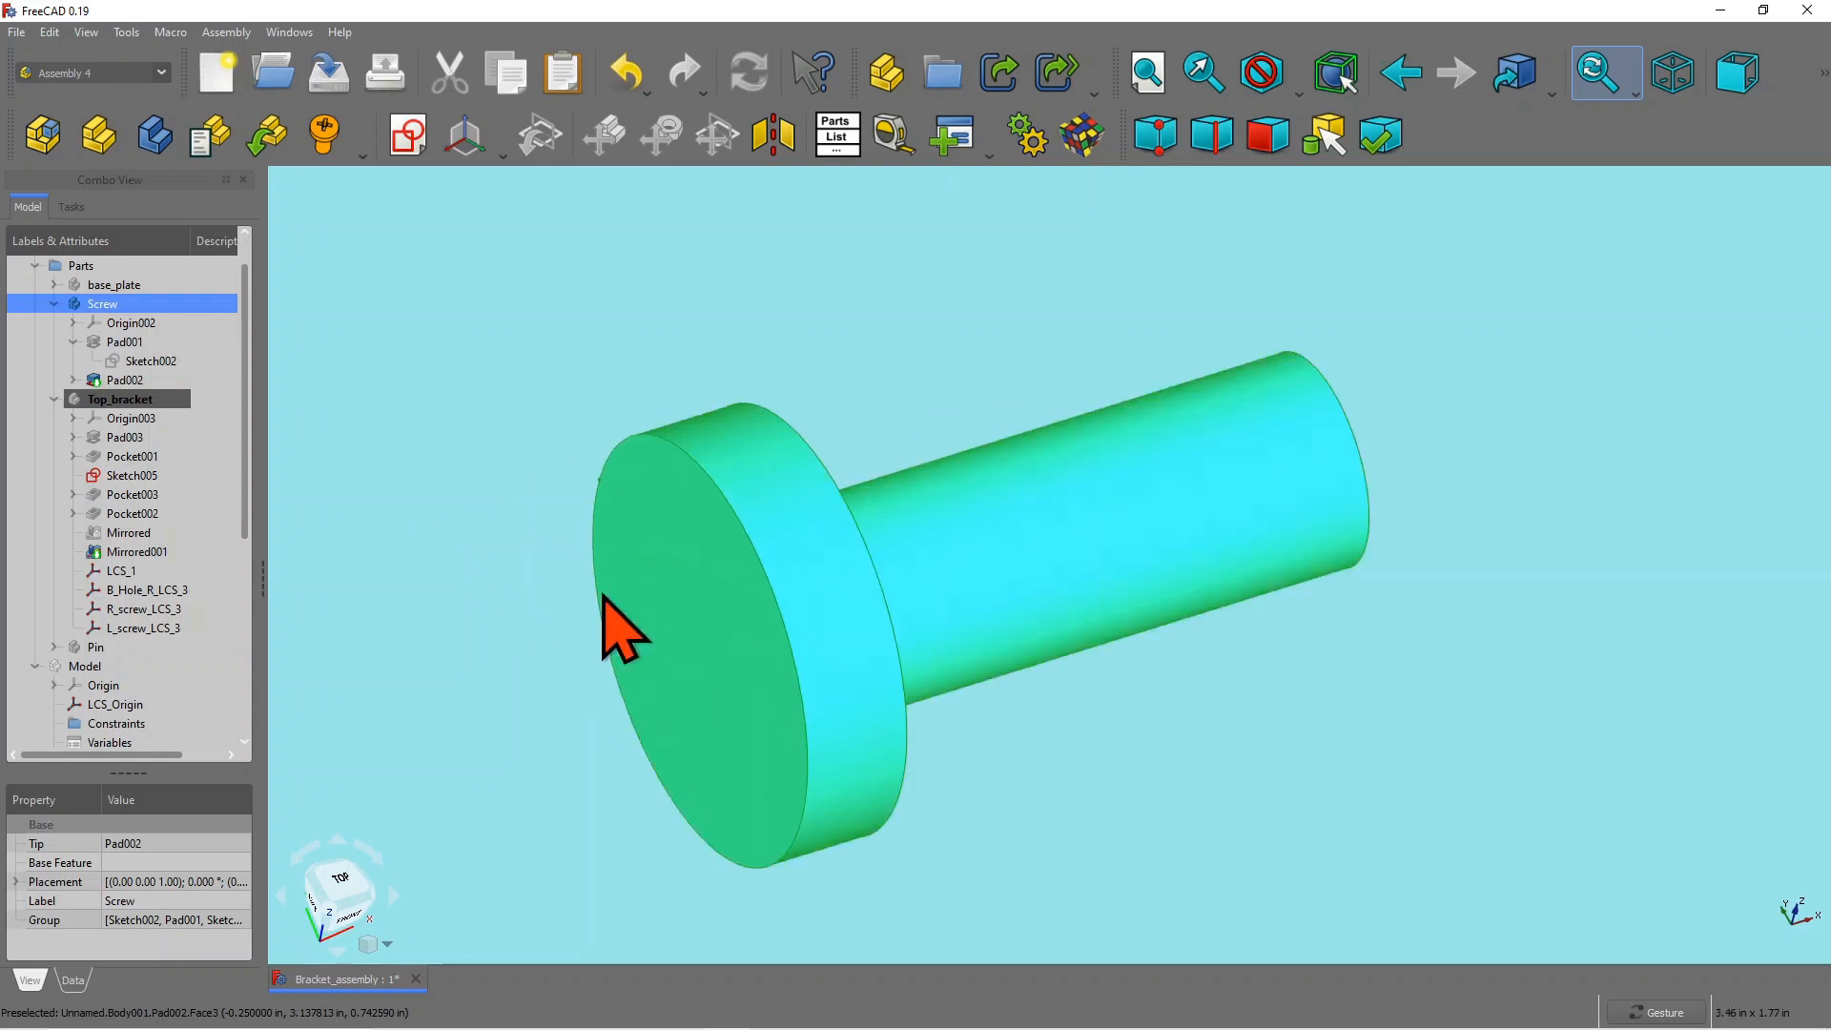
pyautogui.scroll(-4, 1055, 654)
pyautogui.moveTo(735, 805)
pyautogui.mouseDown()
pyautogui.moveTo(768, 763)
pyautogui.moveTo(747, 776)
pyautogui.mouseUp()
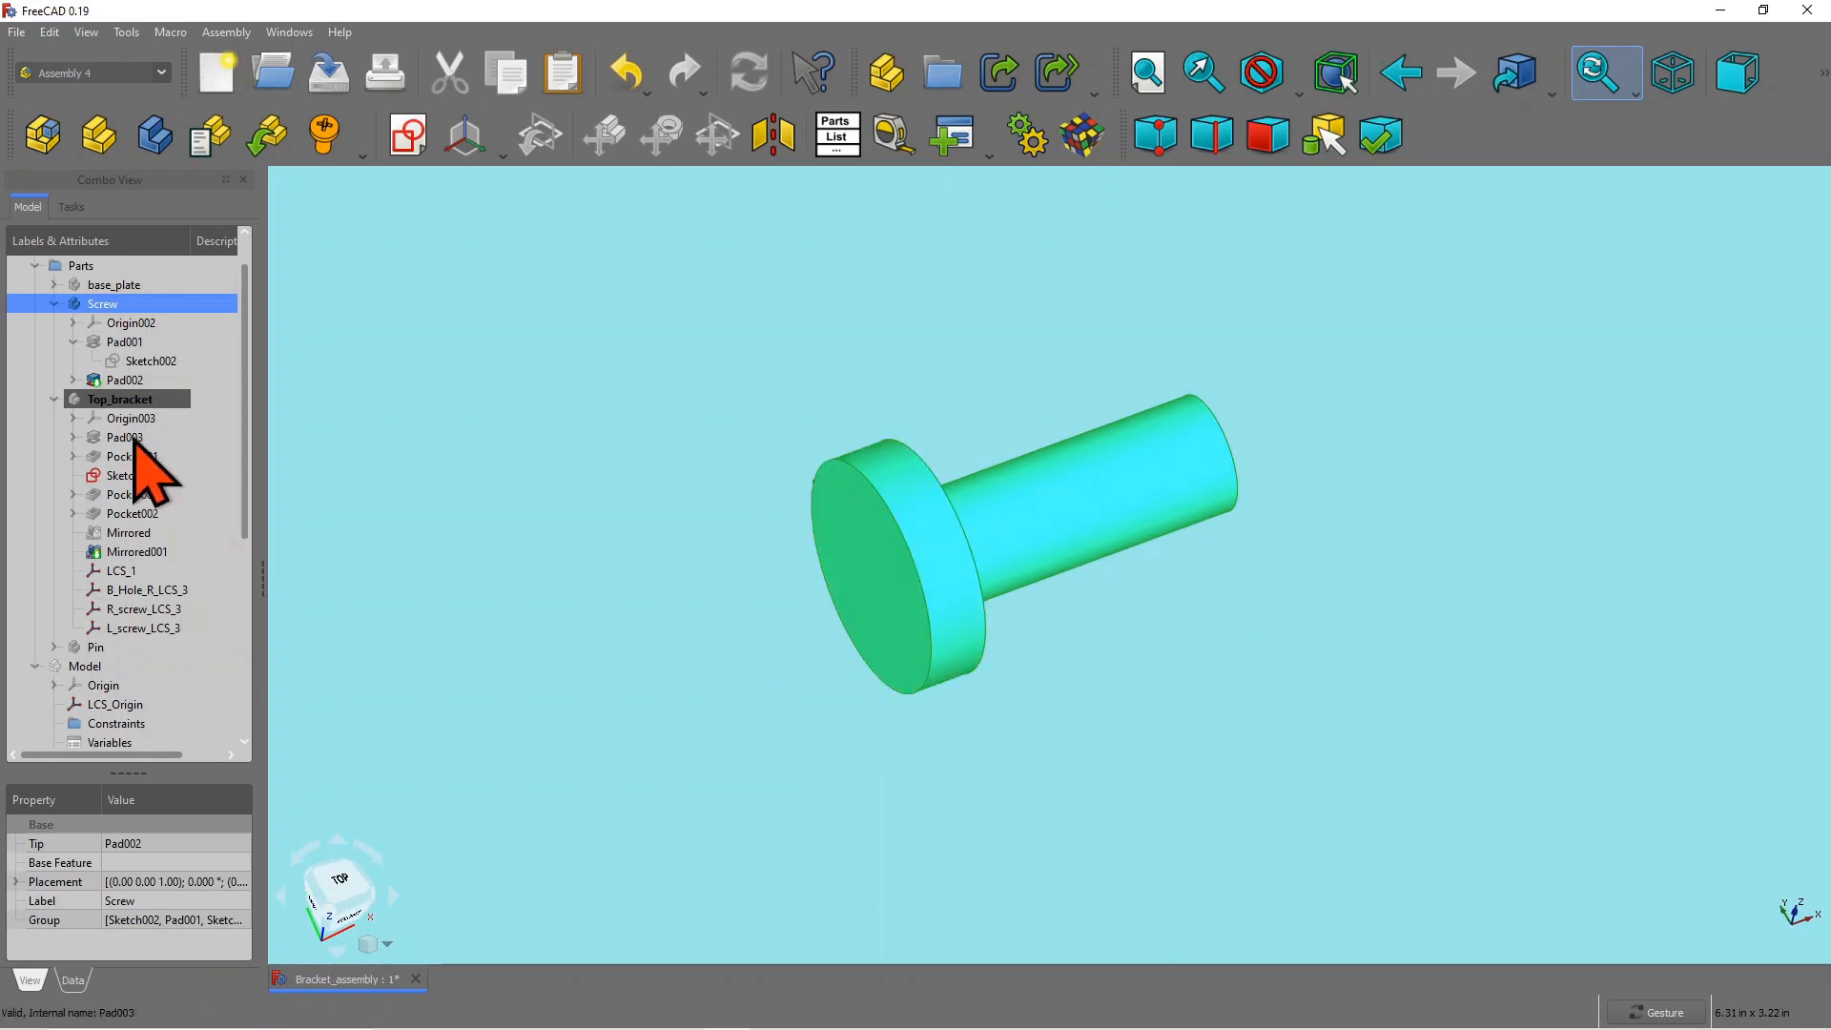
pyautogui.click(503, 152)
pyautogui.click(513, 176)
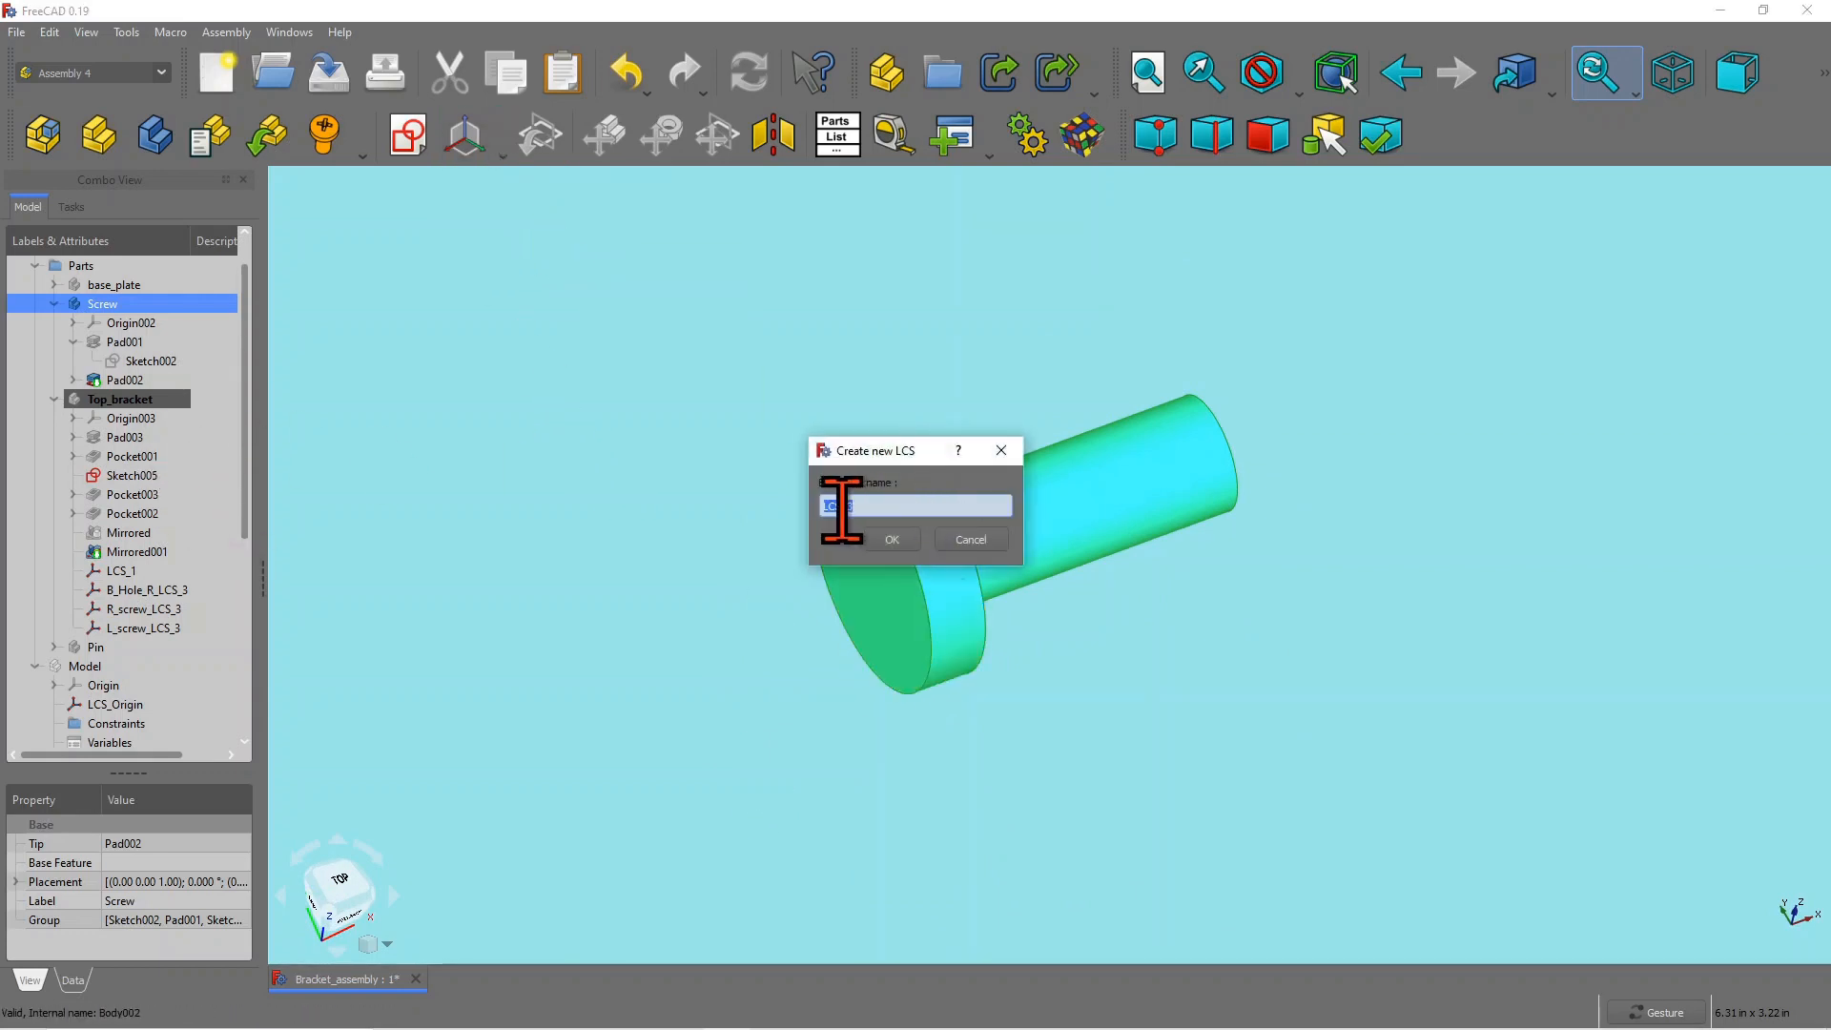
pyautogui.click(826, 506)
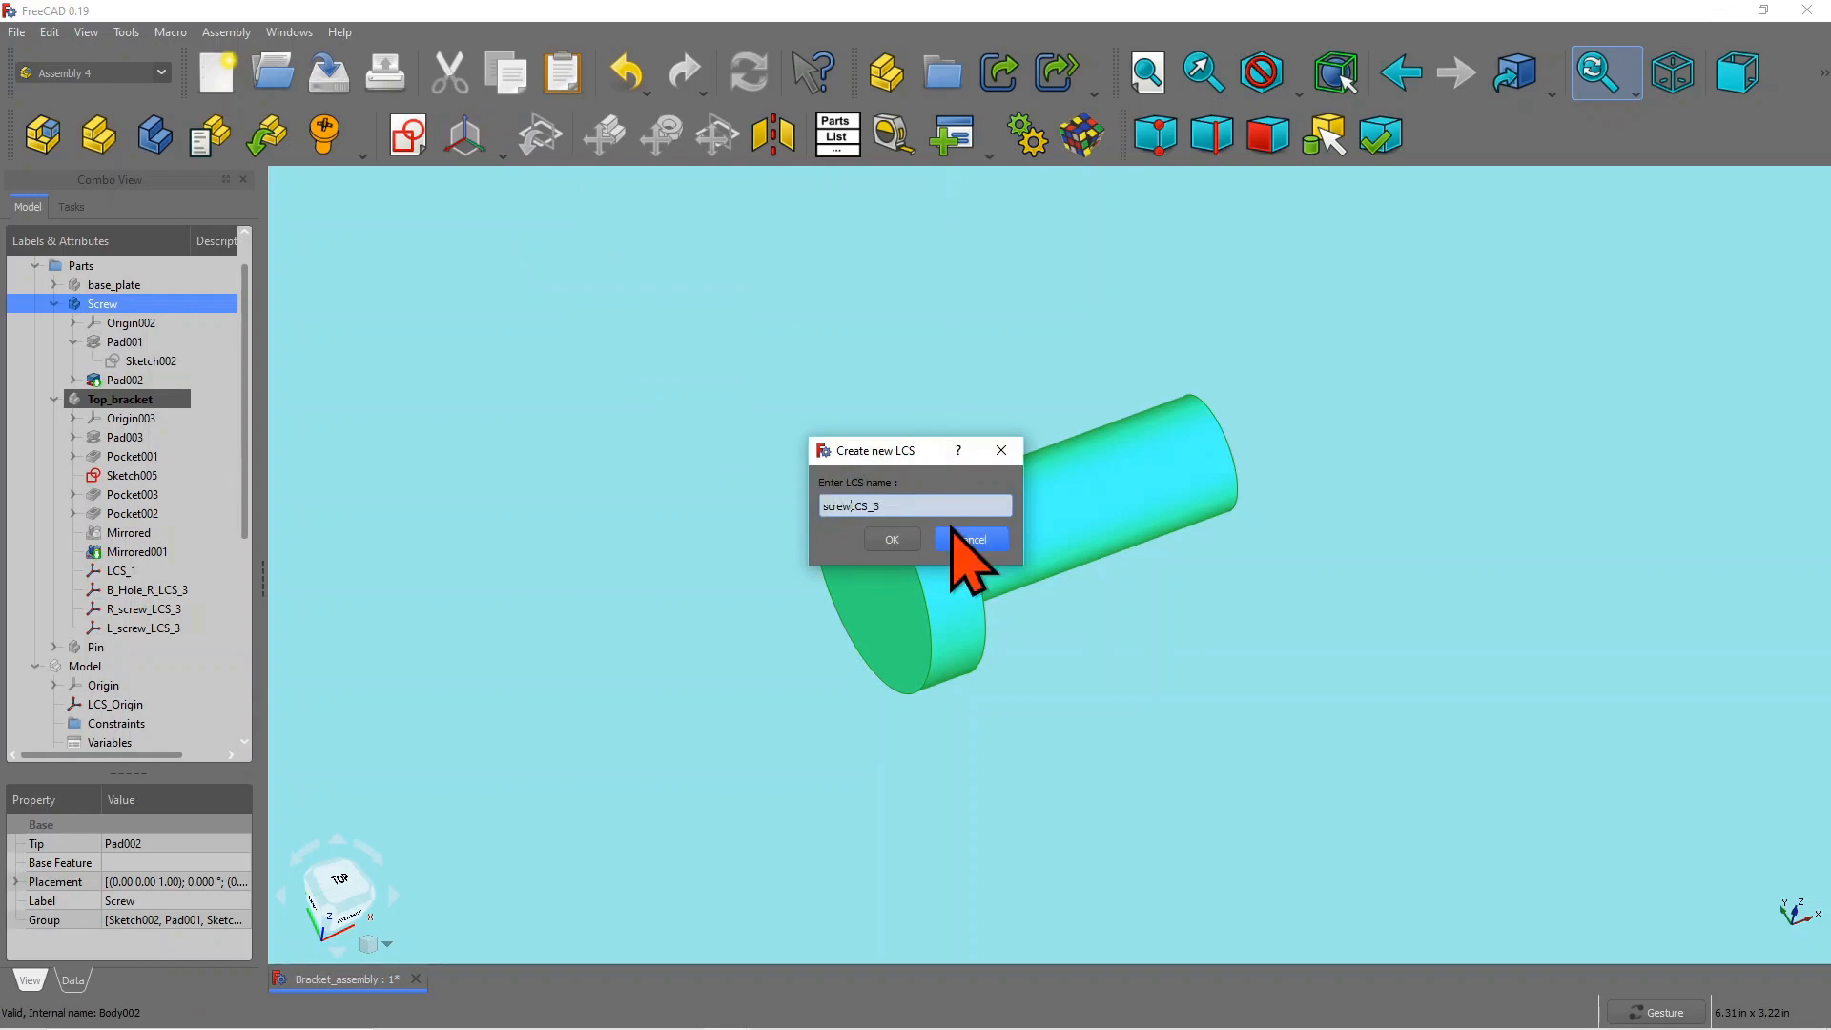
pyautogui.click(893, 541)
# Step: Attach screw_LCS_3 to the circular edge where the screw's shank meets the underside of its head, using Inertial CS
pyautogui.scroll(-5, 1066, 562)
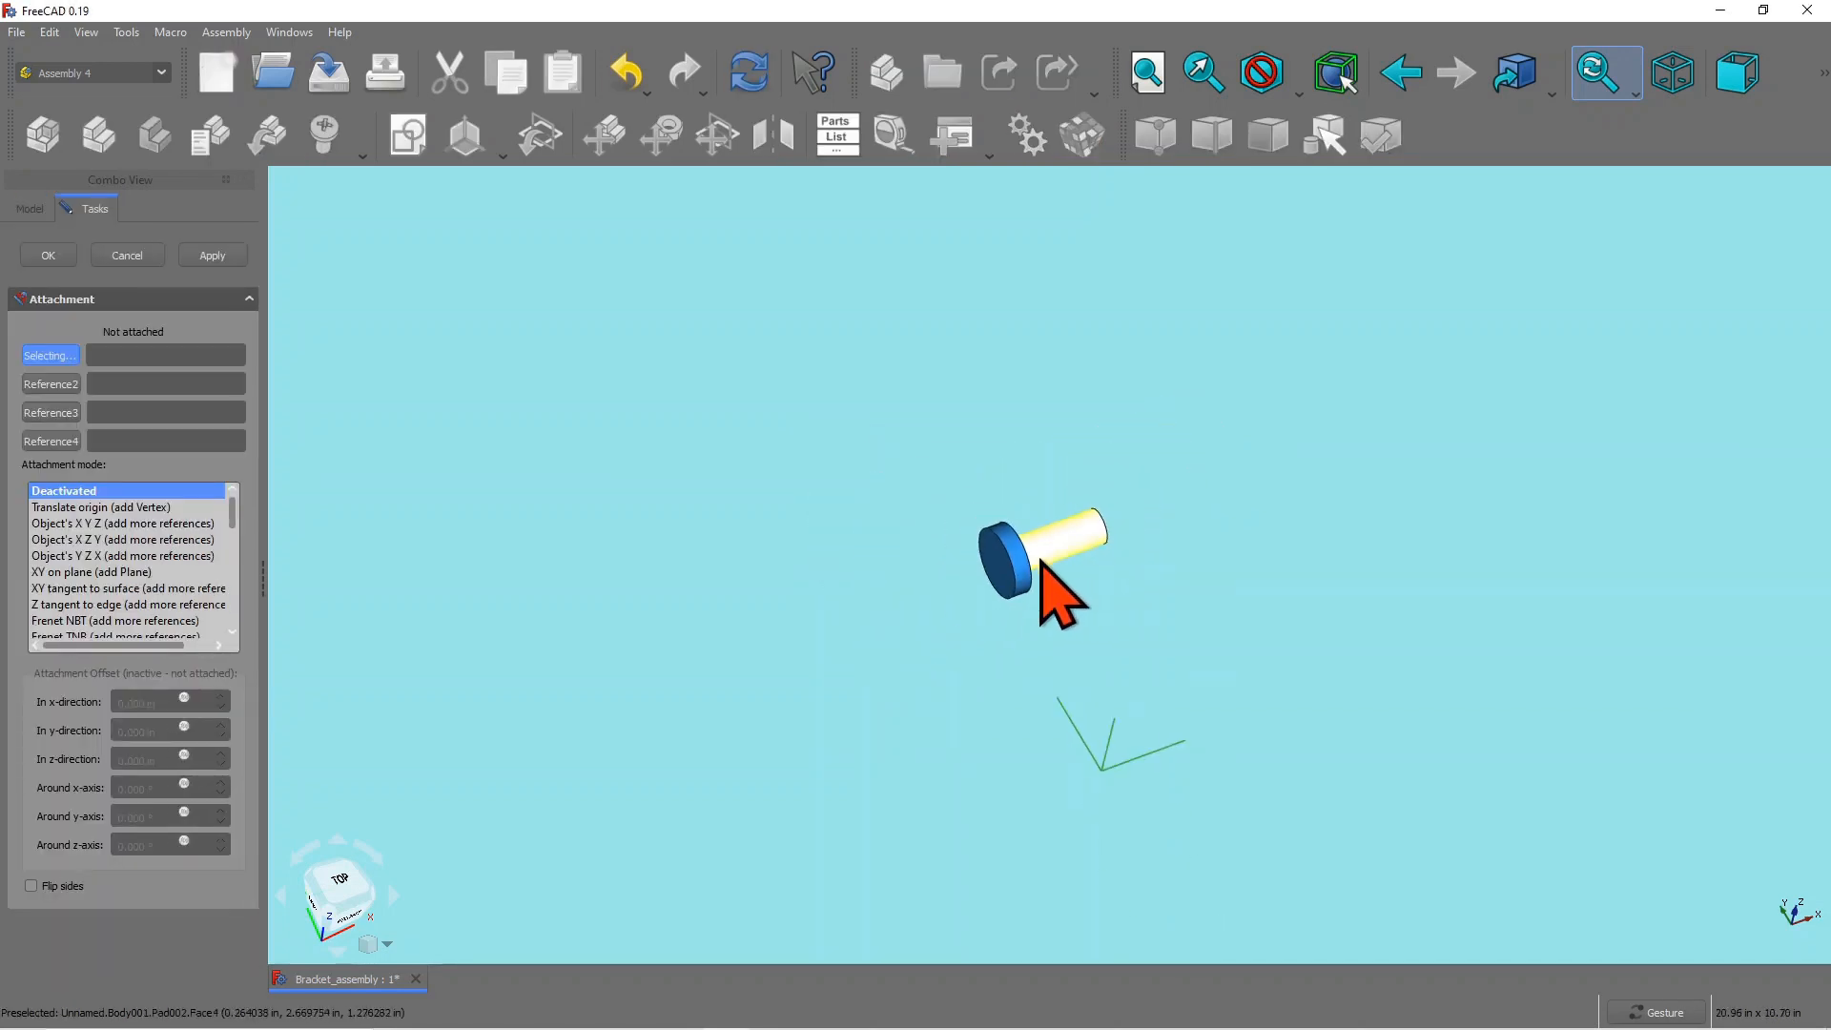
pyautogui.scroll(1, 1041, 561)
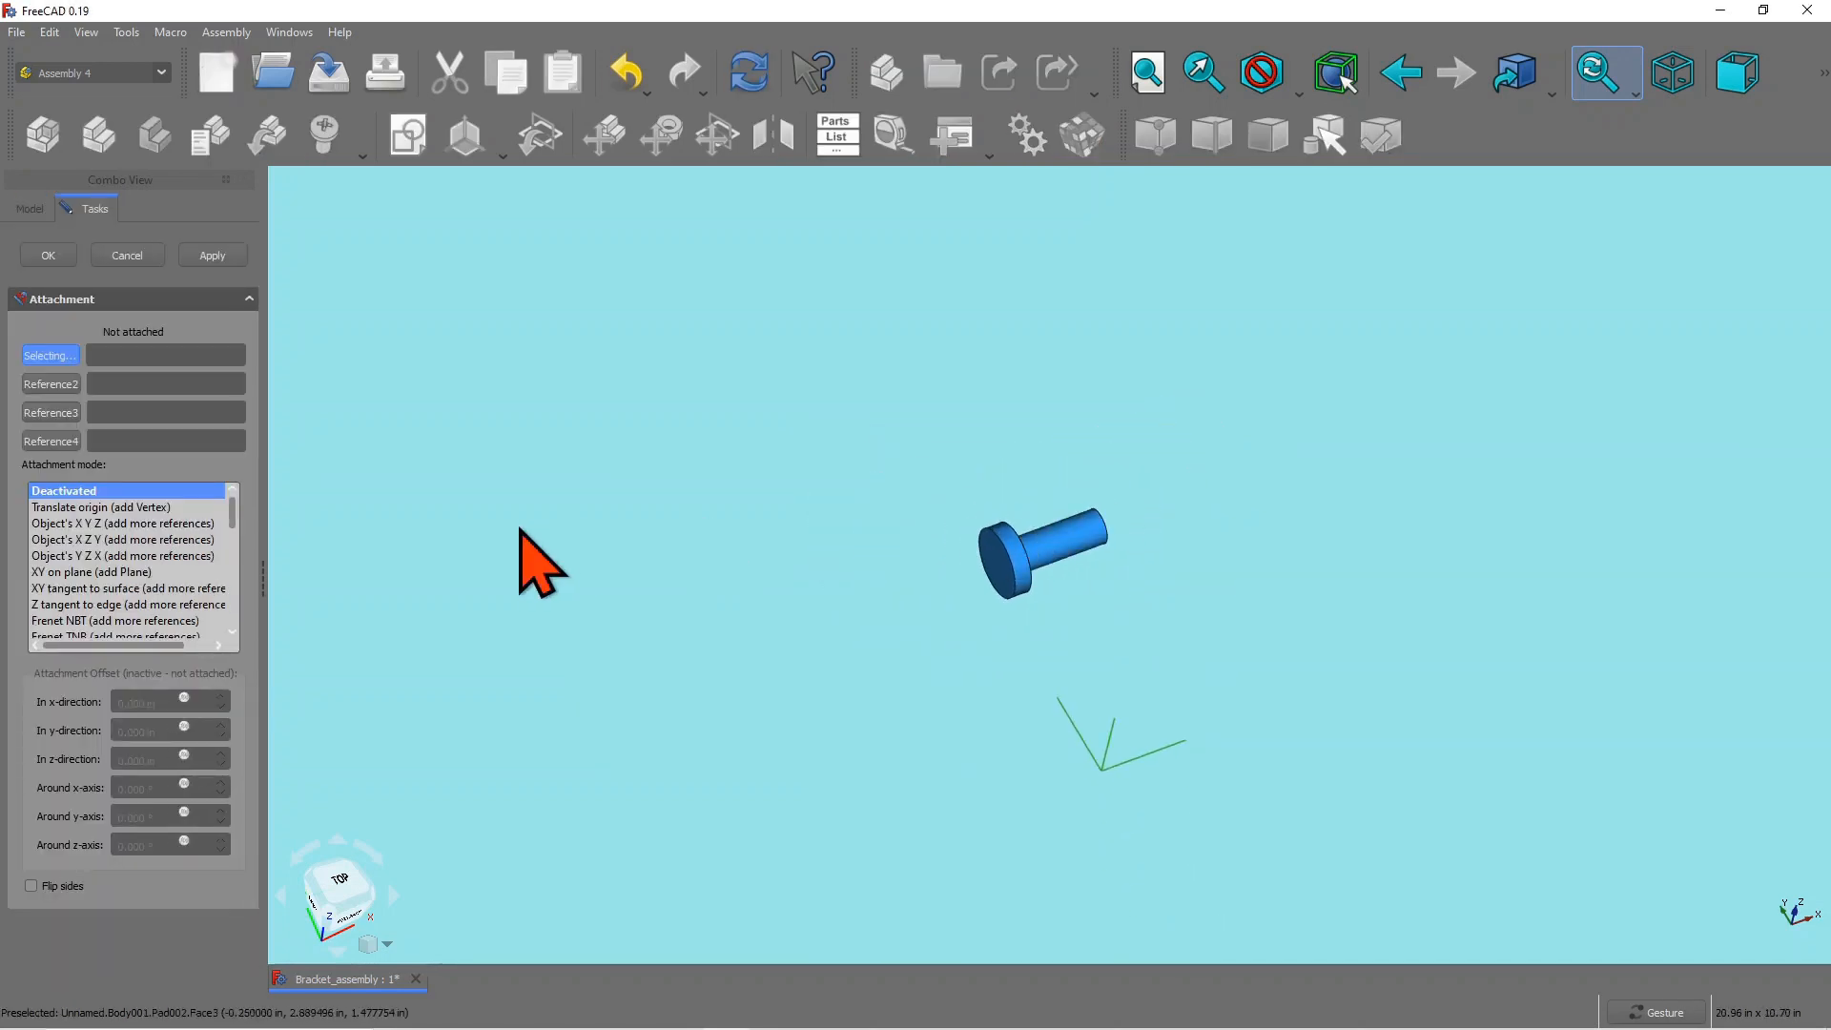
pyautogui.scroll(2, 1022, 597)
pyautogui.moveTo(1337, 563); pyautogui.dragTo(1198, 592)
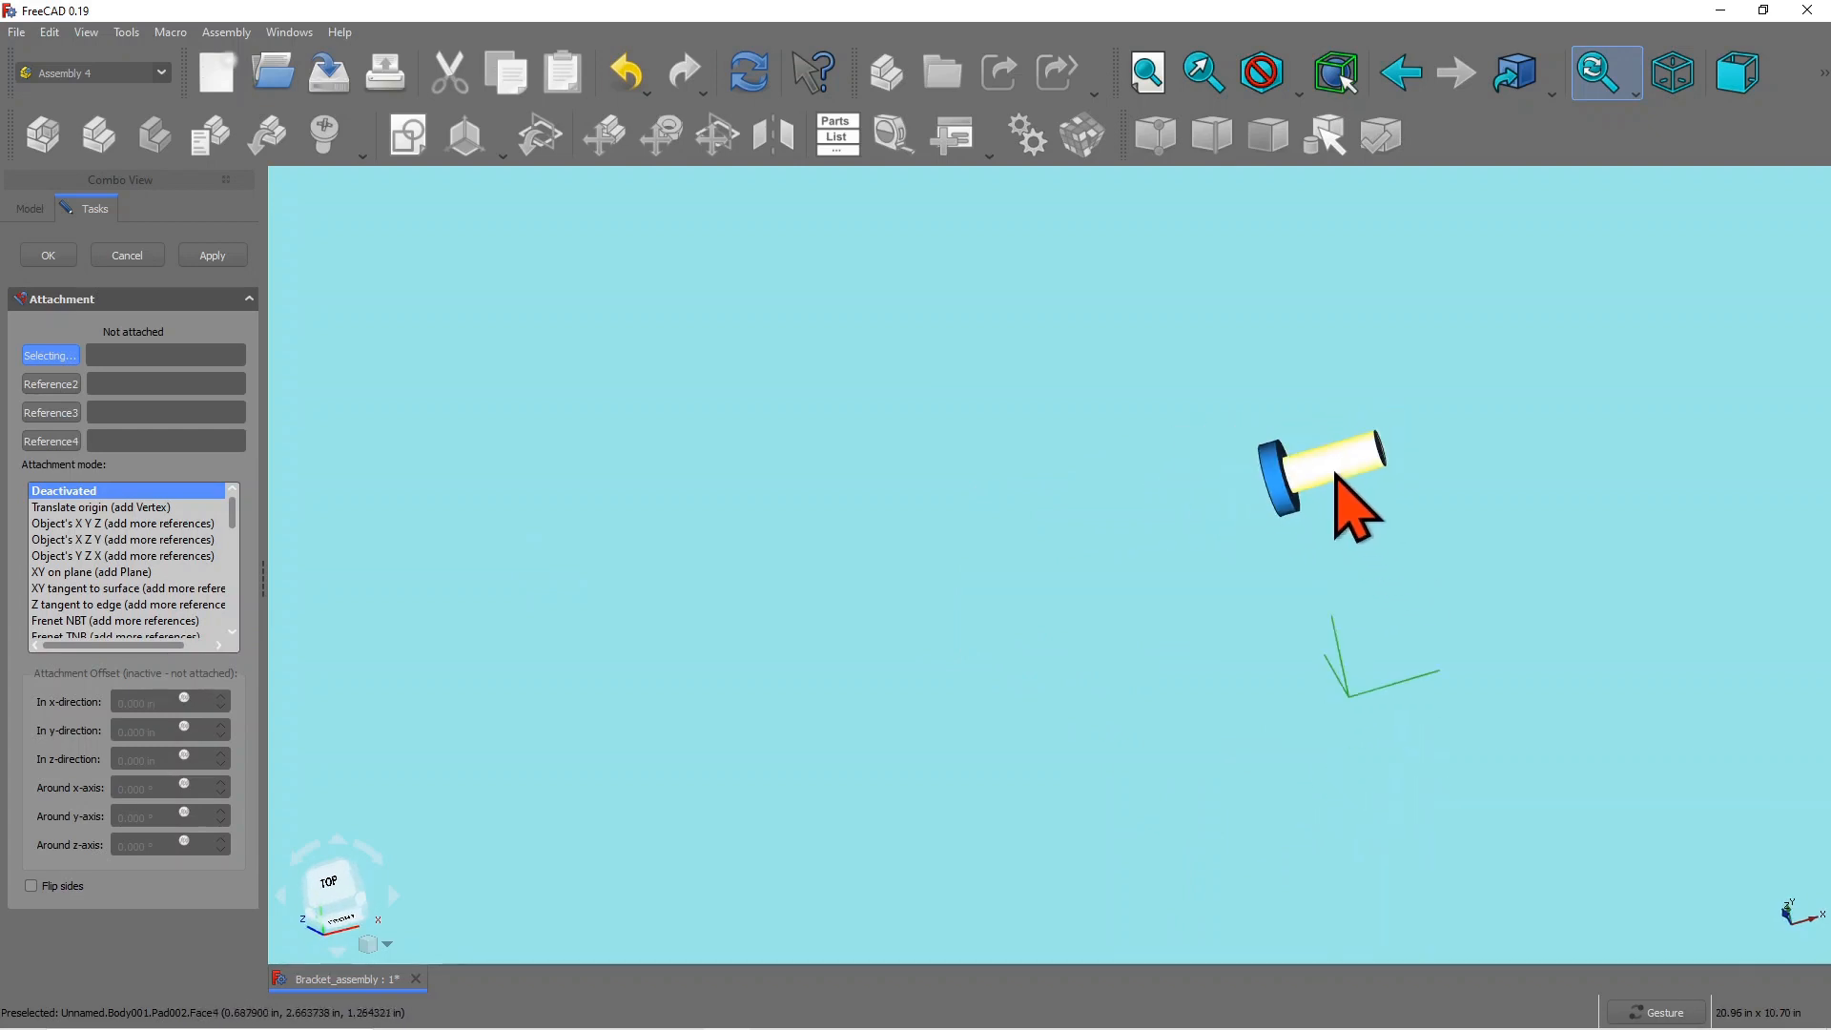
pyautogui.scroll(2, 1321, 467)
pyautogui.scroll(3, 1182, 605)
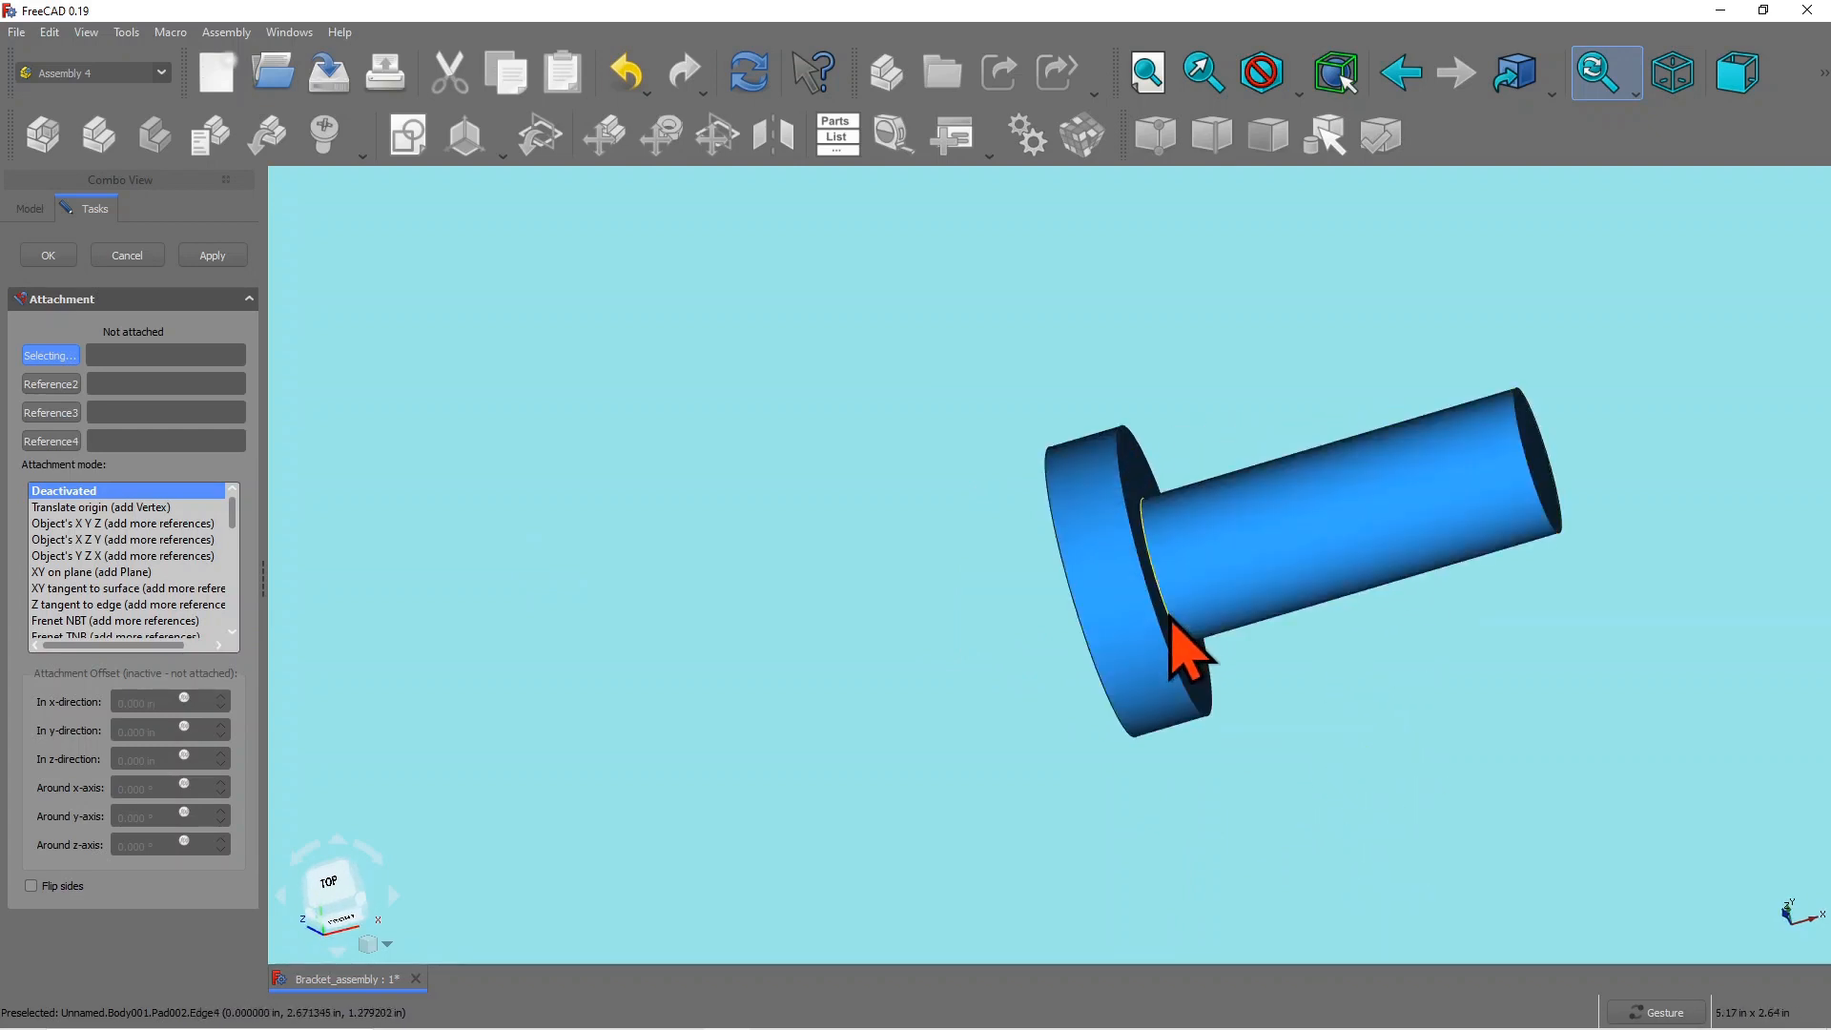
pyautogui.click(1172, 619)
pyautogui.scroll(-6, 768, 585)
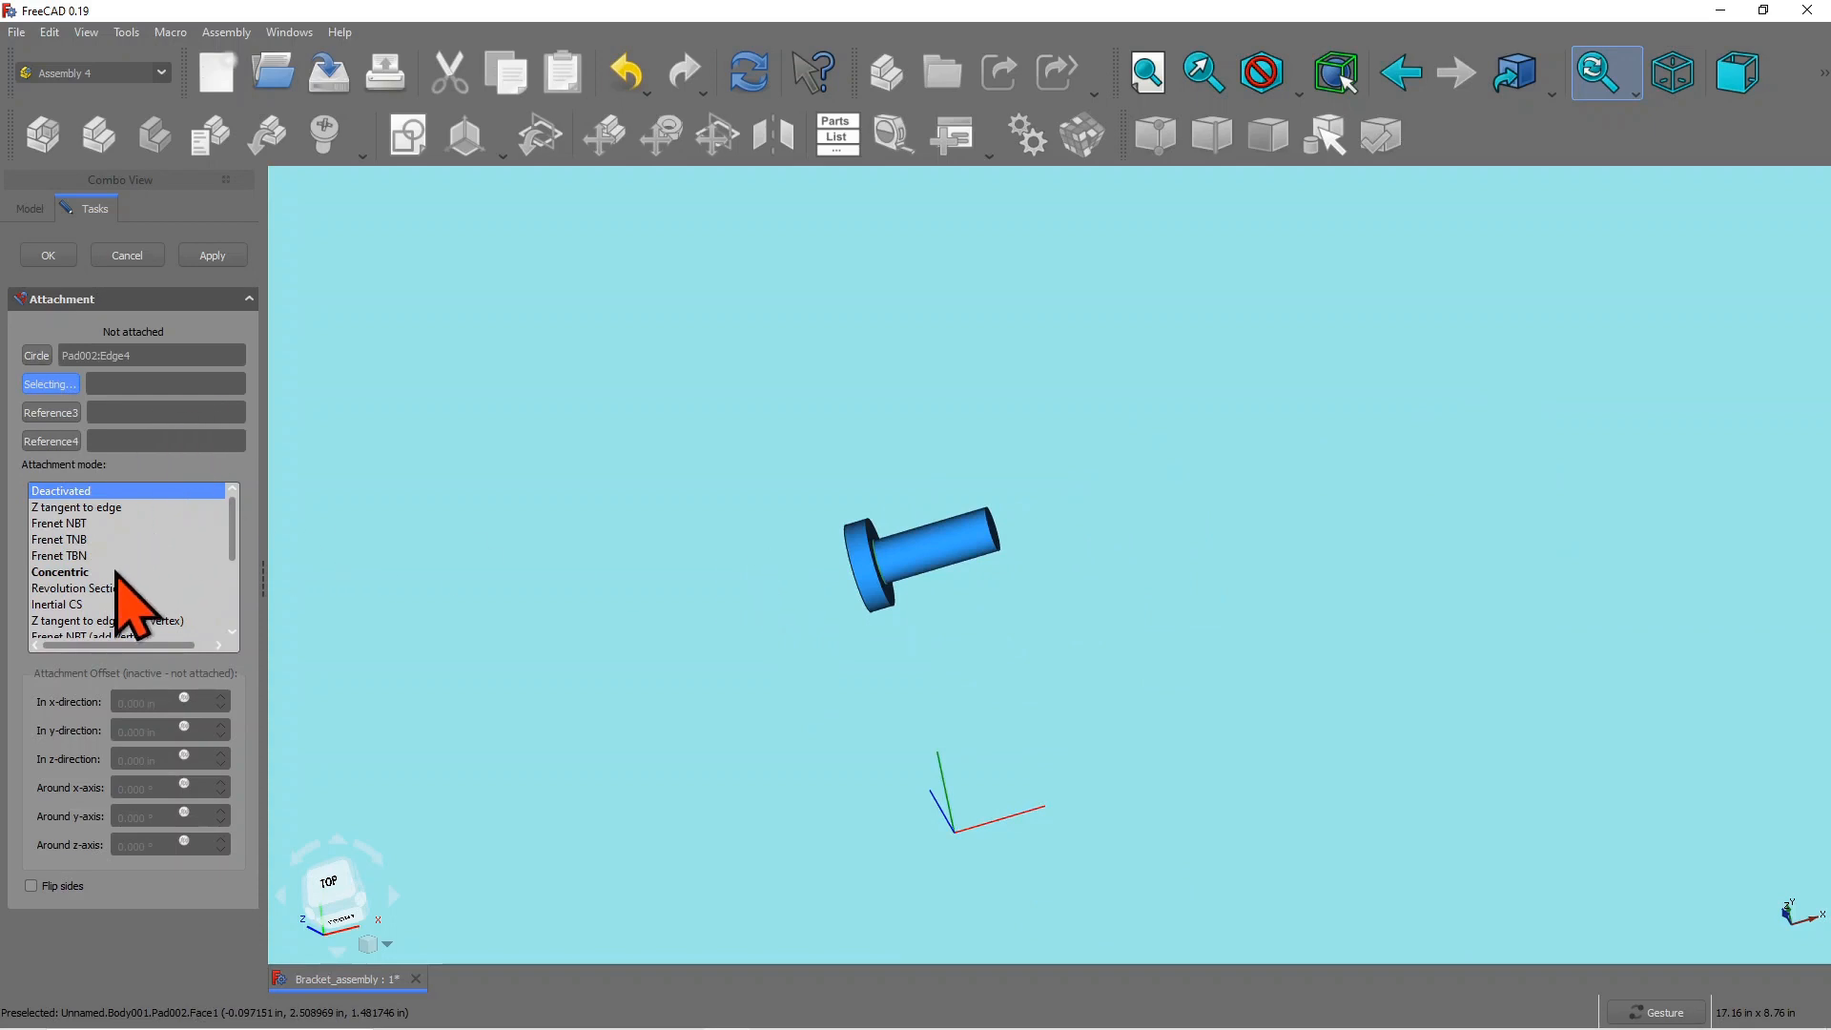
pyautogui.click(59, 603)
# Step: Rotate screw_LCS_3 by 90° around its y-axis and accept the attachment
pyautogui.moveTo(1121, 565); pyautogui.dragTo(1014, 608)
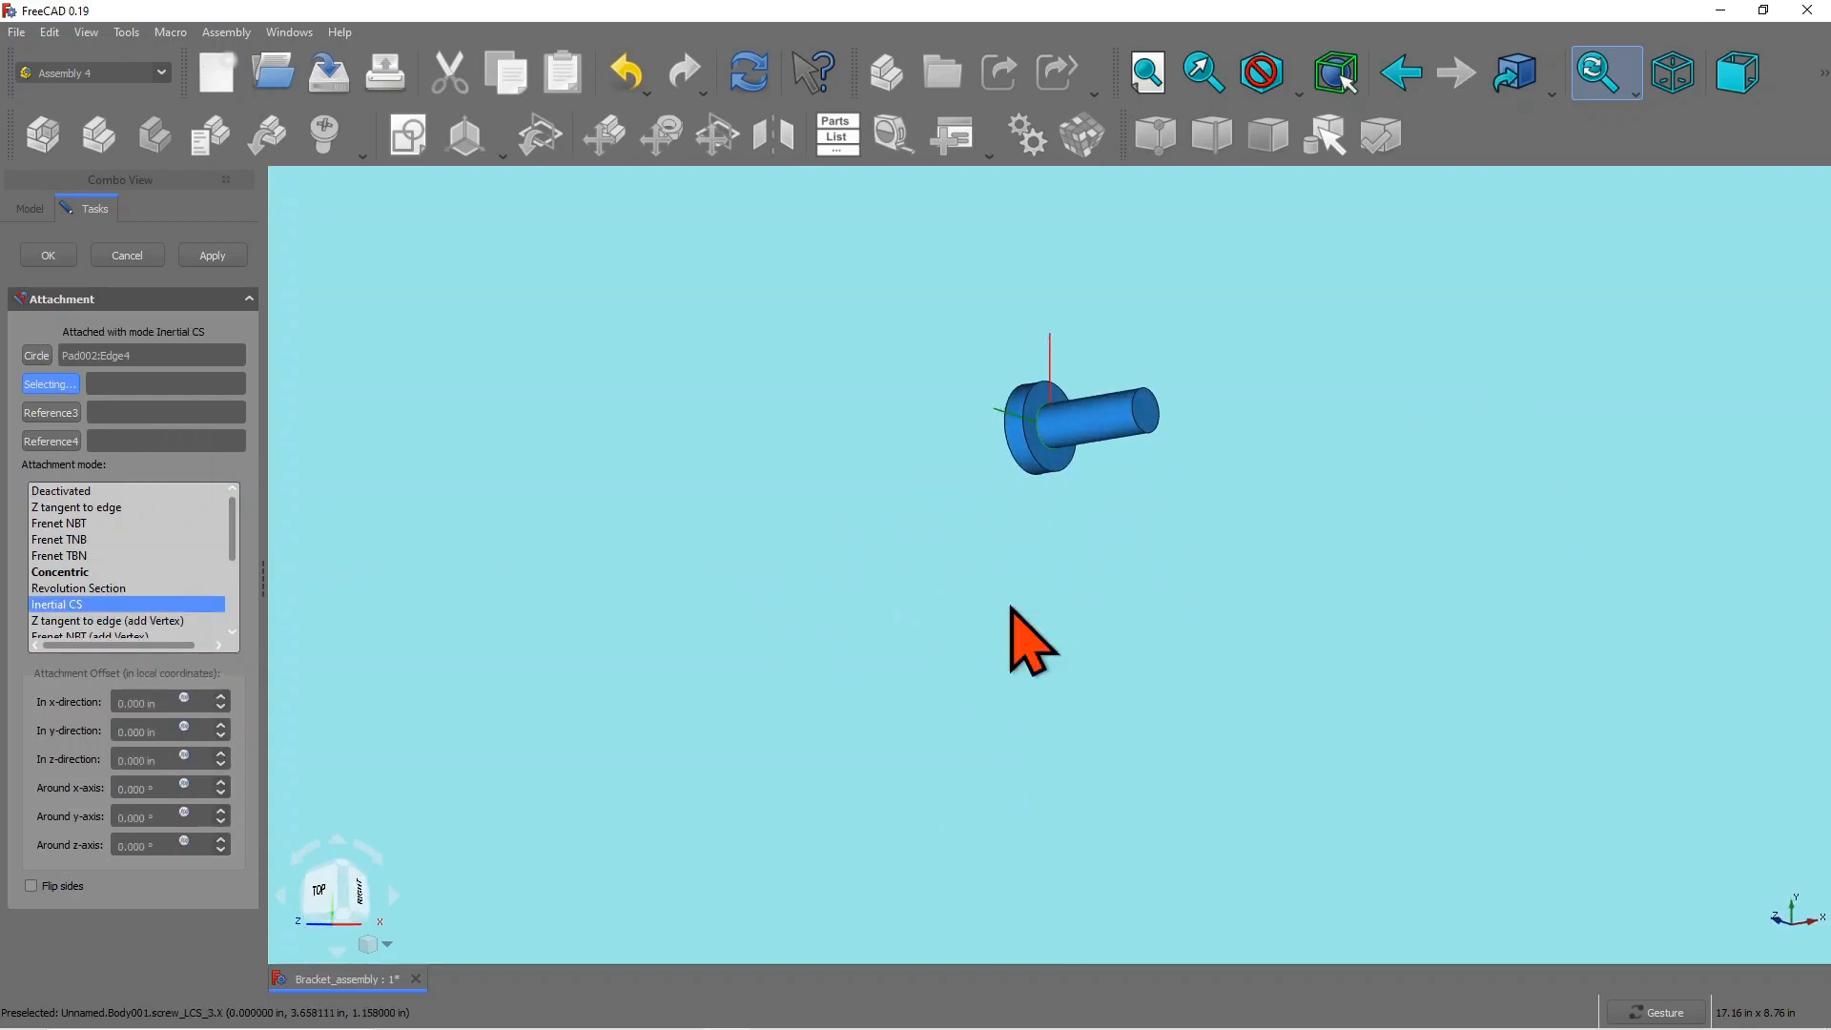
pyautogui.scroll(5, 1096, 335)
pyautogui.moveTo(1056, 474); pyautogui.dragTo(1144, 483)
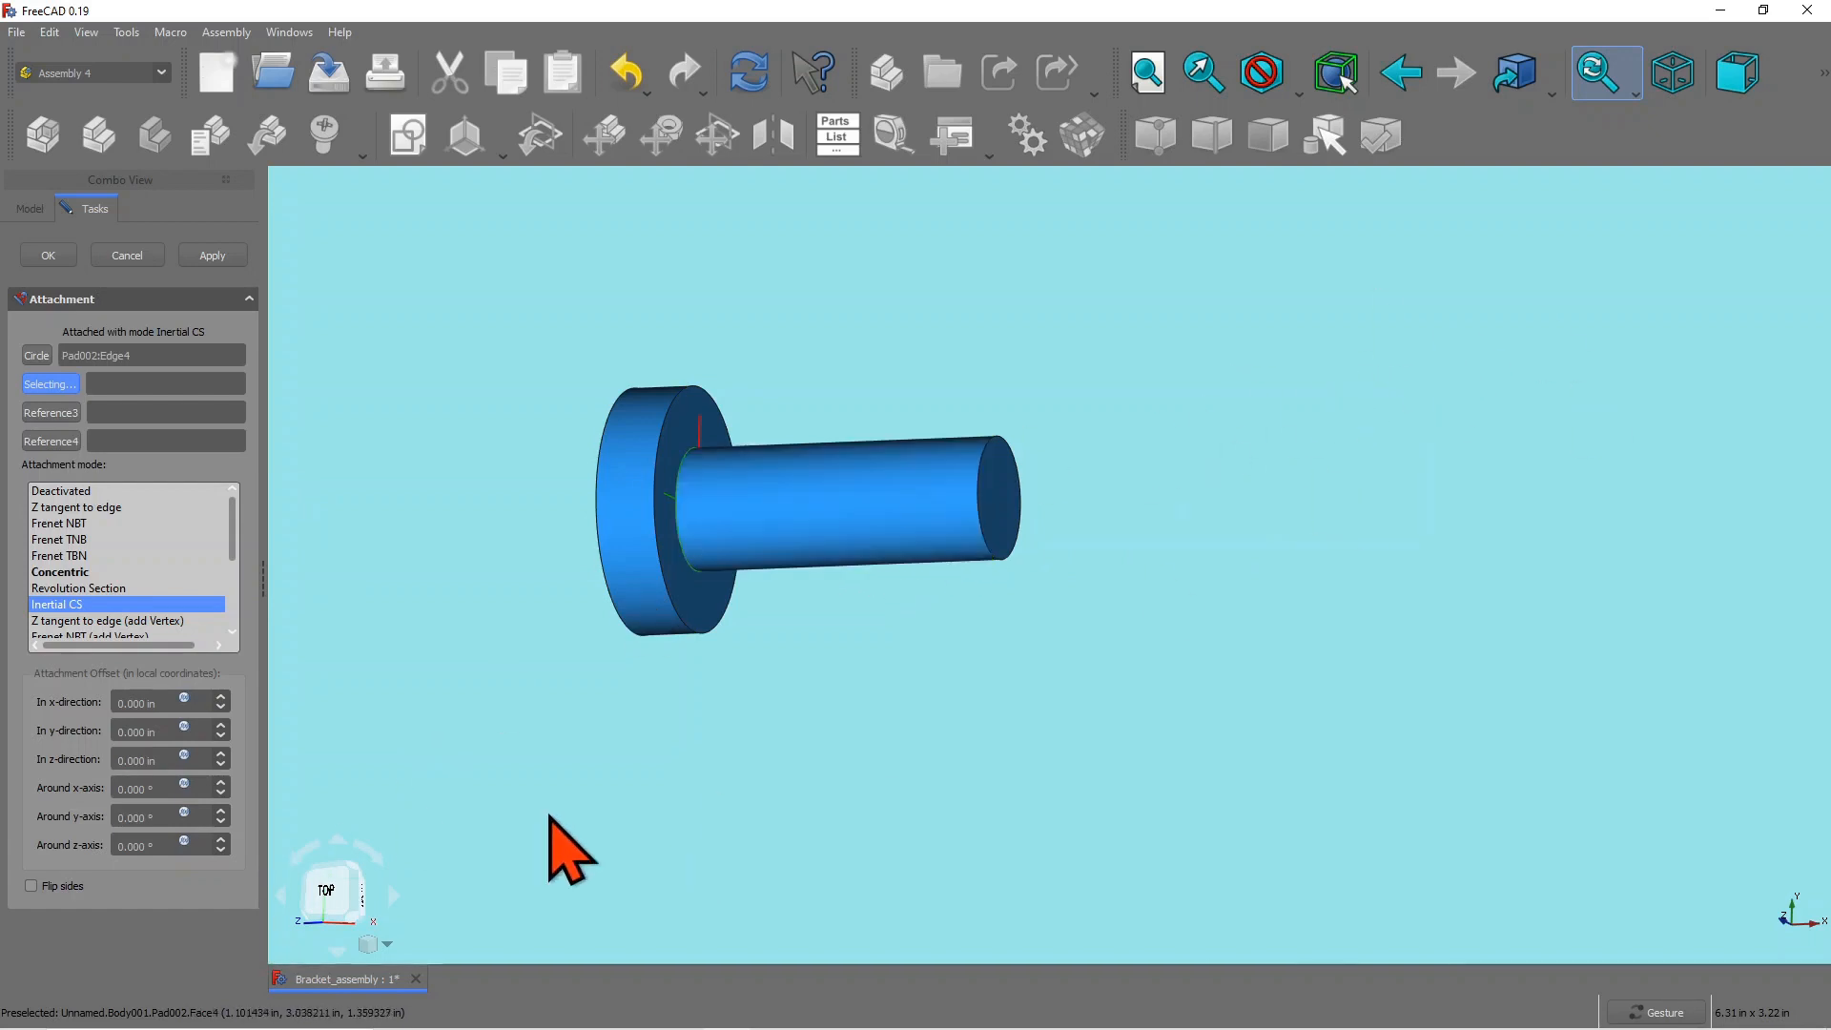
pyautogui.click(118, 816)
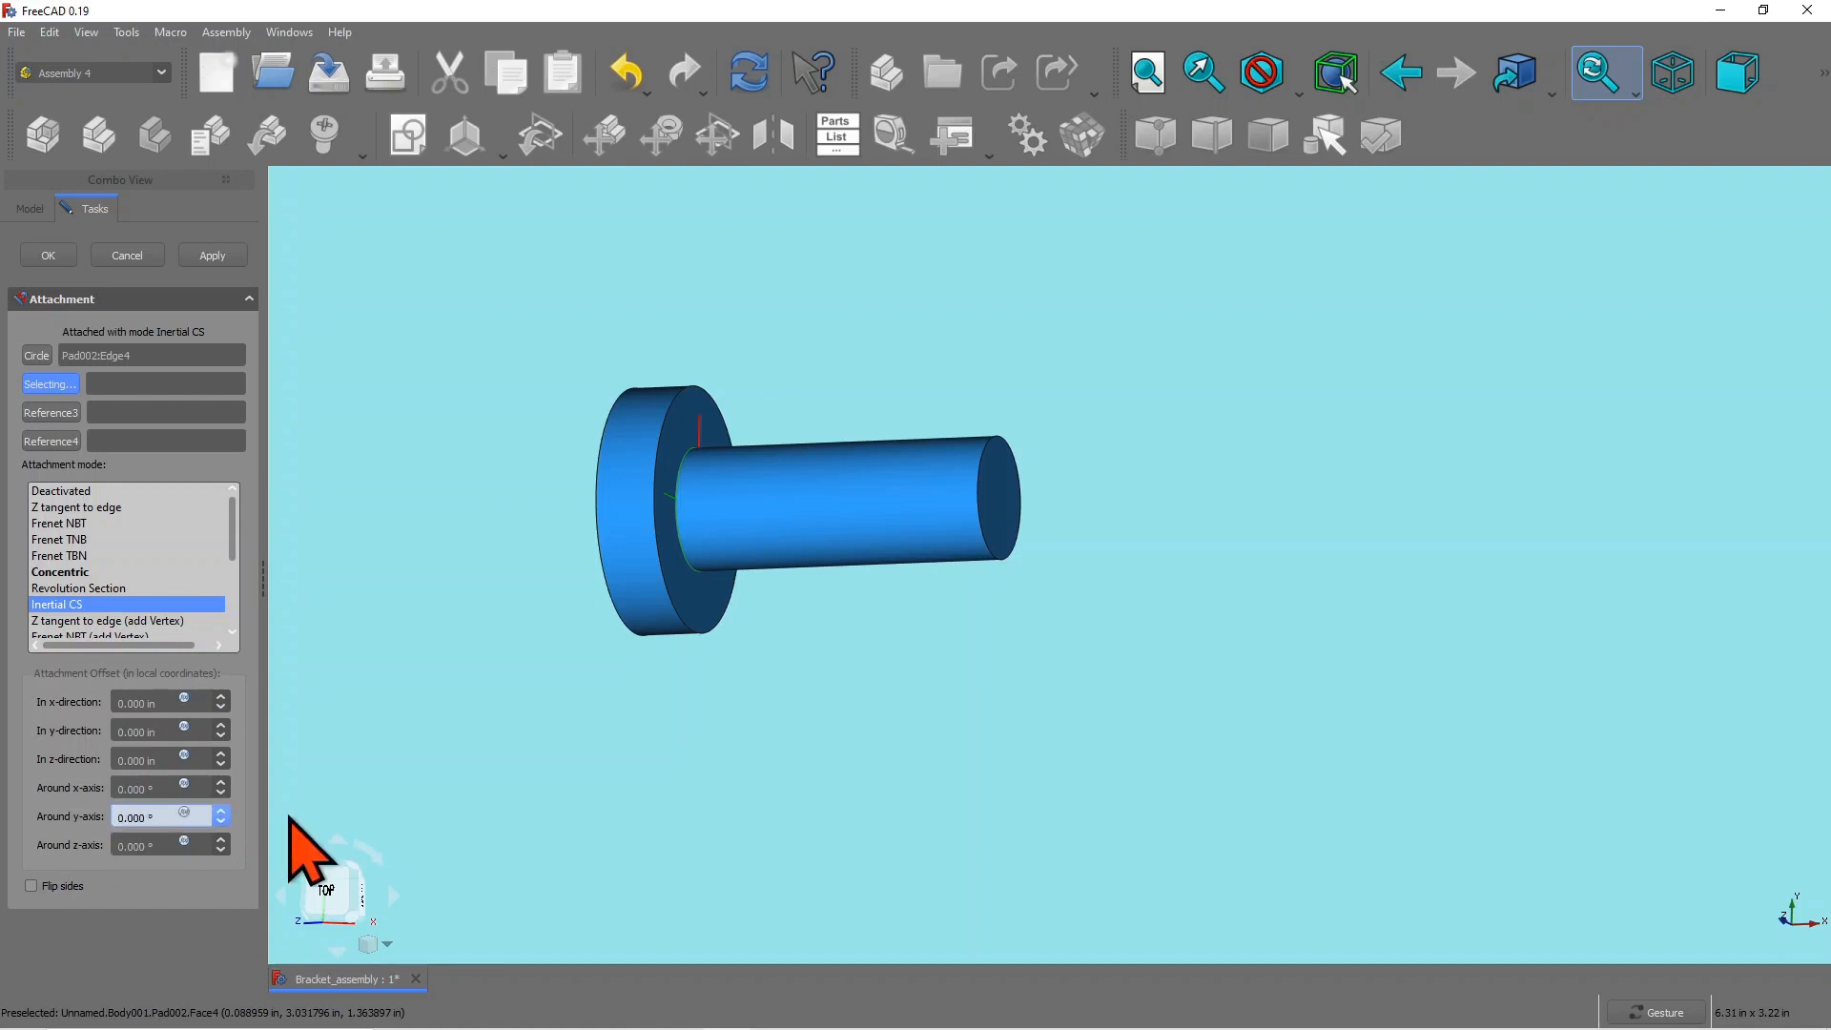
pyautogui.write('9')
pyautogui.moveTo(695, 604); pyautogui.dragTo(839, 531)
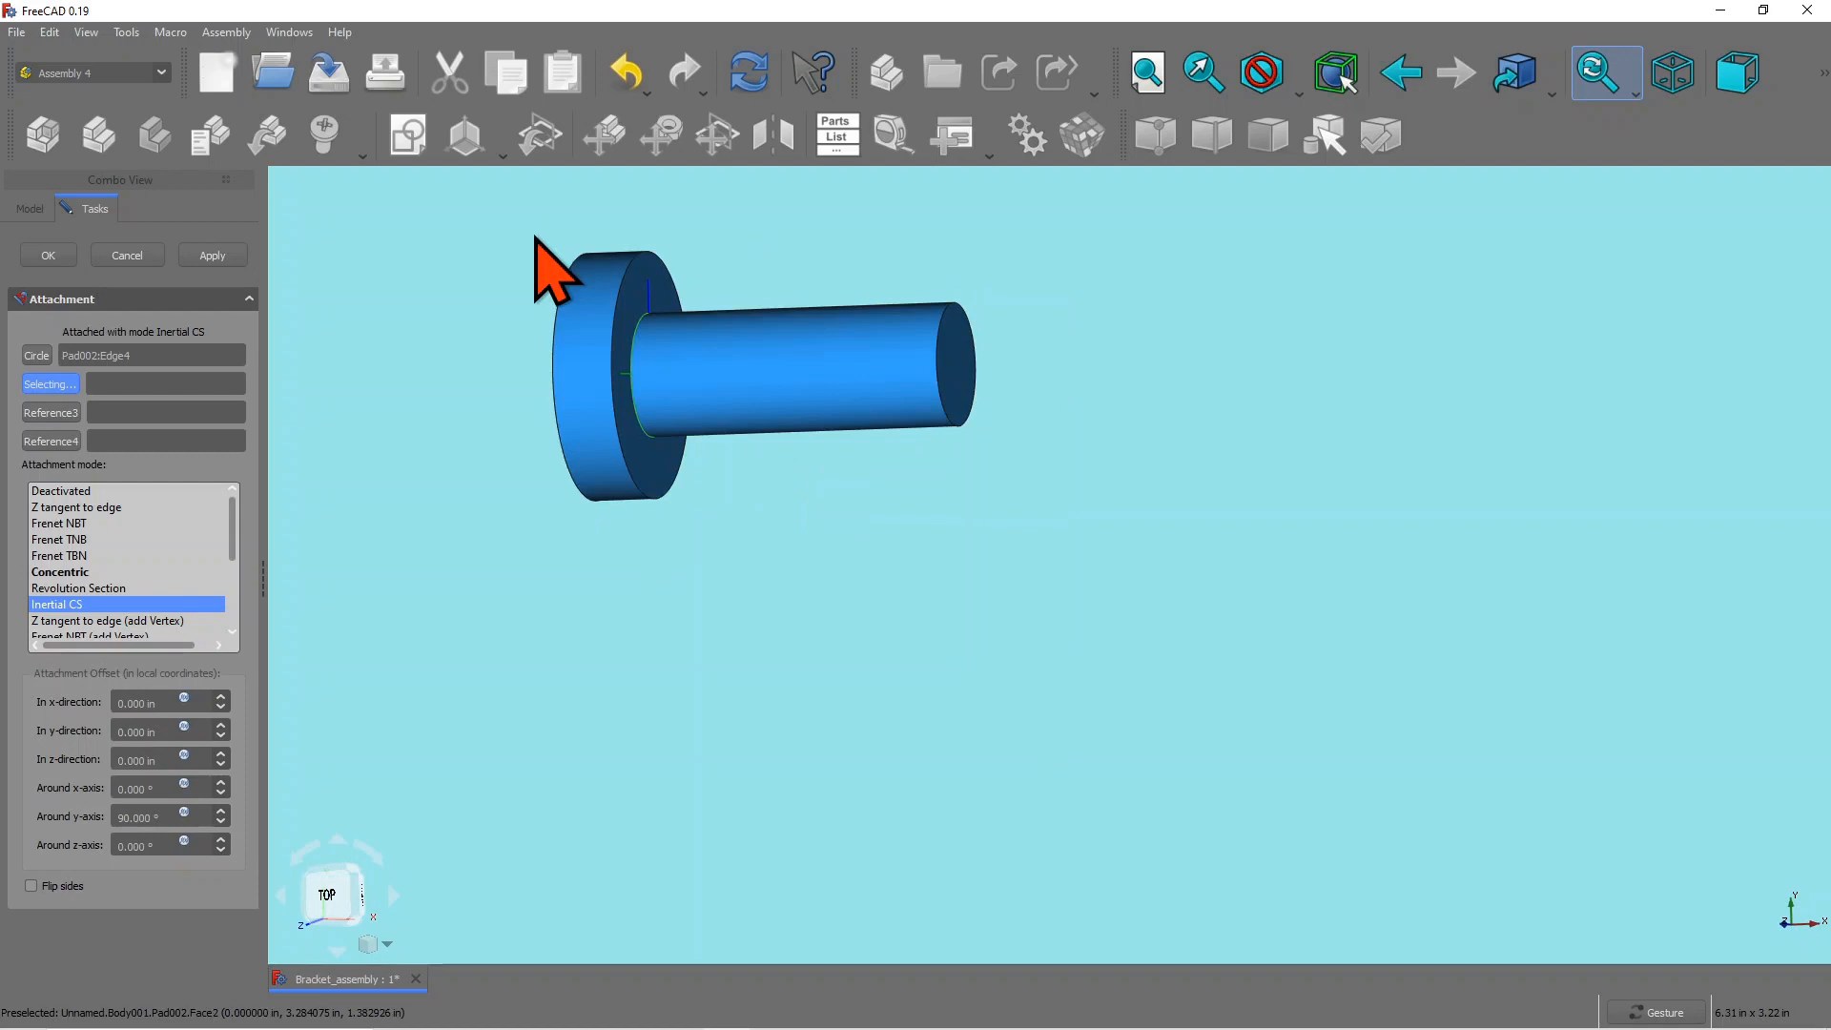
pyautogui.scroll(4, 565, 236)
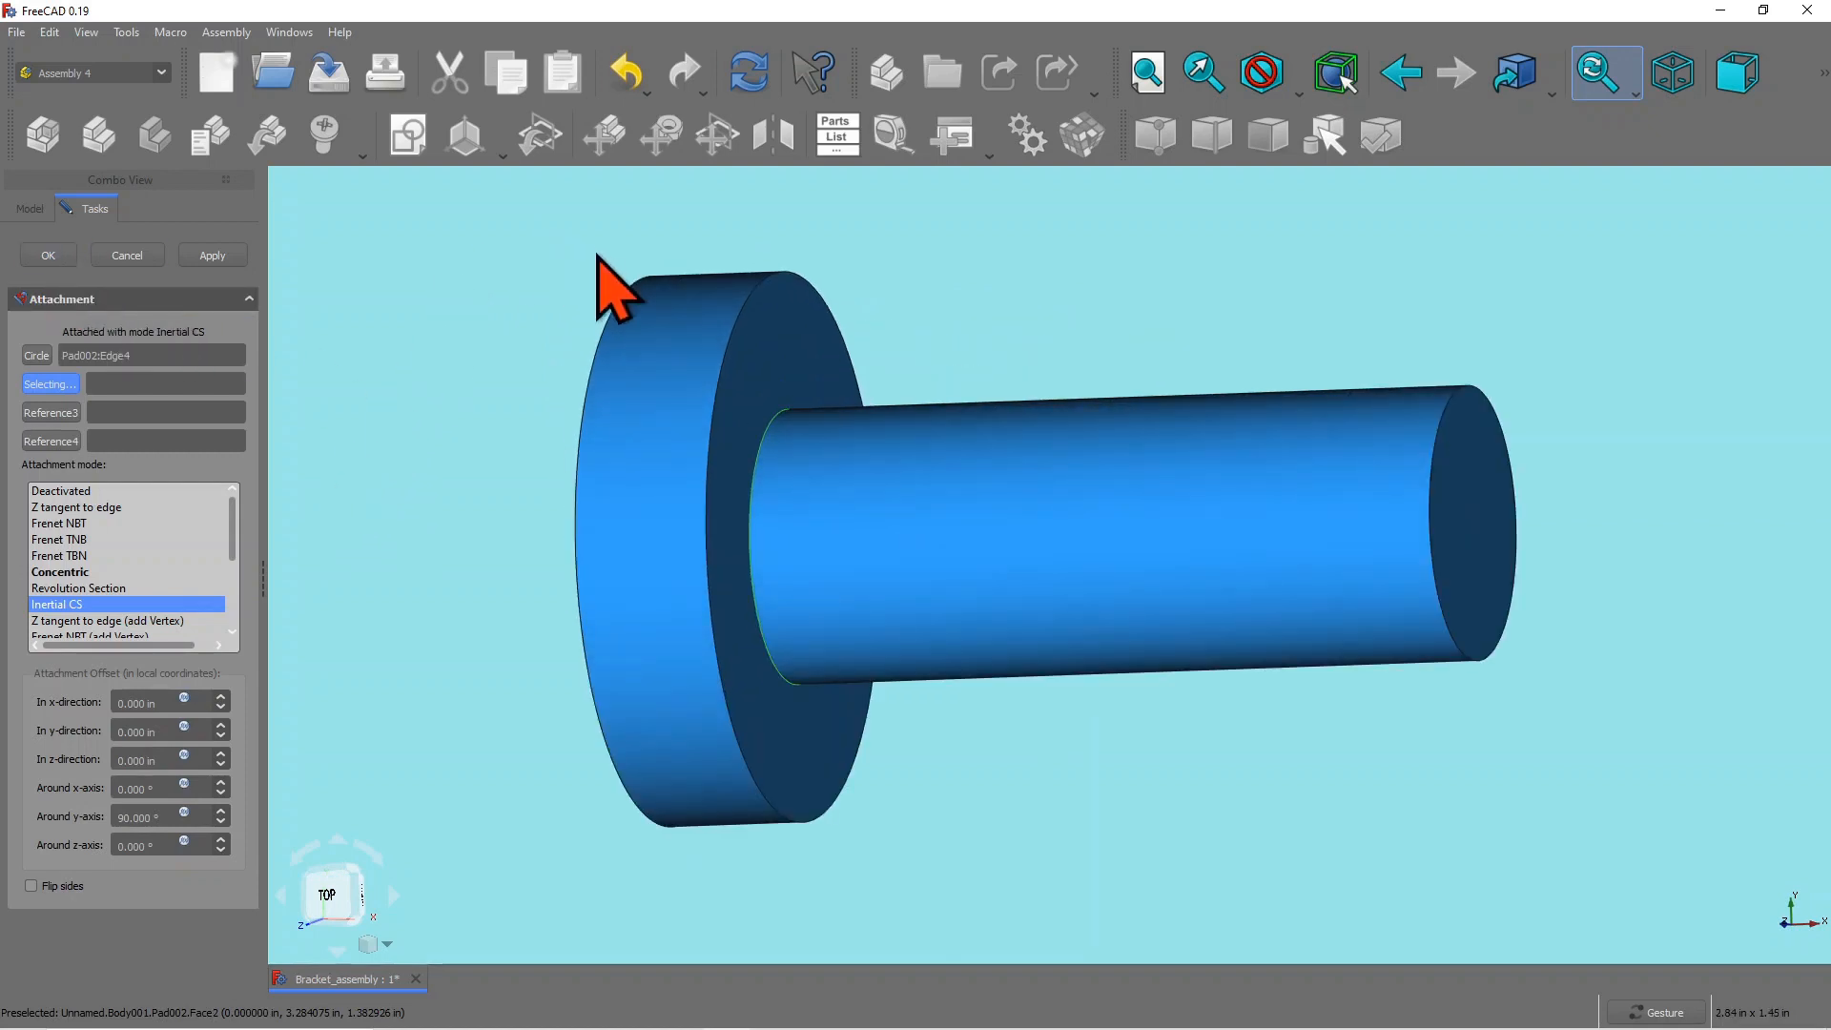
pyautogui.scroll(-2, 605, 277)
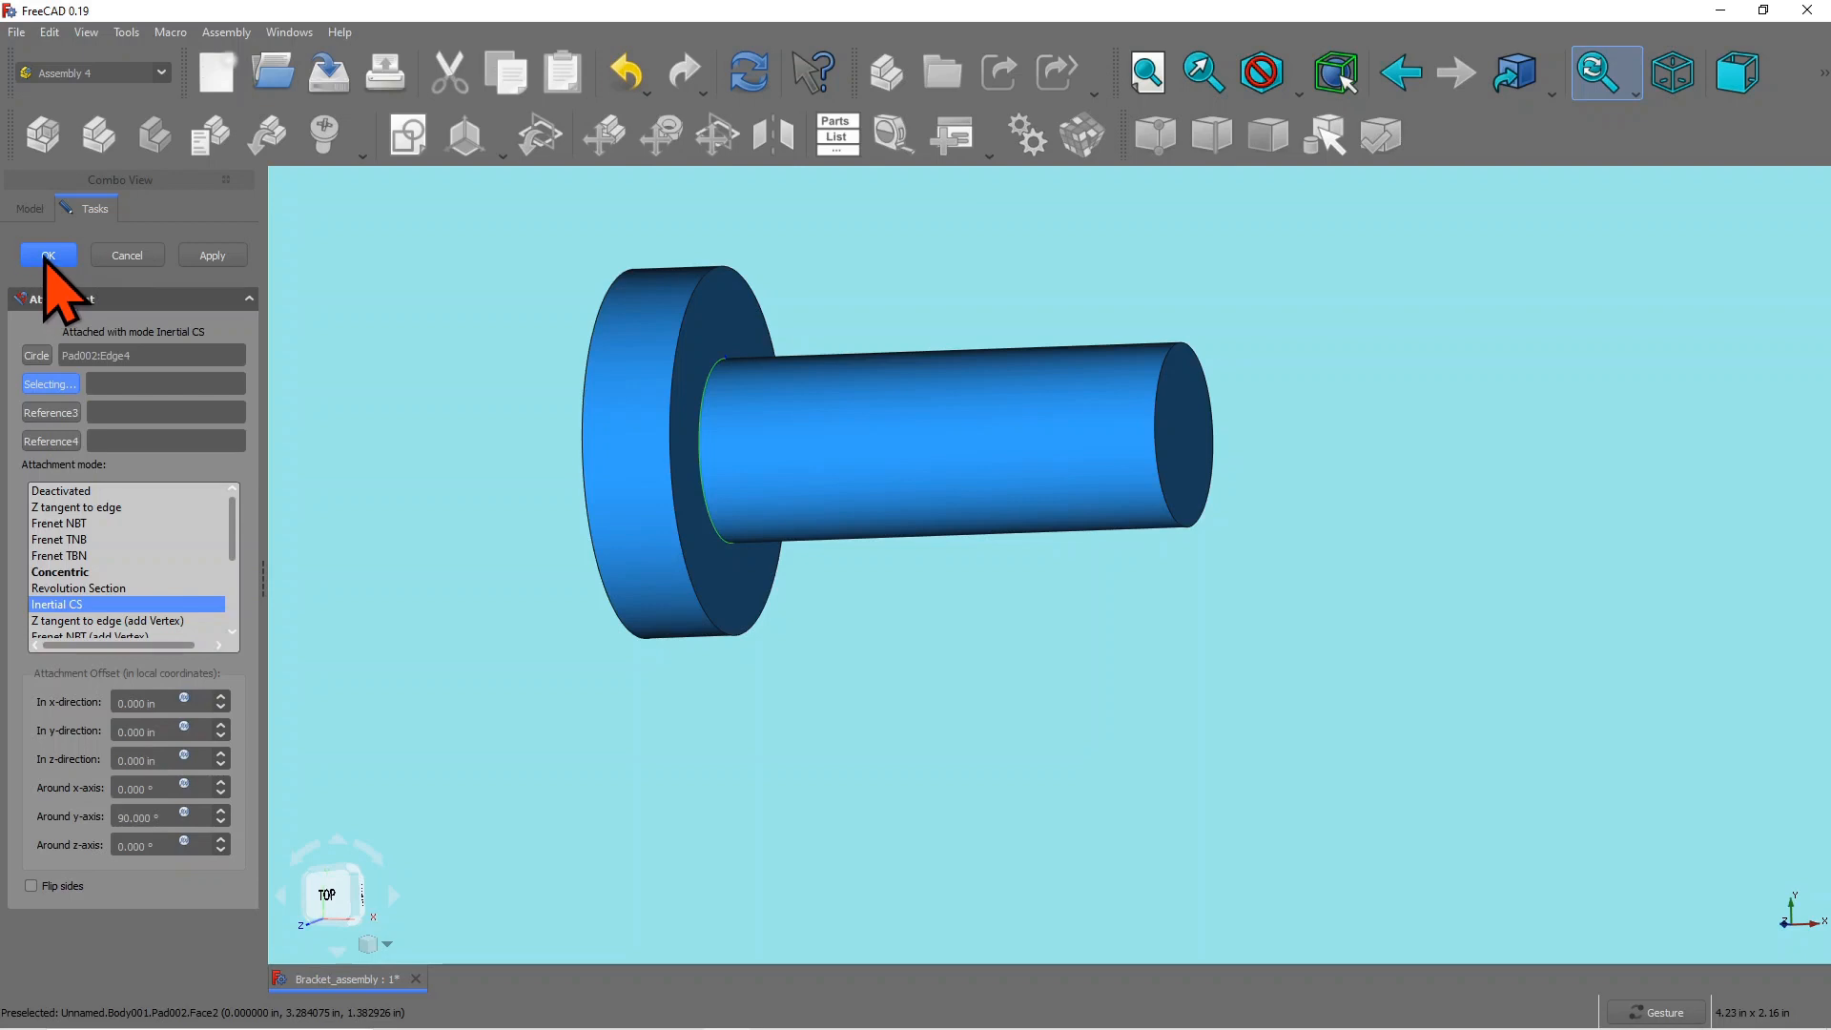
pyautogui.click(48, 256)
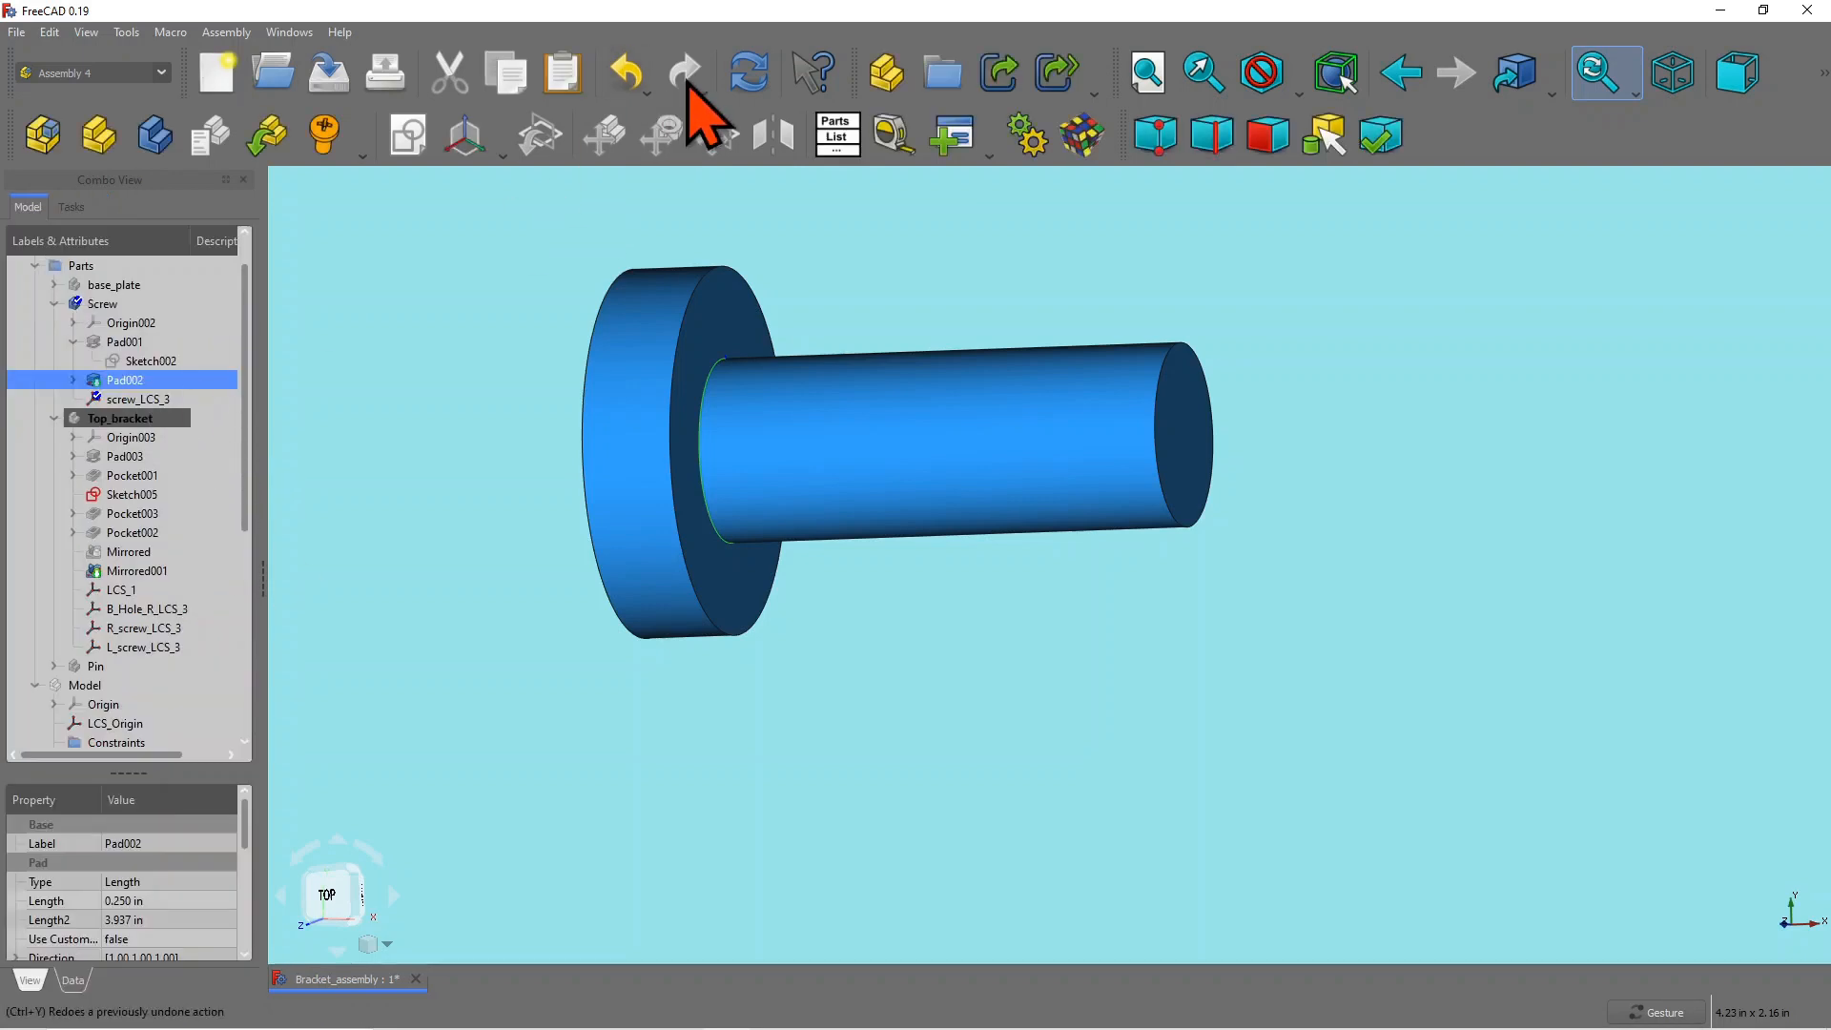
# Step: Show the Model assembly again alongside the Screw body
pyautogui.moveTo(1186, 268); pyautogui.dragTo(1247, 298)
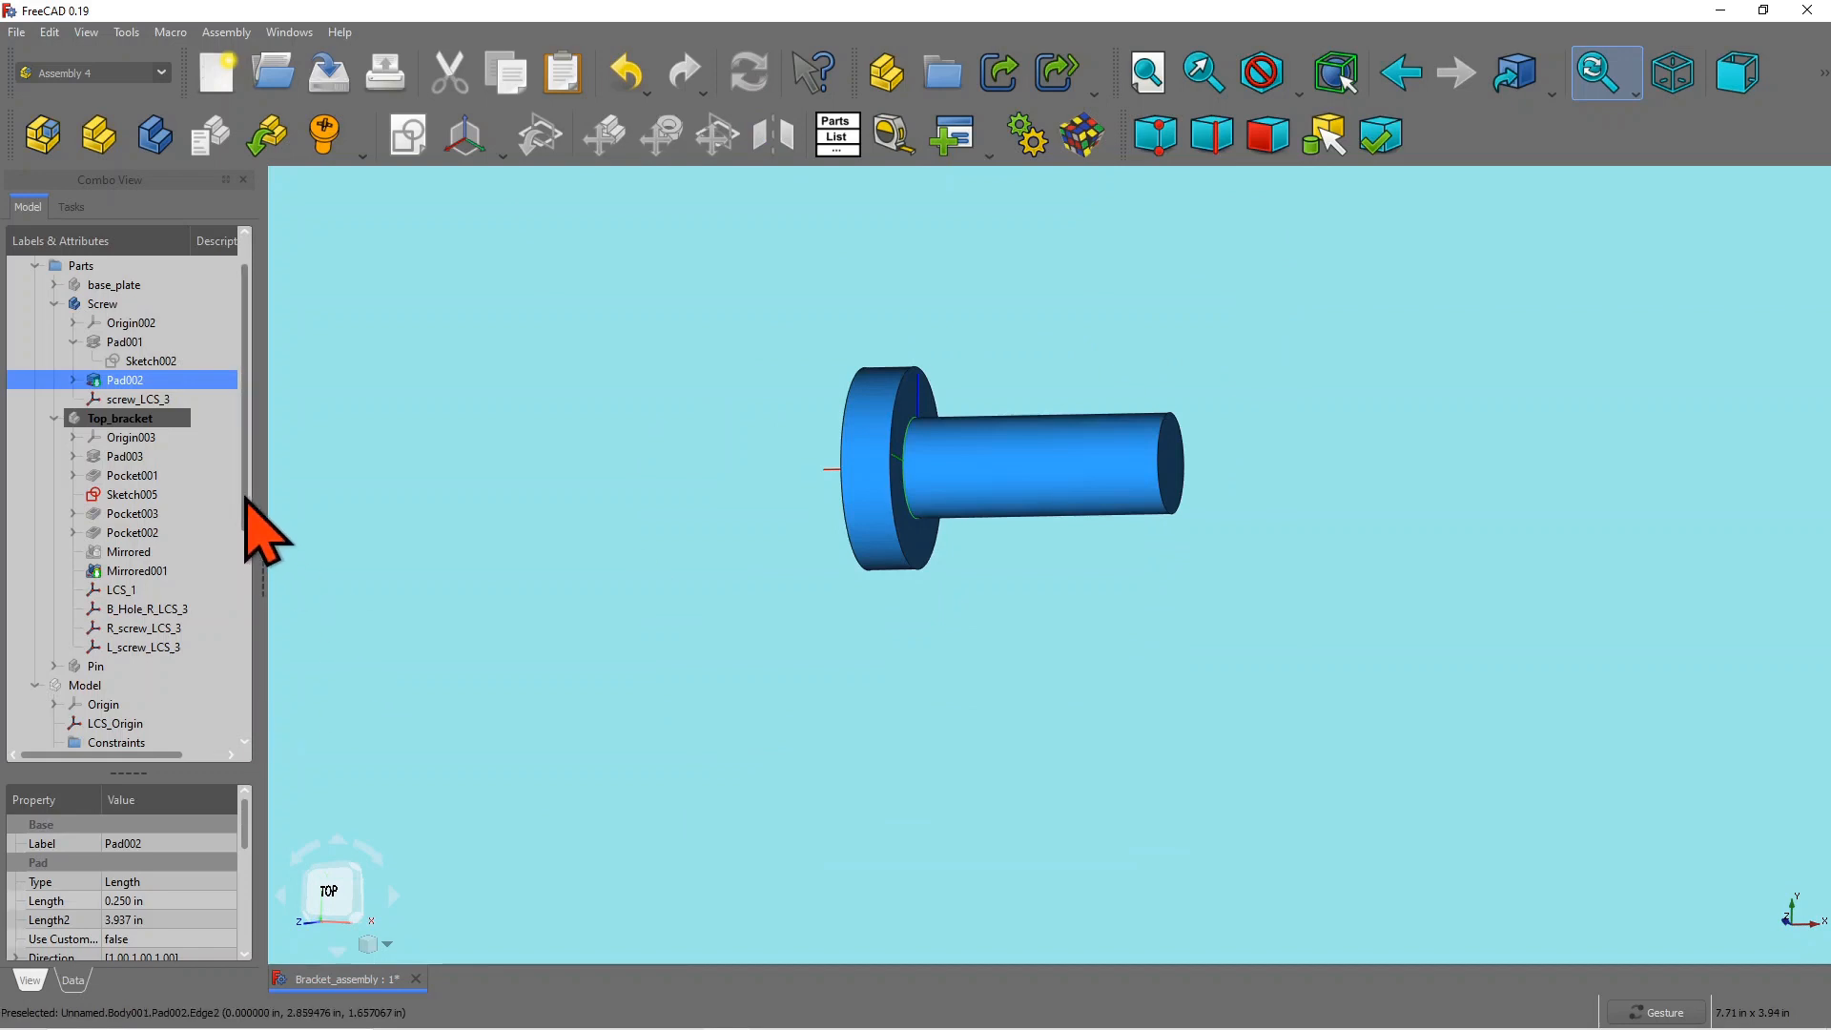
pyautogui.moveTo(241, 488); pyautogui.dragTo(229, 621)
pyautogui.click(90, 494)
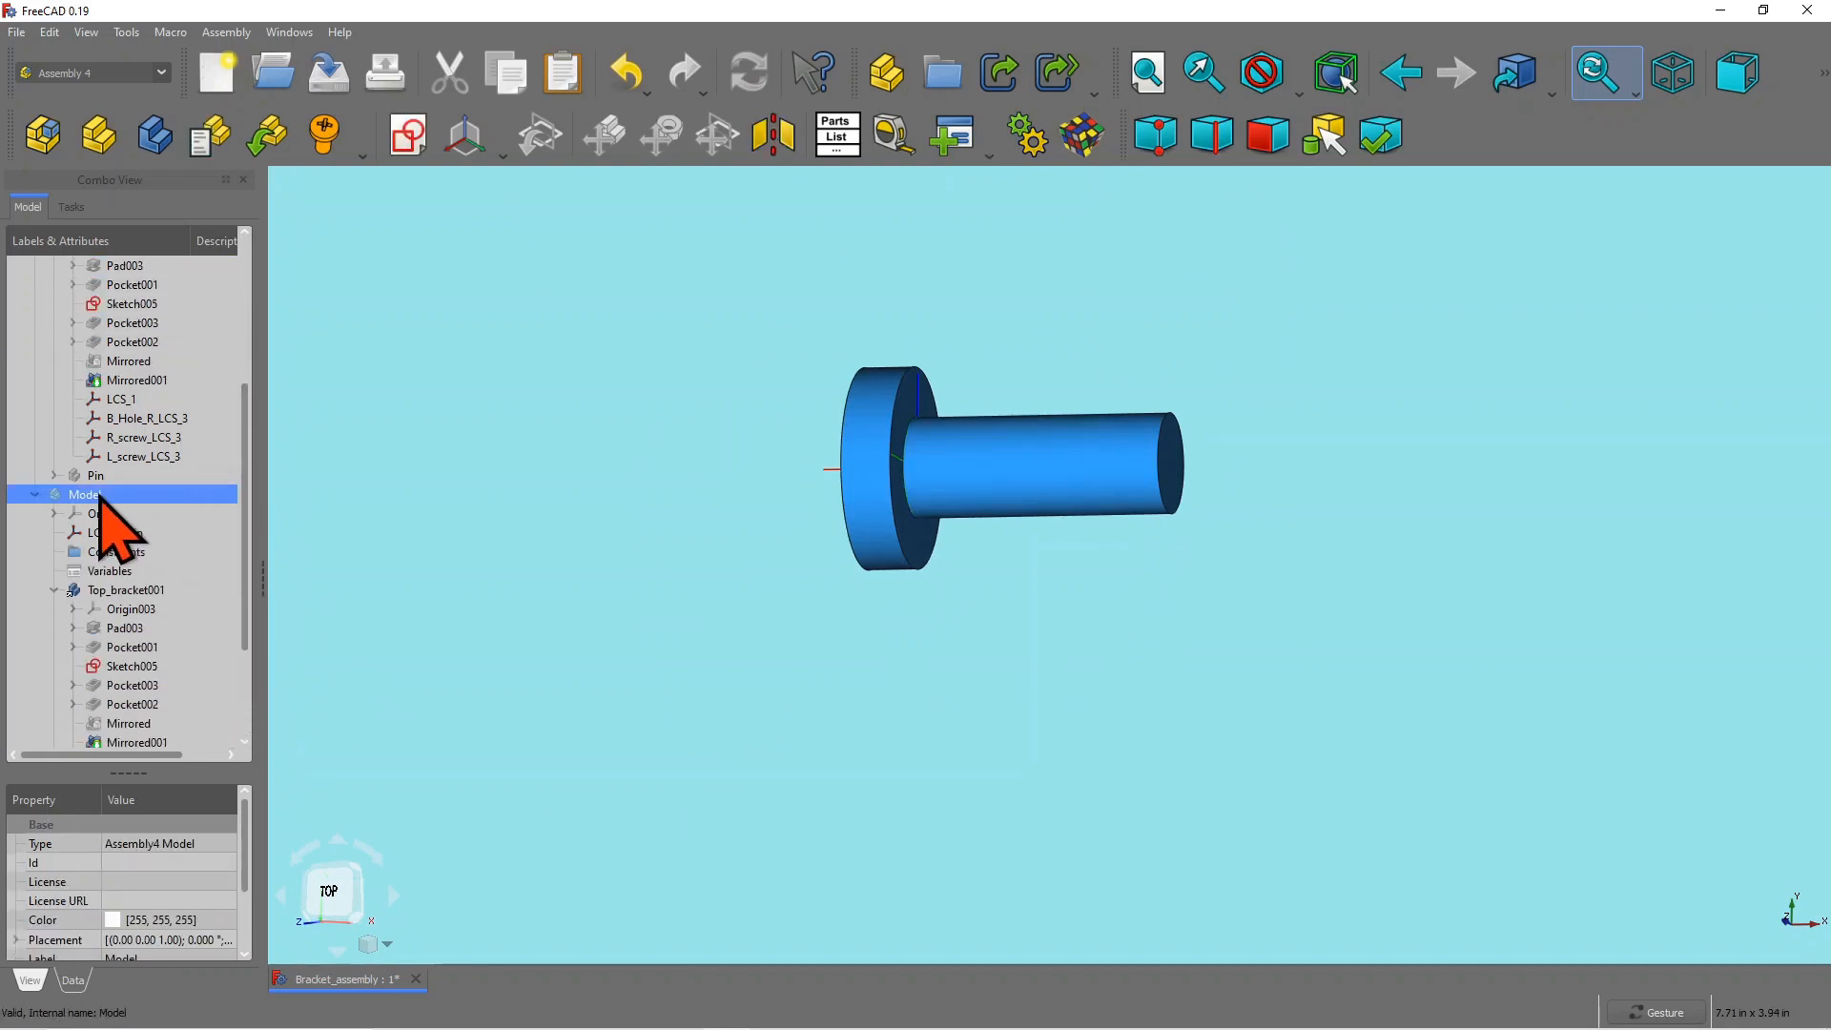
pyautogui.press('space')
pyautogui.scroll(-2, 1180, 440)
pyautogui.scroll(-3, 1180, 441)
pyautogui.moveTo(1120, 426); pyautogui.dragTo(1011, 508)
pyautogui.click(1011, 509)
pyautogui.moveTo(1679, 683); pyautogui.dragTo(1275, 490)
pyautogui.scroll(-2, 1214, 662)
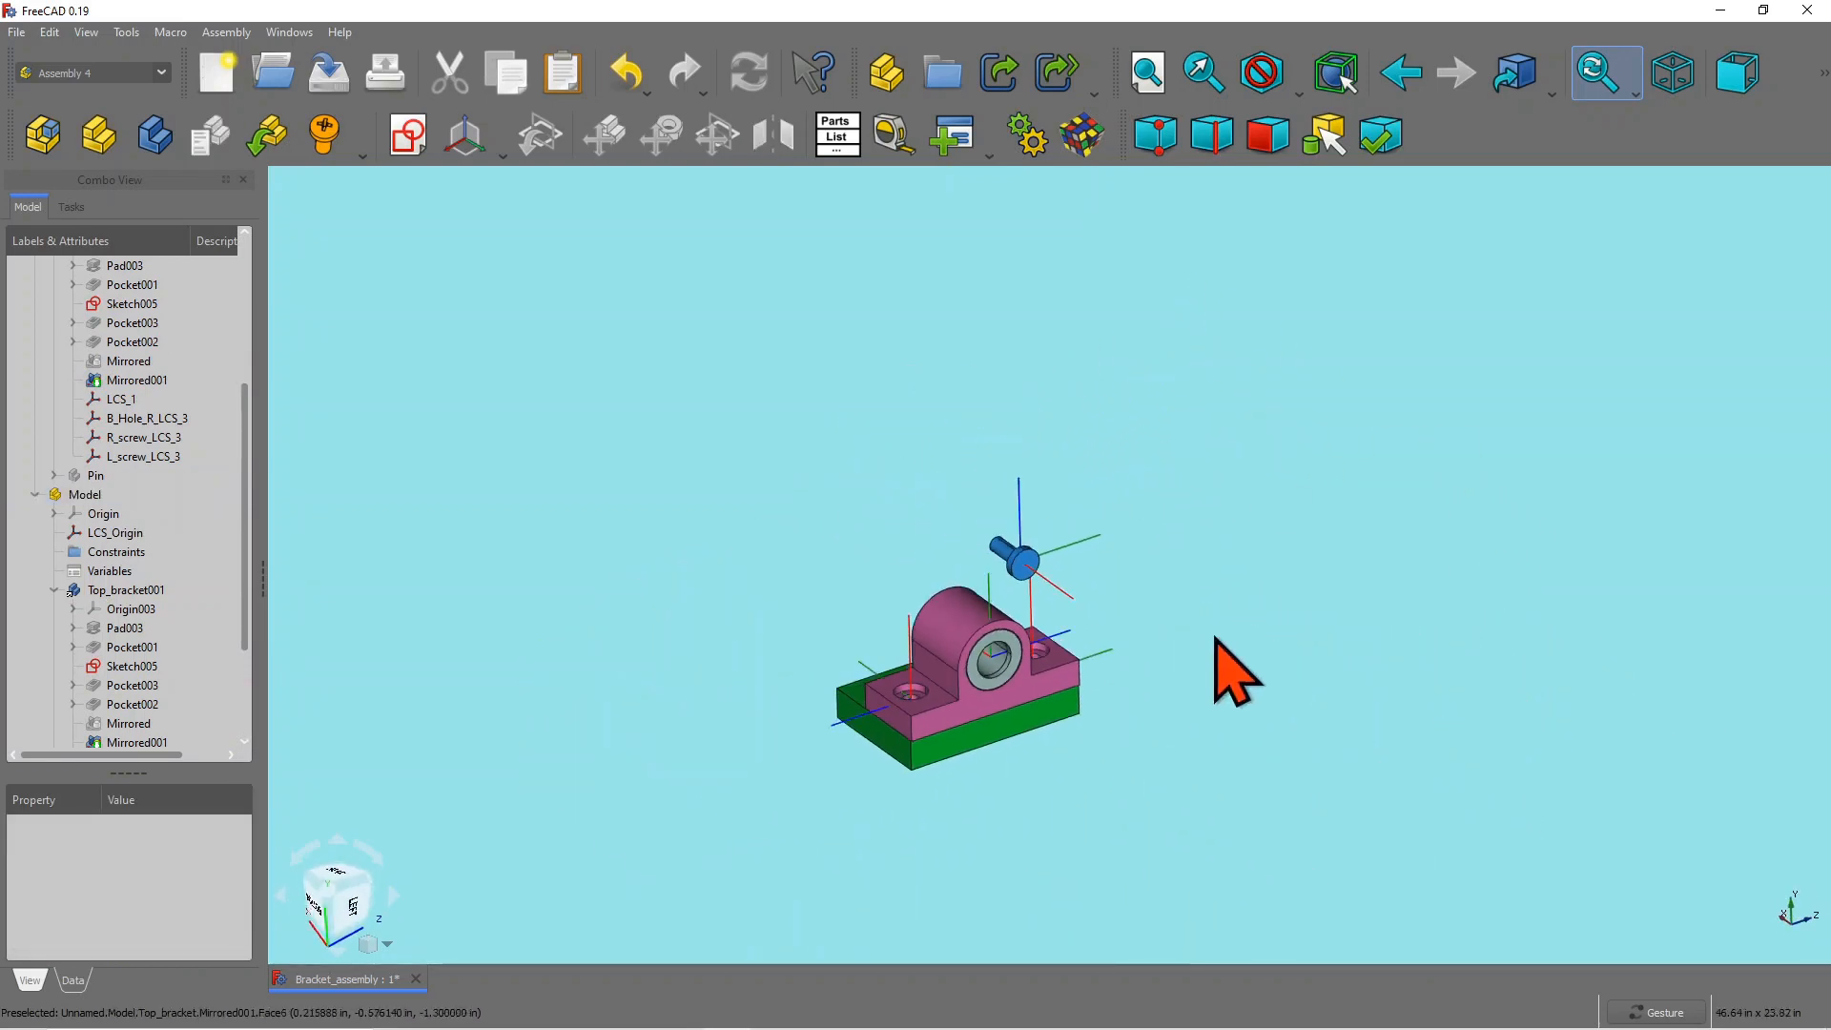
pyautogui.scroll(3, 1083, 757)
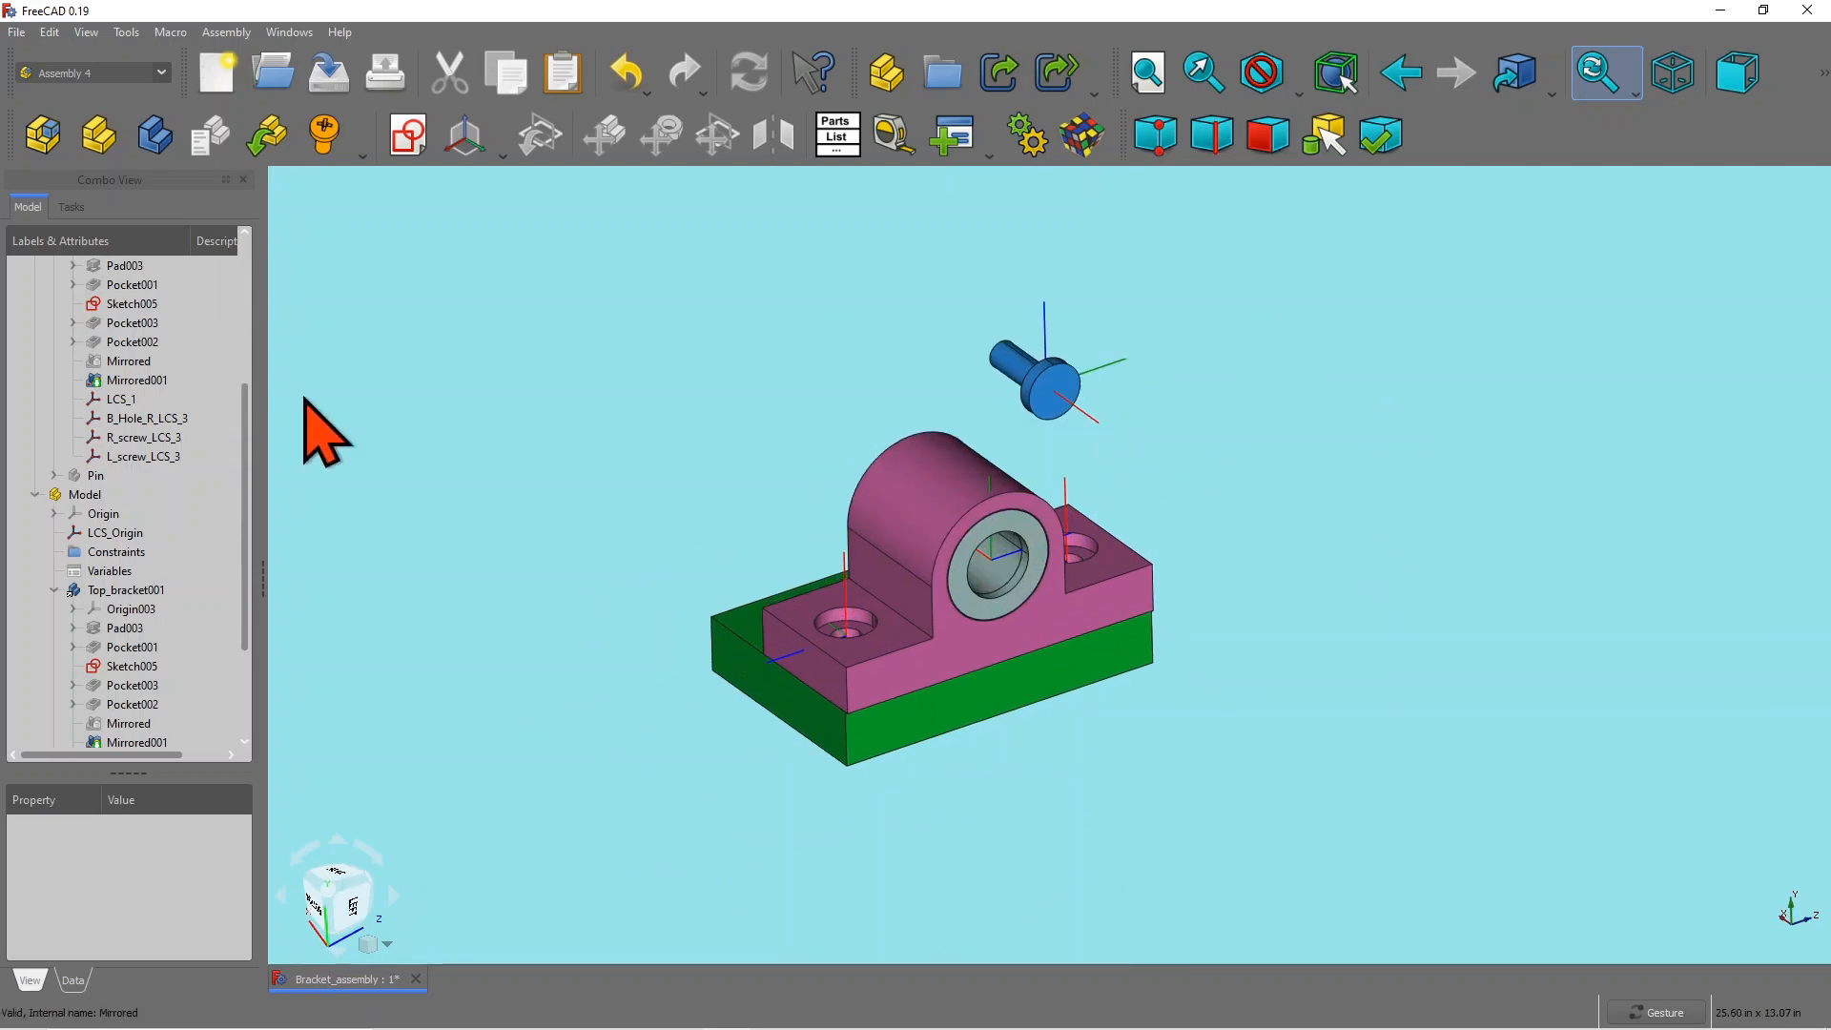
# Step: Insert the Screw body into the assembly as a linked part named Screw
pyautogui.click(268, 137)
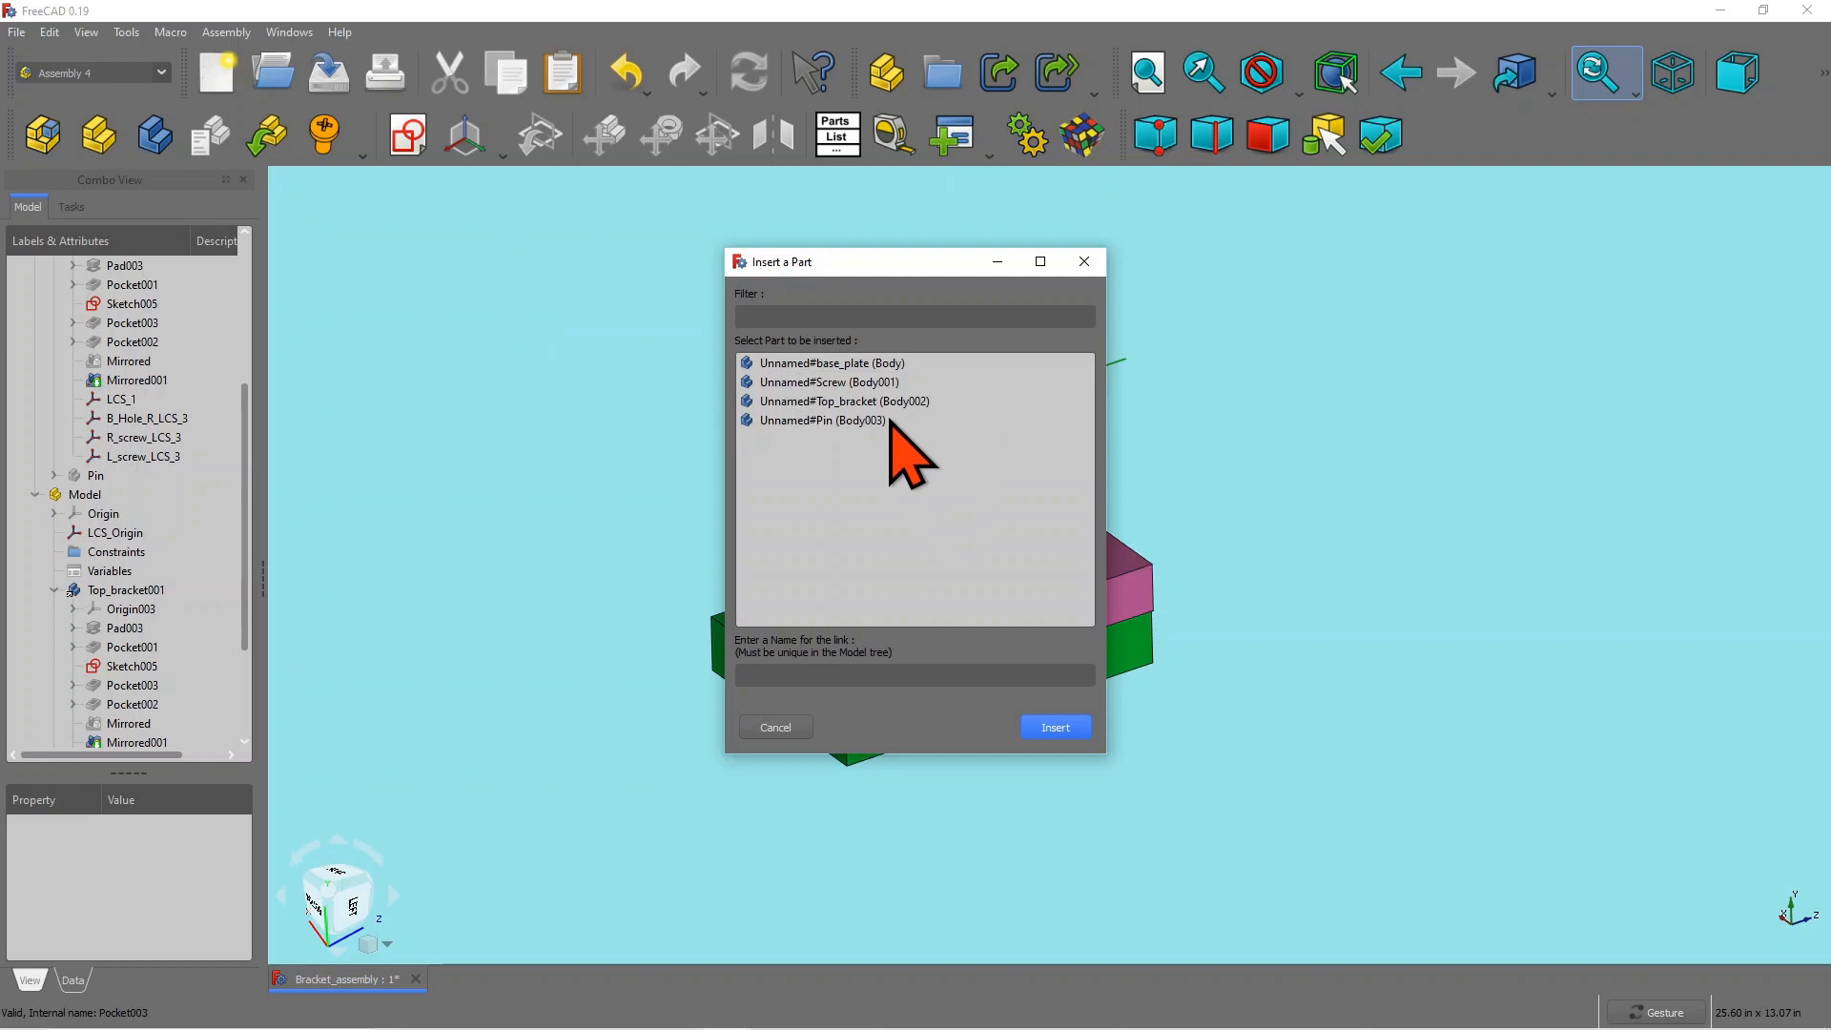
pyautogui.click(857, 385)
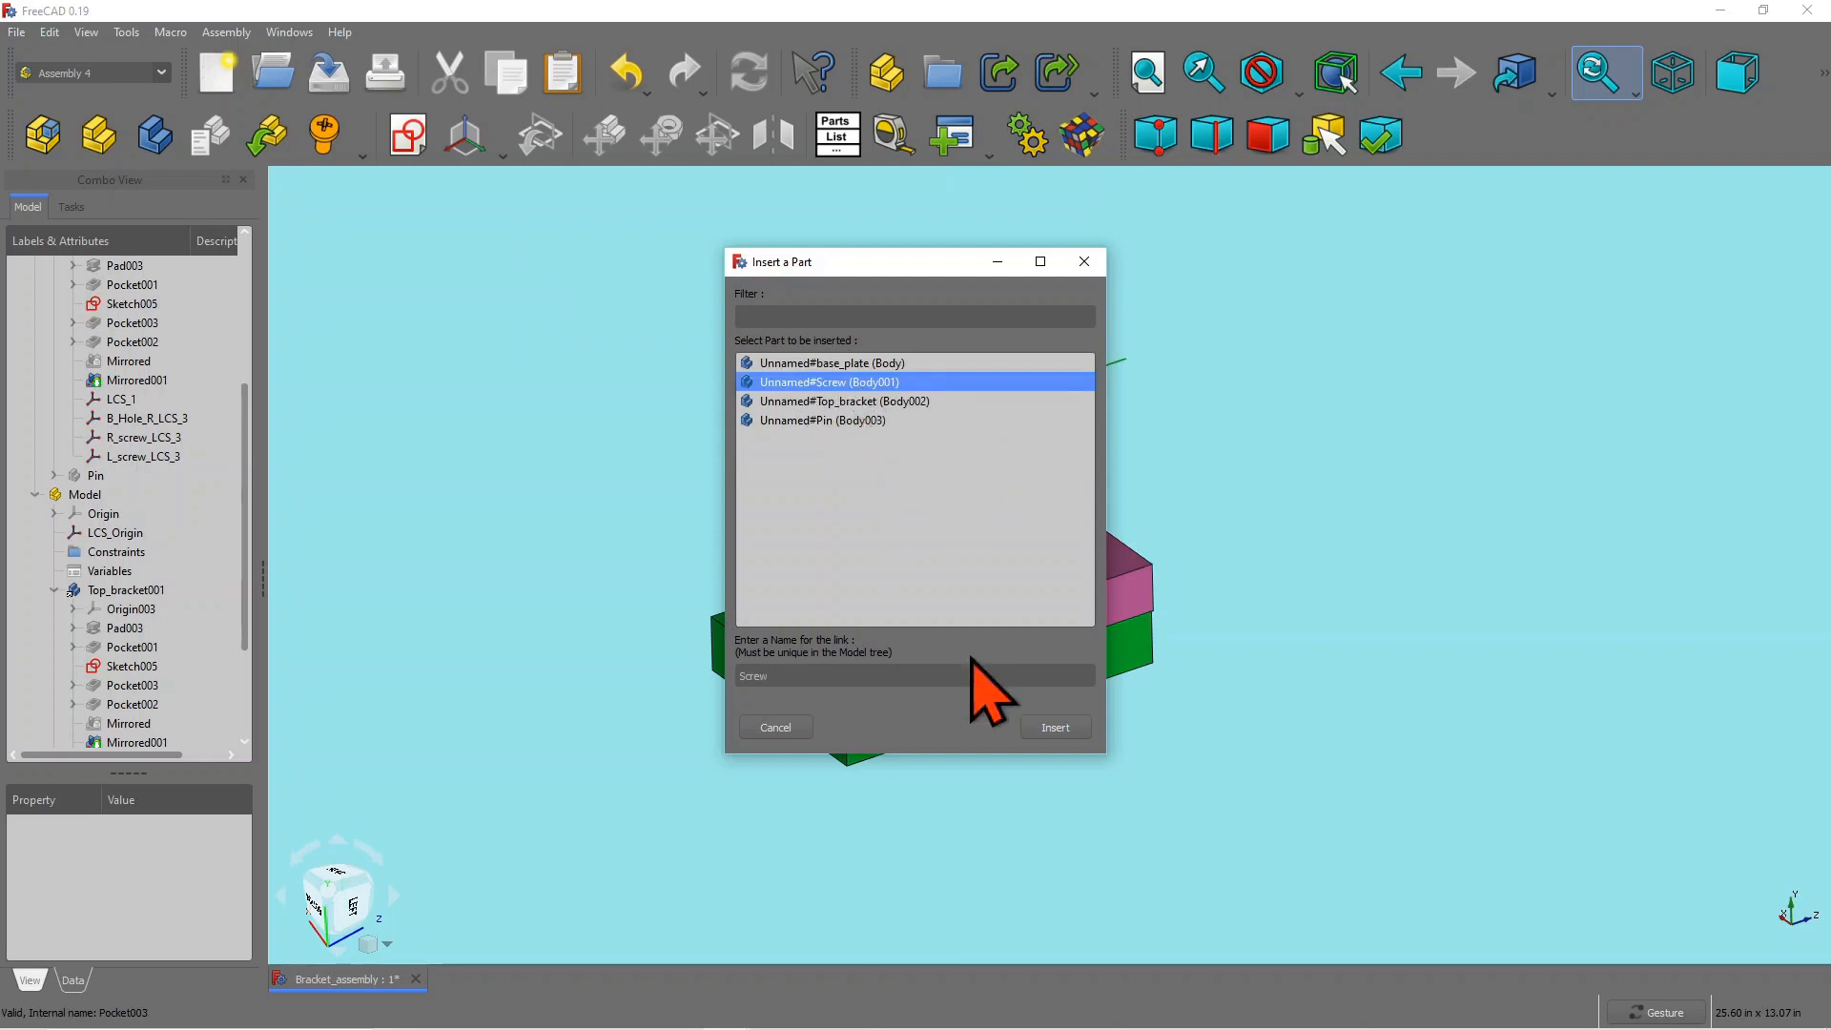
pyautogui.click(1055, 728)
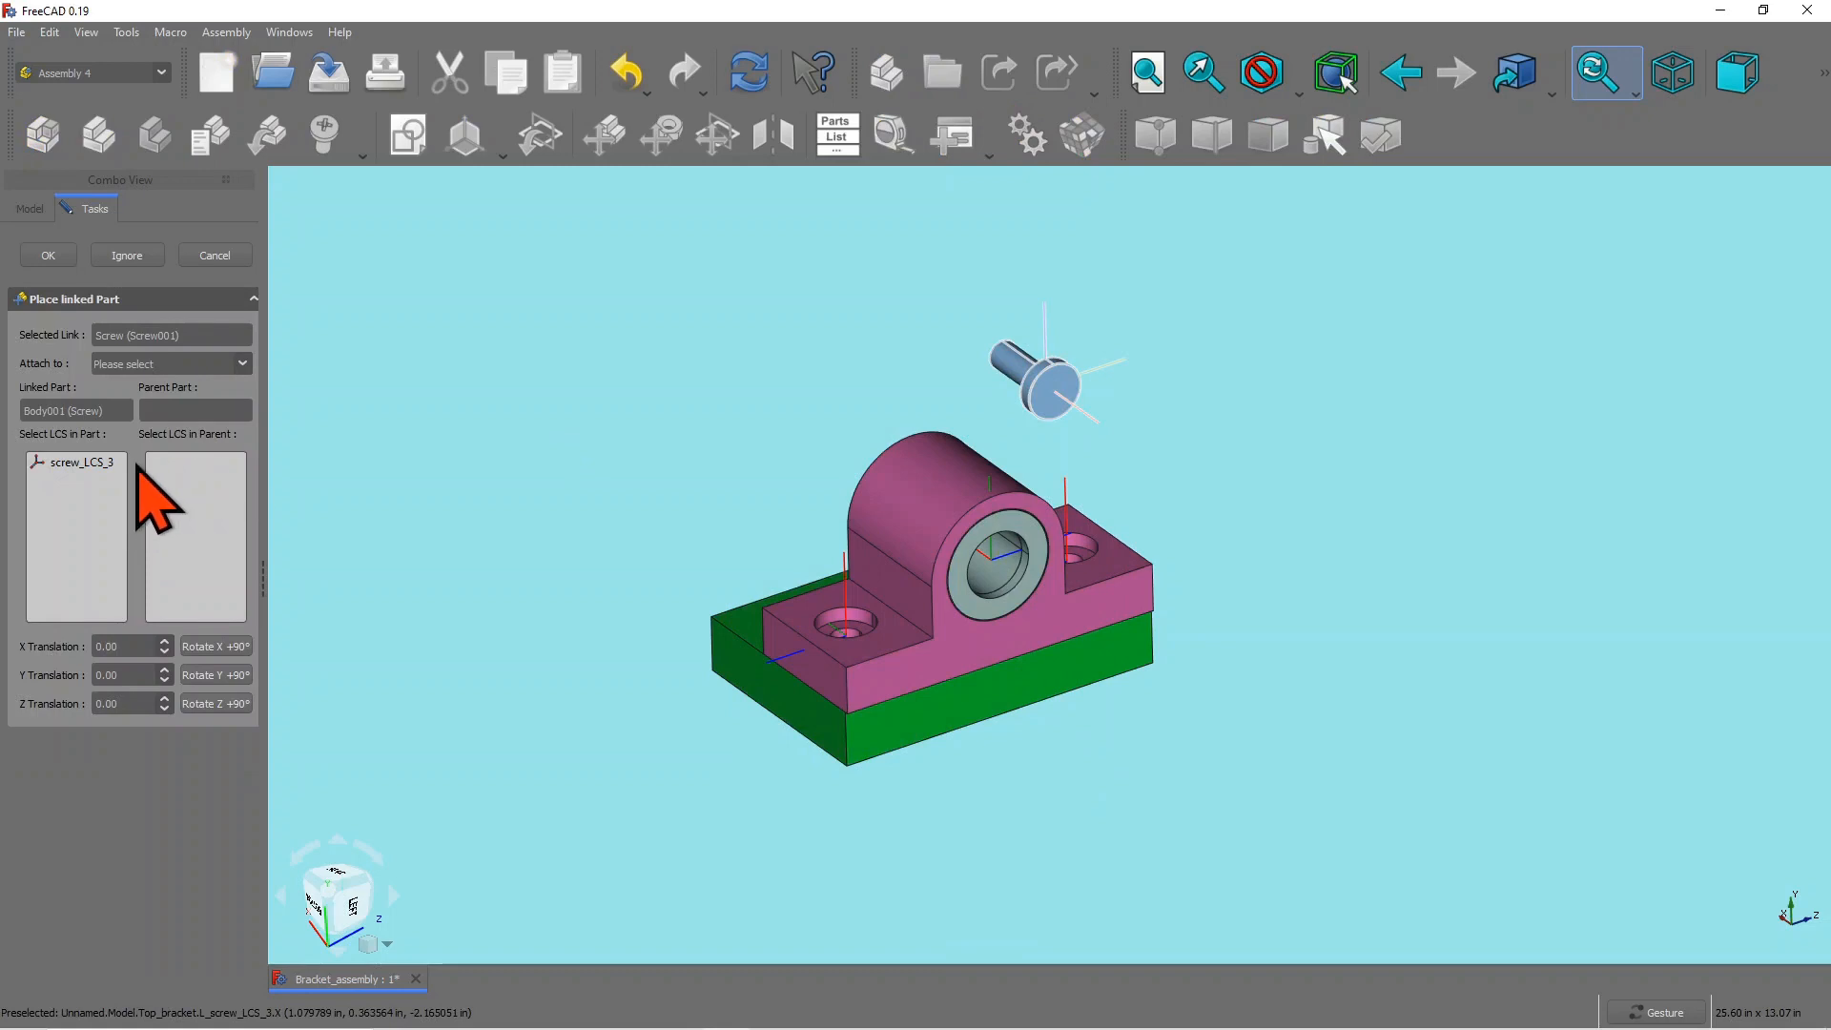
# Step: Attach the linked Screw to Top_bracket, matching its screw_LCS_3 to R_screw_LCS_3, and accept the placement
pyautogui.click(243, 364)
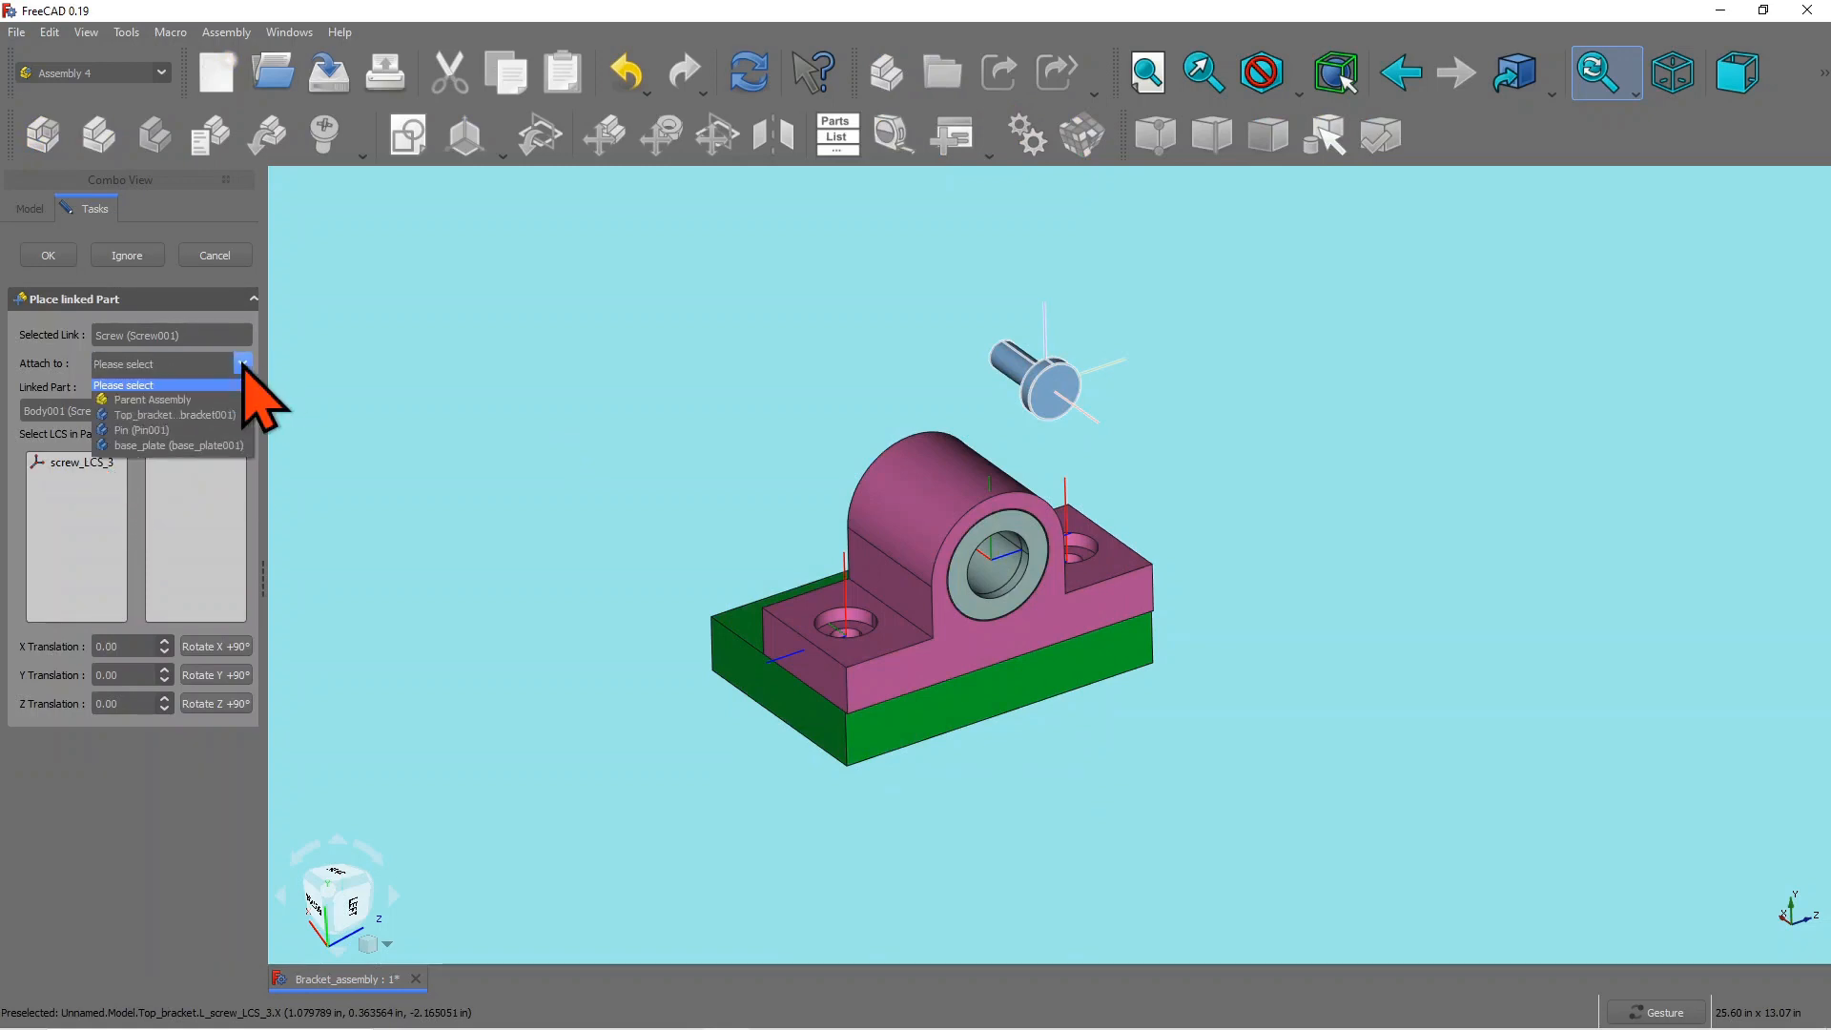
pyautogui.click(212, 415)
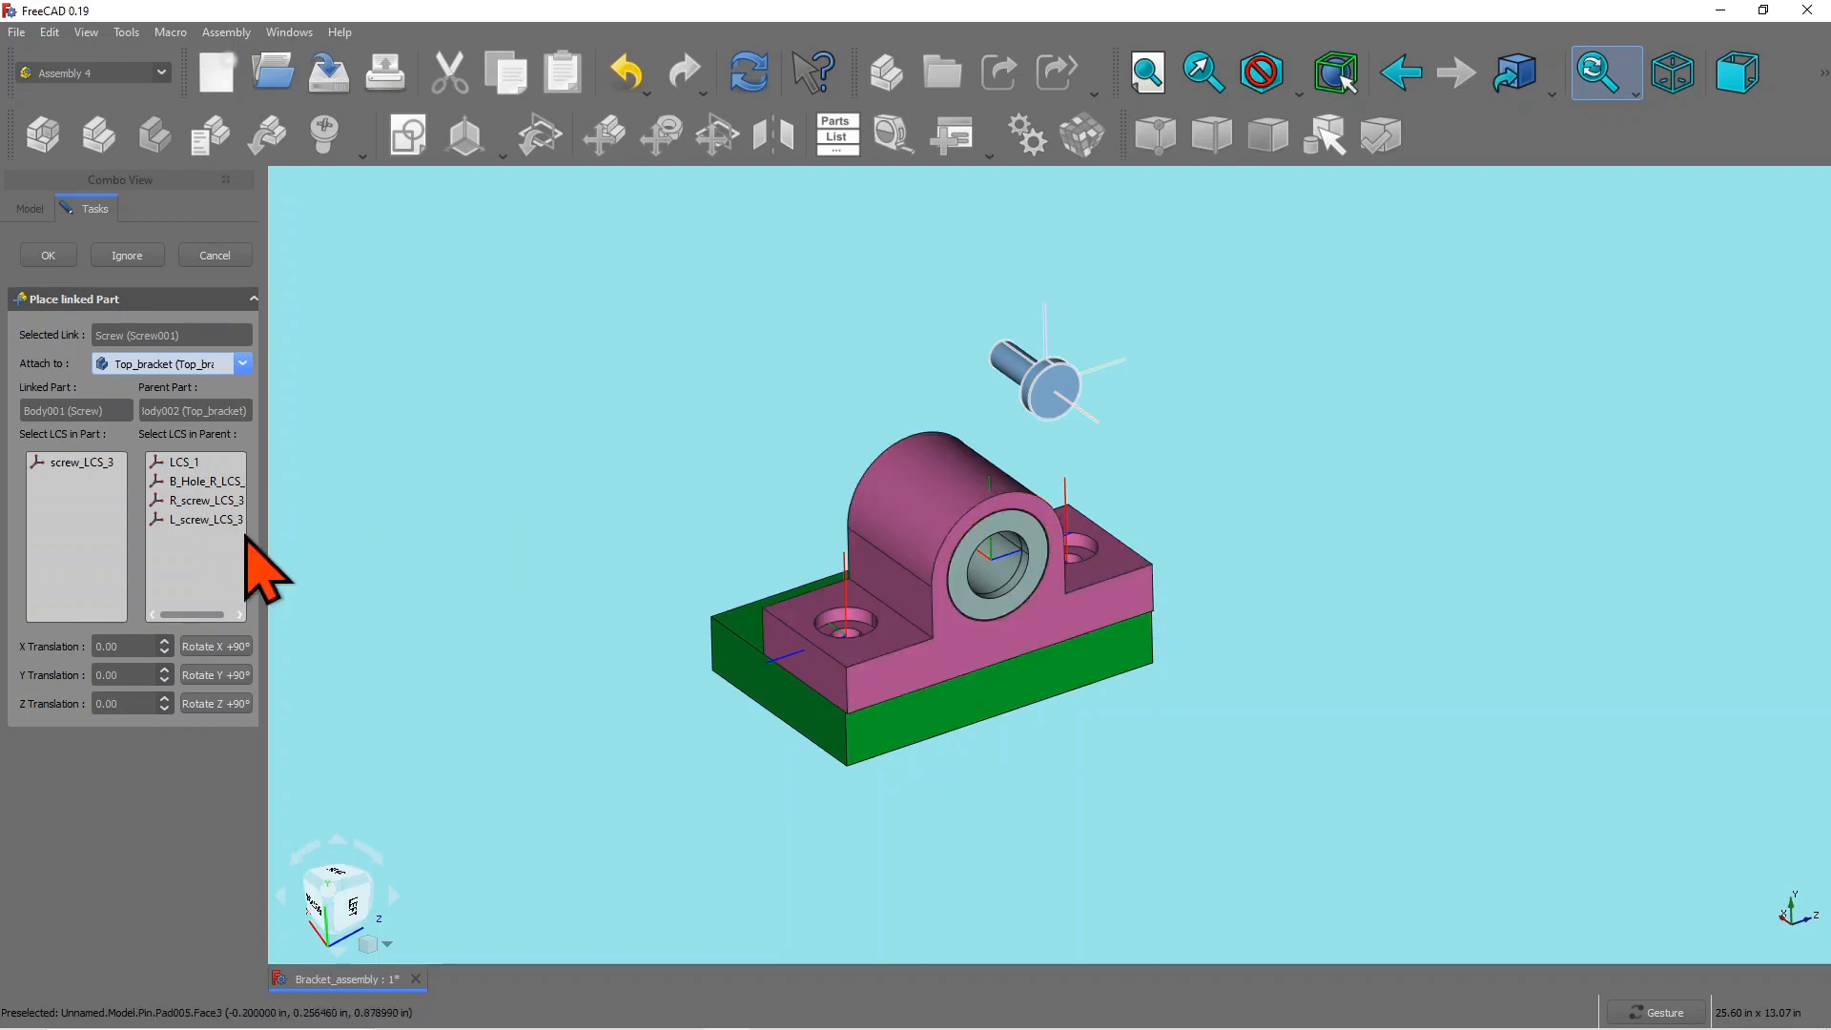
pyautogui.click(191, 500)
pyautogui.click(72, 463)
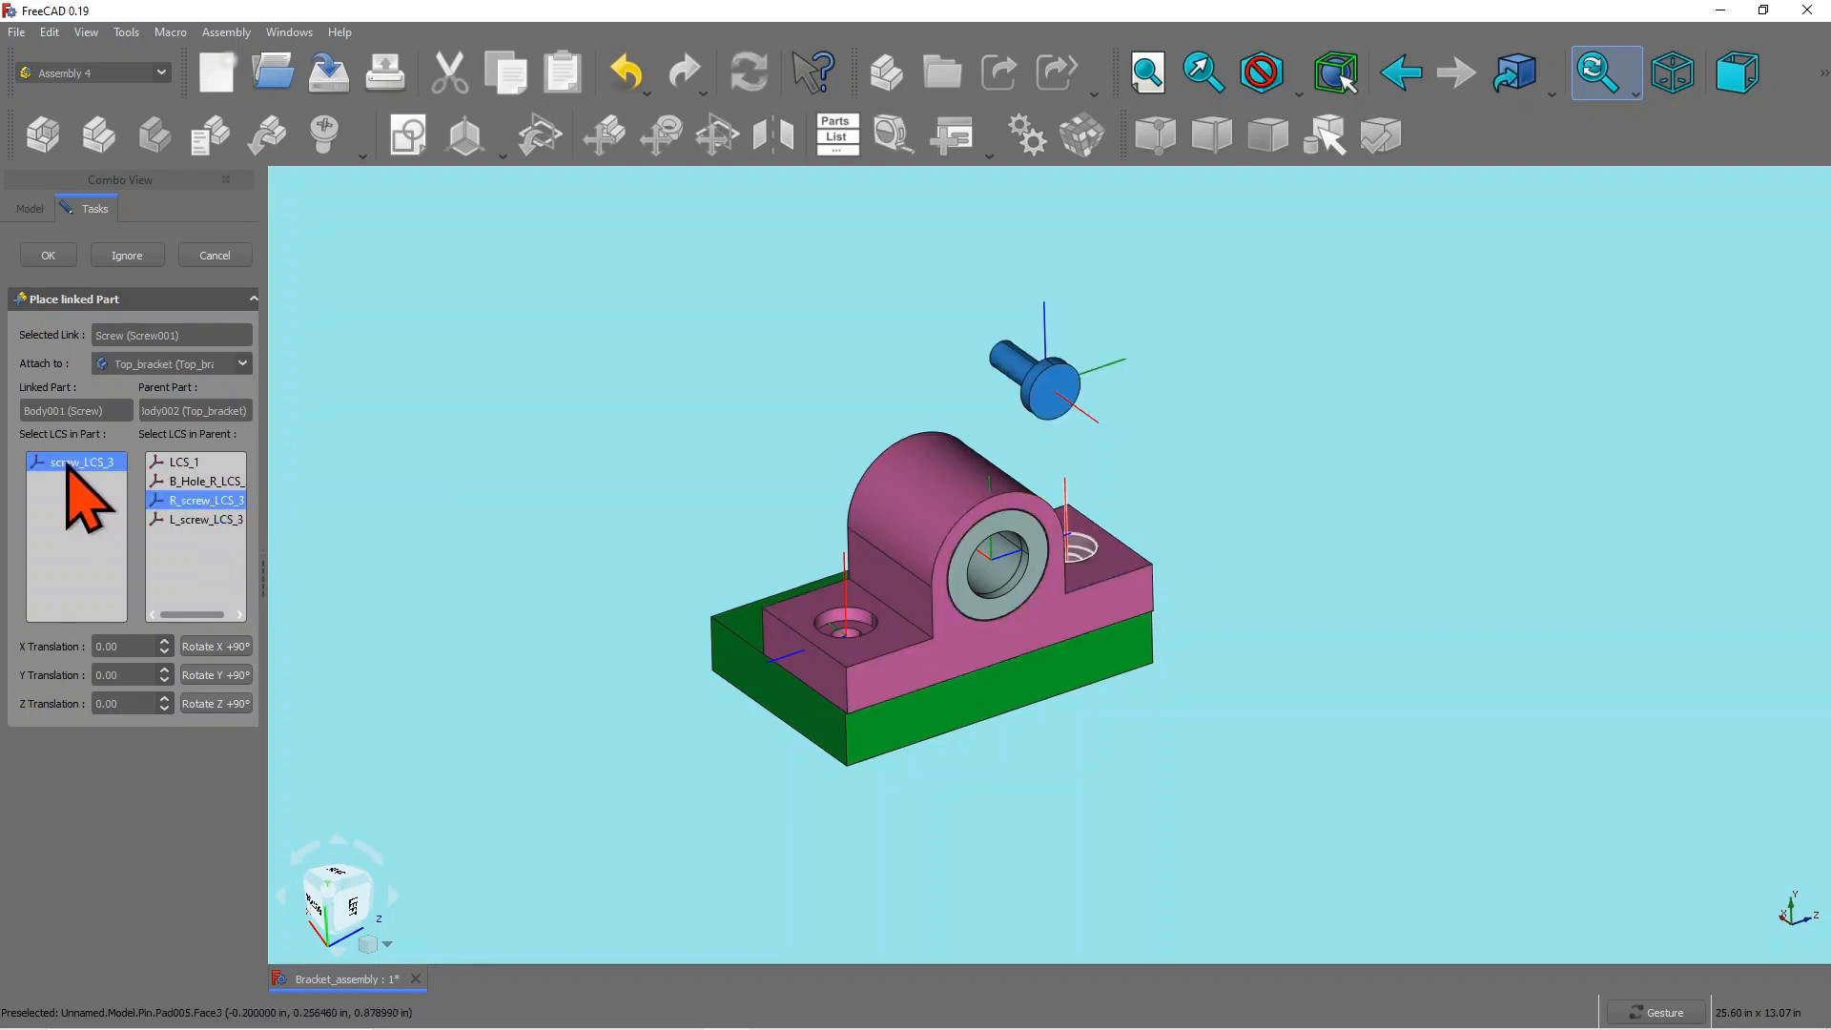
pyautogui.scroll(-2, 1104, 572)
pyautogui.scroll(8, 1107, 572)
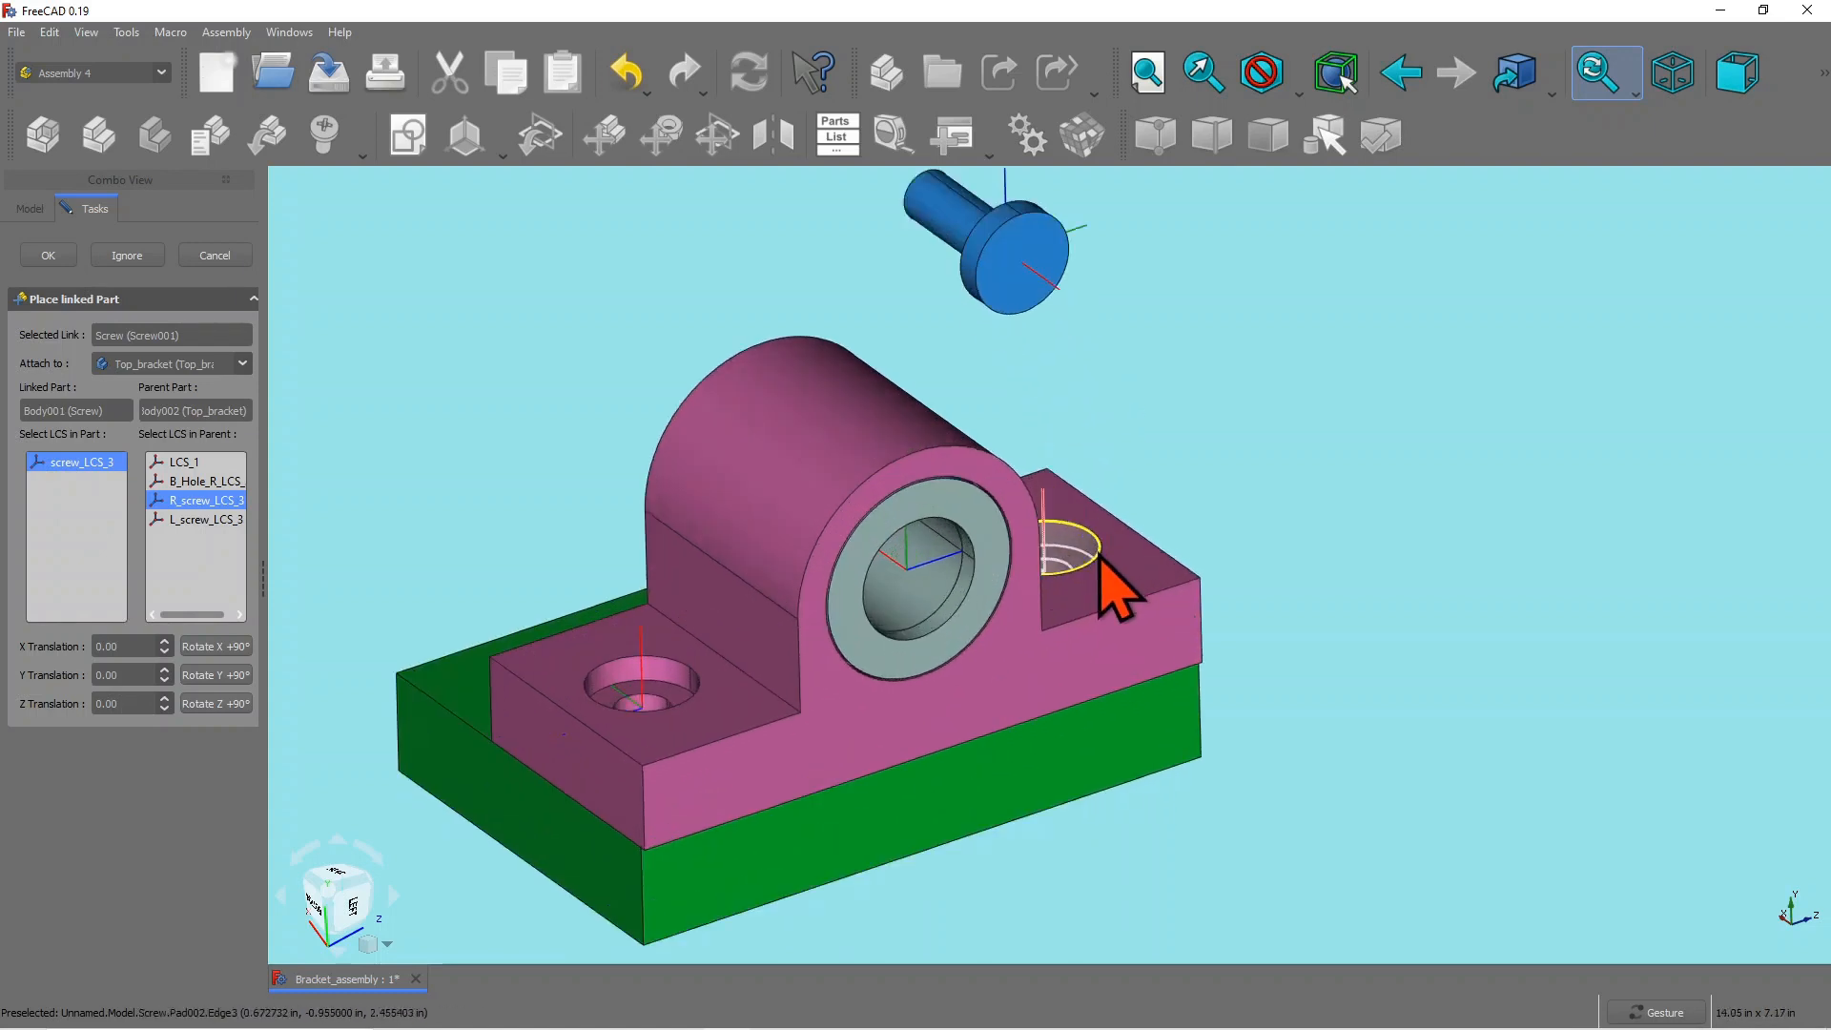
pyautogui.moveTo(1167, 572); pyautogui.dragTo(1202, 555)
pyautogui.scroll(-6, 1211, 572)
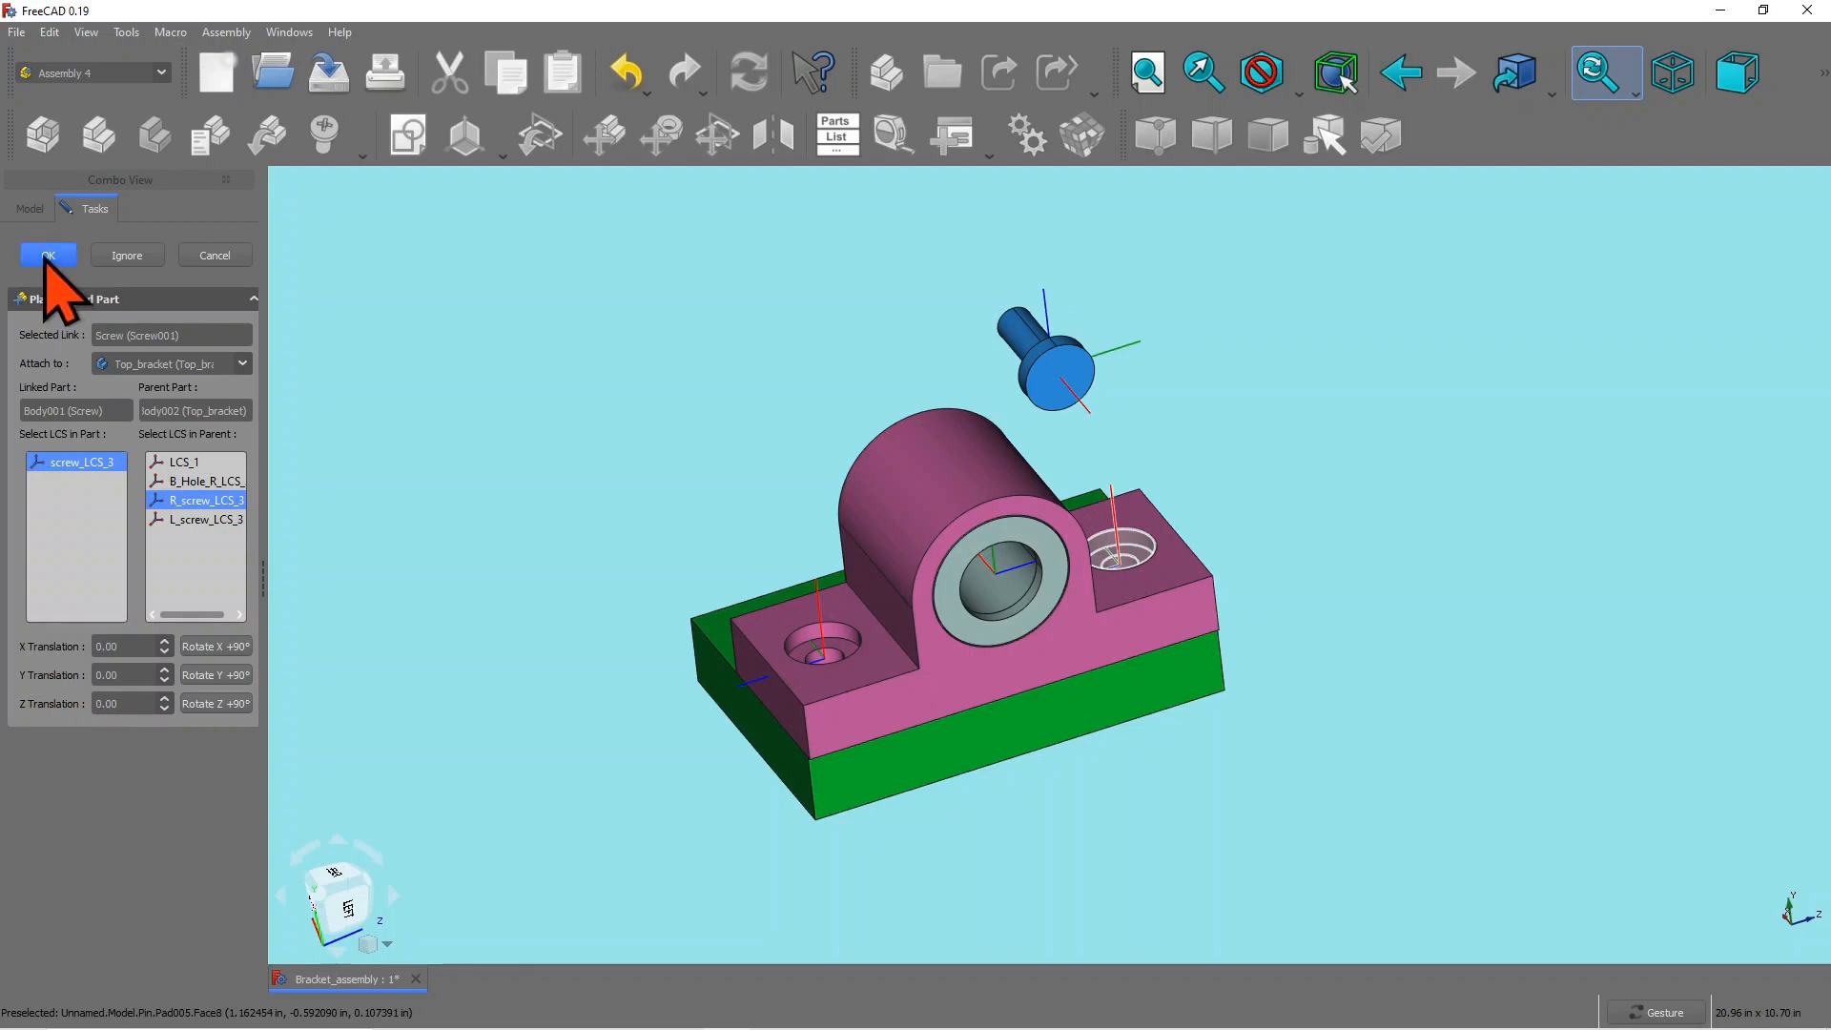
pyautogui.click(48, 256)
# Step: Insert the Screw body into the assembly a second time as a linked part named Screw001
pyautogui.moveTo(784, 397)
pyautogui.mouseDown()
pyautogui.moveTo(825, 376)
pyautogui.moveTo(810, 401)
pyautogui.mouseUp()
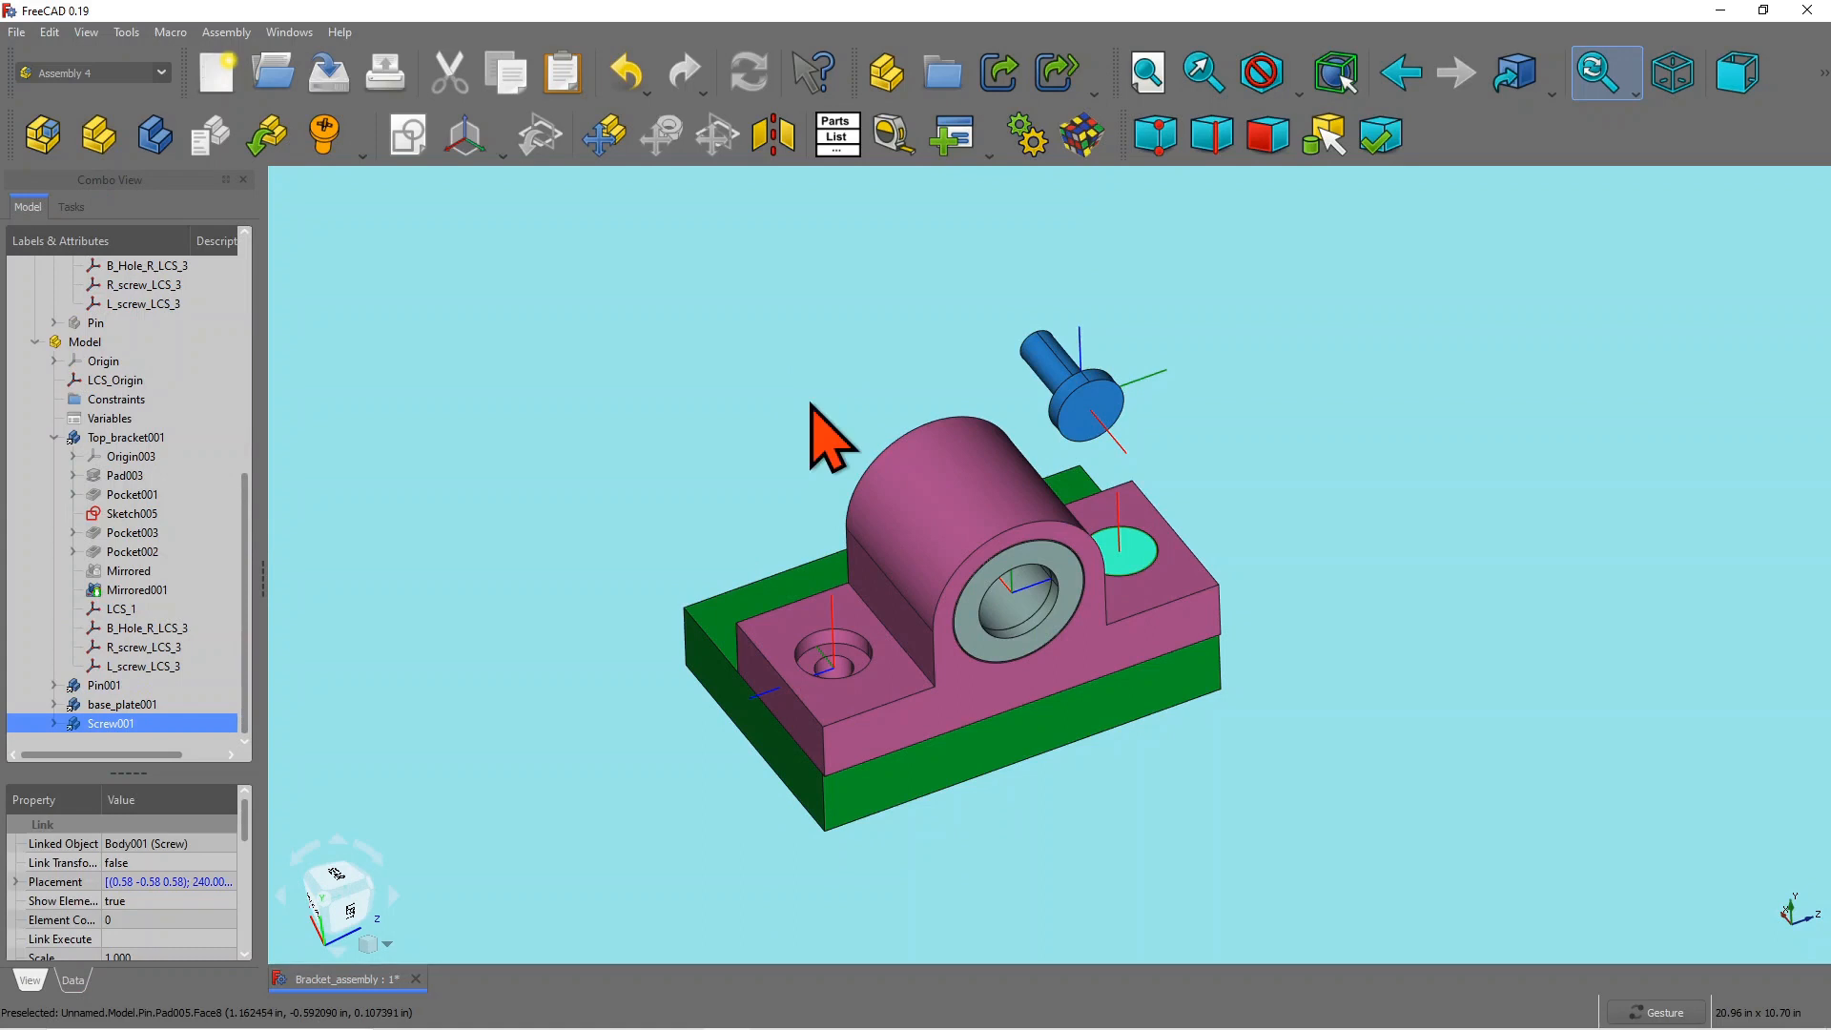
pyautogui.moveTo(1450, 468); pyautogui.dragTo(1421, 417)
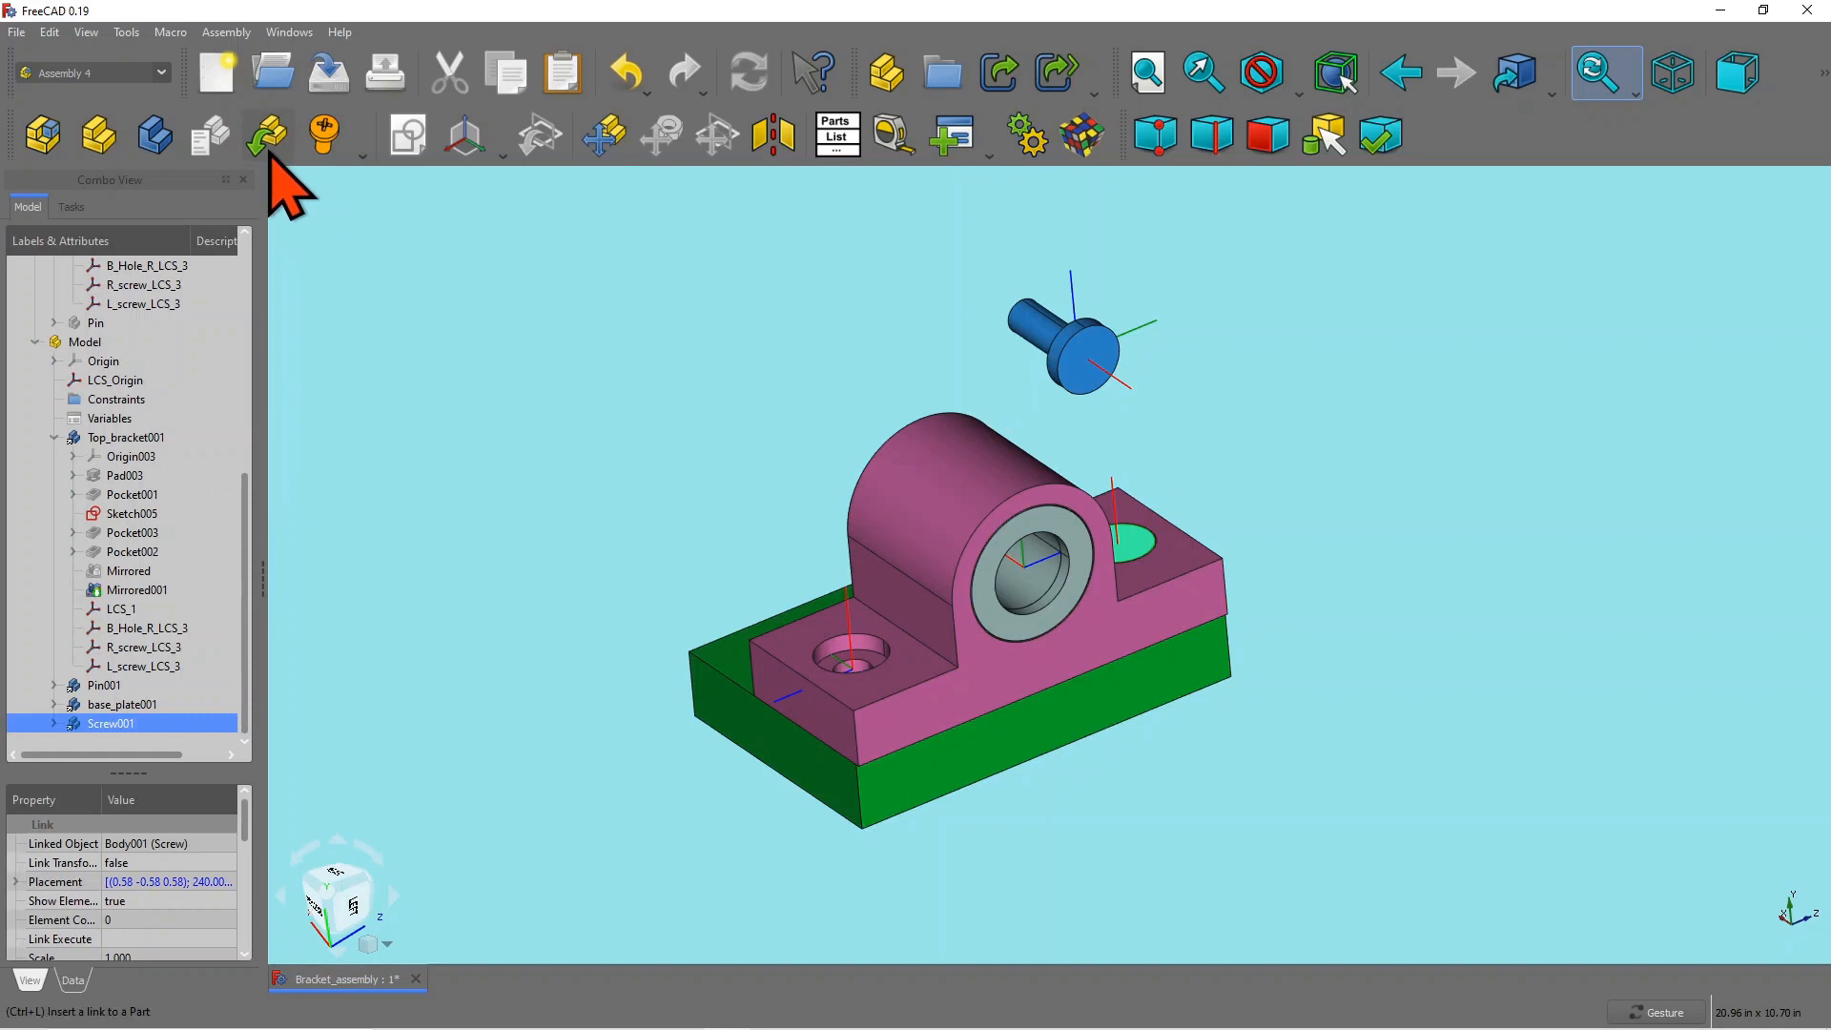
pyautogui.click(267, 136)
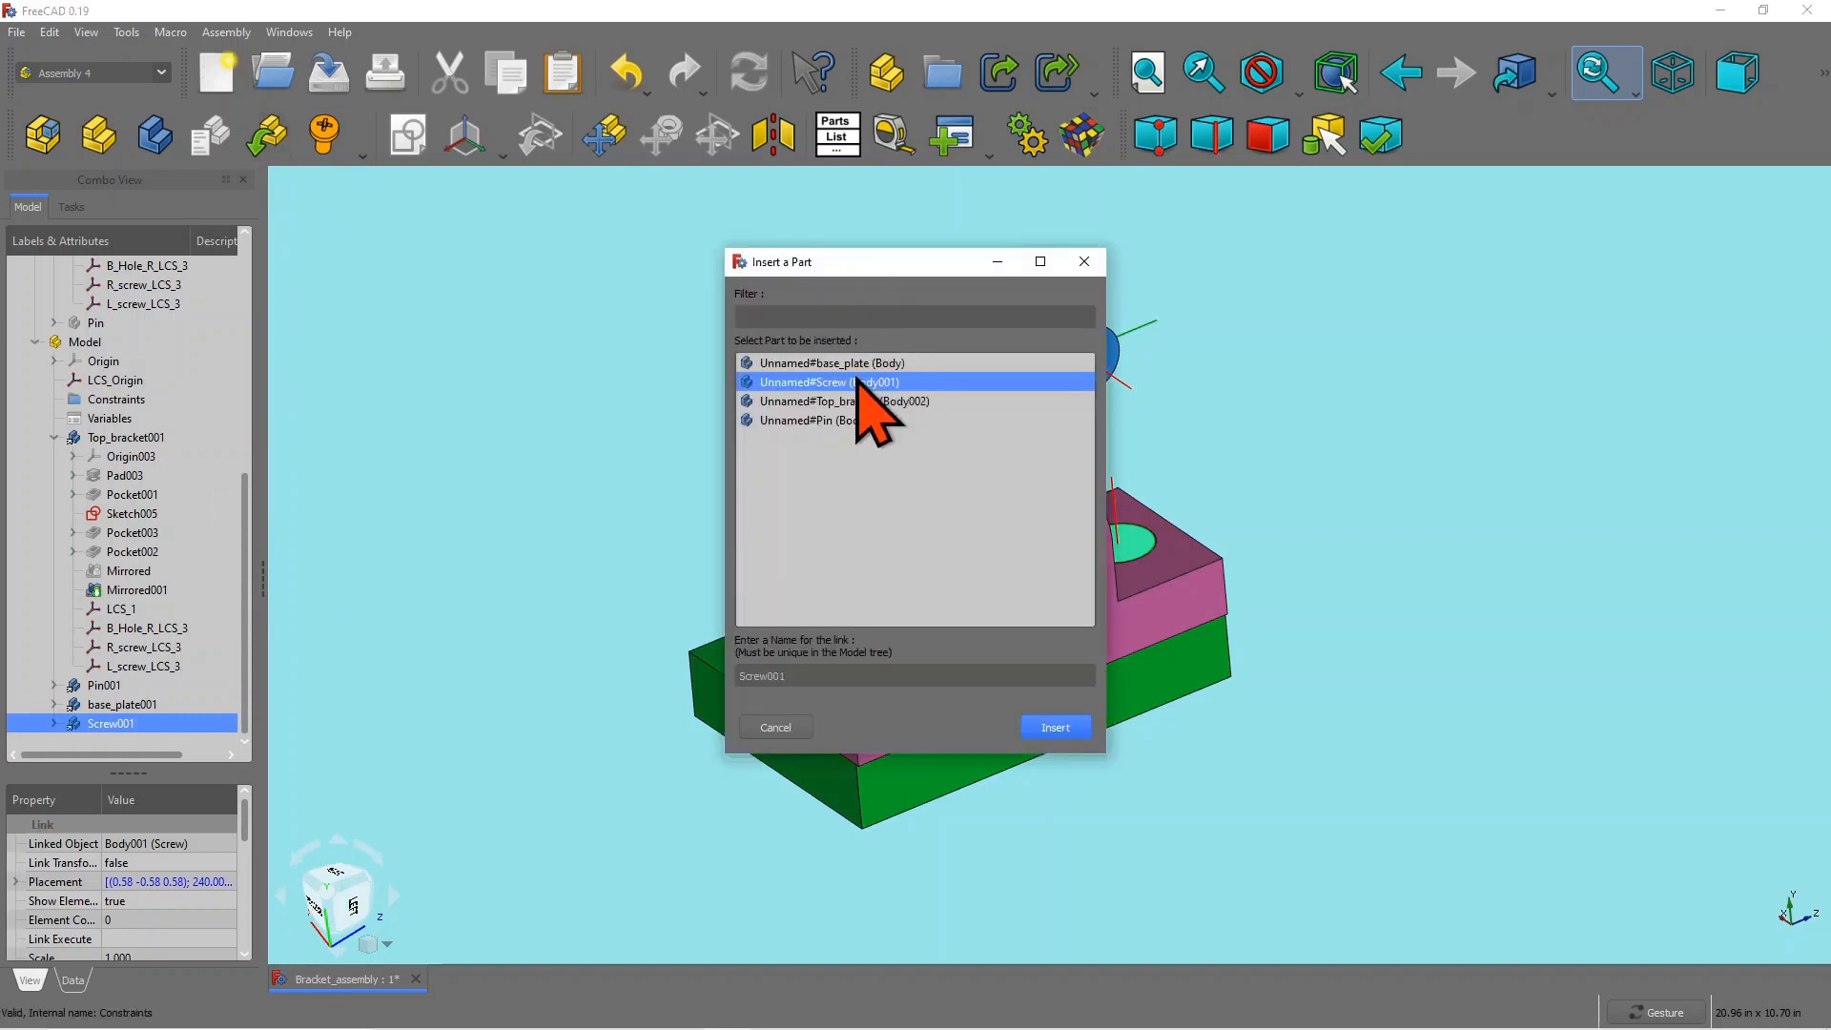
pyautogui.click(1059, 729)
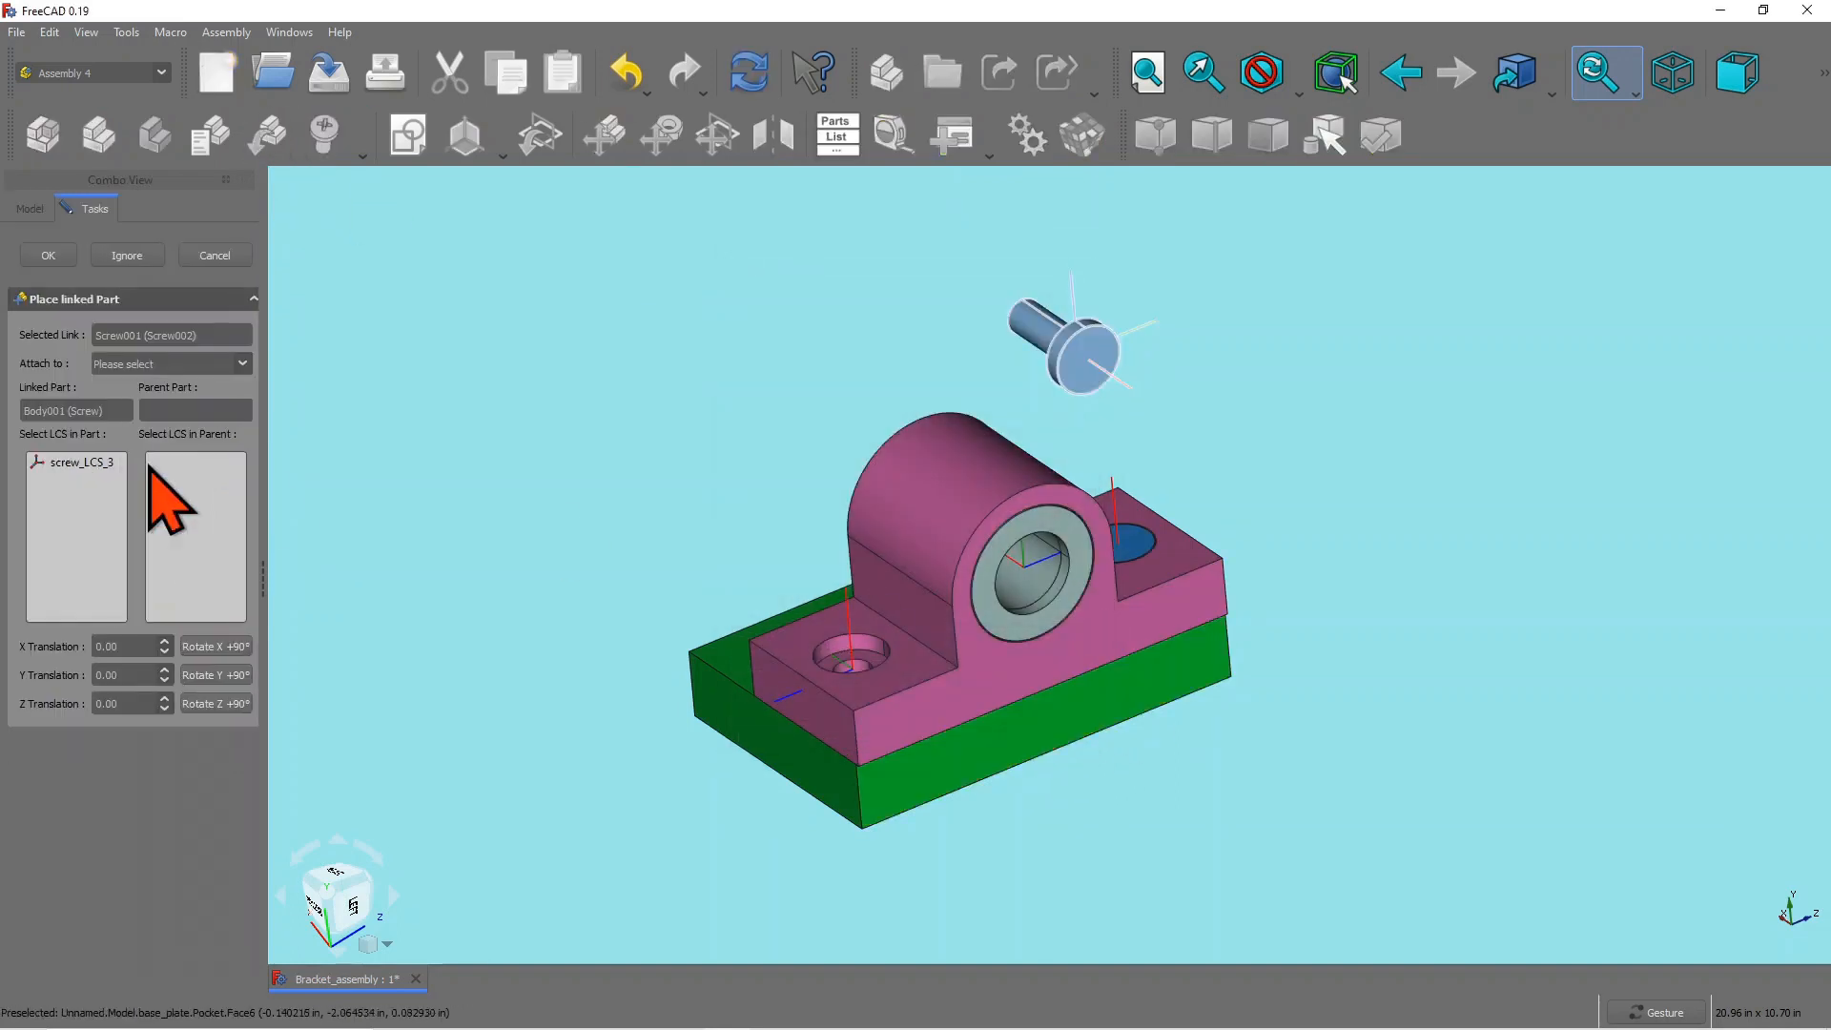
# Step: Attach Screw001 to Top_bracket, matching its screw_LCS_3 to L_screw_LCS_3, and accept the placement
pyautogui.click(242, 363)
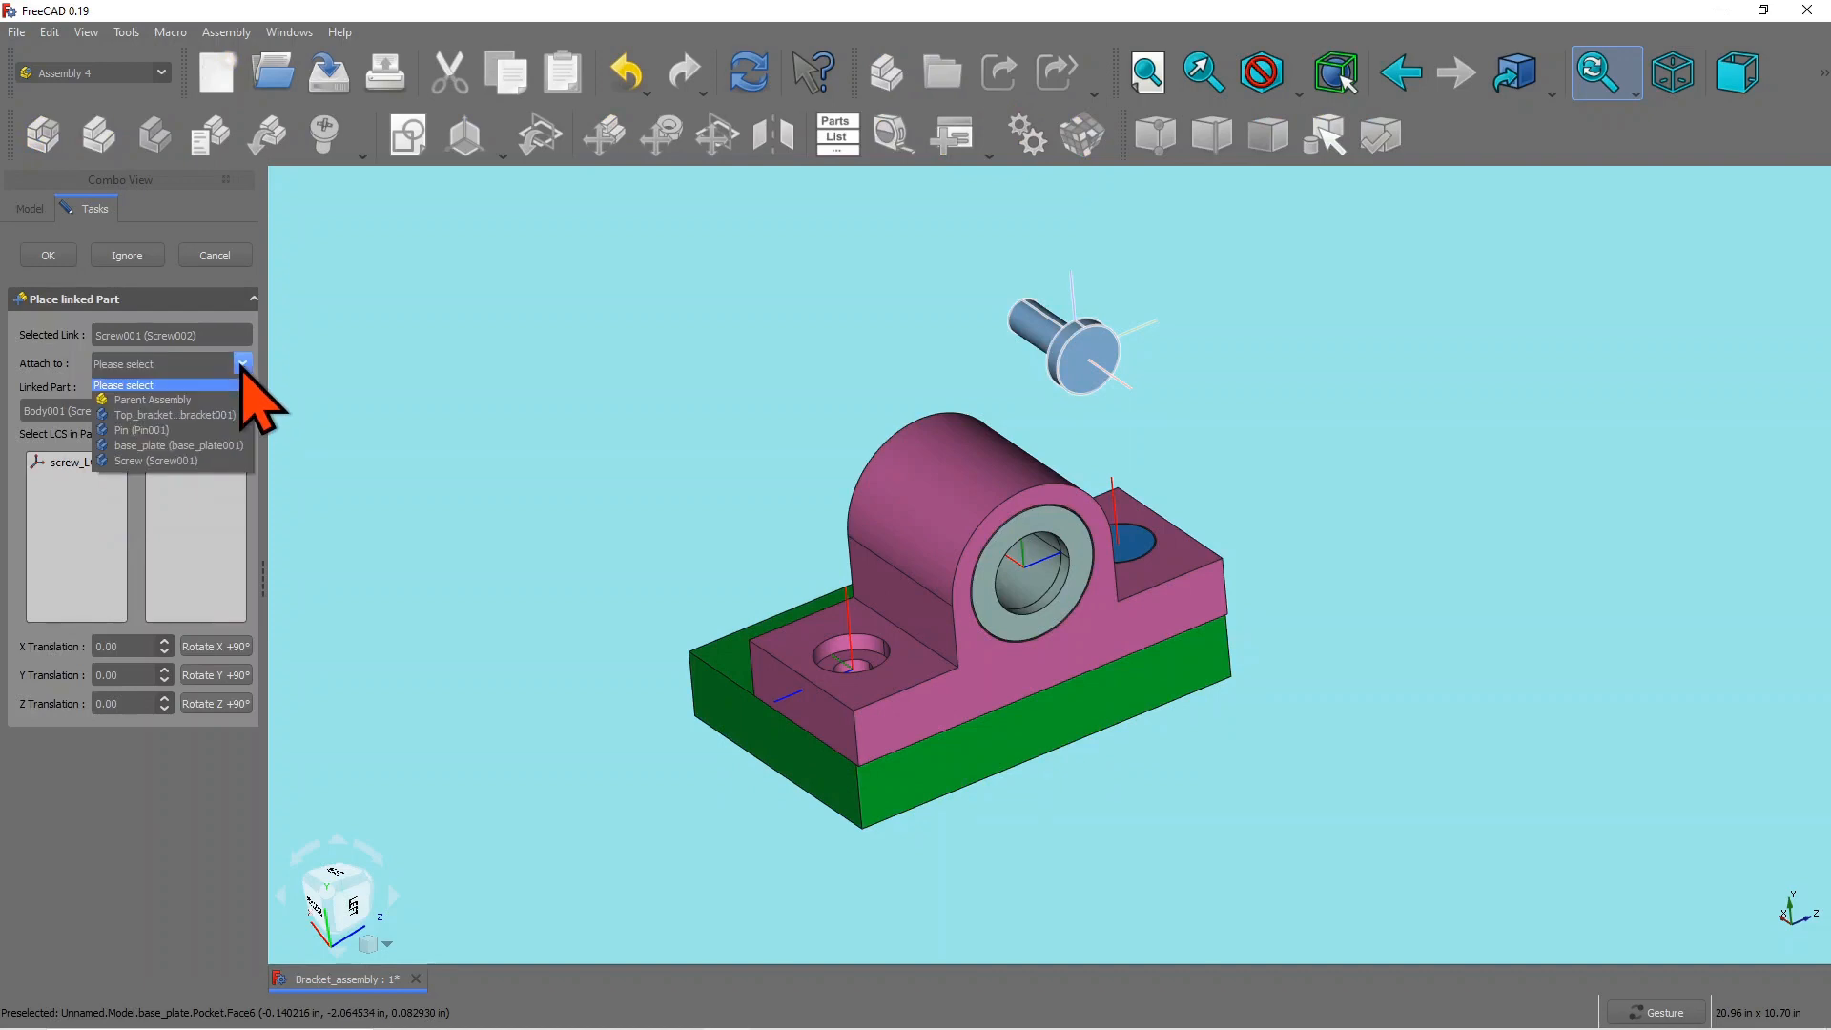
pyautogui.click(174, 414)
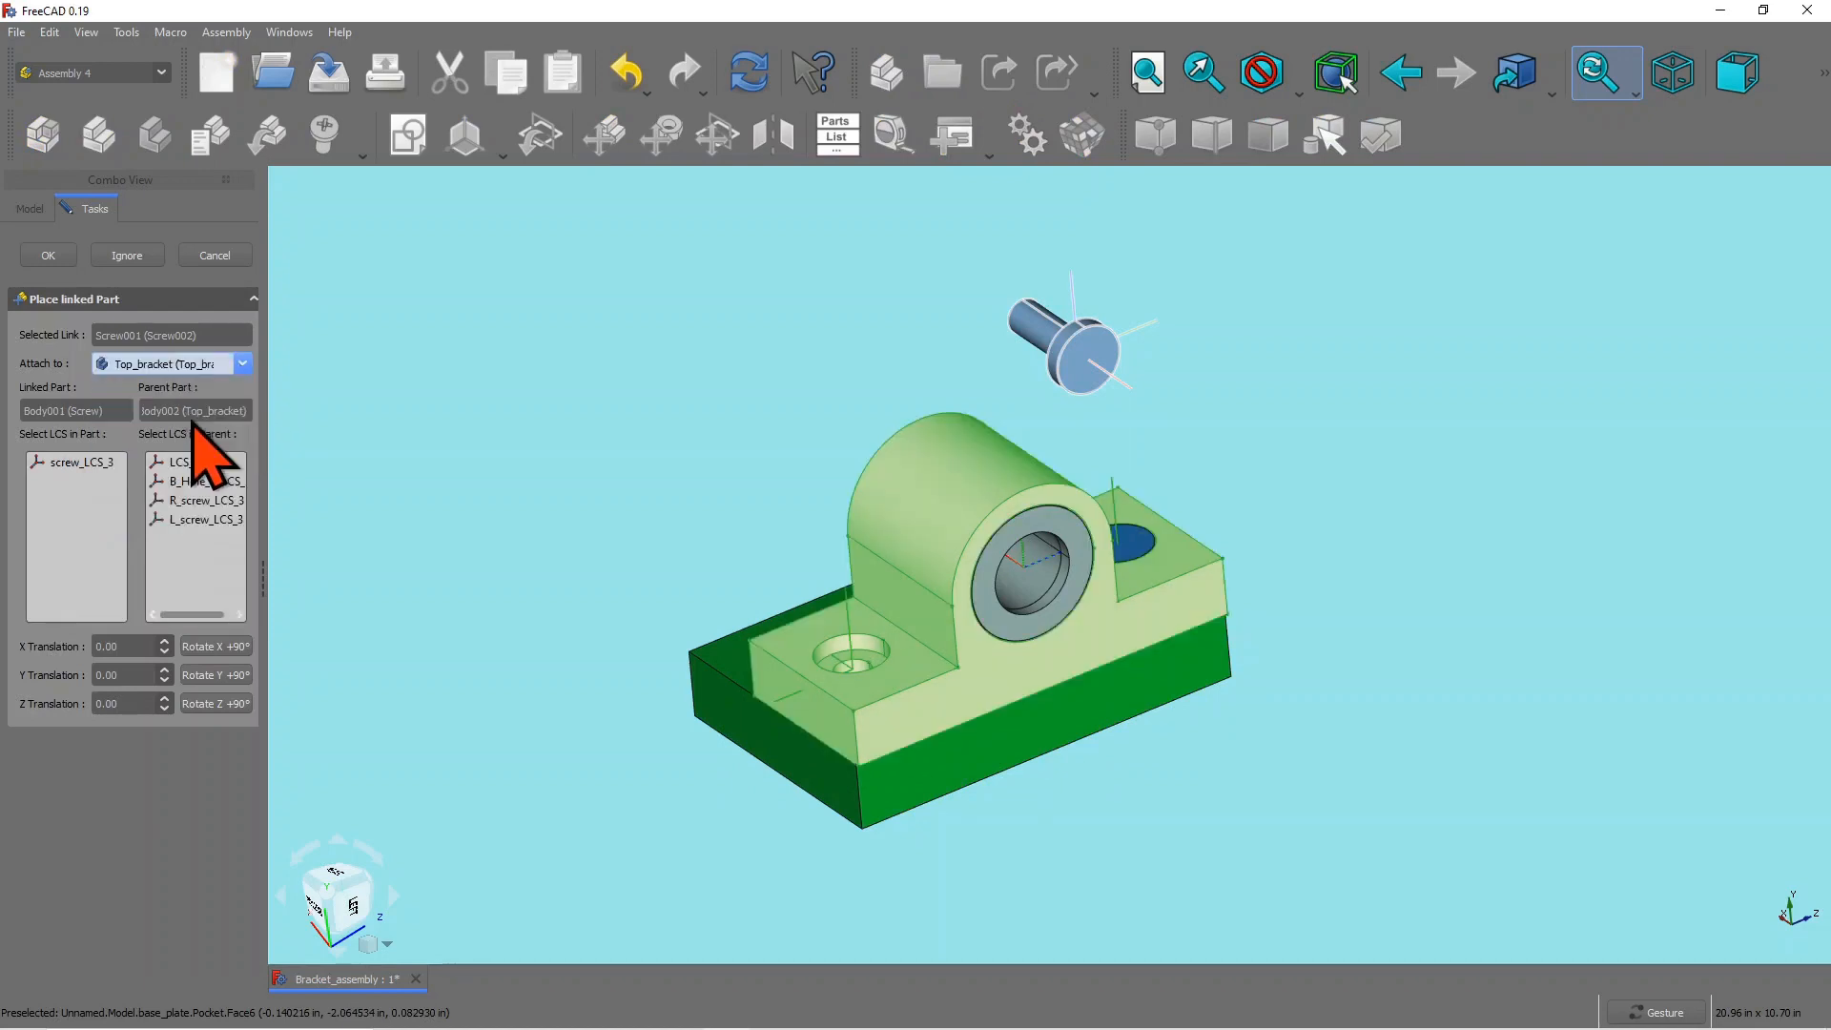
pyautogui.click(77, 463)
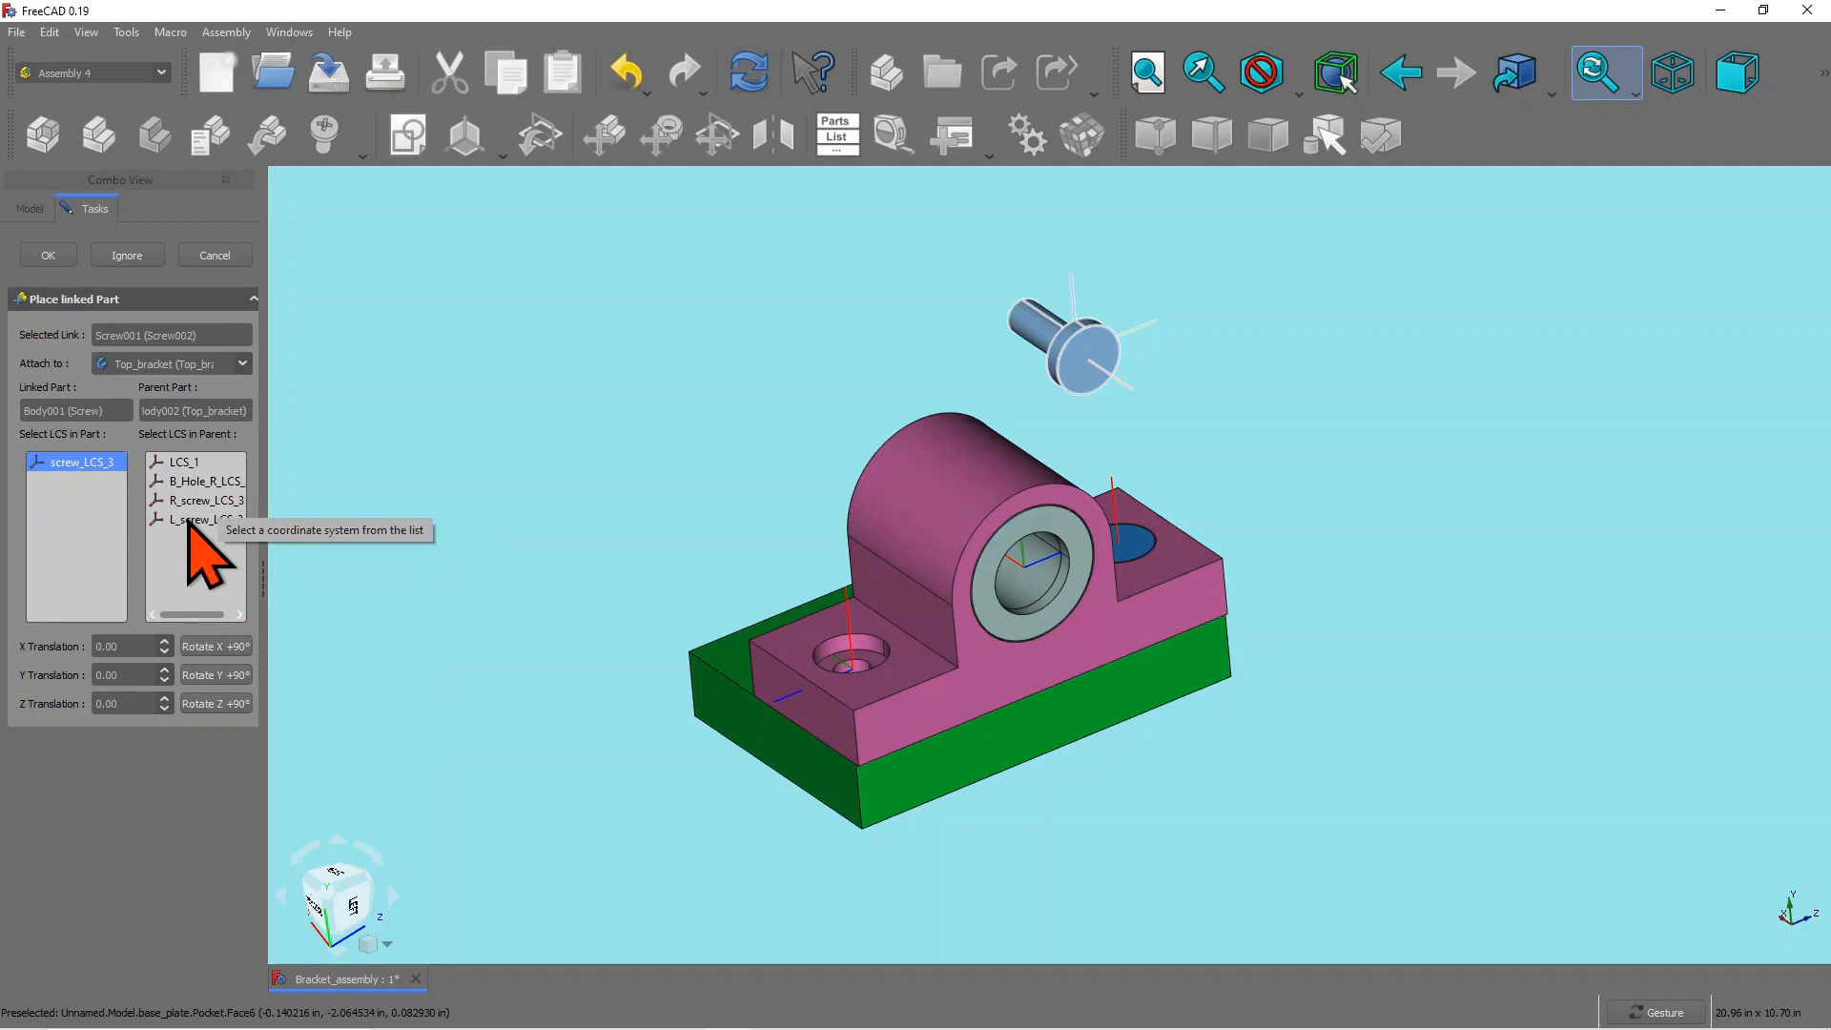
pyautogui.click(195, 520)
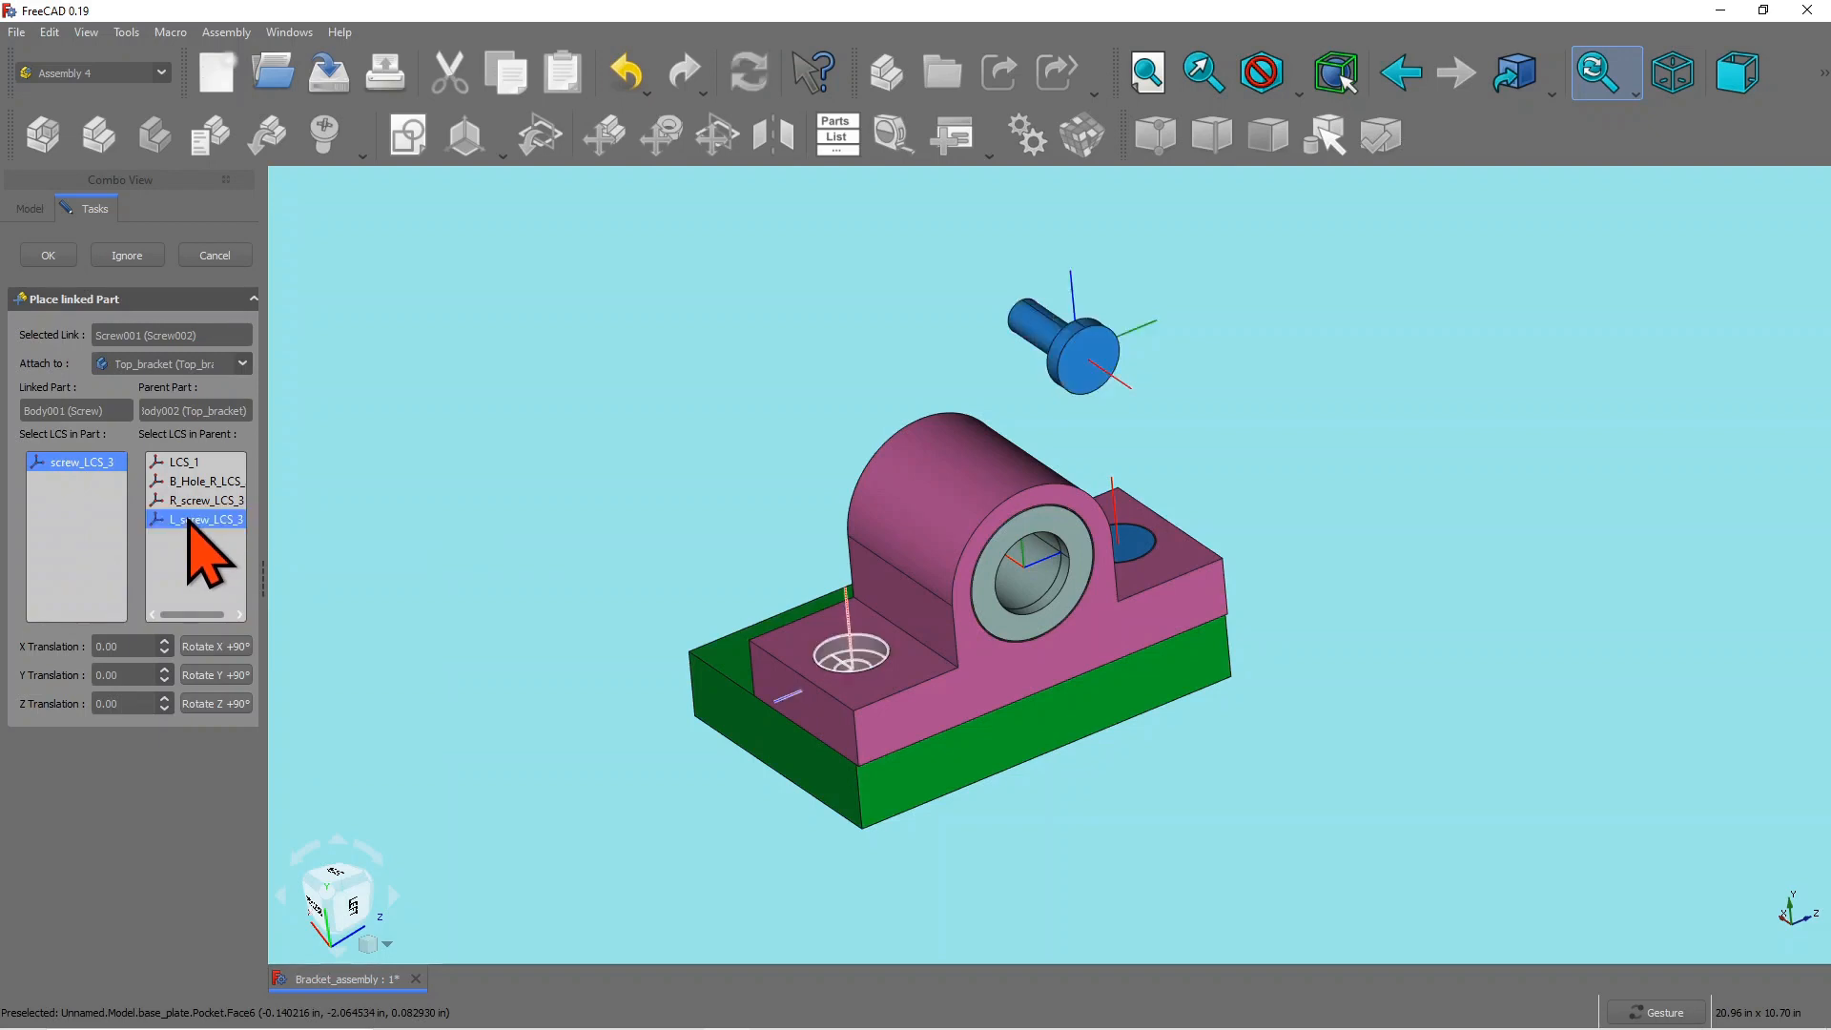
pyautogui.click(48, 256)
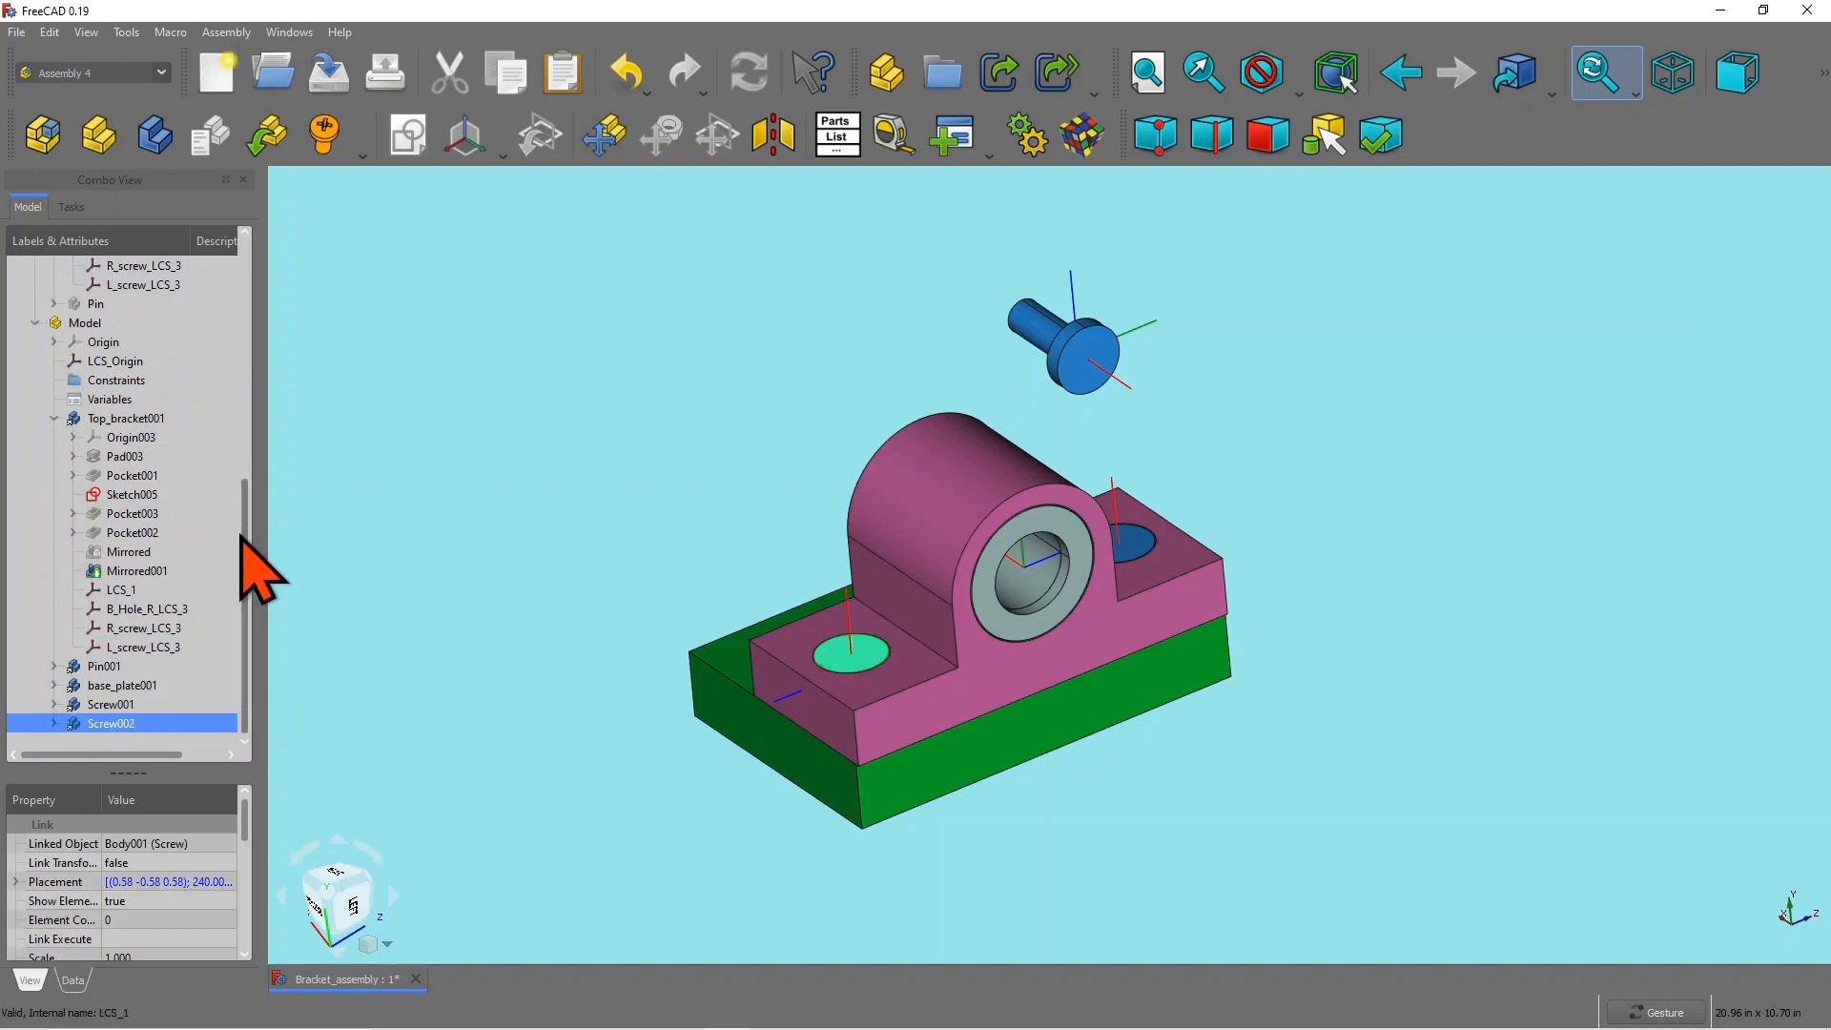
# Step: Hide the original Screw body in the Parts group, leaving the linked screws in the assembly shown
pyautogui.moveTo(246, 516); pyautogui.dragTo(261, 311)
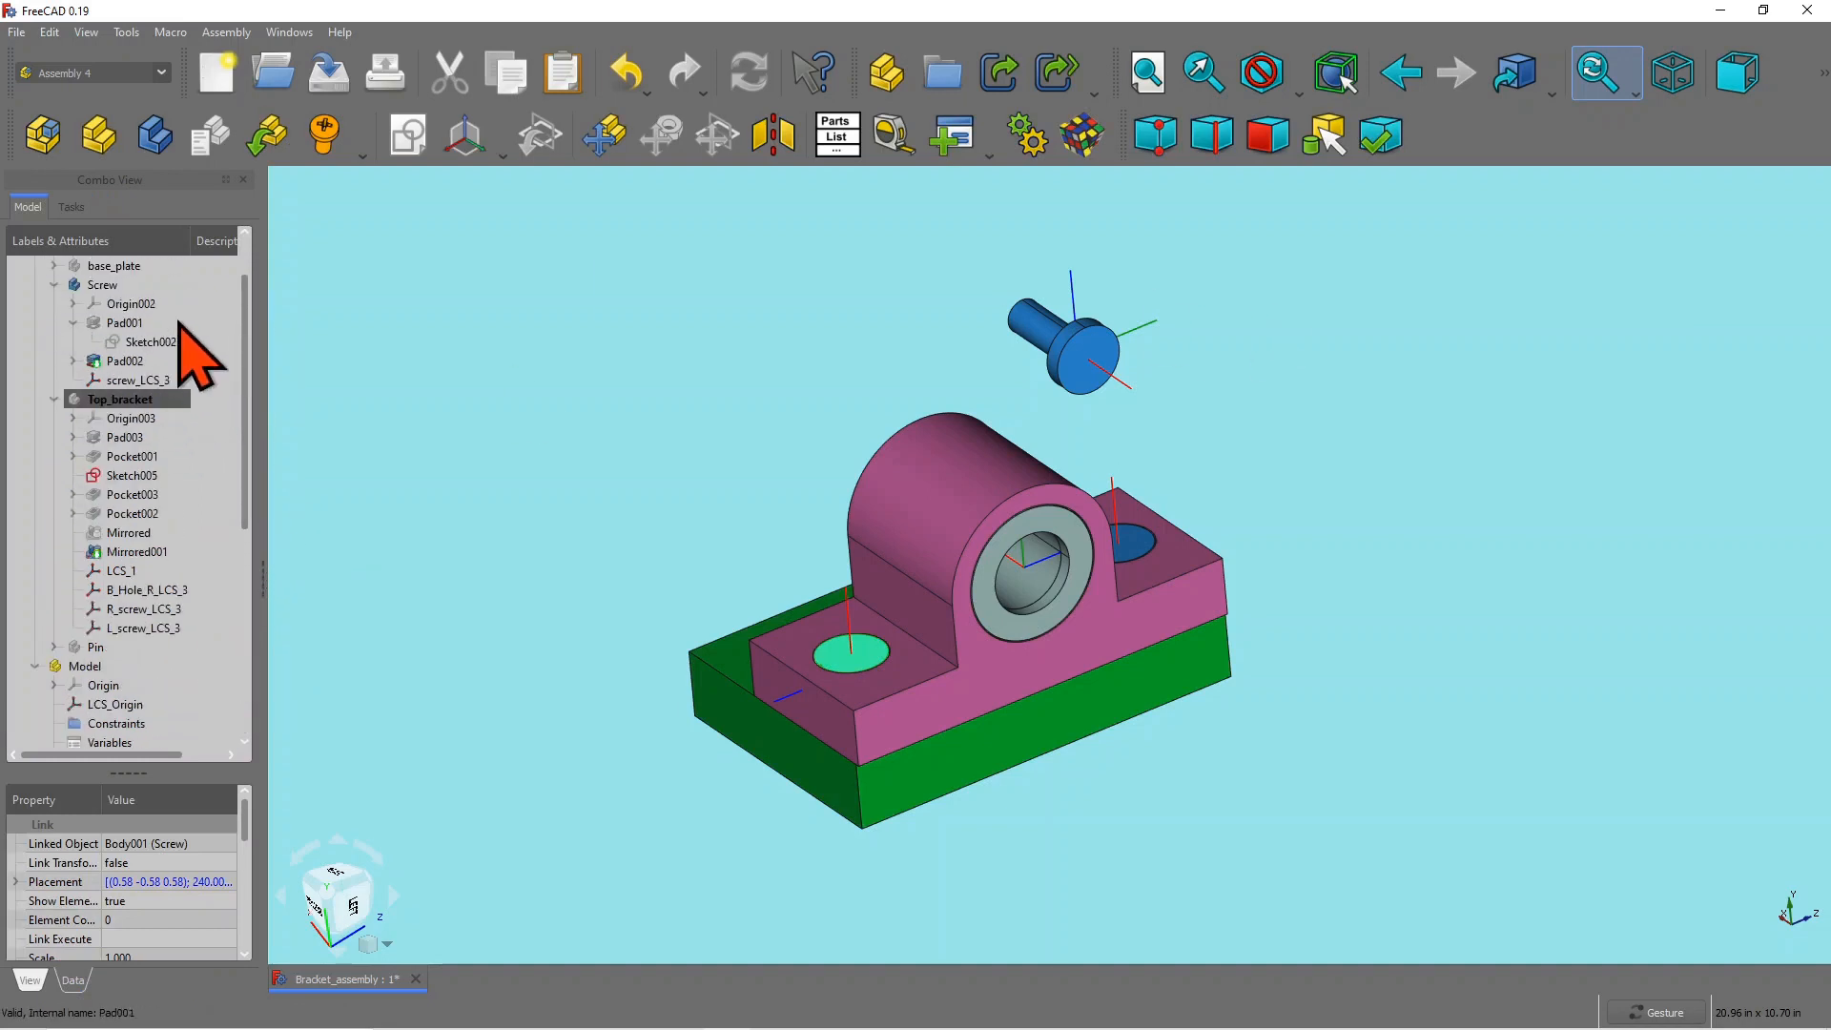
pyautogui.click(102, 285)
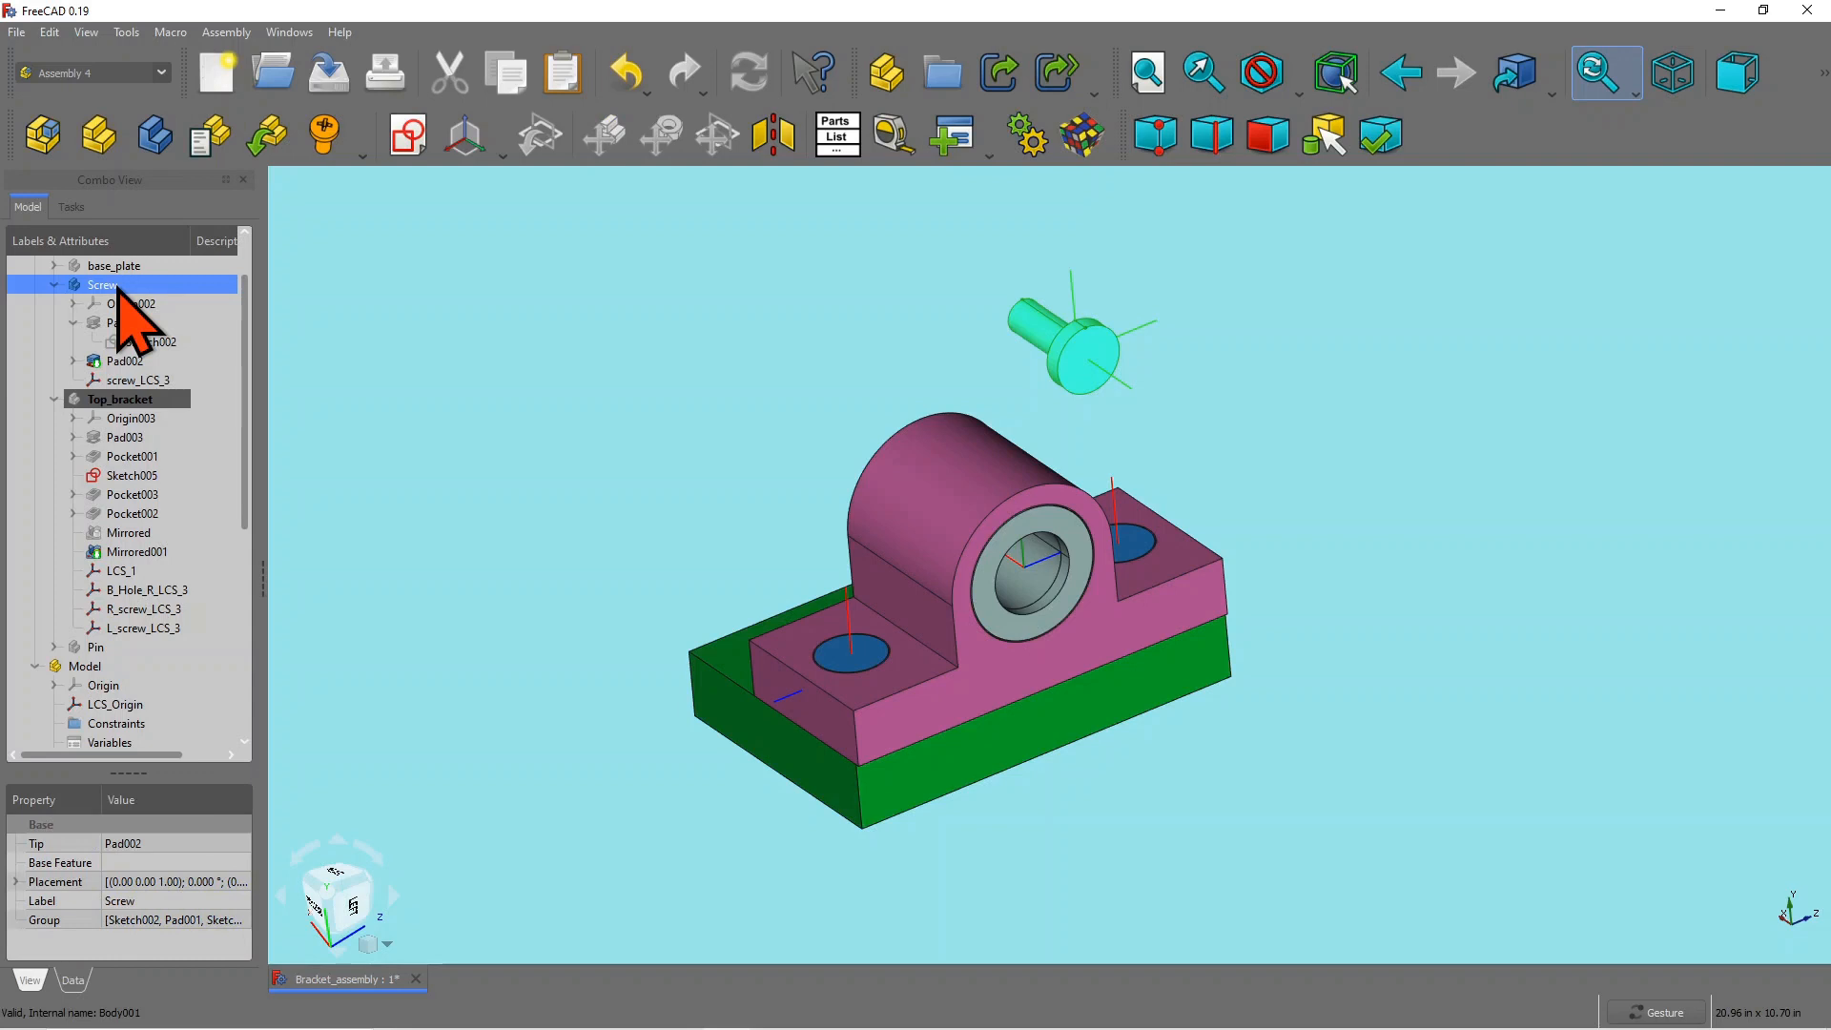
pyautogui.press('space')
pyautogui.click(1218, 484)
pyautogui.scroll(-2, 1115, 768)
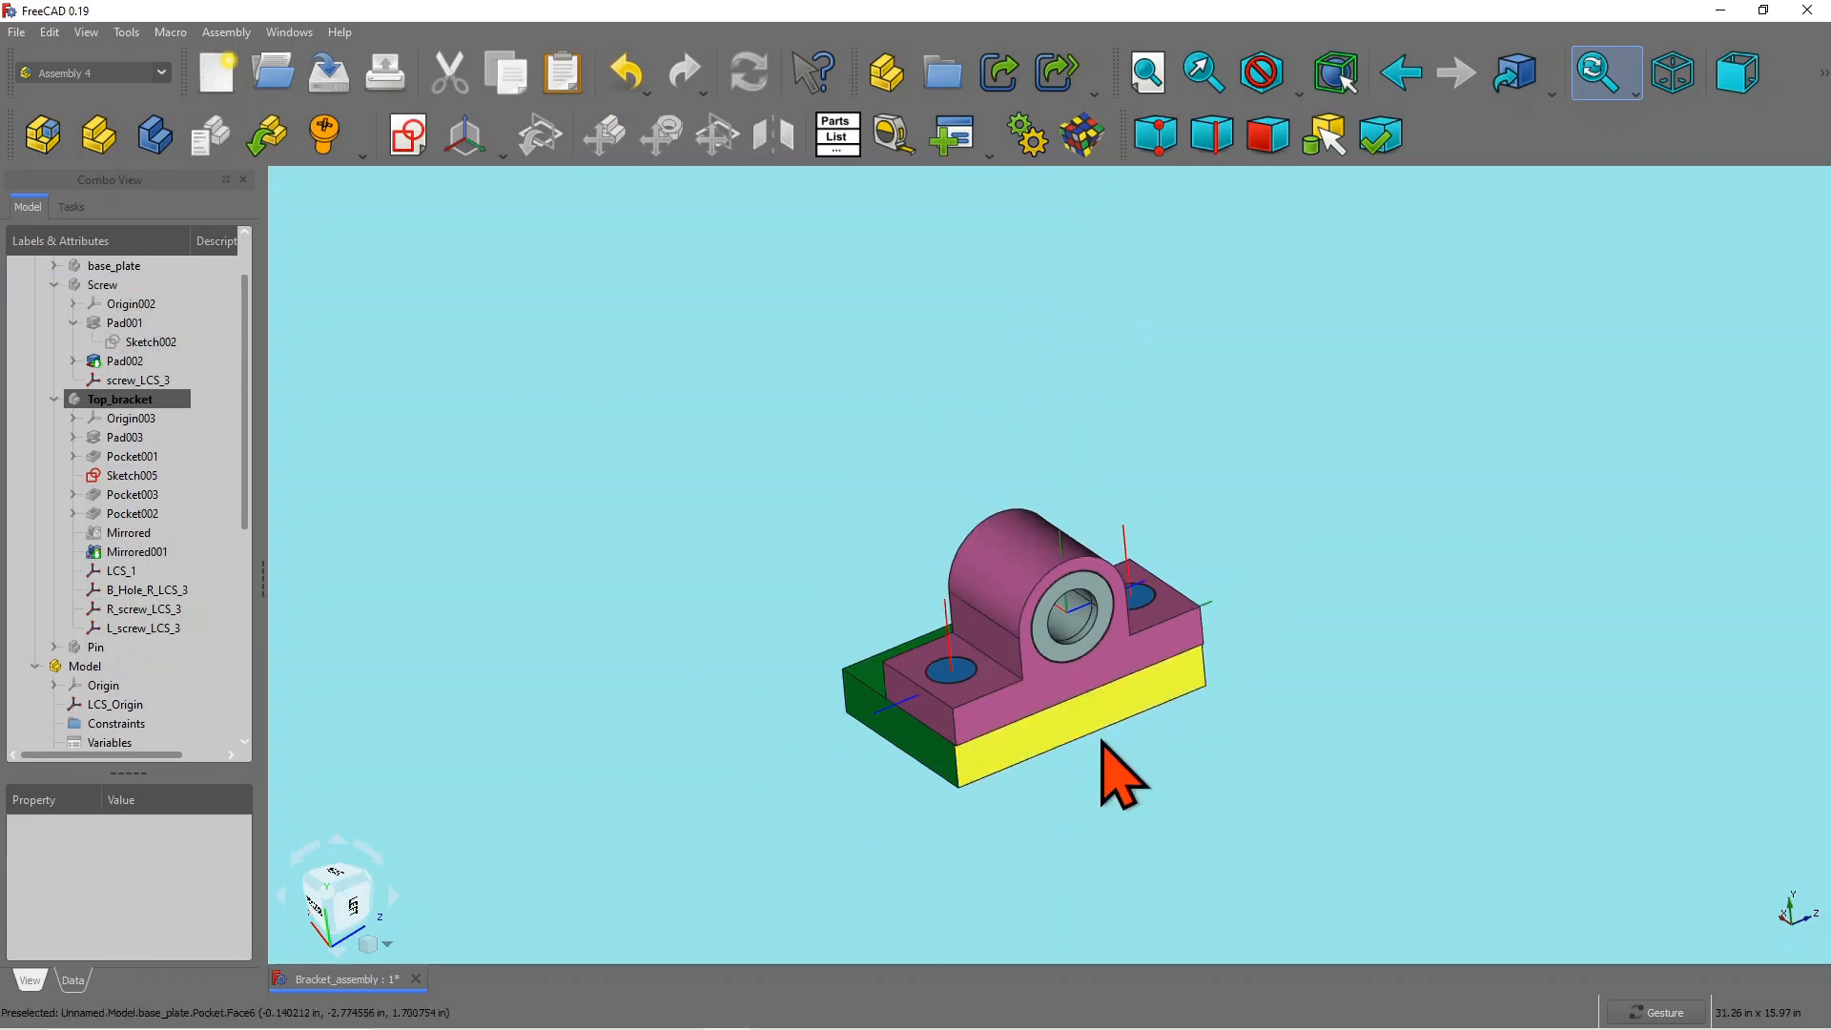
pyautogui.scroll(3, 1140, 747)
pyautogui.moveTo(1157, 722)
pyautogui.mouseDown()
pyautogui.moveTo(989, 740)
pyautogui.moveTo(1189, 703)
pyautogui.moveTo(1319, 744)
pyautogui.moveTo(1261, 763)
pyautogui.moveTo(1242, 712)
pyautogui.moveTo(1173, 753)
pyautogui.moveTo(1186, 727)
pyautogui.mouseUp()
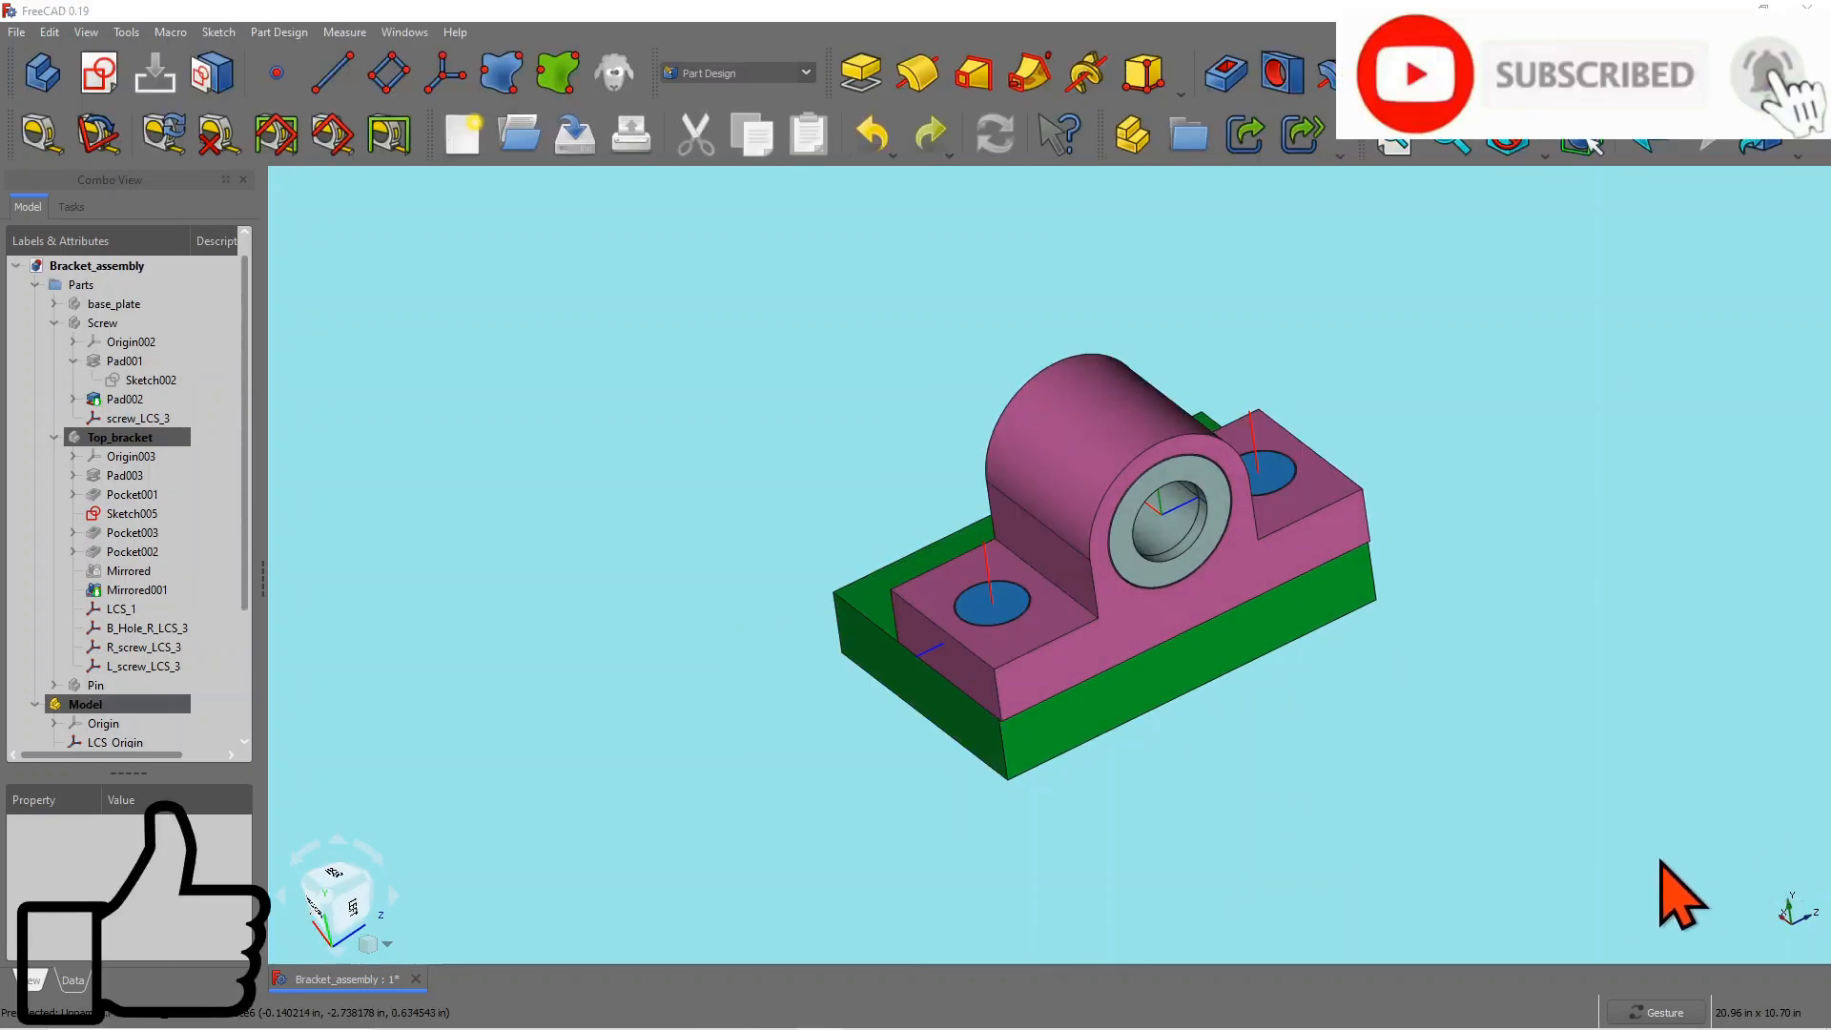
# Step: Hide LCS_1, B_Hole_R_LCS_3, R_screw_LCS_3 and L_screw_LCS_3 in the Top_bracket body
pyautogui.moveTo(1280, 796); pyautogui.dragTo(1583, 592)
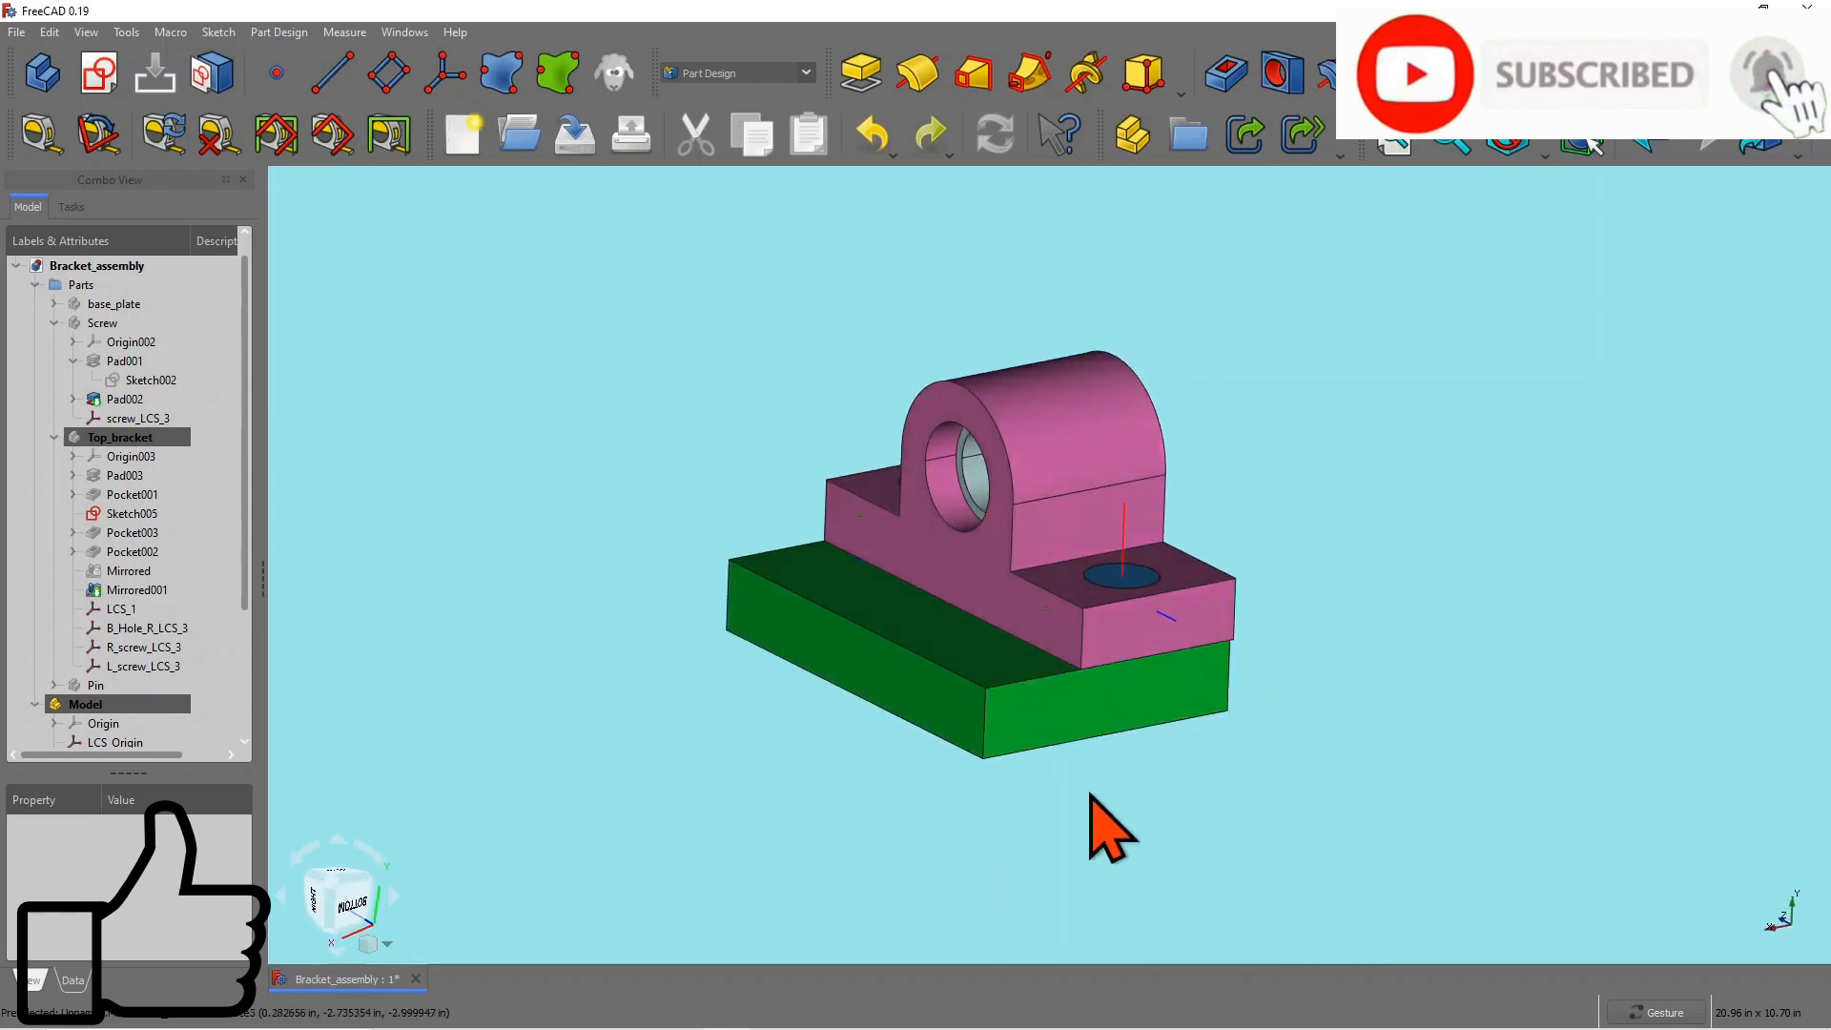
pyautogui.moveTo(1103, 817); pyautogui.dragTo(1141, 829)
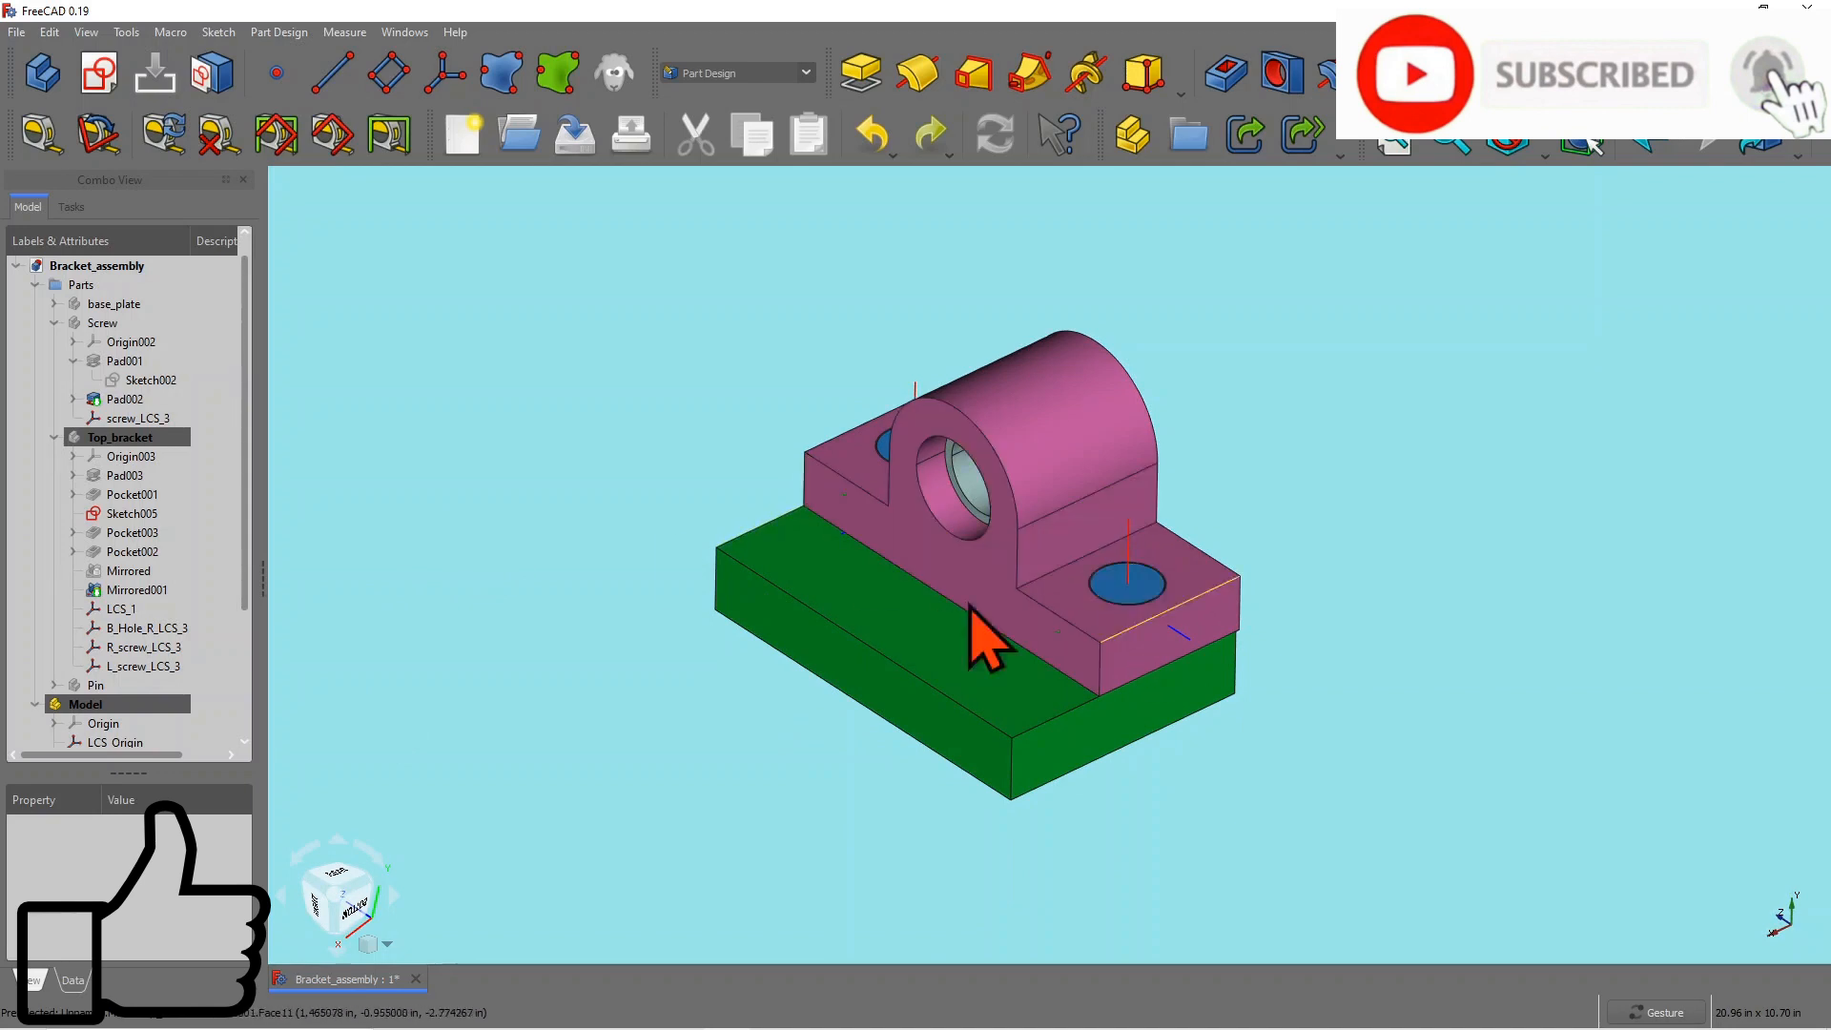
pyautogui.click(119, 610)
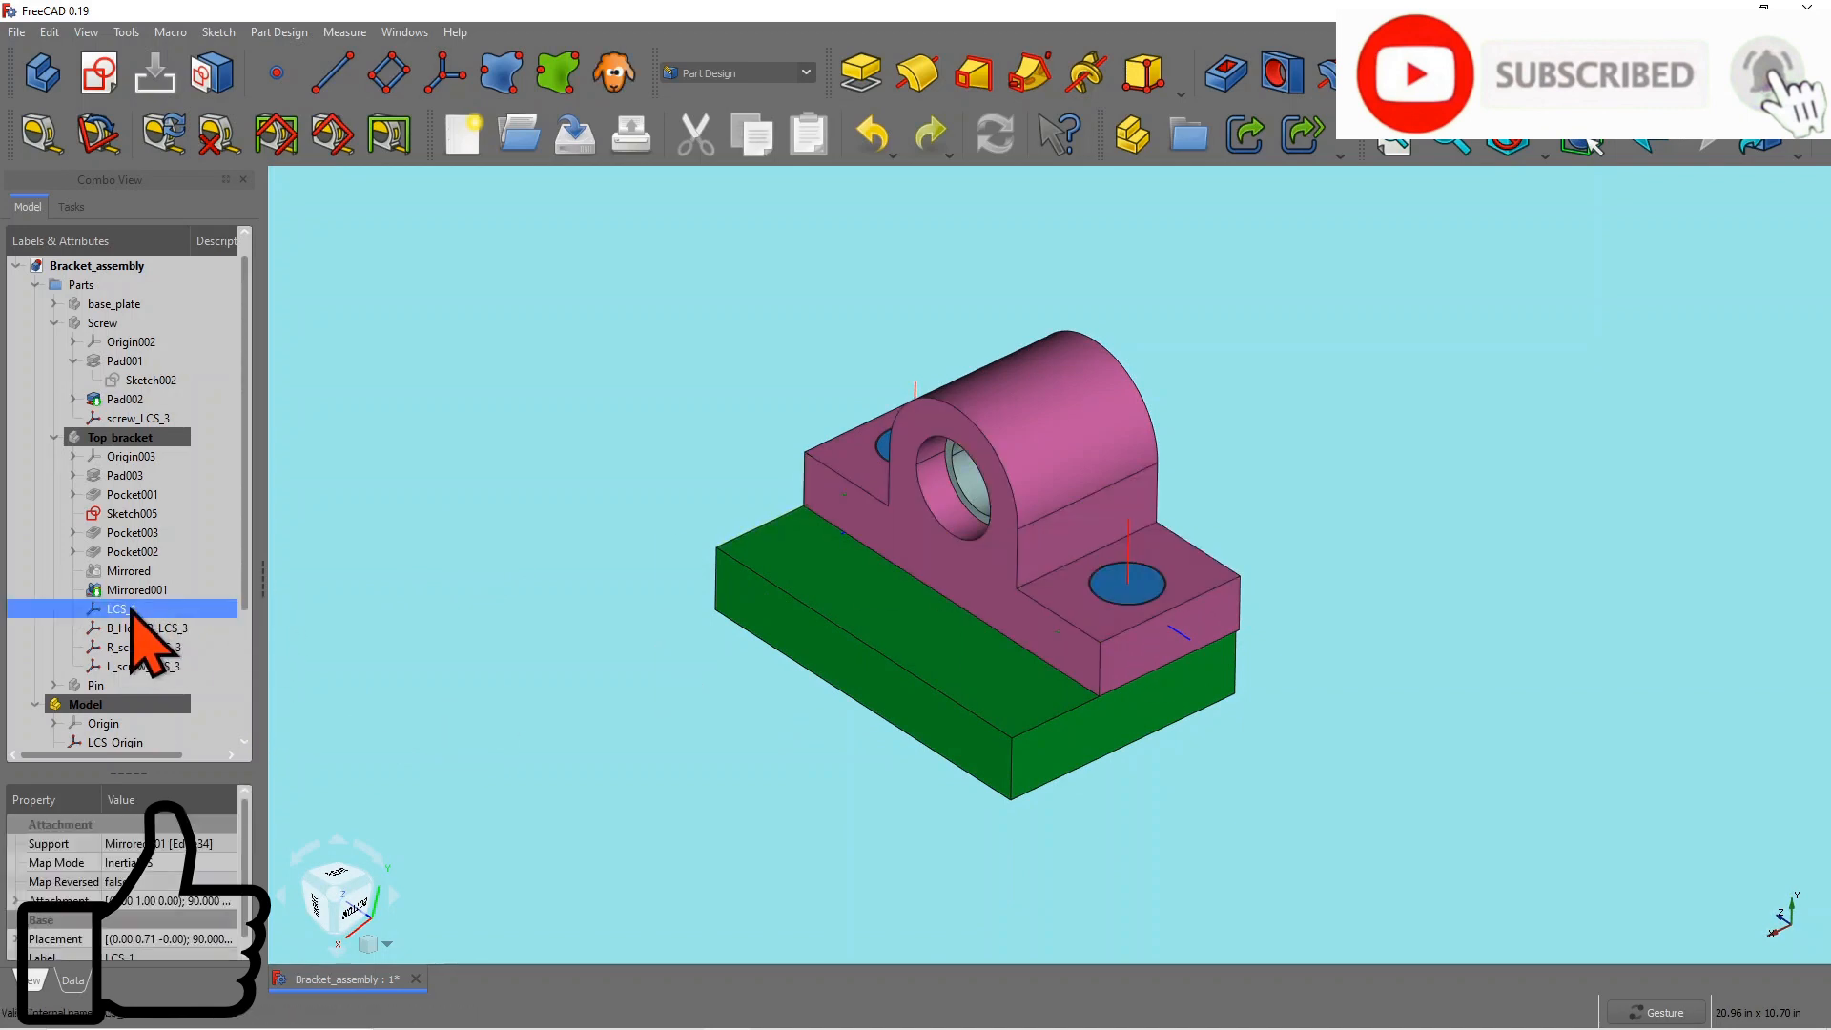
pyautogui.click(152, 628)
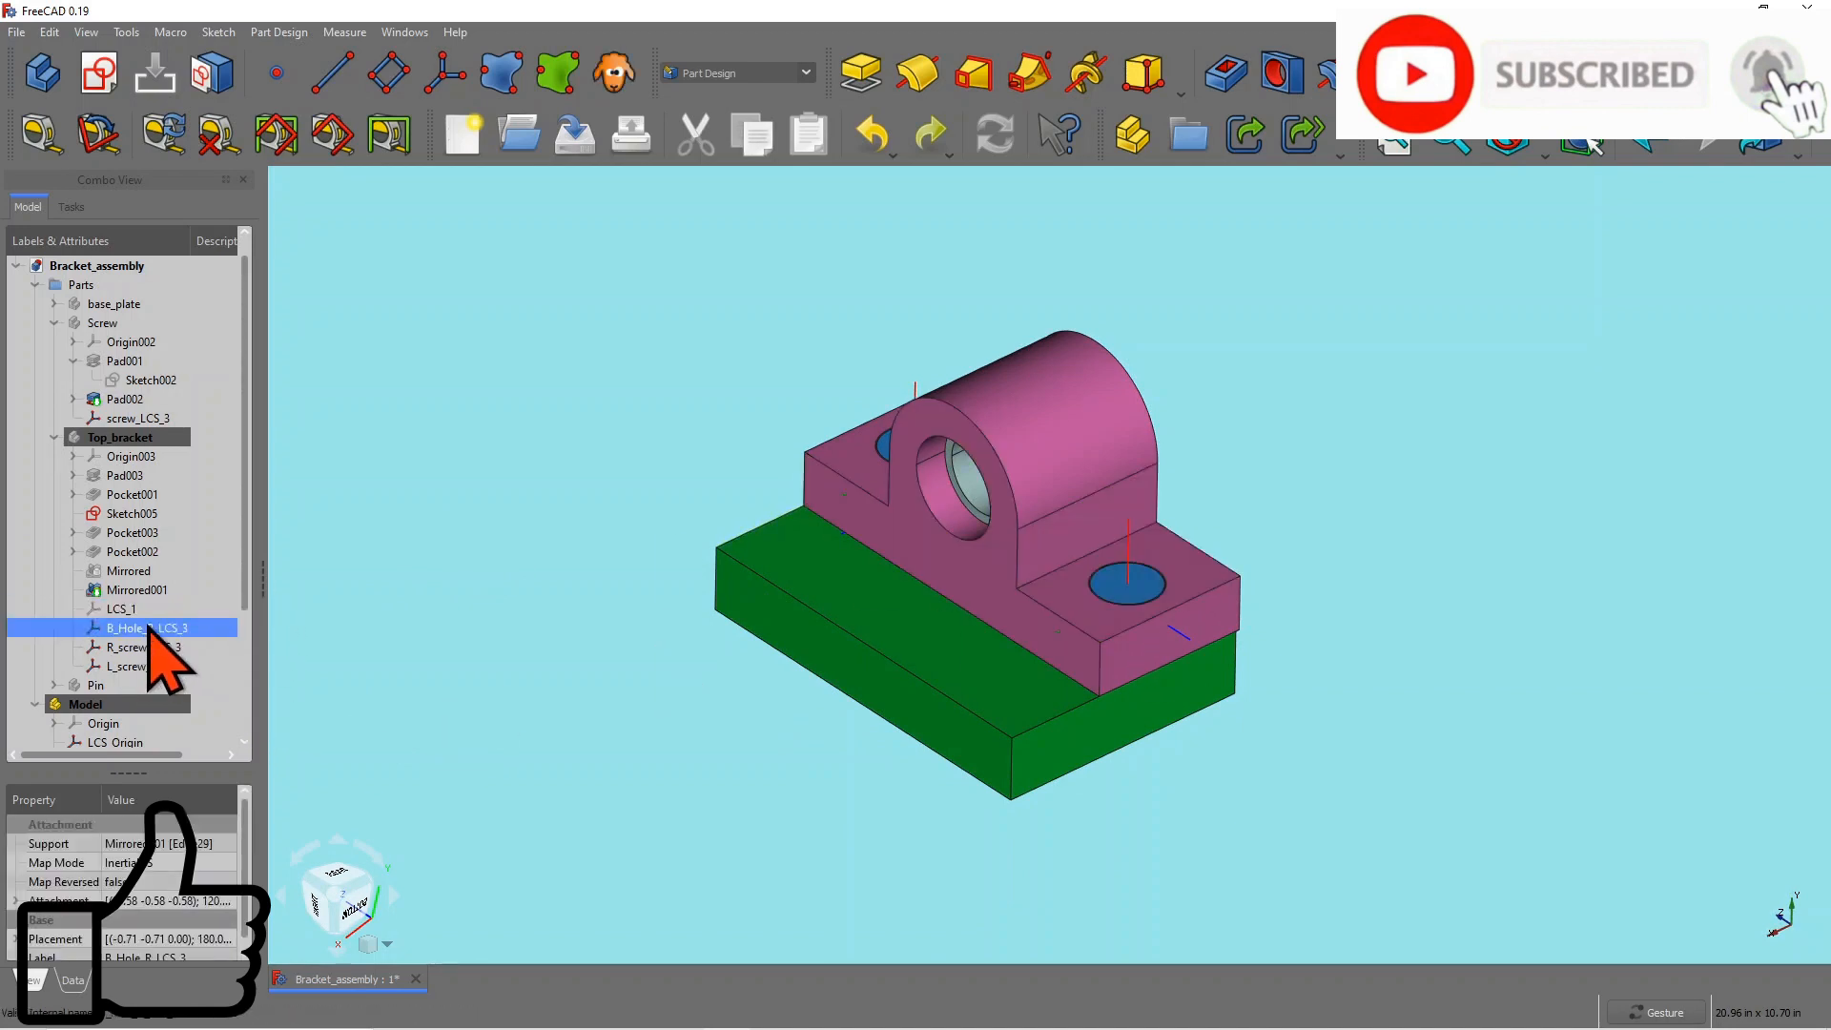
pyautogui.click(156, 648)
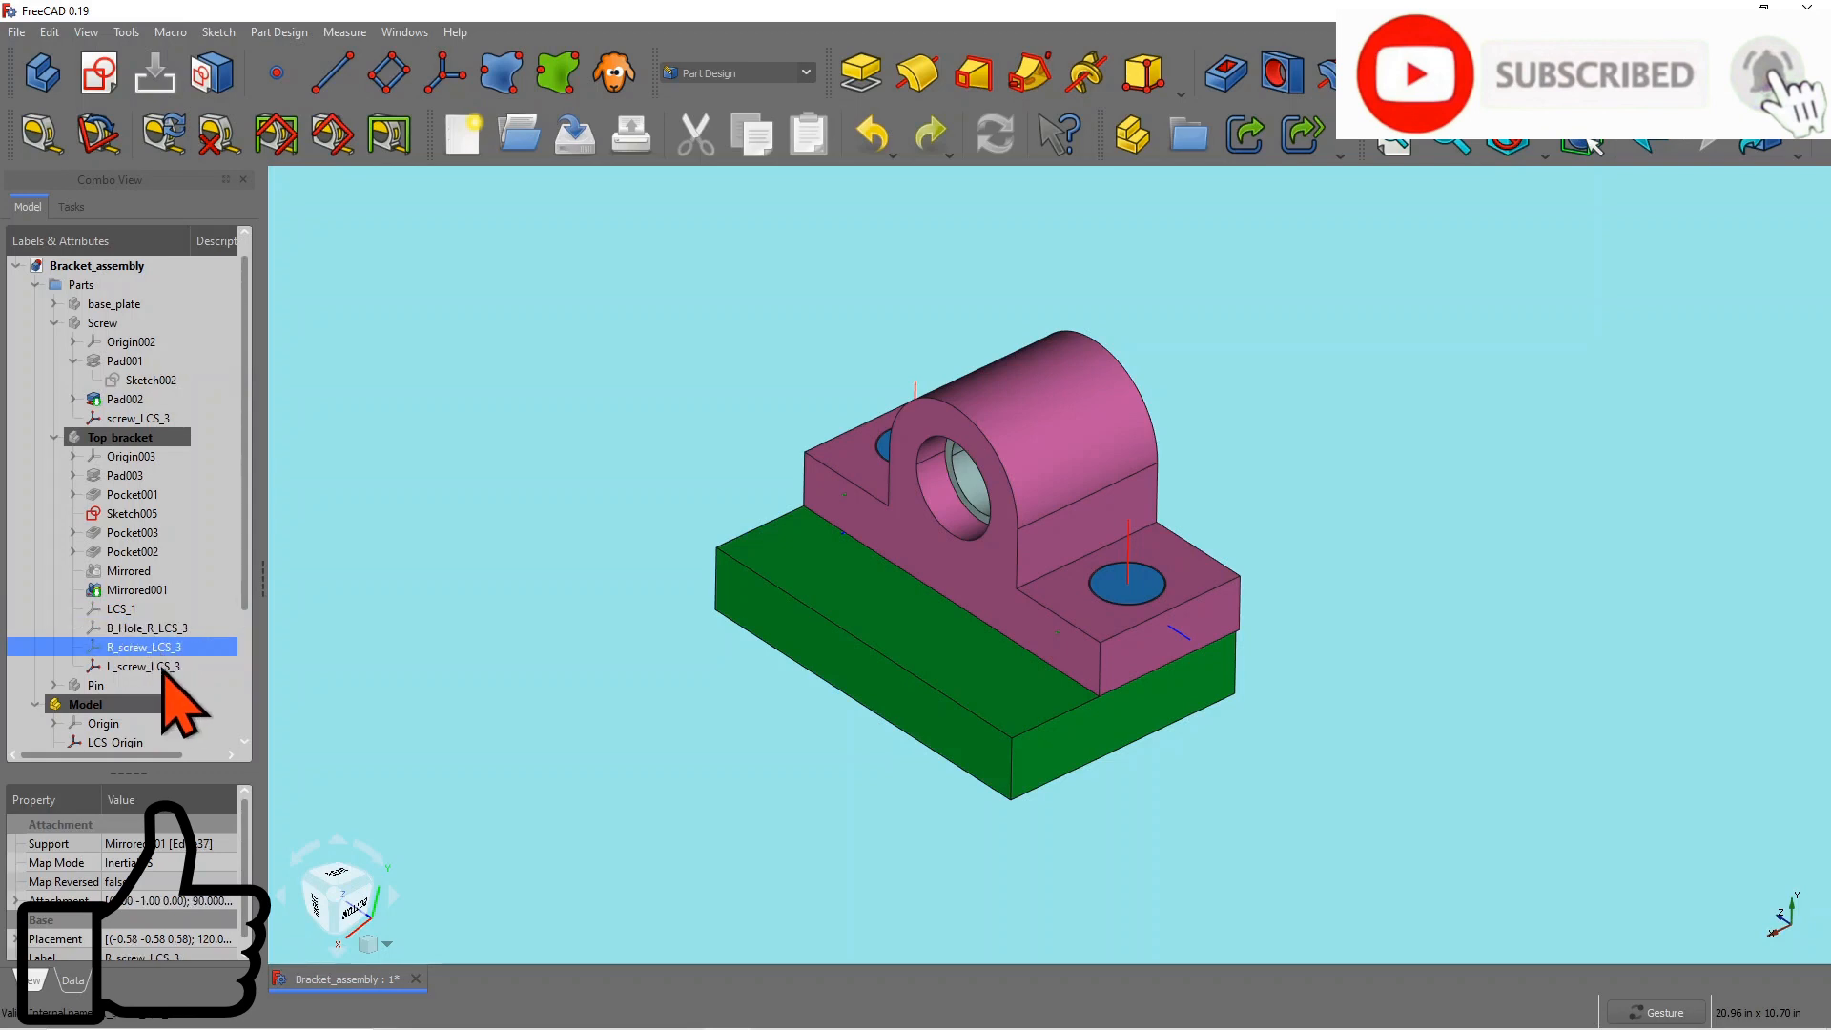
pyautogui.click(162, 667)
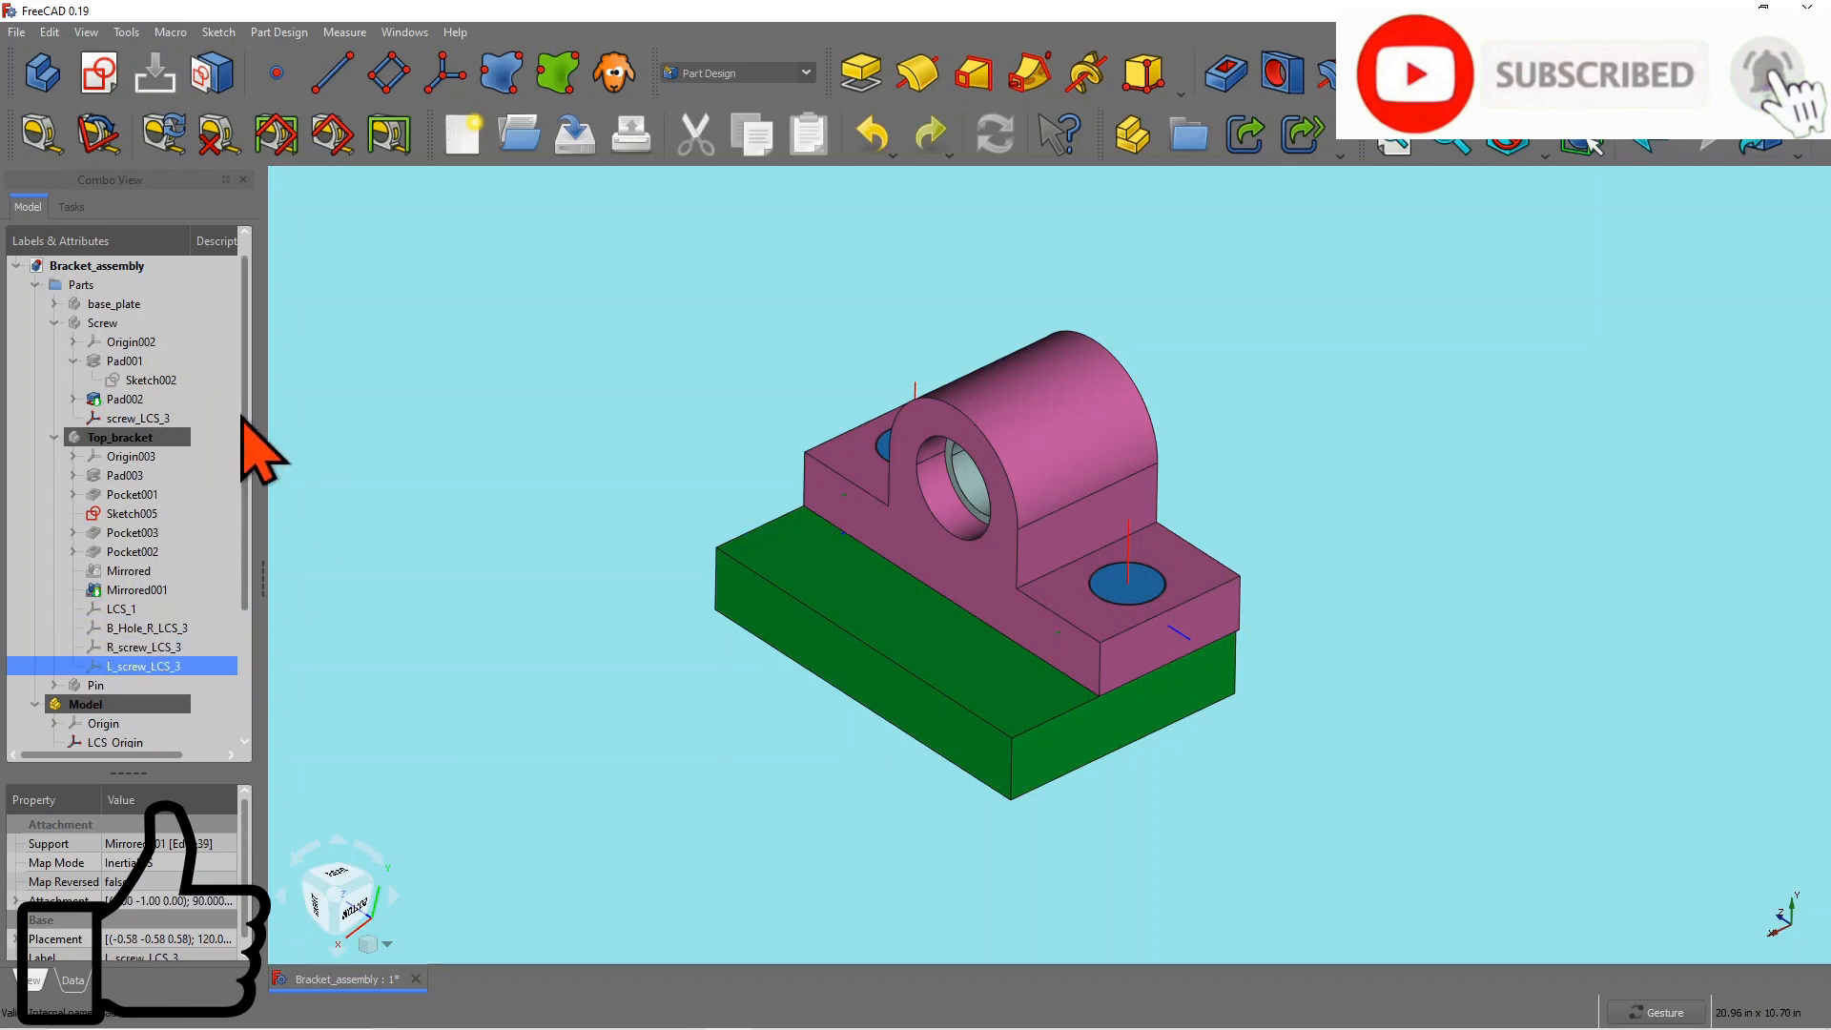
# Step: Hide screw_LCS_3 in the Screw body and LCS_2 in the Pin body
pyautogui.moveTo(247, 455); pyautogui.dragTo(258, 388)
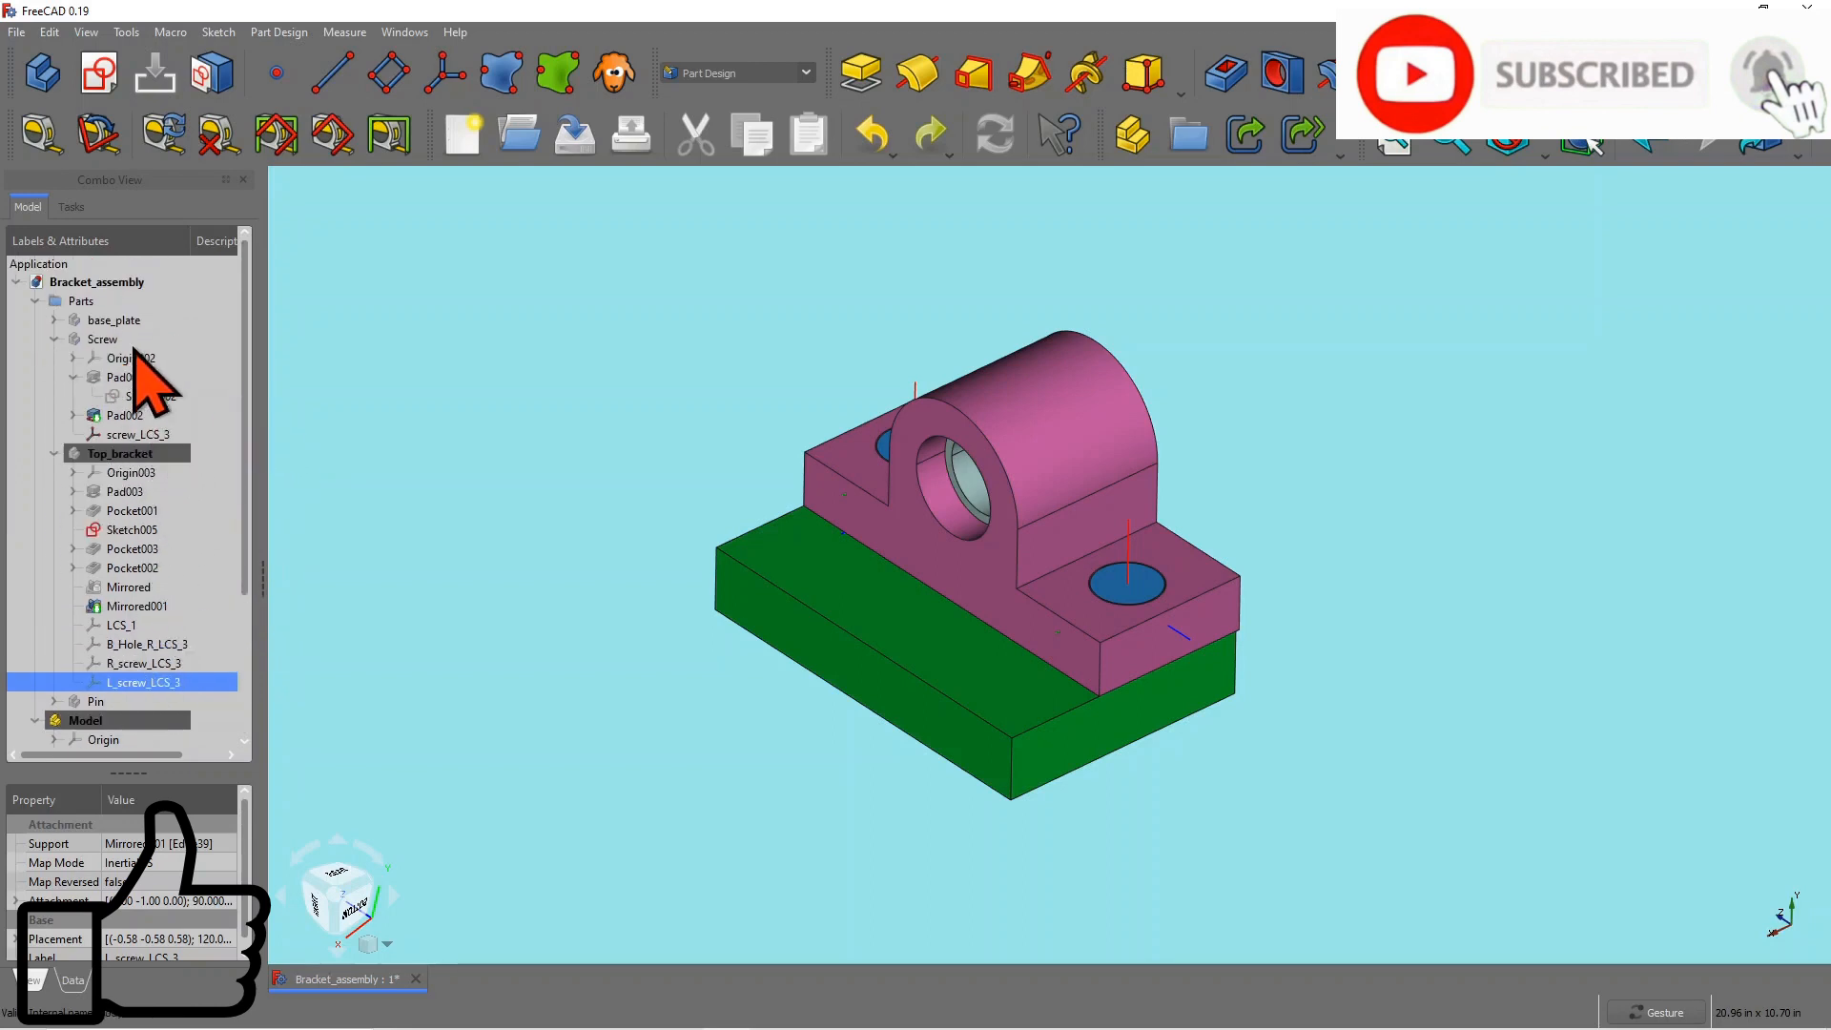
pyautogui.click(164, 434)
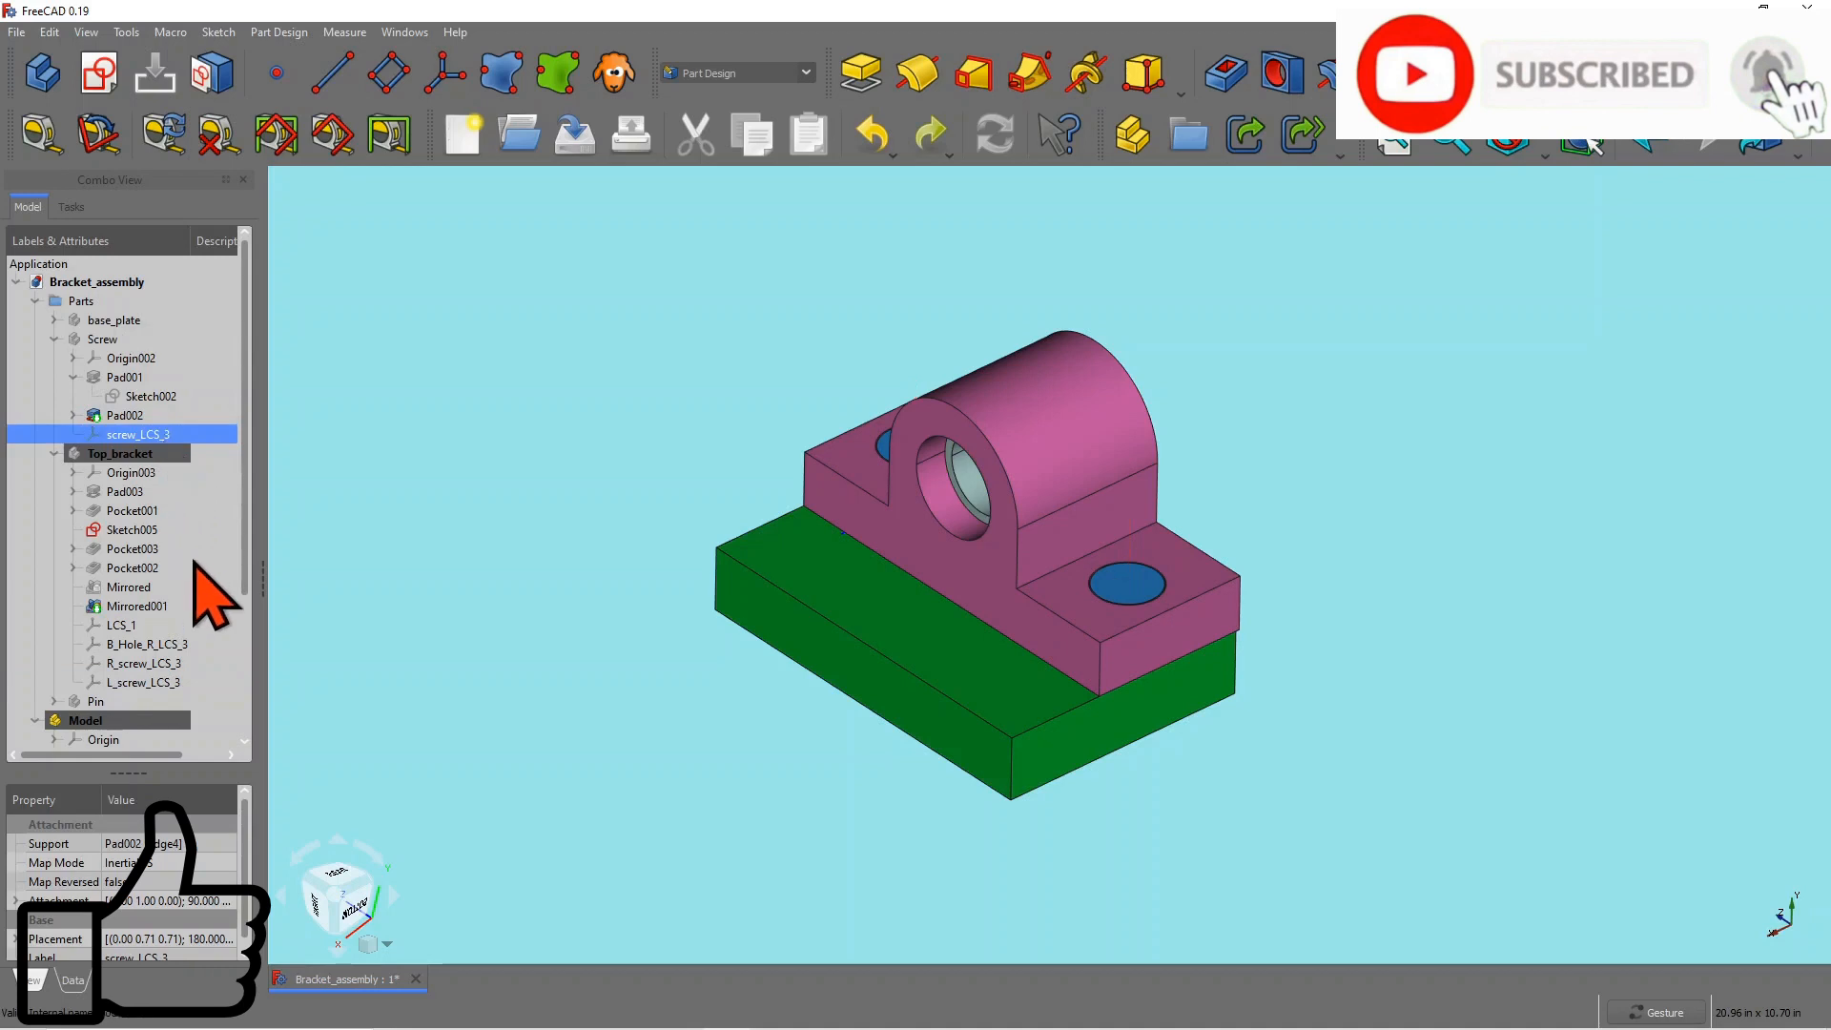
pyautogui.moveTo(341, 520); pyautogui.dragTo(325, 563)
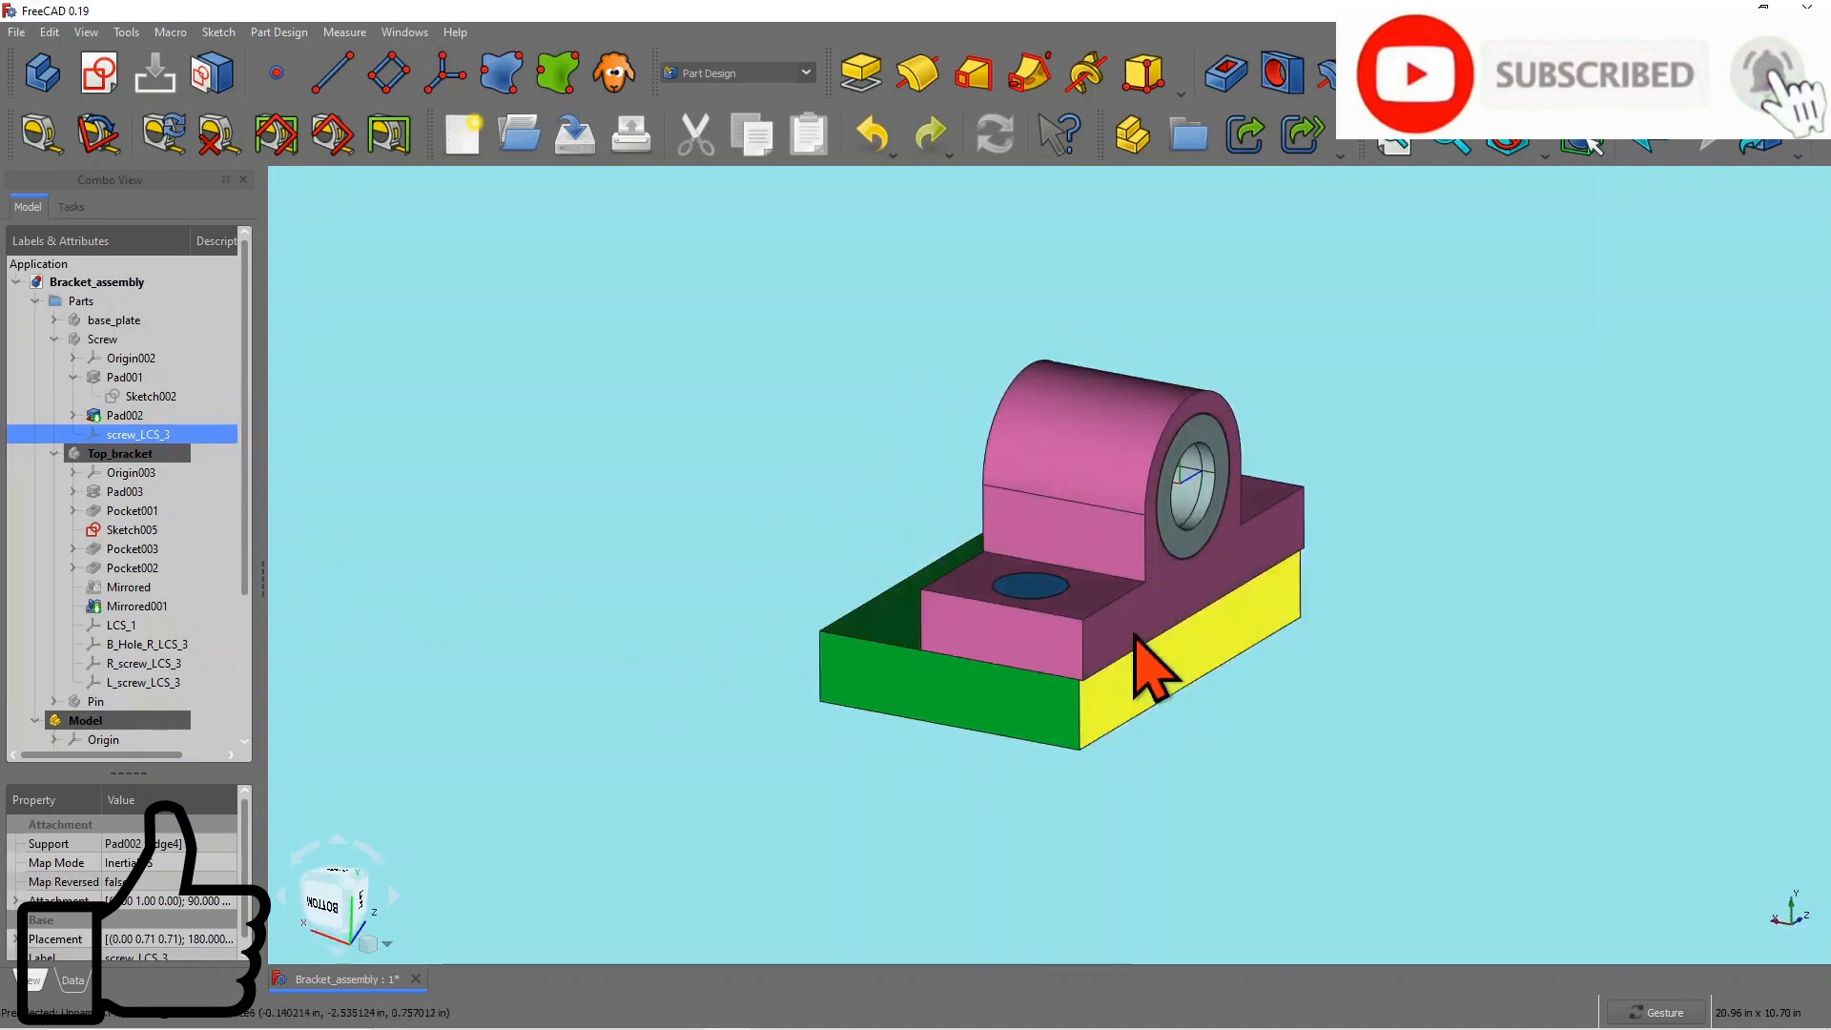
pyautogui.moveTo(1126, 587); pyautogui.dragTo(949, 560)
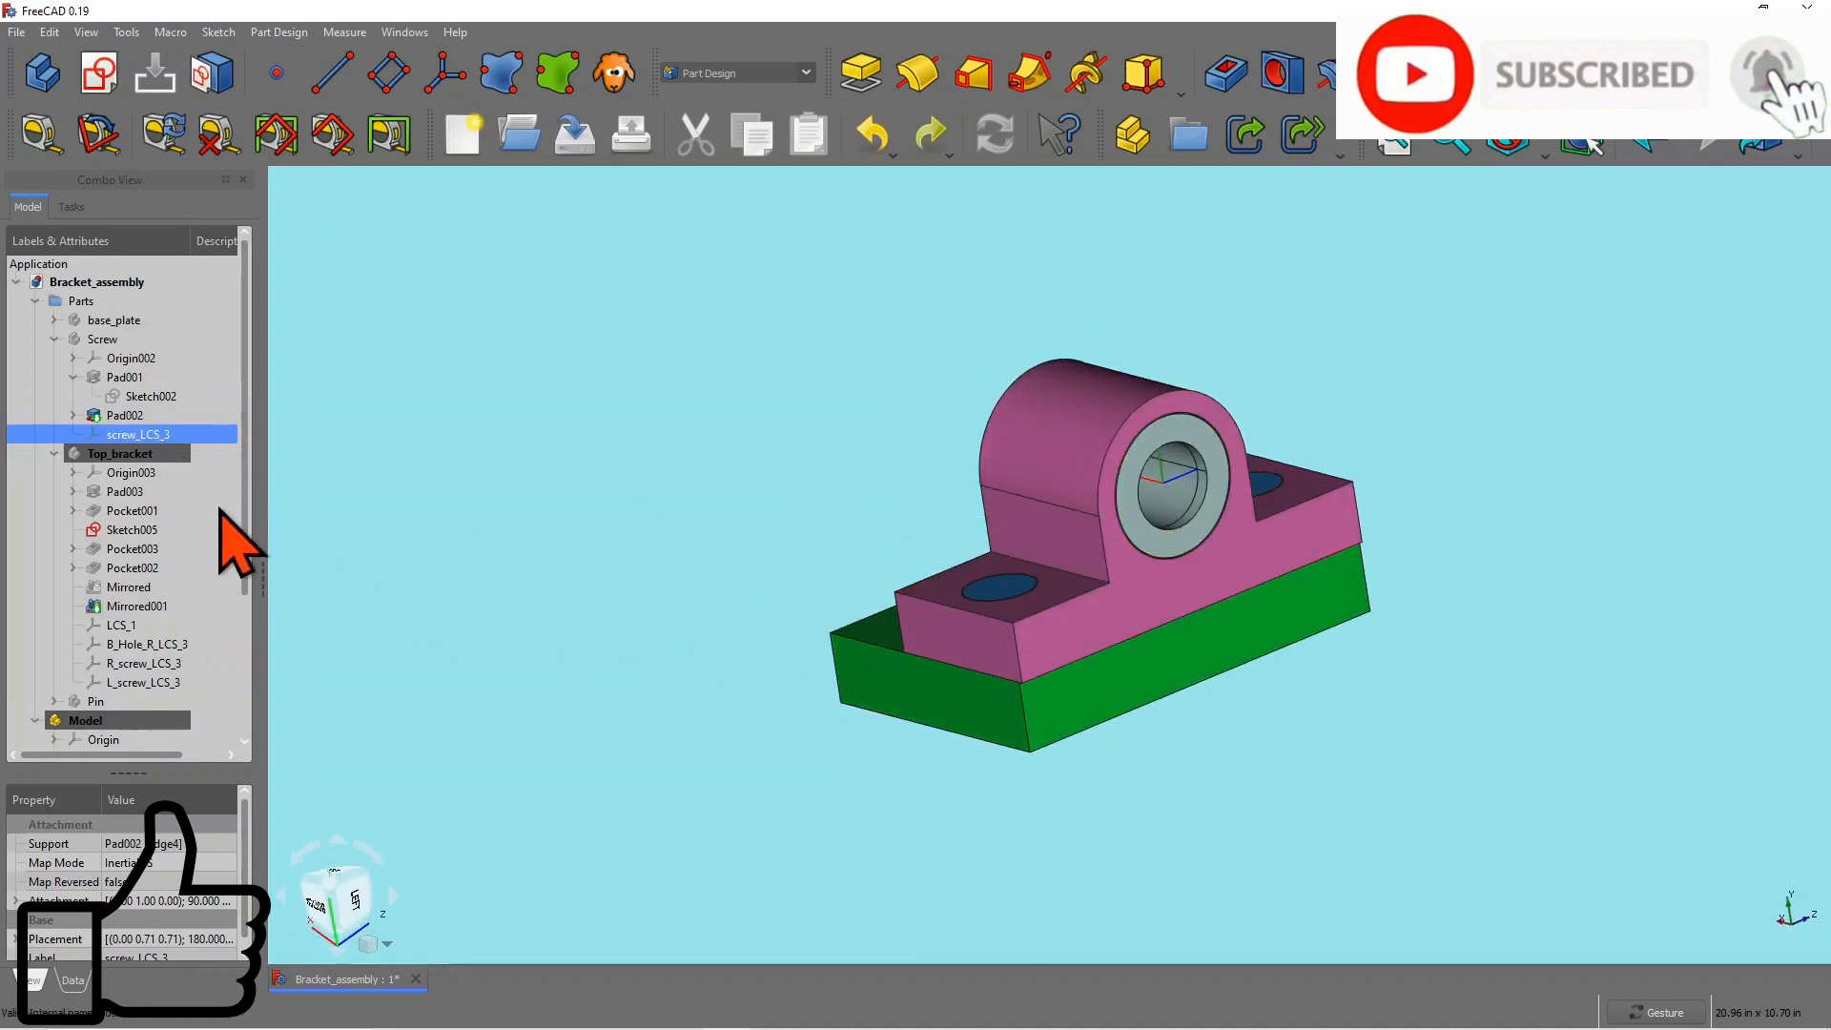
pyautogui.click(98, 706)
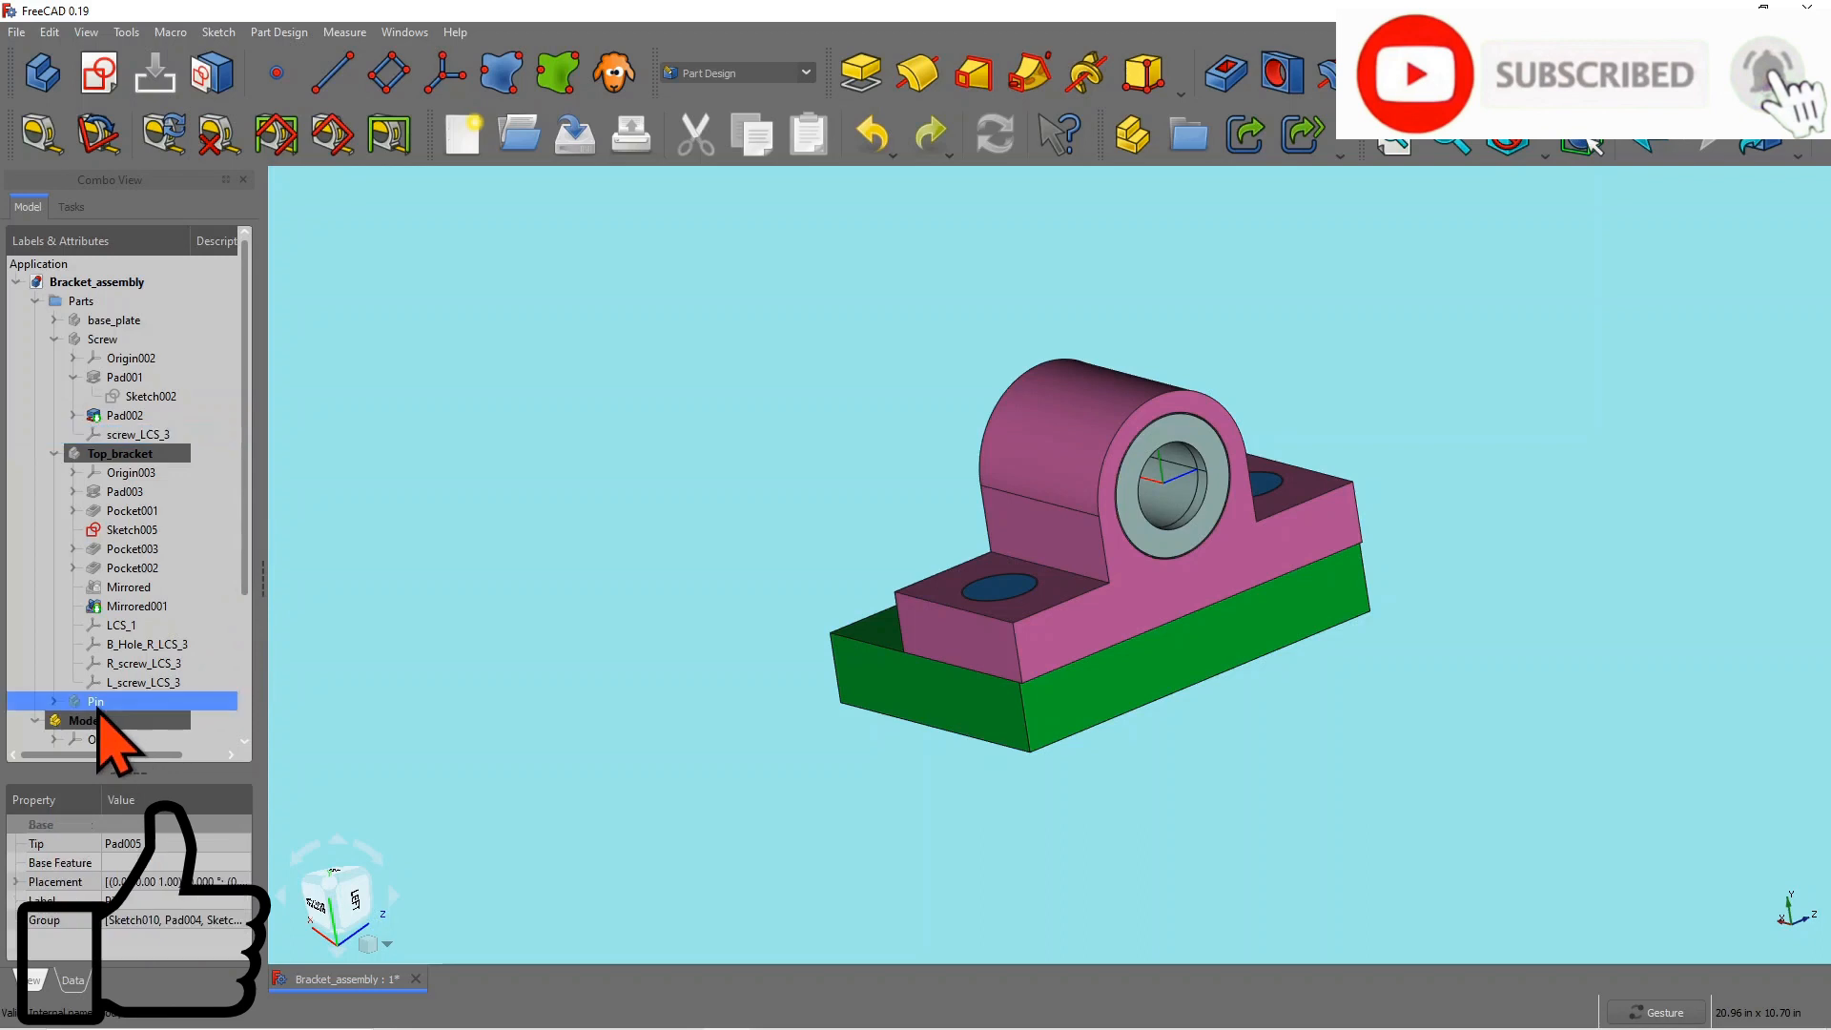
pyautogui.click(54, 702)
pyautogui.moveTo(247, 561); pyautogui.dragTo(248, 647)
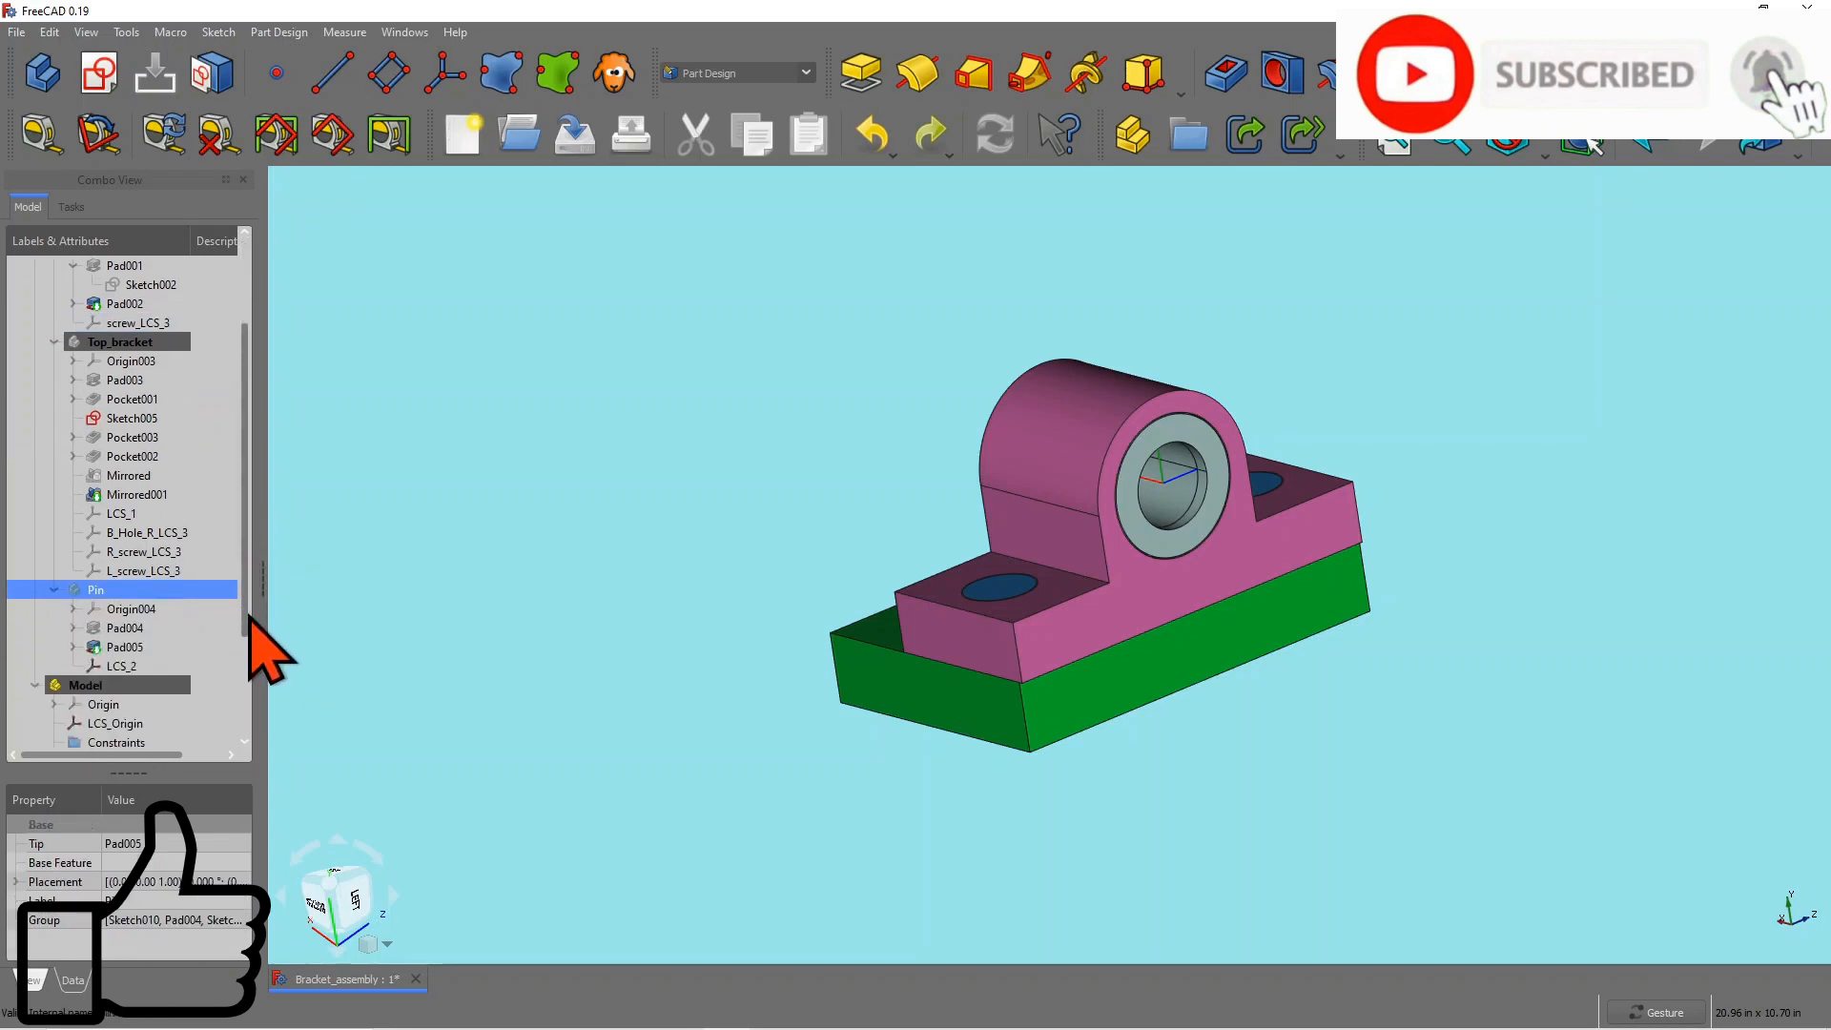
pyautogui.click(124, 666)
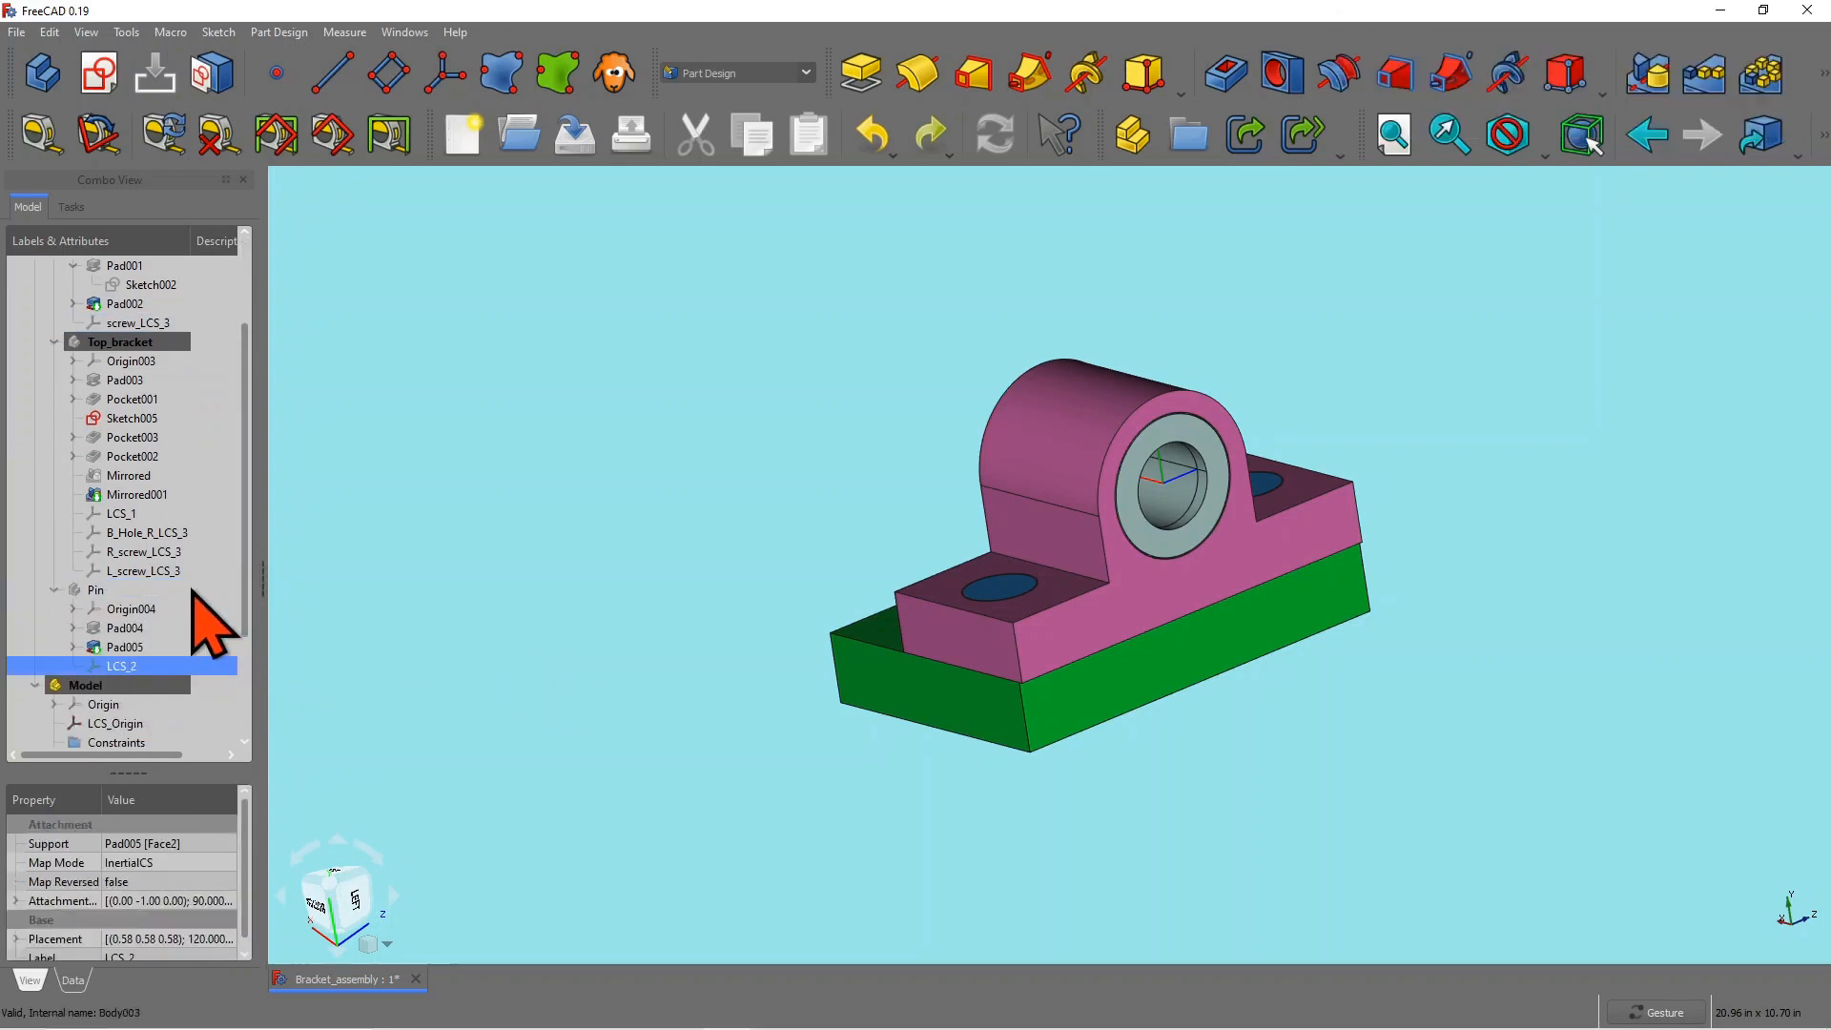
# Step: Examine the contents of Top_bracket001 in the Model assembly, collapse it again and inspect the assembly from the opposite side
pyautogui.moveTo(244, 572); pyautogui.dragTo(244, 623)
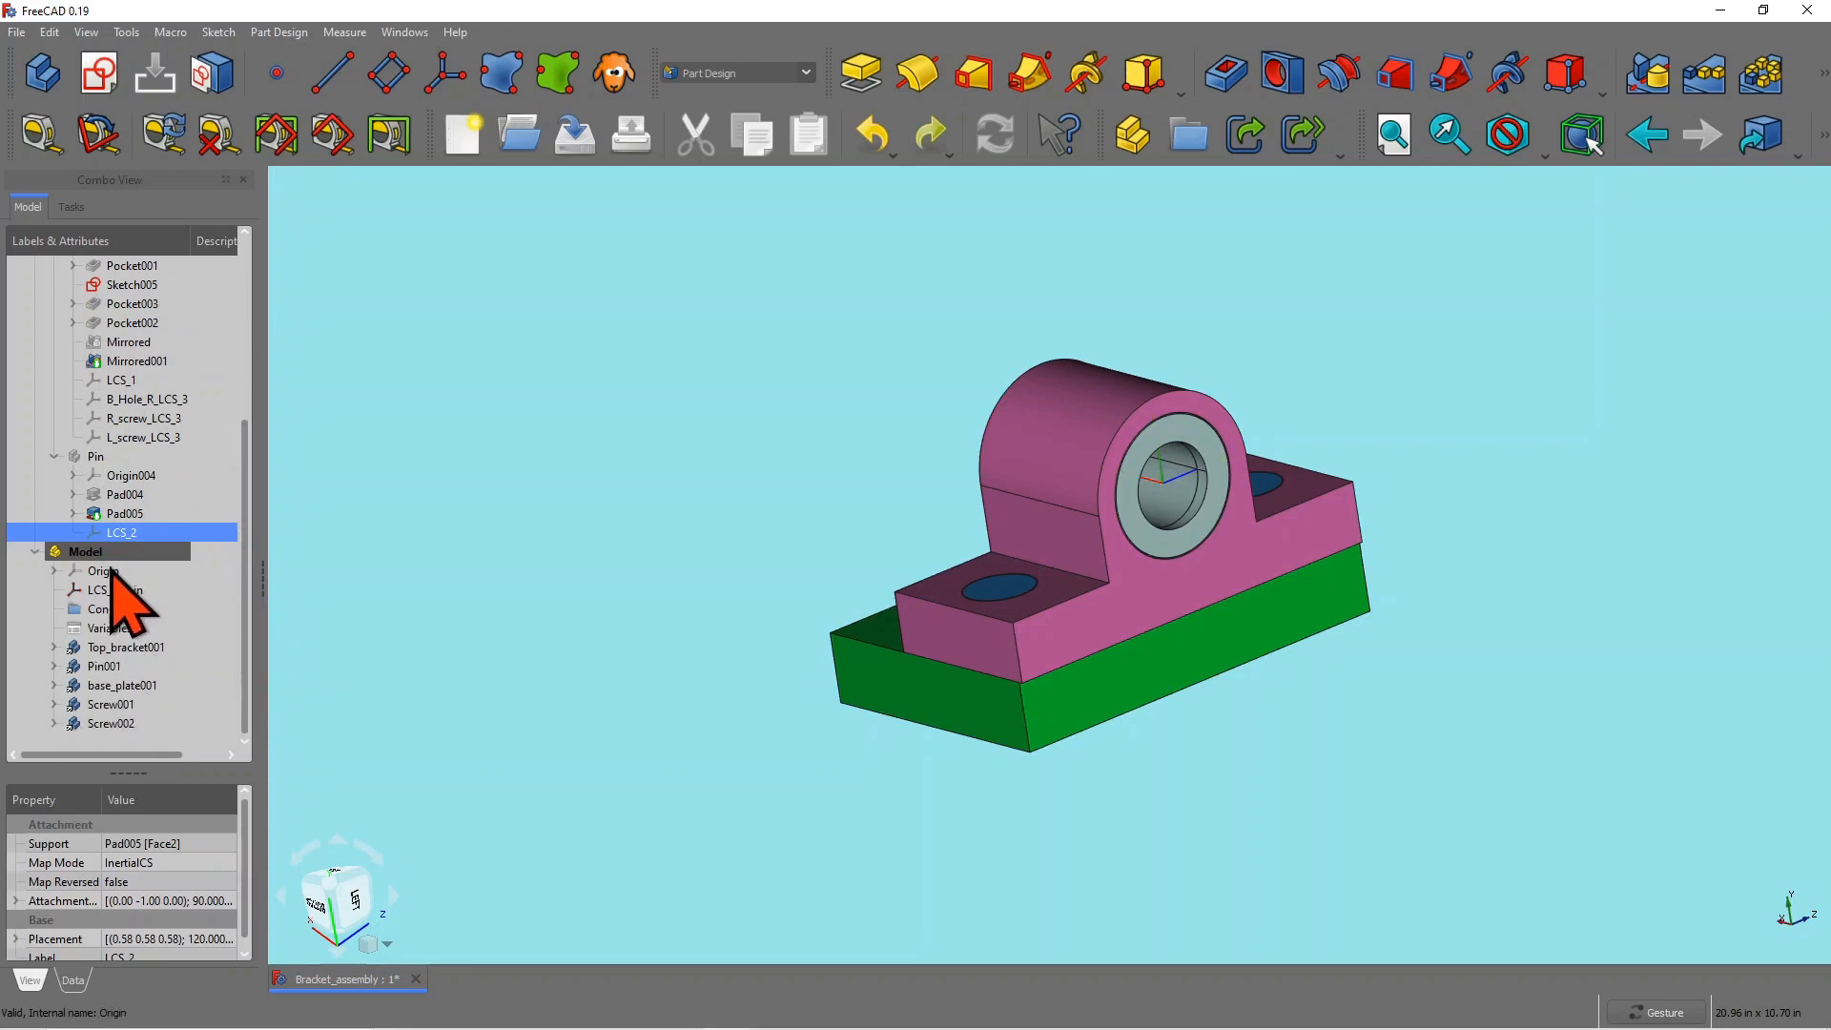
pyautogui.click(54, 646)
pyautogui.moveTo(252, 613); pyautogui.dragTo(199, 616)
pyautogui.click(54, 704)
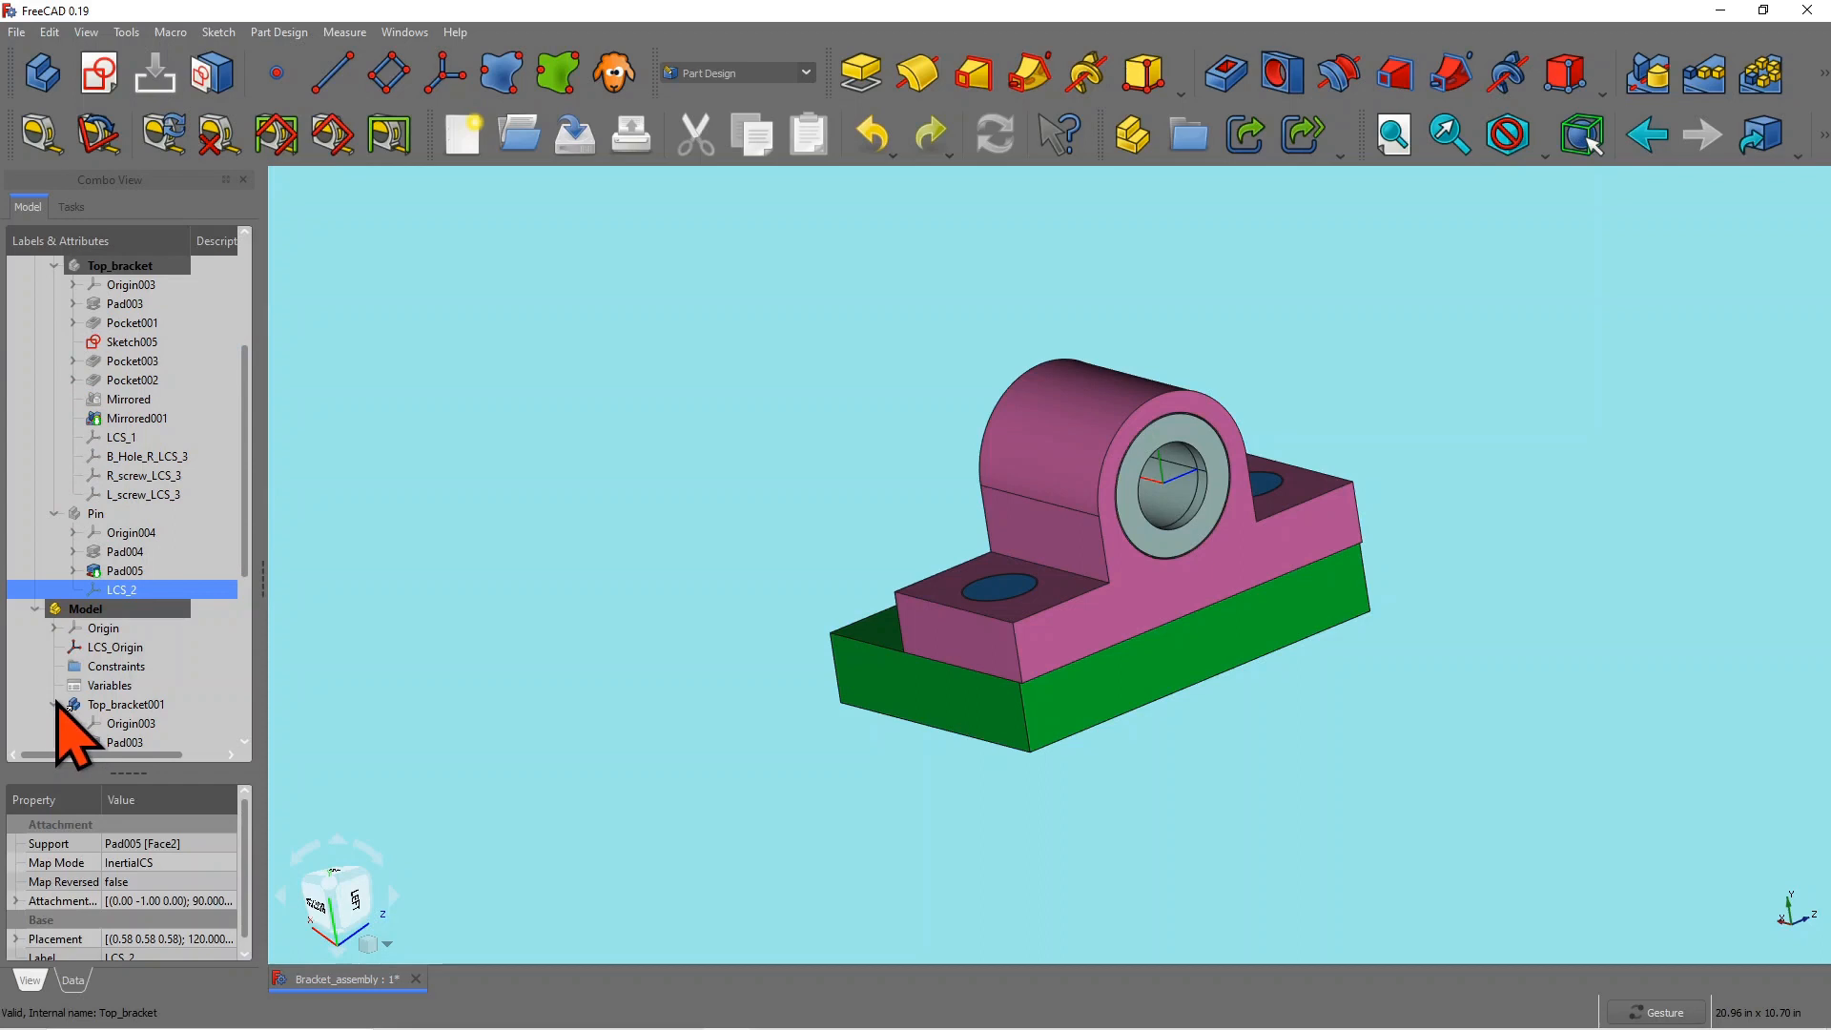
pyautogui.moveTo(1268, 687); pyautogui.dragTo(1410, 684)
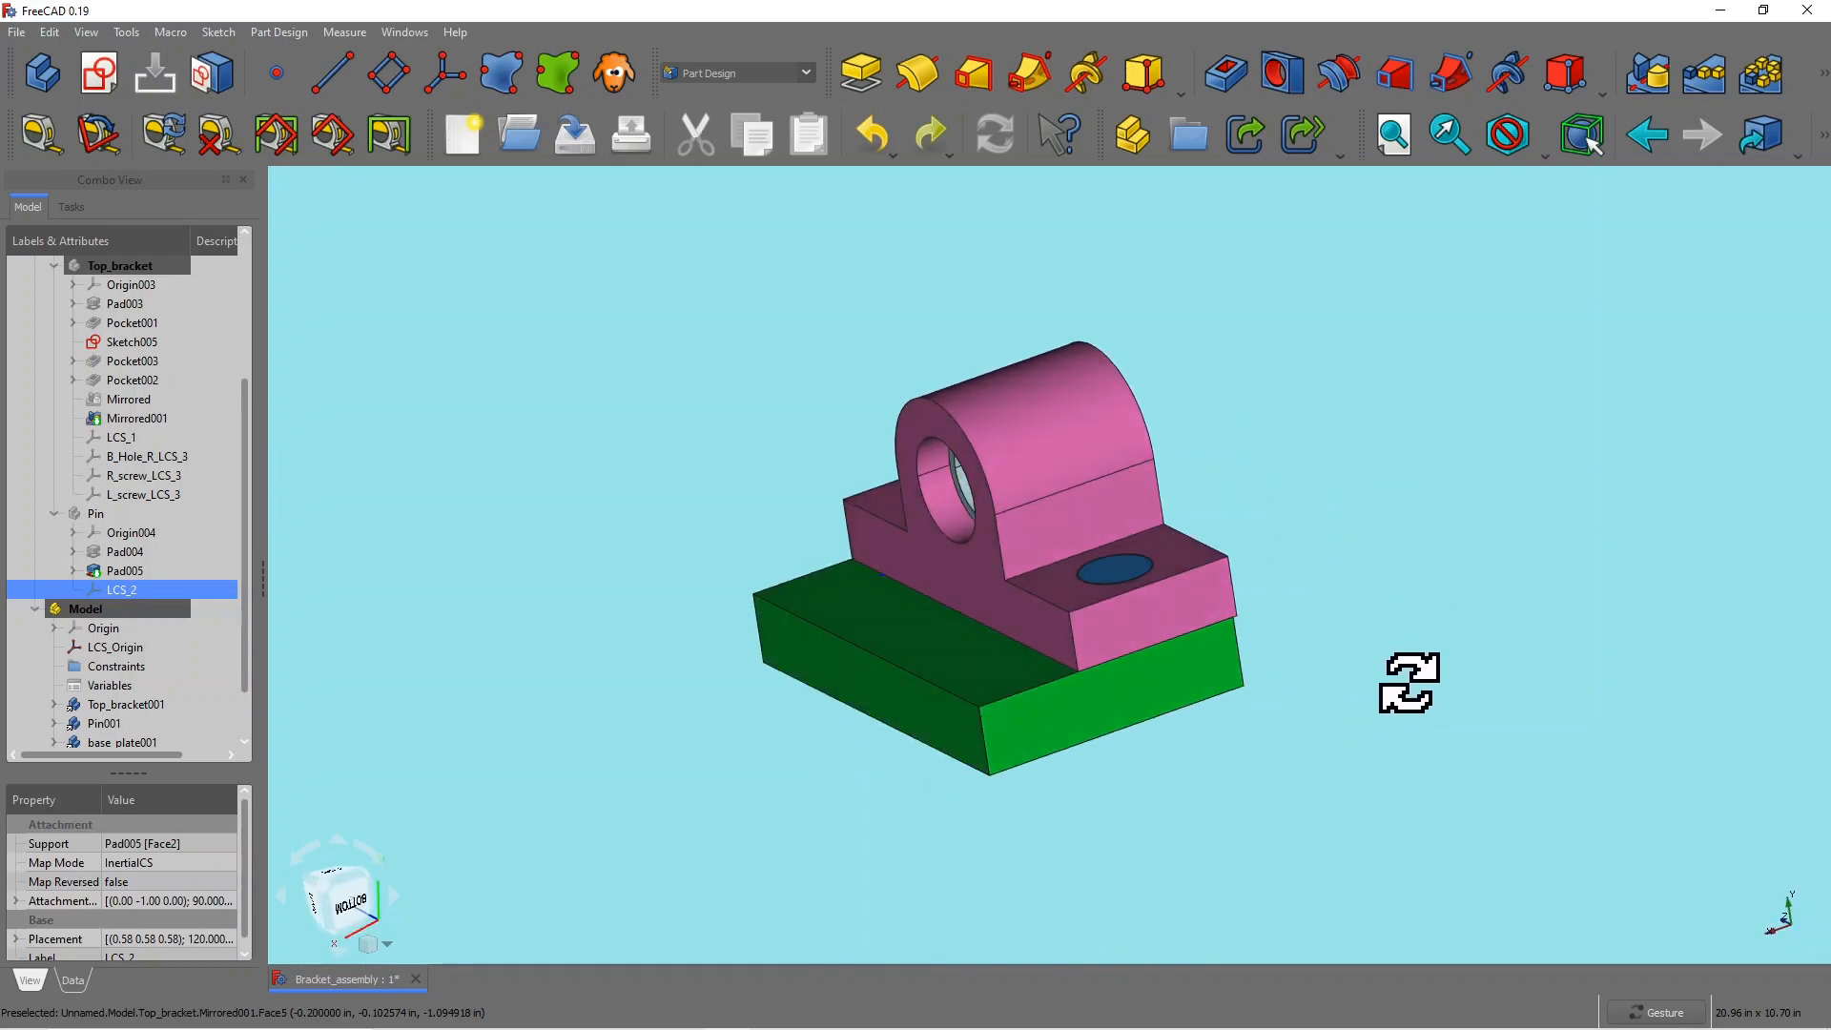
pyautogui.scroll(-1, 238, 618)
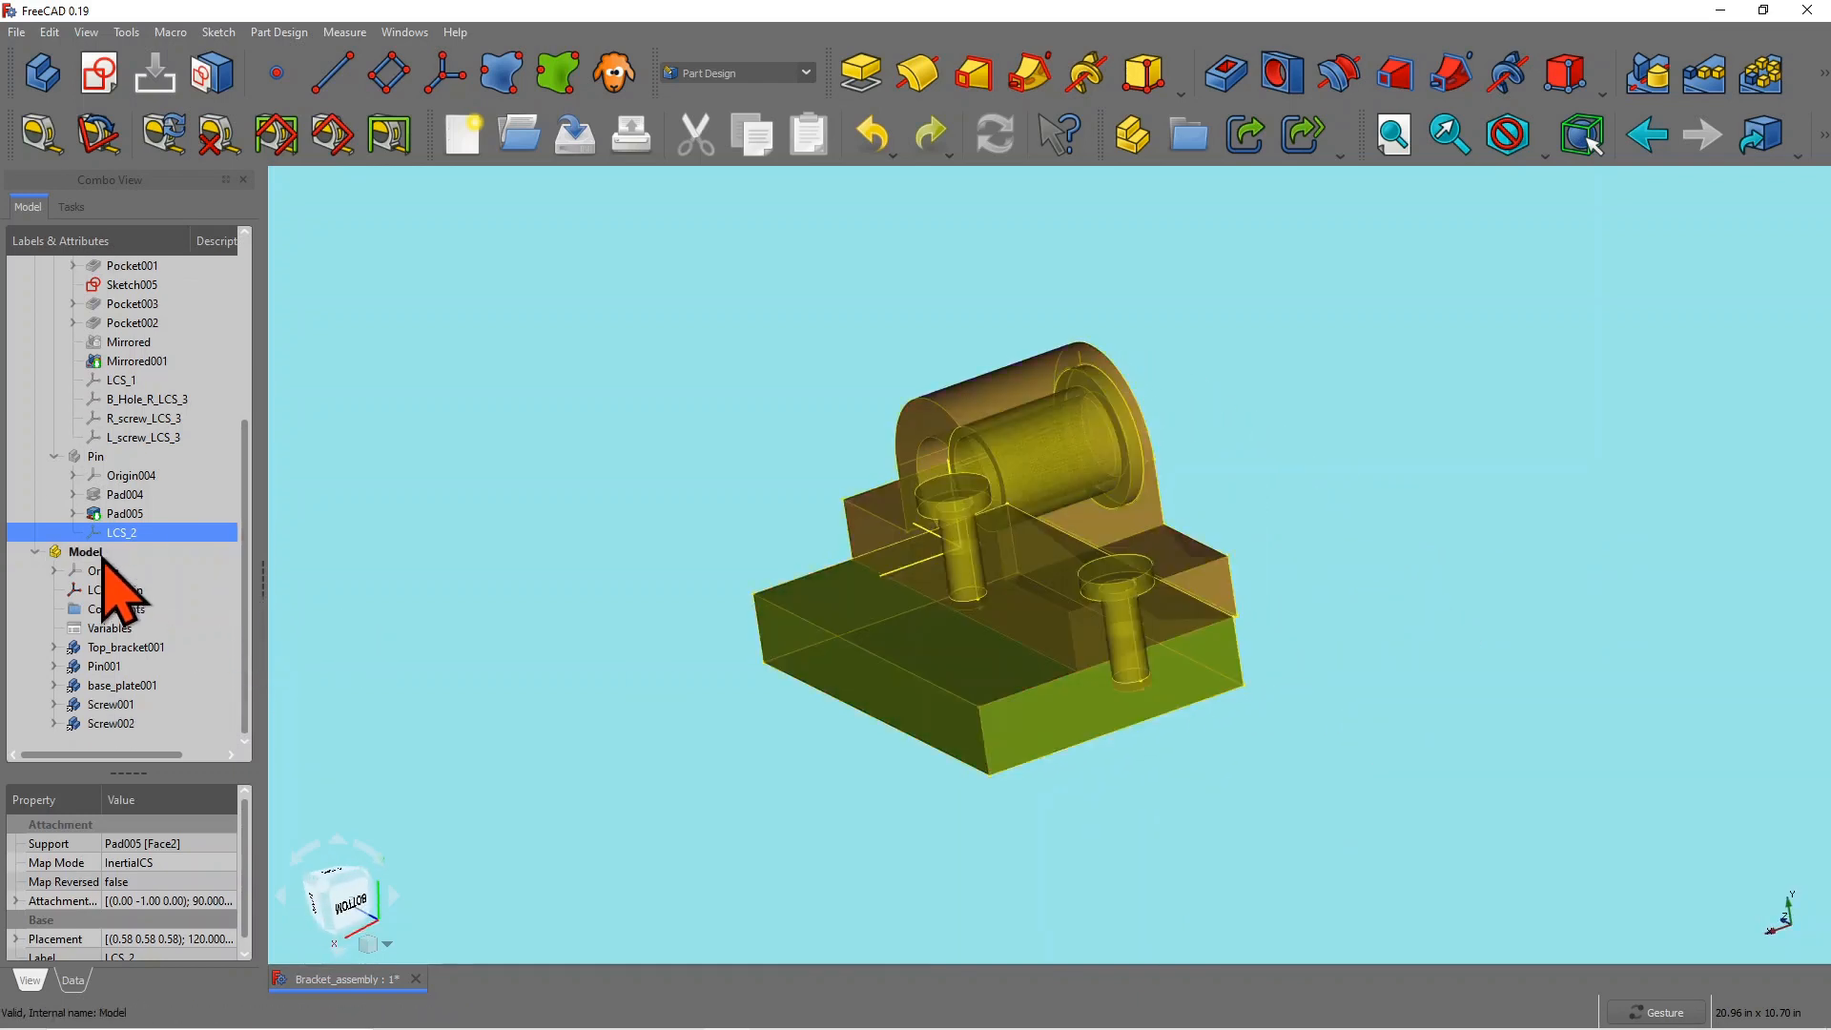
# Step: Transform the whole Model assembly, moving it about 5.7 in along X and about 2.2 in along Y
pyautogui.moveTo(1335, 587); pyautogui.dragTo(1463, 543)
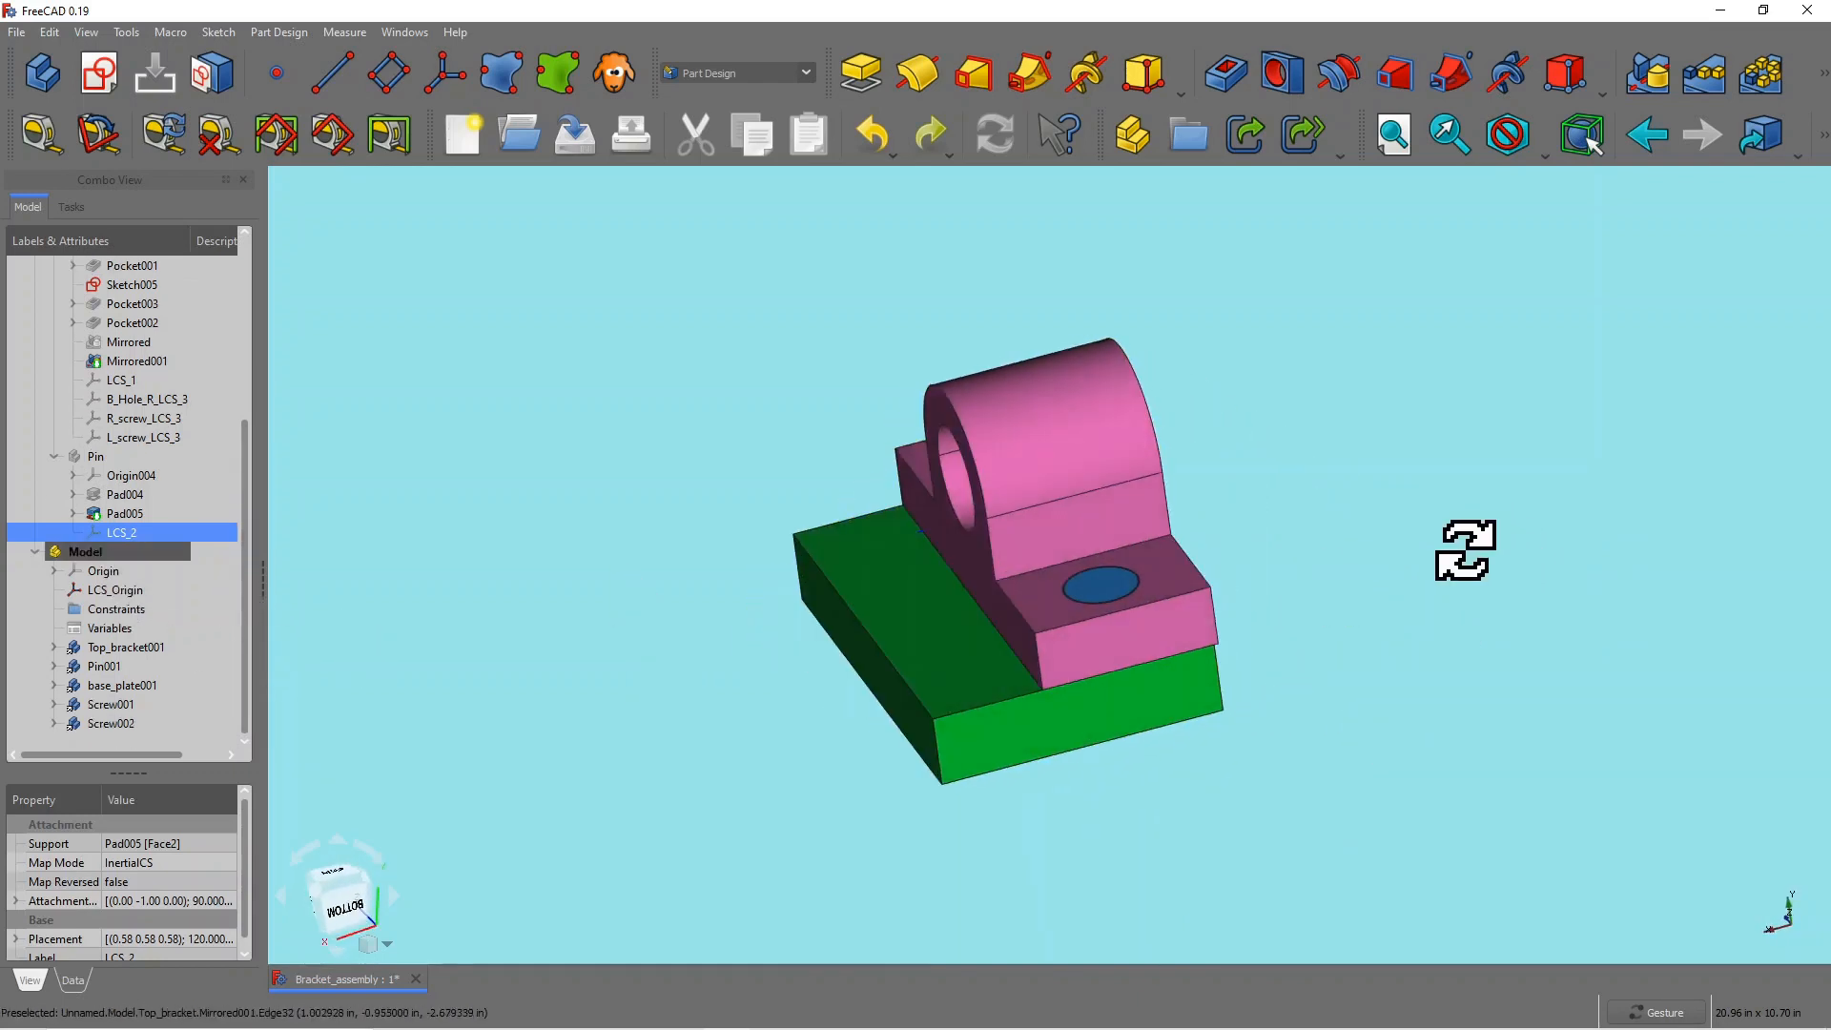
pyautogui.click(86, 552)
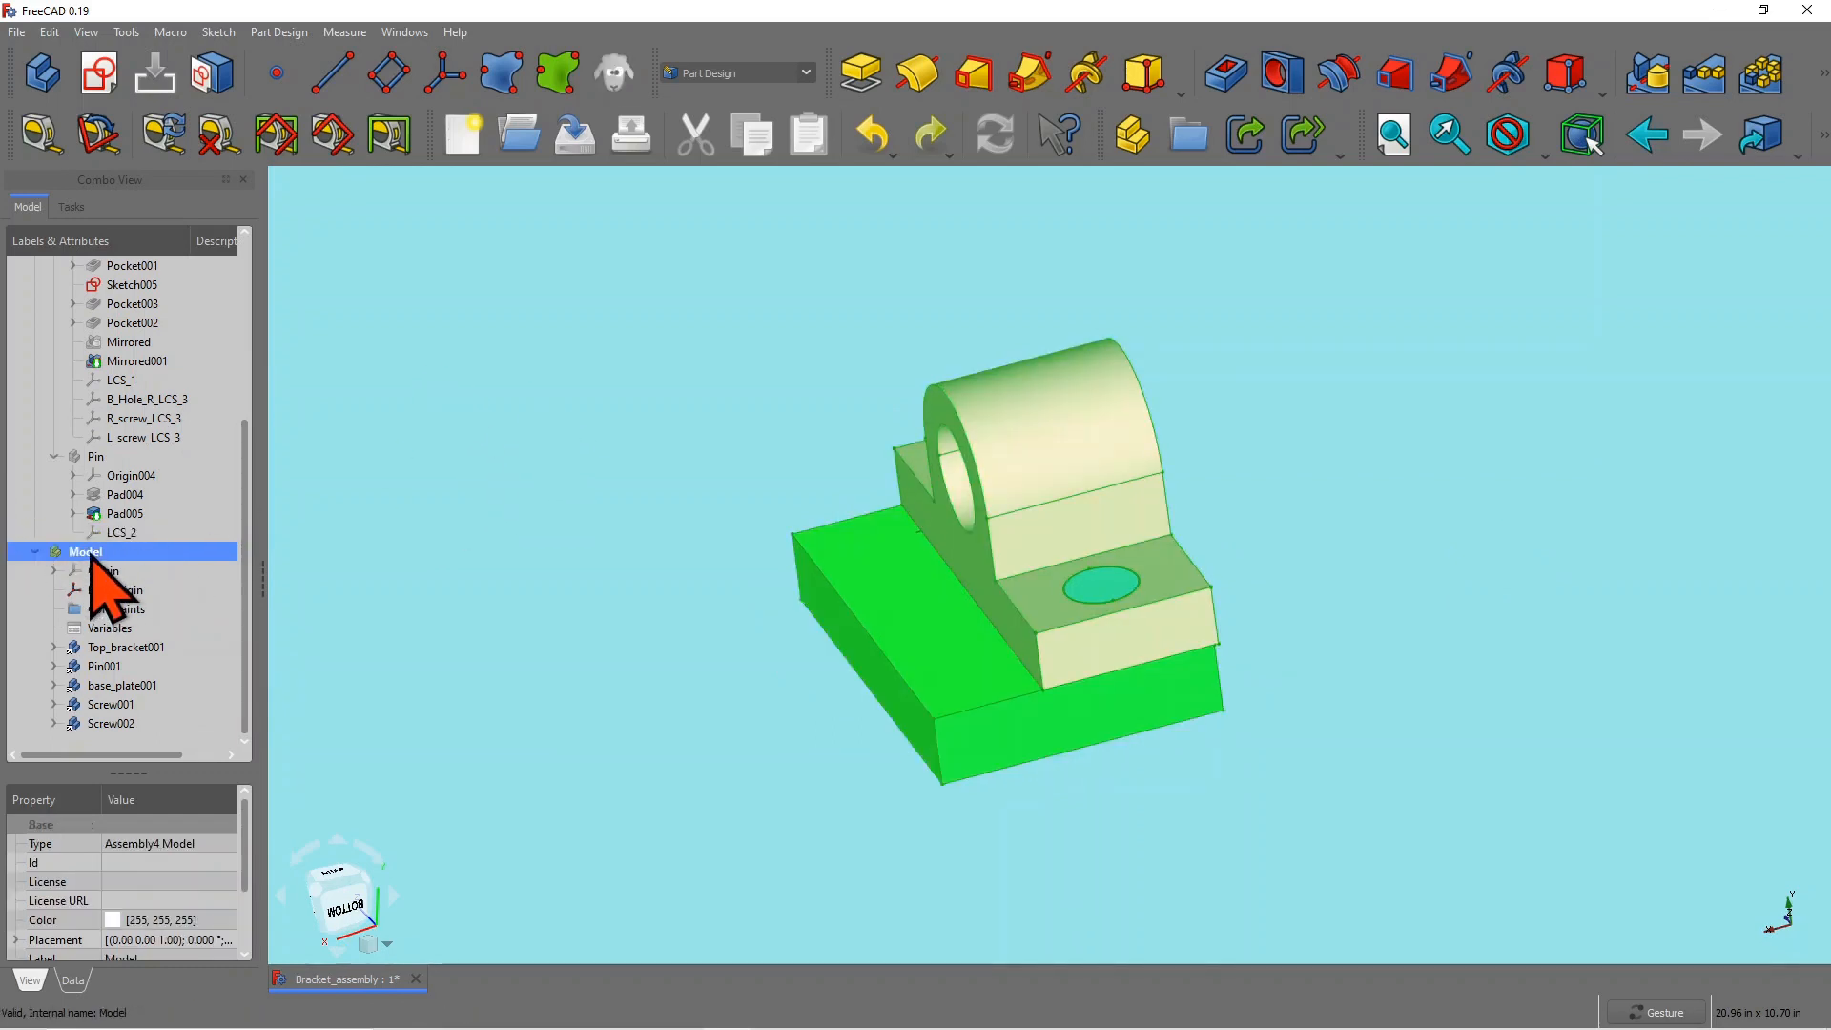
pyautogui.click(442, 581)
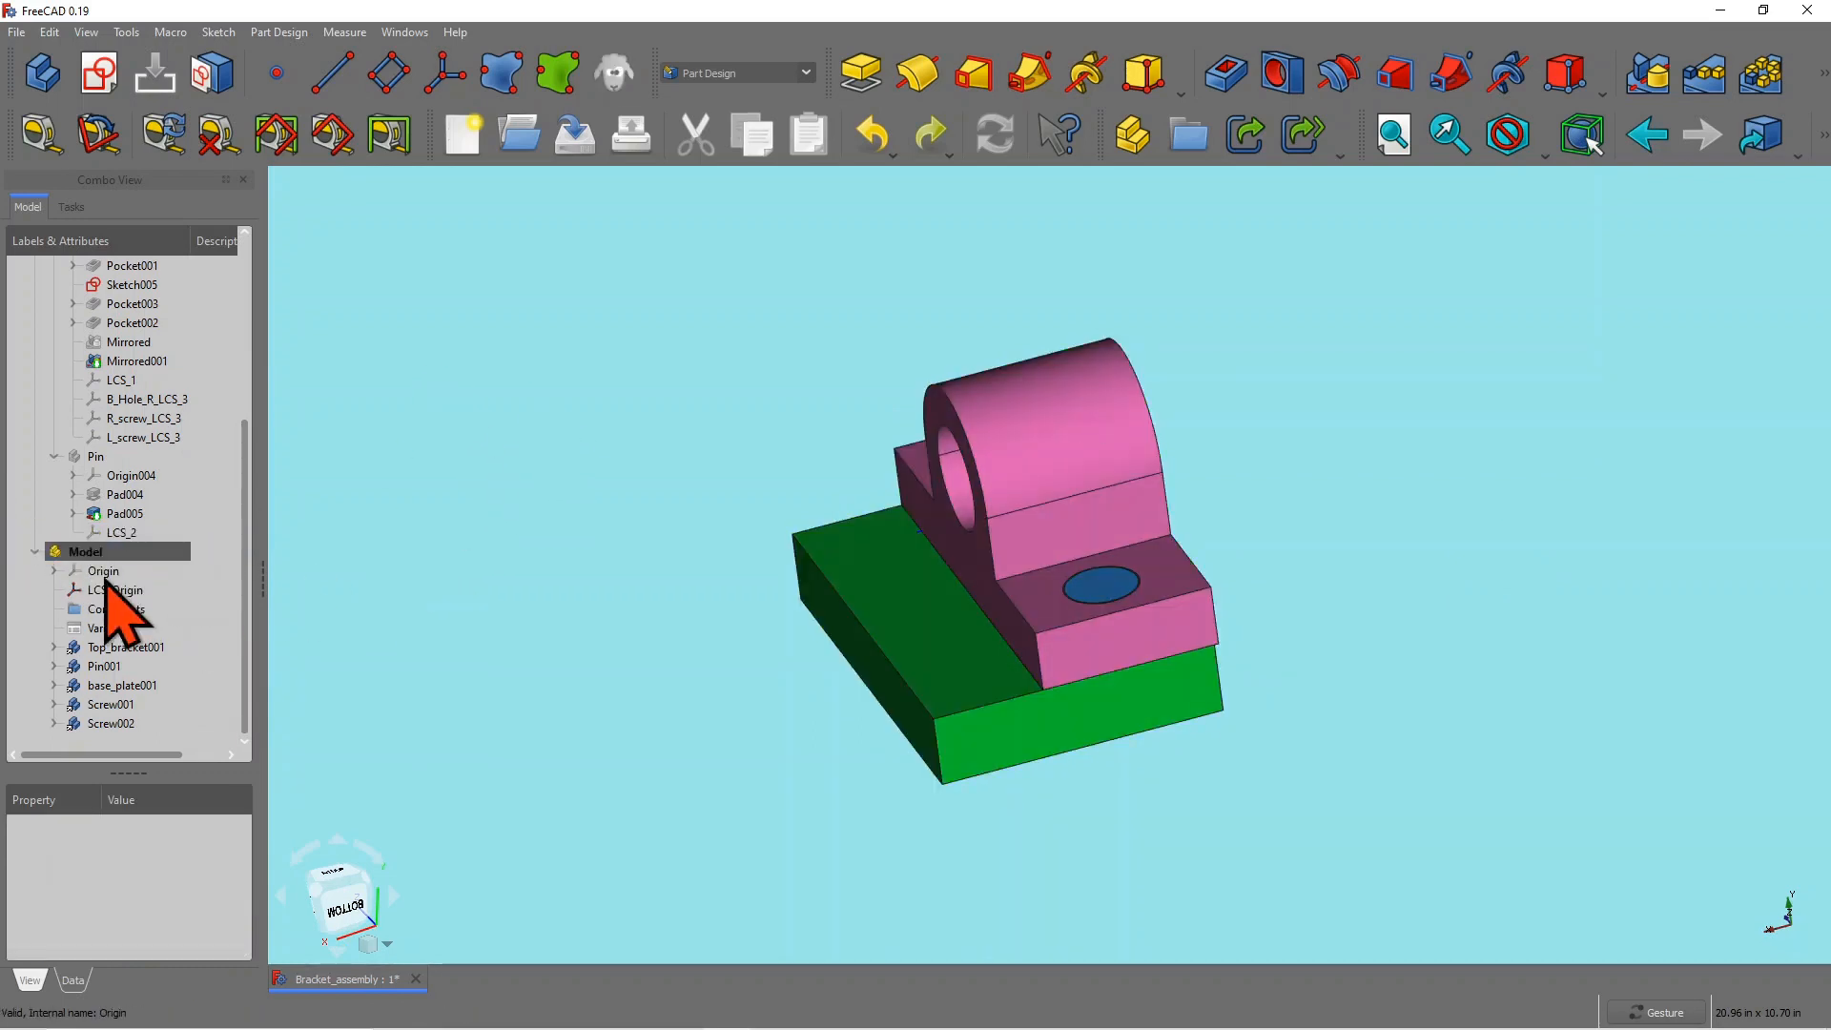
pyautogui.rightClick(95, 551)
pyautogui.click(163, 589)
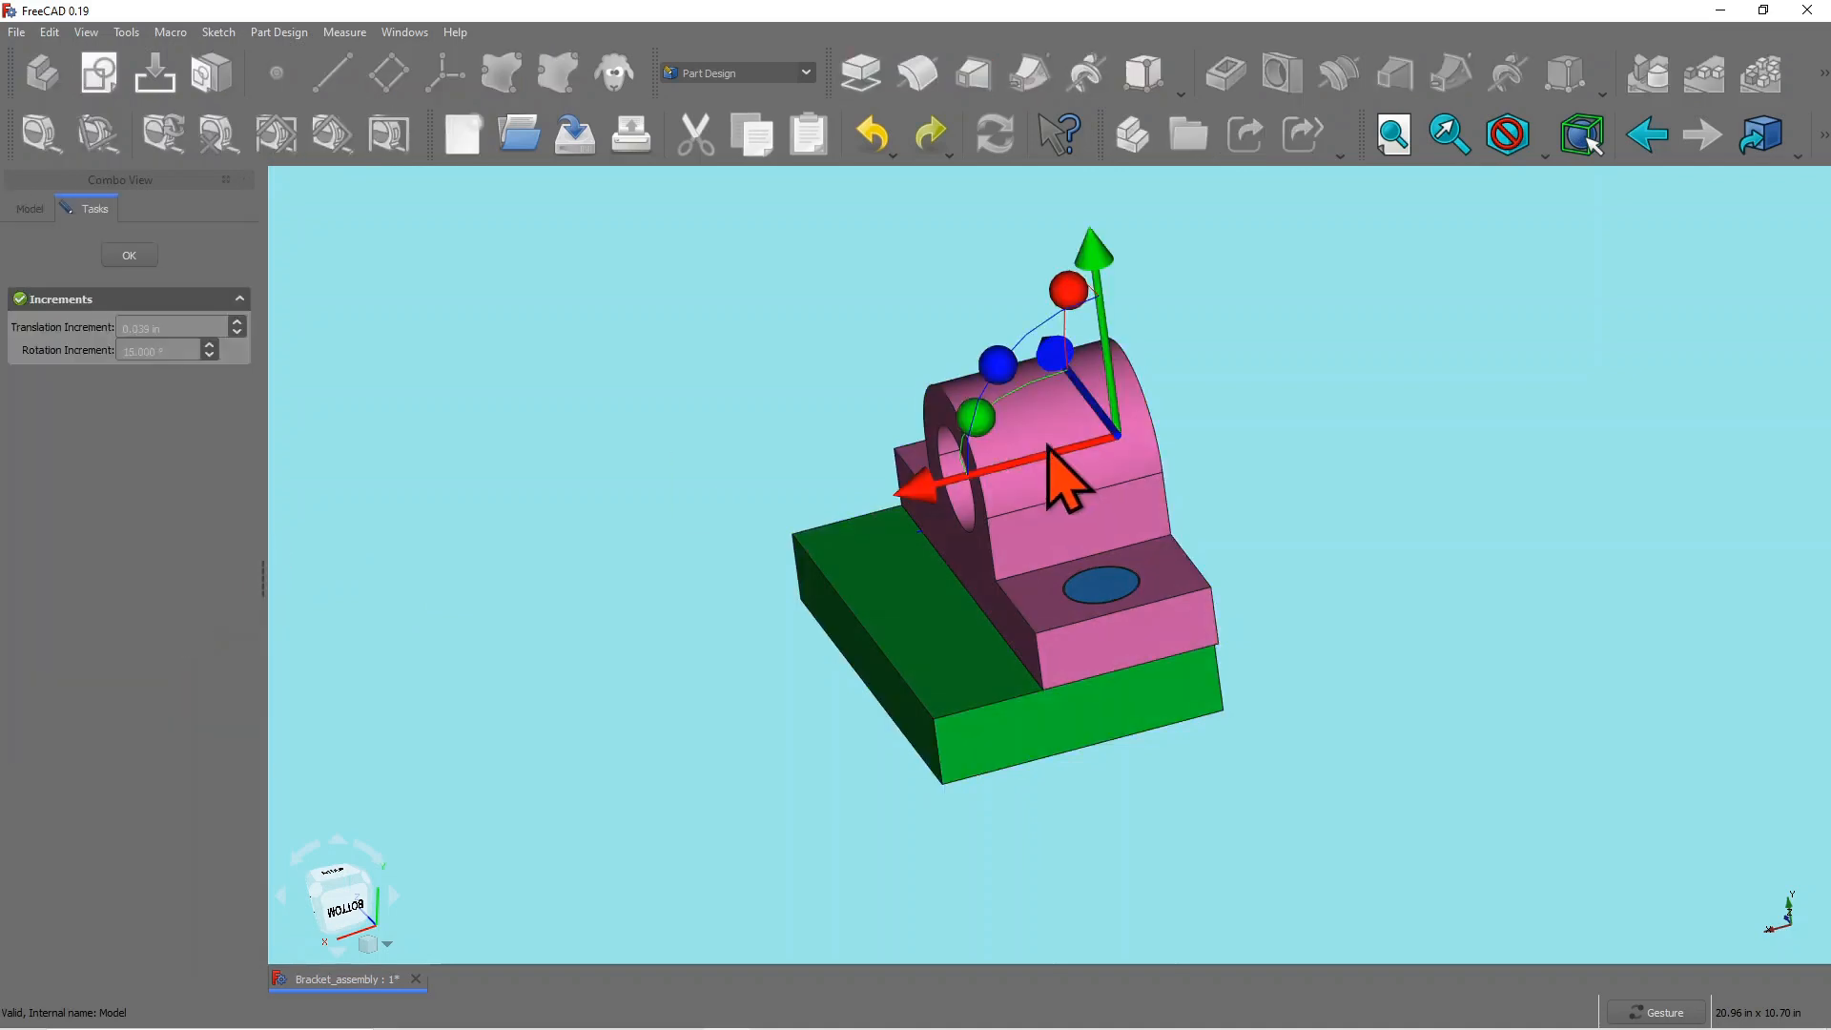
pyautogui.moveTo(1052, 452); pyautogui.dragTo(1167, 439)
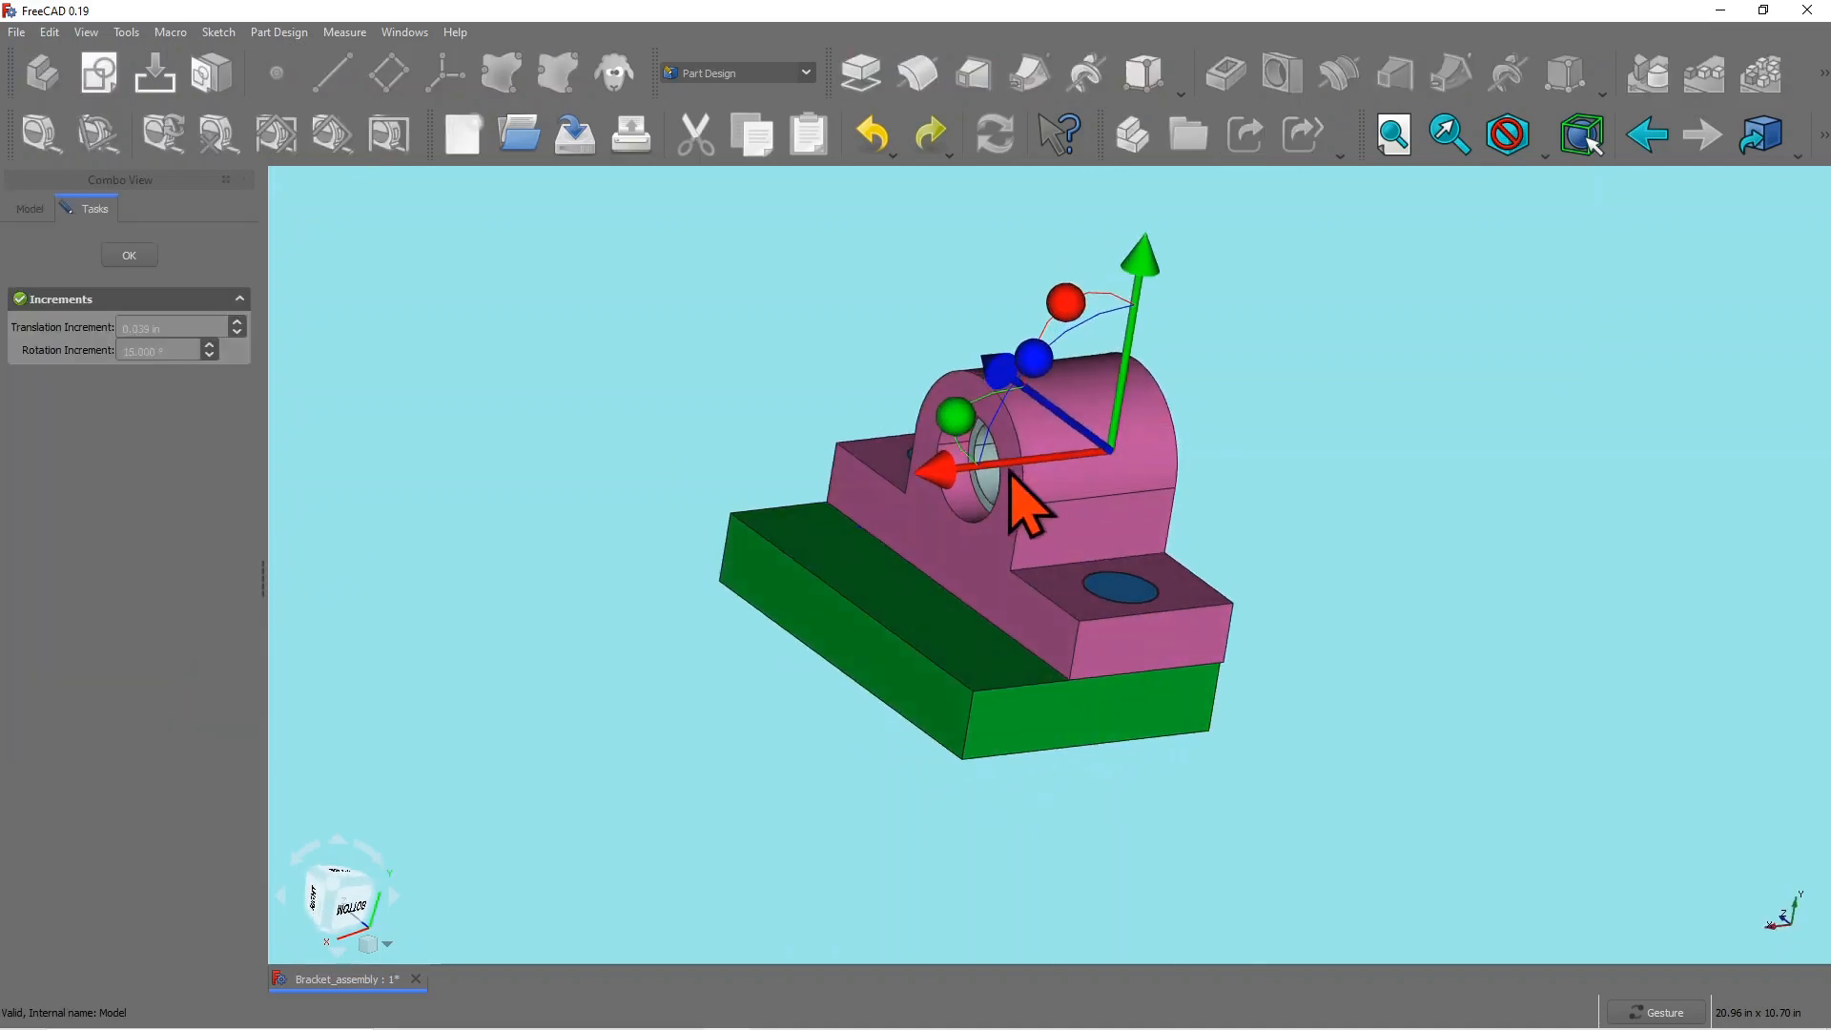
pyautogui.moveTo(939, 468); pyautogui.dragTo(600, 517)
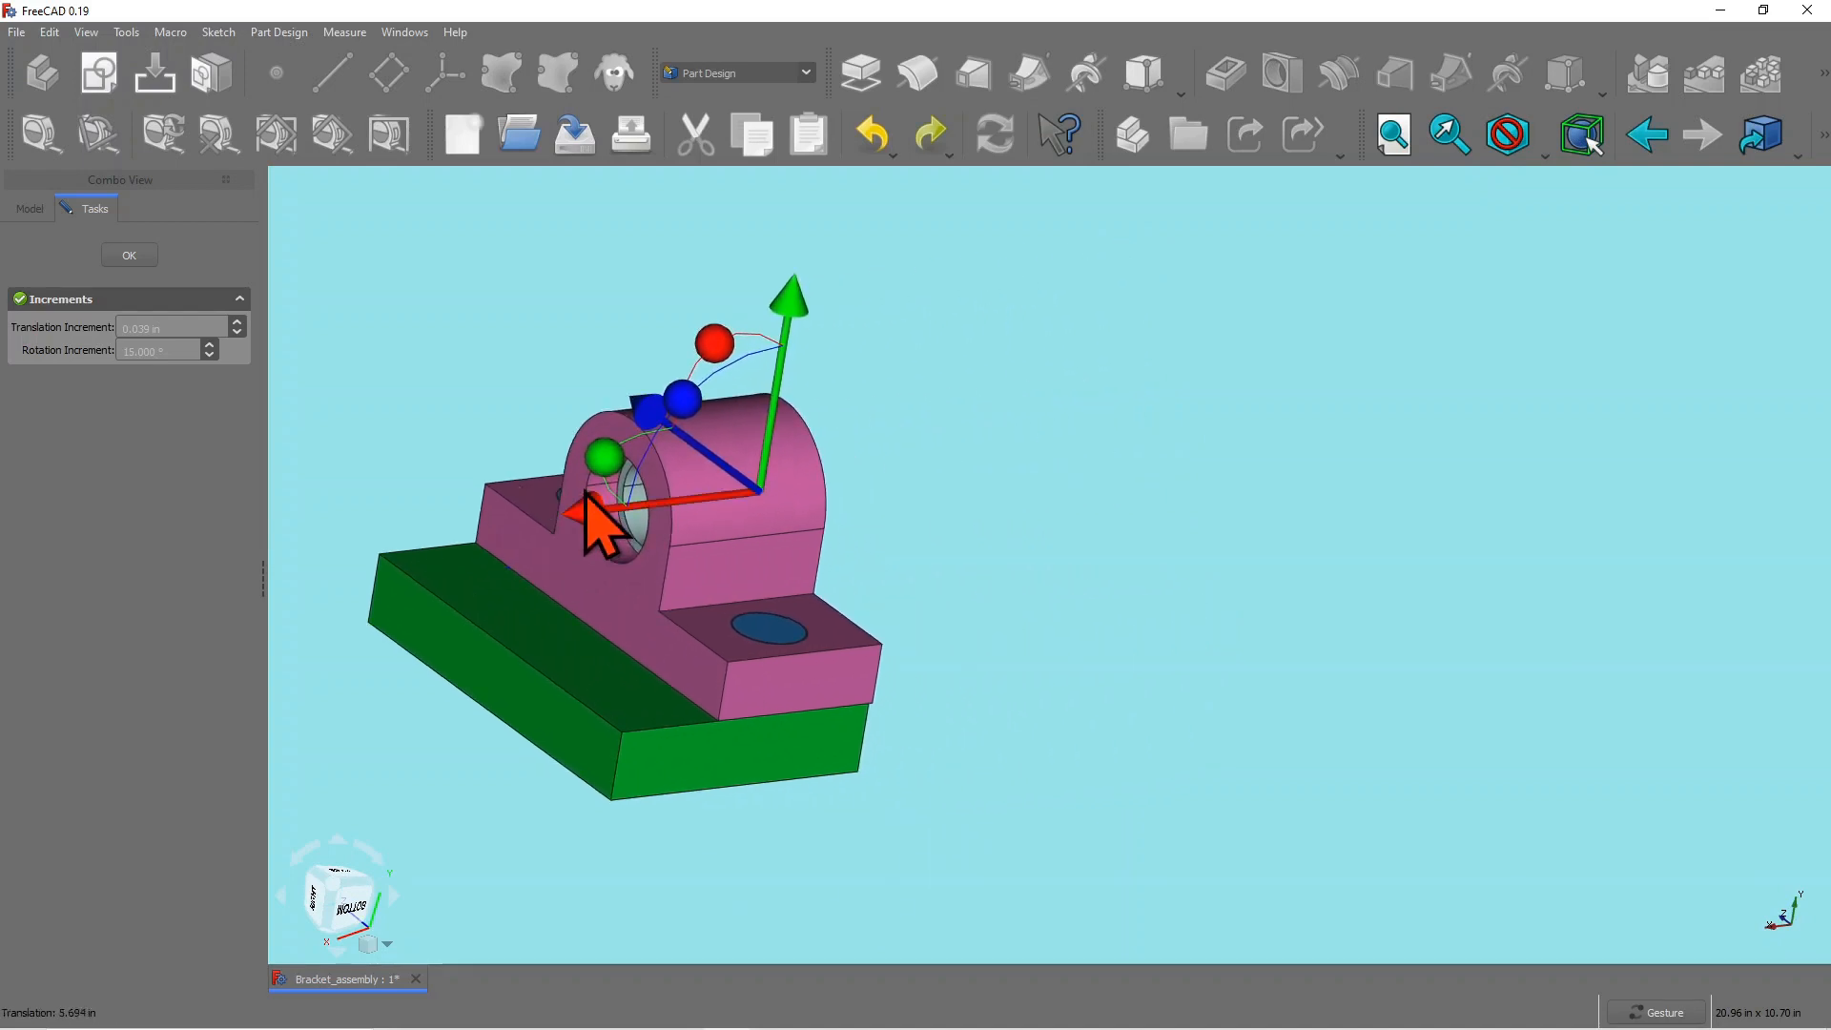
pyautogui.moveTo(775, 417)
pyautogui.mouseDown()
pyautogui.moveTo(798, 355)
pyautogui.moveTo(774, 434)
pyautogui.mouseUp()
pyautogui.moveTo(784, 372); pyautogui.dragTo(807, 245)
pyautogui.moveTo(1273, 515); pyautogui.dragTo(1140, 487)
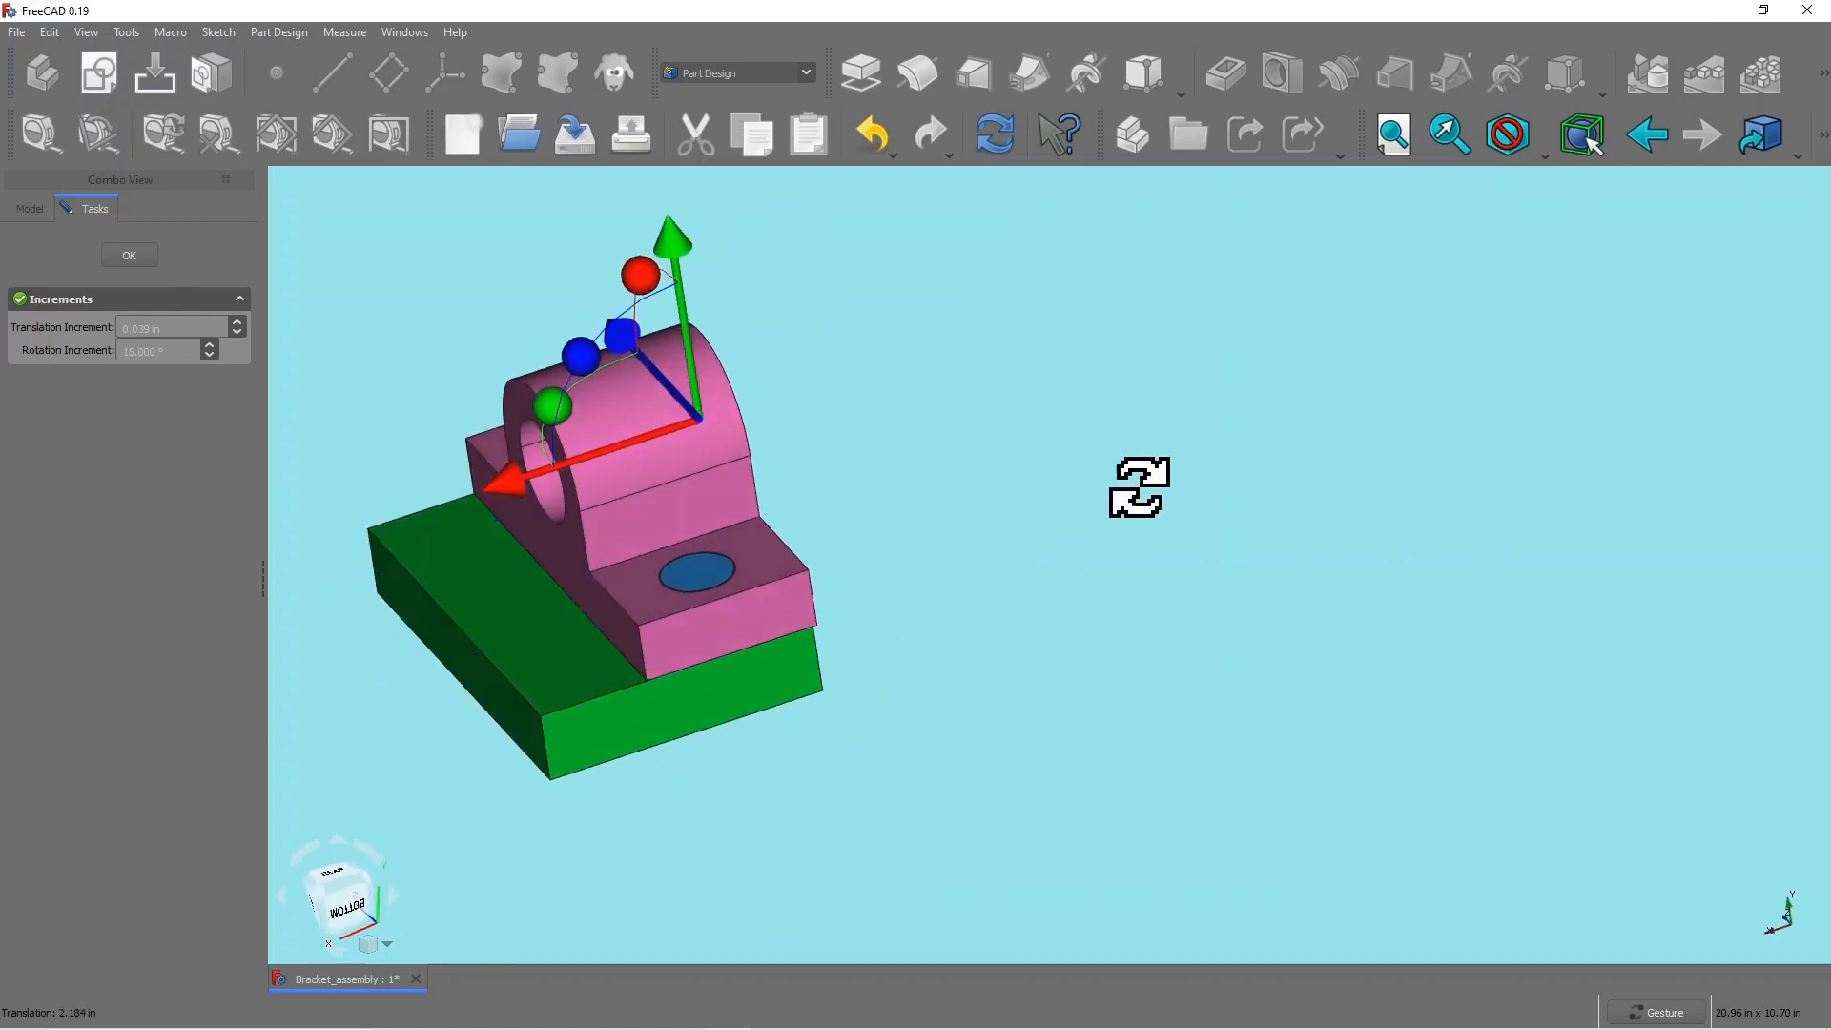
pyautogui.click(130, 255)
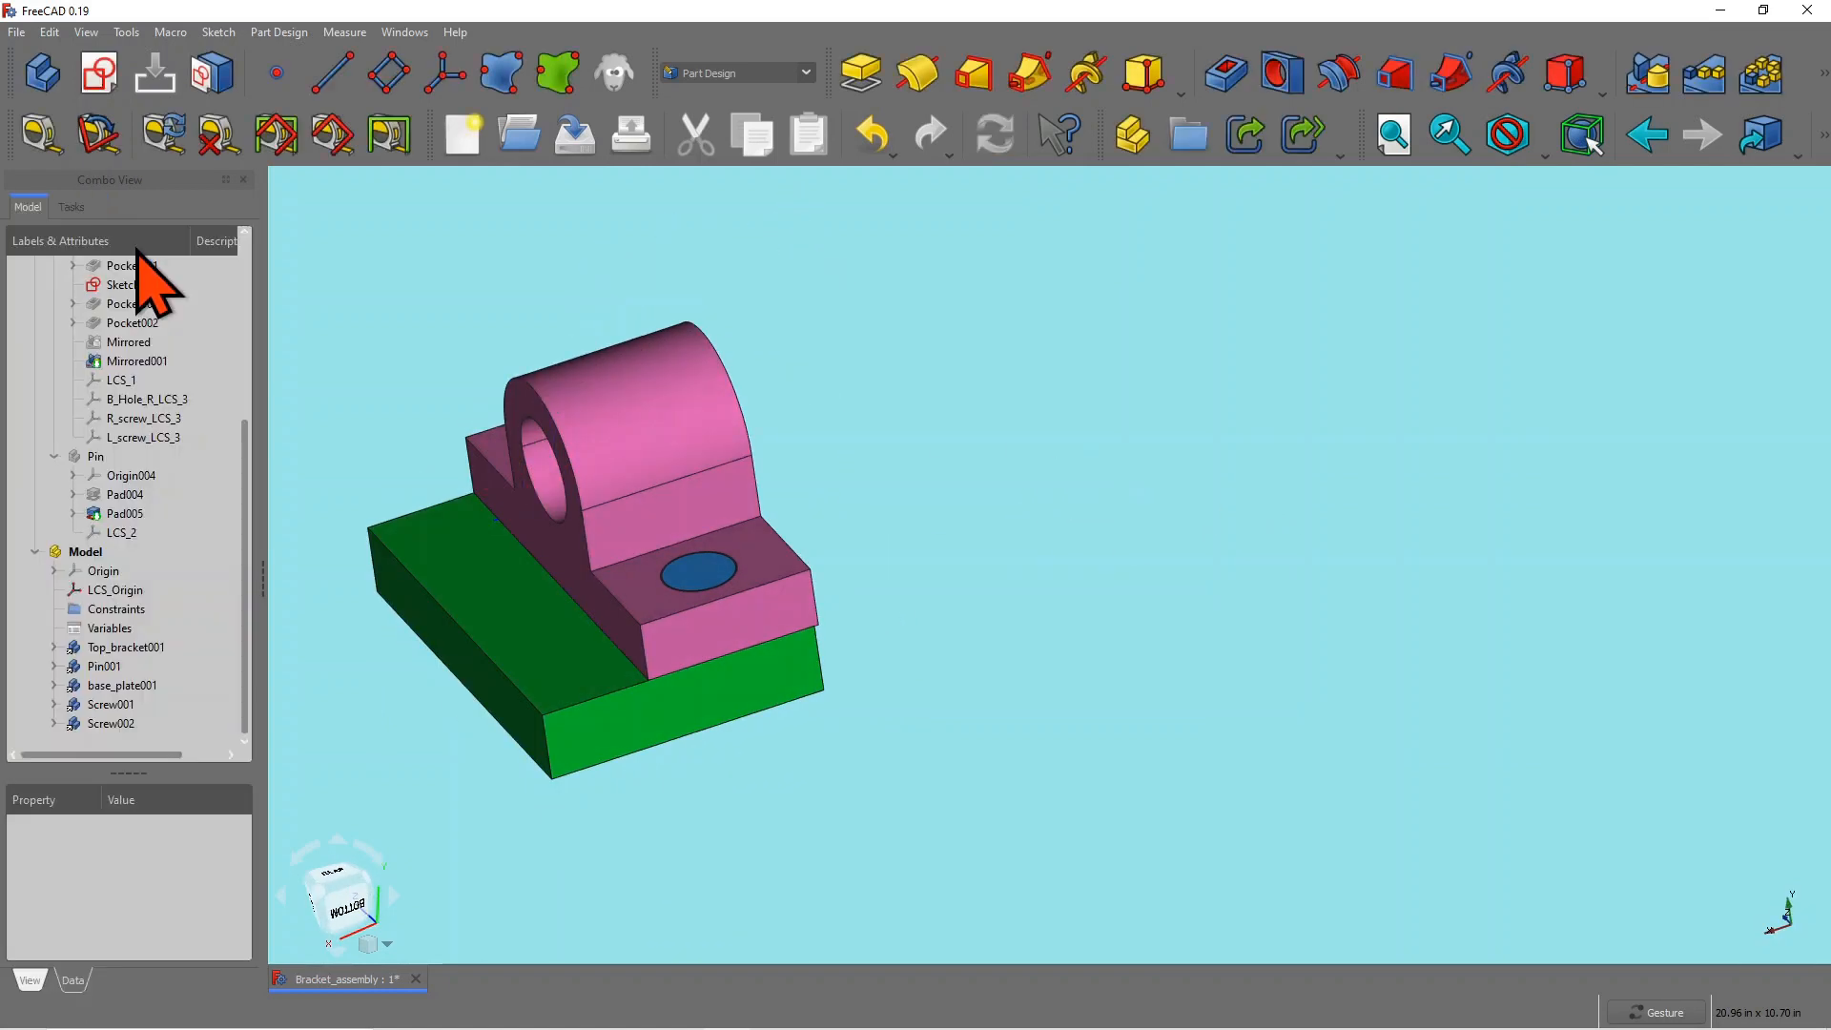
# Step: Examine the moved bracket assembly from several sides and review its parts in the model tree
pyautogui.moveTo(1219, 488)
pyautogui.mouseDown()
pyautogui.moveTo(1021, 470)
pyautogui.moveTo(1212, 482)
pyautogui.mouseUp()
pyautogui.scroll(-4, 1070, 560)
pyautogui.scroll(3, 649, 610)
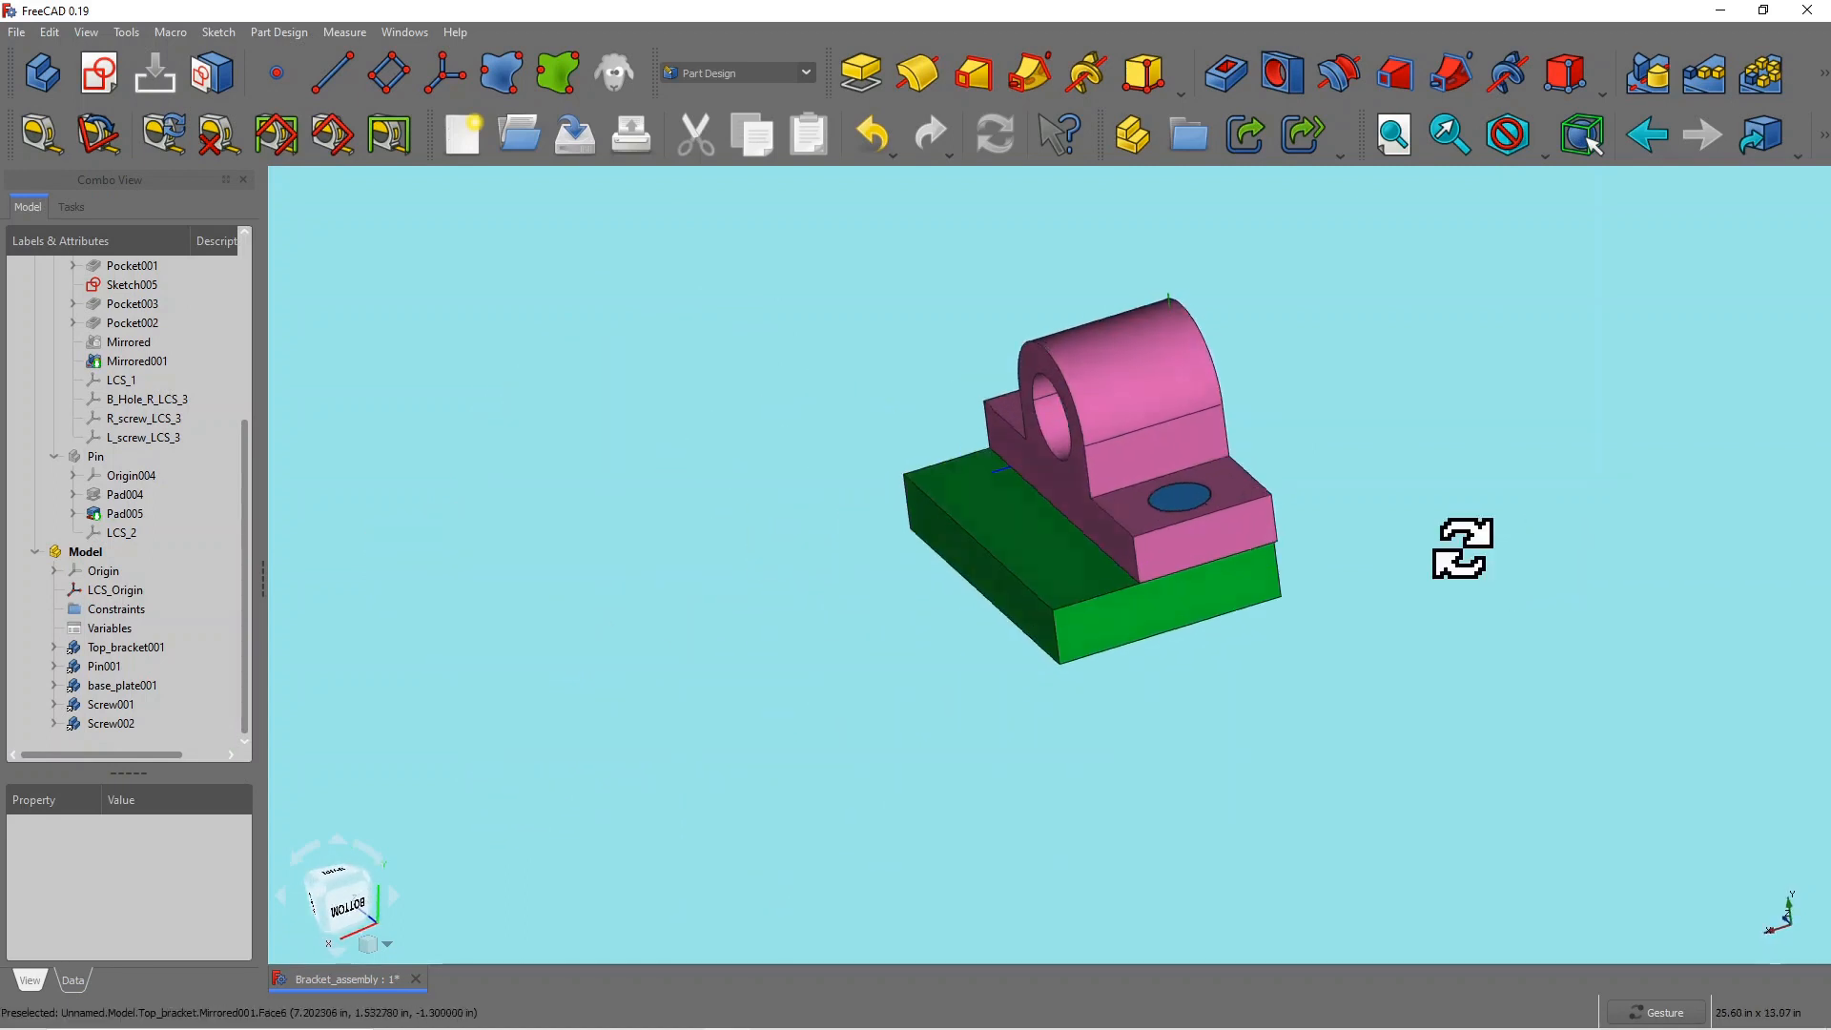
pyautogui.moveTo(1463, 543); pyautogui.dragTo(944, 593)
pyautogui.moveTo(1204, 399); pyautogui.dragTo(1456, 401)
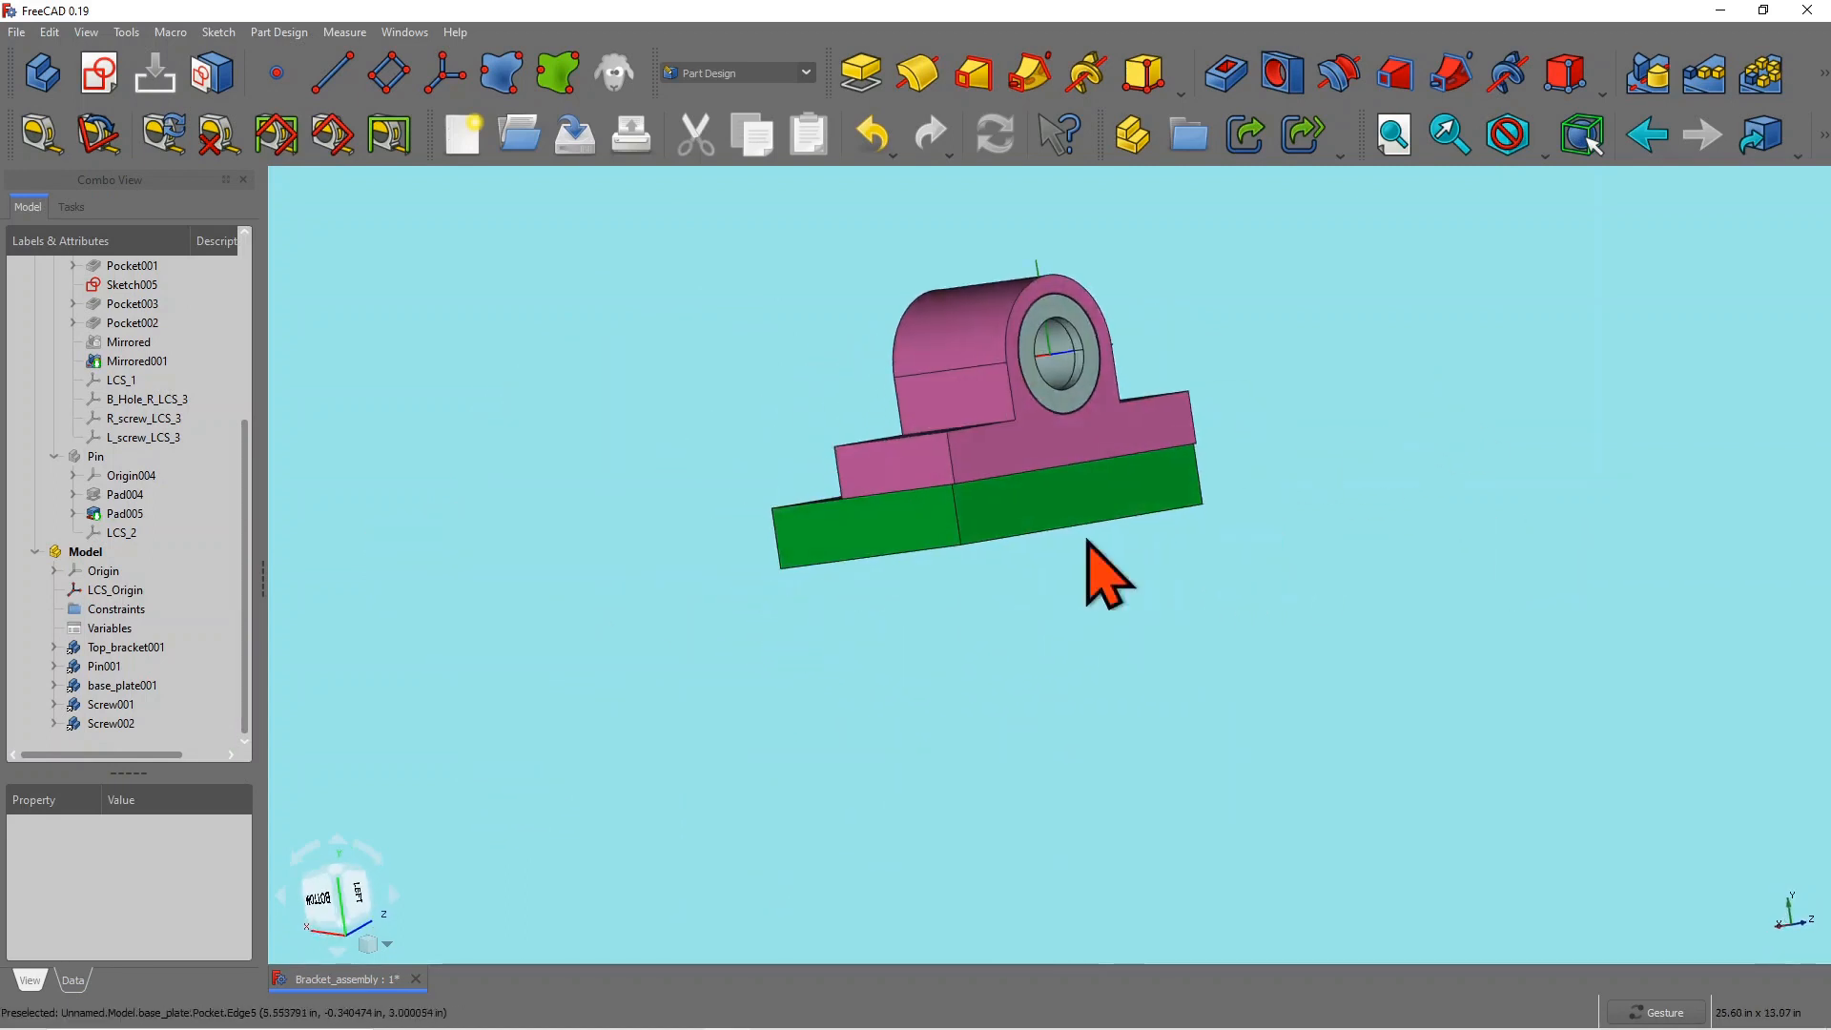
pyautogui.moveTo(1087, 564); pyautogui.dragTo(1330, 549)
pyautogui.moveTo(246, 424); pyautogui.dragTo(250, 246)
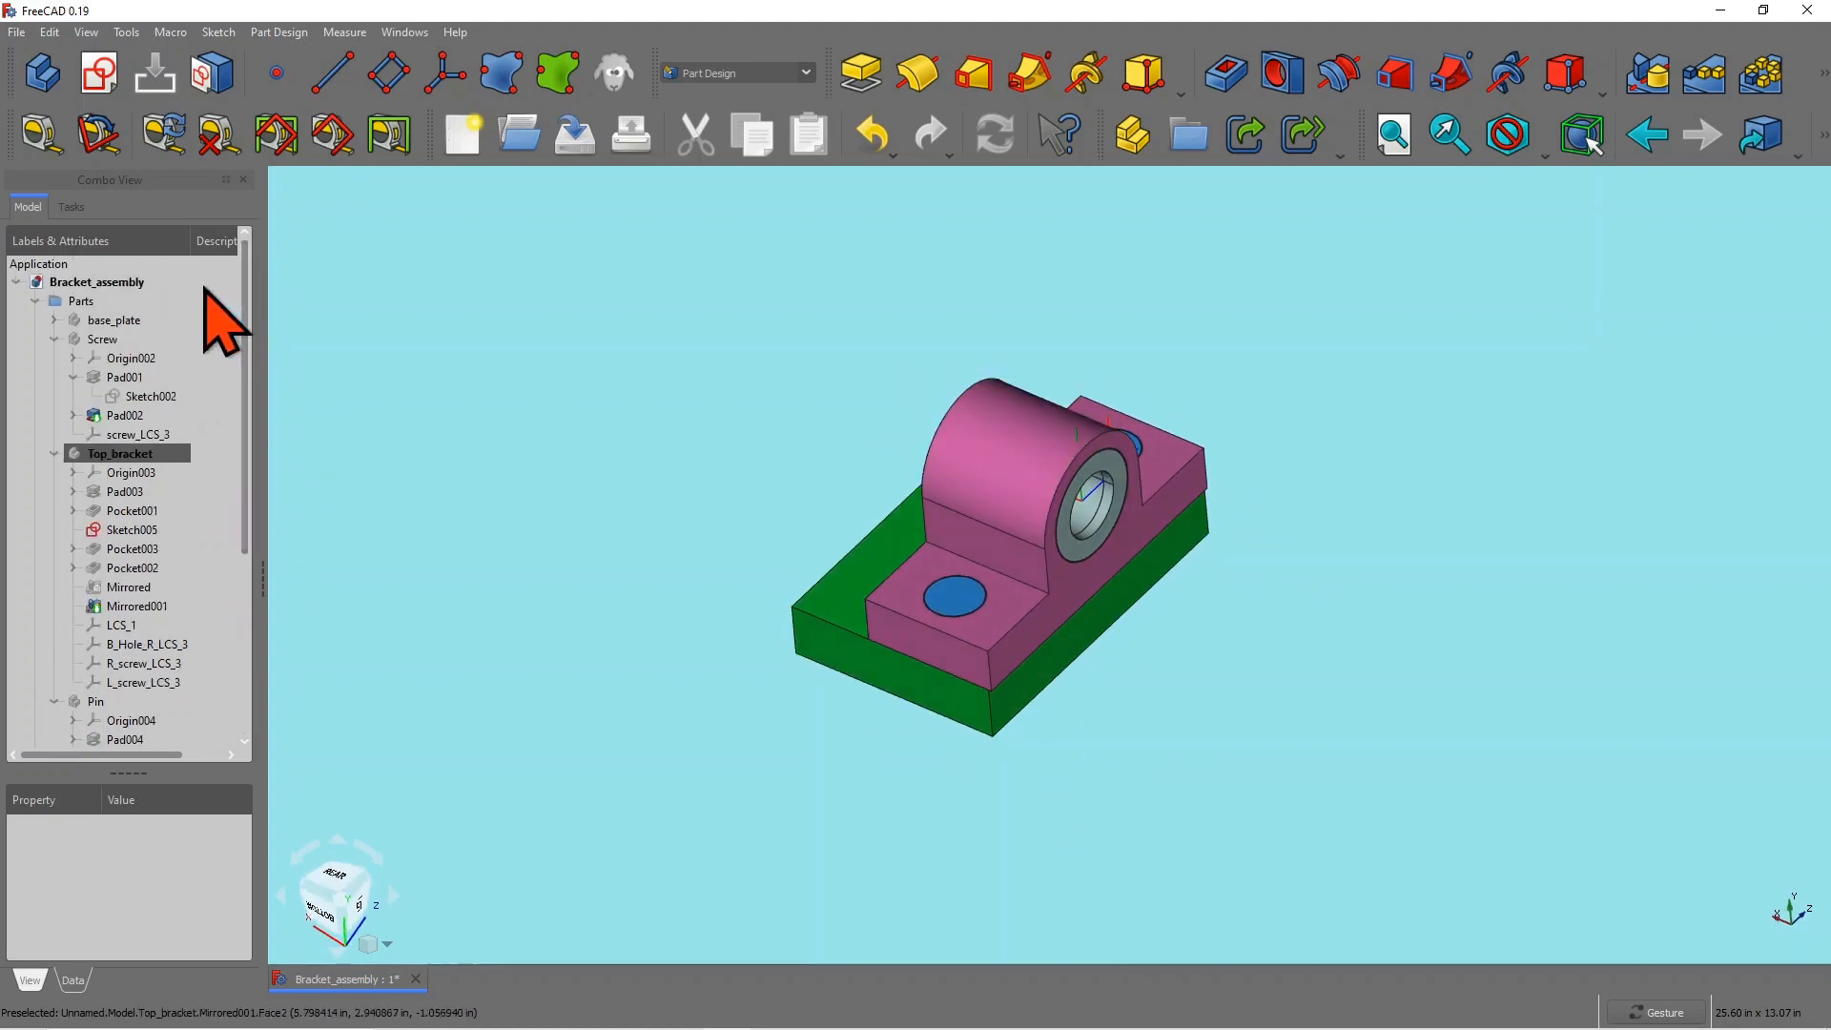
pyautogui.moveTo(384, 507); pyautogui.dragTo(435, 535)
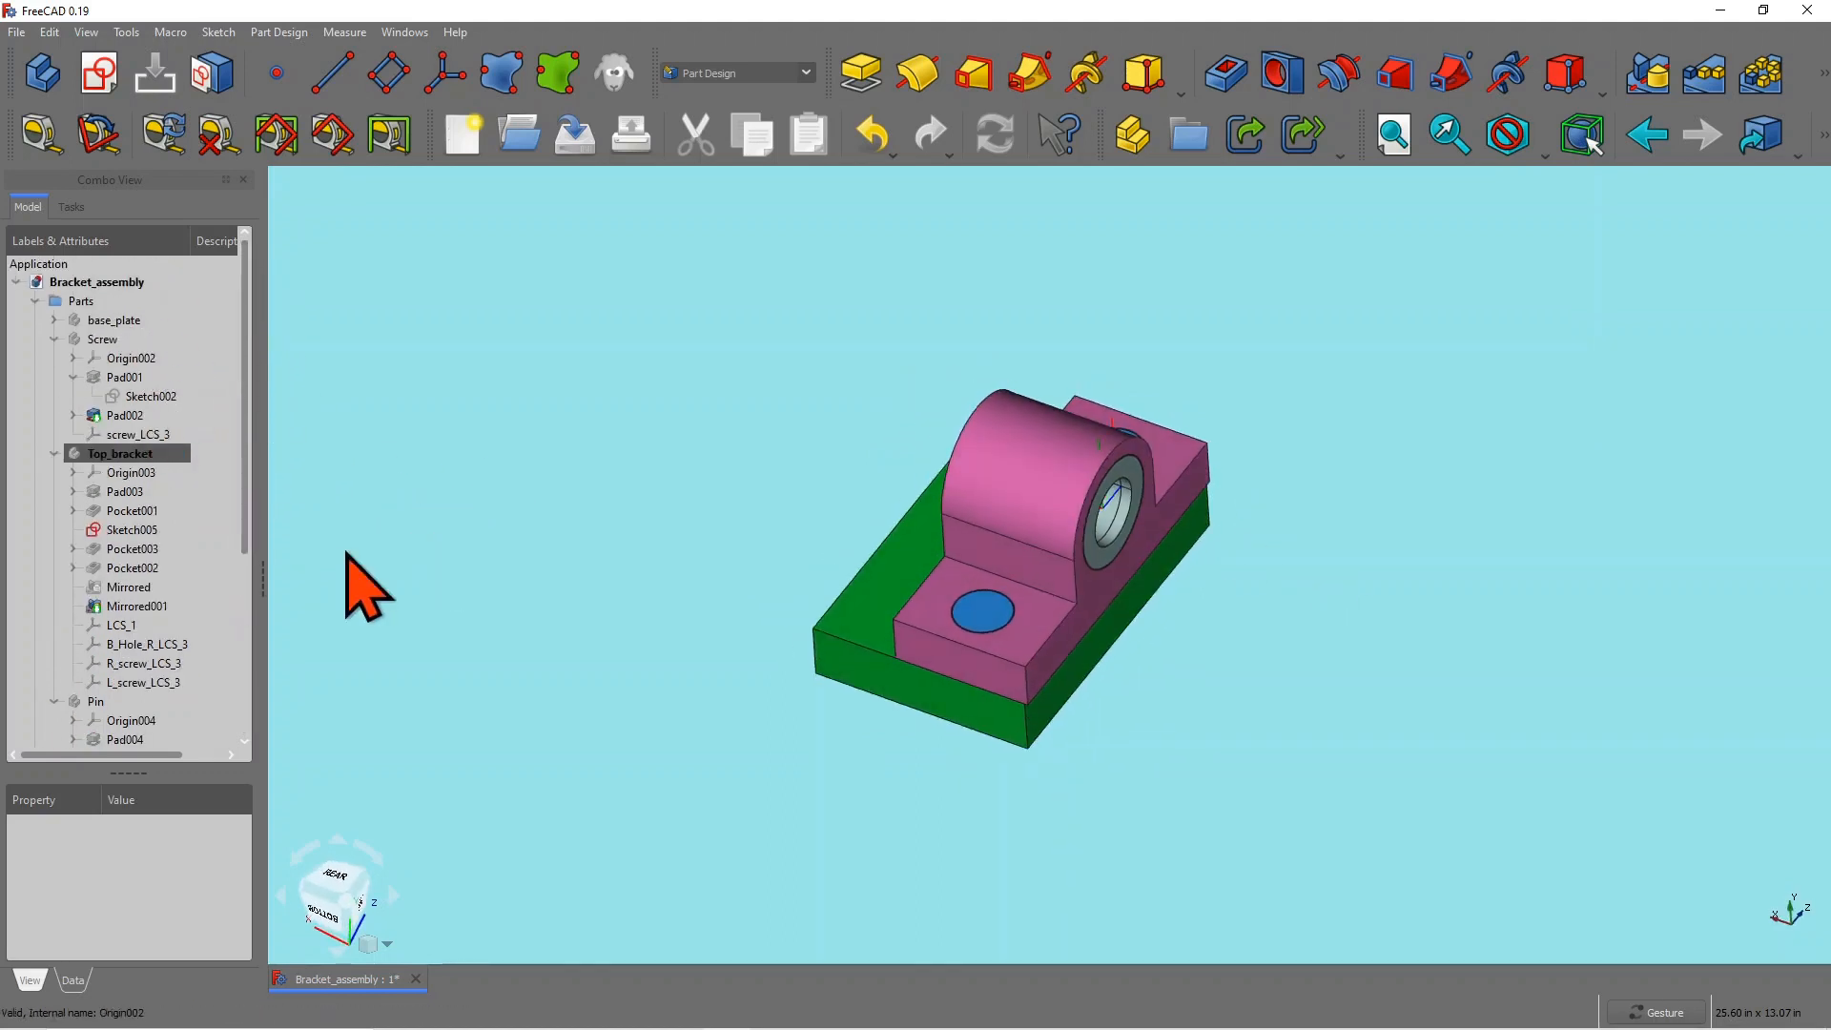
# Step: Hide the entire Model assembly and return to the Parts group in the model tree
pyautogui.moveTo(246, 467); pyautogui.dragTo(245, 594)
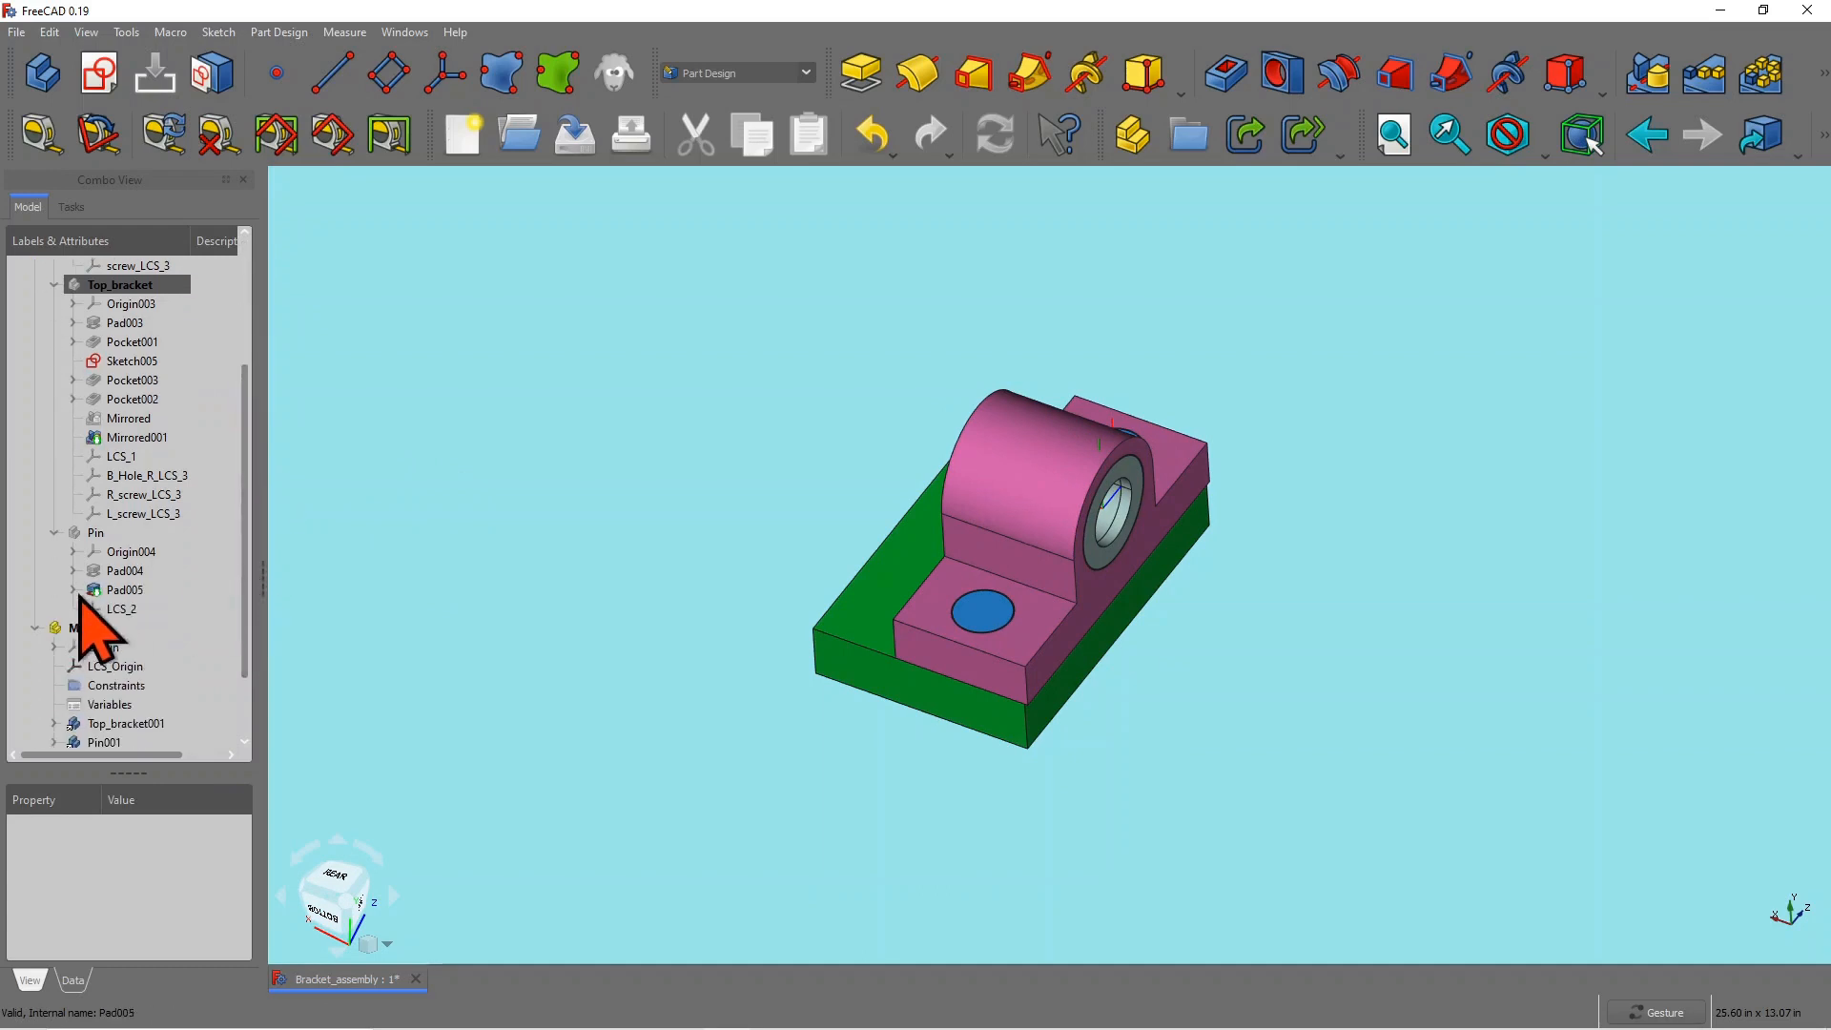
pyautogui.click(91, 629)
pyautogui.press('space')
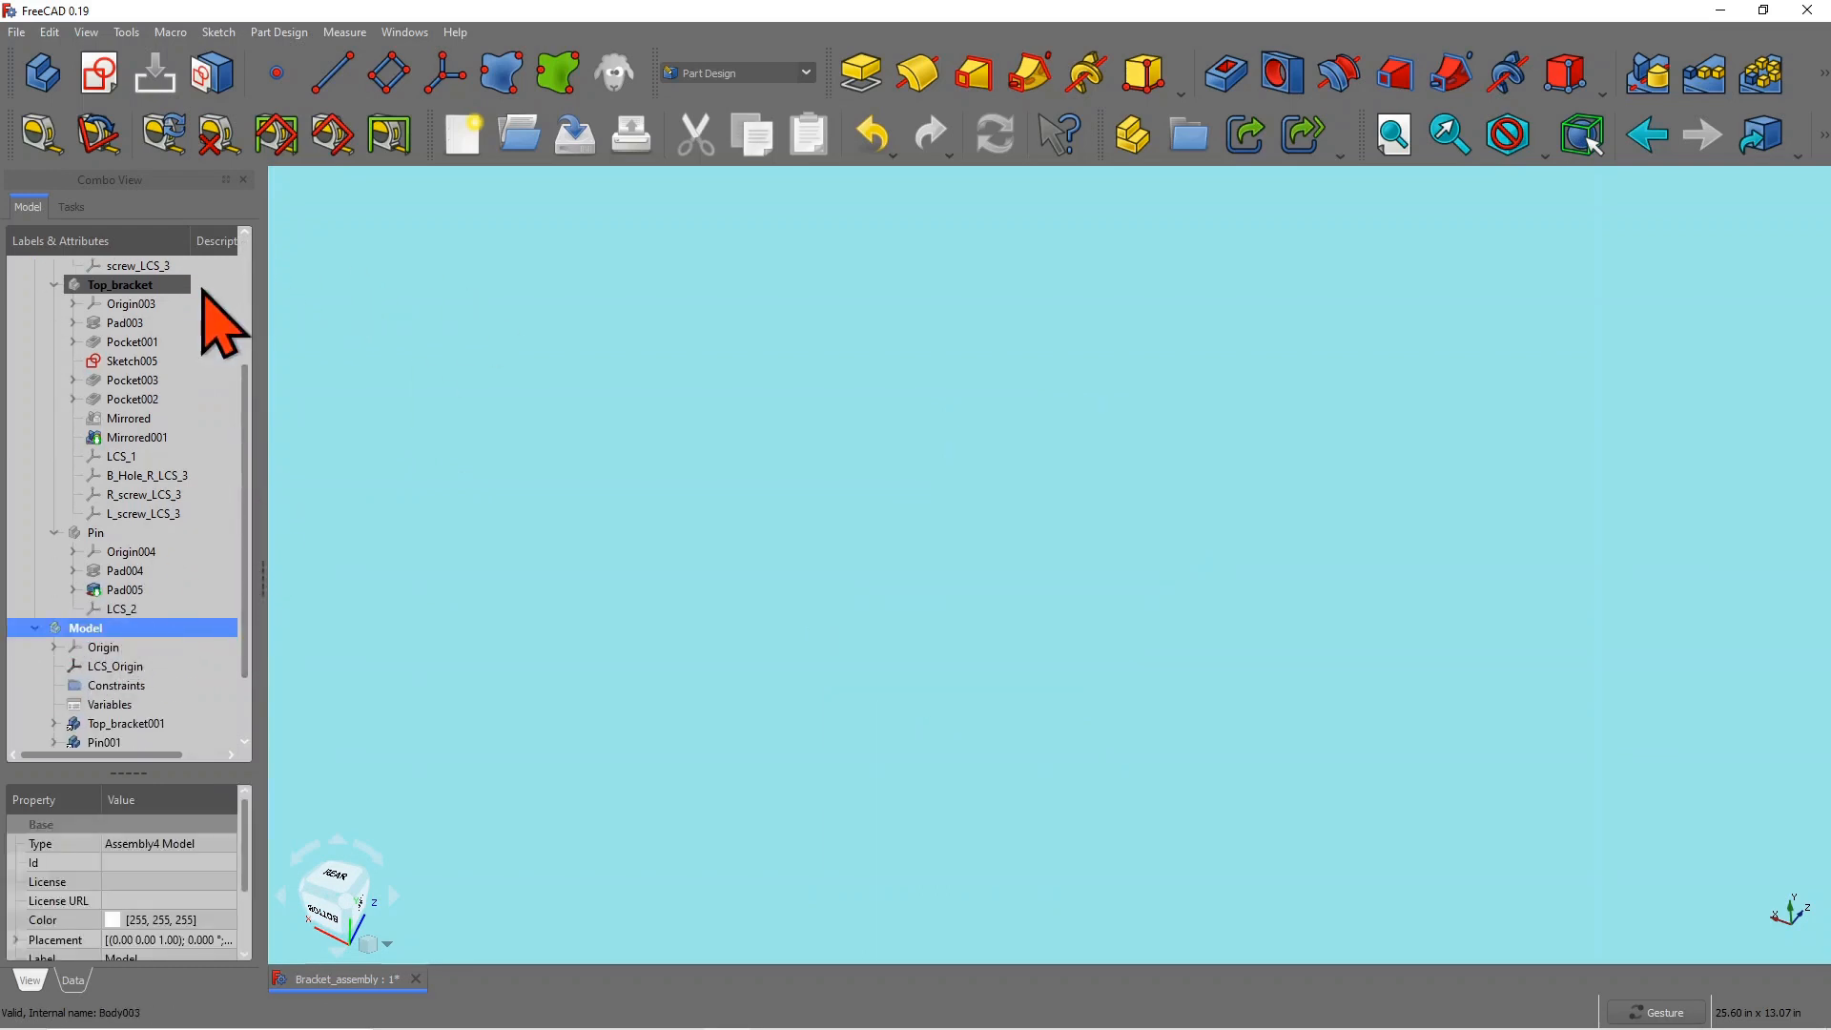
pyautogui.moveTo(243, 379); pyautogui.dragTo(252, 255)
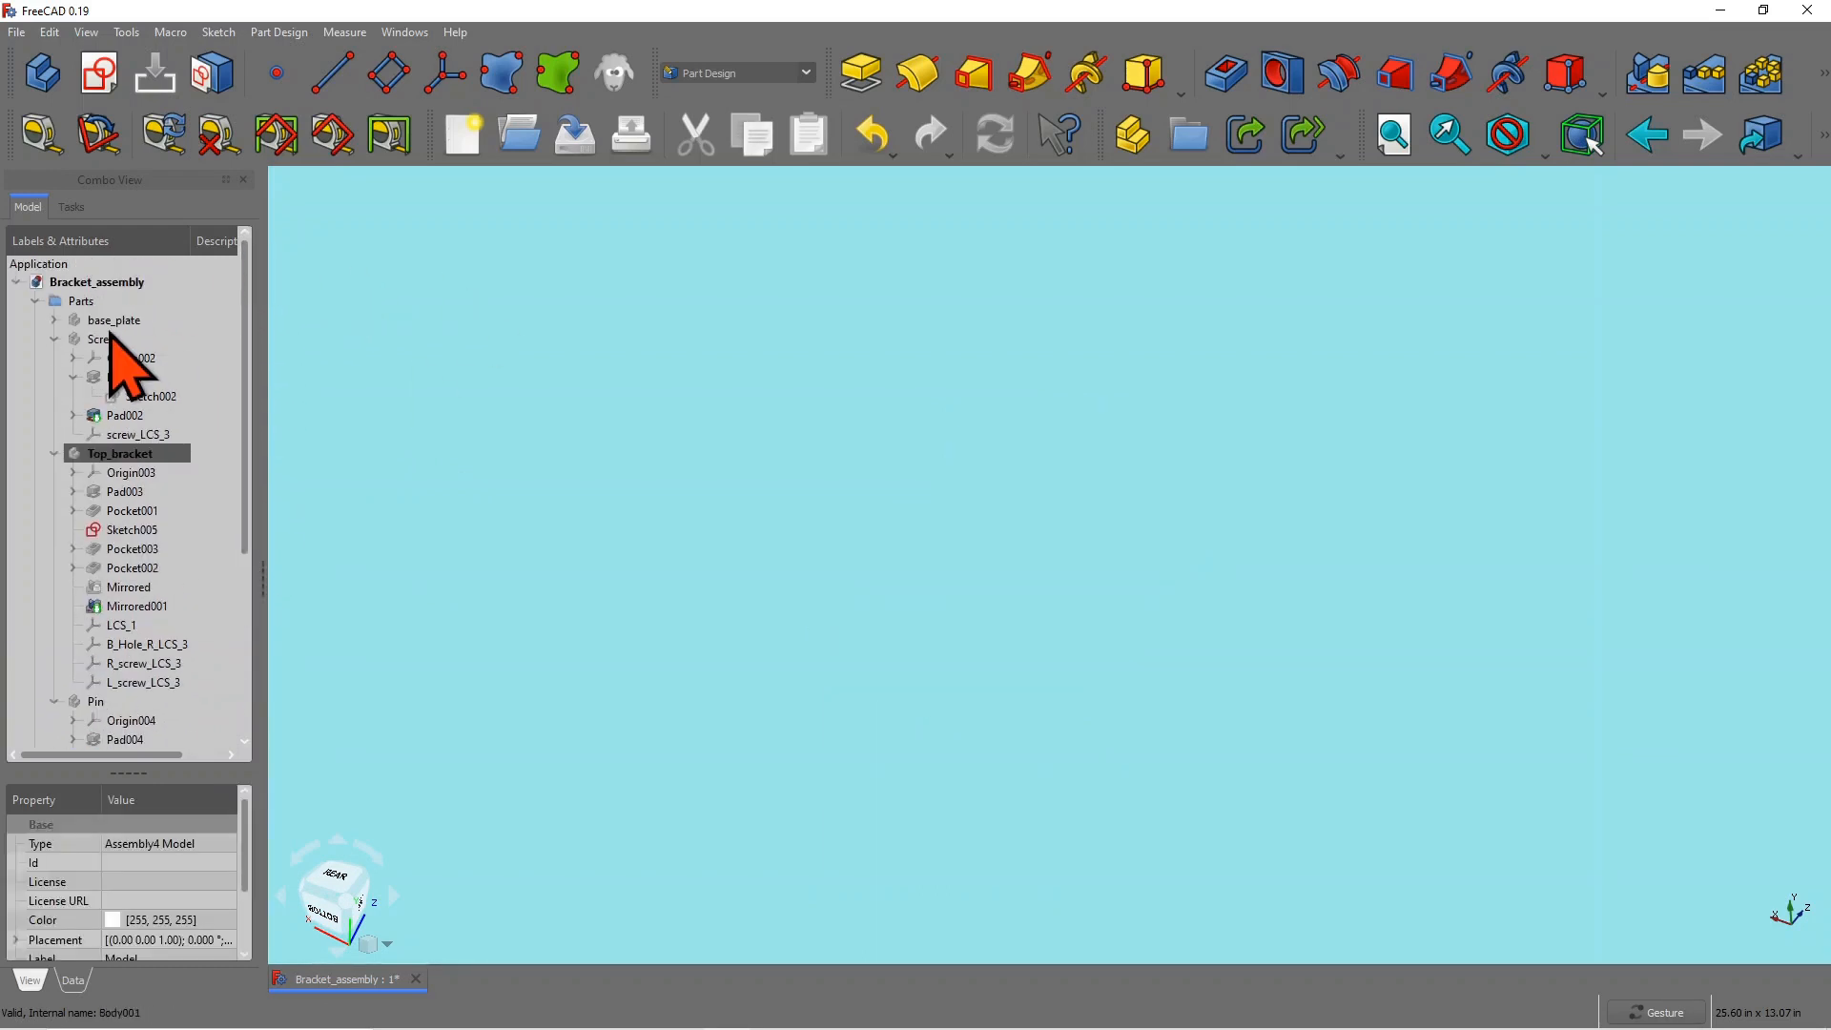
# Step: Expand the original base_plate body in the Parts group and make it visible
pyautogui.click(113, 322)
pyautogui.click(53, 320)
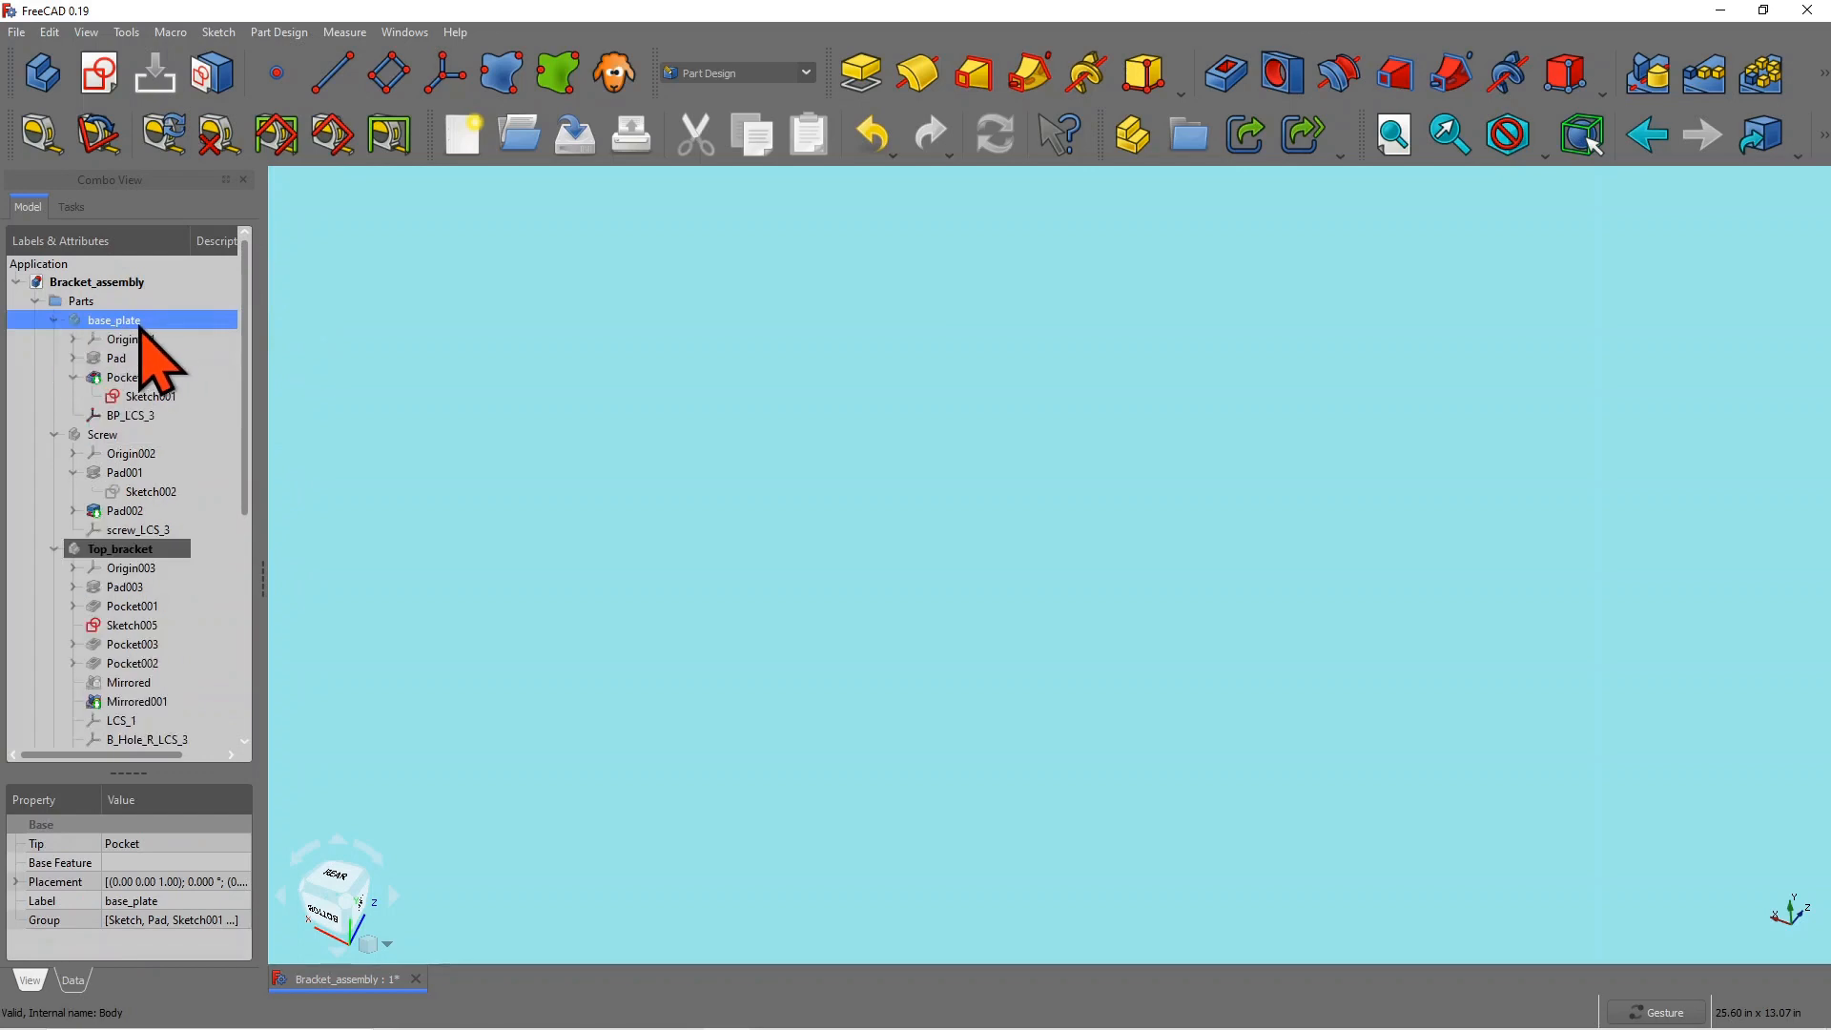
pyautogui.press('space')
pyautogui.moveTo(835, 479); pyautogui.dragTo(769, 454)
pyautogui.click(1138, 700)
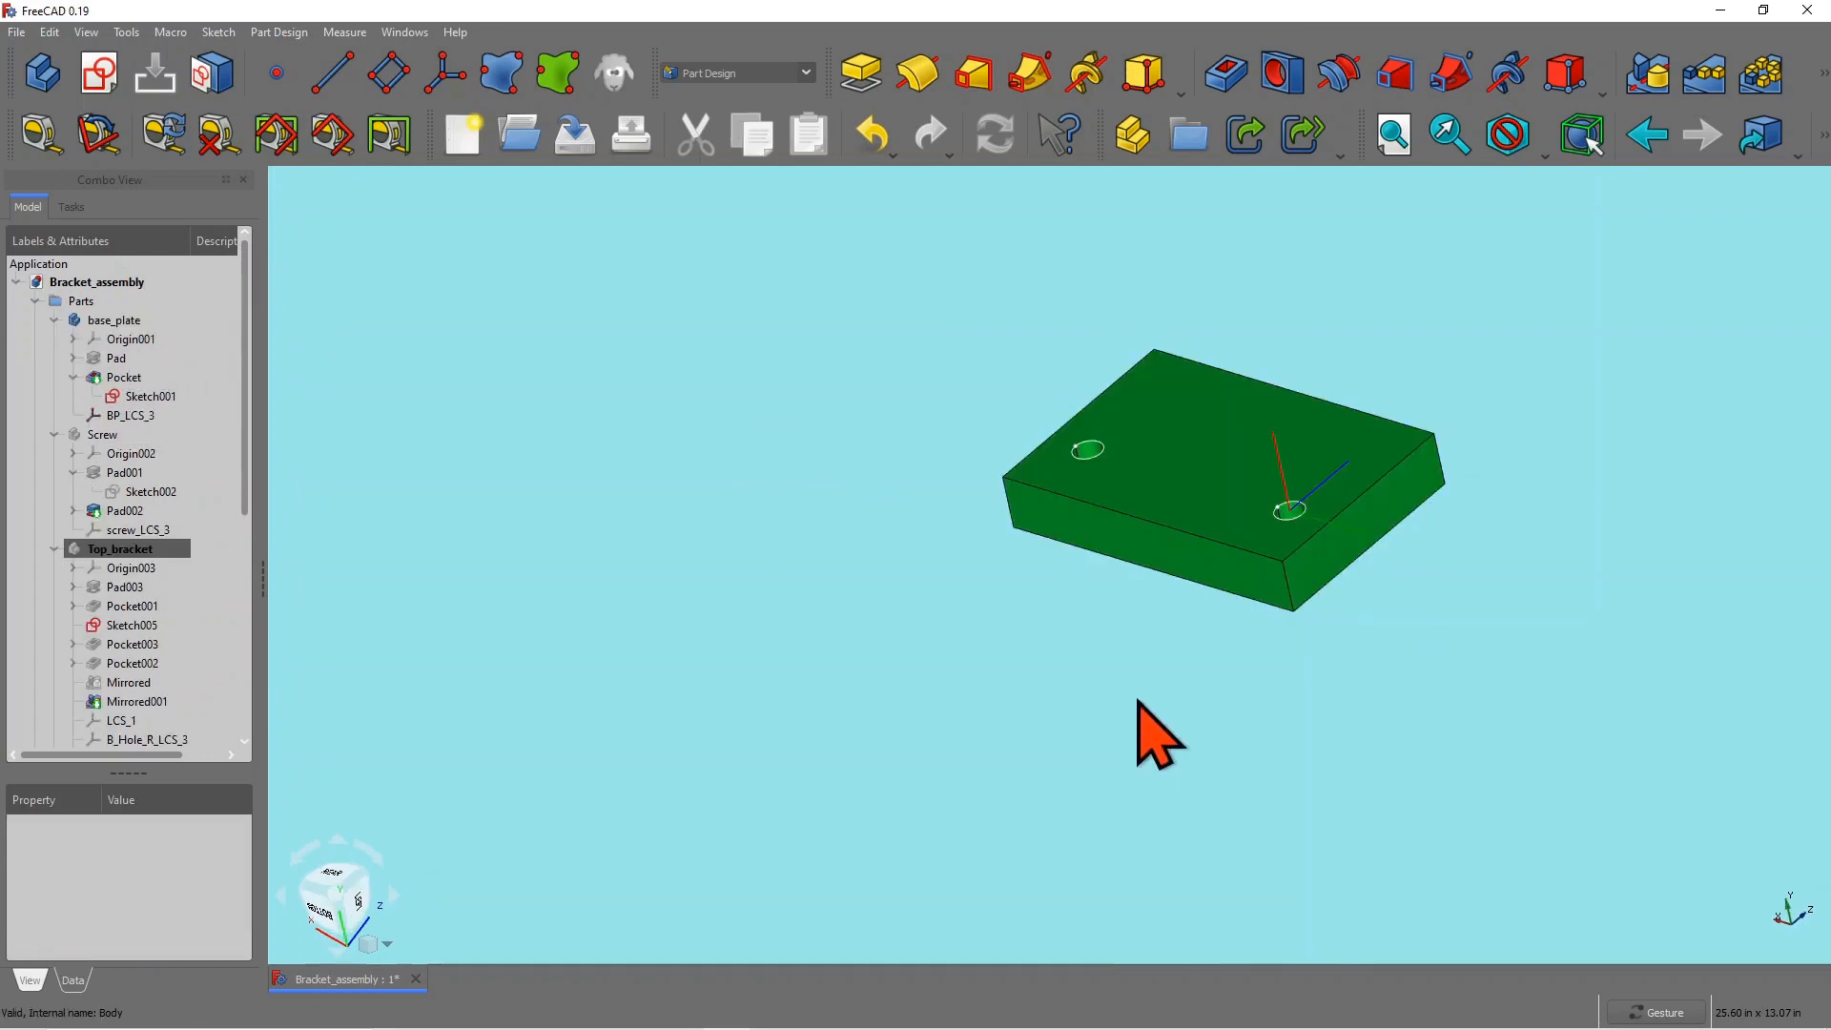
pyautogui.moveTo(1173, 694); pyautogui.dragTo(1100, 700)
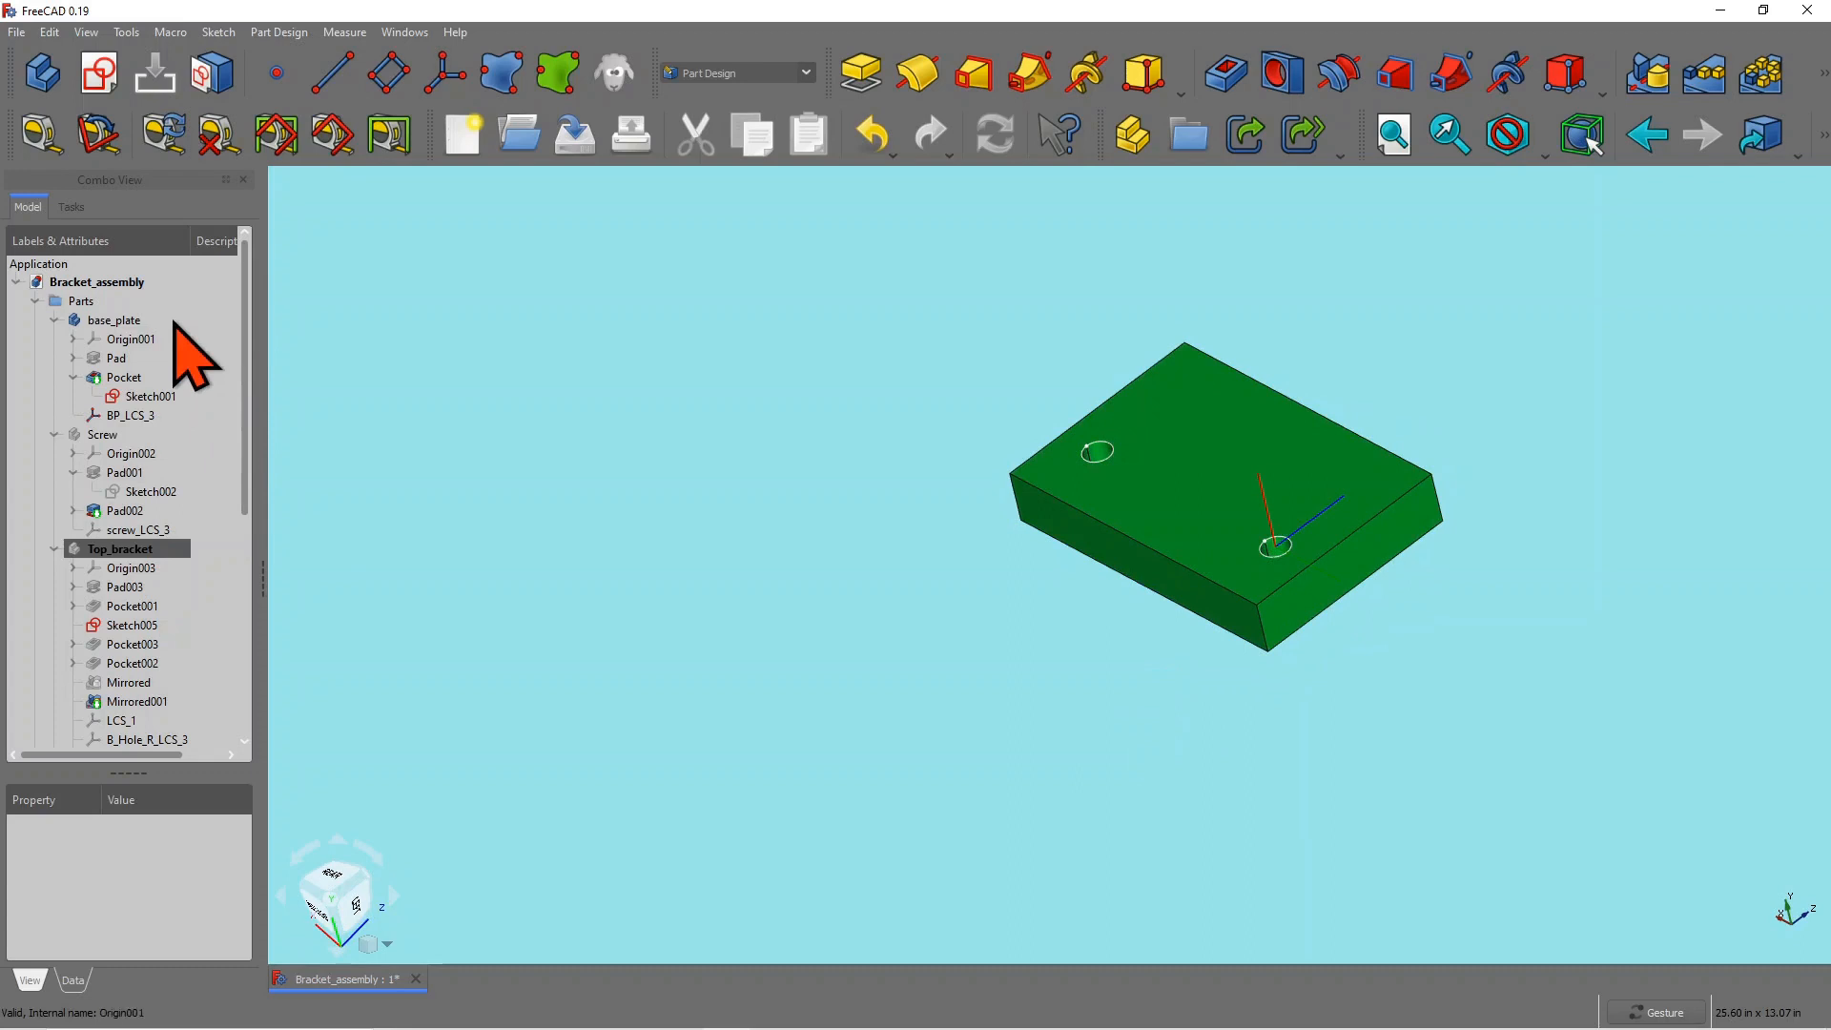
# Step: Make the base_plate body in the Parts group the active body
pyautogui.click(162, 321)
pyautogui.rightClick(150, 322)
pyautogui.click(212, 328)
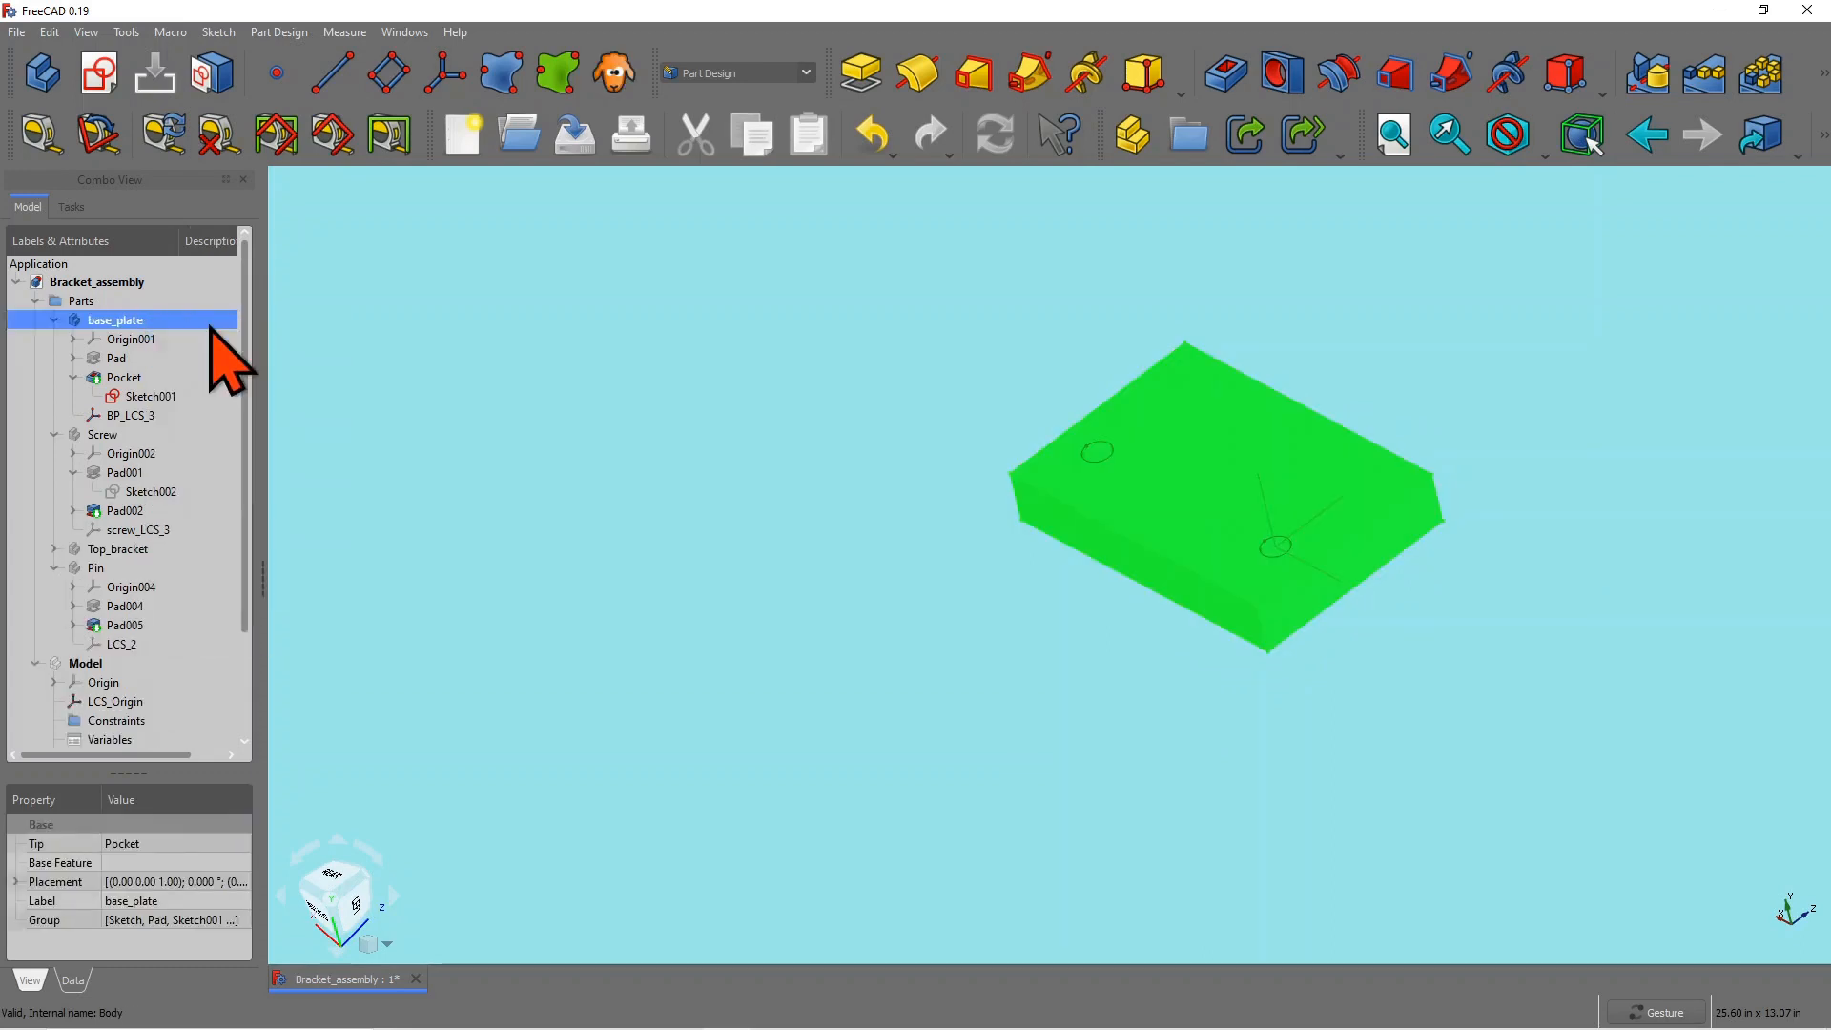
# Step: Transform the original base_plate body, moving it along Z and about 5 in along X
pyautogui.rightClick(143, 323)
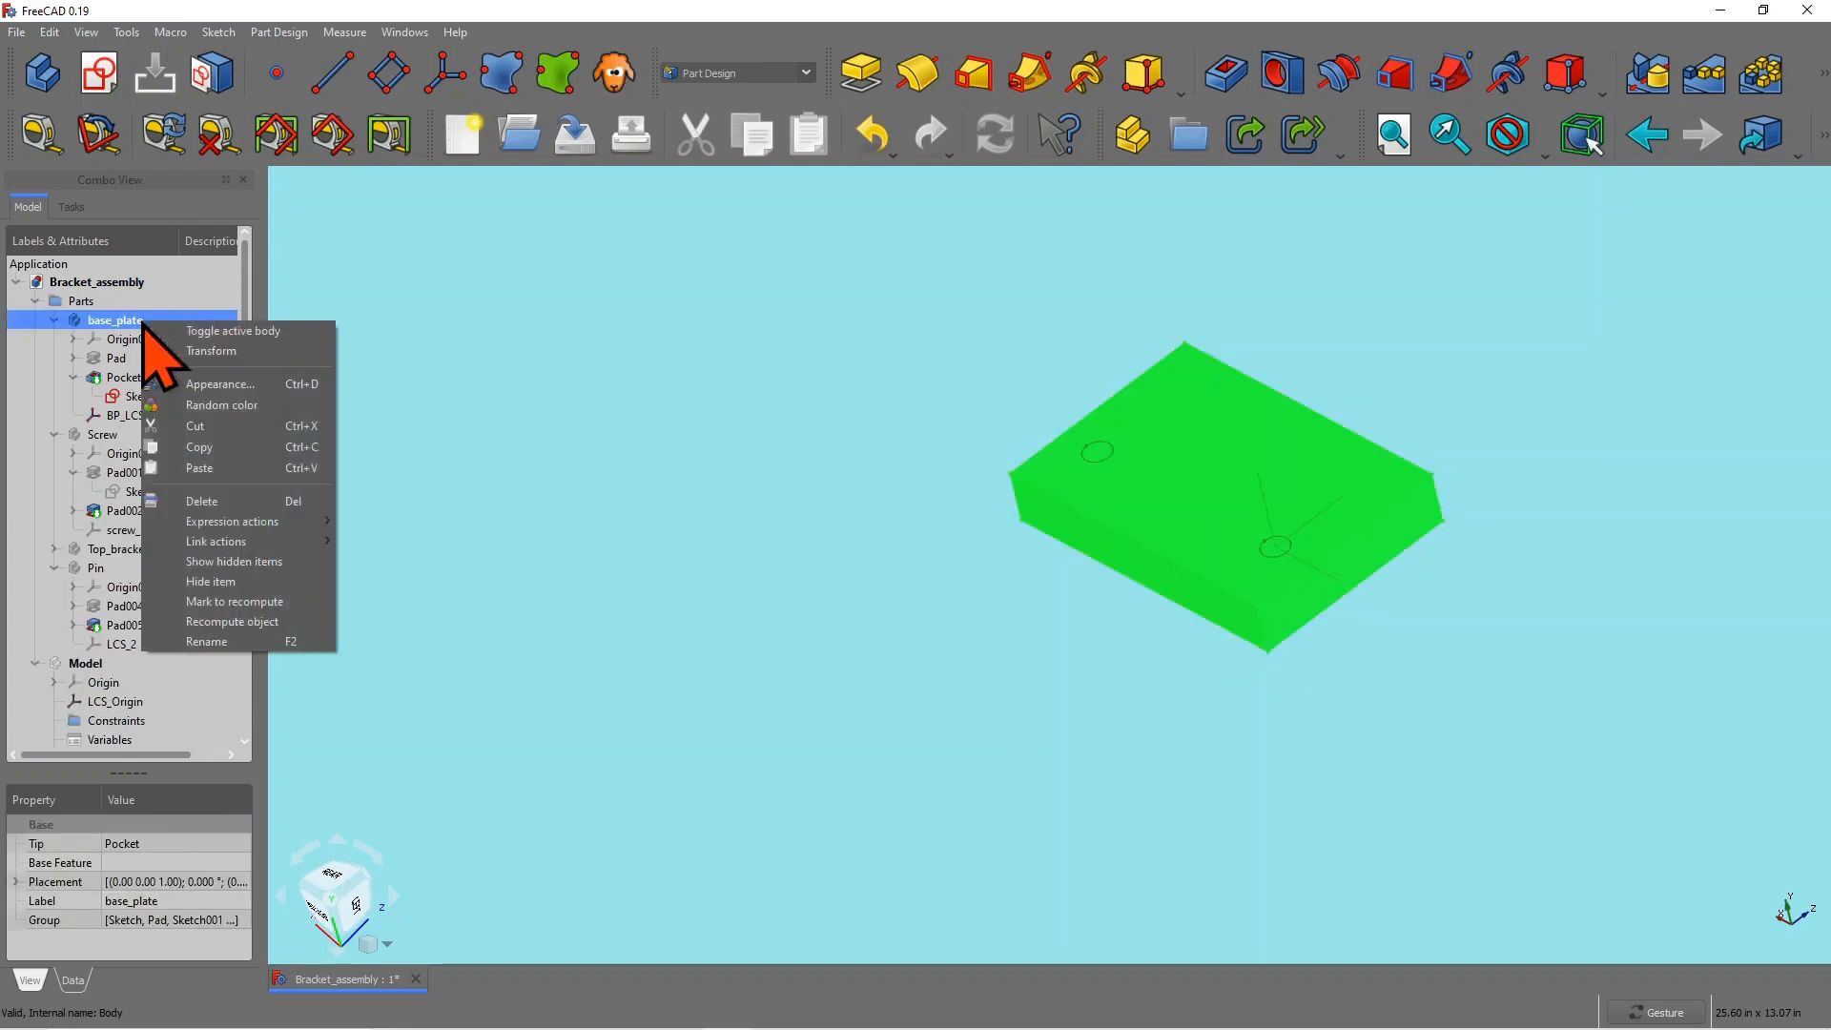
pyautogui.click(211, 351)
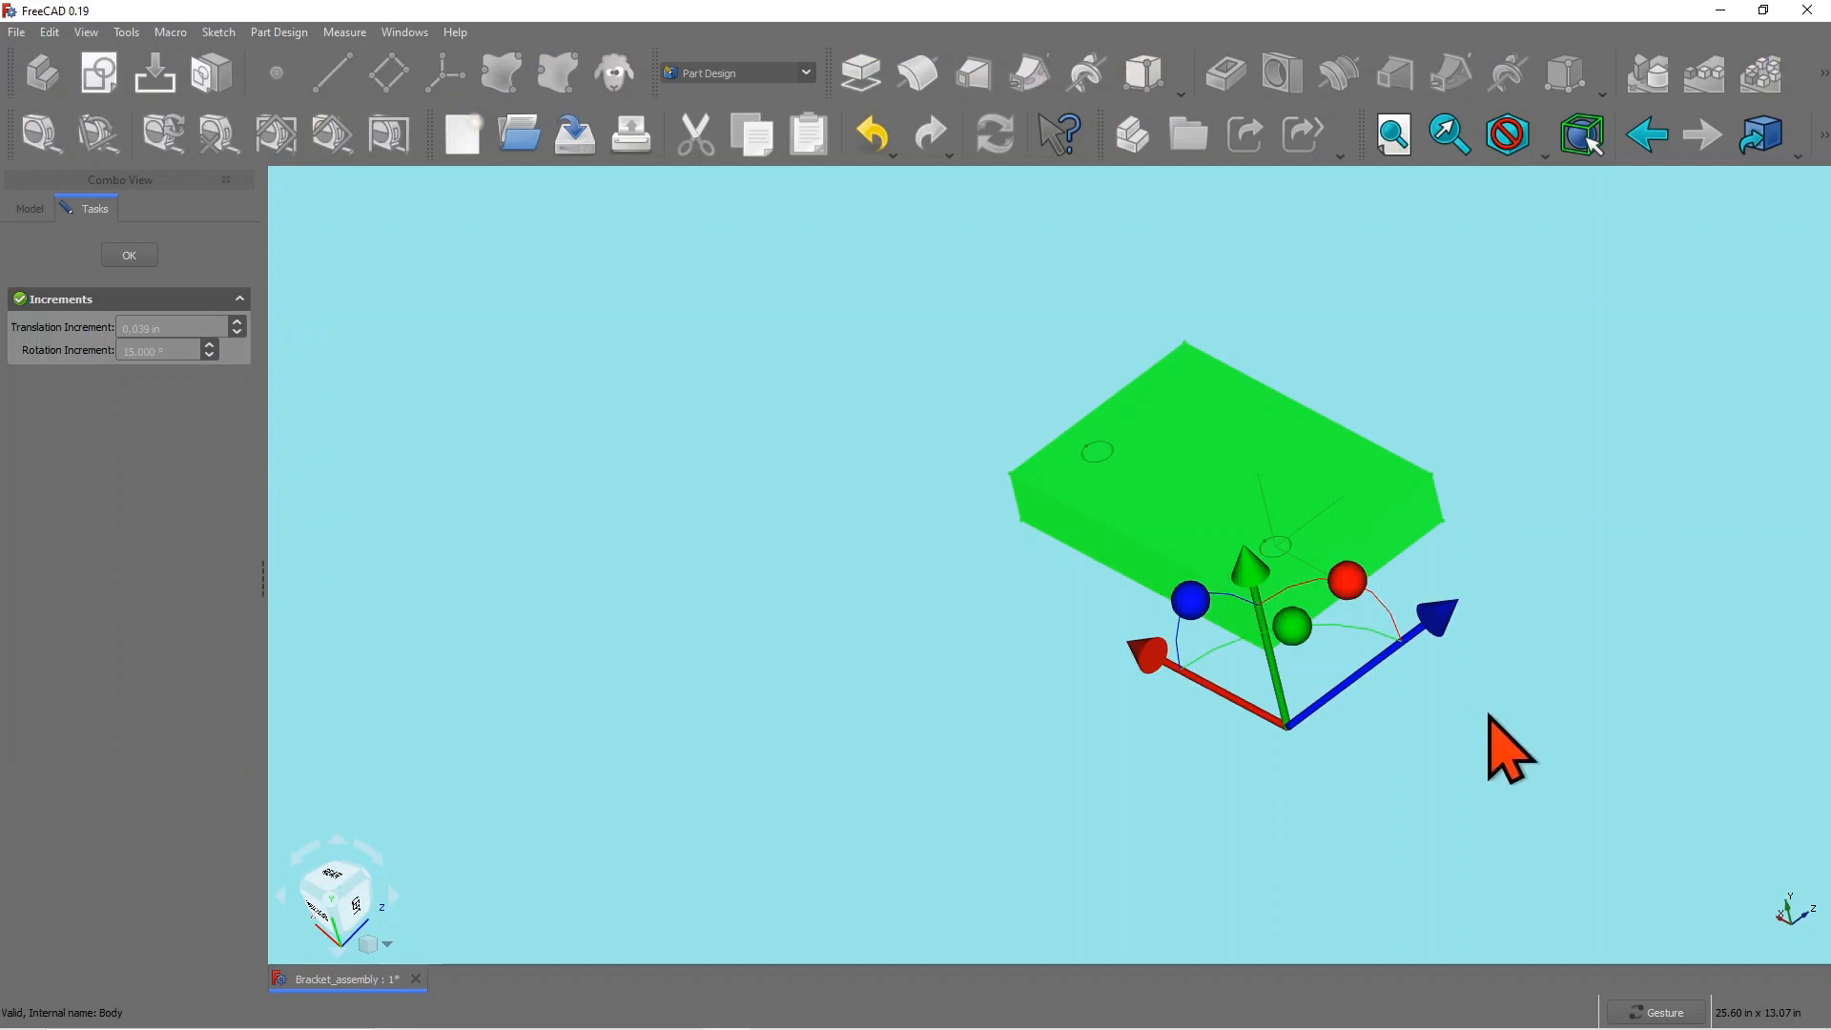
pyautogui.moveTo(1442, 625); pyautogui.dragTo(1793, 431)
pyautogui.moveTo(1469, 443); pyautogui.dragTo(1259, 360)
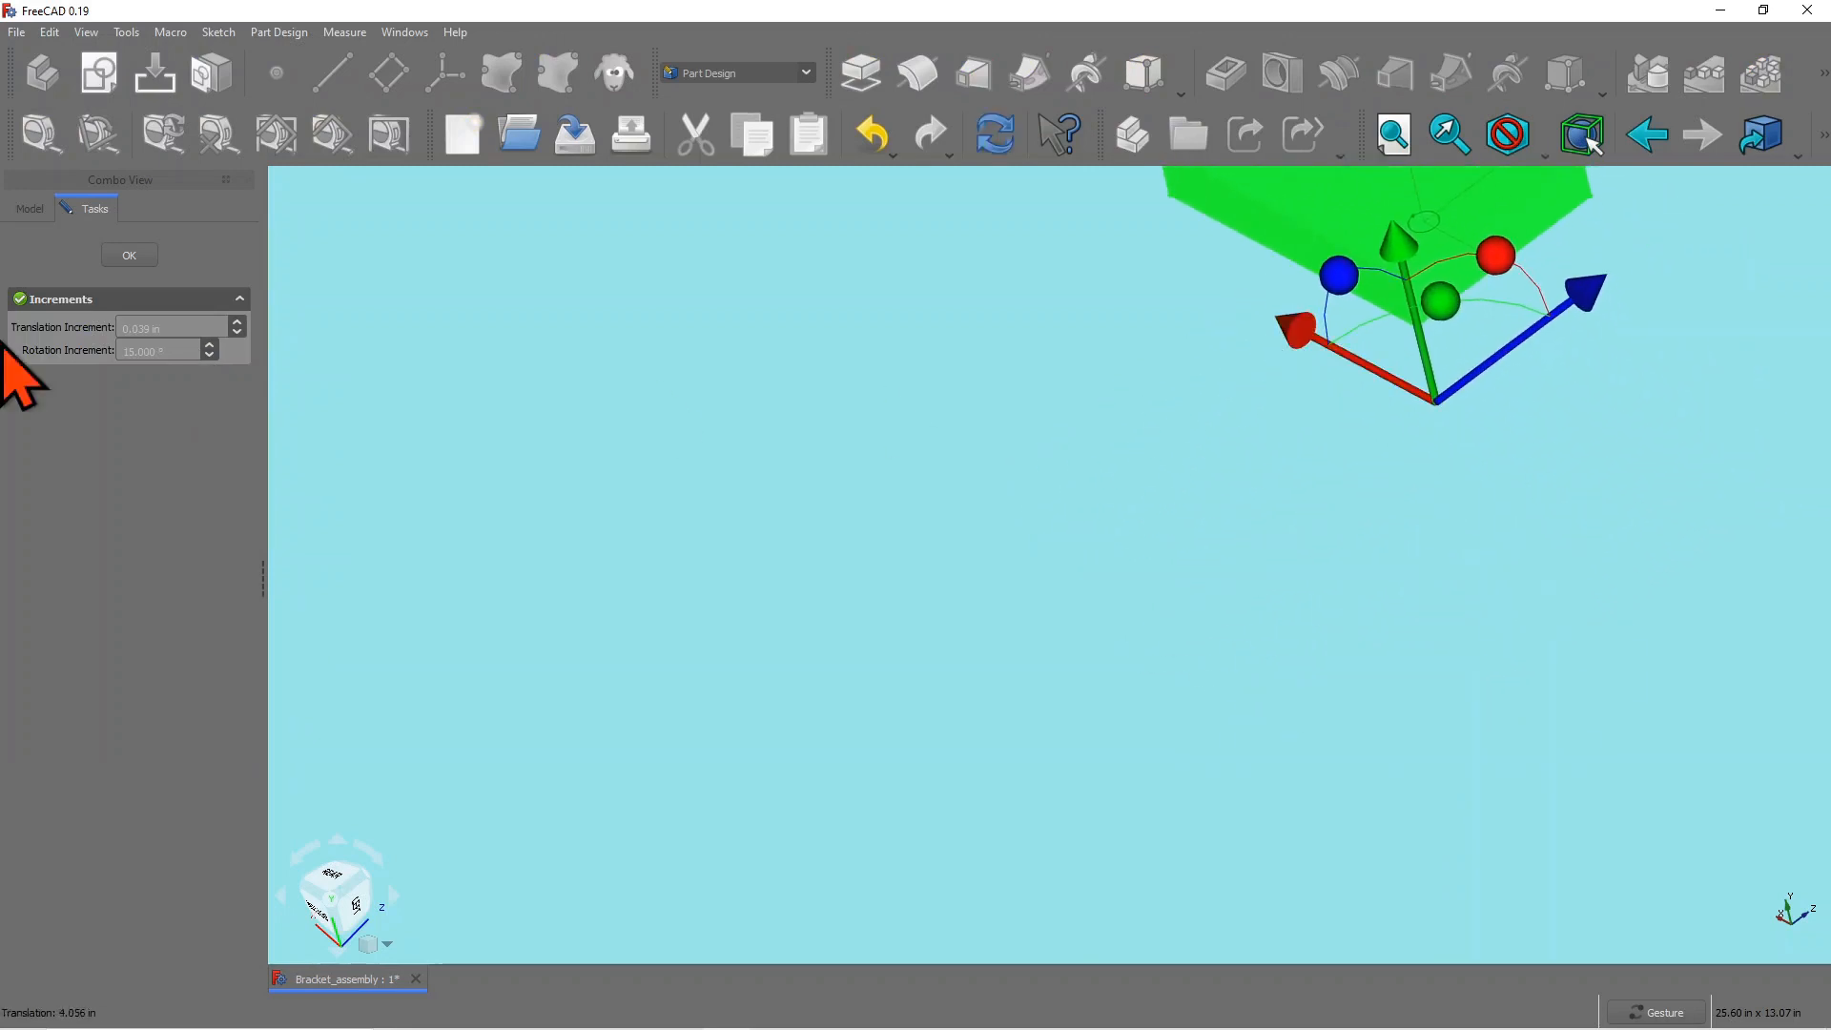
pyautogui.click(131, 256)
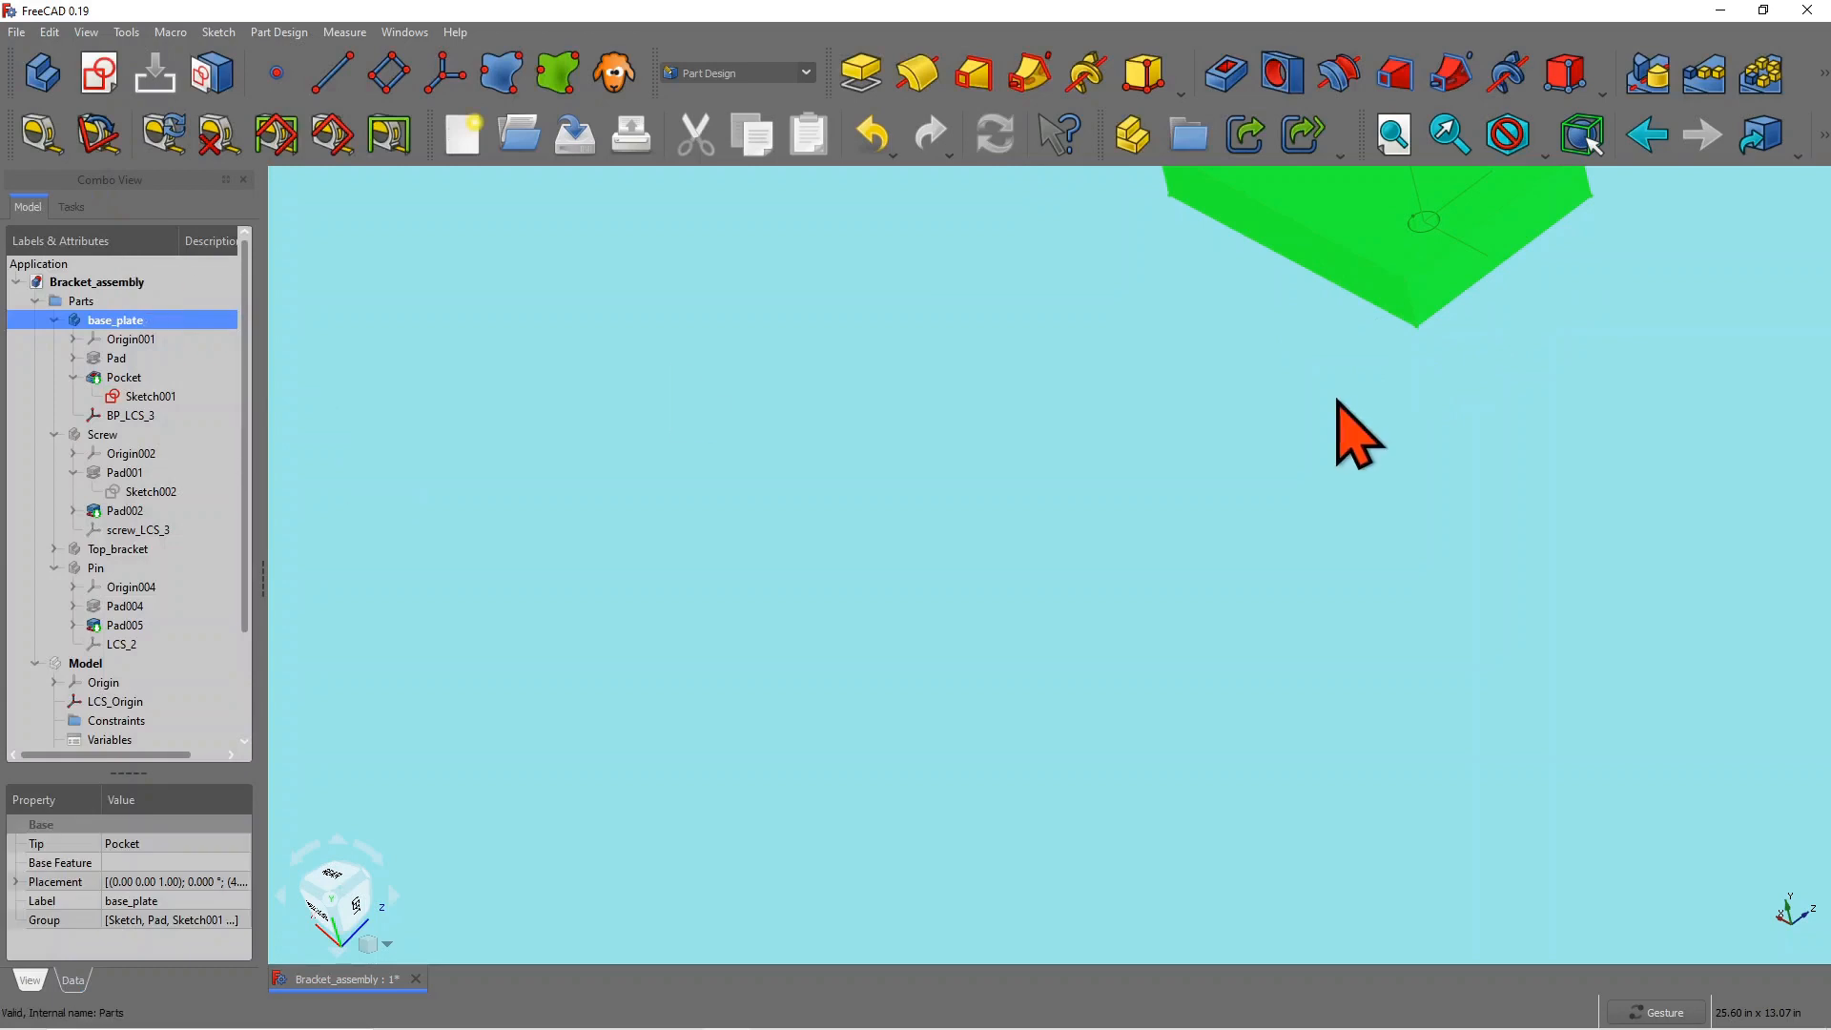
pyautogui.scroll(-3, 930, 506)
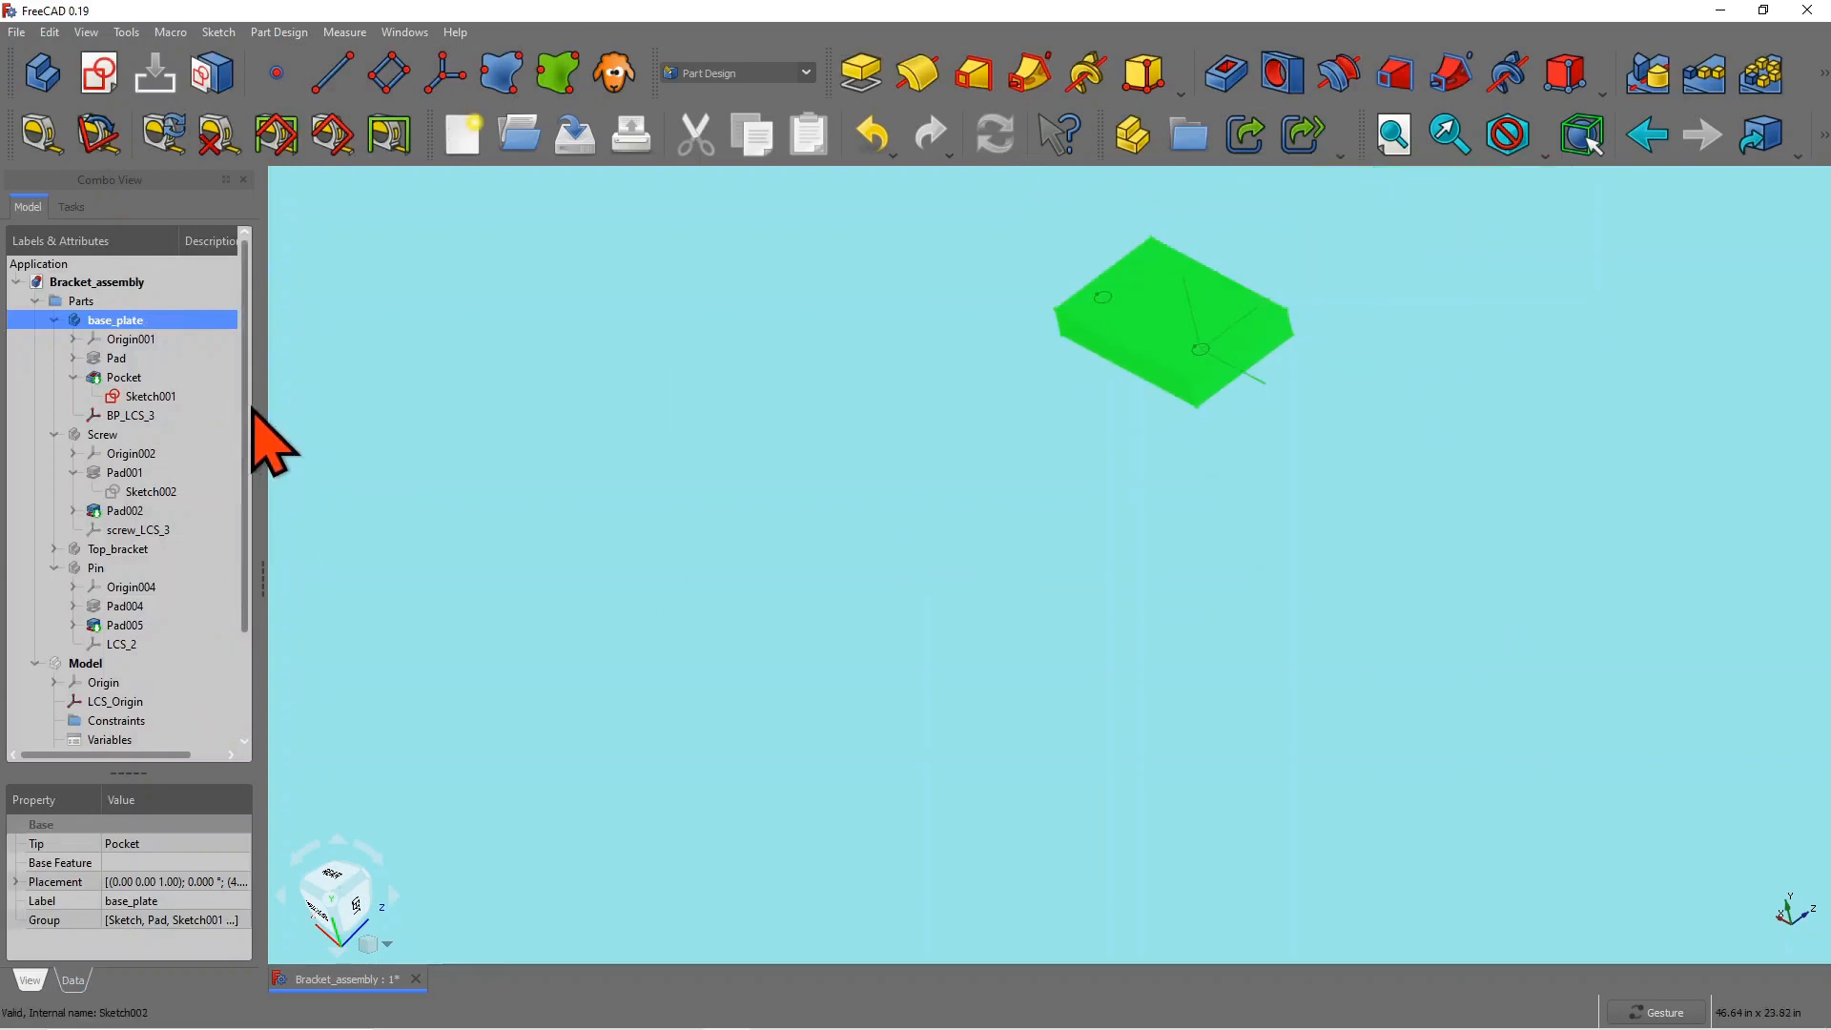
# Step: Show the Model assembly again and compare its linked base plate with the moved original base_plate body
pyautogui.moveTo(246, 422); pyautogui.dragTo(245, 633)
pyautogui.click(111, 552)
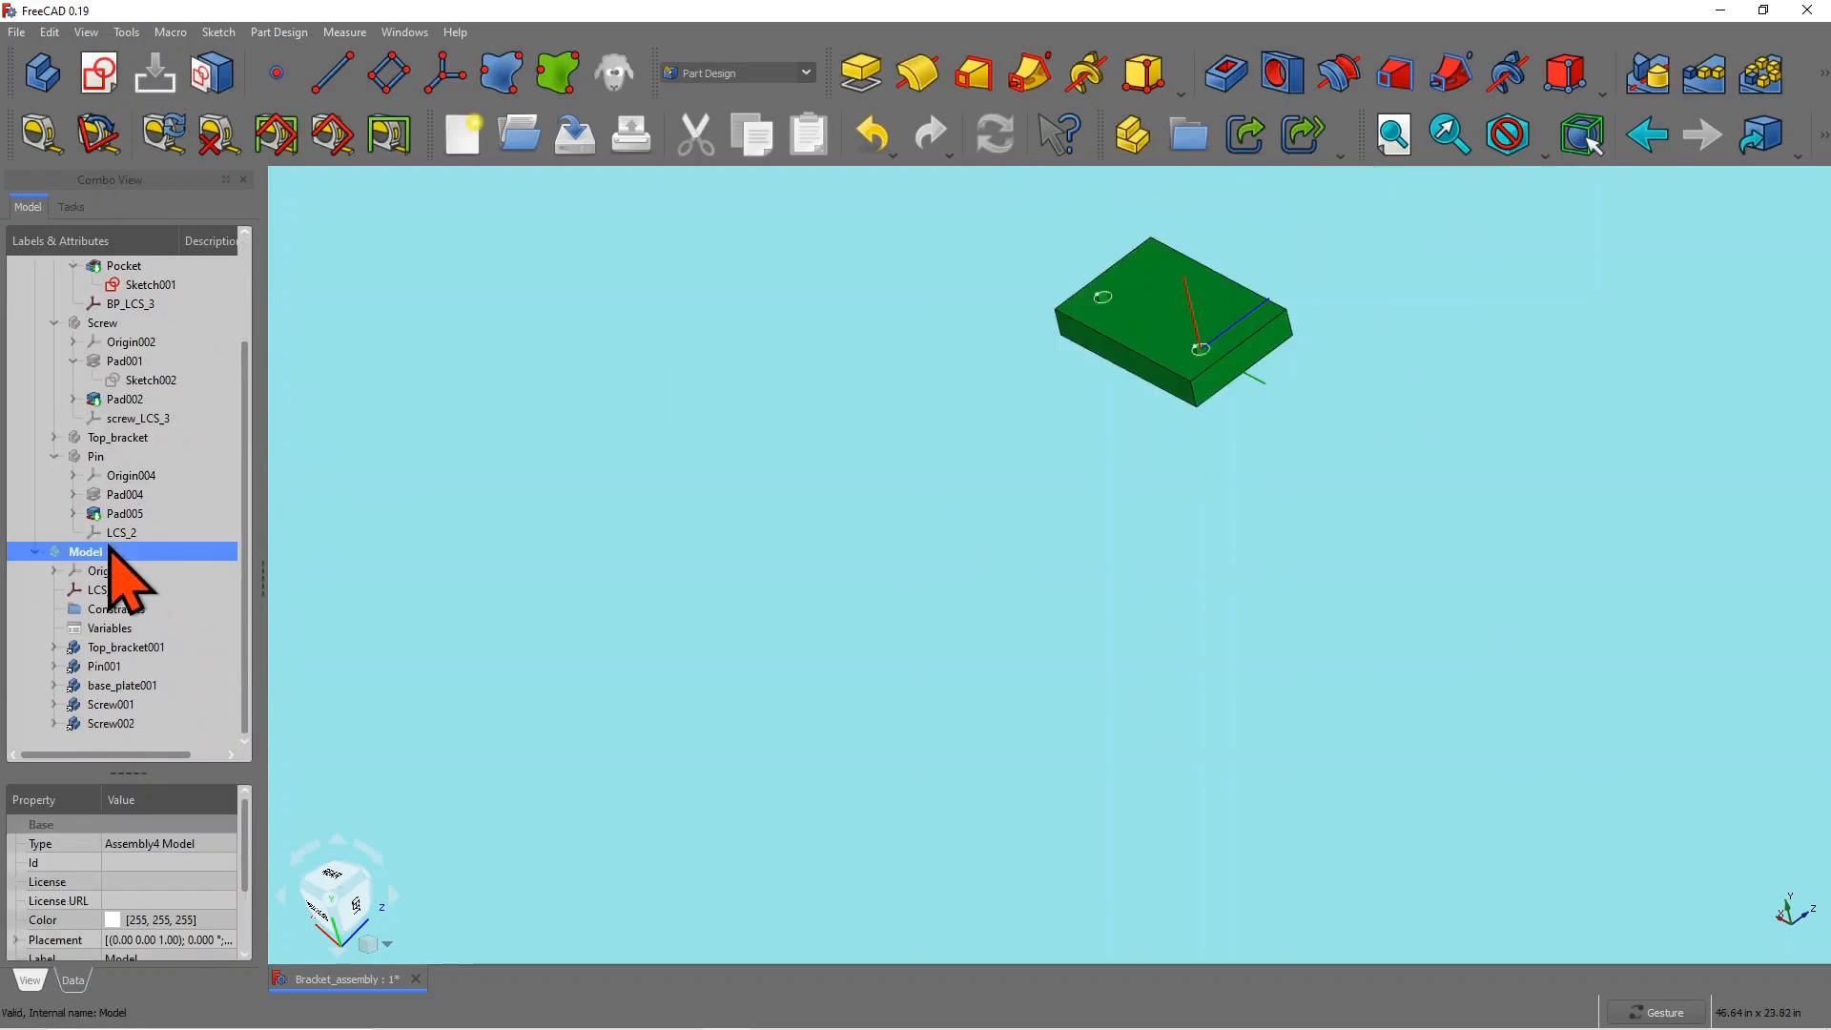
pyautogui.press('space')
pyautogui.click(1349, 727)
pyautogui.moveTo(1087, 629); pyautogui.dragTo(1028, 346)
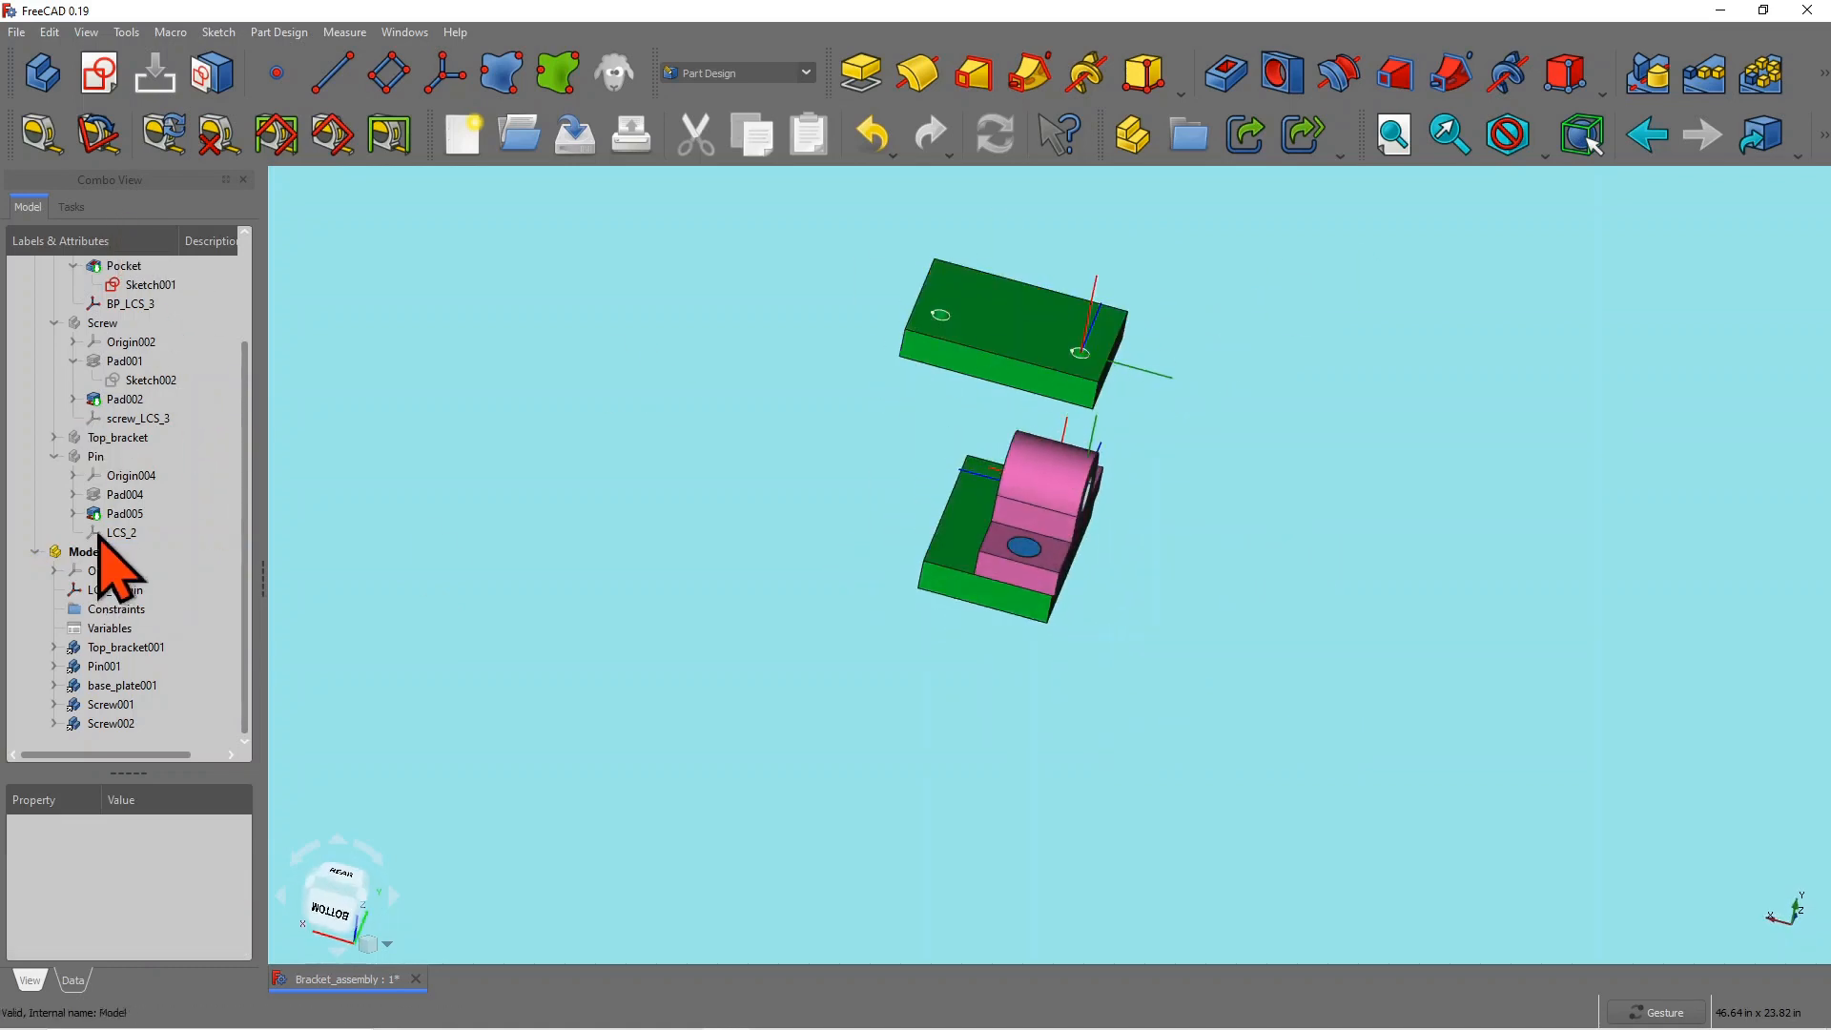
pyautogui.moveTo(245, 397); pyautogui.dragTo(255, 284)
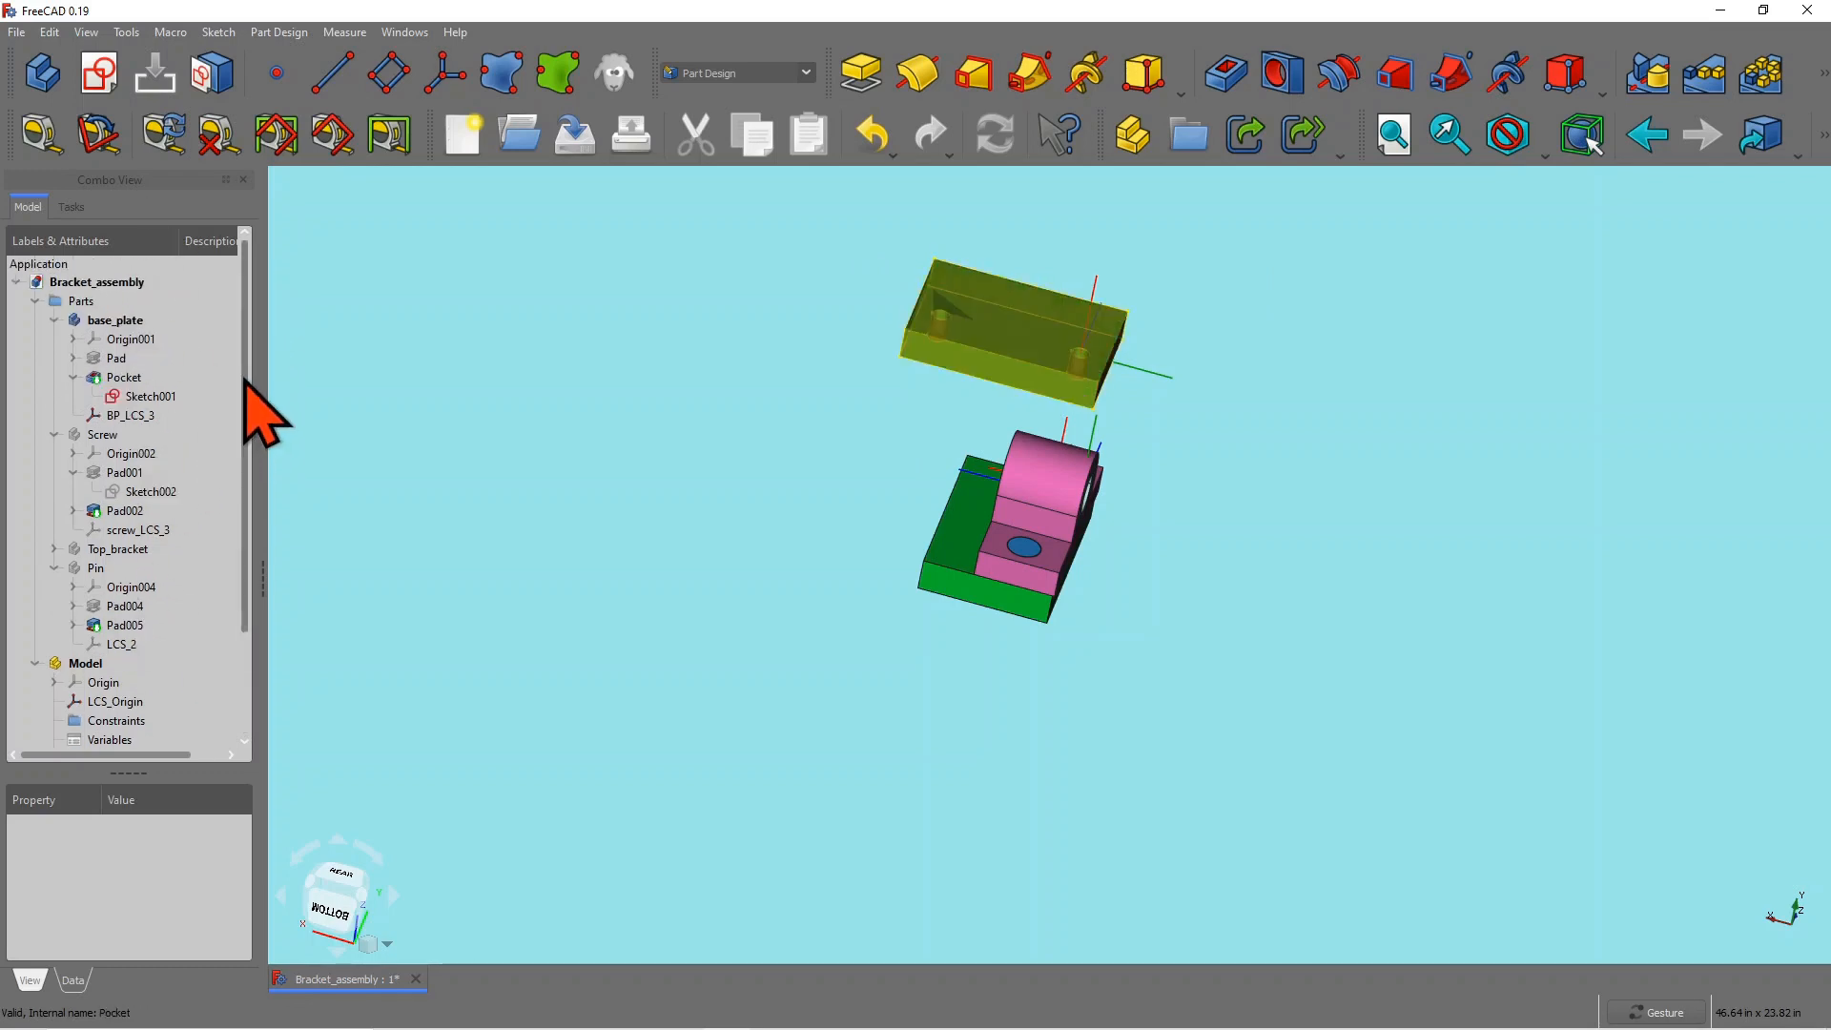
pyautogui.moveTo(251, 409); pyautogui.dragTo(252, 531)
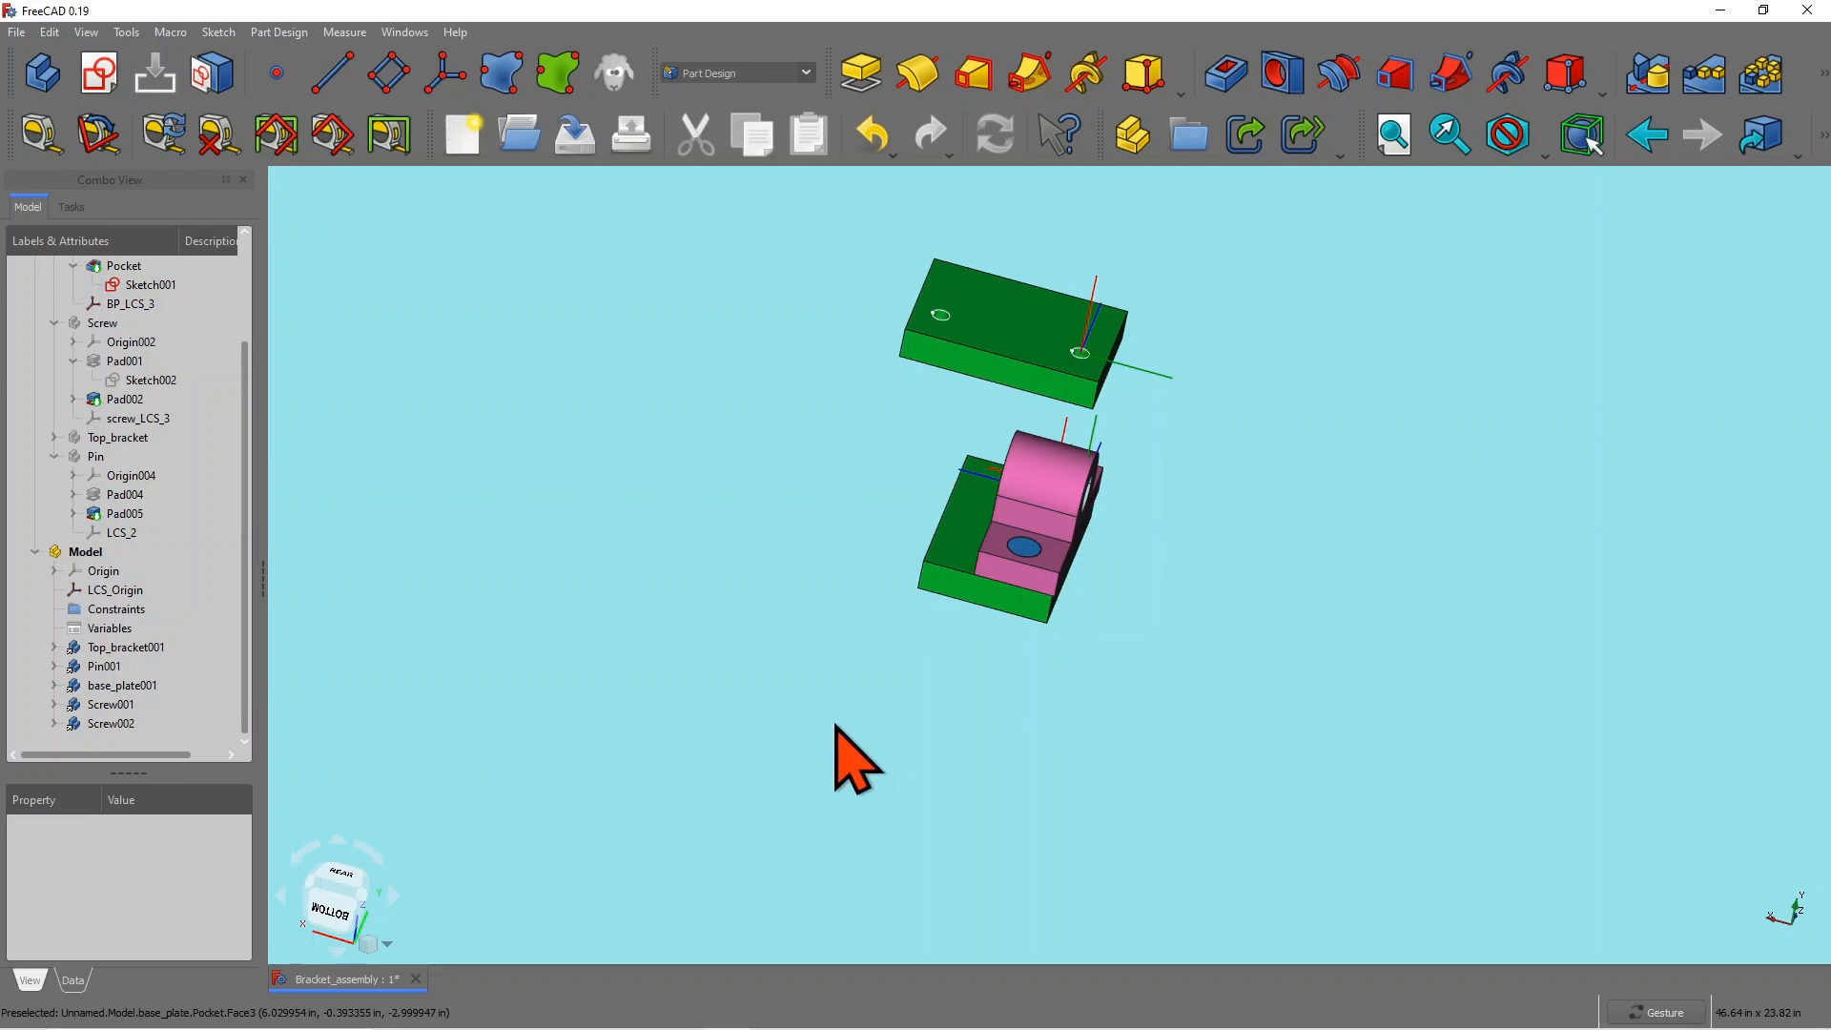
pyautogui.moveTo(838, 756); pyautogui.dragTo(739, 792)
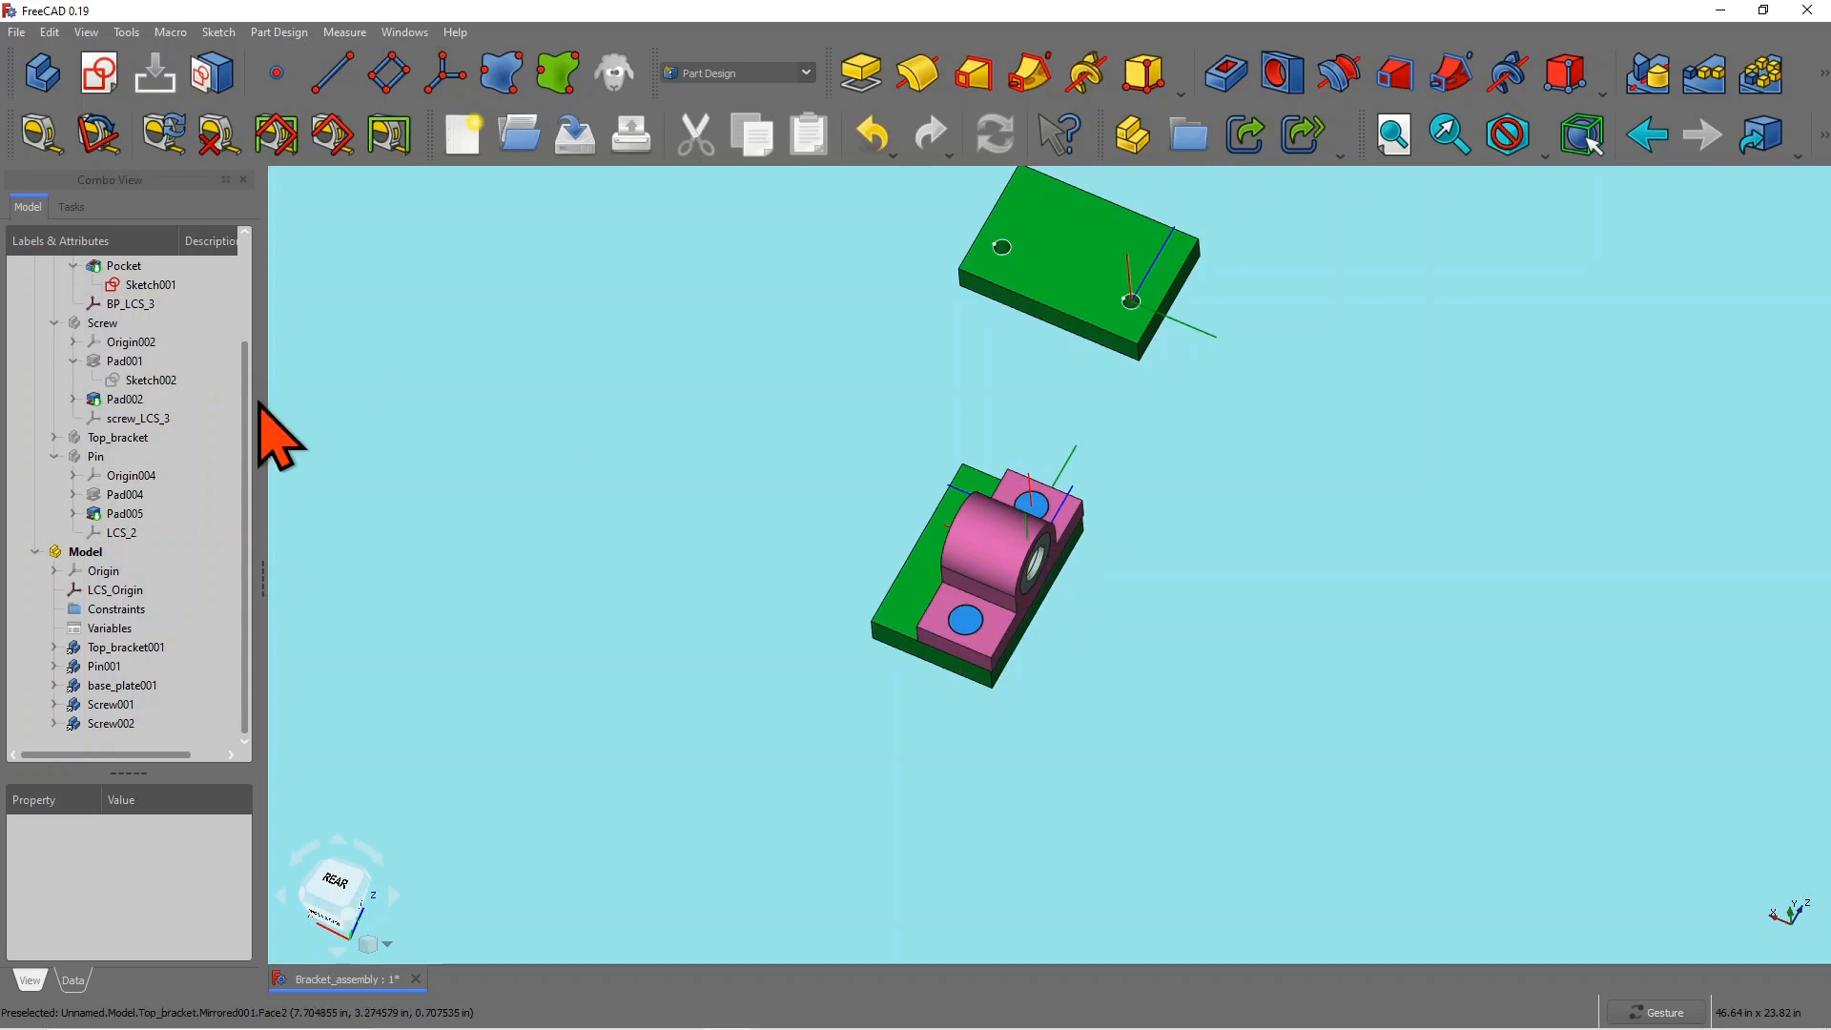
# Step: Hide the original base_plate body in the Parts group and inspect the remaining assembly
pyautogui.moveTo(245, 384); pyautogui.dragTo(265, 286)
pyautogui.click(113, 320)
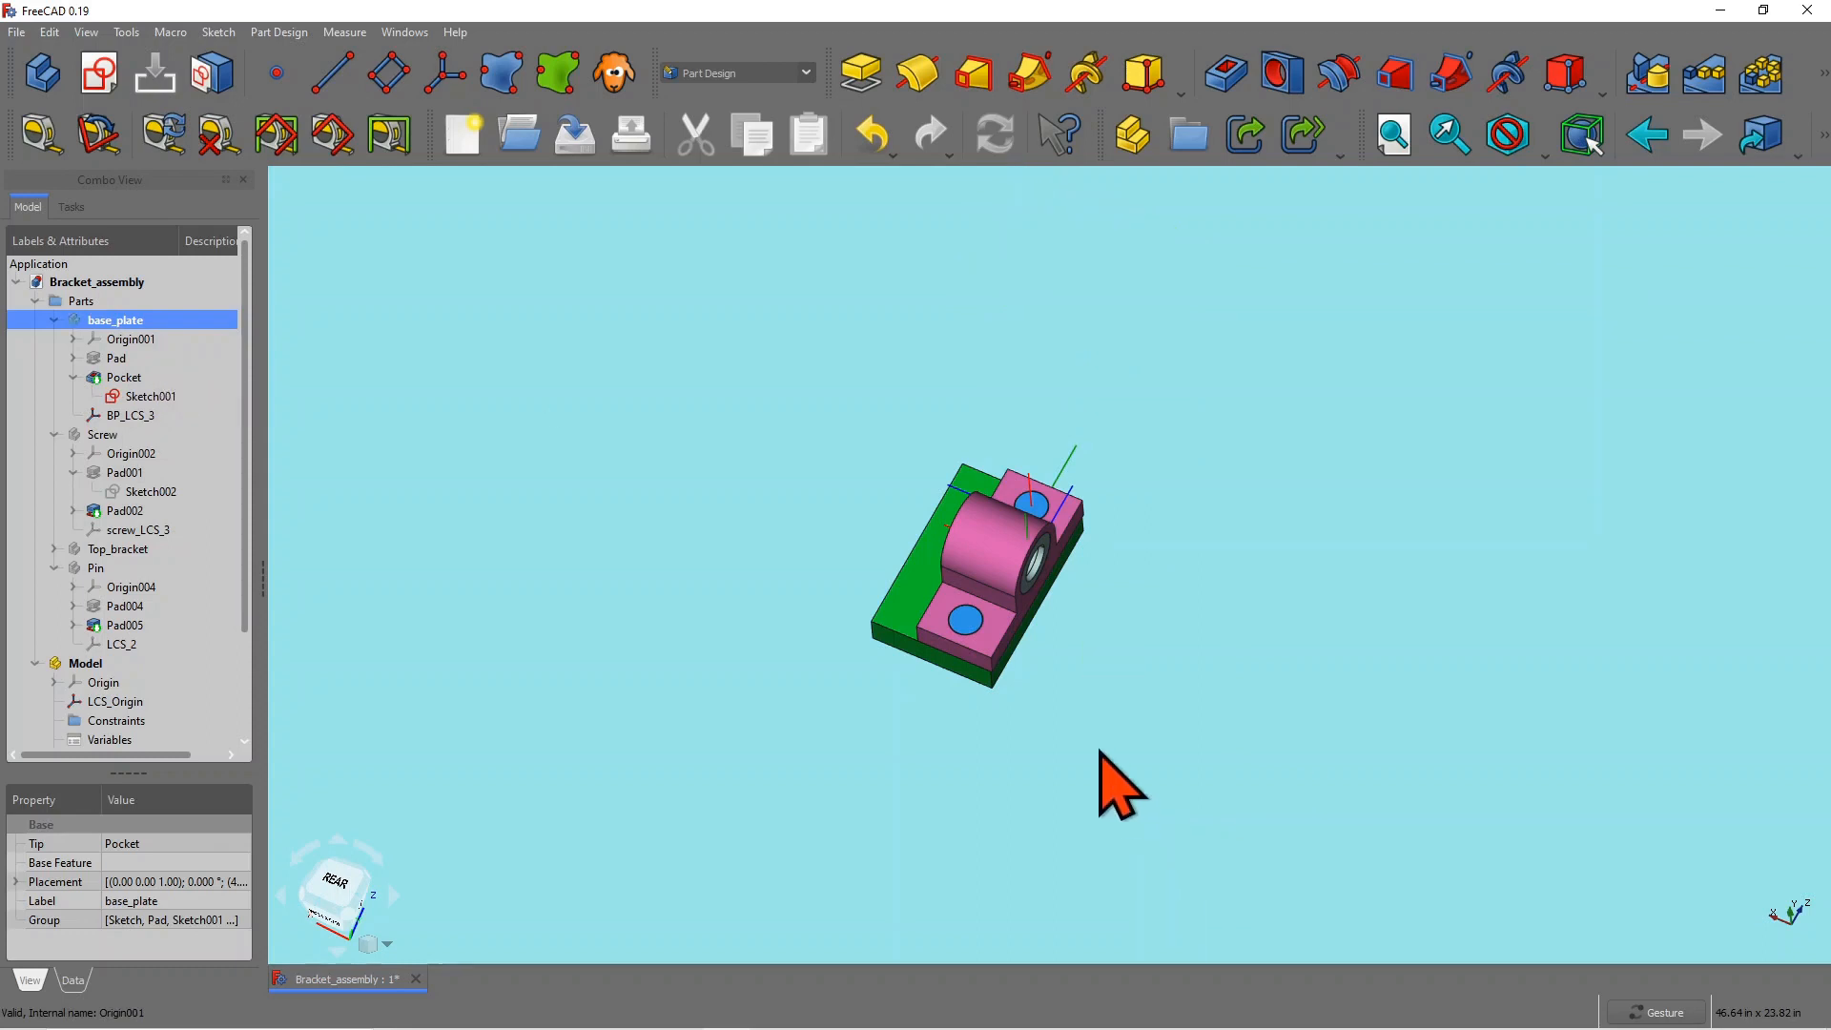
pyautogui.moveTo(1102, 746); pyautogui.dragTo(1352, 633)
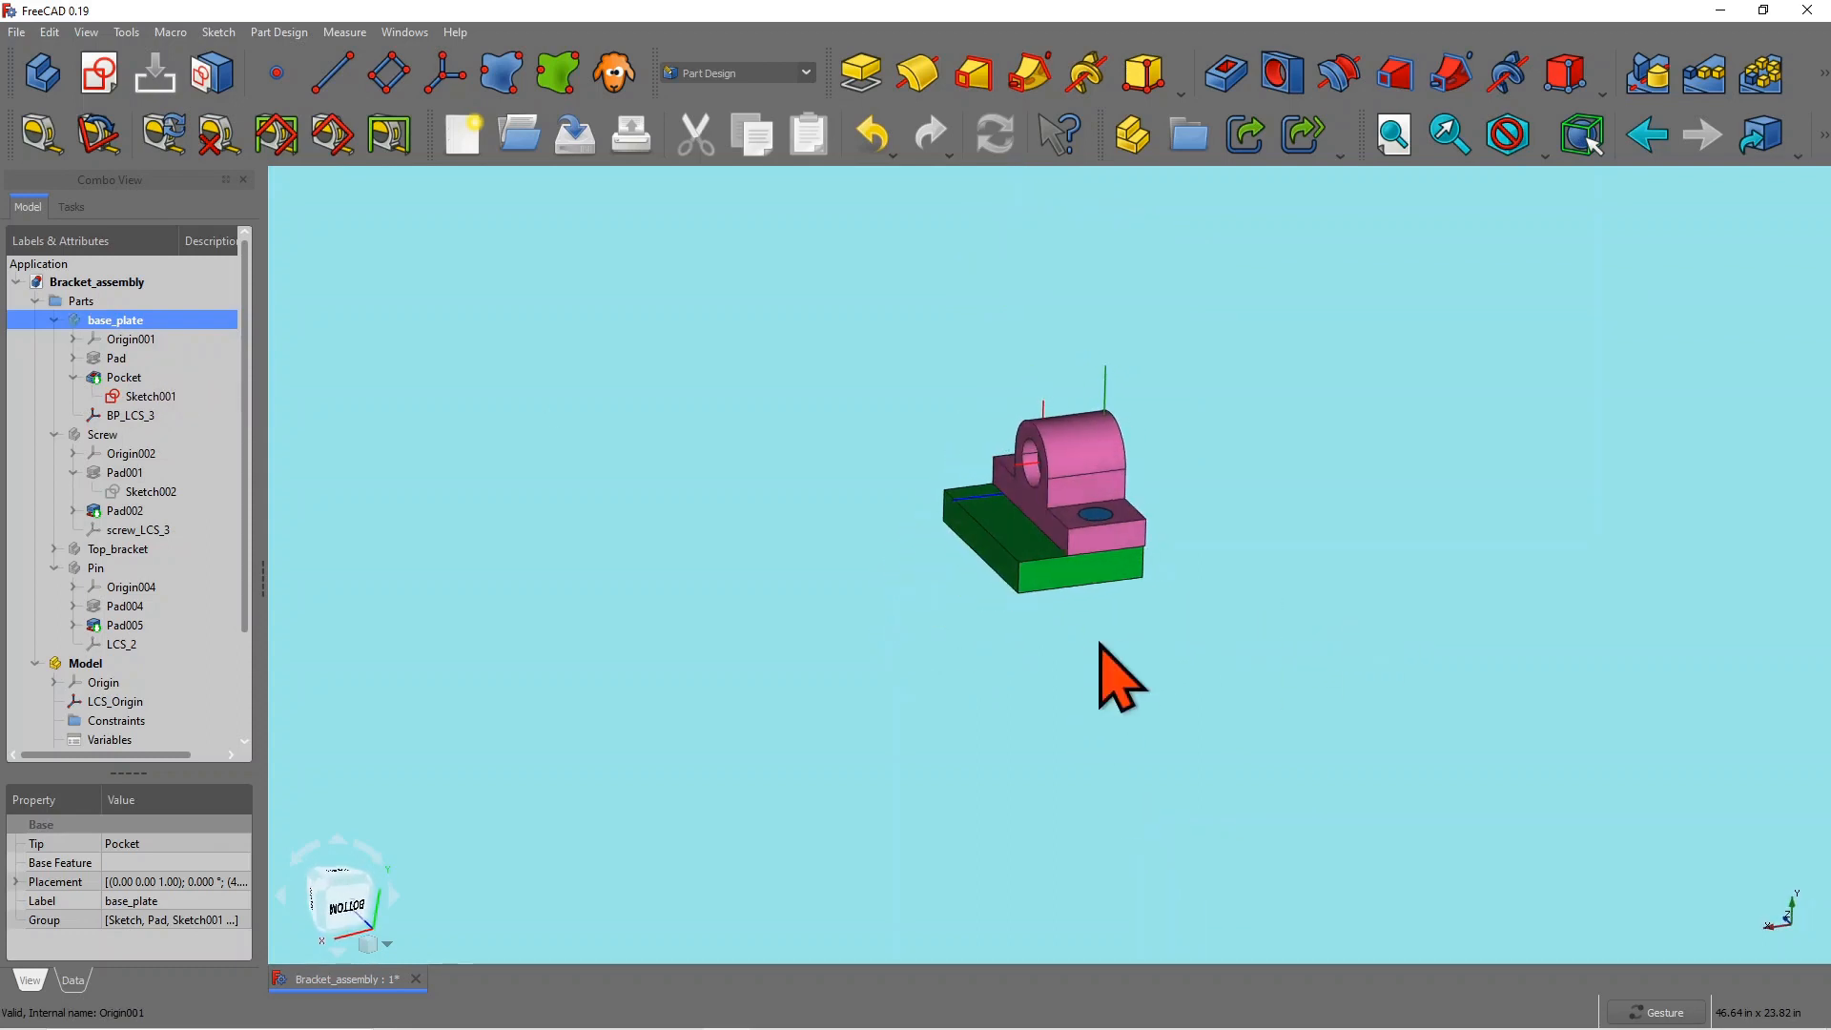
pyautogui.scroll(3, 728, 425)
pyautogui.moveTo(727, 425); pyautogui.dragTo(1312, 615)
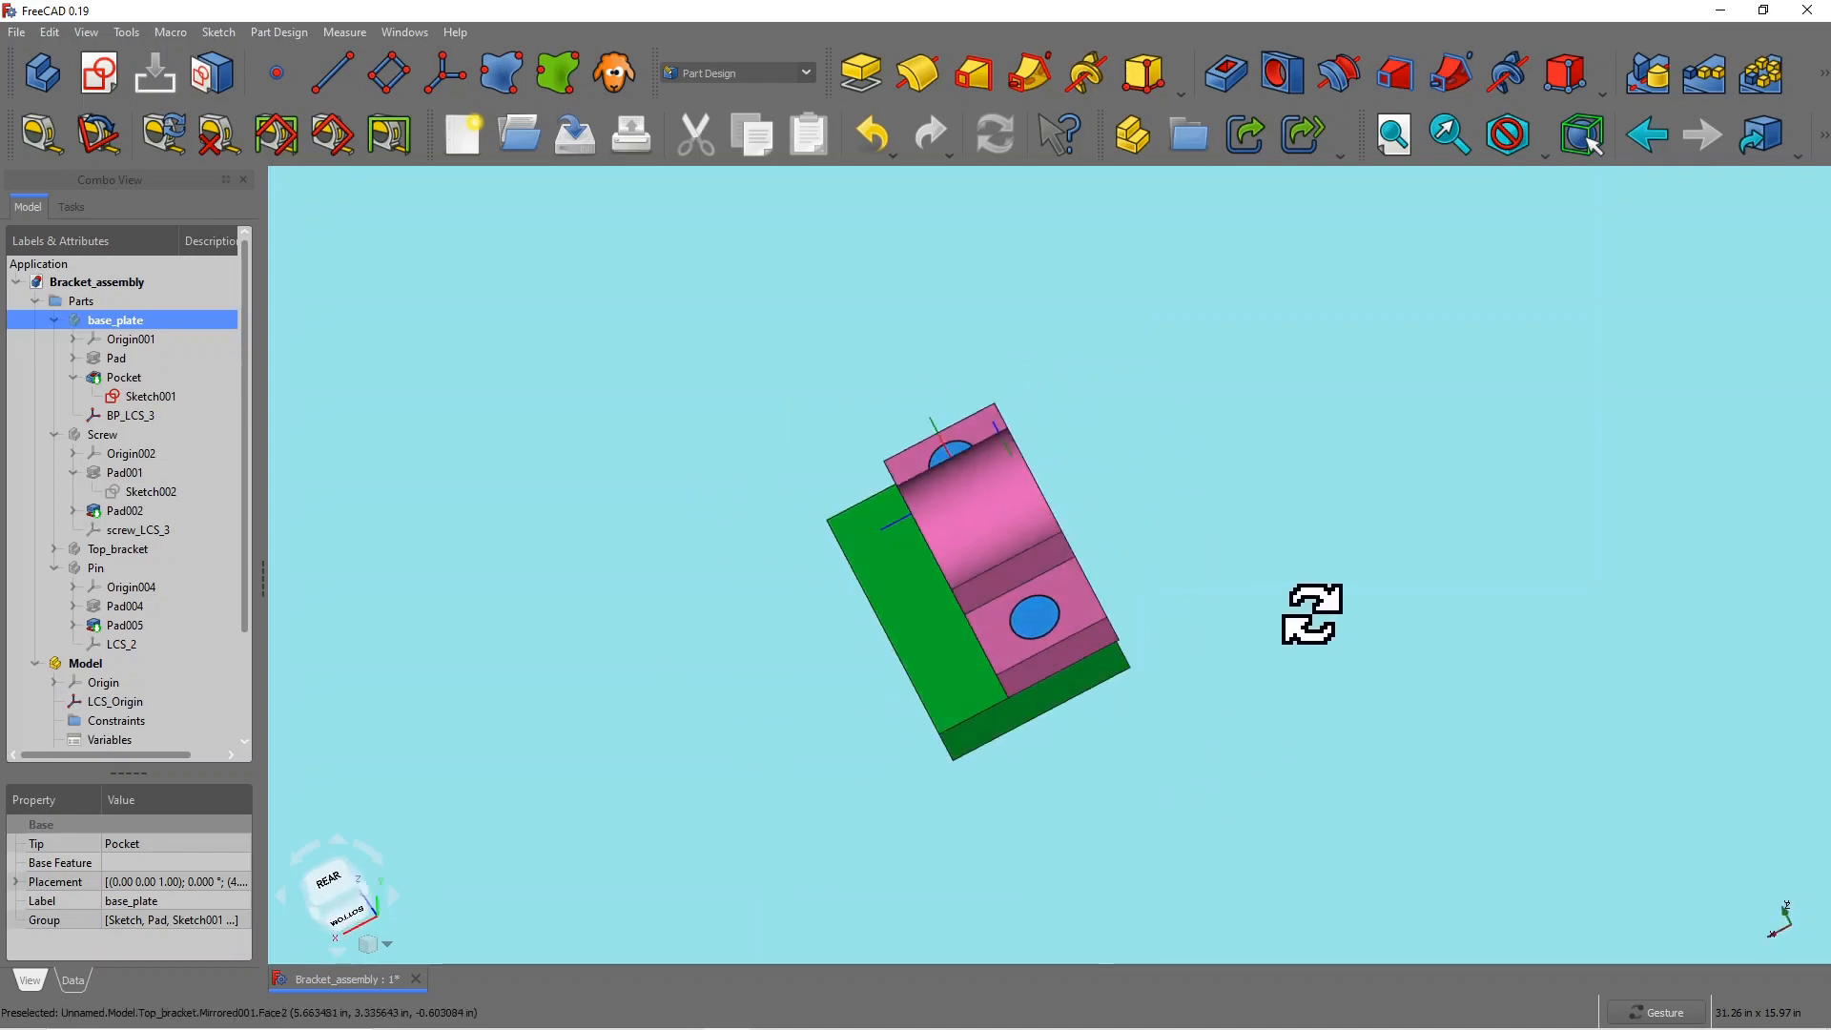
# Step: Deactivate Model as the active part and expand its contents in the model tree again
pyautogui.click(99, 666)
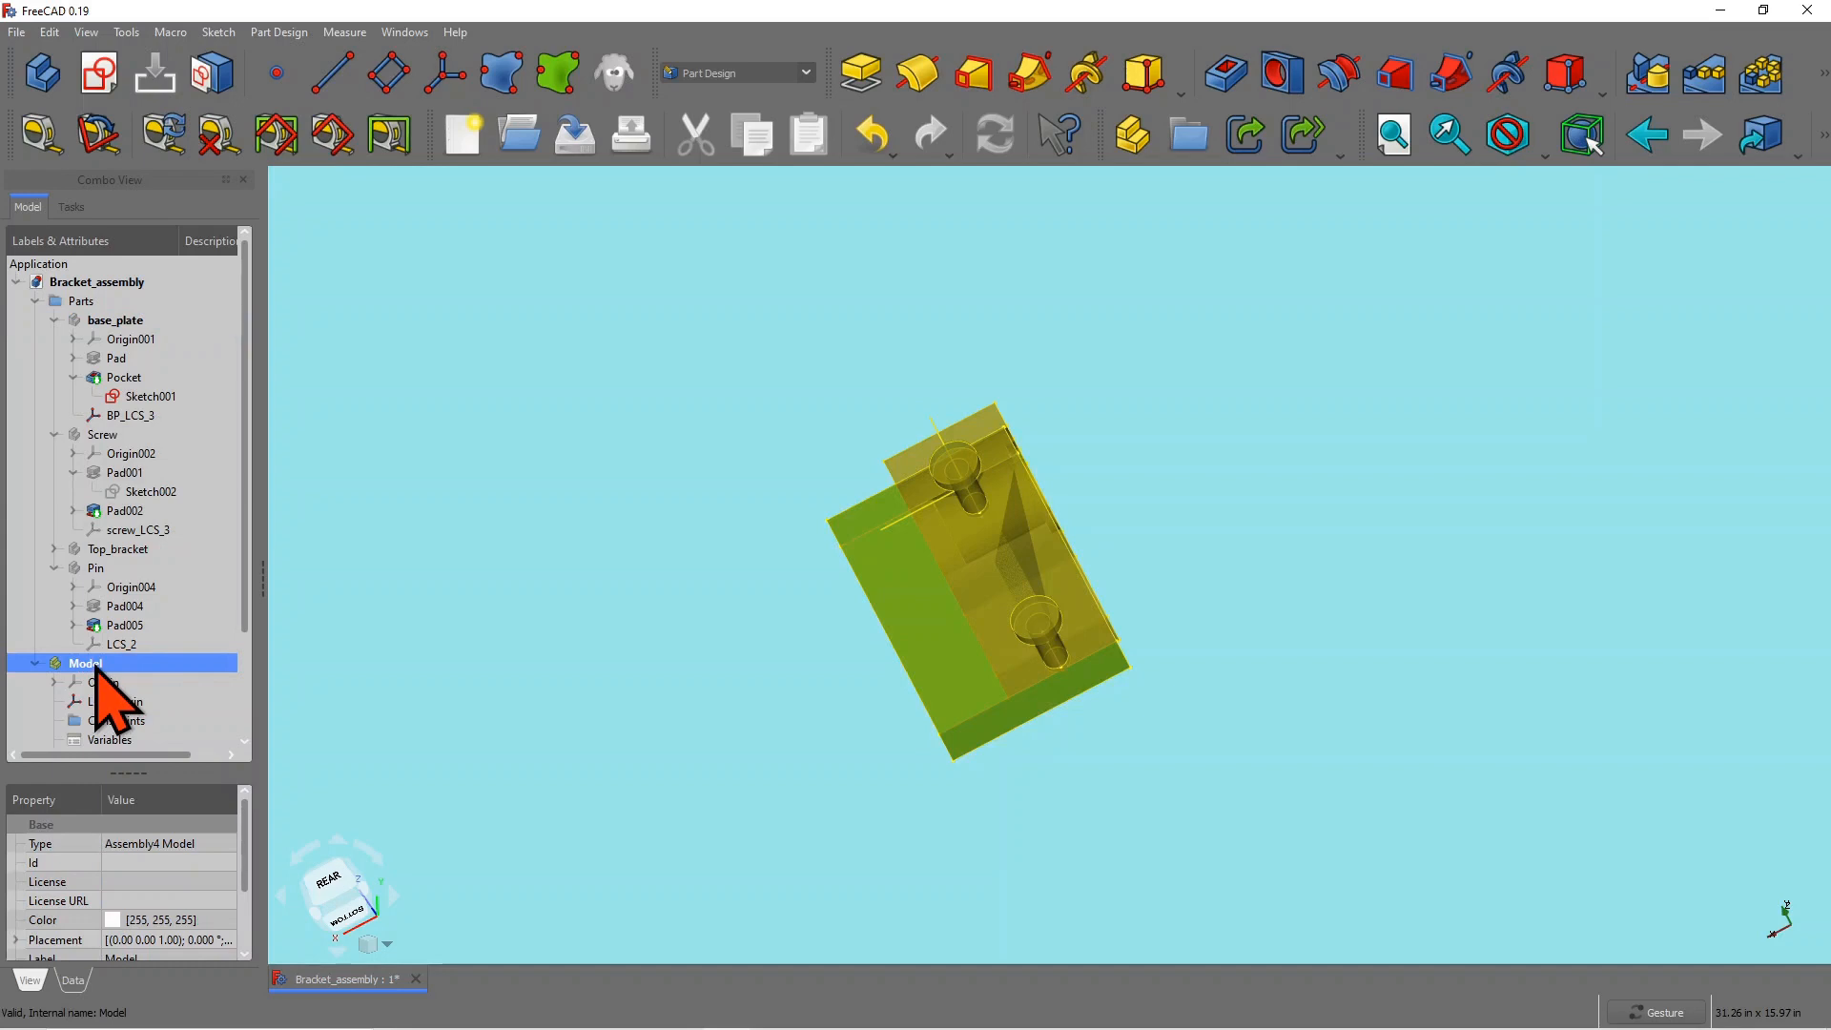
pyautogui.rightClick(99, 668)
pyautogui.click(163, 675)
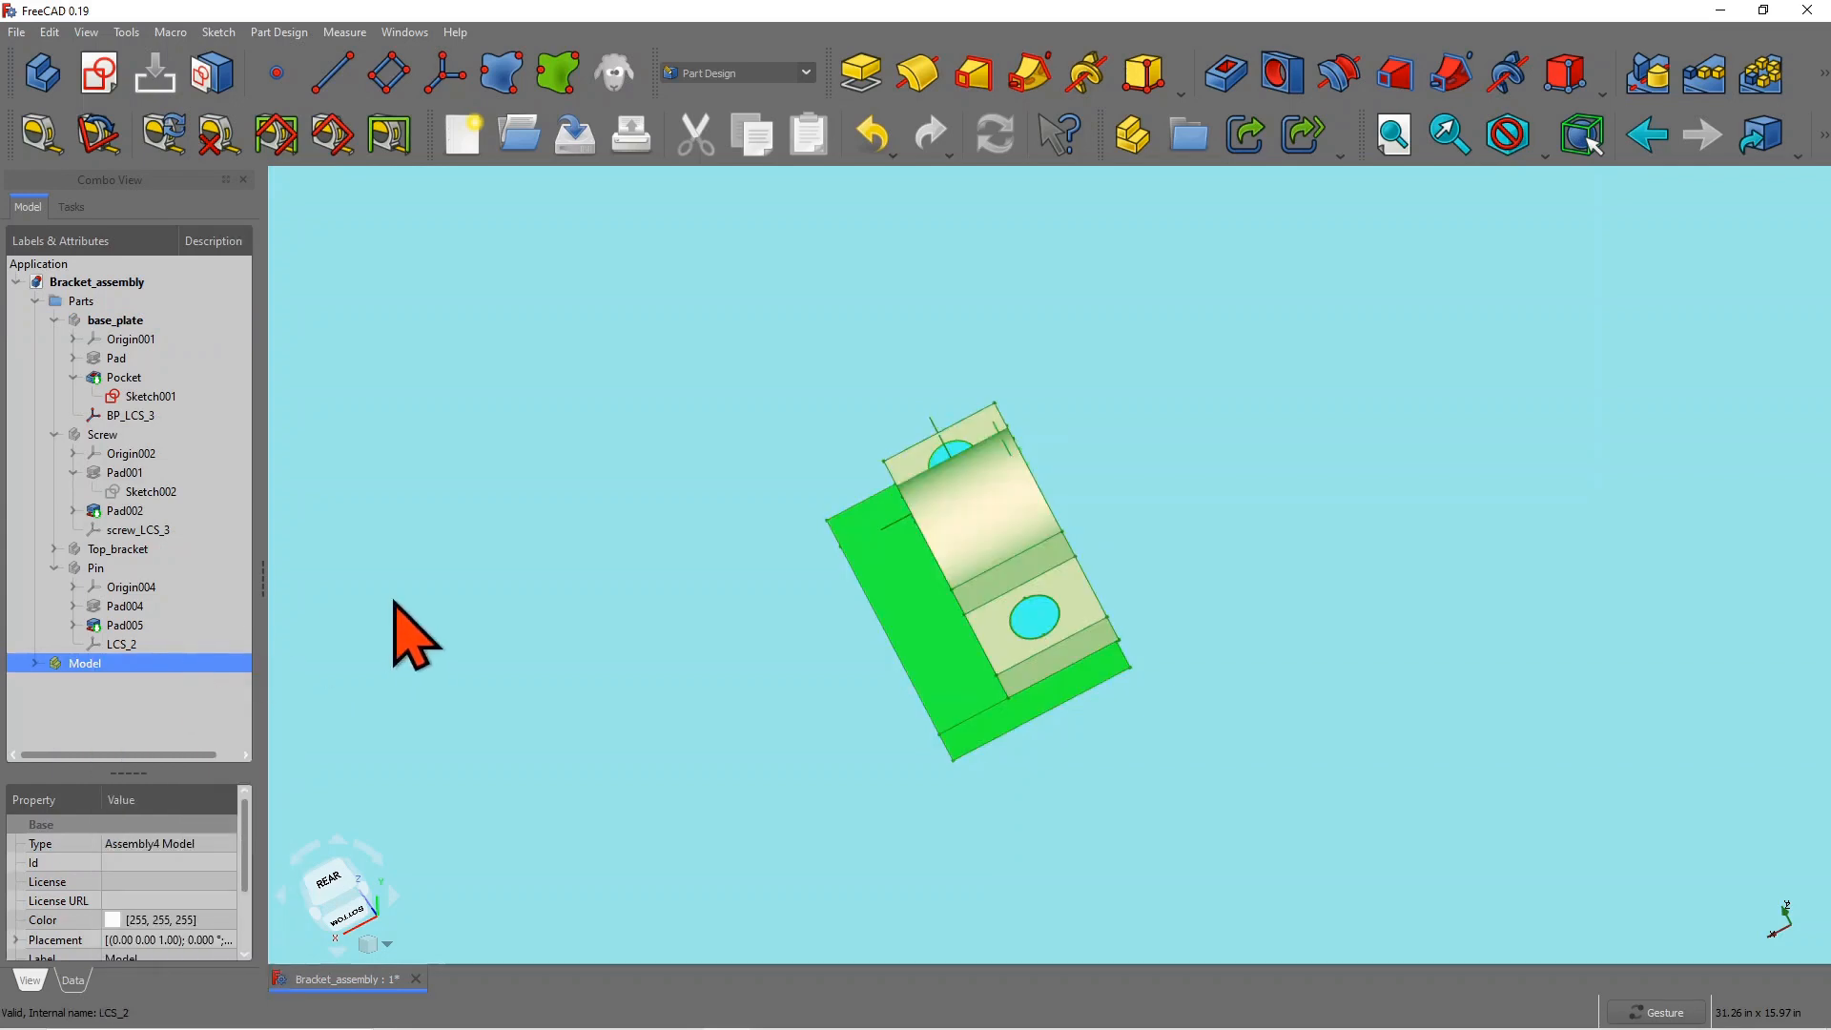
pyautogui.click(35, 663)
pyautogui.click(432, 558)
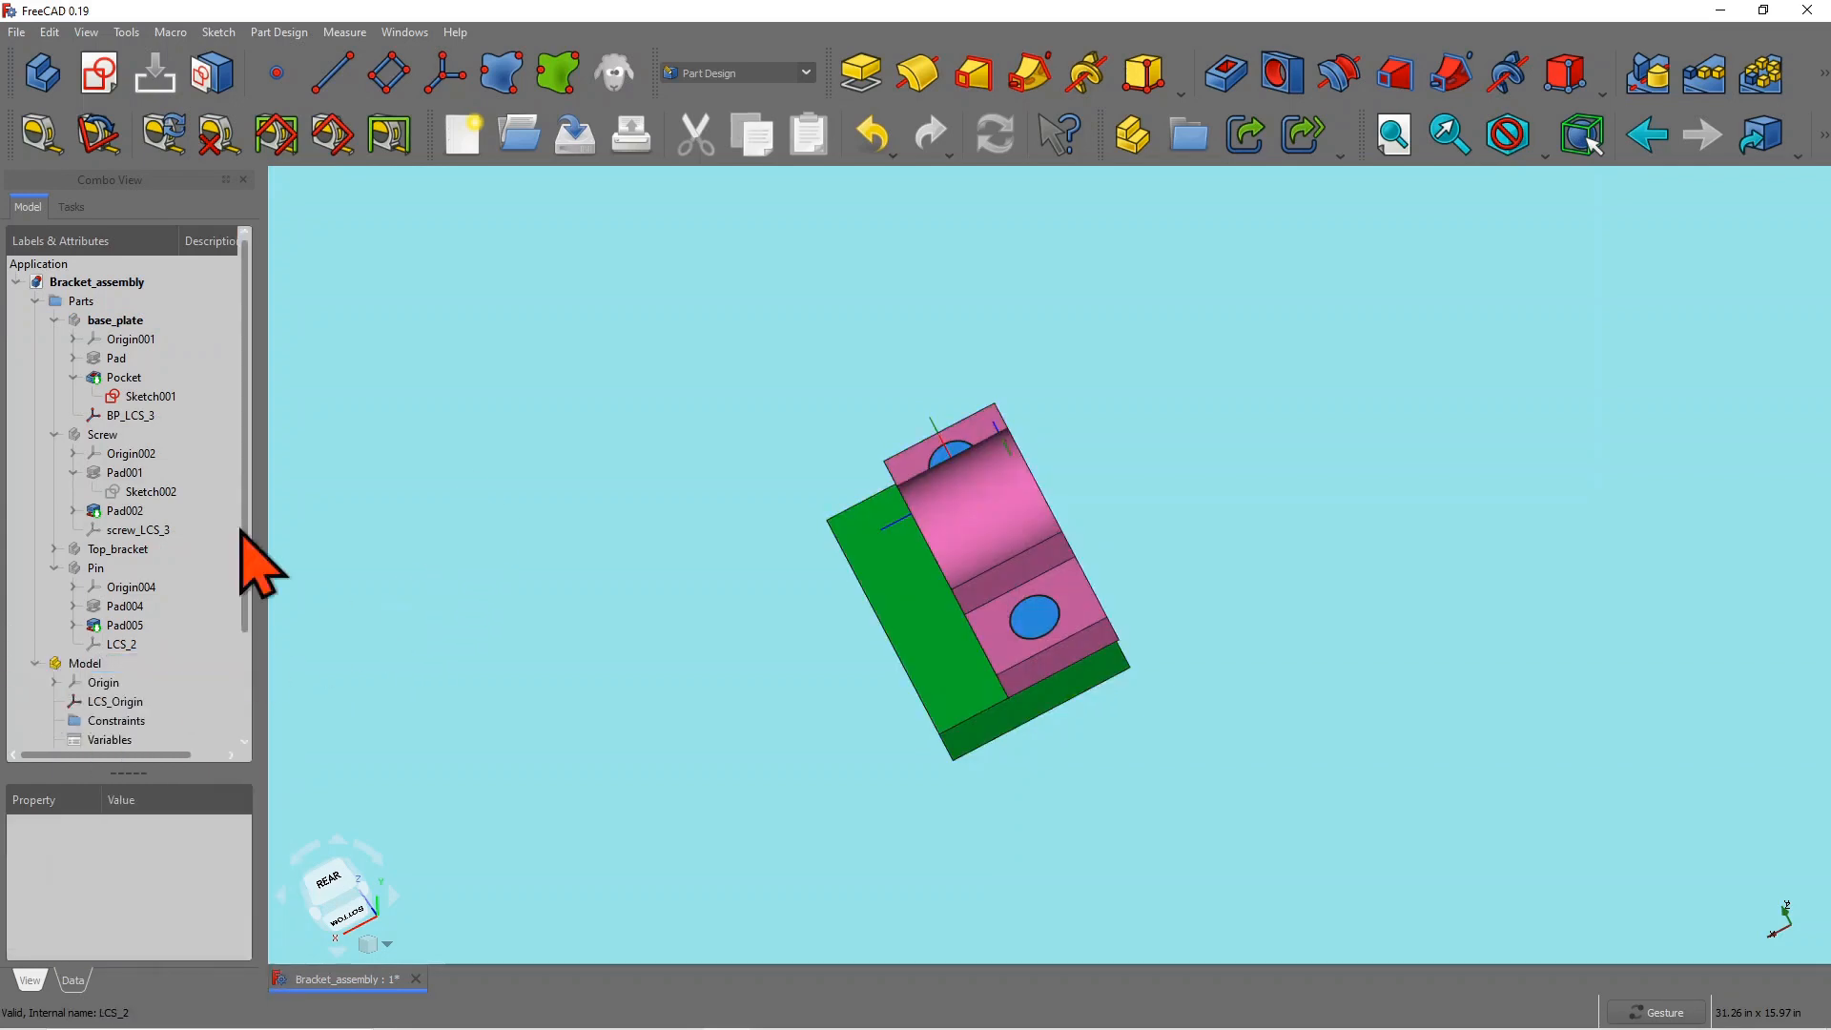
# Step: Make the Model assembly the active part and inspect its linked parts in the model tree and the 3D view
pyautogui.click(94, 669)
pyautogui.rightClick(93, 669)
pyautogui.click(200, 682)
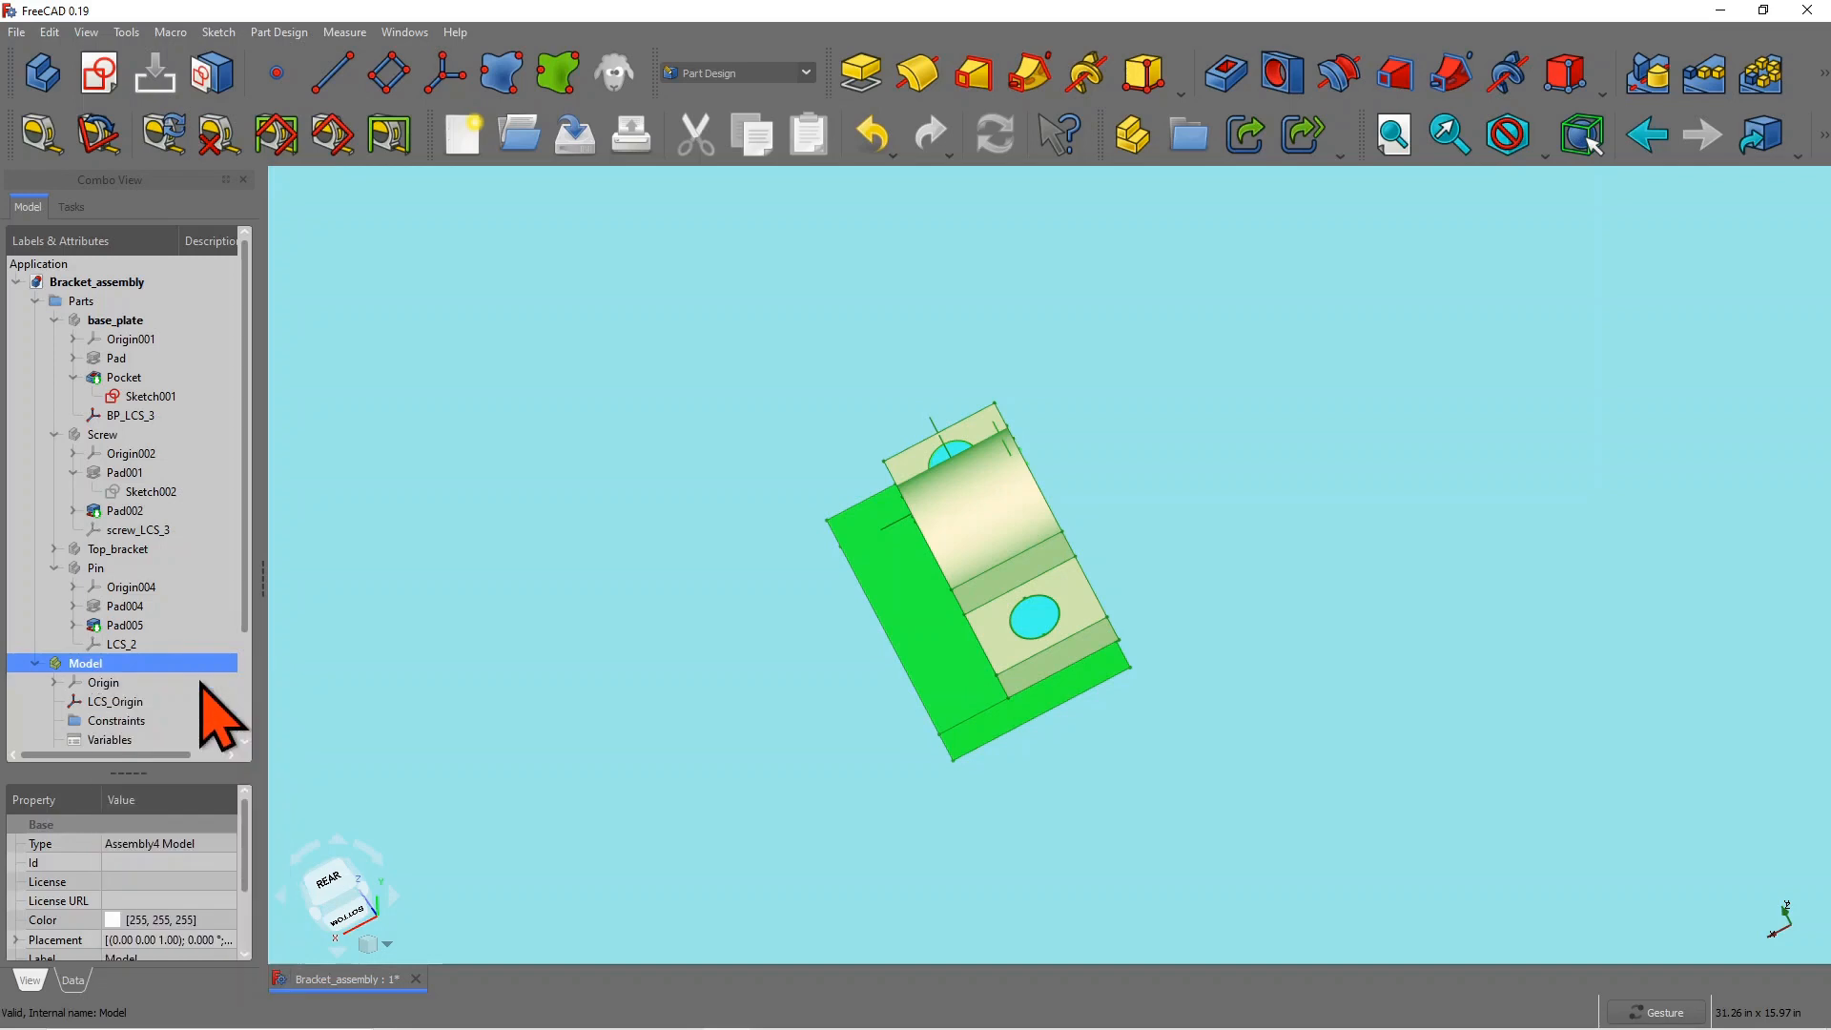
pyautogui.moveTo(244, 615); pyautogui.dragTo(244, 748)
pyautogui.moveTo(604, 556); pyautogui.dragTo(604, 521)
pyautogui.click(774, 818)
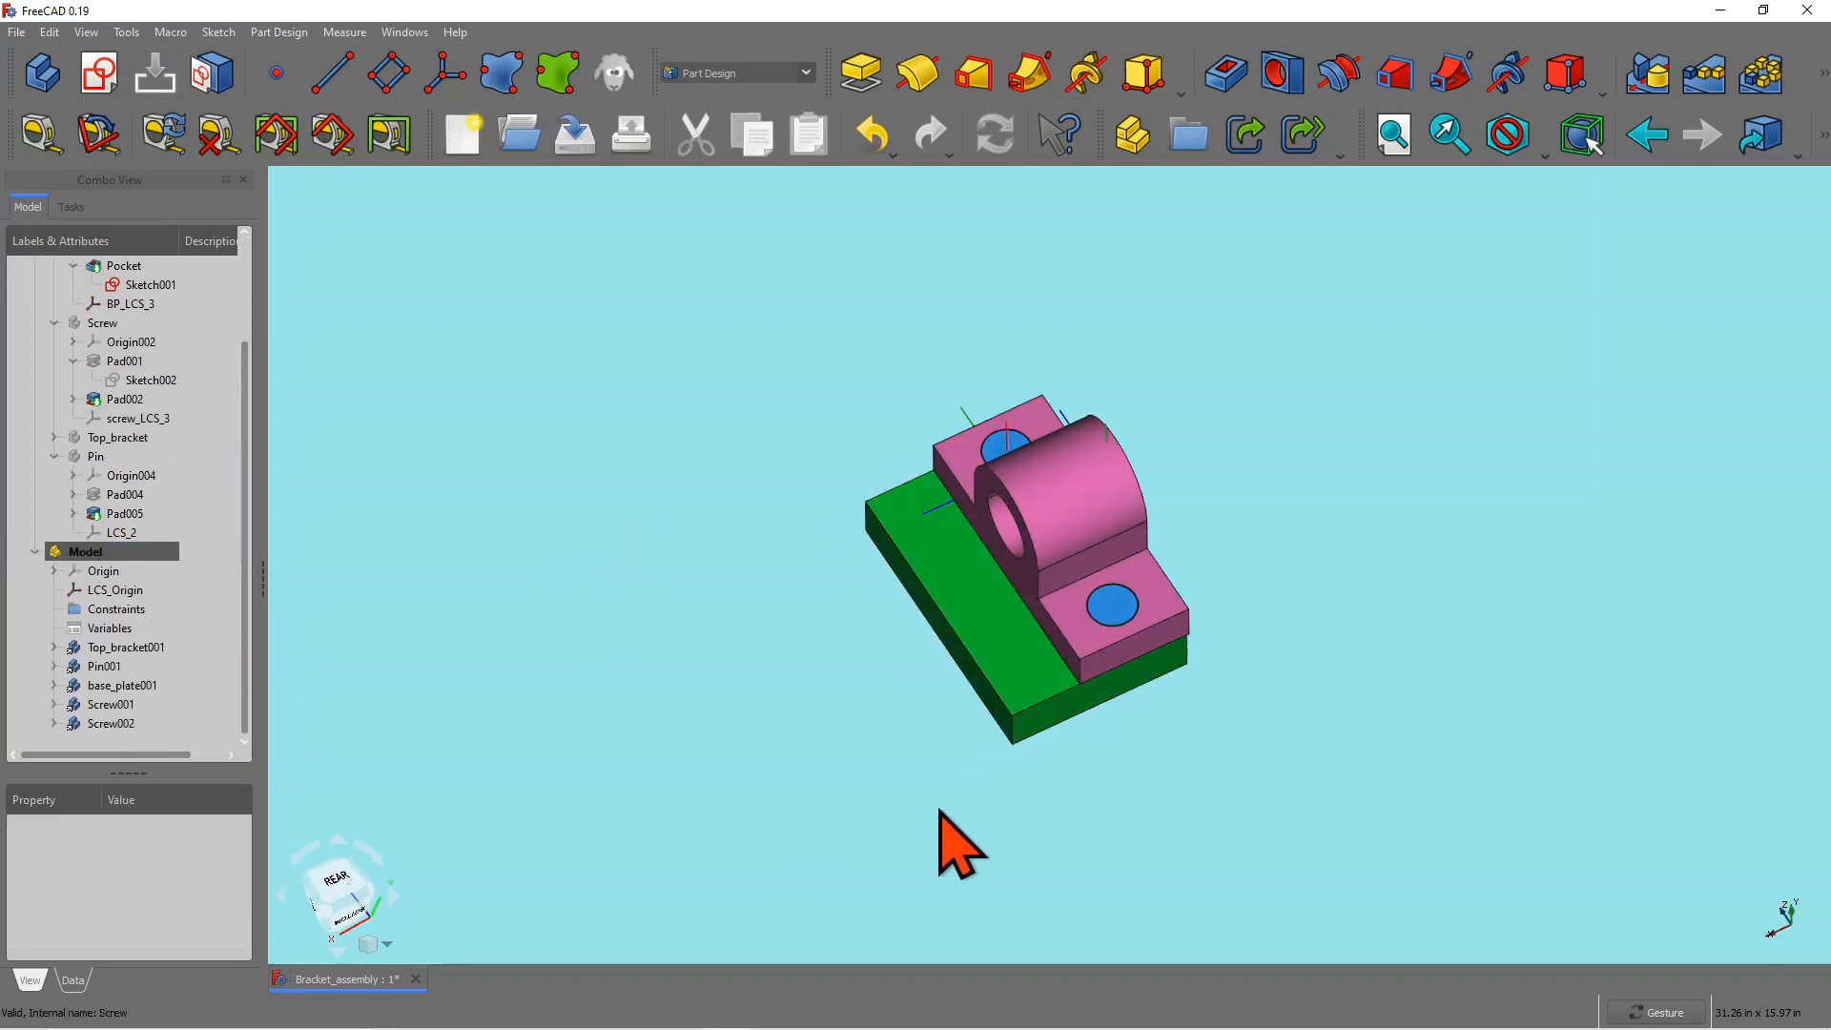
pyautogui.moveTo(721, 862); pyautogui.dragTo(819, 850)
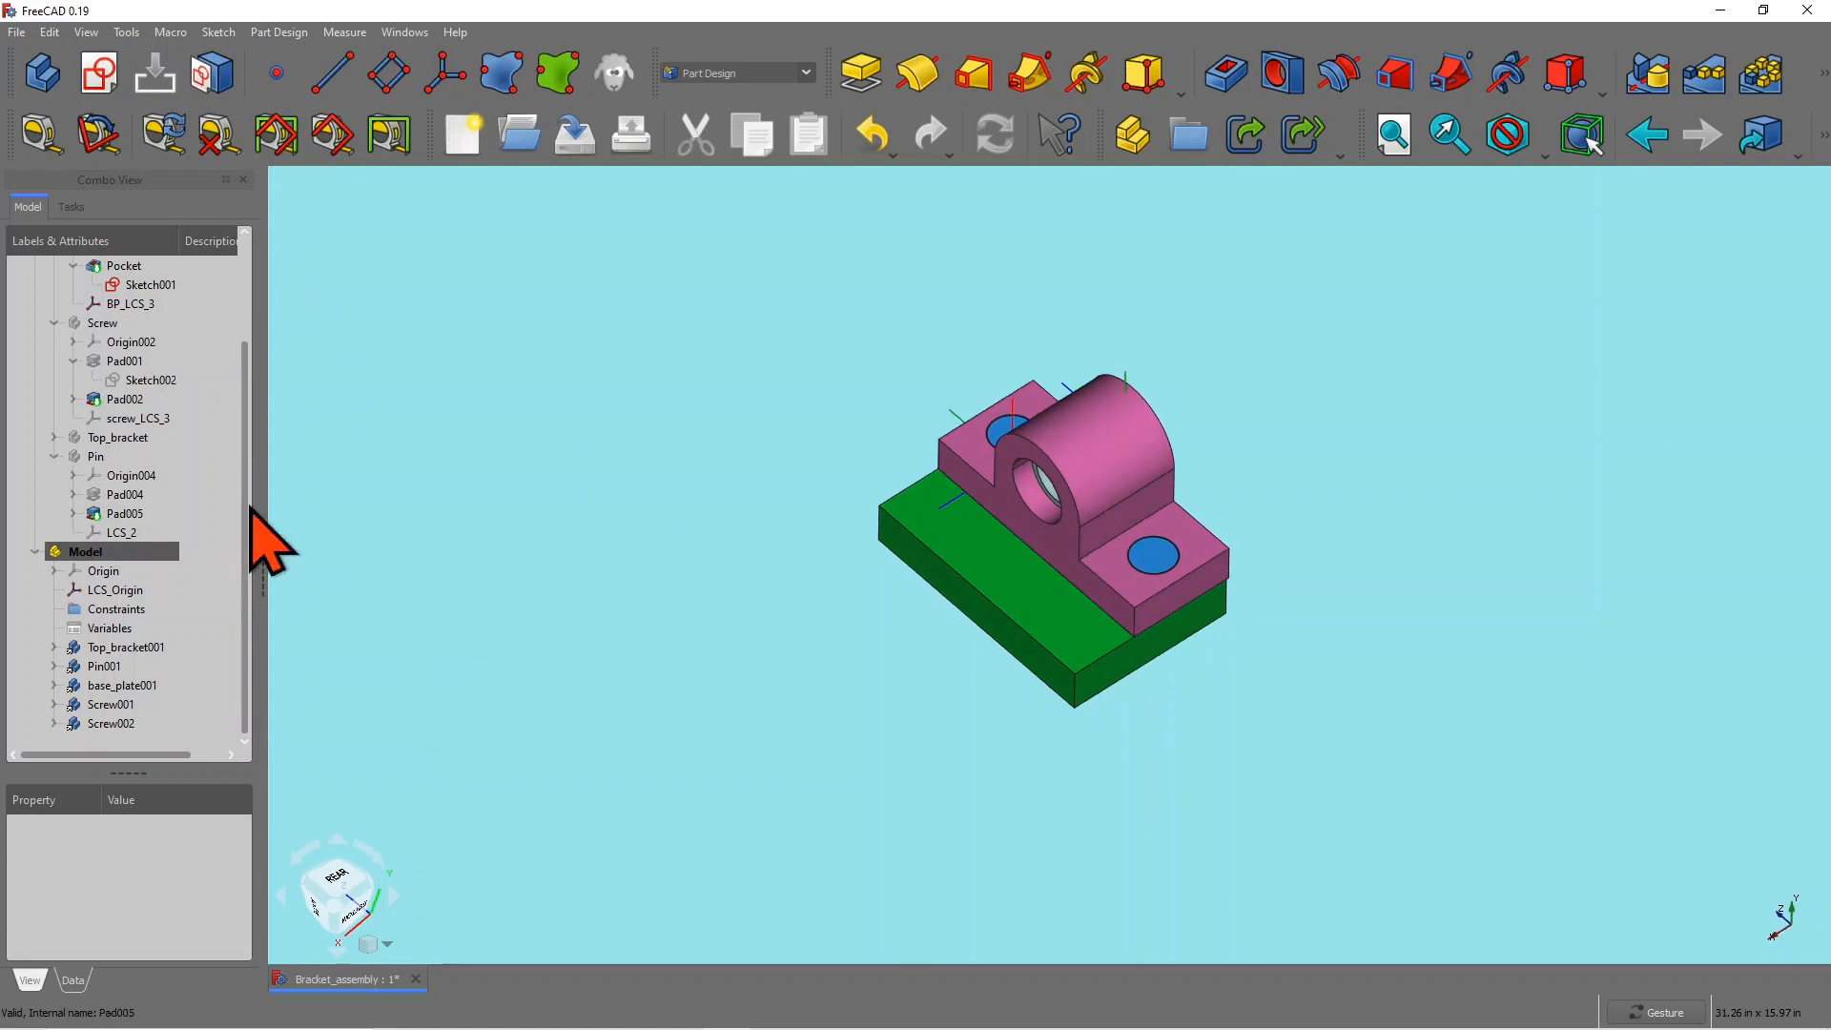
# Step: Sketch a circle on the top face of the base plate while only the Model assembly is active
pyautogui.click(1017, 612)
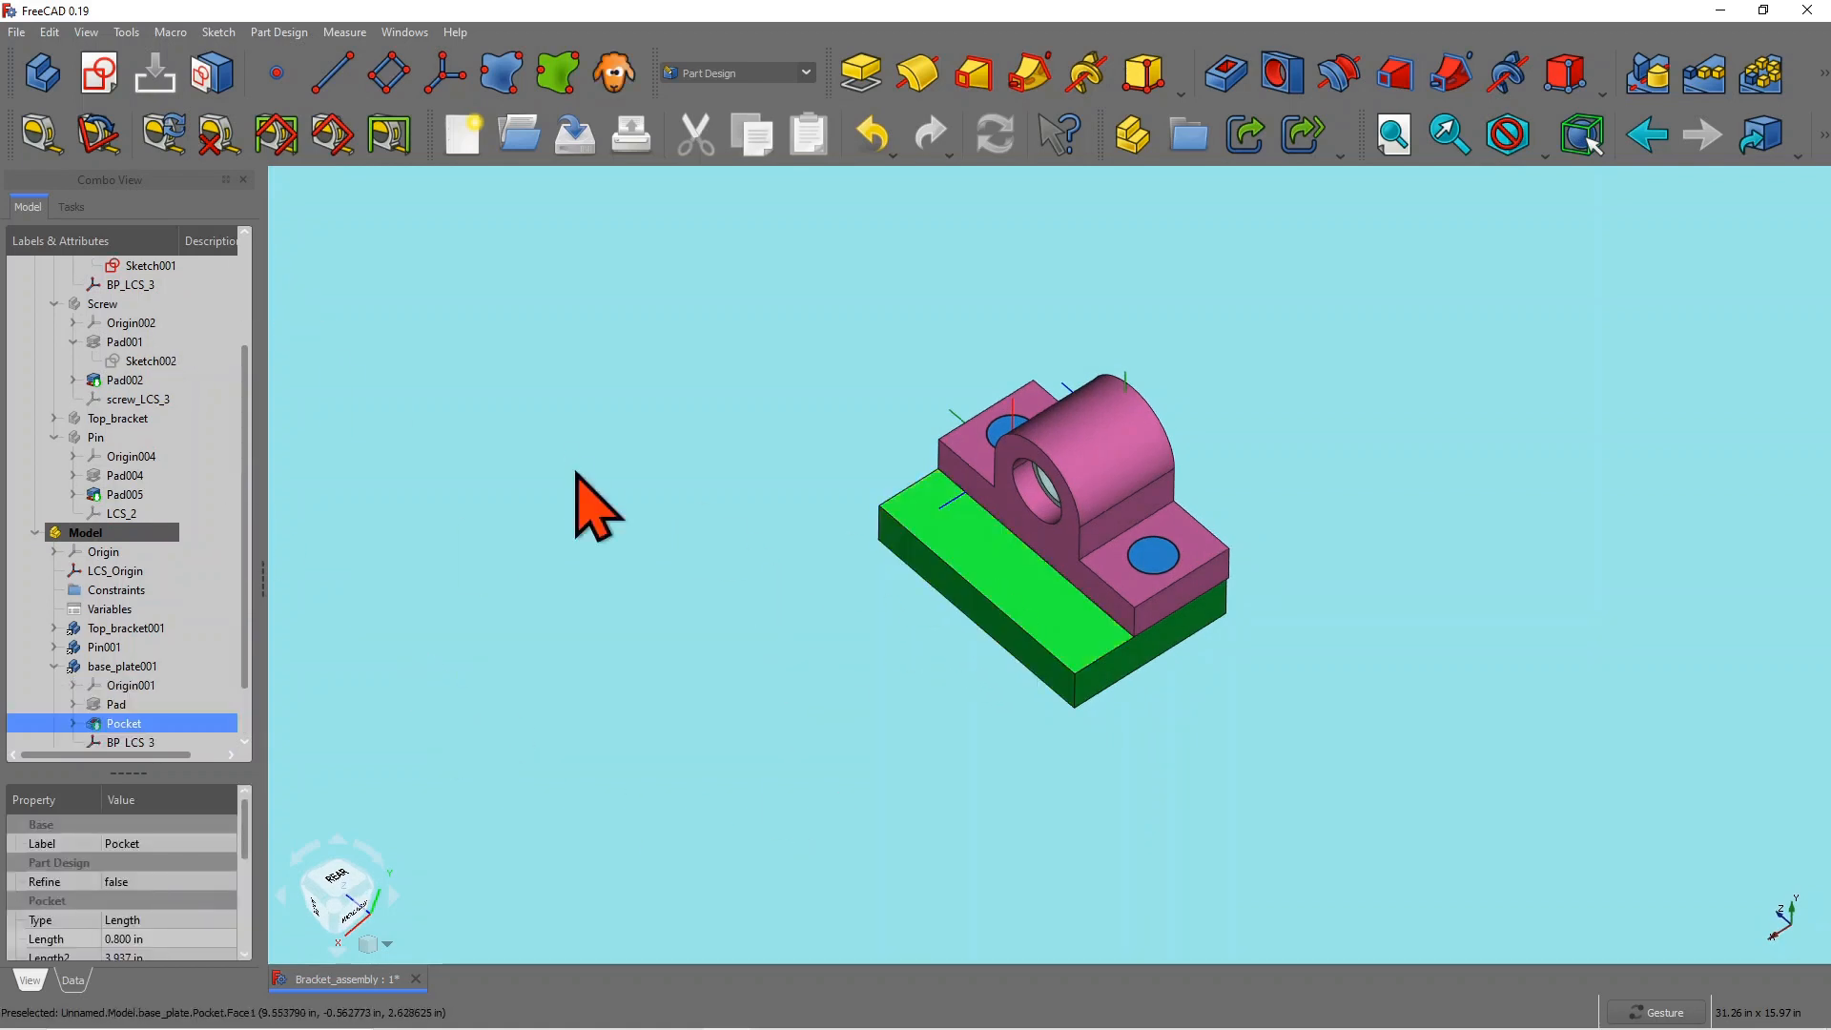
pyautogui.click(99, 74)
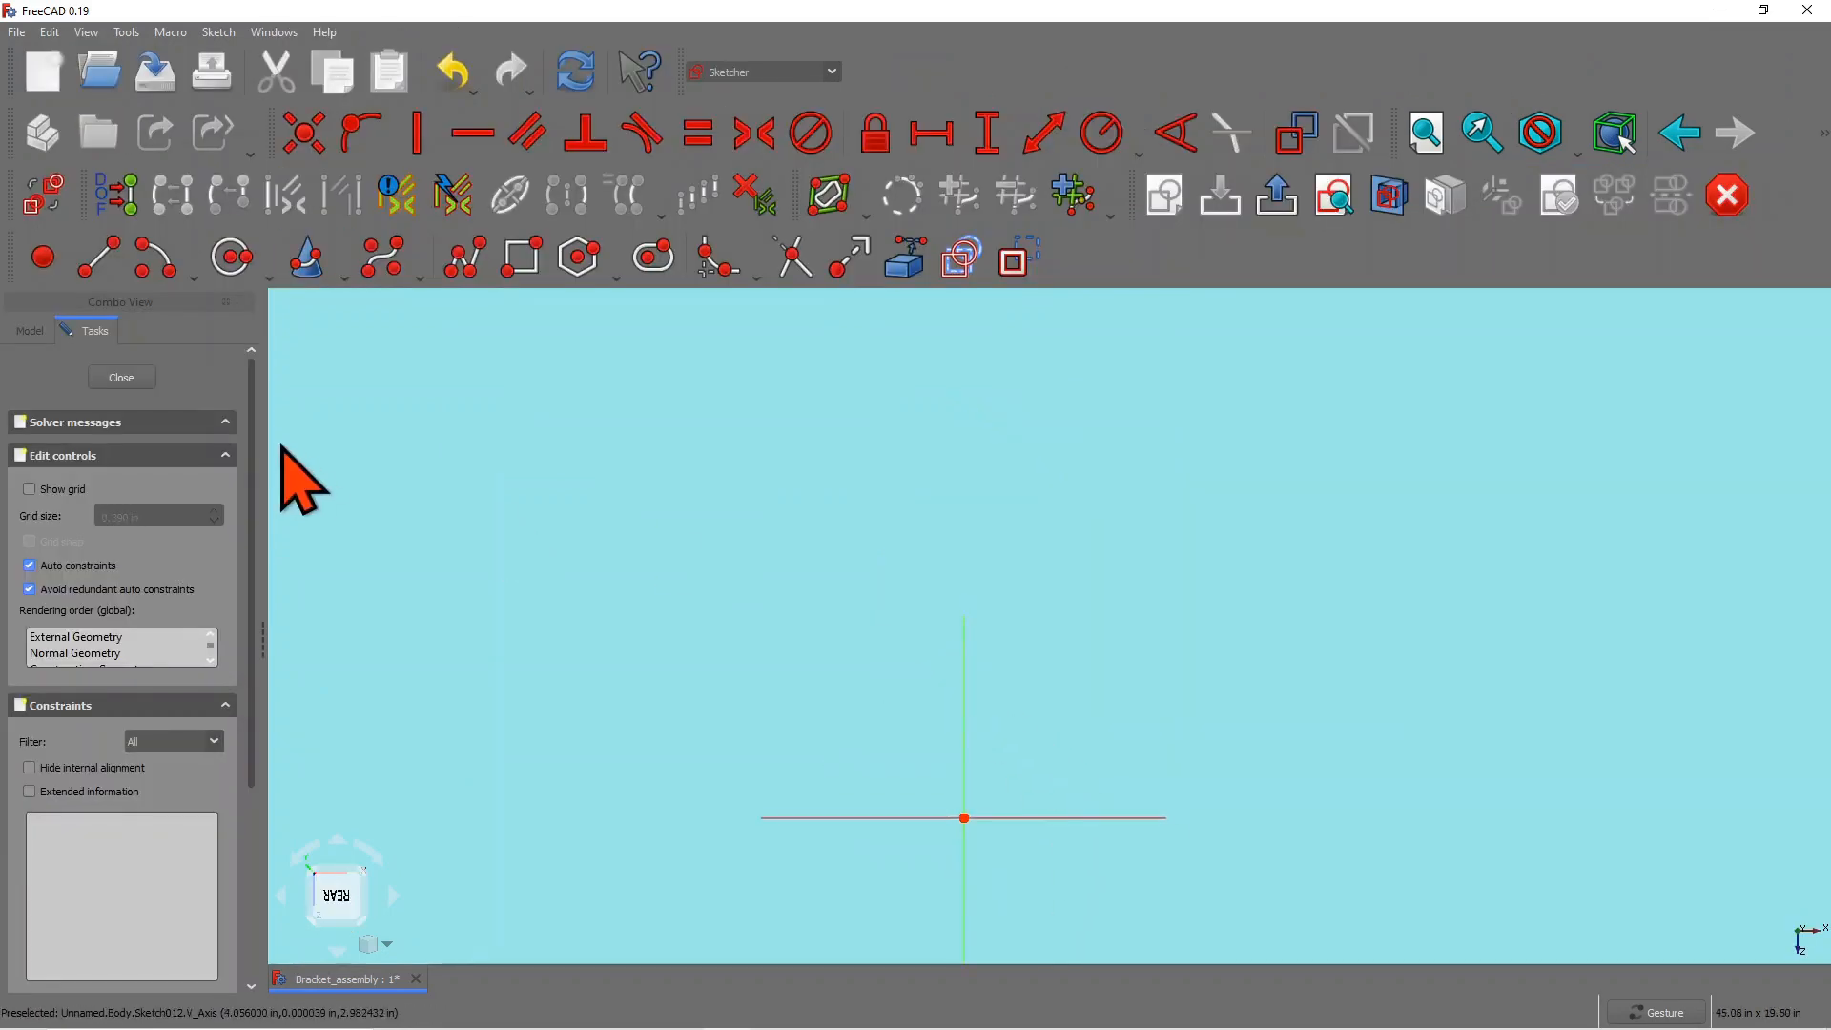
pyautogui.click(232, 256)
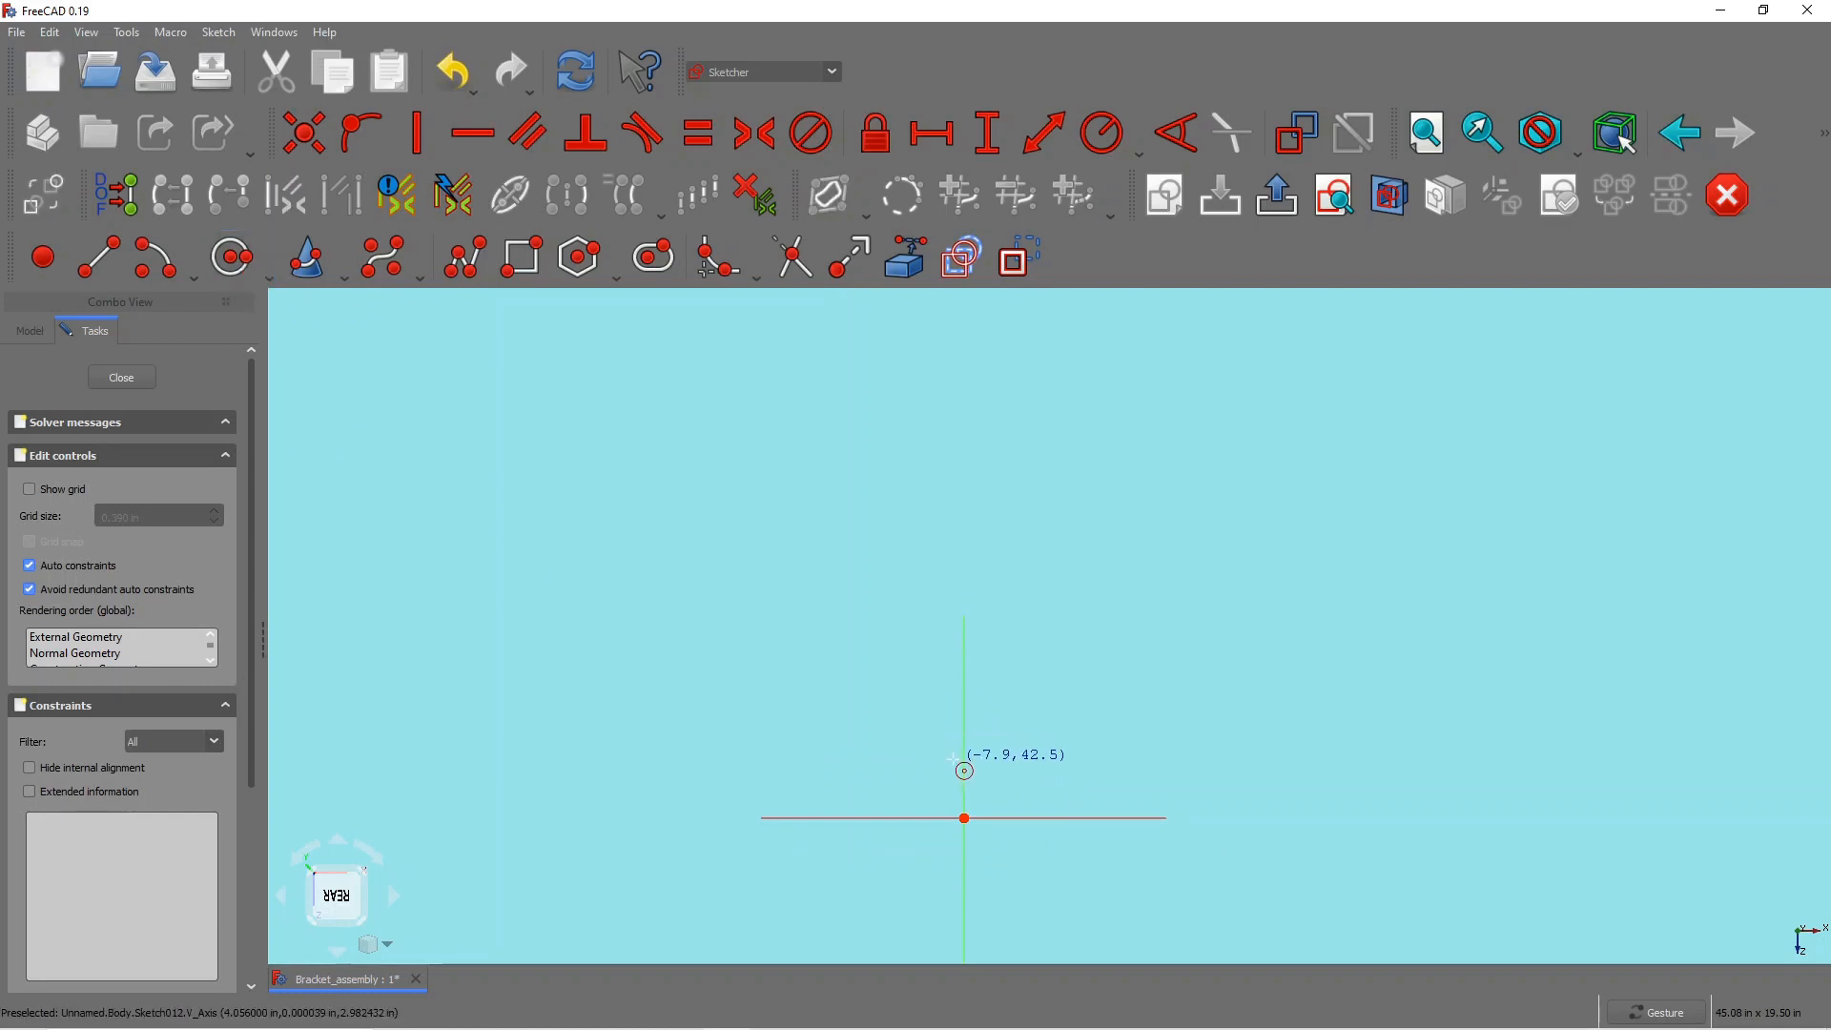
pyautogui.click(979, 769)
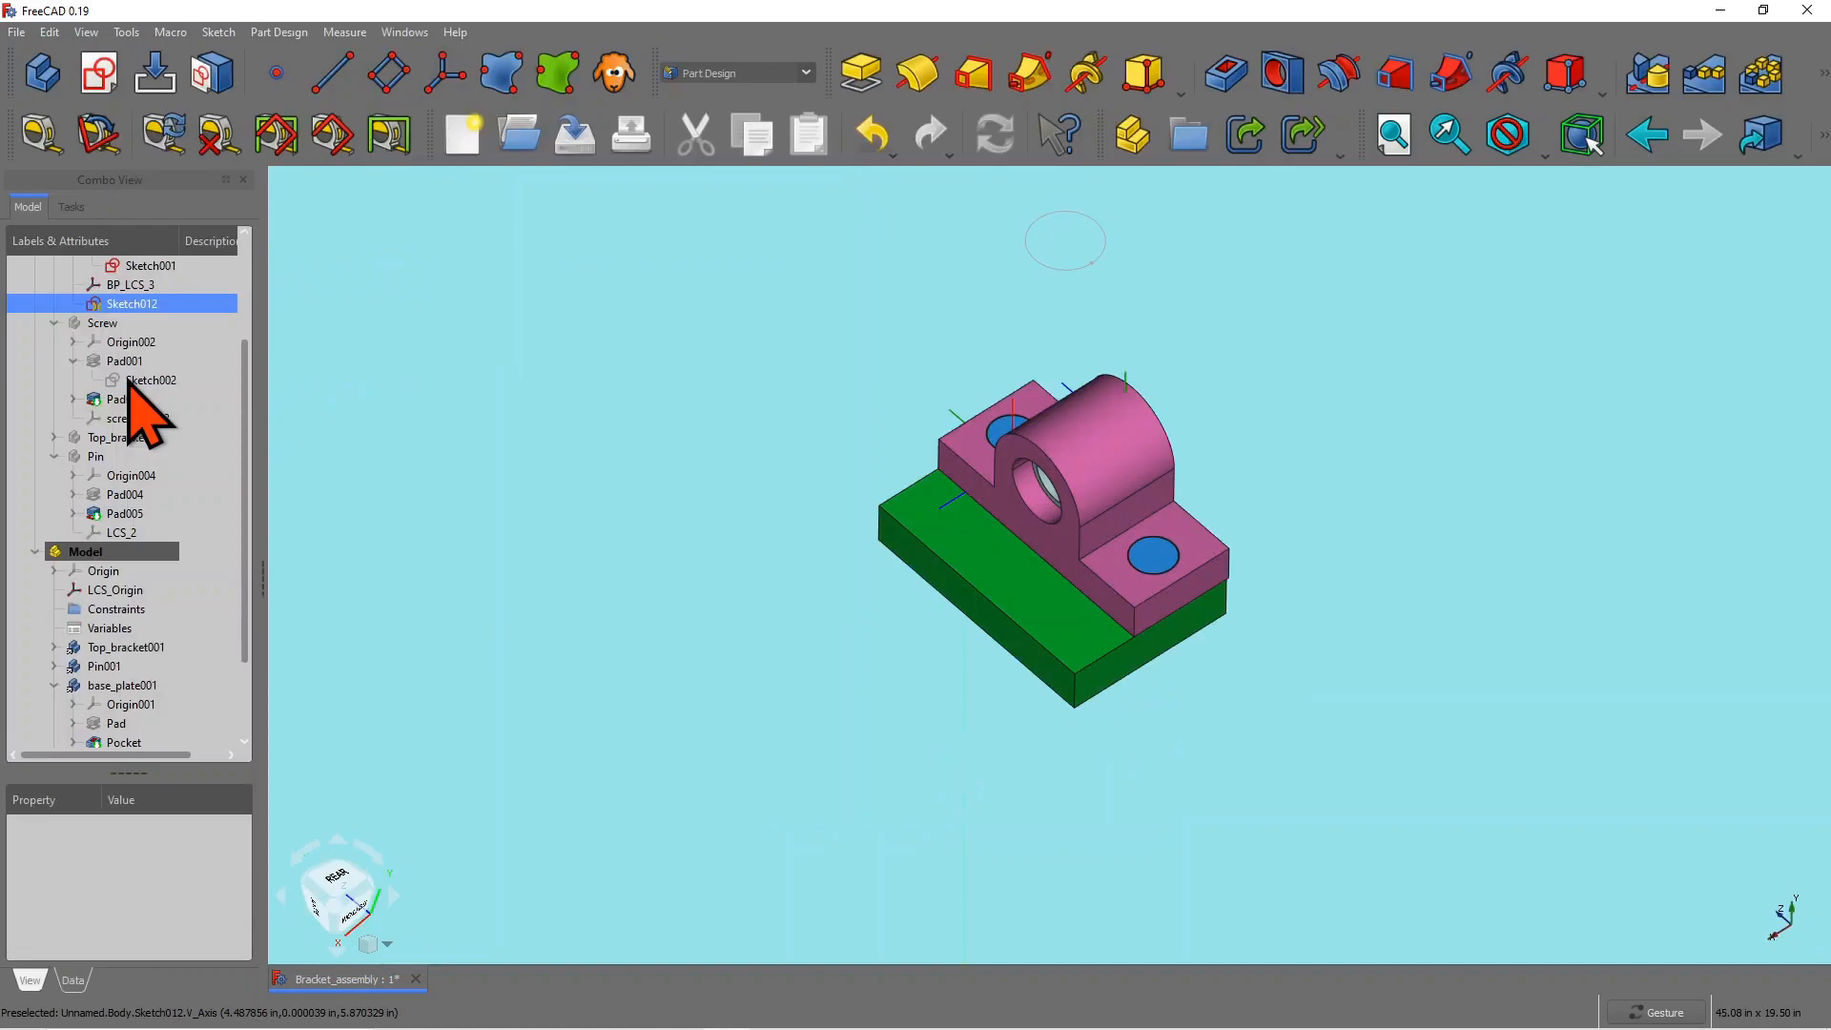
# Step: Delete the new circle sketch from the original base_plate body
pyautogui.moveTo(894, 675); pyautogui.dragTo(904, 670)
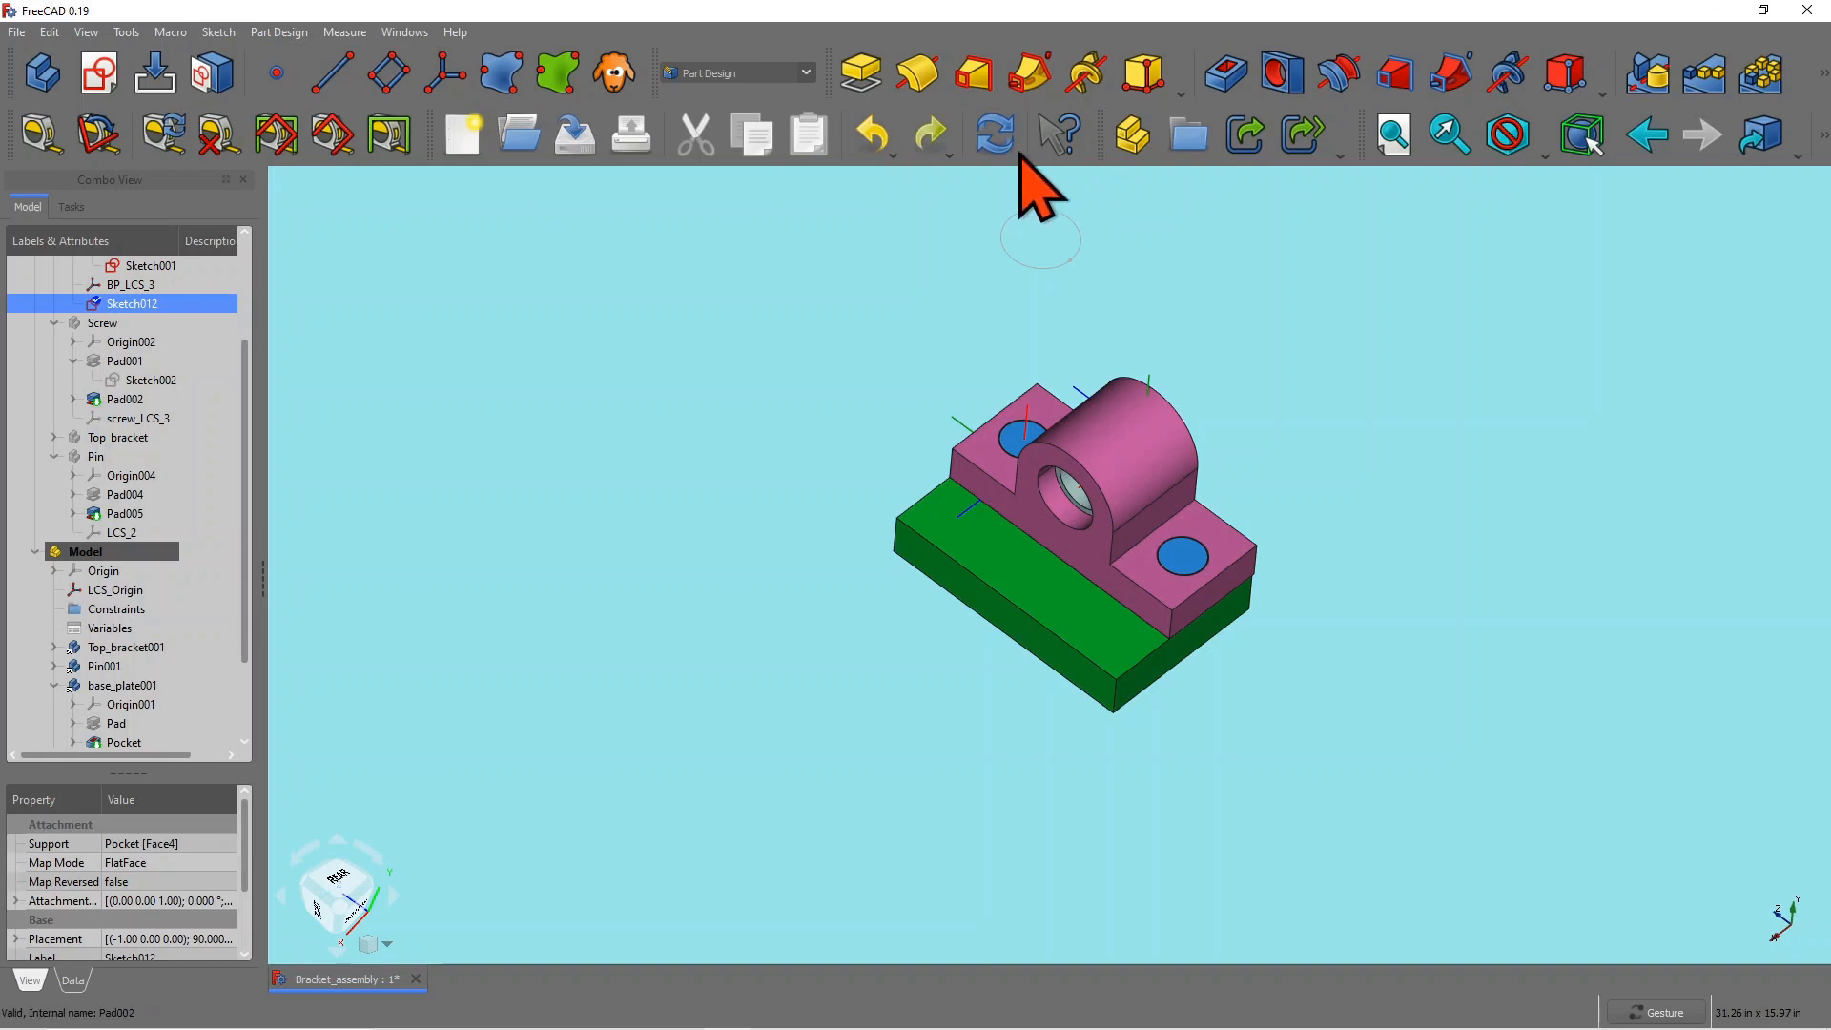
pyautogui.rightClick(127, 306)
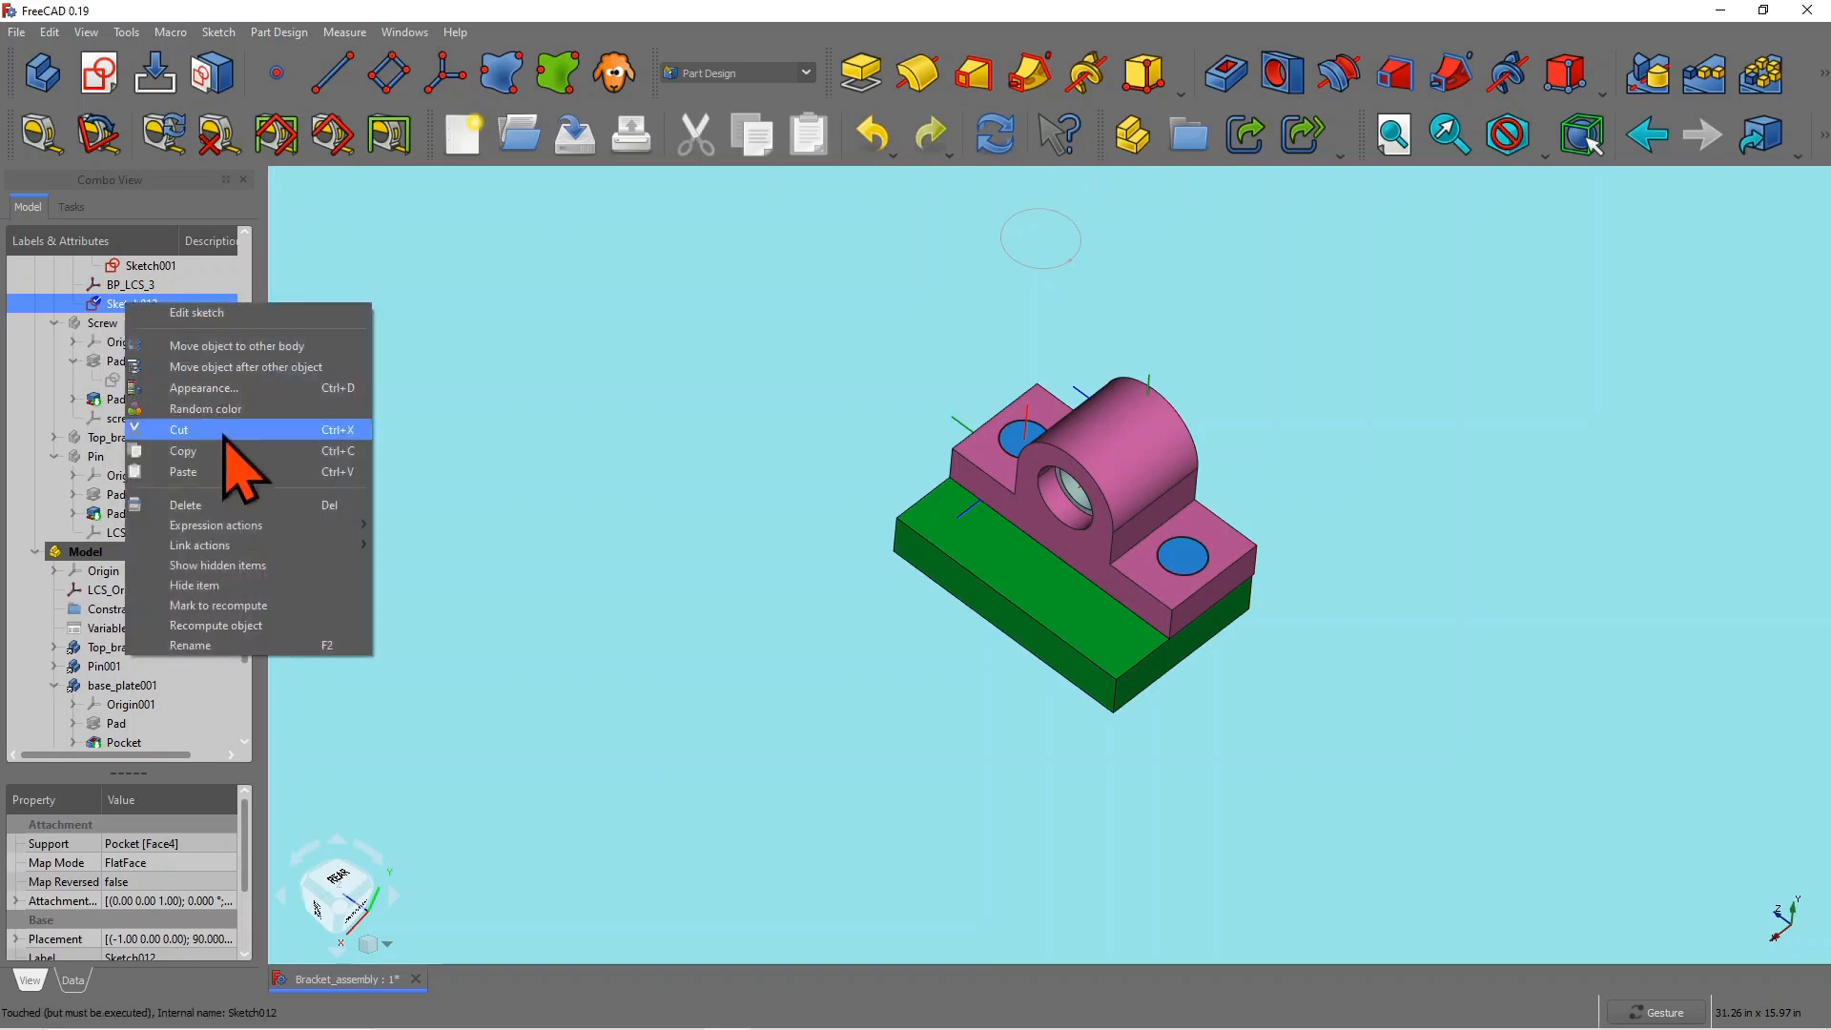
pyautogui.click(190, 504)
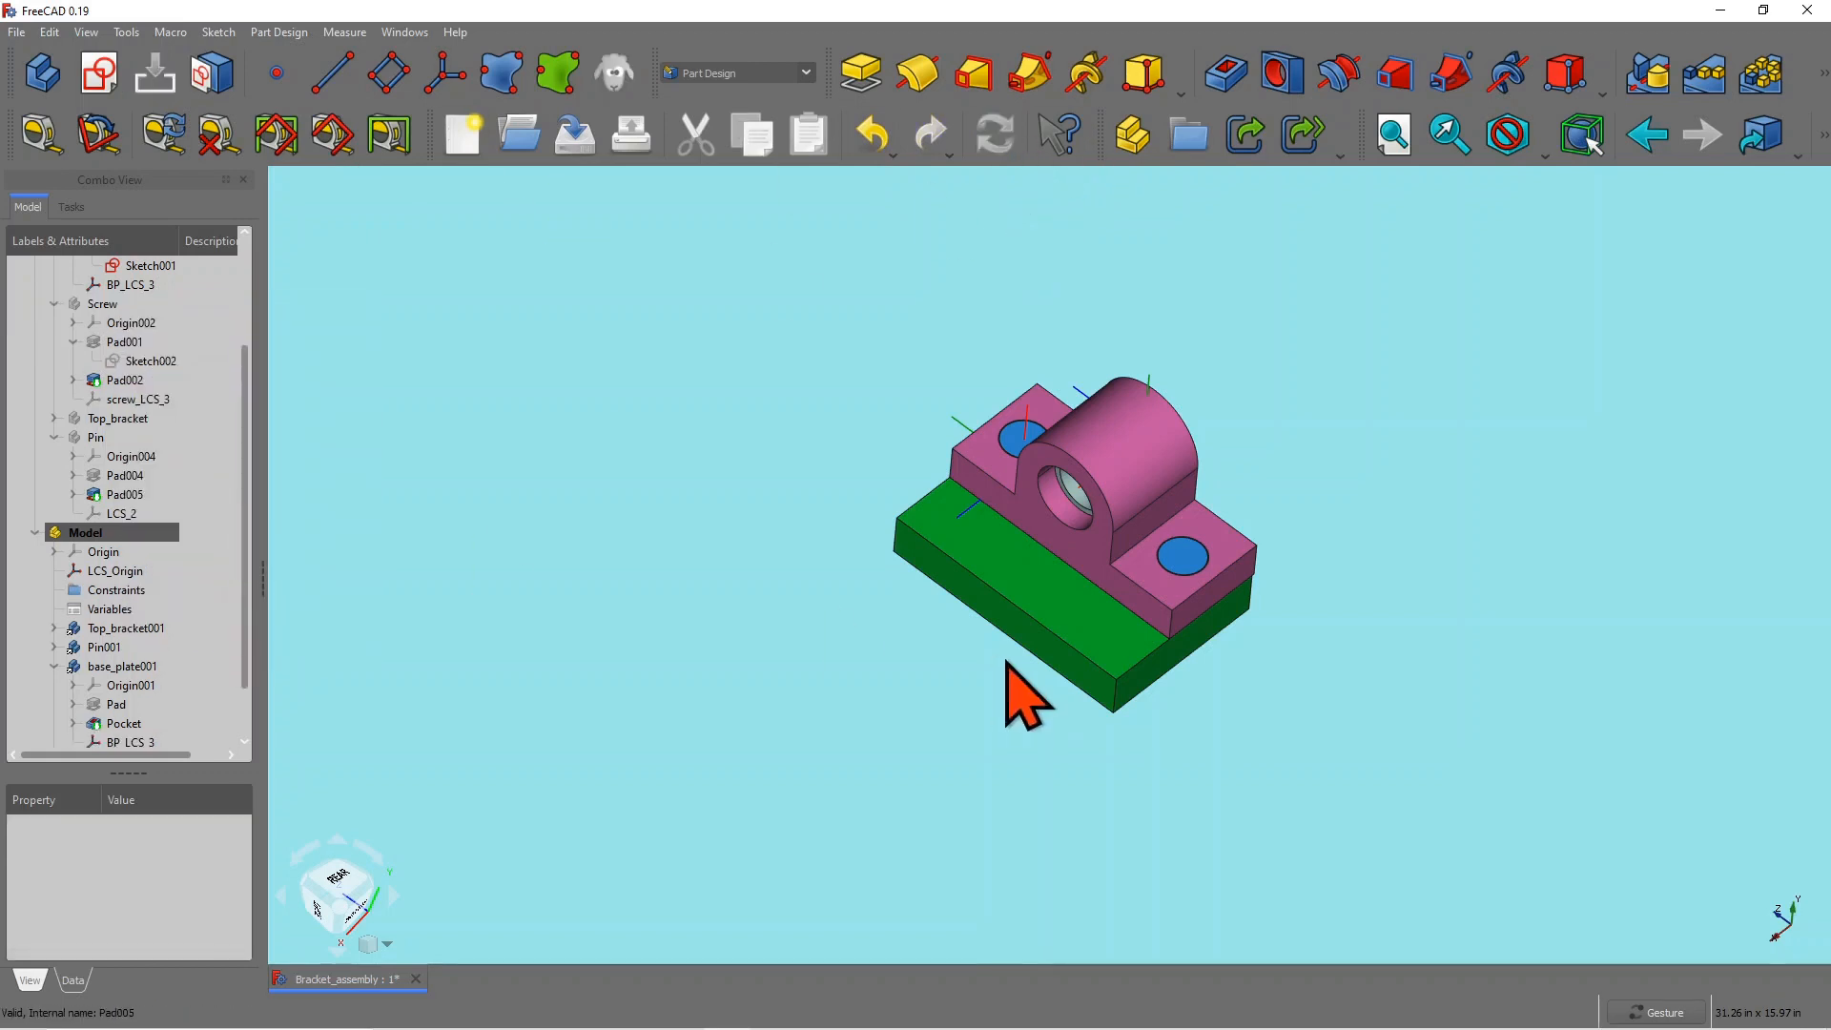
# Step: Make the linked base plate, base_plate001, the active body within the Model assembly
pyautogui.moveTo(1021, 695)
pyautogui.mouseDown()
pyautogui.moveTo(839, 605)
pyautogui.moveTo(861, 487)
pyautogui.moveTo(957, 601)
pyautogui.moveTo(928, 735)
pyautogui.moveTo(916, 706)
pyautogui.moveTo(1002, 703)
pyautogui.mouseUp()
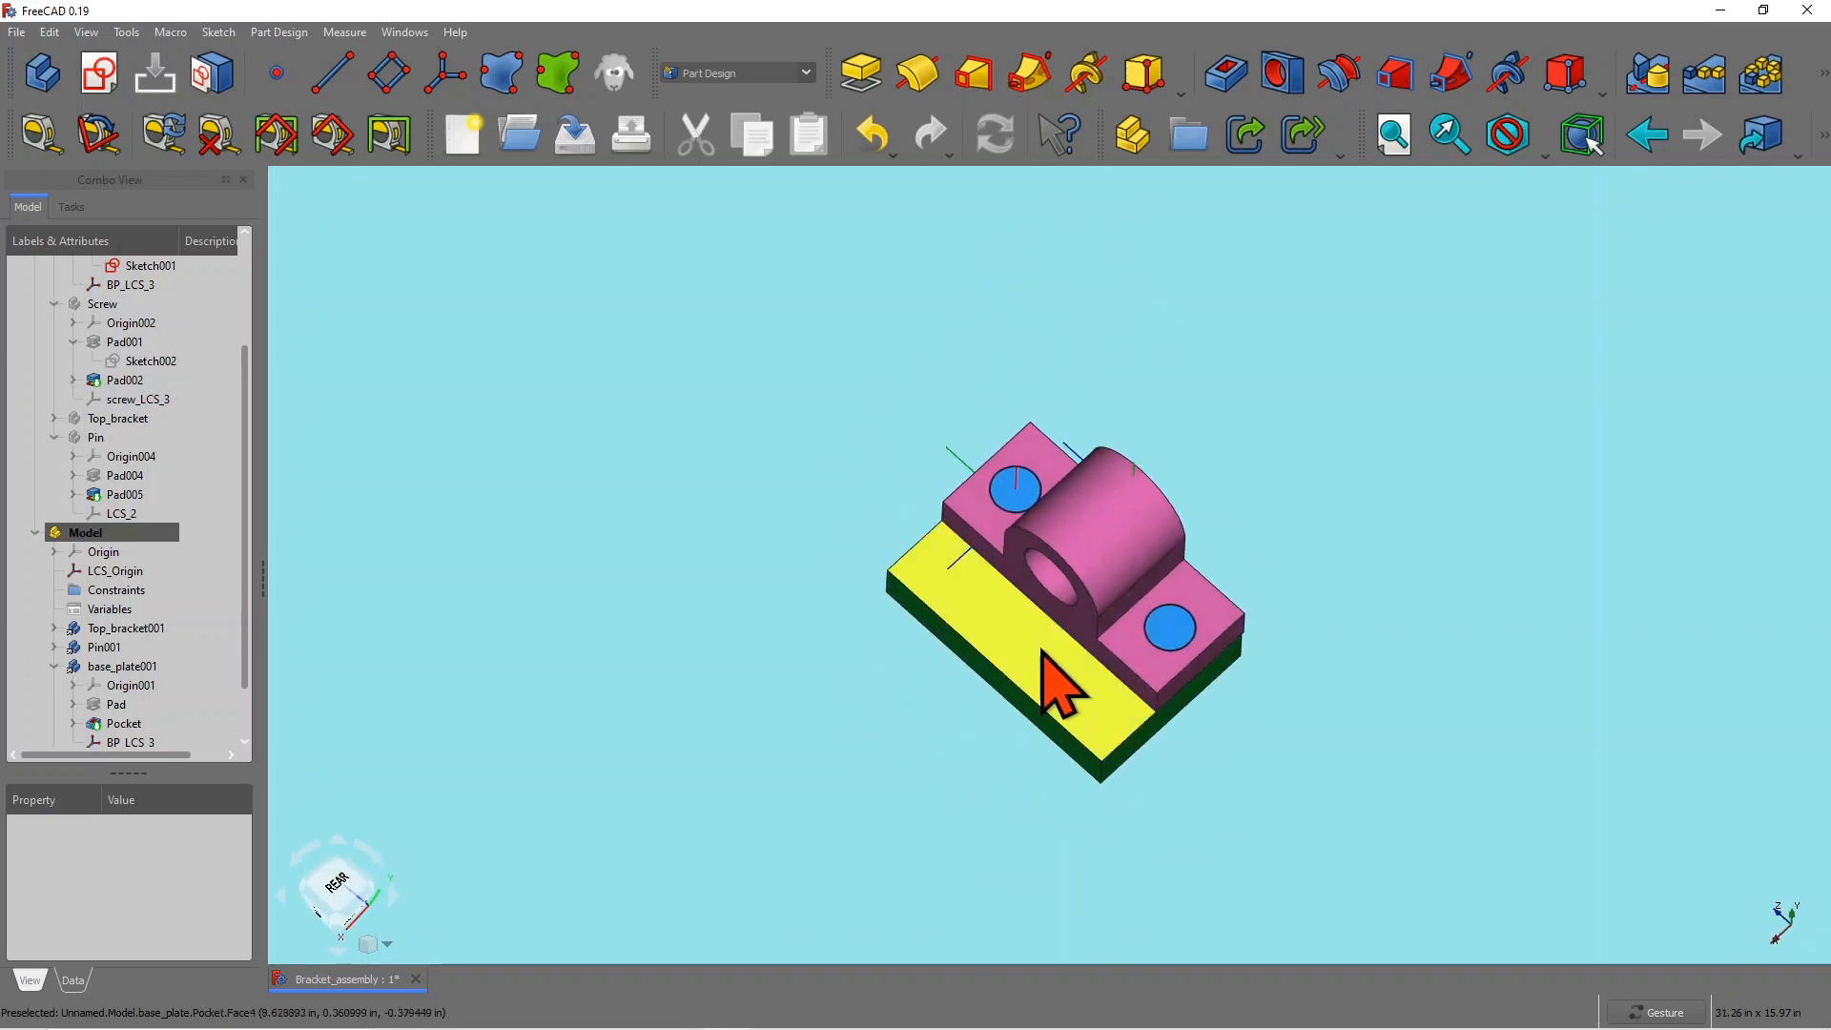
pyautogui.click(1055, 683)
pyautogui.moveTo(1046, 645)
pyautogui.mouseDown()
pyautogui.moveTo(1002, 728)
pyautogui.moveTo(1022, 642)
pyautogui.mouseUp()
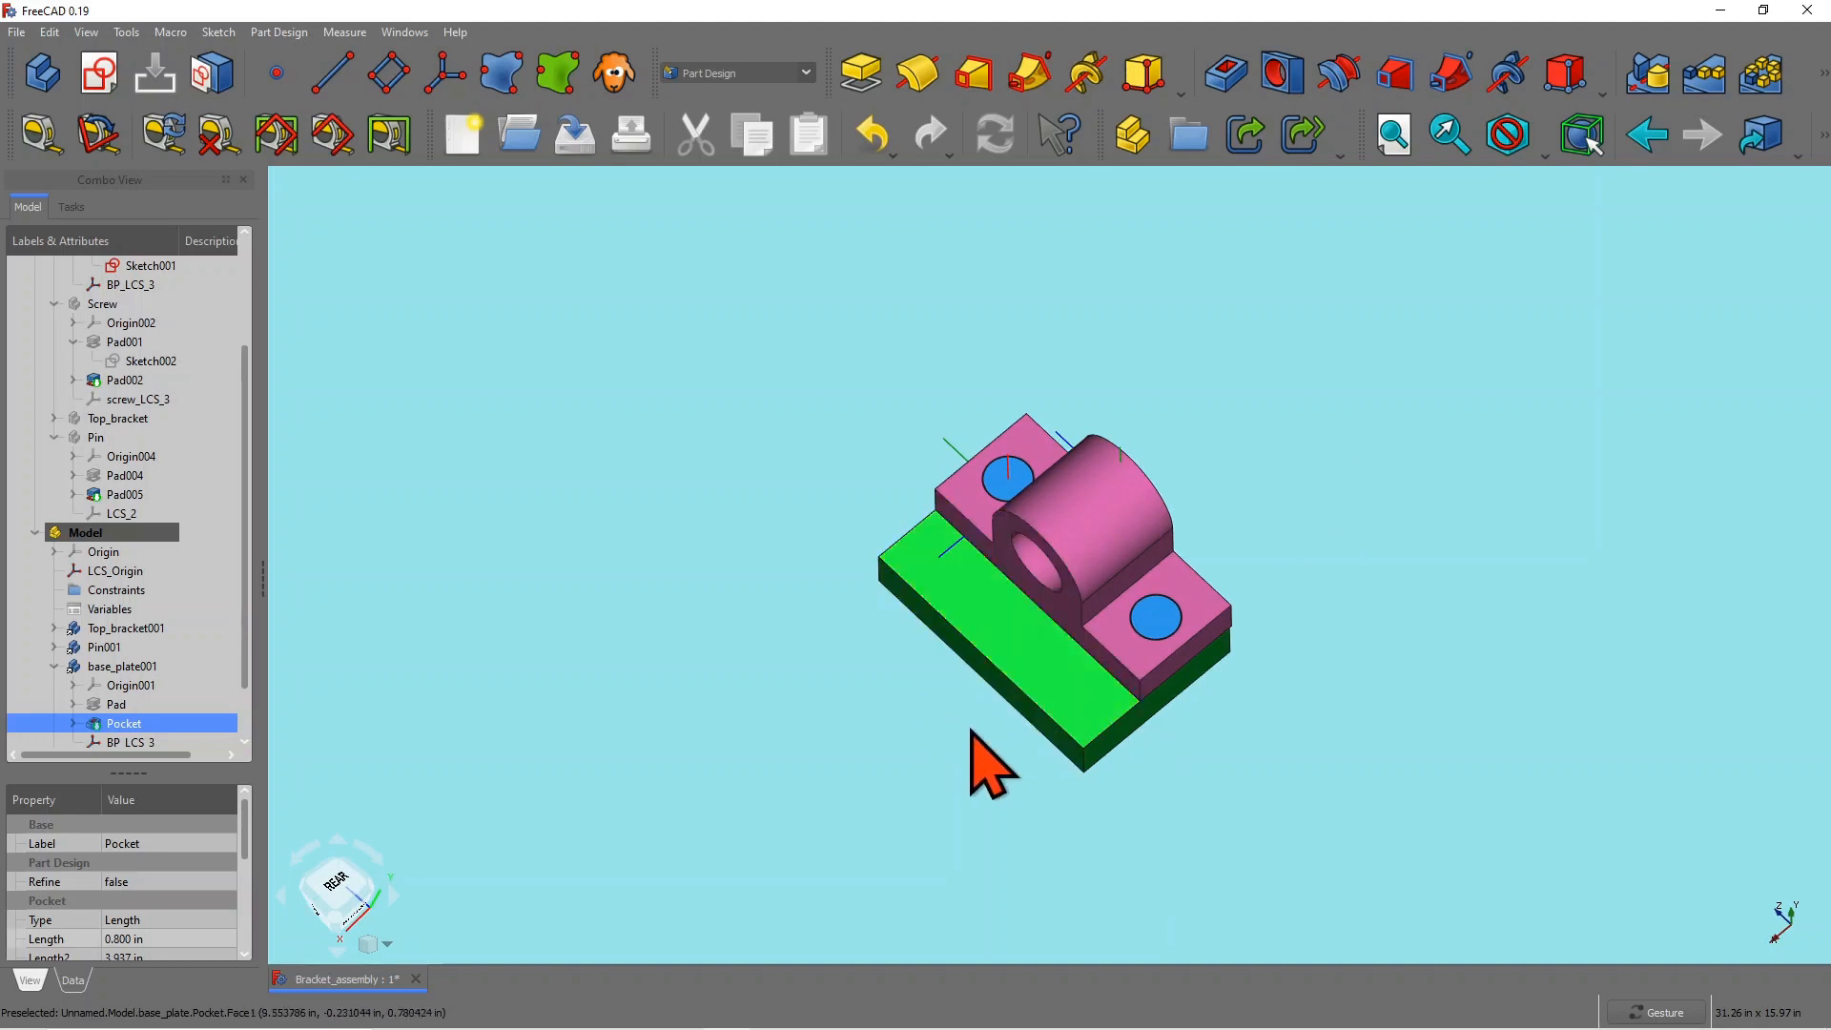
pyautogui.moveTo(981, 760); pyautogui.dragTo(948, 728)
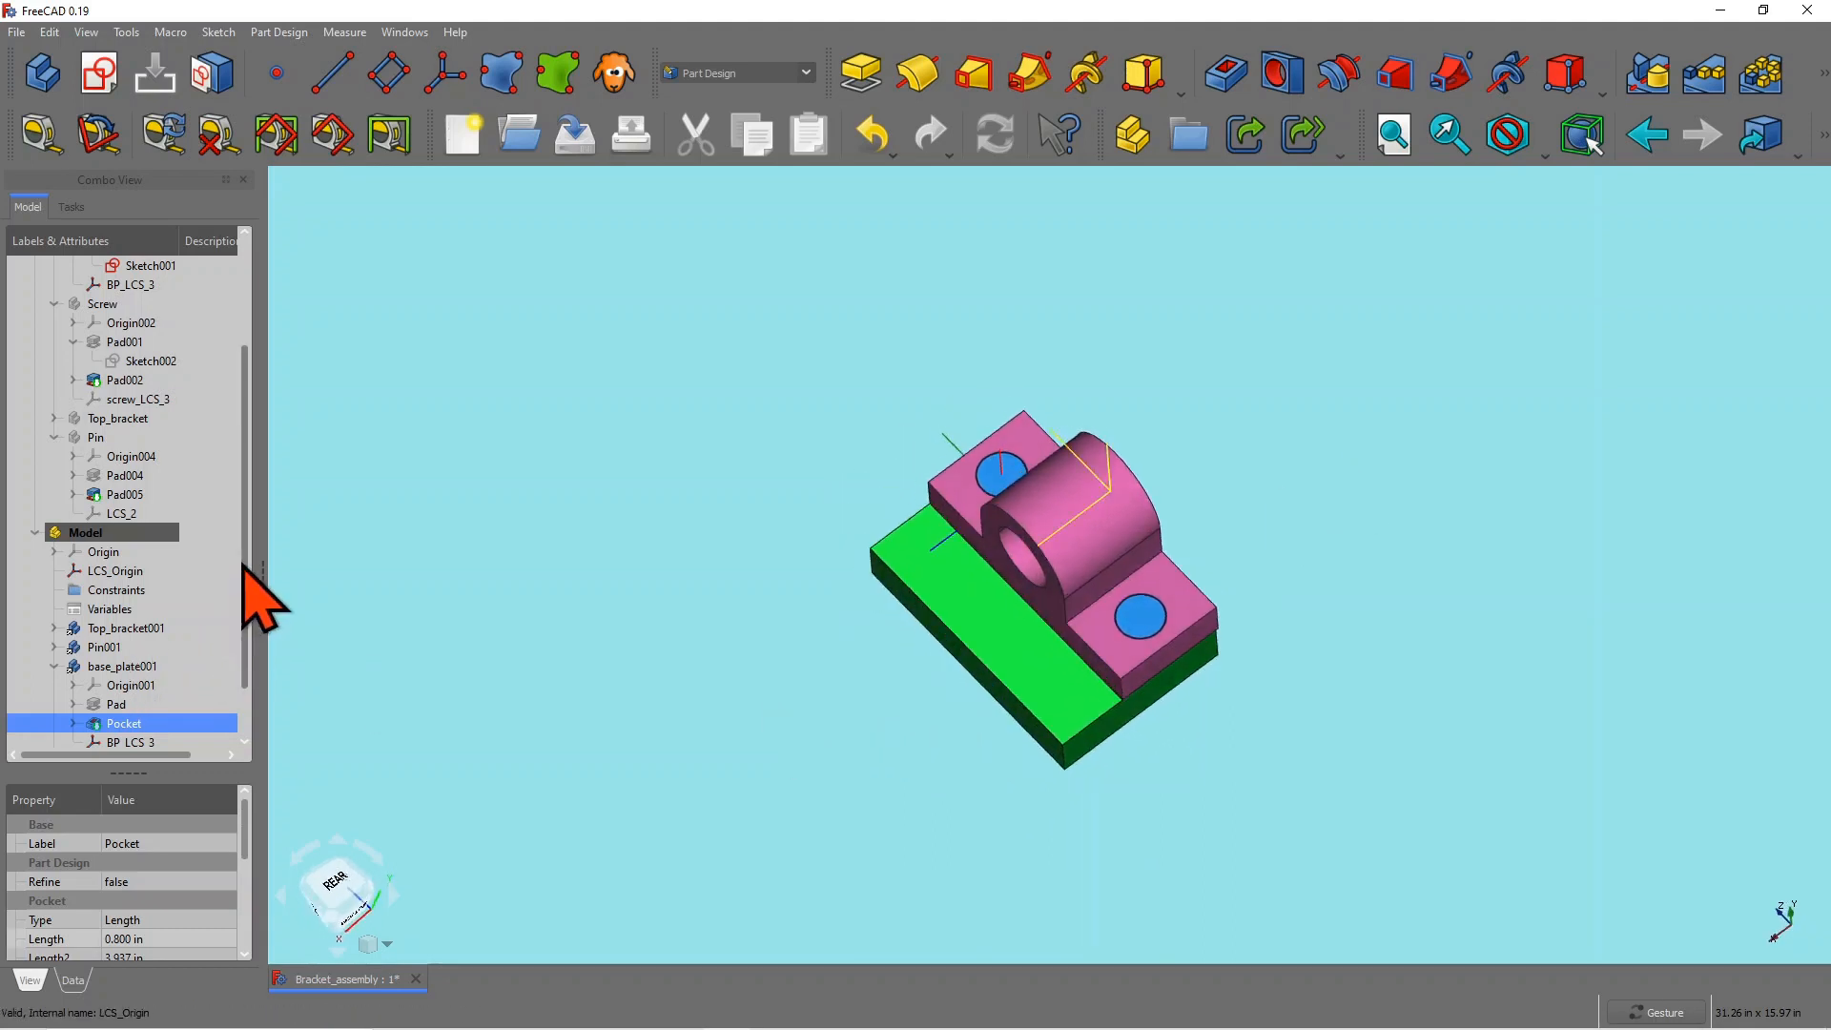
pyautogui.scroll(-1, 250, 611)
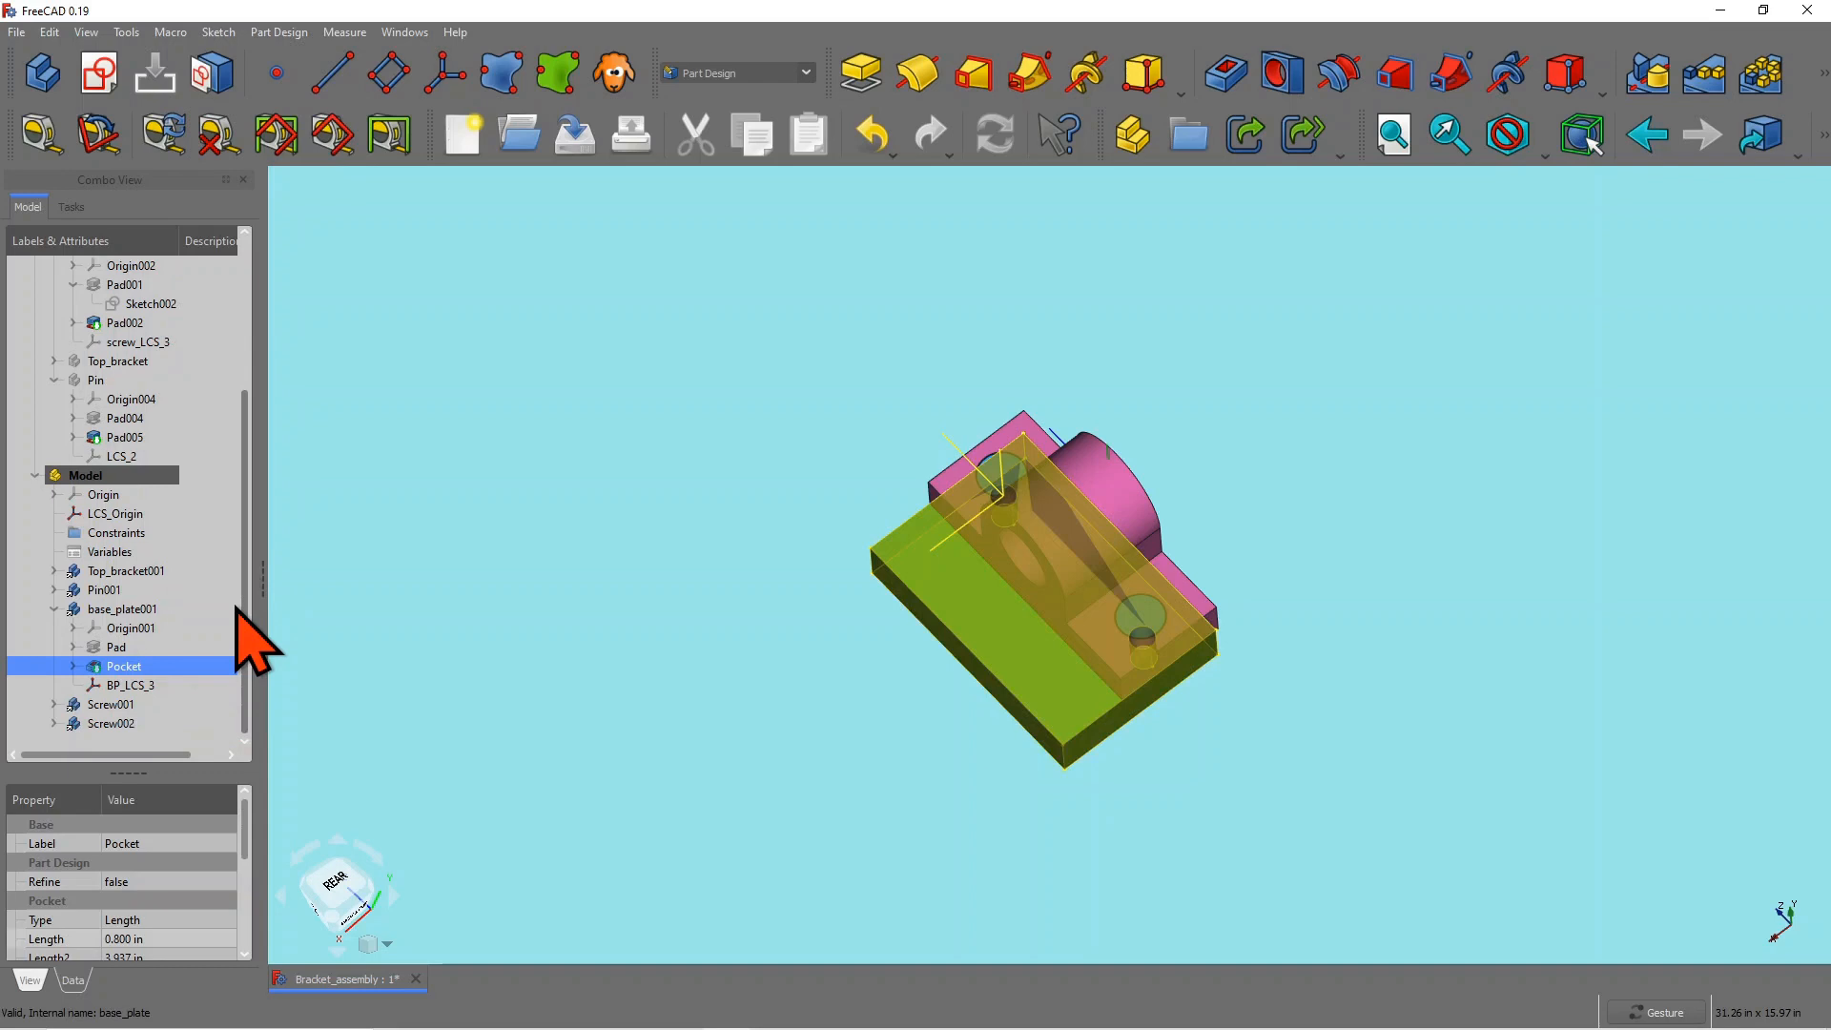
pyautogui.click(143, 613)
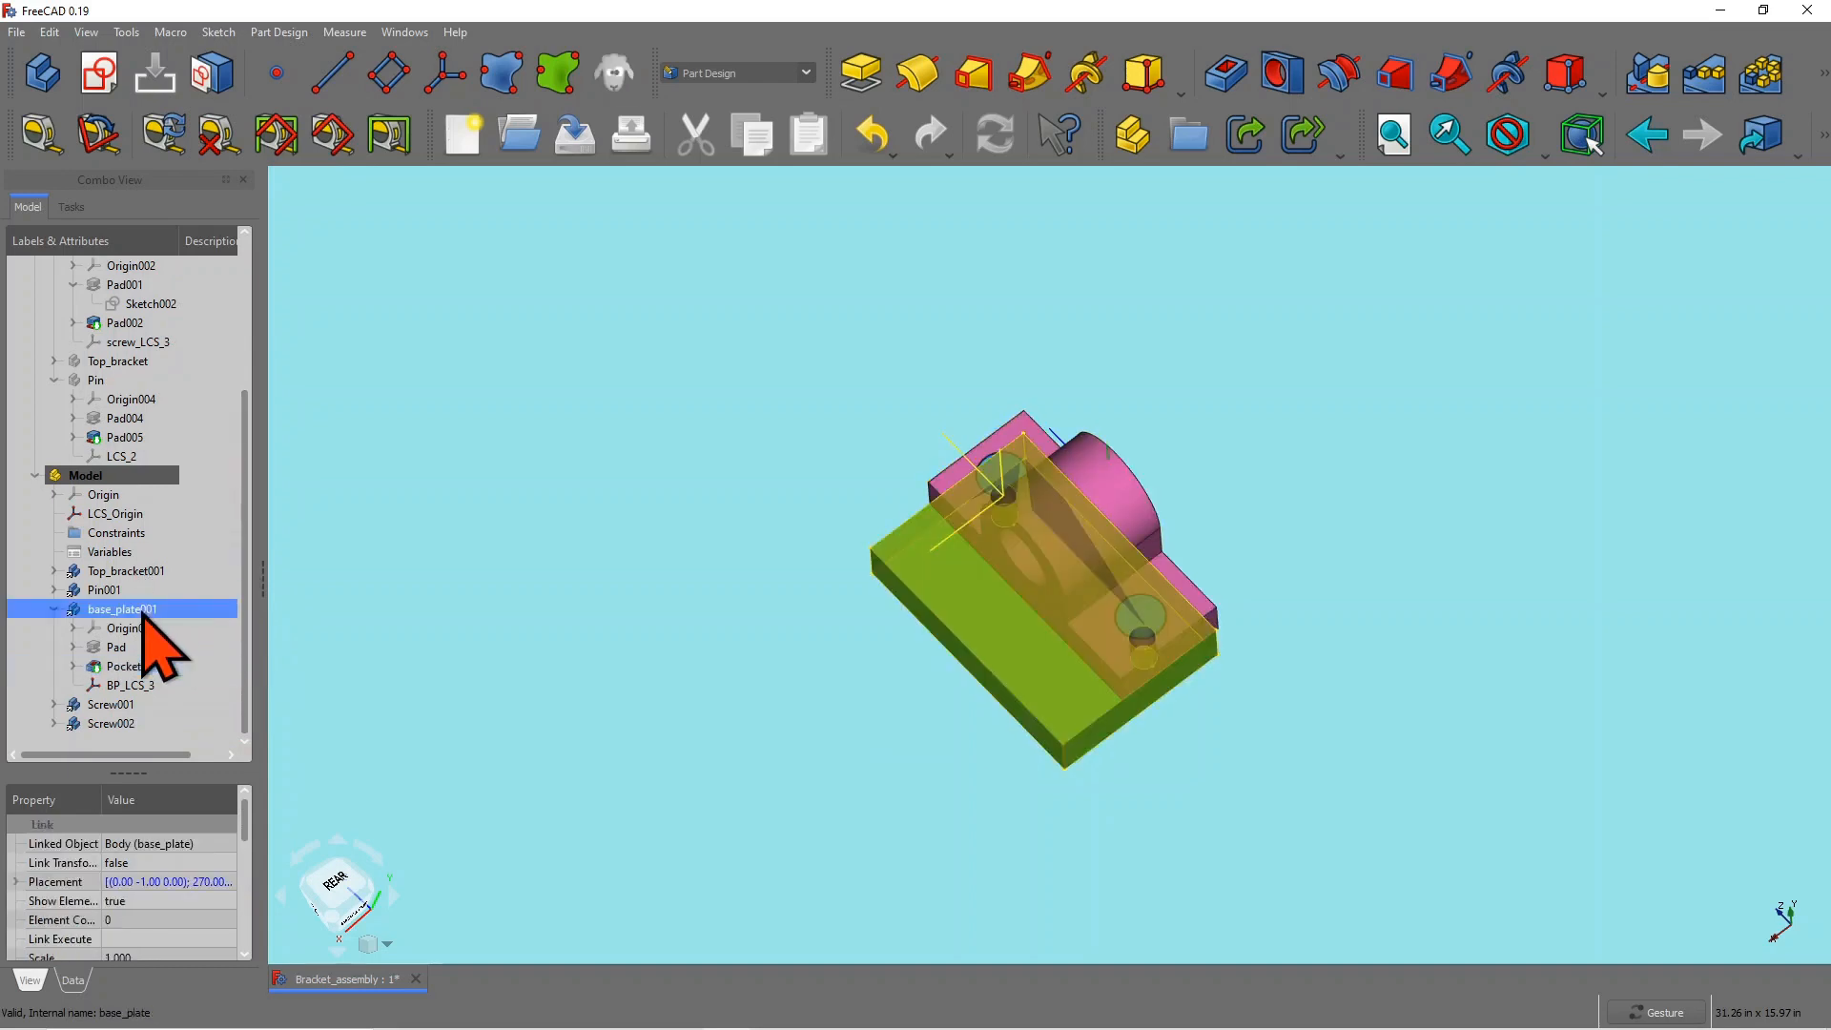
pyautogui.rightClick(145, 612)
pyautogui.click(229, 623)
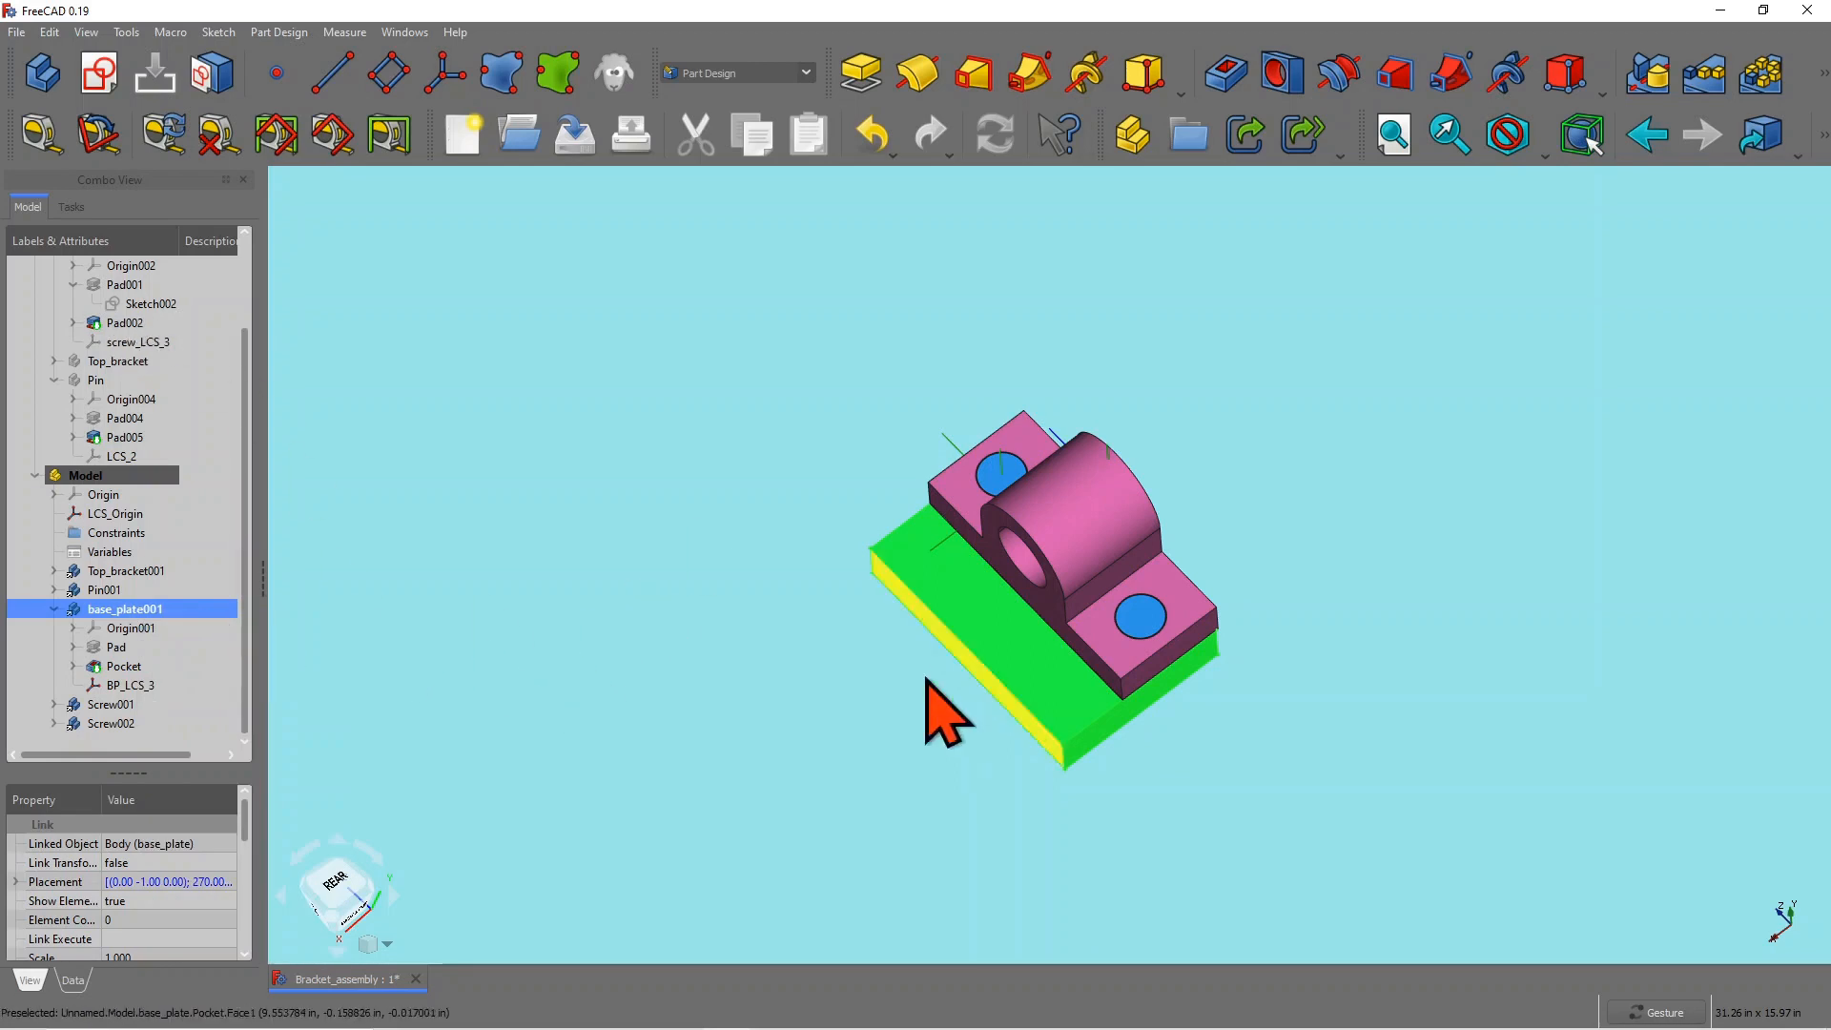
pyautogui.click(1002, 648)
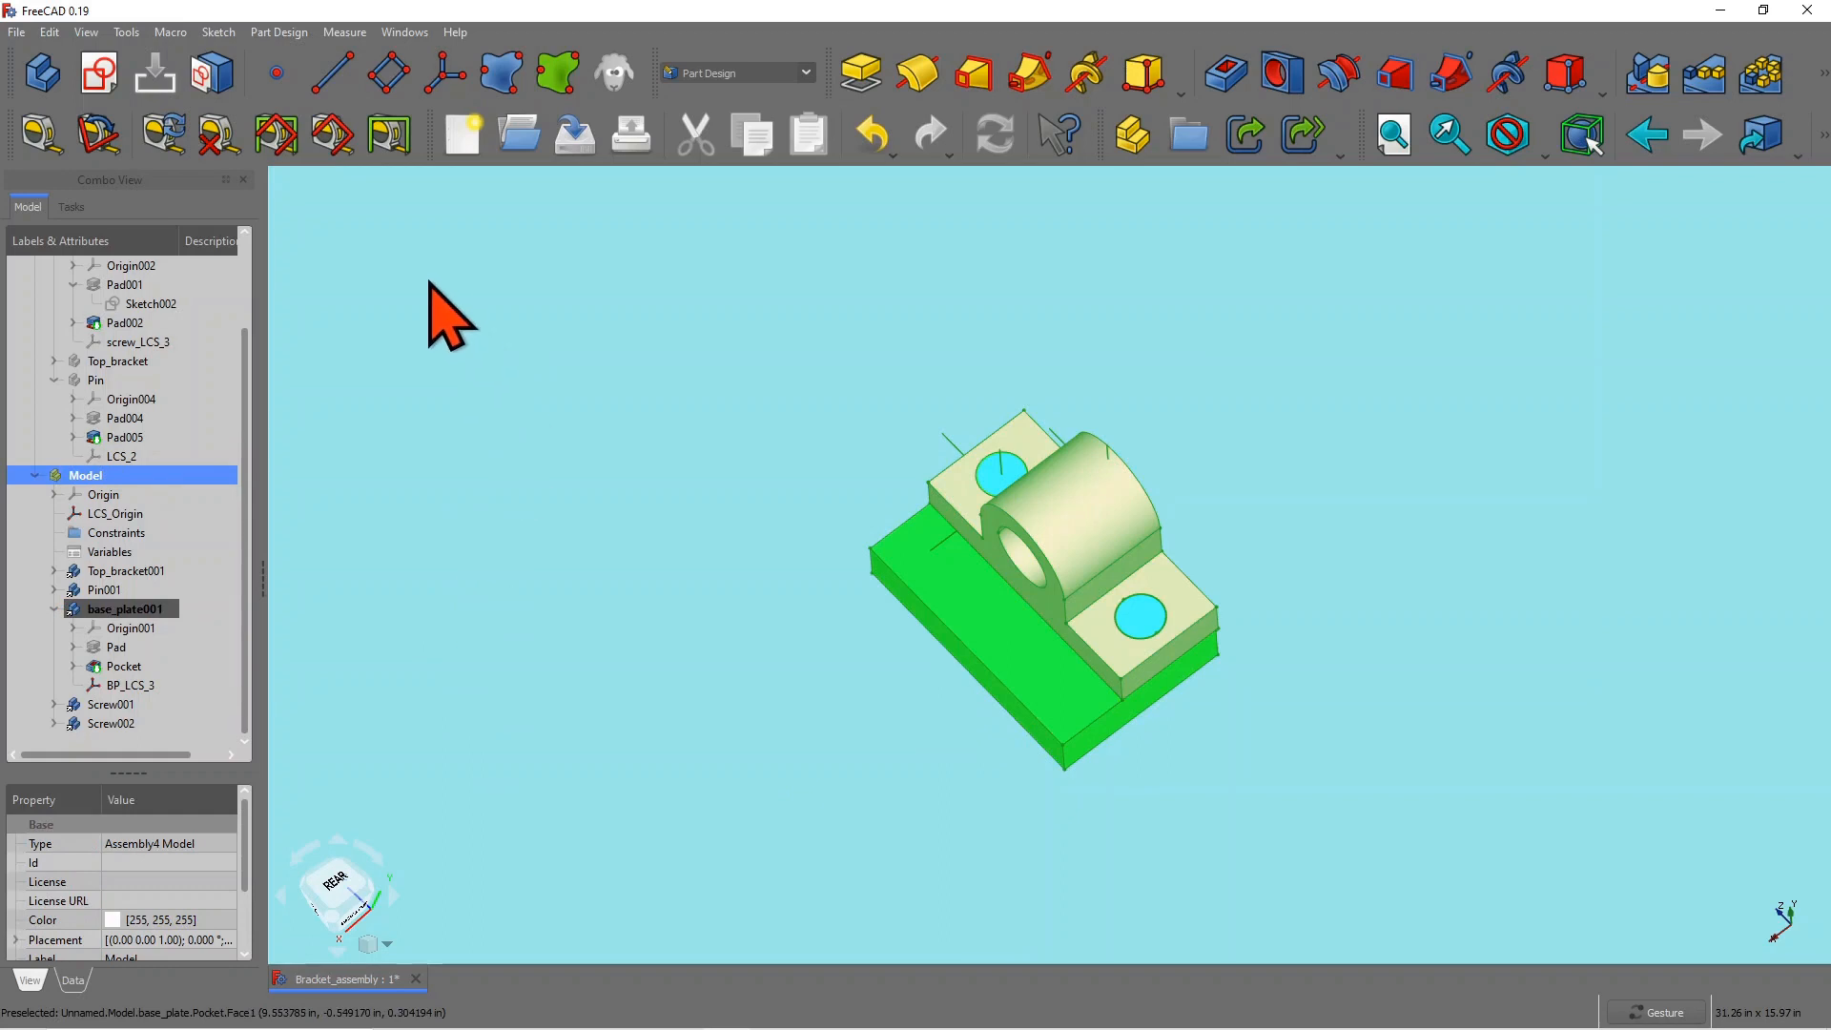
pyautogui.click(99, 76)
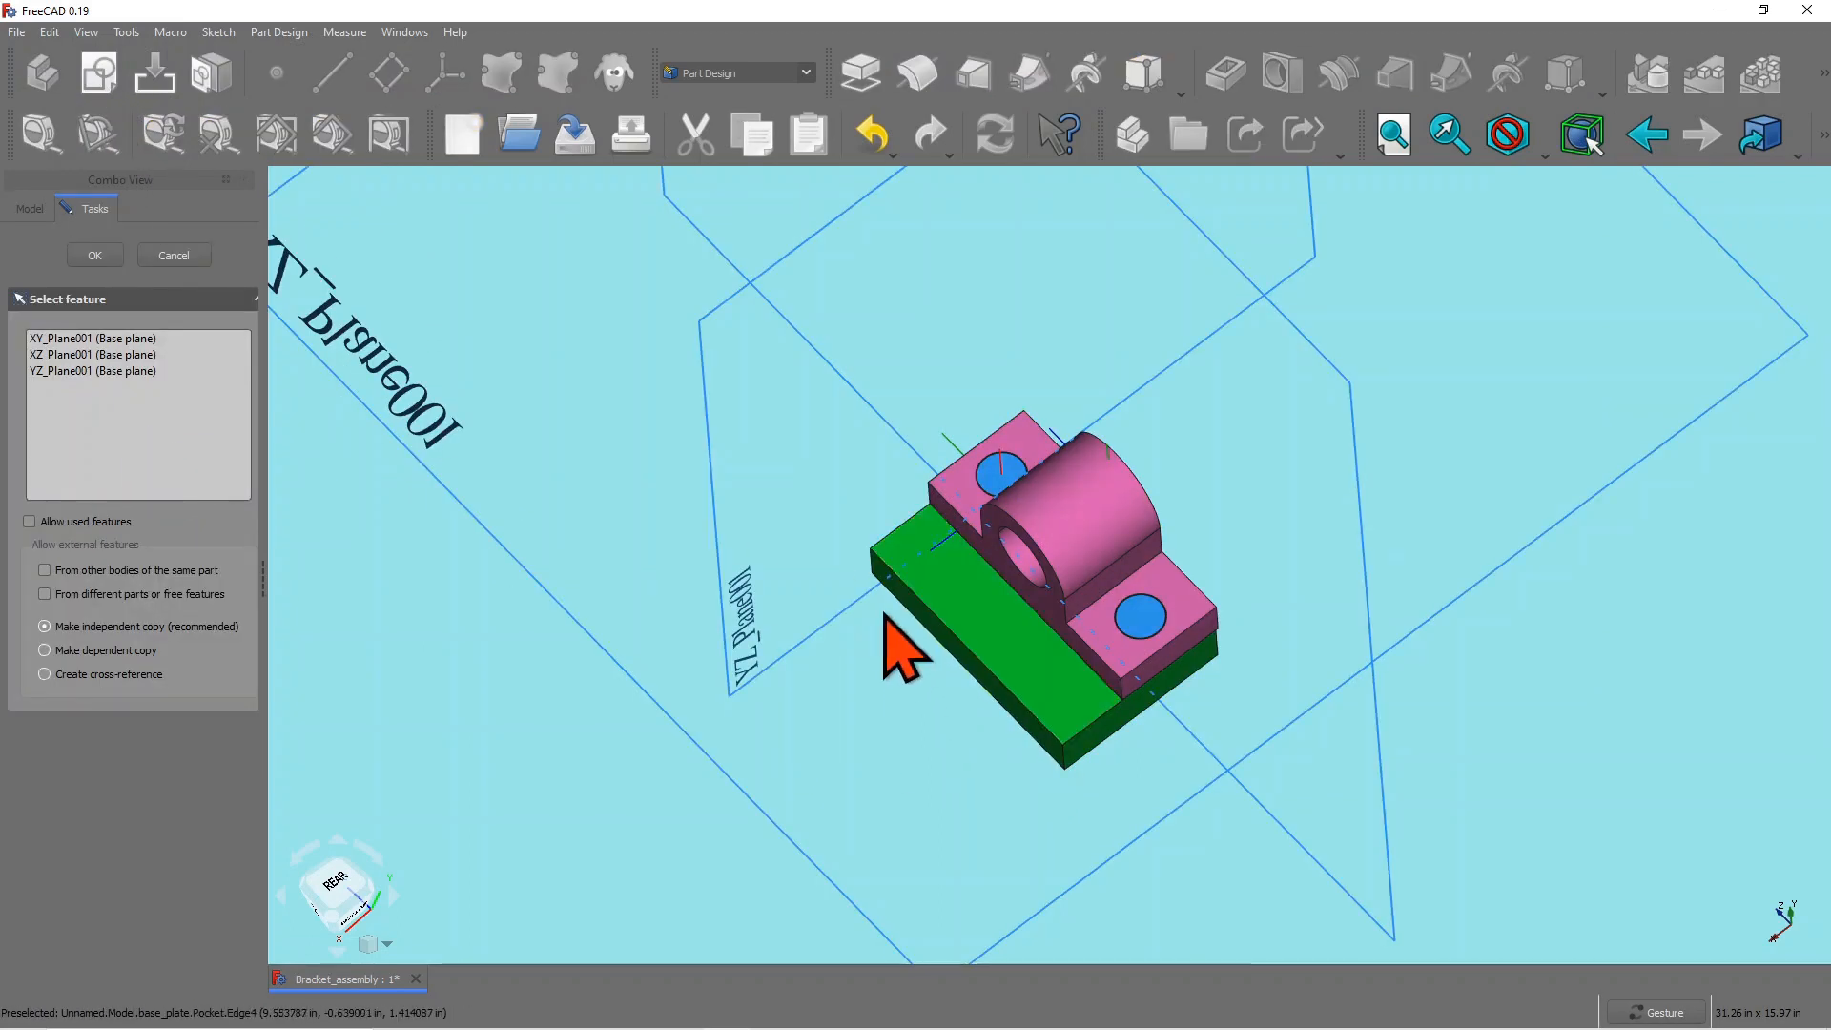
pyautogui.moveTo(1014, 789); pyautogui.dragTo(1021, 728)
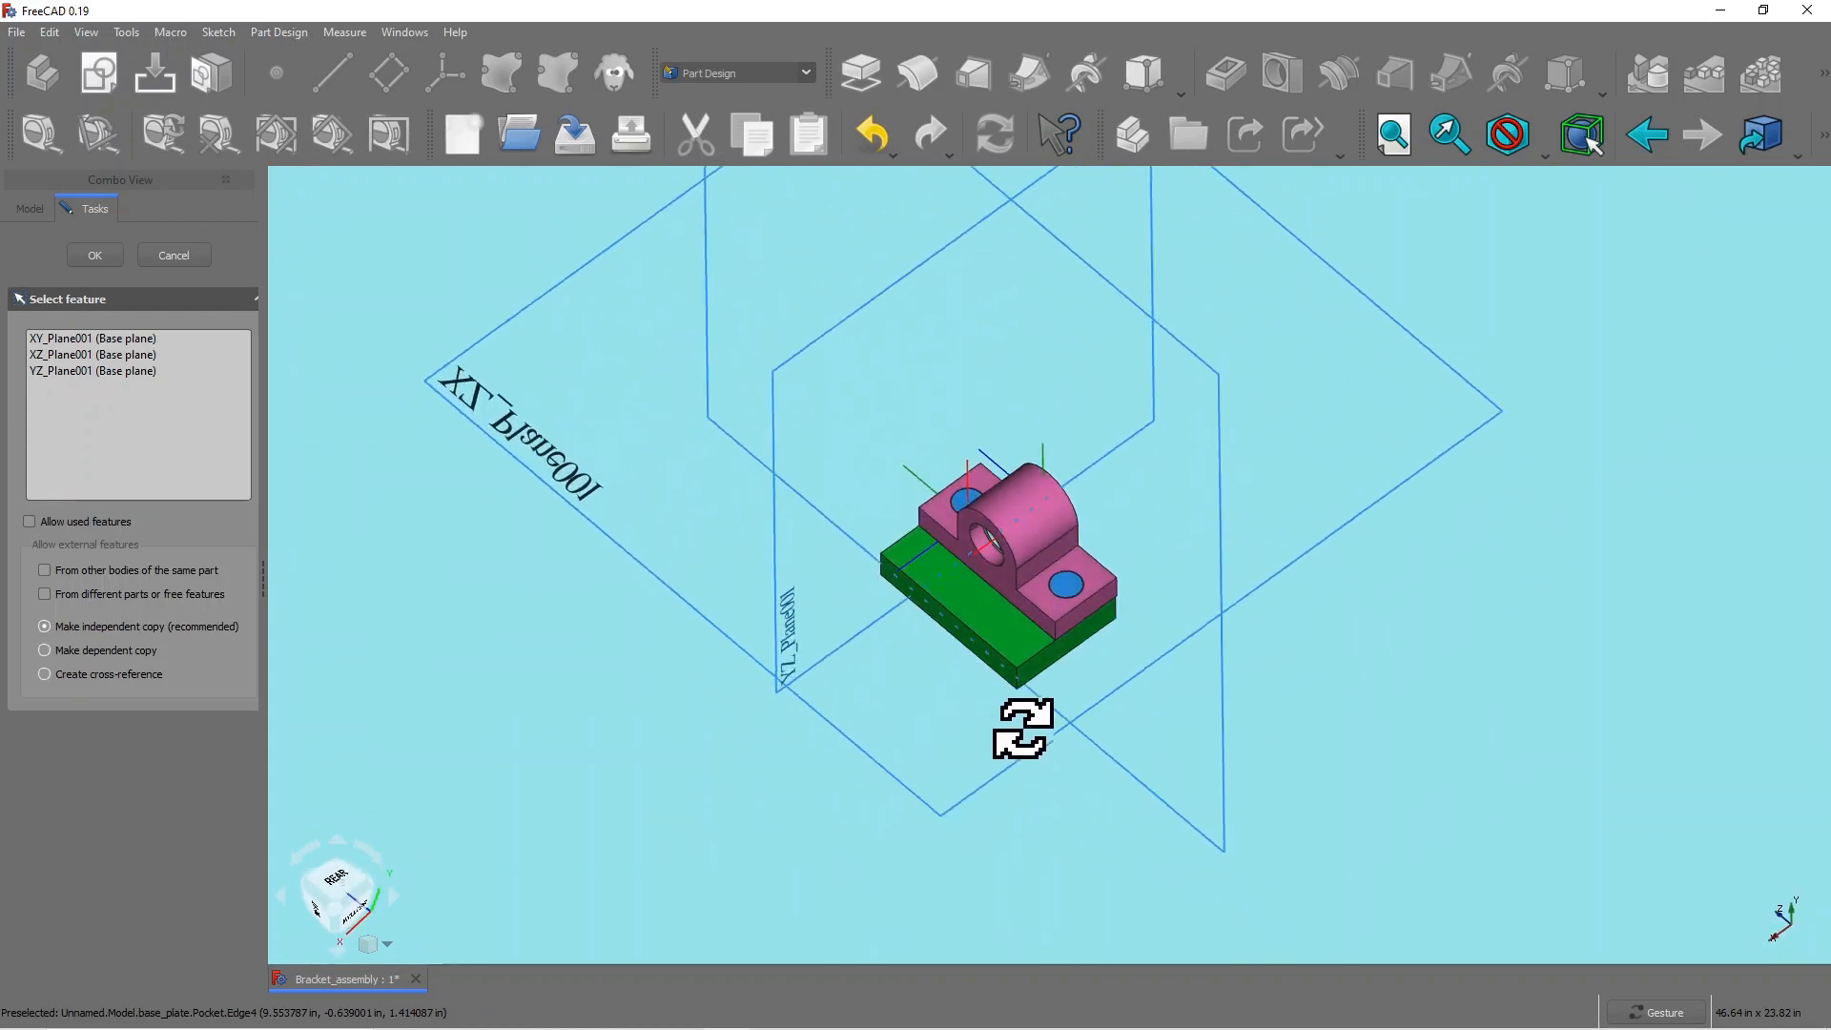
pyautogui.click(175, 255)
# Step: Sketch a small circle on the base plate's exposed top face, beside the middle of the top bracket
pyautogui.click(980, 618)
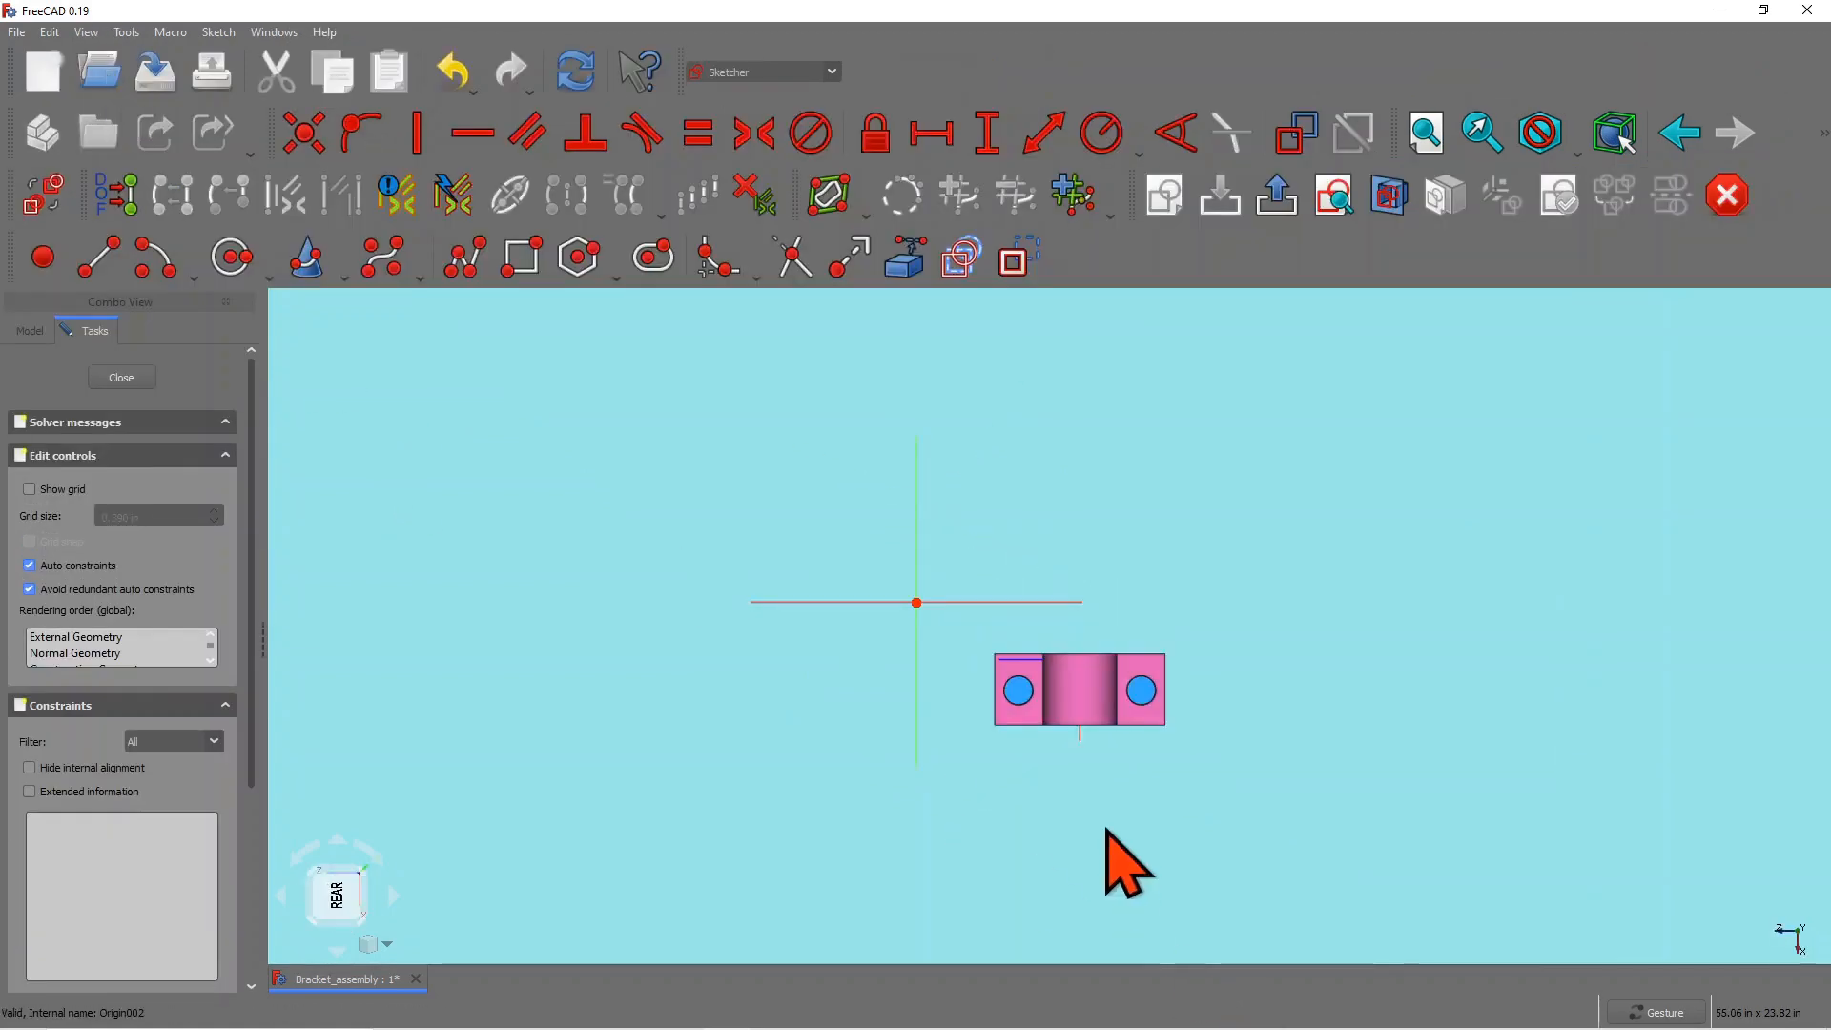
pyautogui.scroll(5, 1090, 777)
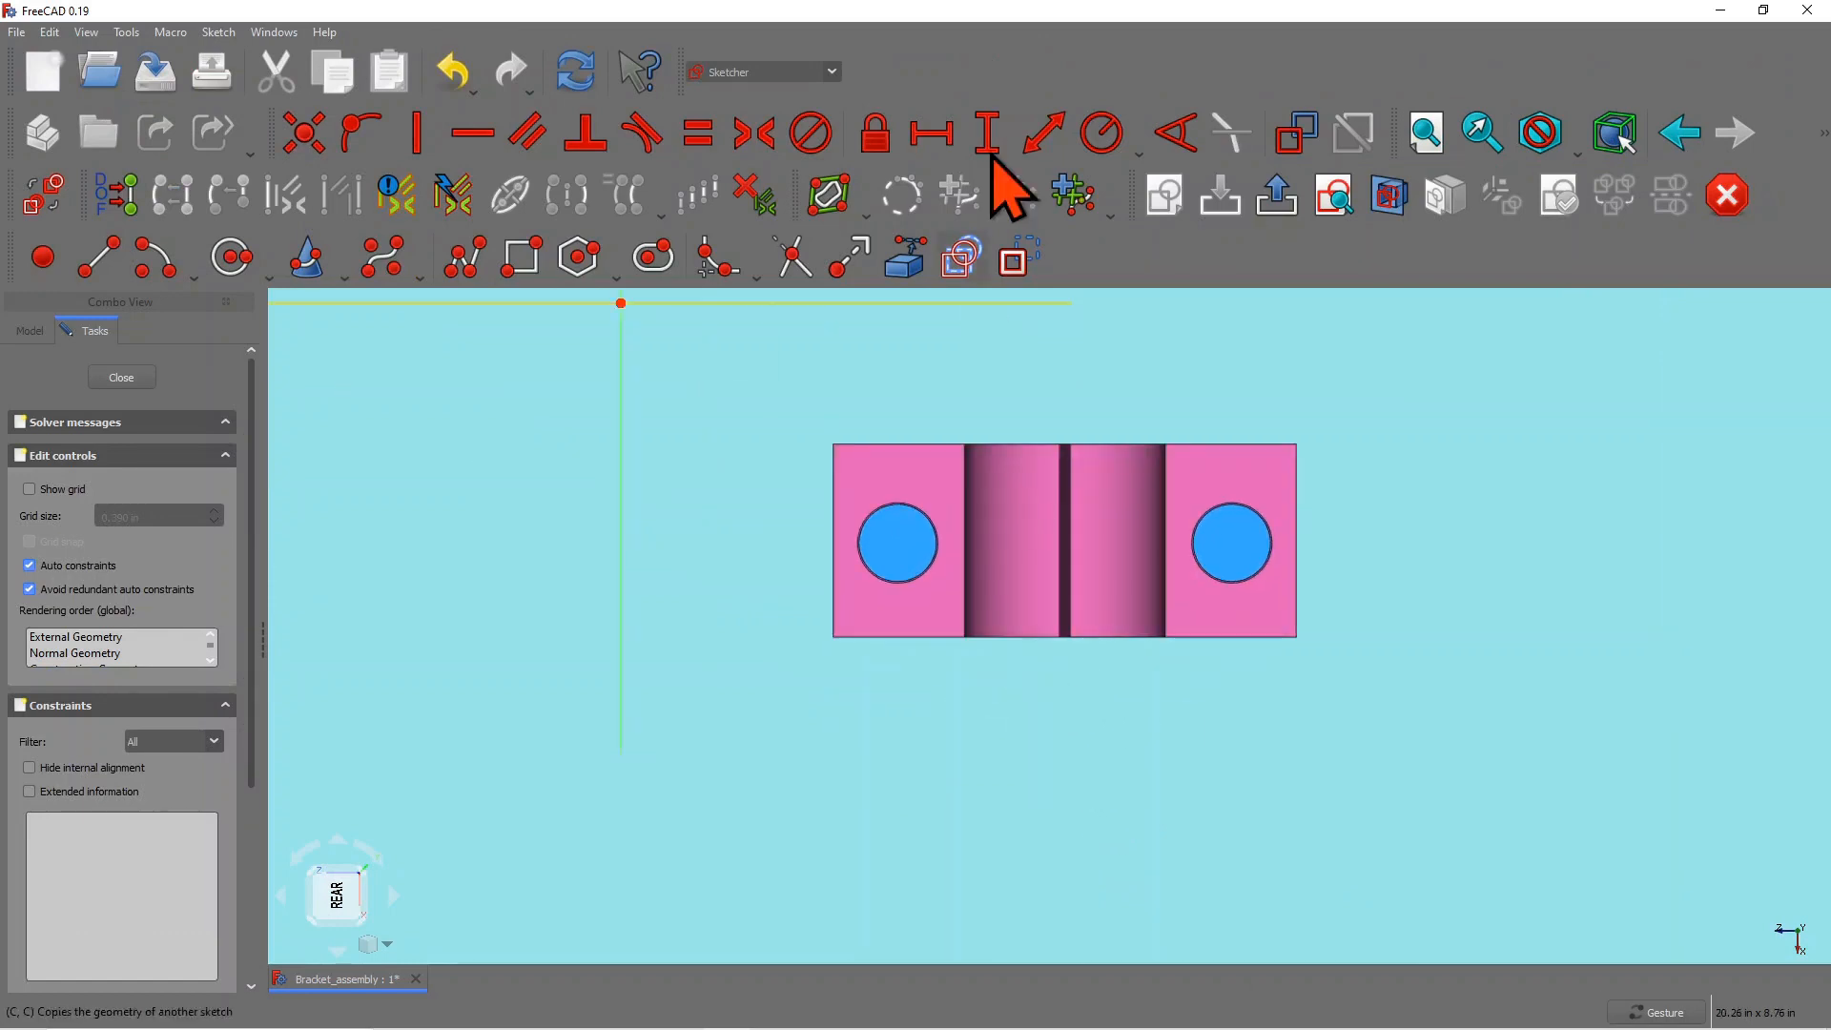
pyautogui.click(232, 258)
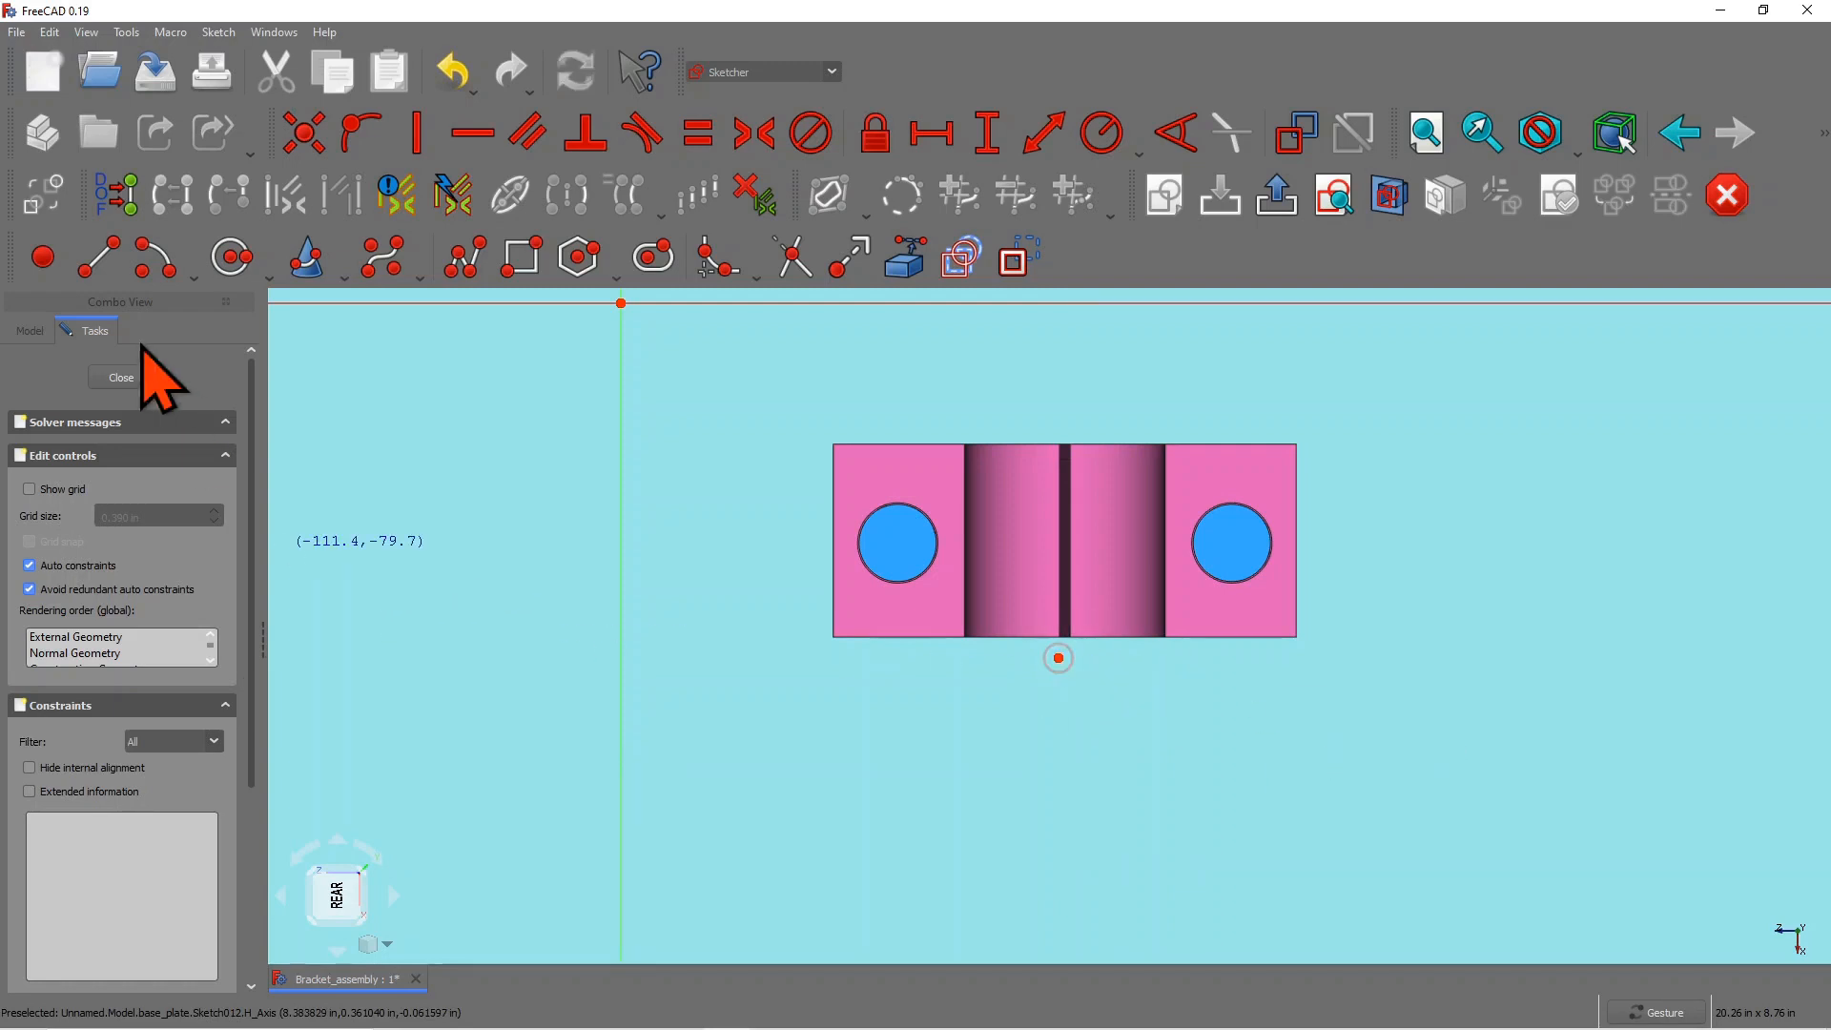
pyautogui.click(122, 378)
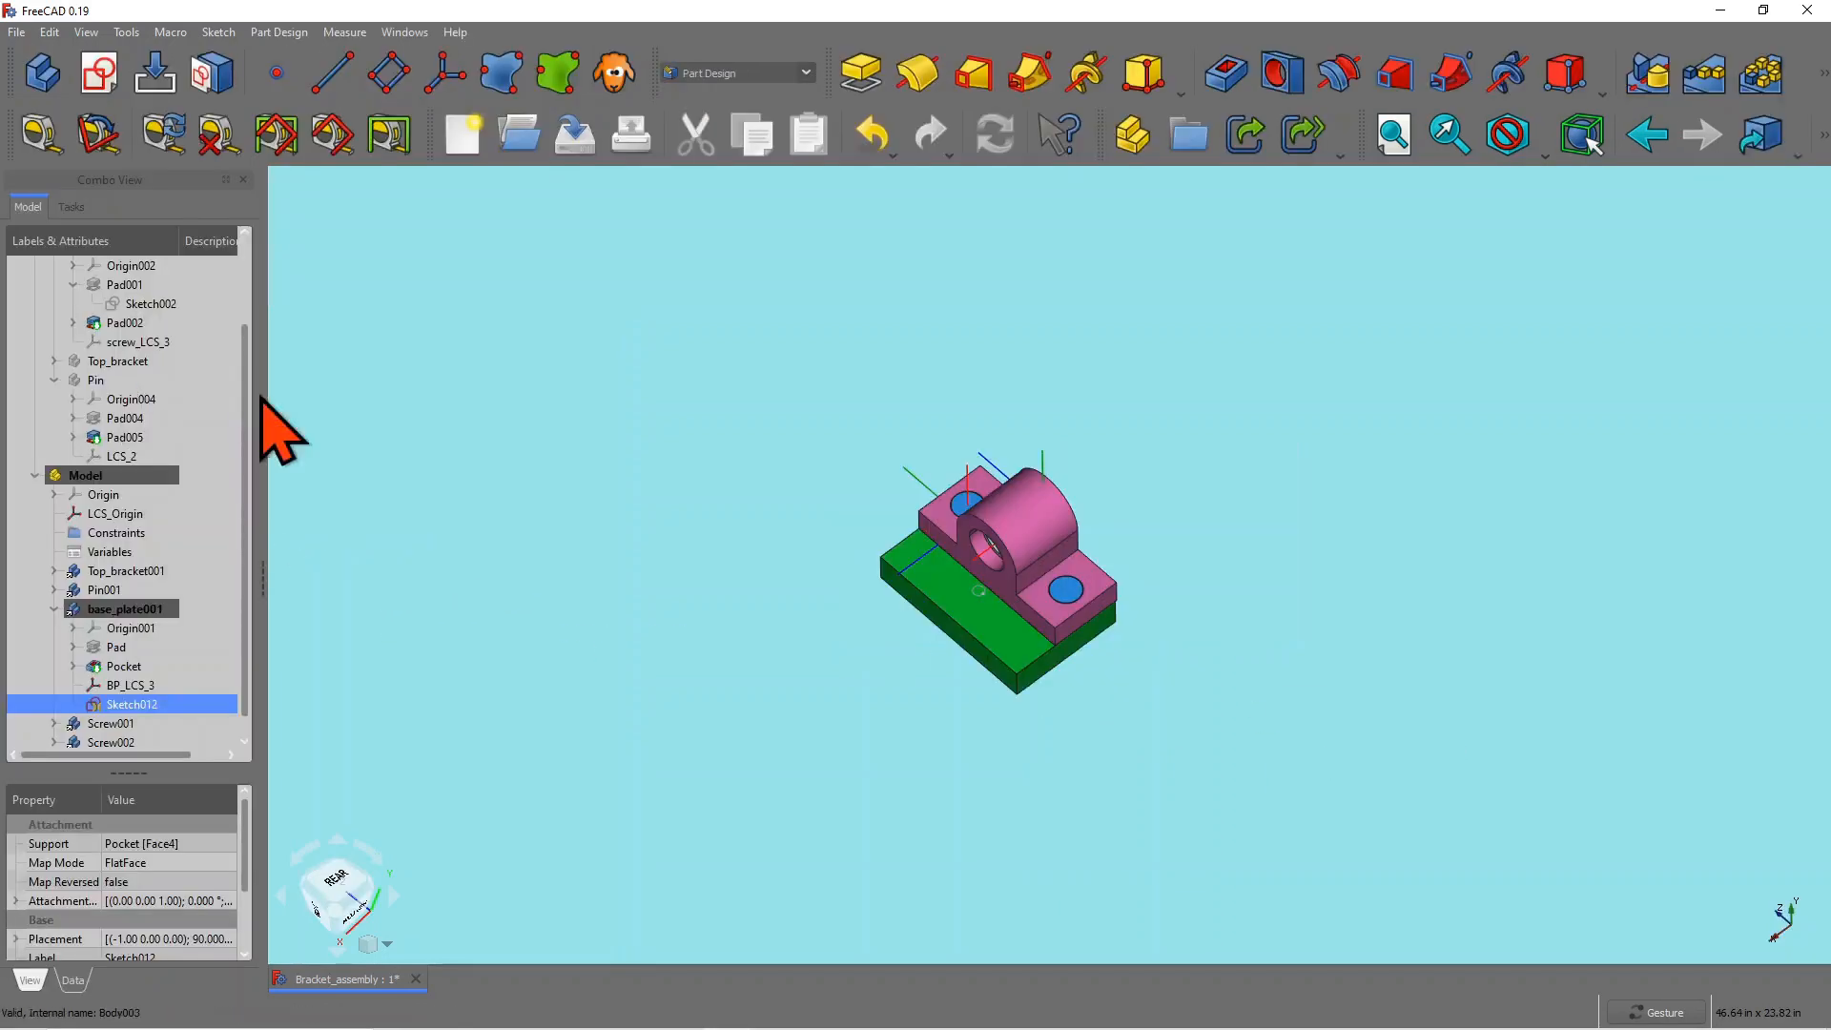
# Step: Pocket the circle through the whole base plate using the Through all type
pyautogui.scroll(3, 982, 620)
pyautogui.scroll(3, 987, 625)
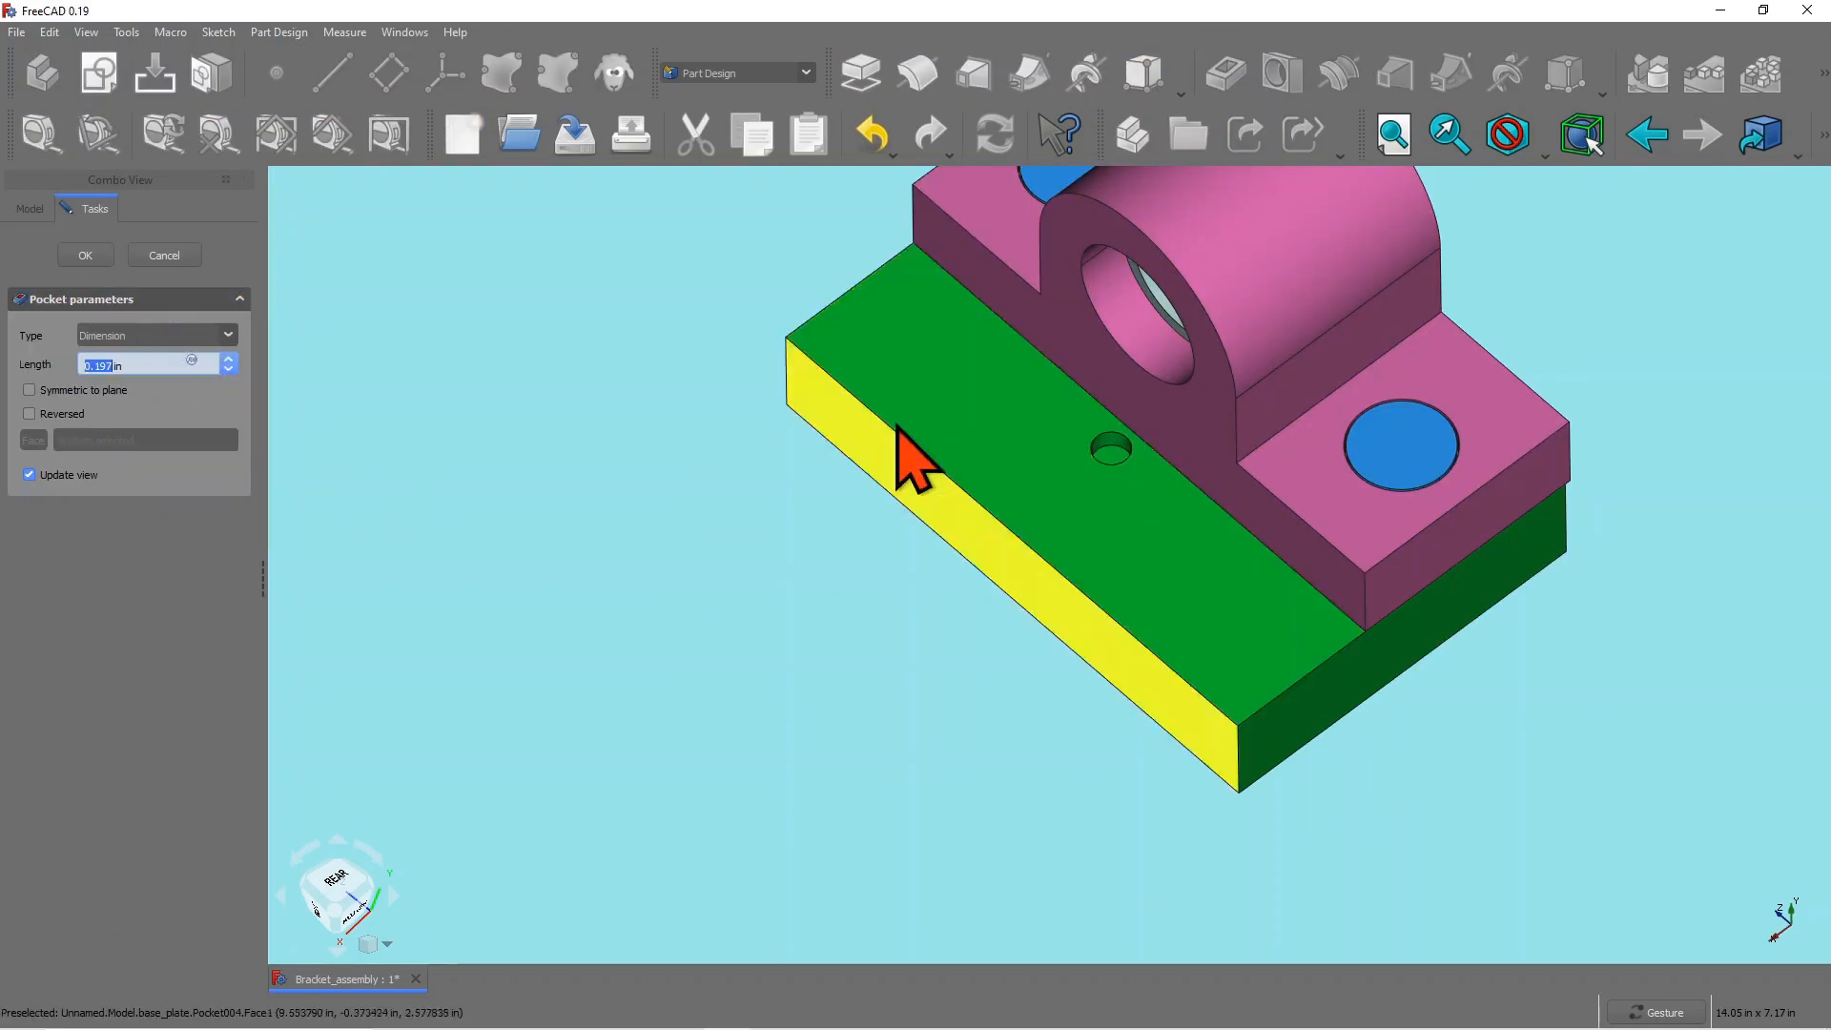
pyautogui.click(230, 335)
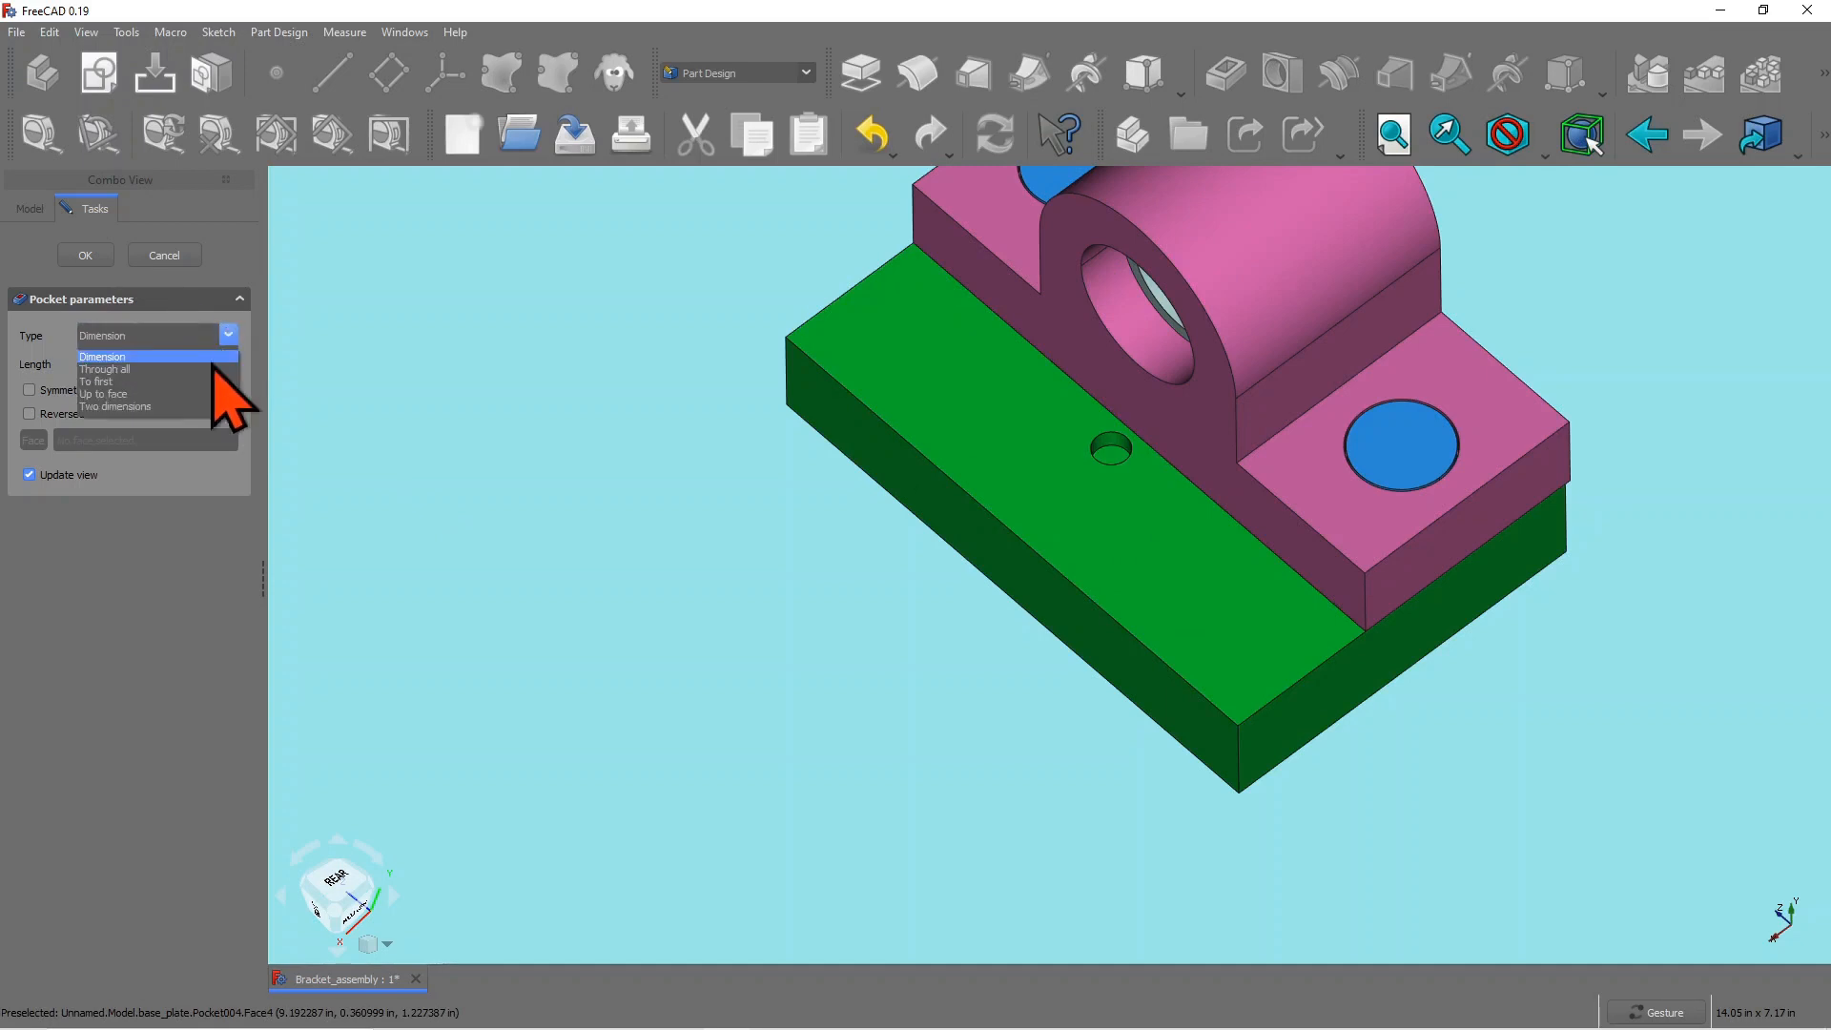
pyautogui.click(177, 359)
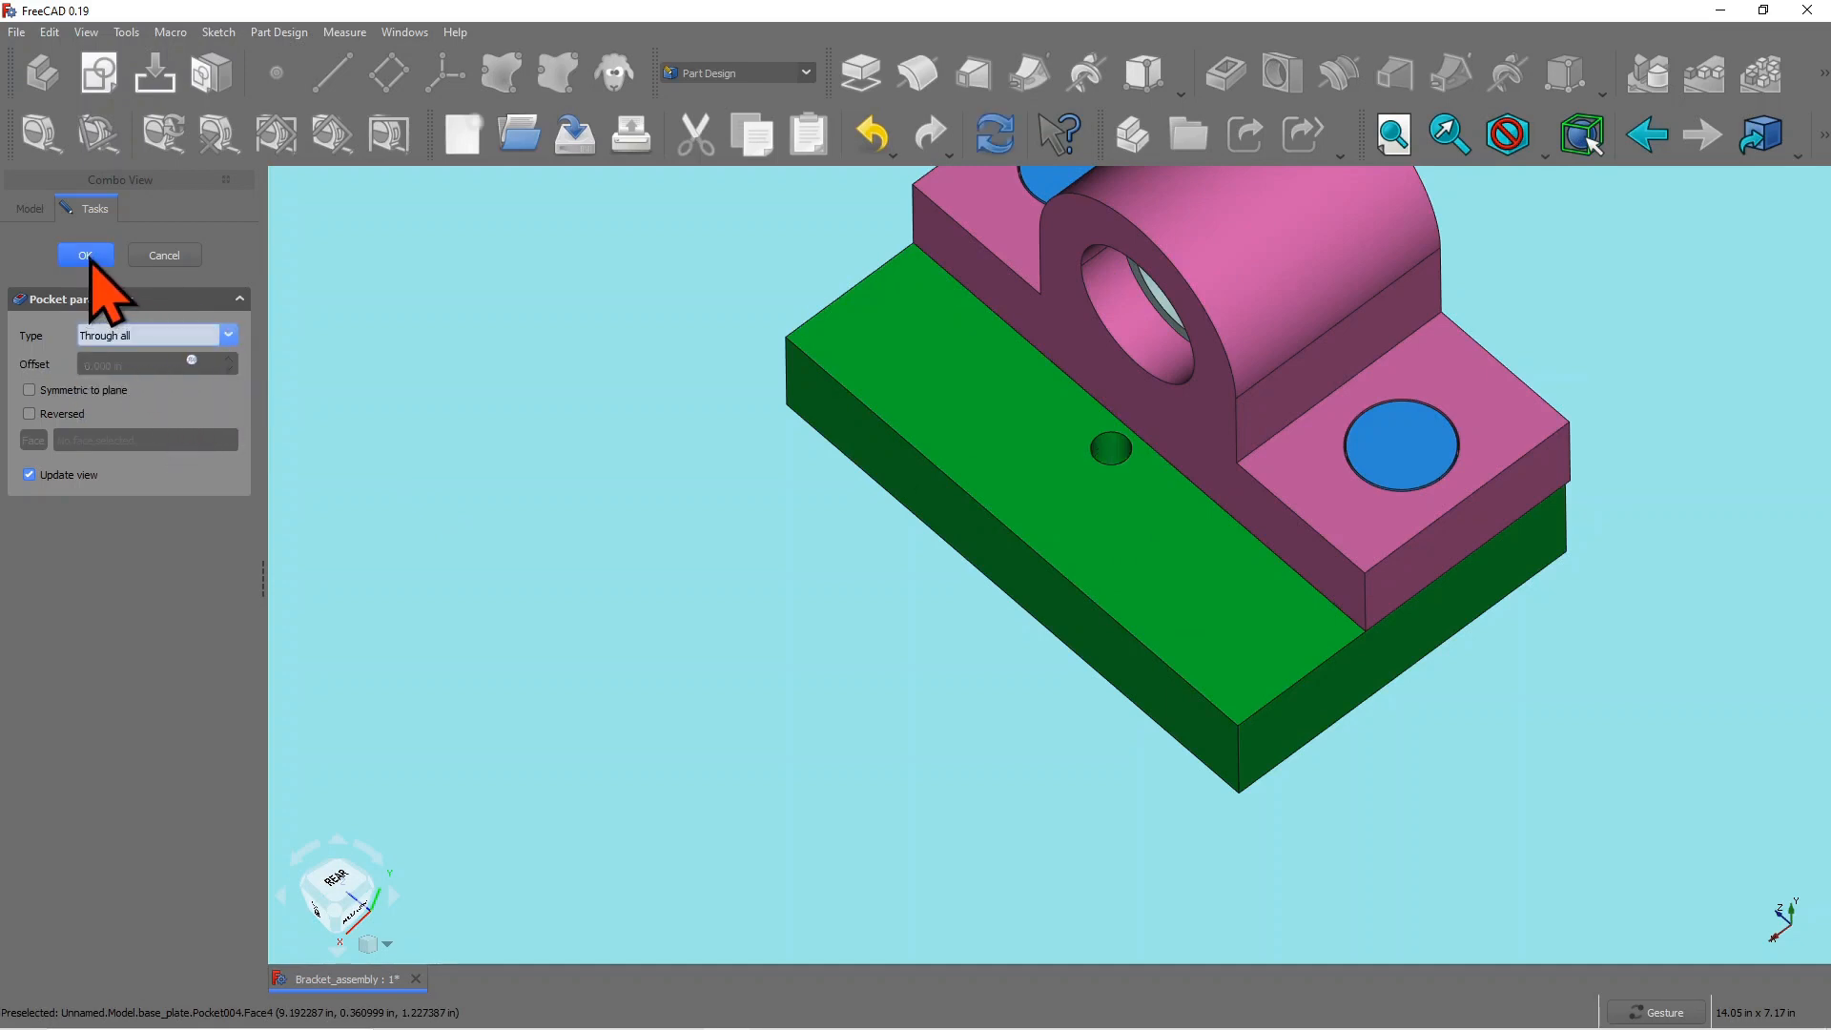
pyautogui.moveTo(680, 588); pyautogui.dragTo(665, 496)
pyautogui.scroll(-2, 658, 491)
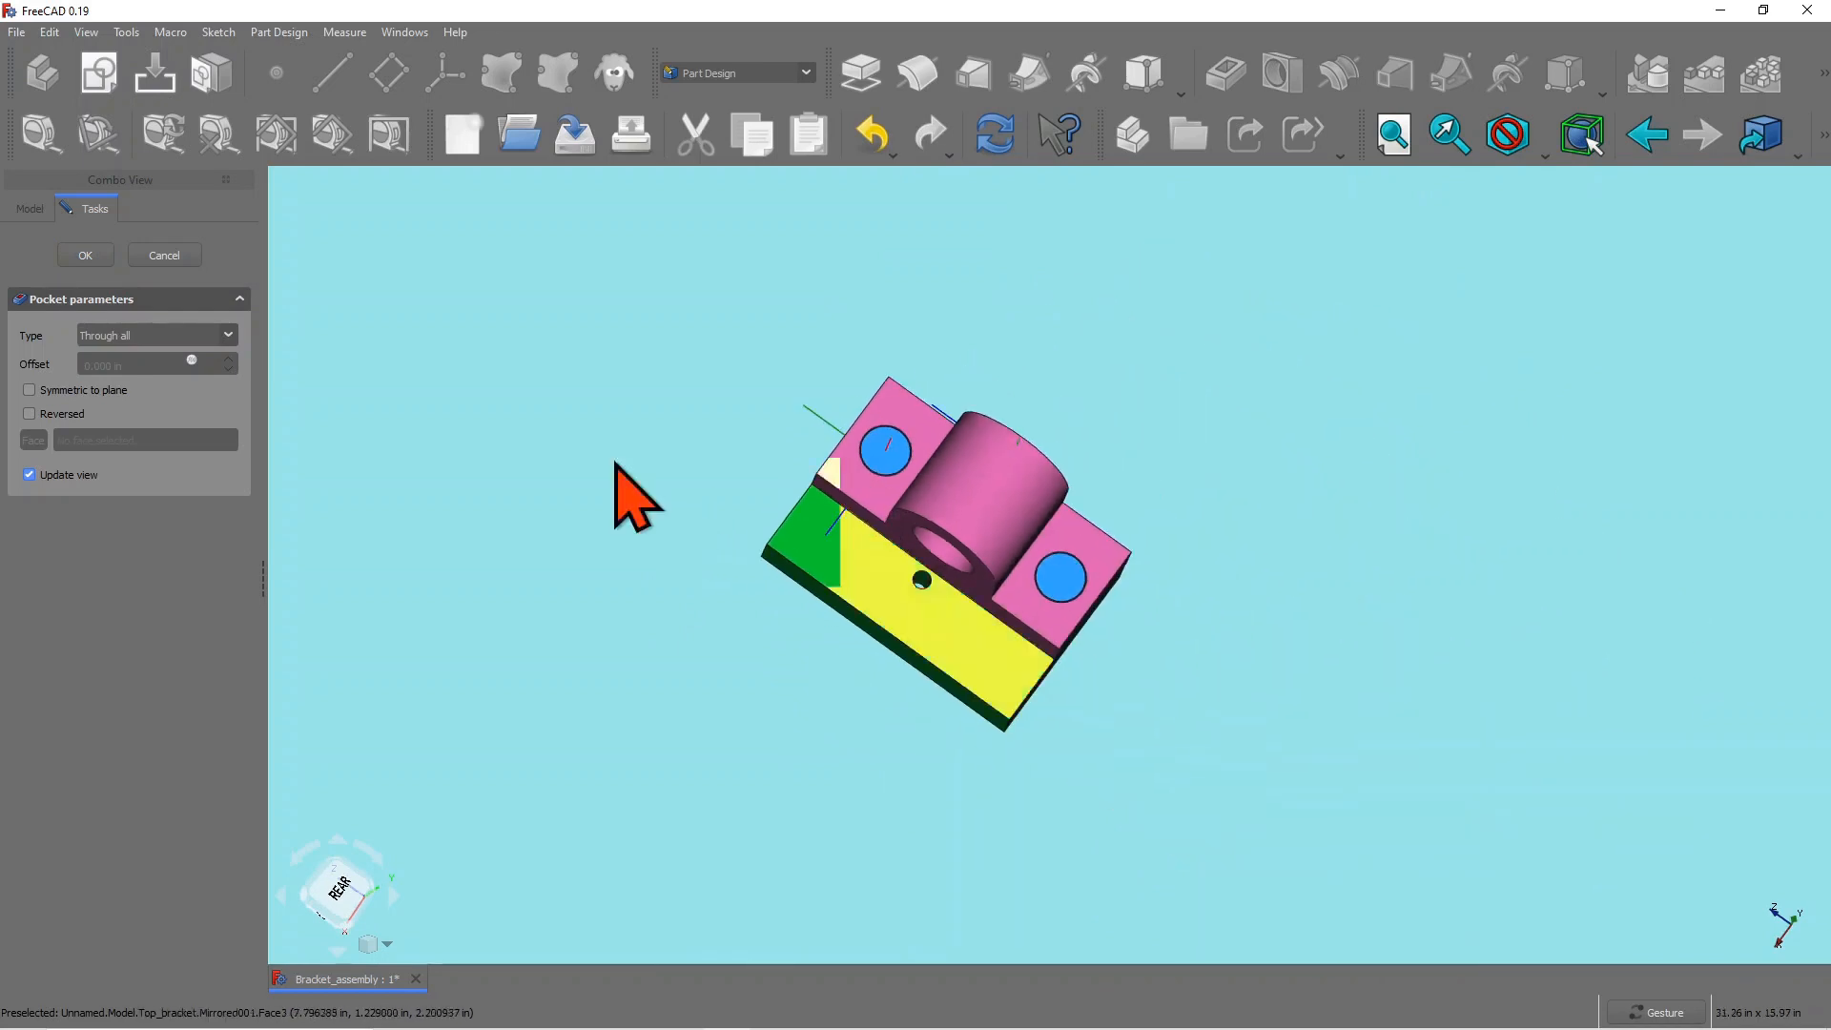
pyautogui.click(85, 256)
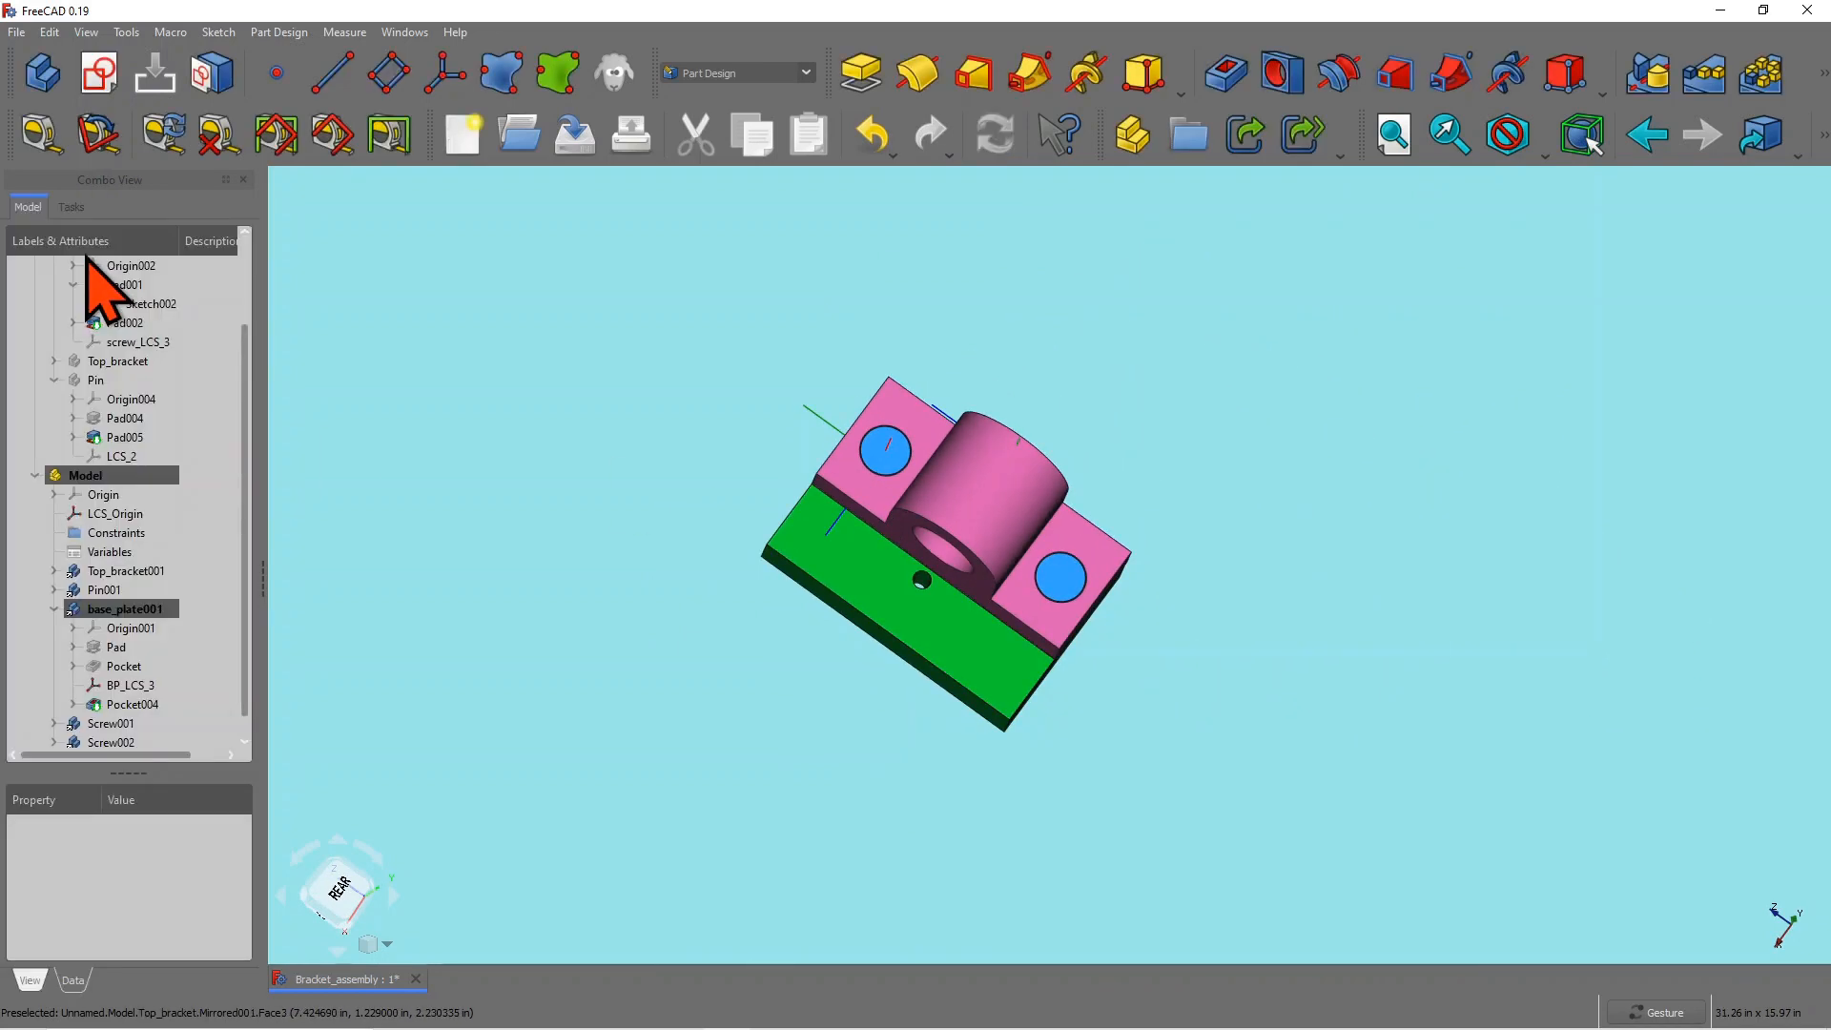
# Step: Expand the new pocket under base_plate001 to examine its sketch, and inspect the hole in the base plate from several angles
pyautogui.moveTo(515, 761); pyautogui.dragTo(535, 763)
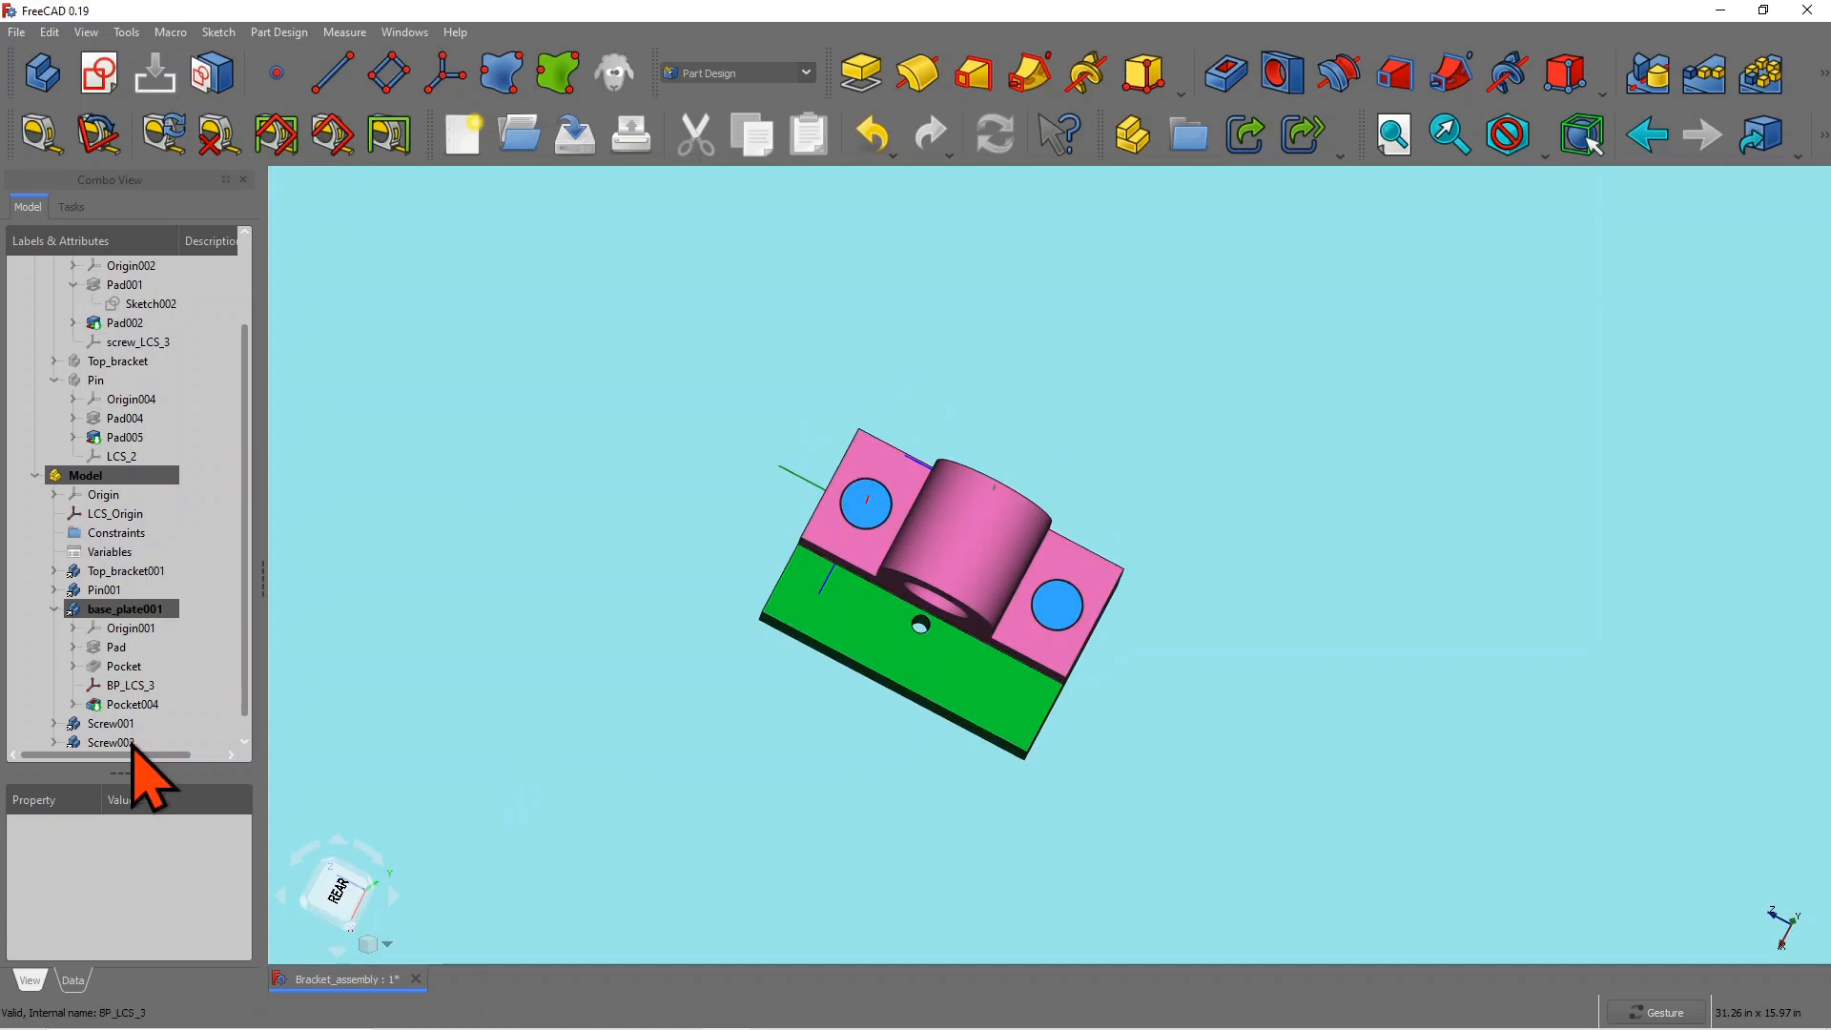
pyautogui.scroll(-1, 172, 706)
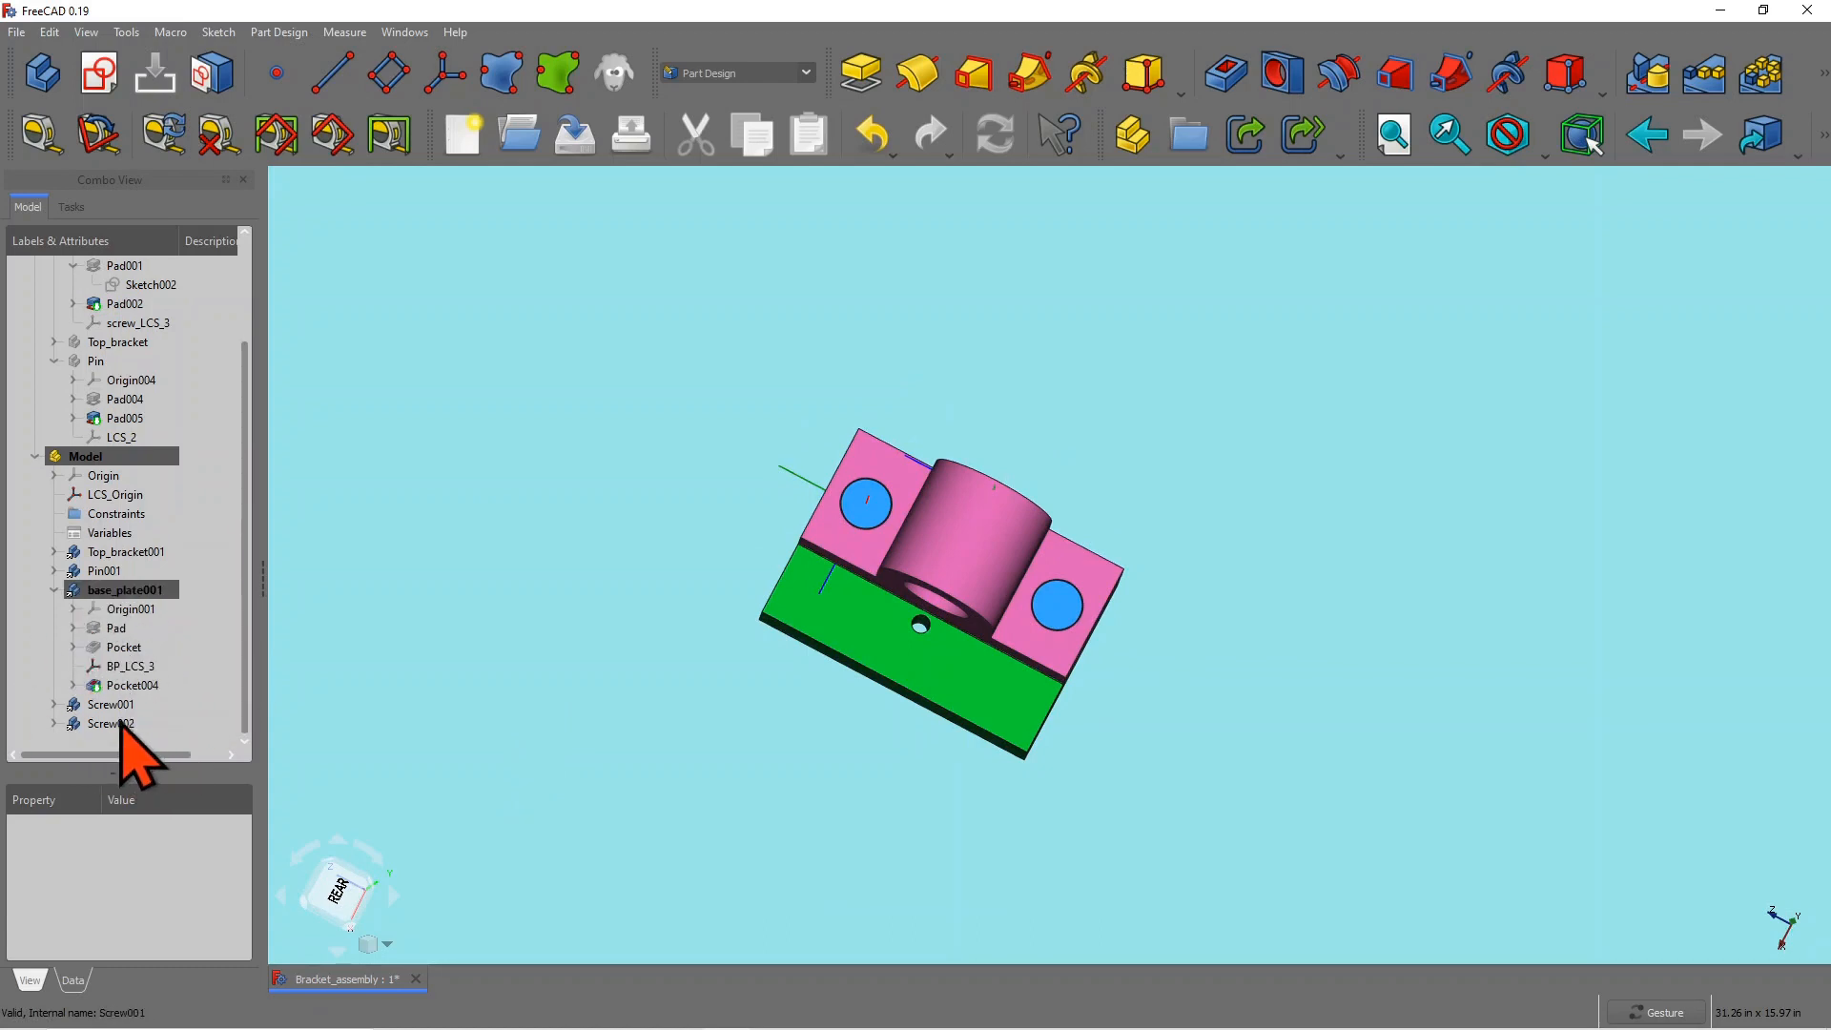
pyautogui.click(73, 685)
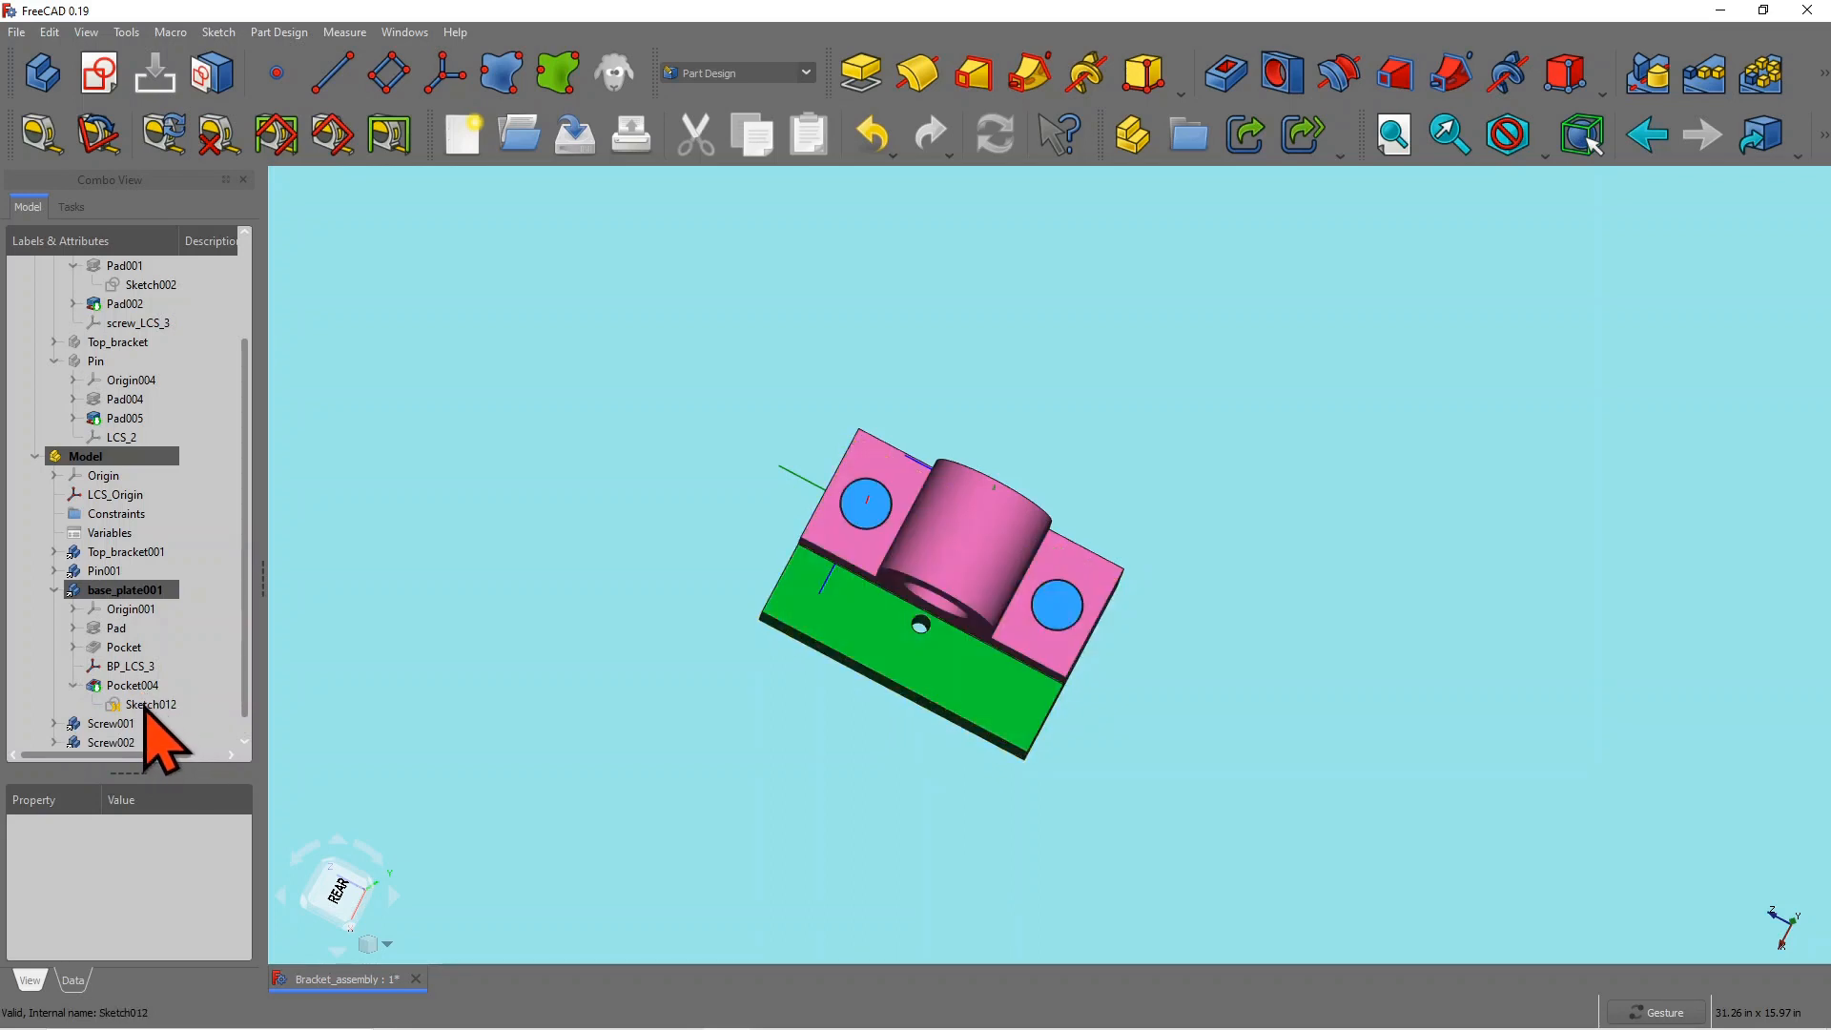
pyautogui.click(143, 686)
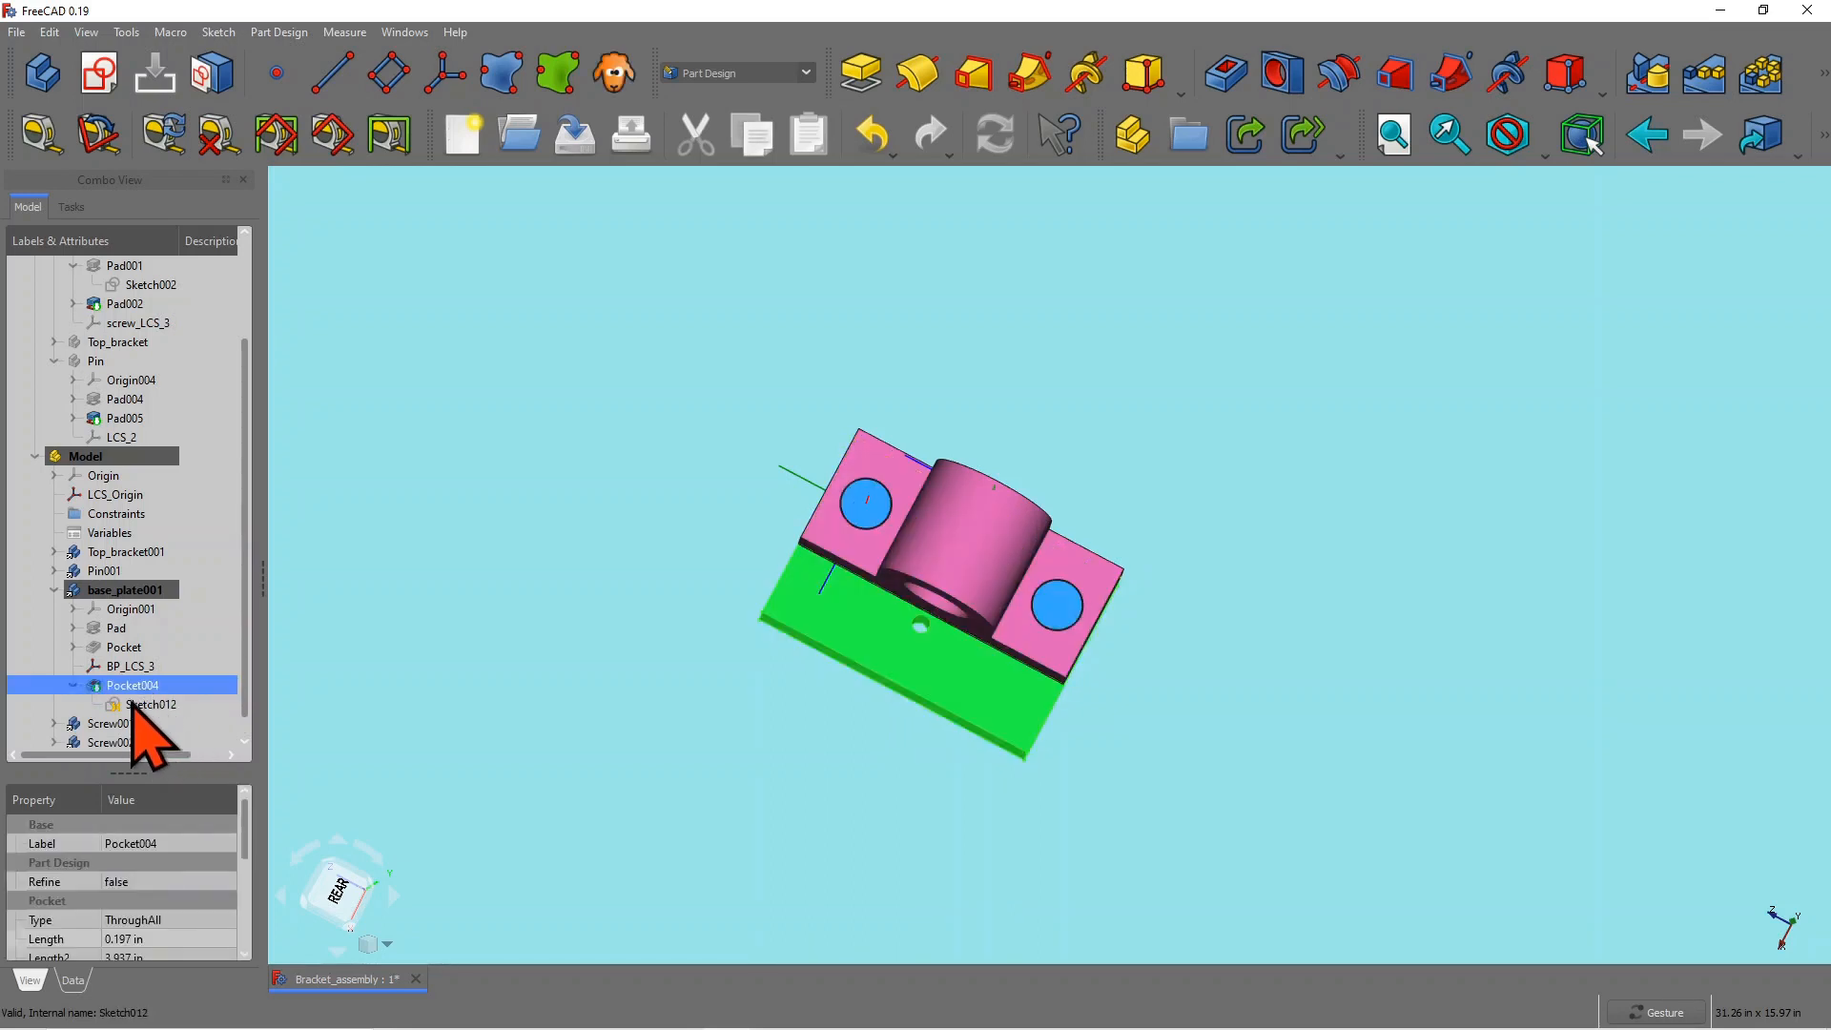
pyautogui.moveTo(895, 748)
pyautogui.mouseDown()
pyautogui.moveTo(793, 724)
pyautogui.moveTo(940, 771)
pyautogui.moveTo(891, 775)
pyautogui.mouseUp()
pyautogui.scroll(4, 773, 811)
pyautogui.moveTo(981, 593); pyautogui.dragTo(849, 658)
pyautogui.moveTo(821, 789); pyautogui.dragTo(1011, 305)
pyautogui.click(1234, 286)
pyautogui.moveTo(1252, 480); pyautogui.dragTo(1271, 444)
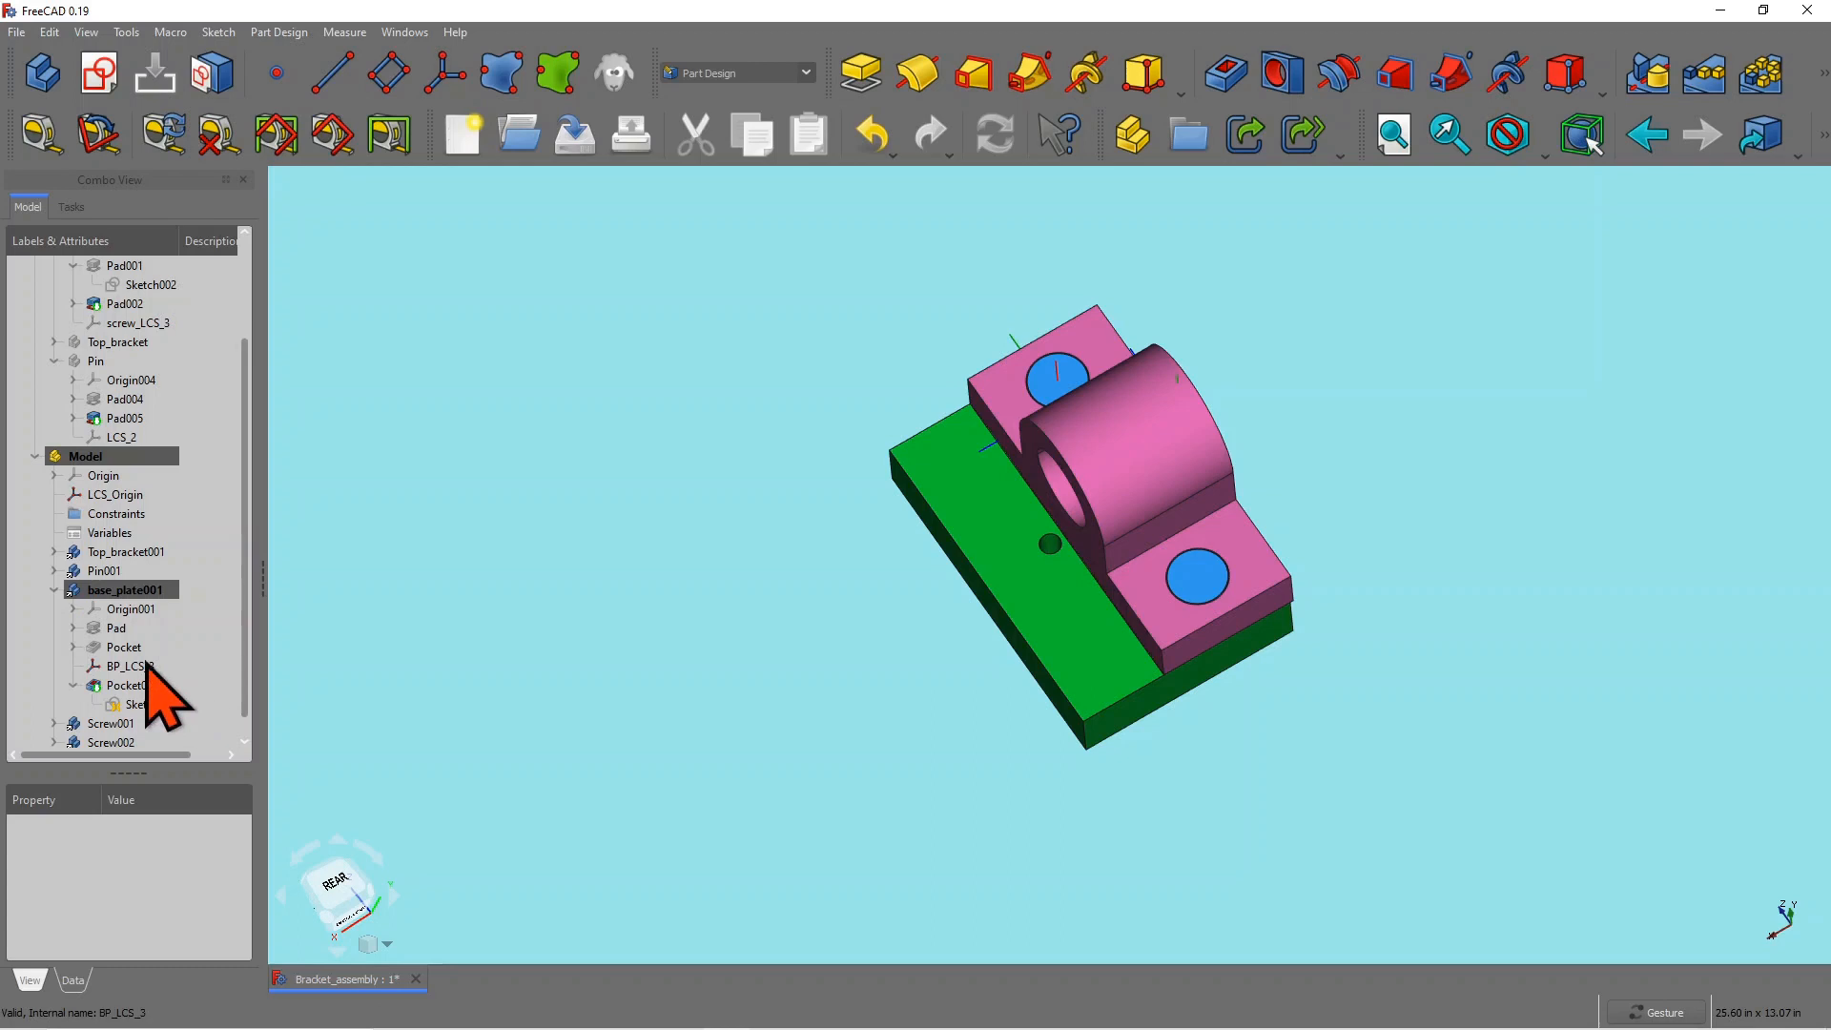
# Step: Show the original base_plate body to compare it with the linked plate in the assembly, and hide it again
pyautogui.doubleClick(142, 459)
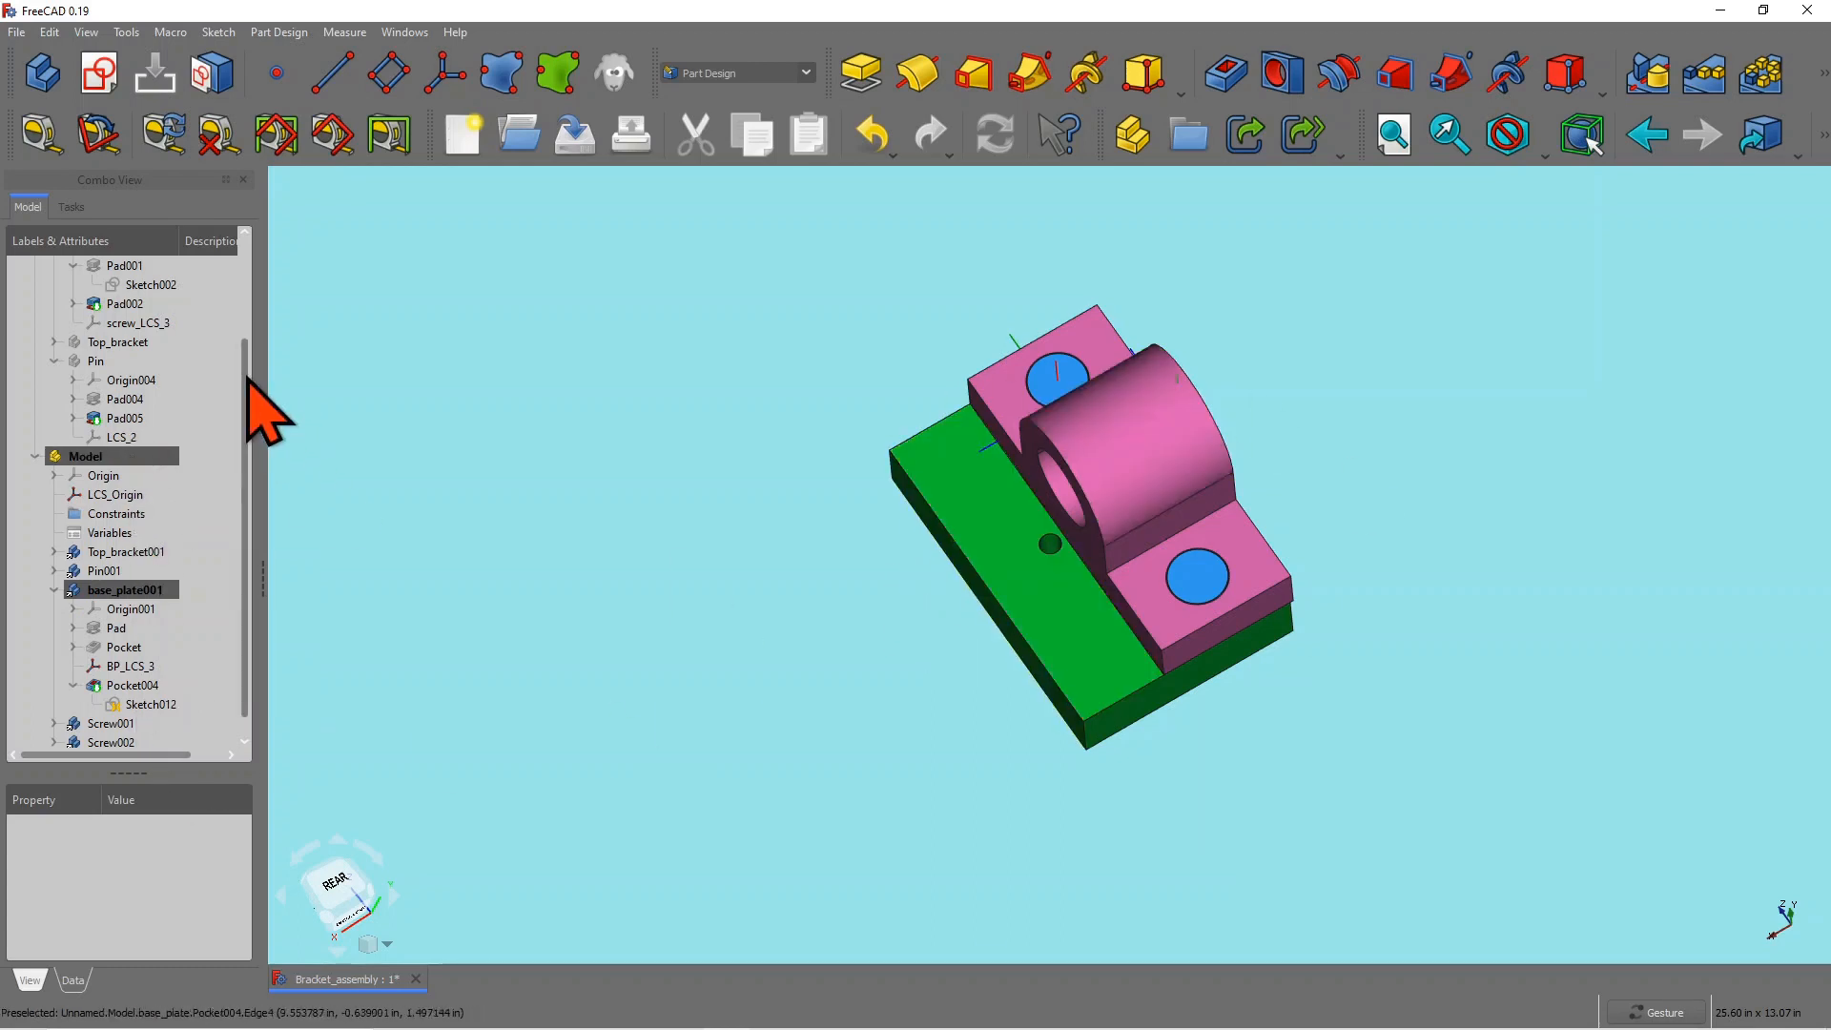
pyautogui.scroll(2, 244, 286)
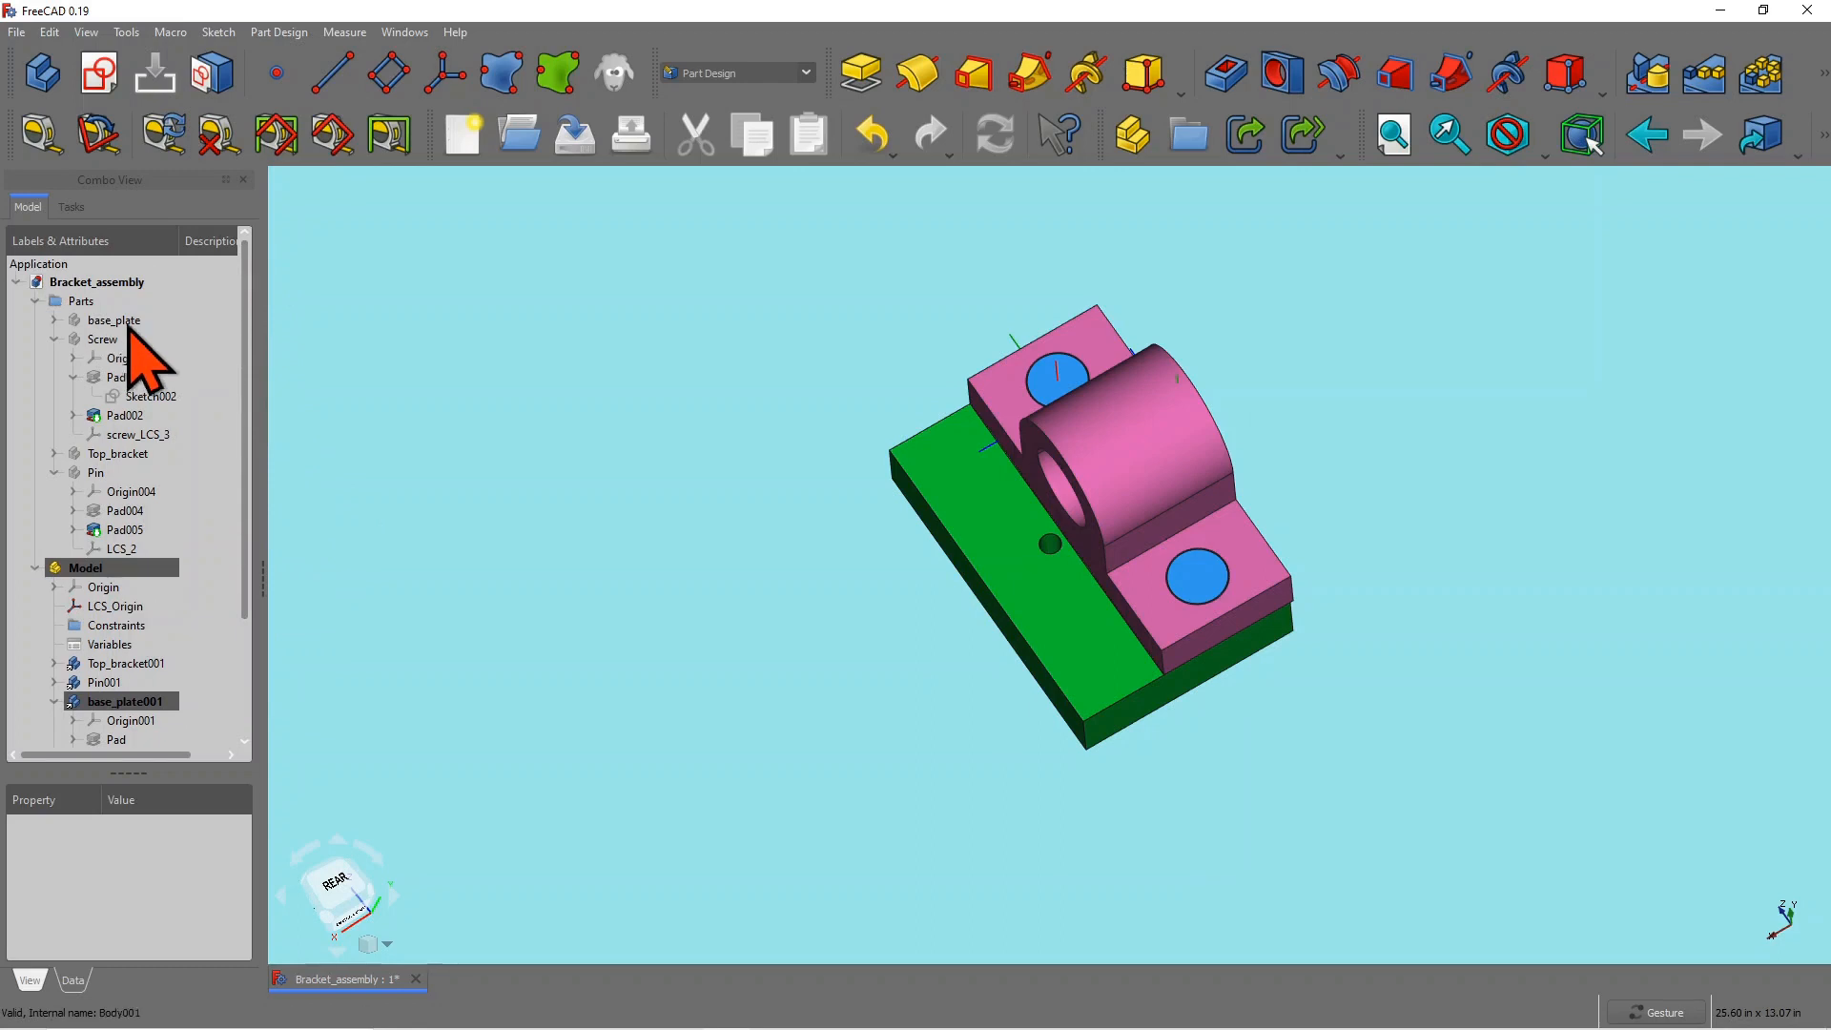
pyautogui.click(134, 322)
pyautogui.press('space')
pyautogui.scroll(-3, 634, 491)
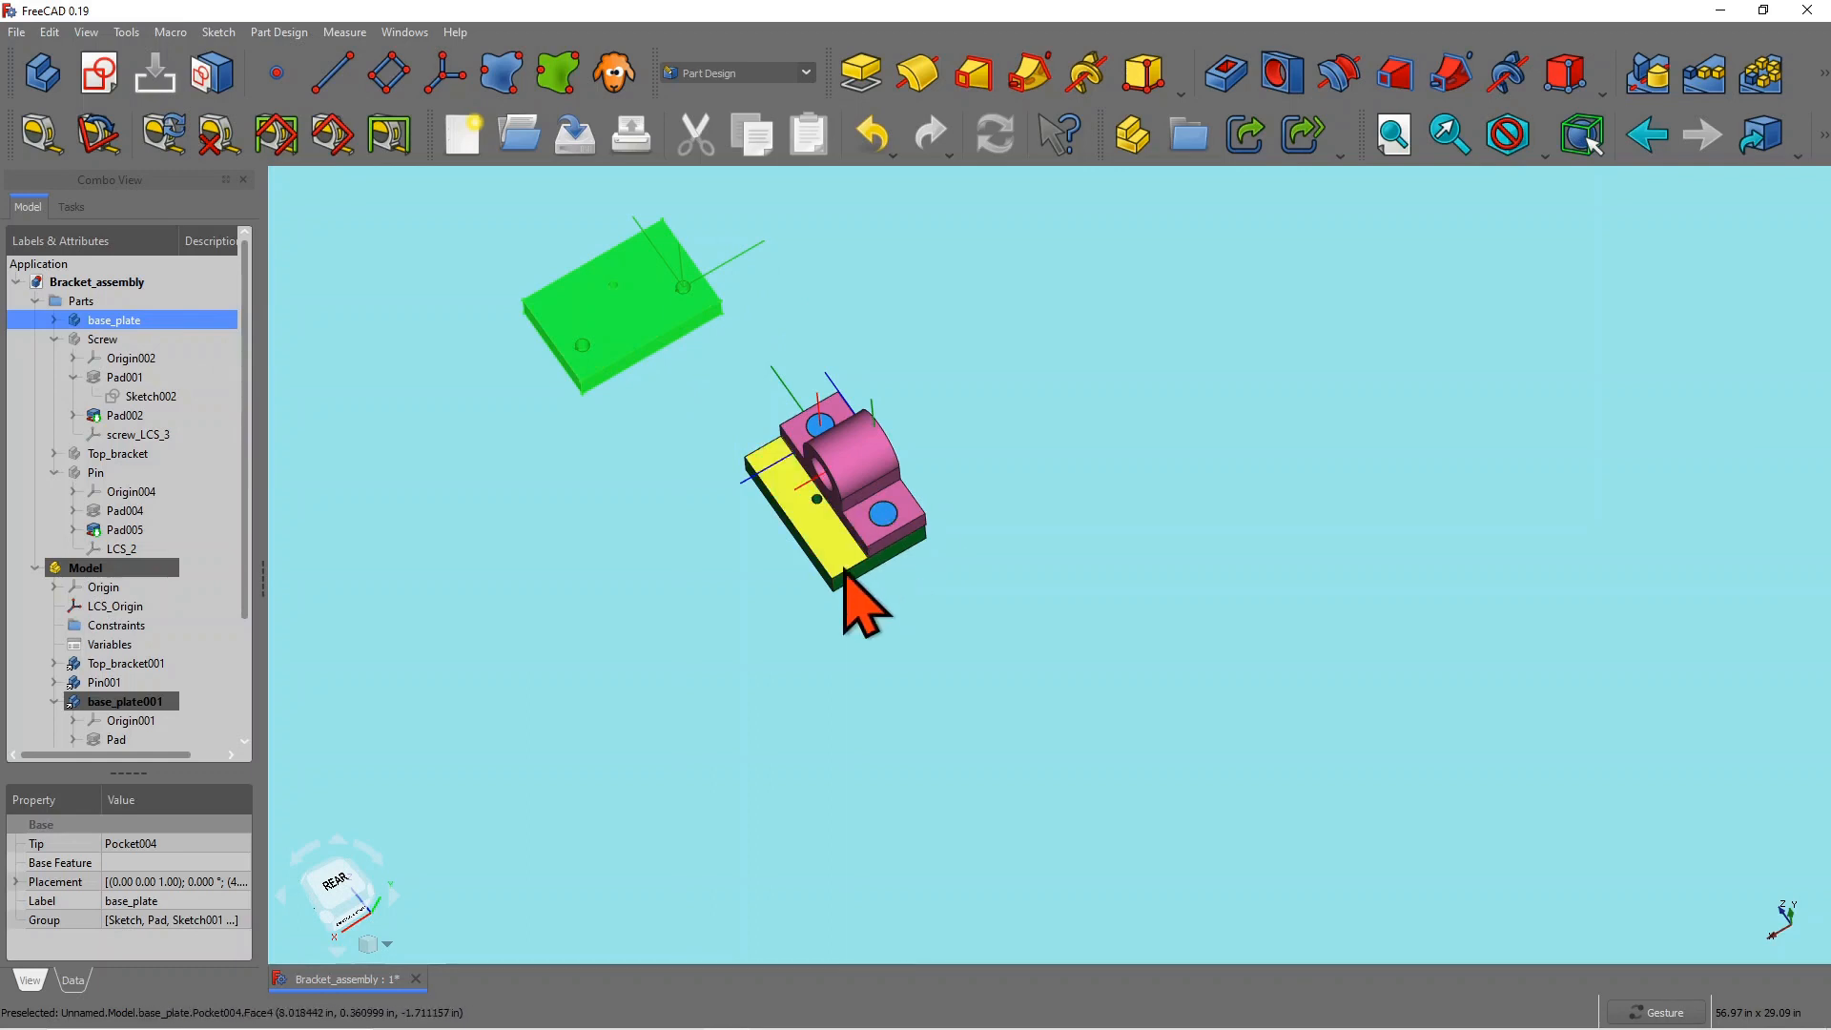
pyautogui.press('space')
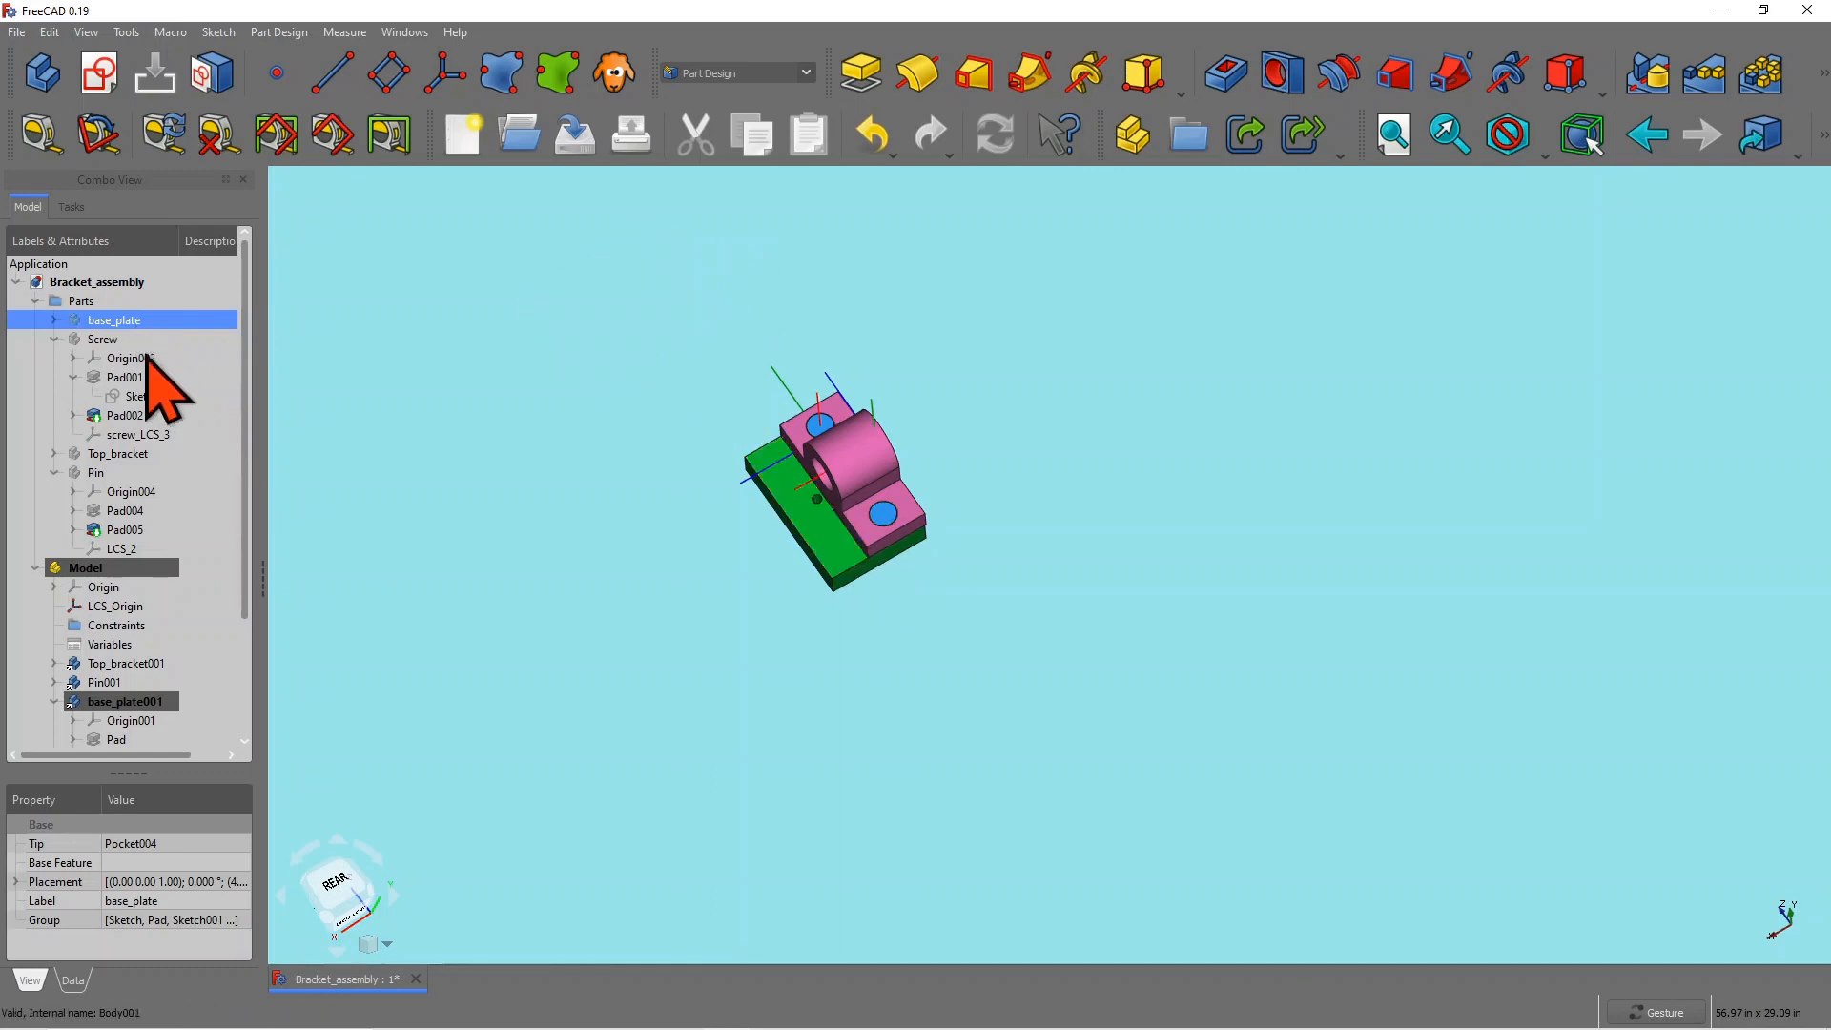
pyautogui.moveTo(783, 708); pyautogui.dragTo(862, 728)
pyautogui.scroll(4, 788, 646)
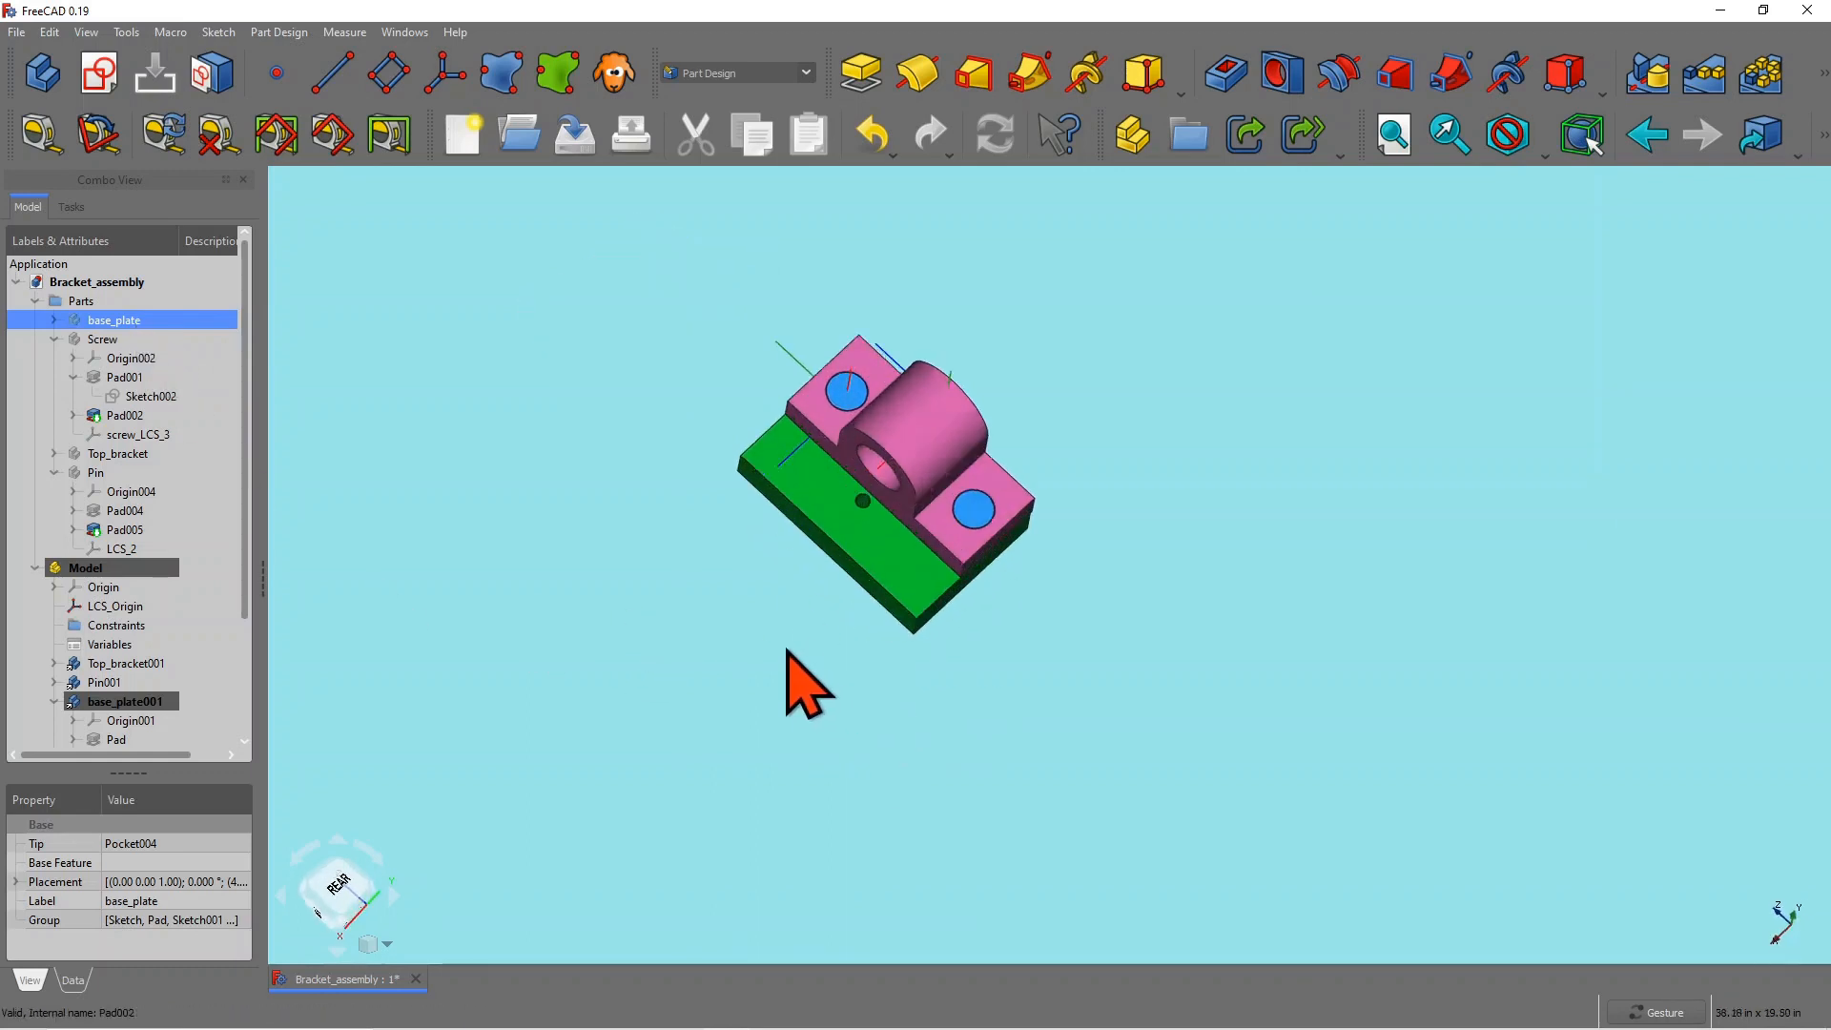
pyautogui.moveTo(1204, 496); pyautogui.dragTo(945, 678)
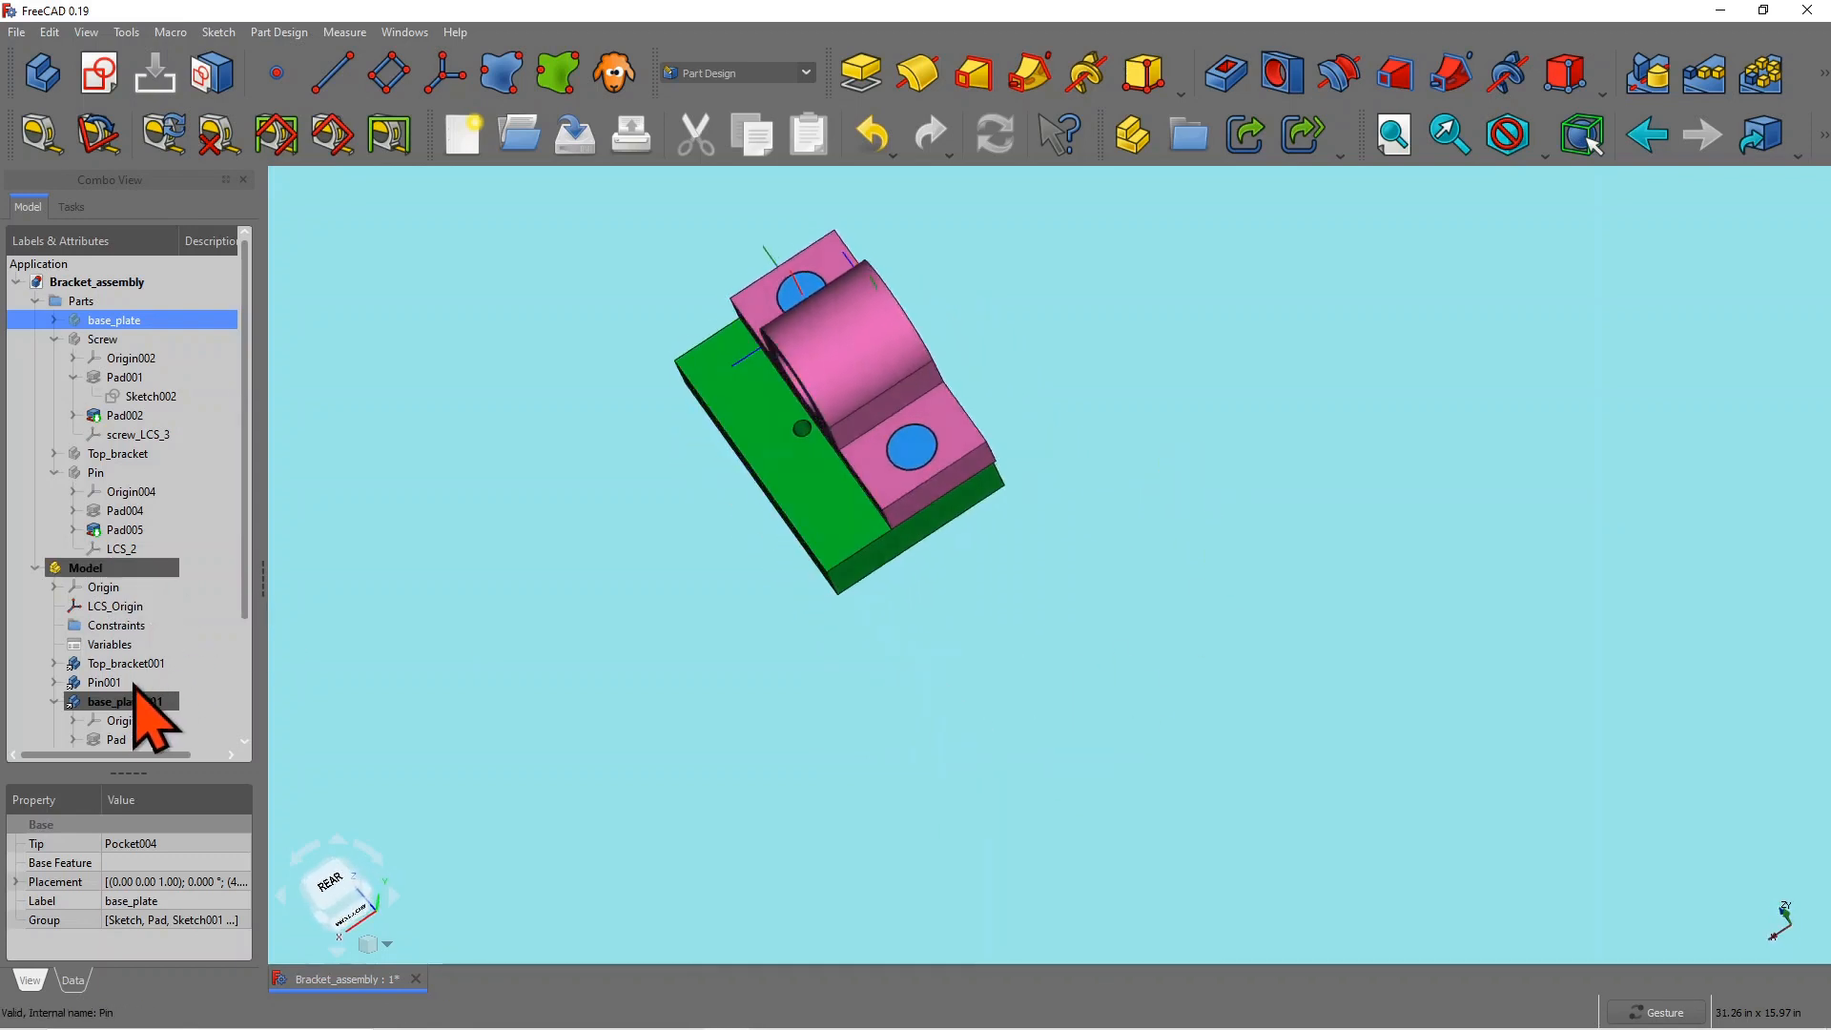
# Step: Make the linked top bracket, Top_bracket001, the active body within the Model assembly
pyautogui.scroll(-2, 241, 639)
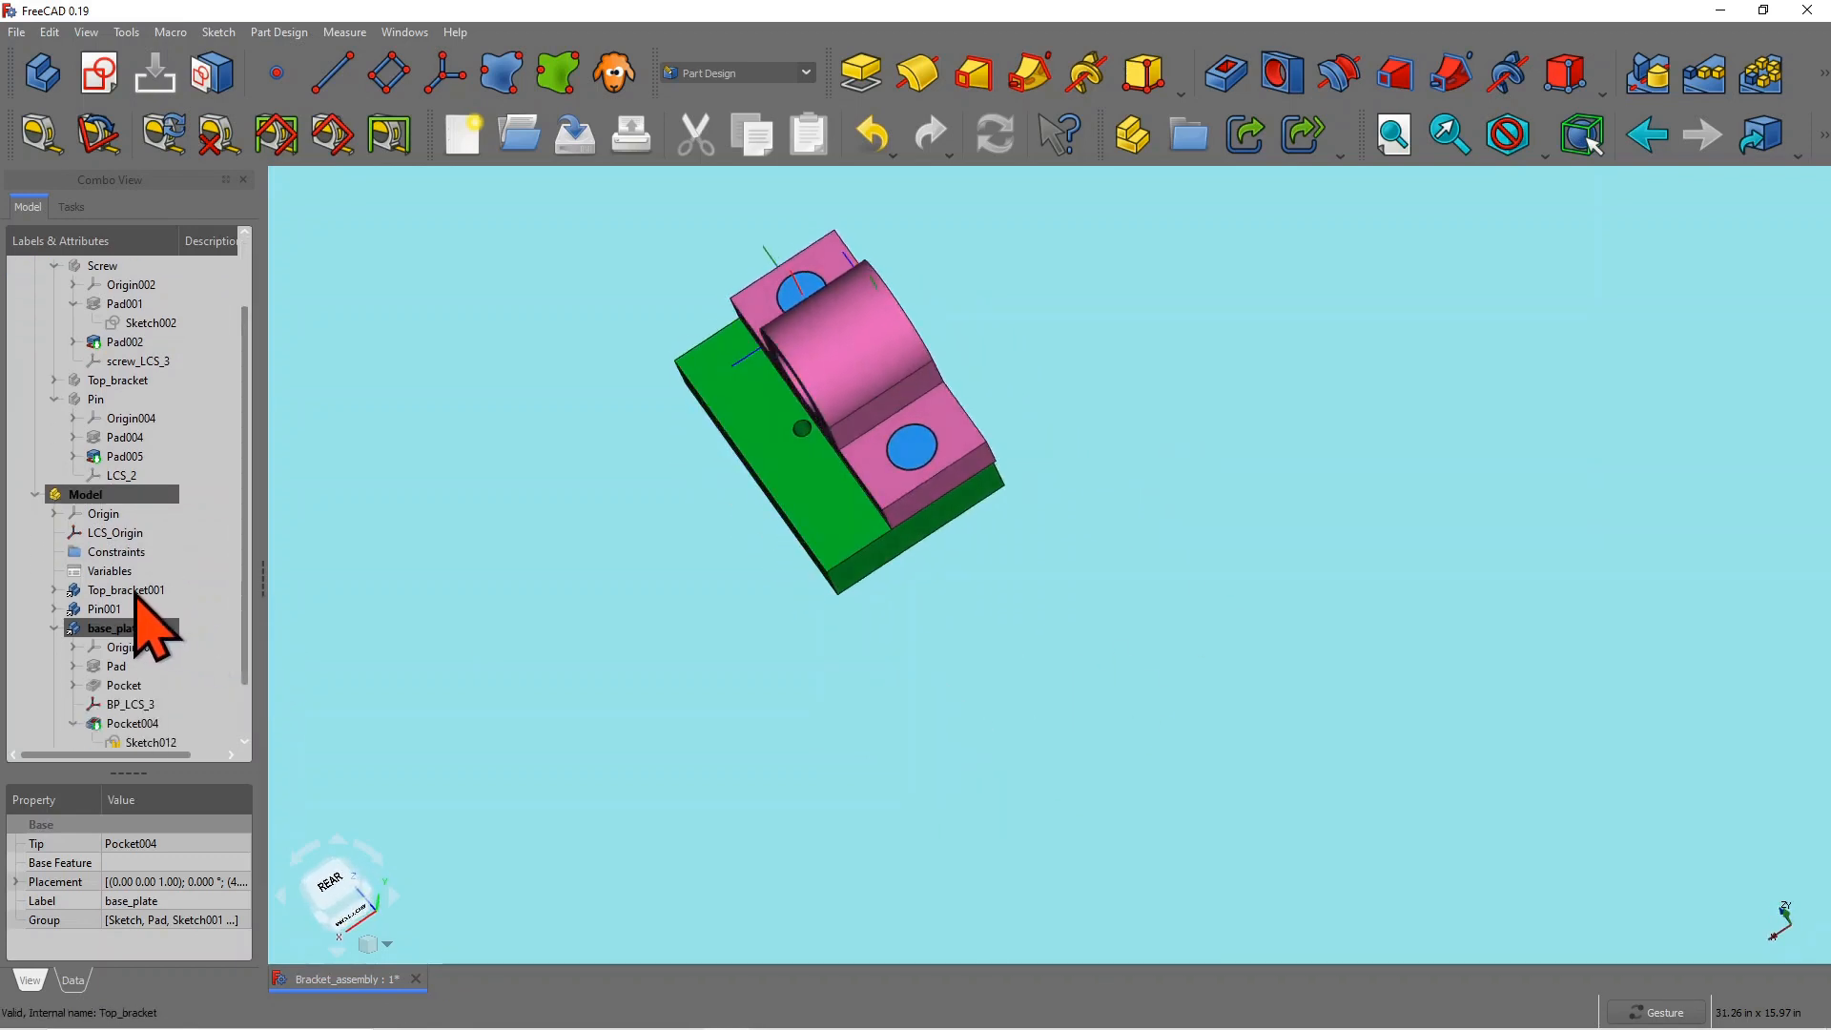
pyautogui.click(135, 591)
pyautogui.rightClick(135, 592)
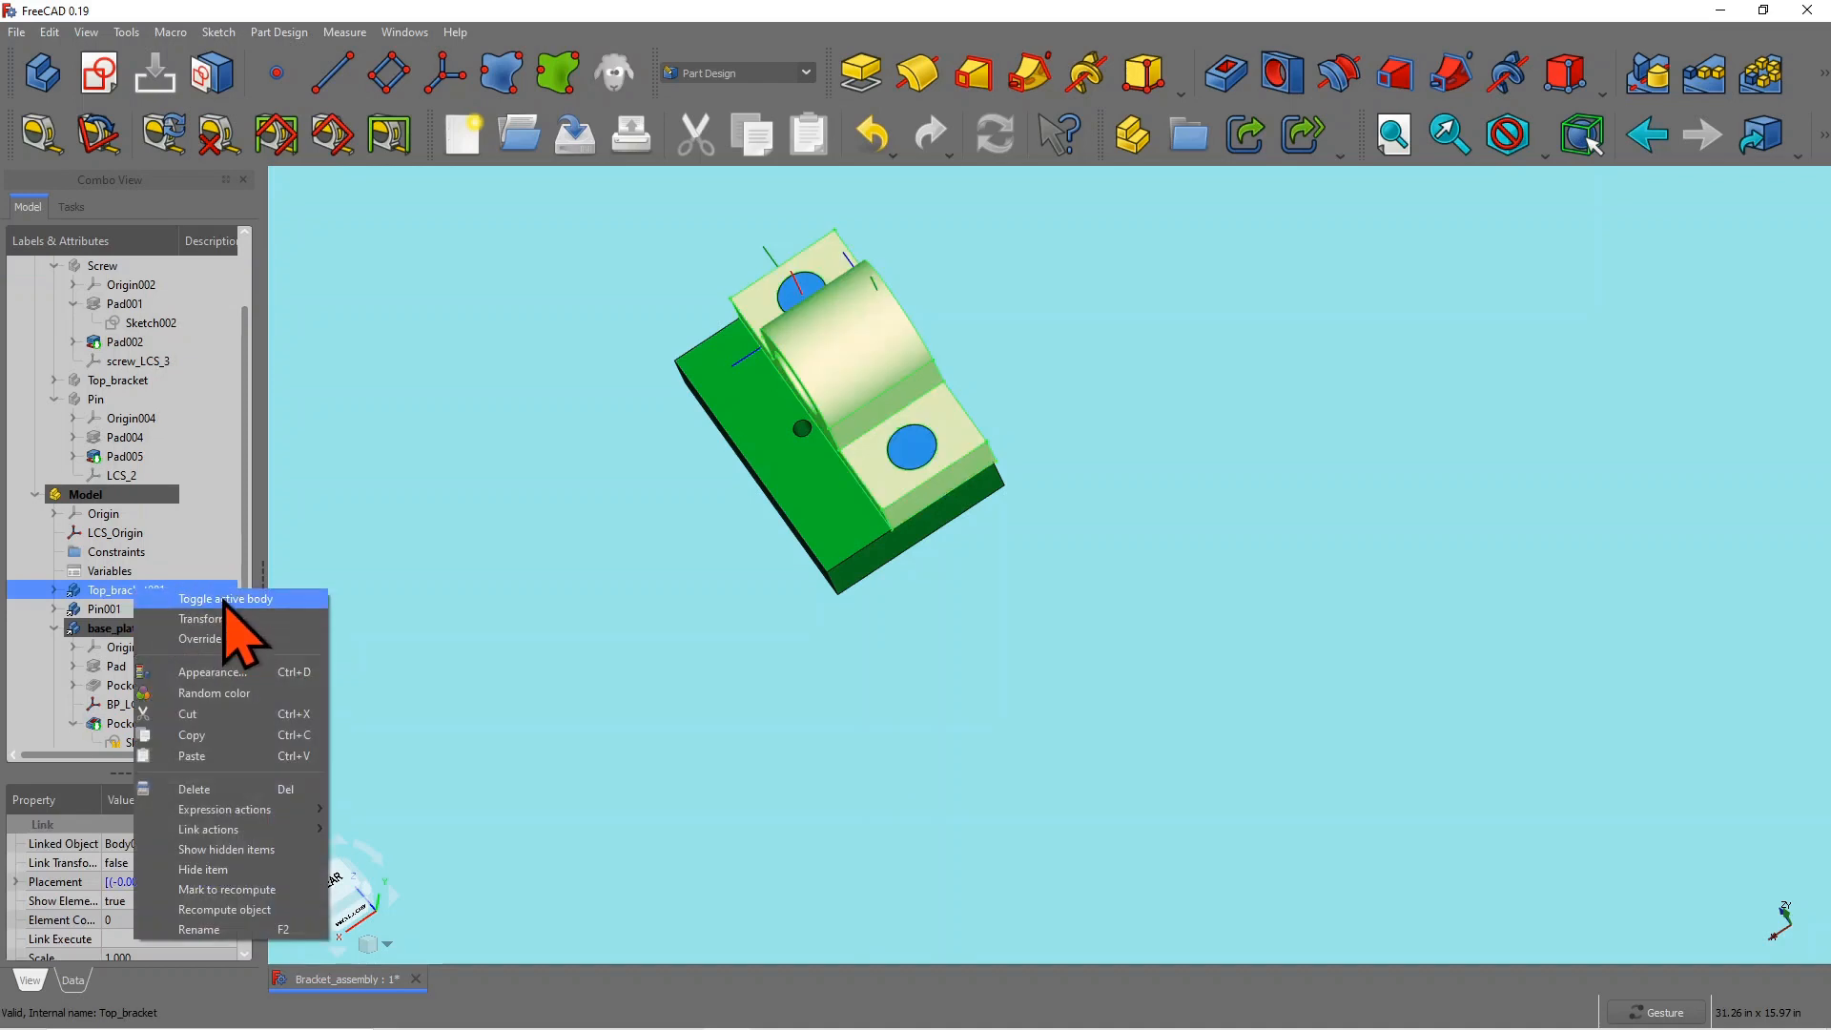
pyautogui.click(205, 612)
pyautogui.scroll(-2, 245, 634)
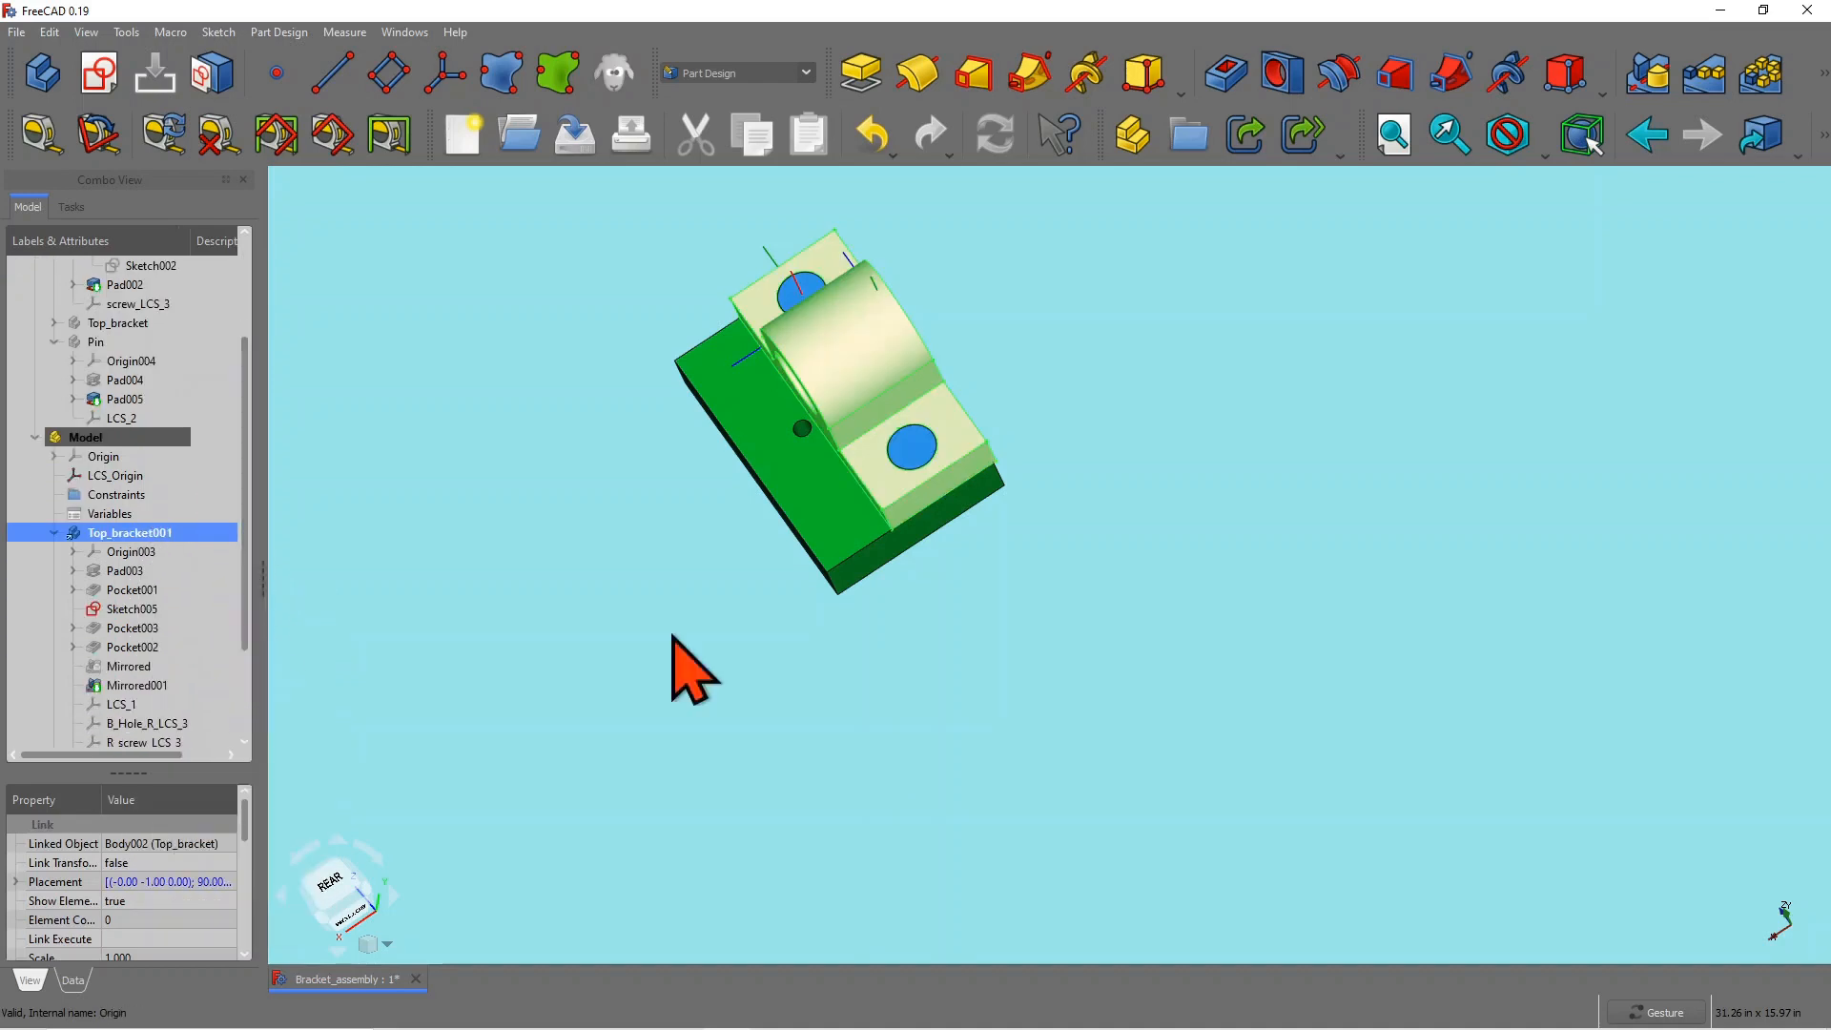
# Step: Create a datum plane in Plane face mode on the top bracket's flat vertical face between the cylinder and the screw flange
pyautogui.moveTo(682, 662); pyautogui.dragTo(1166, 437)
pyautogui.scroll(3, 1103, 197)
pyautogui.moveTo(711, 508); pyautogui.dragTo(651, 456)
pyautogui.click(1002, 431)
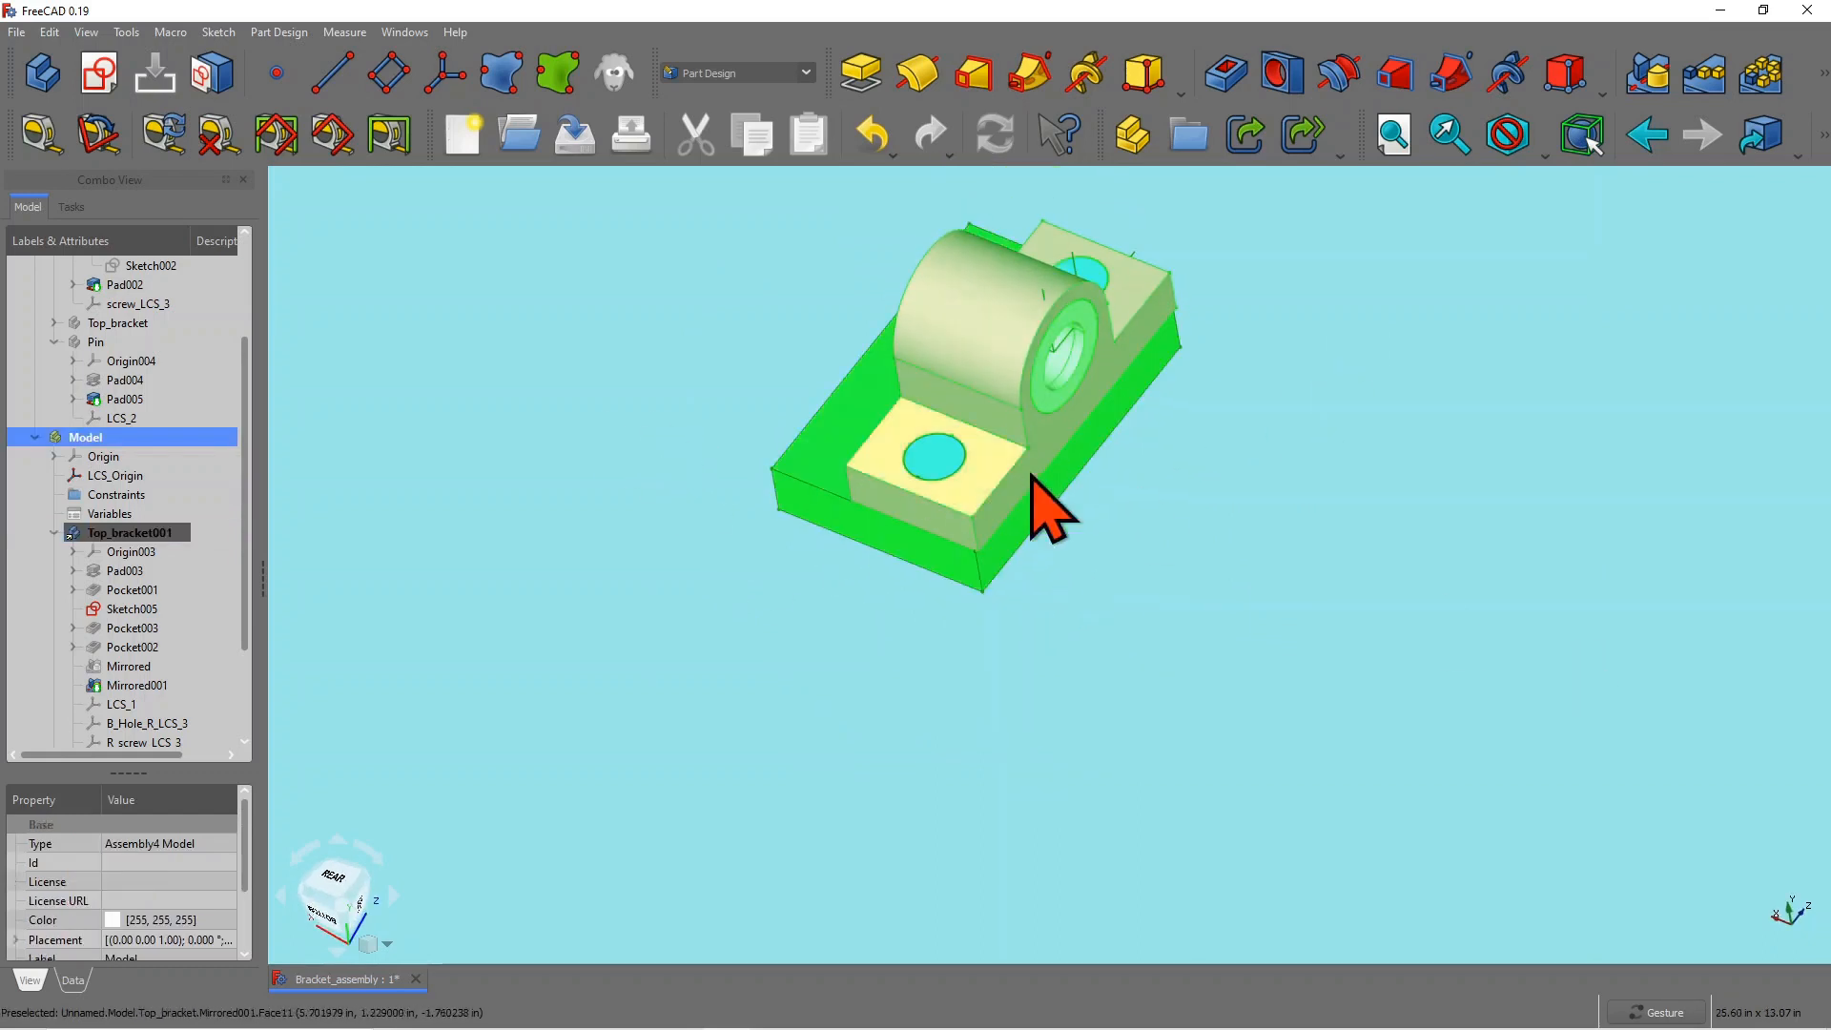
pyautogui.moveTo(1046, 506); pyautogui.dragTo(1128, 587)
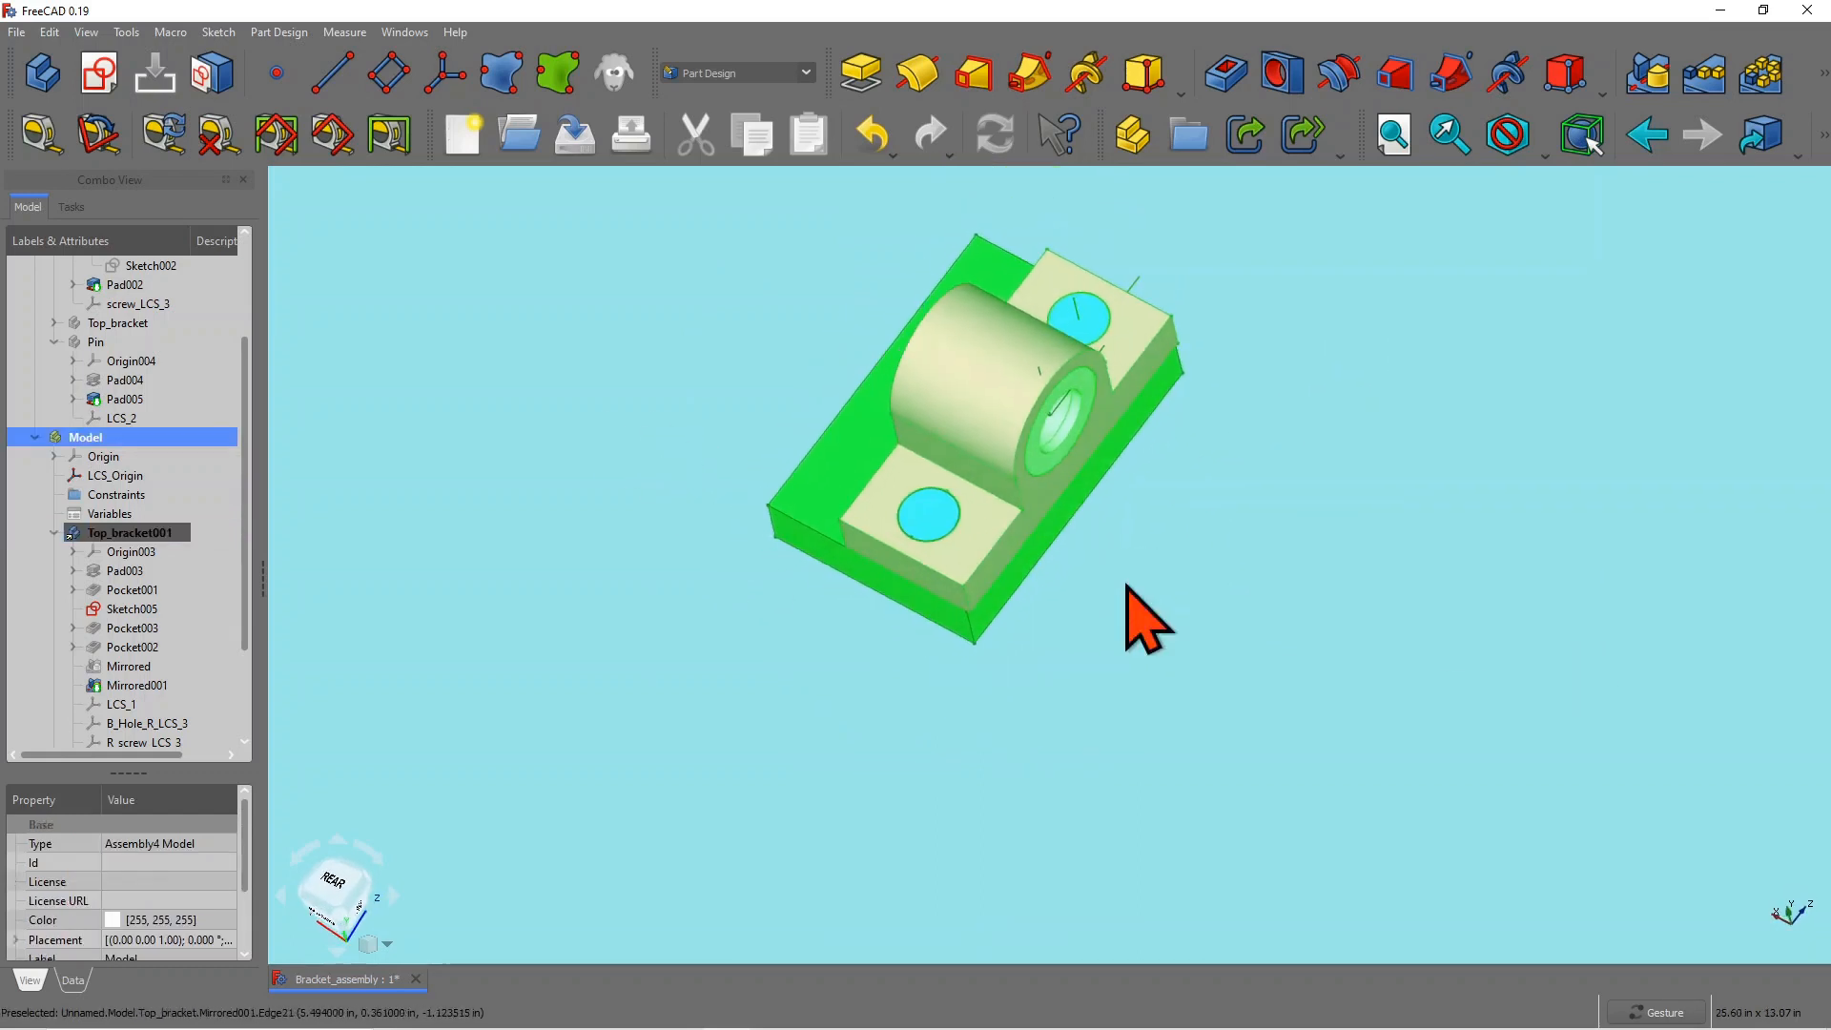
pyautogui.click(1006, 515)
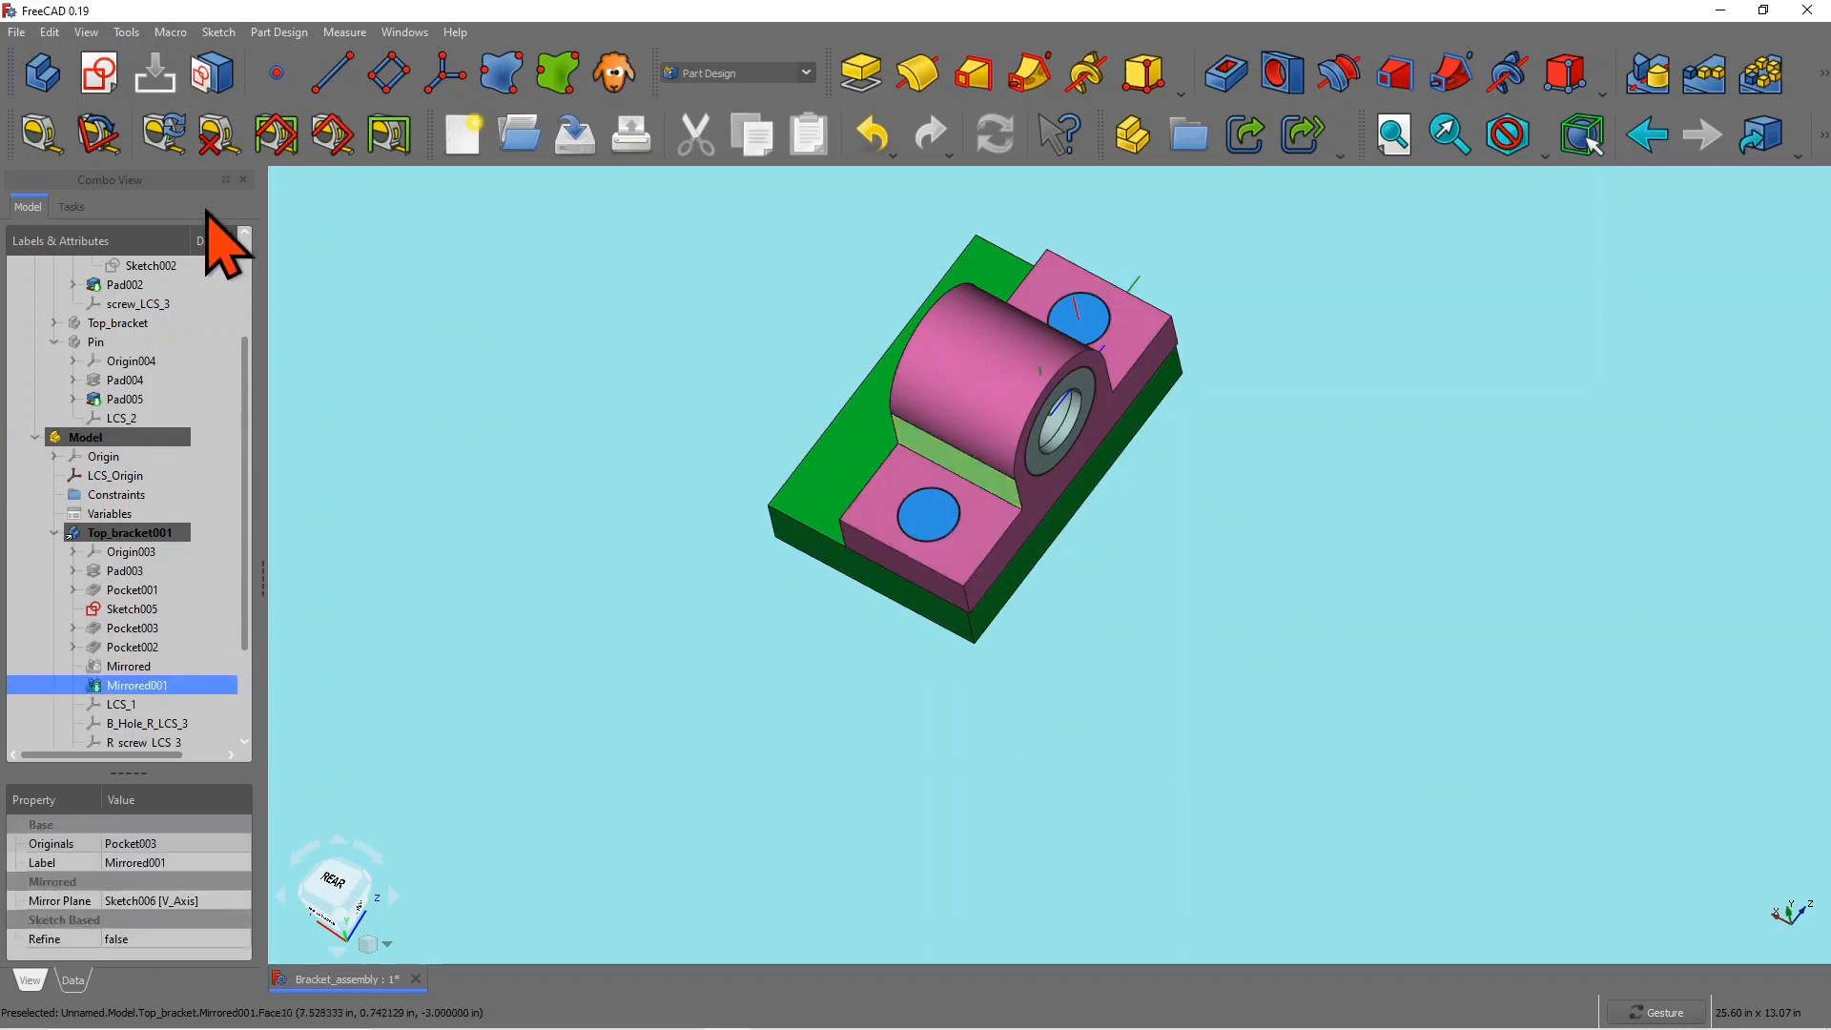
pyautogui.click(384, 79)
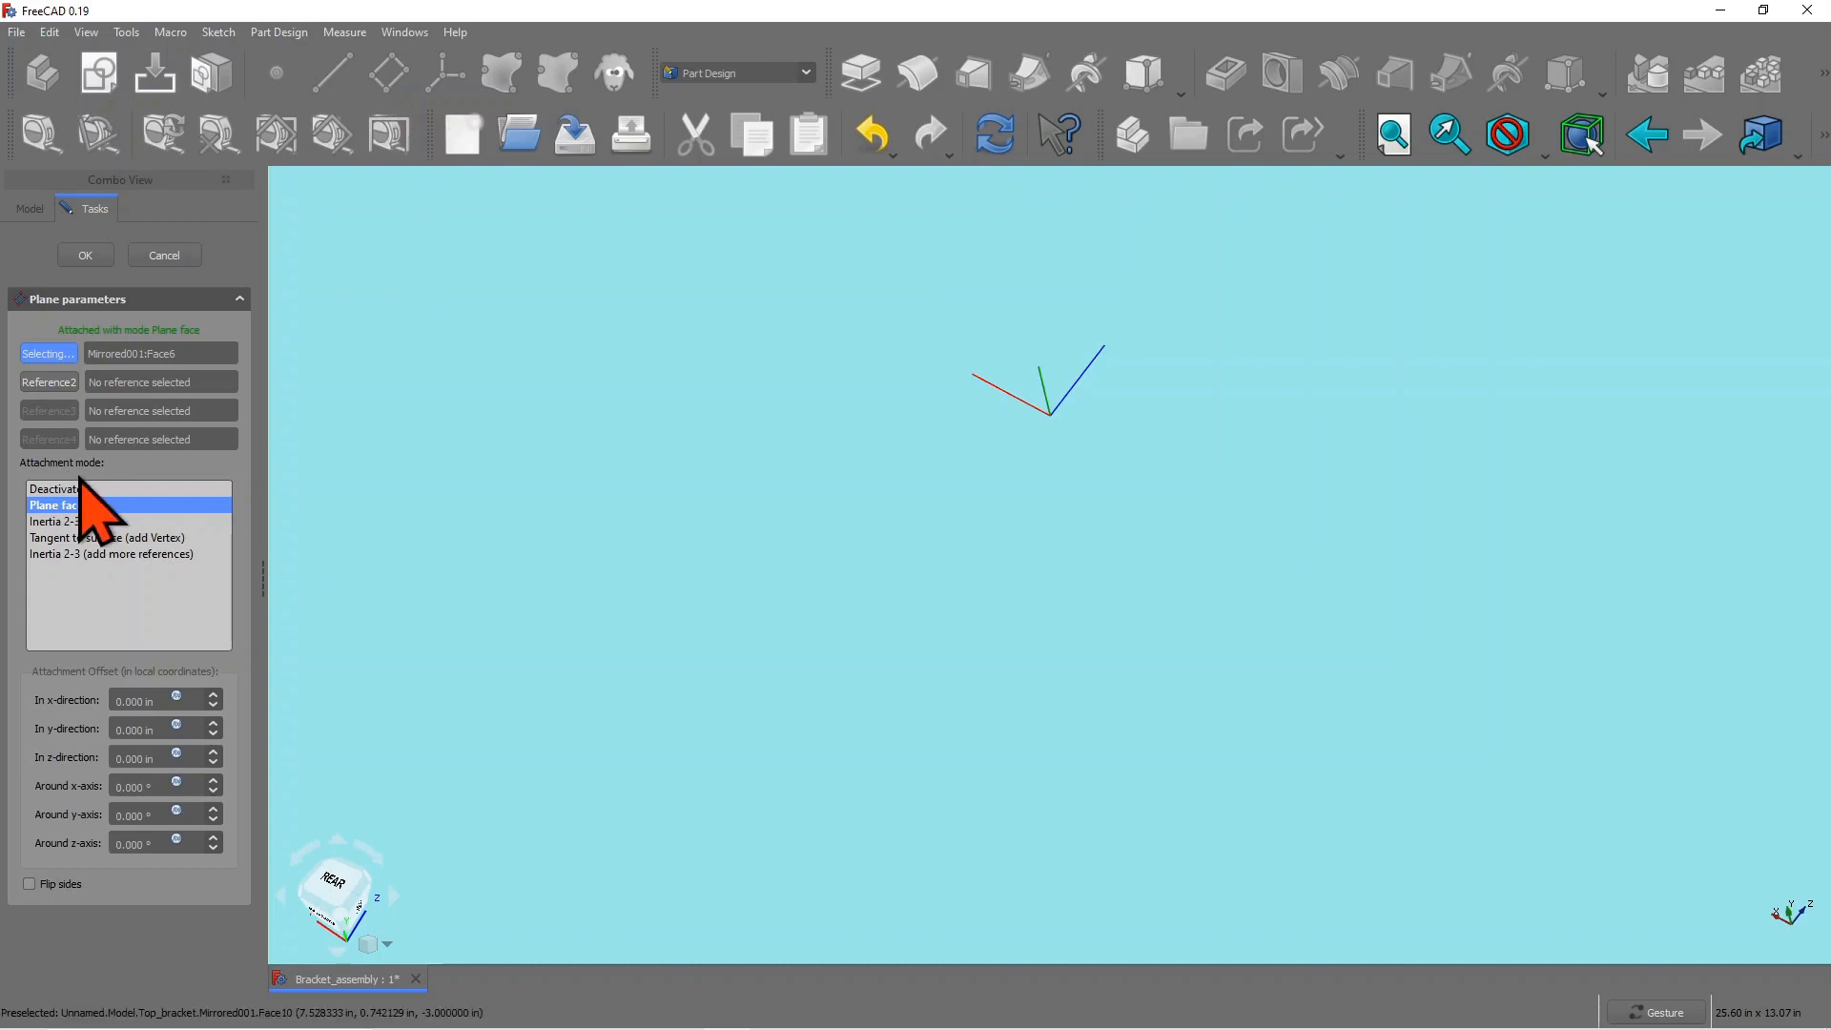
pyautogui.click(86, 255)
pyautogui.moveTo(981, 543); pyautogui.dragTo(780, 557)
pyautogui.scroll(3, 863, 224)
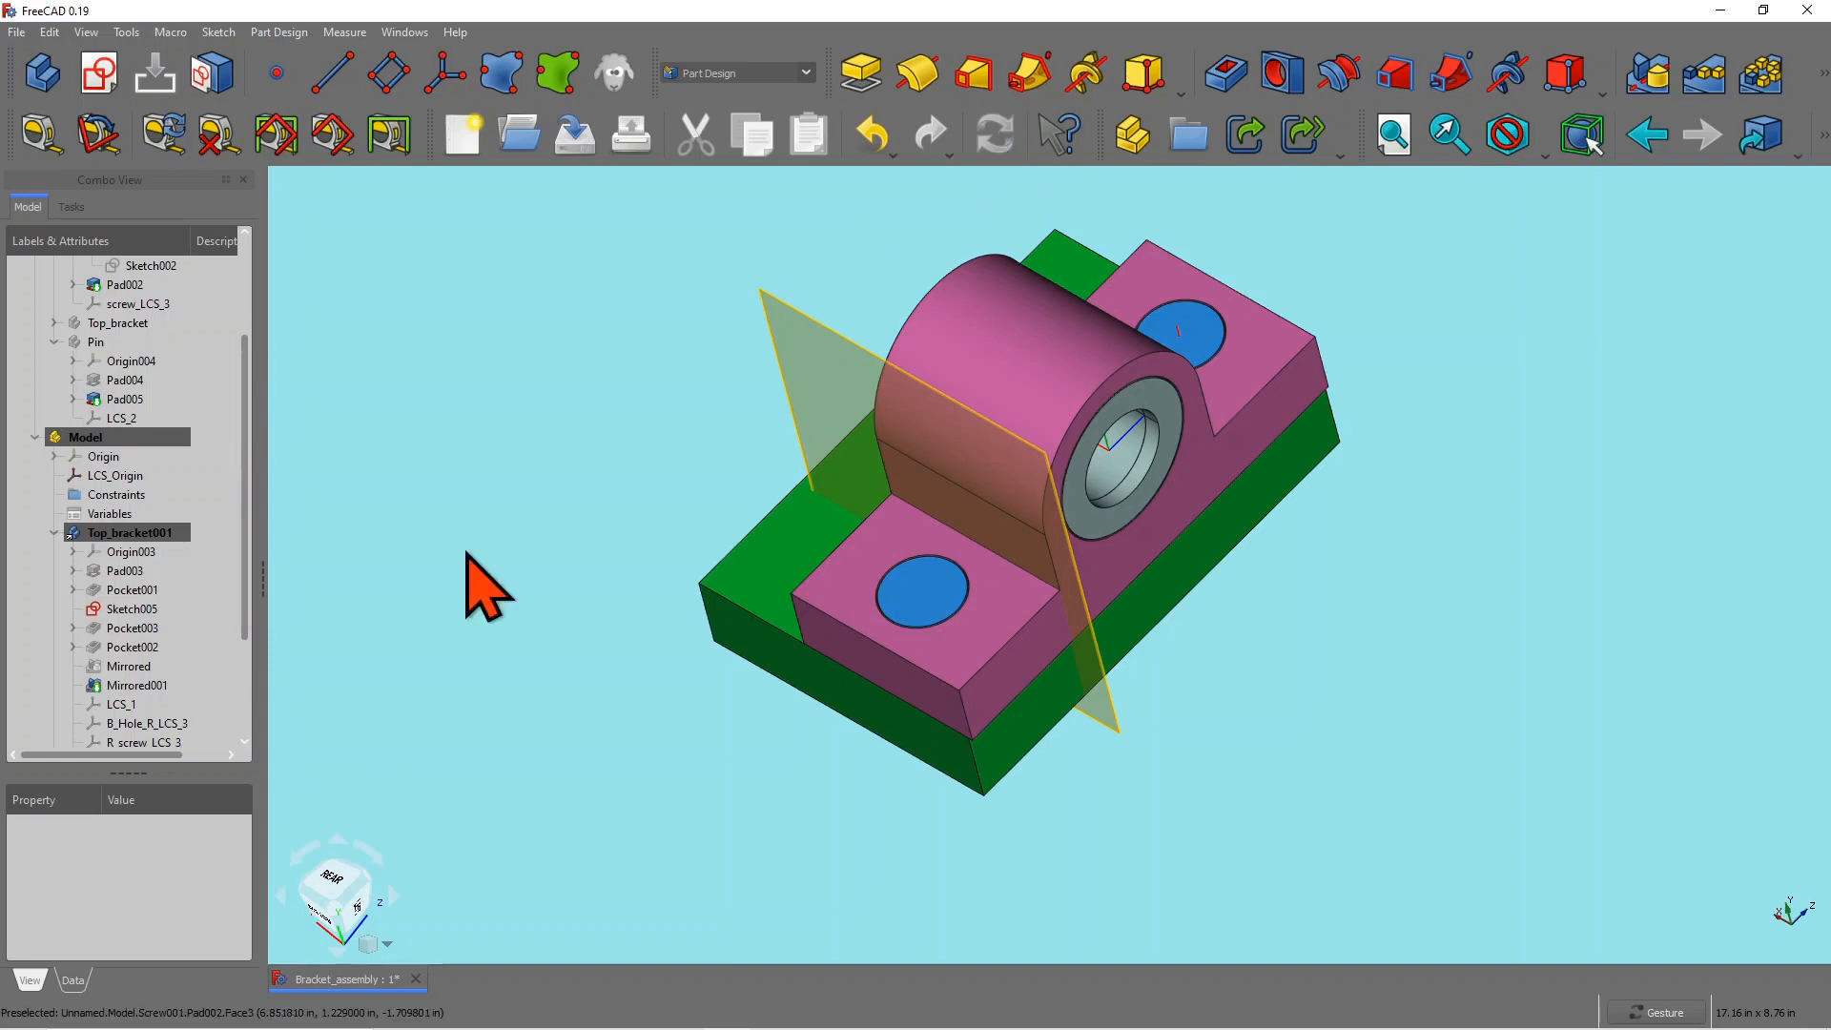
pyautogui.moveTo(483, 585); pyautogui.dragTo(456, 617)
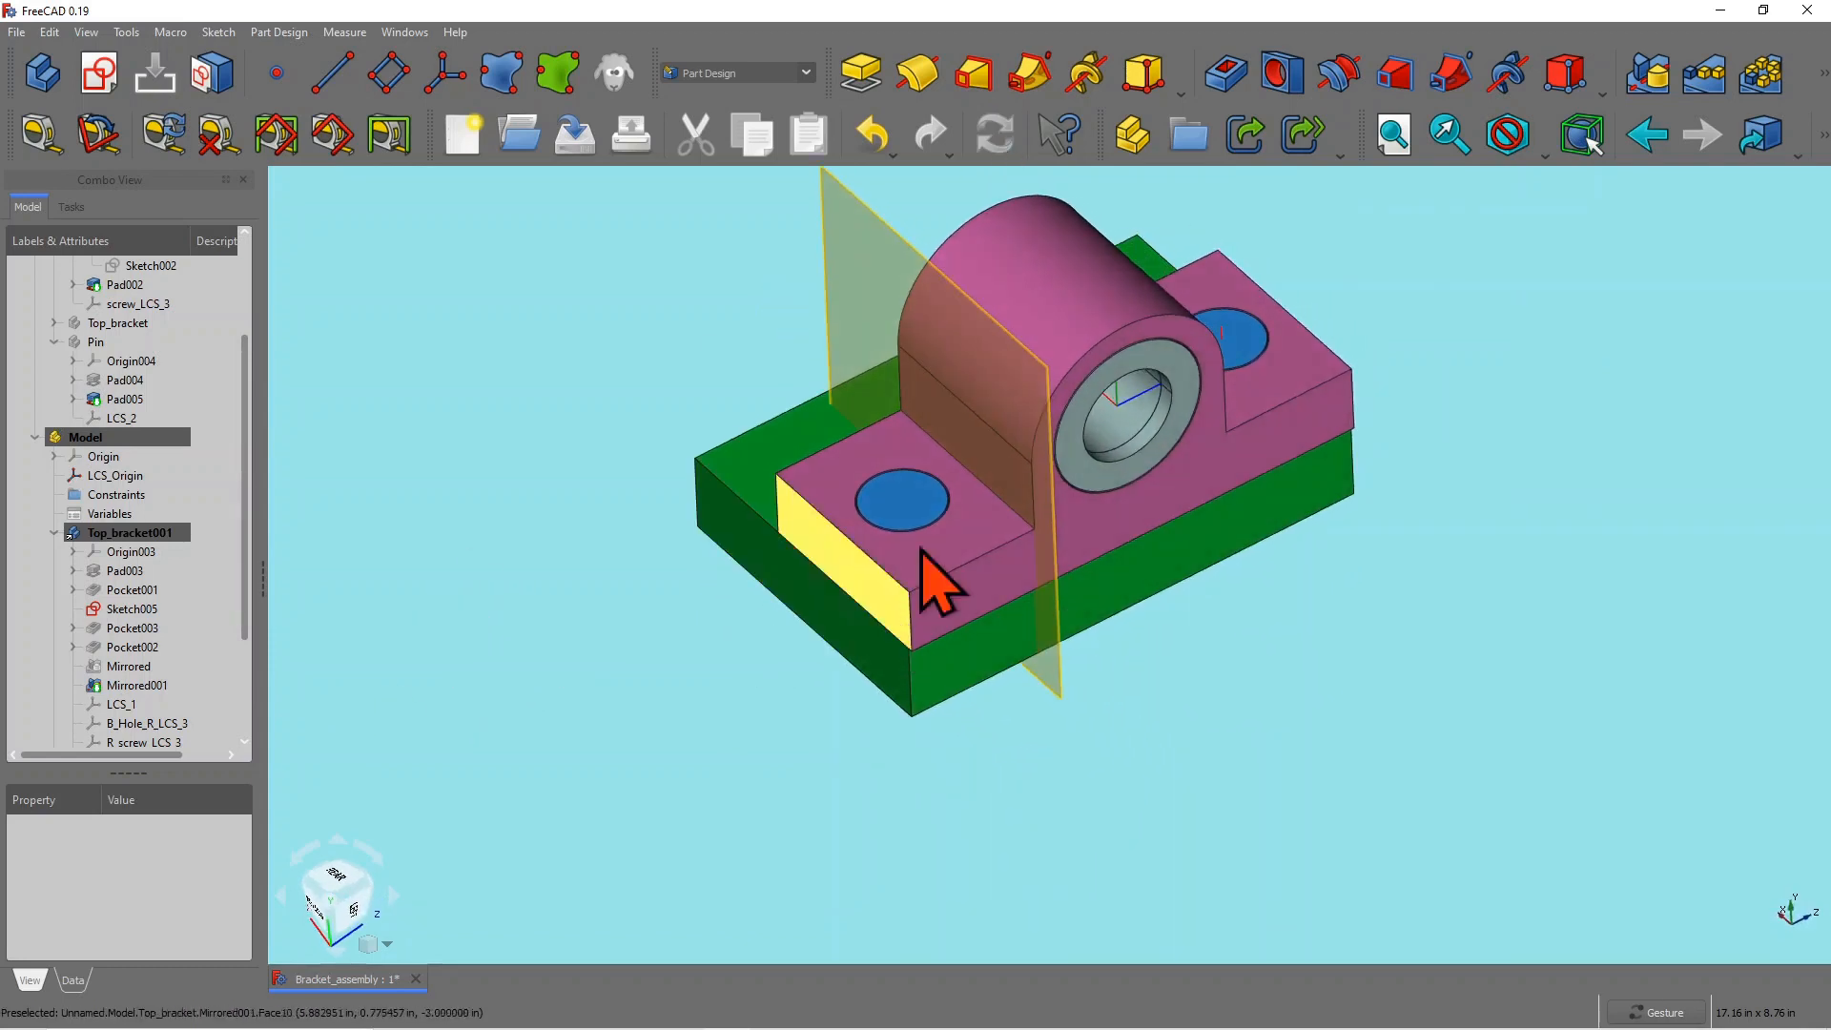
pyautogui.moveTo(867, 846)
pyautogui.mouseDown()
pyautogui.moveTo(973, 858)
pyautogui.moveTo(842, 861)
pyautogui.mouseUp()
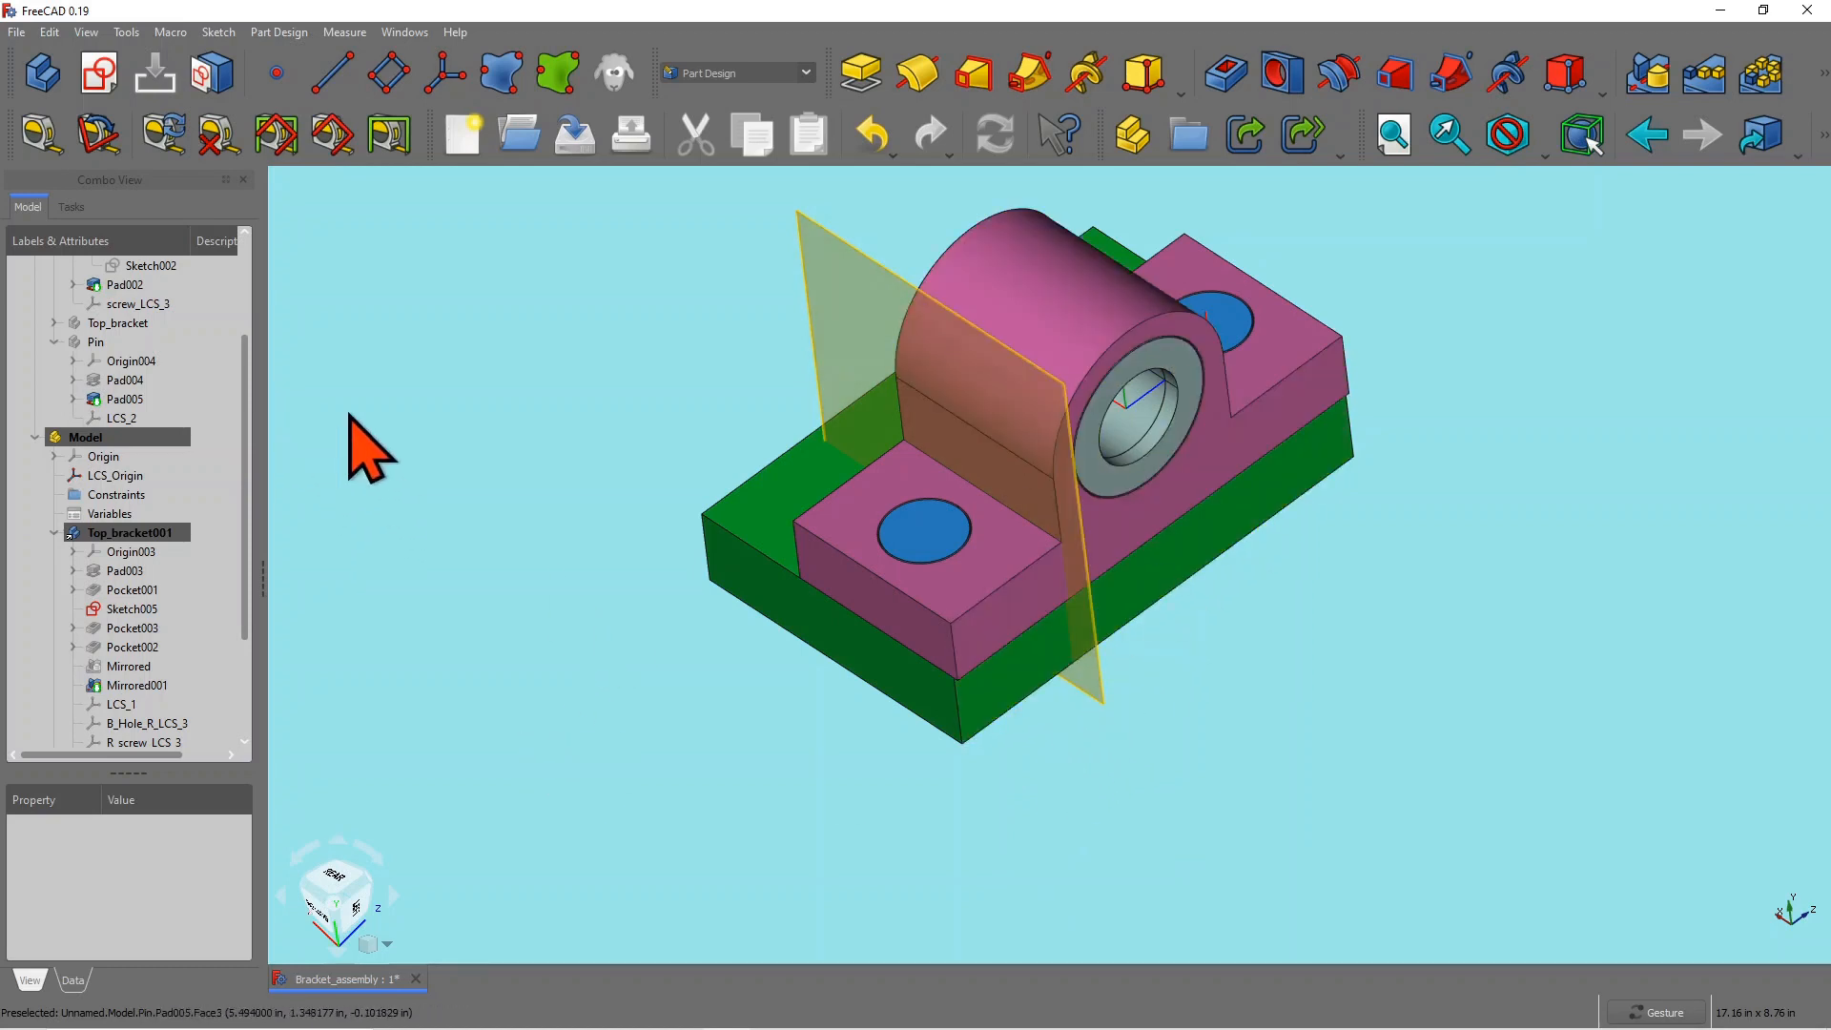
# Step: Open the clipping plane settings and preview the assembly's section cuts with Clipping X and Clipping Y, turning each off again
pyautogui.click(86, 33)
pyautogui.click(88, 32)
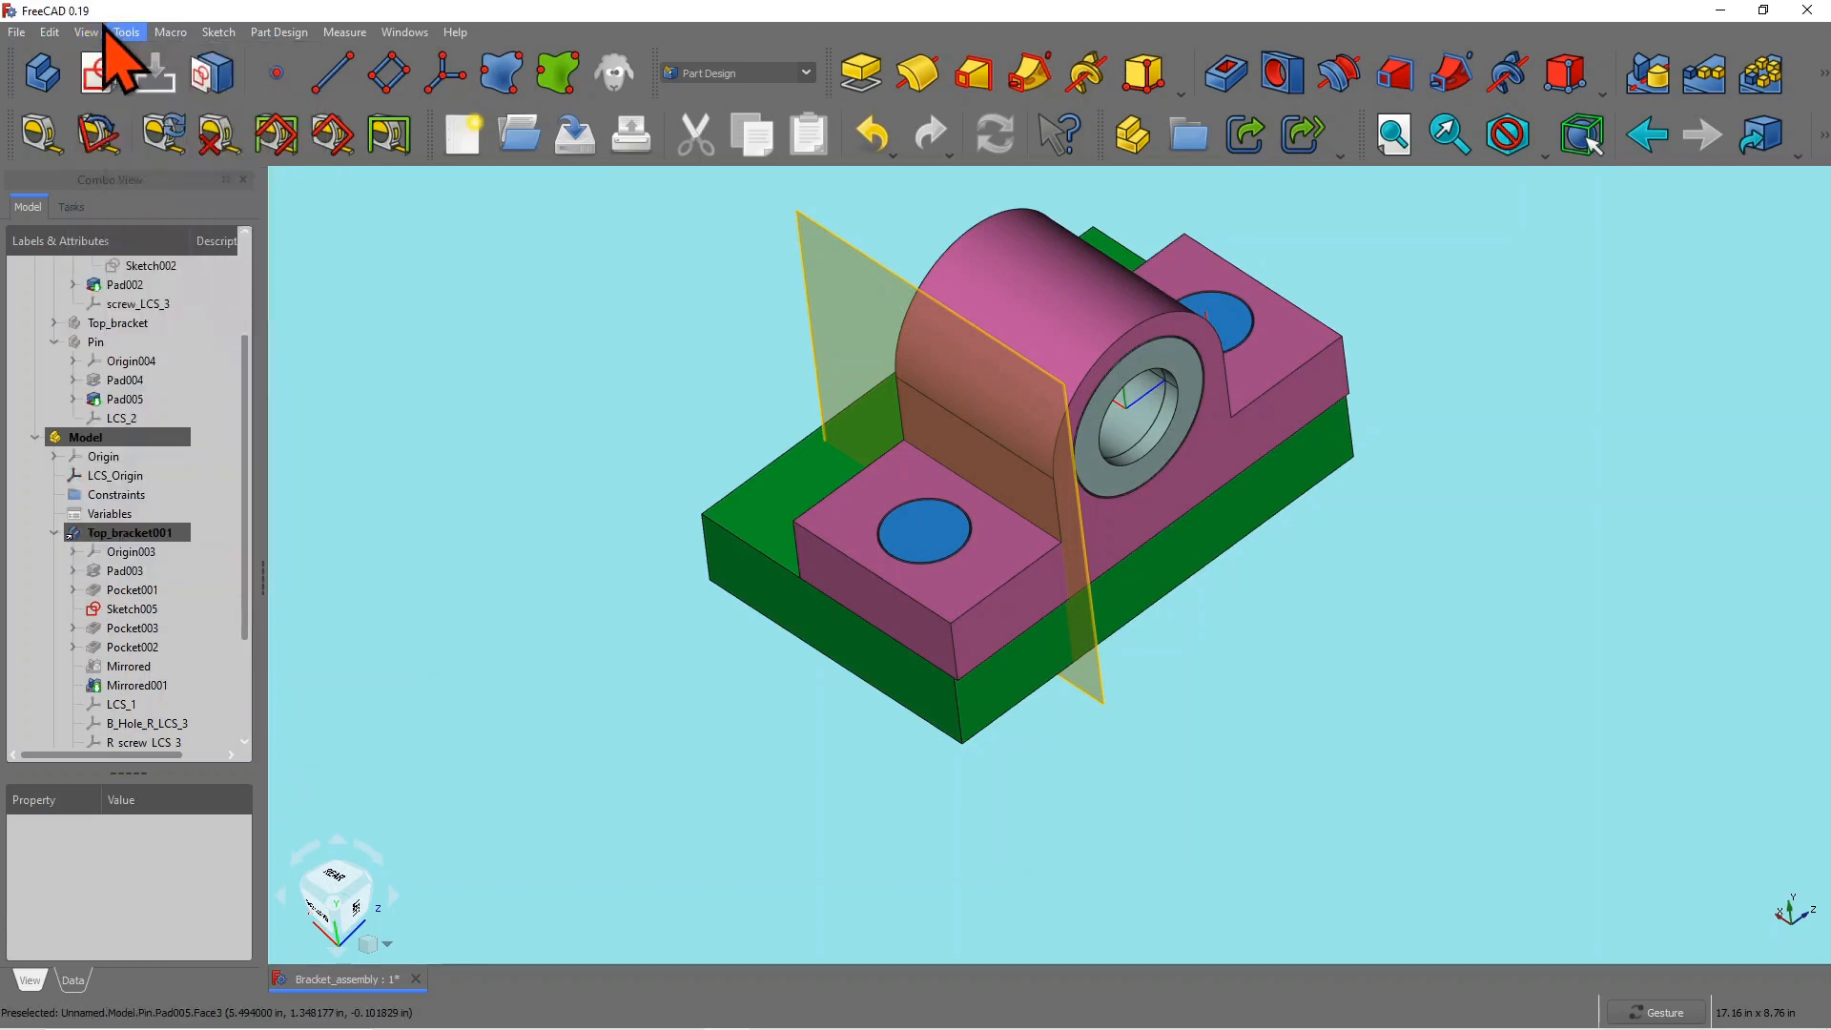
pyautogui.click(92, 34)
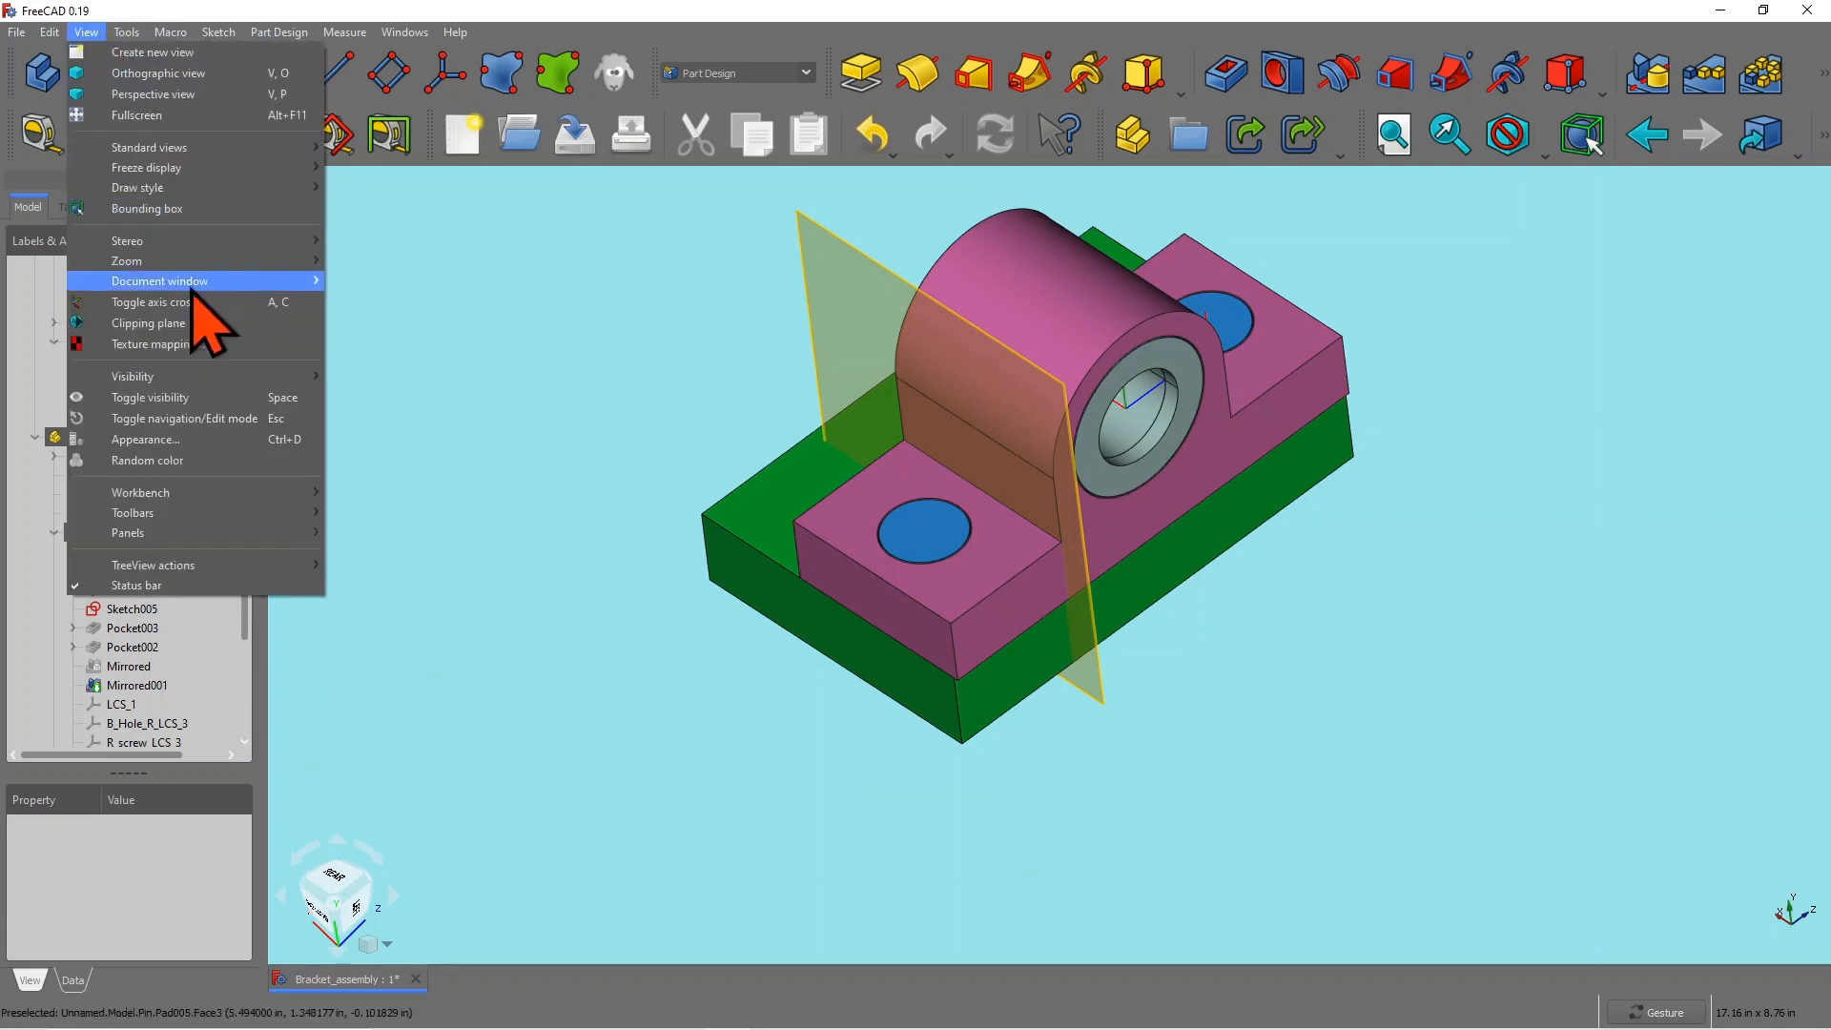
pyautogui.click(143, 323)
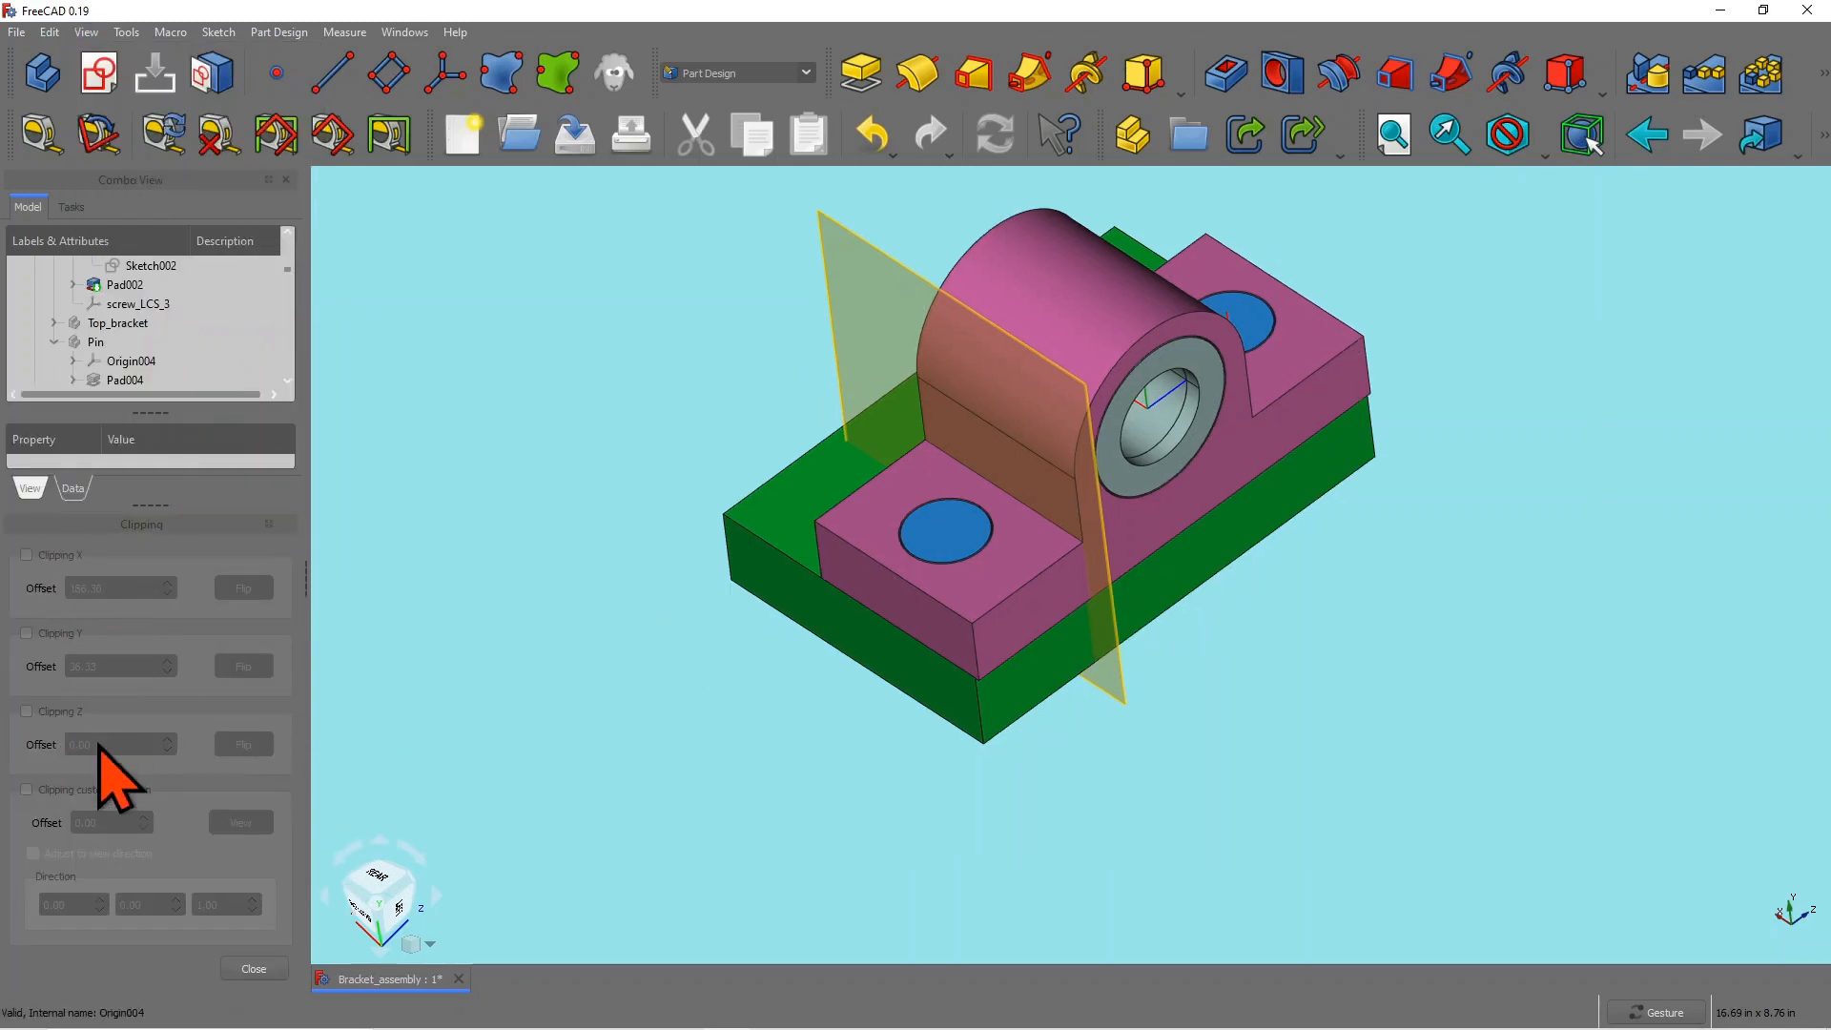
pyautogui.moveTo(362, 786); pyautogui.dragTo(634, 759)
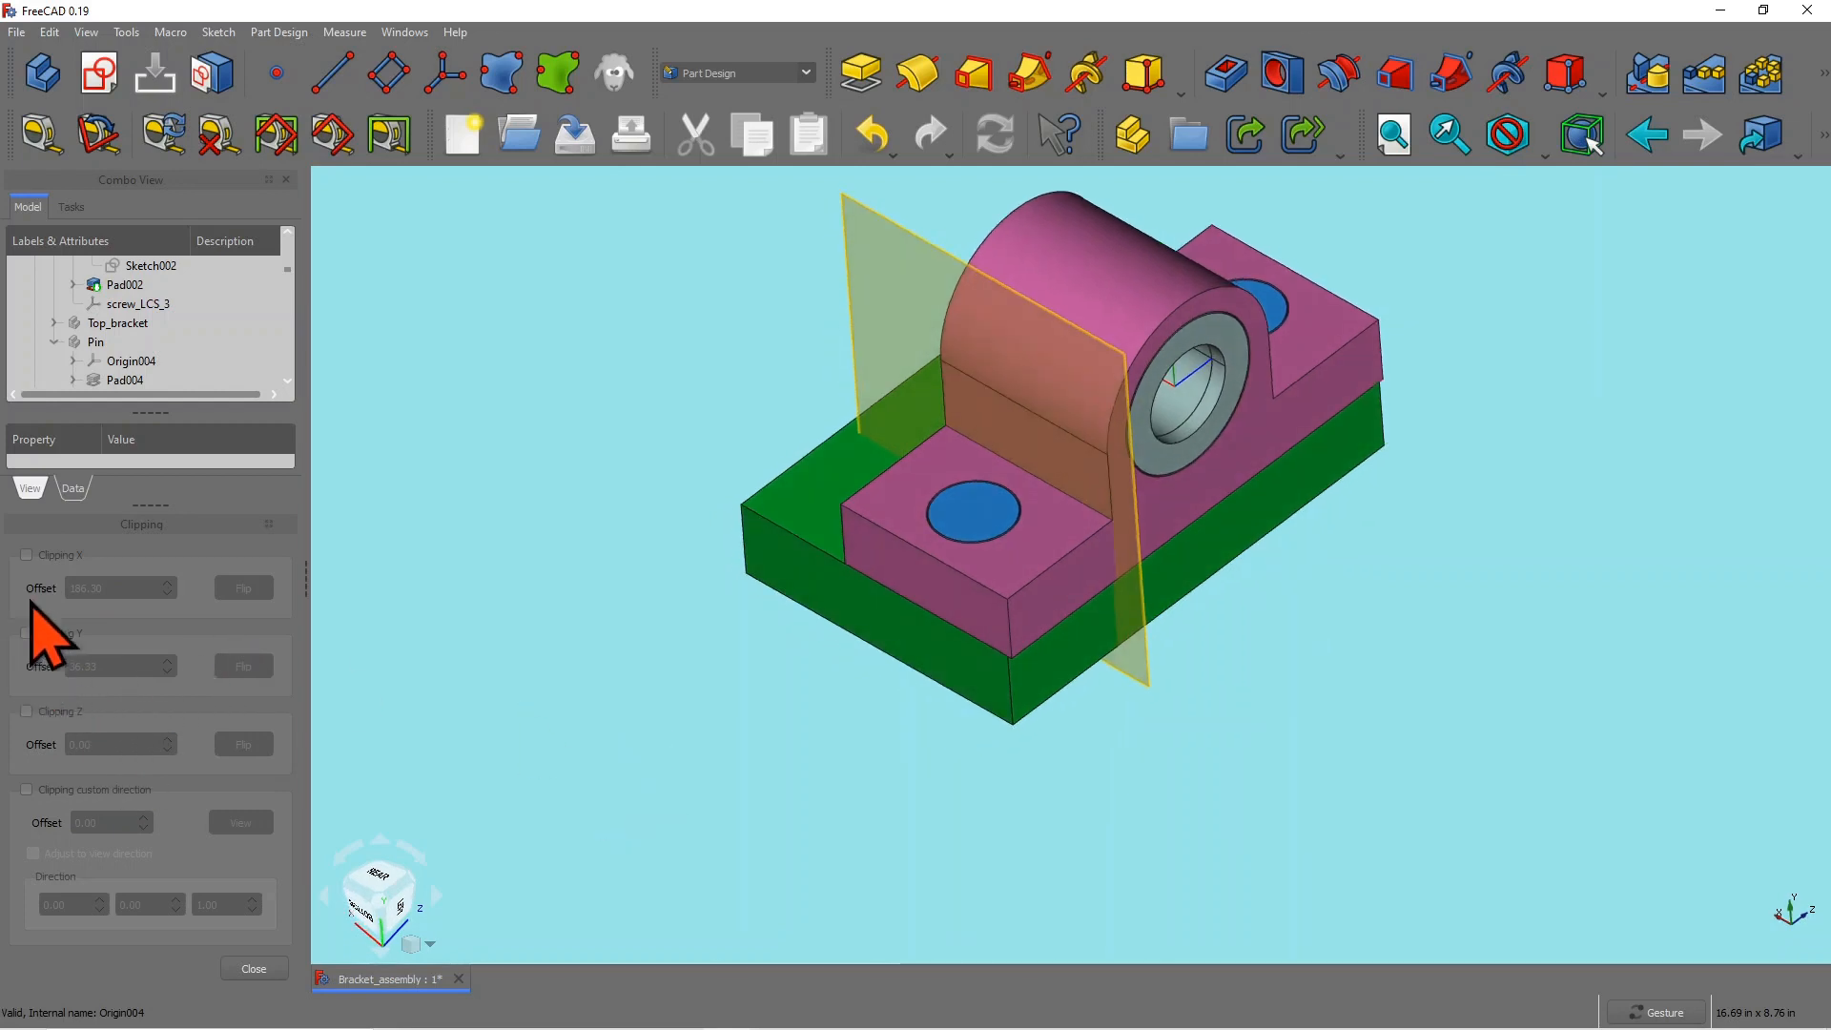
pyautogui.click(26, 555)
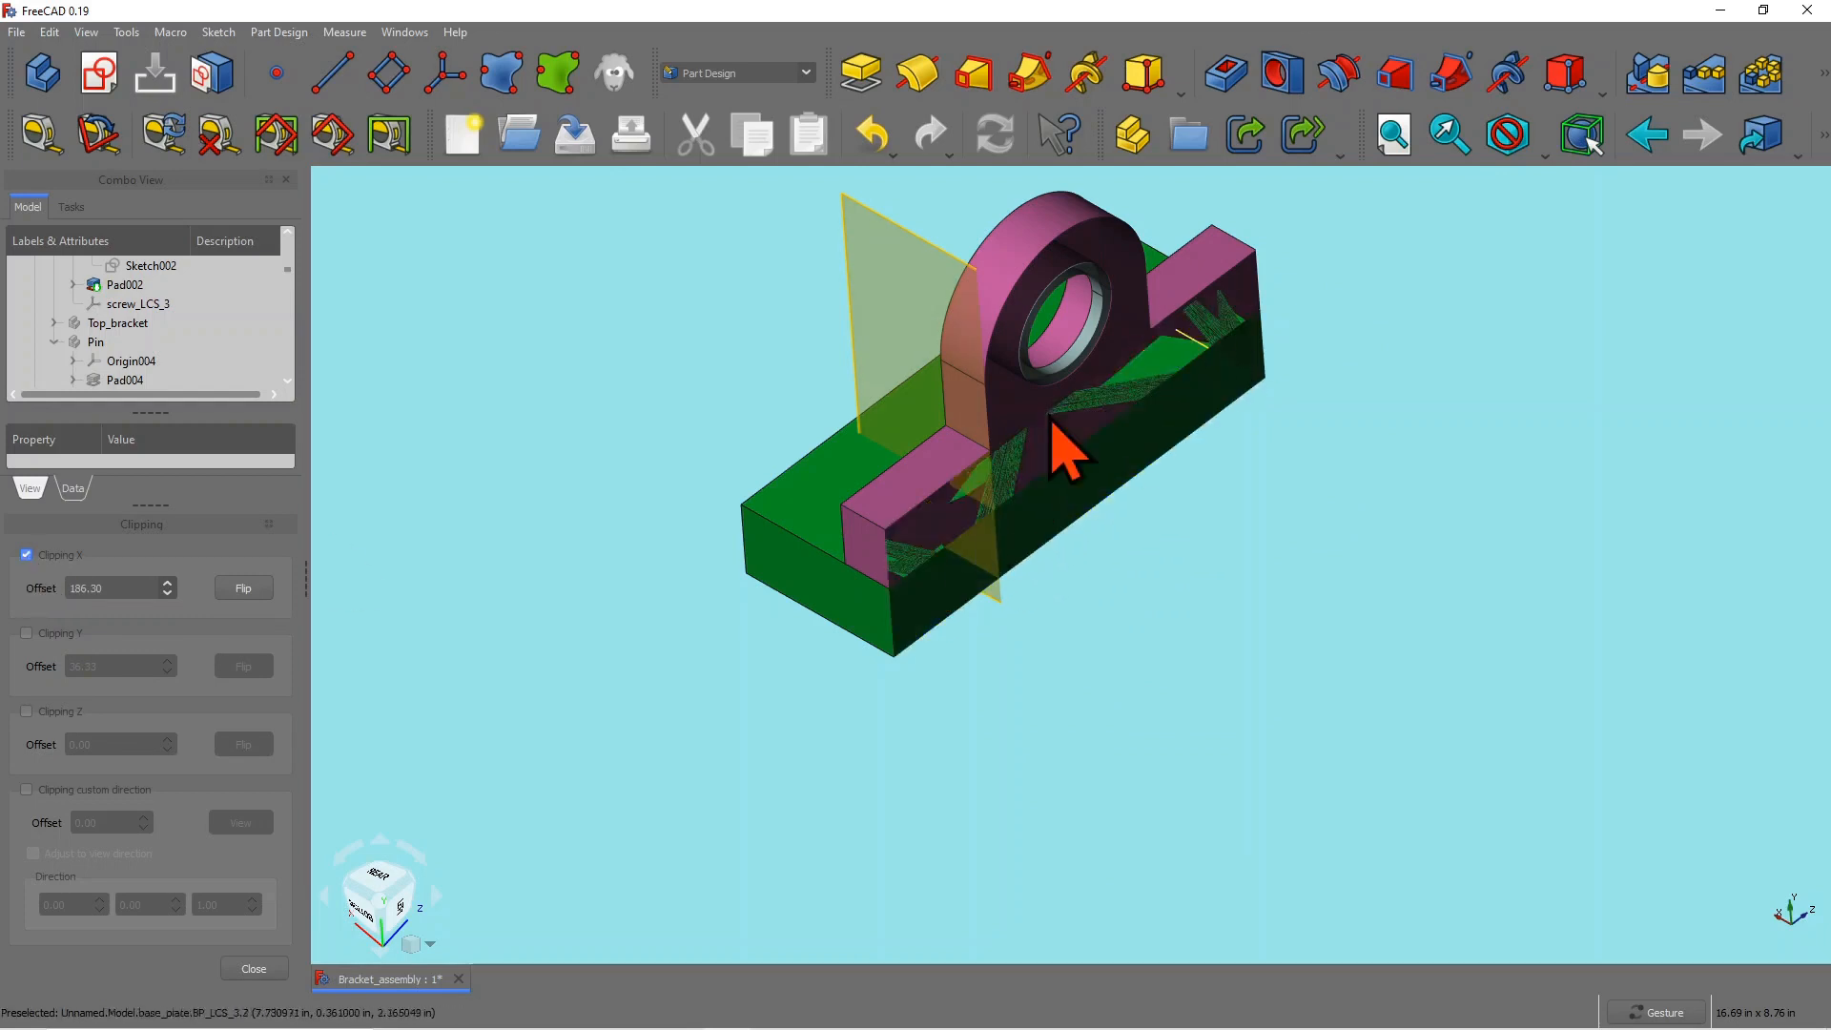
pyautogui.click(26, 555)
pyautogui.click(26, 633)
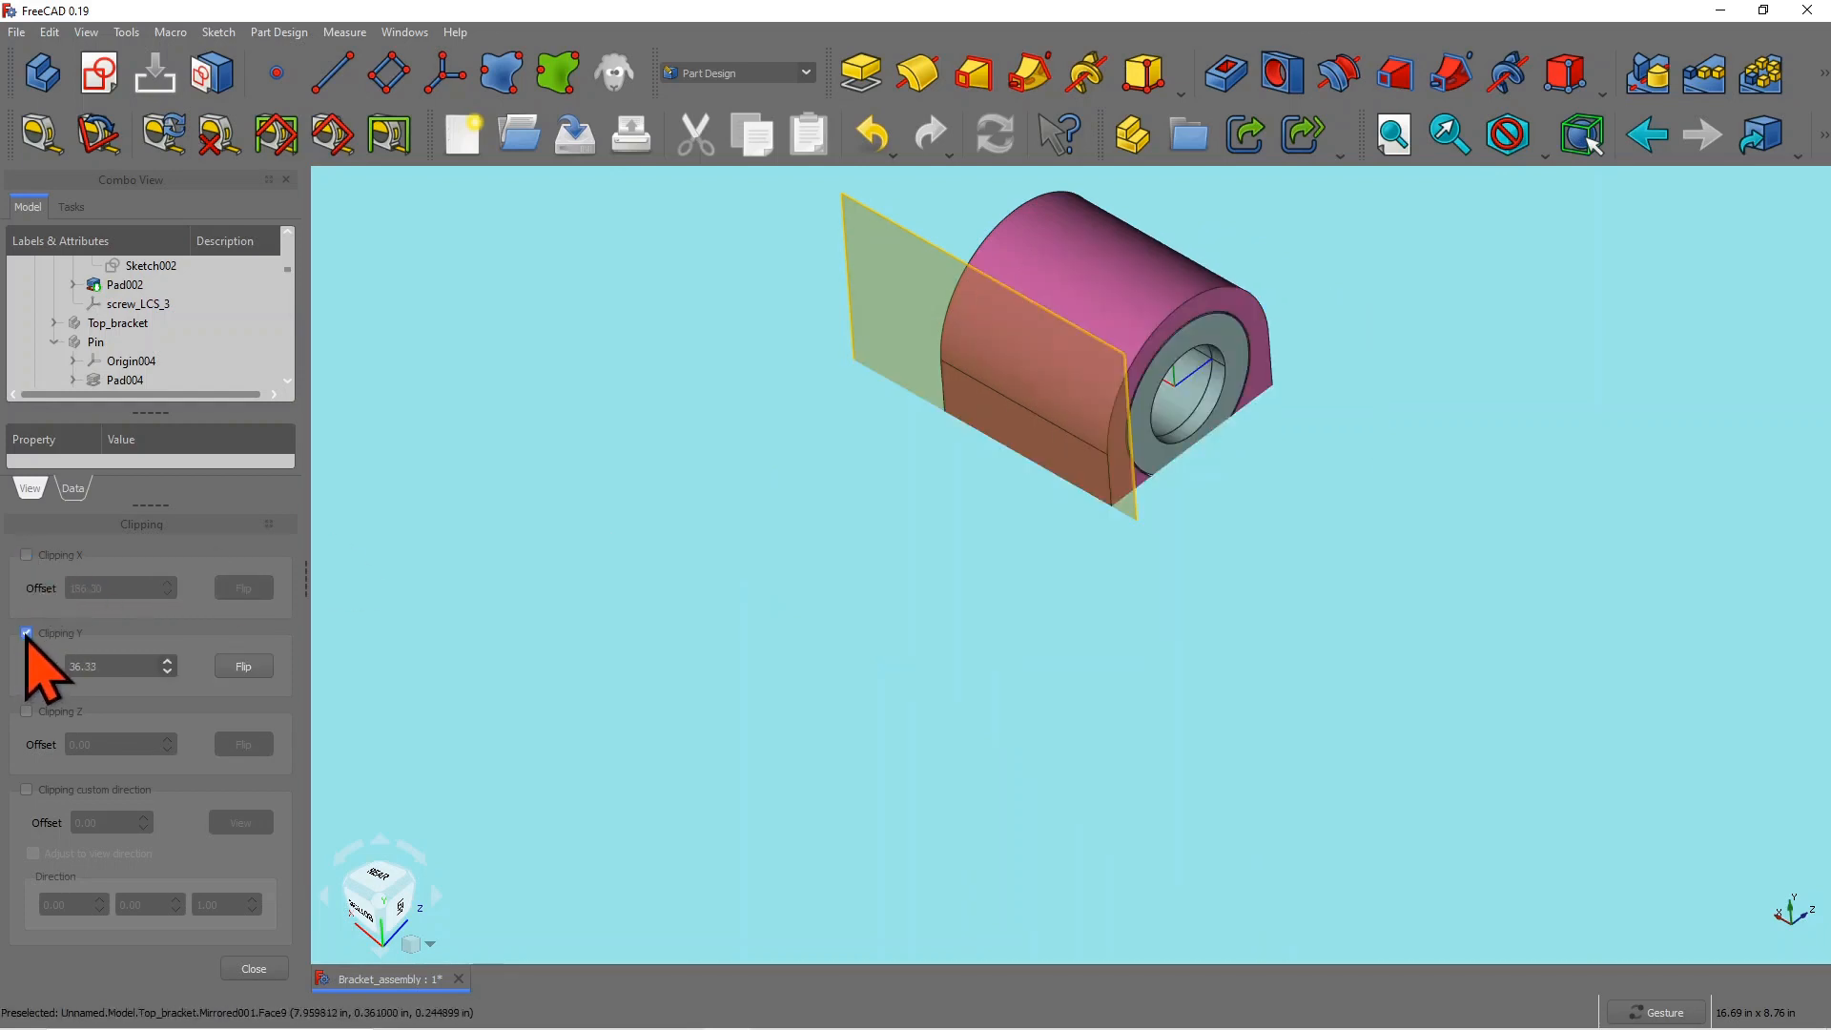
pyautogui.click(25, 633)
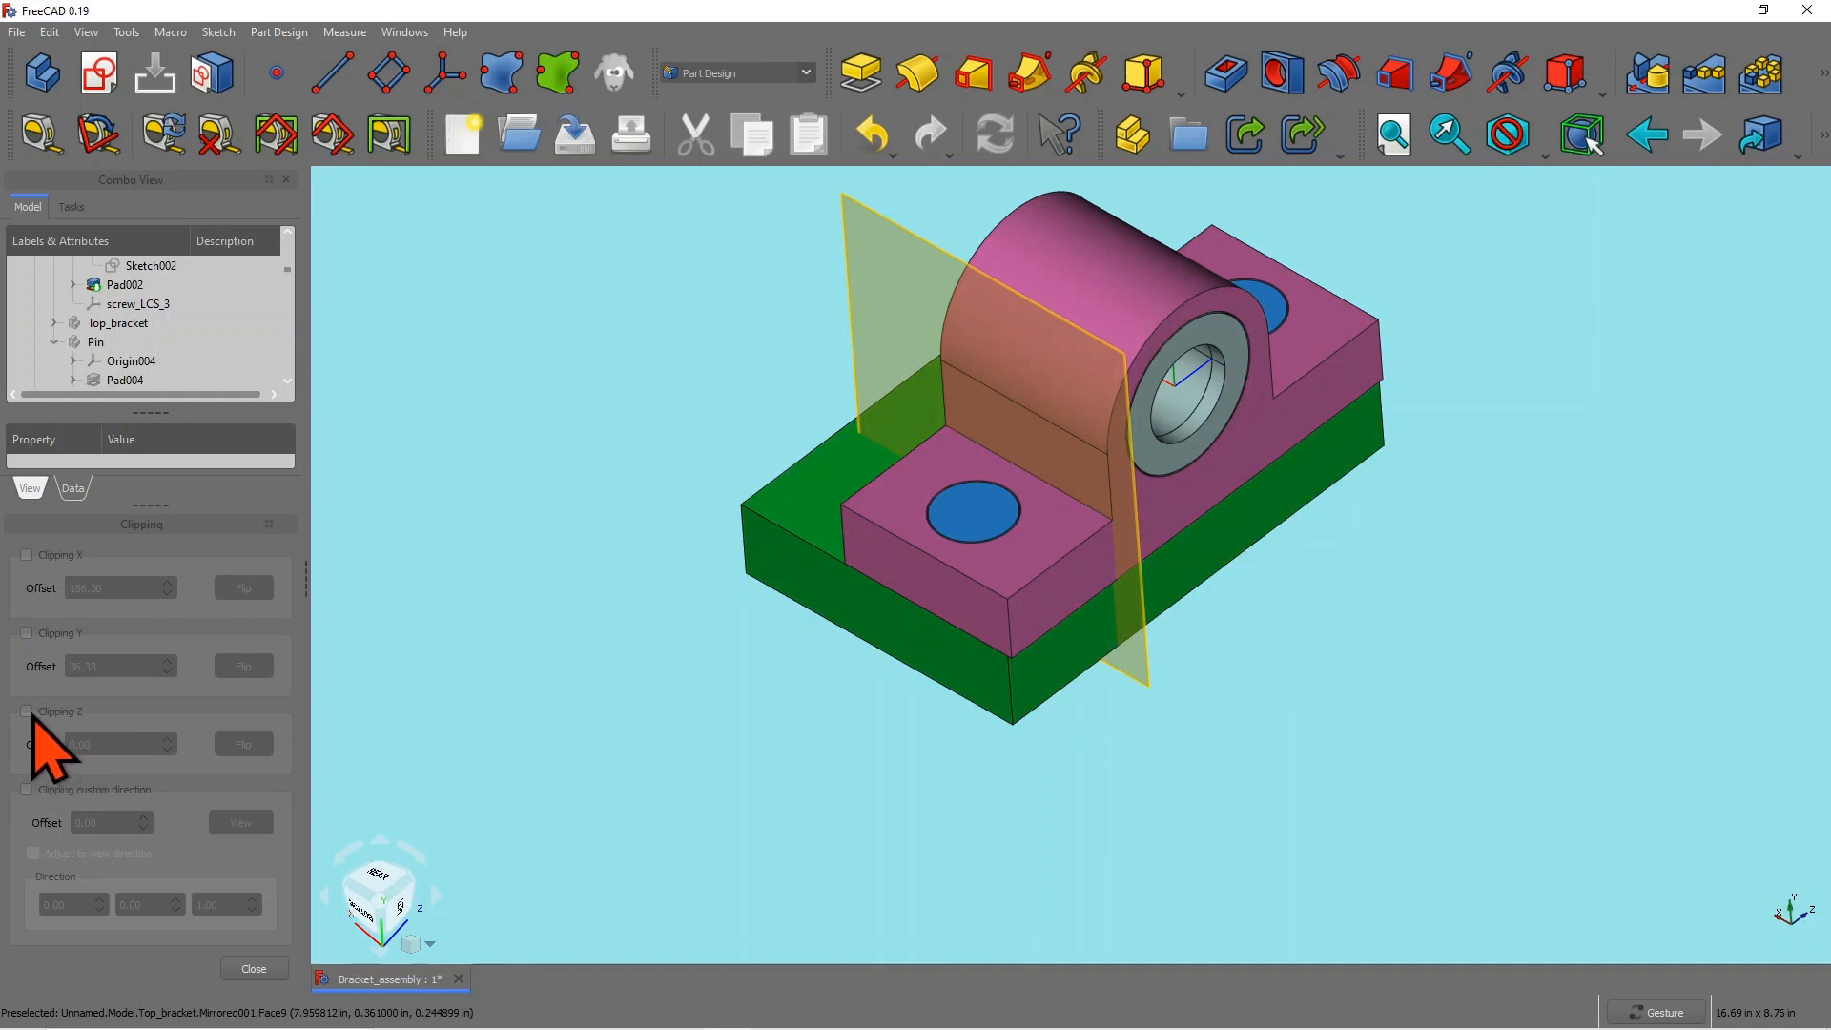
# Step: Section the assembly with Clipping Z at offset 0.00 and view the cut face straight on, with the base plate lowermost
pyautogui.click(26, 711)
pyautogui.moveTo(960, 674); pyautogui.dragTo(1480, 315)
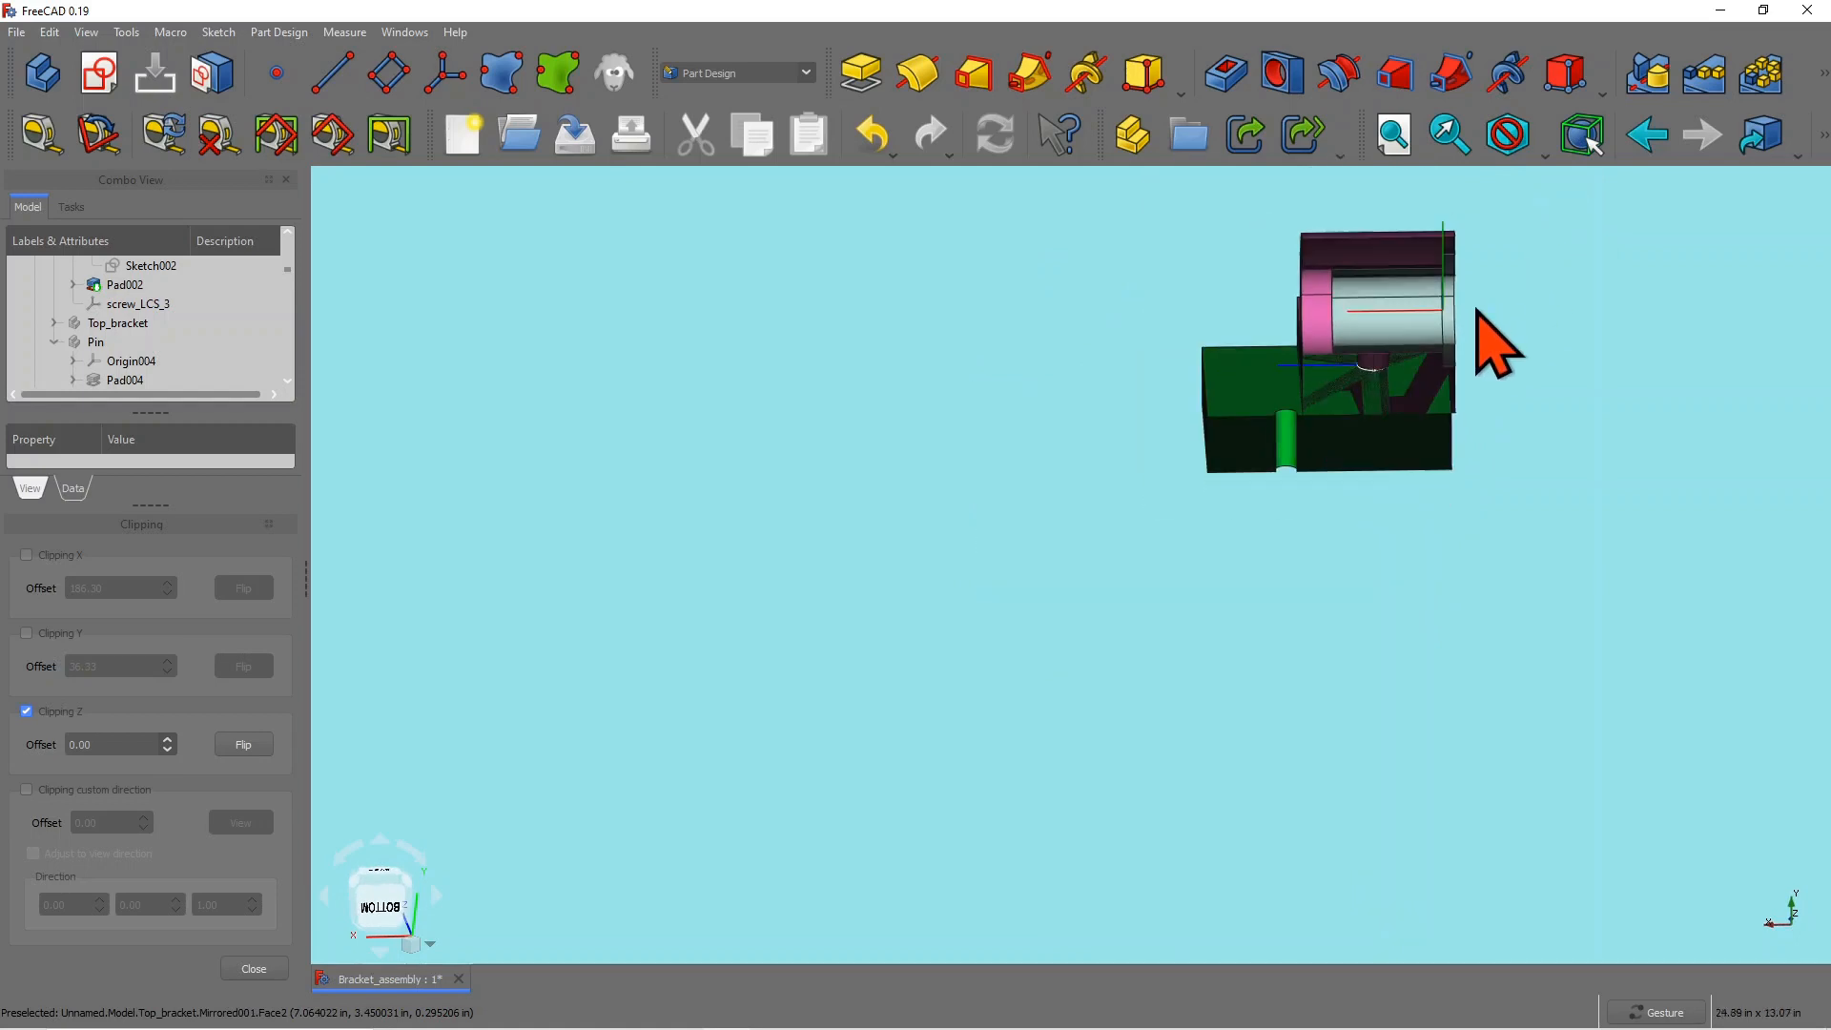
pyautogui.click(382, 906)
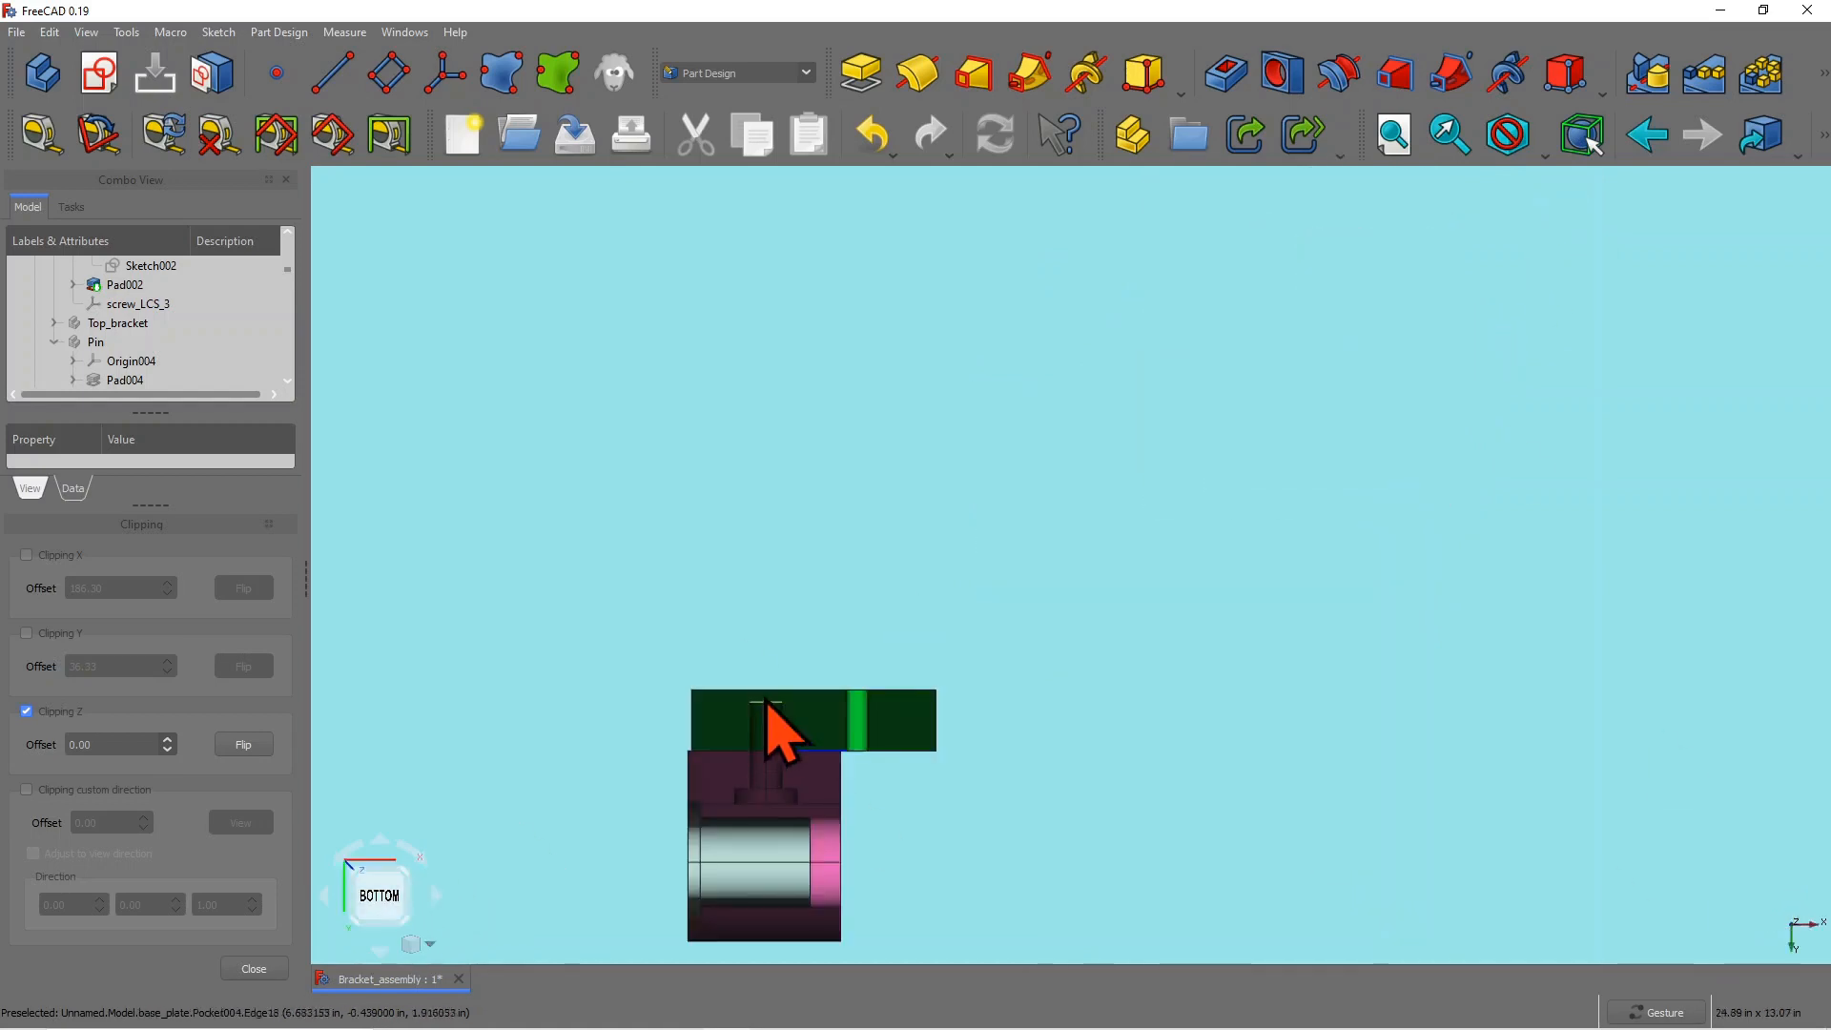
pyautogui.scroll(1, 861, 677)
pyautogui.scroll(-3, 891, 663)
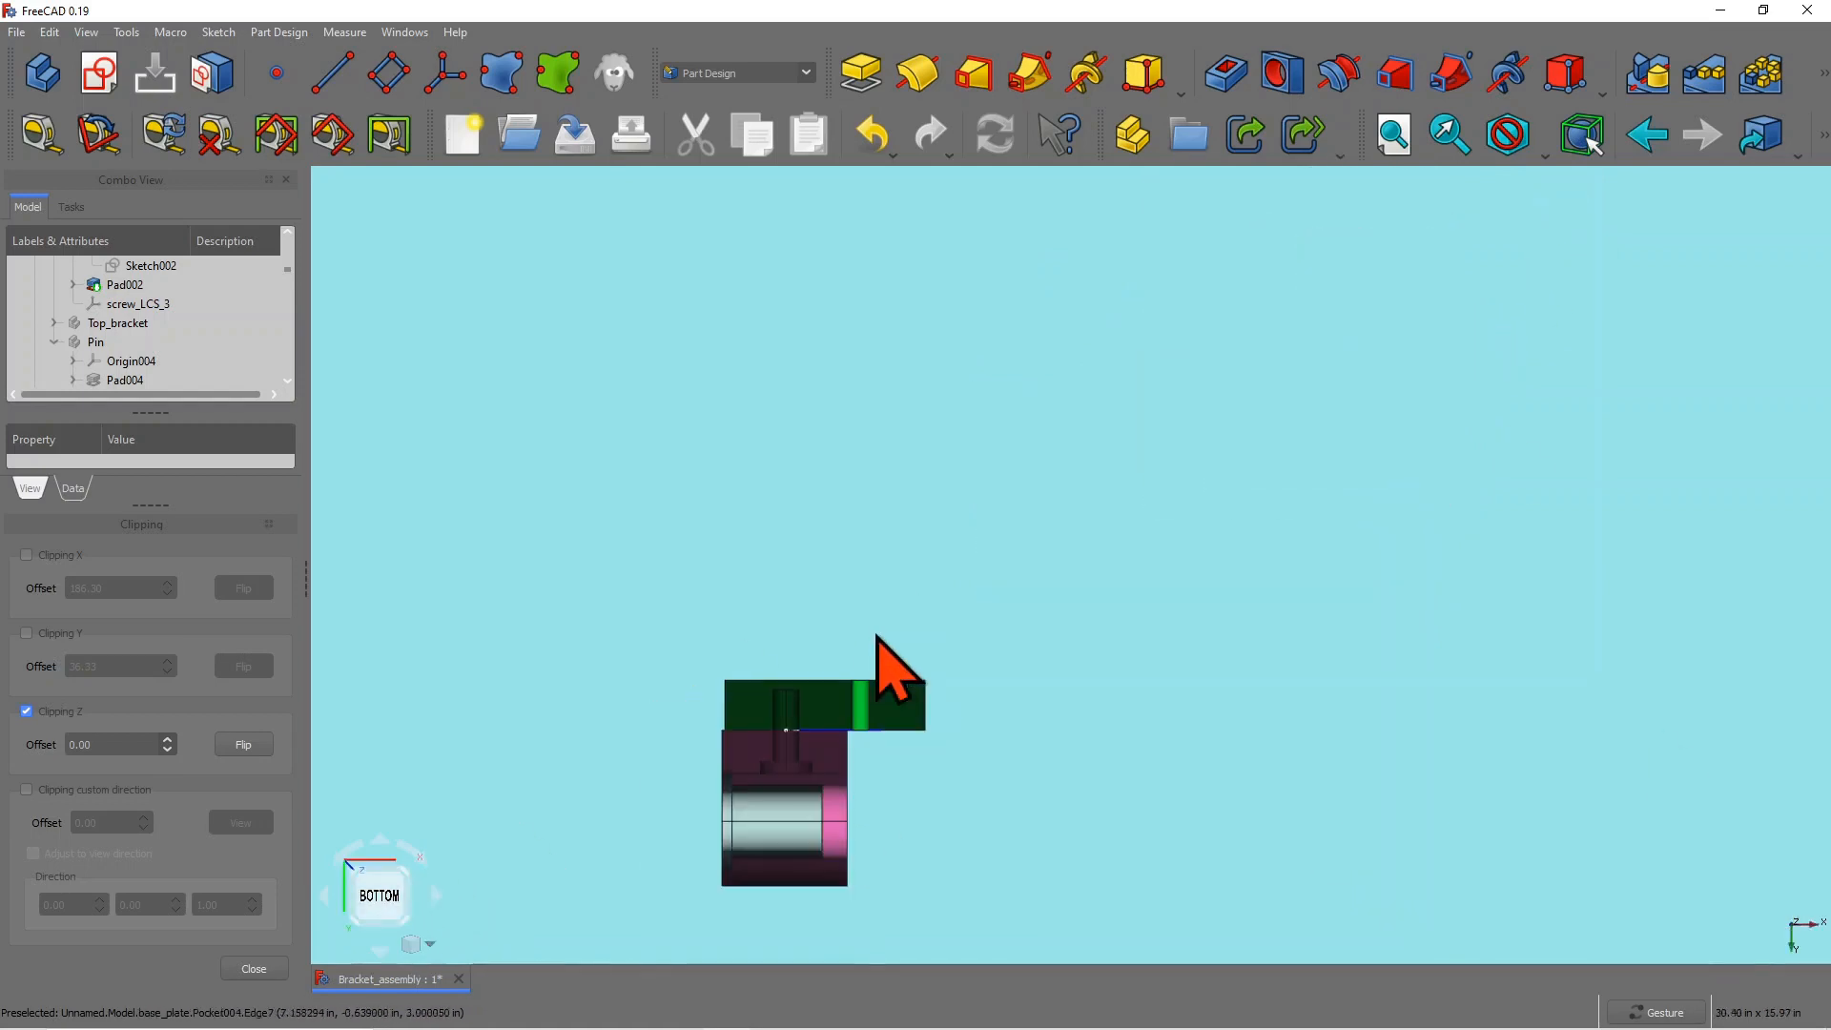
pyautogui.click(421, 856)
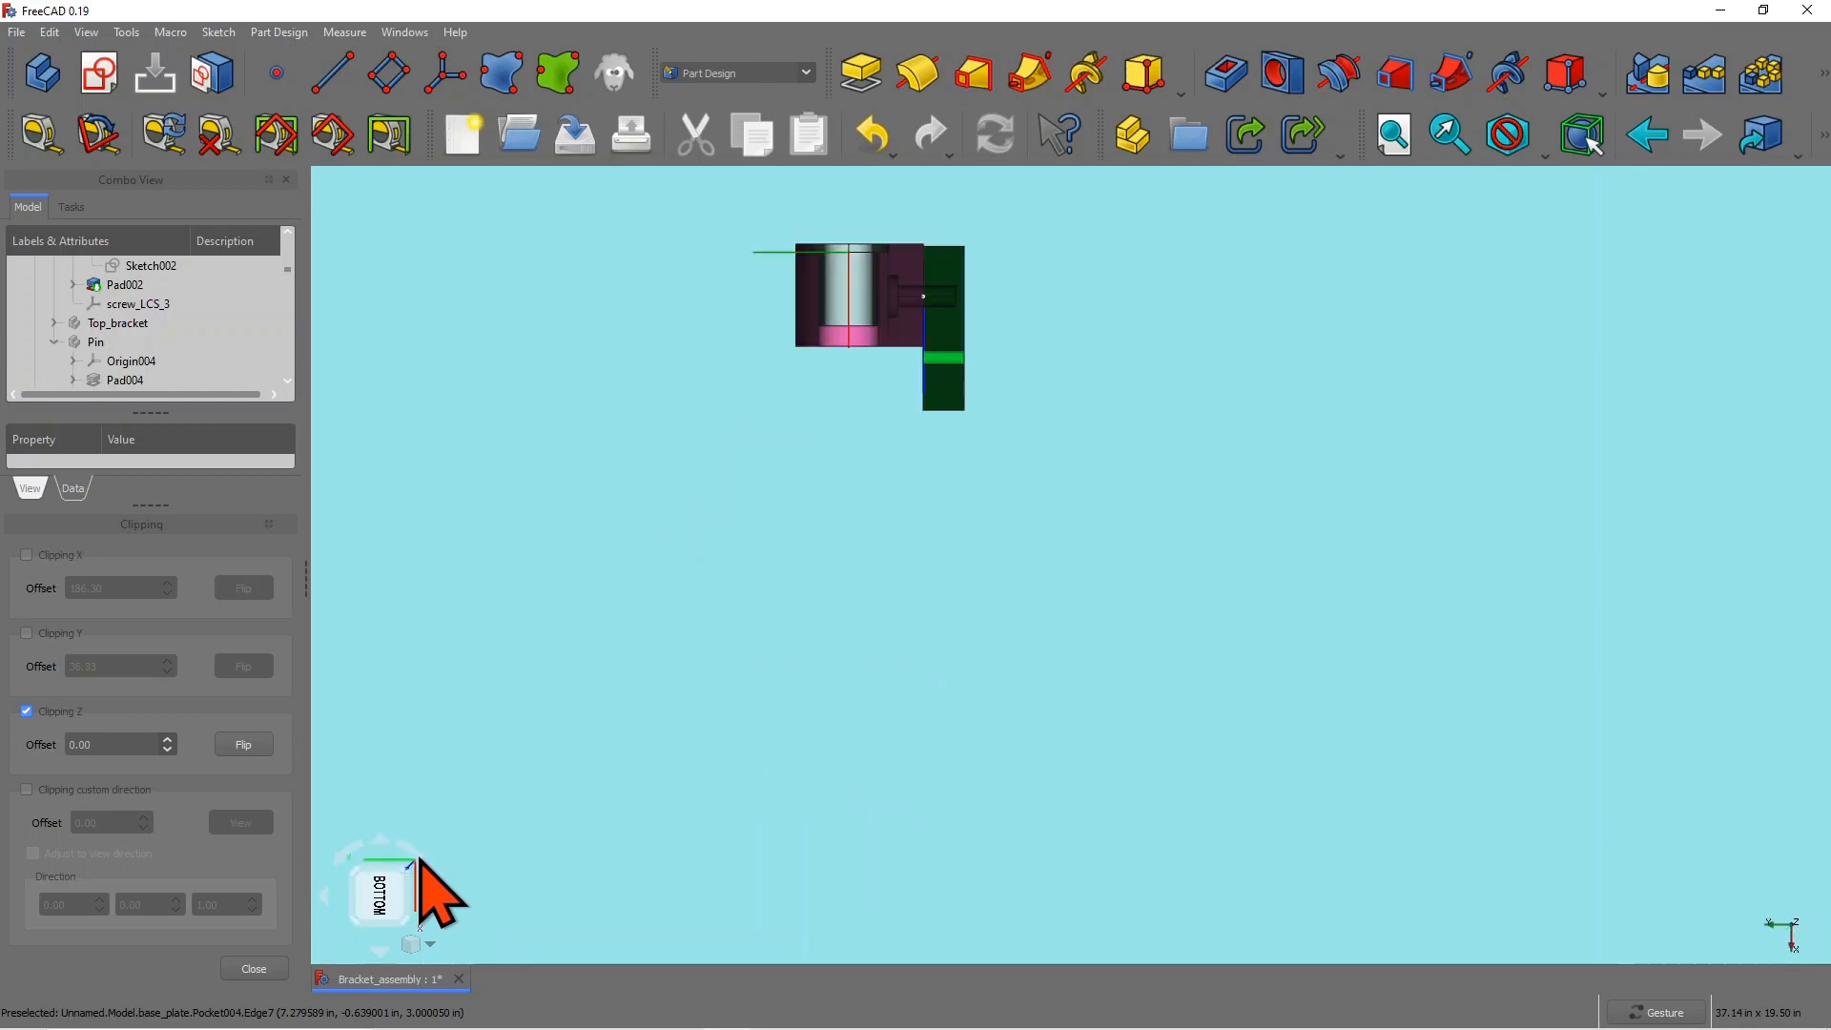
pyautogui.click(427, 851)
pyautogui.scroll(4, 1451, 313)
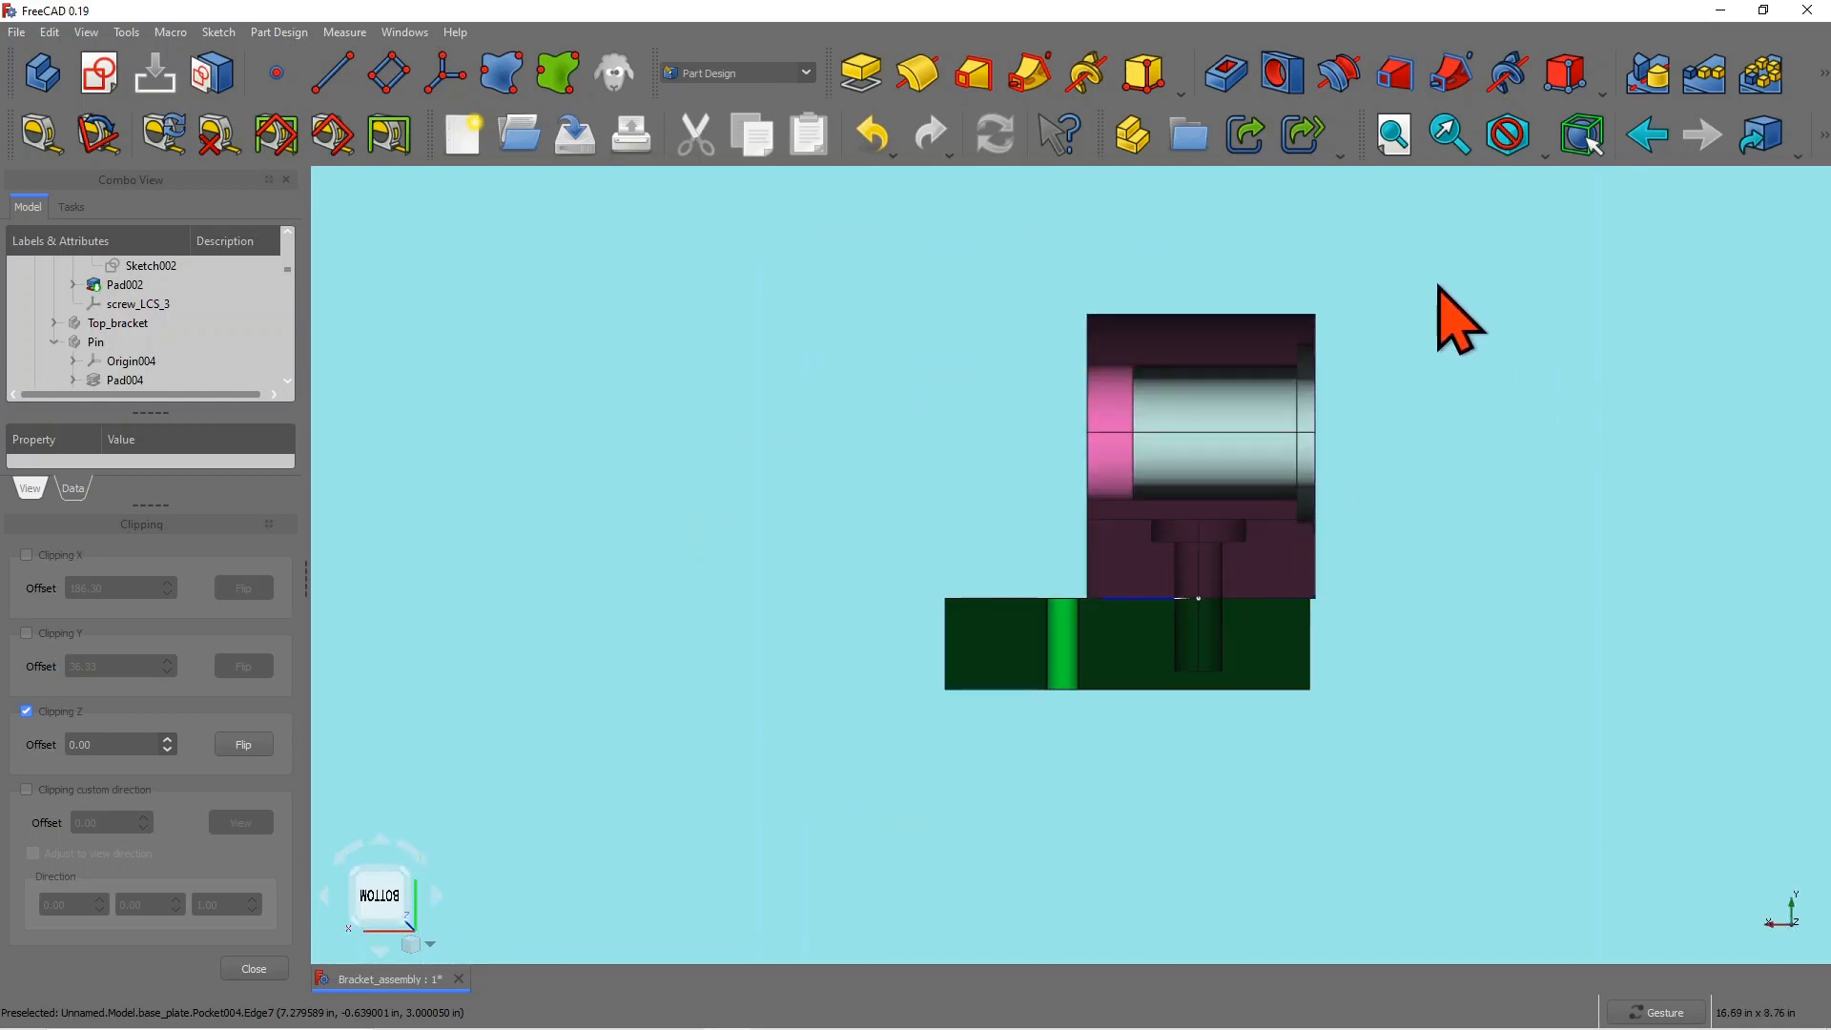
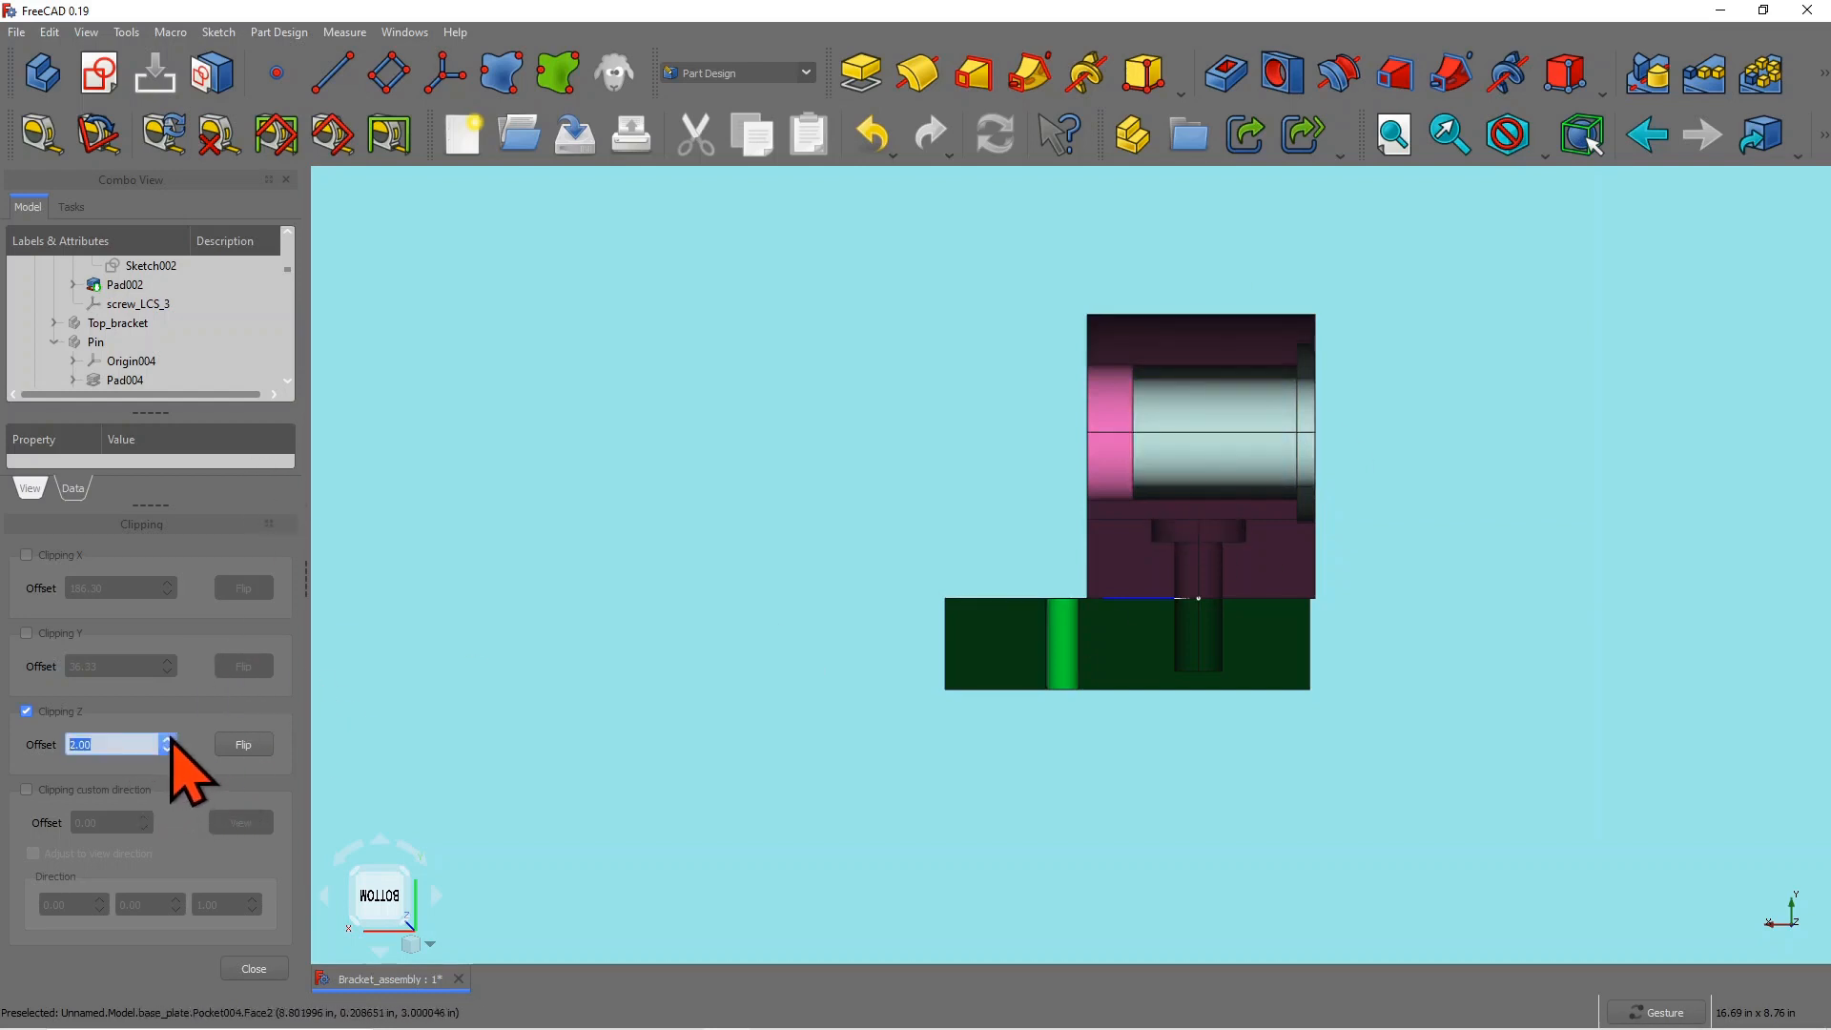
# Step: Raise the Clipping Z offset to 35.00 to sweep the section through the top bracket's cylinder and pin
pyautogui.click(167, 737)
pyautogui.click(166, 738)
pyautogui.click(167, 737)
pyautogui.click(167, 737)
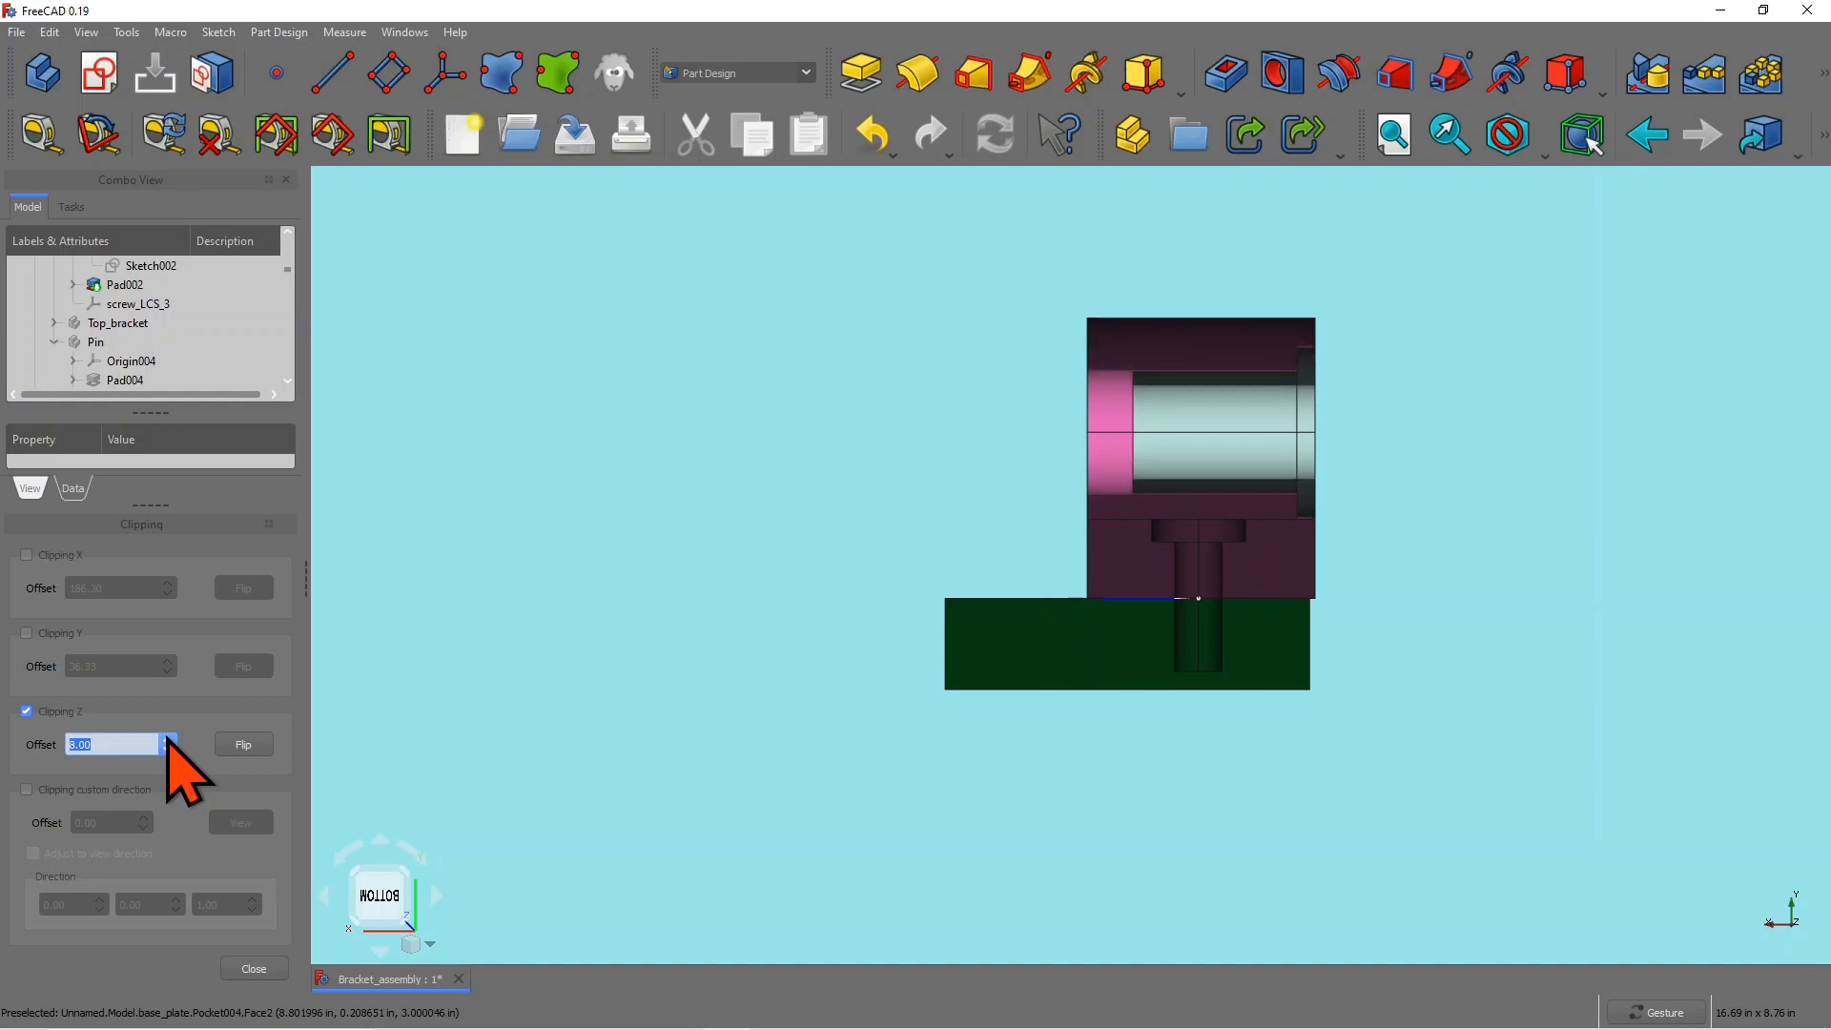
pyautogui.click(167, 737)
pyautogui.click(167, 738)
pyautogui.click(167, 738)
pyautogui.click(167, 738)
pyautogui.click(167, 738)
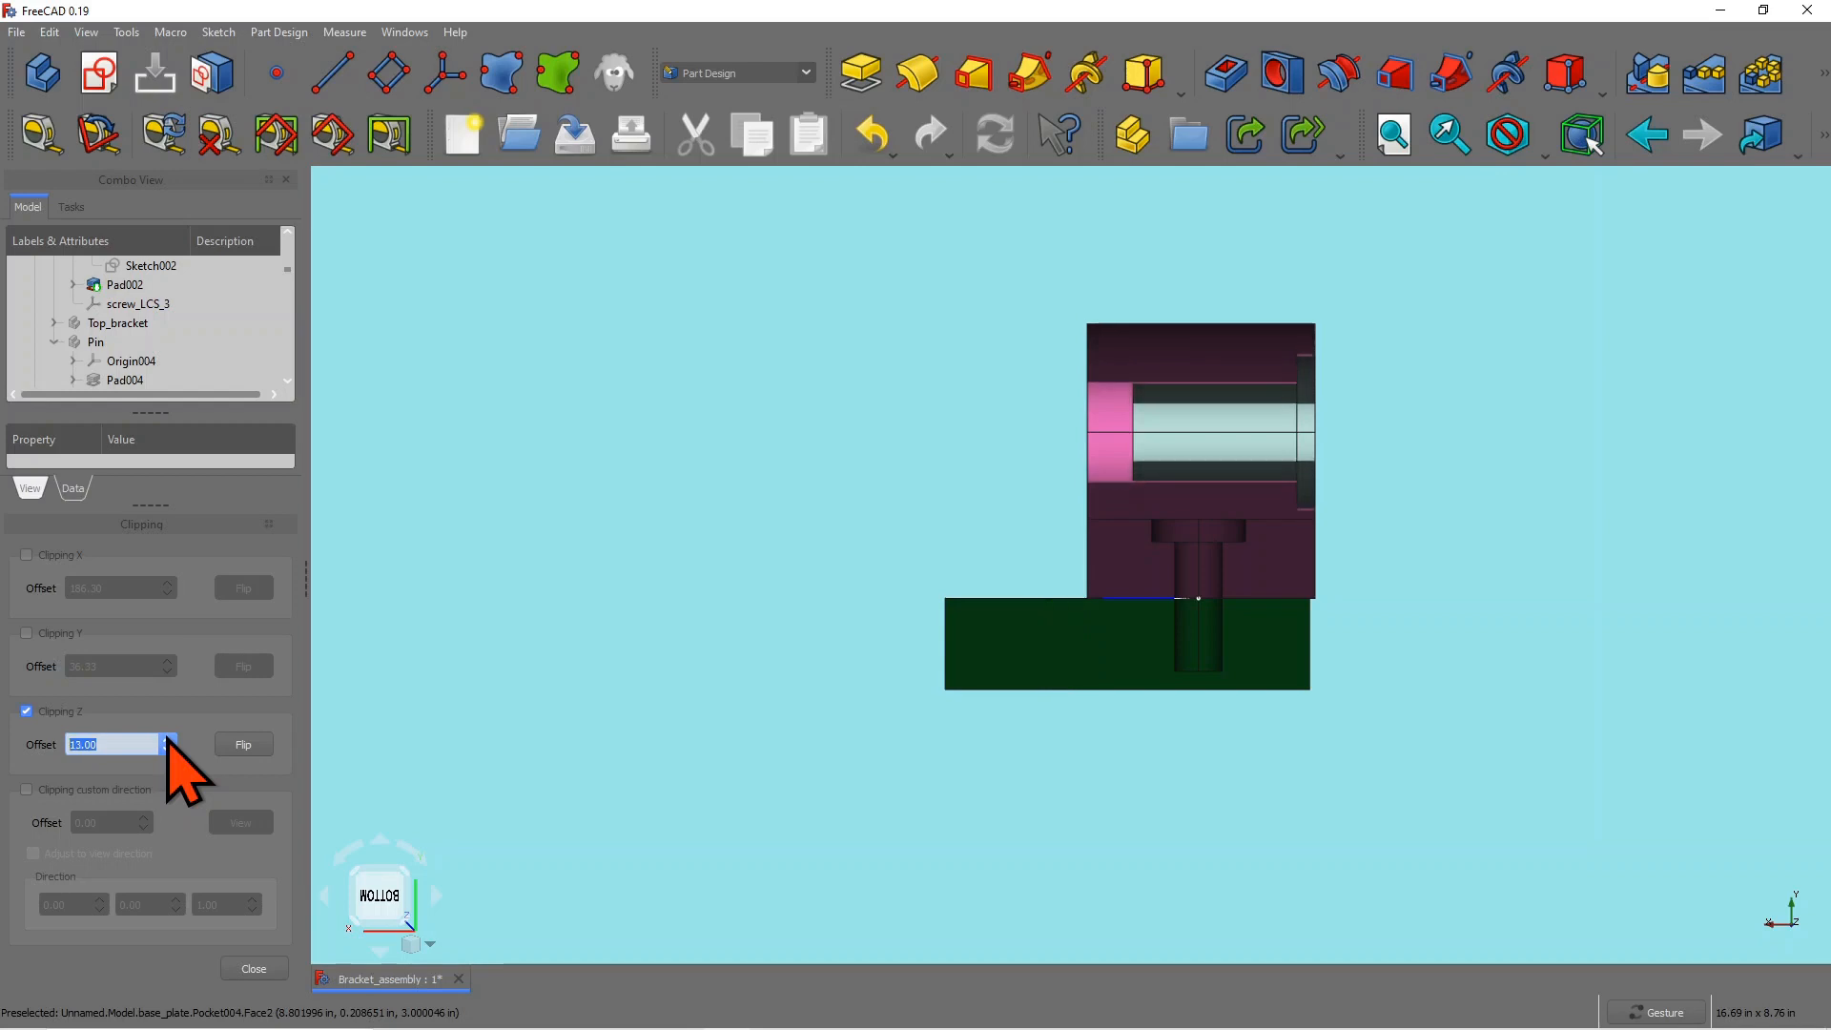
pyautogui.click(167, 739)
pyautogui.click(166, 739)
pyautogui.click(166, 739)
pyautogui.click(167, 738)
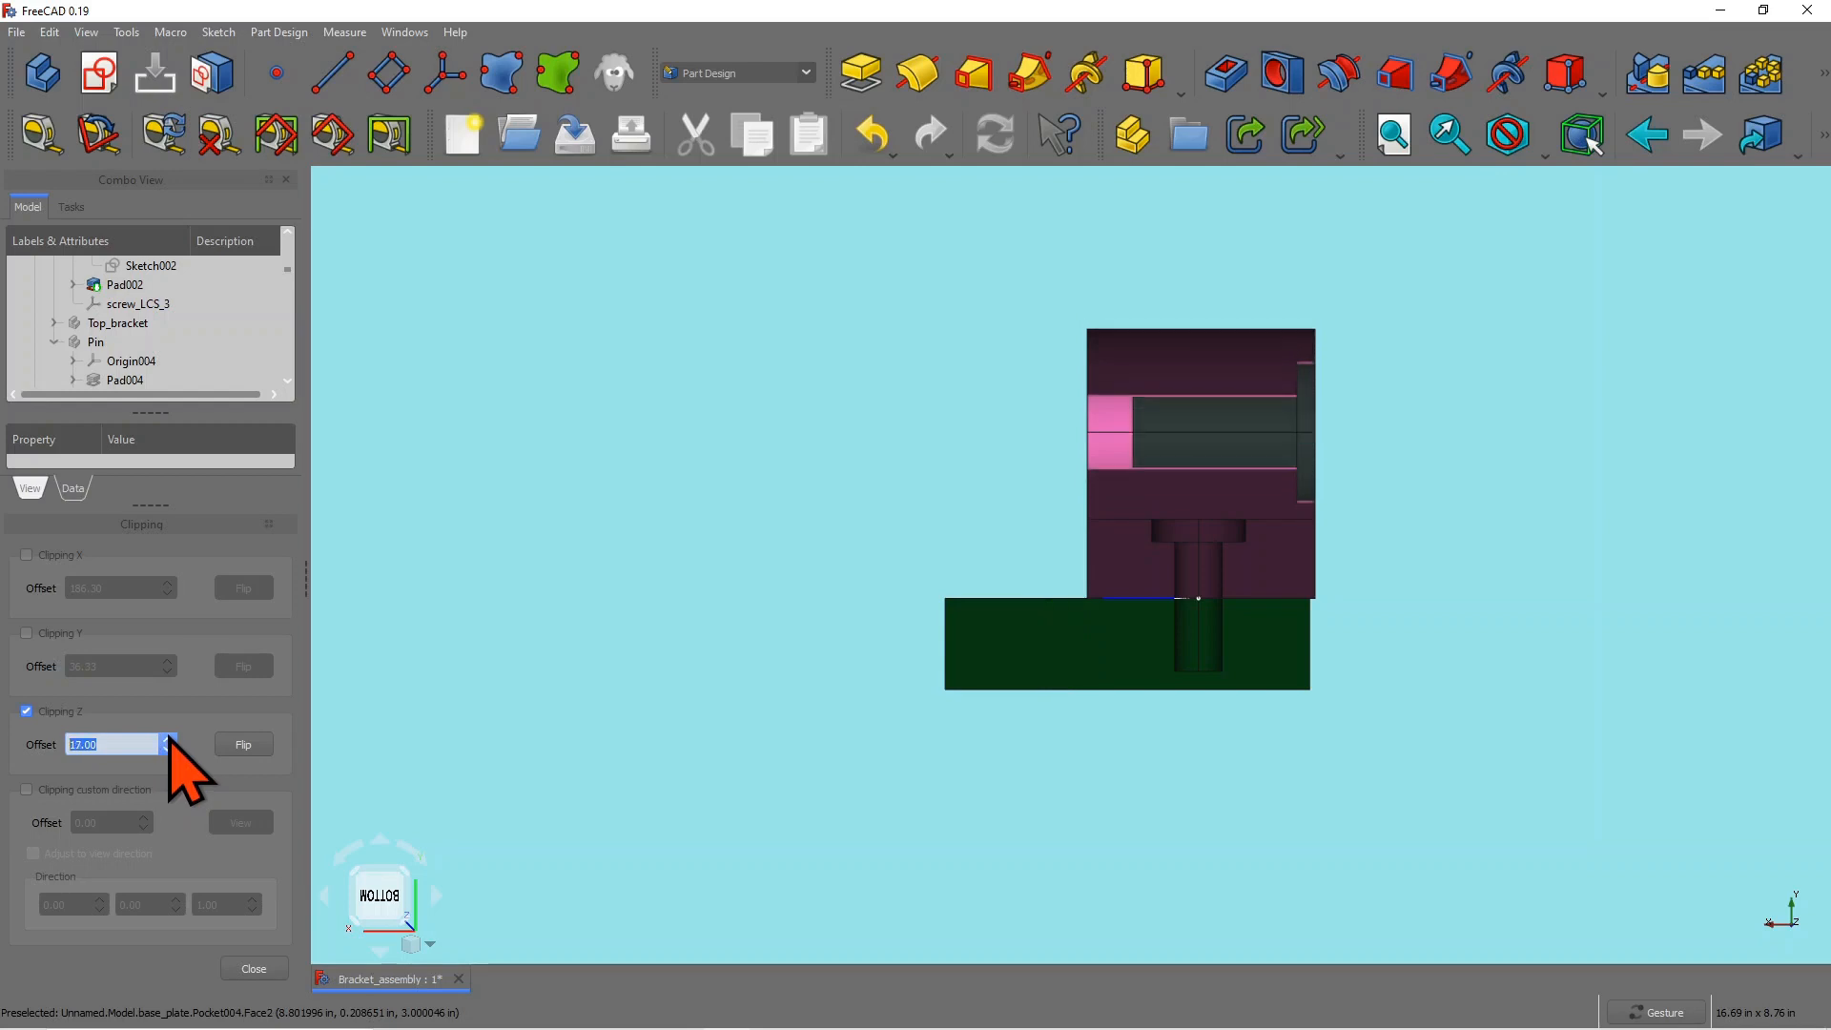
pyautogui.click(167, 738)
pyautogui.click(167, 738)
pyautogui.click(167, 739)
pyautogui.click(167, 738)
pyautogui.click(167, 738)
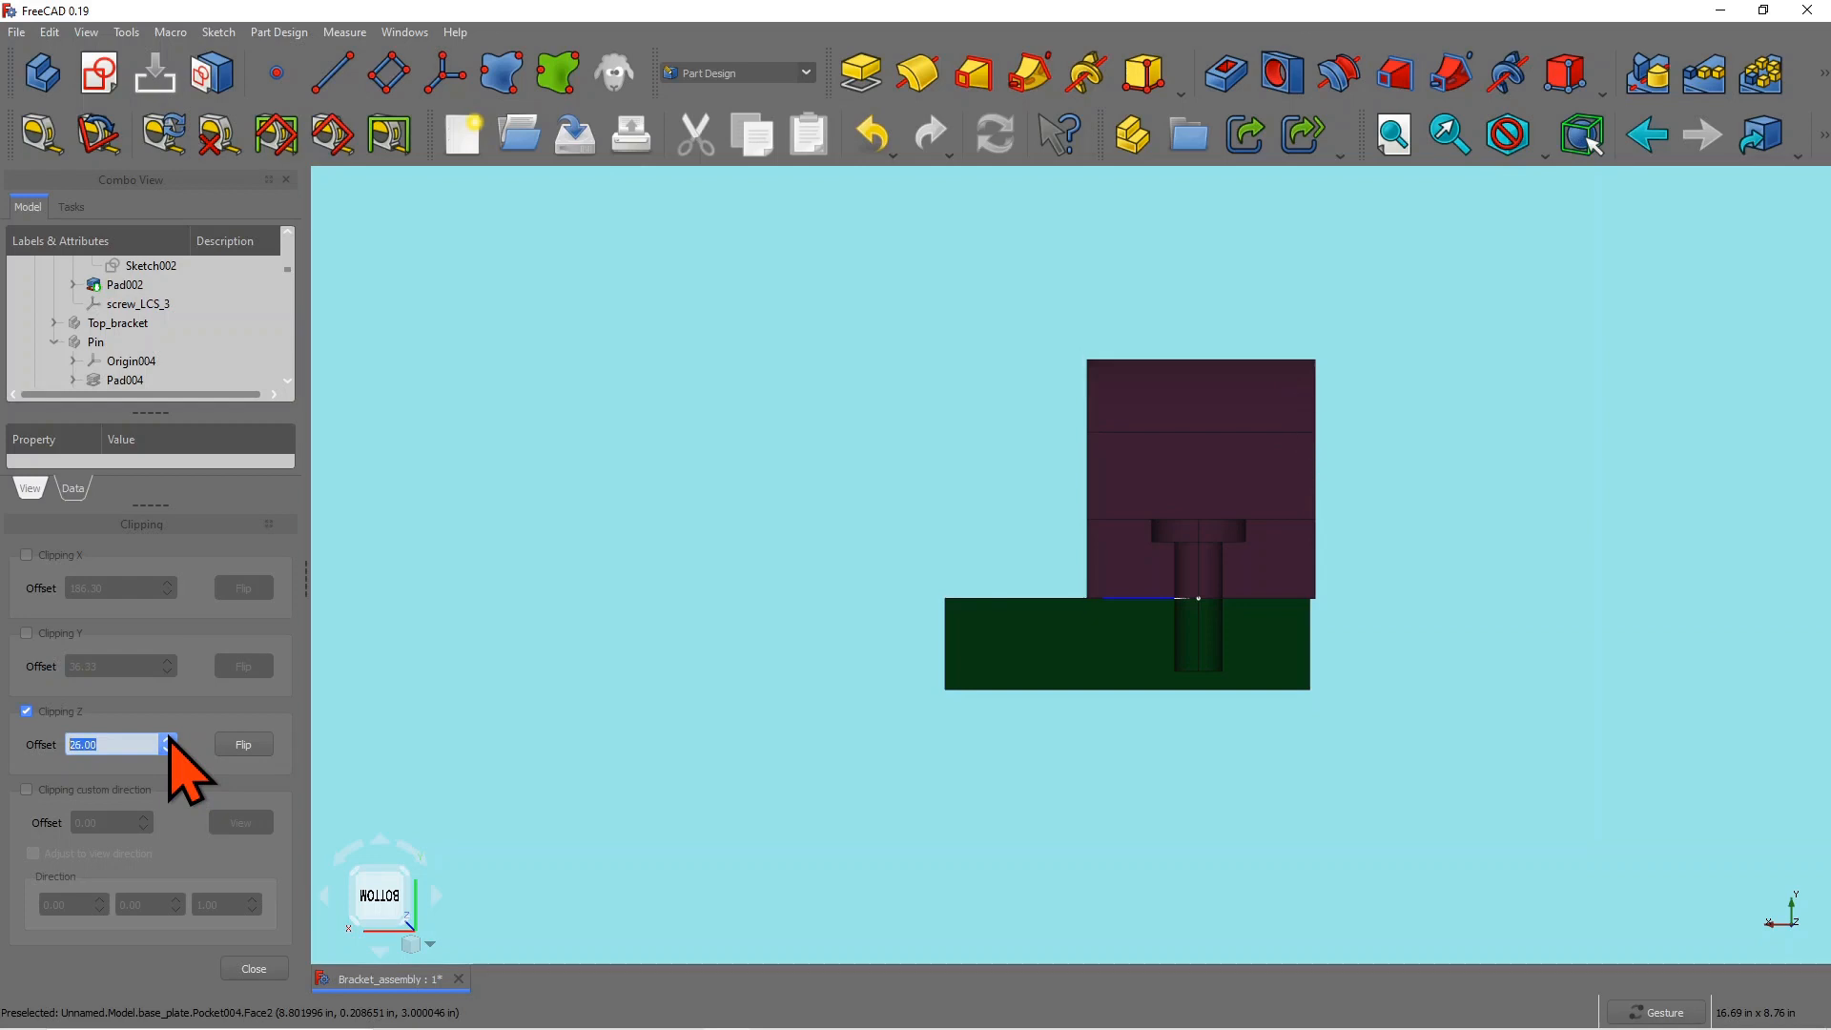
pyautogui.click(167, 738)
pyautogui.click(167, 738)
pyautogui.click(167, 738)
pyautogui.click(167, 738)
pyautogui.click(167, 738)
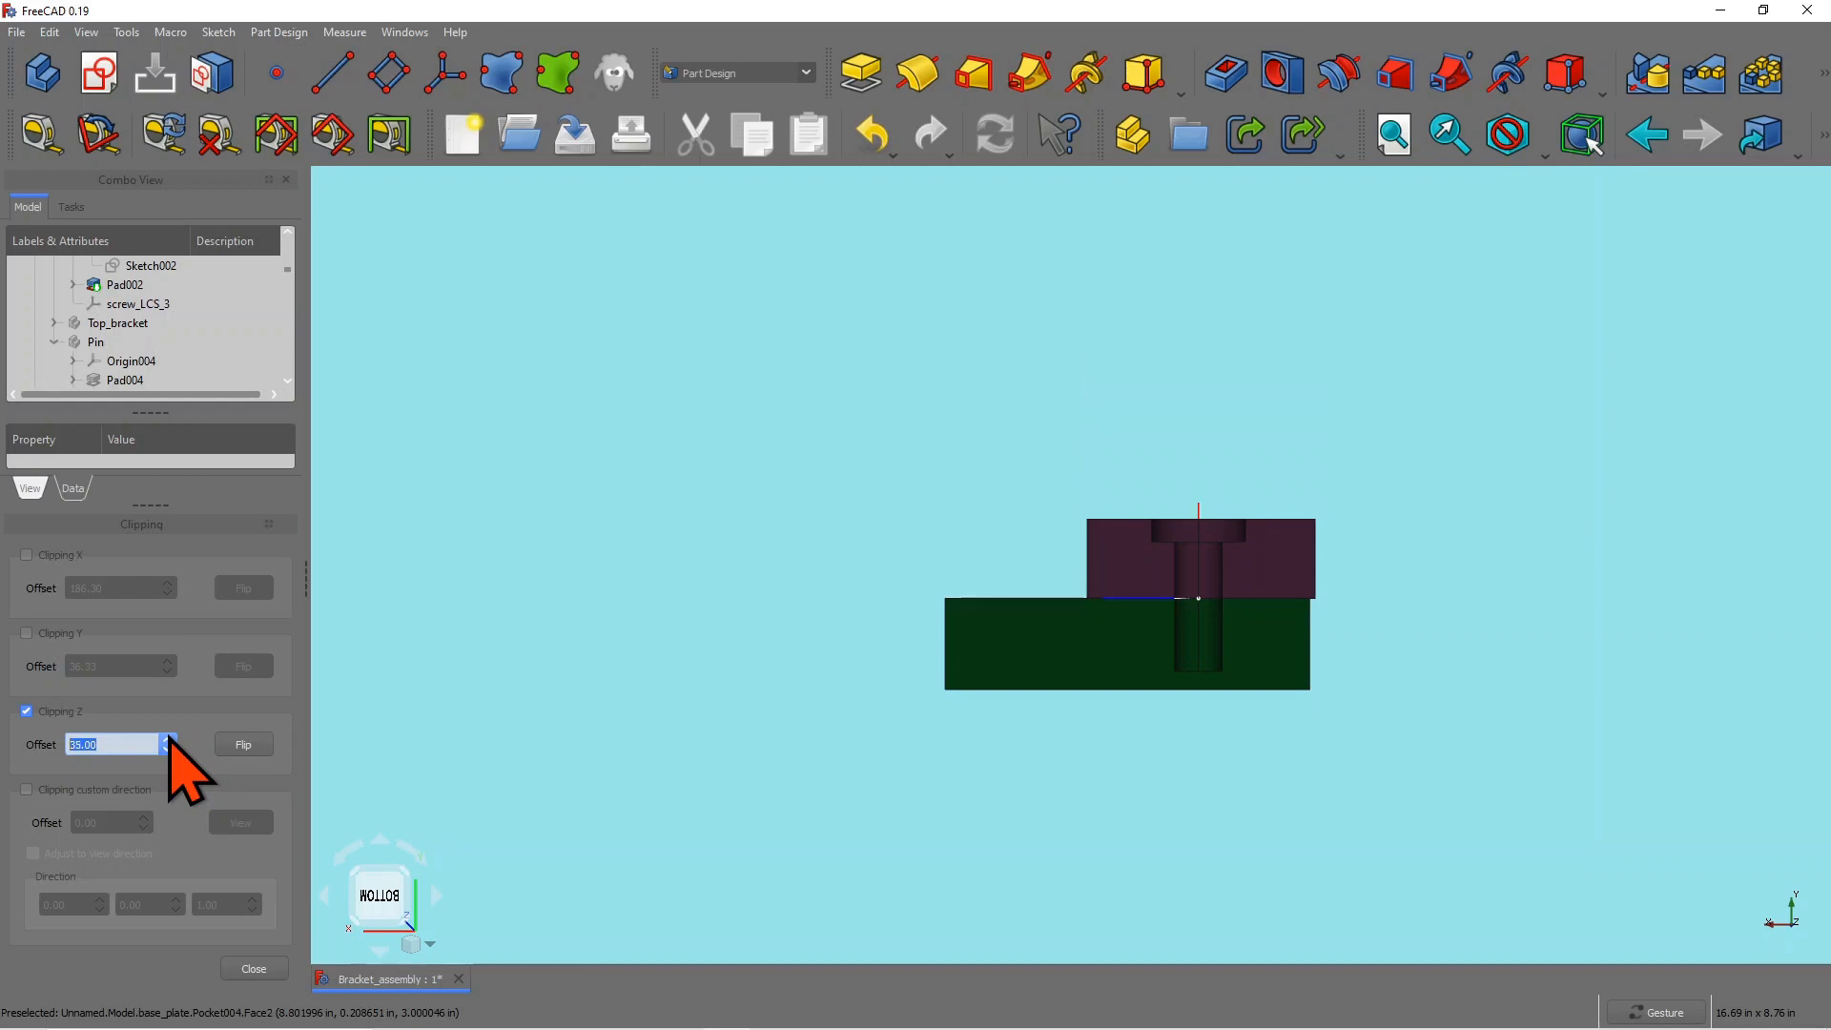
# Step: Lower the Clipping Z offset to 16.00 and examine the sectioned bracket and pin from an angle
pyautogui.click(167, 750)
pyautogui.click(167, 750)
pyautogui.click(167, 750)
pyautogui.click(167, 750)
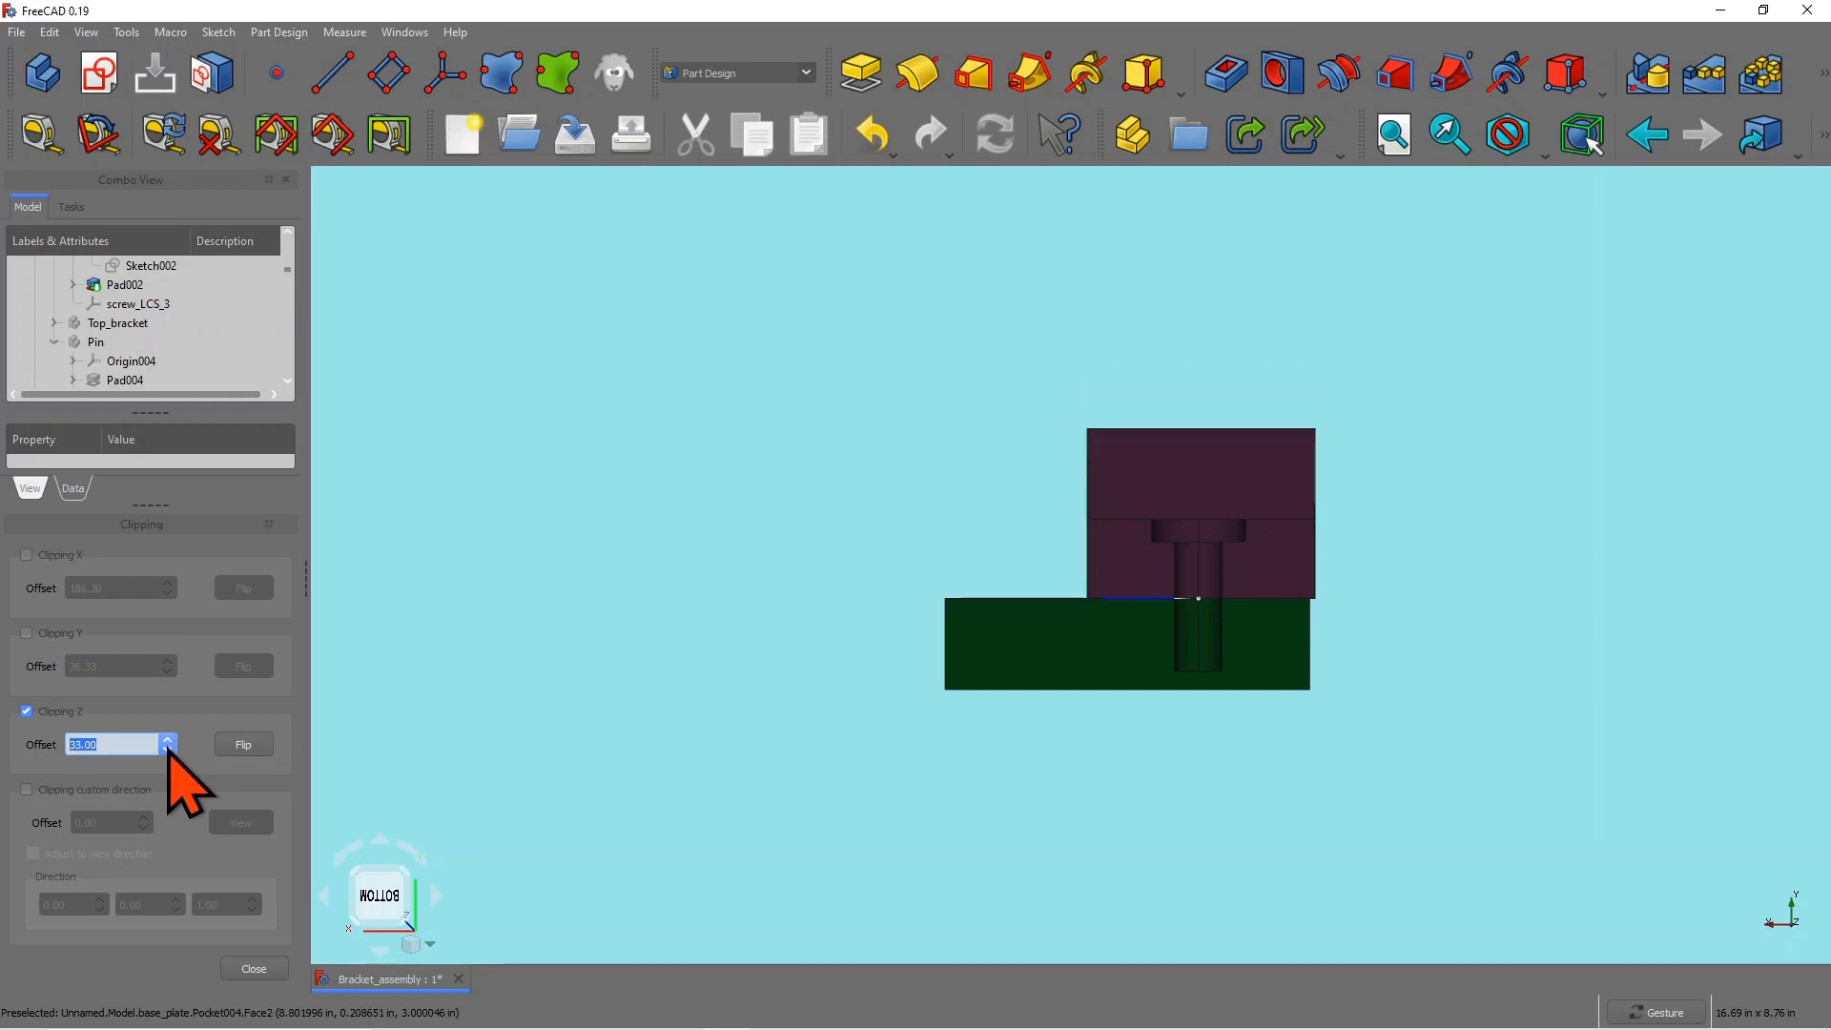
pyautogui.click(167, 749)
pyautogui.click(166, 750)
pyautogui.click(167, 750)
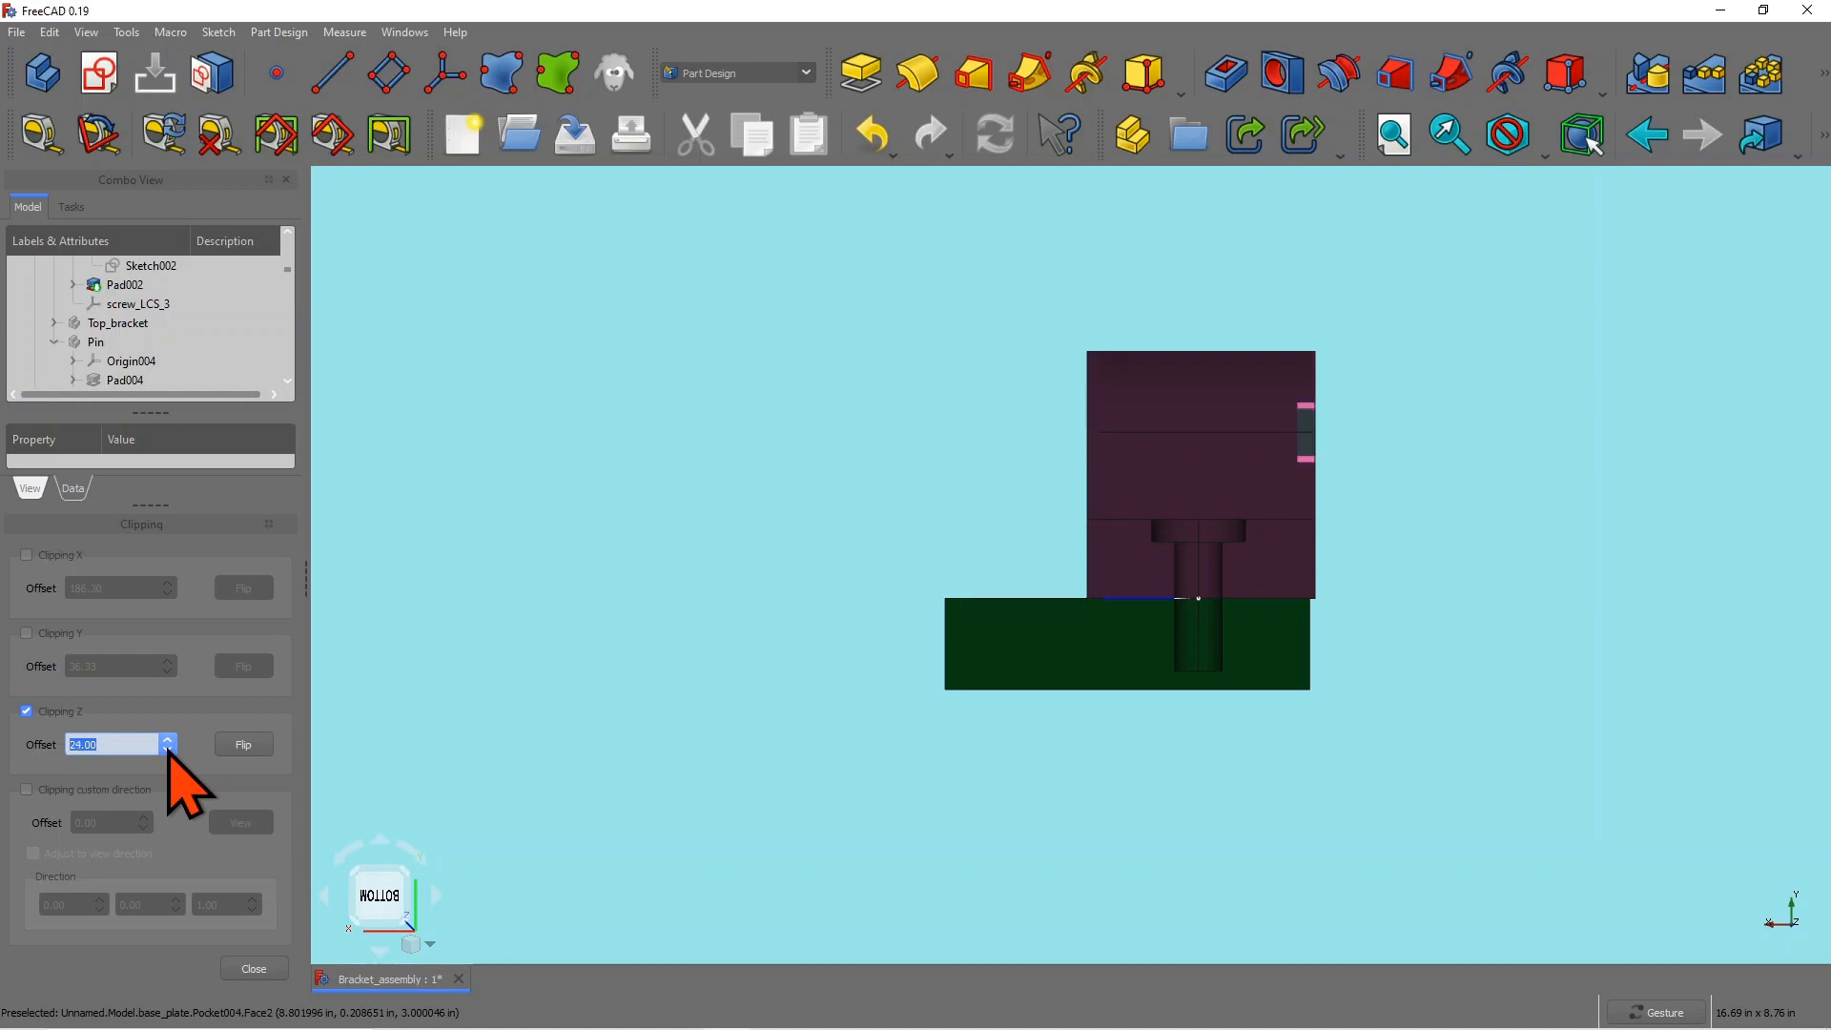
pyautogui.click(168, 750)
pyautogui.click(167, 750)
pyautogui.click(168, 750)
pyautogui.click(168, 749)
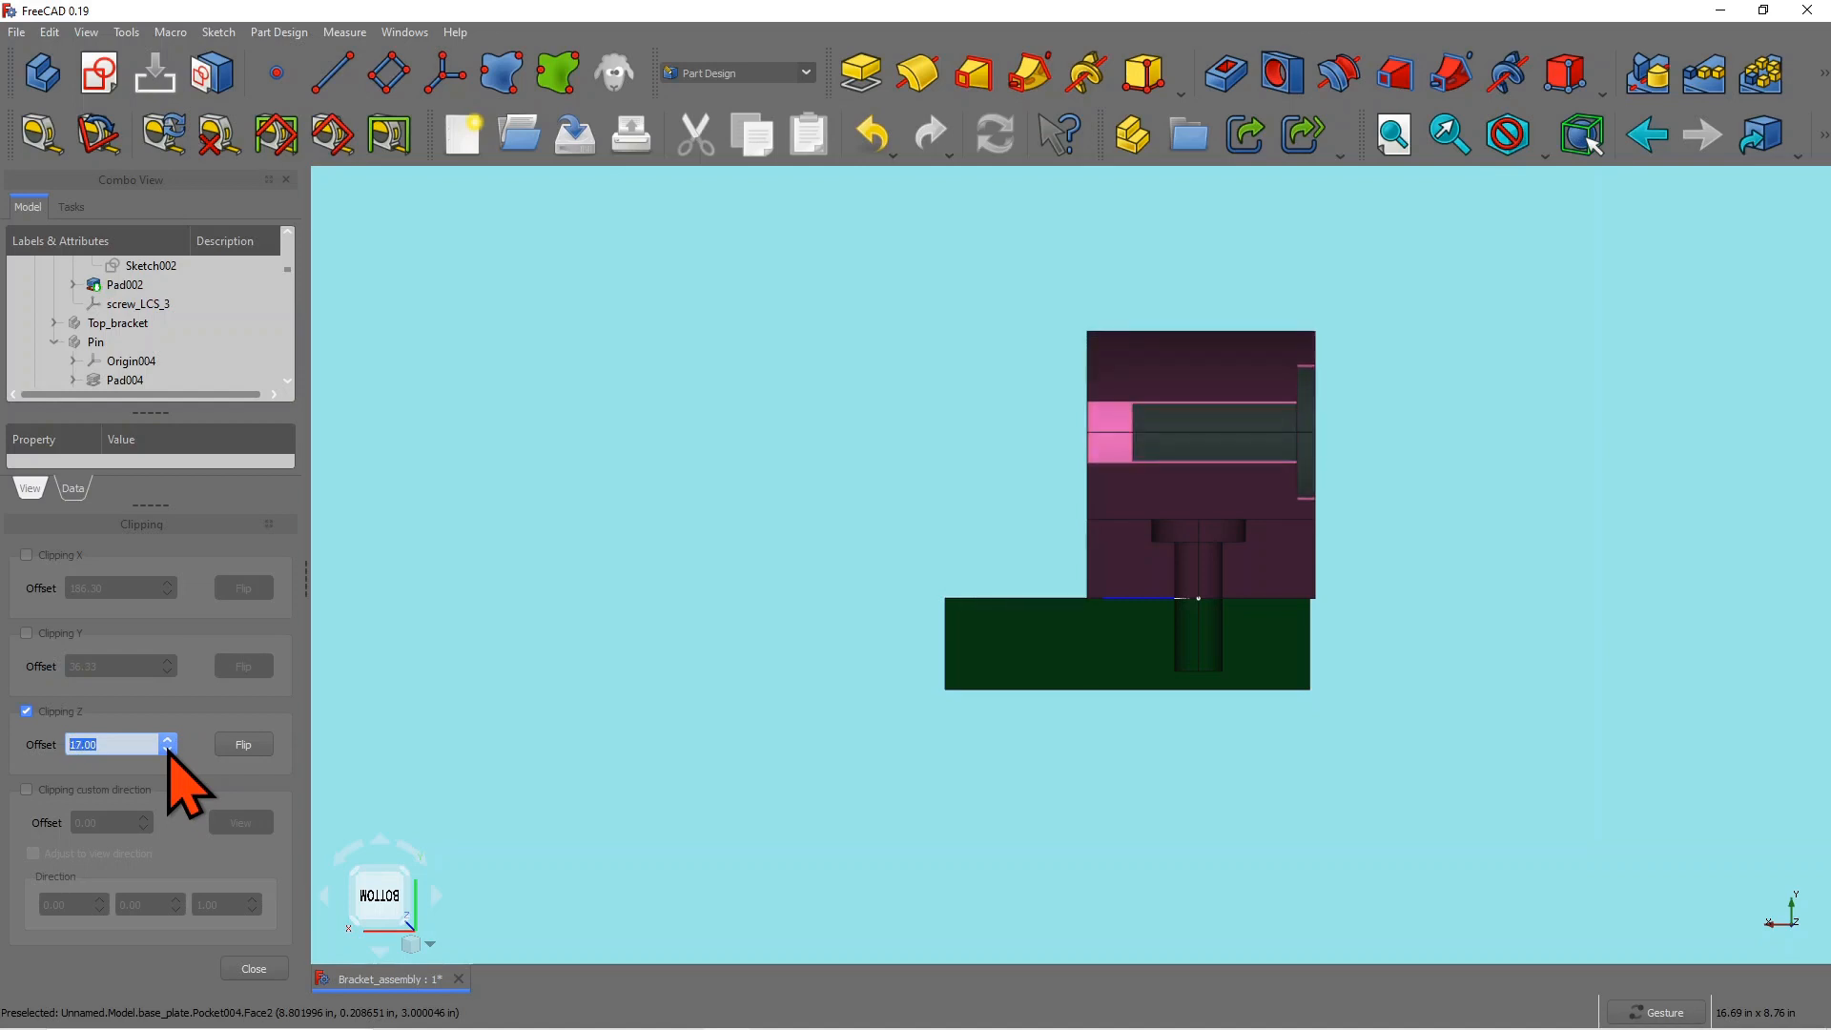
pyautogui.moveTo(1370, 683); pyautogui.dragTo(1016, 689)
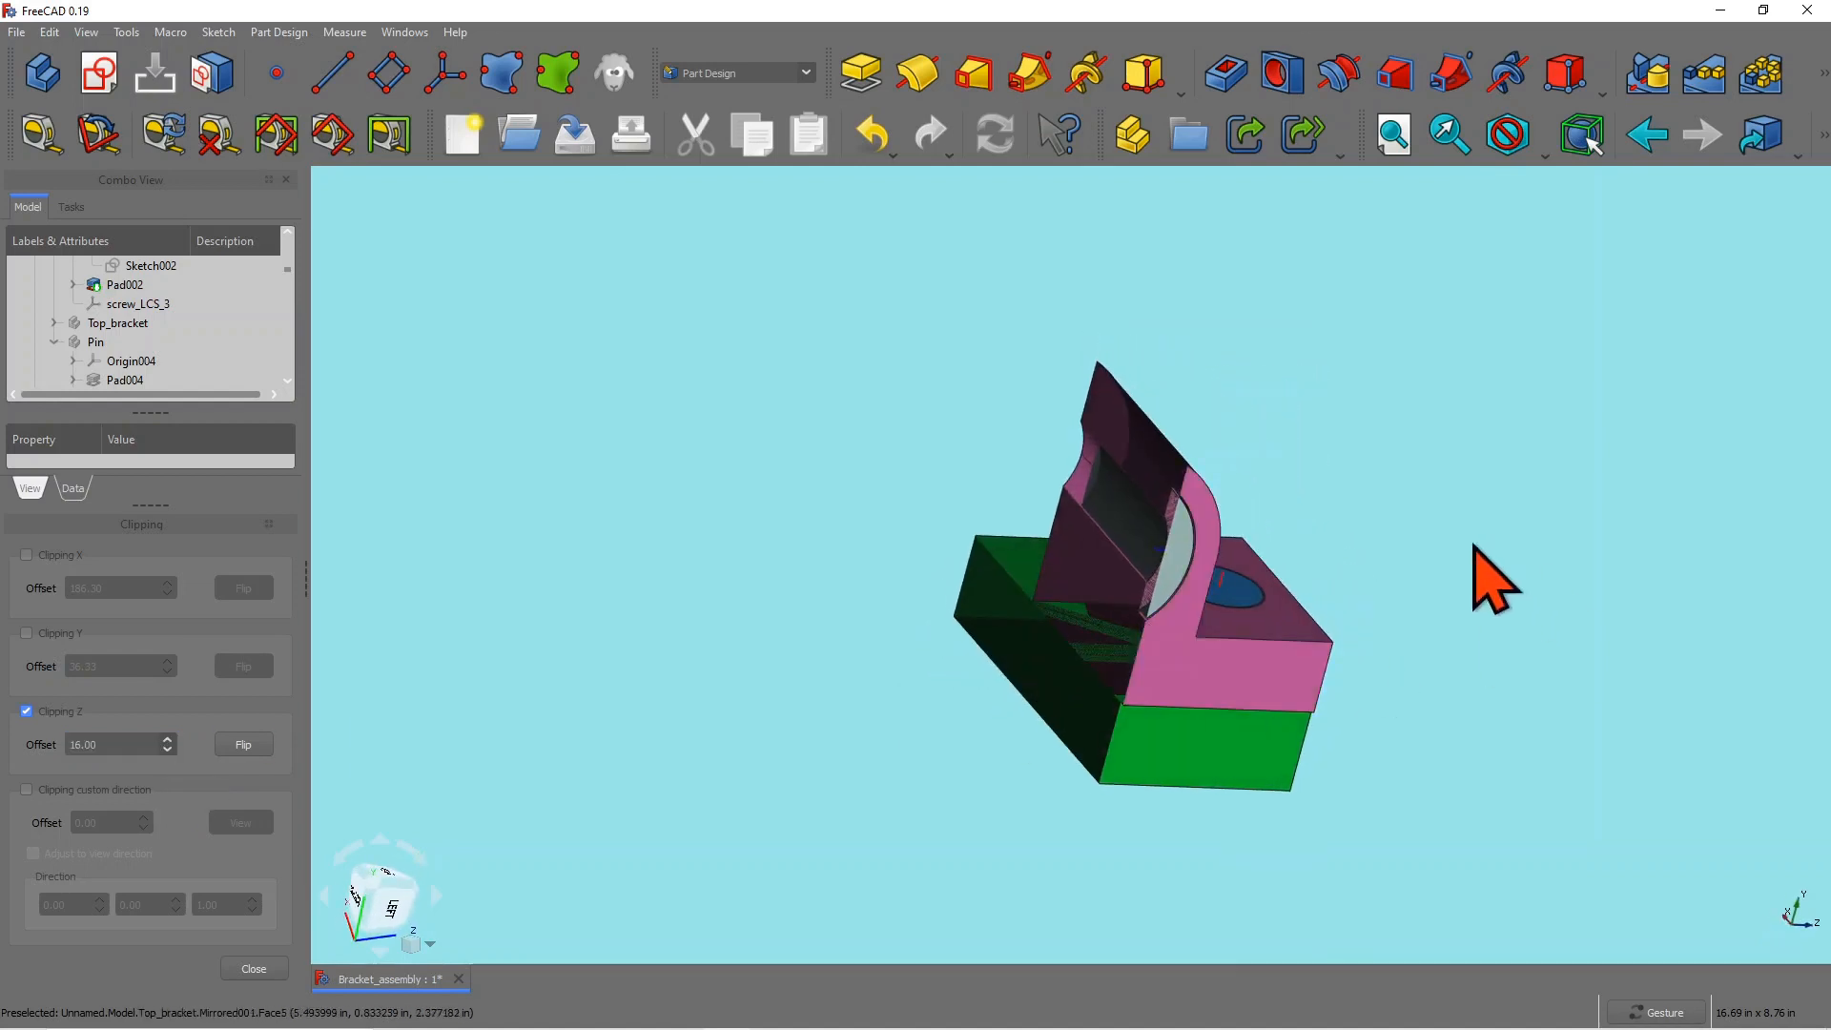
pyautogui.moveTo(1474, 547); pyautogui.dragTo(1396, 500)
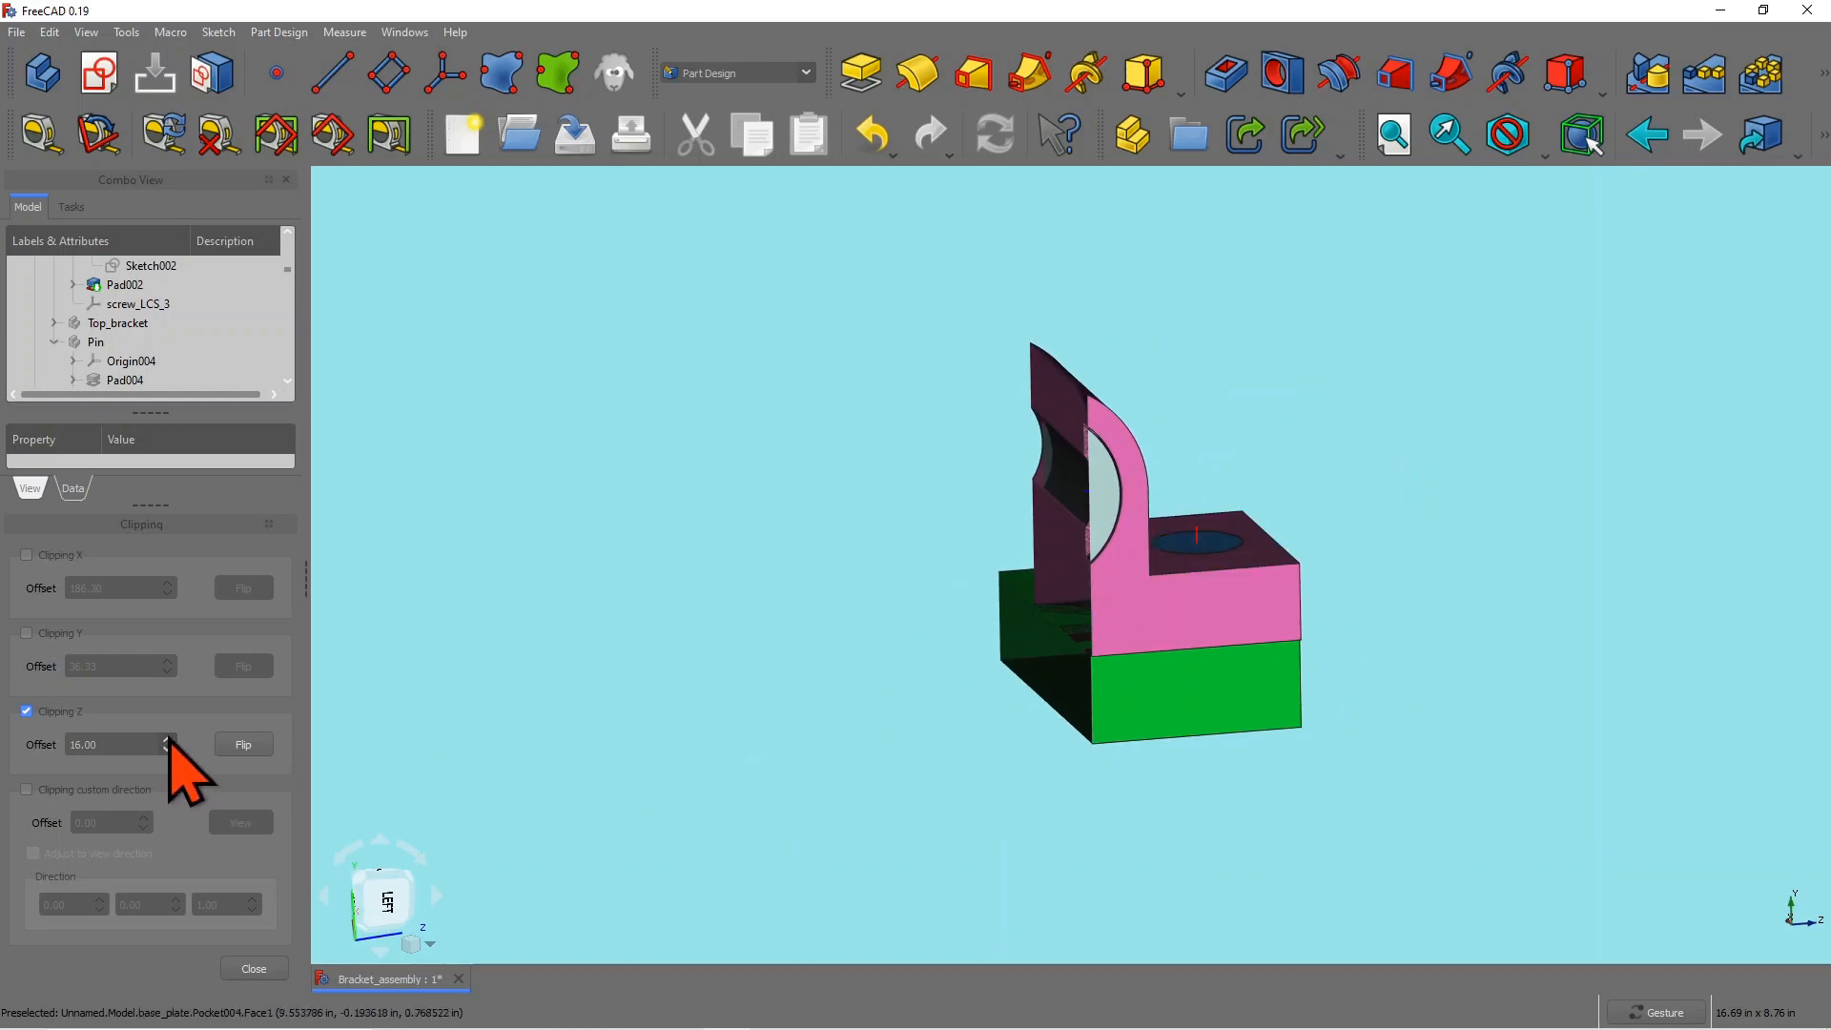
# Step: Raise the Clipping Z offset to 49.00 so the section passes the cylinder and cuts into the screw flange
pyautogui.click(168, 739)
pyautogui.click(168, 739)
pyautogui.click(168, 739)
pyautogui.click(168, 739)
pyautogui.click(168, 740)
pyautogui.click(168, 739)
pyautogui.click(169, 739)
pyautogui.click(169, 739)
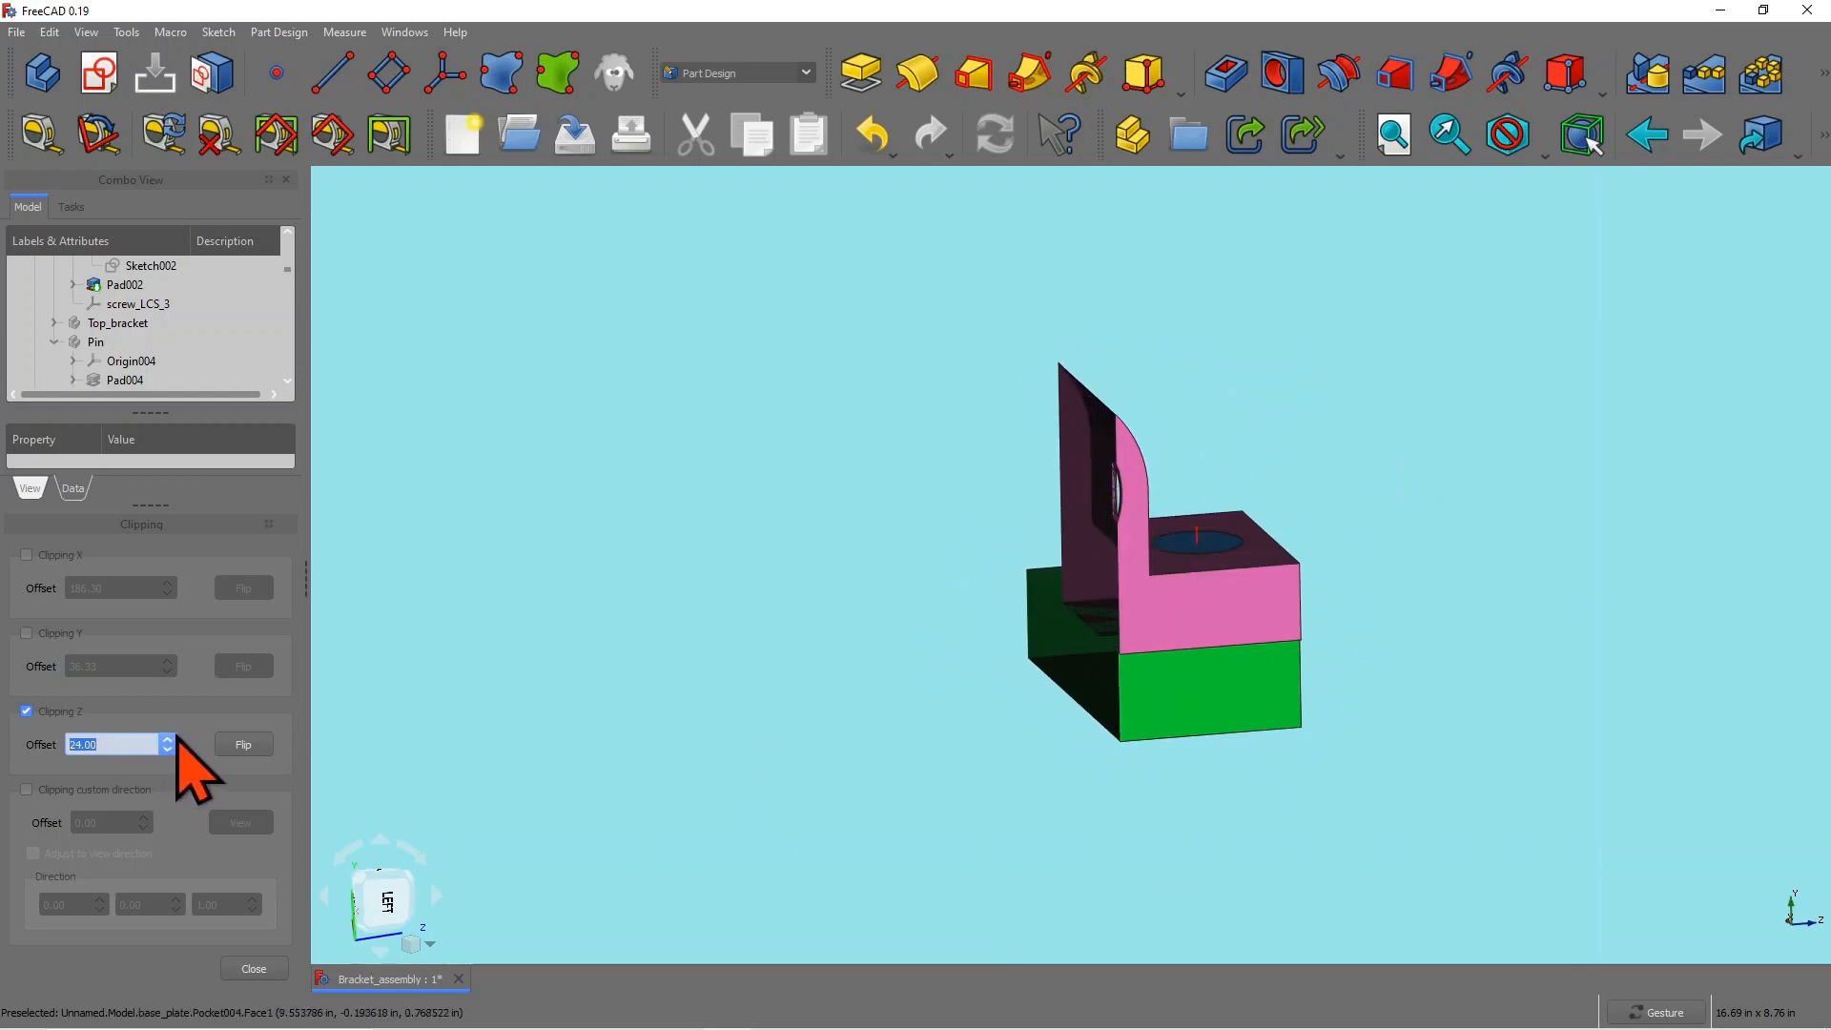
pyautogui.click(169, 739)
pyautogui.click(169, 739)
pyautogui.click(169, 739)
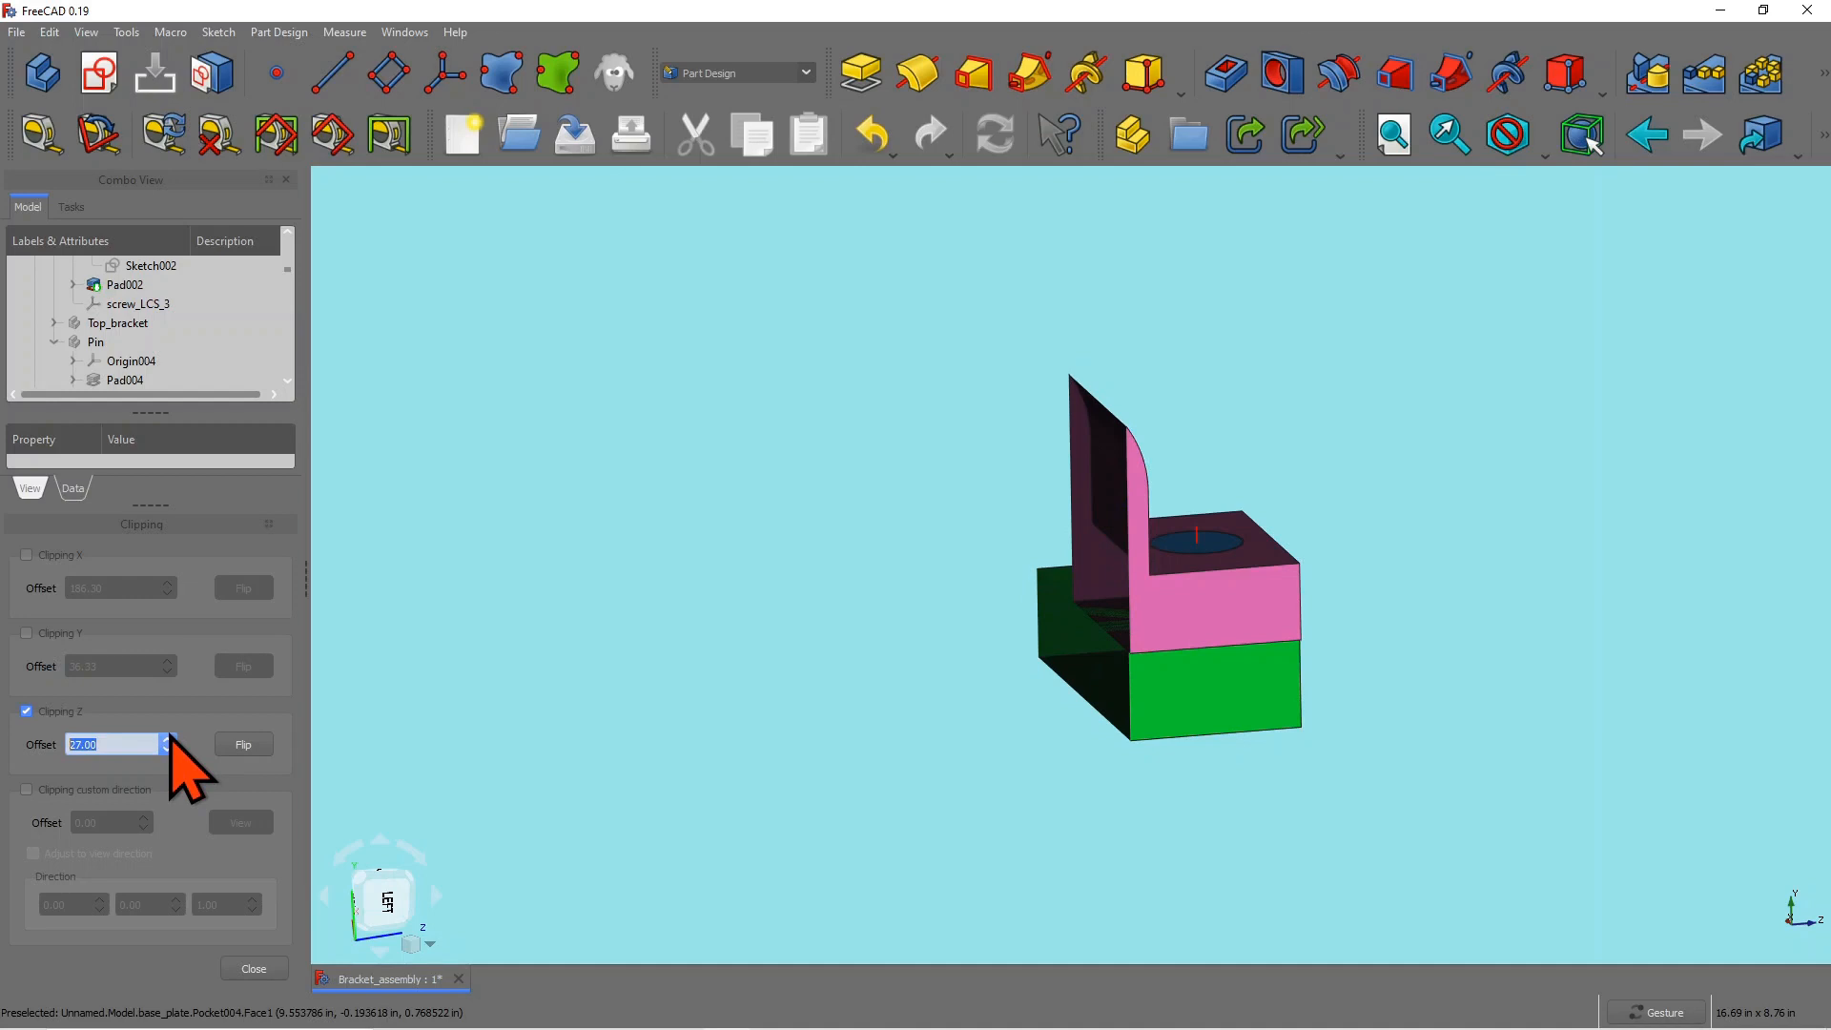
pyautogui.click(169, 739)
pyautogui.click(169, 739)
pyautogui.click(168, 739)
pyautogui.click(169, 739)
pyautogui.click(169, 739)
pyautogui.click(169, 739)
pyautogui.click(169, 739)
pyautogui.click(168, 740)
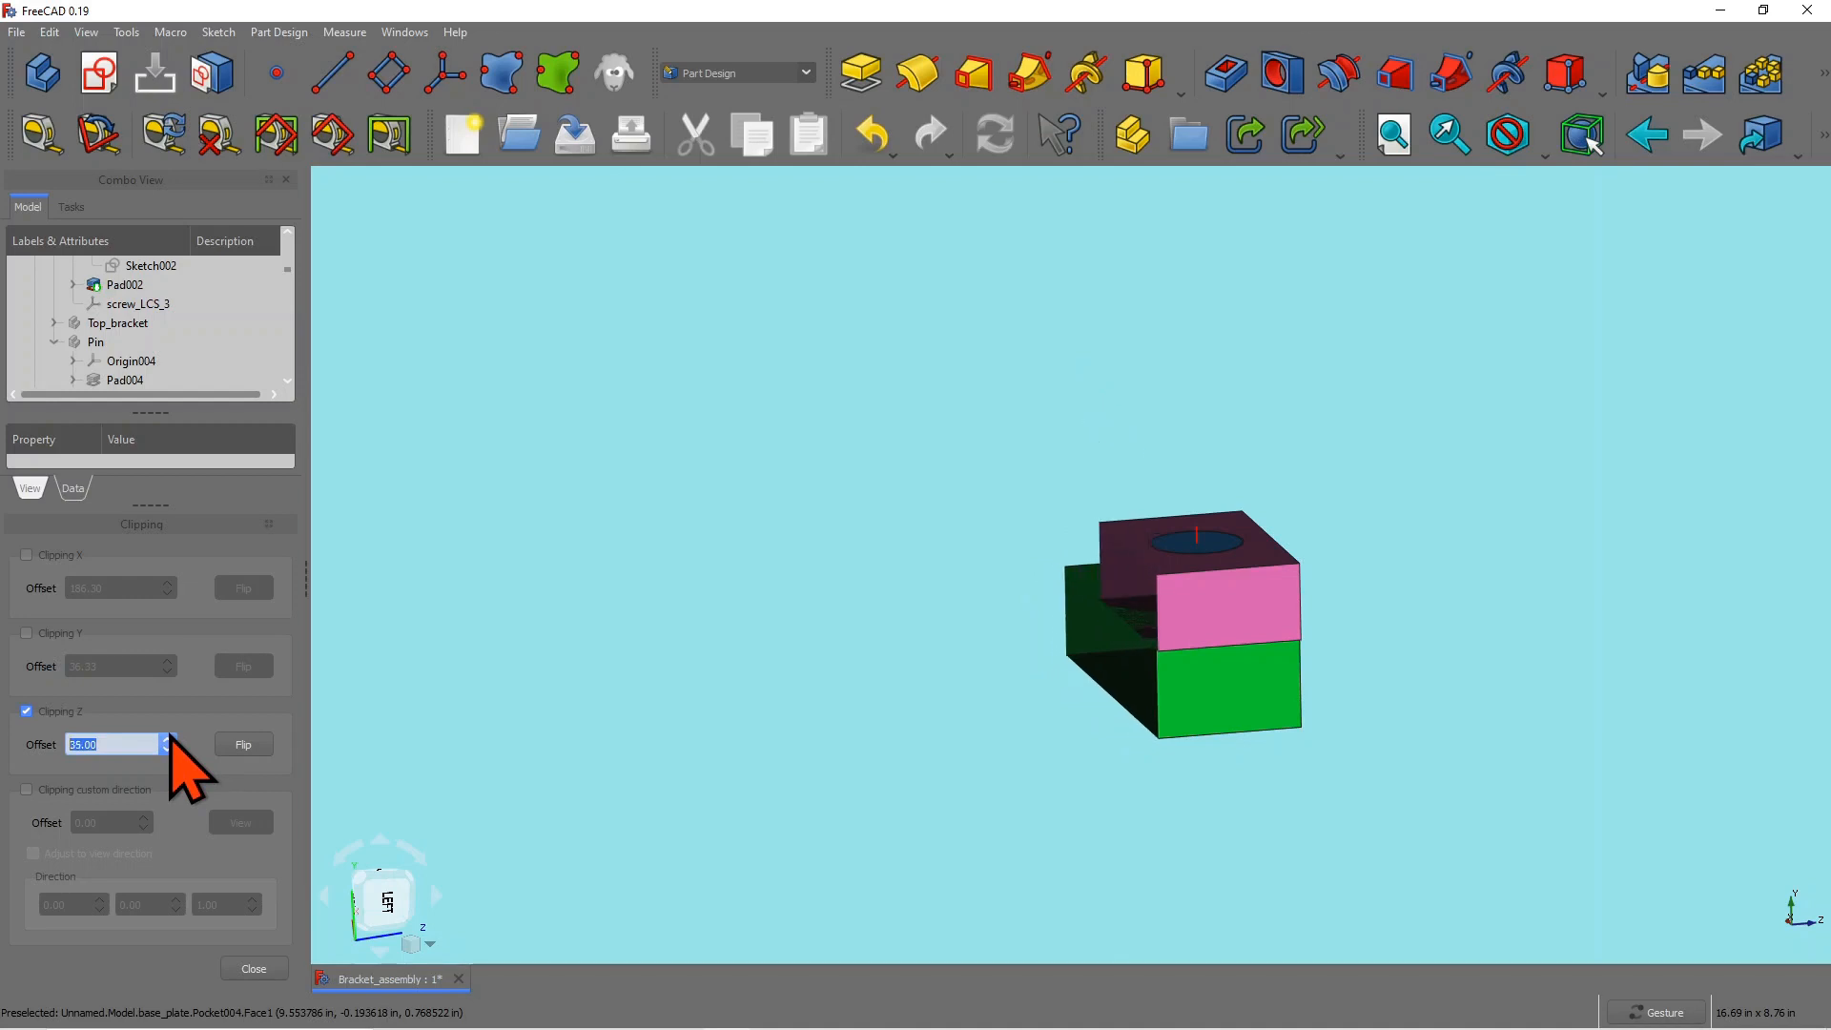
pyautogui.click(169, 739)
pyautogui.click(169, 739)
pyautogui.click(169, 739)
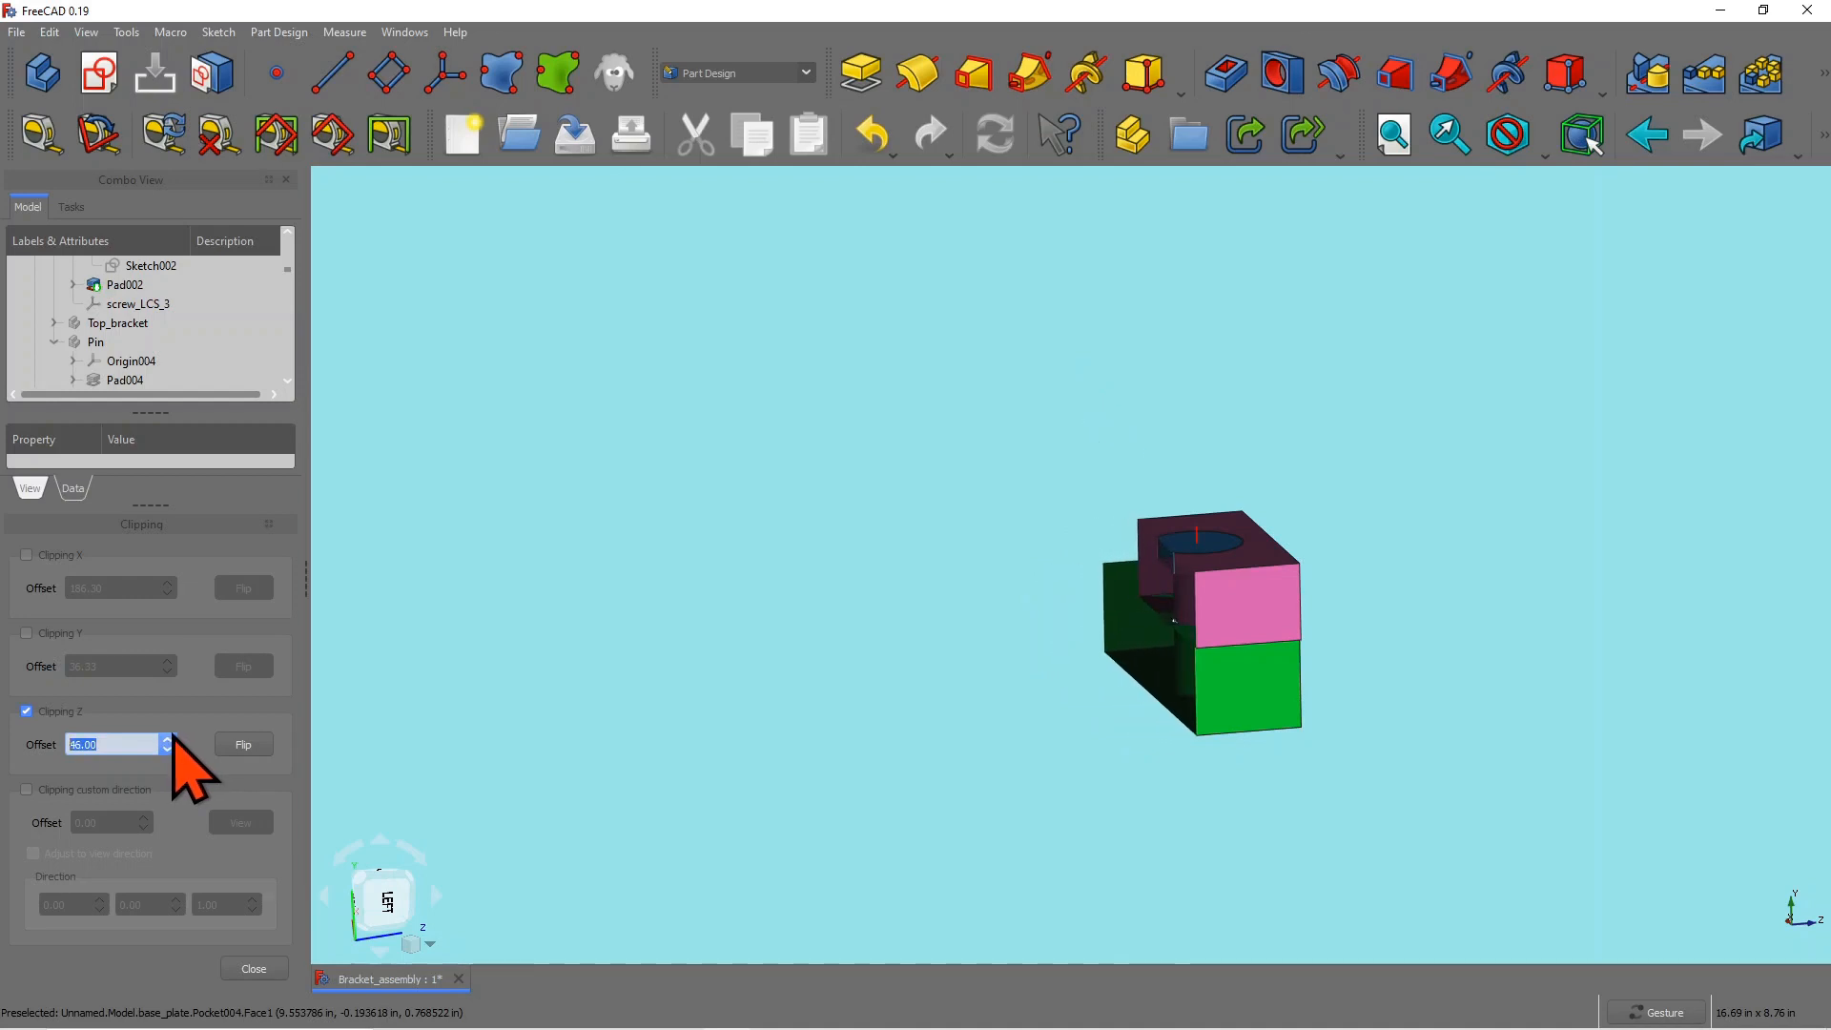
pyautogui.click(169, 739)
pyautogui.click(168, 739)
pyautogui.click(169, 739)
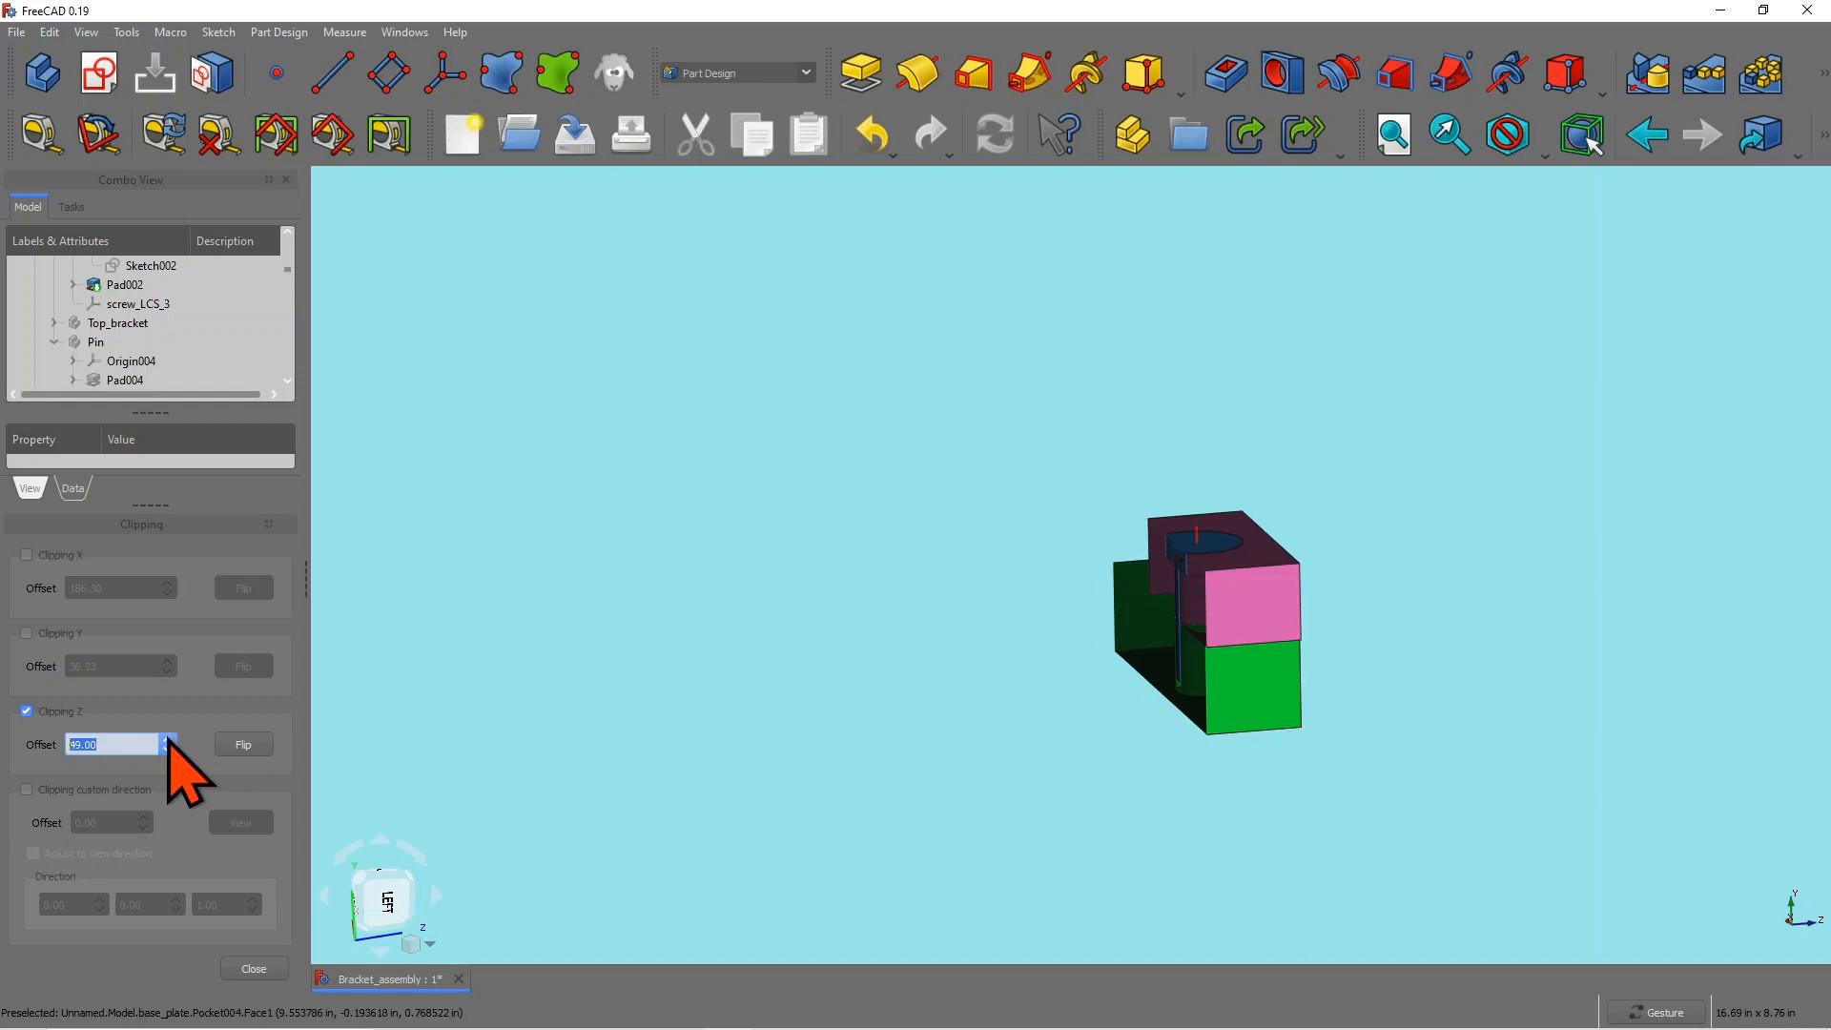
# Step: Advance the Clipping Z offset to 54.00 and inspect the screw's fit inside its hole up close
pyautogui.moveTo(1049, 667); pyautogui.dragTo(1165, 622)
pyautogui.scroll(3, 1083, 544)
pyautogui.moveTo(1402, 642); pyautogui.dragTo(1395, 437)
pyautogui.click(169, 740)
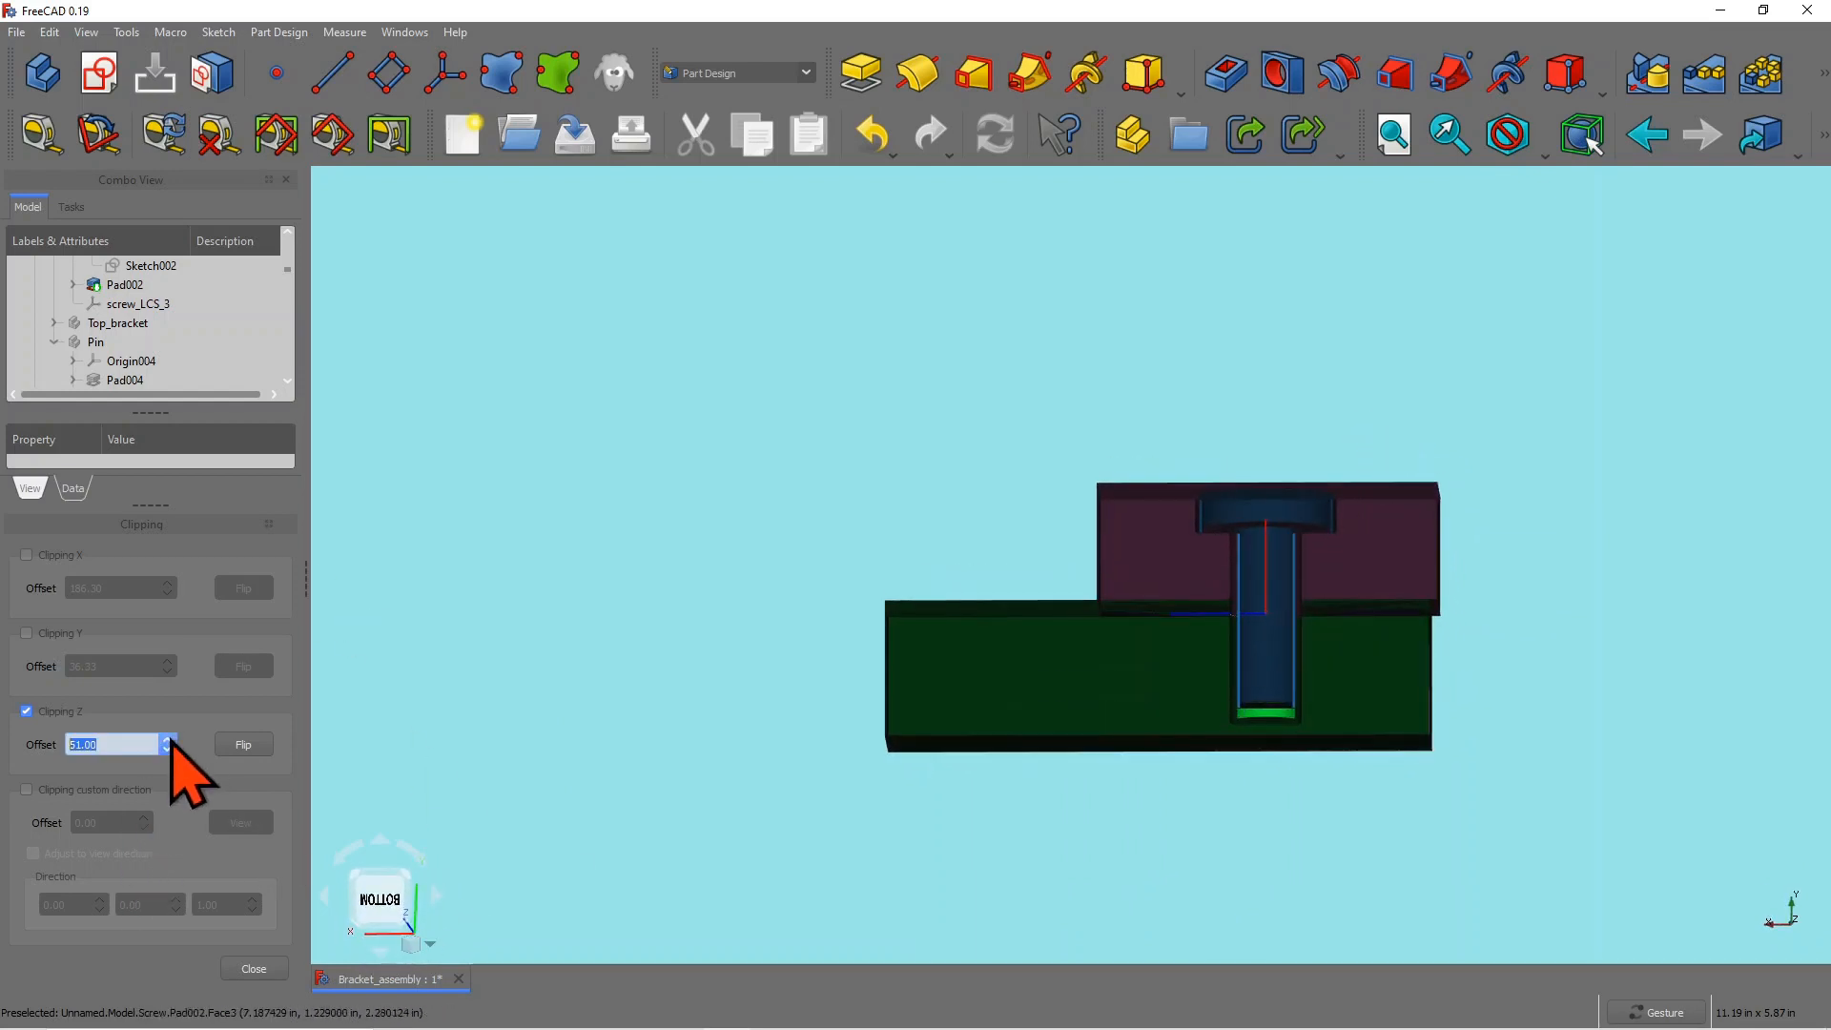
pyautogui.click(169, 740)
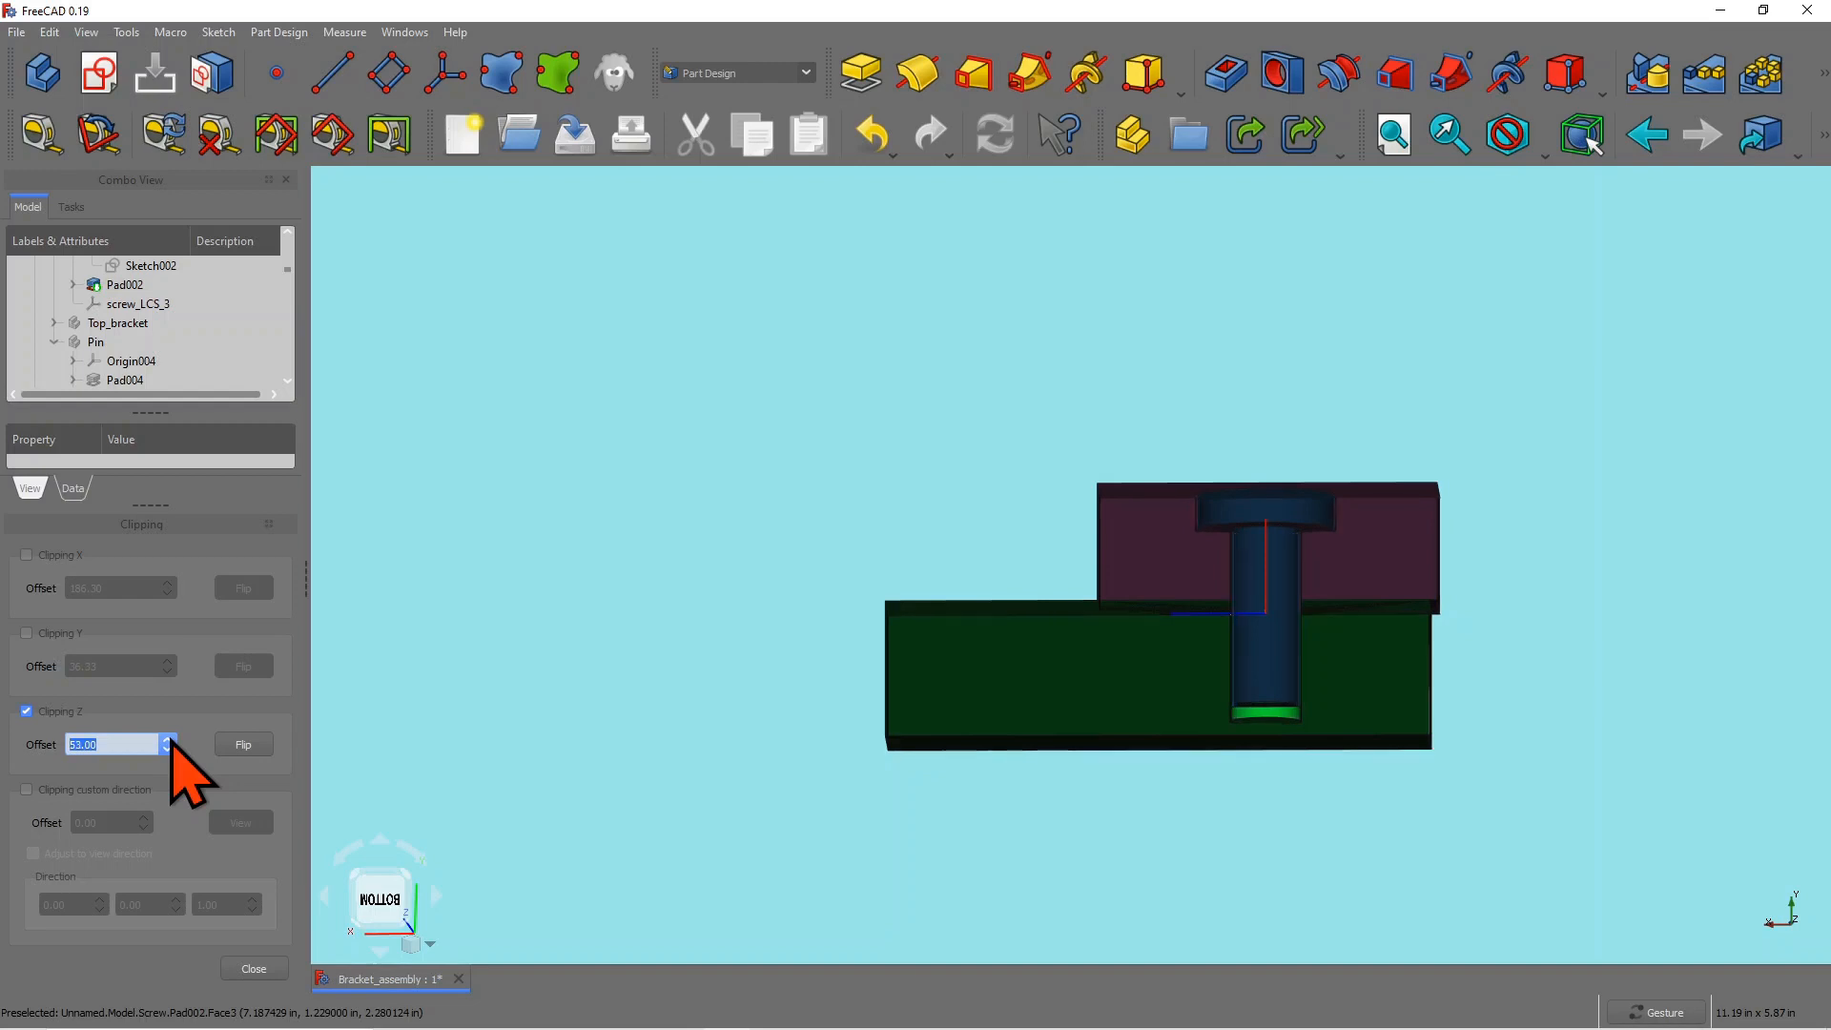
pyautogui.click(169, 740)
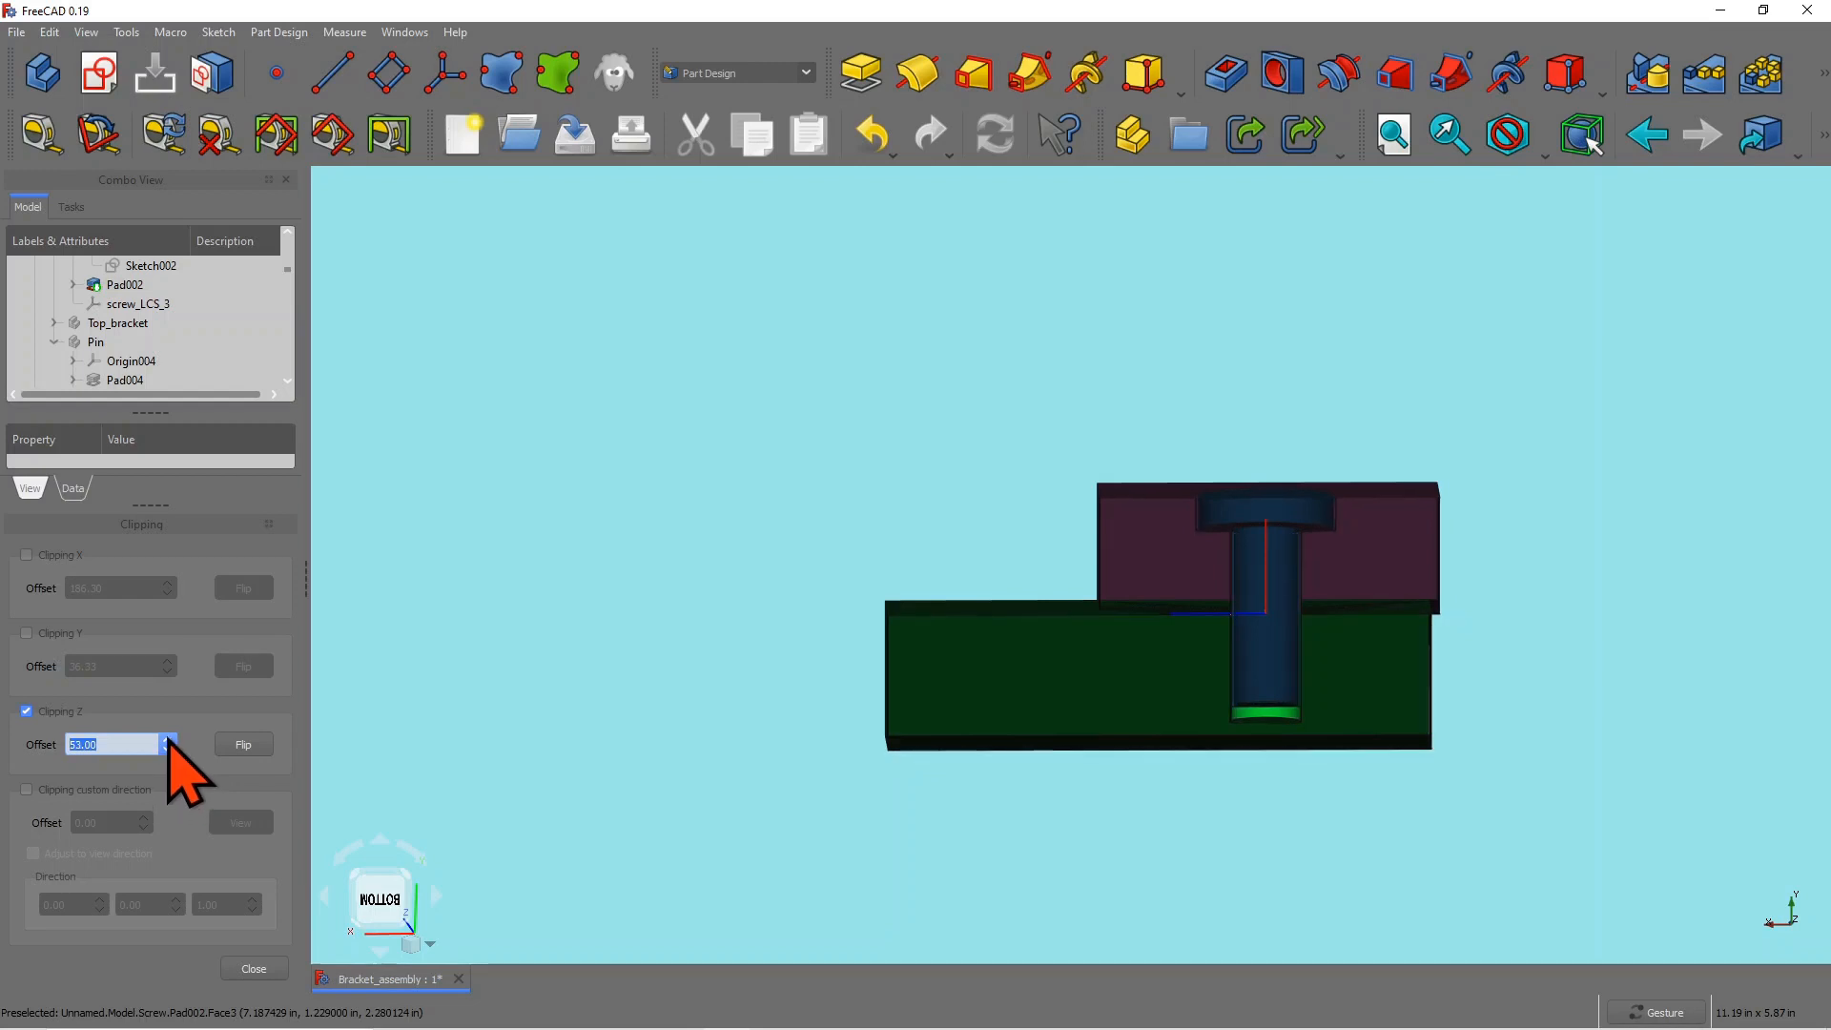
pyautogui.moveTo(1016, 551); pyautogui.dragTo(1006, 577)
pyautogui.moveTo(1279, 817); pyautogui.dragTo(725, 472)
pyautogui.moveTo(912, 437)
pyautogui.mouseDown()
pyautogui.moveTo(867, 396)
pyautogui.moveTo(961, 457)
pyautogui.moveTo(927, 434)
pyautogui.mouseUp()
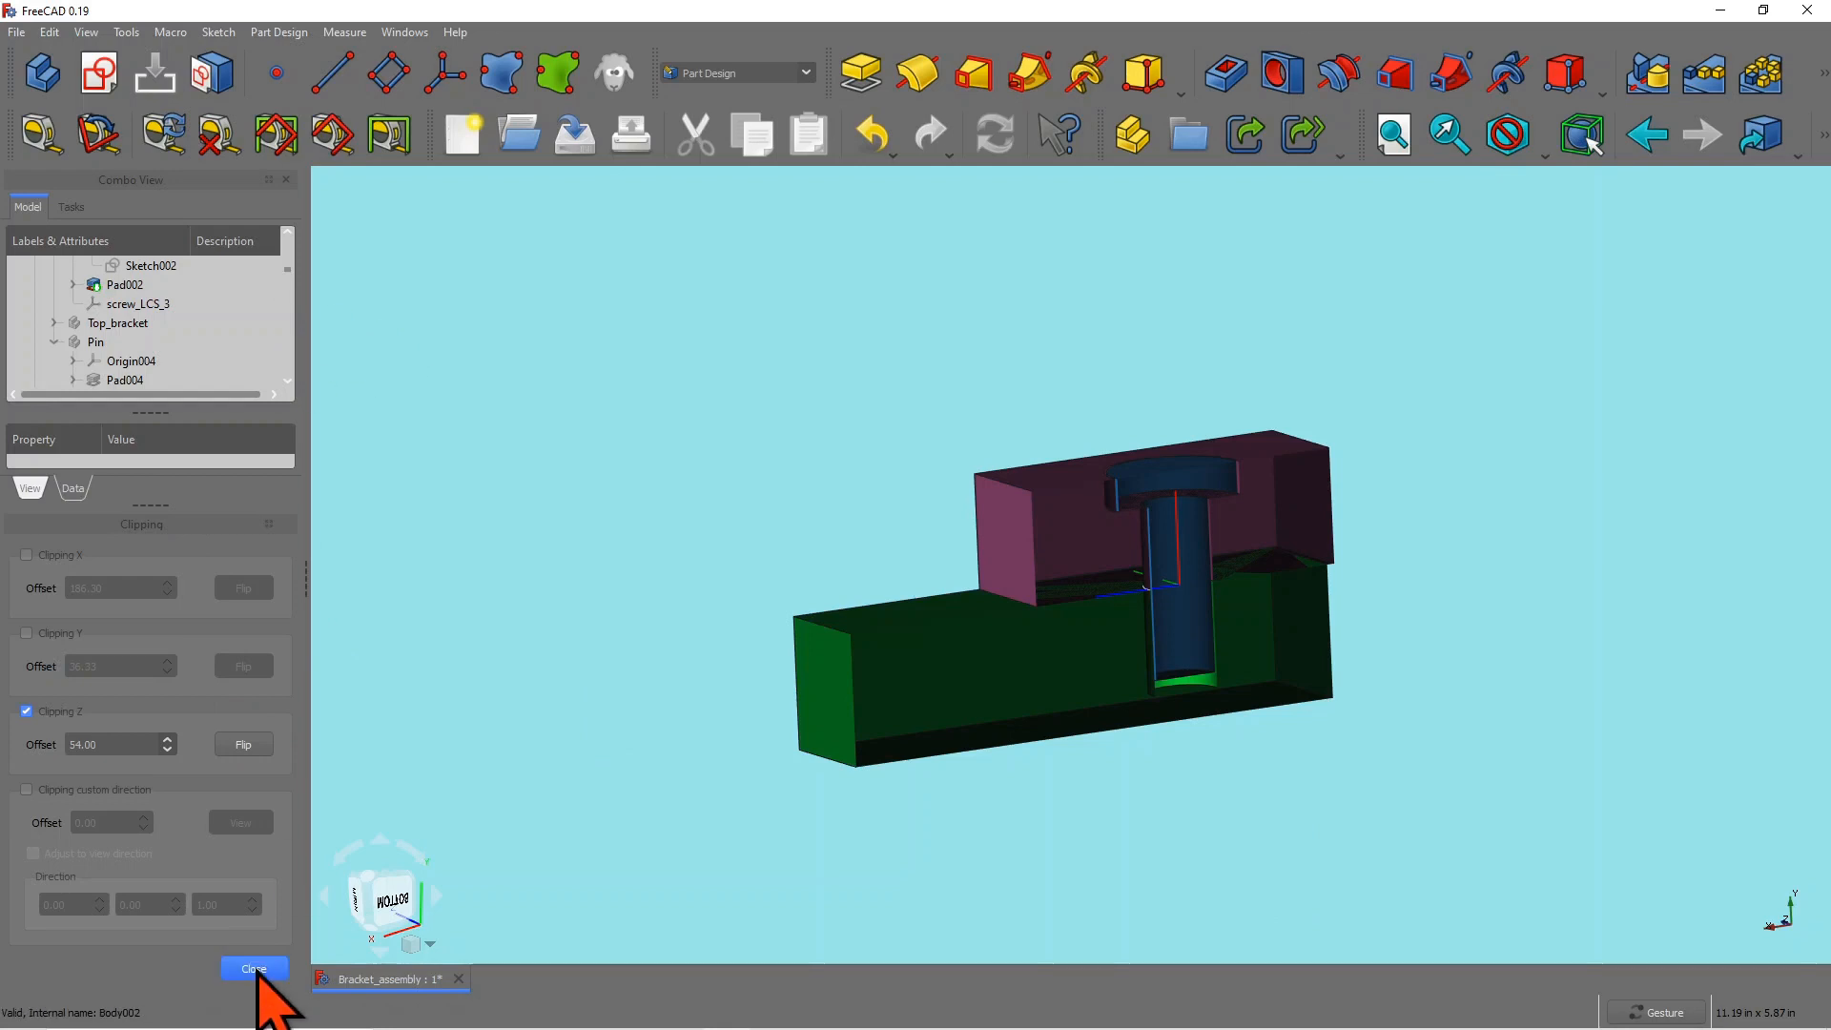
# Step: Turn off Clipping Z and close the clipping settings
pyautogui.click(26, 710)
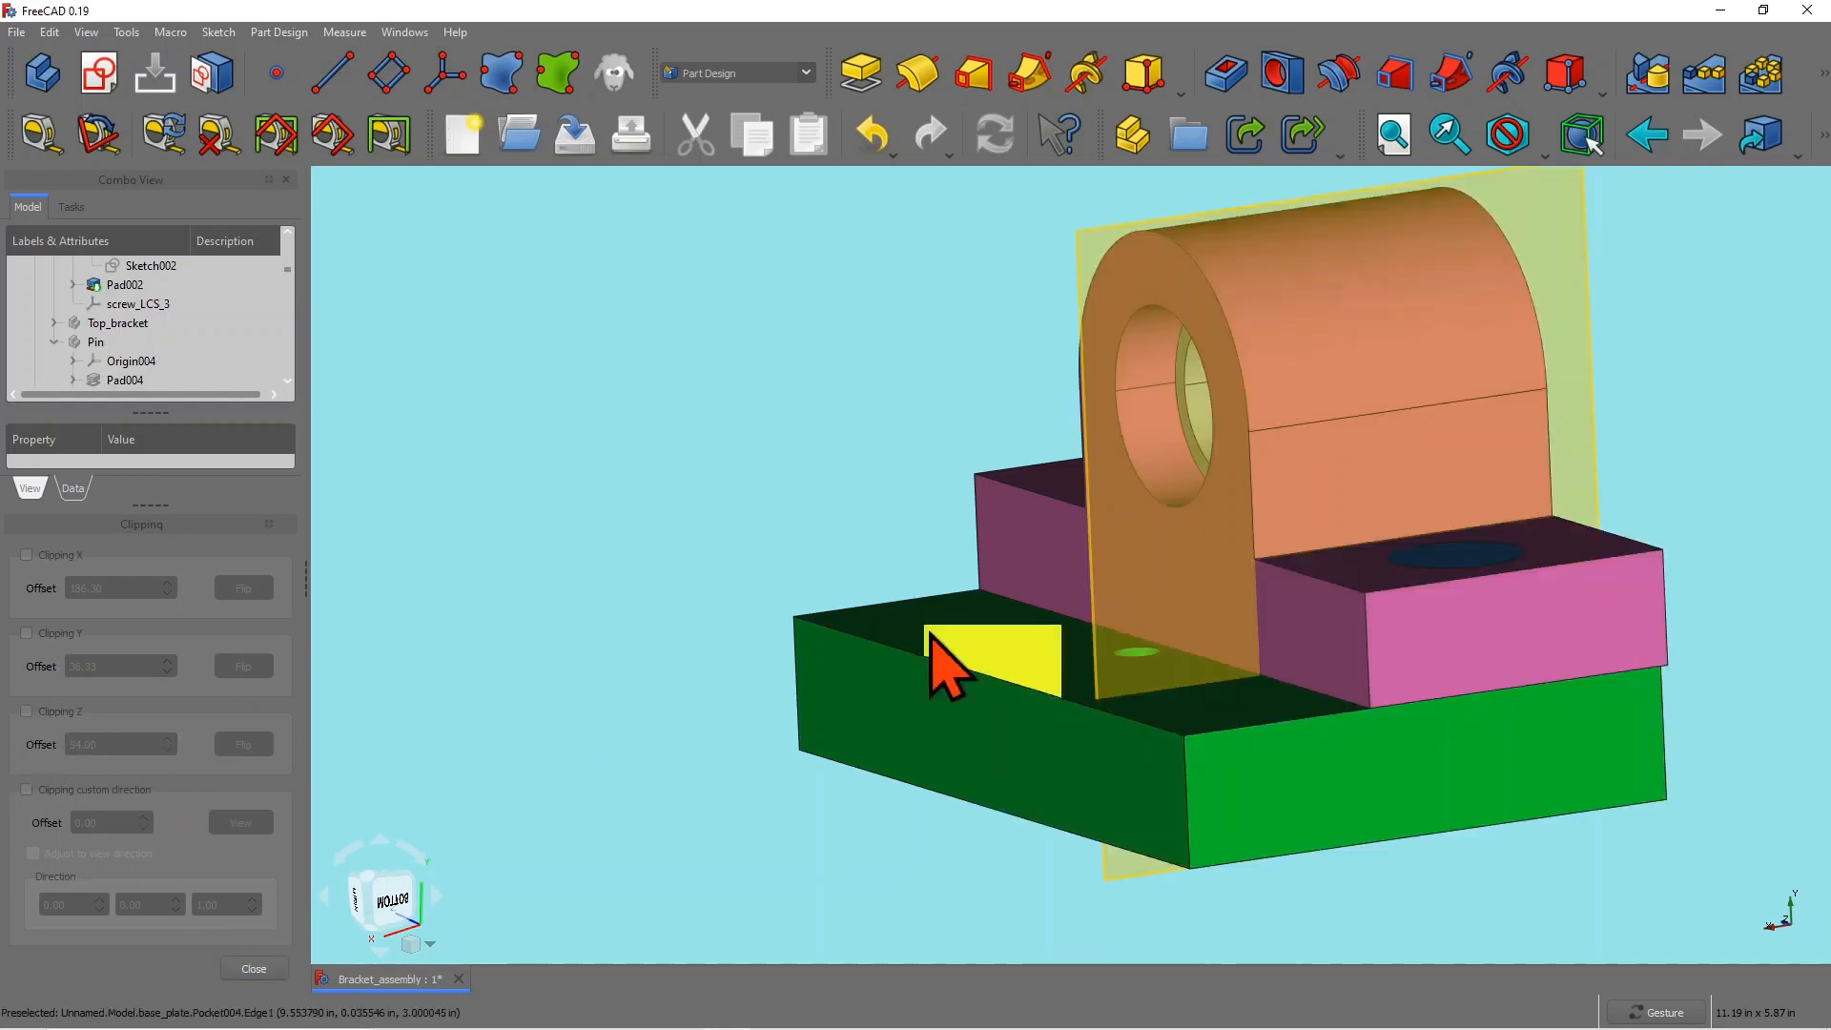
pyautogui.moveTo(948, 654); pyautogui.dragTo(324, 977)
pyautogui.click(259, 967)
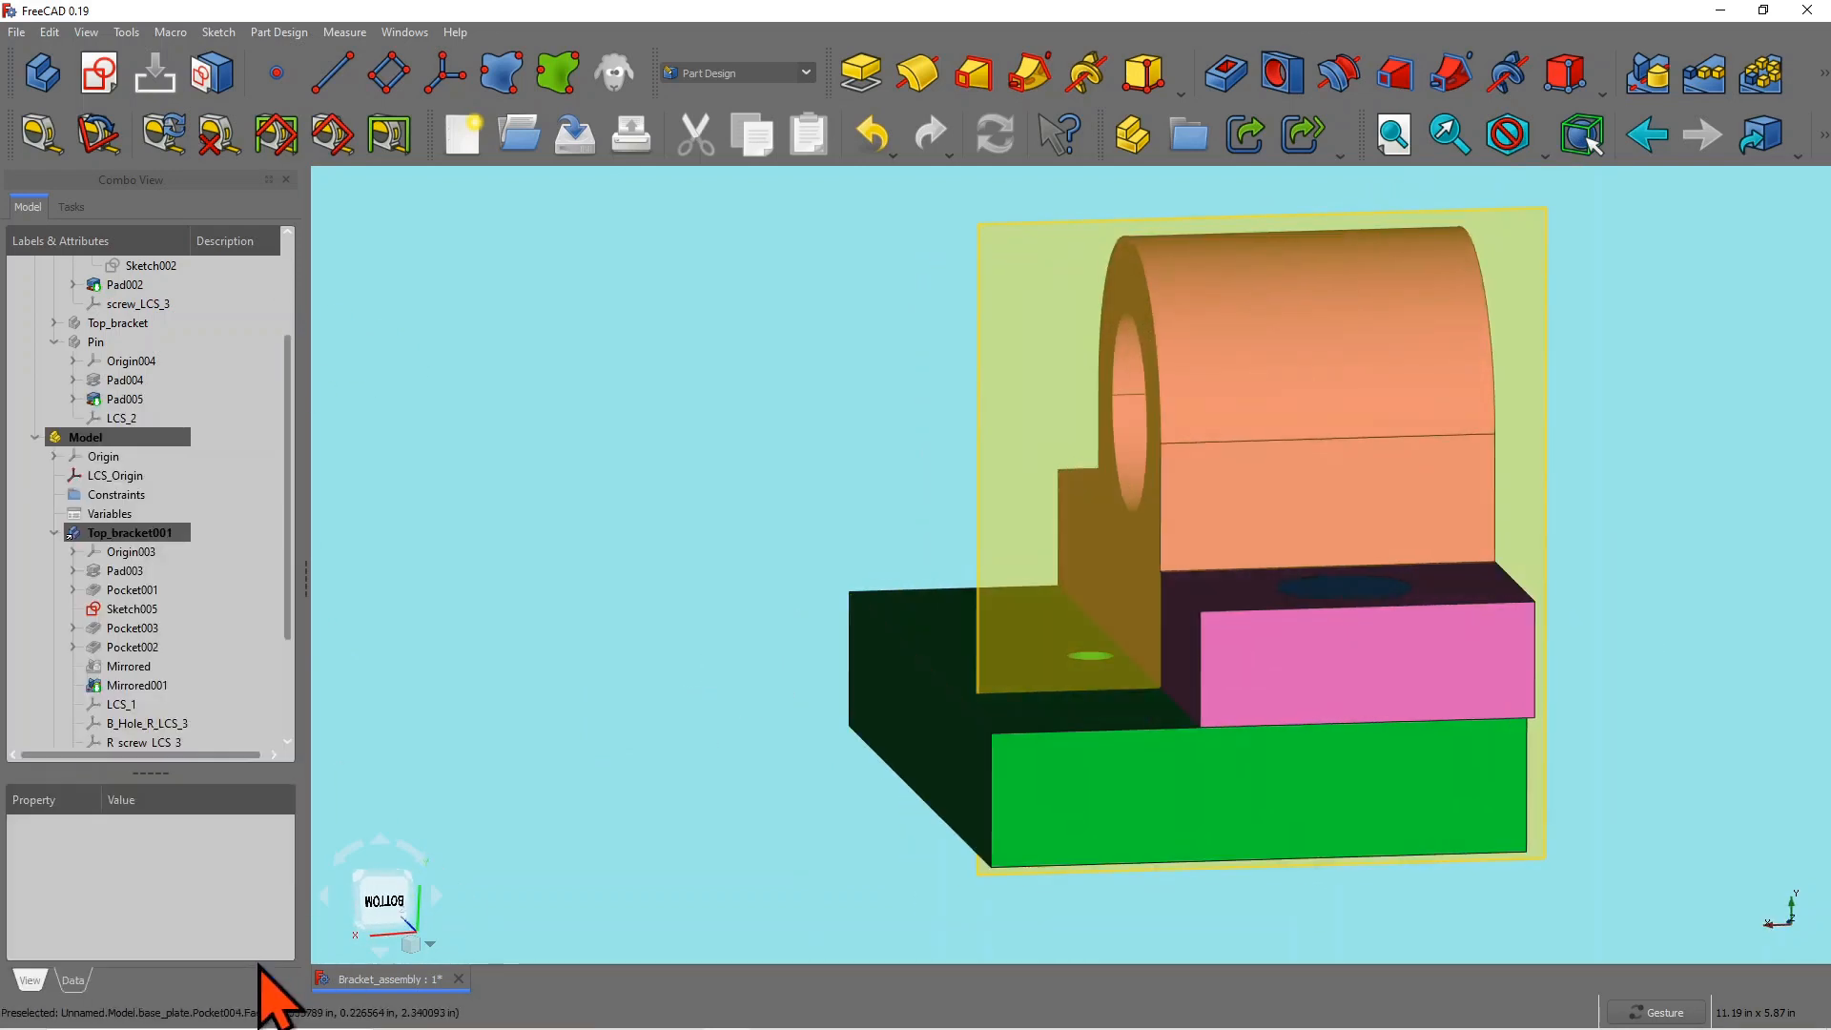
# Step: Hide the DatumPlane of Top_bracket001 in the assembly
pyautogui.moveTo(799, 526); pyautogui.dragTo(339, 658)
pyautogui.moveTo(294, 599); pyautogui.dragTo(286, 703)
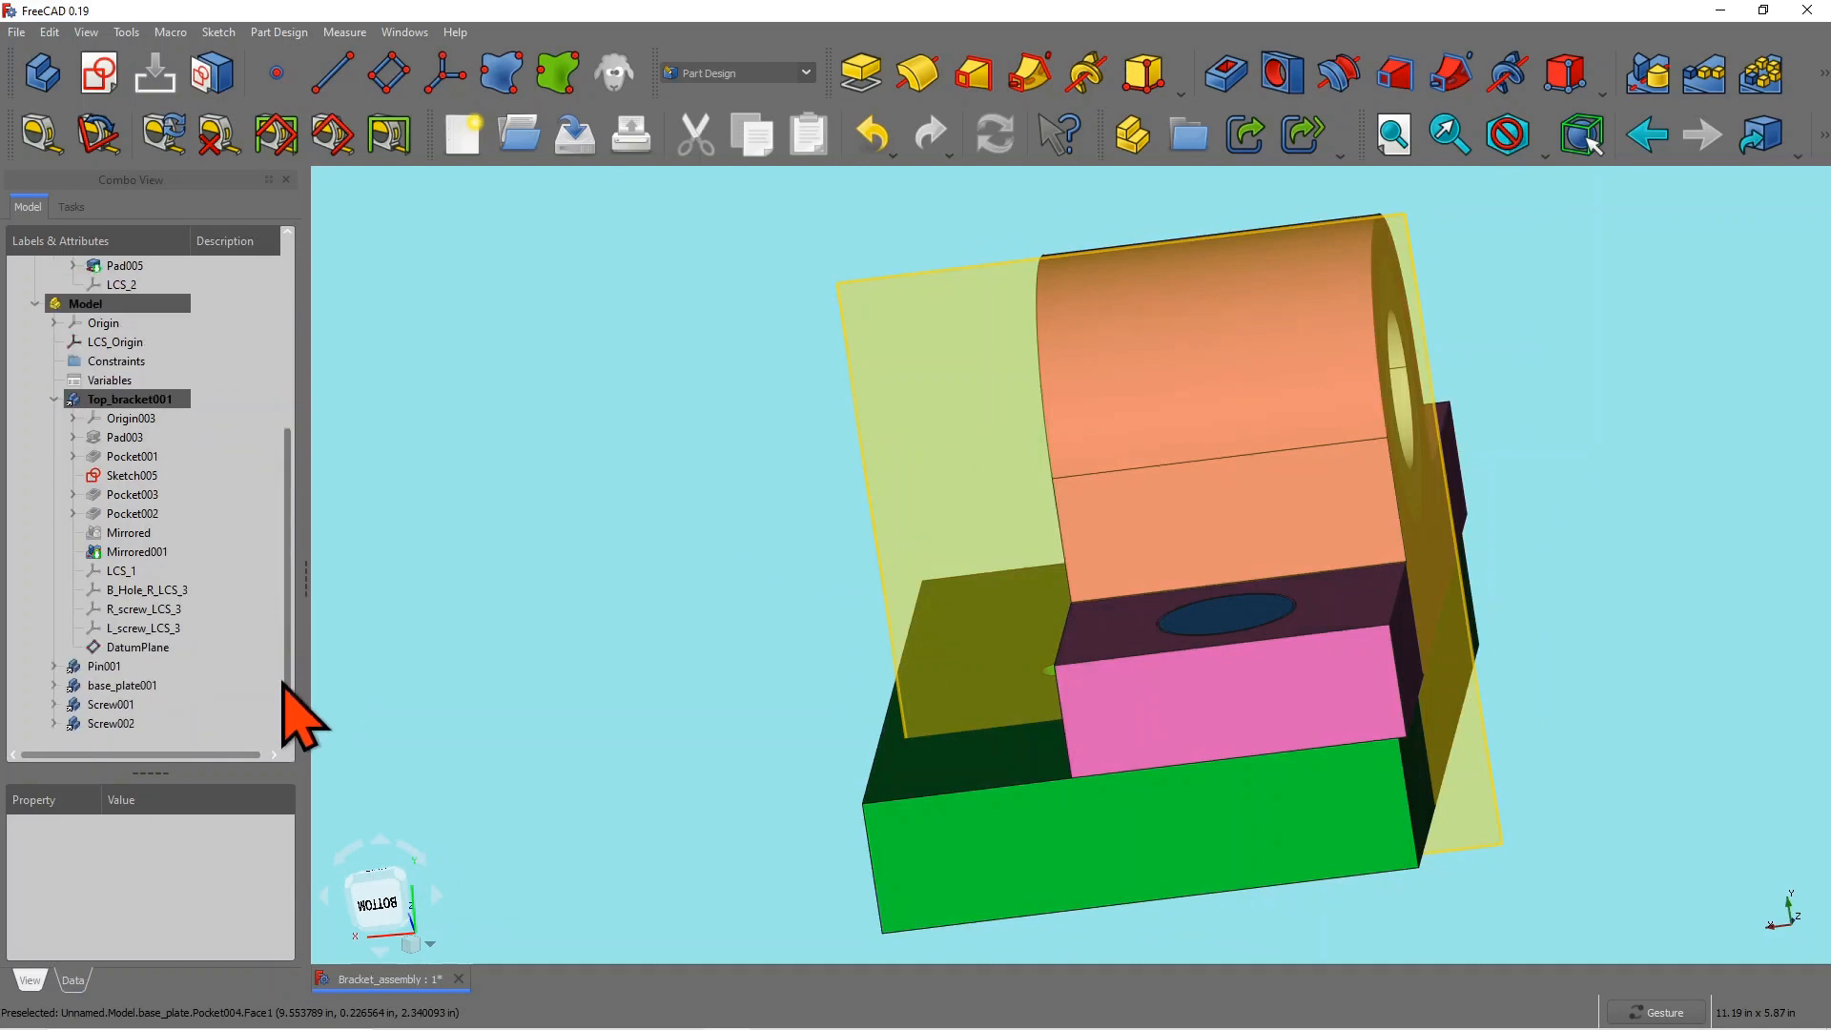
pyautogui.click(143, 649)
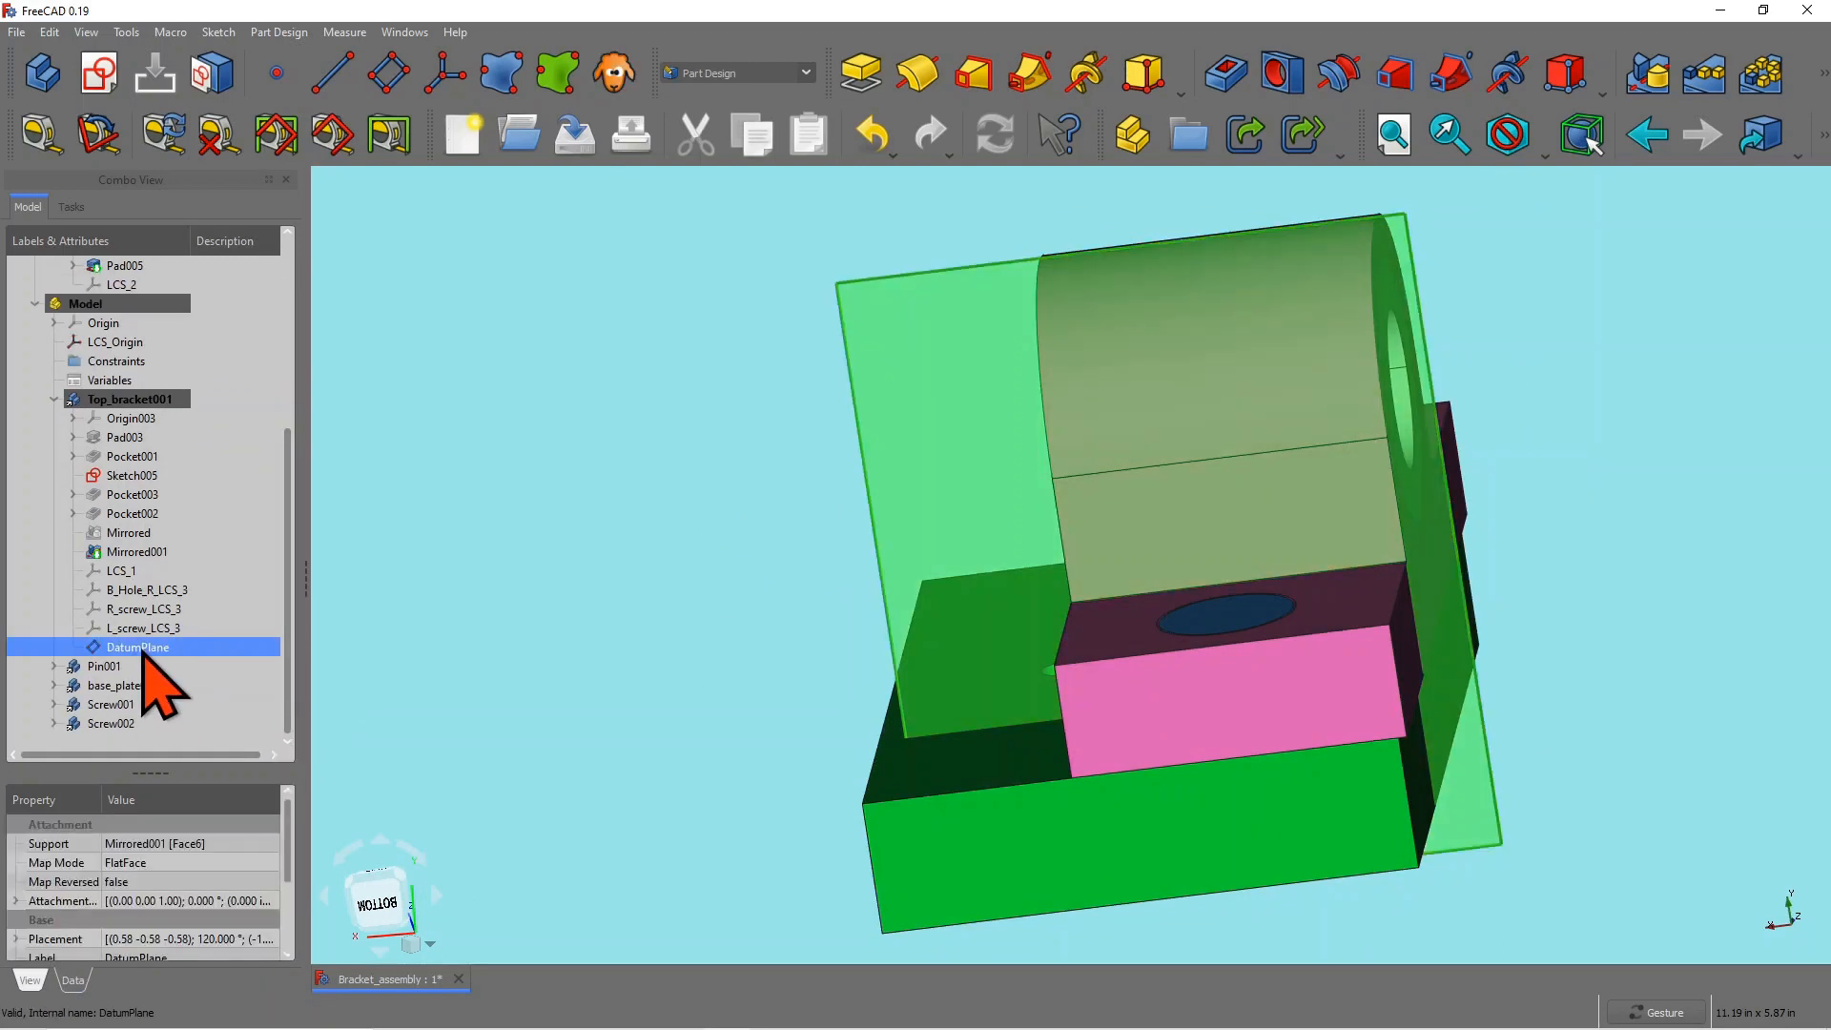
pyautogui.press('space')
# Step: Bring the open end of the bracket's pin bore into close view and switch to the Assembly 4 workbench
pyautogui.moveTo(1736, 453); pyautogui.dragTo(1526, 434)
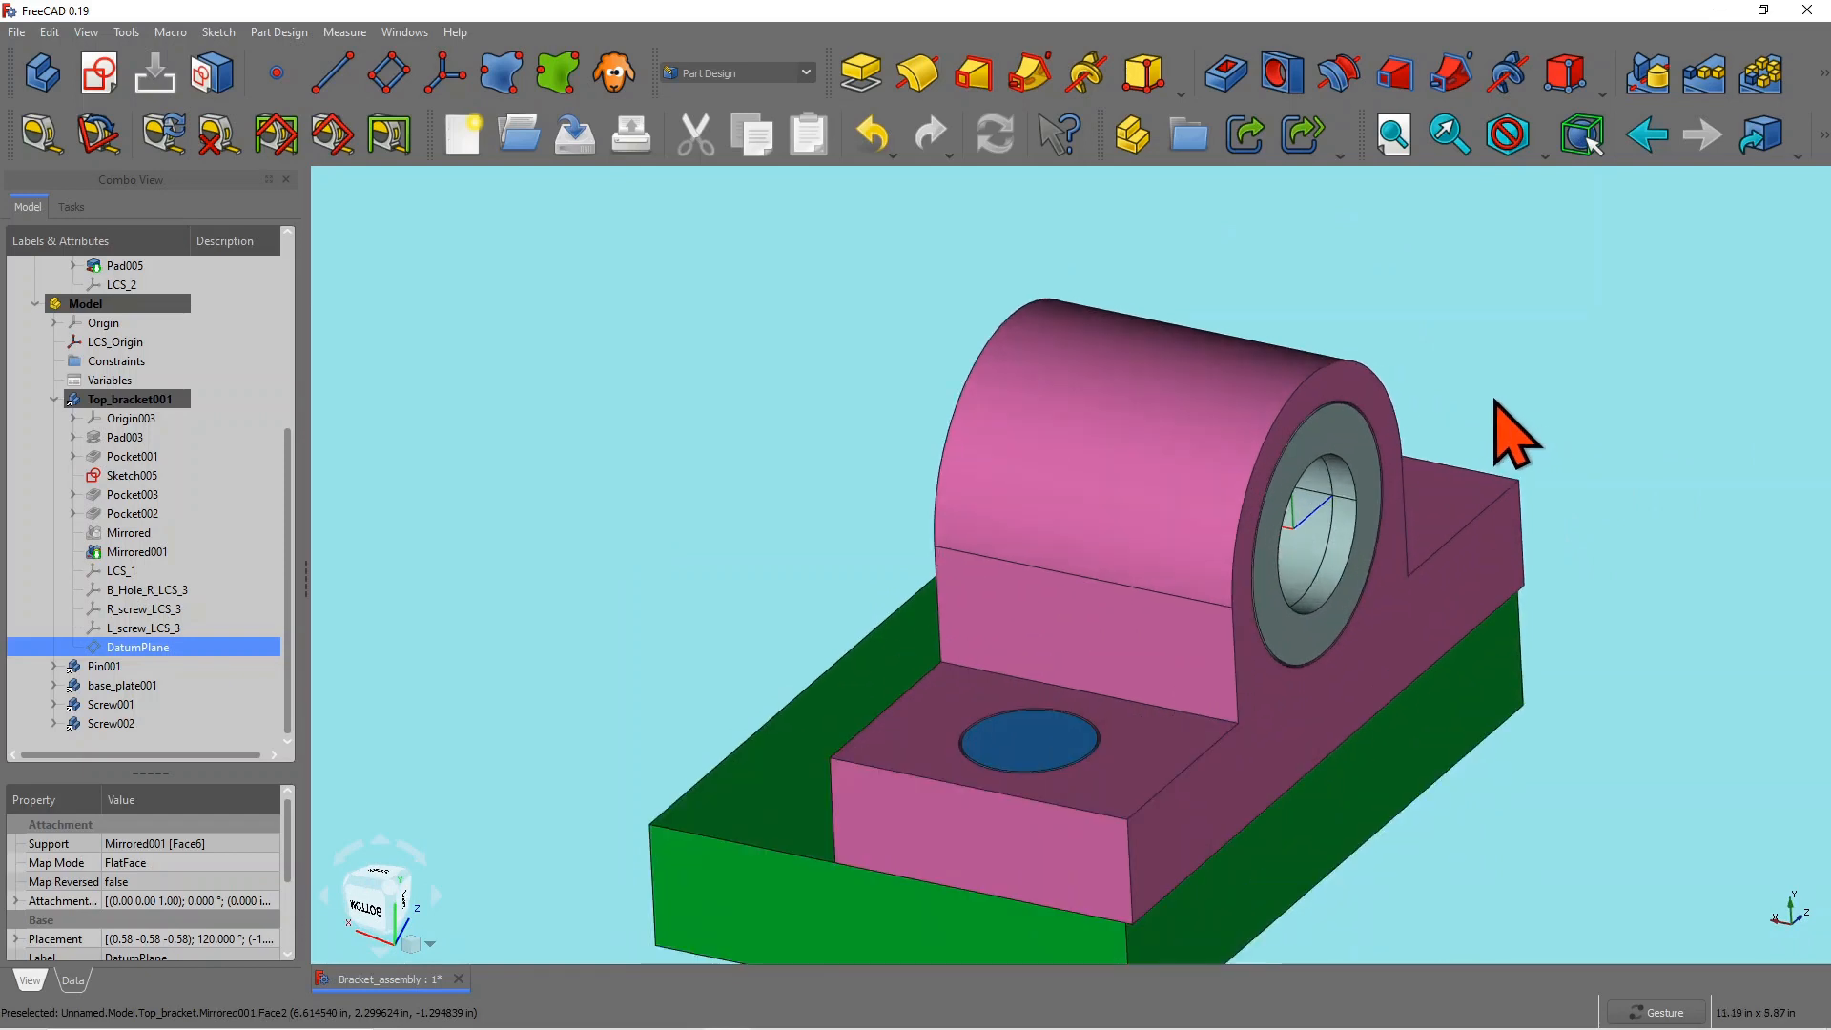
pyautogui.moveTo(1525, 491)
pyautogui.mouseDown()
pyautogui.moveTo(1504, 462)
pyautogui.moveTo(1389, 687)
pyautogui.moveTo(1621, 611)
pyautogui.moveTo(1545, 507)
pyautogui.mouseUp()
pyautogui.scroll(5, 1549, 299)
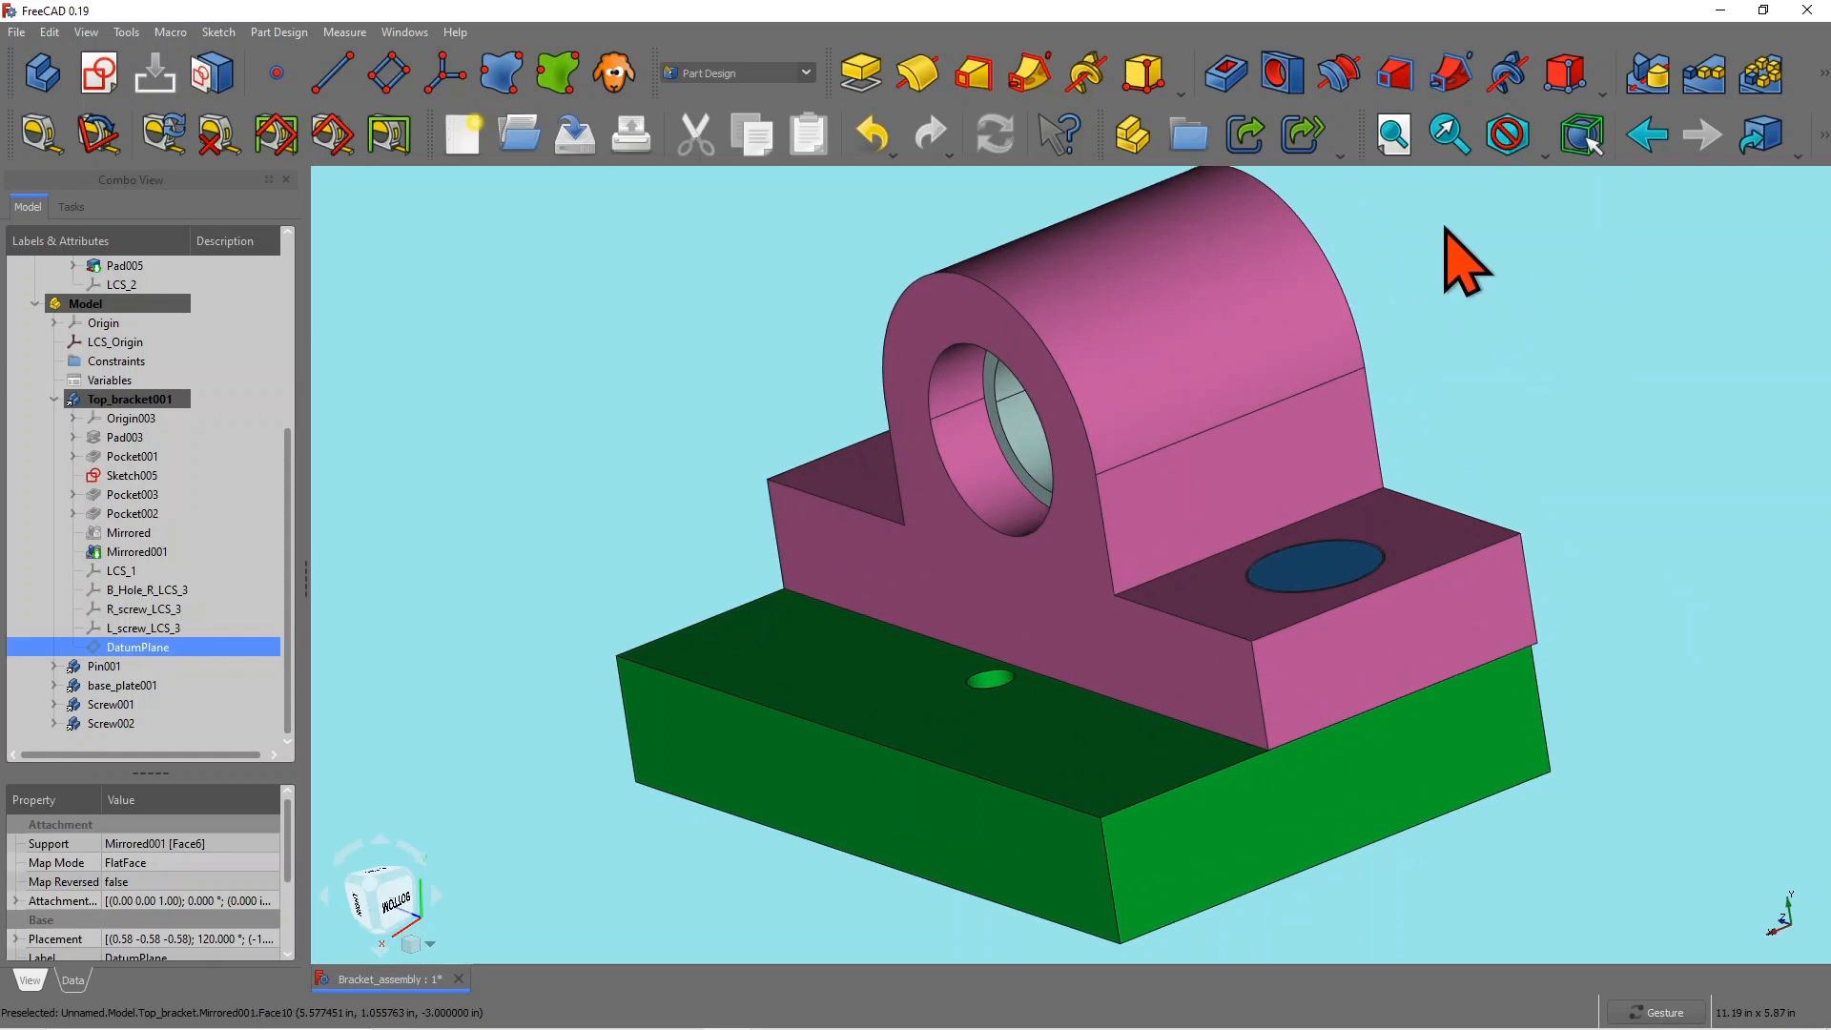
pyautogui.scroll(2, 965, 227)
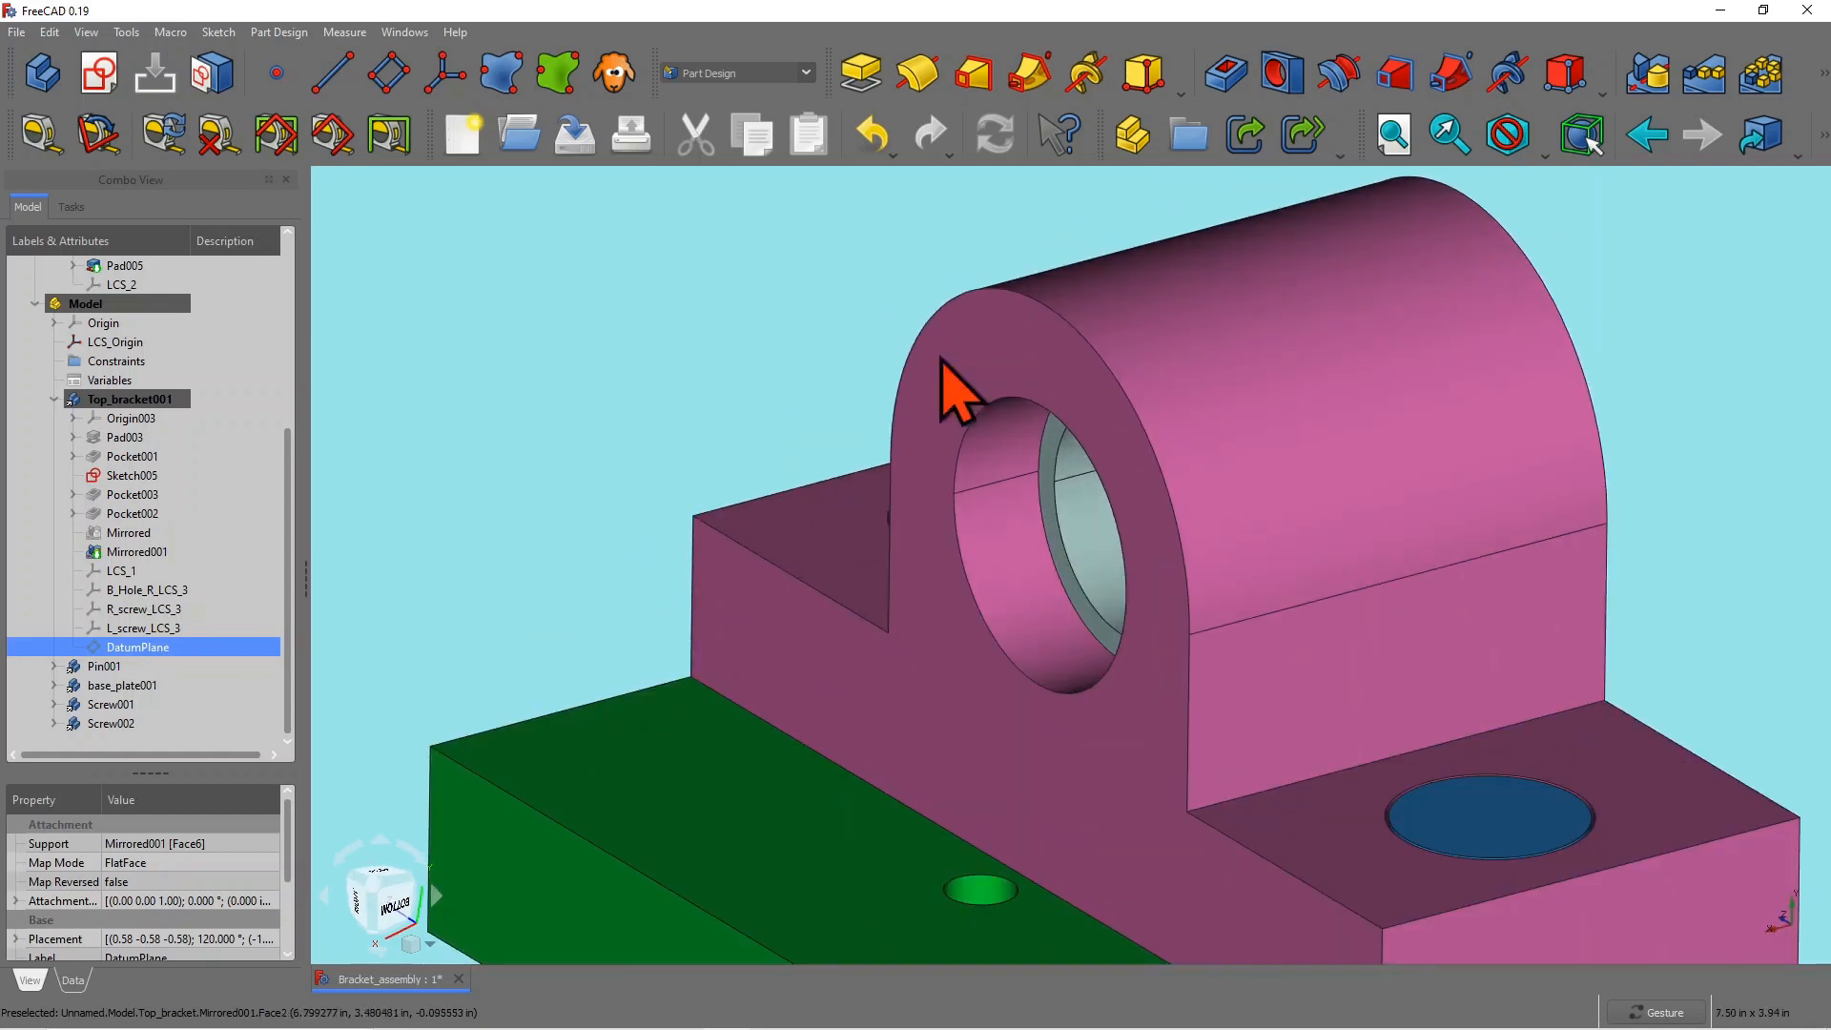
pyautogui.moveTo(674, 302); pyautogui.dragTo(637, 292)
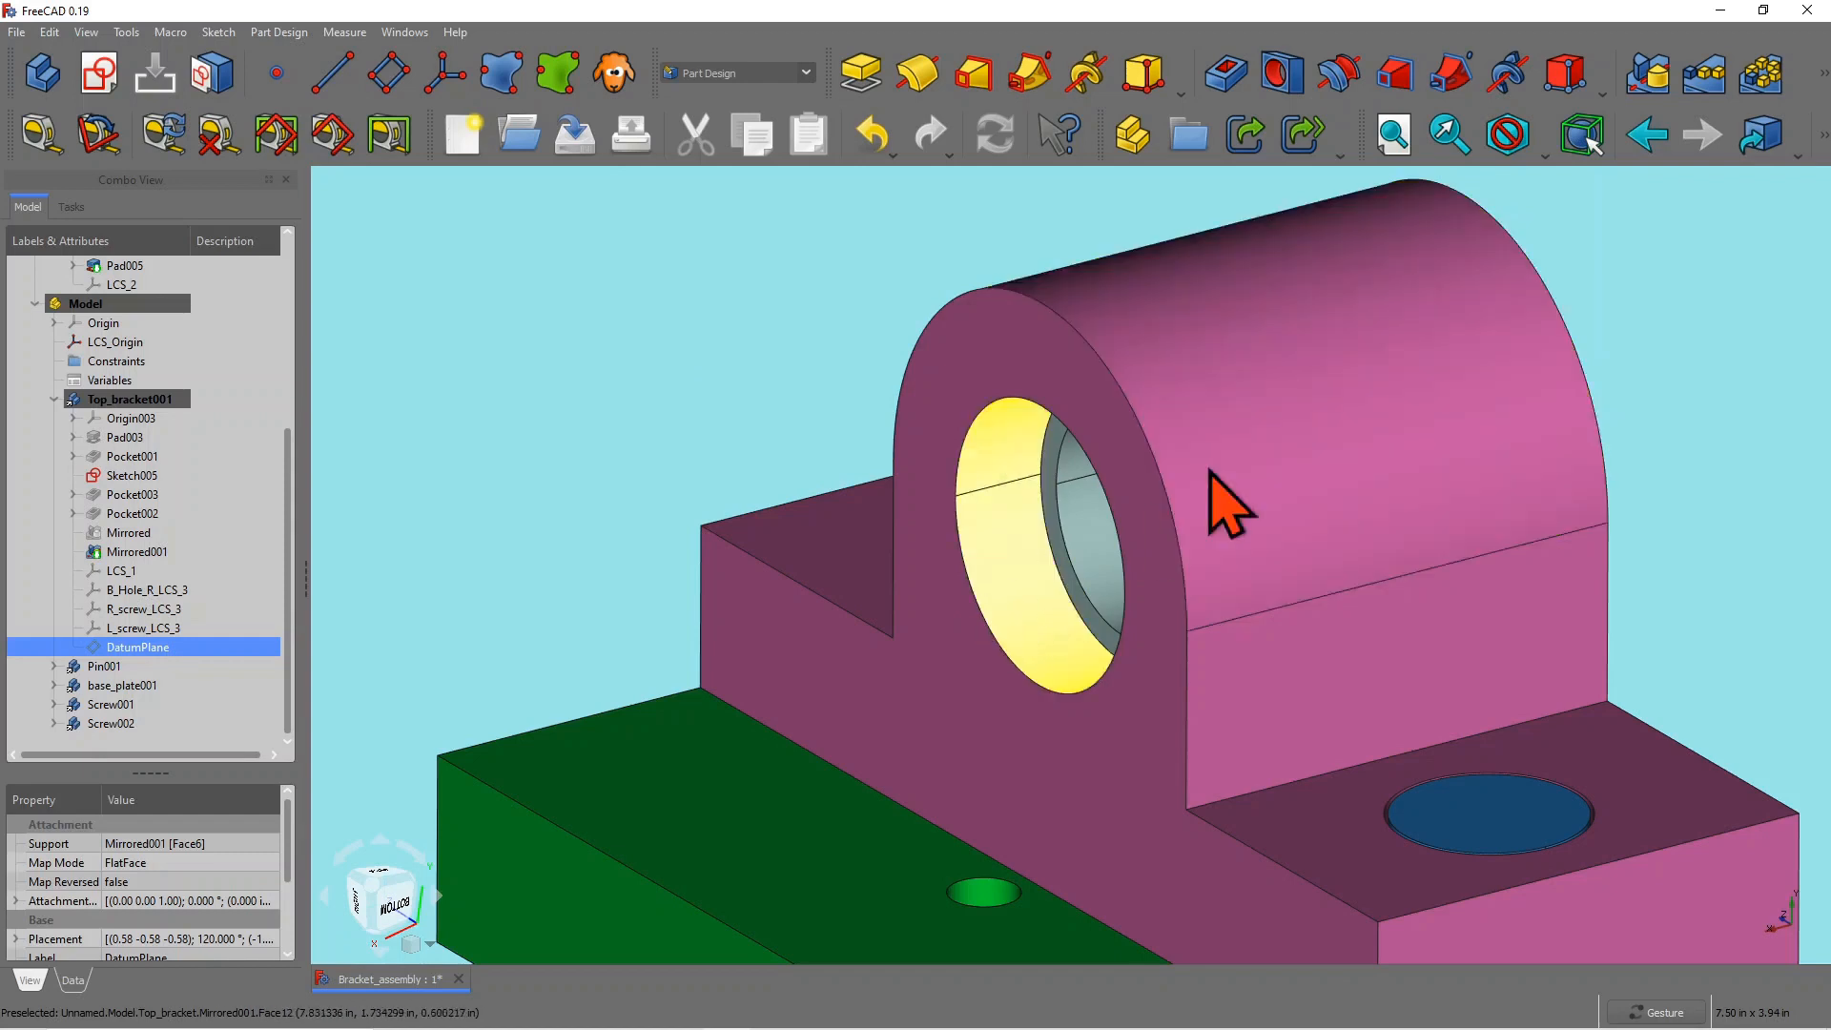
pyautogui.click(806, 72)
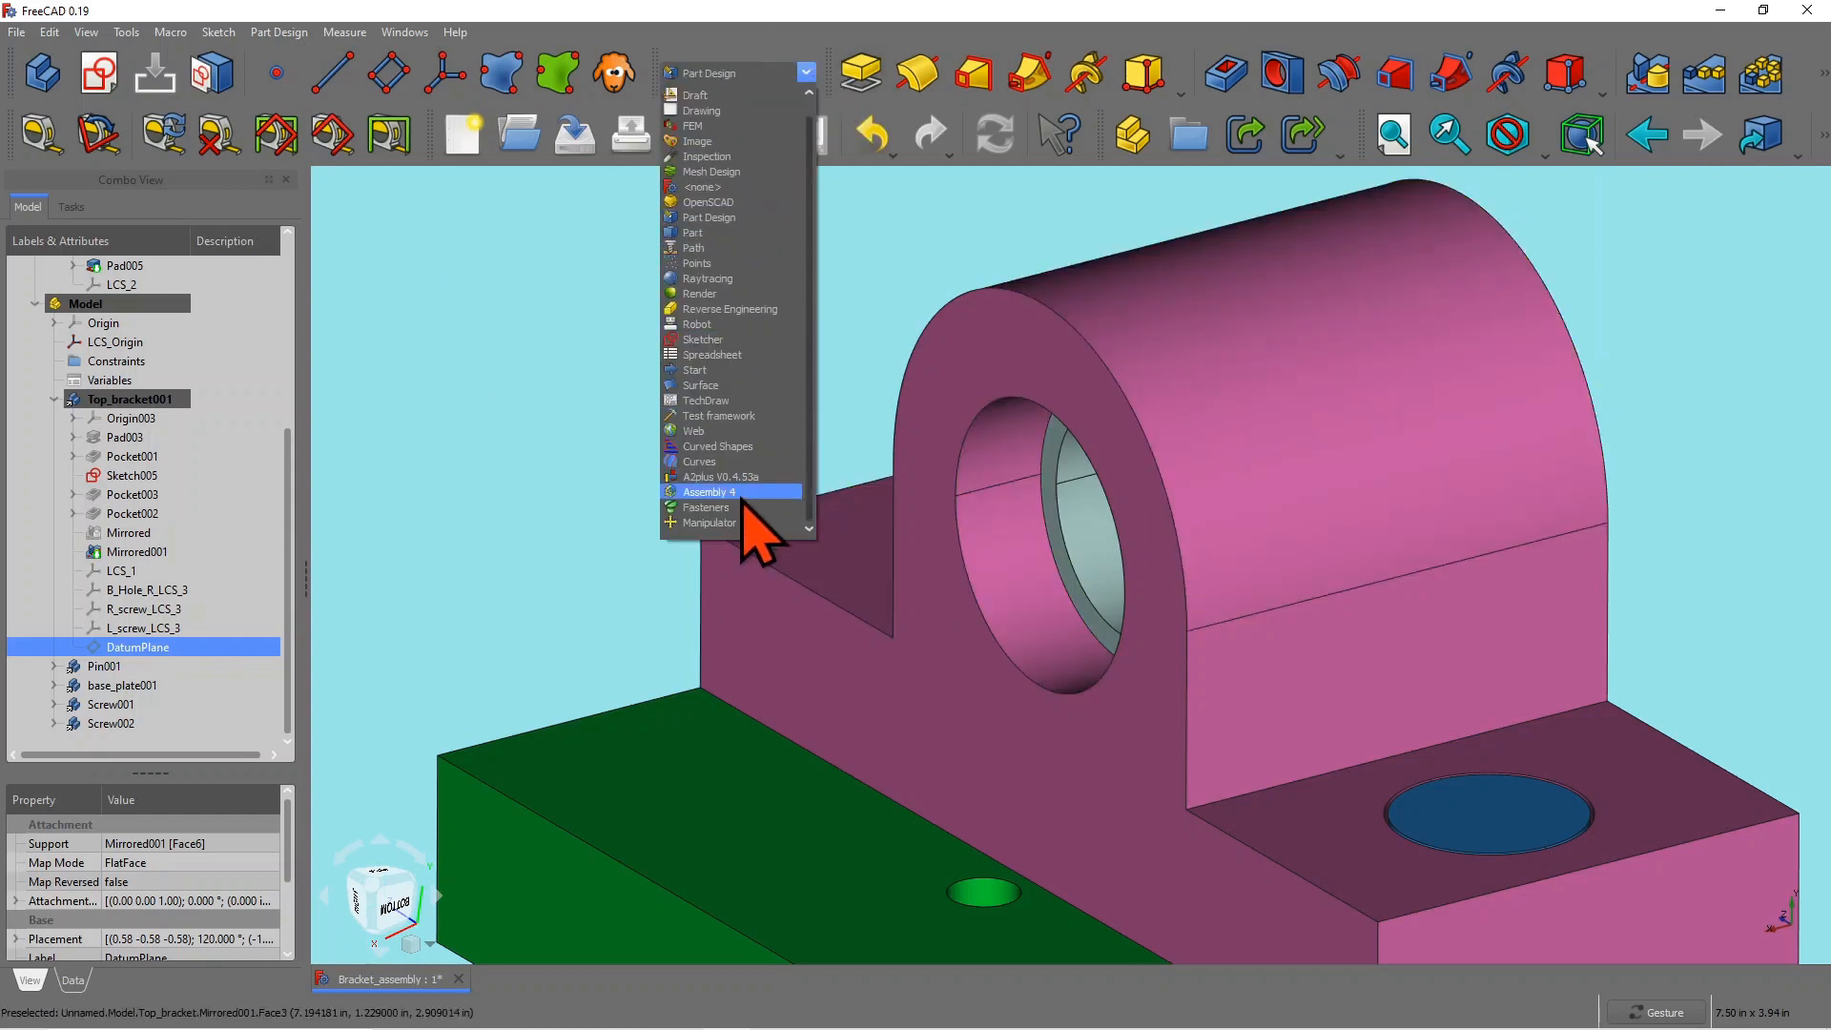
pyautogui.click(743, 493)
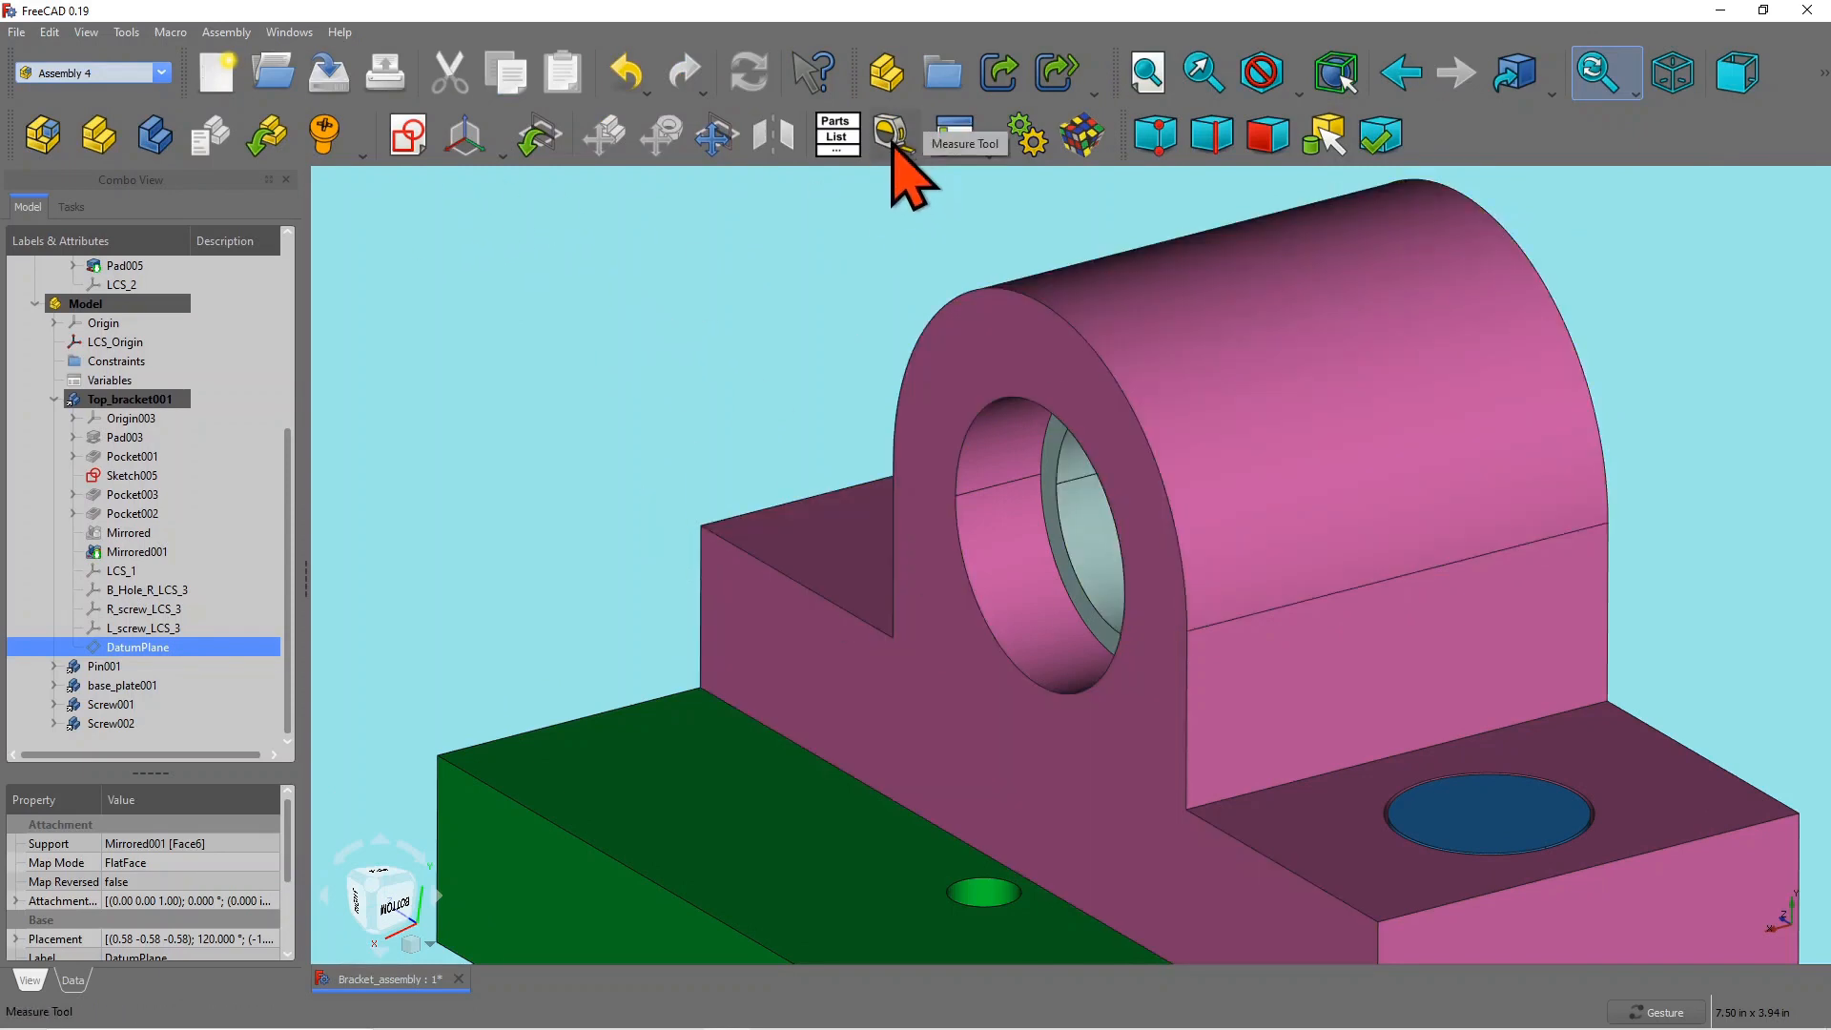
# Step: Measure the distance from the bracket bore's outer circular edge to the recessed pin's circular end edge with the Measure Tool
pyautogui.click(890, 135)
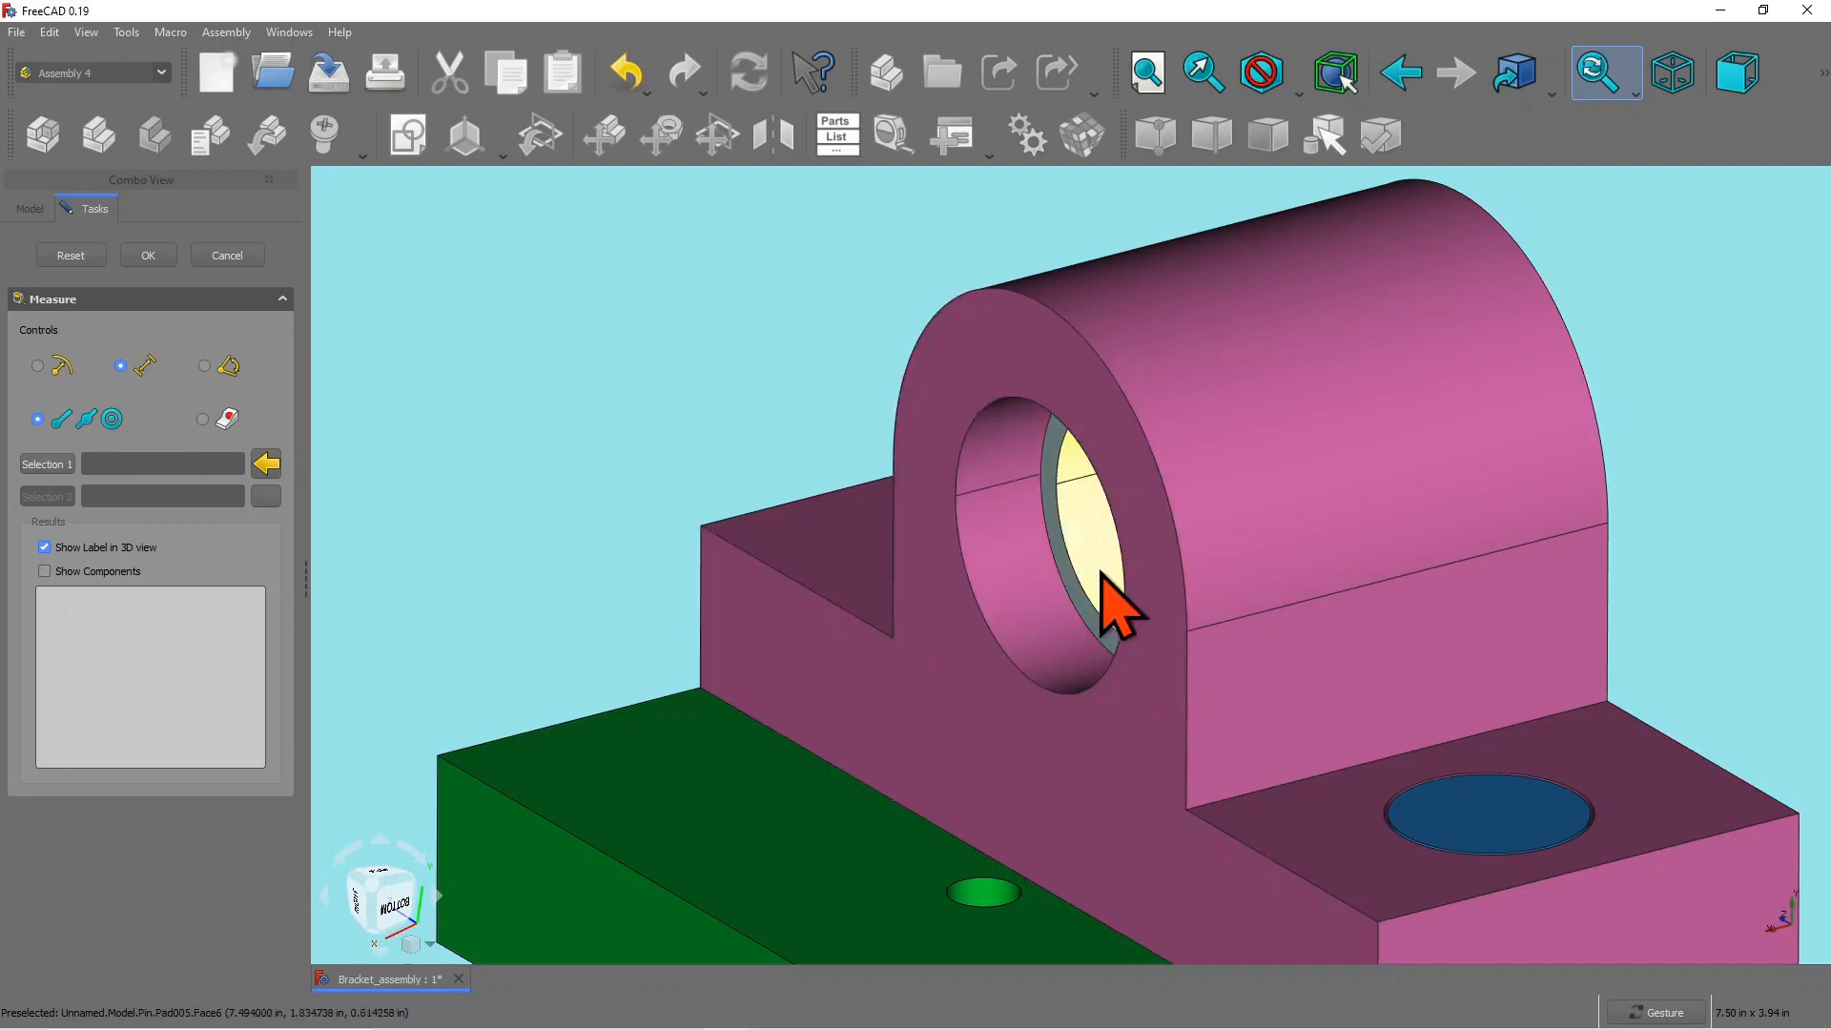
pyautogui.moveTo(1014, 654); pyautogui.dragTo(1073, 667)
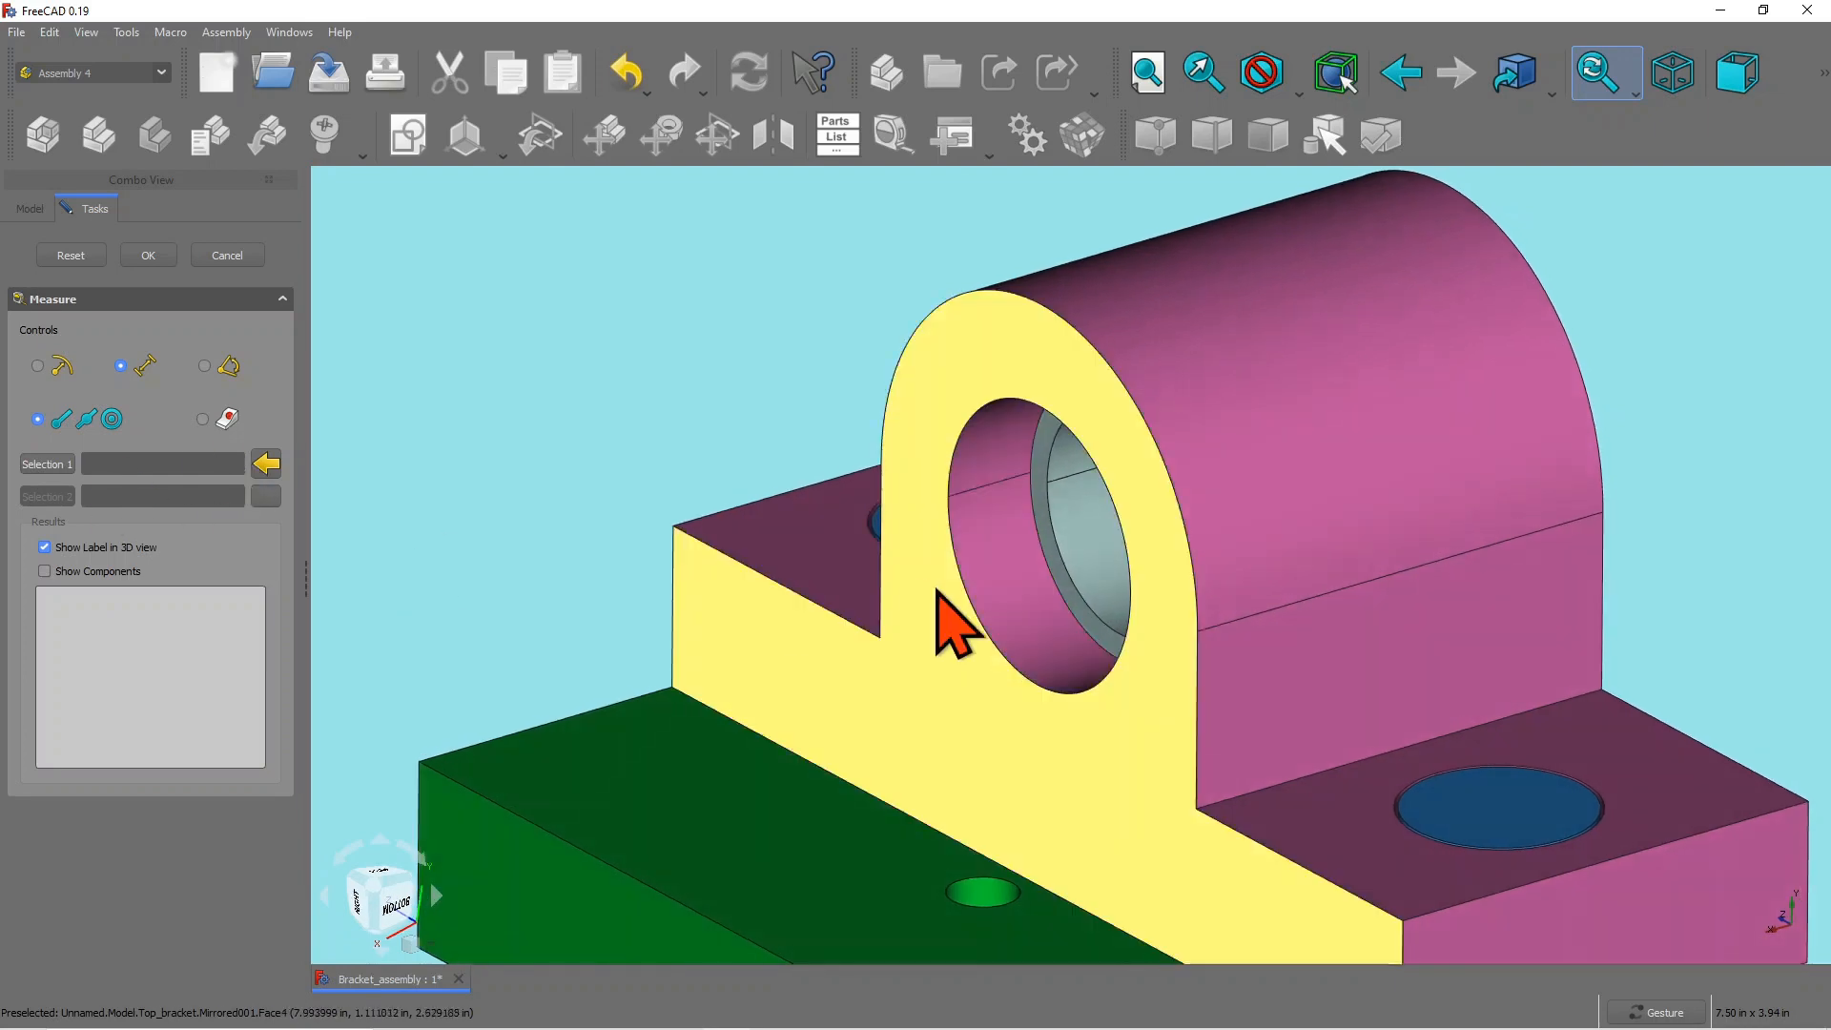
pyautogui.click(1013, 401)
pyautogui.moveTo(1206, 675); pyautogui.dragTo(1300, 621)
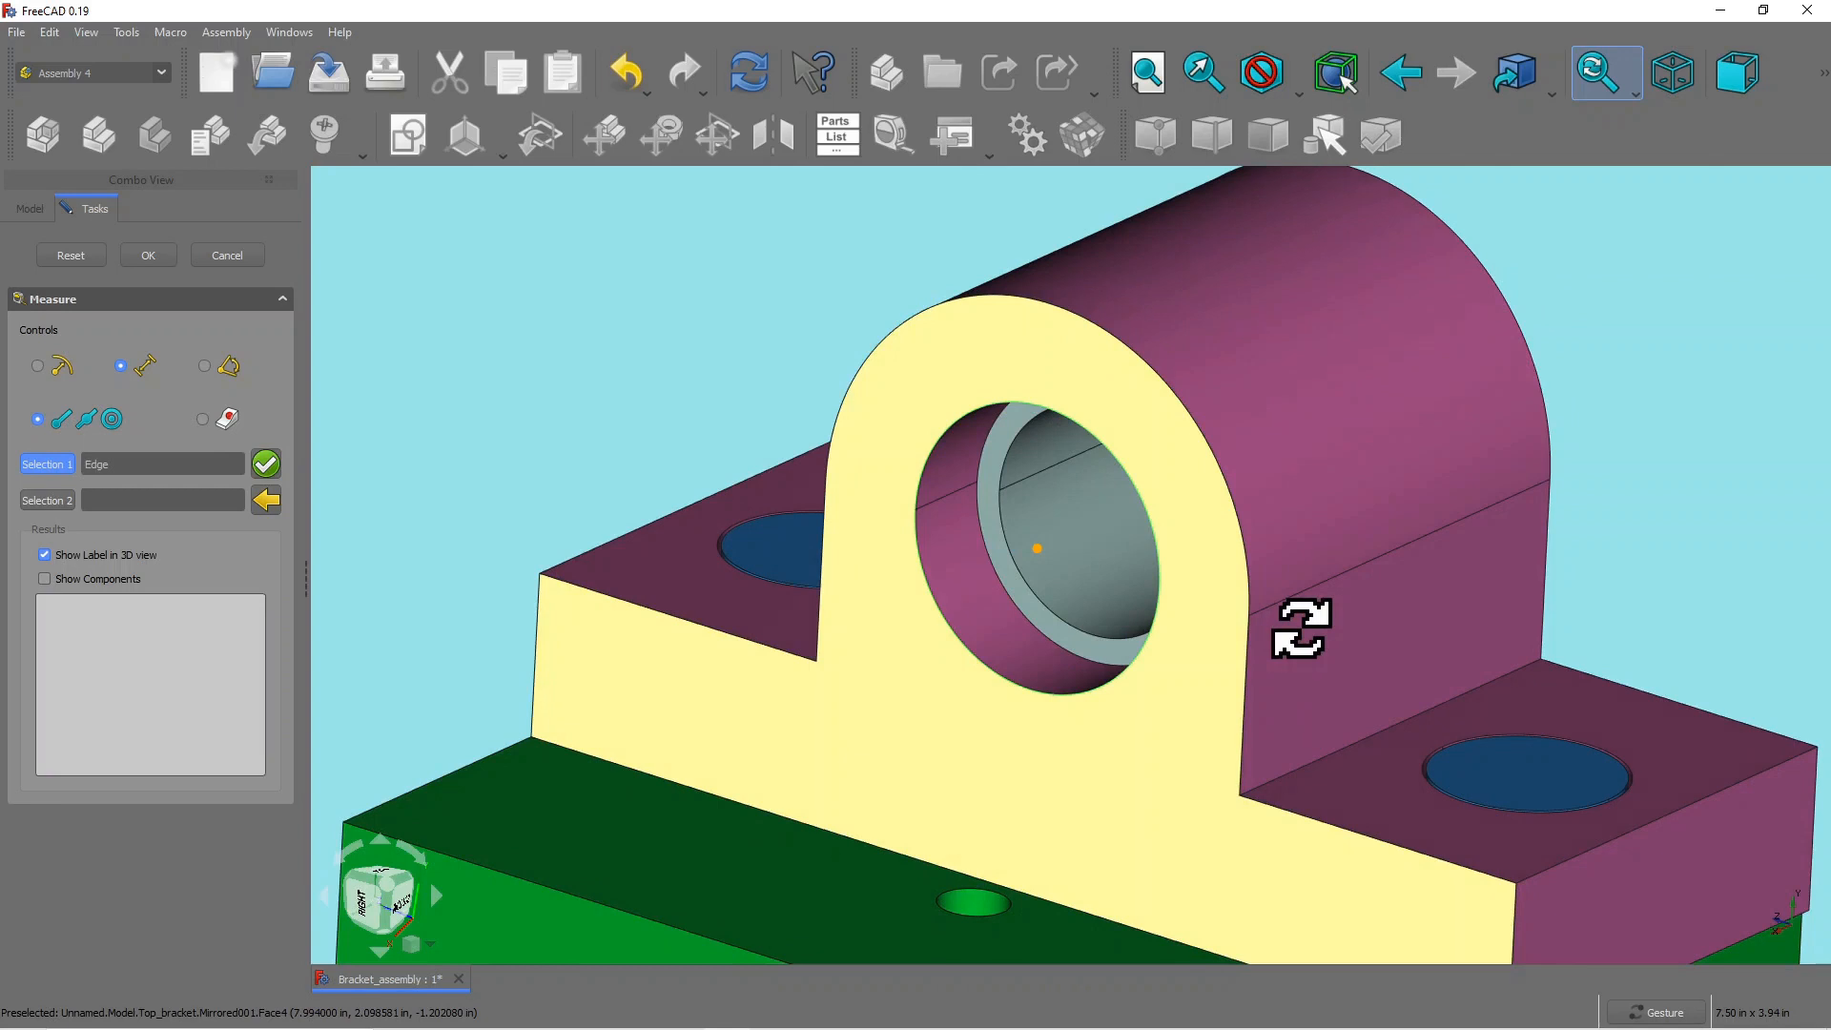
pyautogui.click(1040, 602)
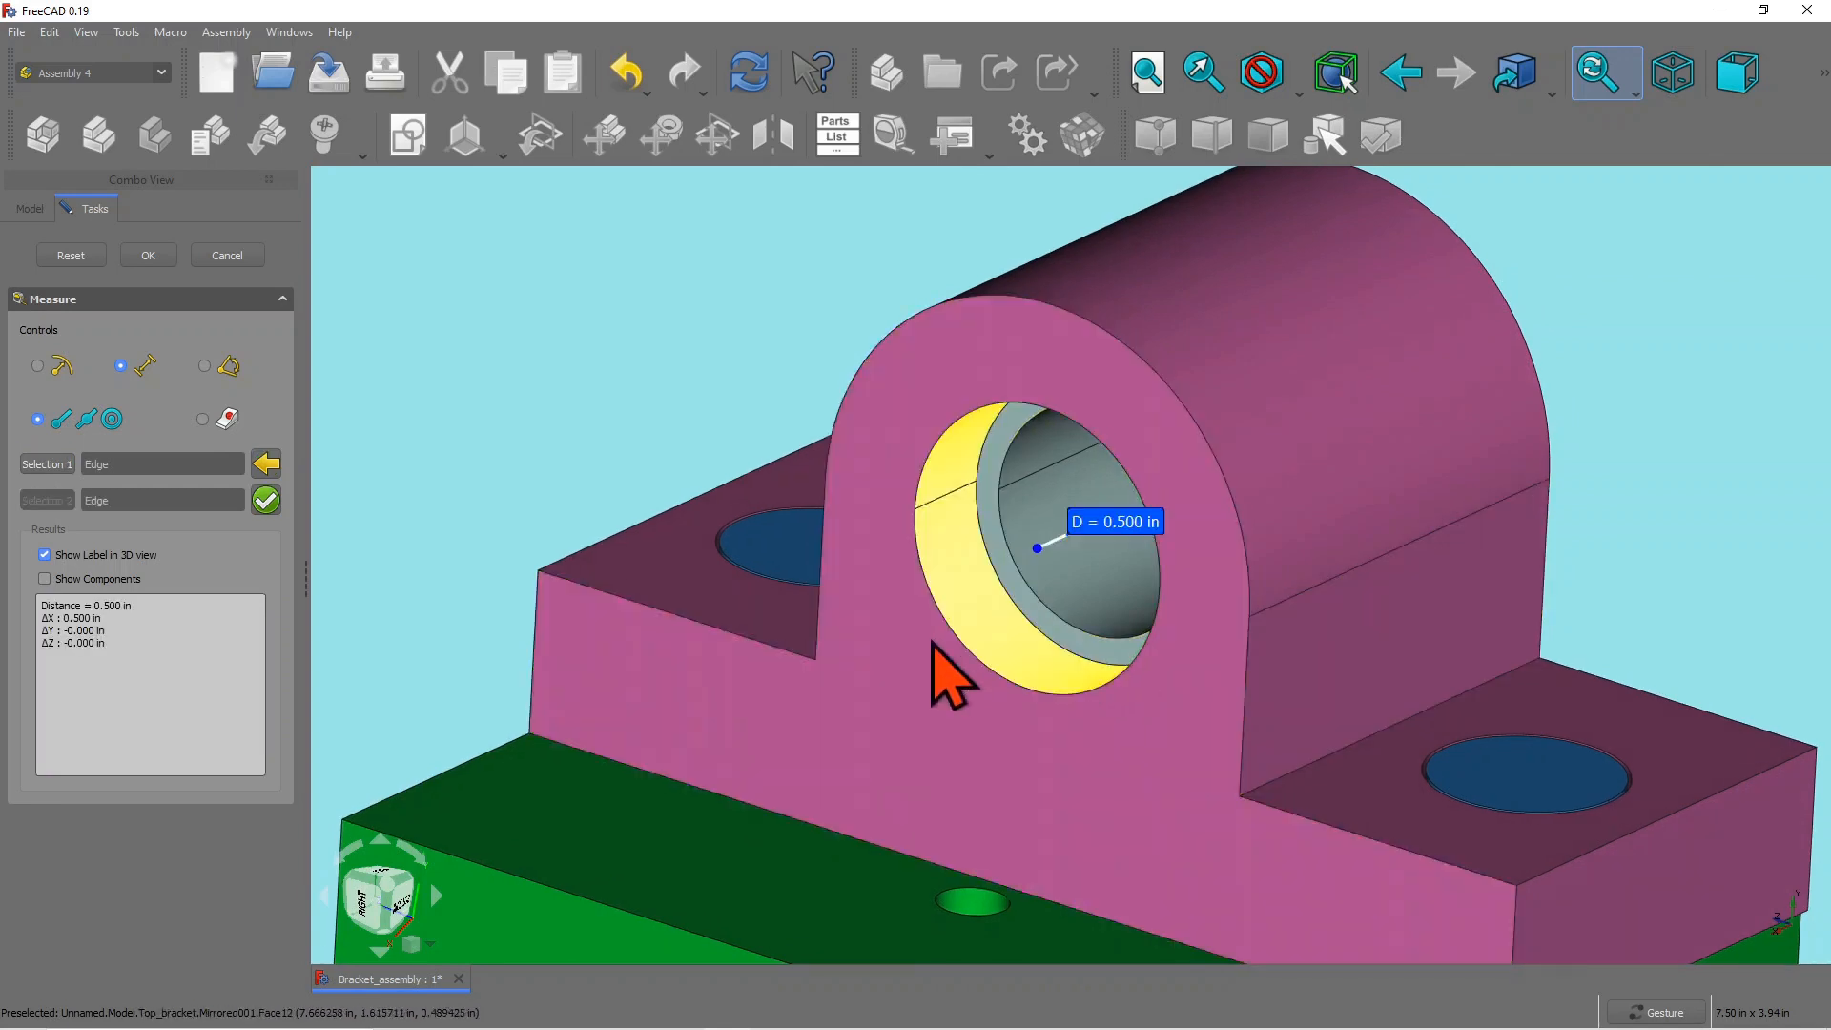
pyautogui.moveTo(1292, 535); pyautogui.dragTo(1240, 495)
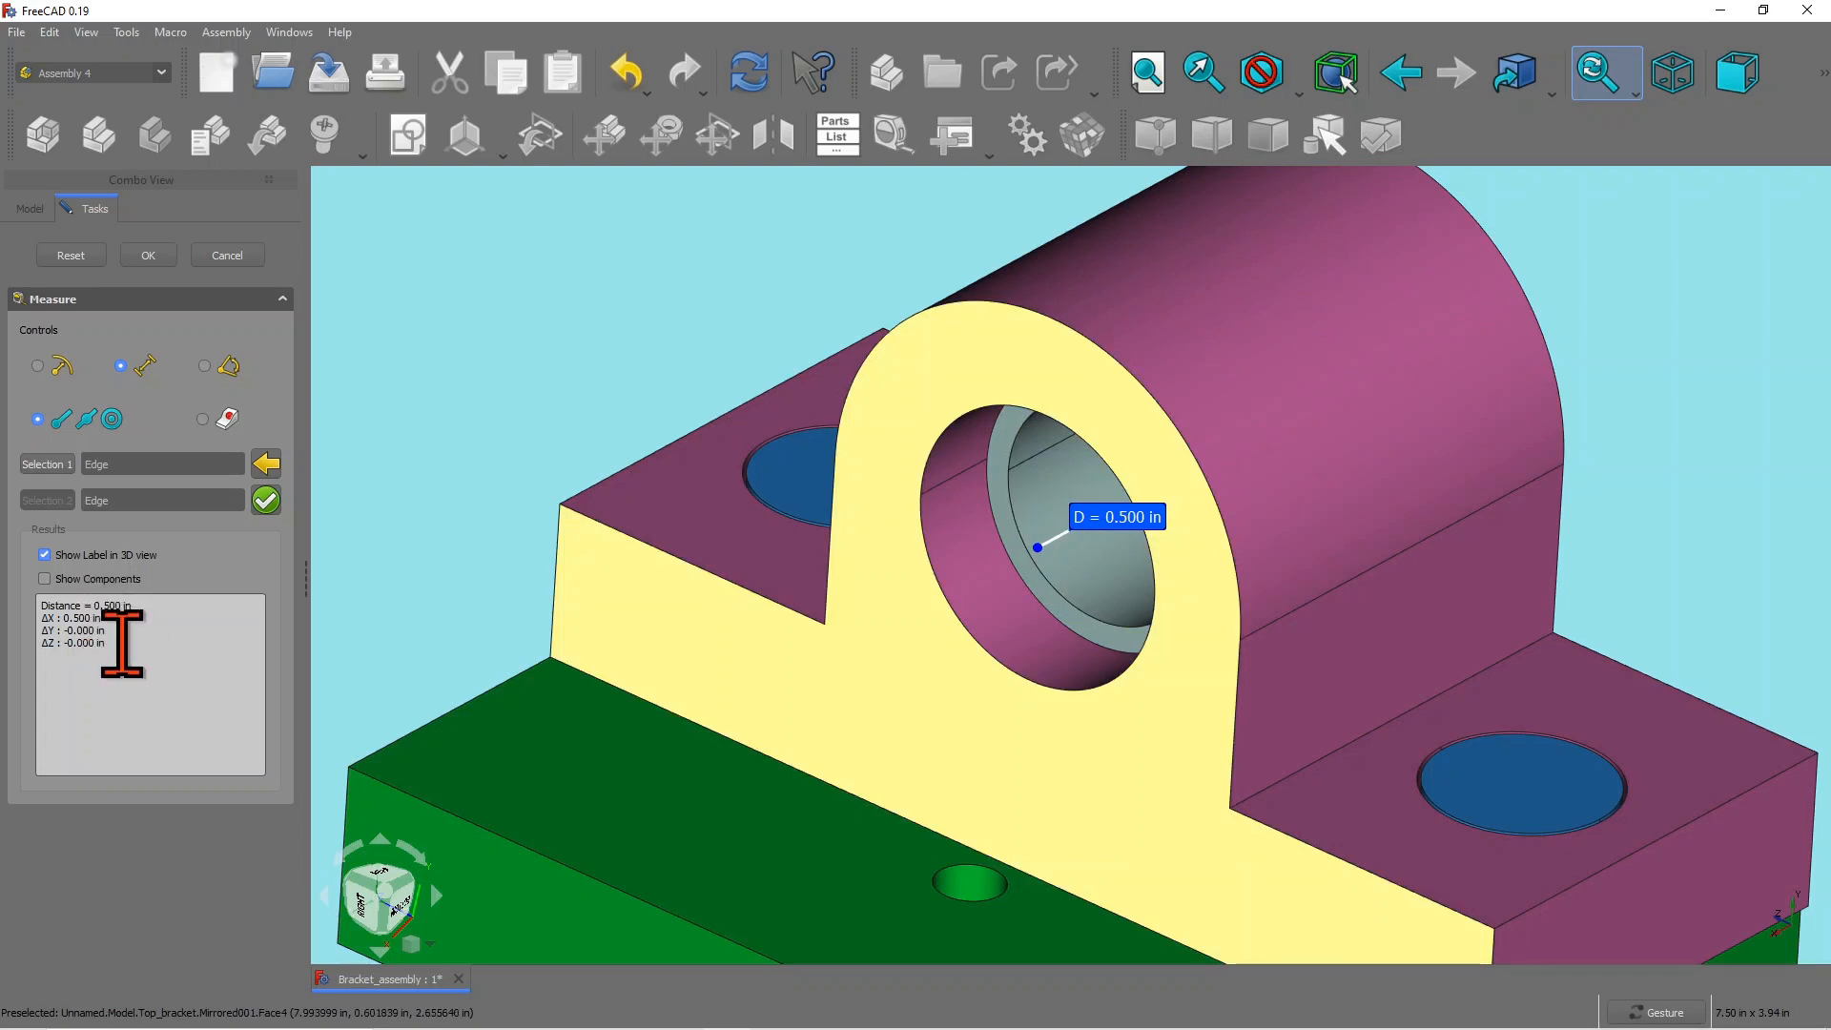
pyautogui.moveTo(1647, 359); pyautogui.dragTo(1586, 352)
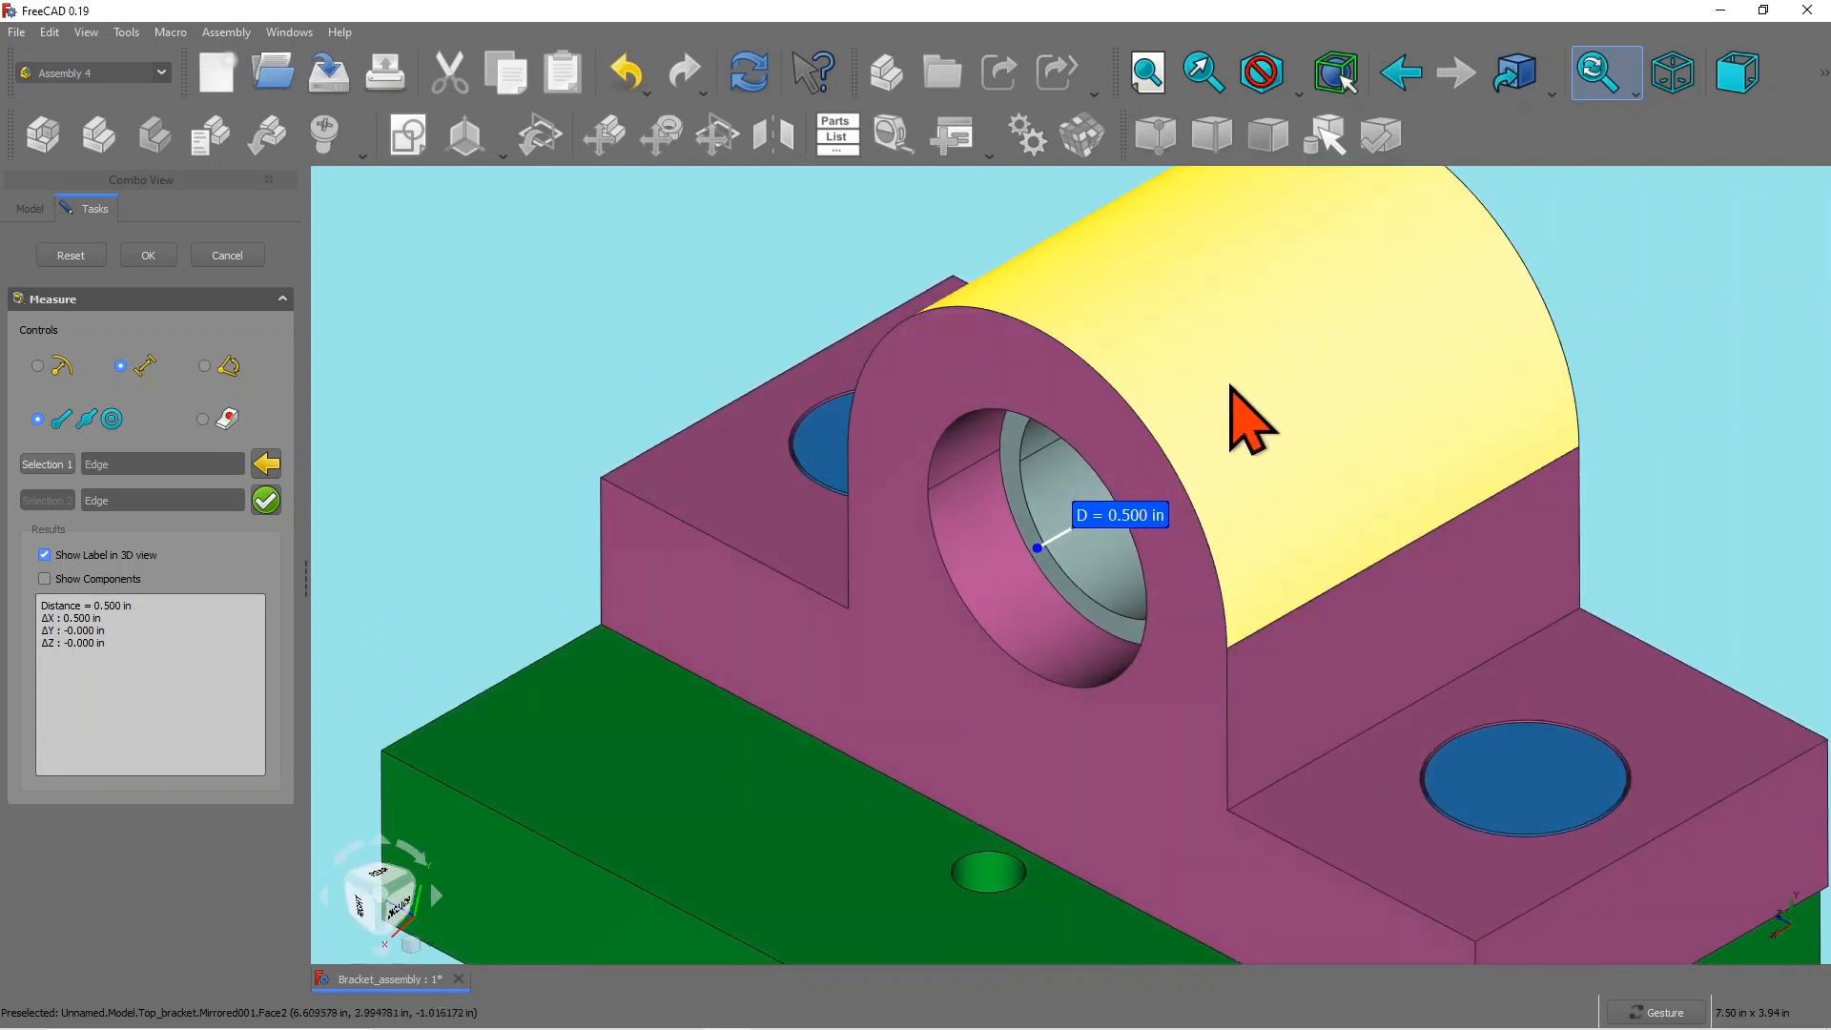
# Step: Accept the pin recess distance measurement and close the Measure Tool
pyautogui.scroll(-1, 1220, 389)
pyautogui.scroll(1, 1221, 389)
pyautogui.scroll(-2, 1226, 397)
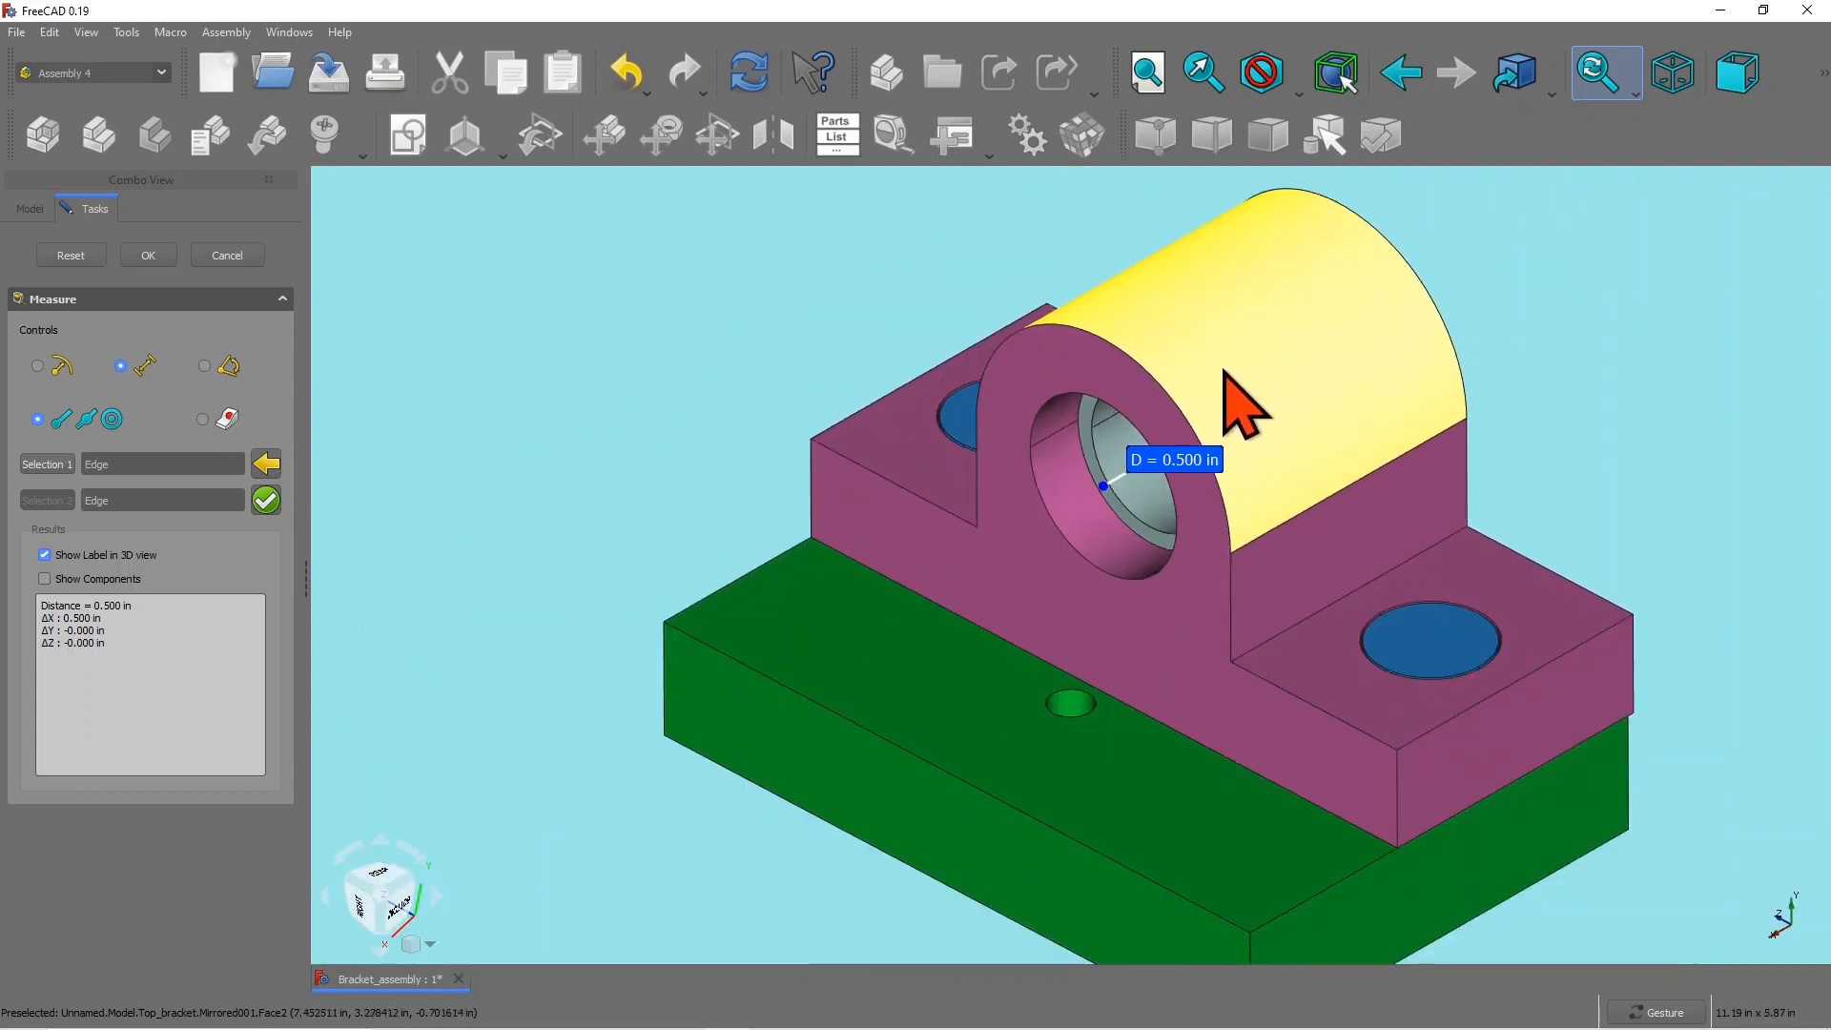
pyautogui.scroll(2, 1239, 370)
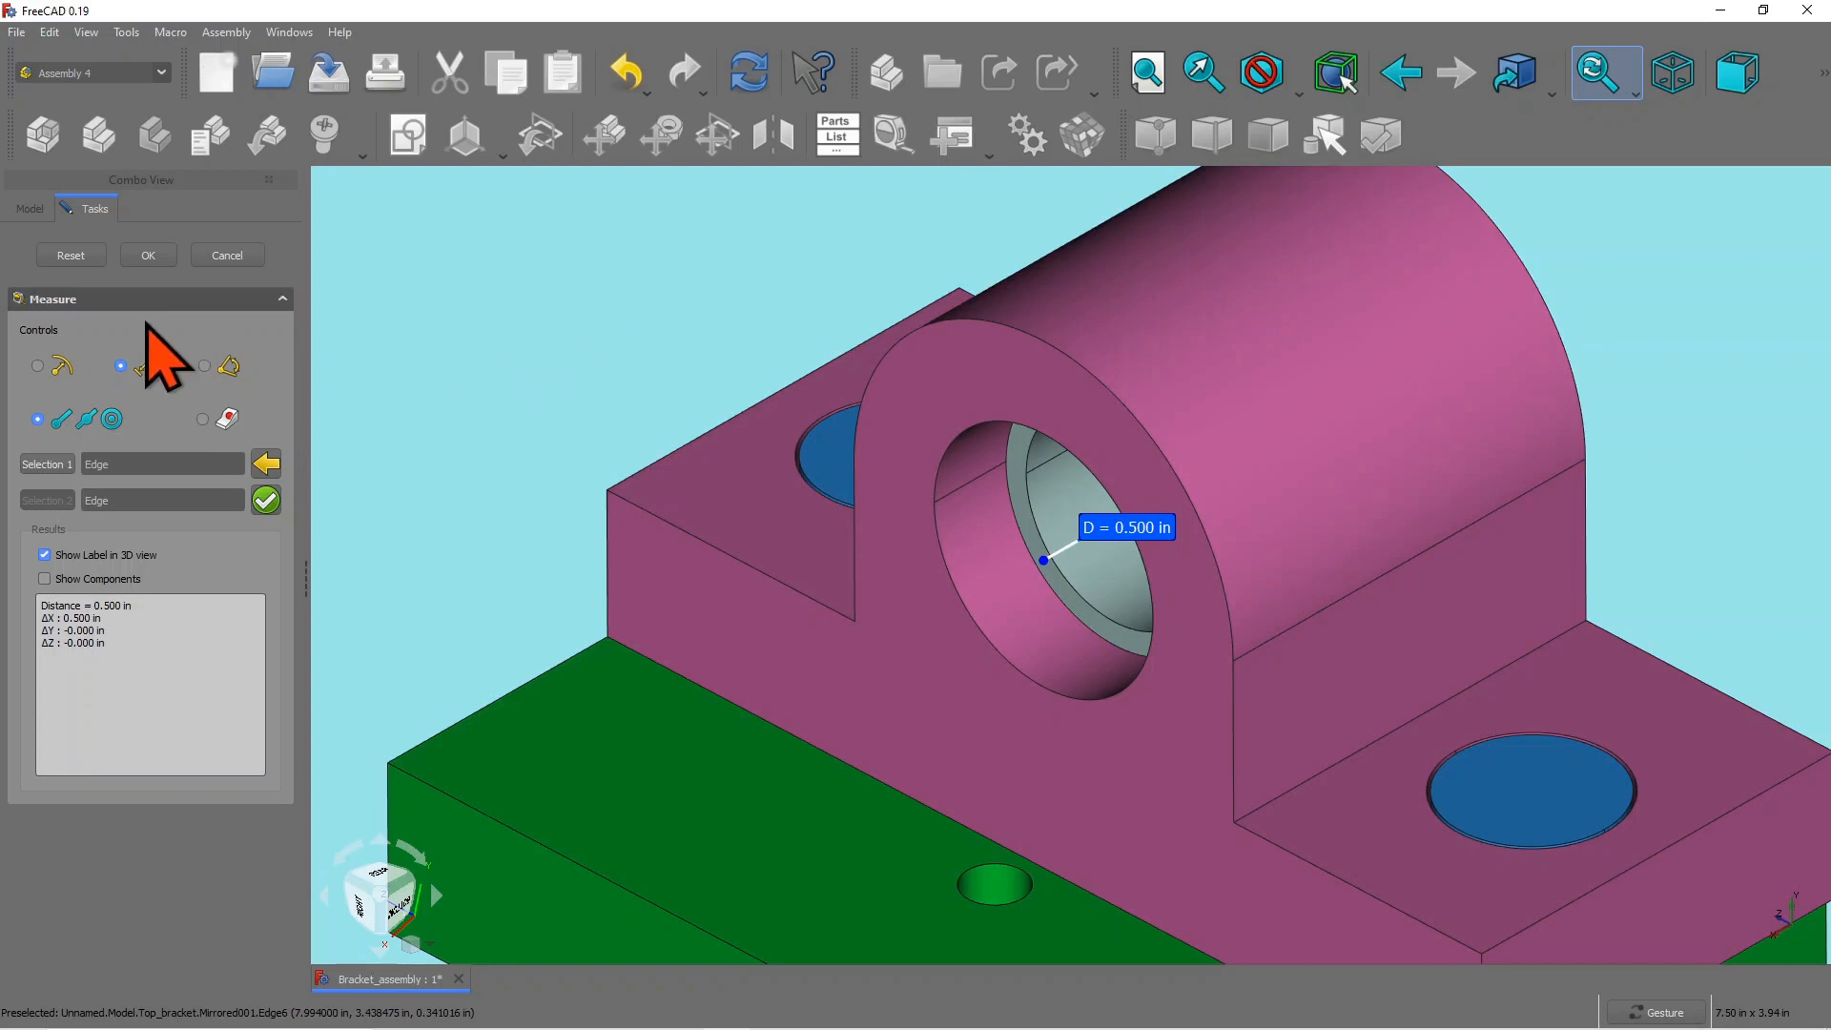
pyautogui.click(150, 255)
pyautogui.scroll(-2, 798, 306)
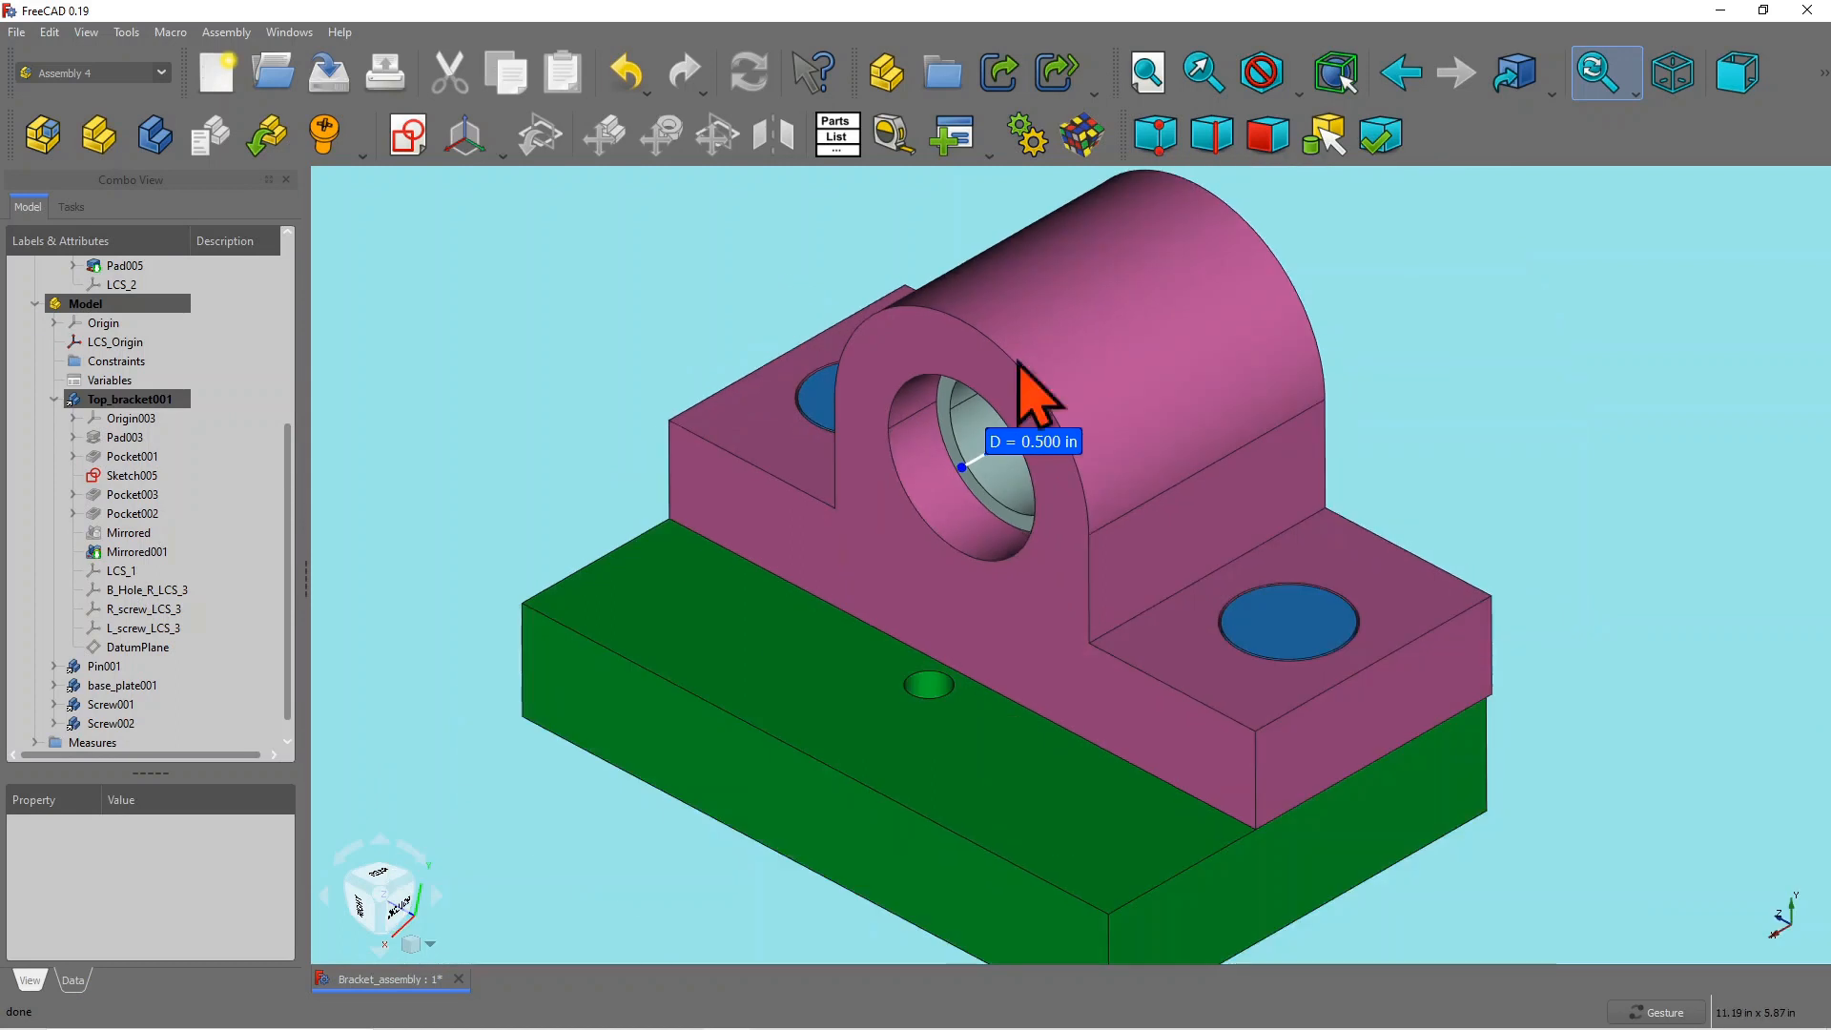
pyautogui.moveTo(1645, 534); pyautogui.dragTo(1591, 520)
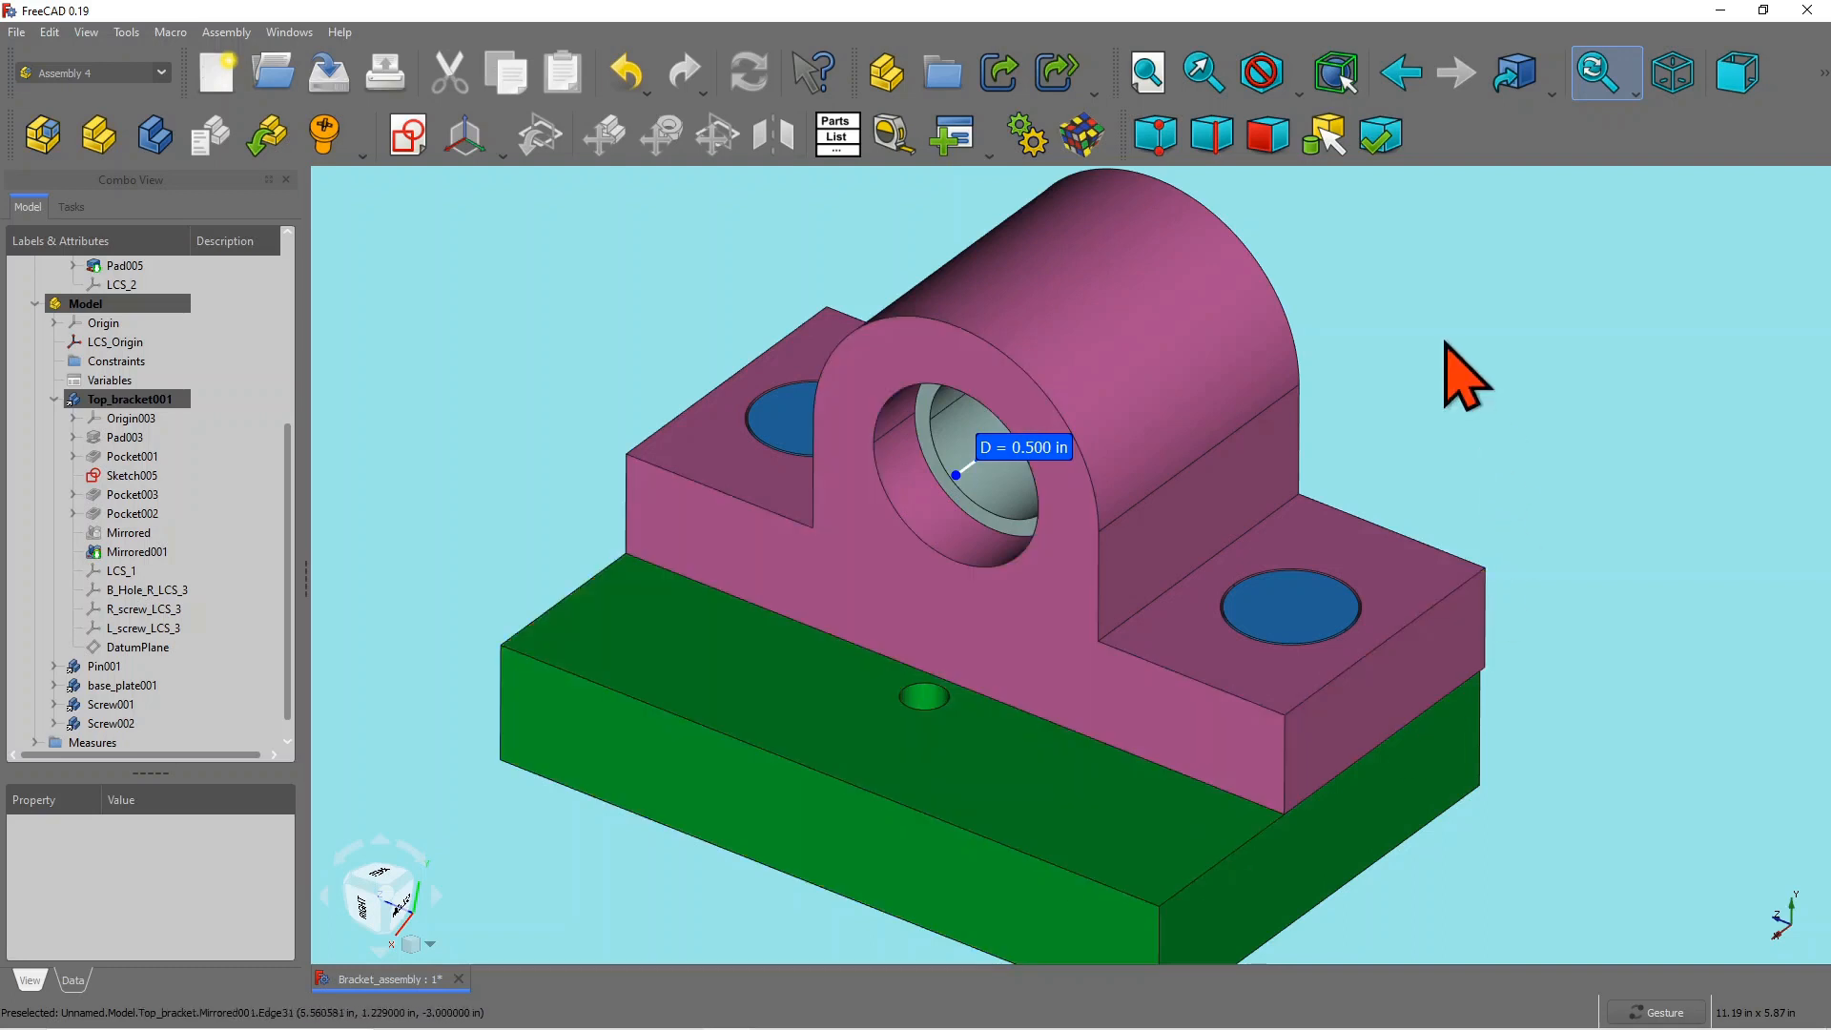
pyautogui.scroll(-1, 1526, 450)
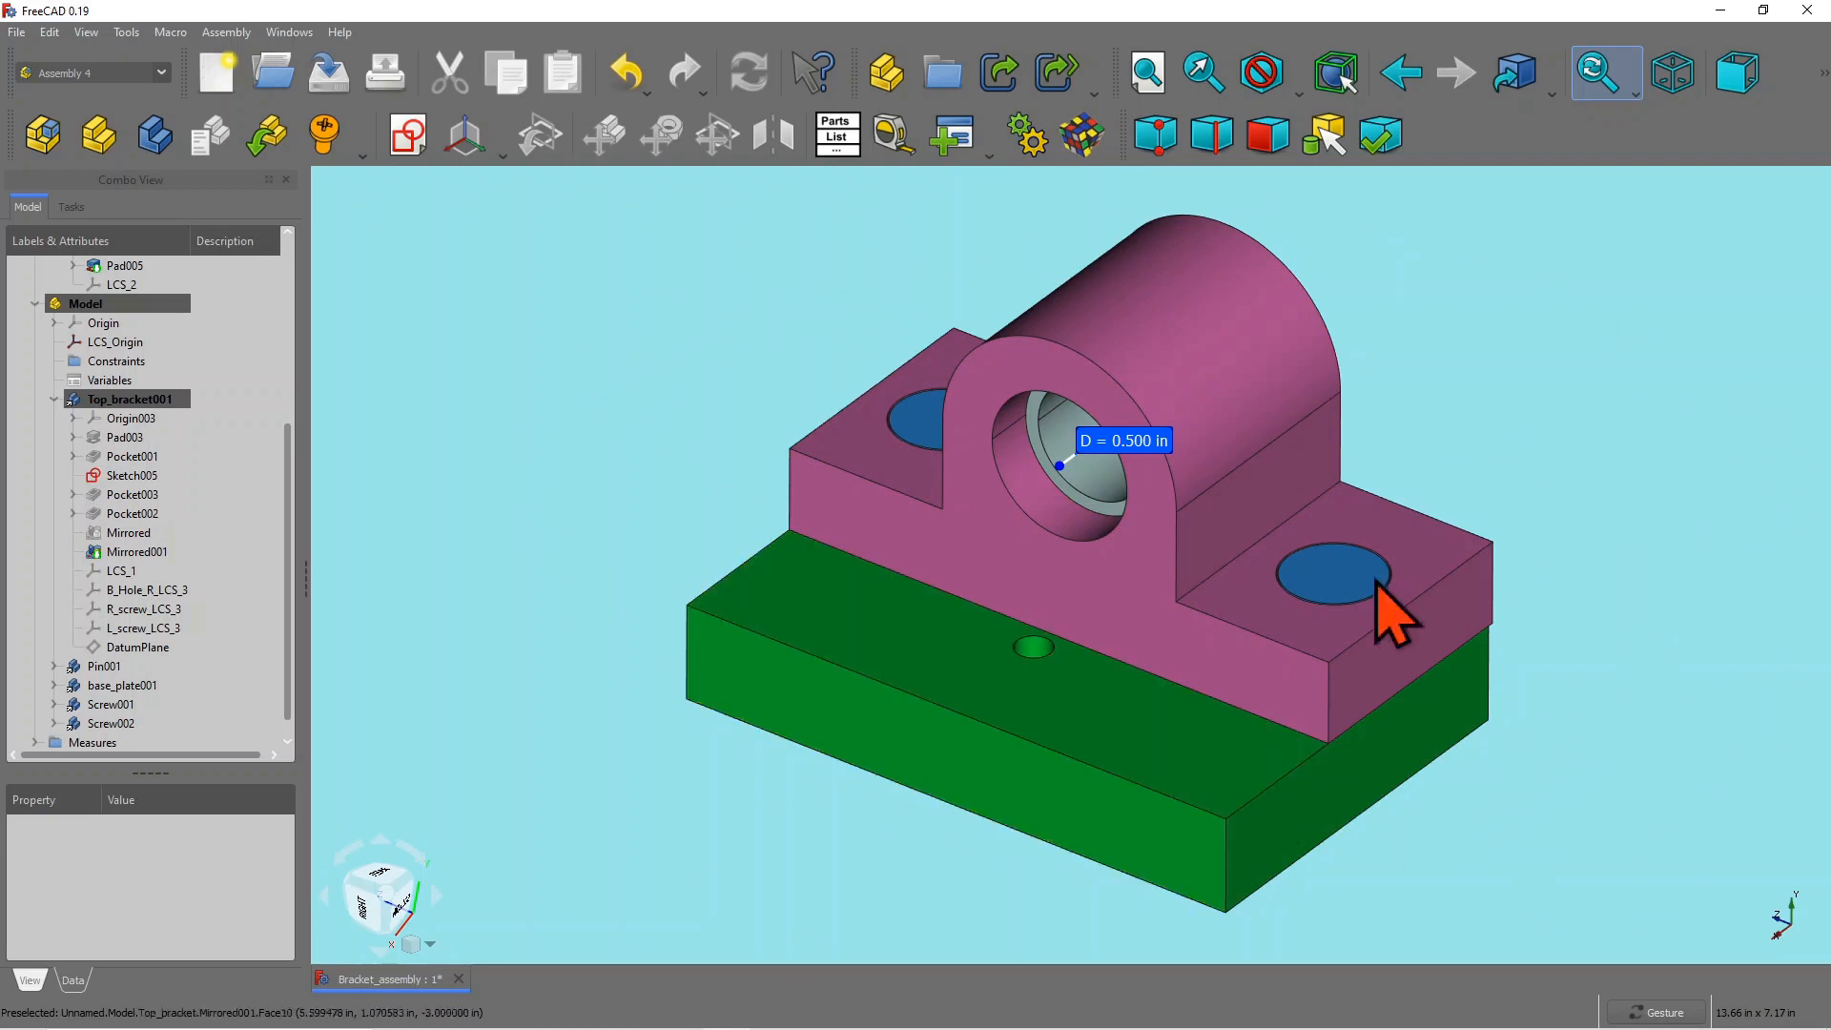
pyautogui.moveTo(1627, 562); pyautogui.dragTo(1538, 601)
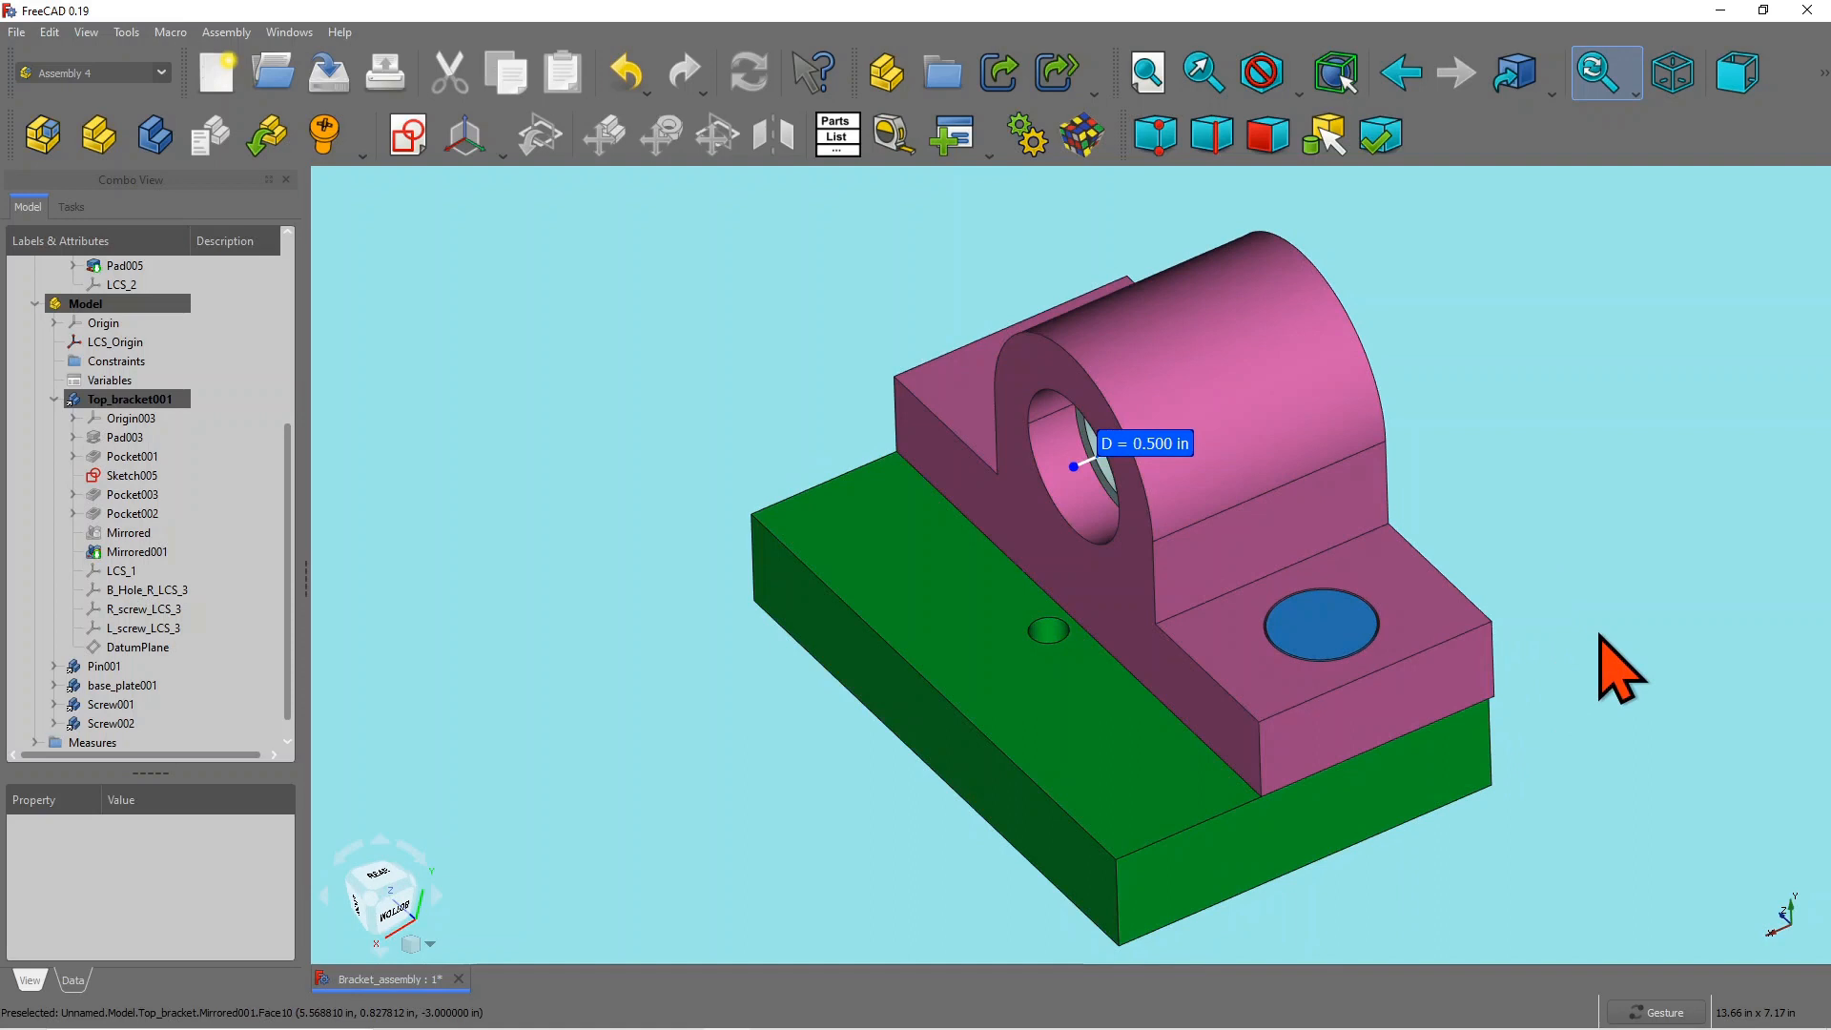